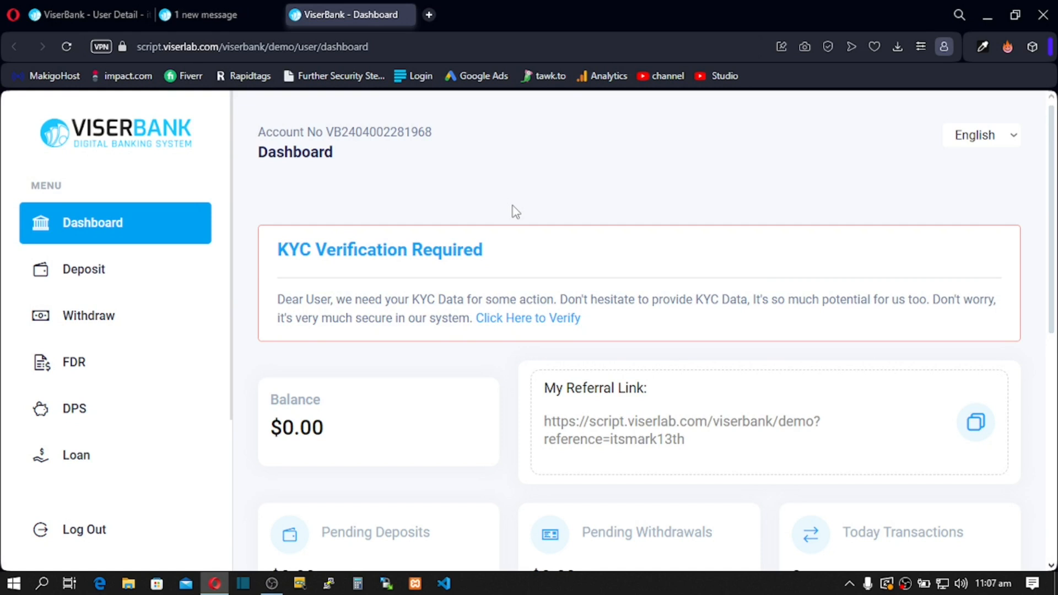
Step: Highlight the account number on the ViserBank user dashboard
drag(327, 133, 383, 134)
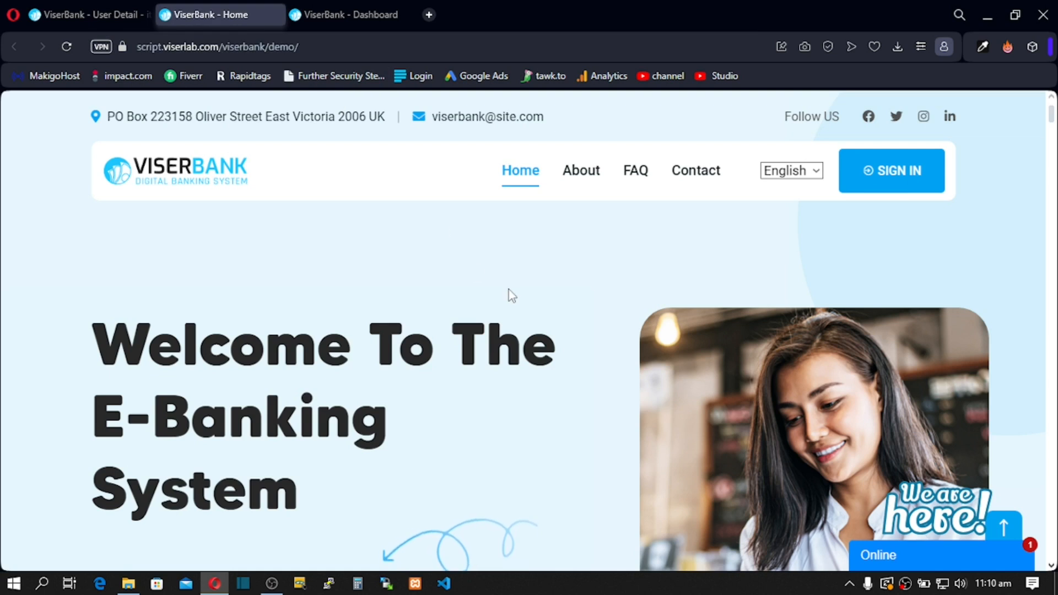
Step: Return to the dashboard and scroll past the $0.00 balance cards to the empty Latest Credits and Debits tables
click(336, 16)
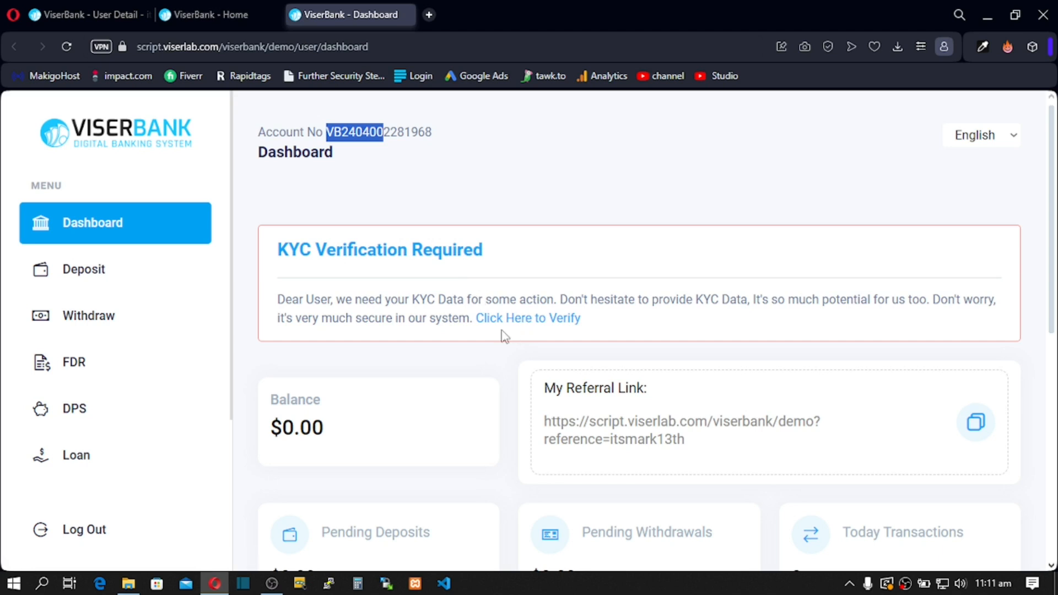
scroll(506, 337, down, 1)
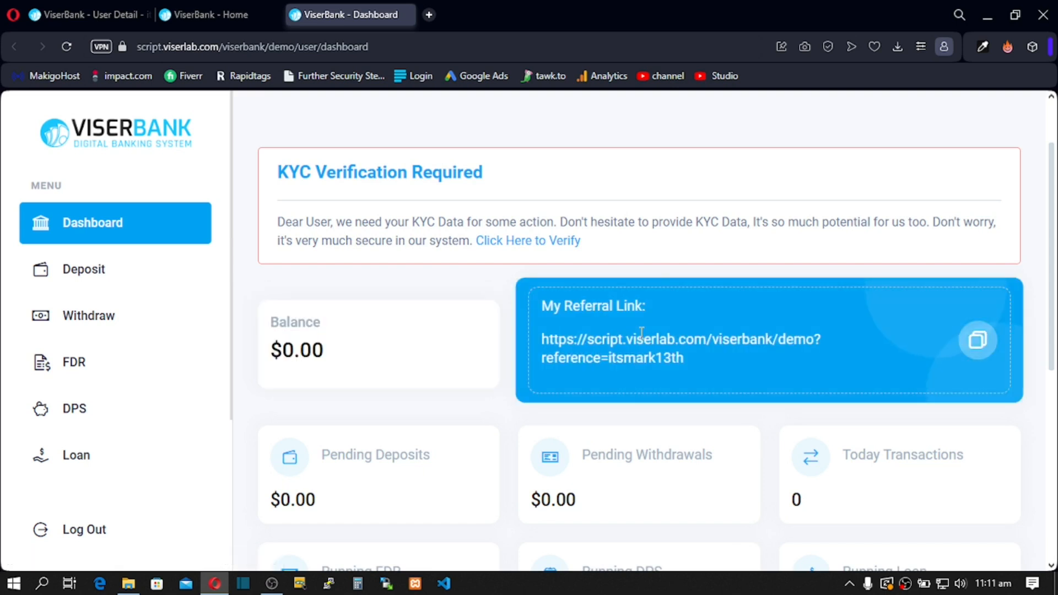
scroll(642, 332, down, 2)
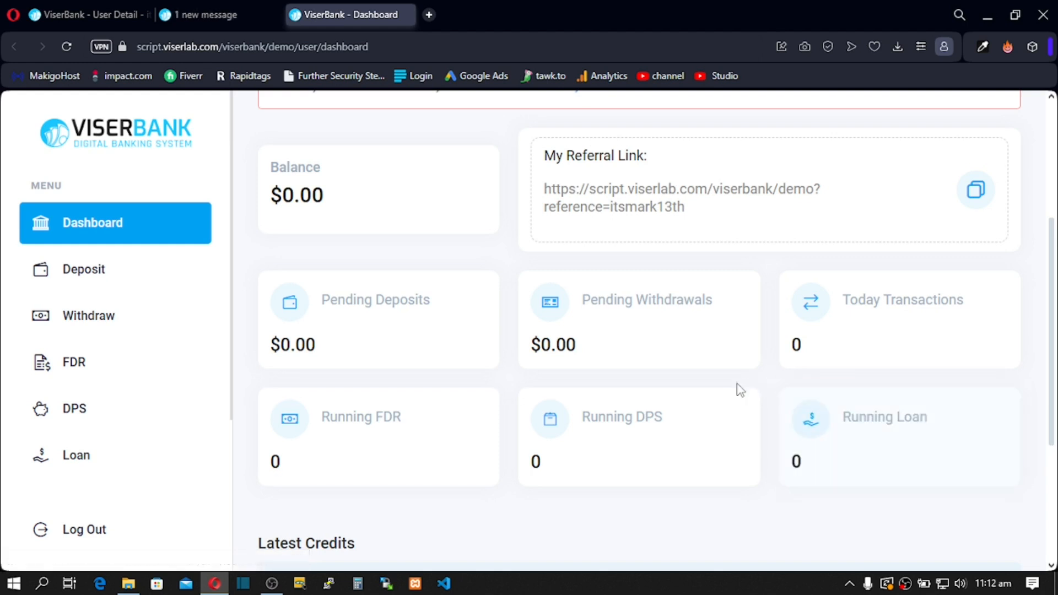
scroll(560, 432, down, 3)
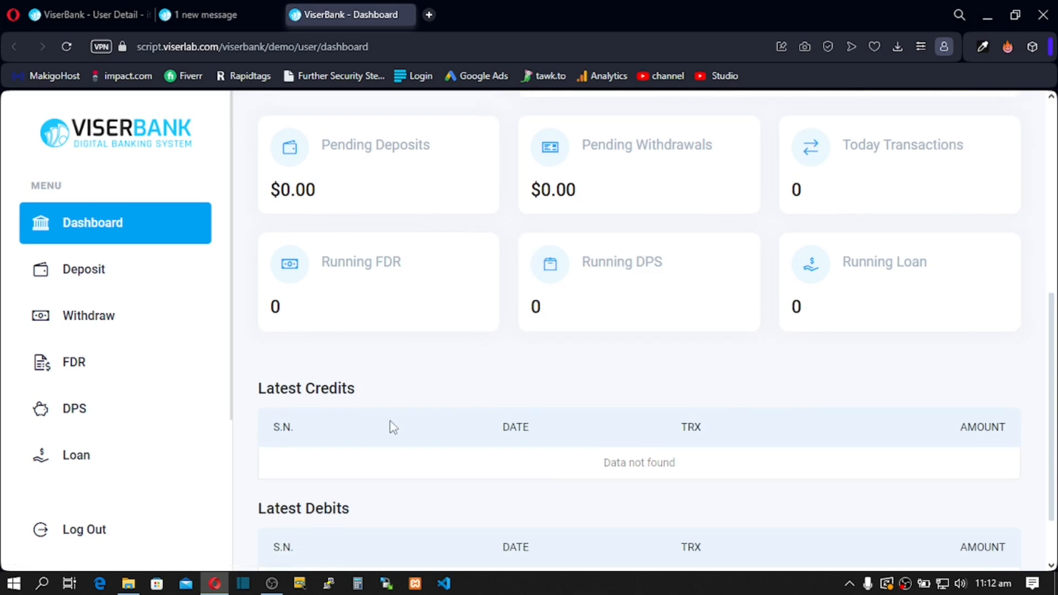
scroll(390, 426, down, 1)
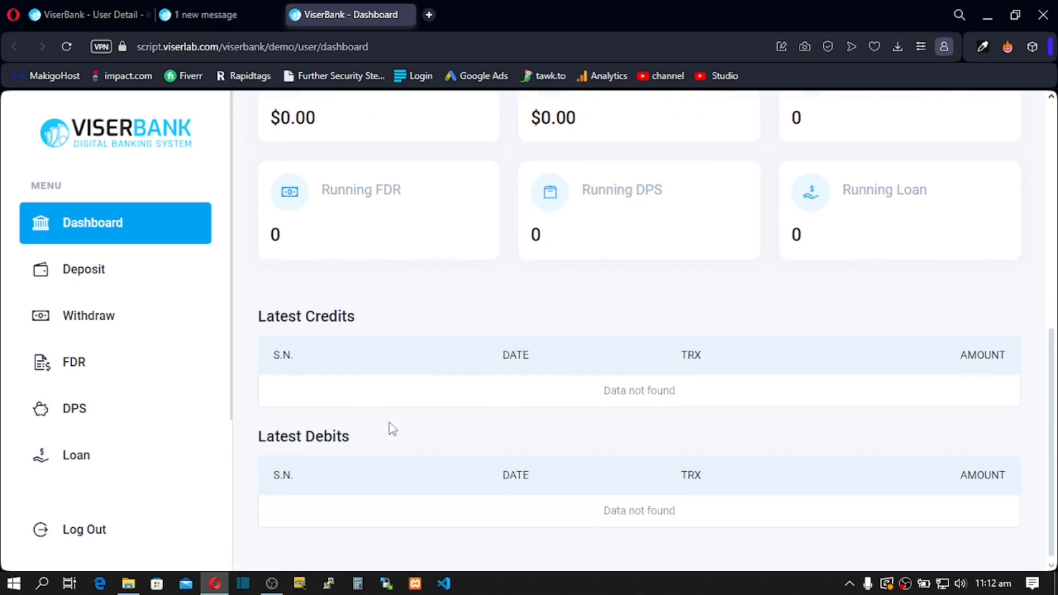
Step: View the empty Deposit history, then open the empty Withdrawal History page
click(94, 284)
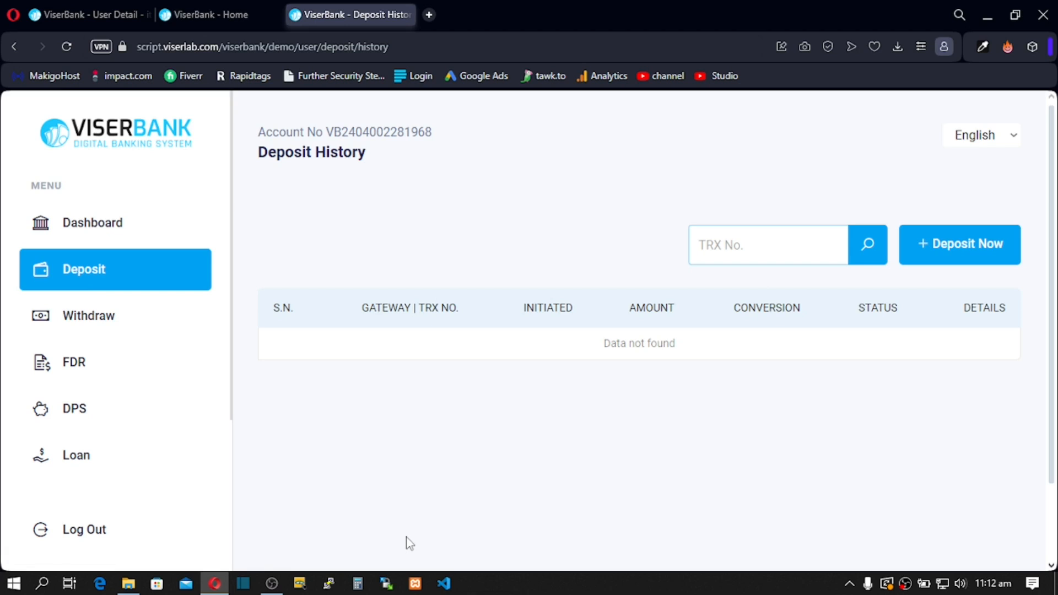
click(85, 330)
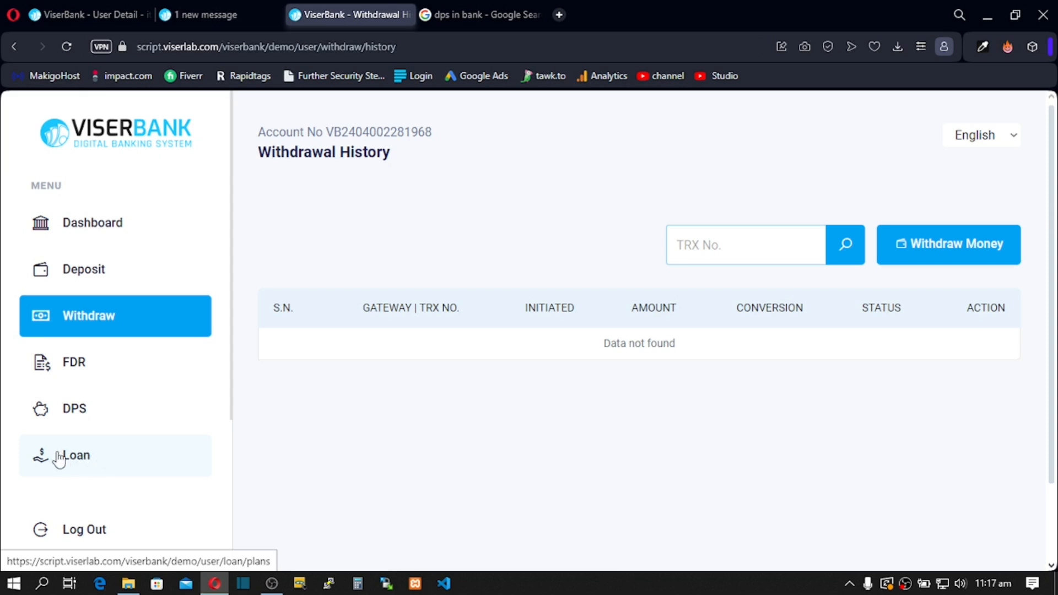
Step: Open Loan Plans and scroll through the Education, Agriculture, Car and Business Loan cards and back up
click(89, 465)
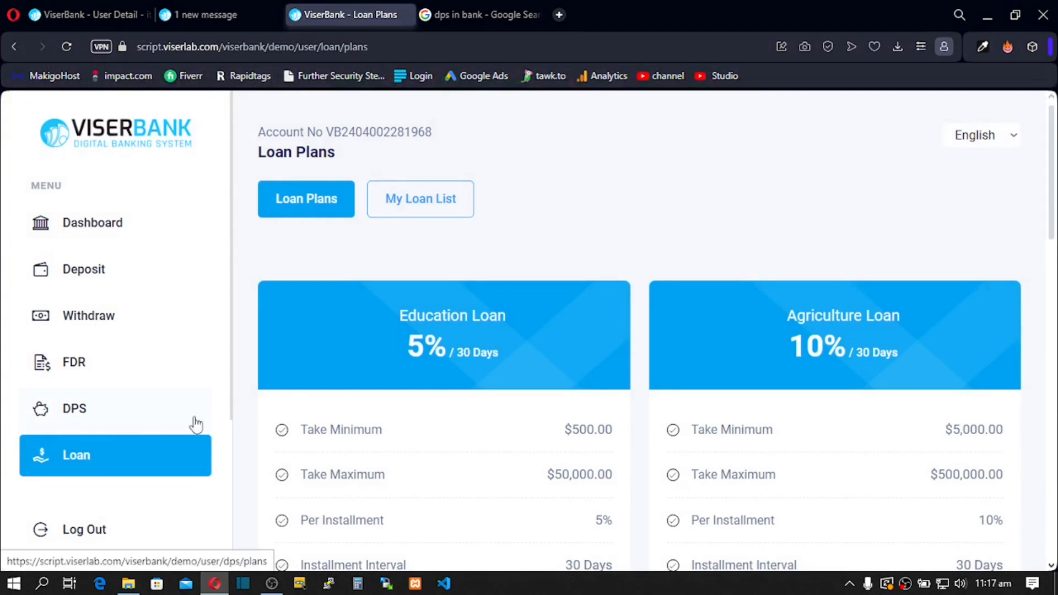
scroll(427, 349, down, 2)
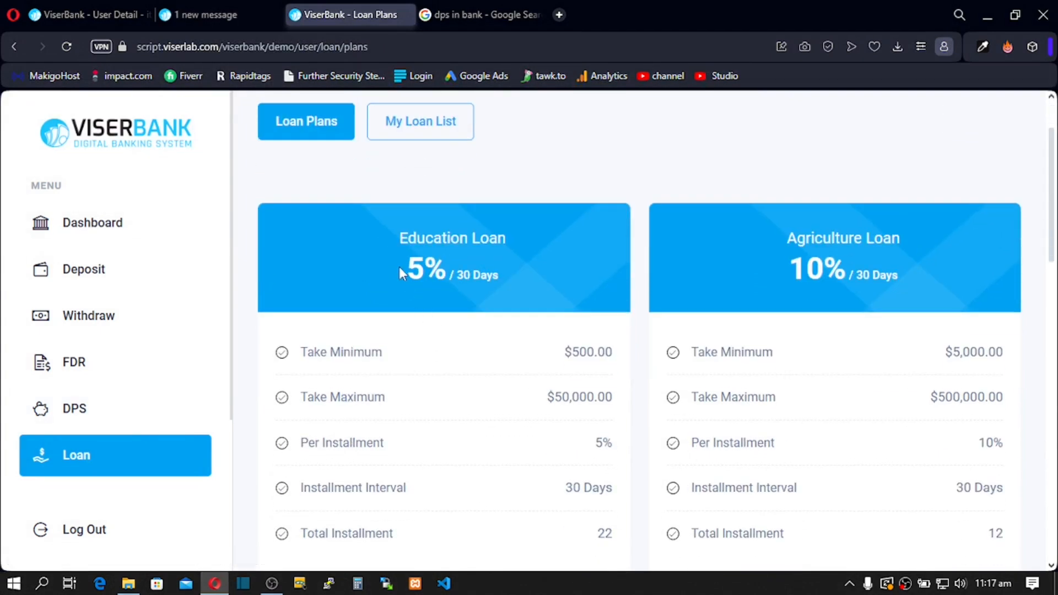
scroll(407, 288, down, 10)
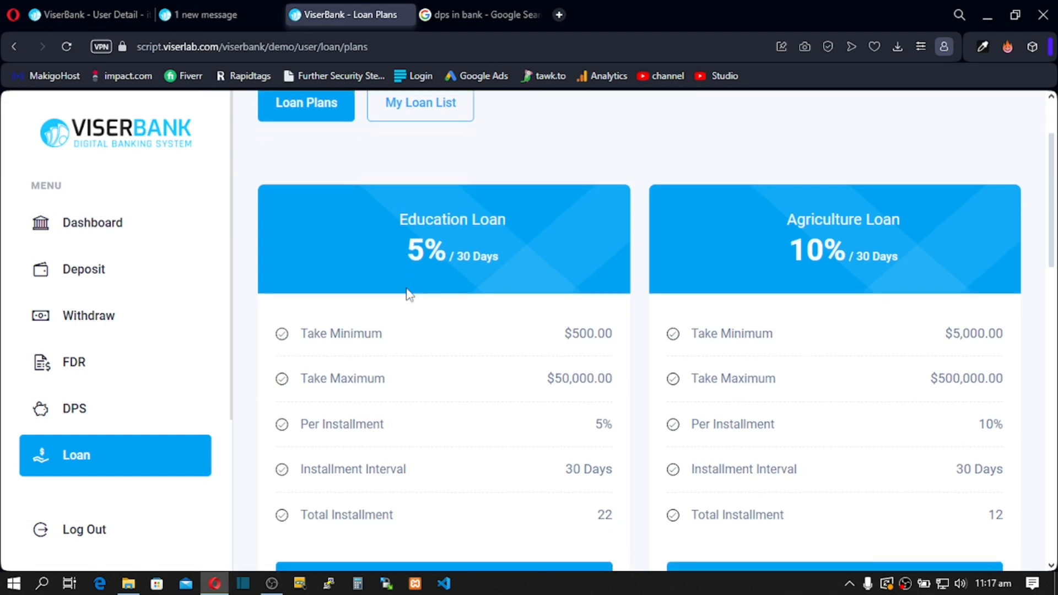
scroll(408, 293, down, 5)
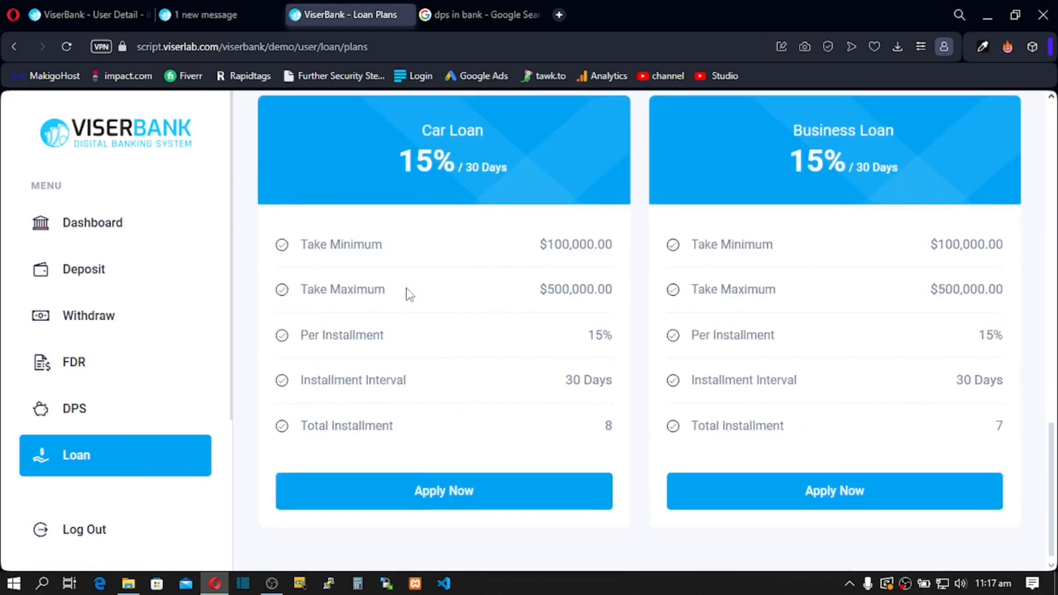
scroll(406, 289, up, 15)
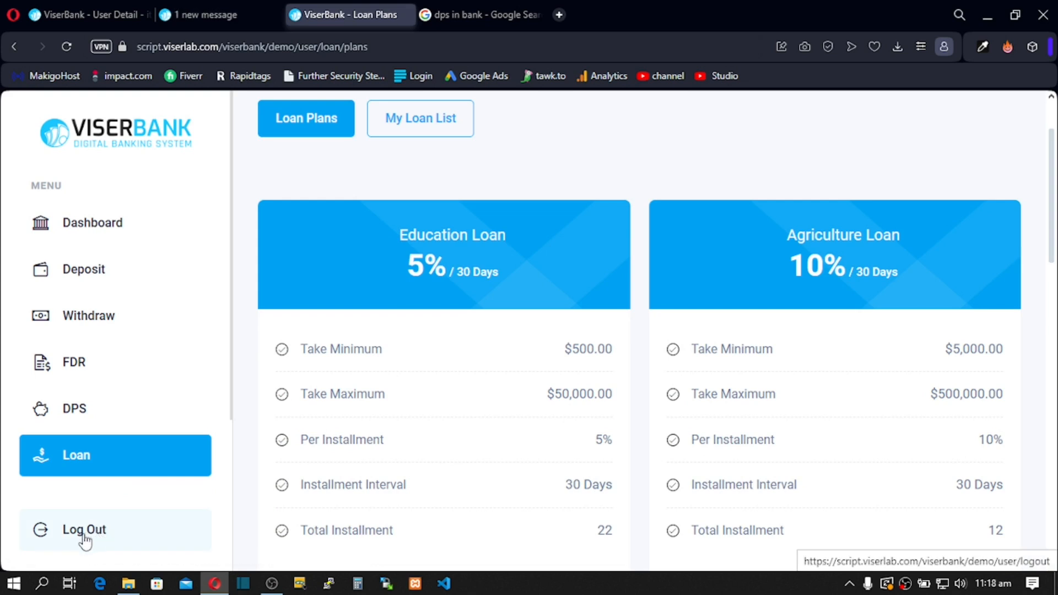
Step: Open My Loan List to view the personal loans
click(412, 131)
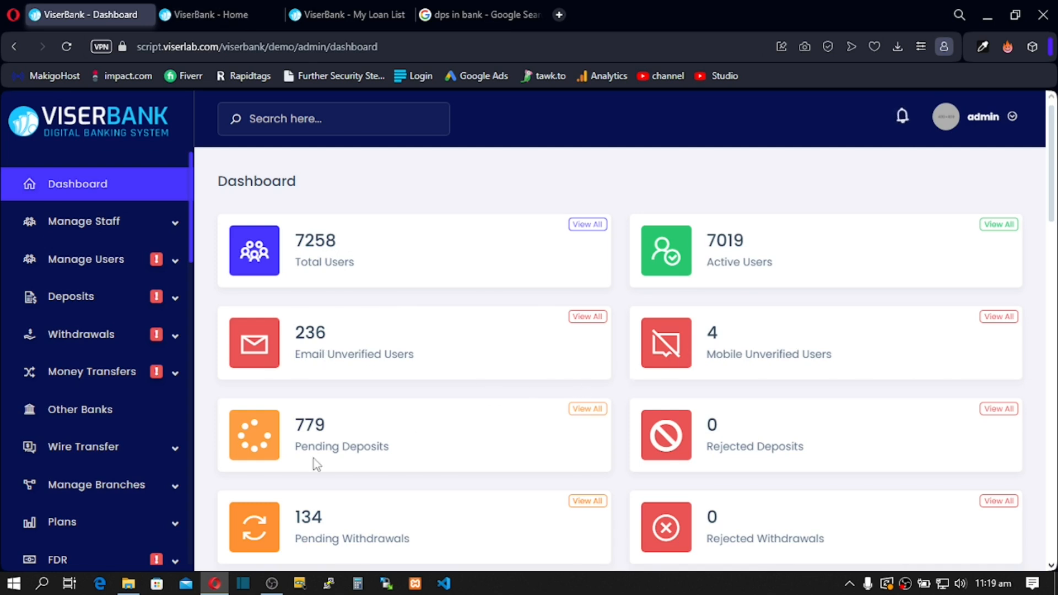
Step: Scroll through the admin dashboard statistics and back, then expand Manage Staff to show All Staff and Roles
scroll(313, 458, down, 2)
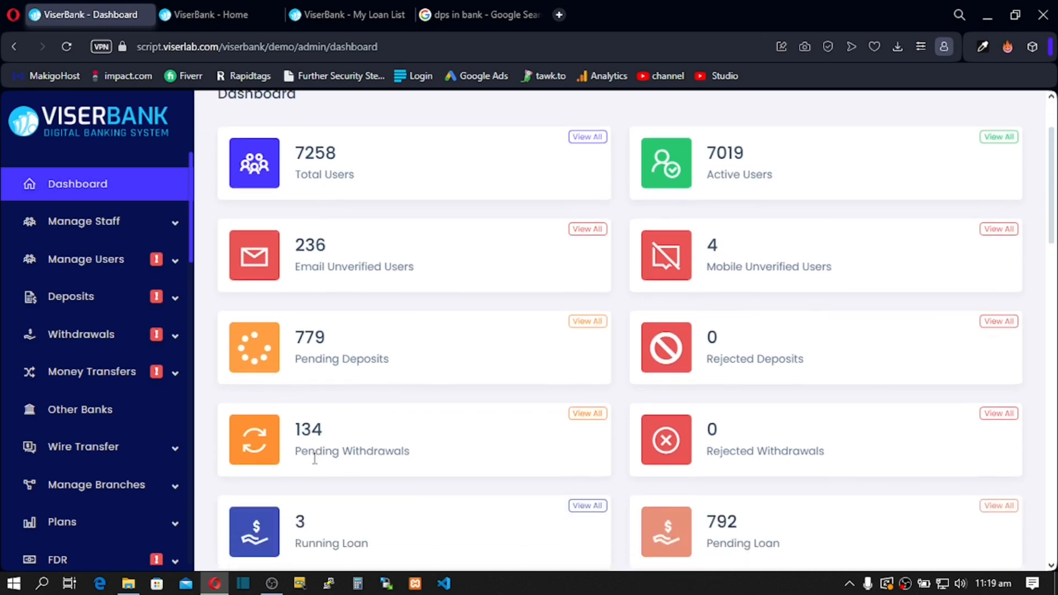
scroll(314, 459, down, 3)
scroll(326, 416, down, 2)
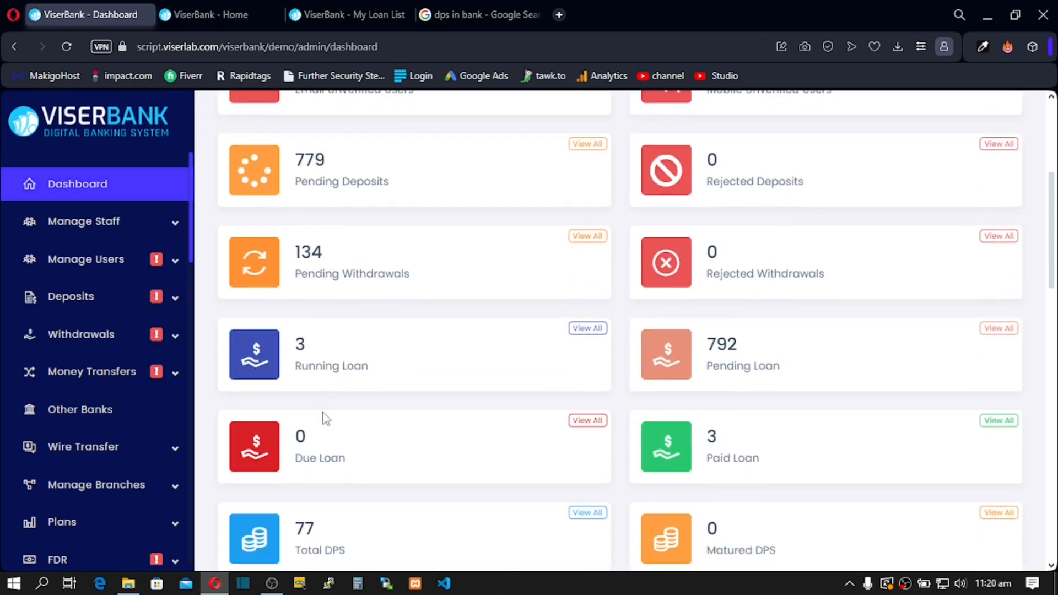
scroll(324, 412, down, 3)
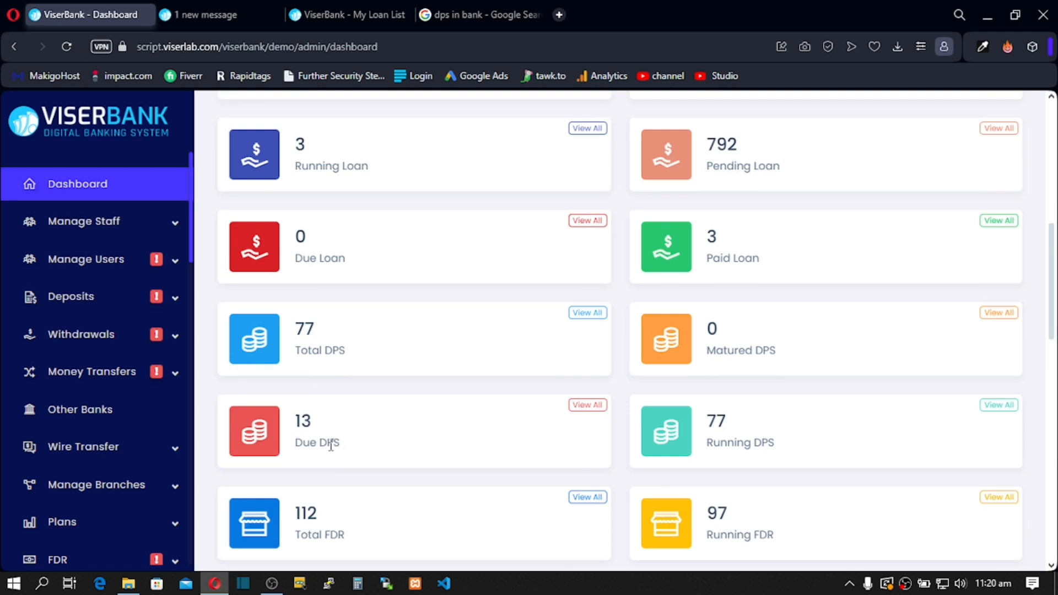
scroll(330, 443, down, 1)
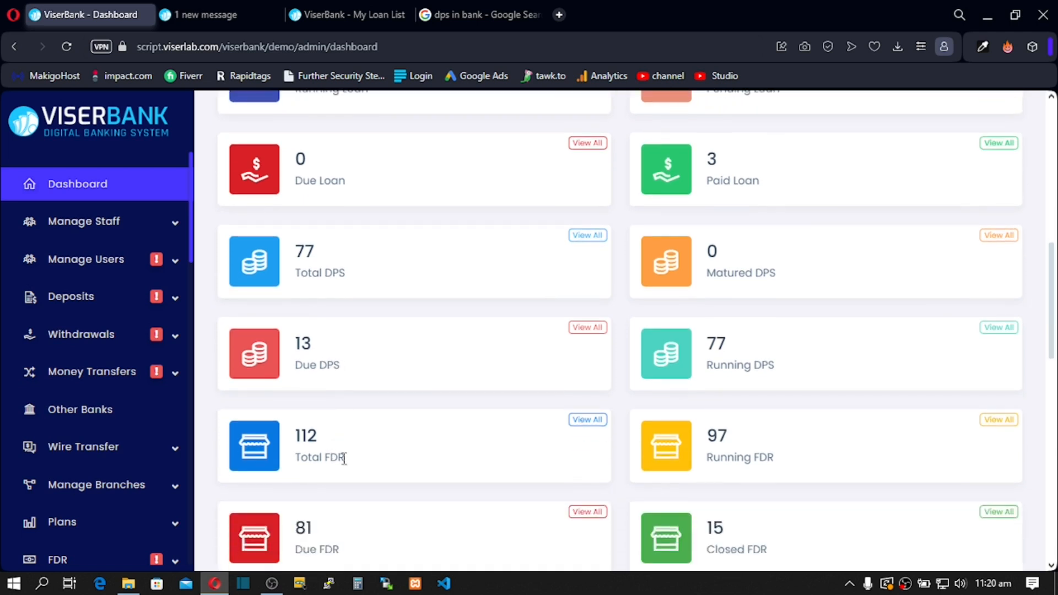
scroll(345, 466, down, 1)
scroll(345, 467, down, 1)
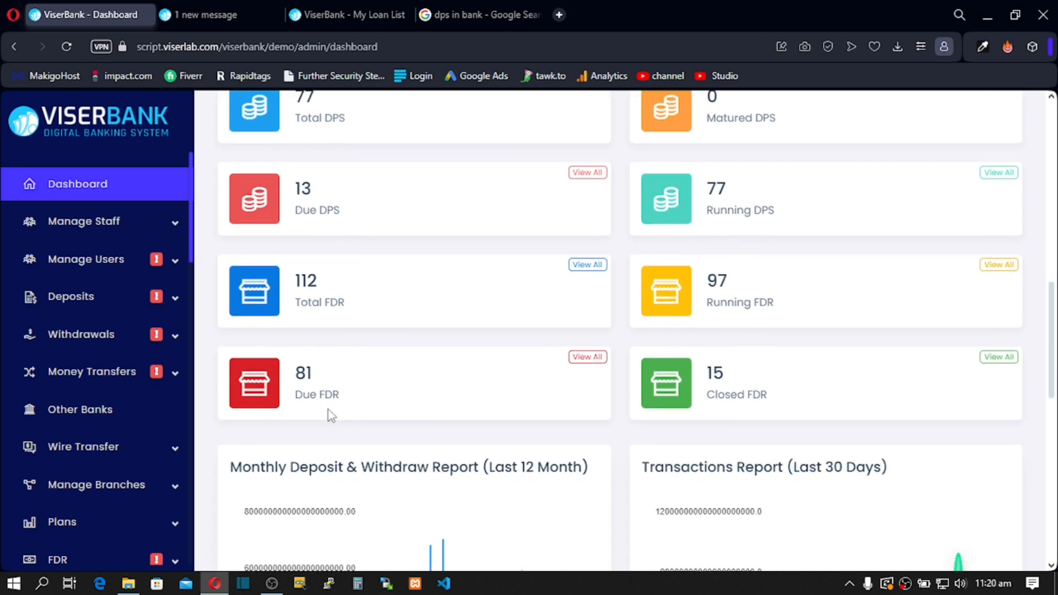
scroll(335, 411, down, 3)
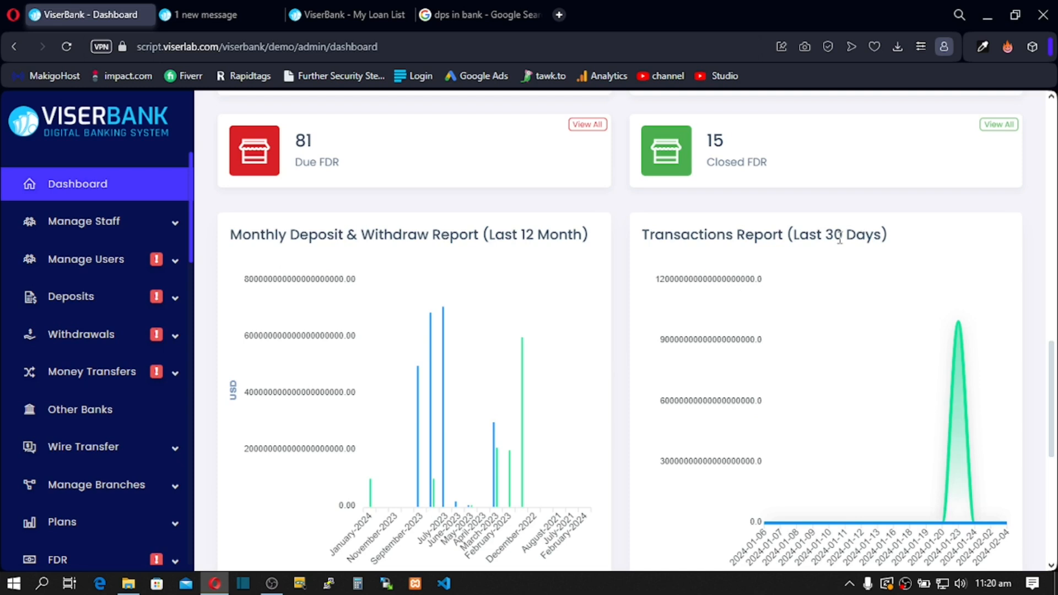
scroll(818, 257, up, 2)
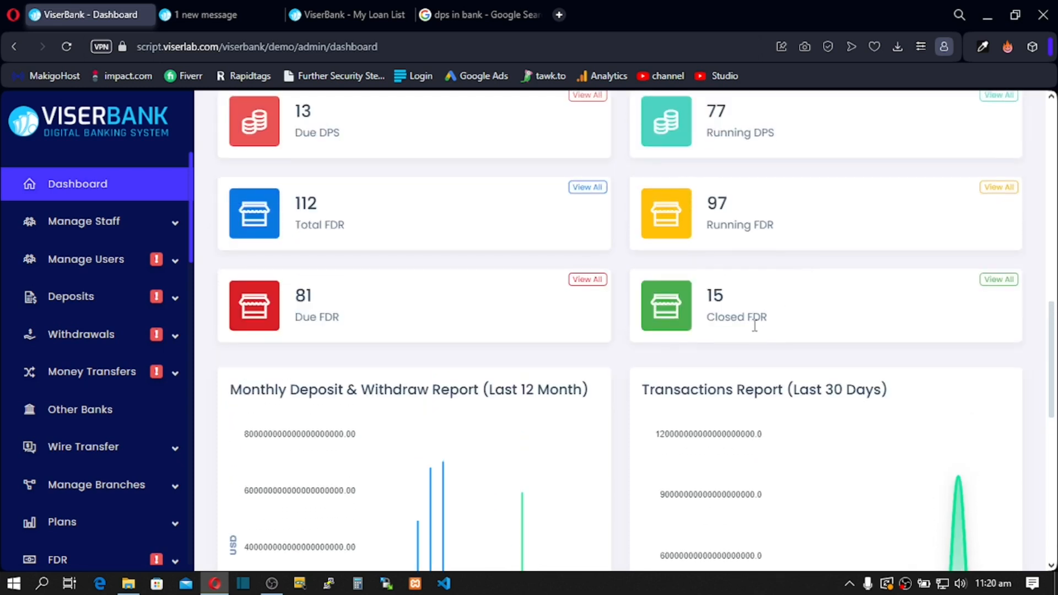
scroll(794, 328, up, 1)
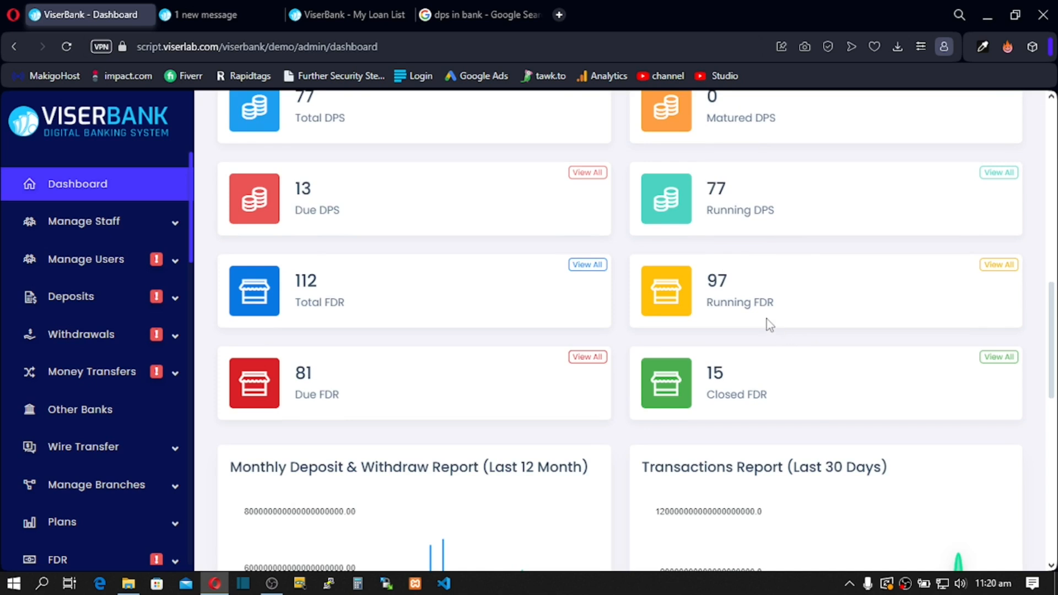
scroll(752, 305, up, 2)
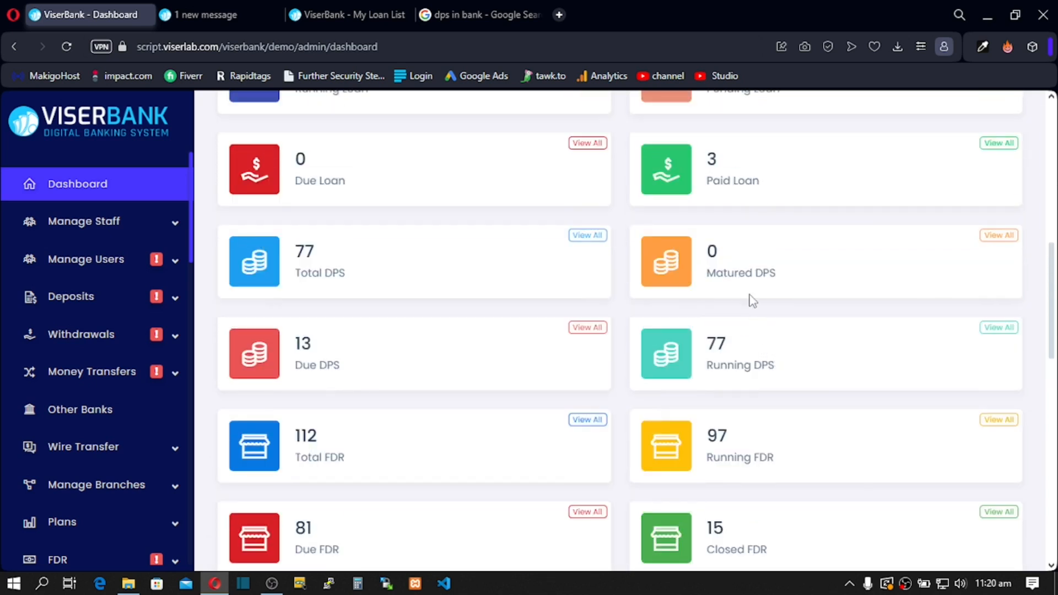
scroll(750, 298, up, 1)
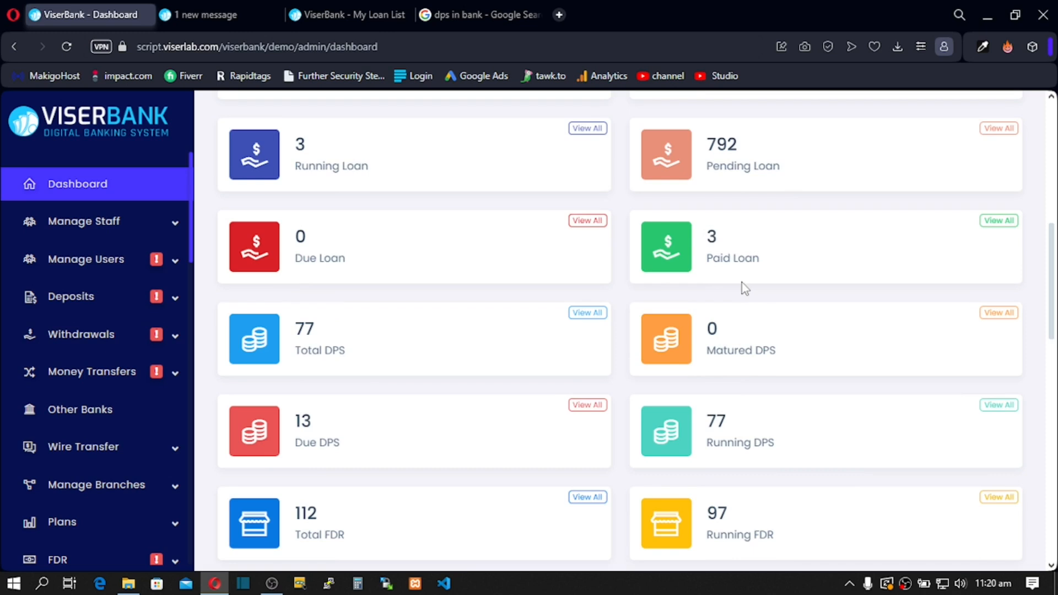
scroll(743, 286, up, 3)
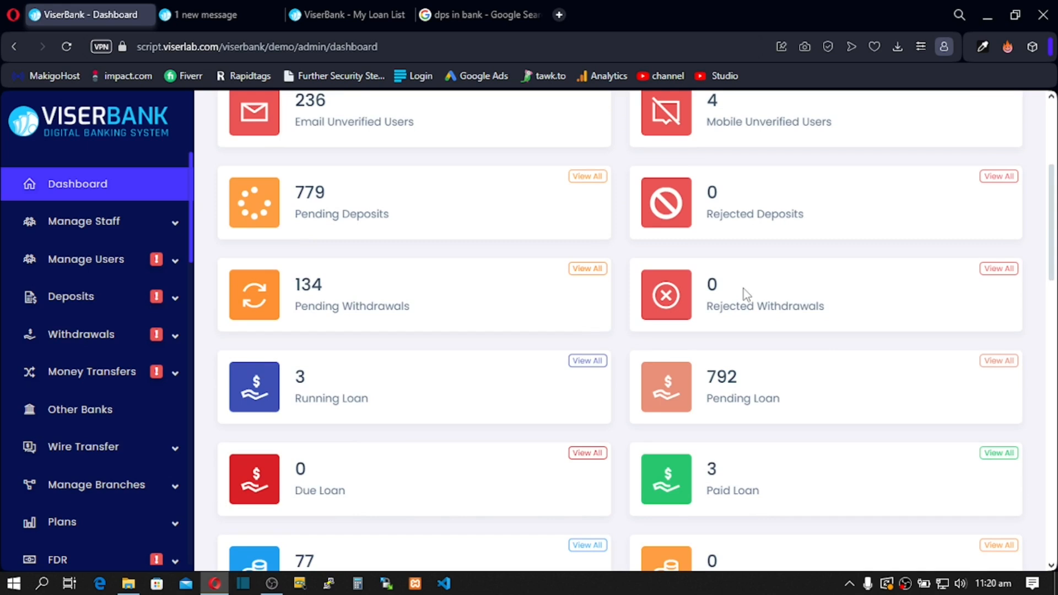
scroll(736, 210, up, 4)
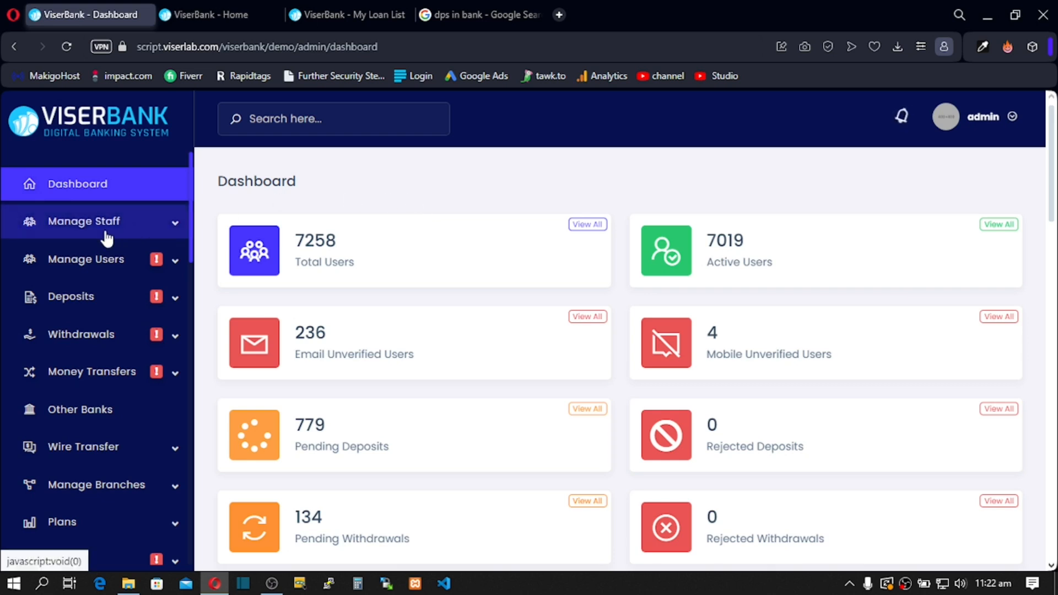
click(174, 226)
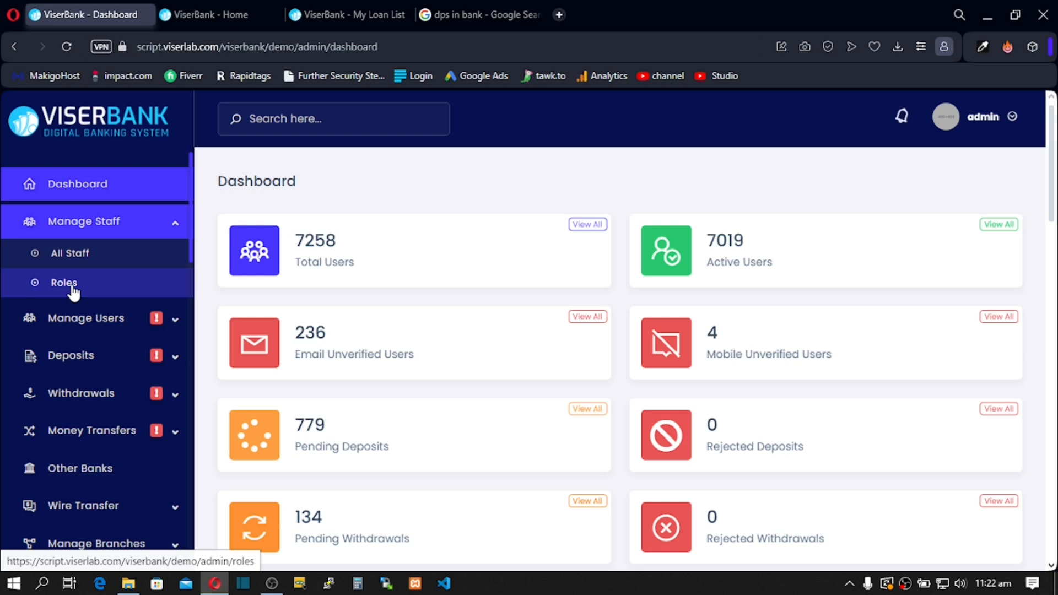
Step: Collapse the Manage Staff submenu in the admin sidebar
click(176, 228)
Step: Expand Manage Users to check its sub-options, then collapse it again
click(176, 269)
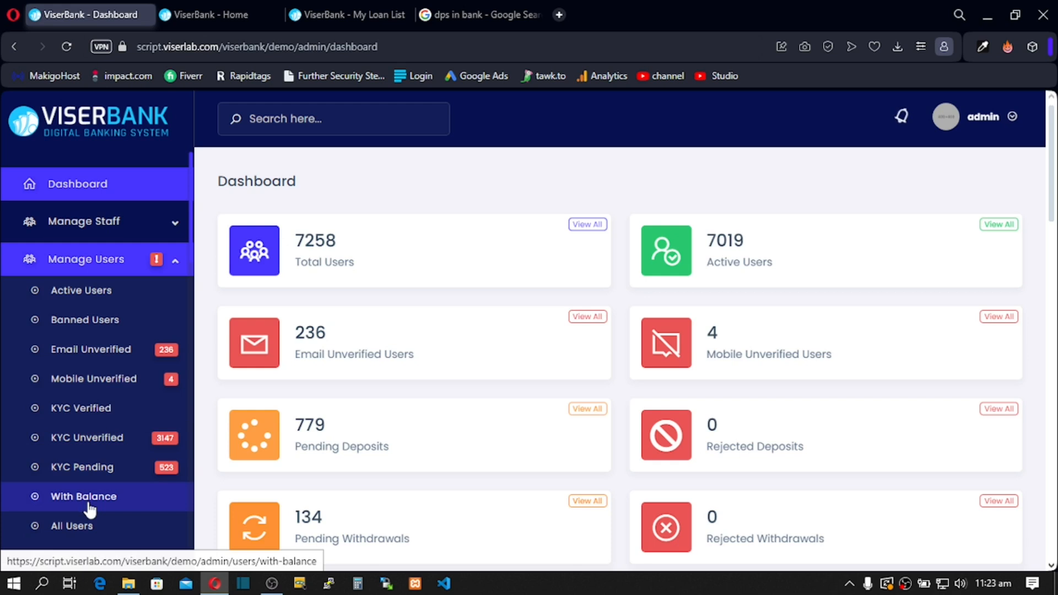
scroll(88, 507, down, 2)
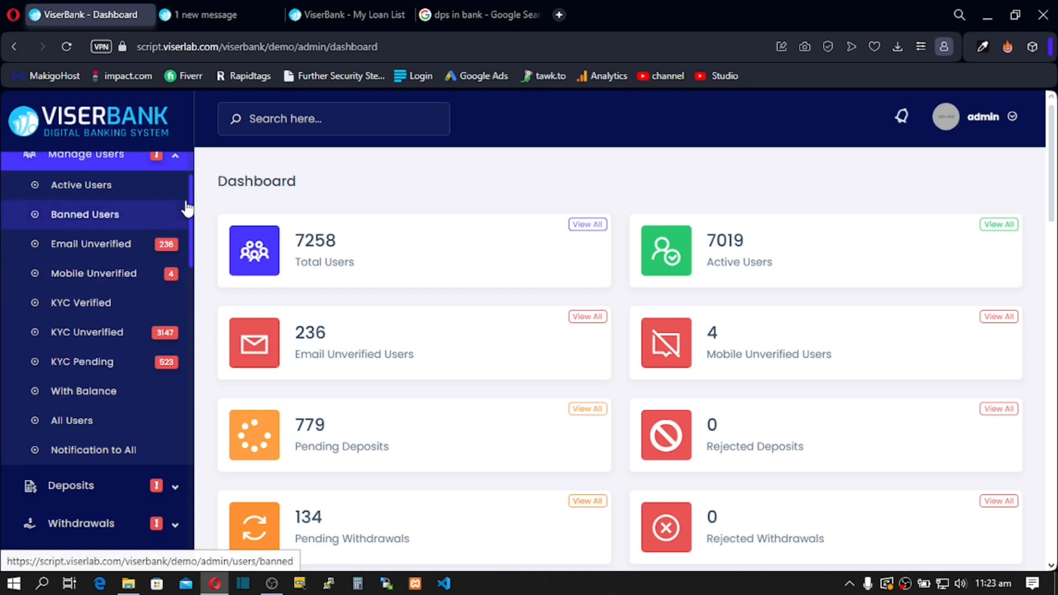
click(182, 161)
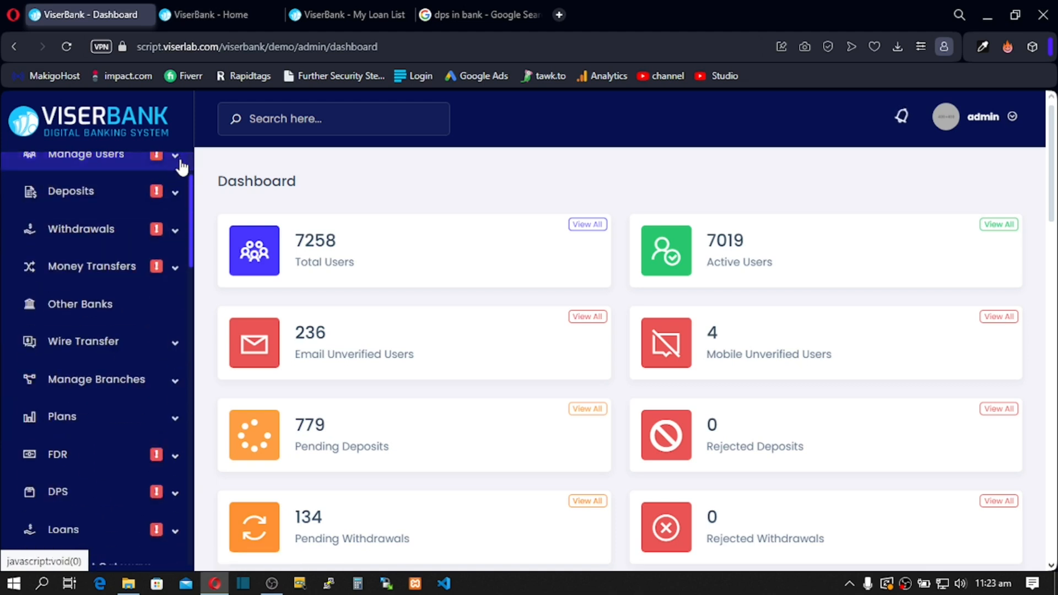
click(174, 199)
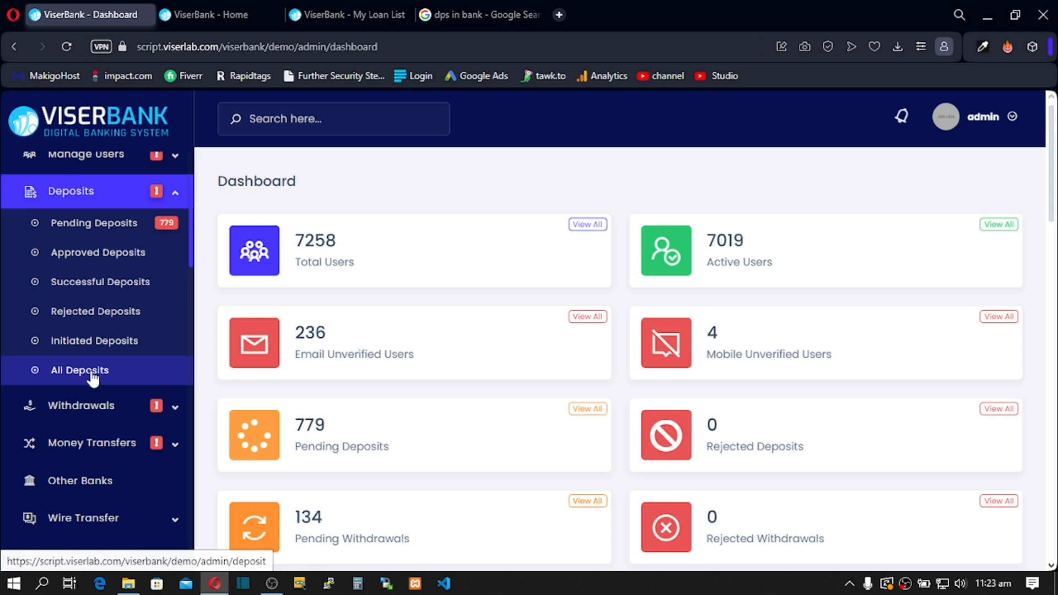
click(177, 197)
click(177, 235)
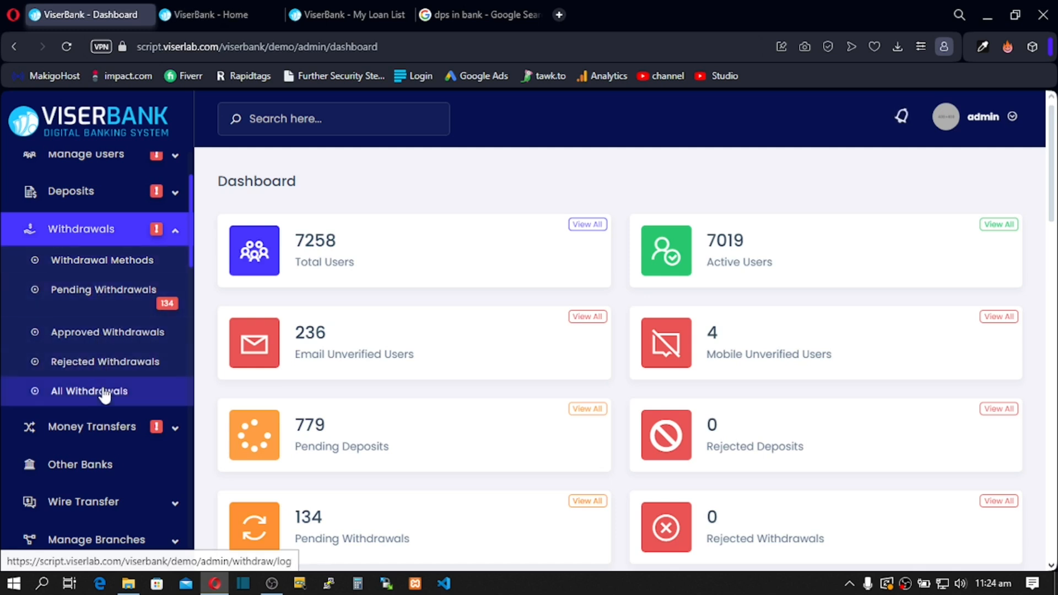
click(177, 234)
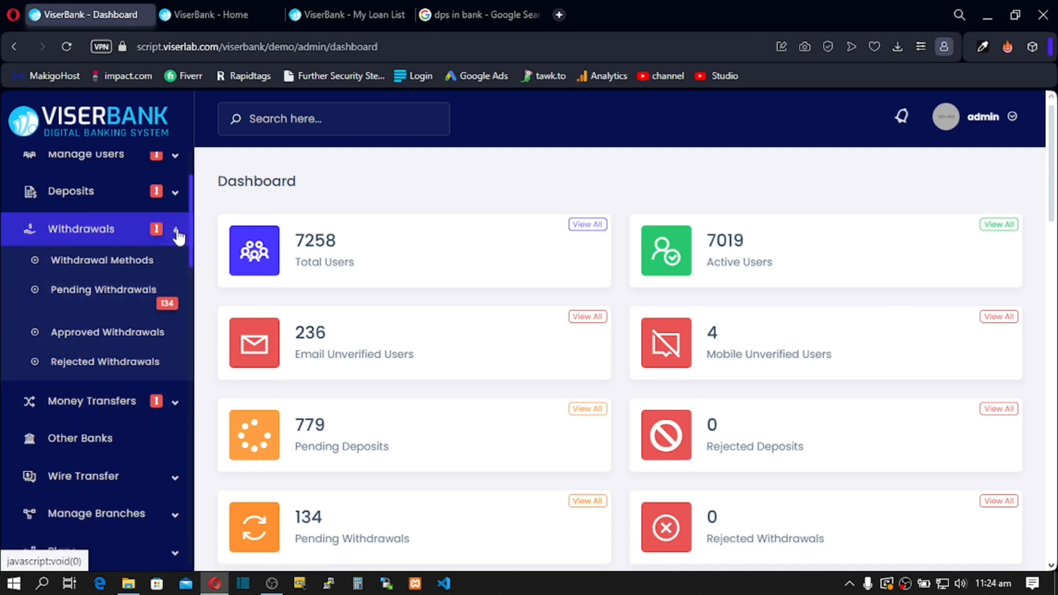
click(176, 270)
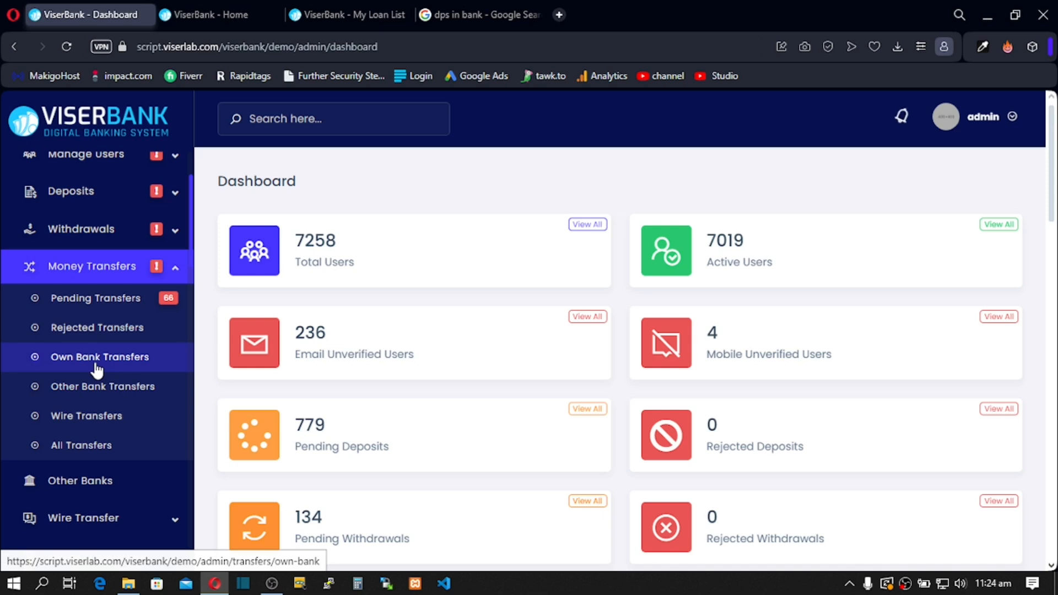
scroll(97, 370, down, 3)
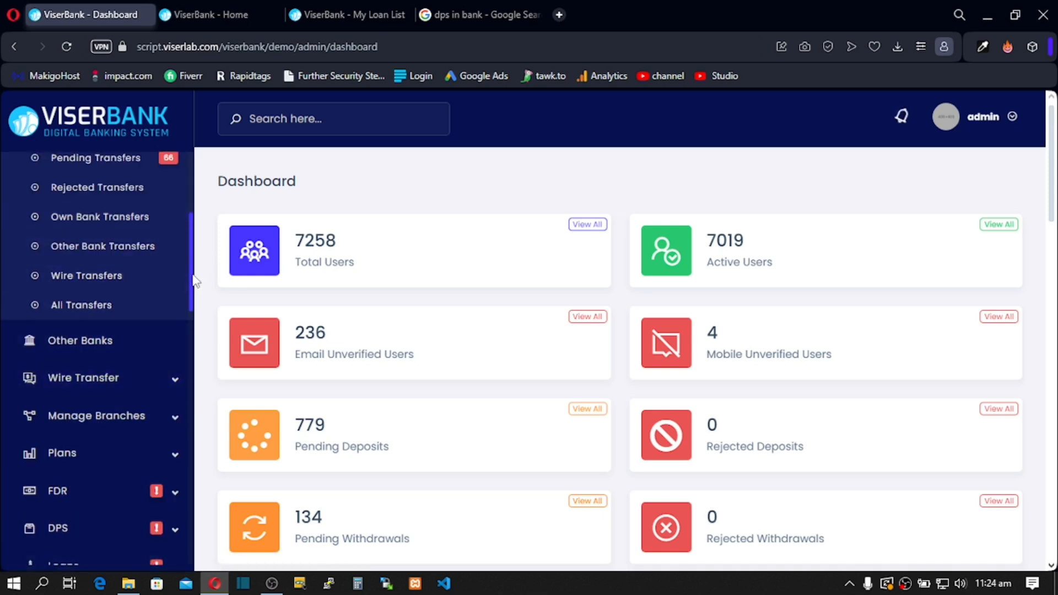
scroll(200, 279, down, 2)
scroll(197, 290, up, 6)
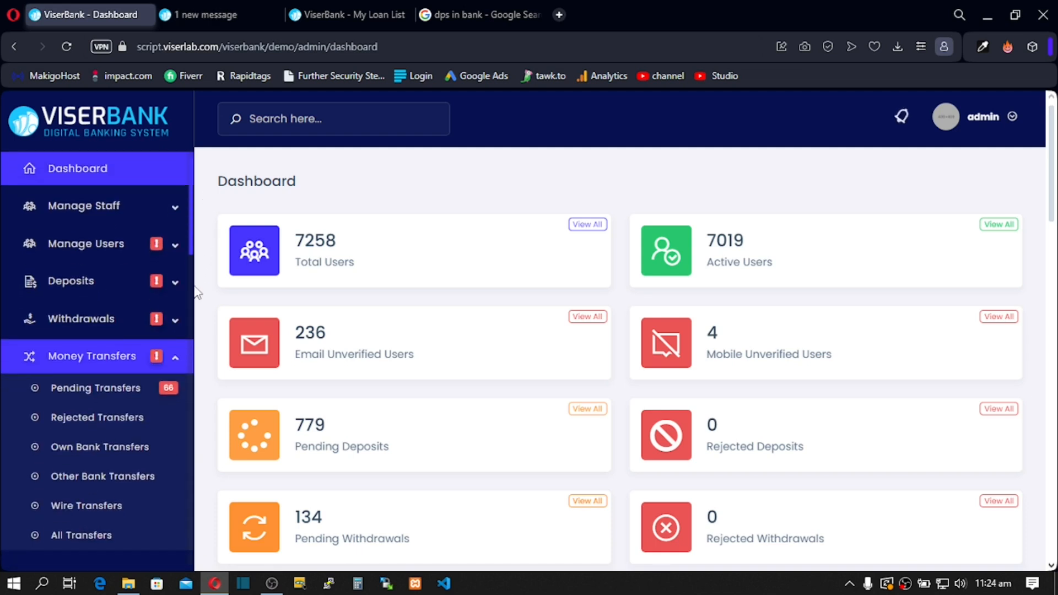
click(174, 359)
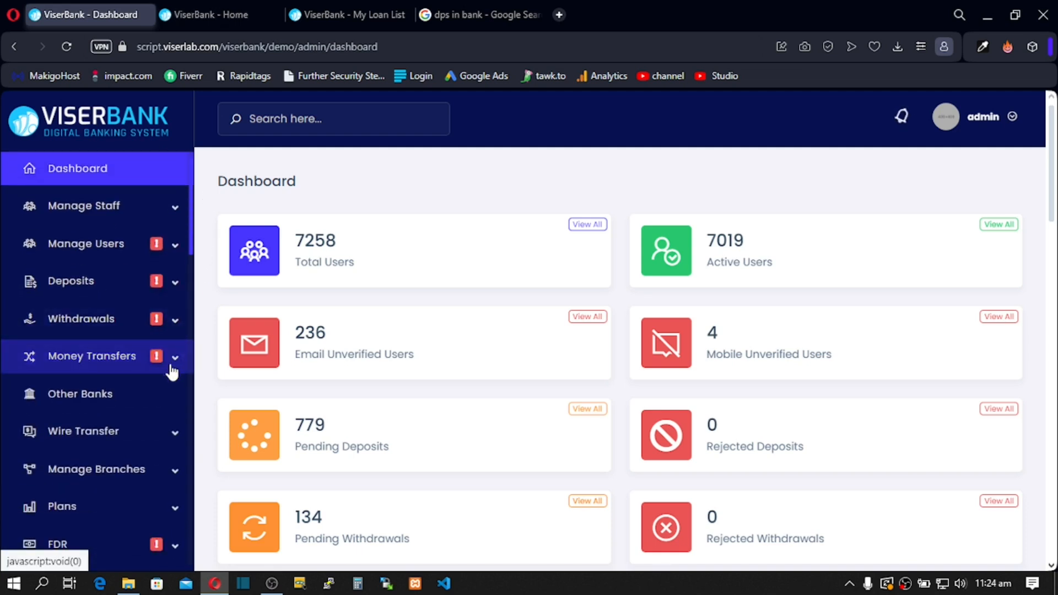
click(176, 367)
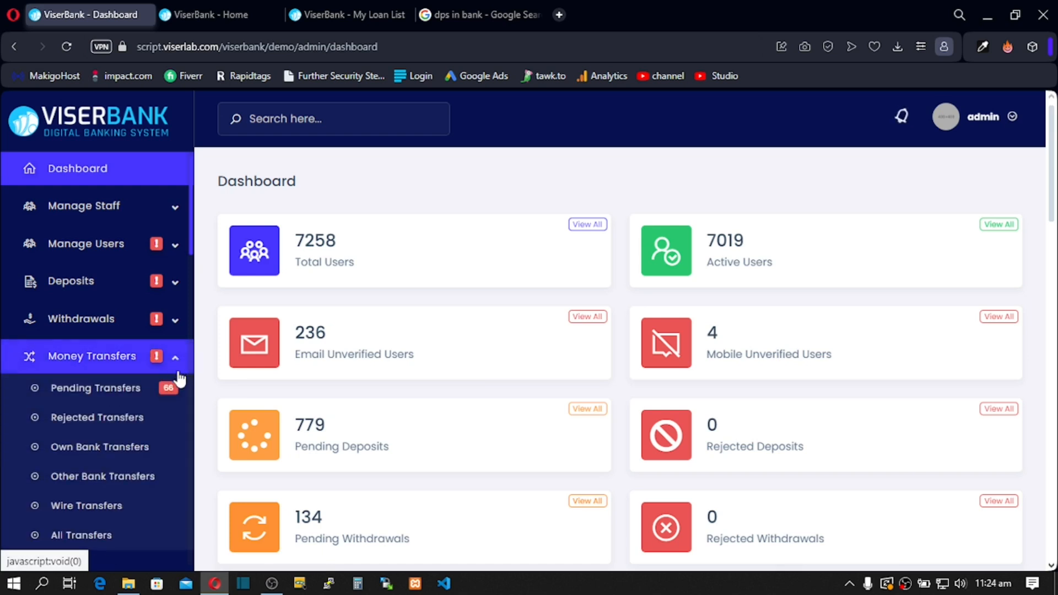
click(175, 364)
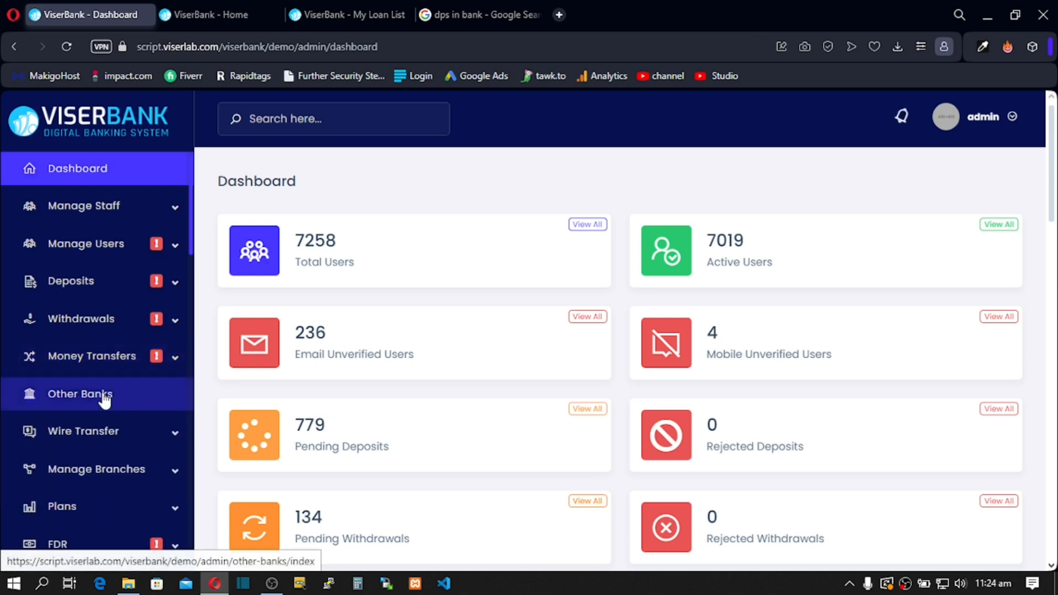
Step: Open Other Banks listing FCII, JB, BNR and SCA Bank, briefly toggling the Wire Transfer submenu
click(88, 401)
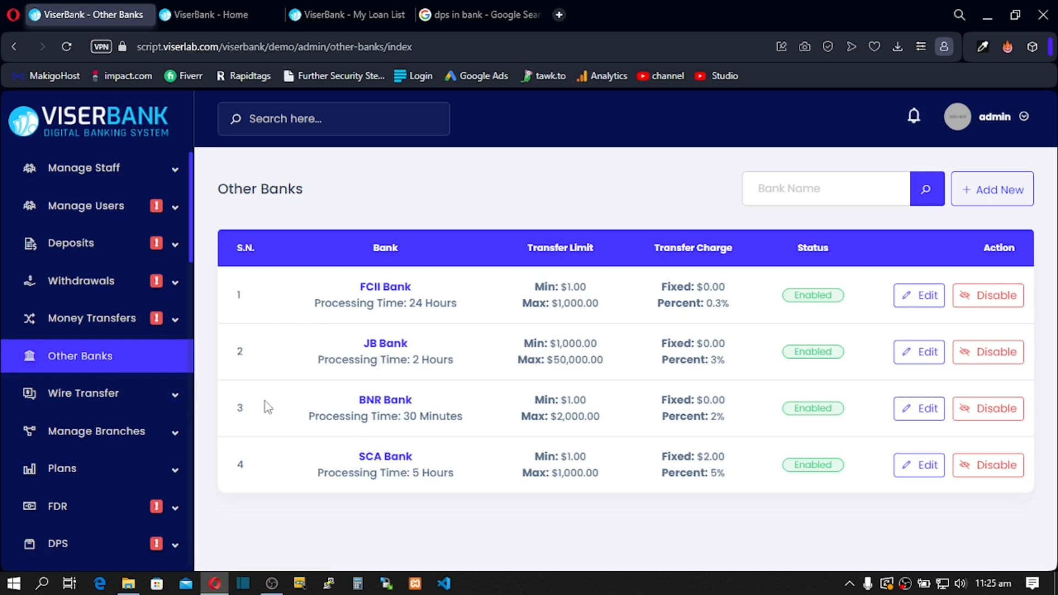
click(173, 405)
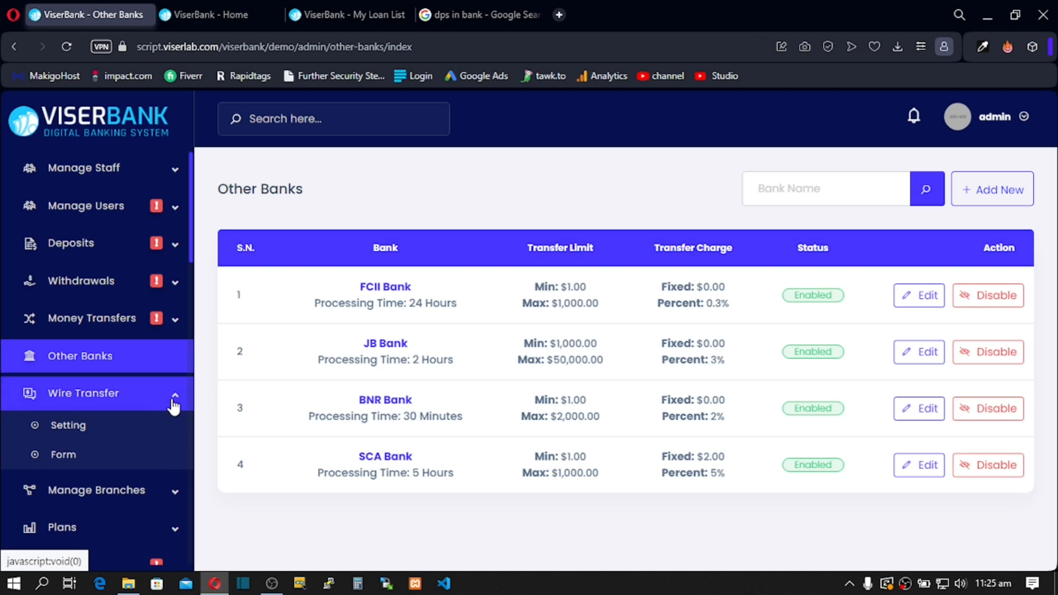
click(174, 406)
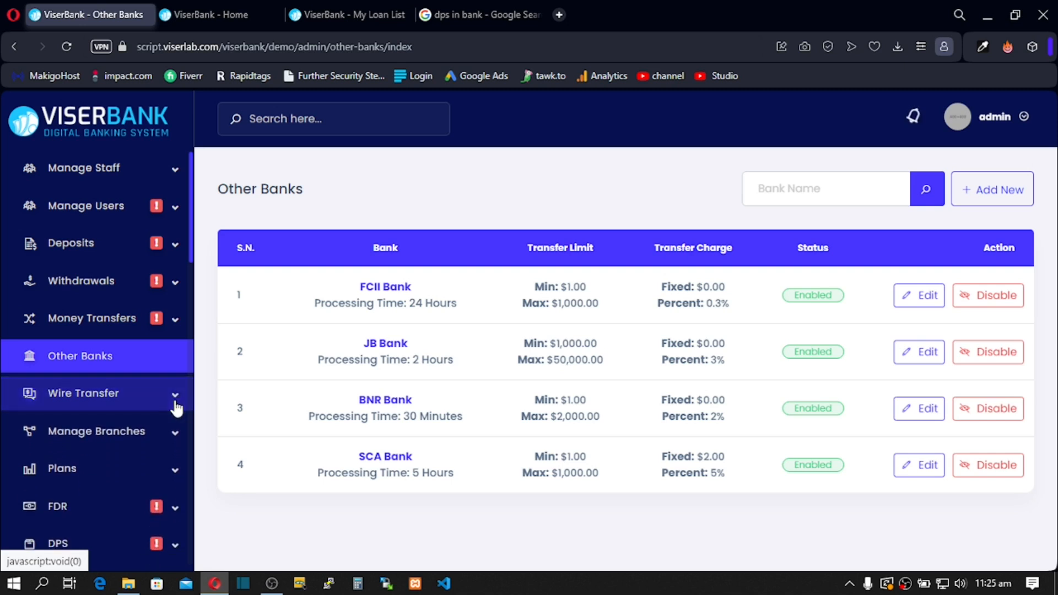
Step: Expand and collapse the Manage Branches submenu twice, then scroll down the sidebar
click(175, 434)
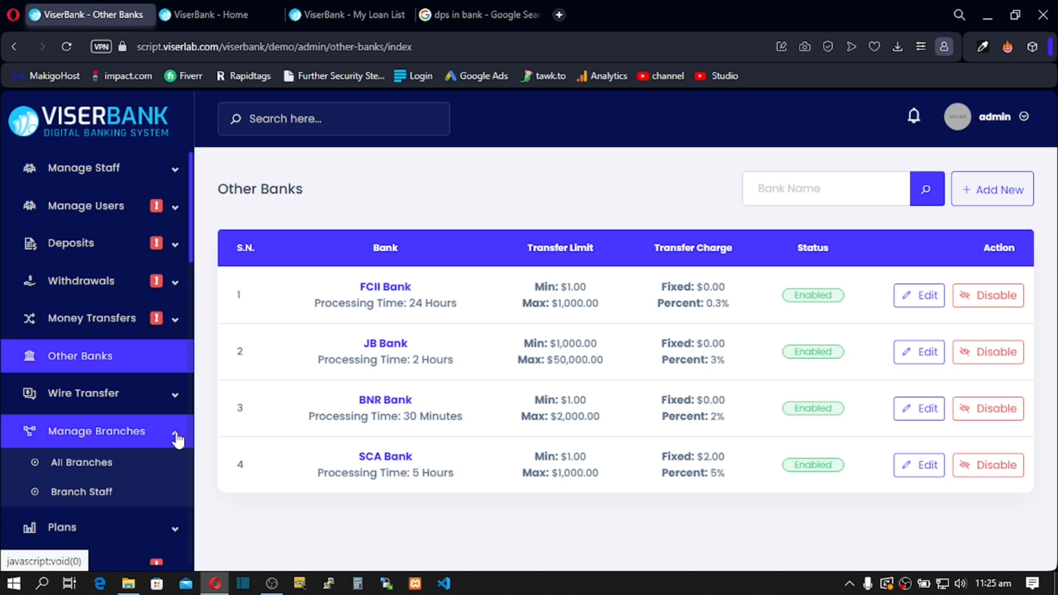
click(176, 438)
click(175, 440)
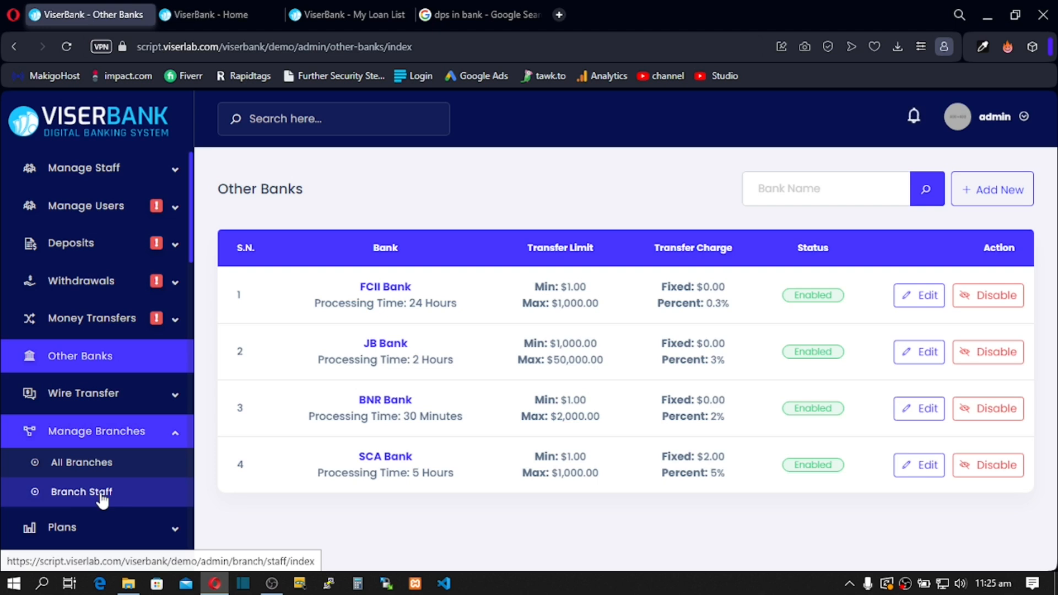
click(178, 435)
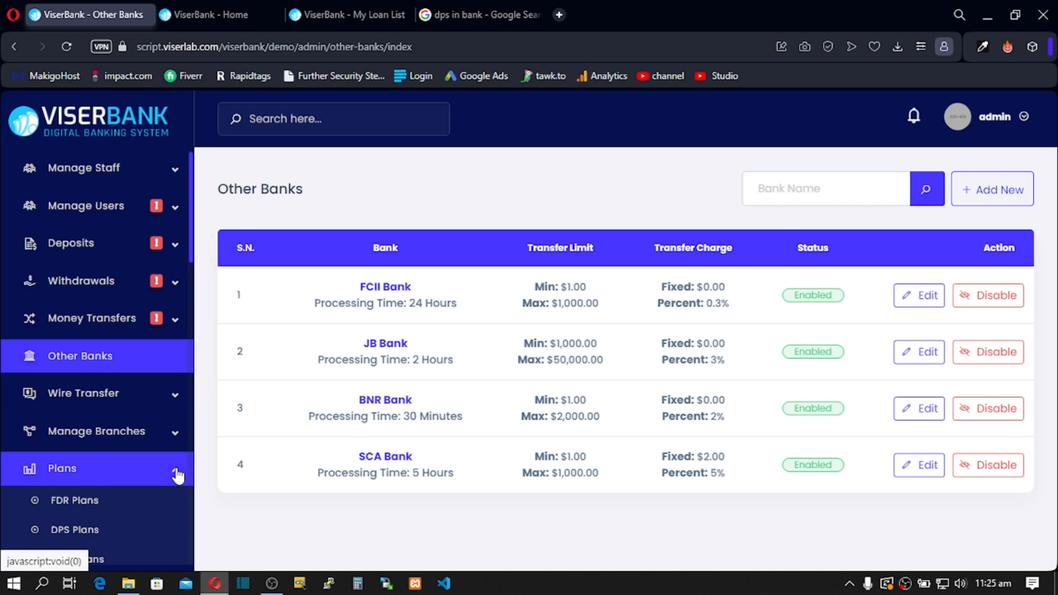
scroll(176, 469, down, 2)
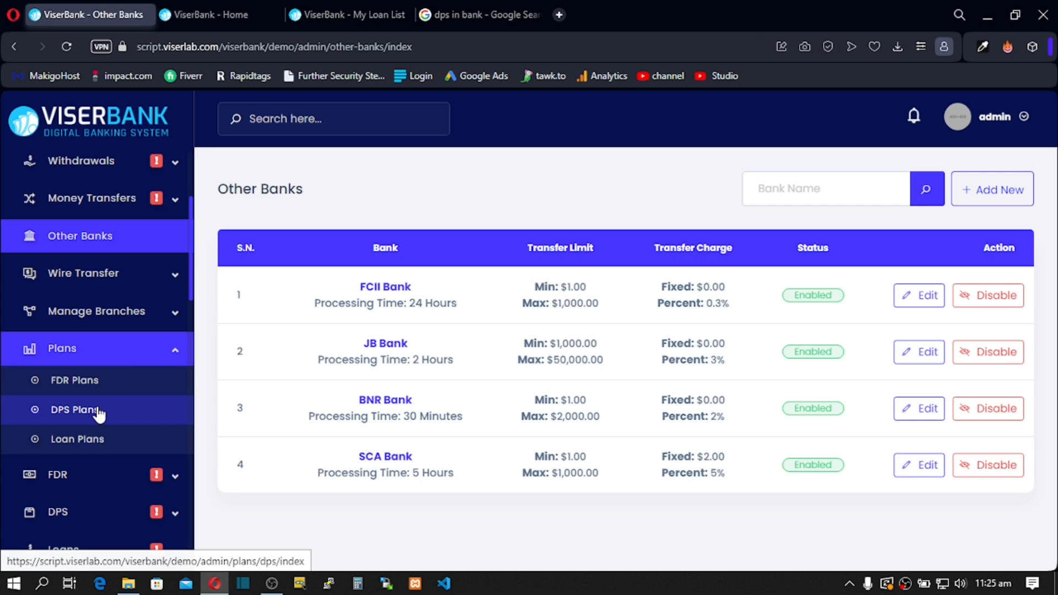
Step: Expand the FDR, DPS, Loan and Payment Gateway menu groups while scrolling down the sidebar
click(178, 479)
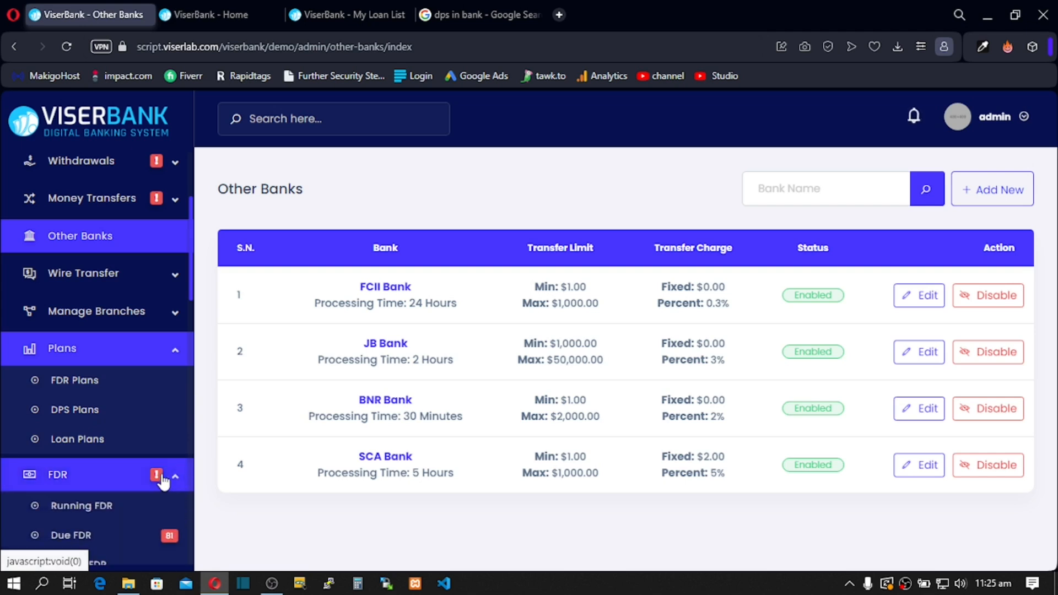
scroll(100, 483, down, 2)
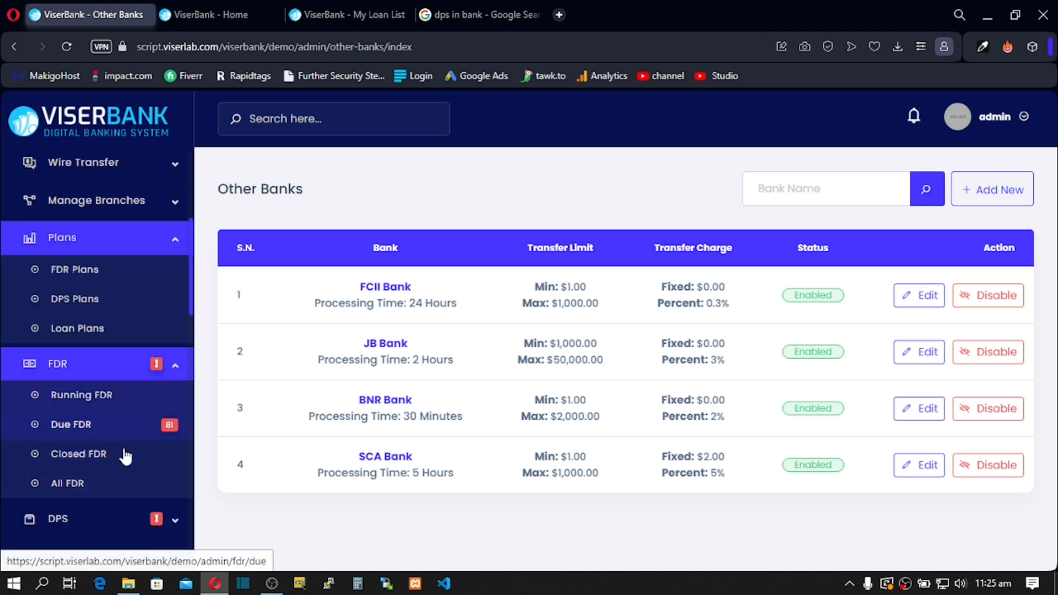
scroll(144, 481, down, 1)
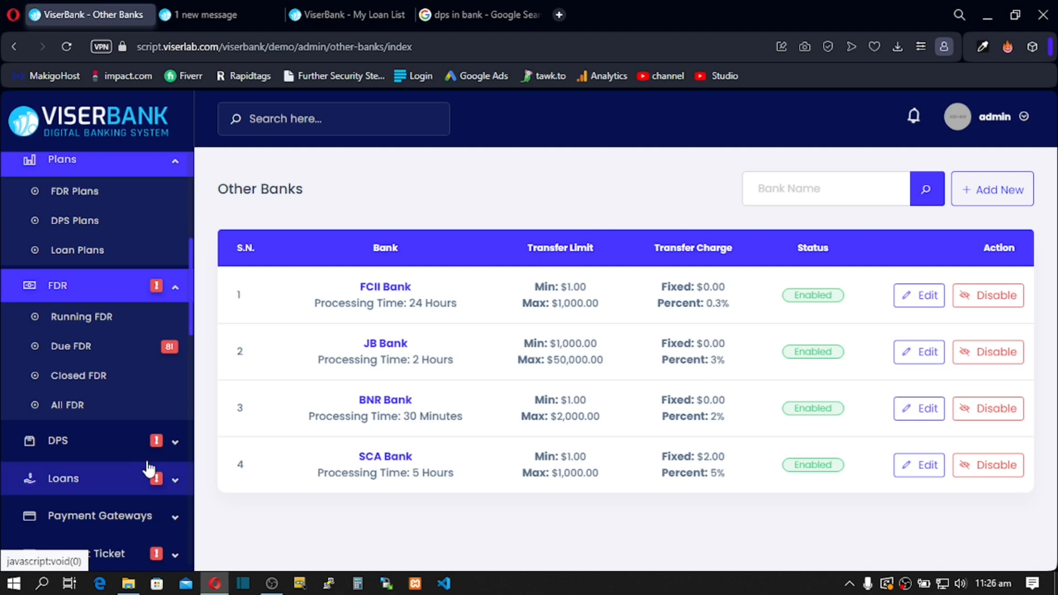
click(177, 445)
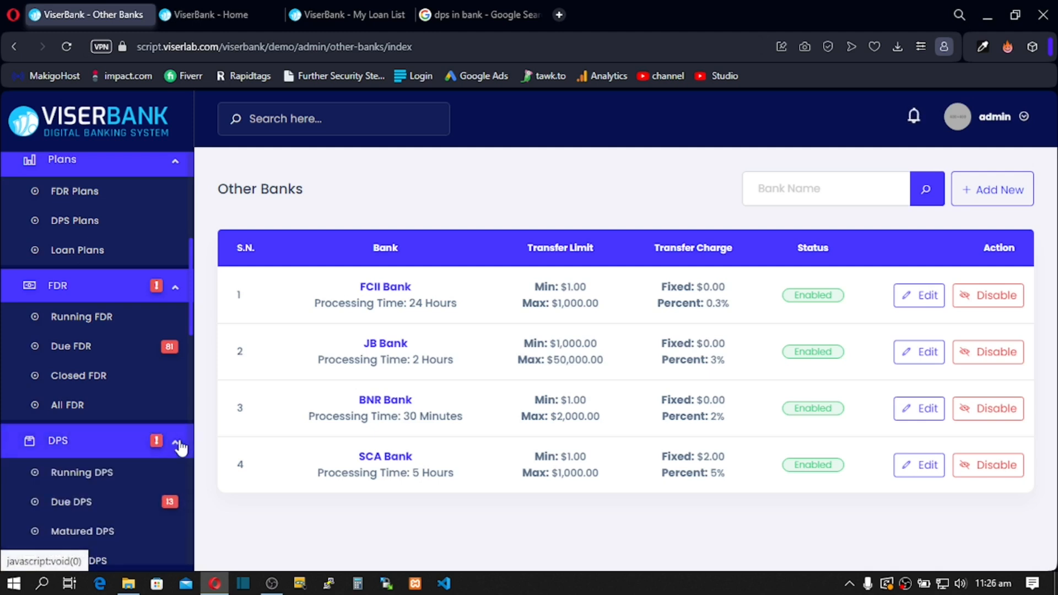
scroll(176, 446, down, 2)
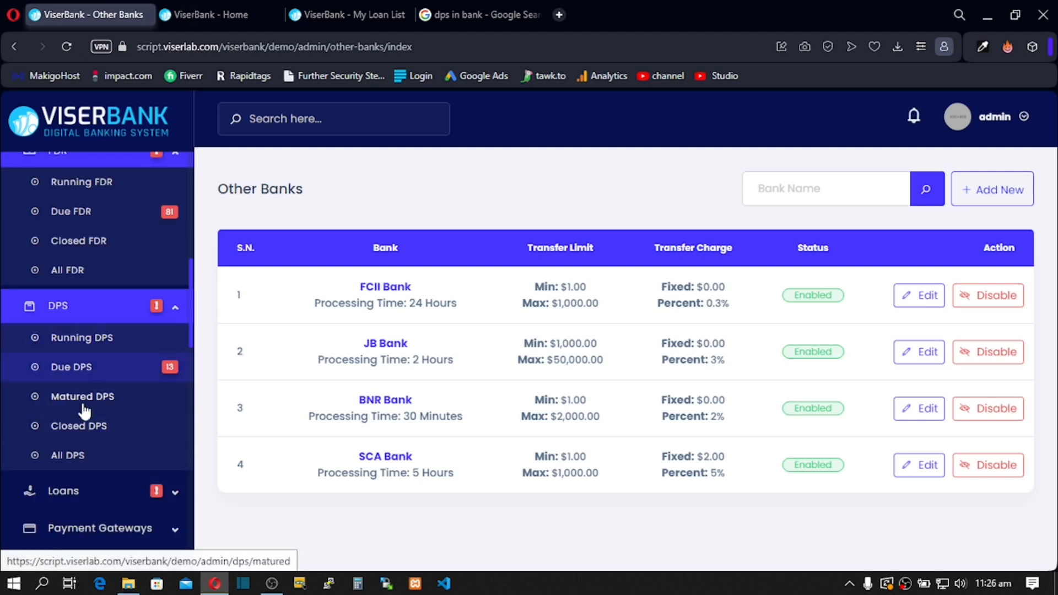
click(168, 494)
scroll(166, 487, down, 3)
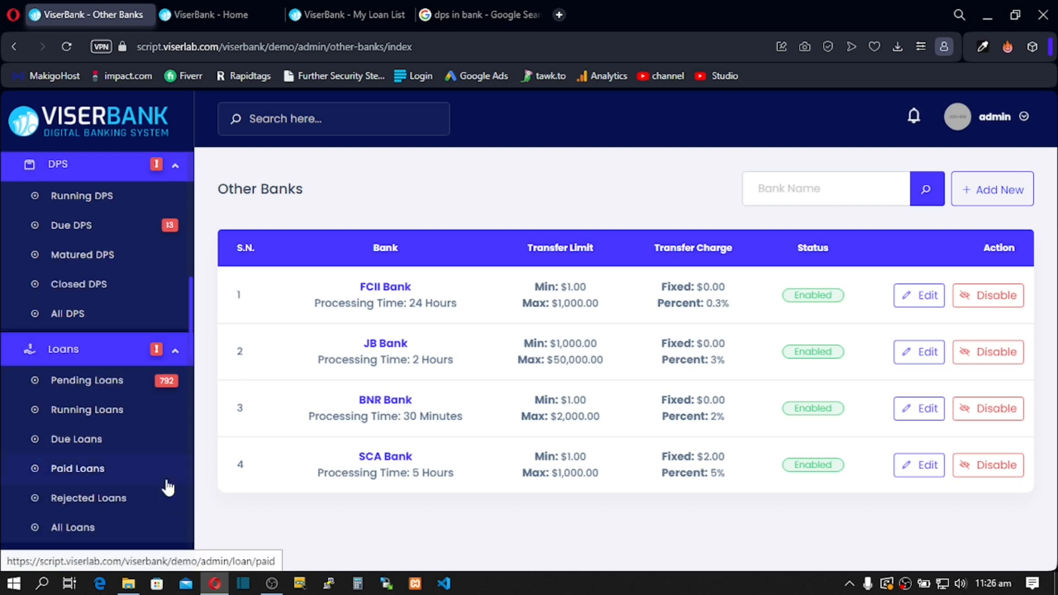
click(169, 496)
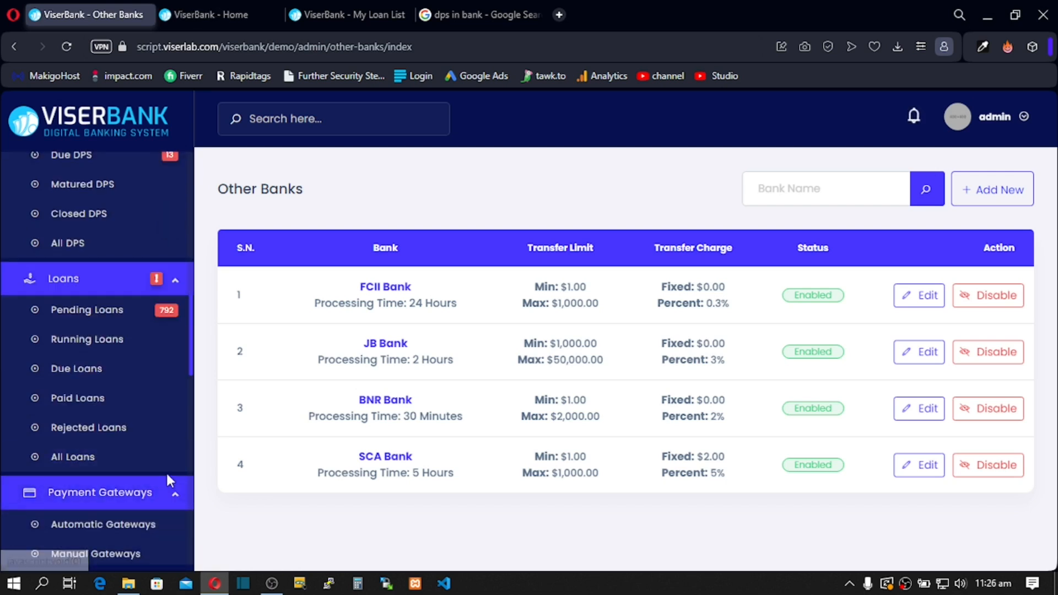
scroll(168, 477, down, 3)
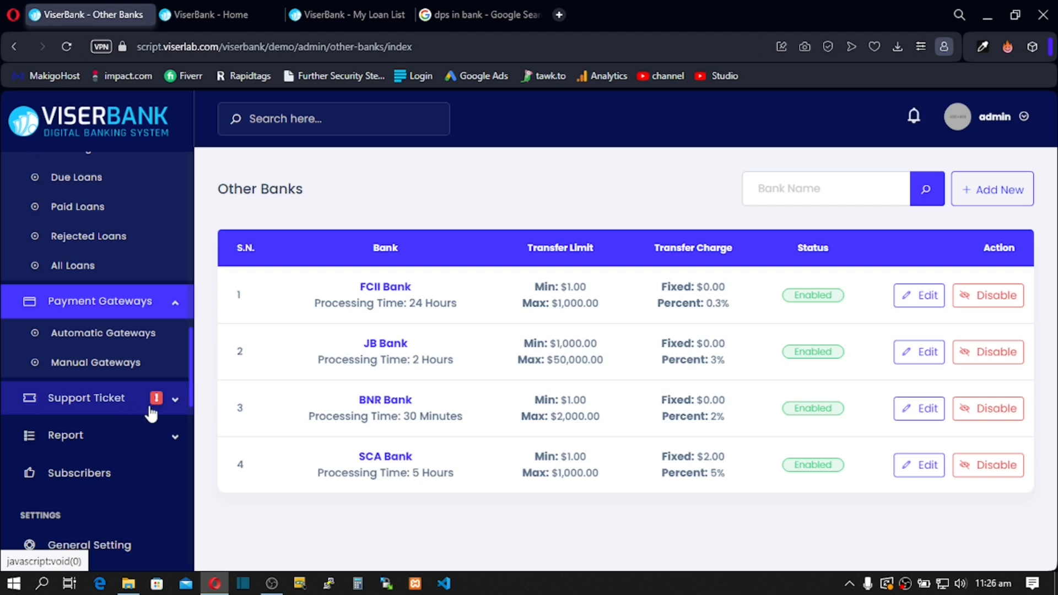
Step: Toggle the Support Ticket submenu, then expand Report to show transaction log, login and notification history
click(175, 400)
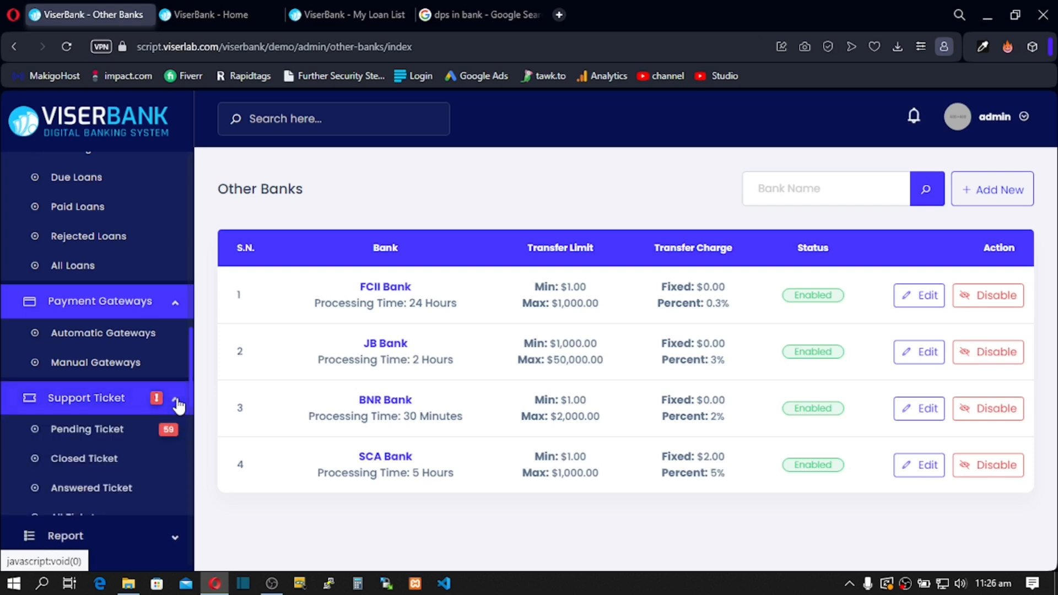
click(176, 404)
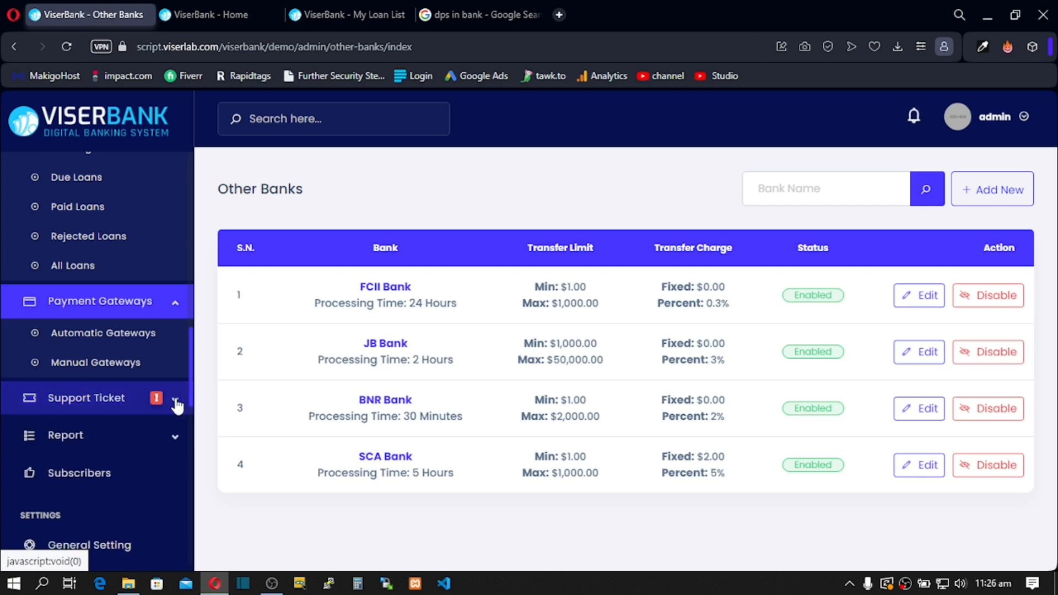
click(177, 405)
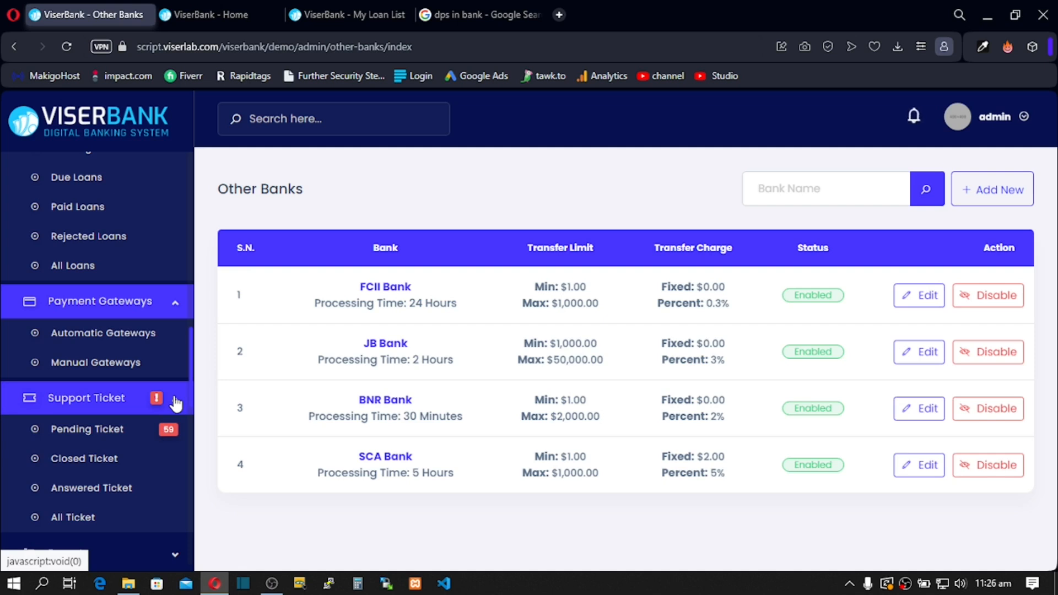
click(176, 404)
click(176, 404)
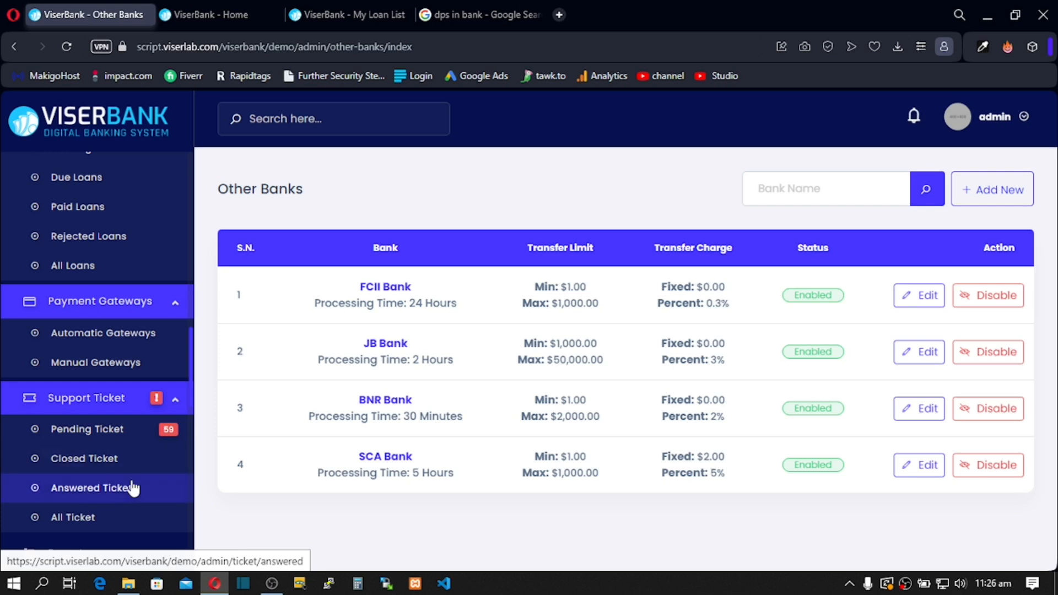
scroll(132, 488, down, 5)
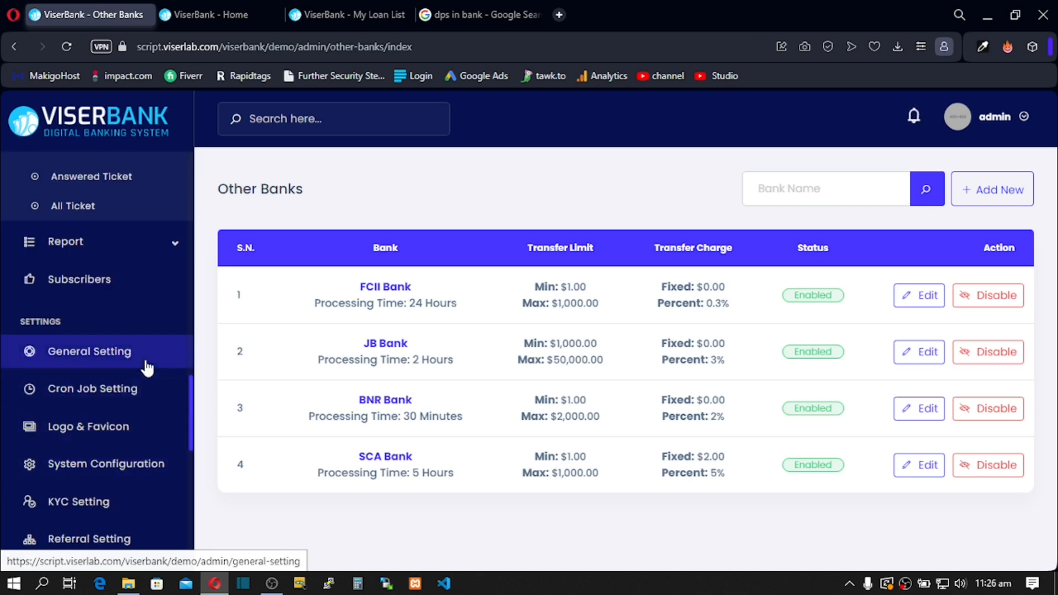
scroll(147, 368, up, 2)
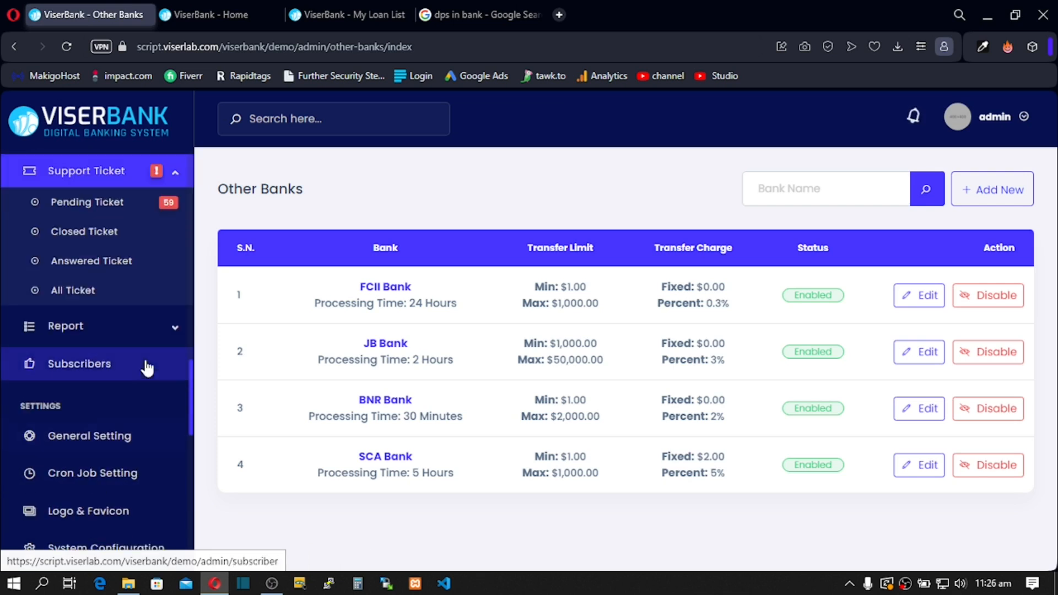
click(175, 177)
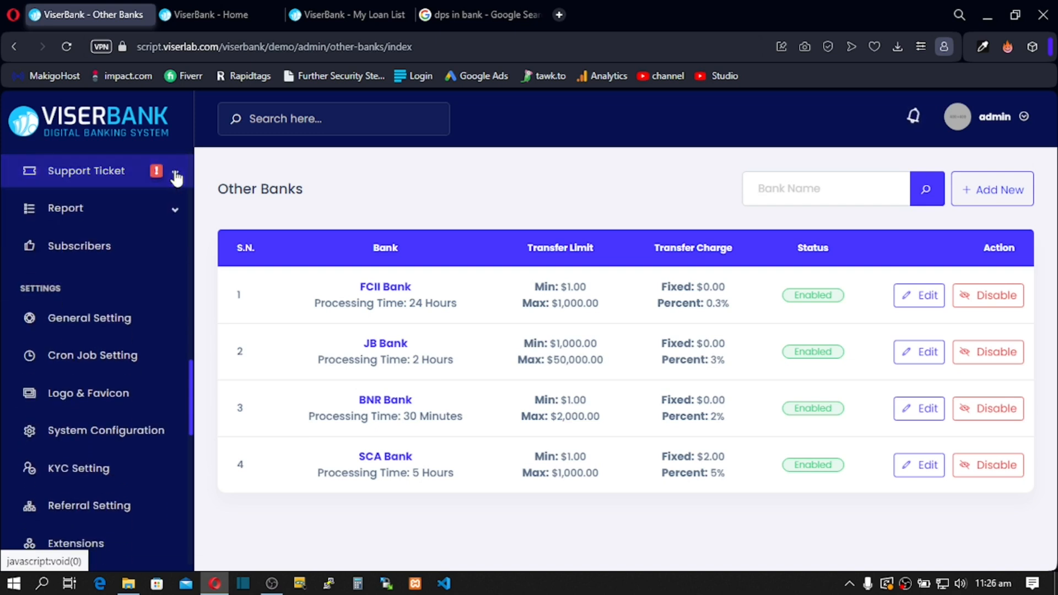
click(176, 216)
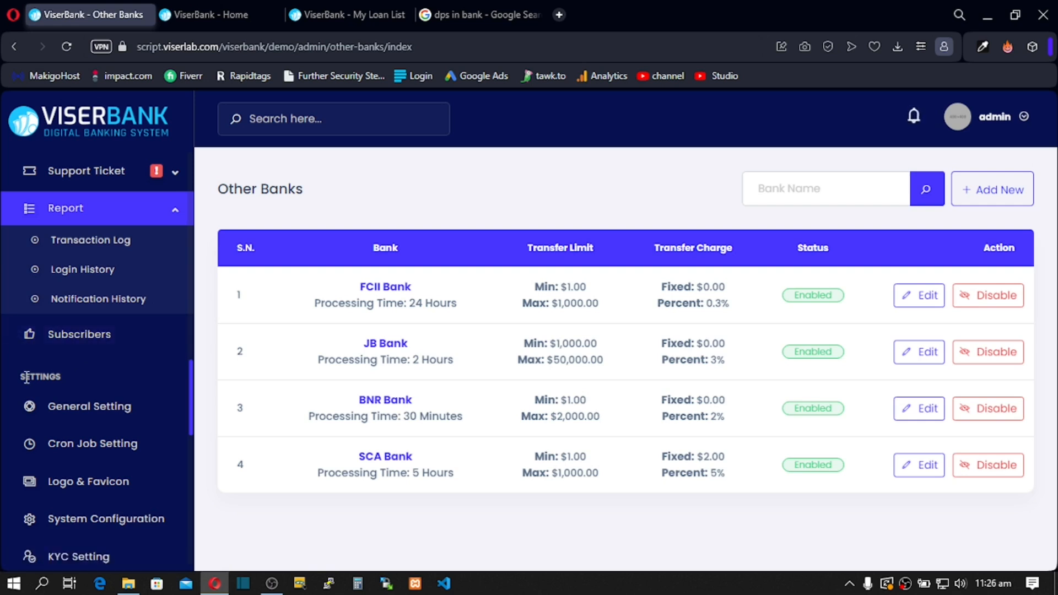
Step: Open ViserBank's General Setting page and look over its USD currency, UTC timezone and account settings
click(73, 407)
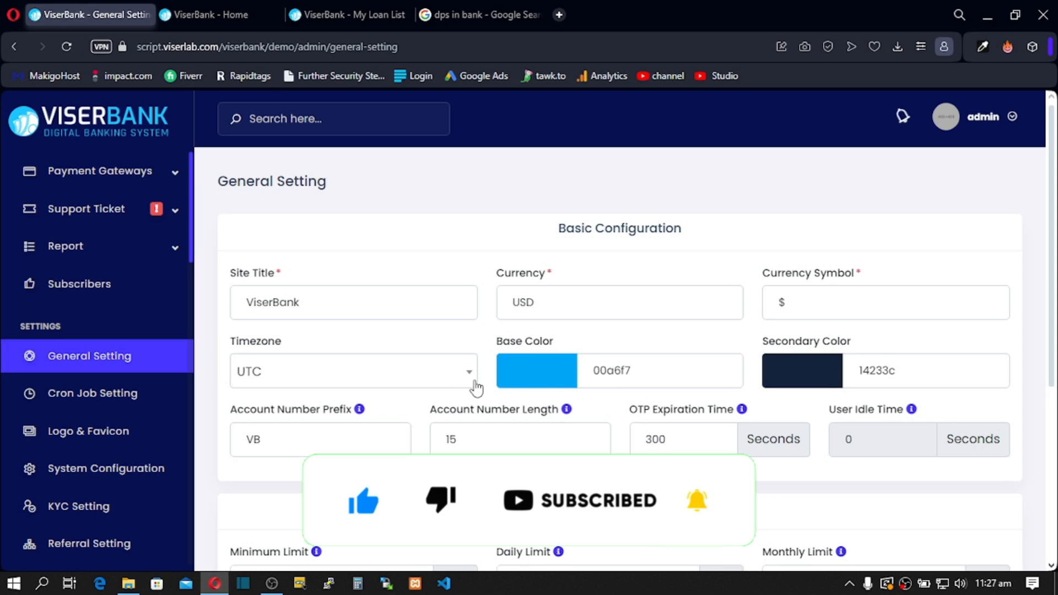
scroll(540, 408, down, 4)
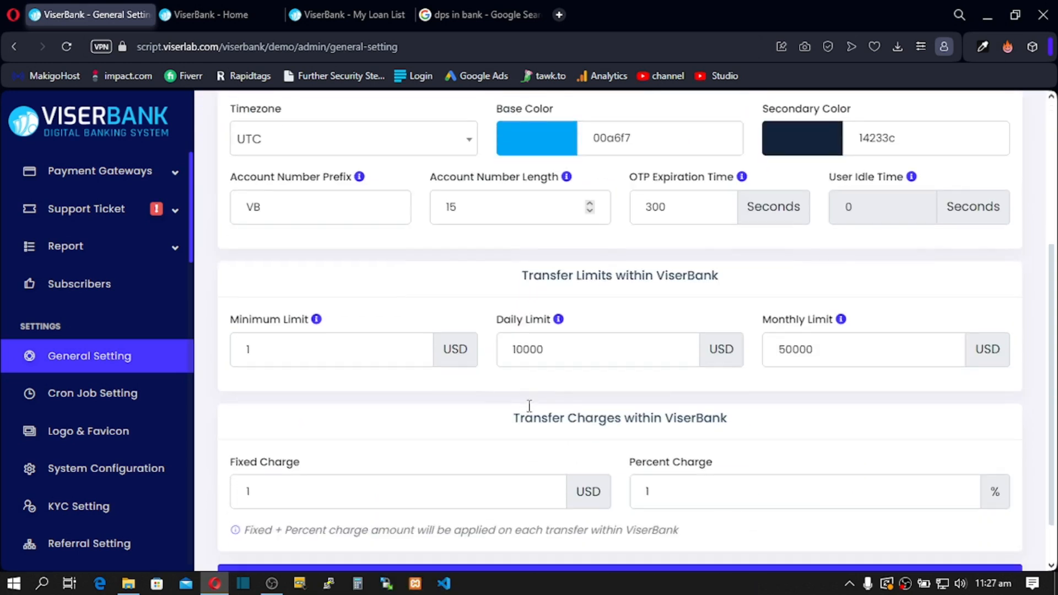
scroll(528, 411, up, 4)
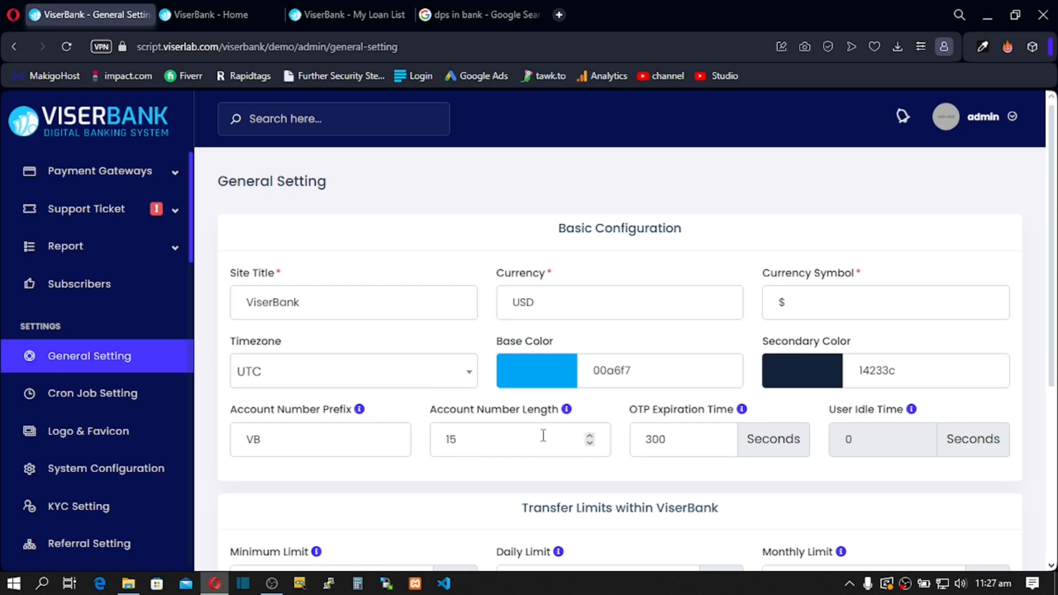
double_click(444, 443)
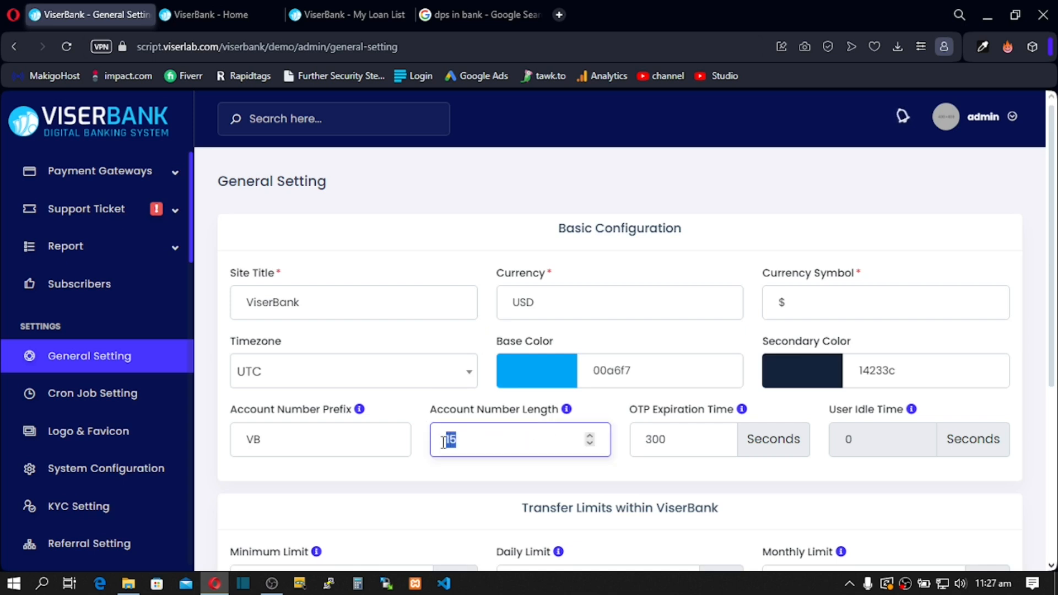
click(463, 441)
drag(475, 440, 426, 446)
click(456, 441)
click(326, 15)
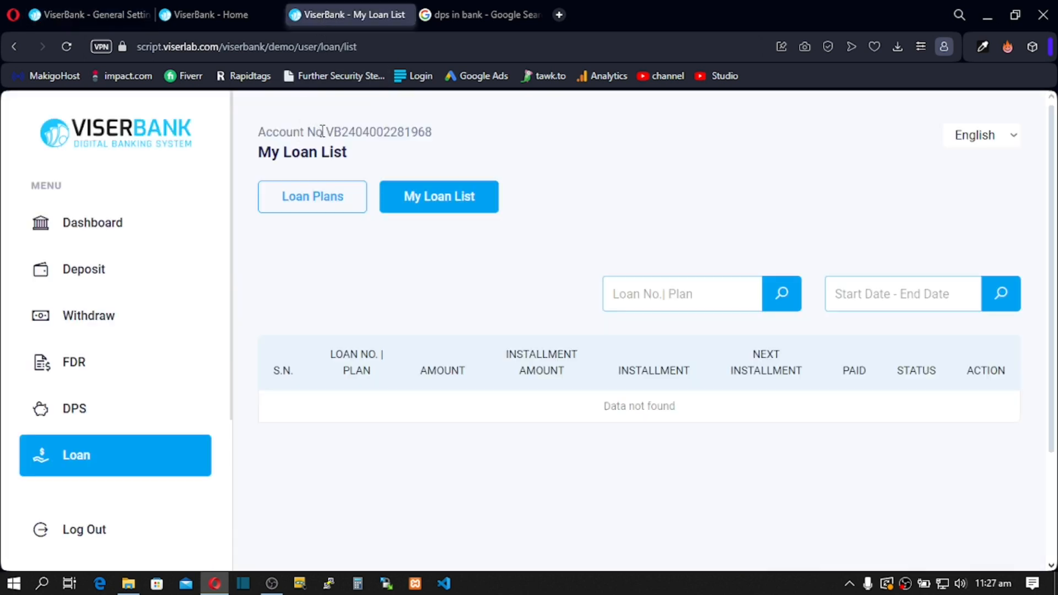
drag(327, 132, 342, 132)
click(327, 132)
drag(324, 131, 342, 134)
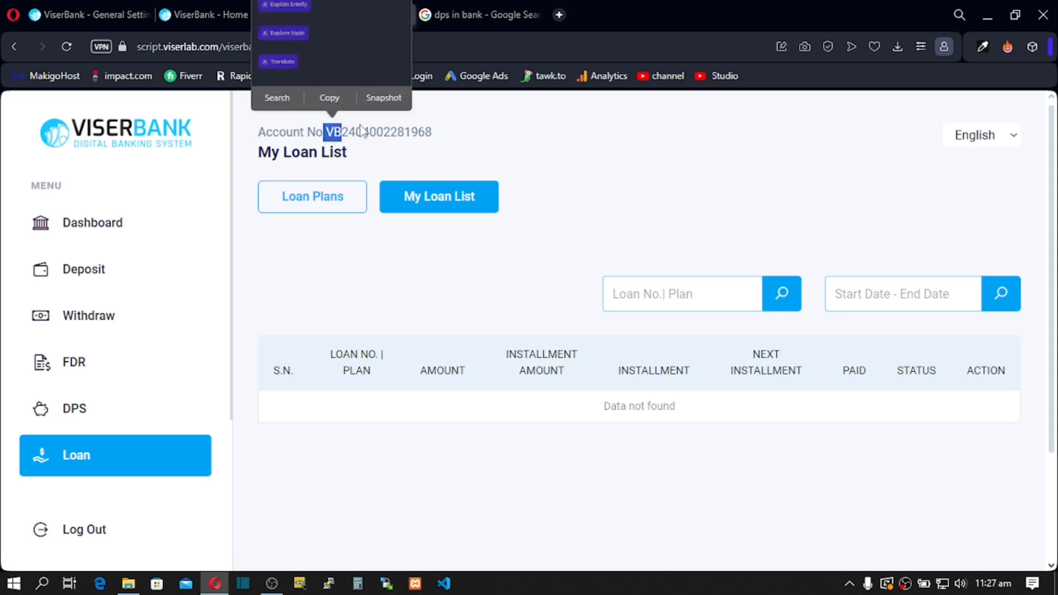
click(344, 131)
drag(346, 131, 432, 132)
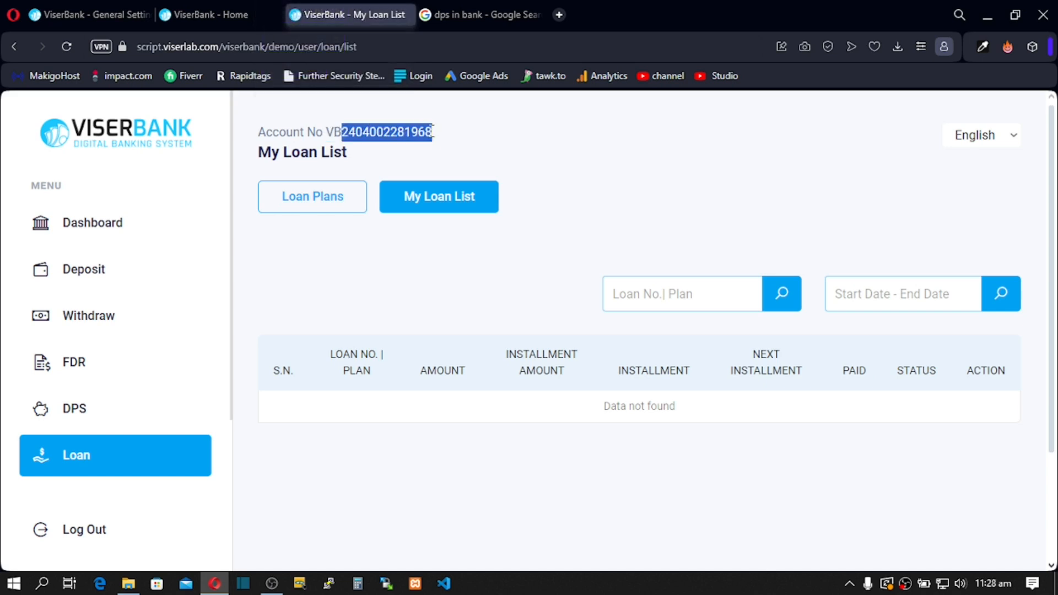
click(73, 16)
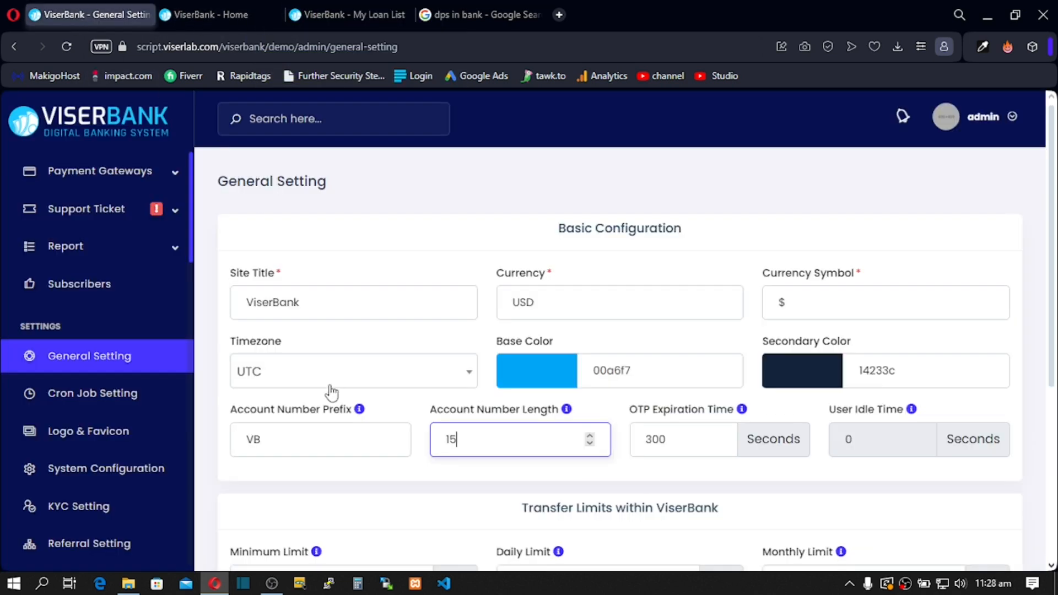
Step: Check the account number prefix VB and 15-digit length fields
click(305, 441)
click(469, 434)
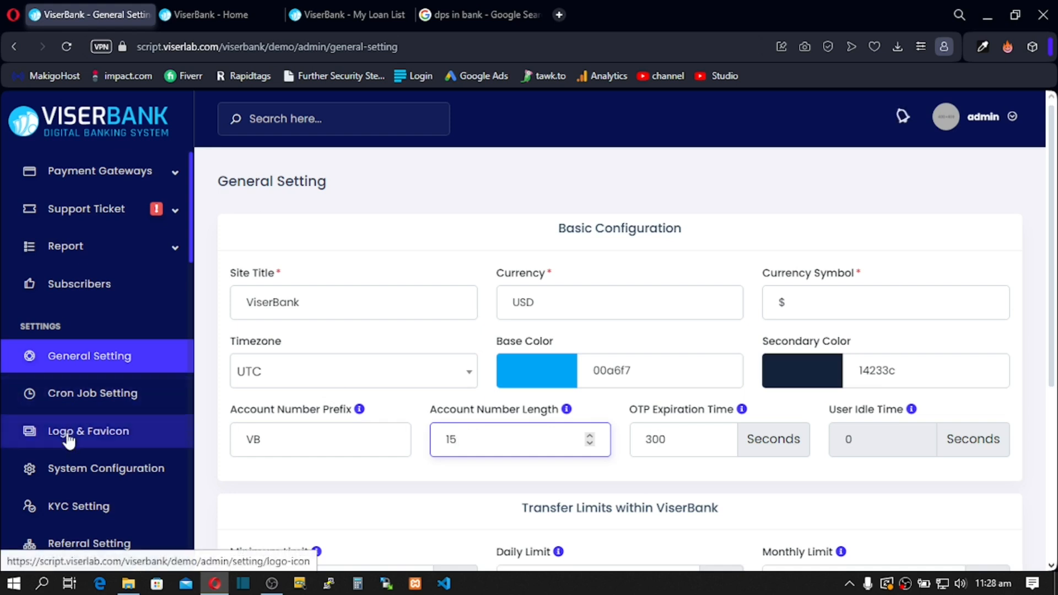
scroll(113, 483, up, 5)
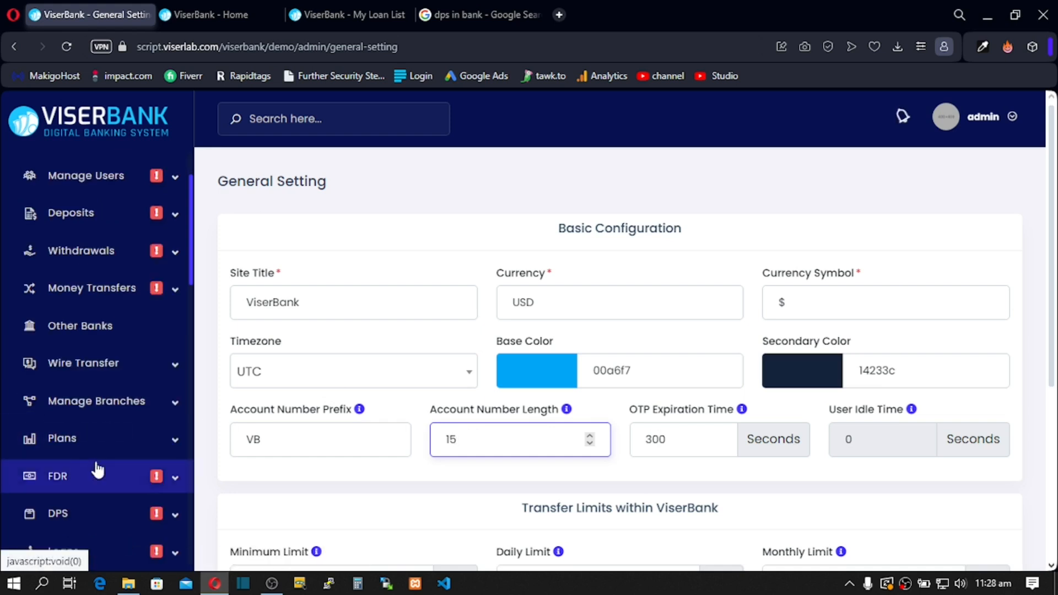
scroll(97, 474, down, 10)
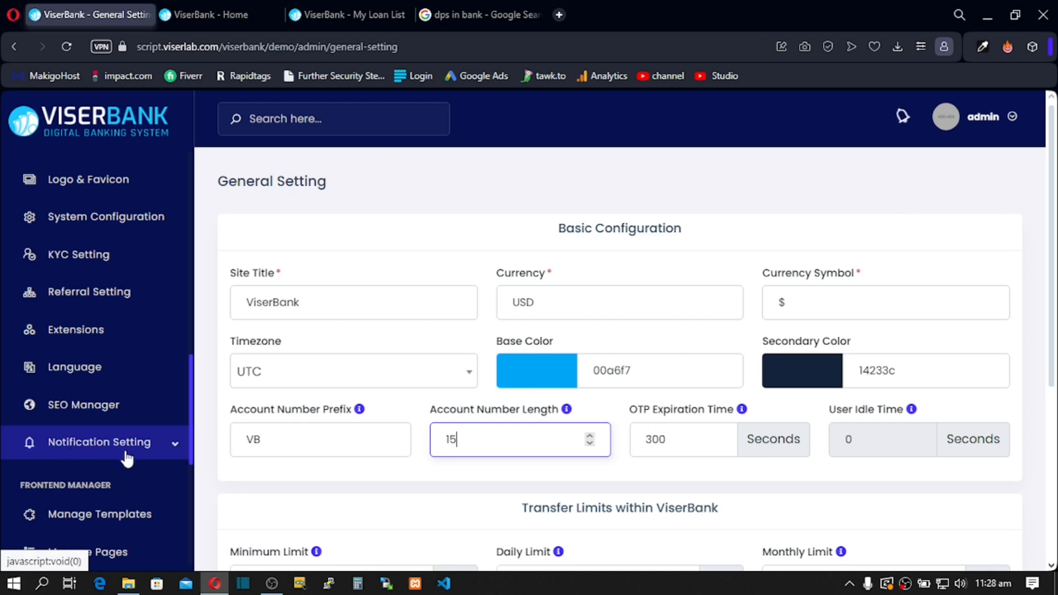
Step: Scroll down the sidebar and open a new tab for the admin dashboard
scroll(113, 468, down, 2)
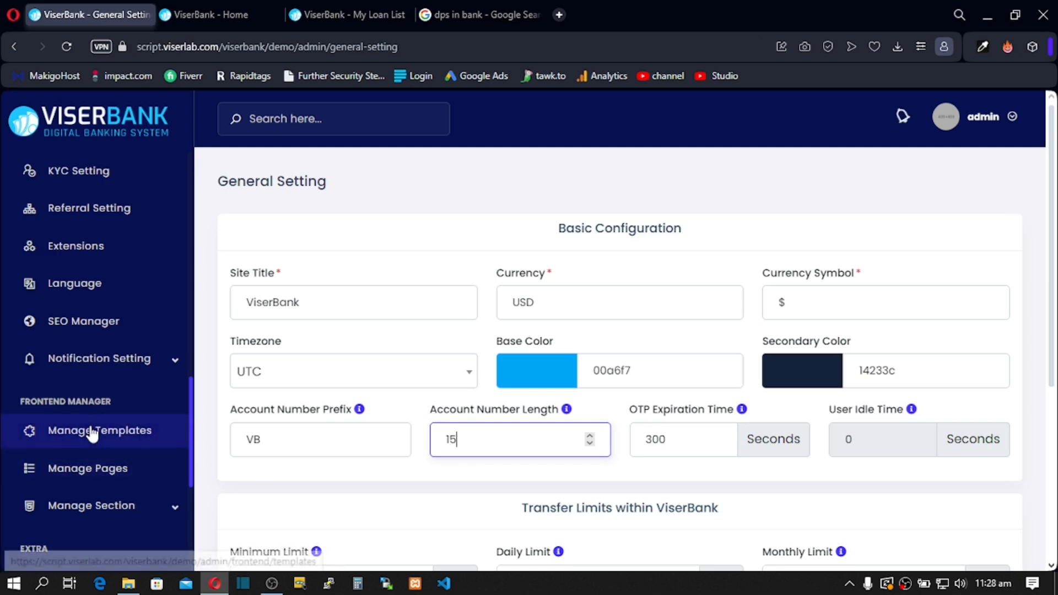
scroll(91, 432, down, 2)
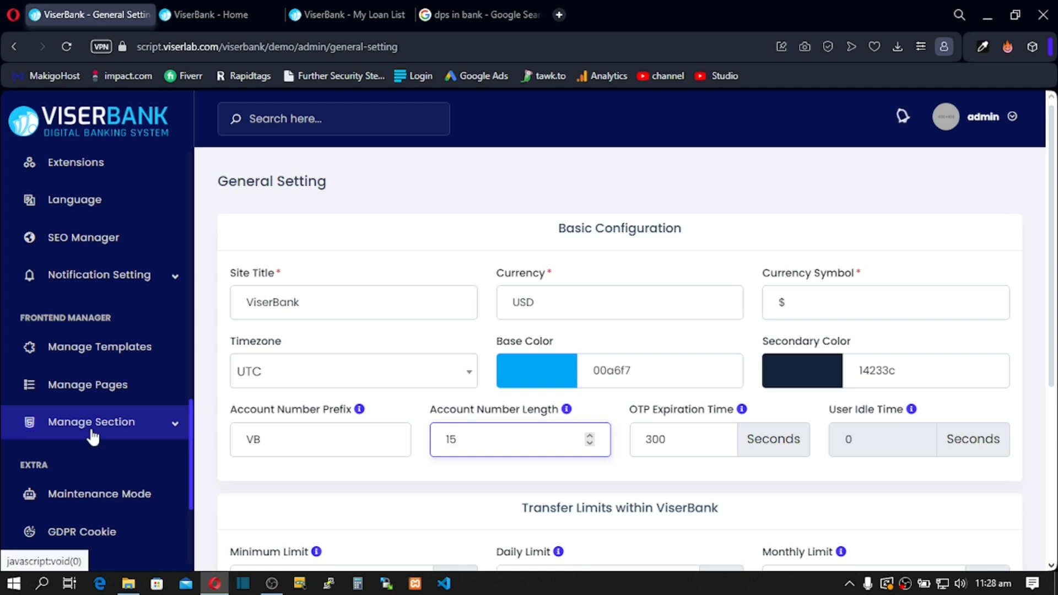
scroll(92, 436, down, 2)
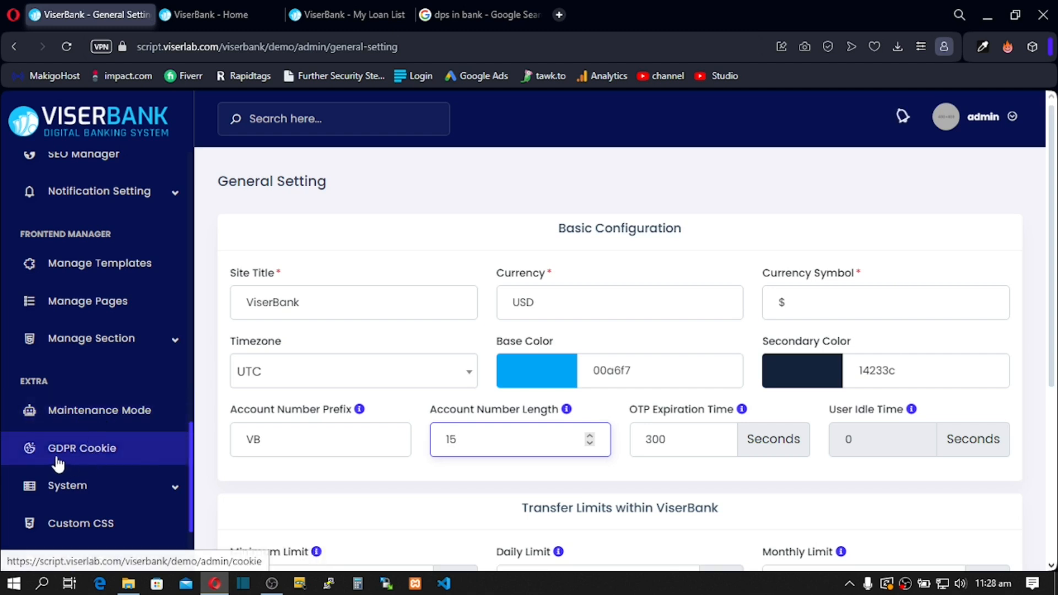
scroll(78, 465, down, 2)
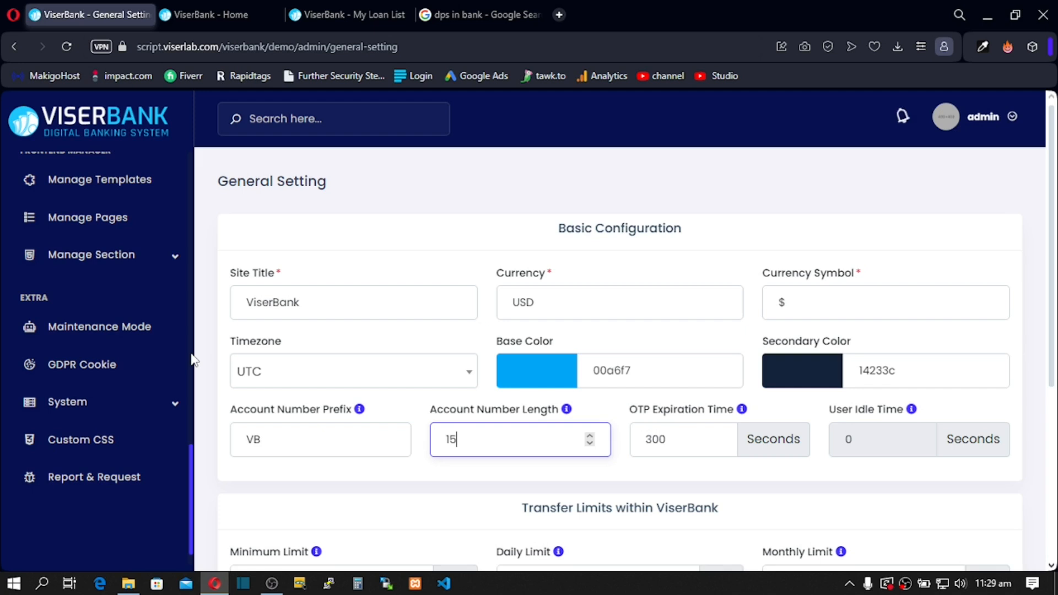
click(558, 13)
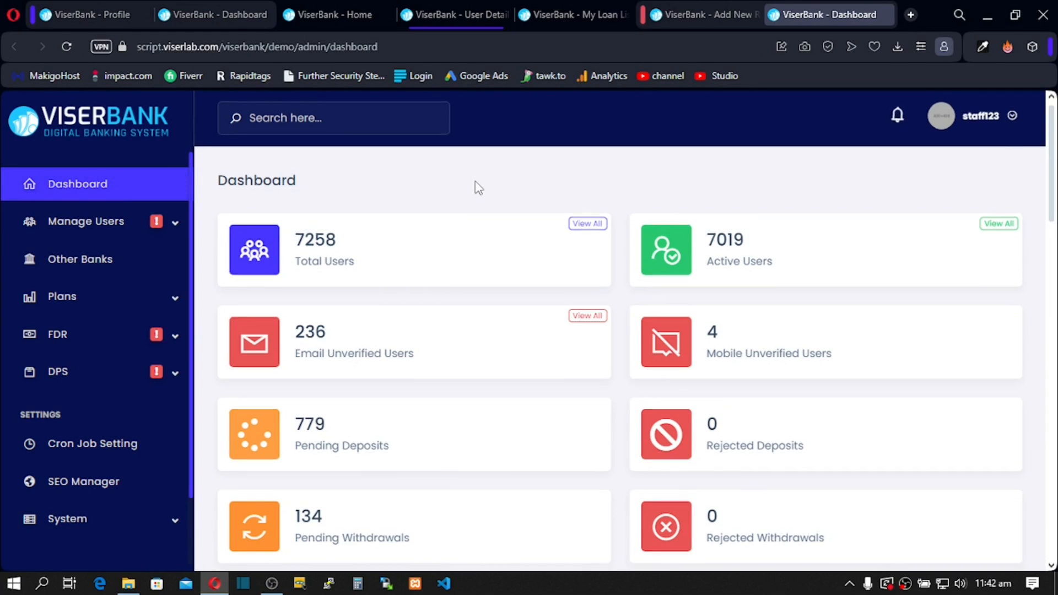
Step: Expand Manage Users and open a customer's User Detail page showing a $0.00 balance
scroll(478, 187, down, 3)
scroll(479, 188, down, 10)
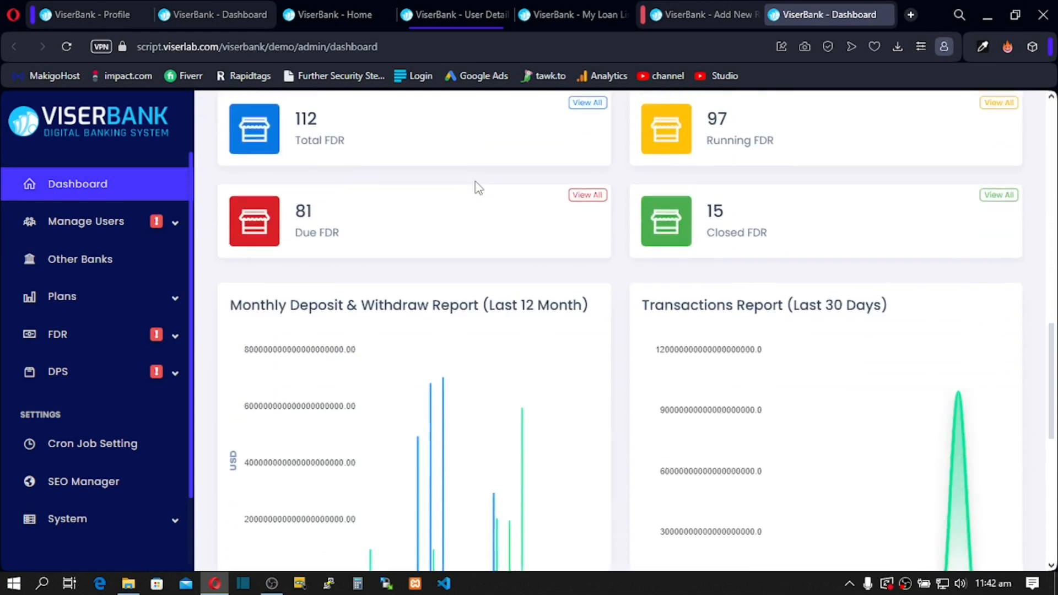
click(171, 230)
scroll(160, 242, down, 6)
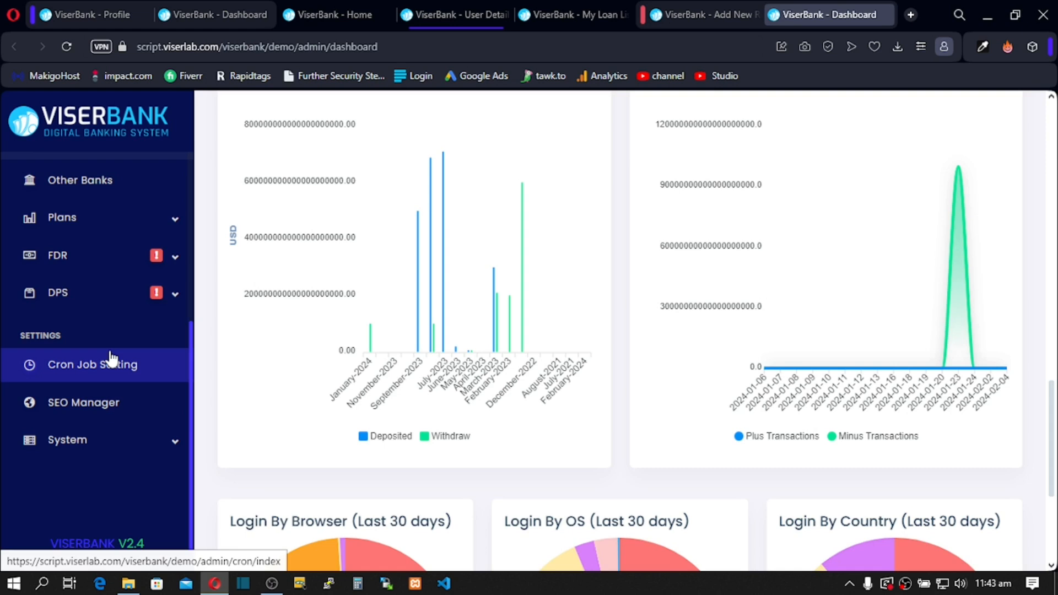
scroll(444, 283, up, 2)
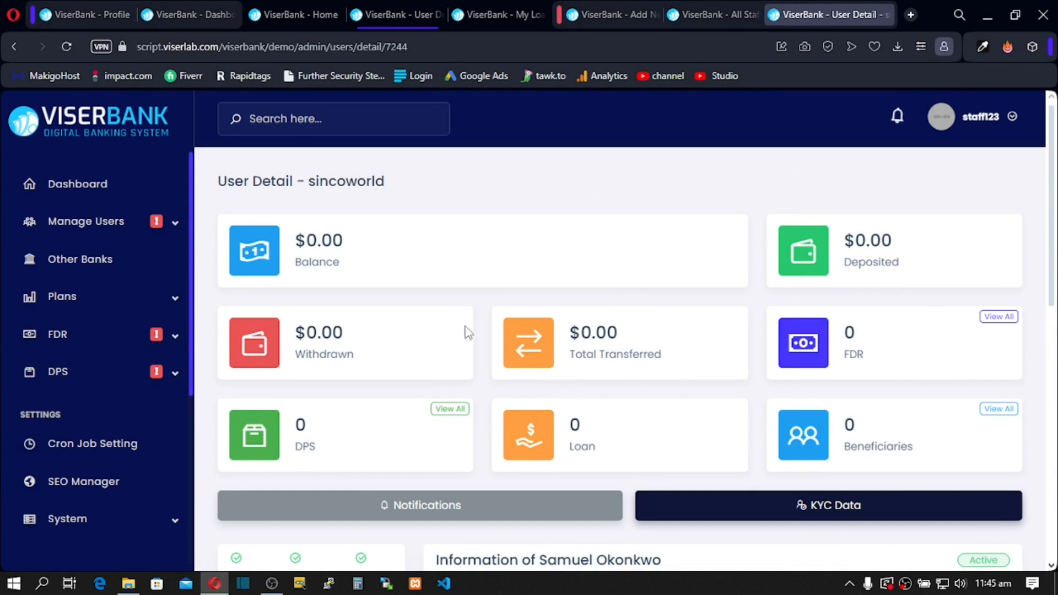
Step: Review the customer's first and last name fields in the user detail form
scroll(384, 362, down, 1)
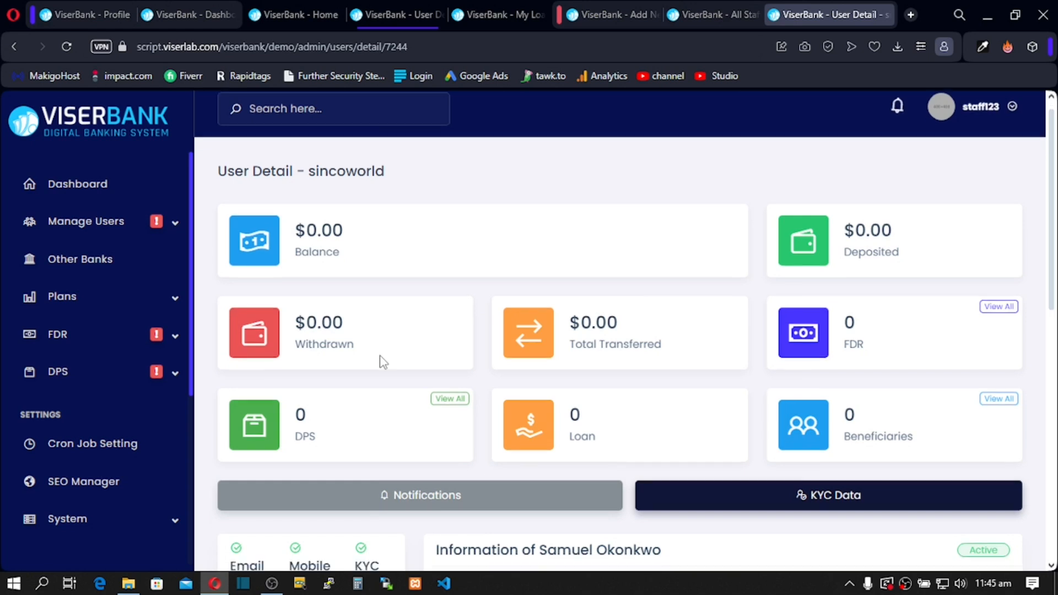
scroll(383, 361, down, 4)
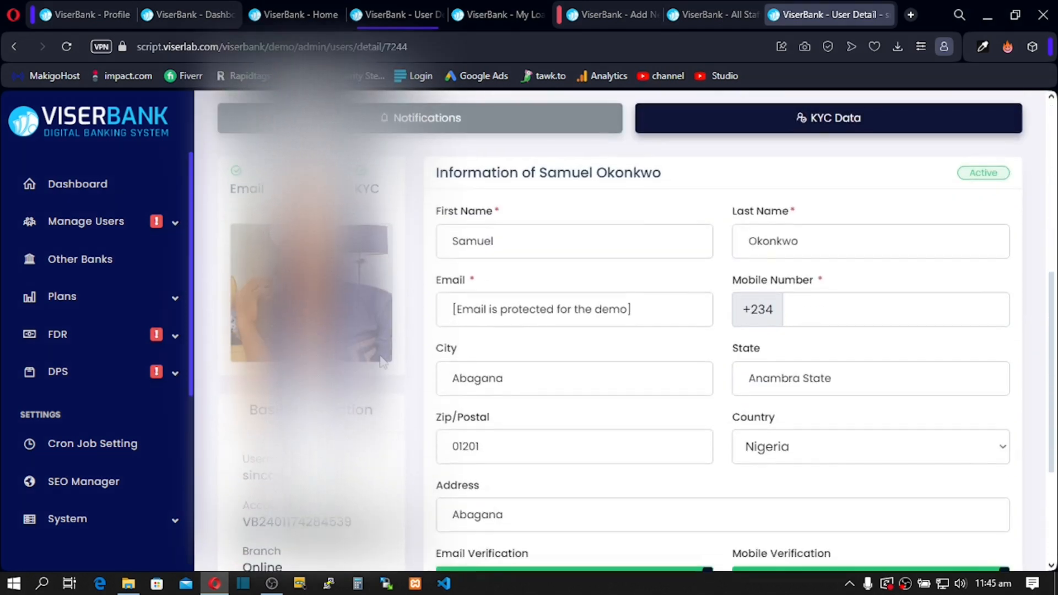
click(503, 233)
click(782, 243)
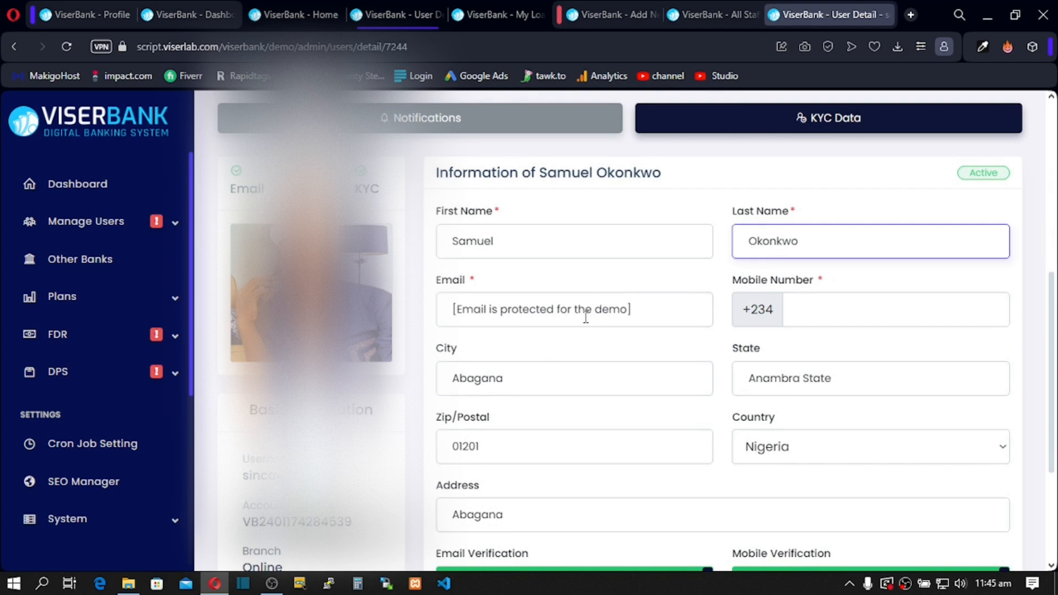
scroll(585, 320, down, 2)
scroll(582, 323, down, 1)
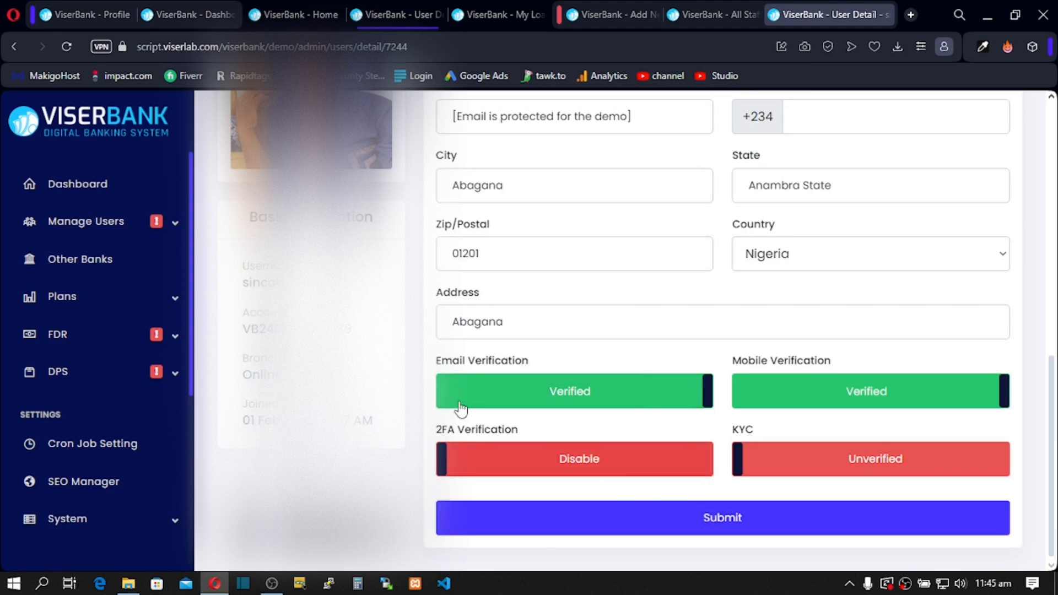
Step: Highlight part of the account number, then switch back to the admin dashboard tab
scroll(461, 407, up, 1)
drag(251, 407, 353, 406)
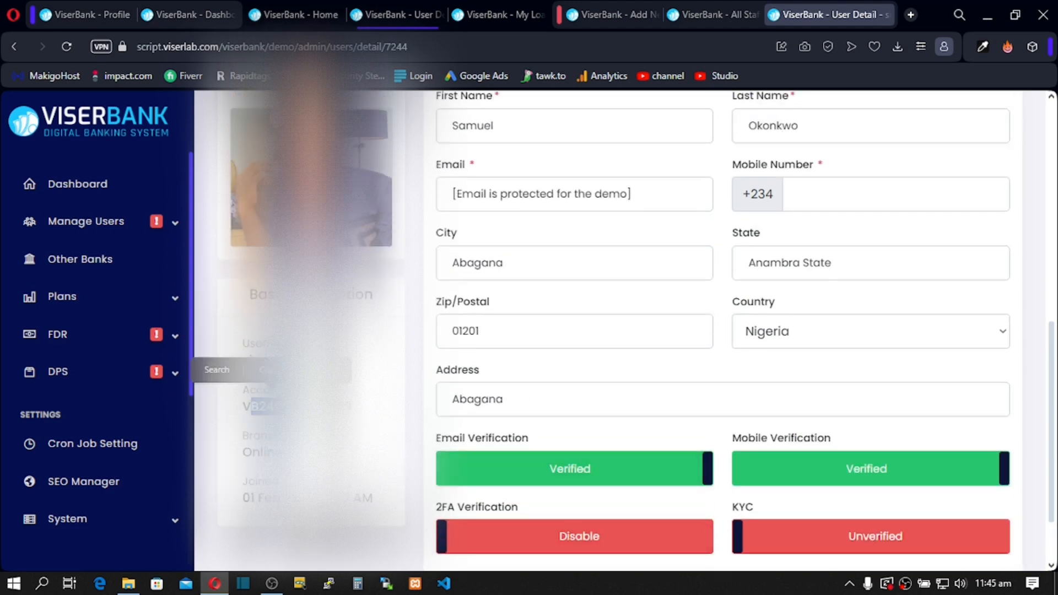
scroll(353, 385, up, 4)
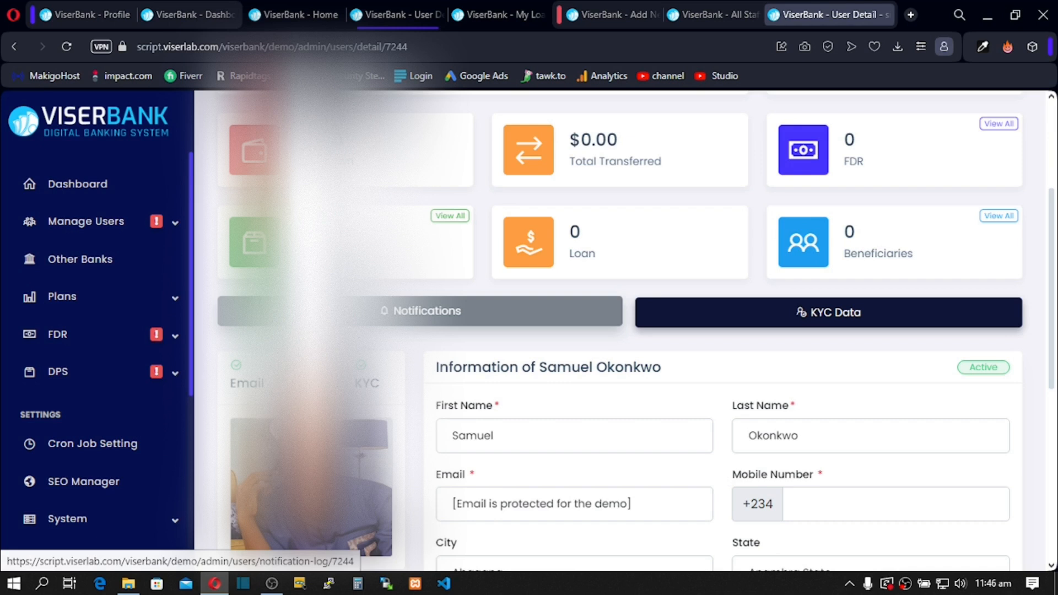
click(697, 17)
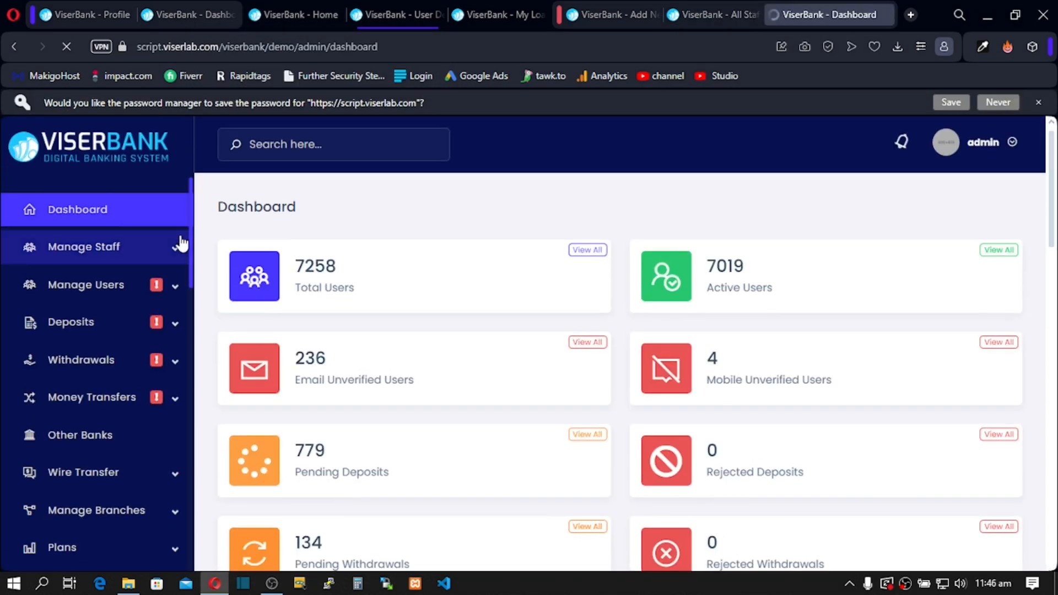
Step: Go to Manage Staff > Roles and start an Add New role form
click(177, 246)
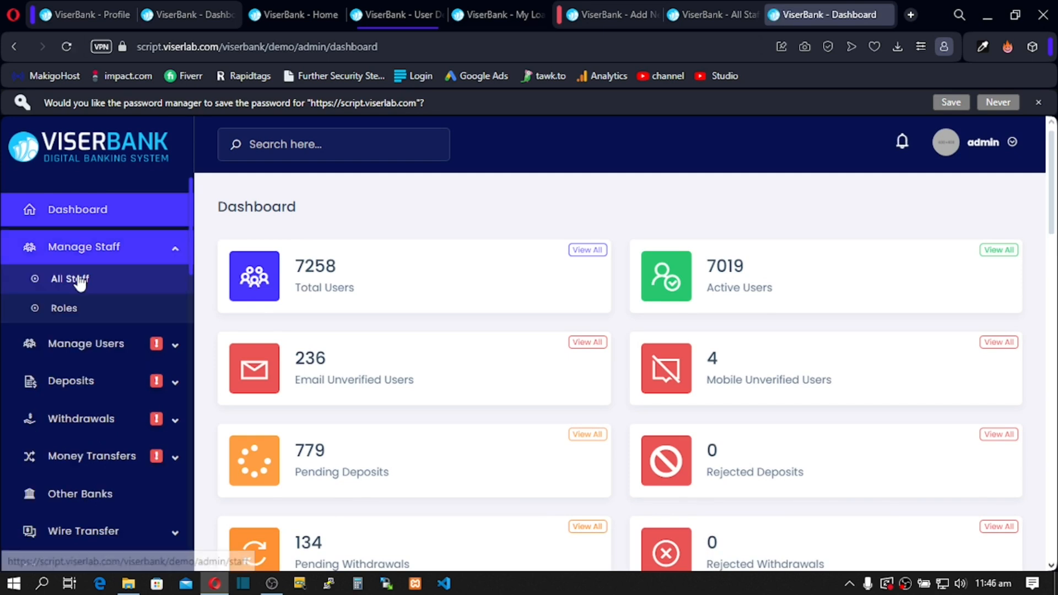
click(64, 309)
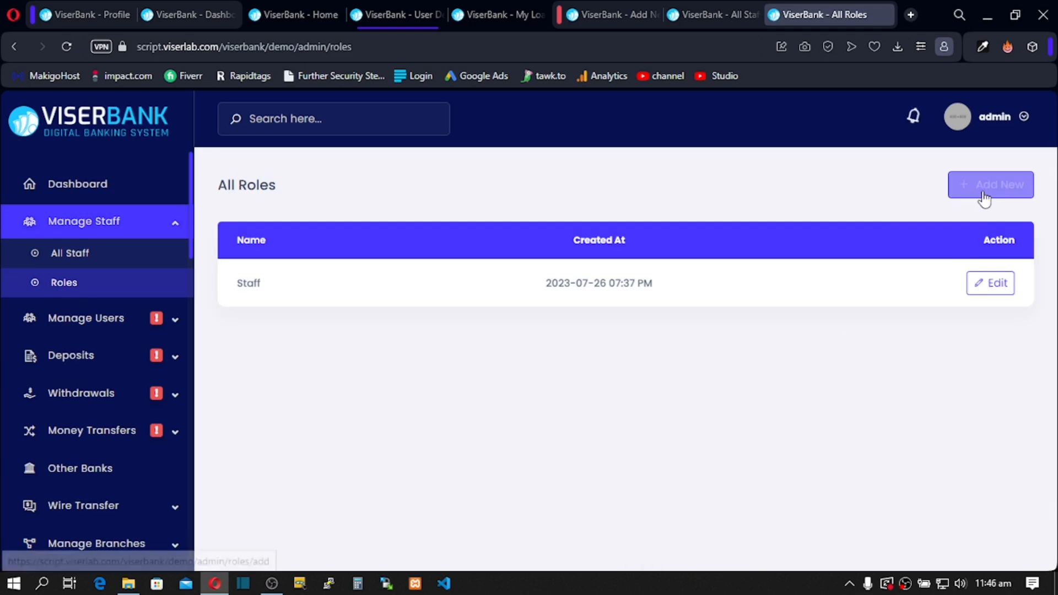
click(984, 198)
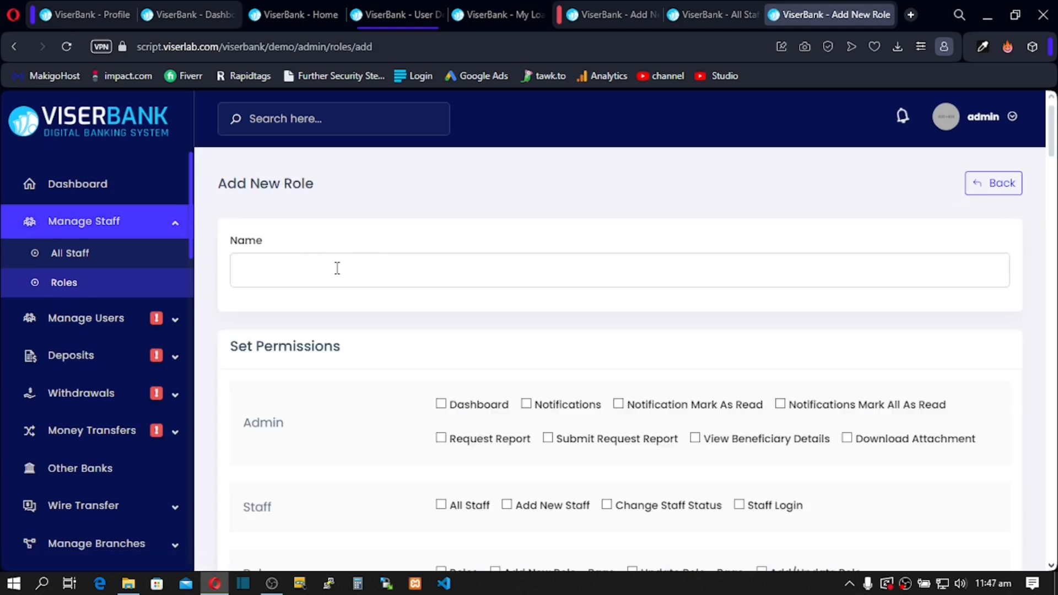
Step: Grant all eight Deposit permissions, from Deposits and Pending Deposits to Initiated Deposits
scroll(337, 265, down, 3)
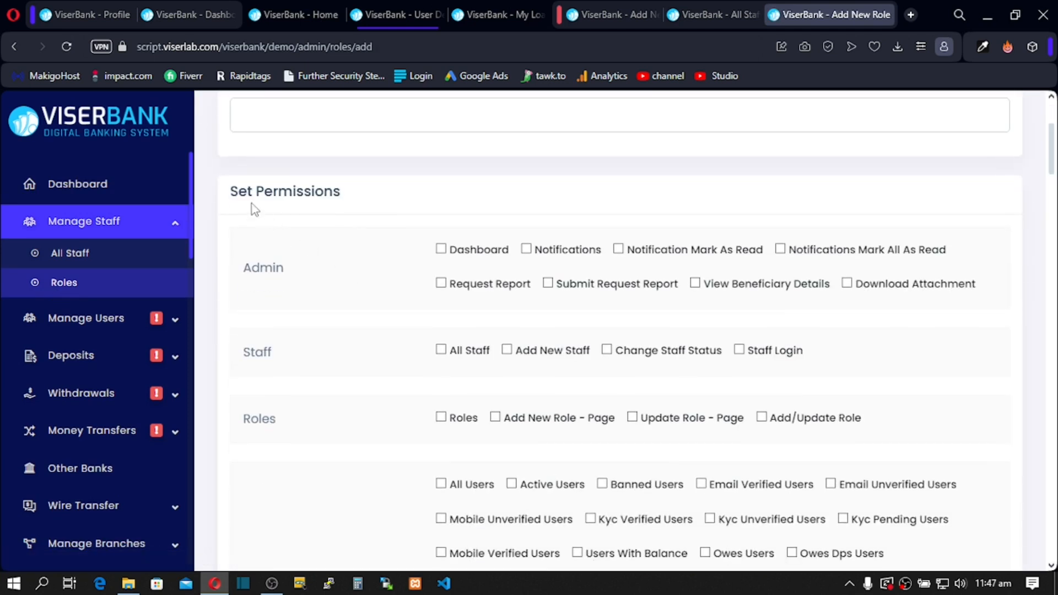
scroll(378, 281, down, 5)
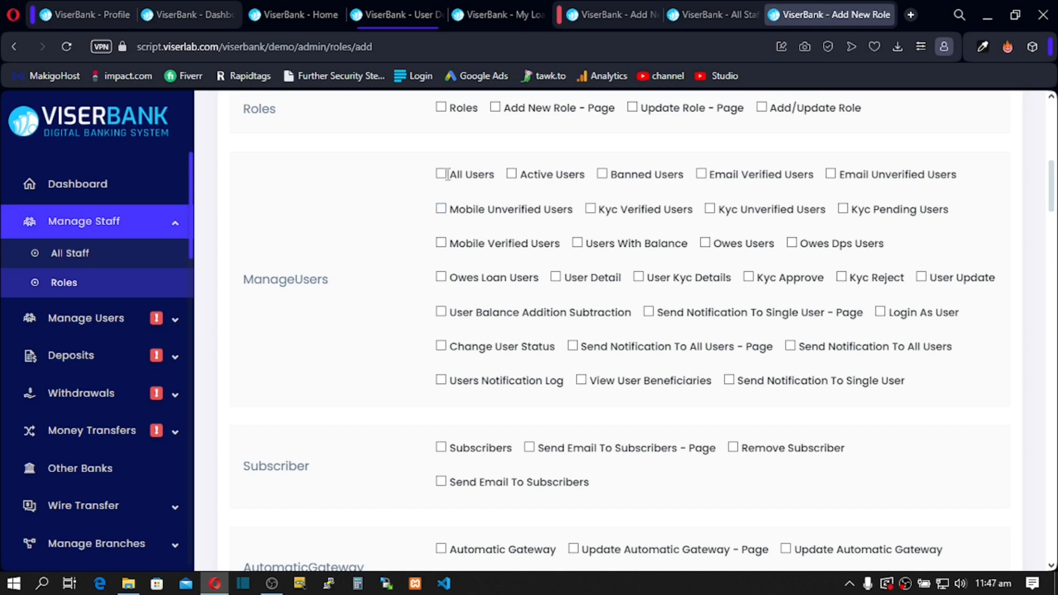
scroll(595, 215, down, 5)
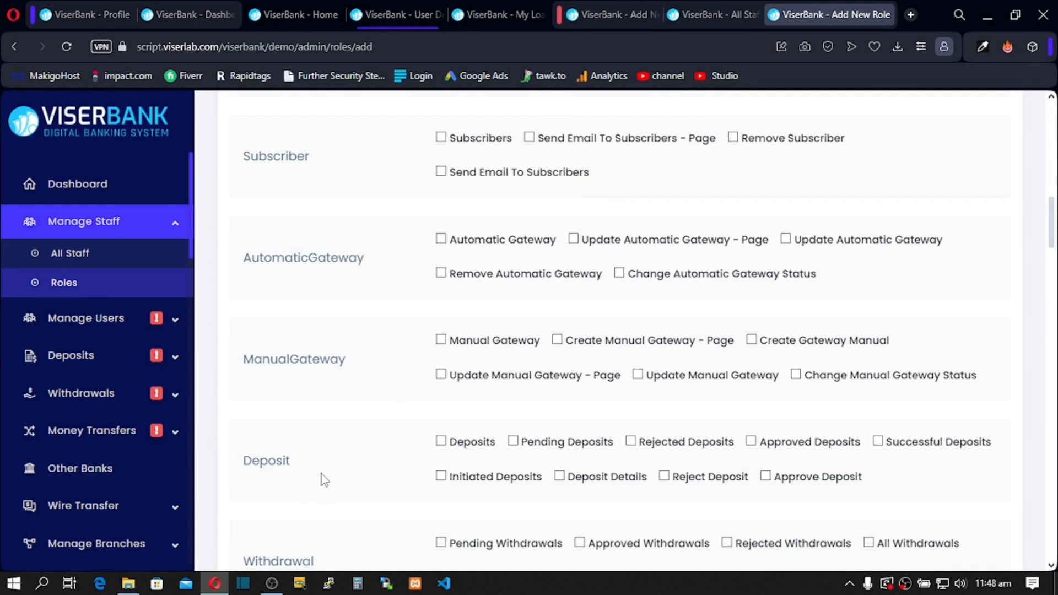
click(512, 441)
click(443, 442)
click(631, 441)
click(751, 442)
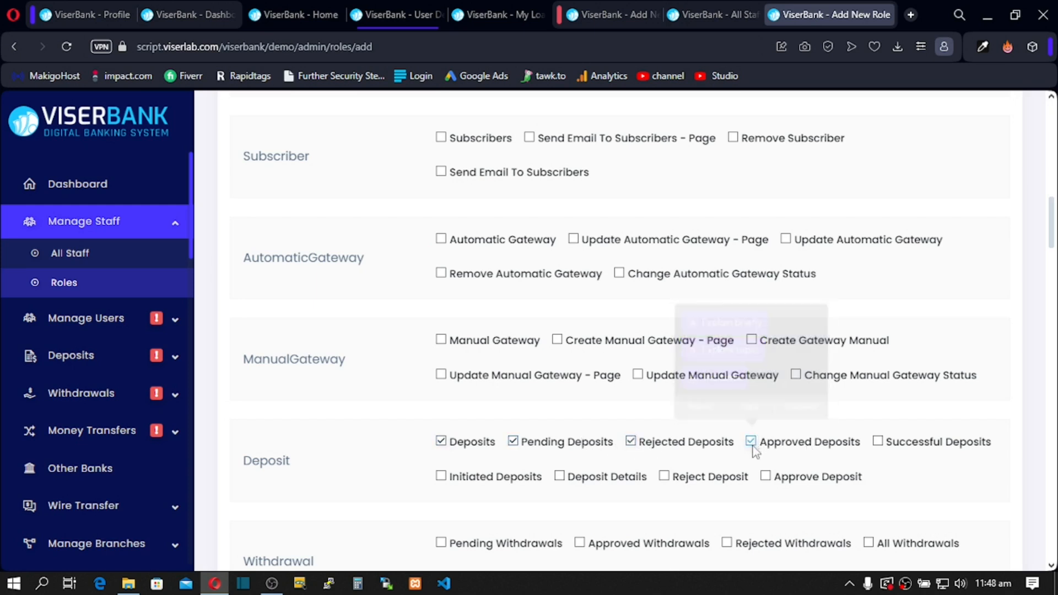
click(560, 476)
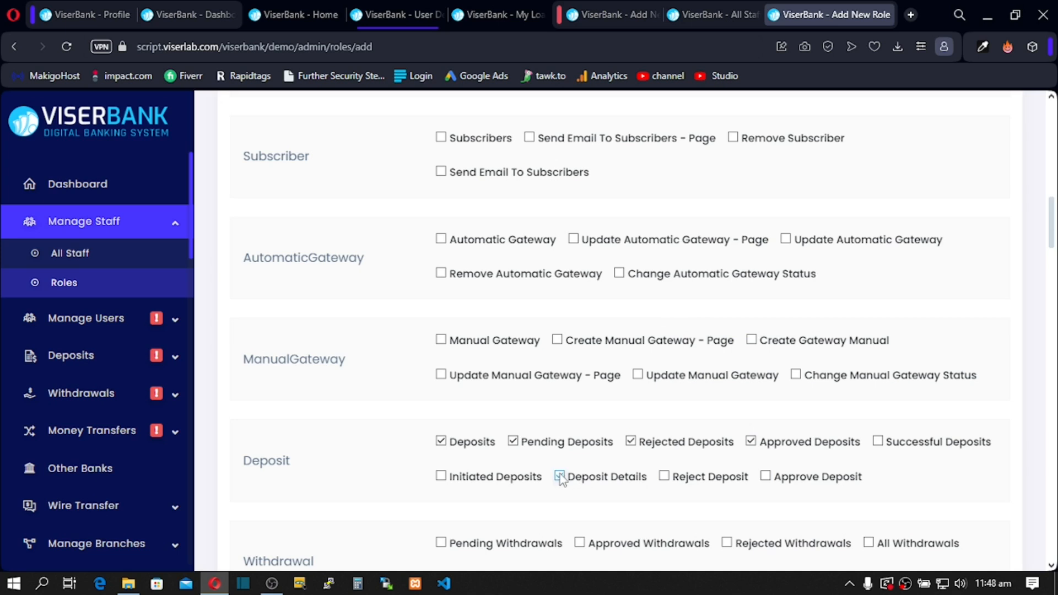
click(765, 476)
click(877, 442)
click(441, 476)
Step: Scroll past the Withdrawal section down to the SupportTicket permissions
scroll(445, 480, down, 1)
scroll(444, 479, down, 1)
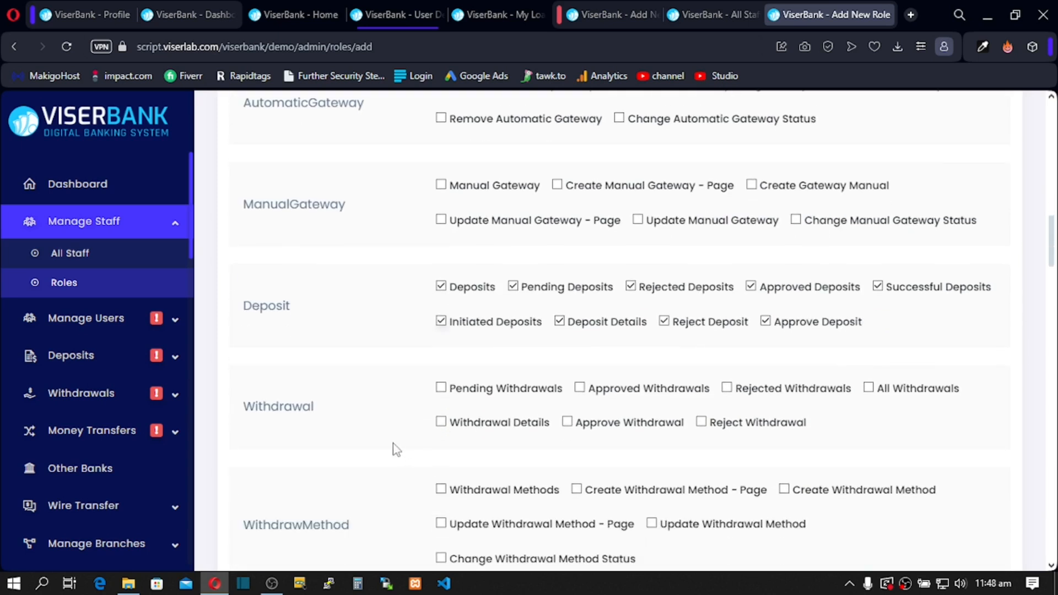
drag(246, 417, 354, 428)
click(338, 442)
scroll(312, 442, down, 2)
drag(271, 370, 312, 383)
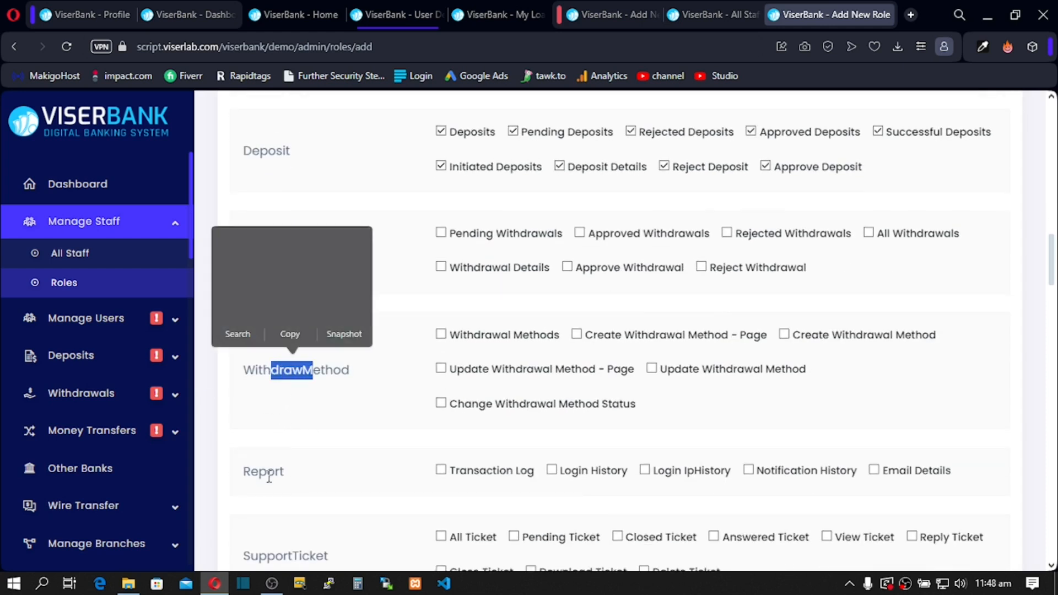
scroll(299, 466, down, 2)
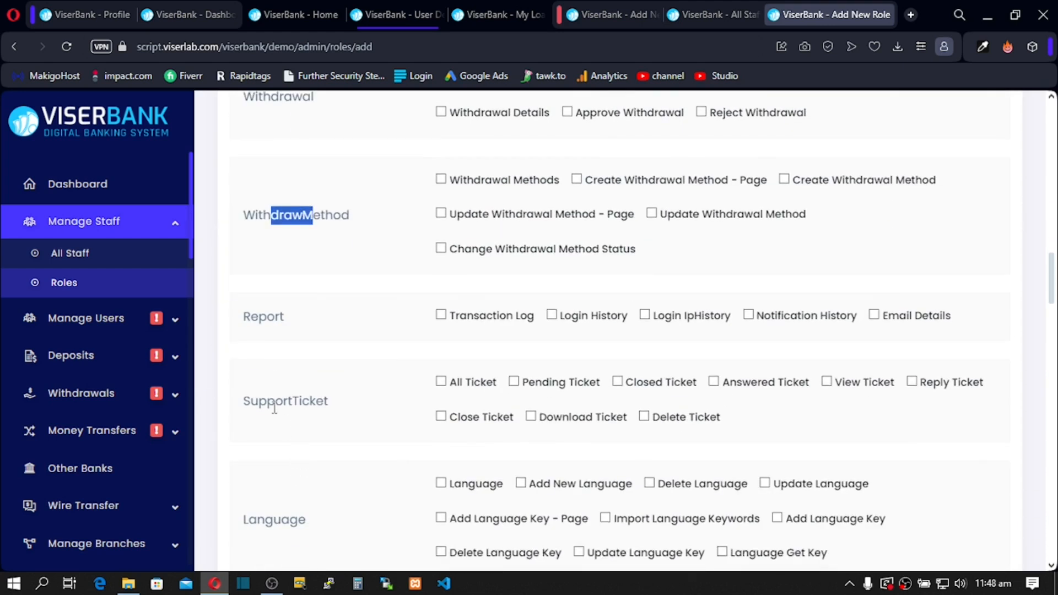
drag(245, 406, 350, 402)
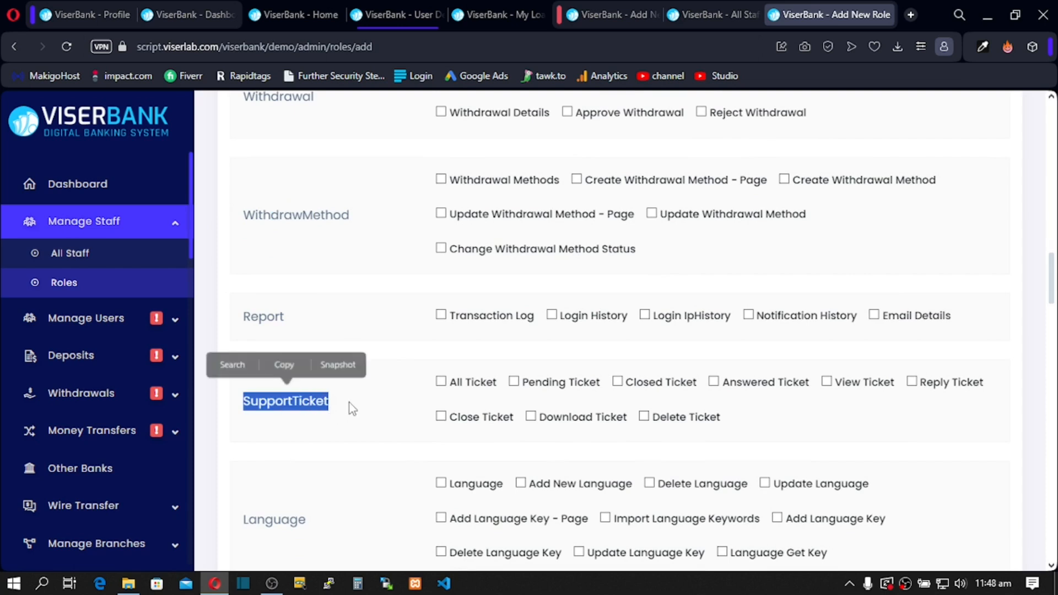
click(353, 402)
Step: Grant all nine SupportTicket permissions, including All, Pending, Closed, View and Reply Ticket
click(441, 381)
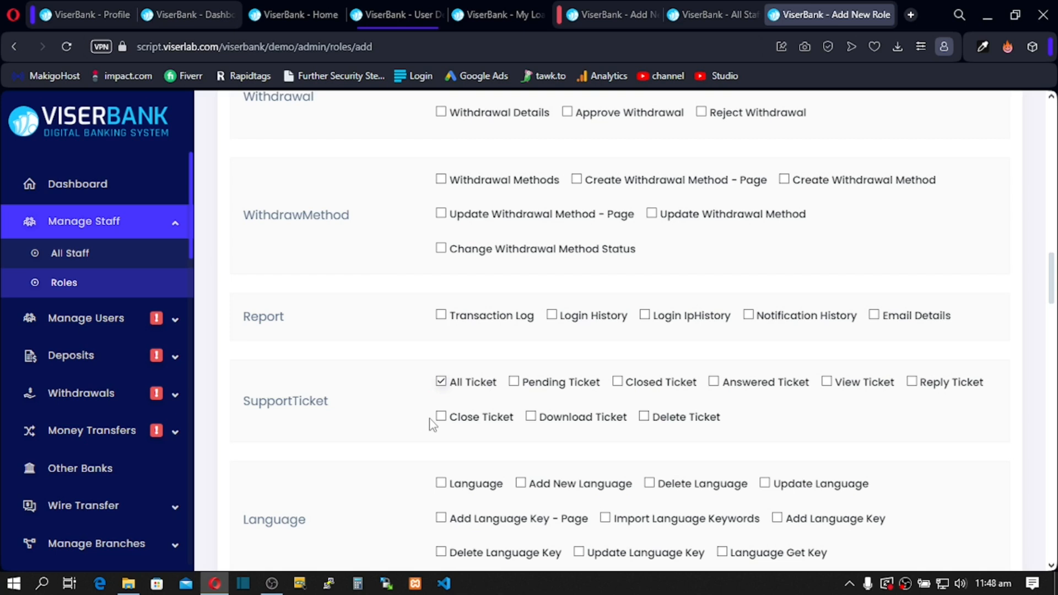
click(531, 417)
click(513, 381)
click(441, 417)
click(644, 417)
click(617, 382)
click(713, 382)
click(826, 381)
click(911, 382)
Step: Grant the All Branches, Add New Branch - Page and Change Branch Status permissions
scroll(468, 424, down, 20)
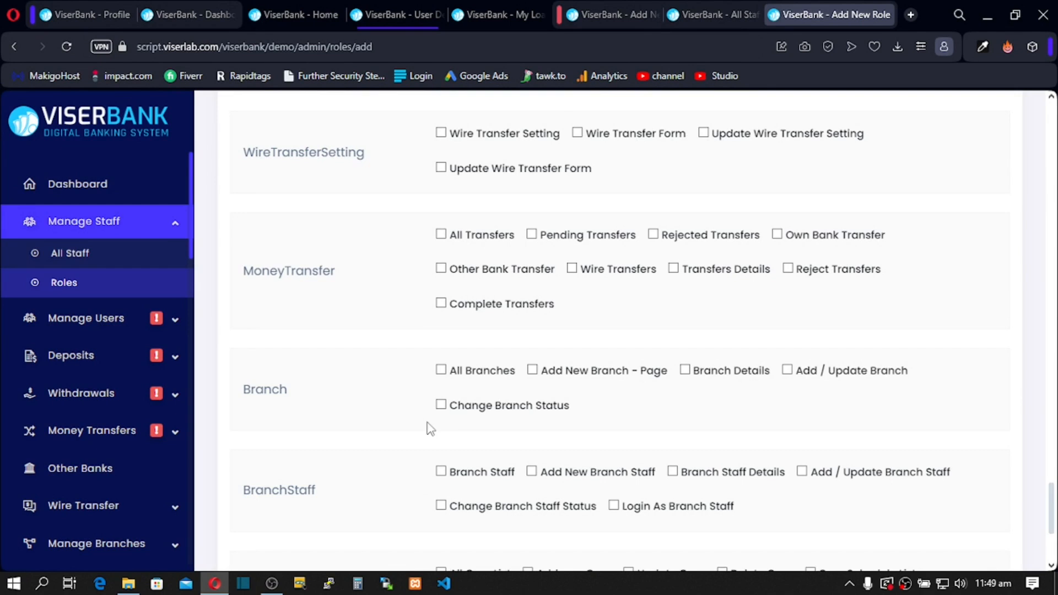
click(441, 370)
click(533, 370)
click(440, 406)
drag(300, 390, 194, 401)
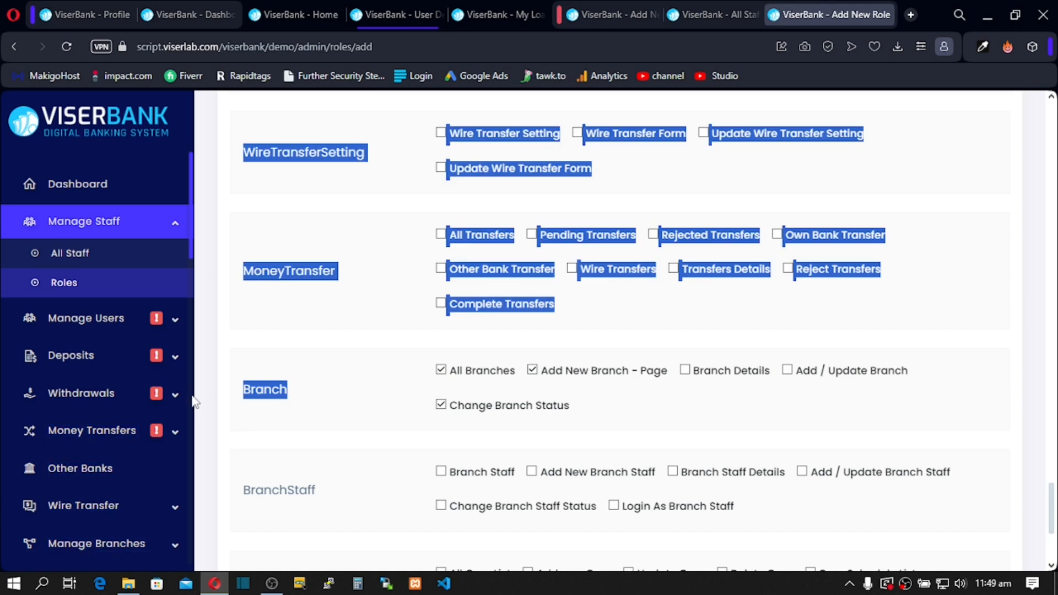
click(302, 397)
drag(298, 392, 245, 391)
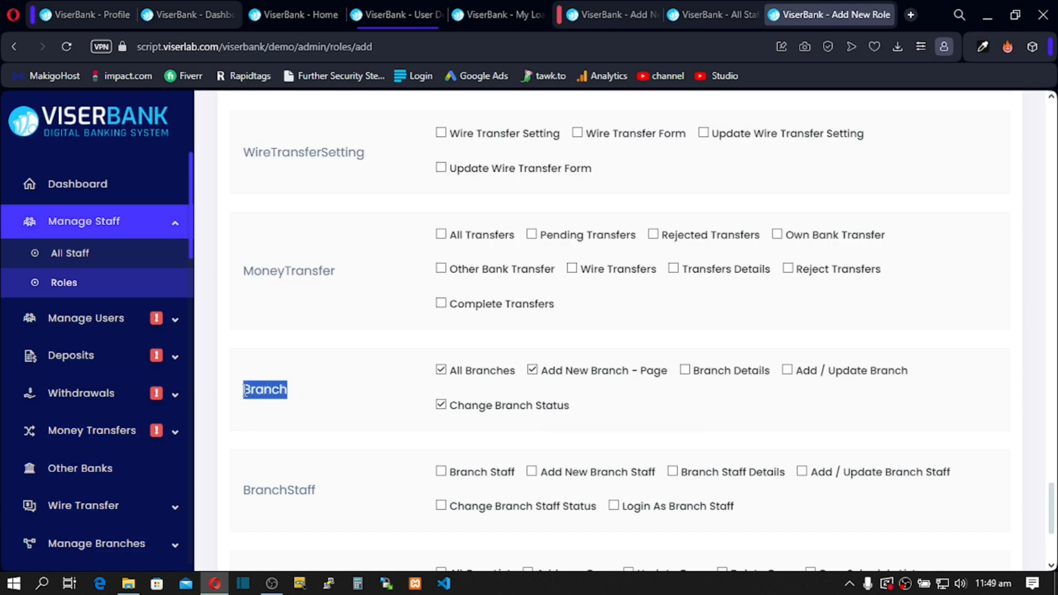
click(289, 392)
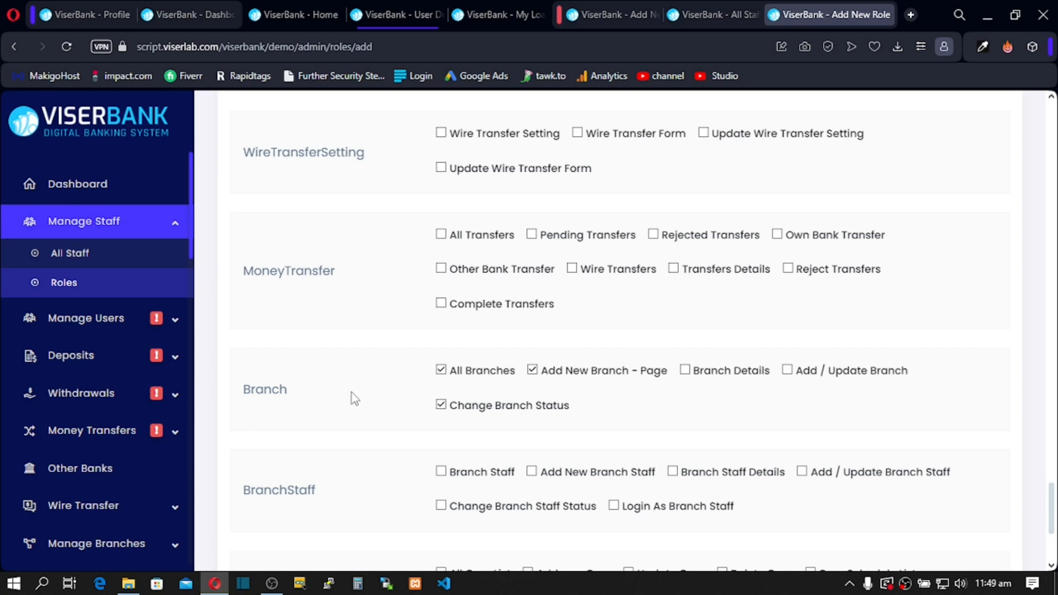
drag(265, 397, 246, 403)
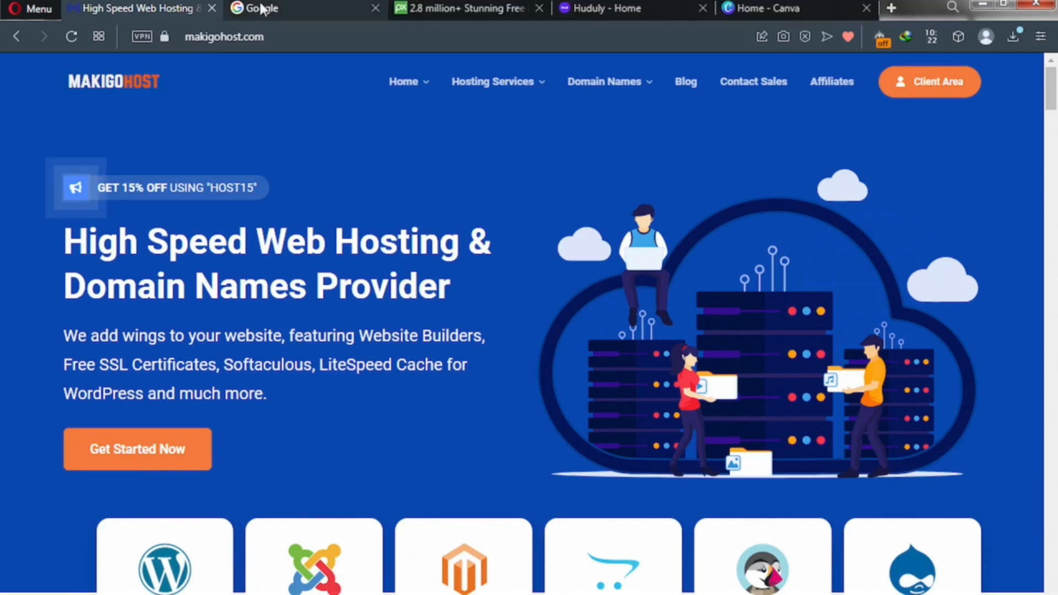
Step: Look through the Google, Pixabay, Huduly and Canva tabs in turn
click(264, 11)
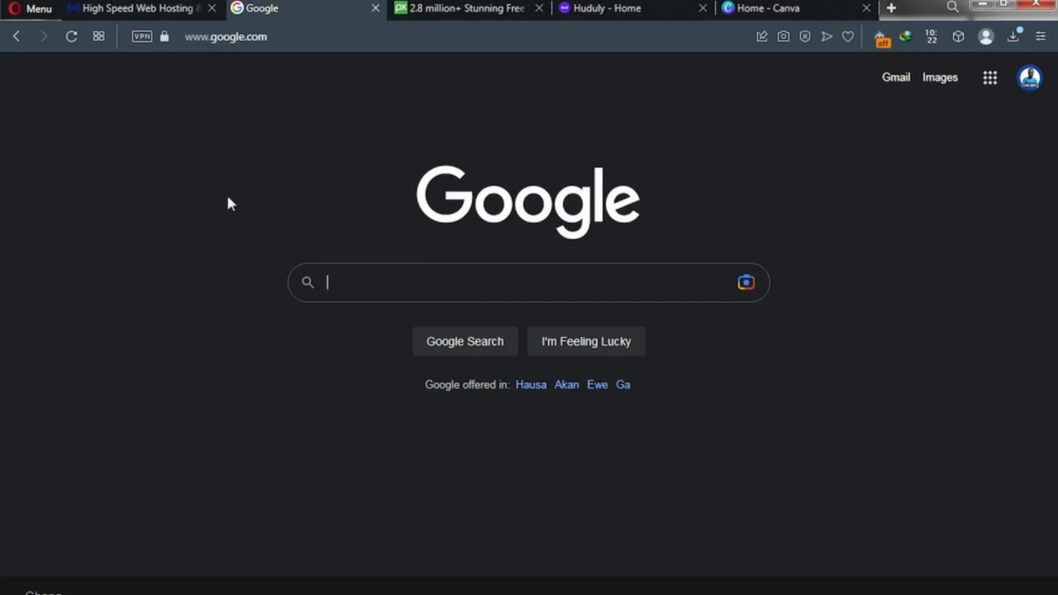
click(274, 38)
click(267, 39)
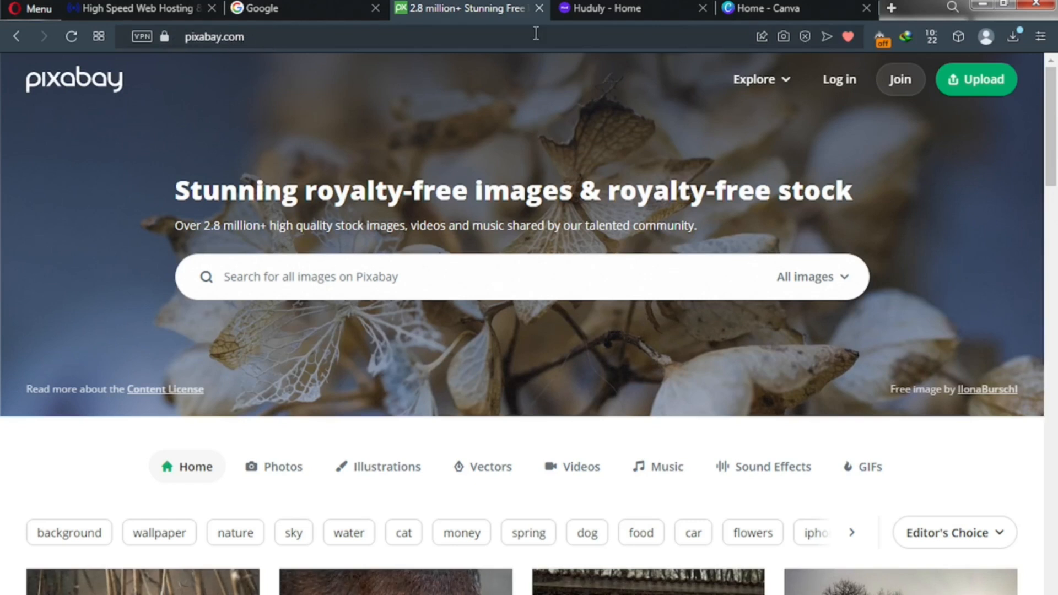
click(587, 6)
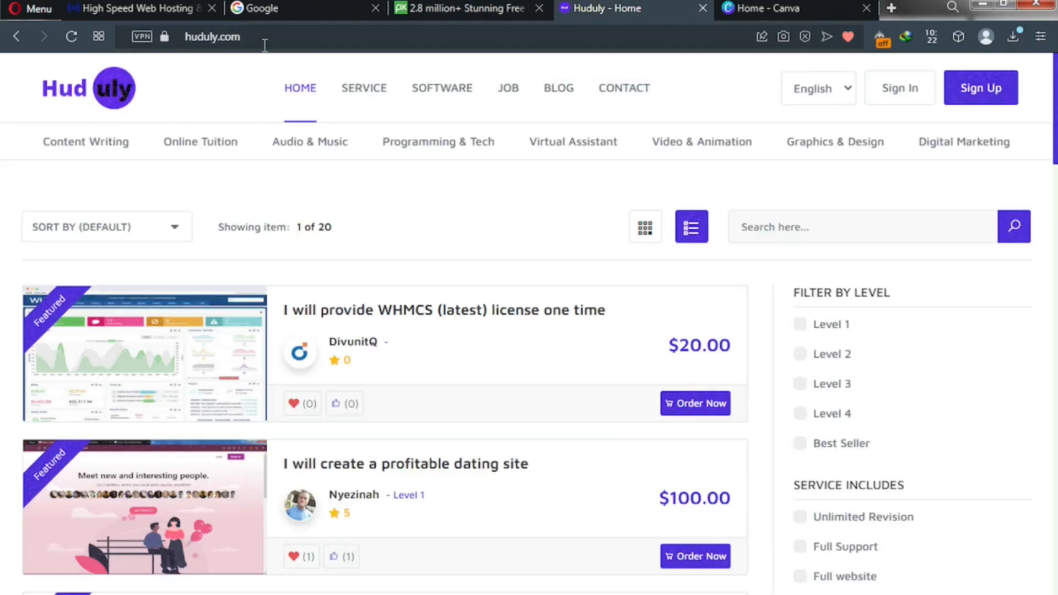
click(729, 12)
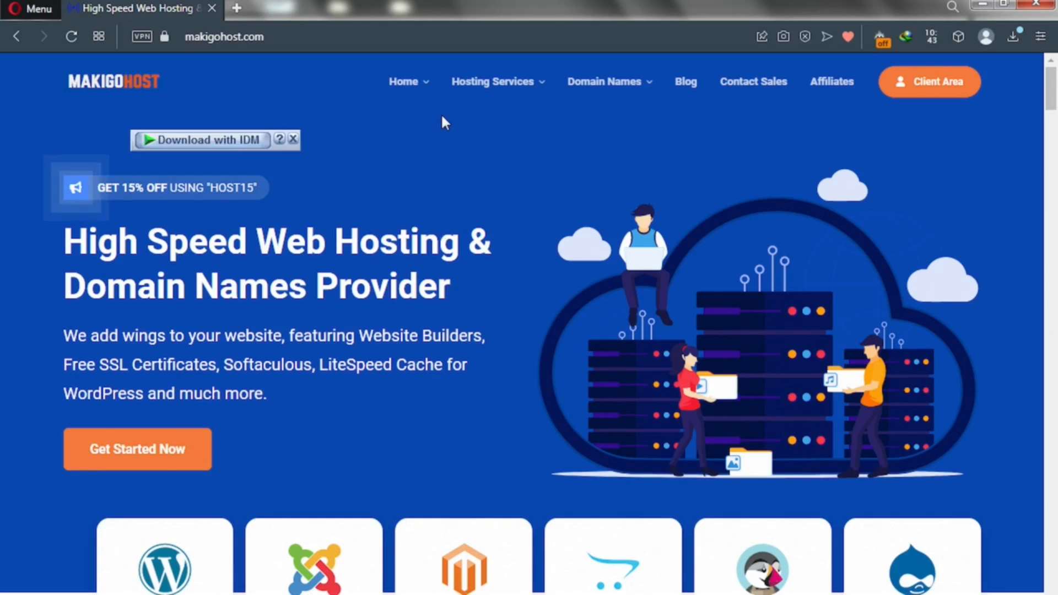
Step: Open Shared Hosting, view the $2.99, $4.99 and $9.99 plans, and open a new tab
mouse_move(478, 83)
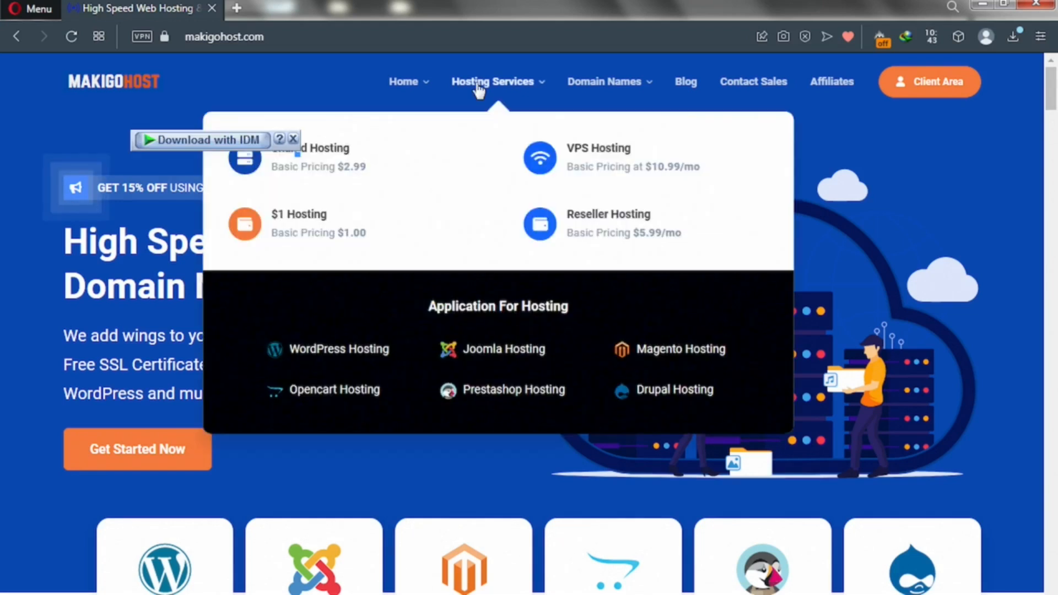
click(316, 162)
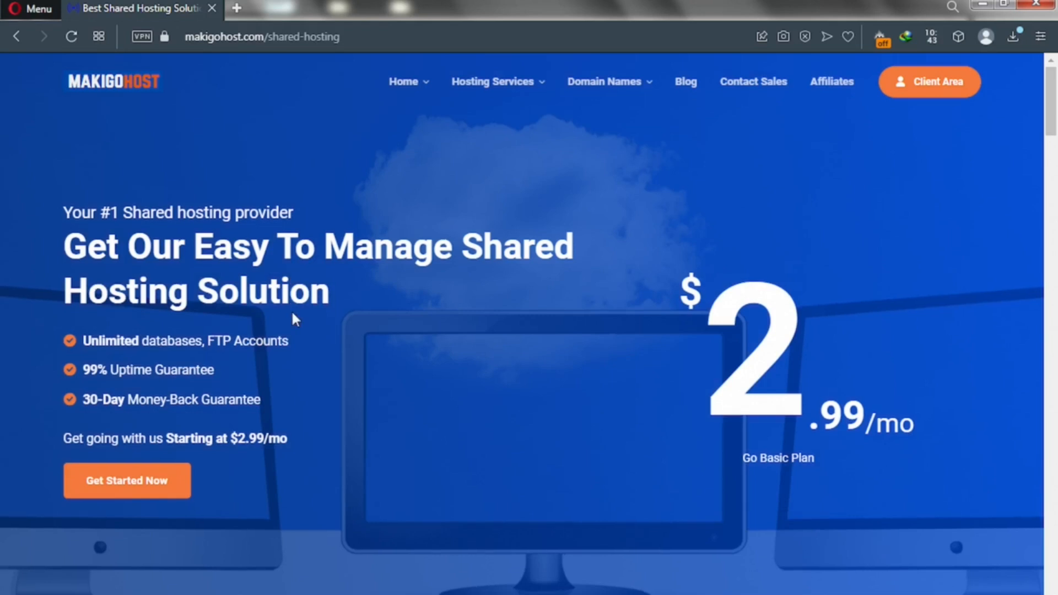
scroll(292, 314, down, 8)
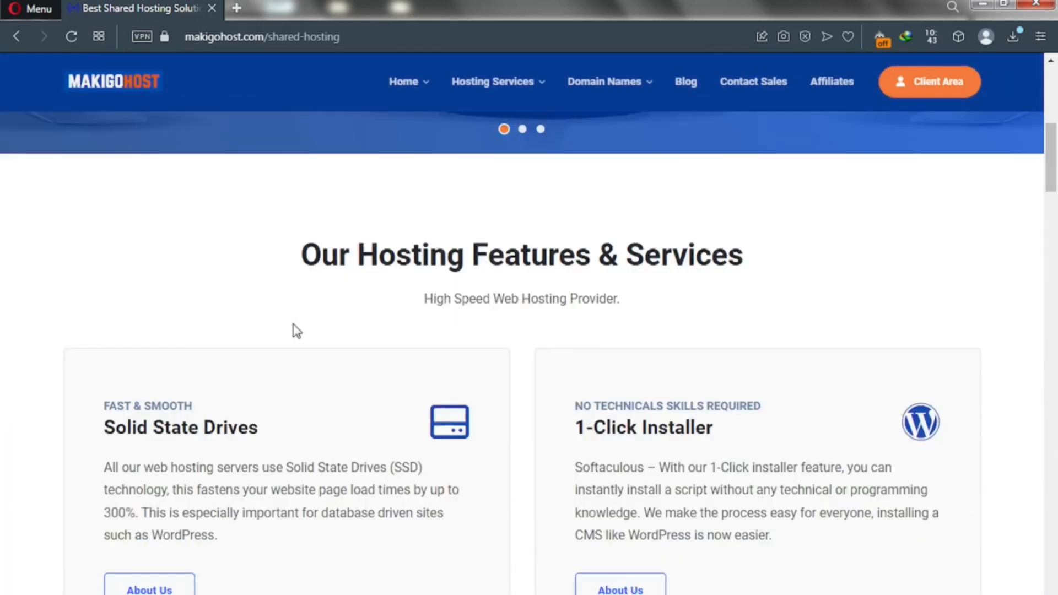
scroll(293, 325, down, 10)
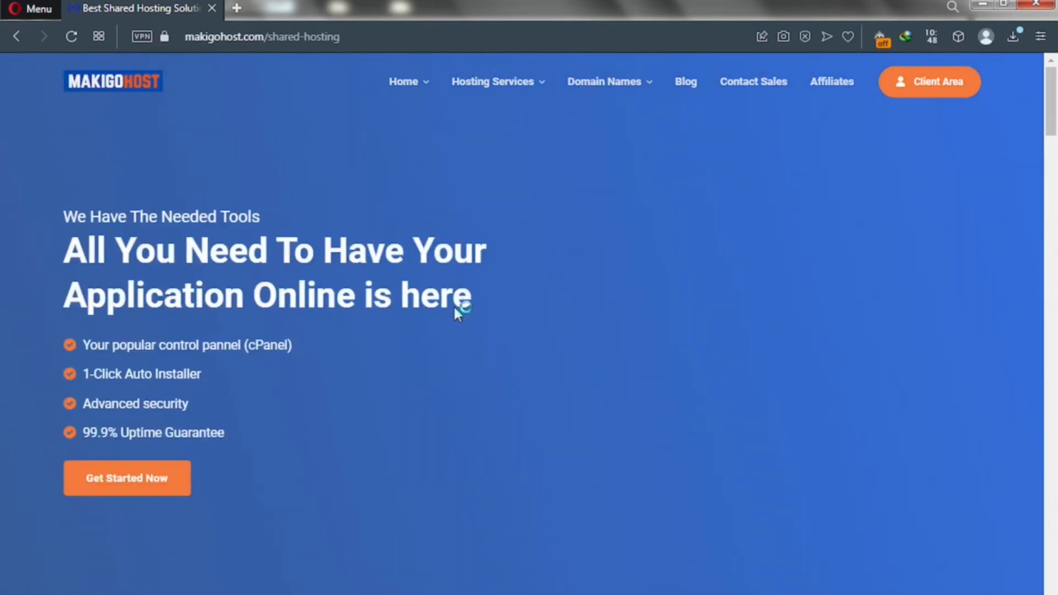
scroll(455, 313, down, 10)
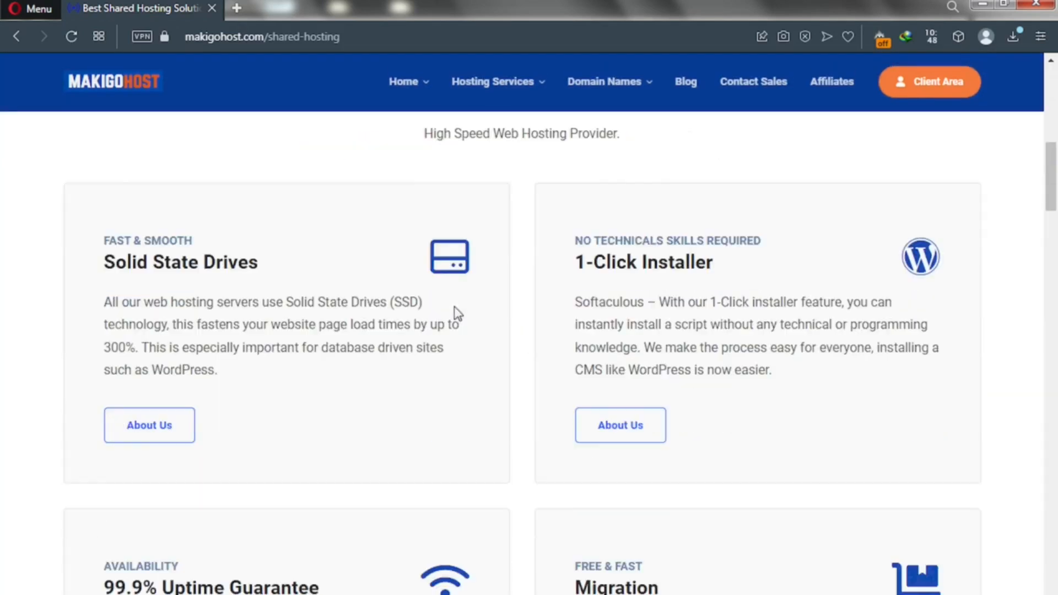
scroll(454, 308, down, 15)
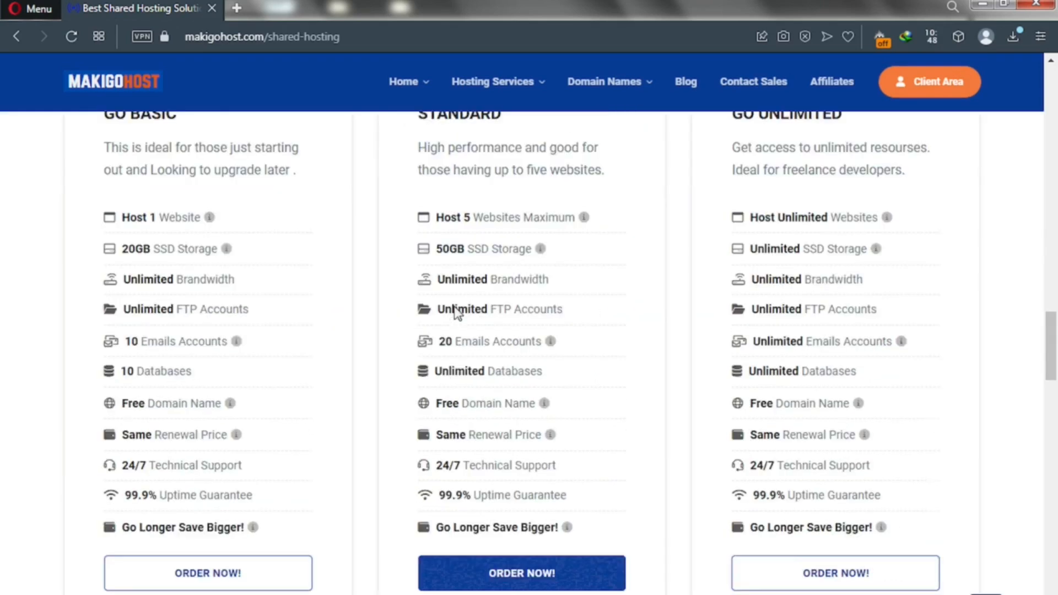
scroll(455, 307, up, 2)
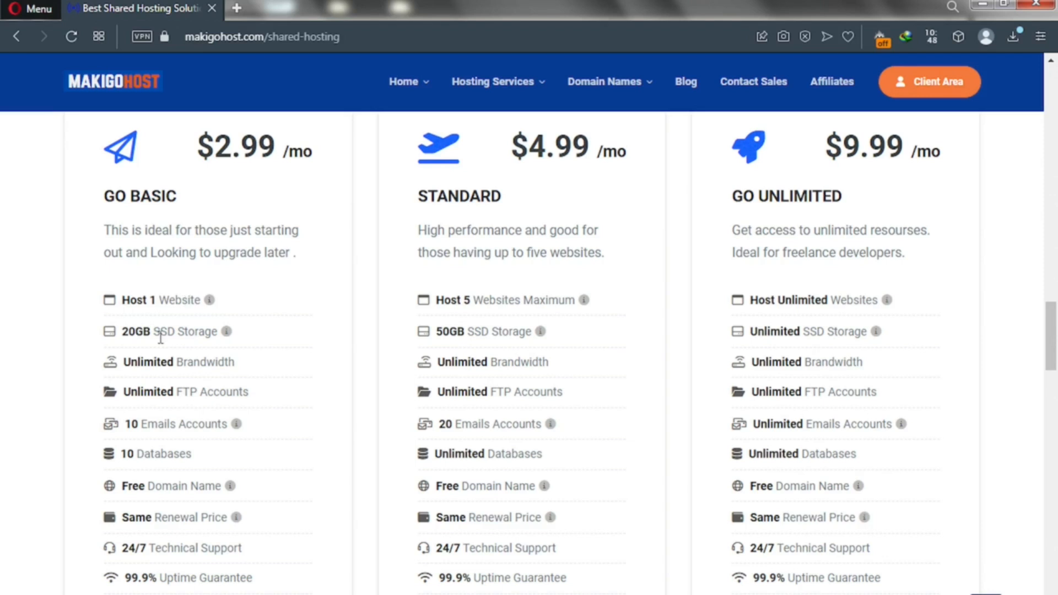
key(ctrl+t)
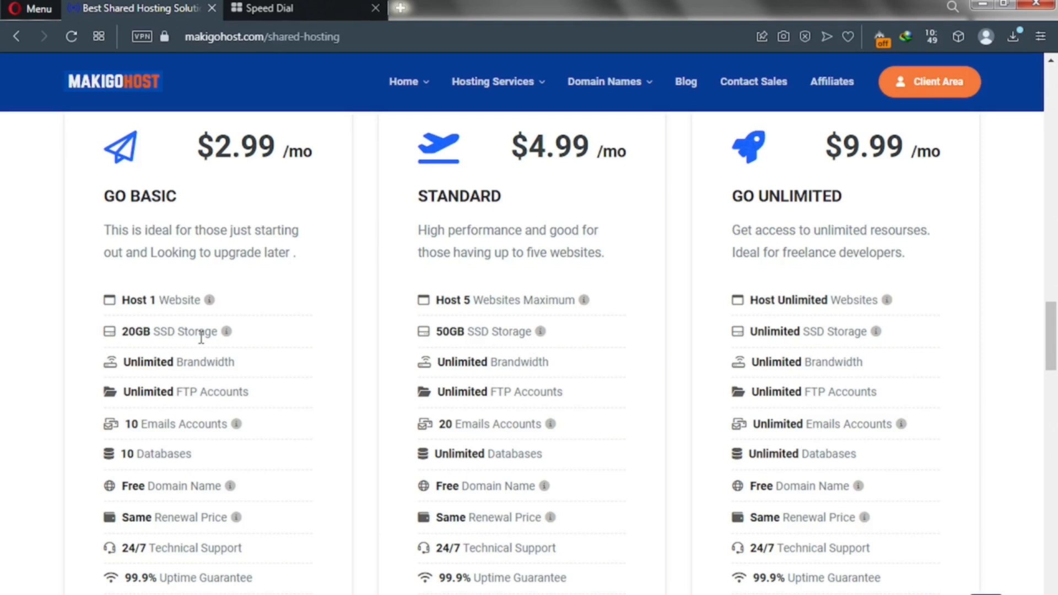
Step: Google 'SSD Vs HDD', enlarge the Avast comparison image, then return to the hosting plans tab
click(271, 10)
click(368, 125)
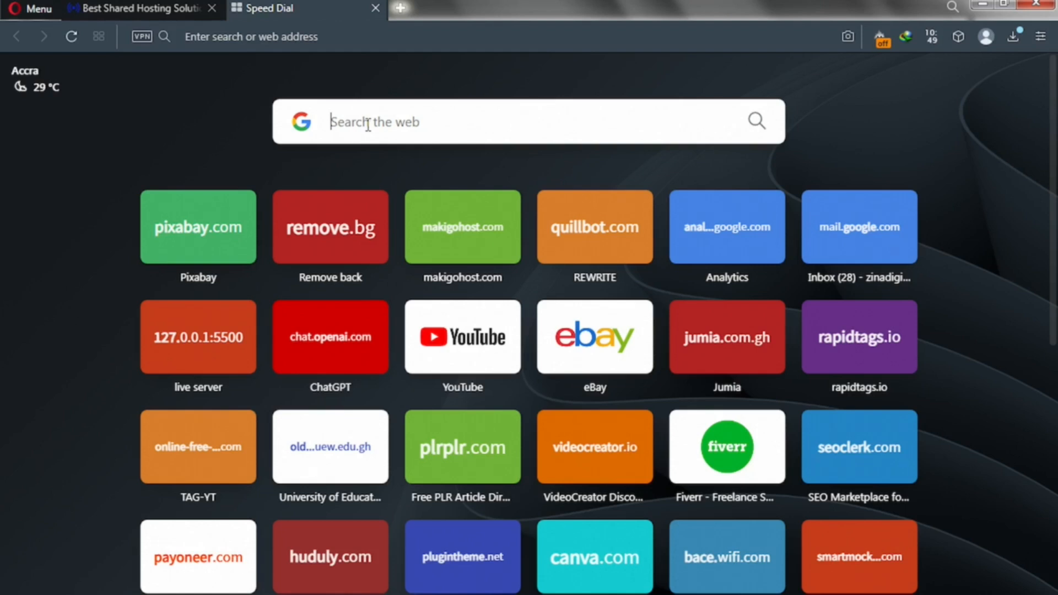
text(SSD Vs )
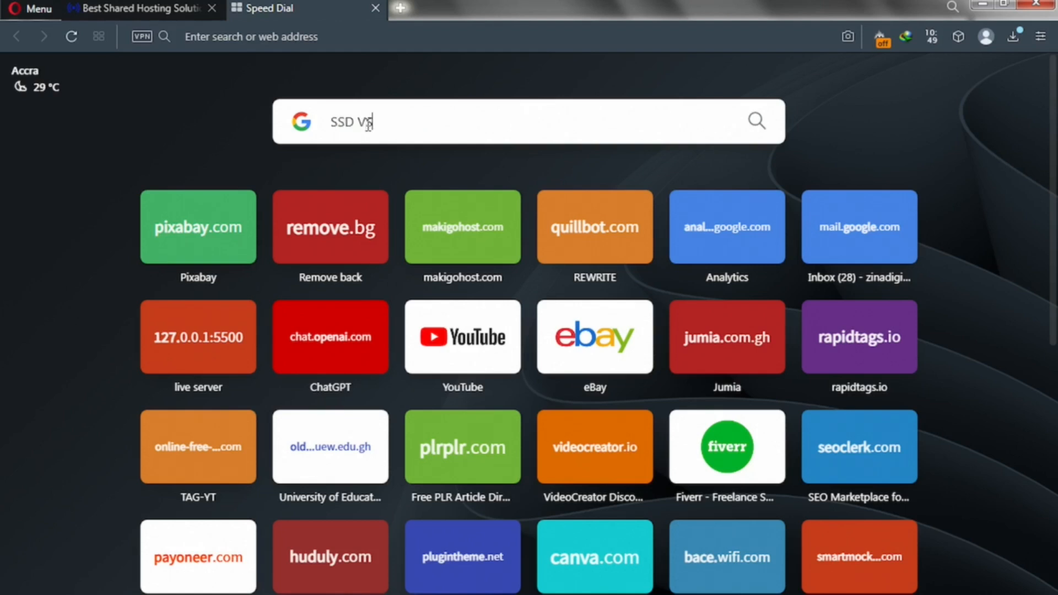
text(HDD)
key(Return)
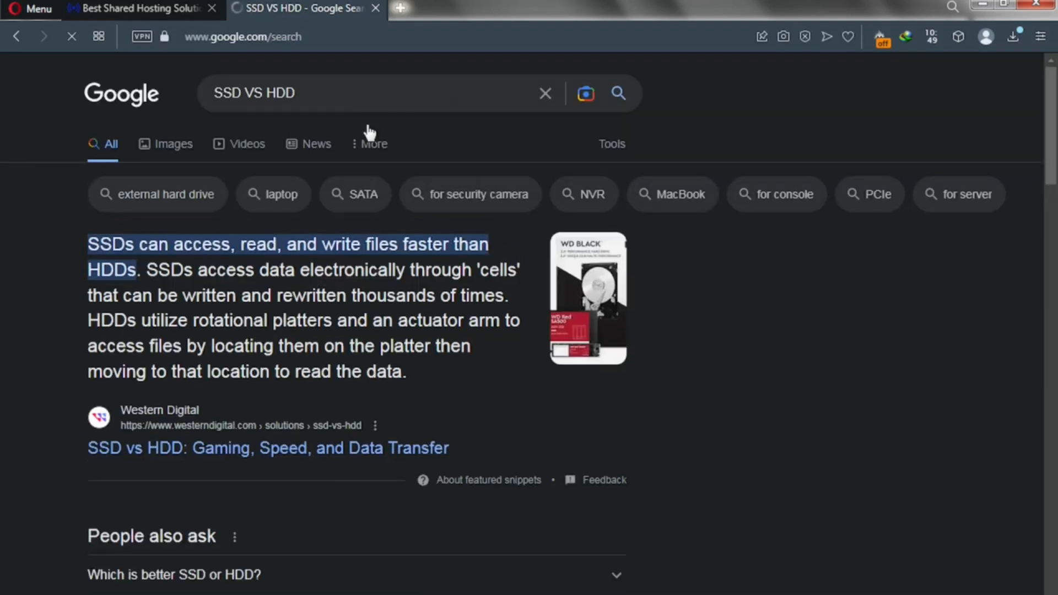
click(168, 147)
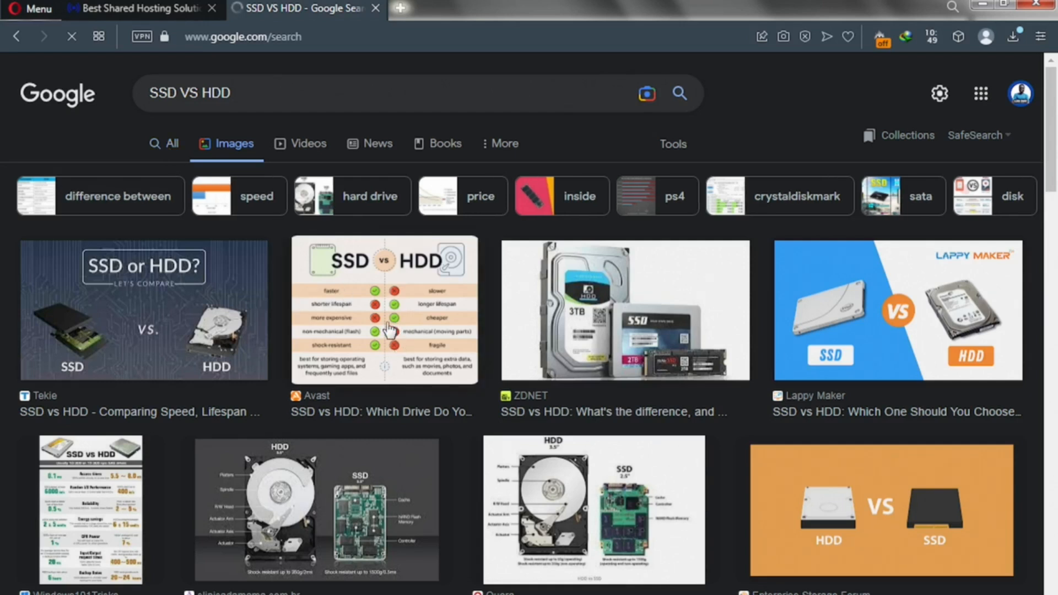
click(344, 325)
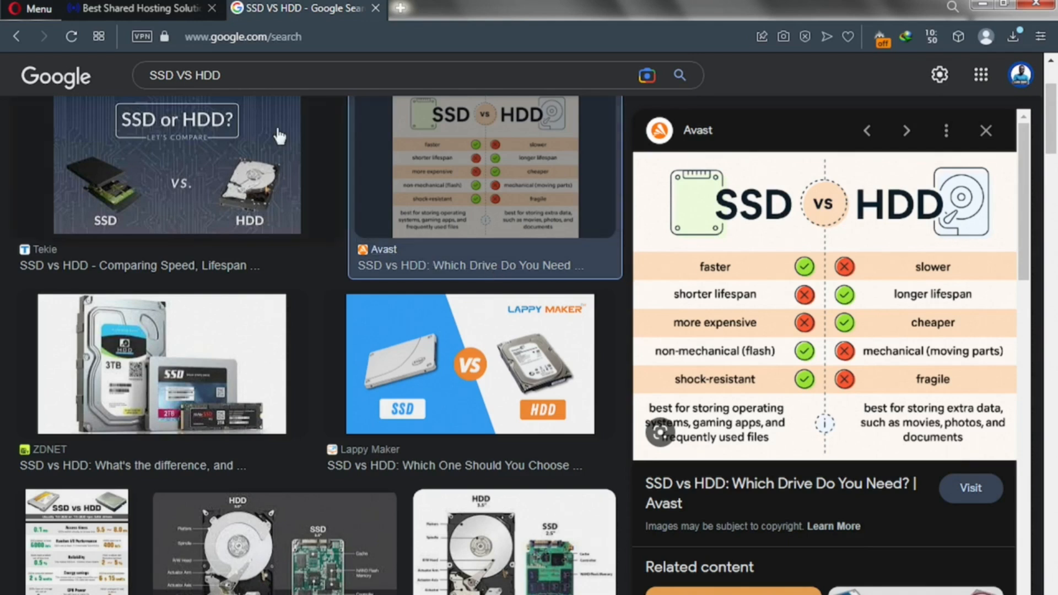
click(166, 8)
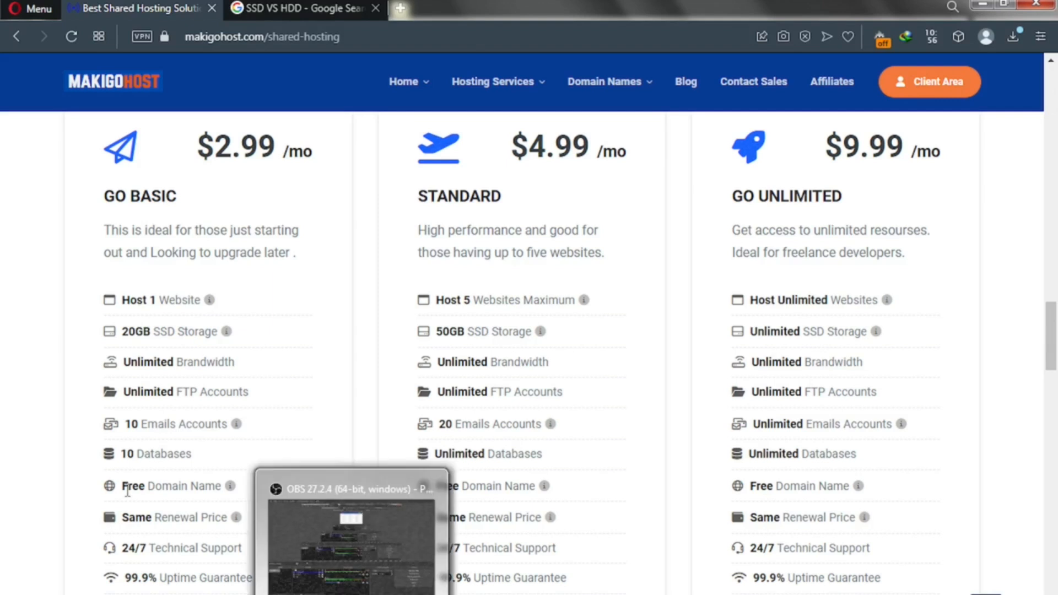
Step: Order the GO BASIC plan, landing on the cart's Choose a Domain step with .com preselected
mouse_move(231, 487)
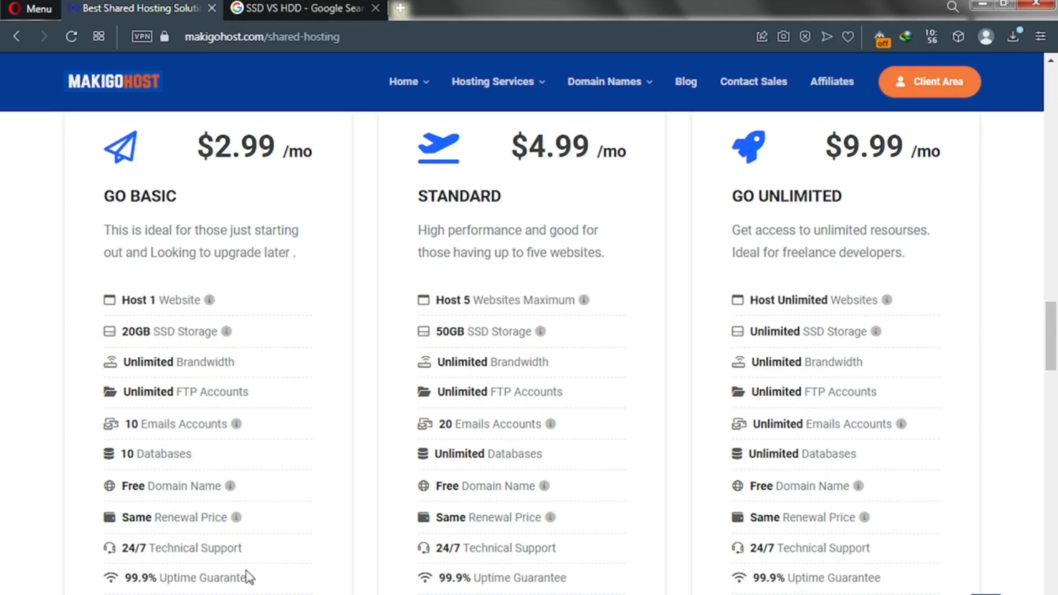
scroll(213, 573, down, 2)
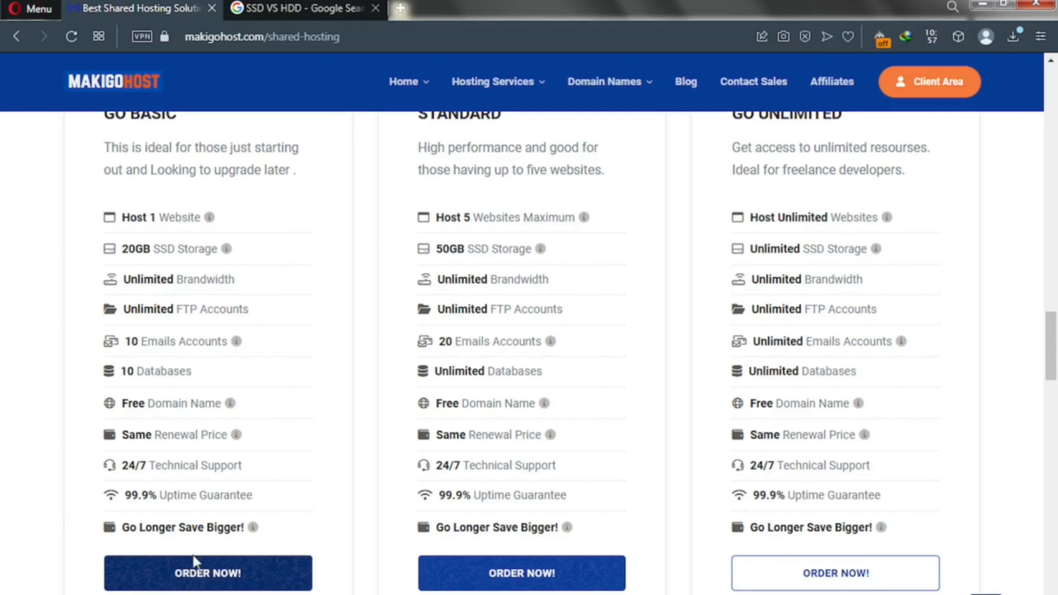
scroll(166, 259, up, 4)
scroll(165, 264, down, 3)
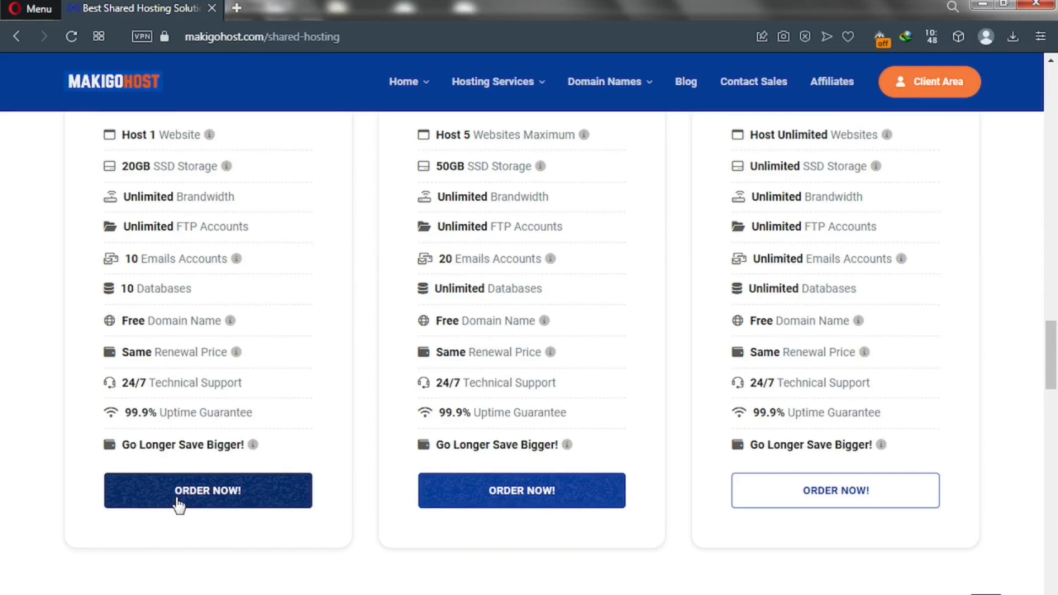
click(177, 499)
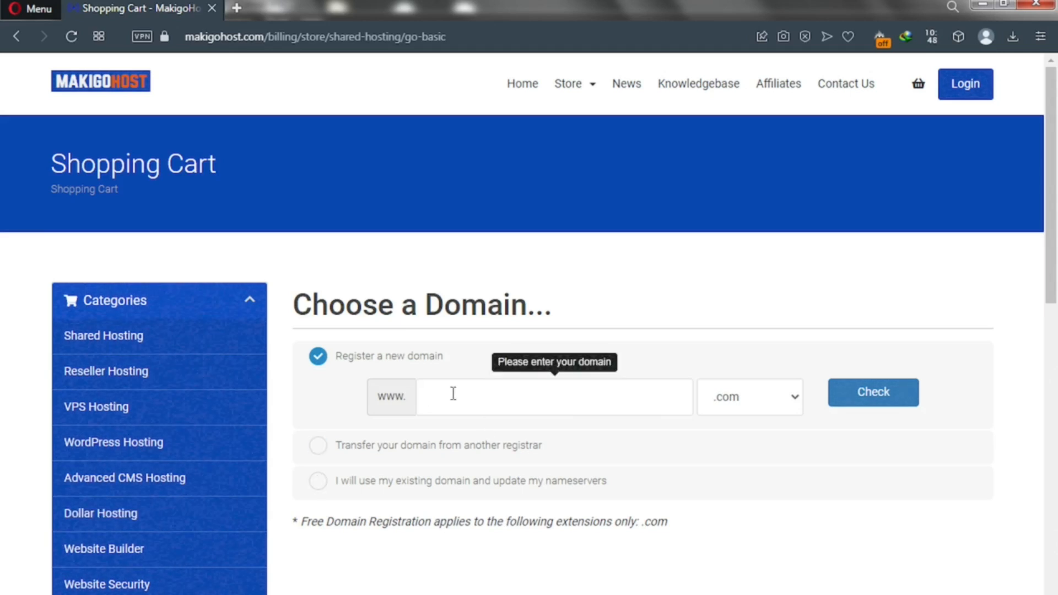
click(319, 447)
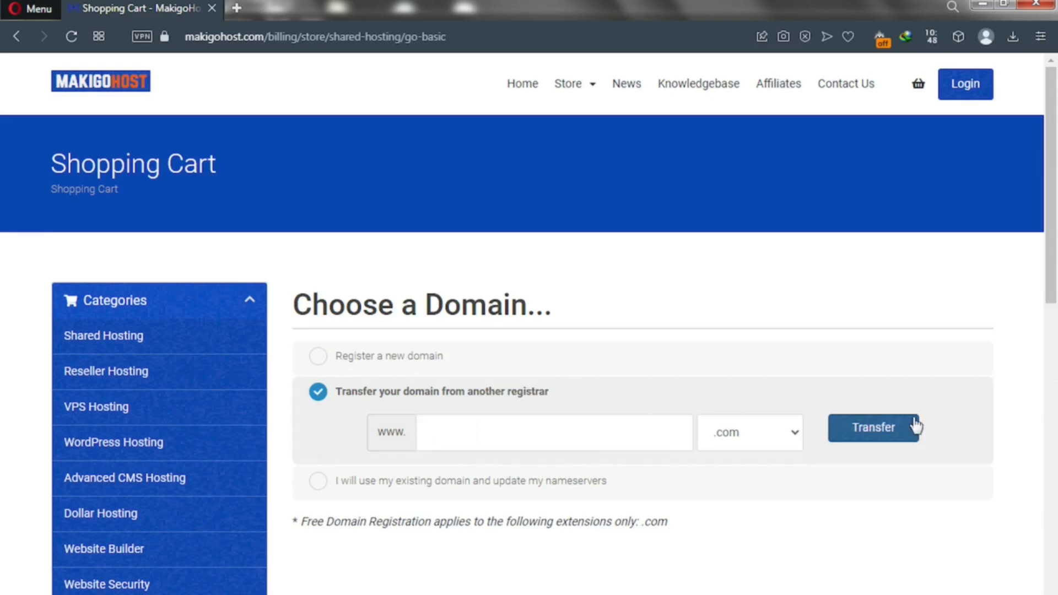
click(318, 483)
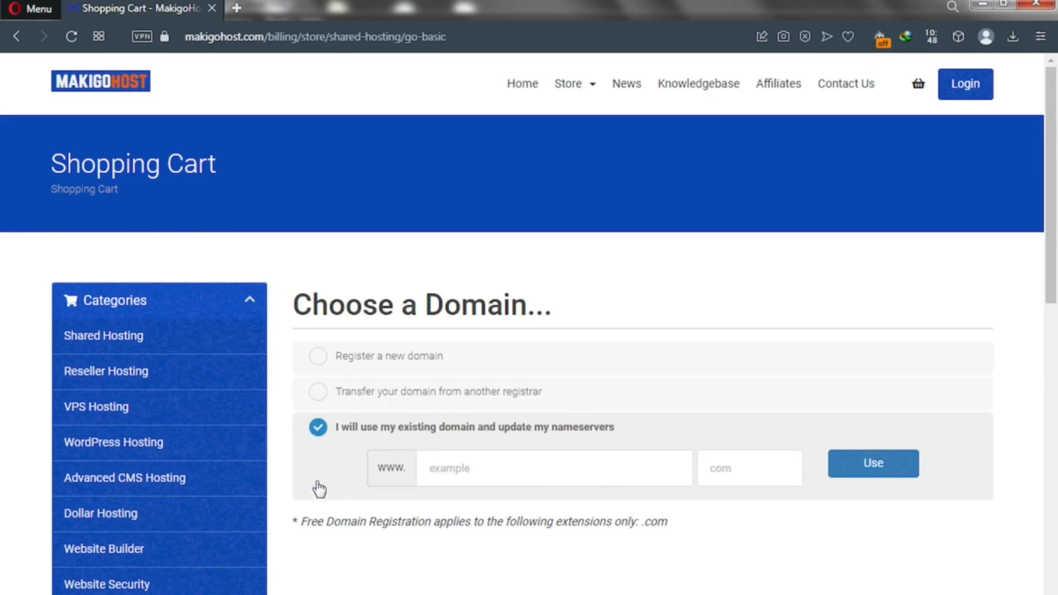
click(485, 473)
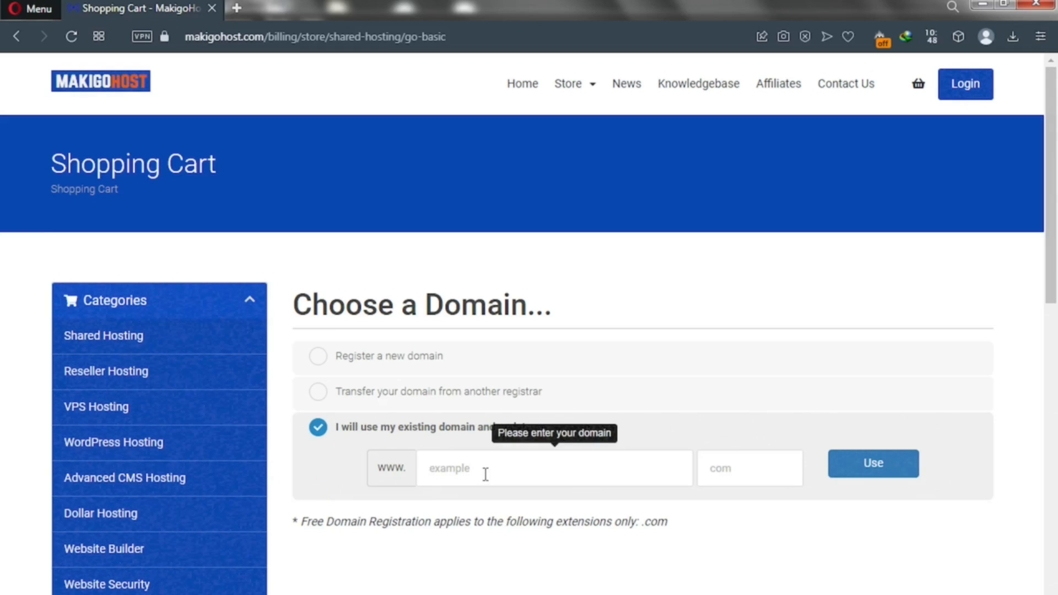
click(891, 479)
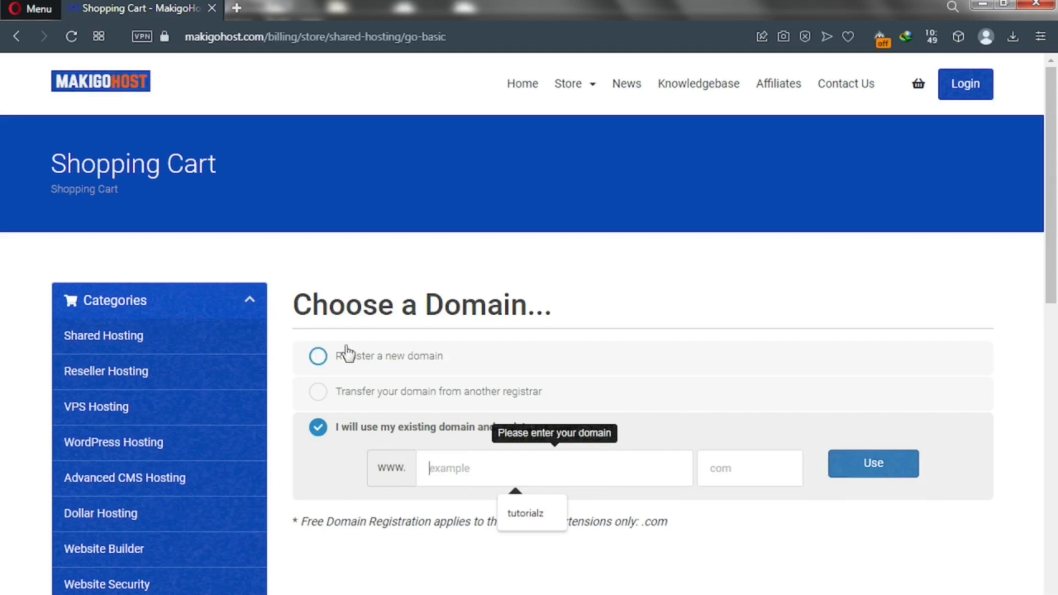
click(318, 357)
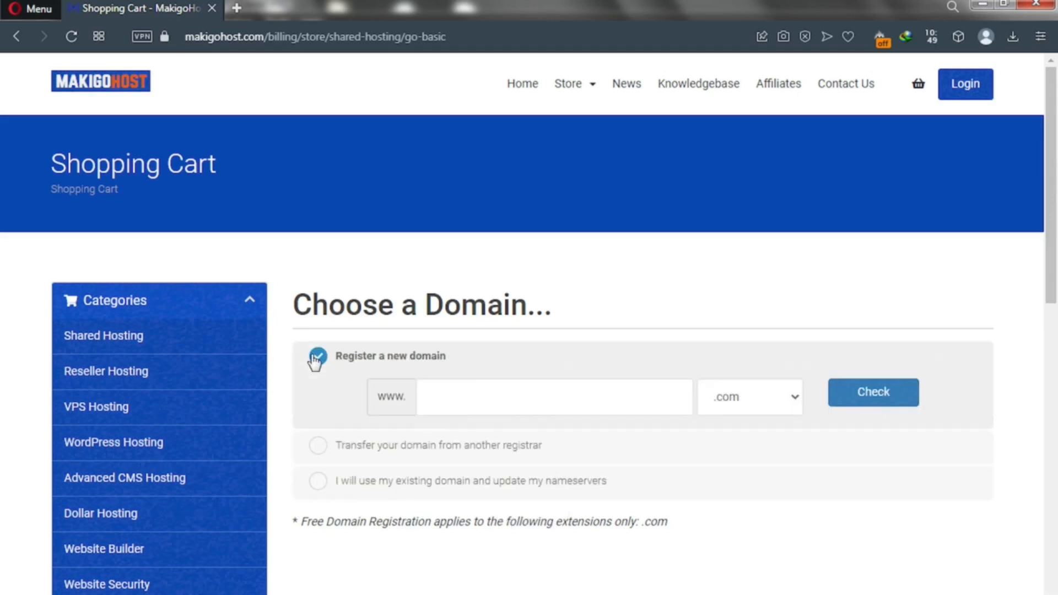
click(440, 395)
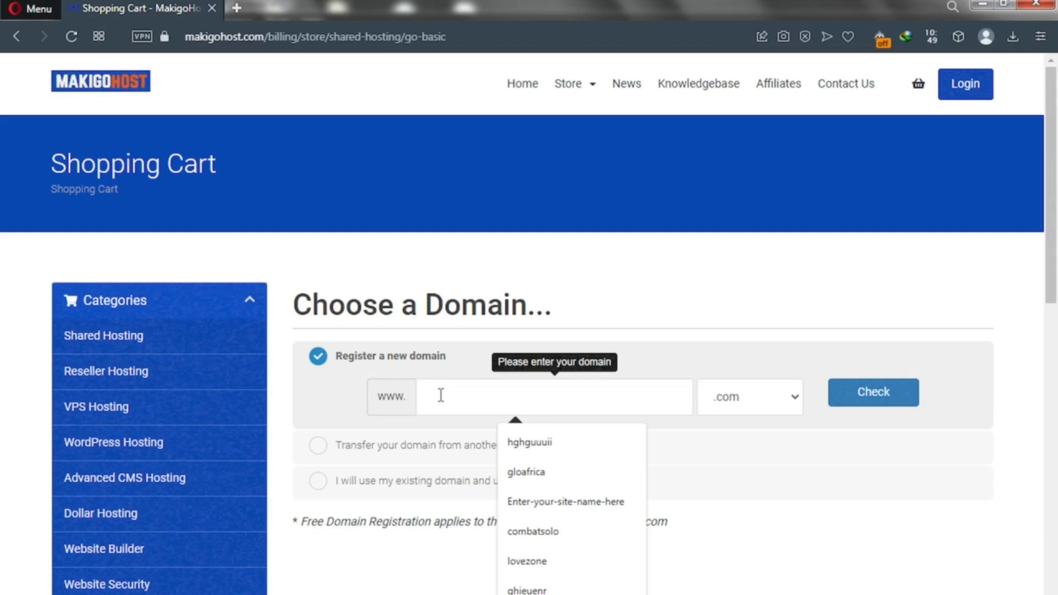
Step: Check whether solotest.com can be registered with the .com extension; it is unavailable
text(sdlotest)
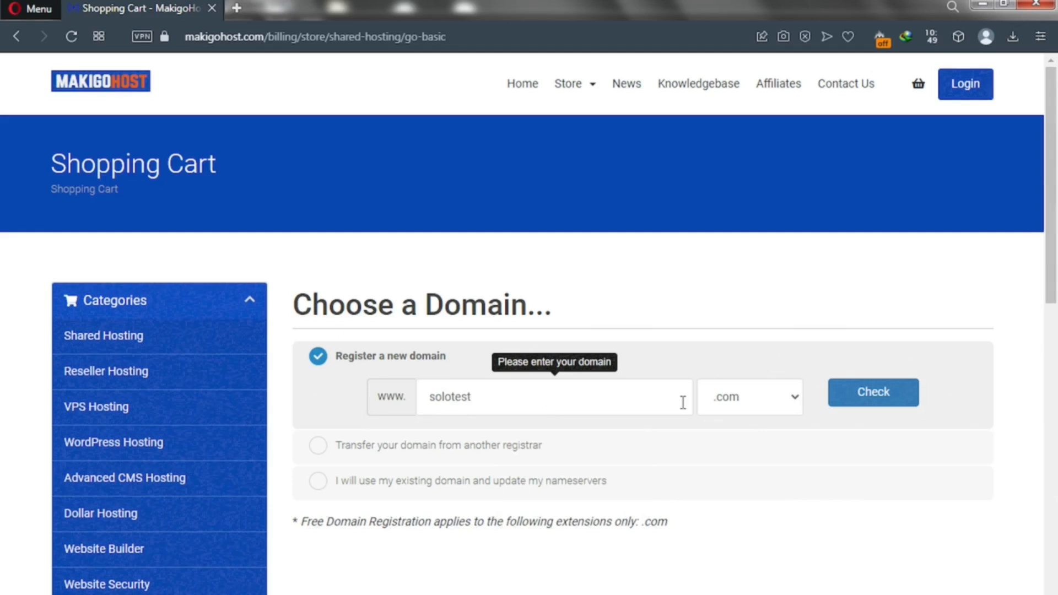
click(761, 409)
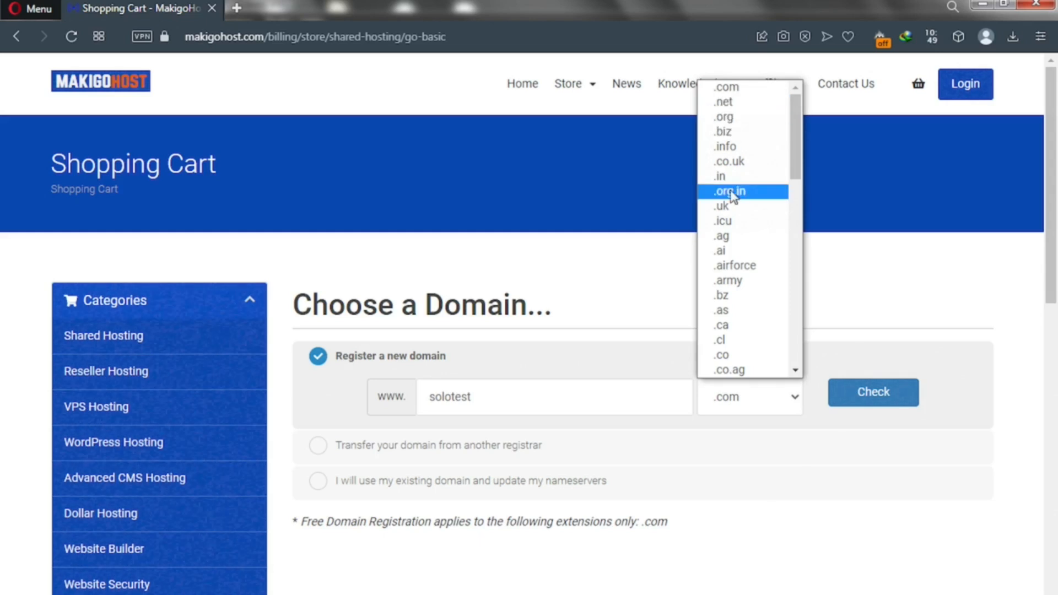
click(611, 305)
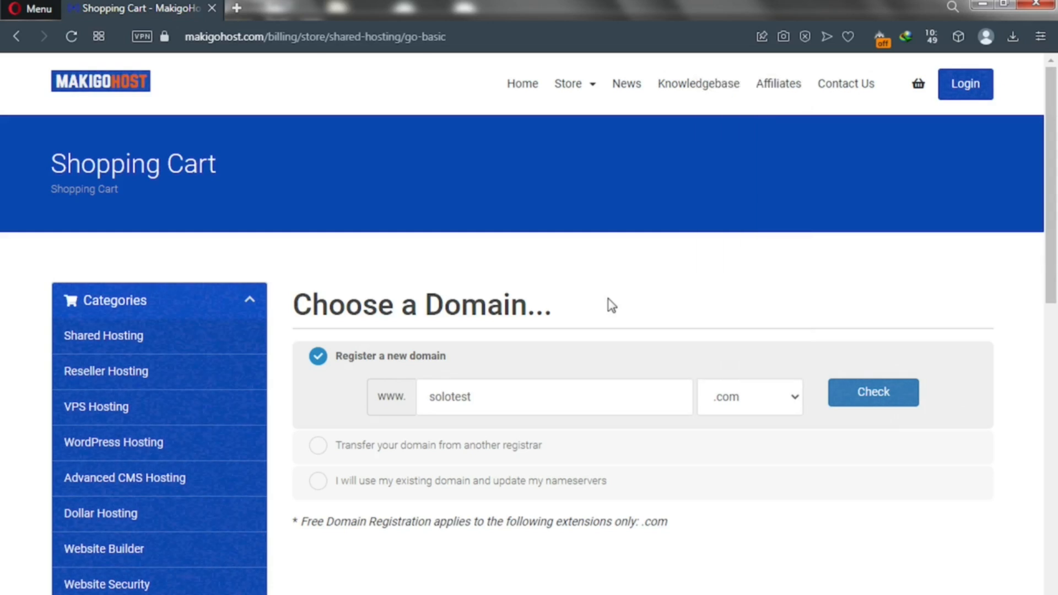
click(851, 394)
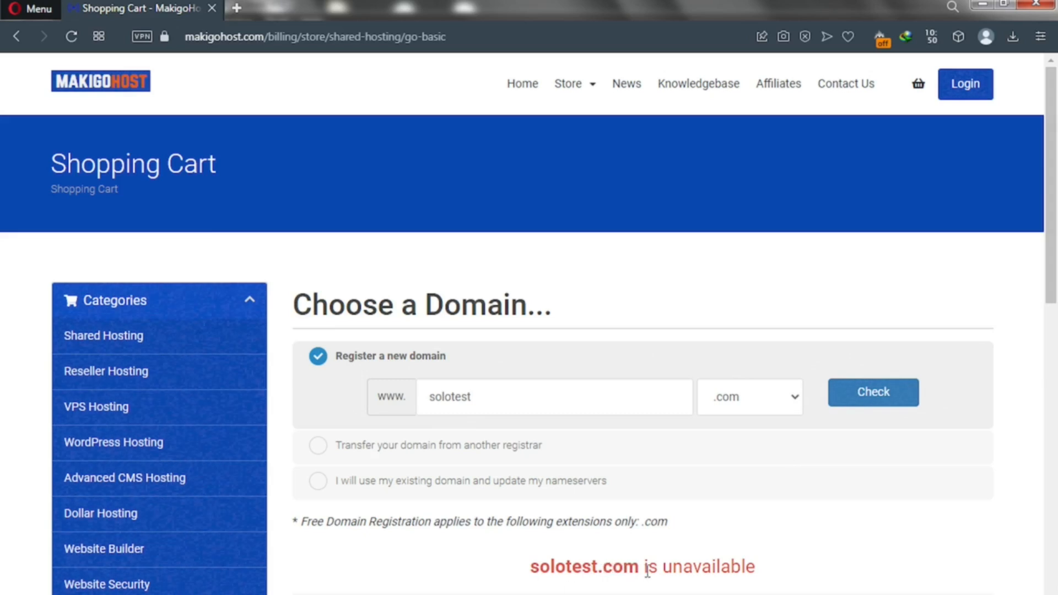
Step: Replace the domain with google and check google.com, which is unavailable
drag(640, 568, 534, 564)
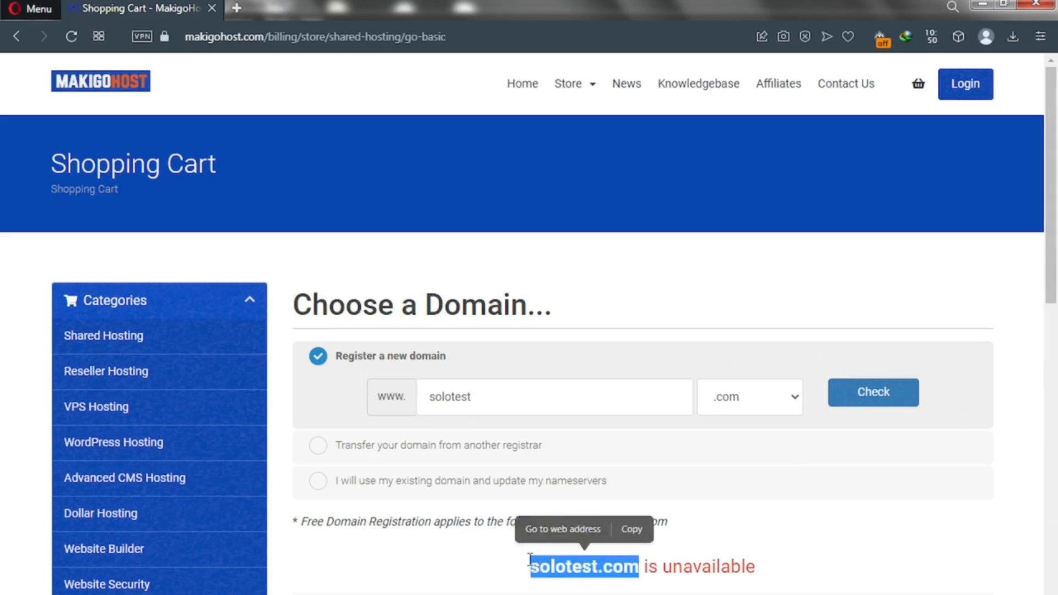
click(416, 392)
double_click(416, 393)
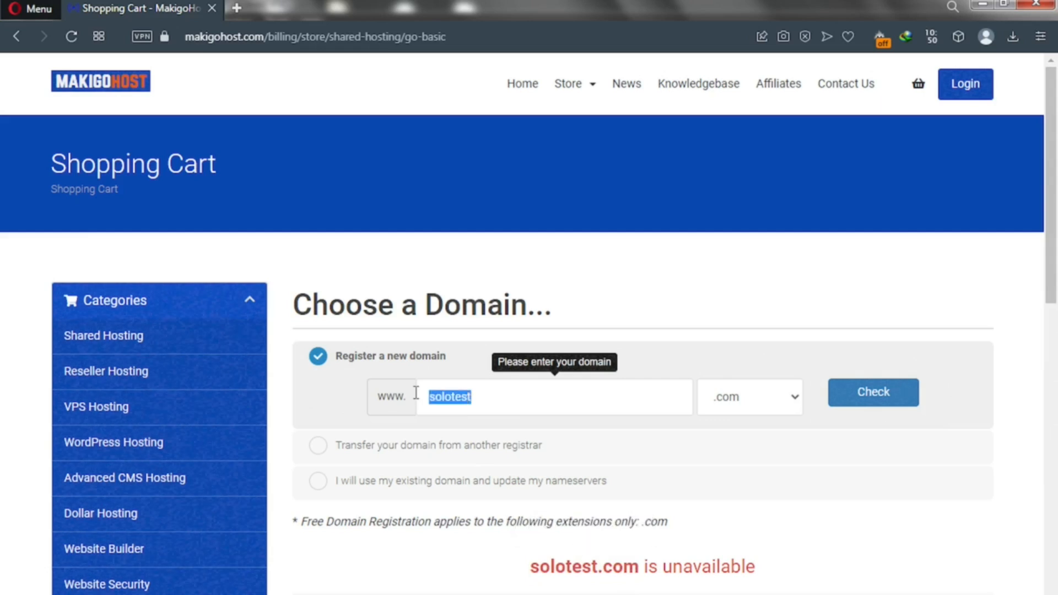
text(google)
click(863, 391)
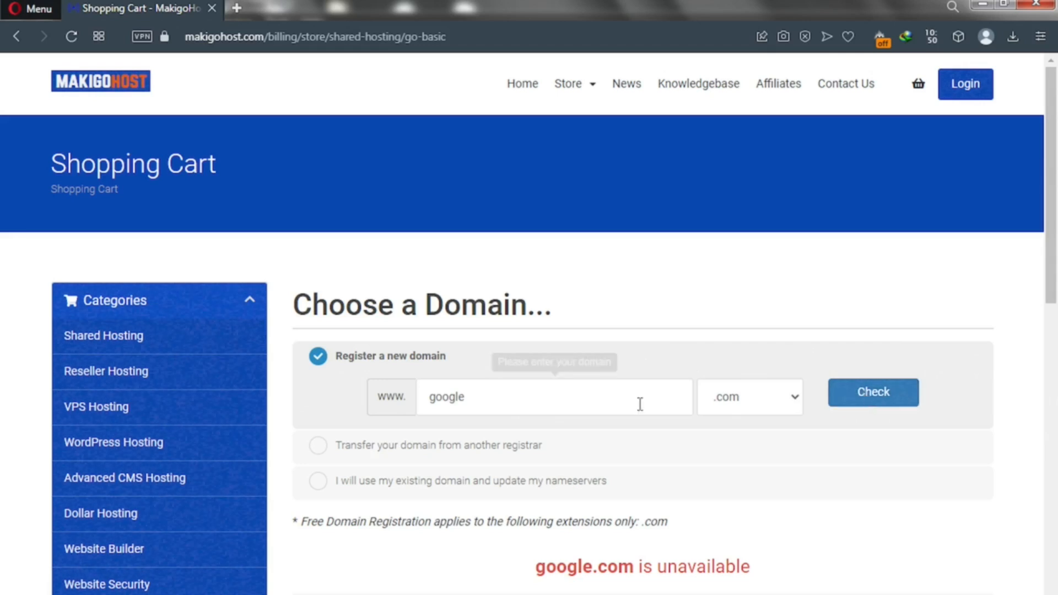
Step: Check solotutorialz.com, which is available to register for $12.99
drag(475, 397, 408, 392)
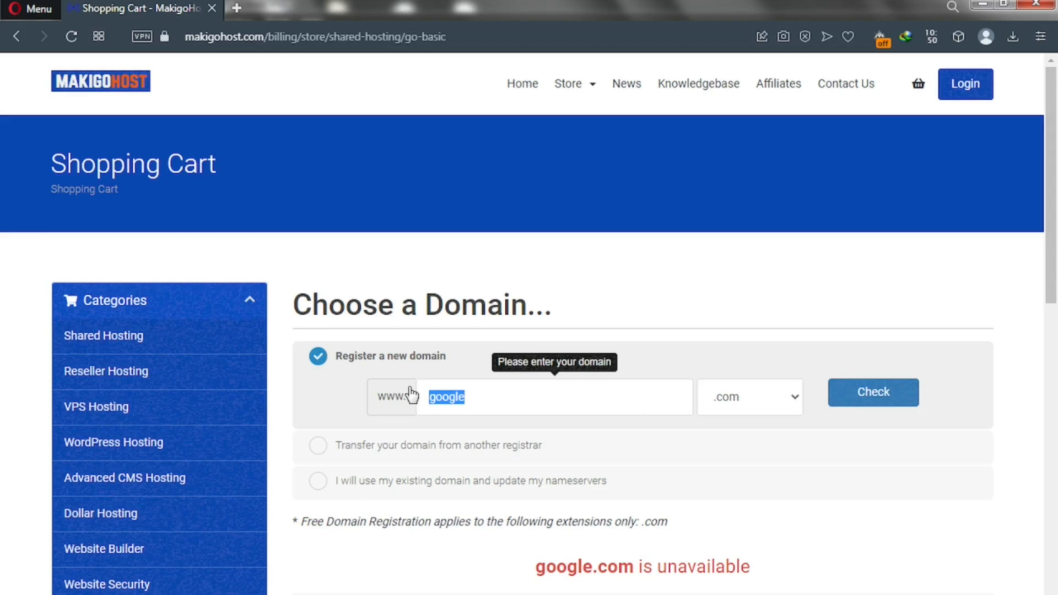
text(solotutorialz)
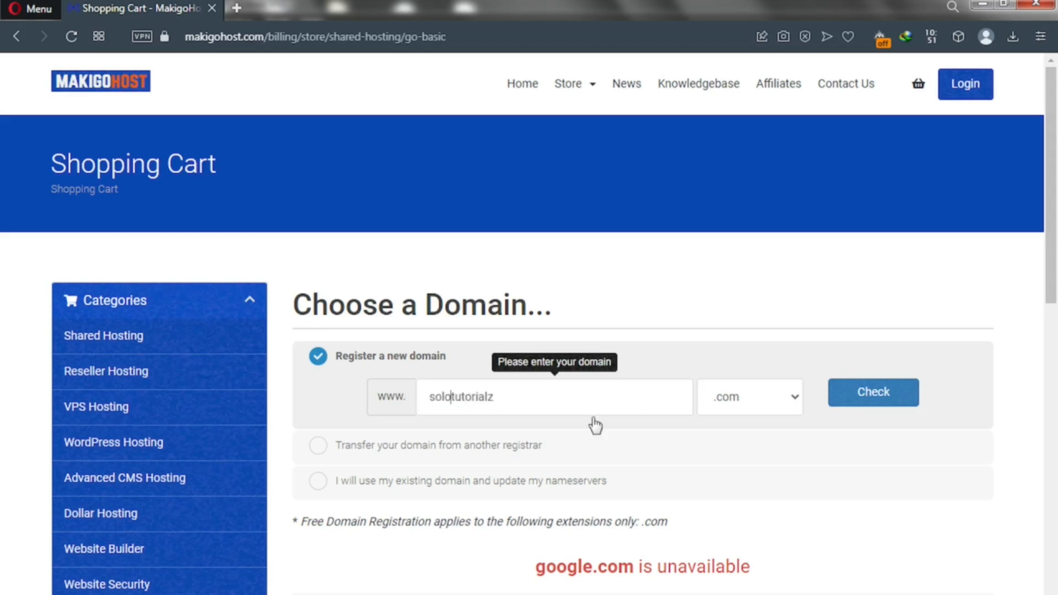
click(886, 397)
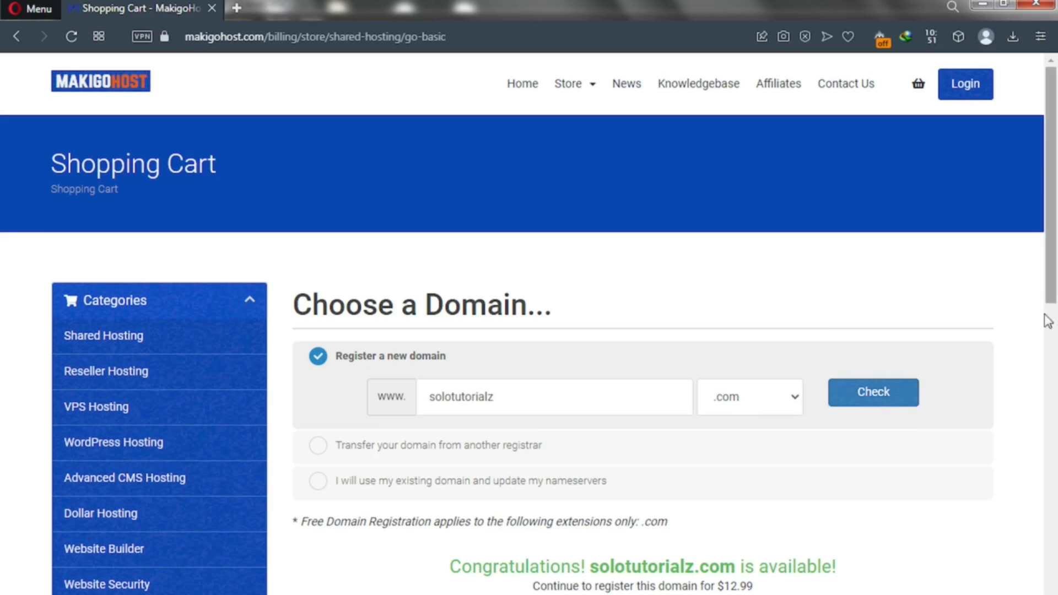
drag(1054, 267, 1057, 395)
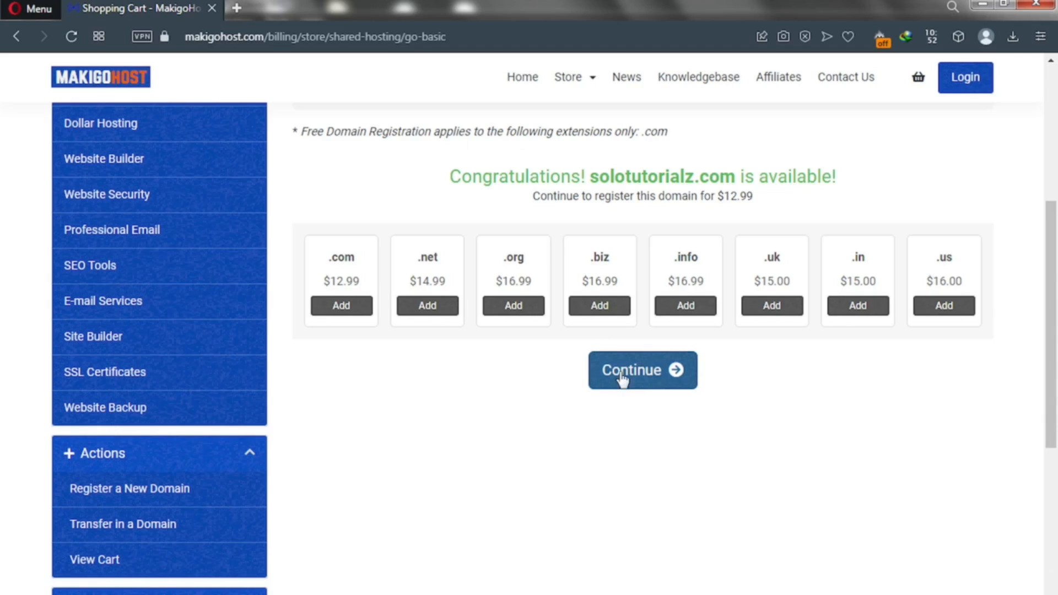
Step: Continue with solotutorialz.com to the Go Basic plan configuration
click(635, 385)
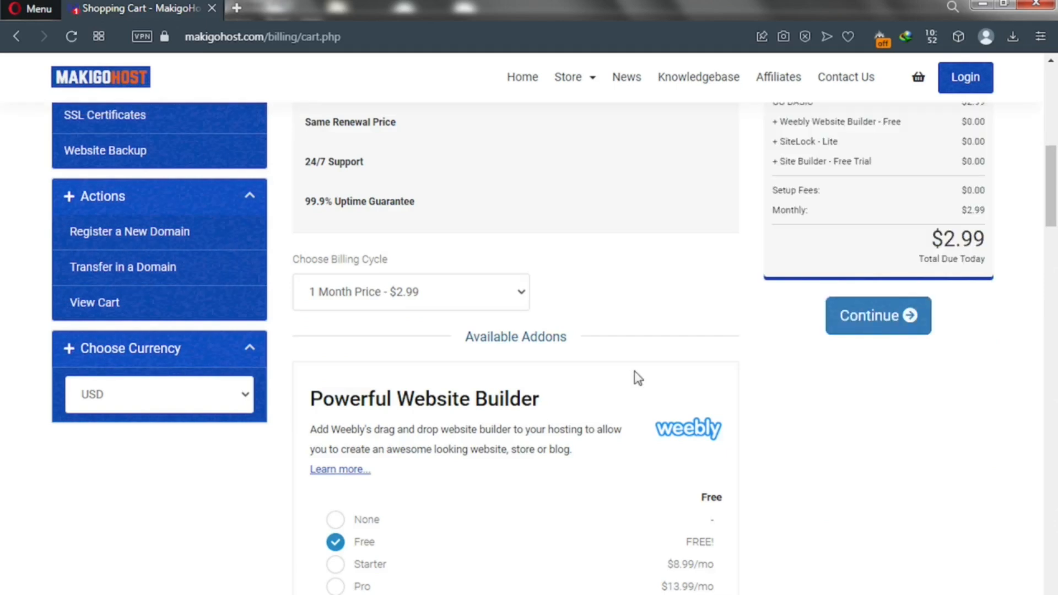
Step: Choose the '12 Month Price - $2.99 (Free Domain)' billing cycle, review the addons, and continue
click(517, 300)
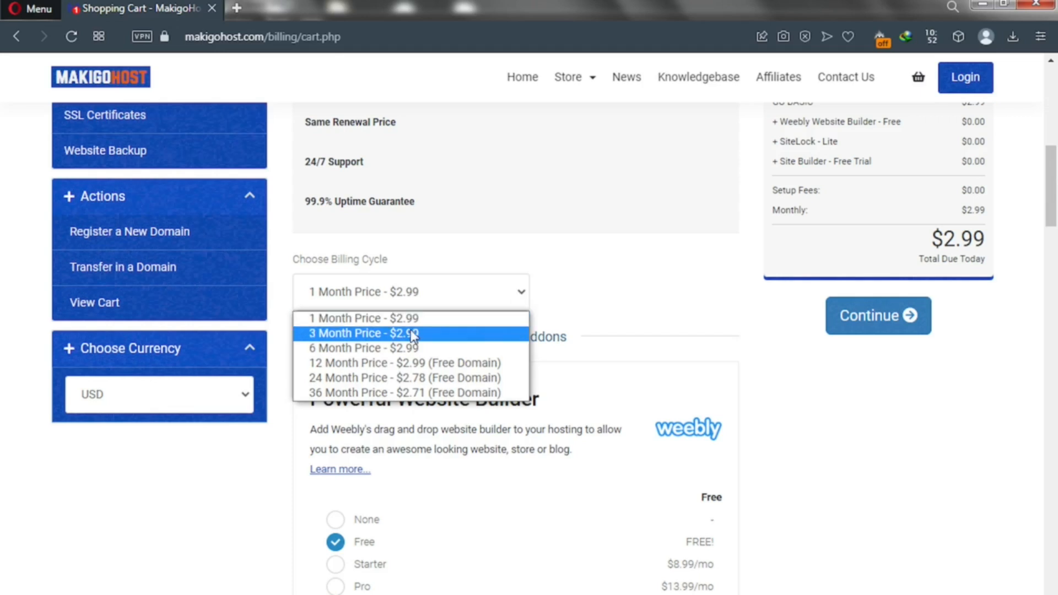
click(366, 369)
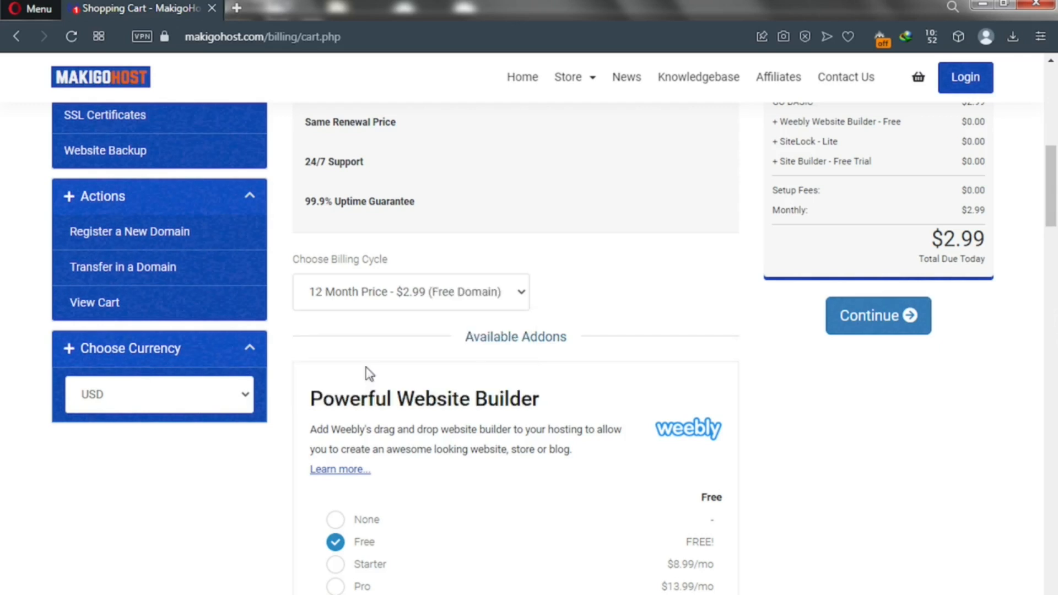
scroll(402, 361, down, 5)
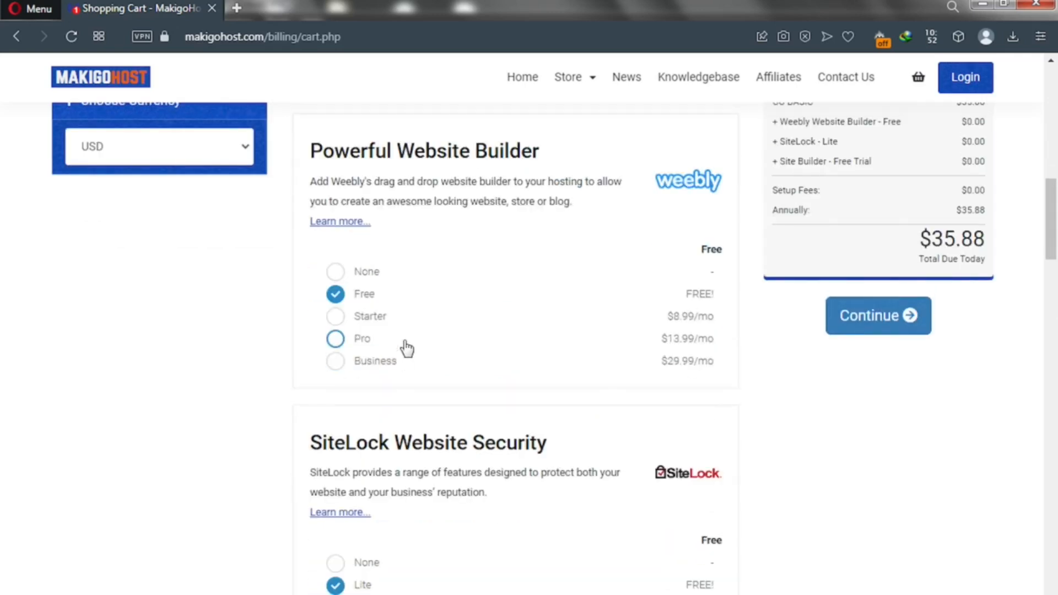
scroll(407, 348, down, 1)
scroll(407, 349, down, 4)
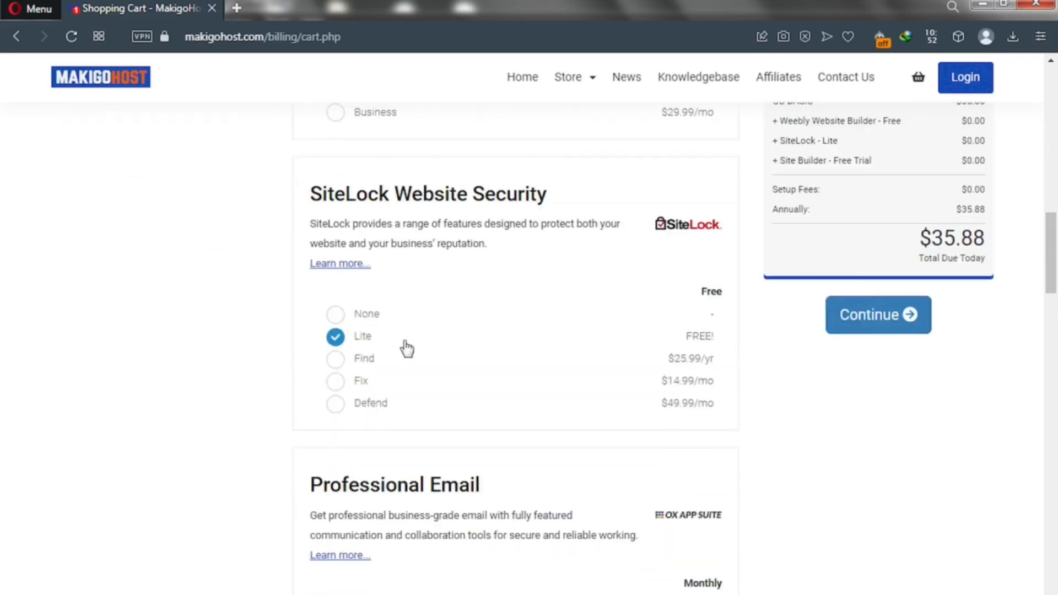
scroll(407, 348, down, 2)
scroll(407, 347, down, 5)
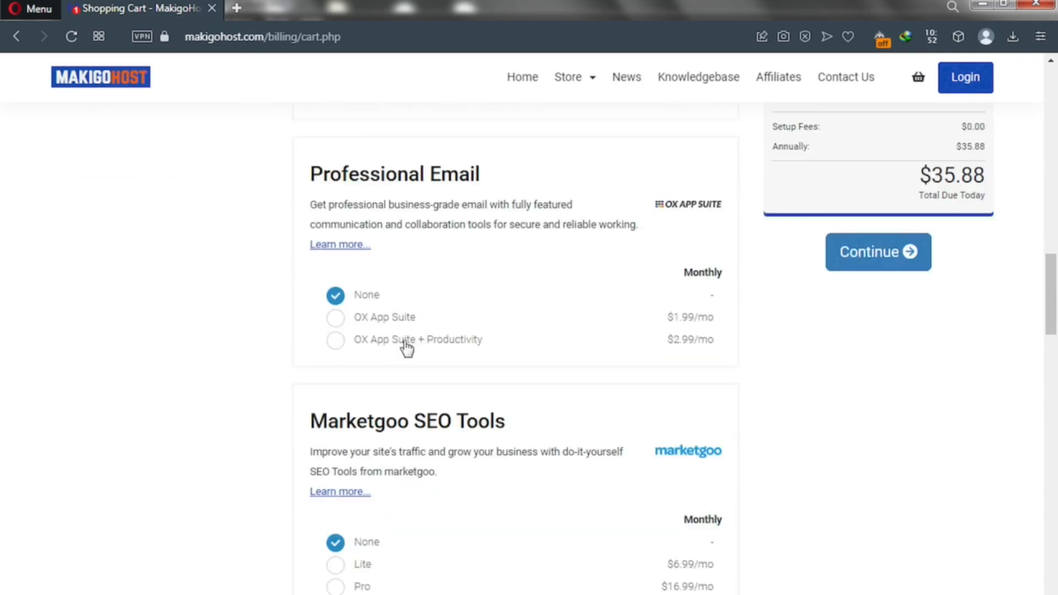
scroll(407, 348, down, 5)
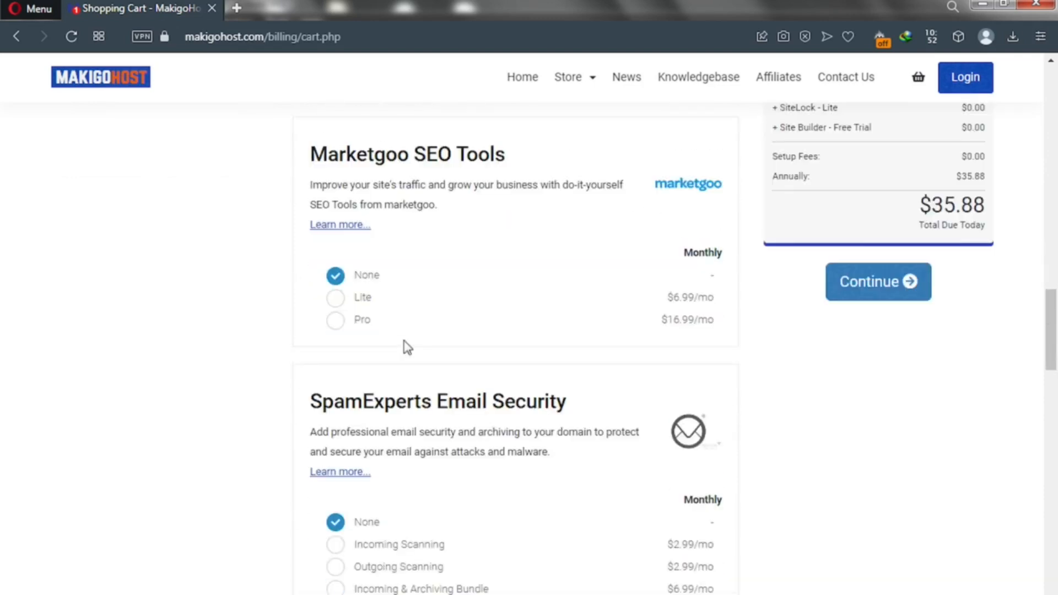
scroll(449, 176, down, 8)
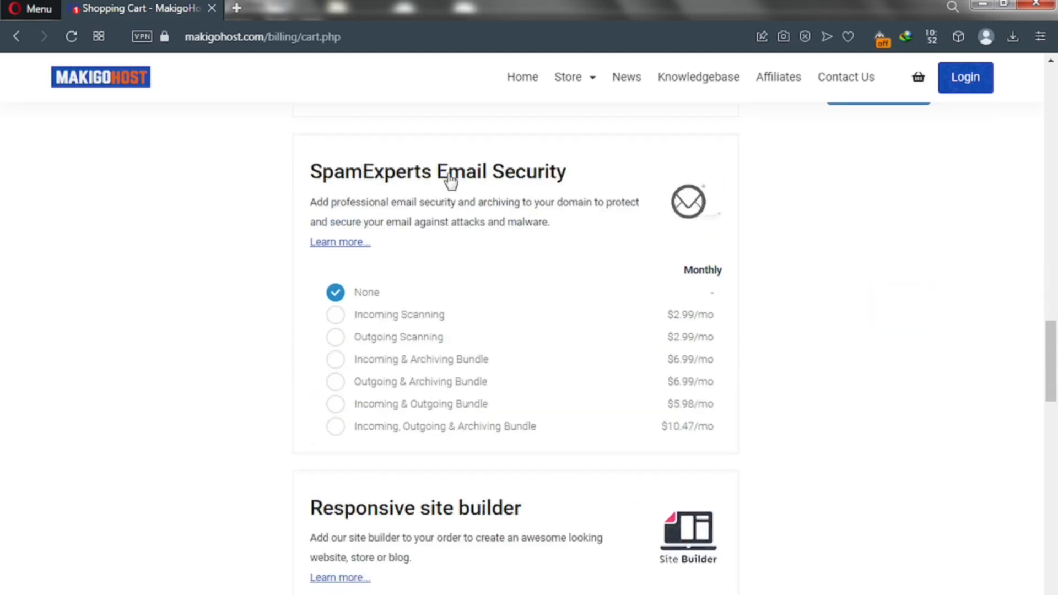
scroll(451, 180, up, 20)
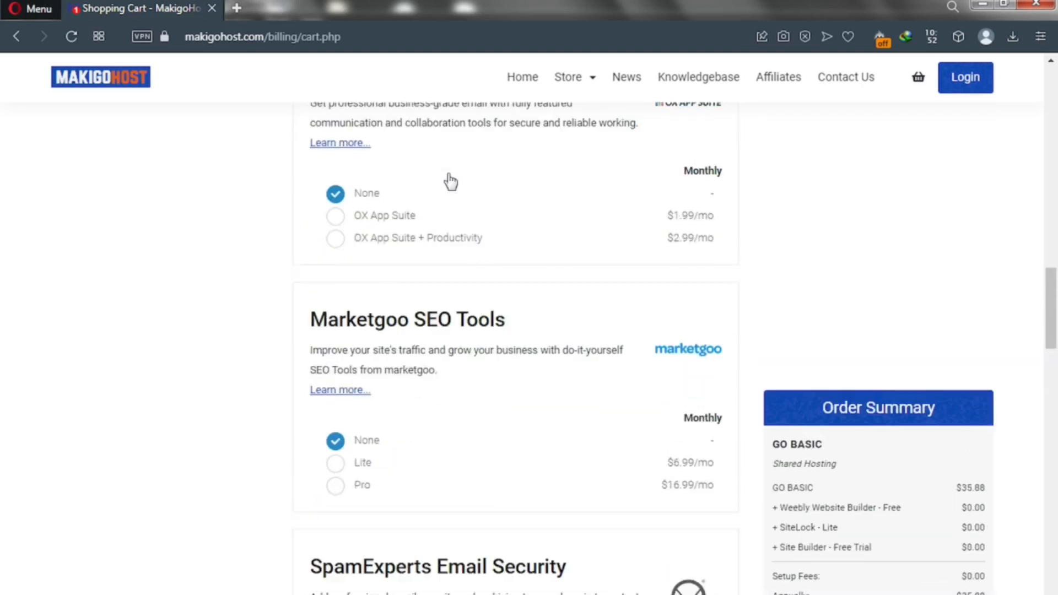
scroll(451, 180, up, 8)
scroll(451, 180, up, 9)
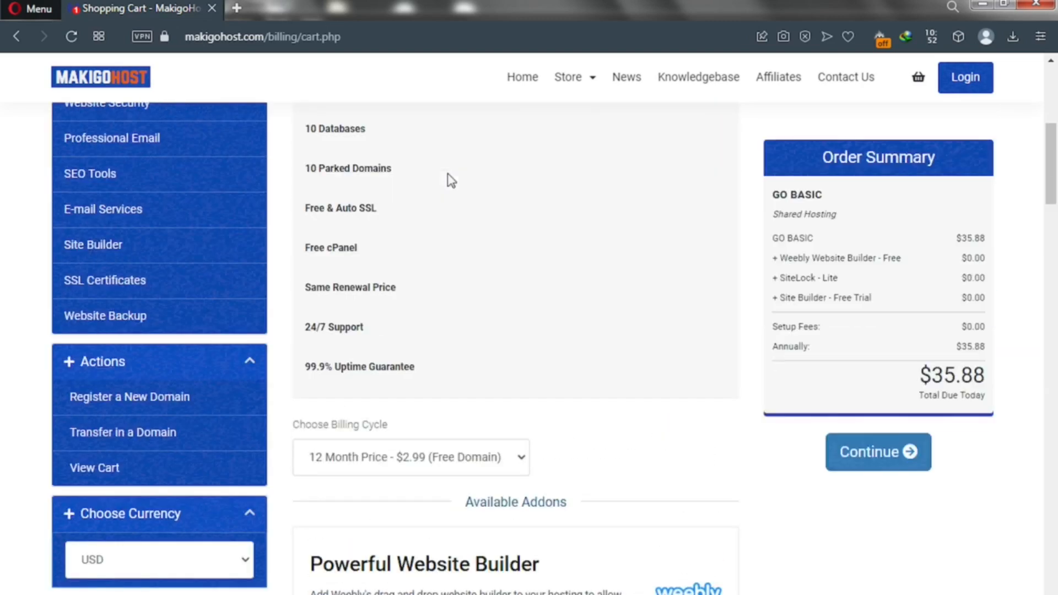
scroll(451, 180, up, 5)
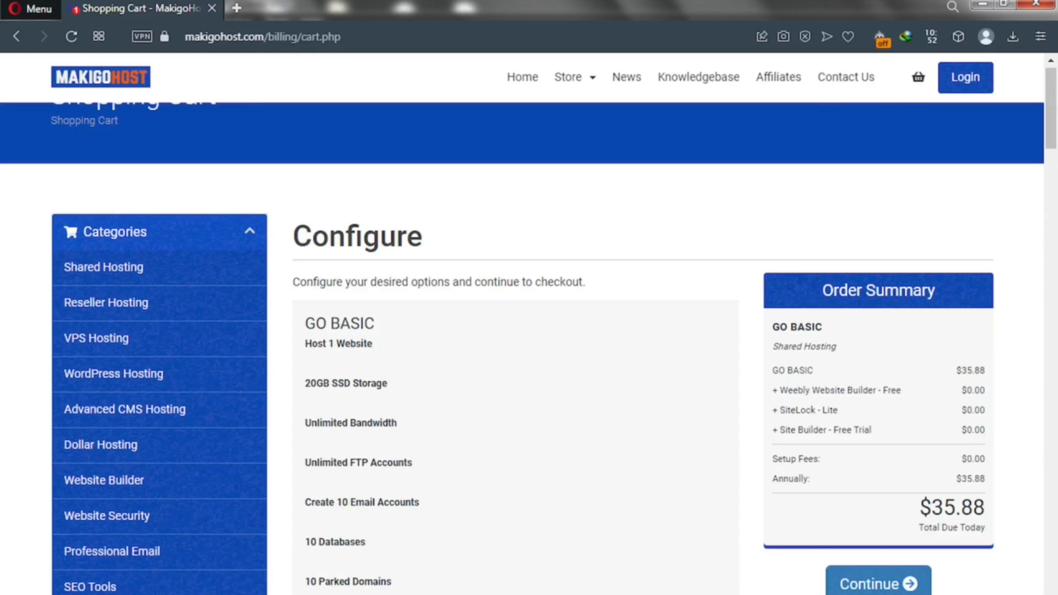
click(868, 589)
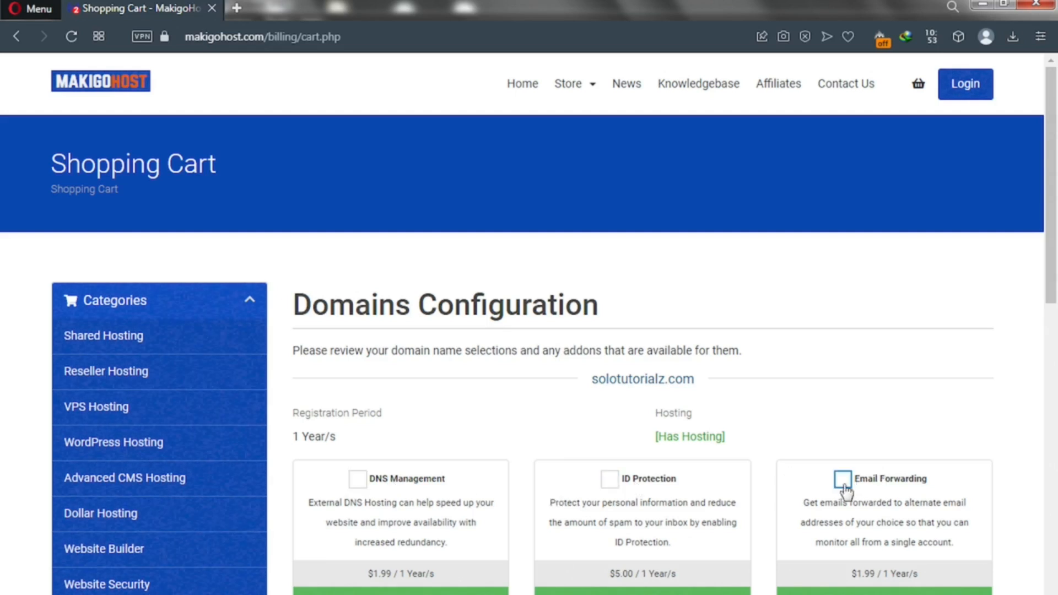
Step: Leave ID Protection unticked for solotutorialz.com and proceed to Review & Checkout
click(615, 490)
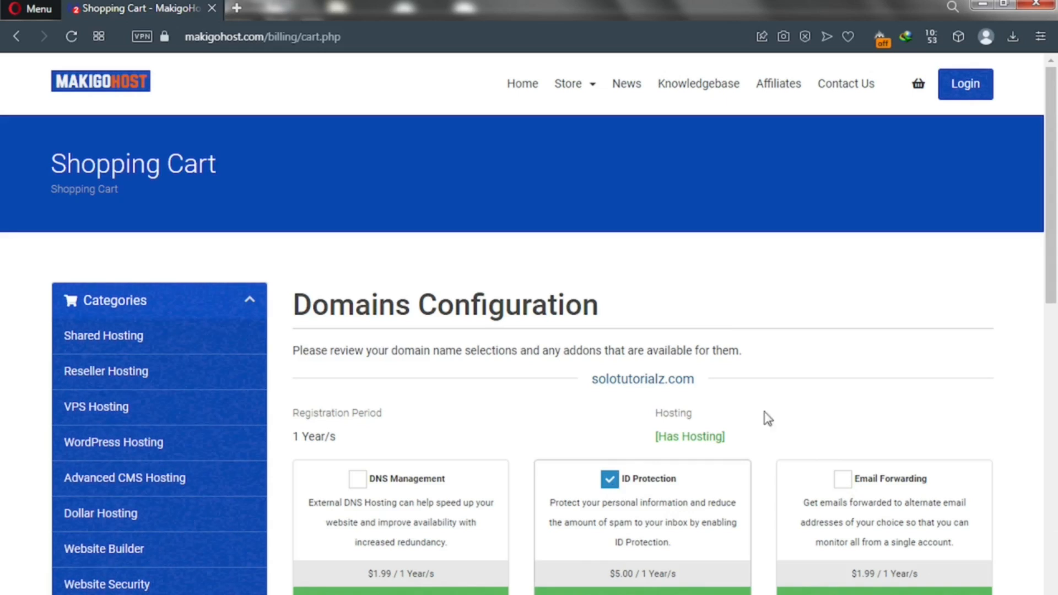
click(610, 481)
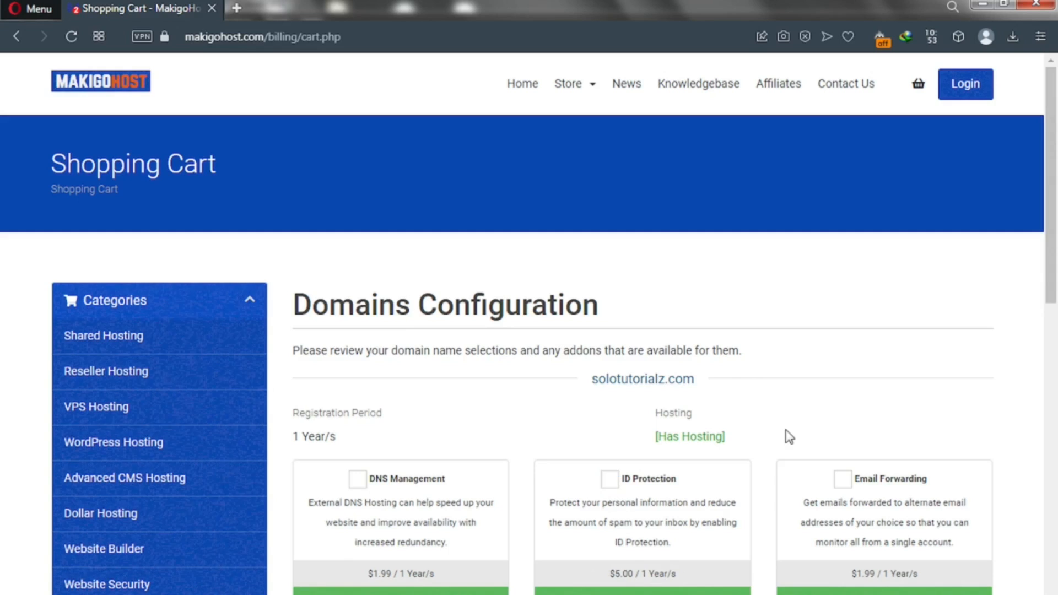
scroll(1056, 344, down, 2)
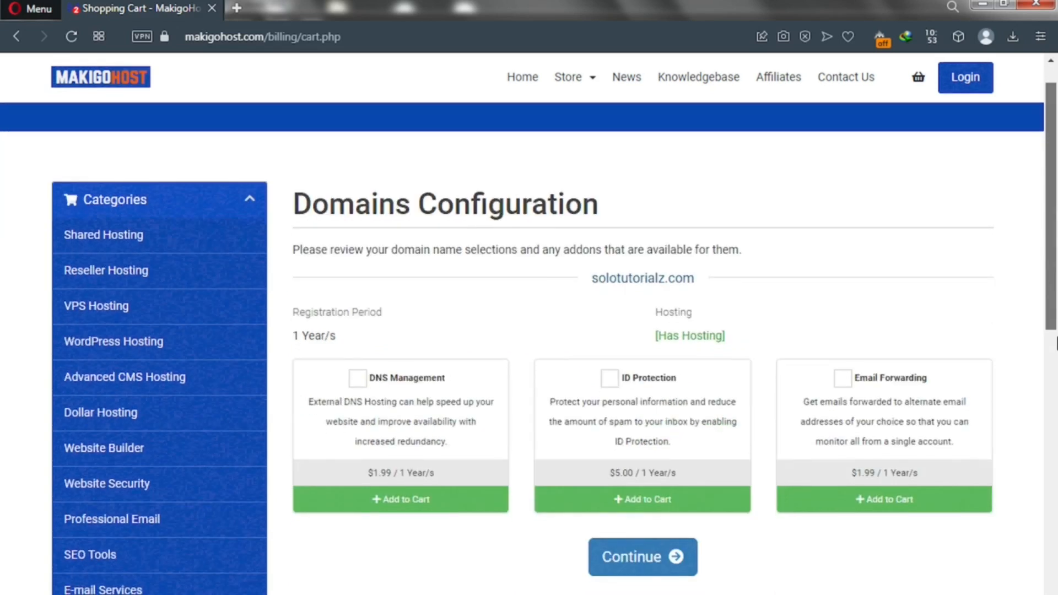
click(633, 560)
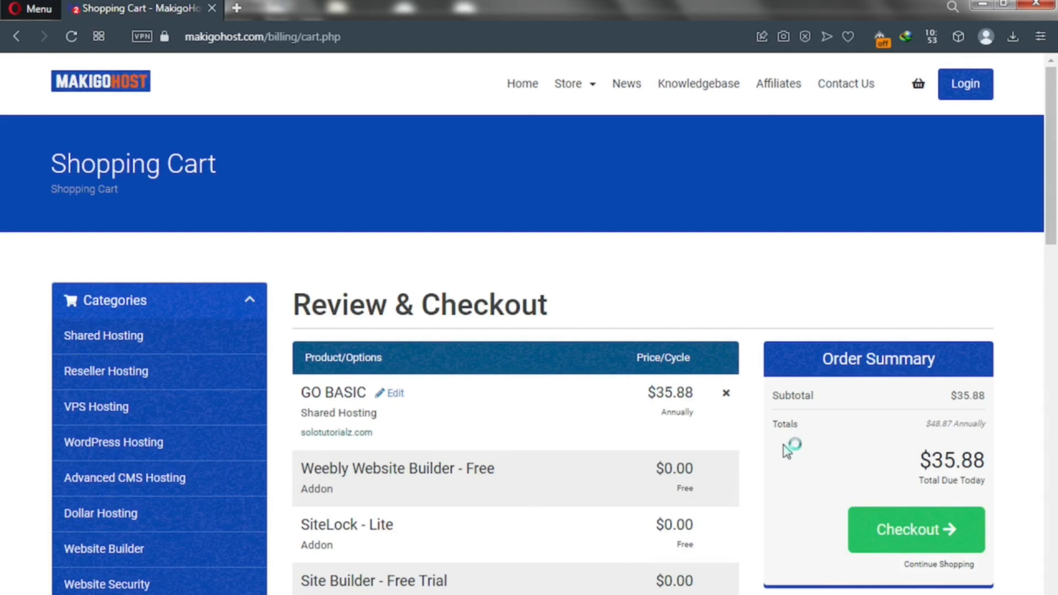
scroll(1056, 255, down, 2)
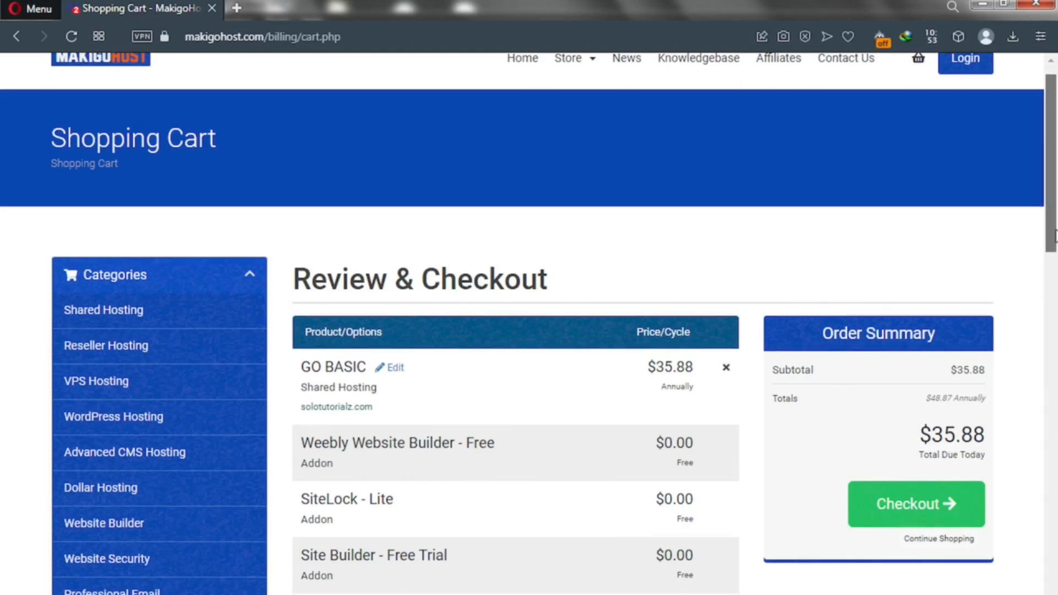
drag(1056, 249, 1056, 254)
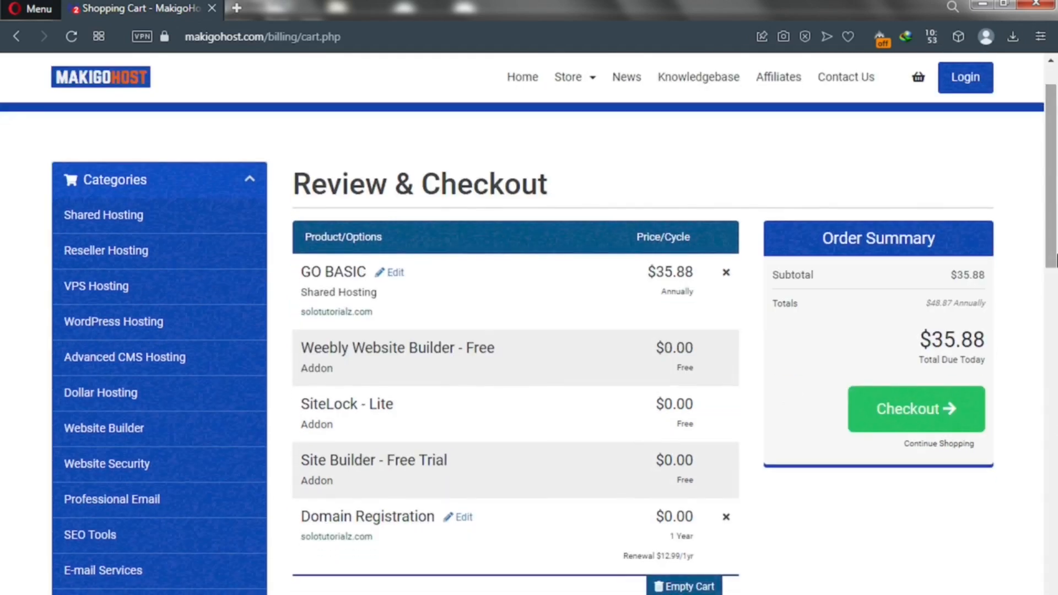
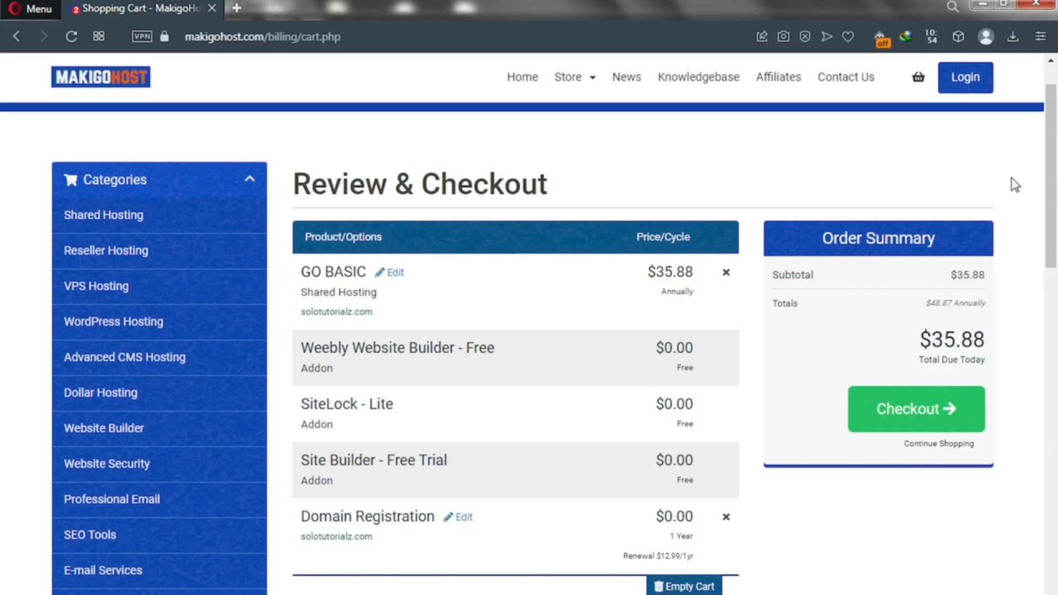
Step: Scroll the shopping cart down until the Apply Promo Code box is visible
drag(1053, 227, 1056, 457)
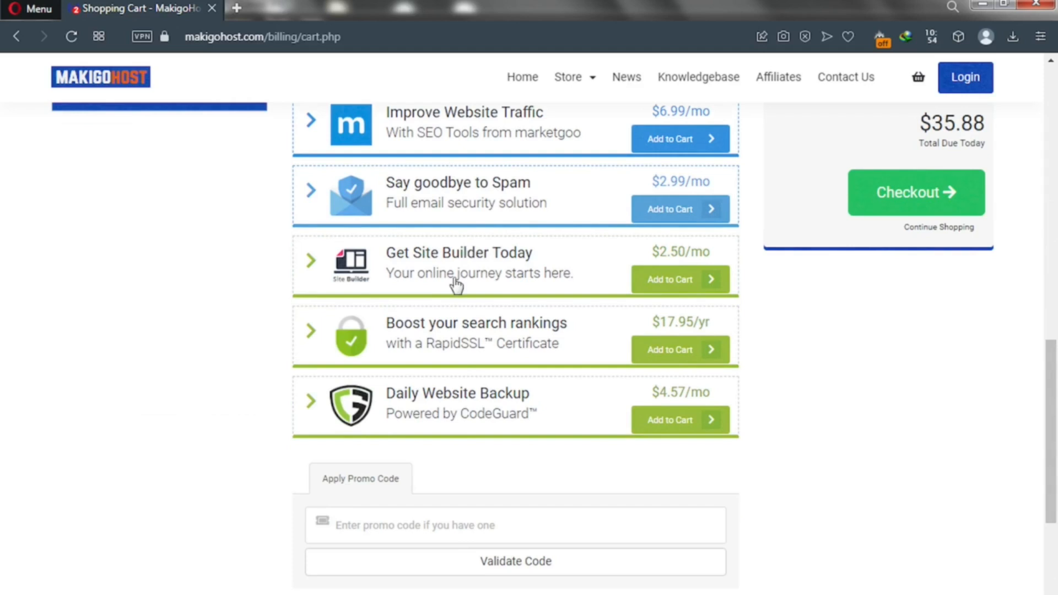
Step: Apply promo code TUBE50 for a 50% discount, bringing today's total to $17.94
click(372, 521)
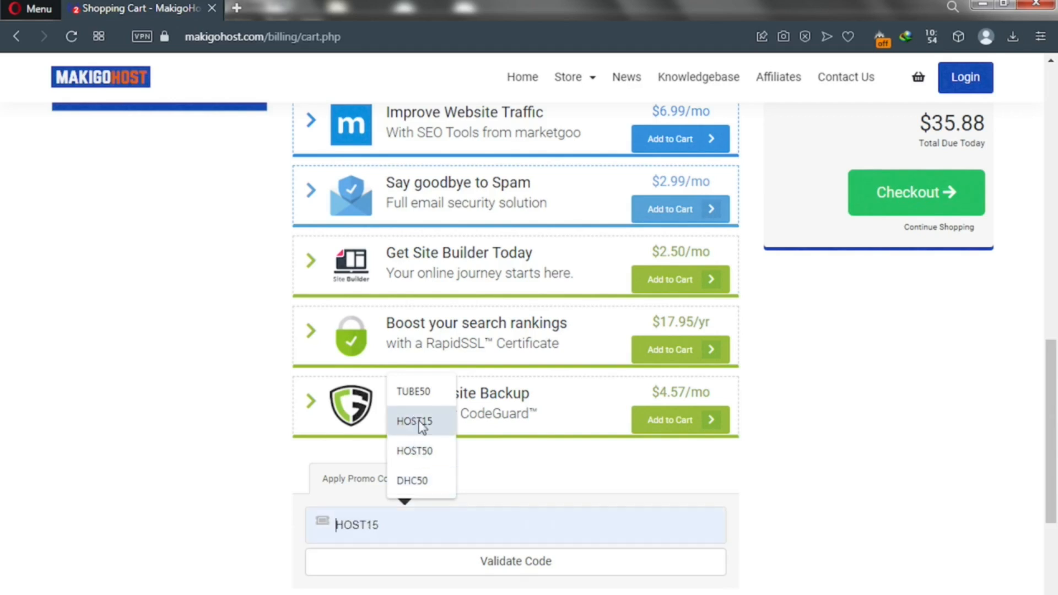
click(415, 392)
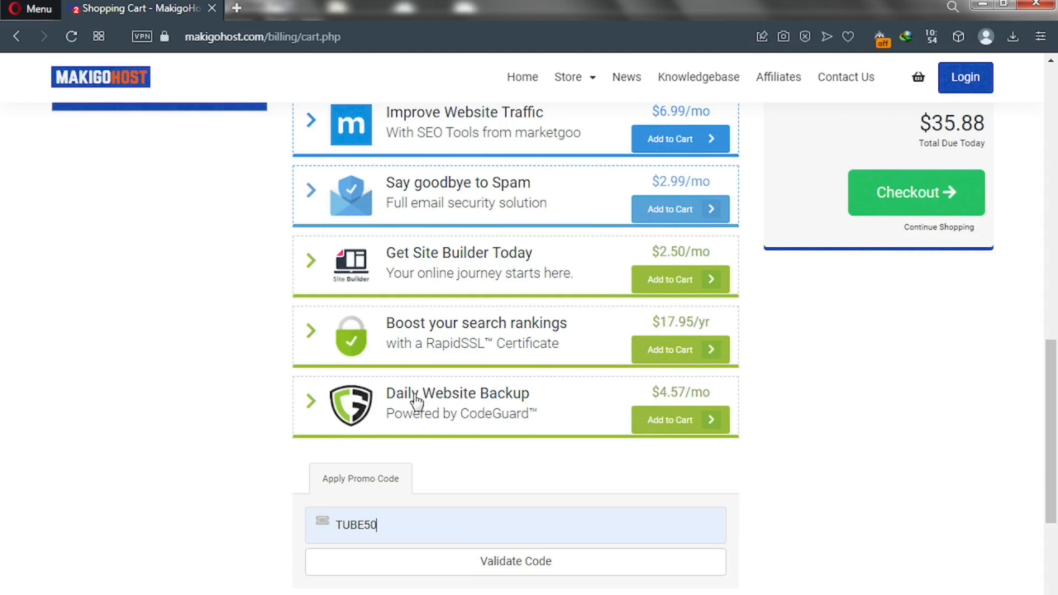
click(471, 573)
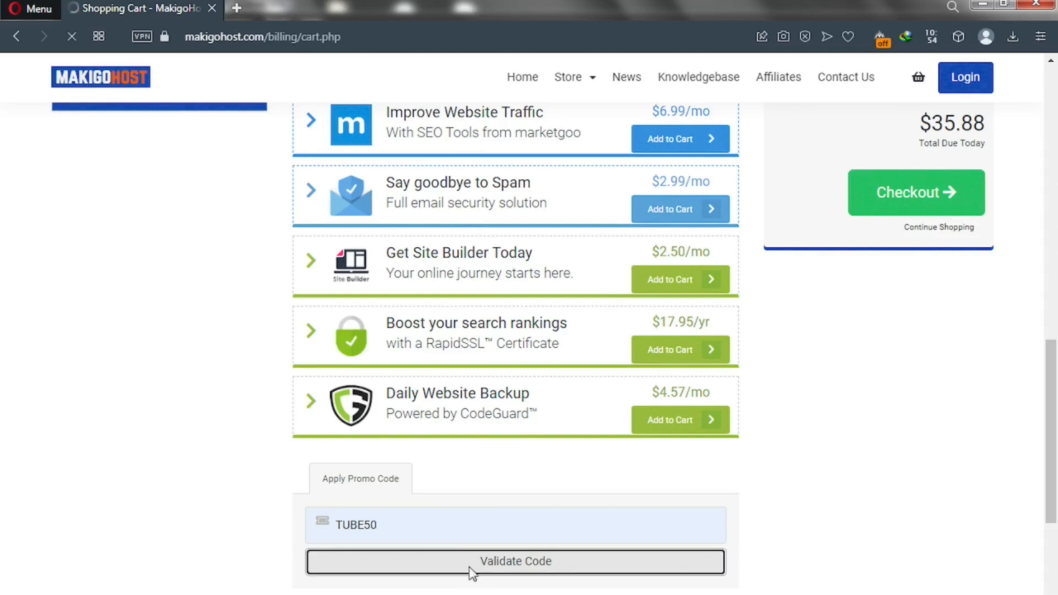
scroll(471, 570, up, 5)
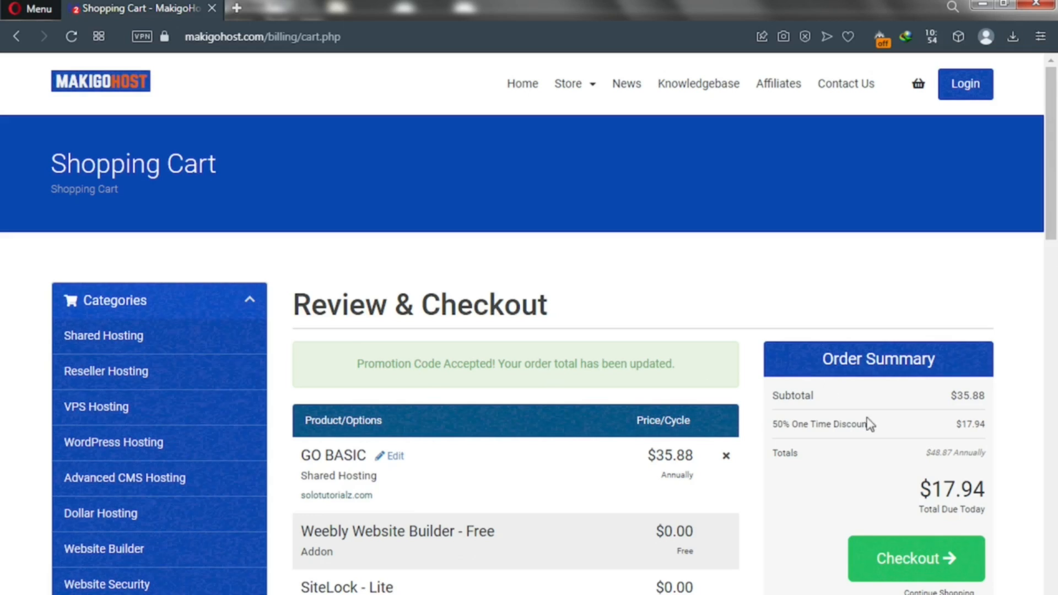
Step: Review the $17.94 due-today and $48.87 annual totals, then proceed to checkout
drag(918, 488, 1020, 497)
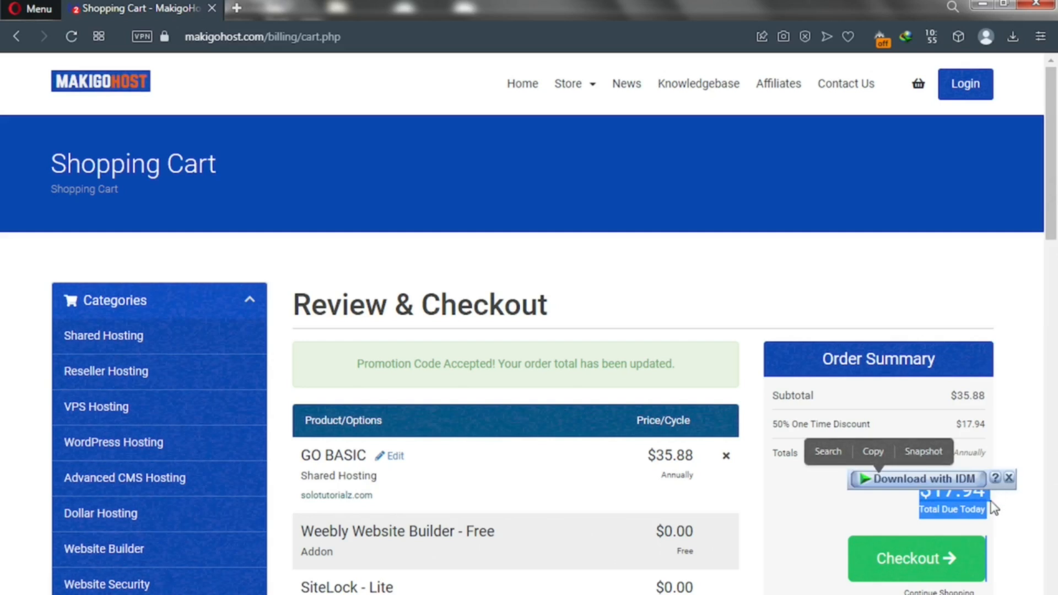
click(994, 502)
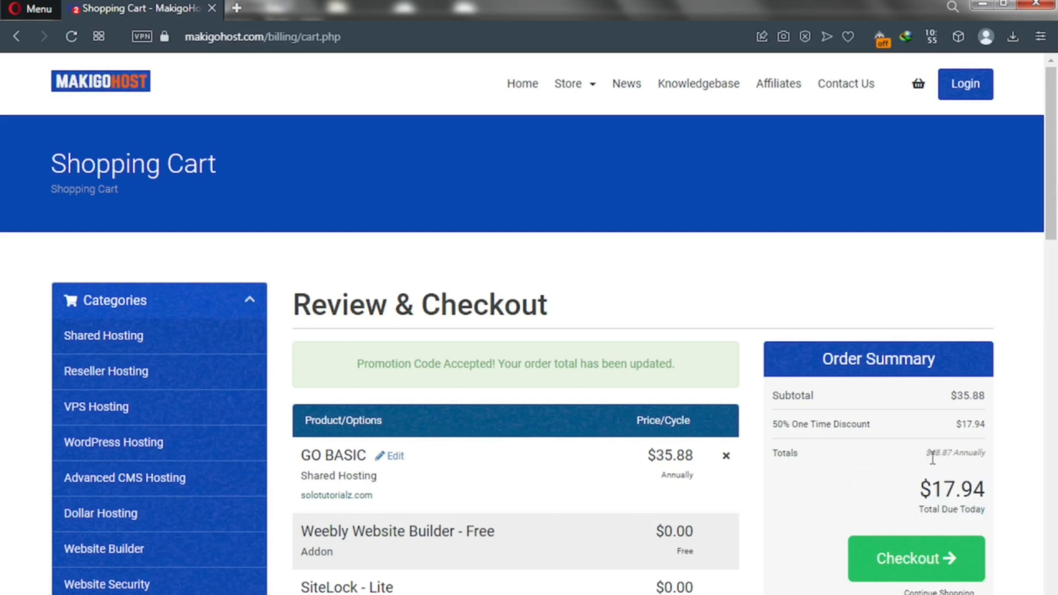
drag(927, 453, 961, 452)
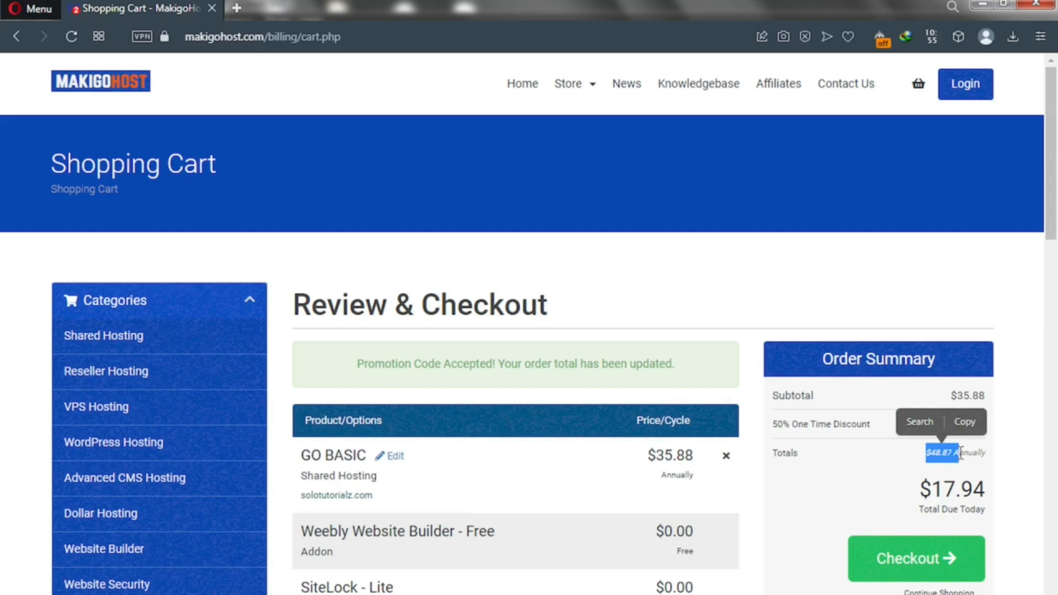
click(909, 459)
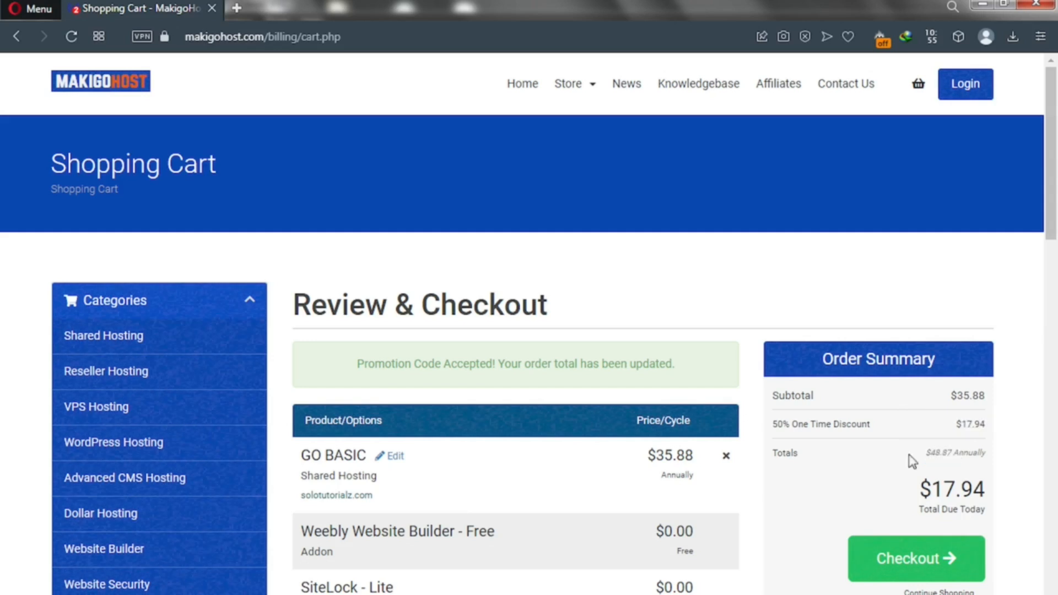
click(896, 569)
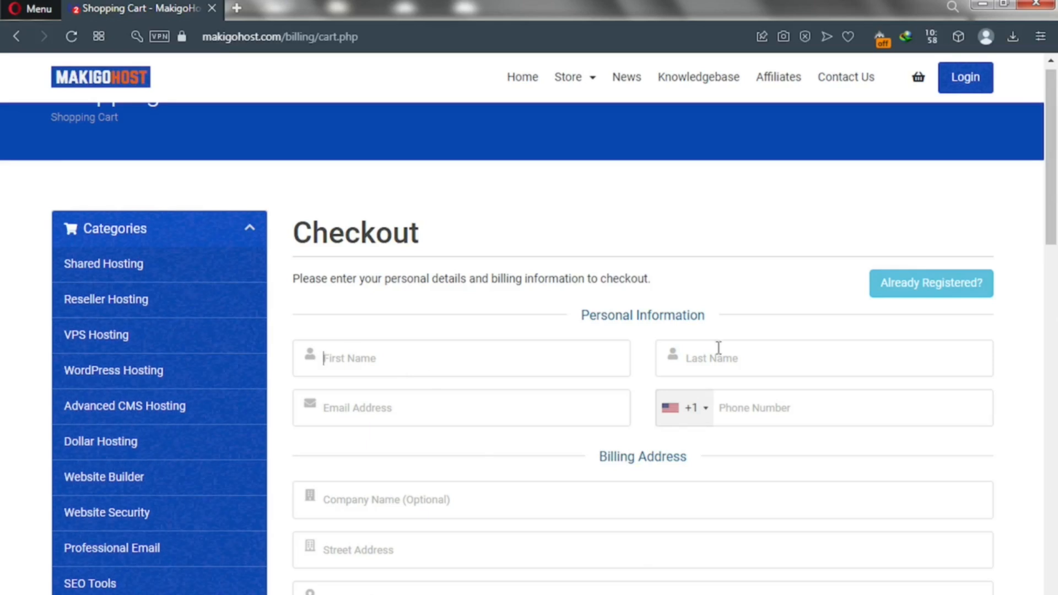
Step: Scroll to Account Security and open the Generate Password dialog
drag(1056, 236, 1056, 368)
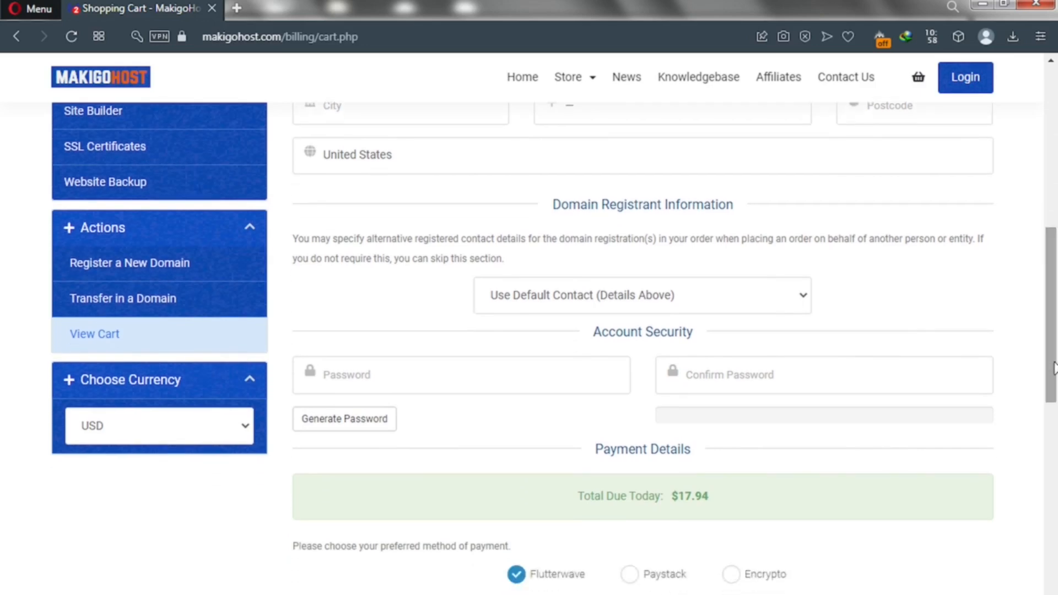
click(354, 419)
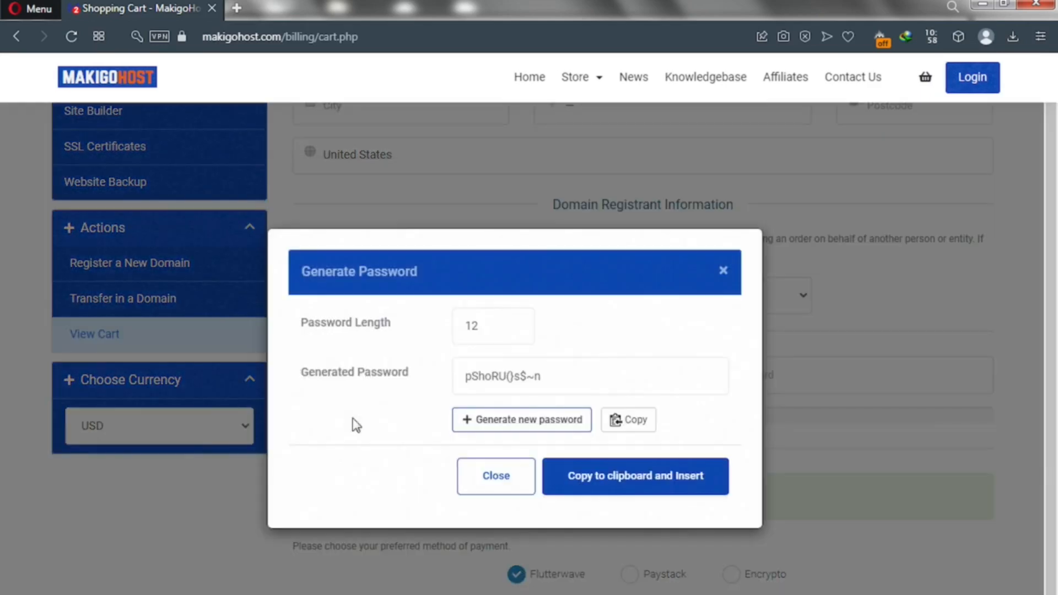
Step: Generate a new 20-character password and insert it into both account password fields
click(491, 326)
key(ctrl+a)
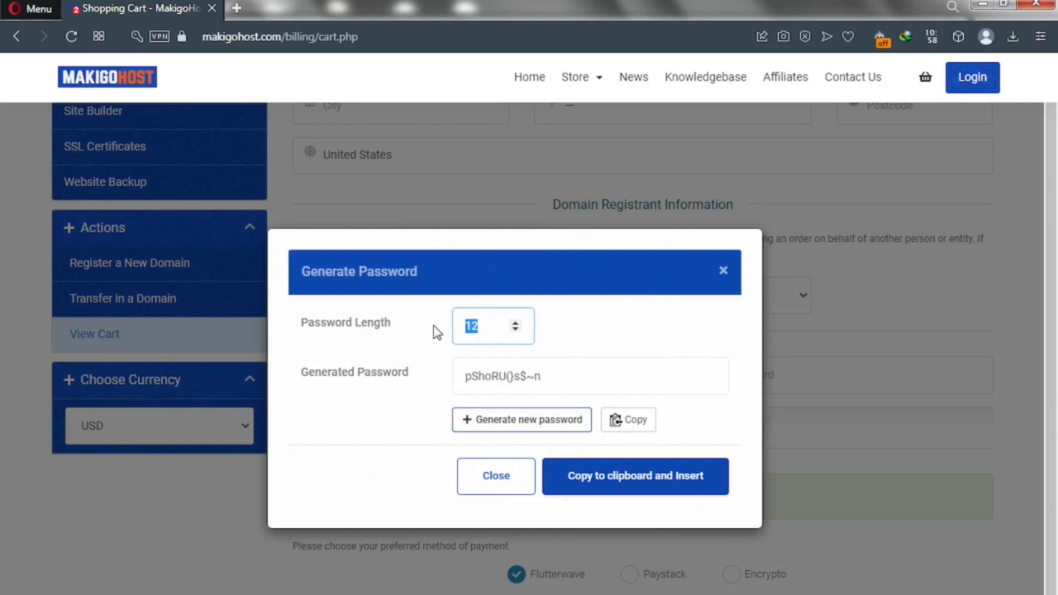
text(20)
click(535, 378)
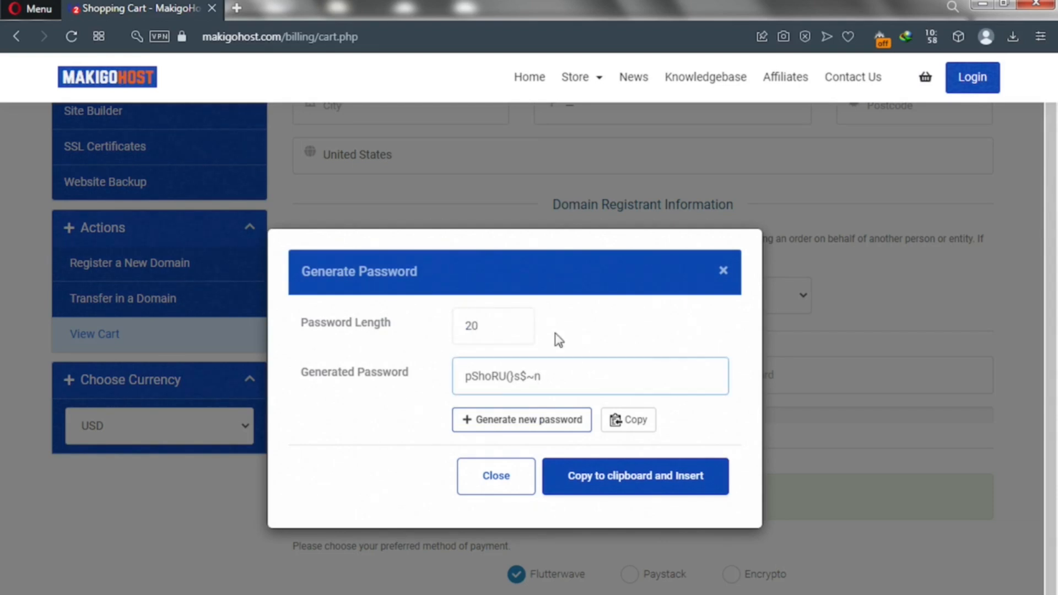
click(557, 338)
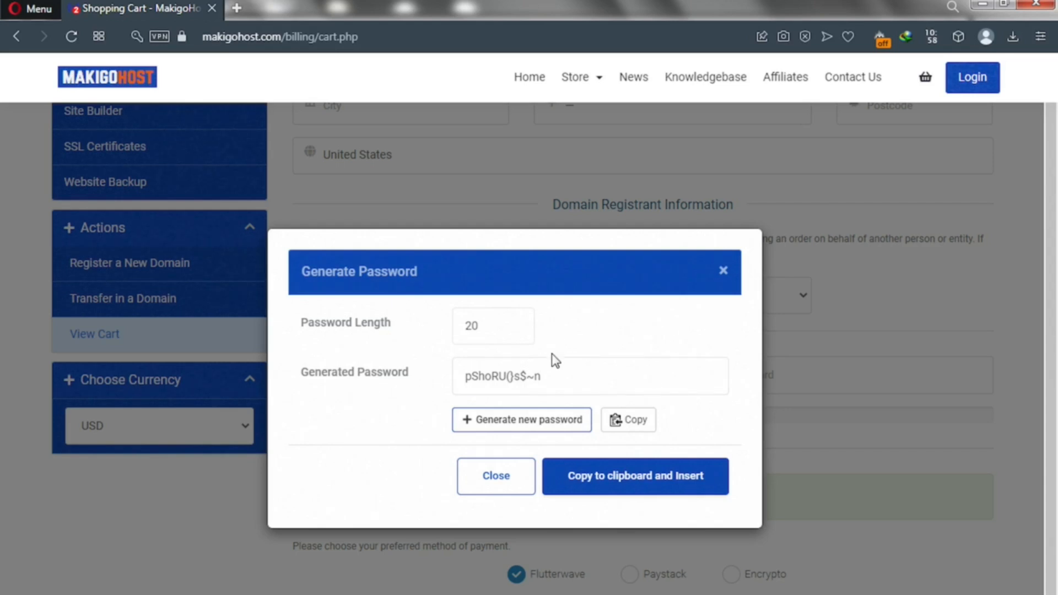
click(534, 430)
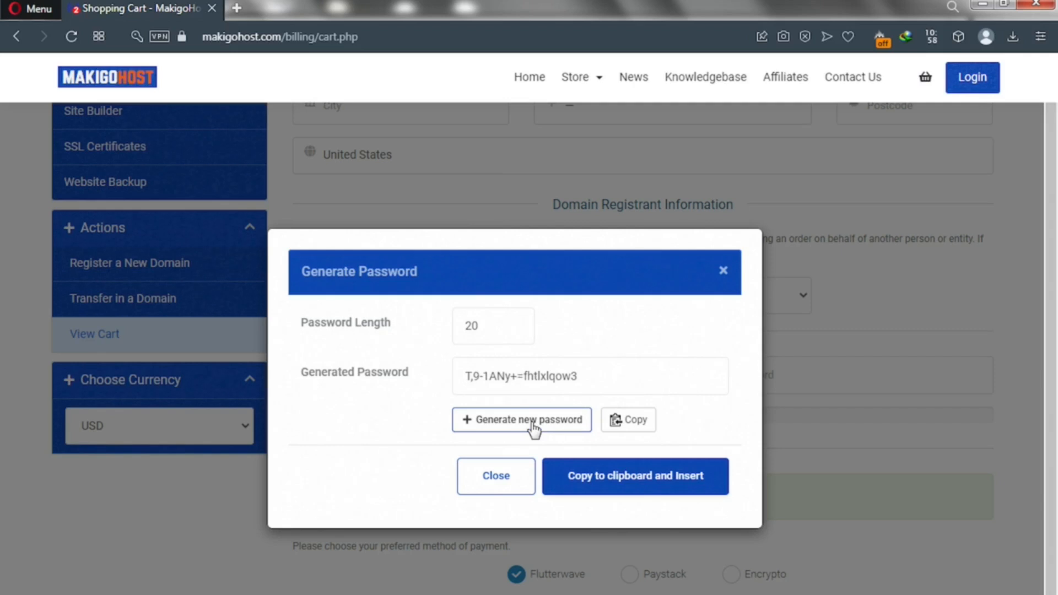
click(586, 376)
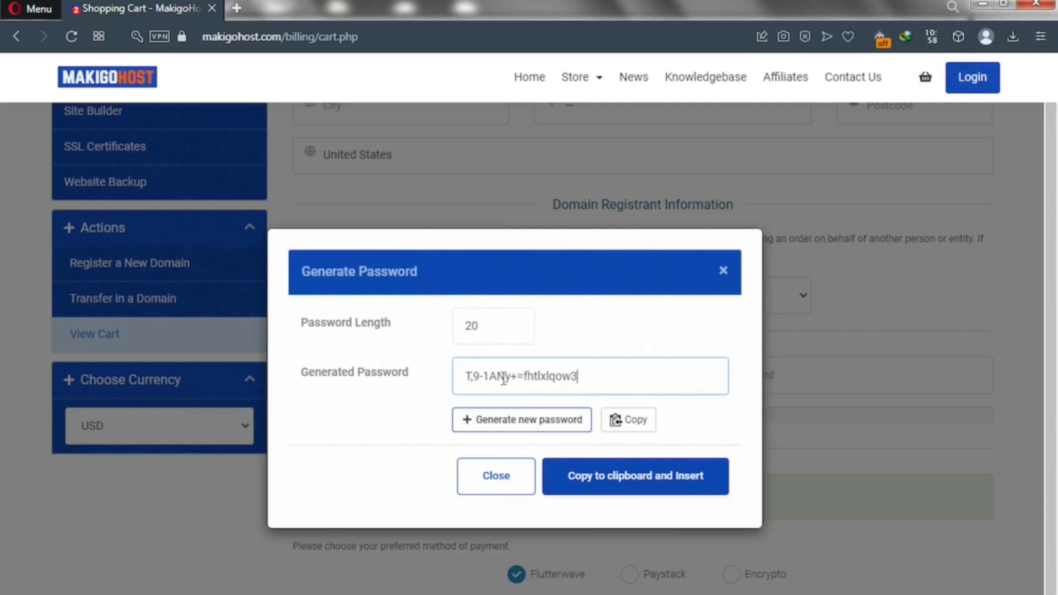
drag(573, 376, 455, 376)
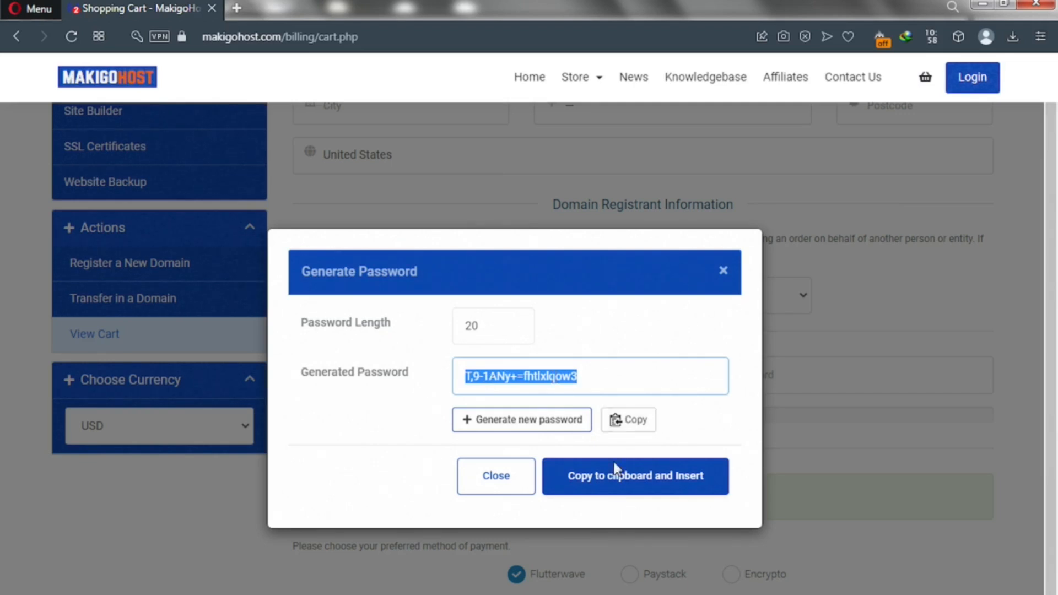
click(614, 484)
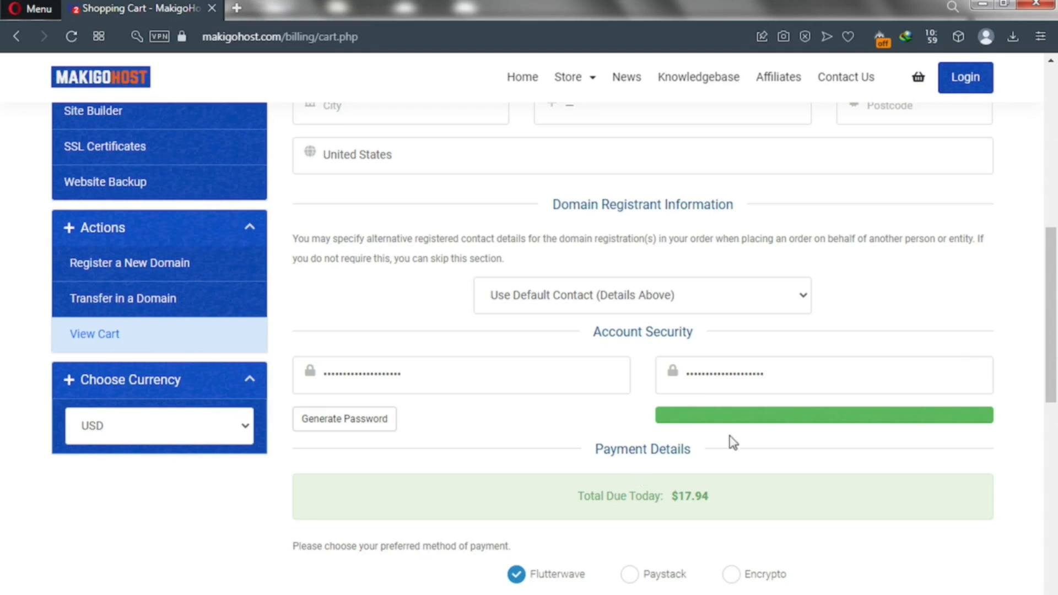
Step: Finish the checkout form and complete the order, producing unpaid Invoice #214 for $17.94
drag(1057, 331, 1054, 339)
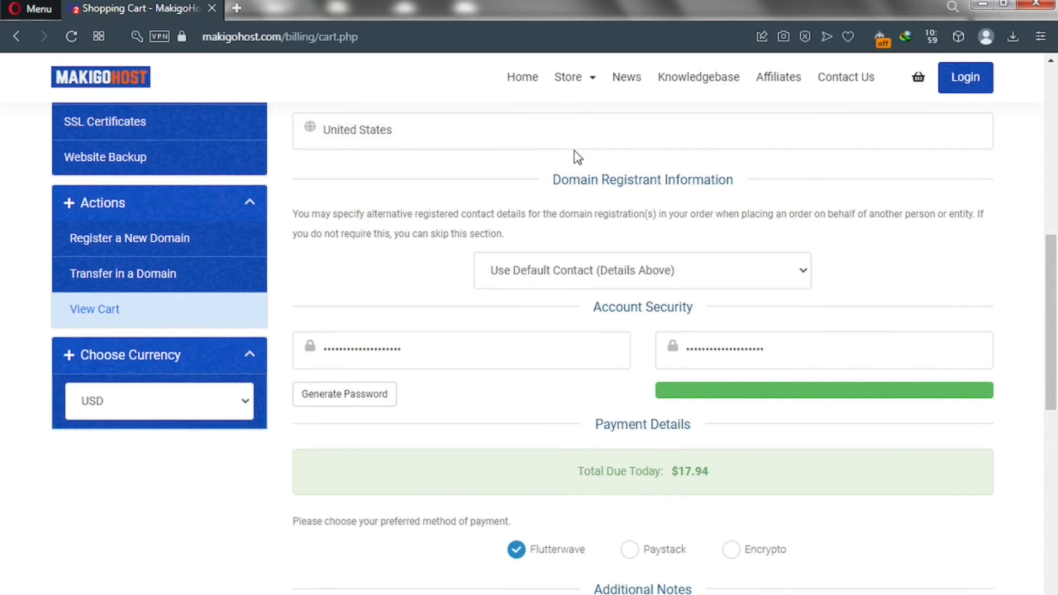
drag(1055, 353, 1056, 390)
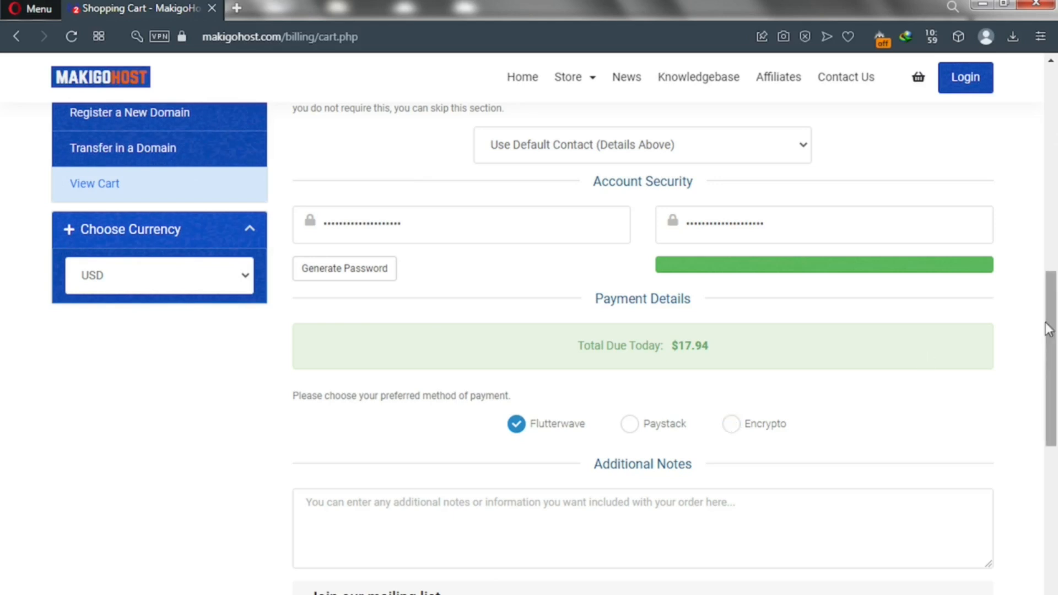
scroll(1050, 329, up, 3)
scroll(1056, 232, up, 9)
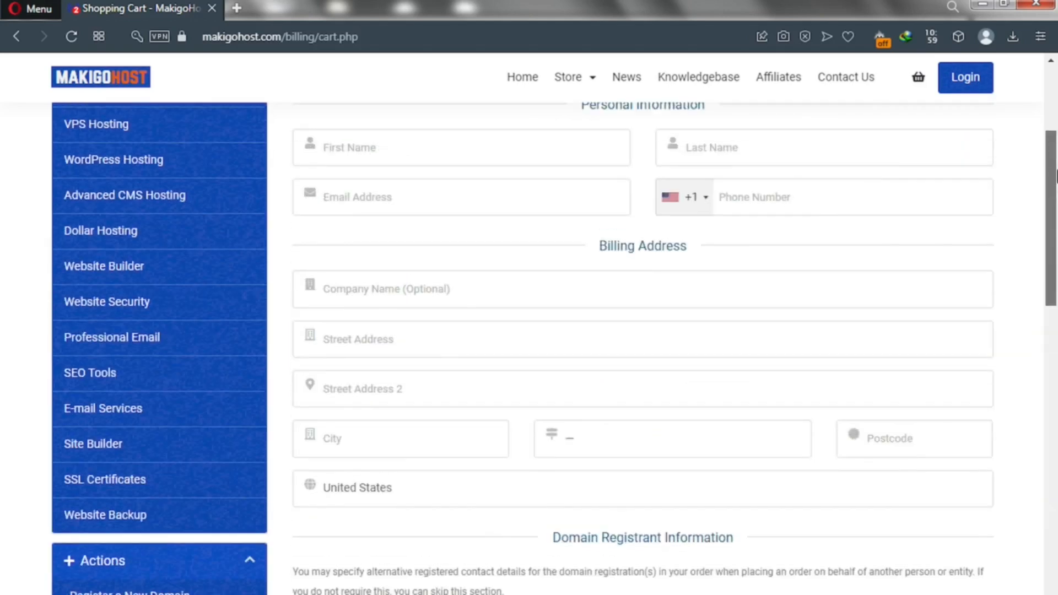
scroll(1056, 146, up, 2)
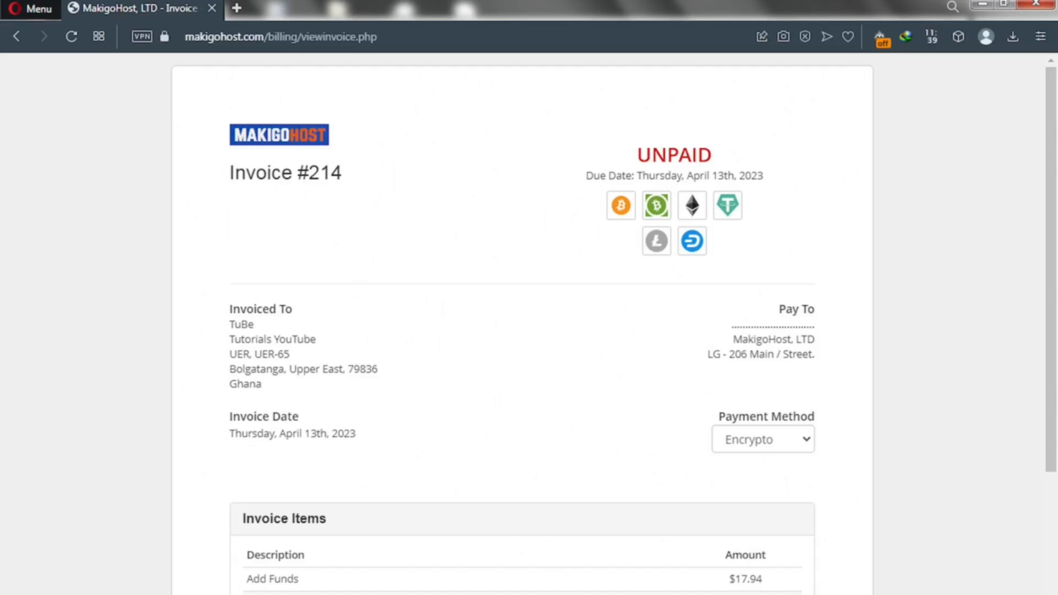
Step: Change Invoice #214's payment method from Encrypto to Flutterwave
click(766, 444)
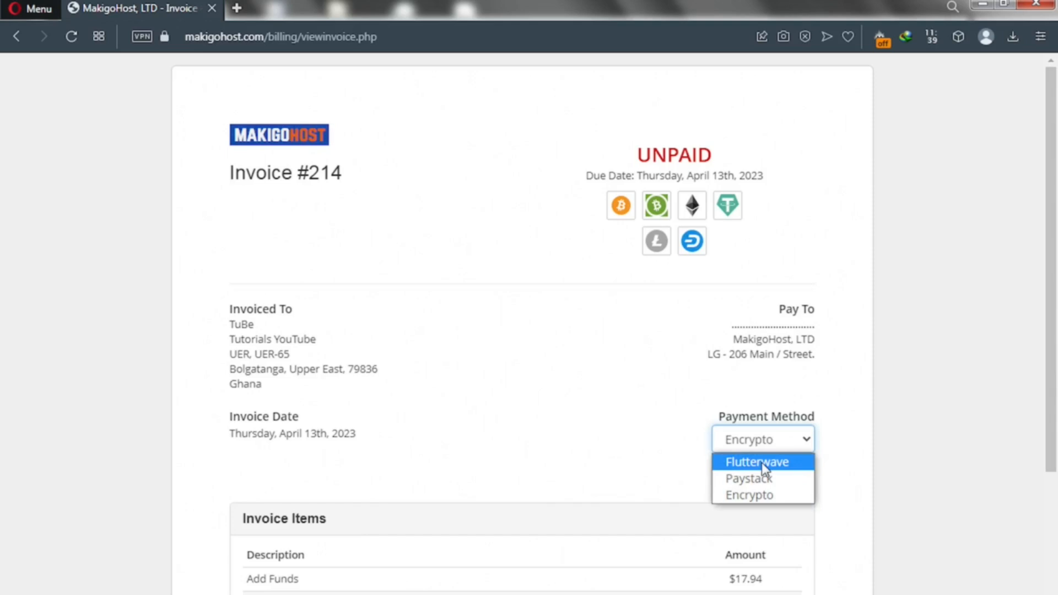
click(1054, 402)
drag(1054, 402, 1054, 477)
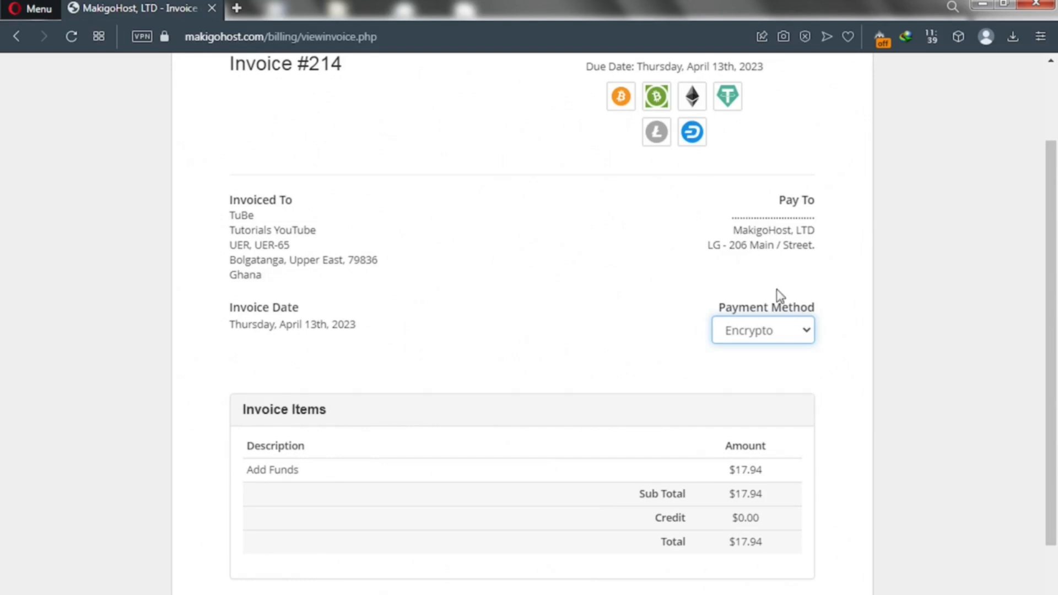
click(776, 338)
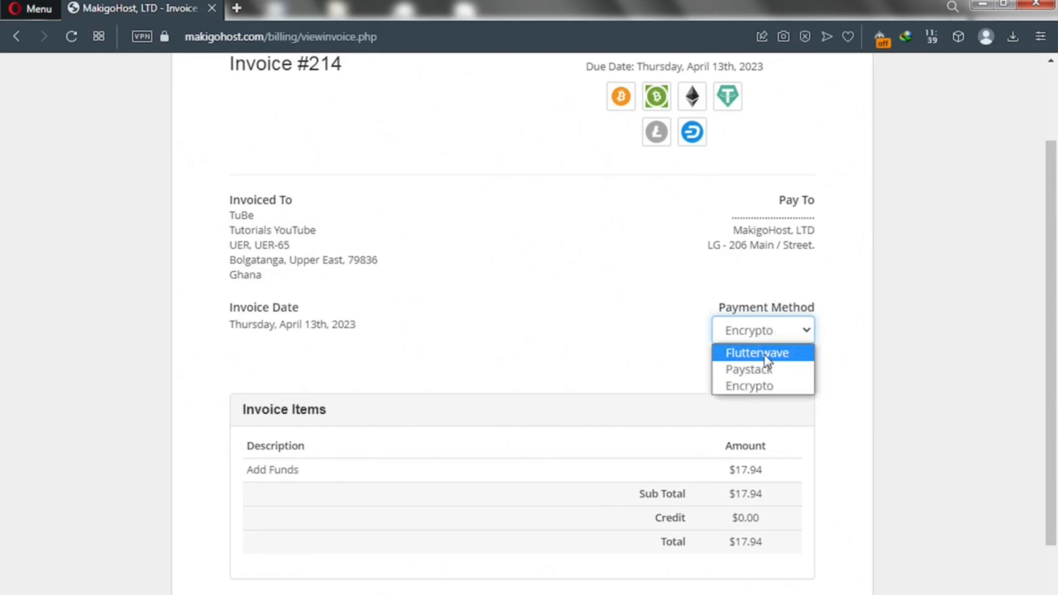
click(767, 358)
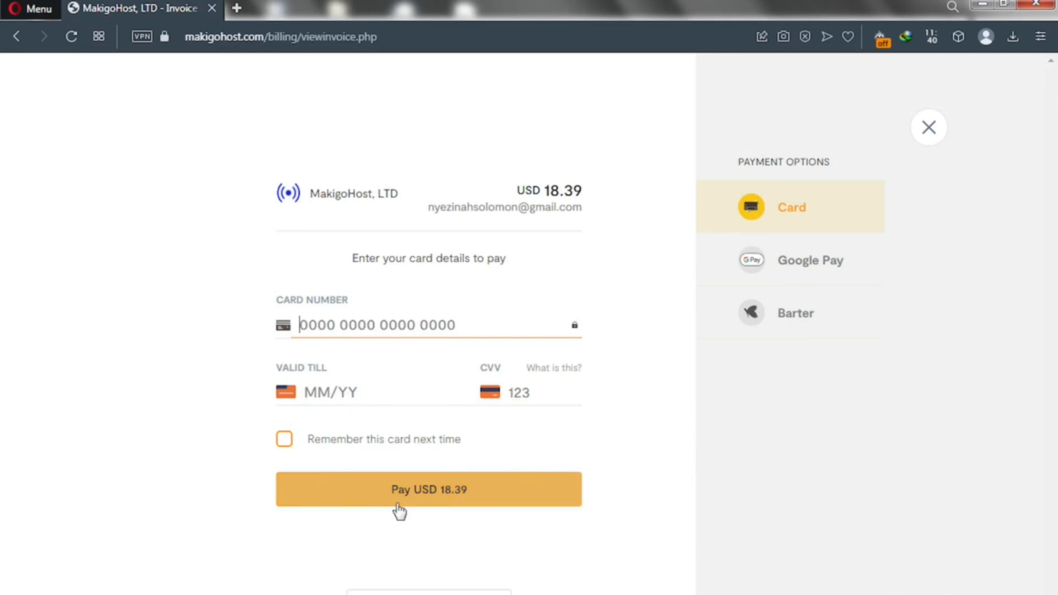
Step: Choose Google Pay in the Flutterwave form and pay the $17.94 invoice
click(793, 264)
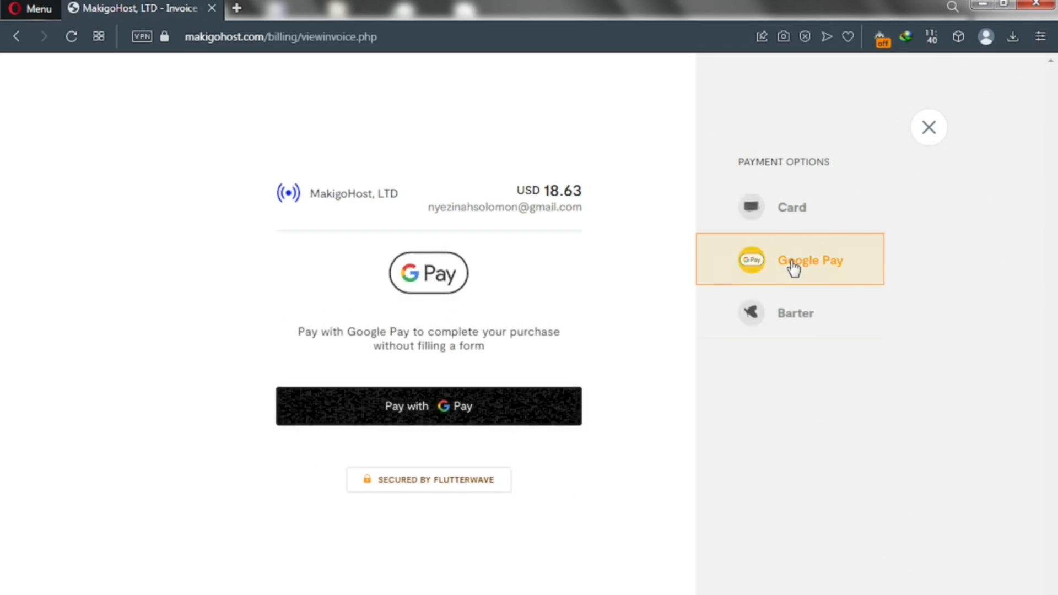
click(427, 408)
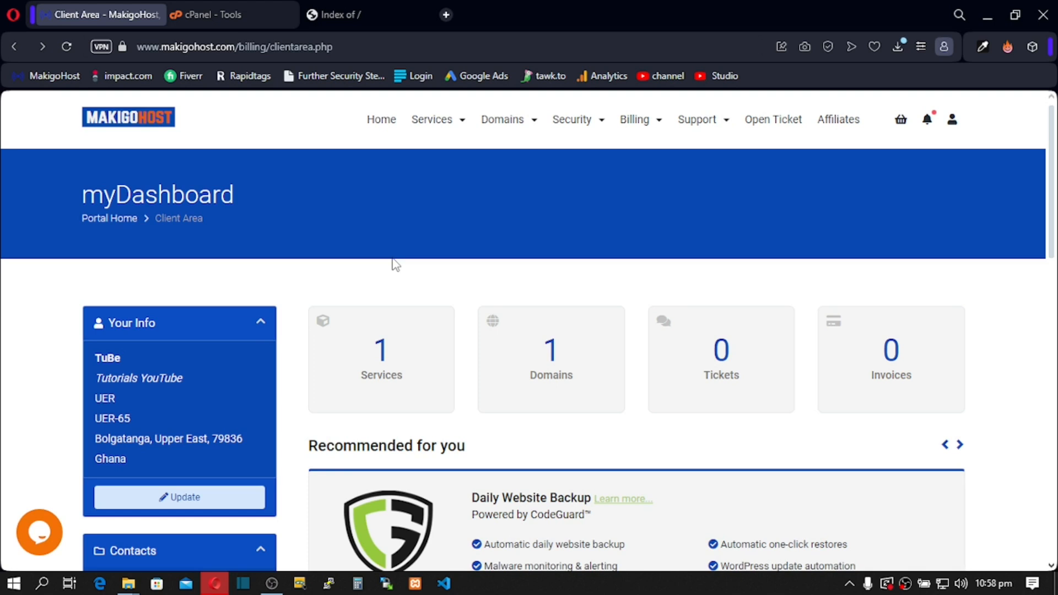
Step: Check the tutorialz.xyz site, which shows only an empty Index of / listing
click(362, 6)
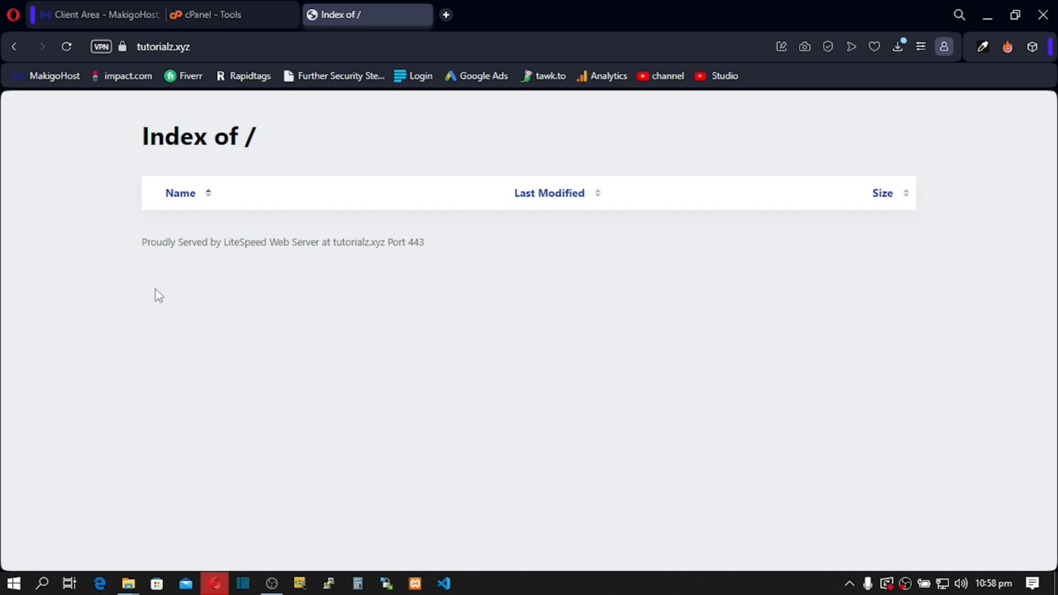
drag(203, 45, 133, 55)
click(220, 214)
Step: Search cPanel tools for 'file' and launch File Manager
click(209, 14)
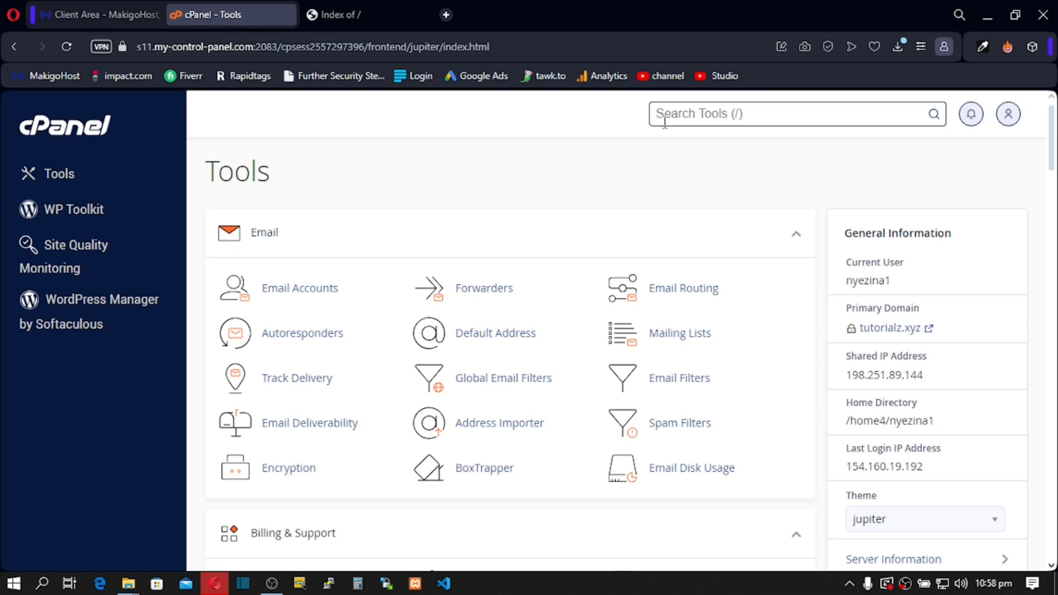
text(file)
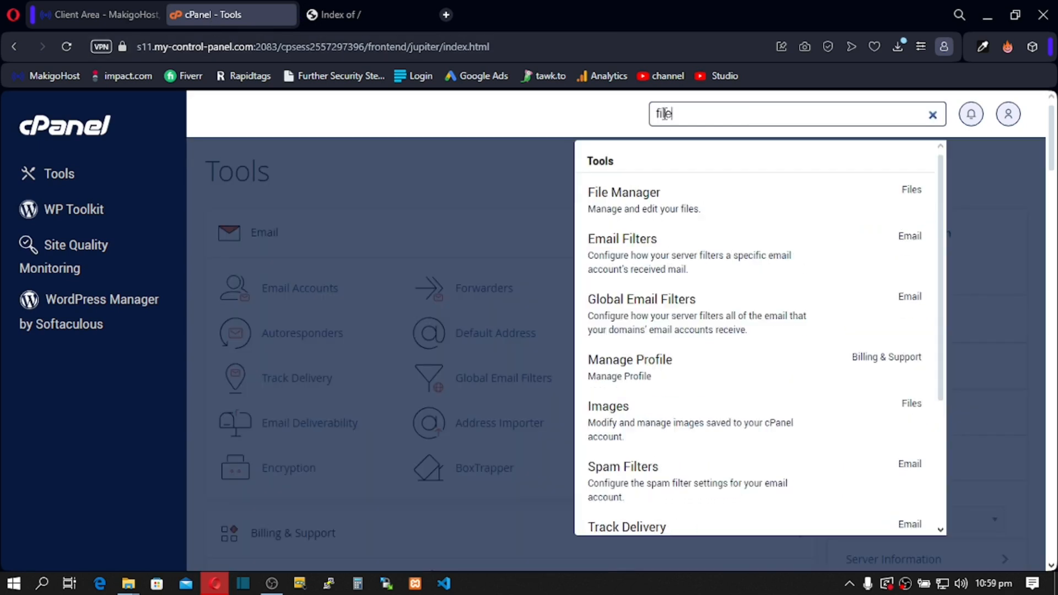
click(639, 195)
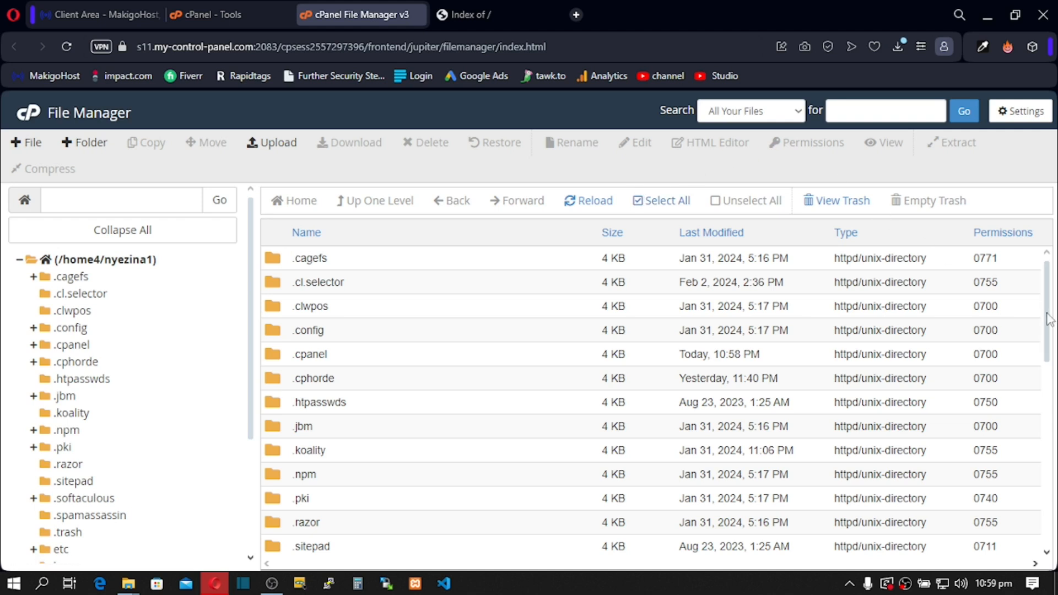
Step: Scroll the home directory list and open public_html, which turns out to be empty
drag(1050, 319, 1050, 499)
scroll(366, 267, up, 1)
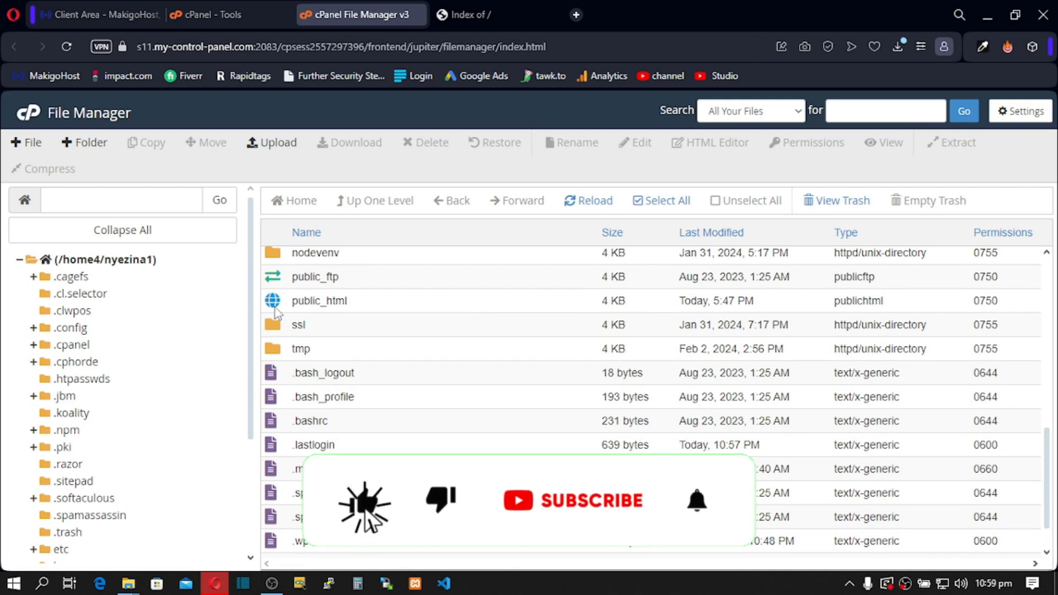
double_click(275, 309)
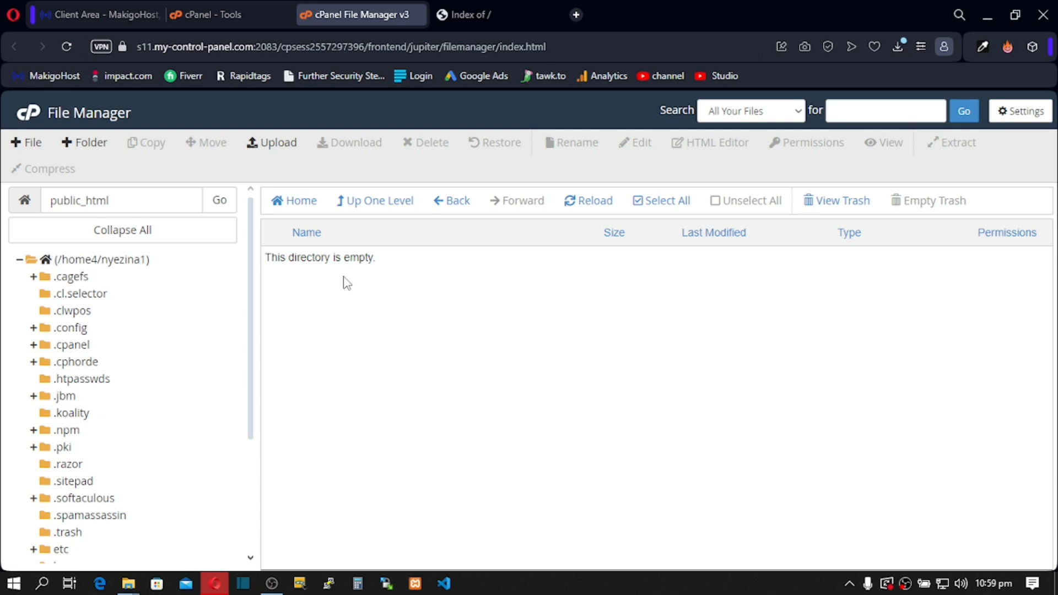
Step: Create a new empty file named test.txt in public_html and open it for editing
click(27, 145)
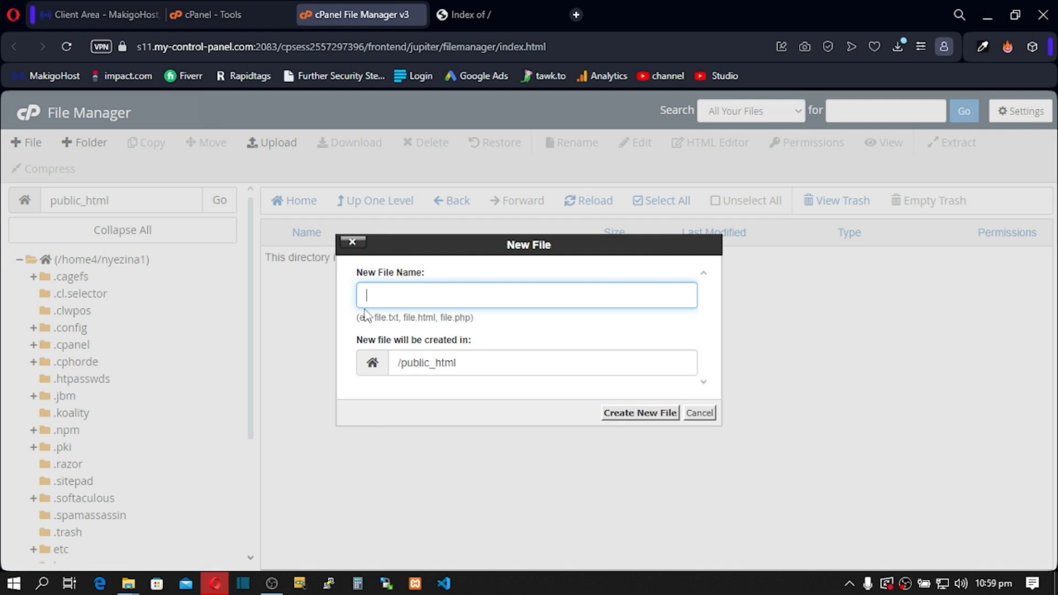
text(test.txt)
click(639, 414)
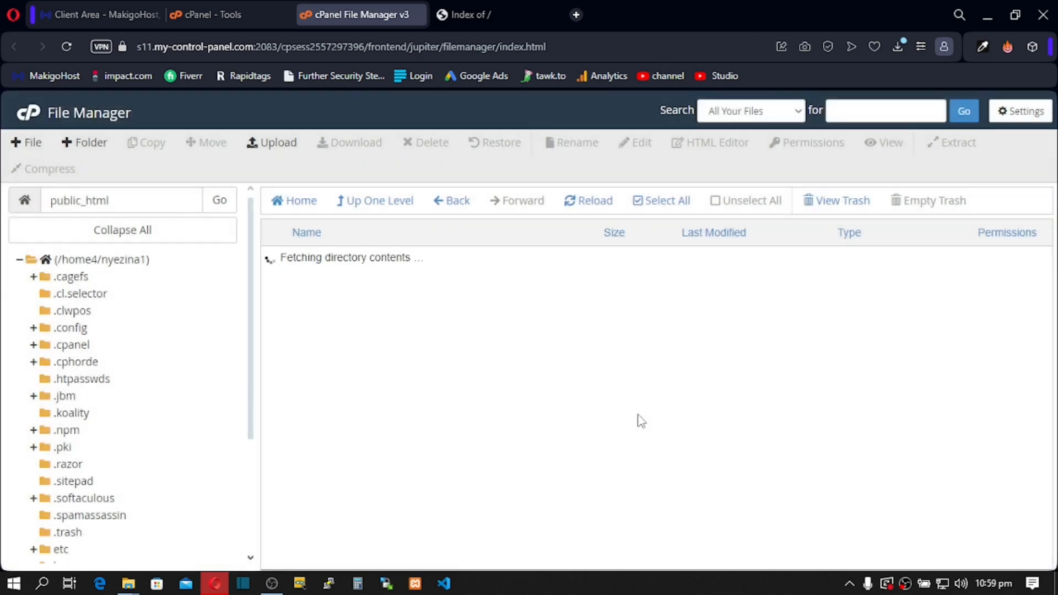
click(309, 259)
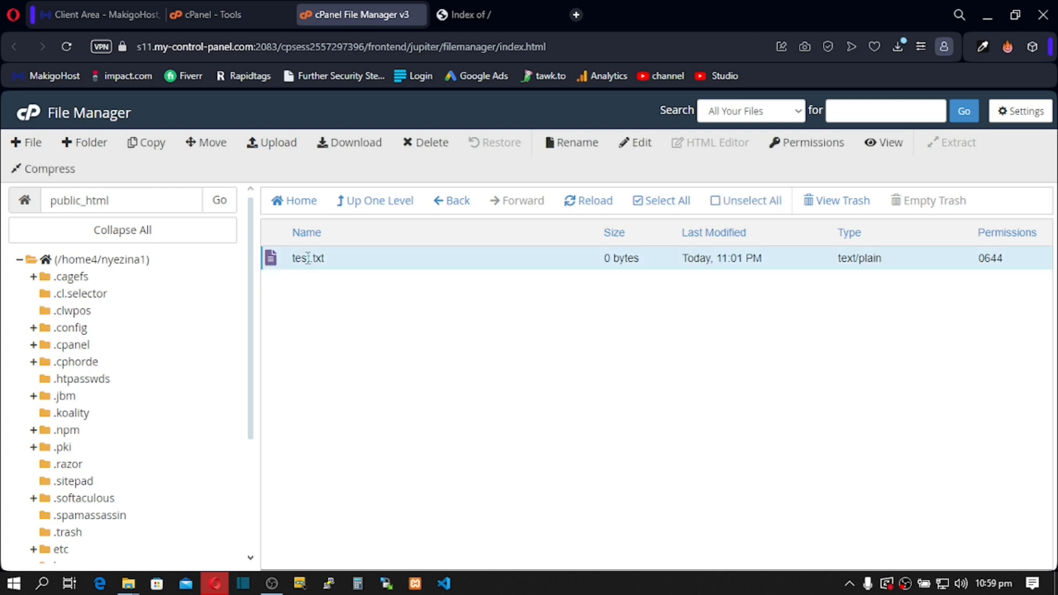
click(642, 146)
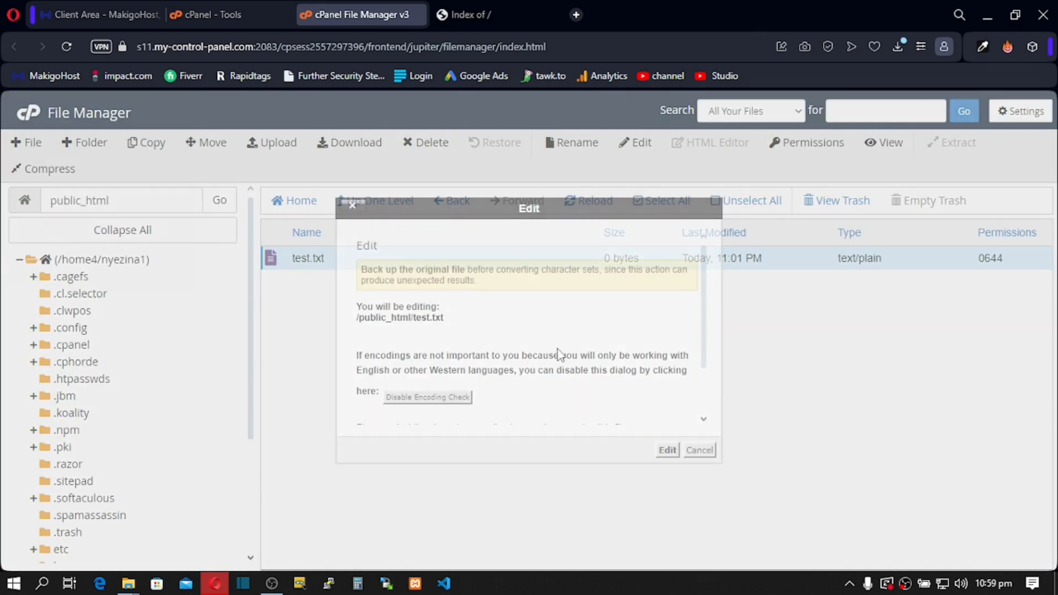
Step: Write and save 'Welcome to my new site' in test.txt, then switch to the site's Index of / tab
click(667, 450)
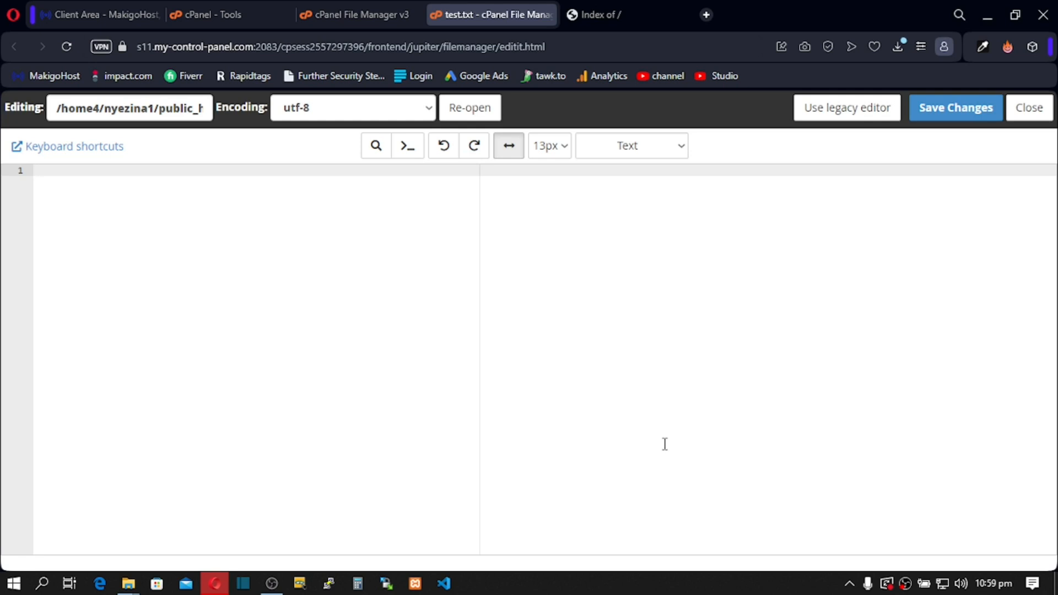
text(Welcome to )
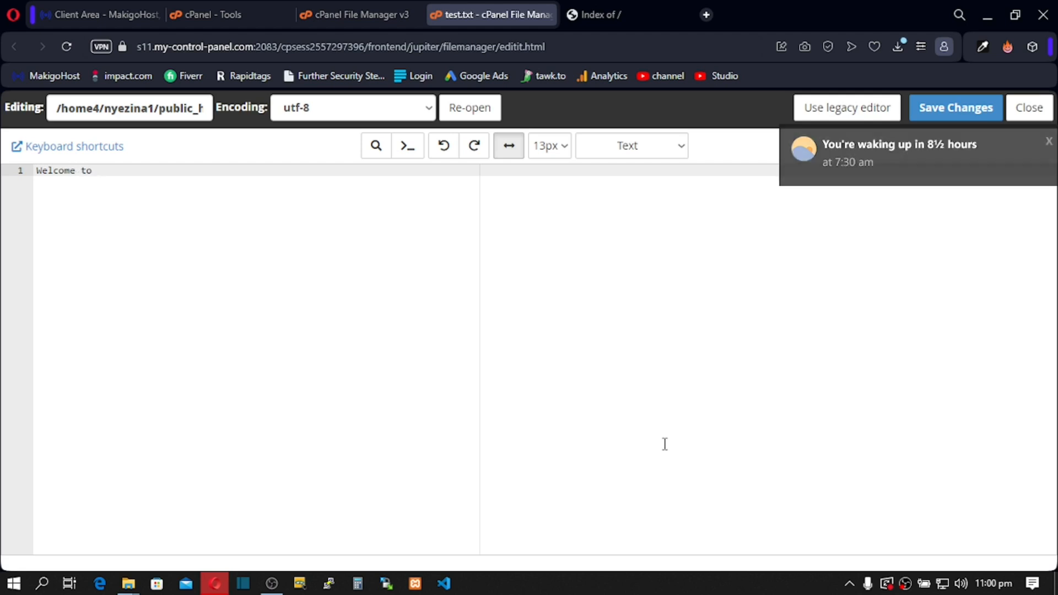
text(my new site)
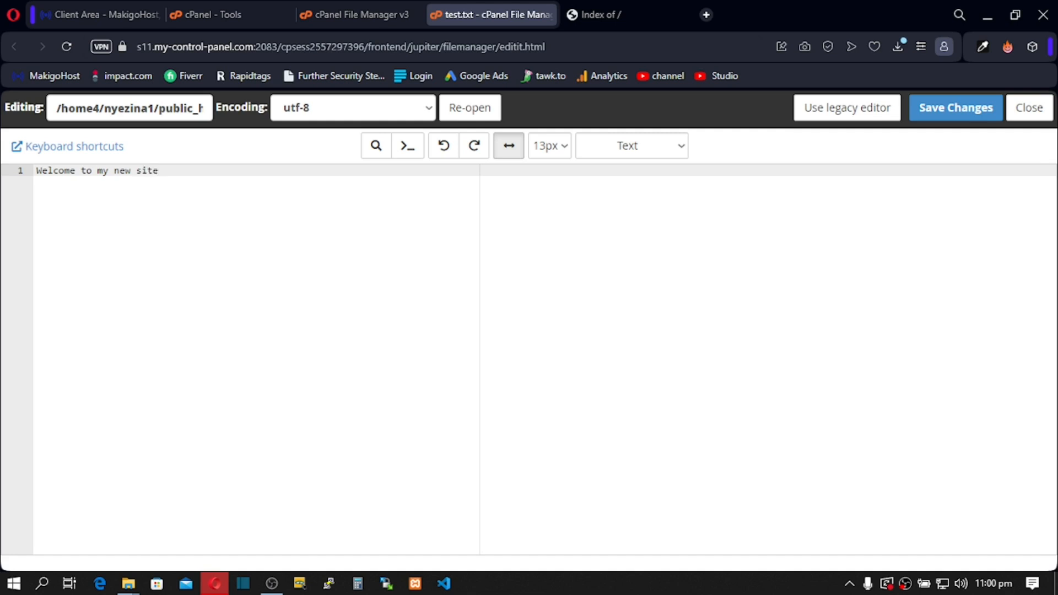
click(932, 111)
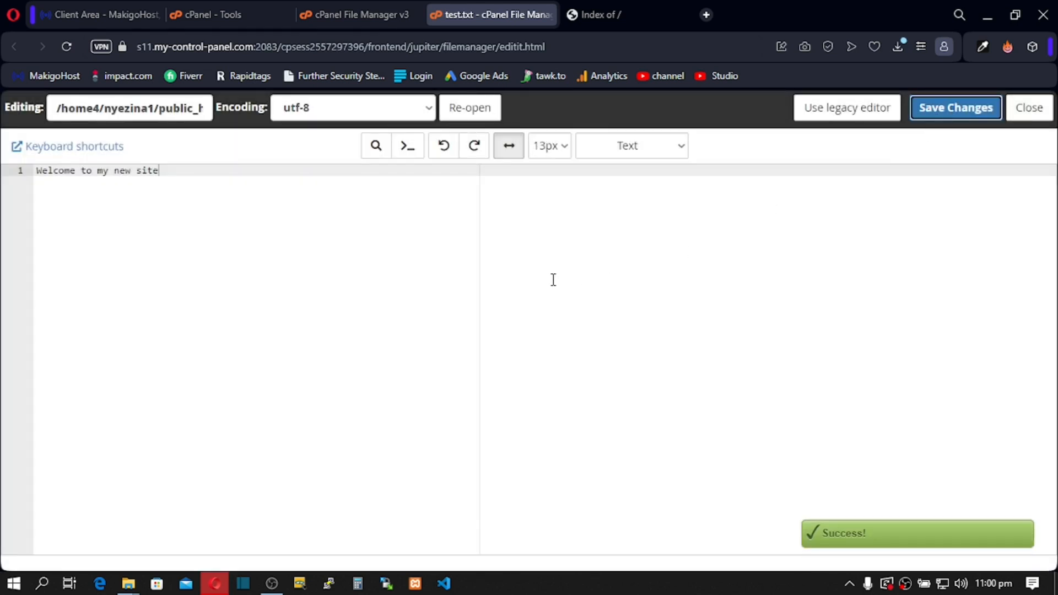
click(612, 14)
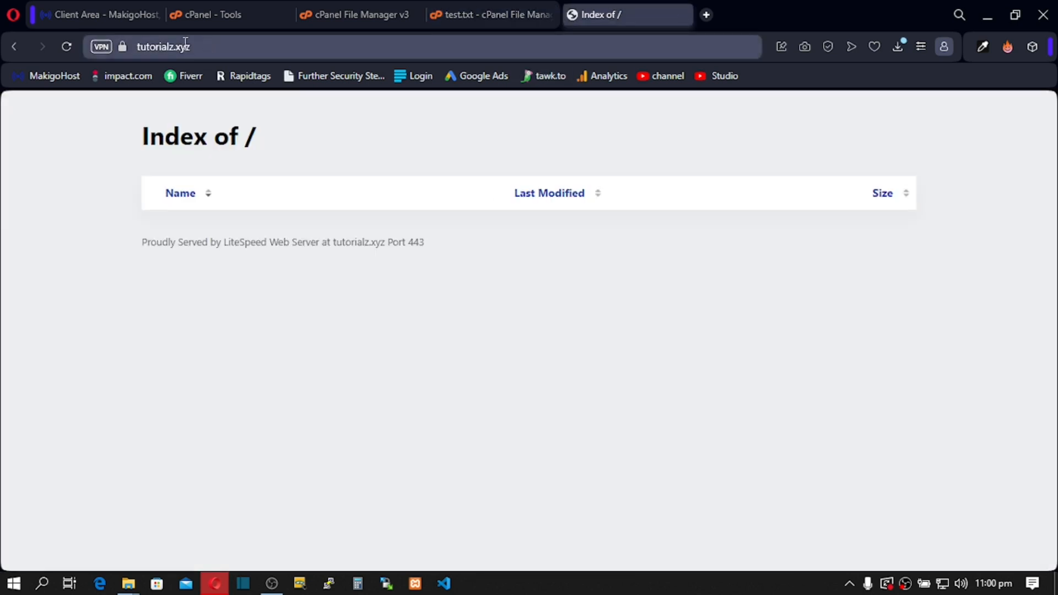
Step: Reload the tutorialz.xyz listing and confirm test.txt shows 'Welcome to my new site' live
click(65, 48)
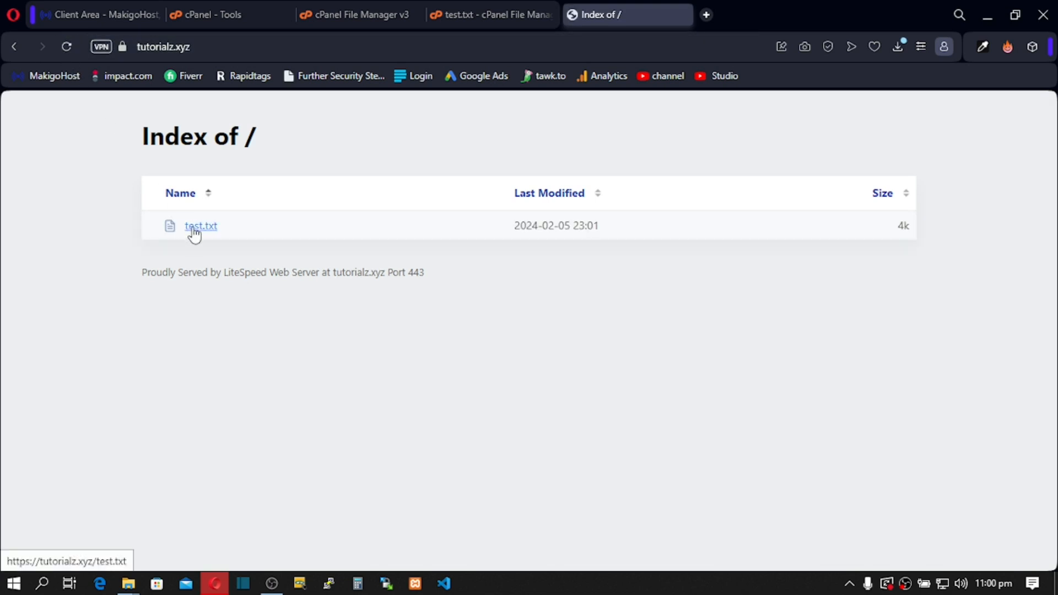
click(216, 235)
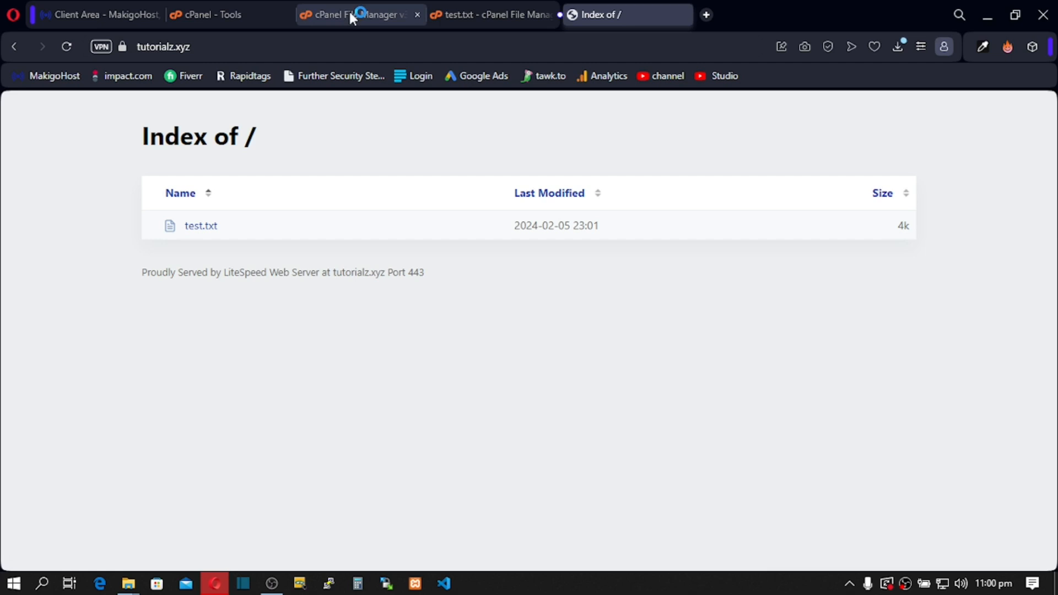
click(200, 225)
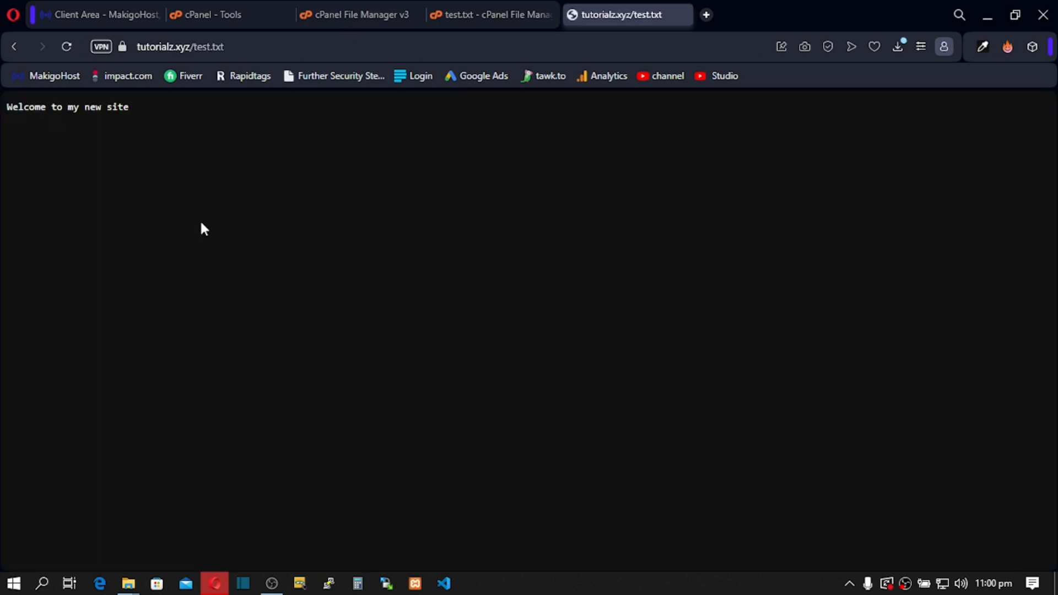
drag(143, 105, 1, 130)
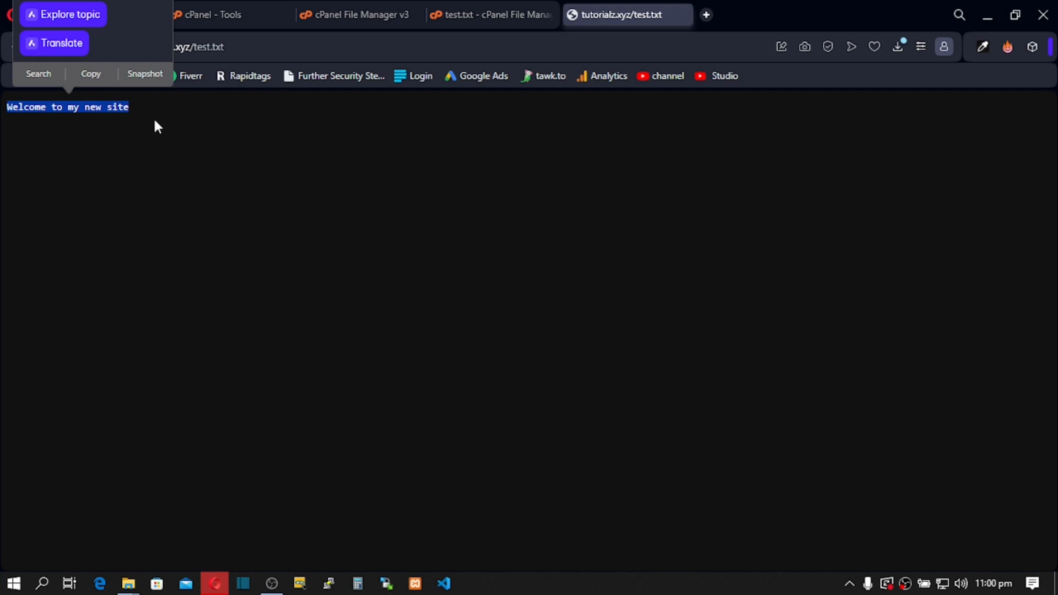
click(343, 18)
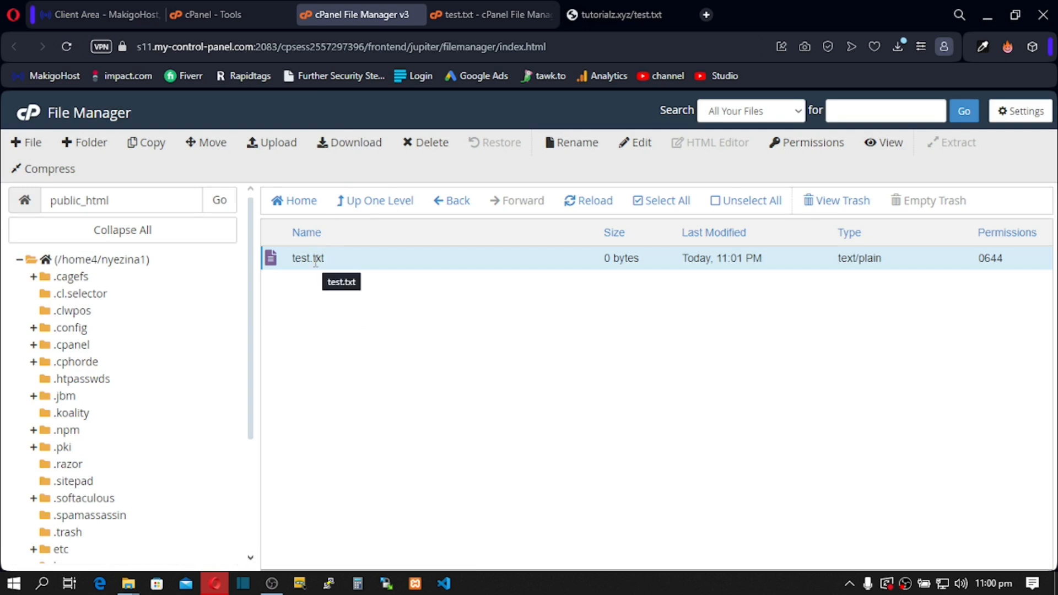
Step: Permanently delete test.txt from public_html, skipping the trash, and open a new browser tab
click(439, 153)
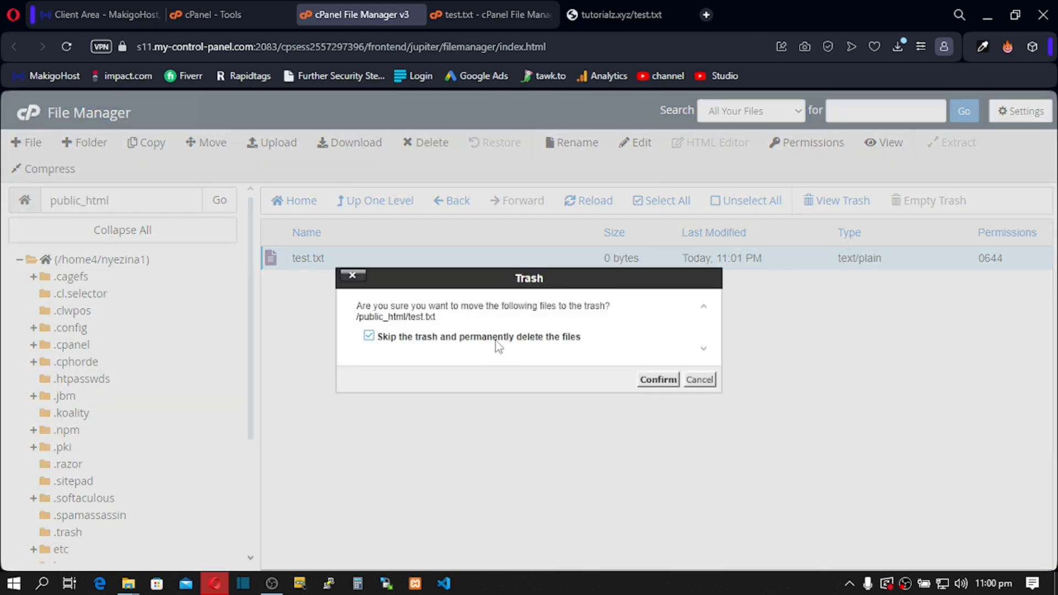
click(657, 380)
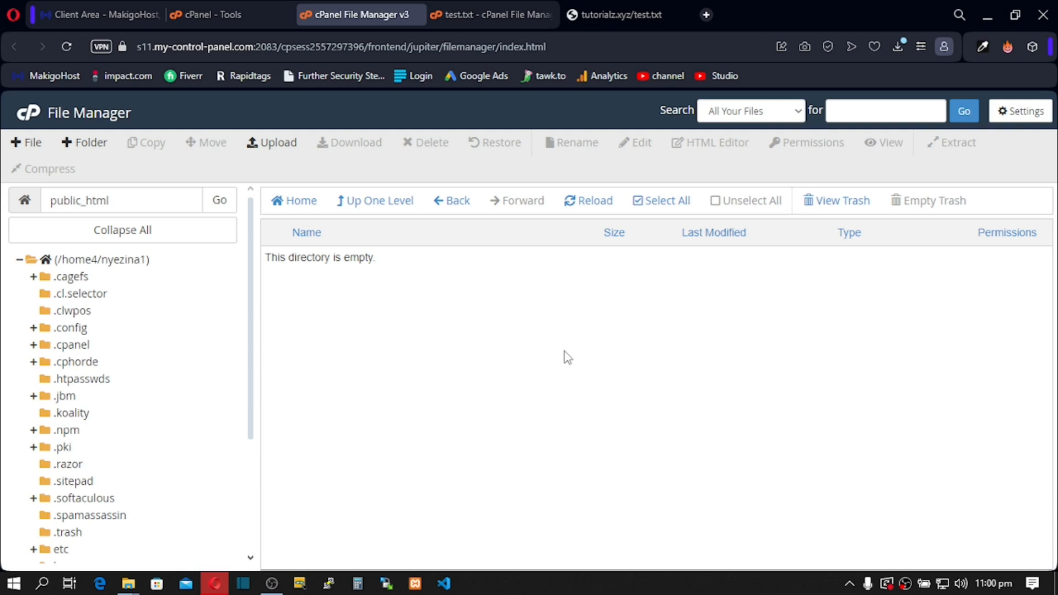
click(707, 14)
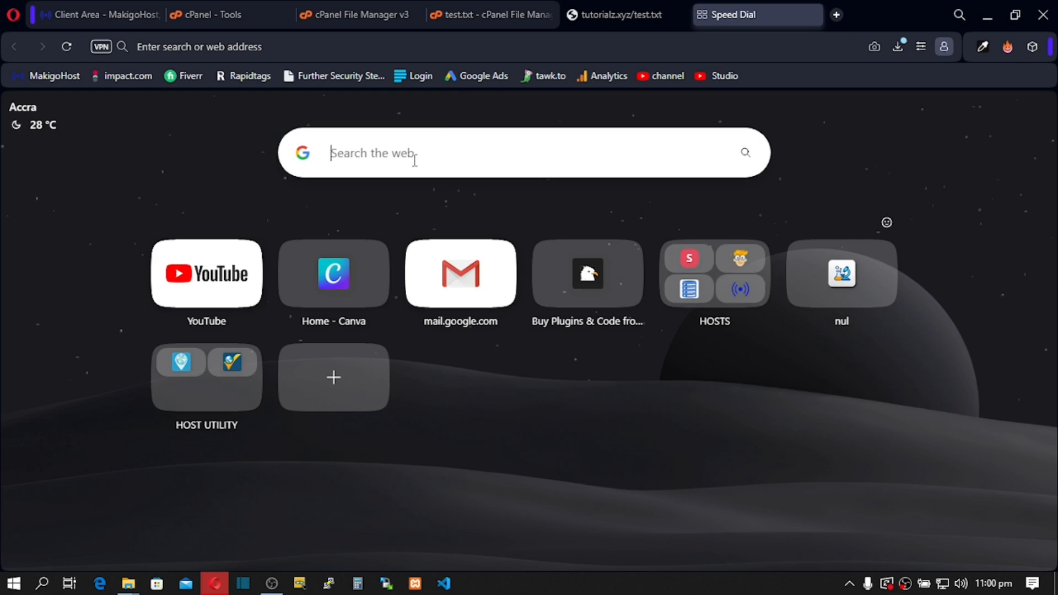
Step: Enter 'PHP + JS + HTML + CSS + MYSQL' in the new tab's search box without submitting it
text(PHP)
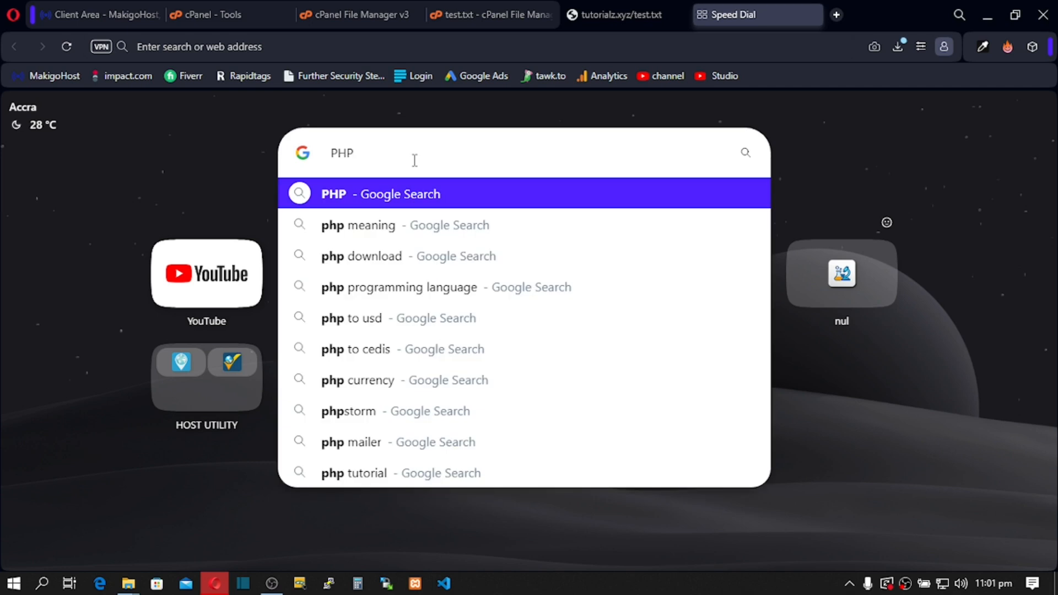
text(+ )
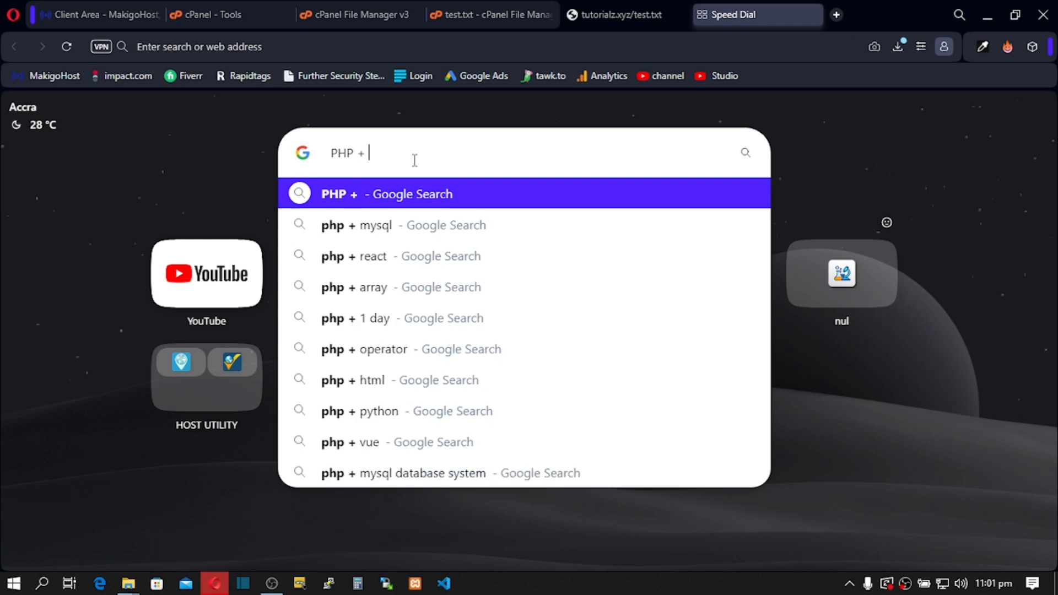
text(JS)
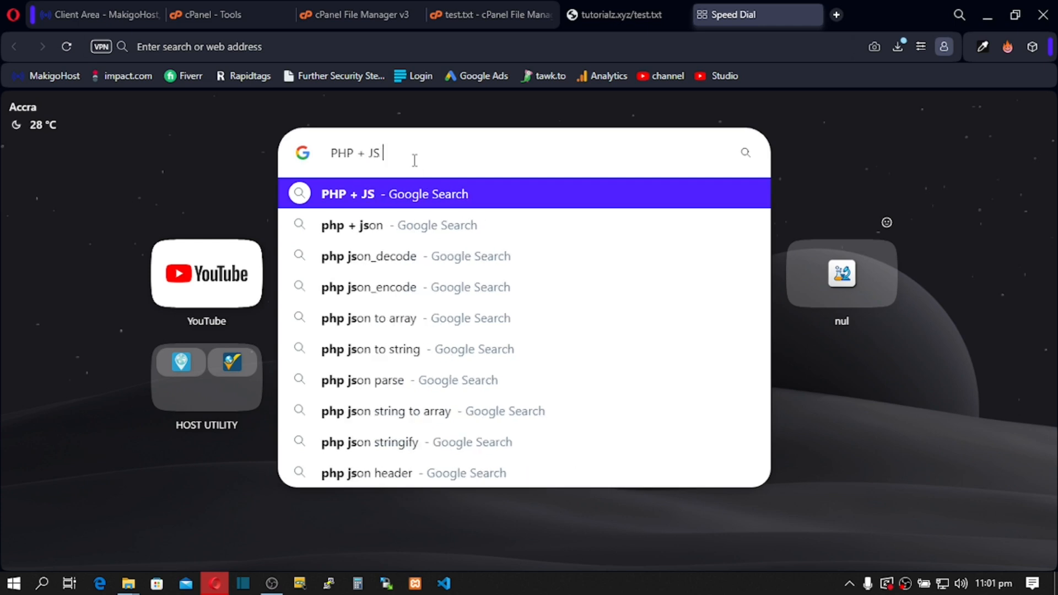
text( +)
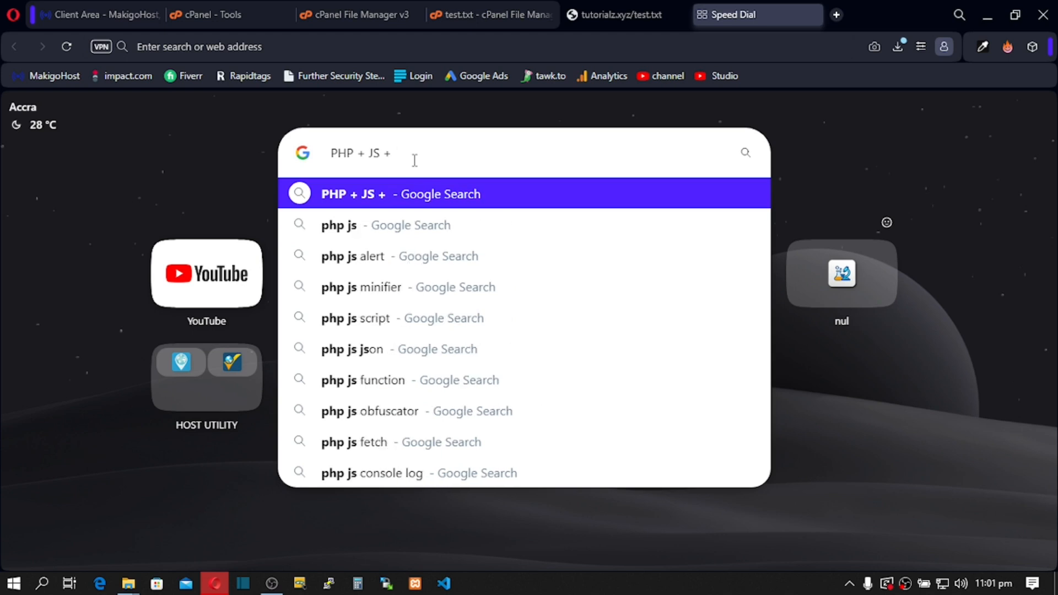
text( HTML )
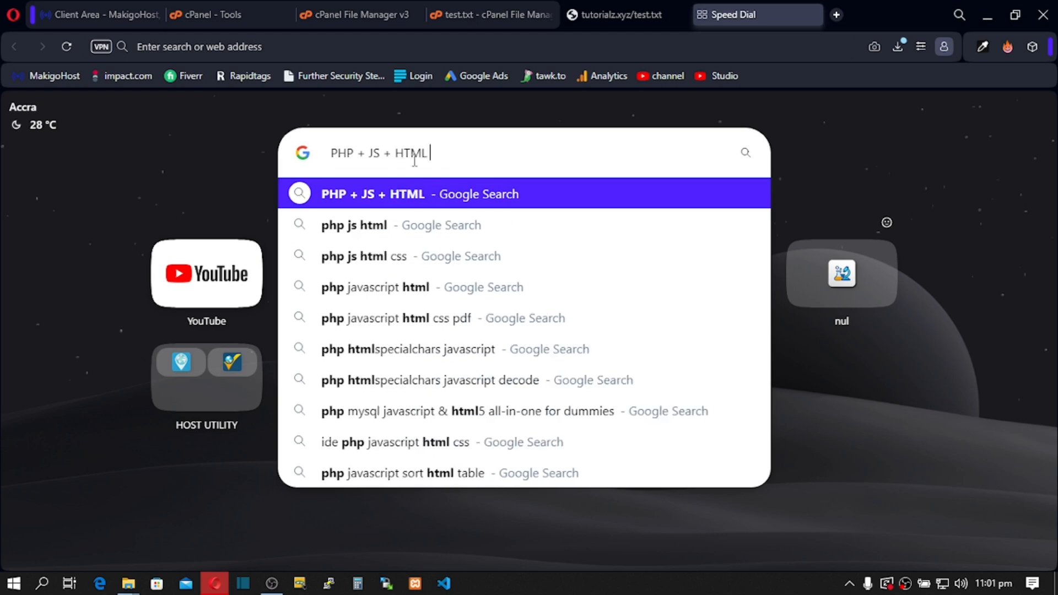
text(+ CSS)
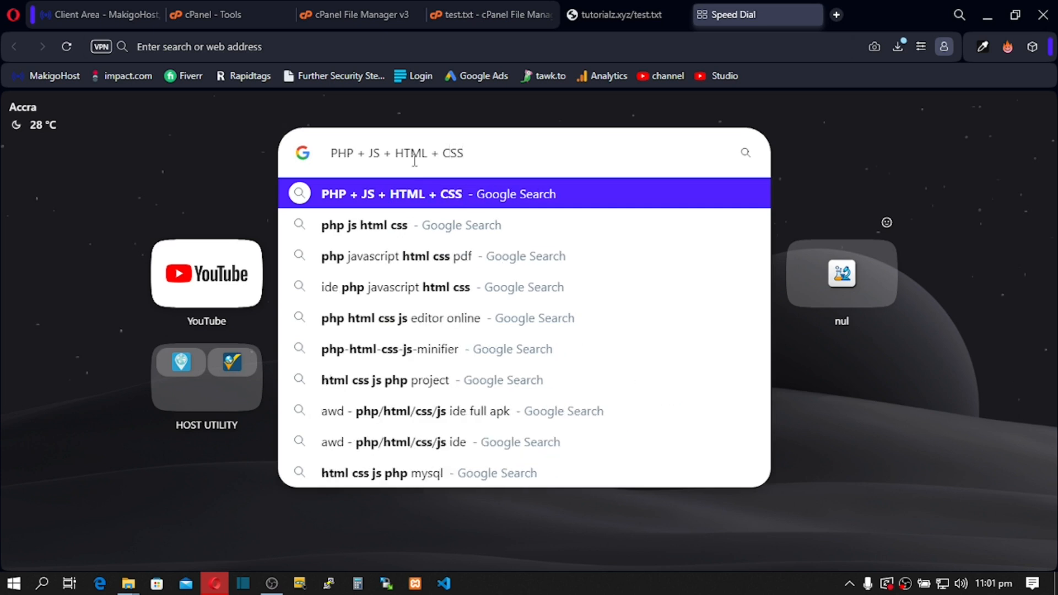
text( +)
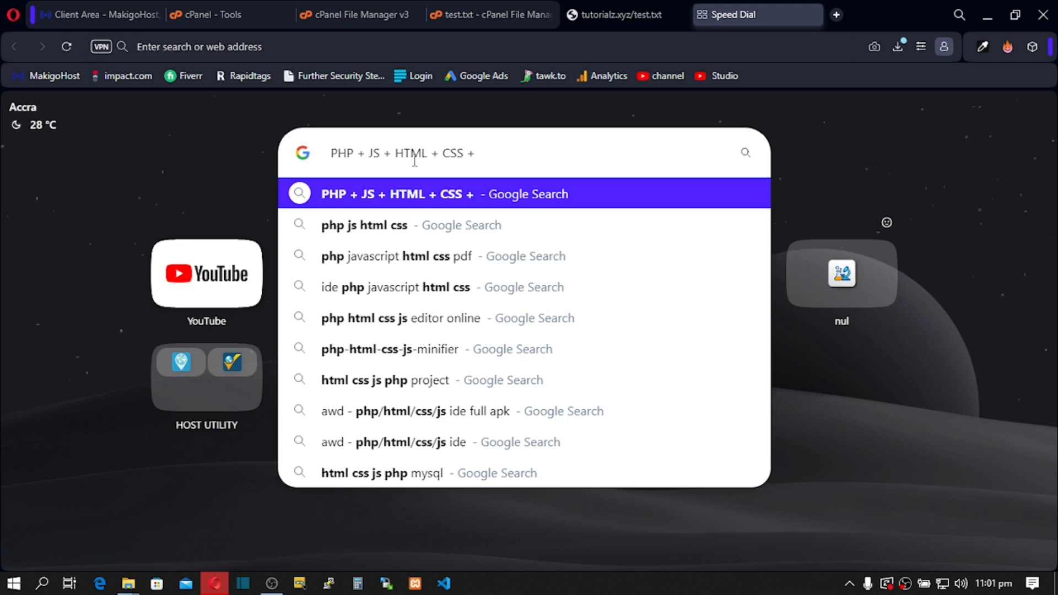
text(MY)
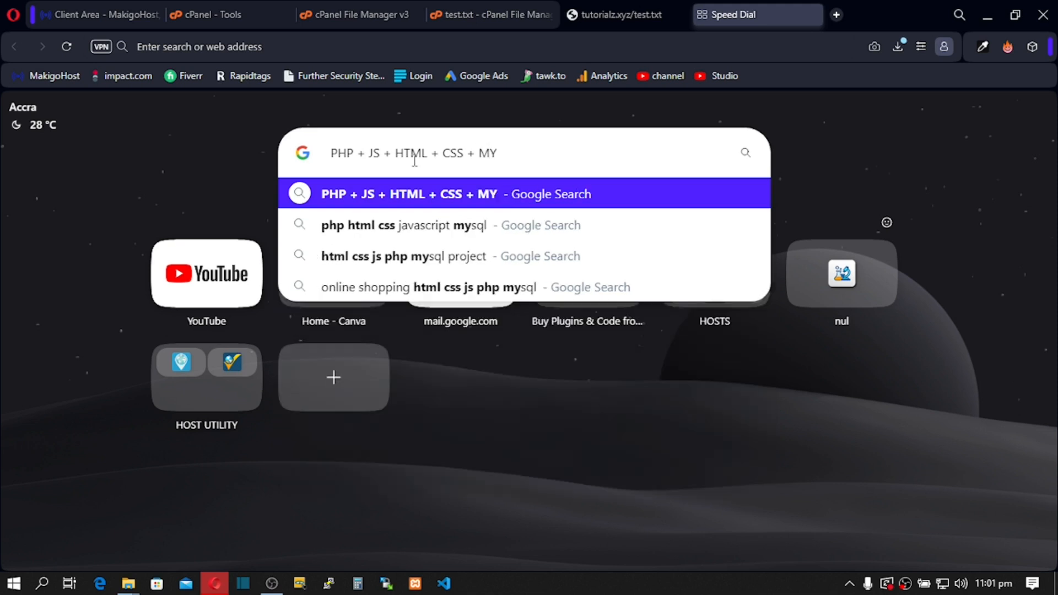
text(SQL)
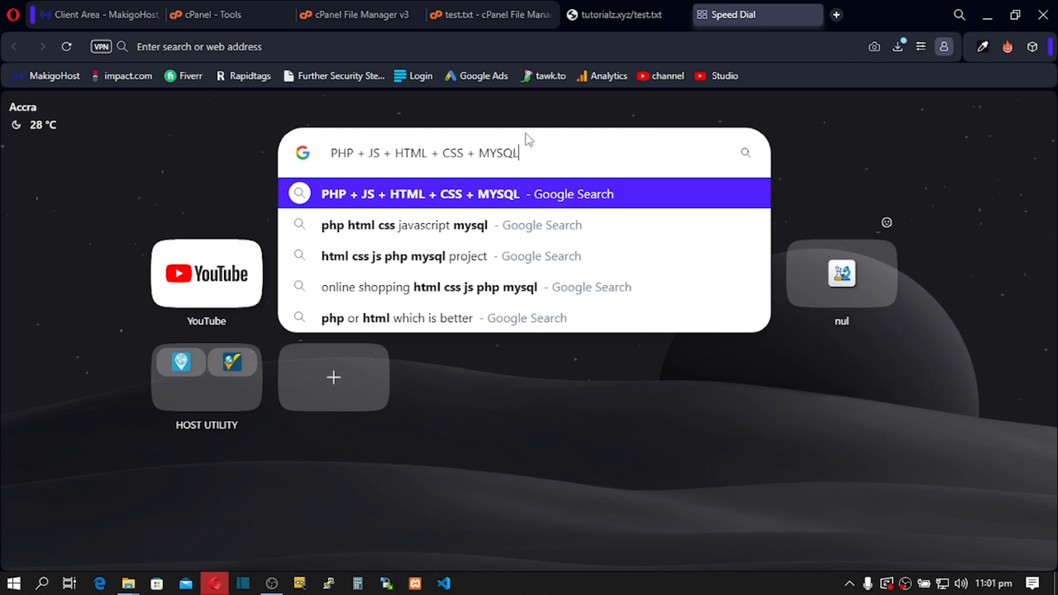
drag(550, 156, 331, 157)
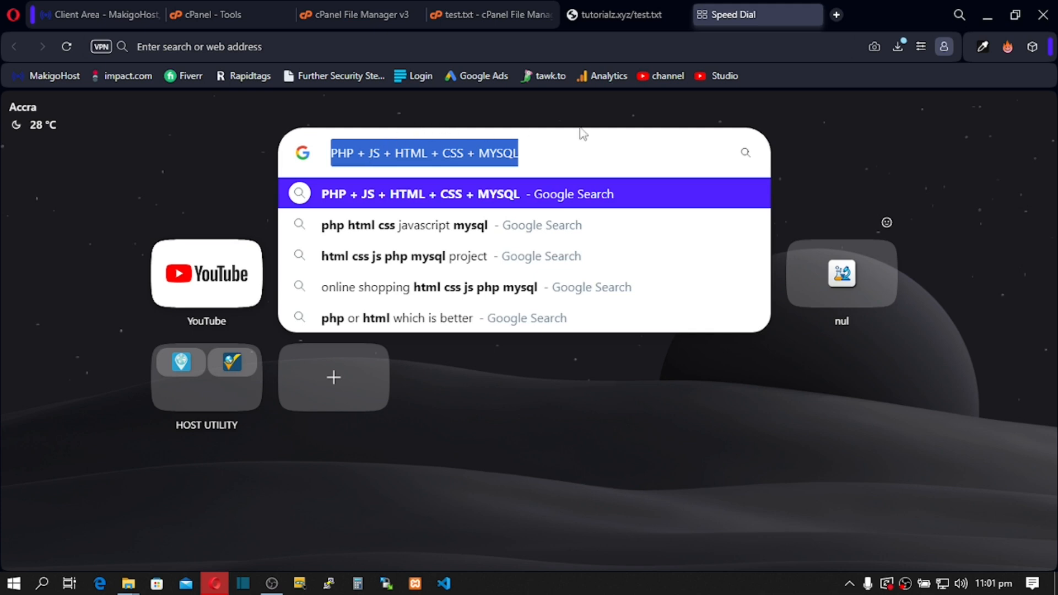
click(246, 141)
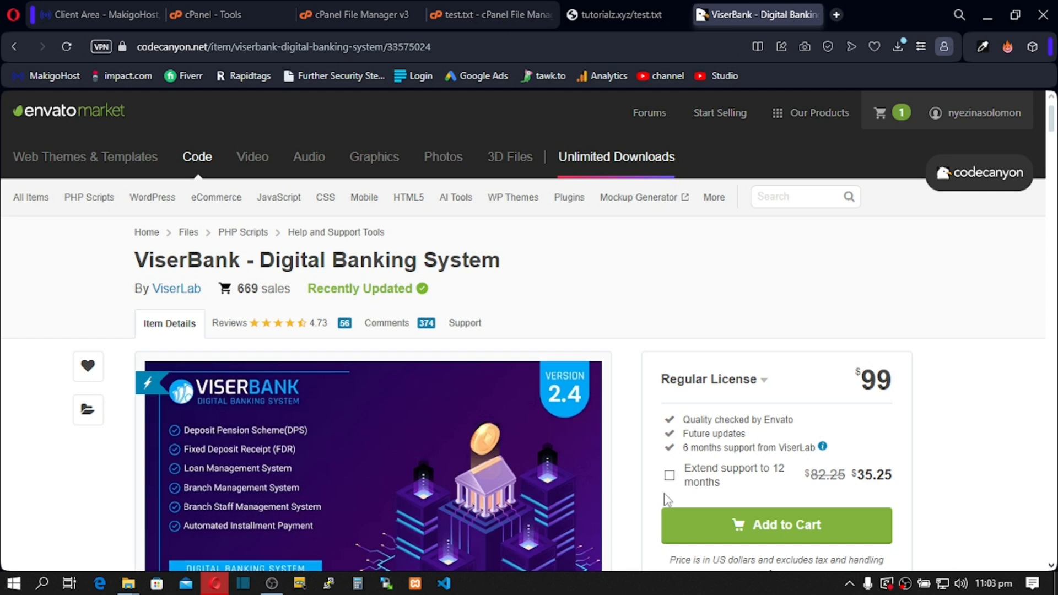
Step: Scroll down the ViserBank page to the Demo Access links for frontend, admin and manager areas
mouse_move(568, 455)
scroll(567, 455, down, 1)
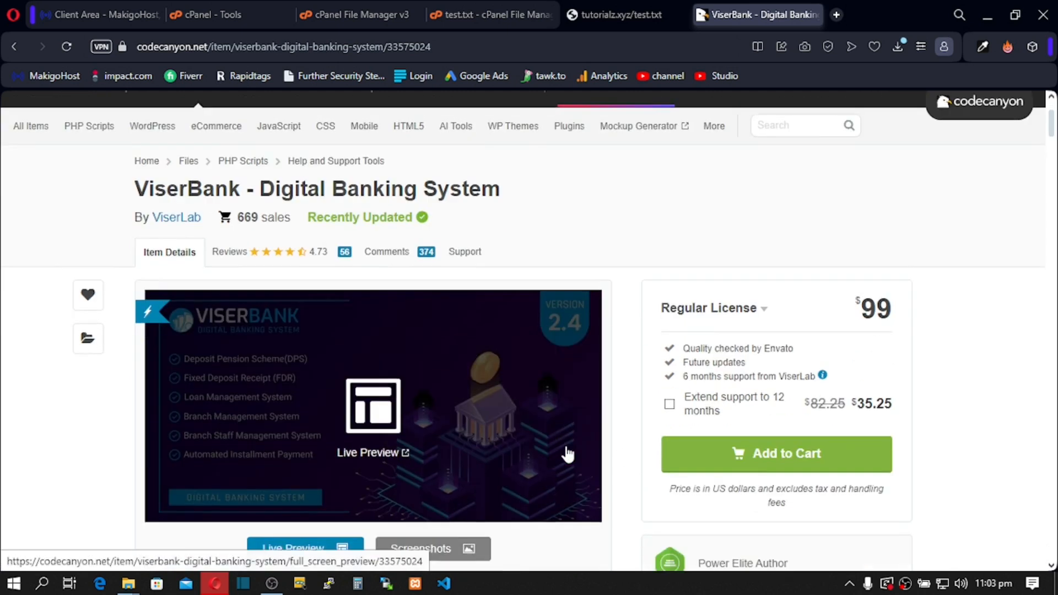
scroll(567, 454, down, 1)
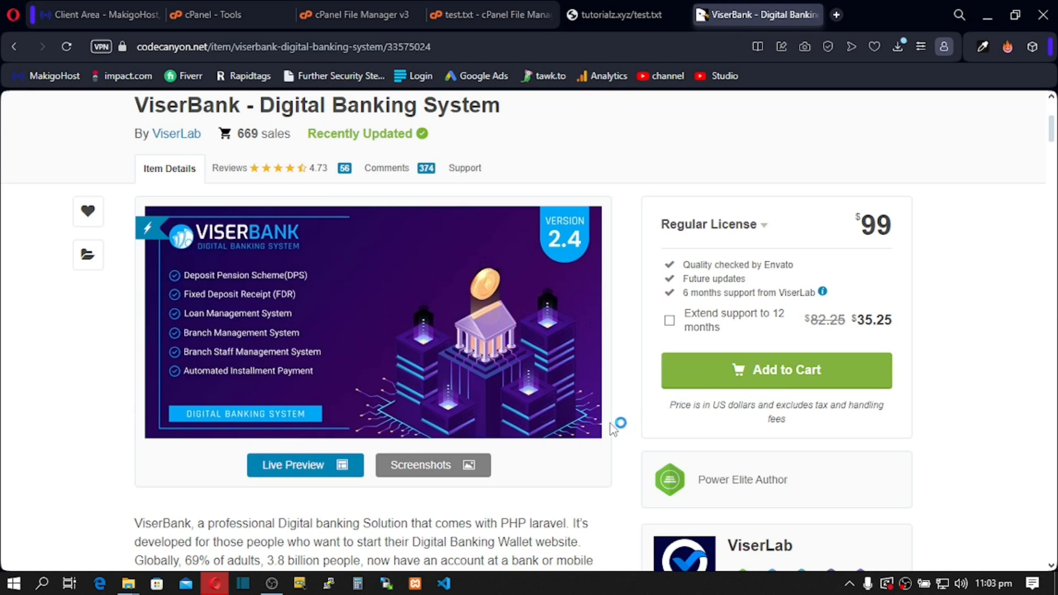
scroll(613, 424, down, 1)
scroll(610, 430, down, 10)
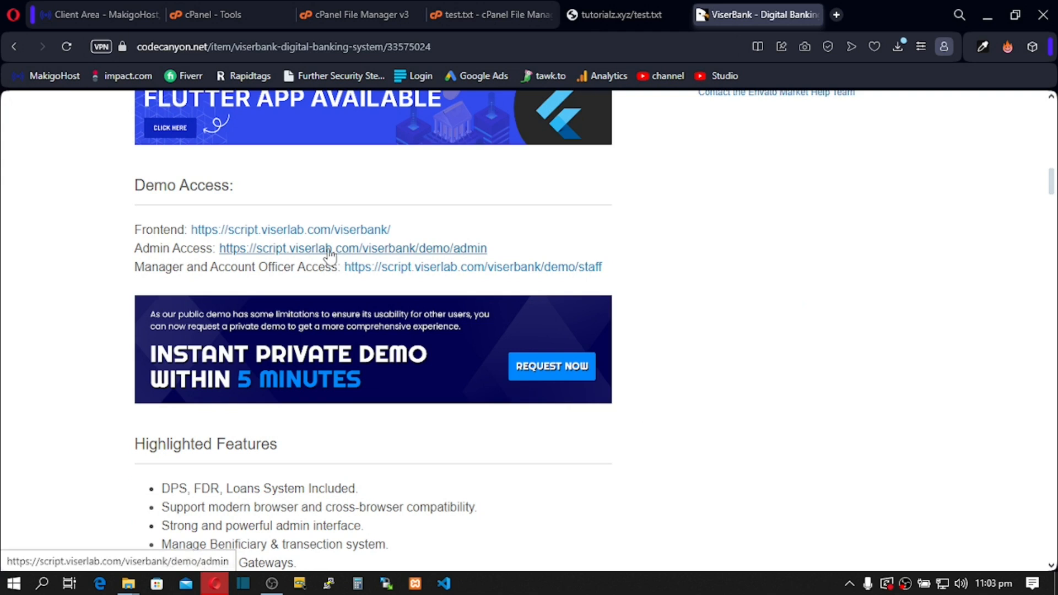
Step: Scroll through ViserBank's feature sections, admin features and changelog, then return to the page top
scroll(401, 306, up, 5)
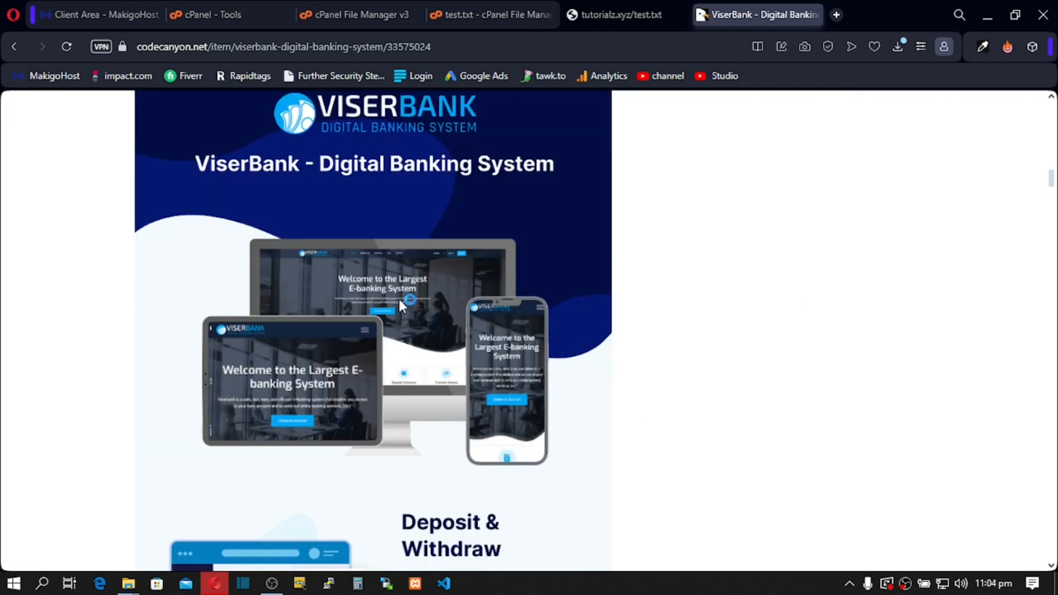
scroll(420, 402, down, 5)
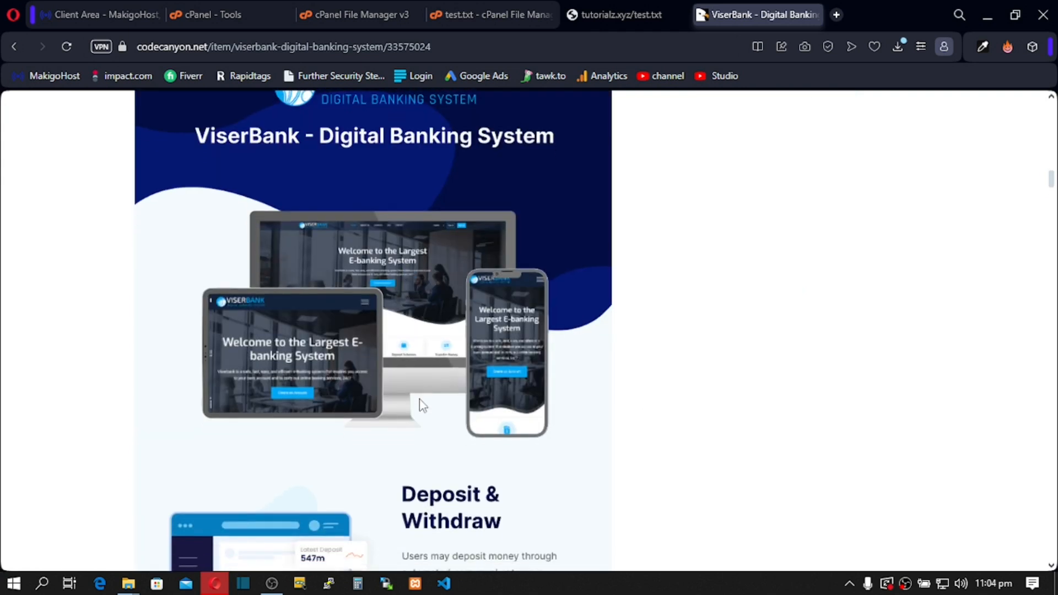
scroll(421, 405, down, 8)
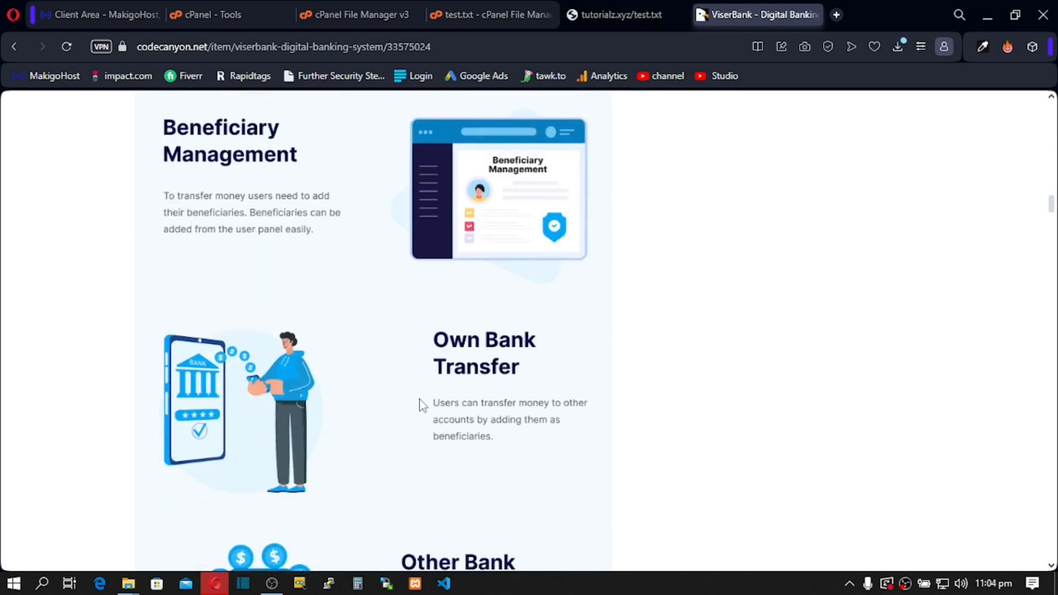
scroll(423, 406, up, 8)
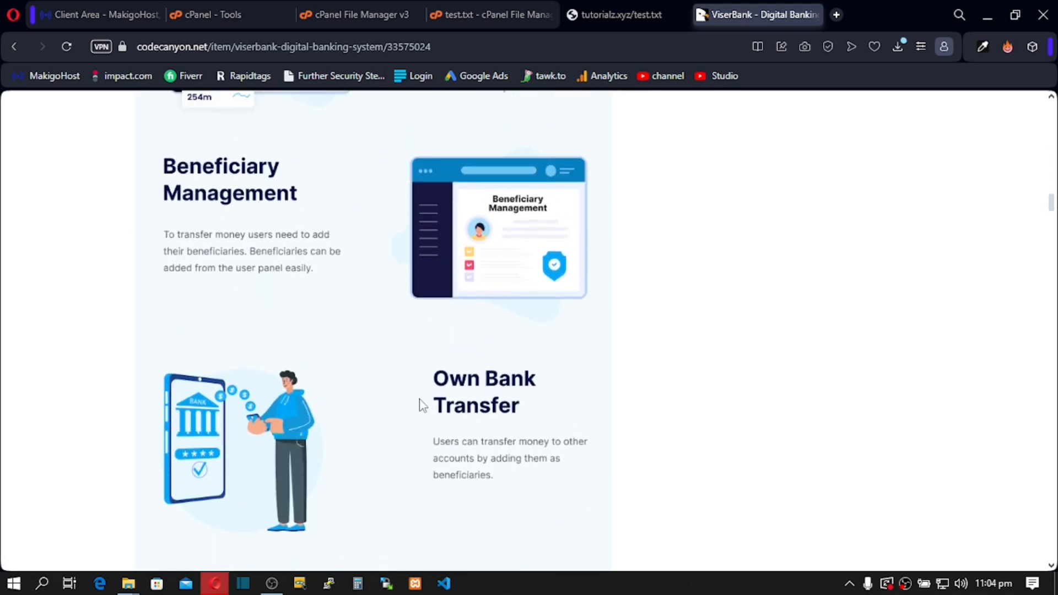
scroll(423, 405, down, 3)
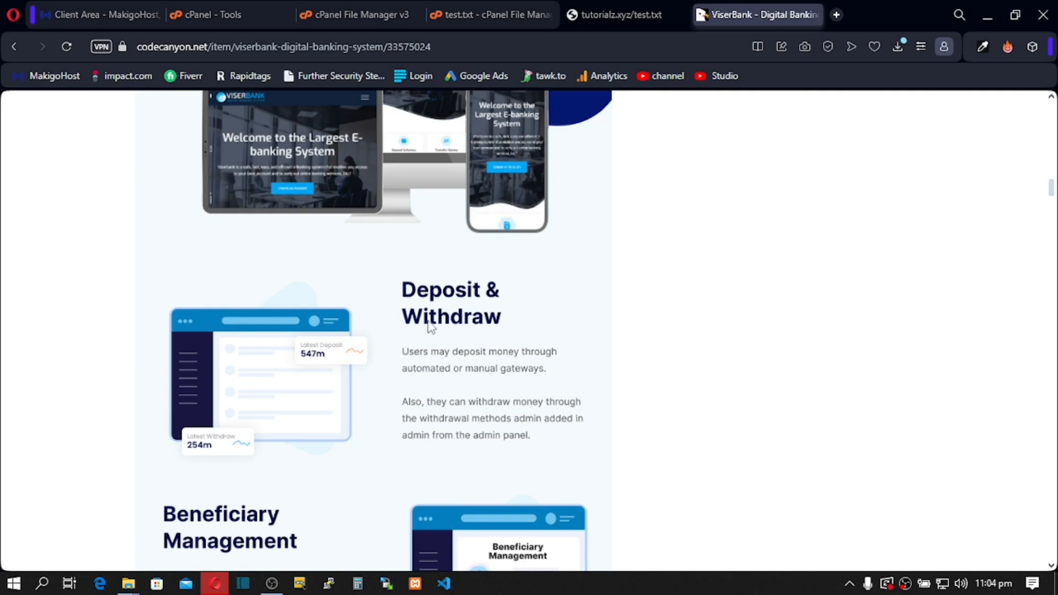
scroll(439, 328, down, 5)
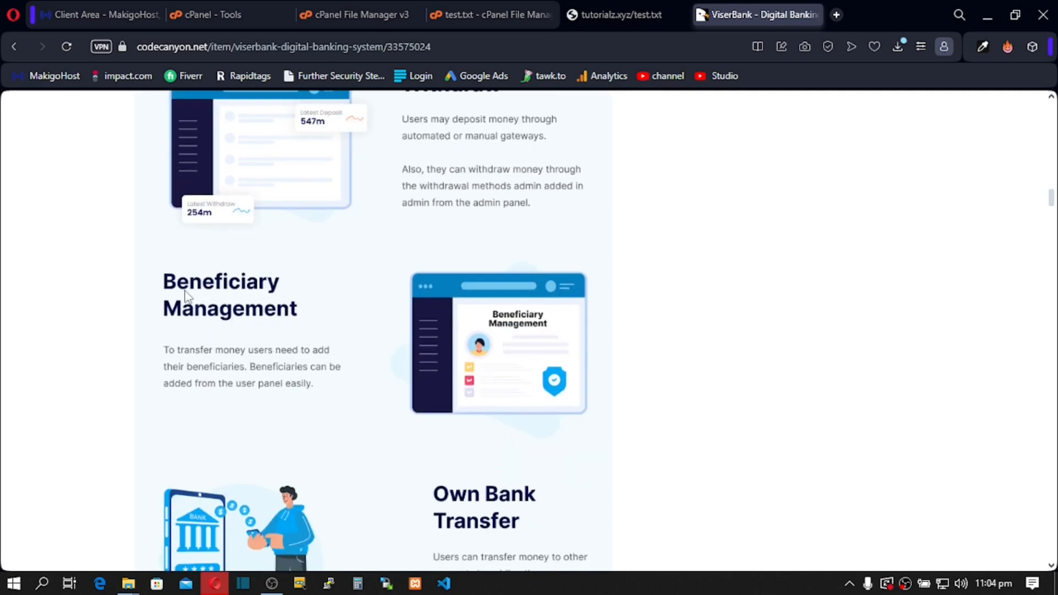
scroll(349, 323, down, 2)
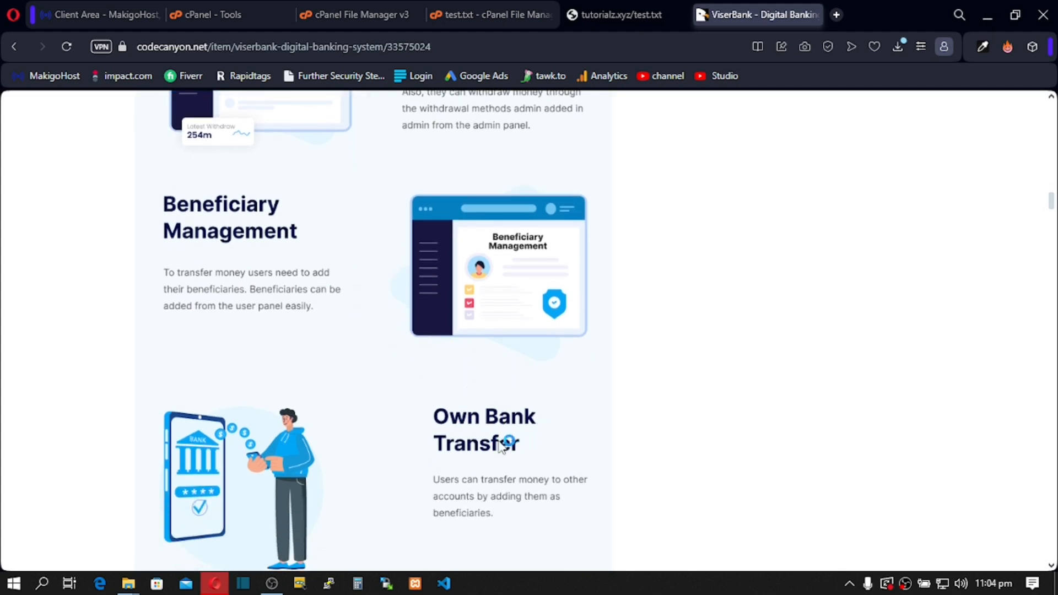
scroll(501, 438, down, 2)
scroll(508, 366, down, 5)
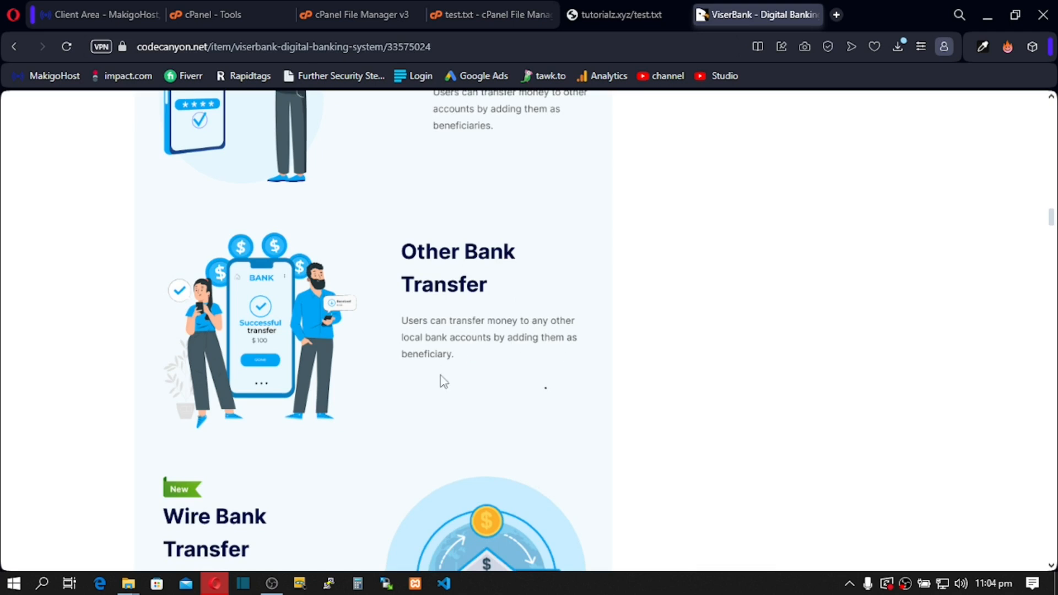
scroll(443, 381, down, 4)
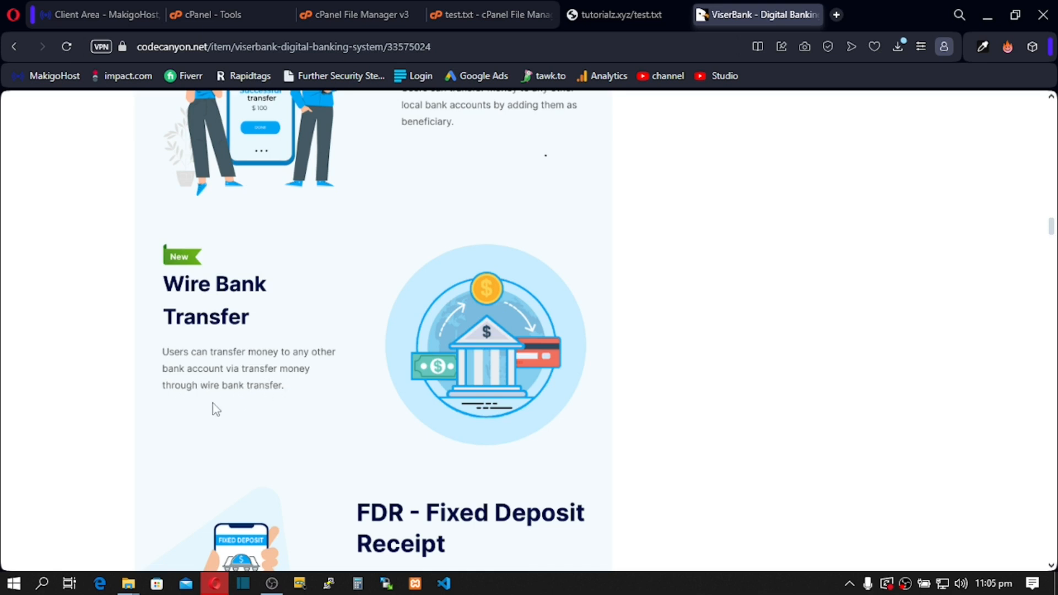
scroll(244, 396, down, 3)
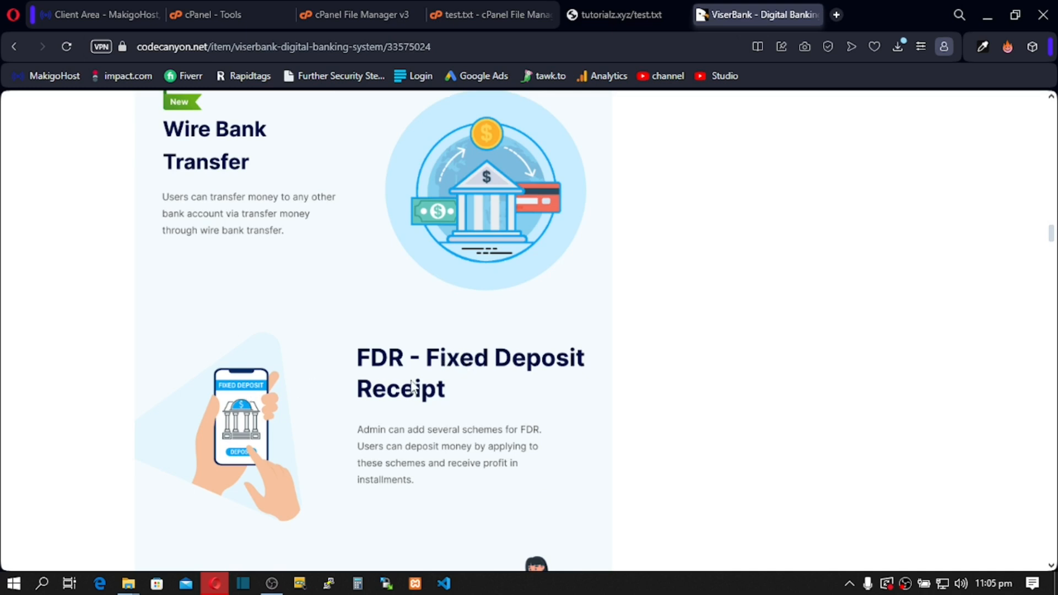
scroll(397, 407, down, 1)
scroll(396, 407, down, 5)
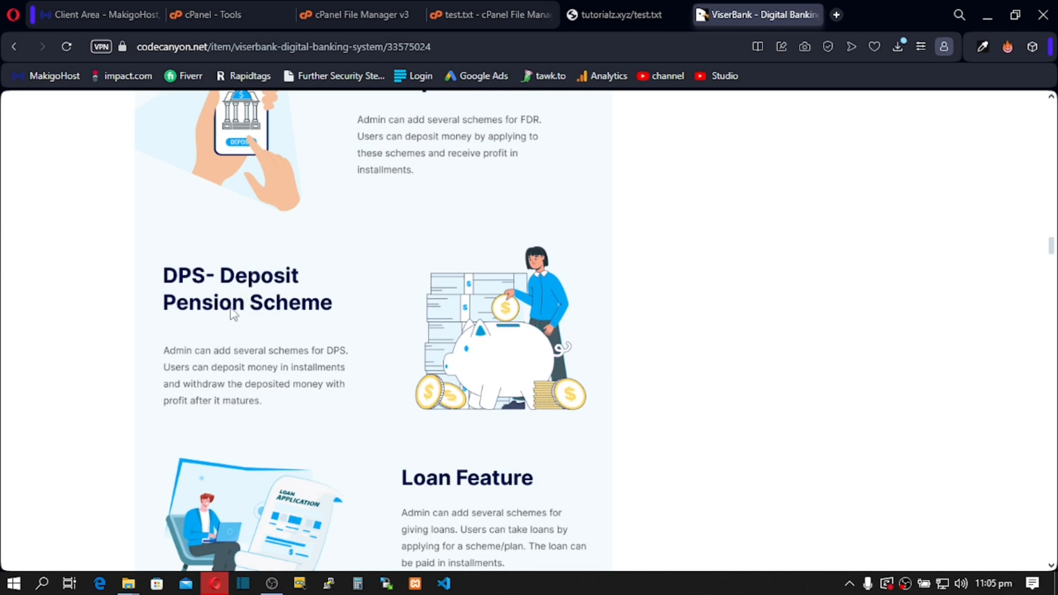
scroll(259, 357, down, 8)
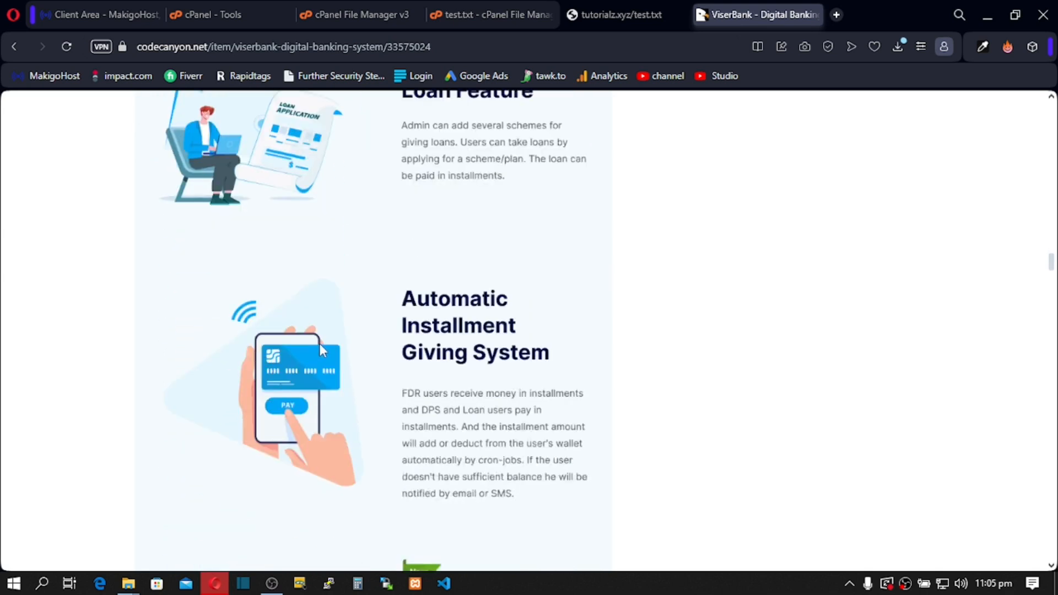
scroll(322, 350, down, 8)
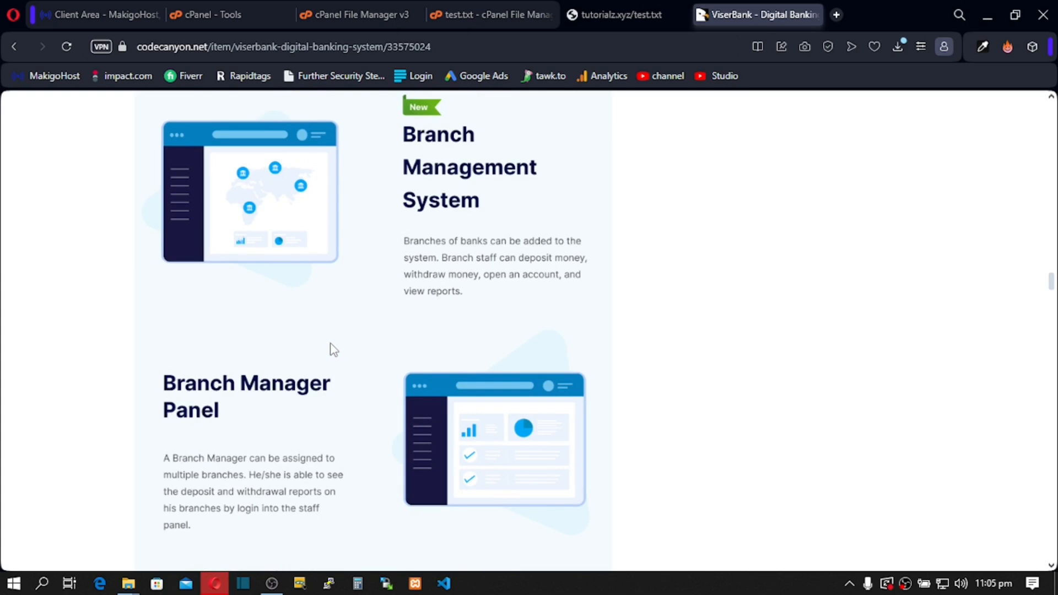
scroll(334, 350, down, 8)
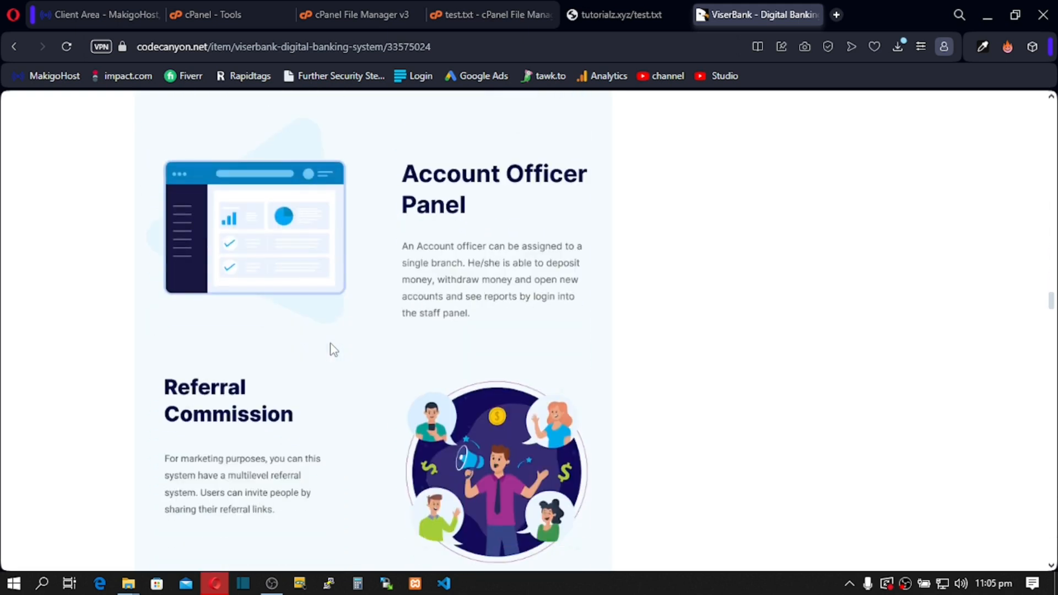
scroll(333, 350, down, 8)
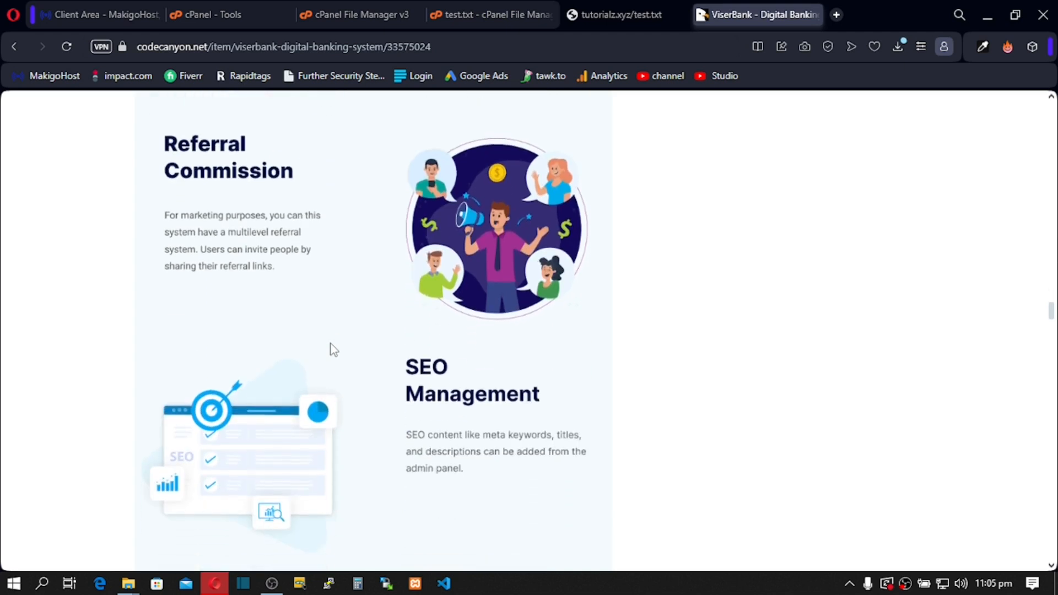
scroll(334, 350, down, 7)
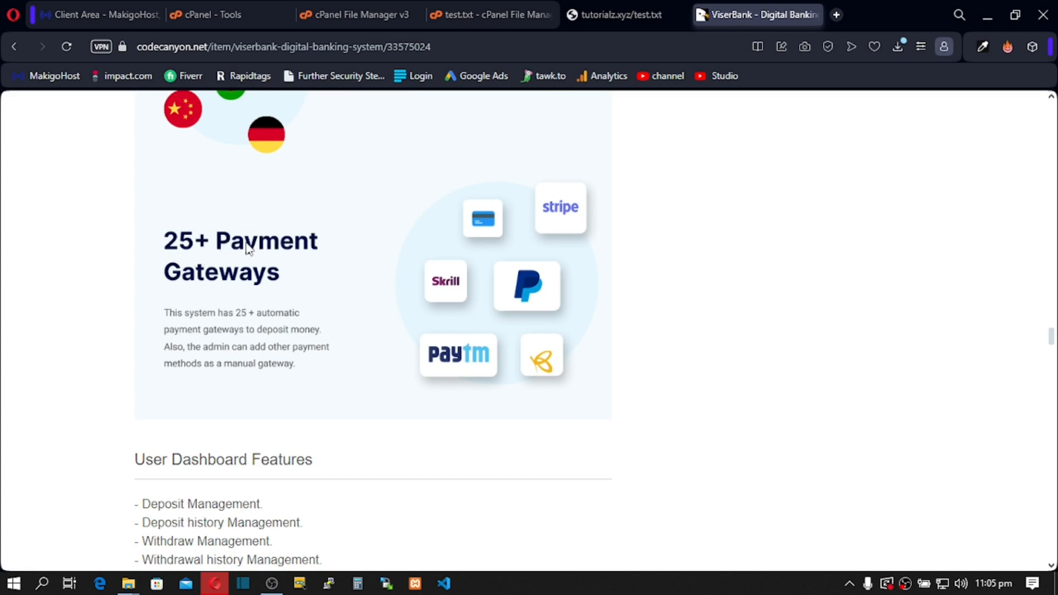
scroll(281, 295, down, 8)
scroll(281, 297, down, 9)
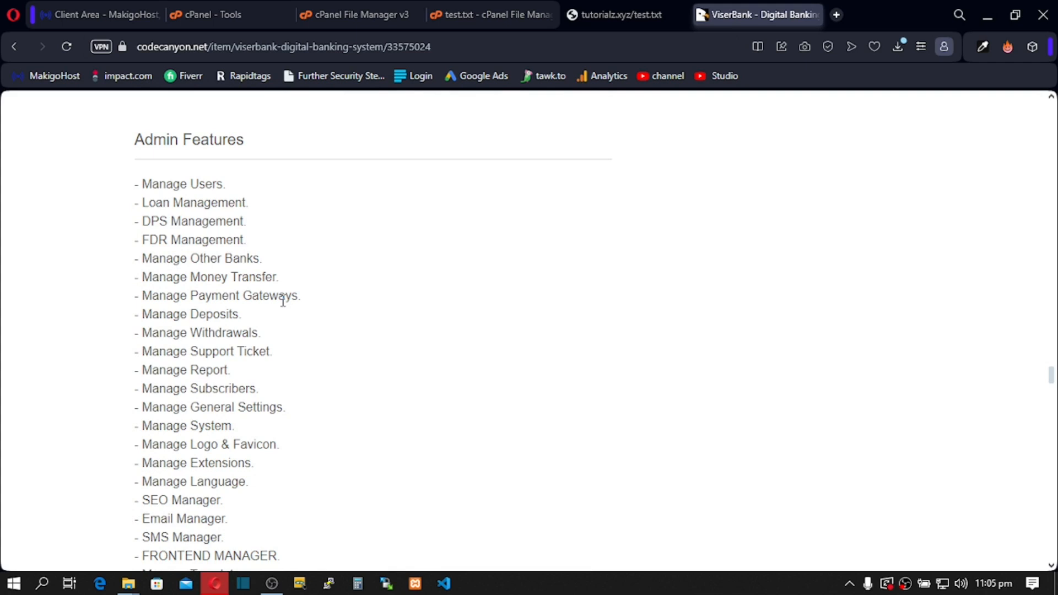
scroll(283, 300, down, 17)
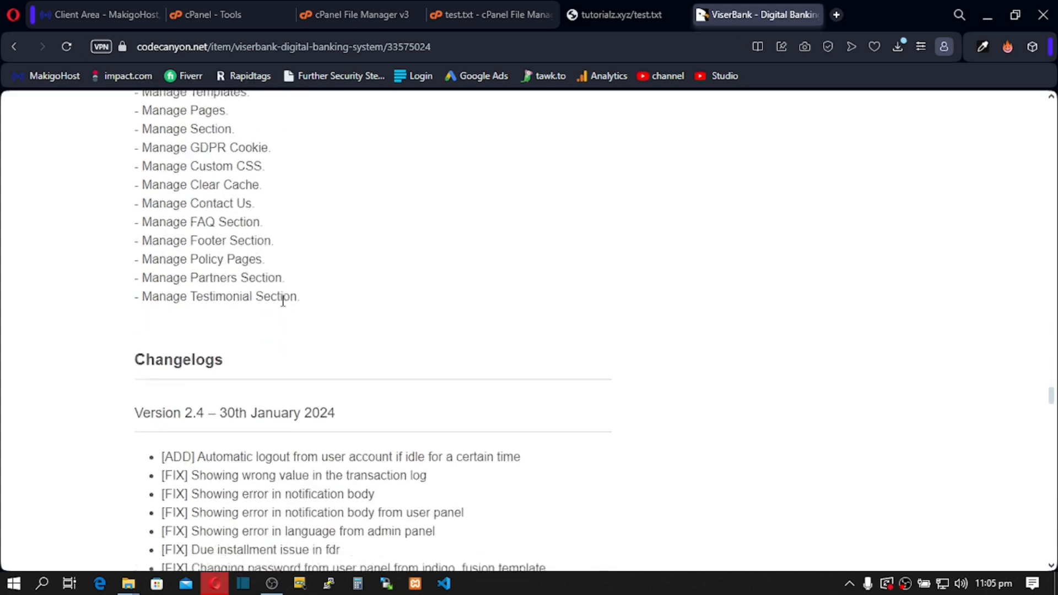
scroll(282, 300, down, 5)
scroll(283, 303, up, 20)
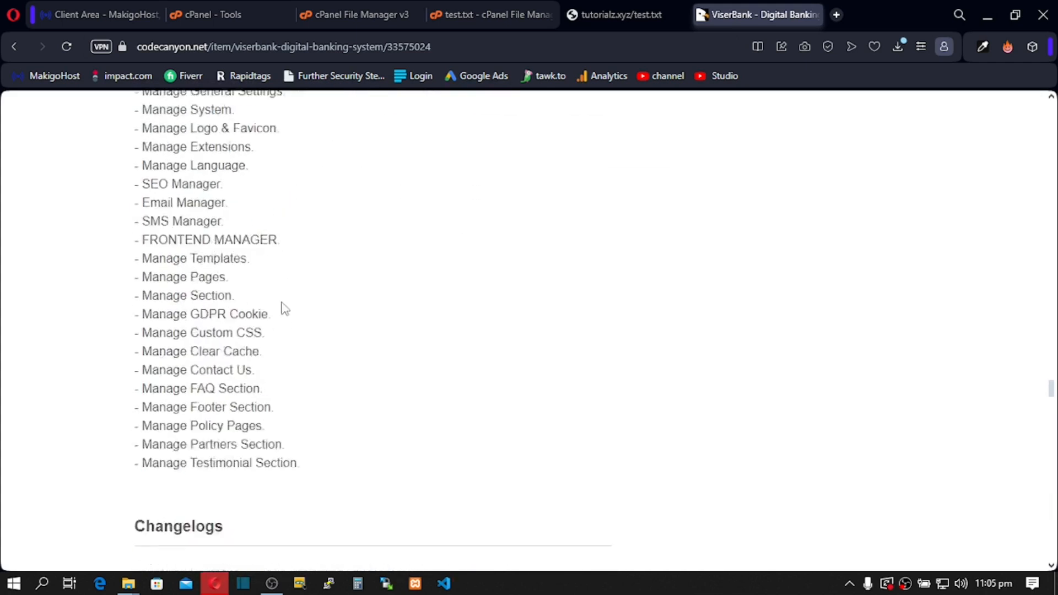
scroll(318, 297, up, 20)
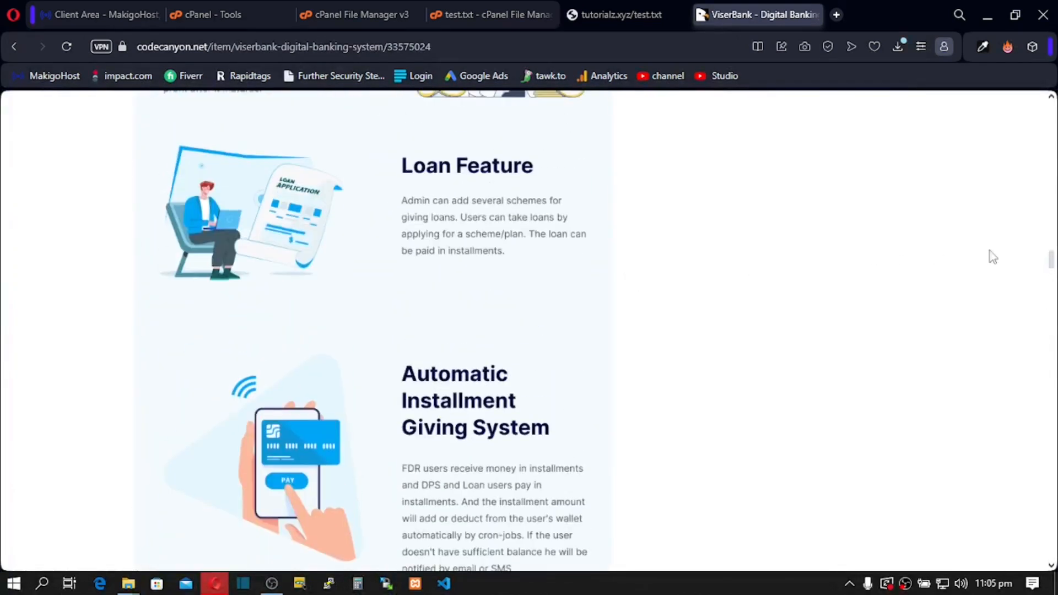
drag(1051, 232, 1052, 102)
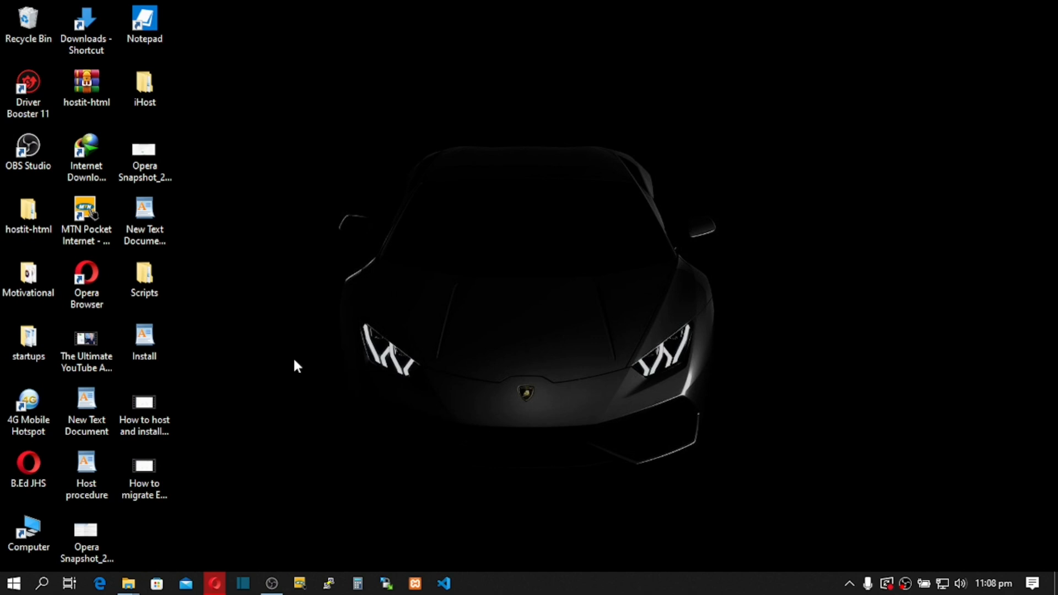
Step: In the maximized Scripts folder, extract the viserbank-2.3 archive to its default destination
double_click(146, 276)
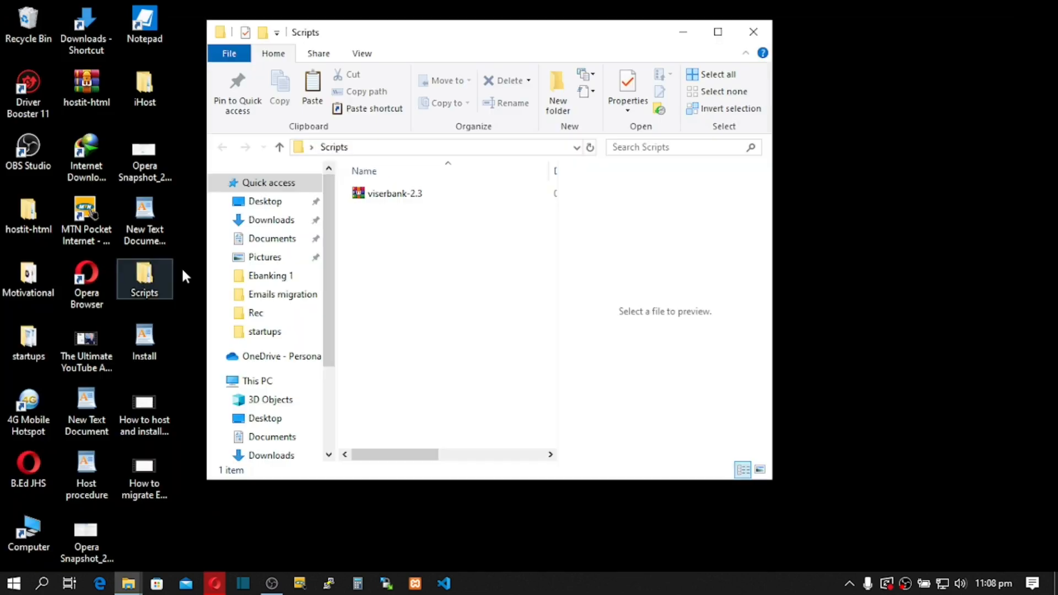
click(718, 33)
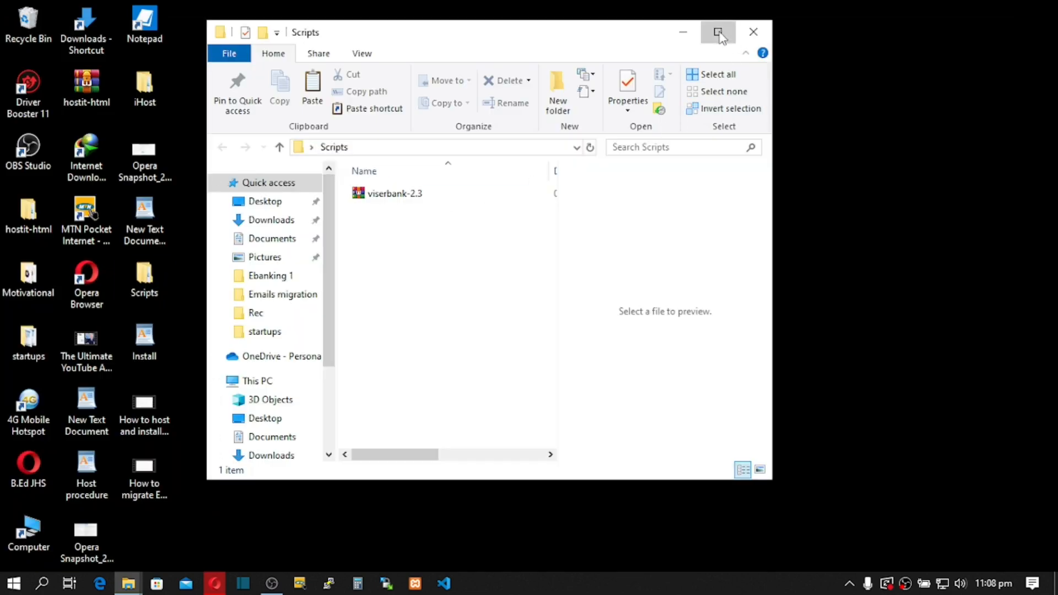
click(205, 171)
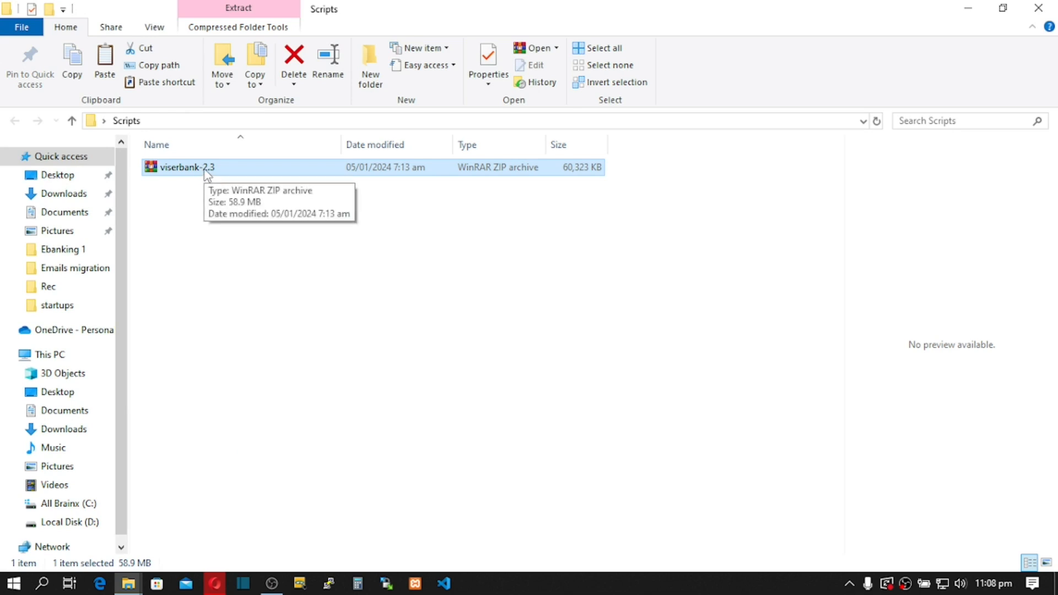
right_click(208, 173)
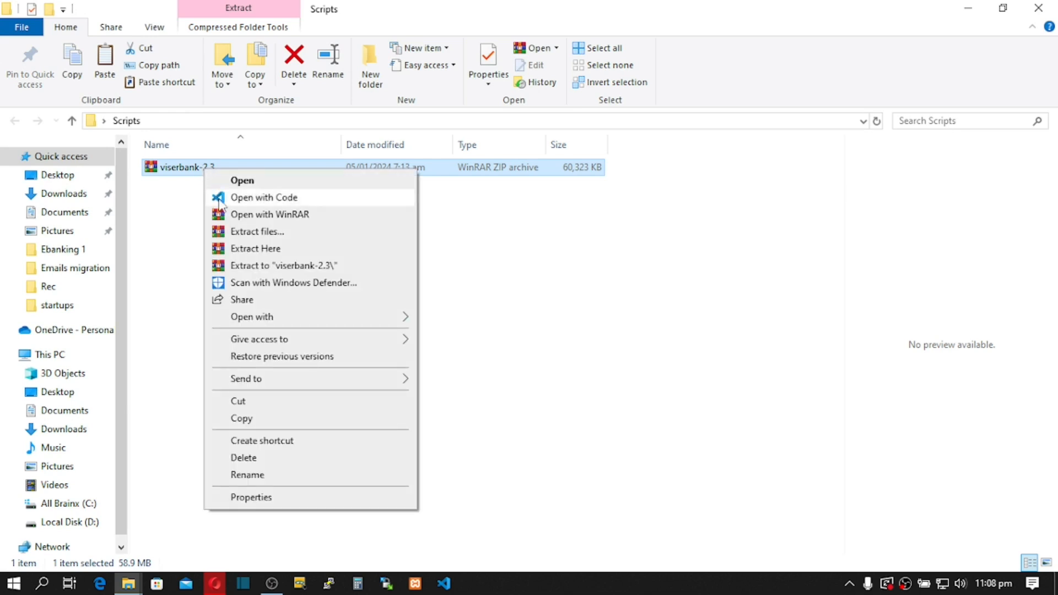
click(245, 231)
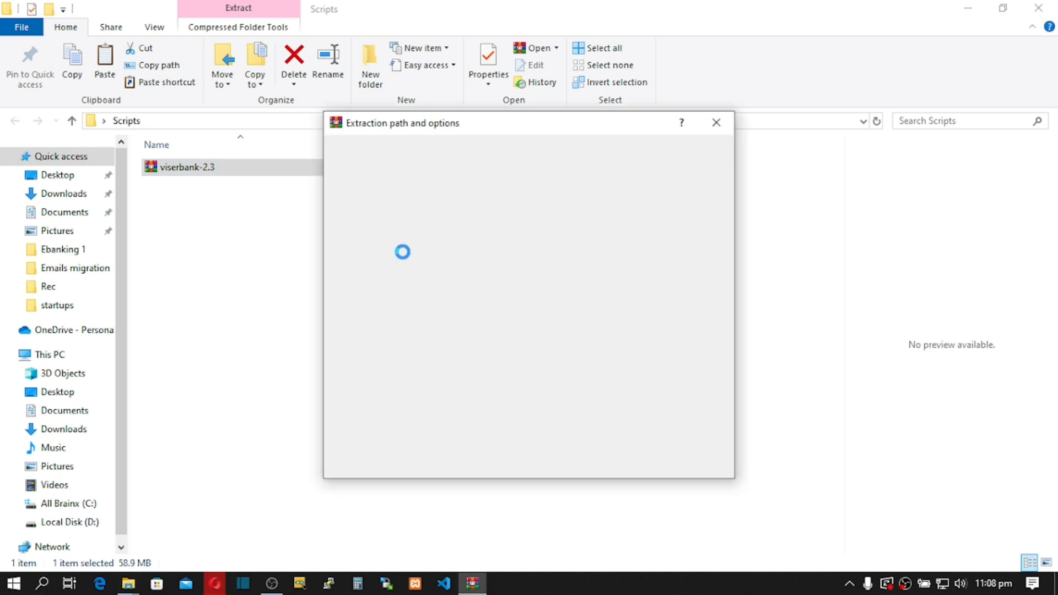
click(583, 464)
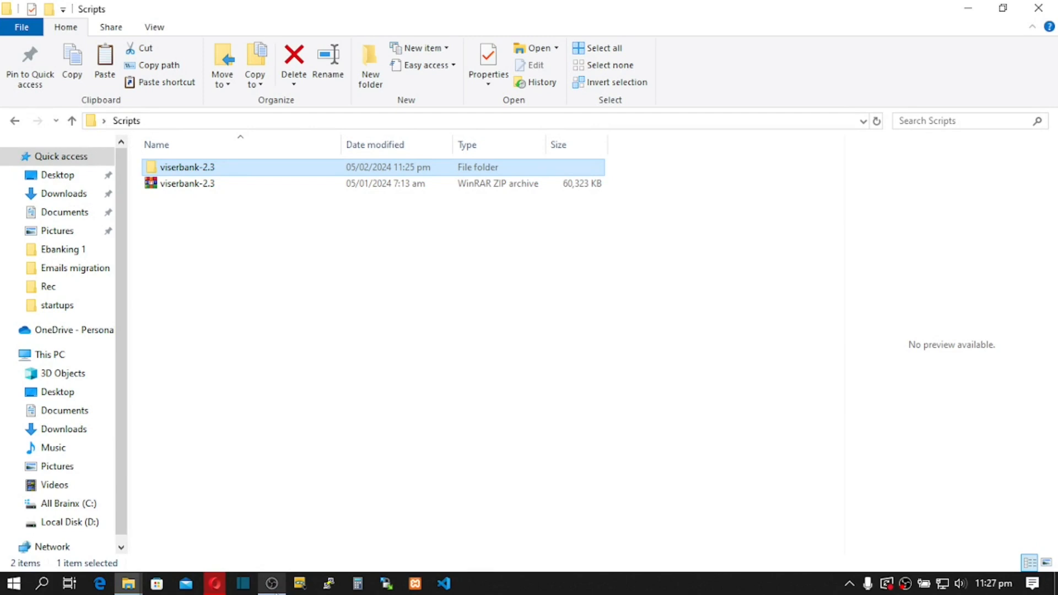
Step: Compress the extracted folder's Files folder into Files.zip with WinRAR, then return to the browser
double_click(208, 168)
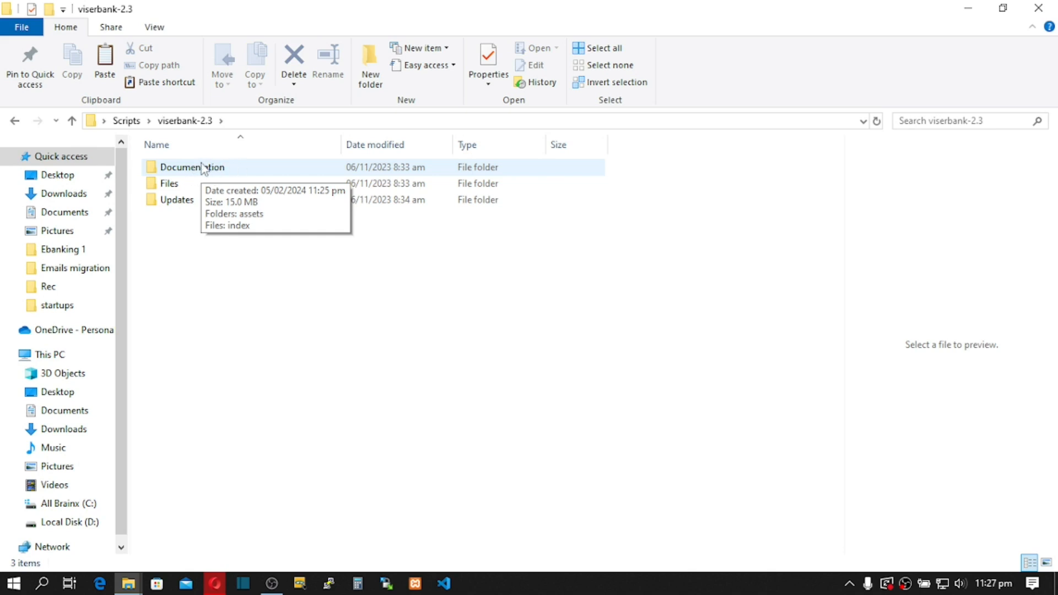
click(183, 184)
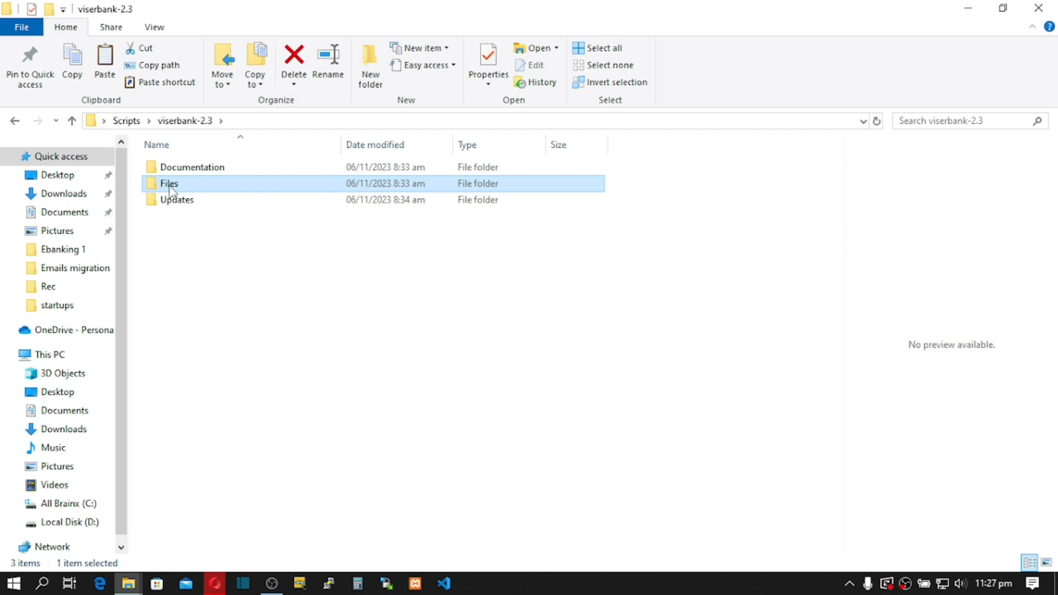
right_click(169, 185)
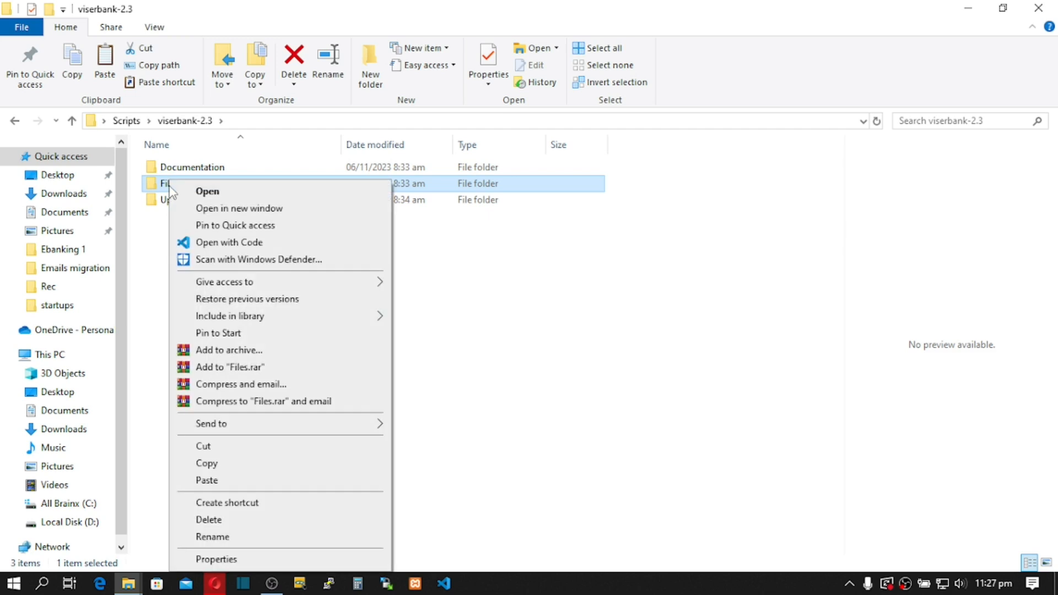
click(231, 349)
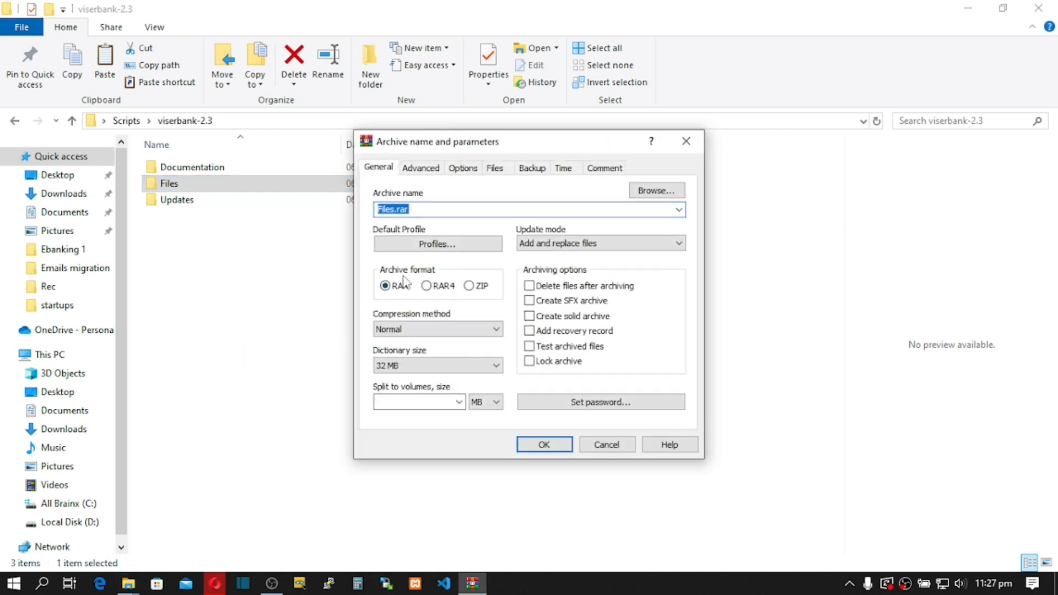
click(470, 287)
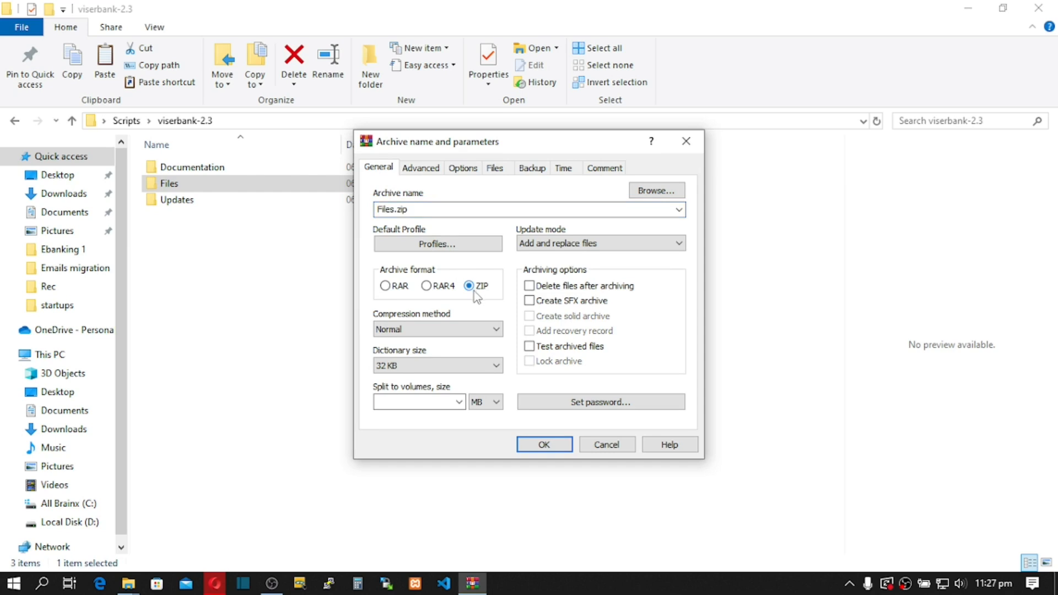
click(544, 445)
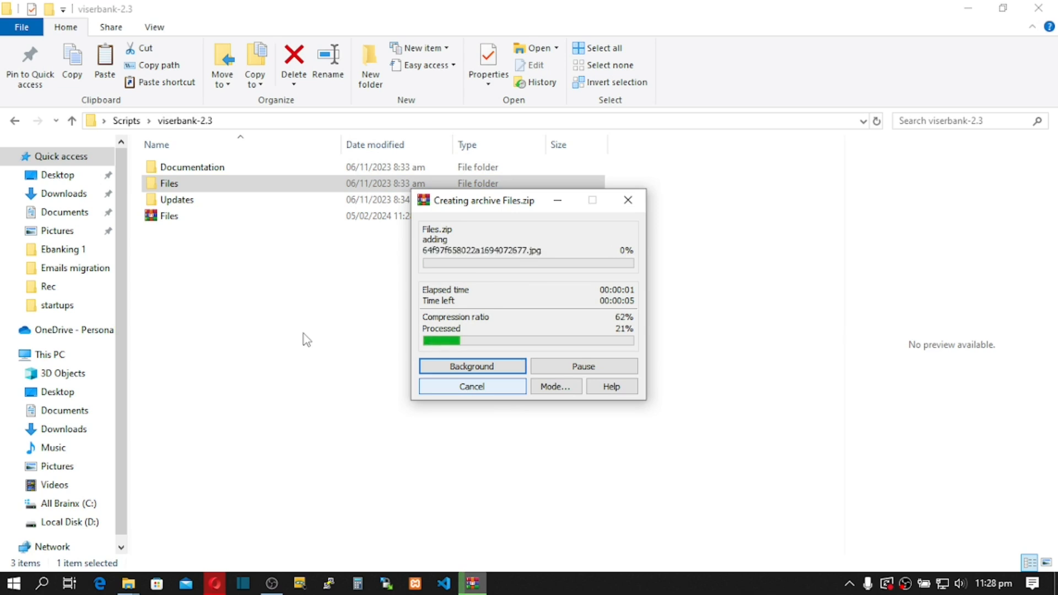
mouse_move(215, 583)
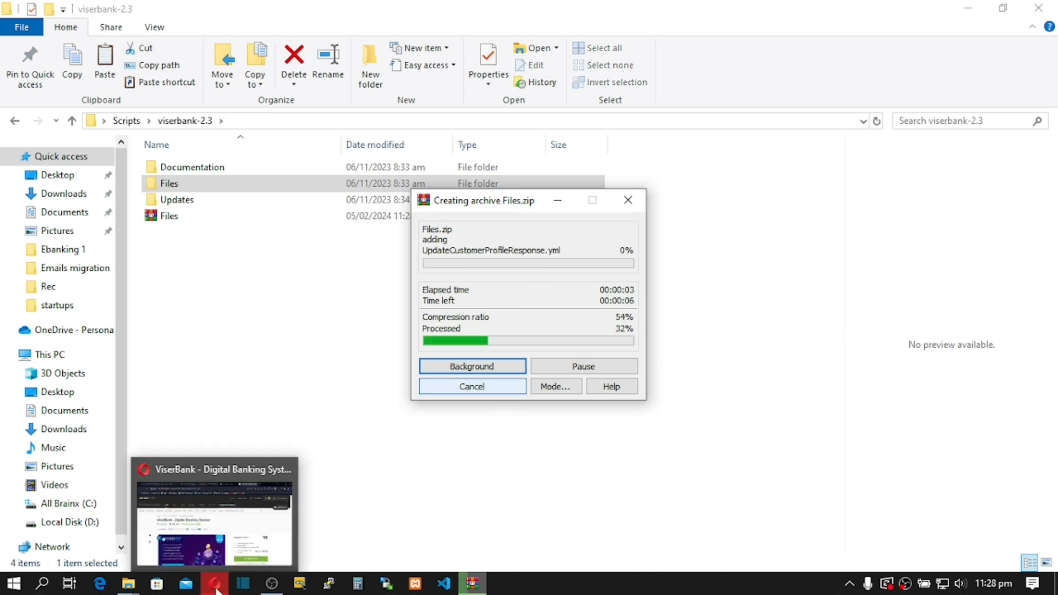
click(199, 534)
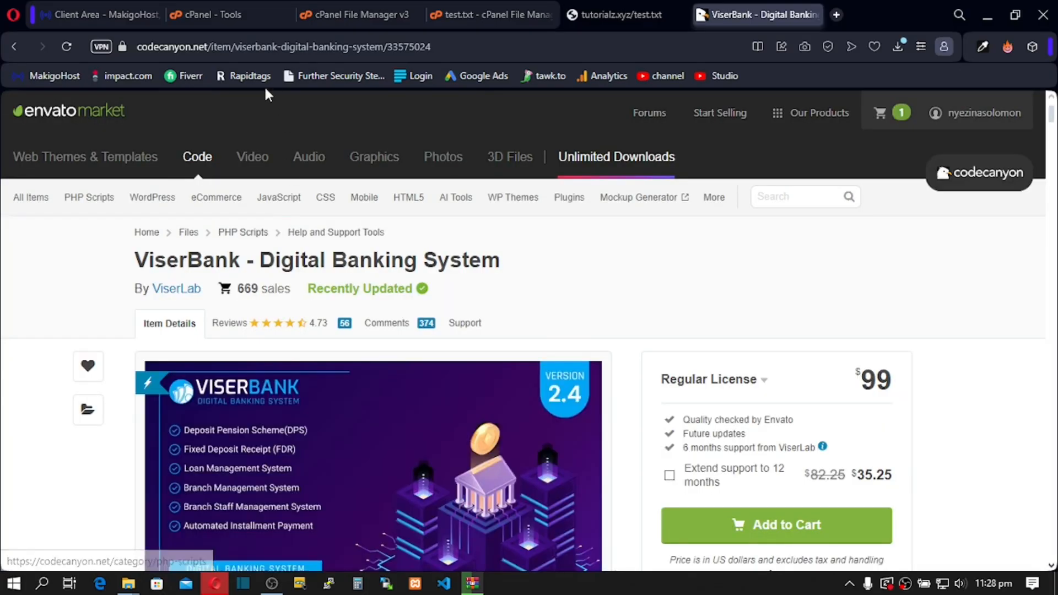
Step: Find MySQL Databases via a 'db' tools search and create the database dbname (nyezina1_dbname)
click(220, 16)
drag(685, 117, 615, 119)
text(db)
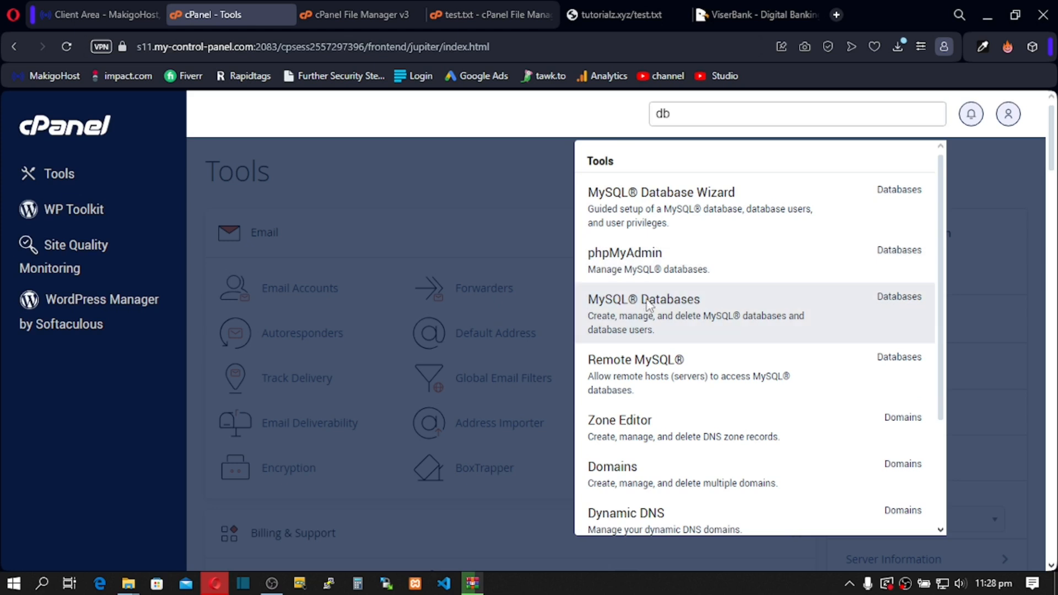
click(645, 303)
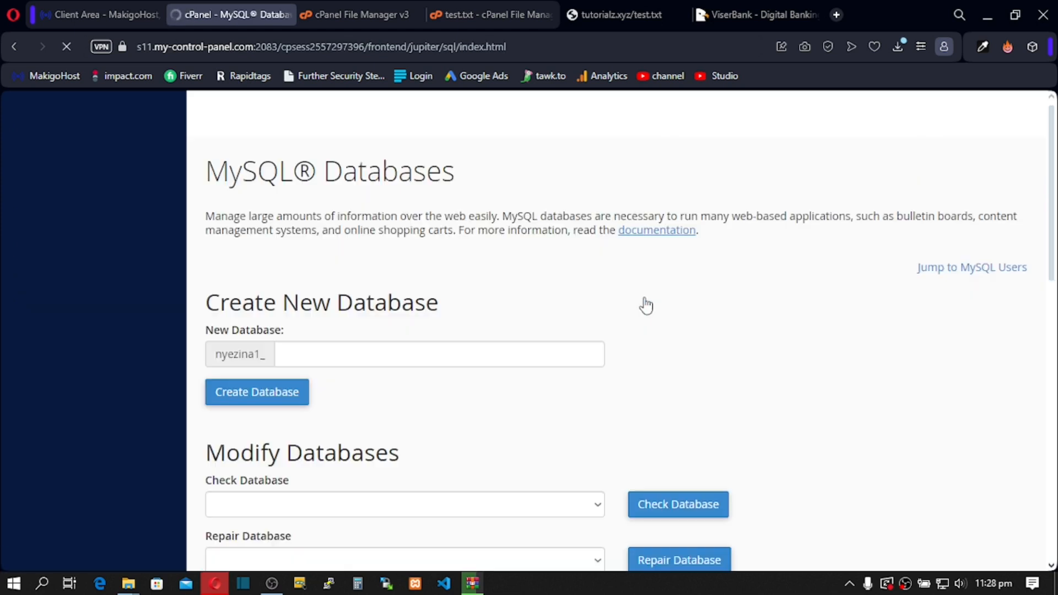
click(344, 354)
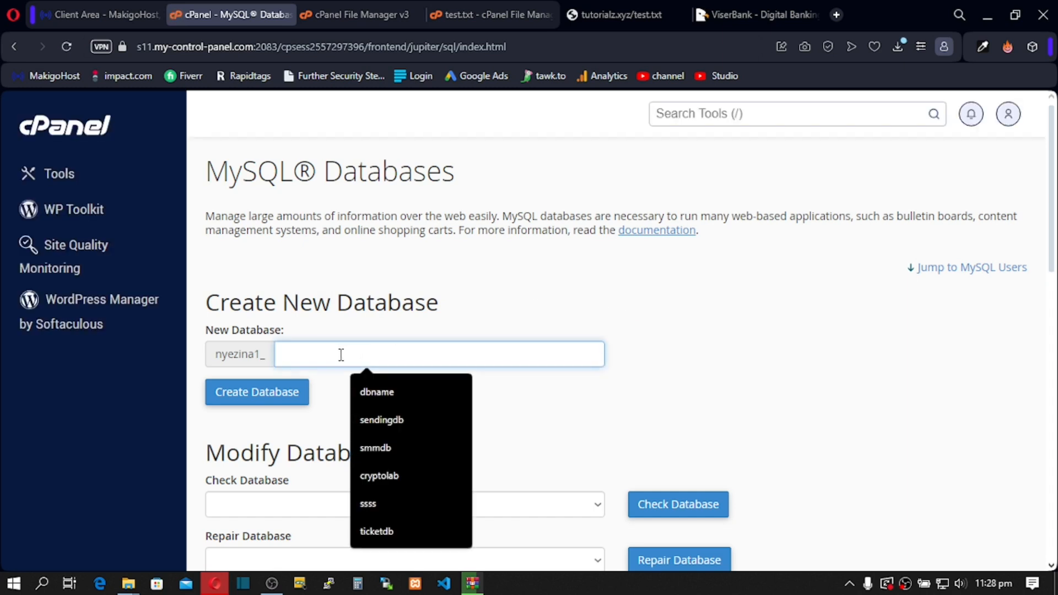
click(368, 399)
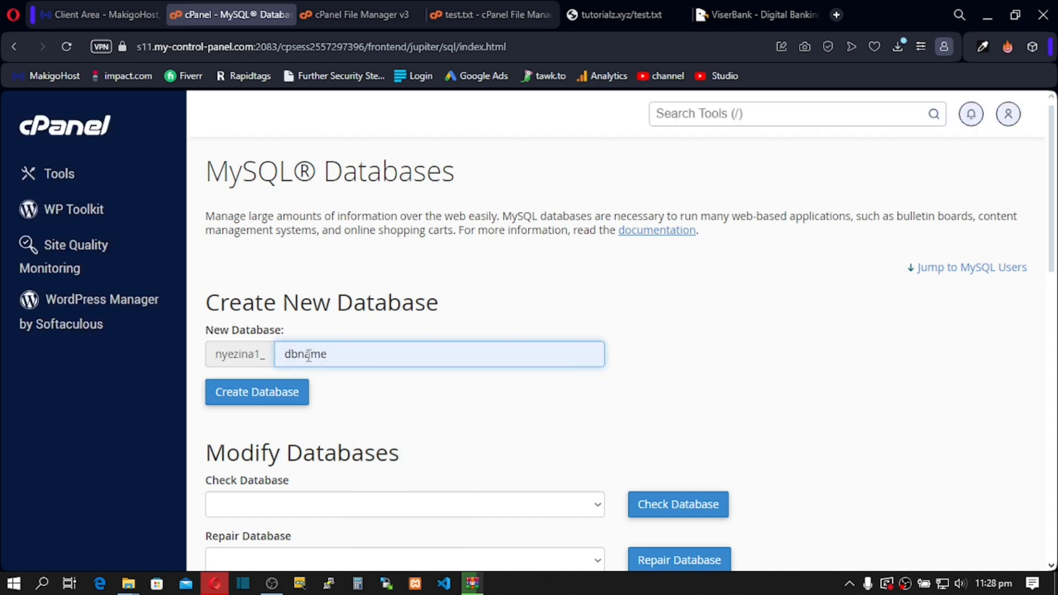
click(247, 402)
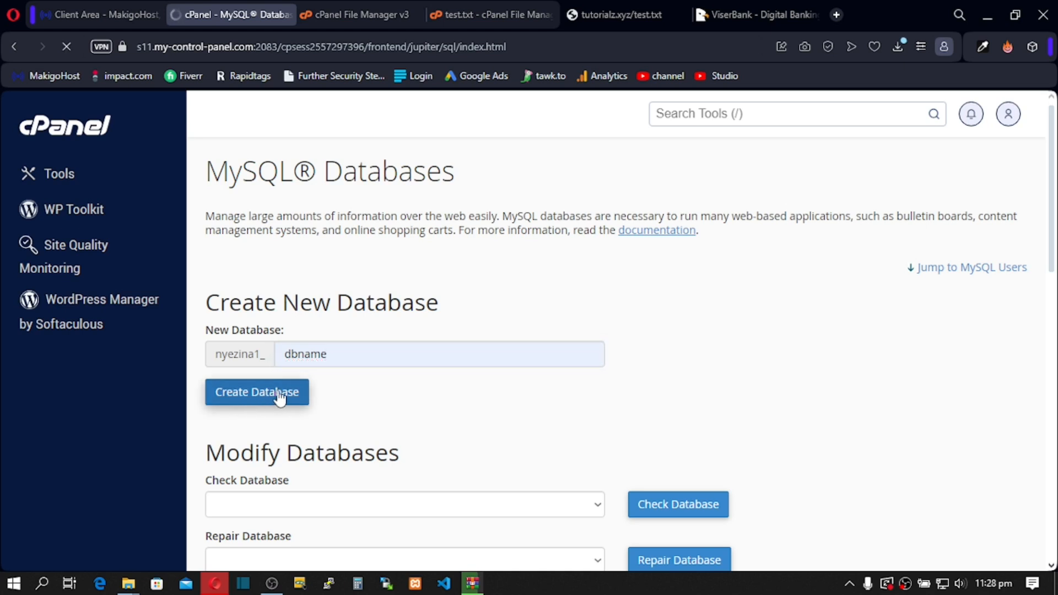
click(626, 281)
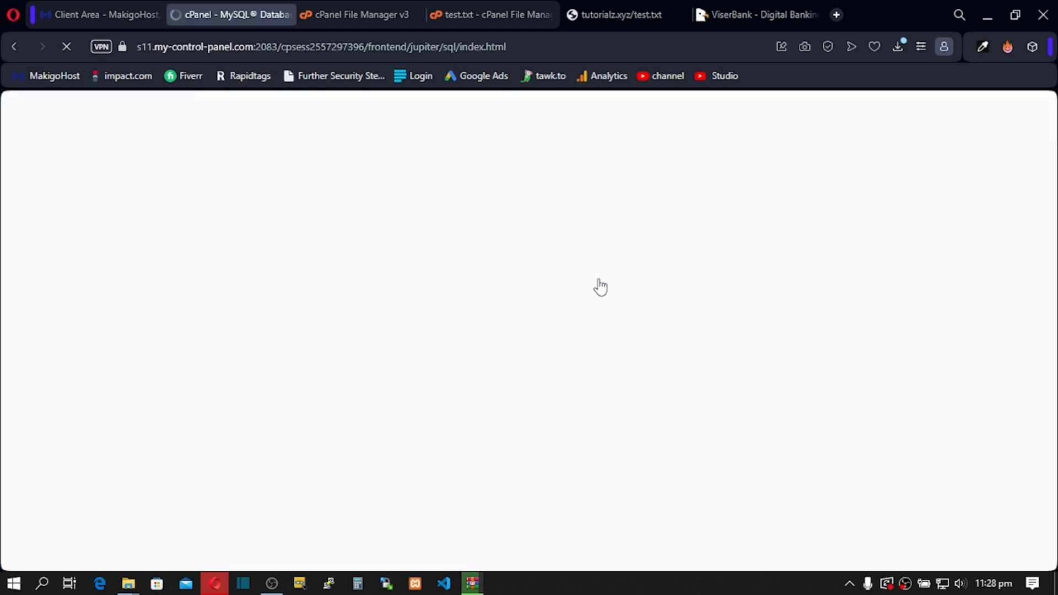
scroll(514, 297, down, 10)
Step: Enter 'username' as the new MySQL user and copy a generated very strong password
scroll(514, 297, down, 3)
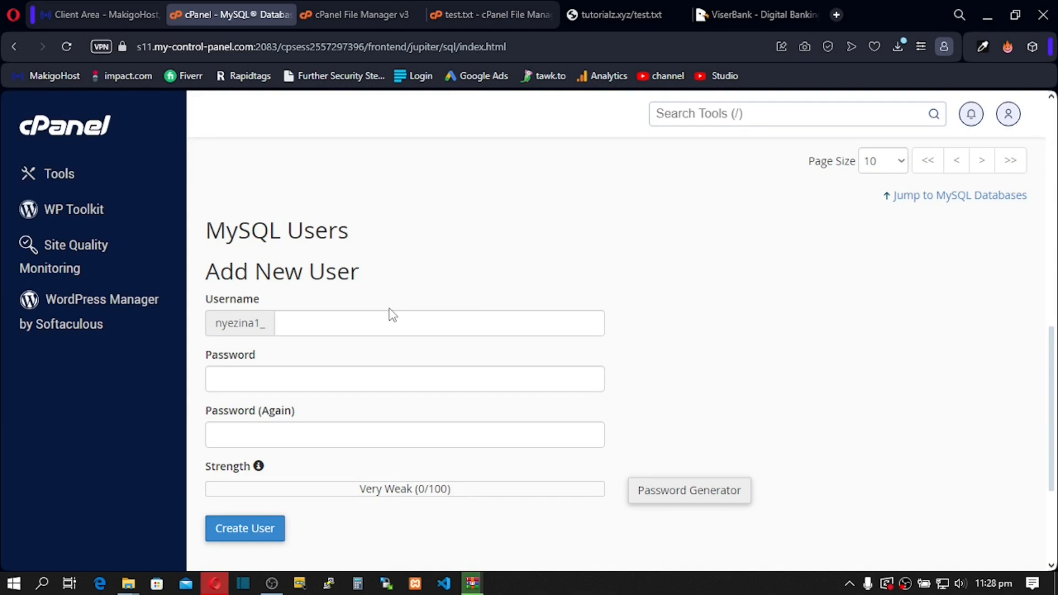
click(350, 322)
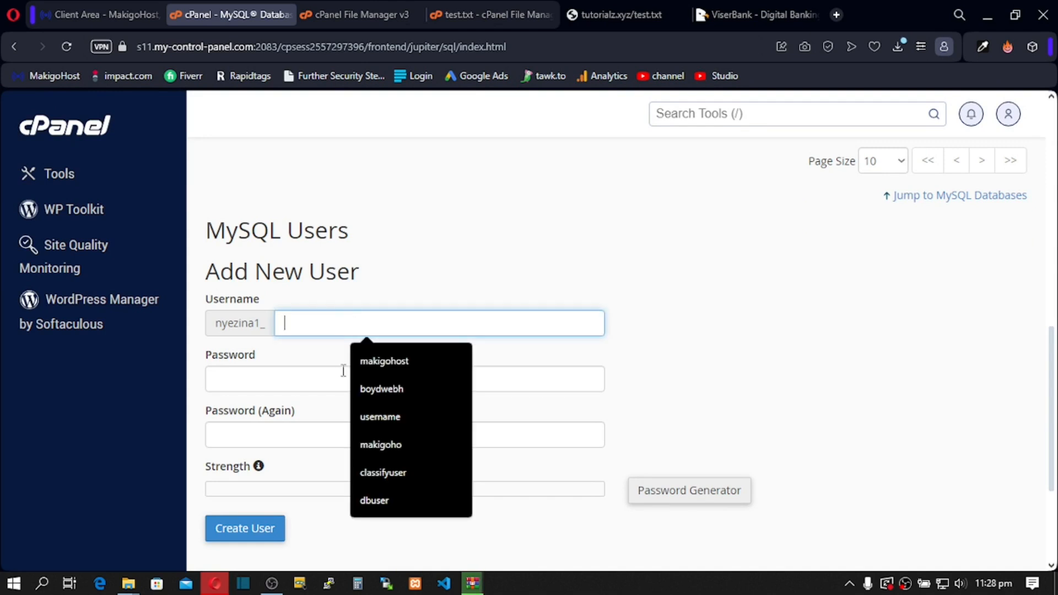
click(395, 419)
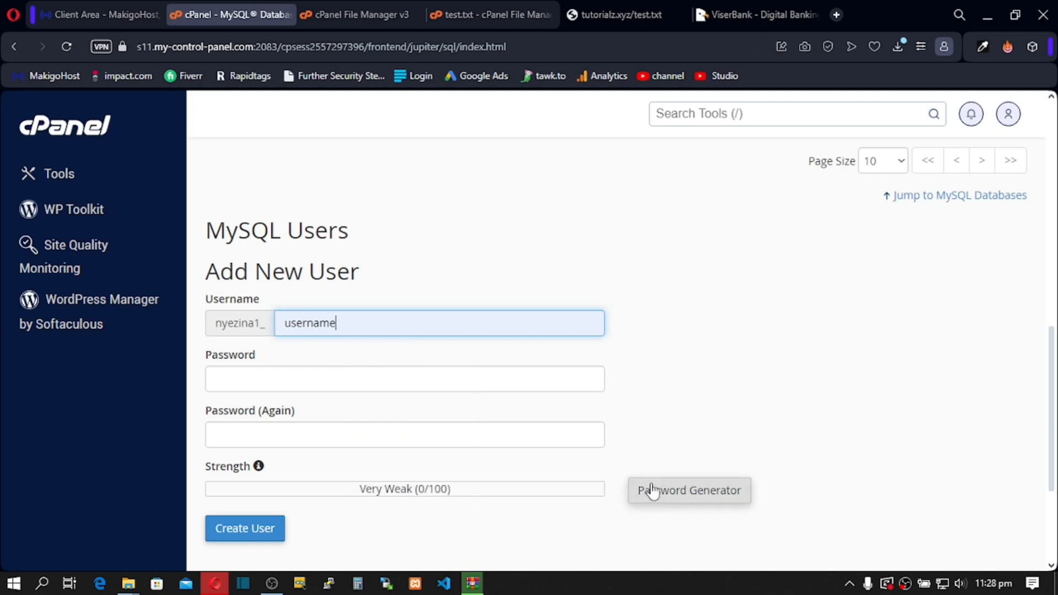
click(676, 493)
drag(479, 280, 386, 282)
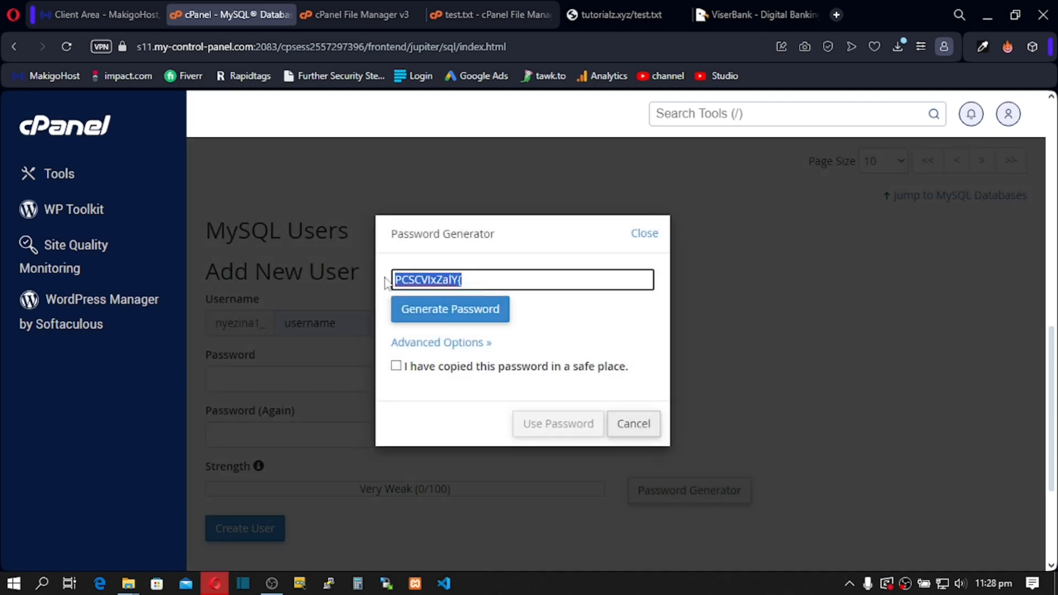
right_click(424, 284)
click(482, 331)
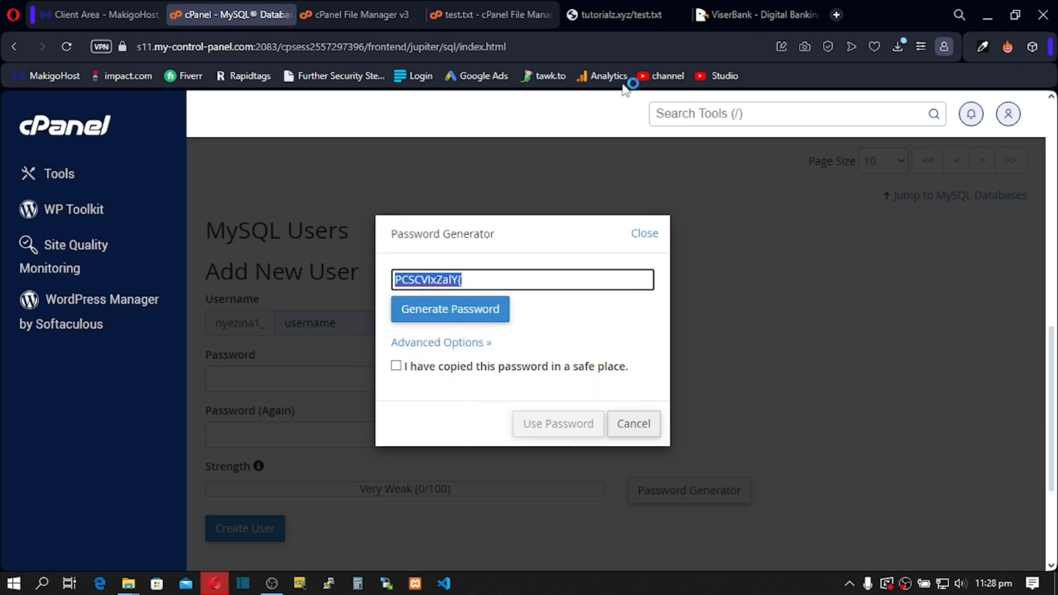
Step: Paste the generated password into a new browser tab for safekeeping
click(838, 13)
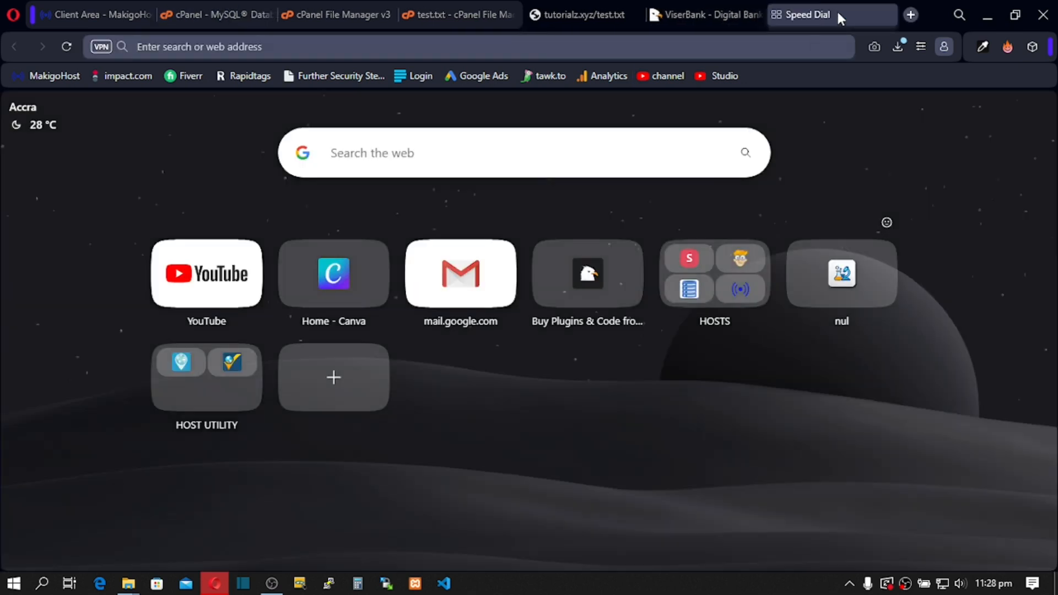
key(ctrl+v)
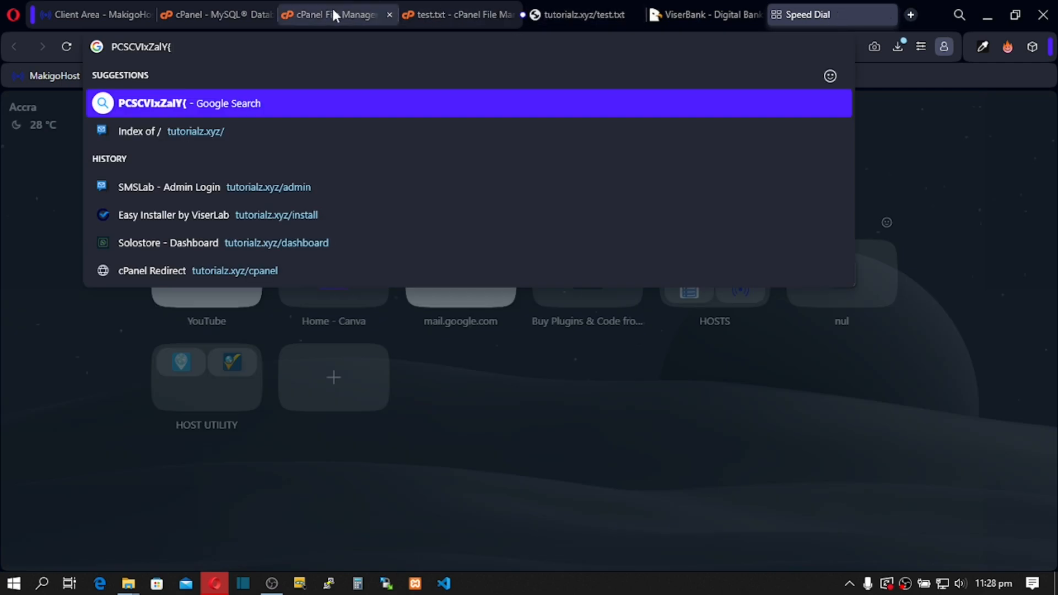
click(333, 14)
click(231, 15)
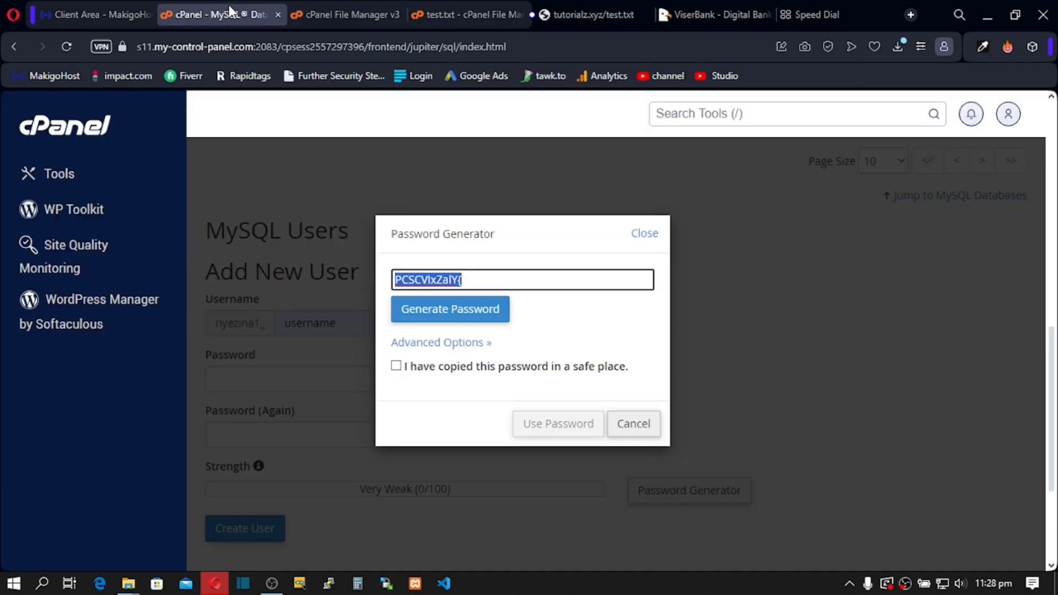
Step: Confirm and use the generated password, creating the MySQL user nyezina1_username
click(427, 368)
click(573, 424)
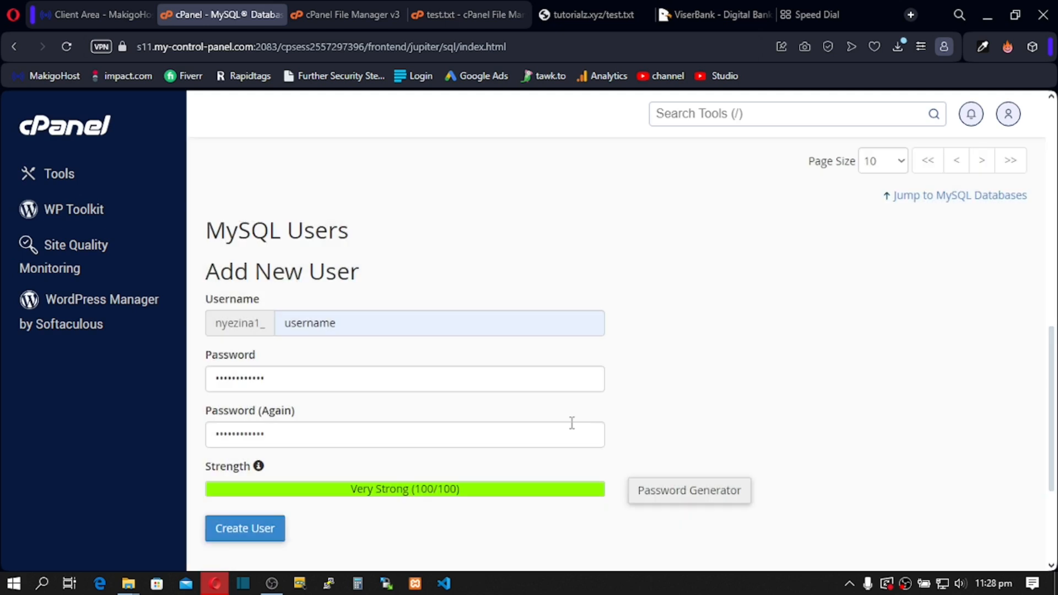
click(247, 530)
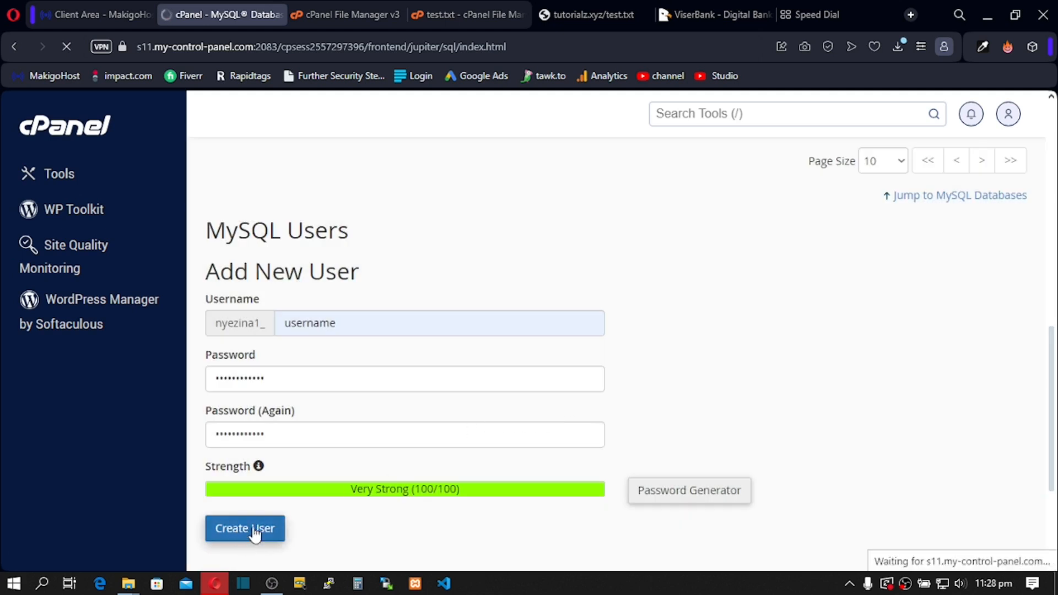
scroll(556, 409, down, 3)
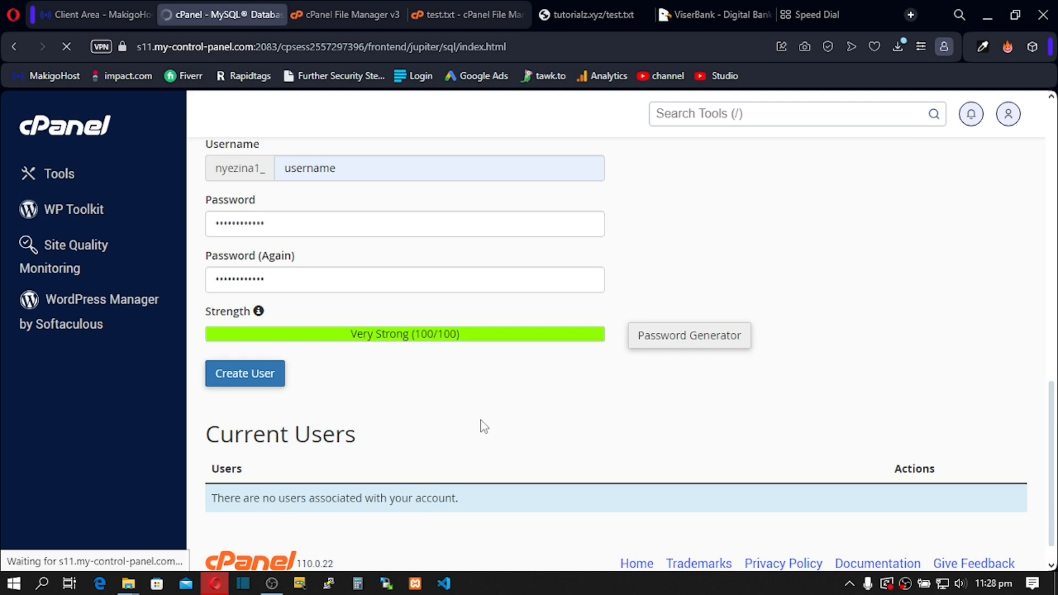
click(635, 313)
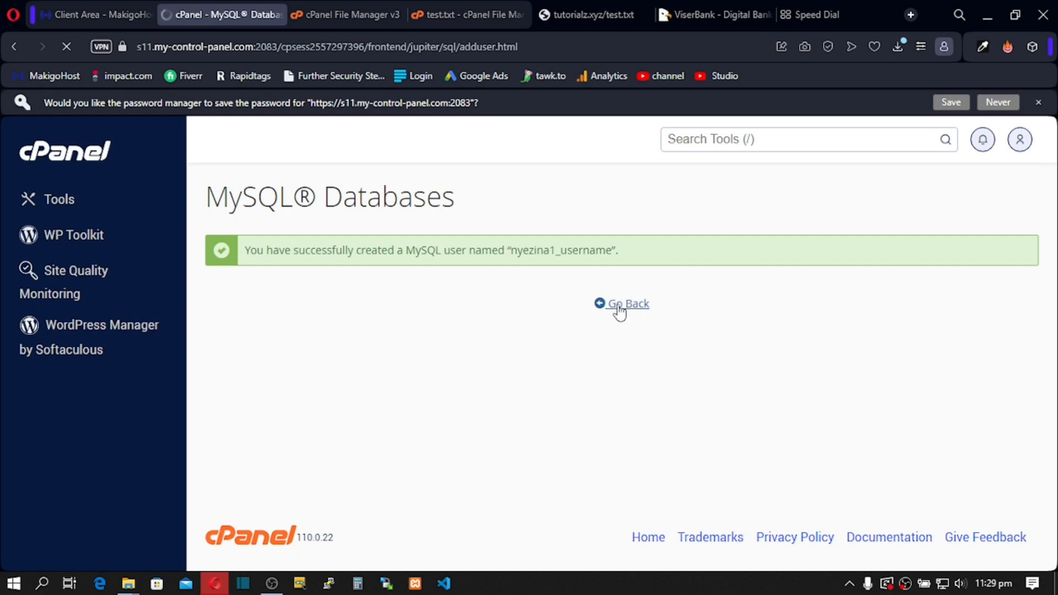
Step: Add the username user to the dbname database under Add User To Database
scroll(606, 325, down, 3)
scroll(606, 335, down, 10)
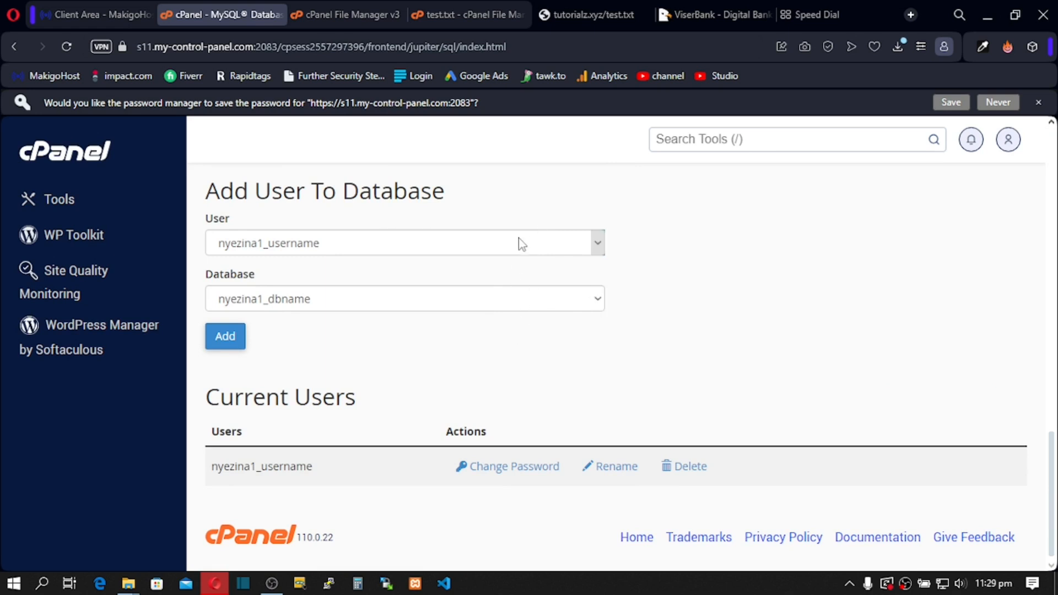
click(600, 249)
click(601, 251)
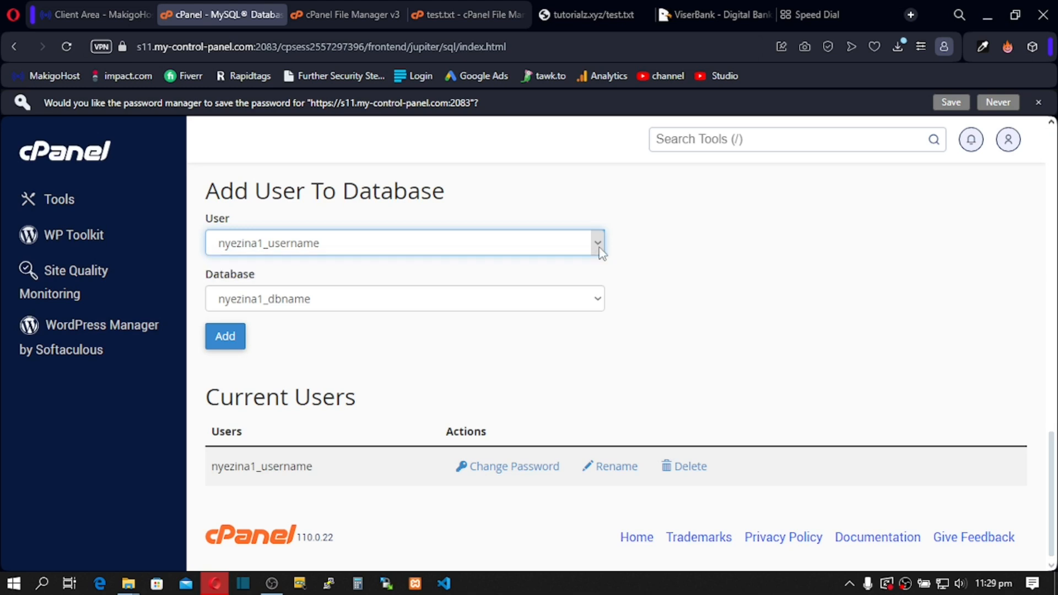
click(599, 299)
click(594, 302)
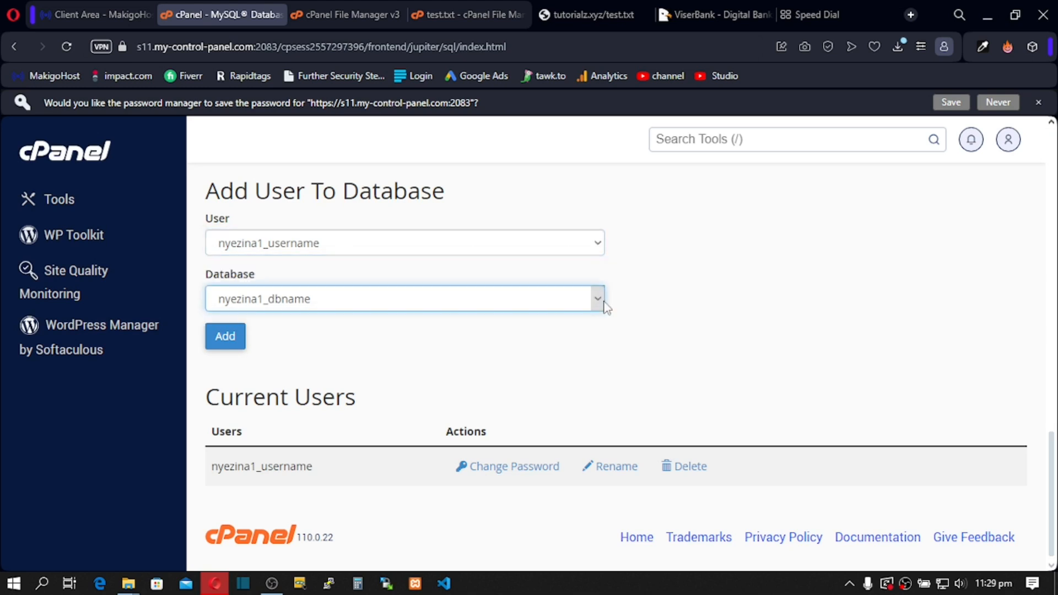
click(236, 343)
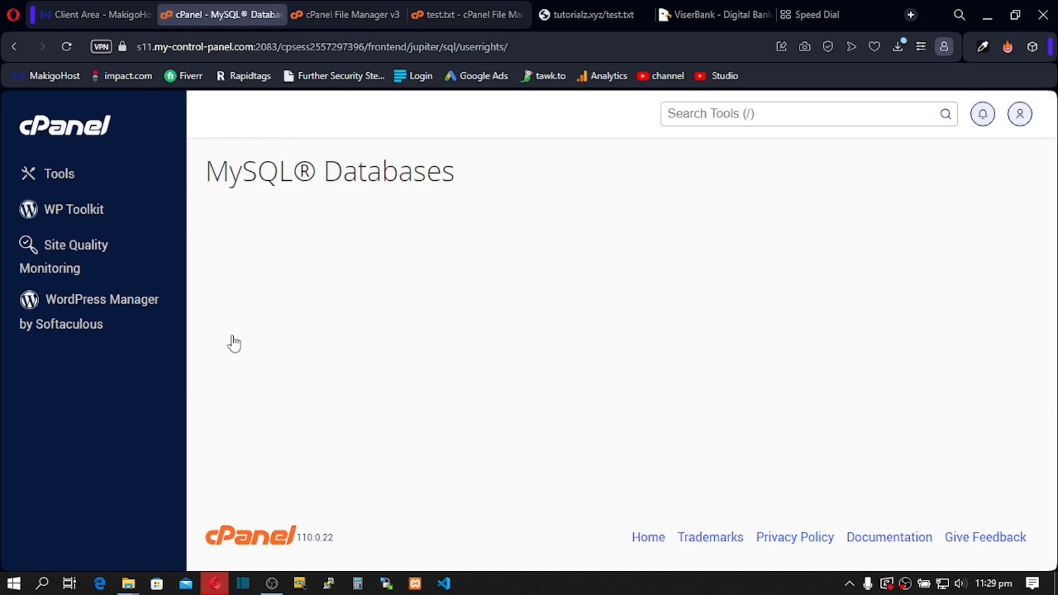
Step: Grant ALL PRIVILEGES to nyezina1_username on nyezina1_dbname and save the changes
click(216, 308)
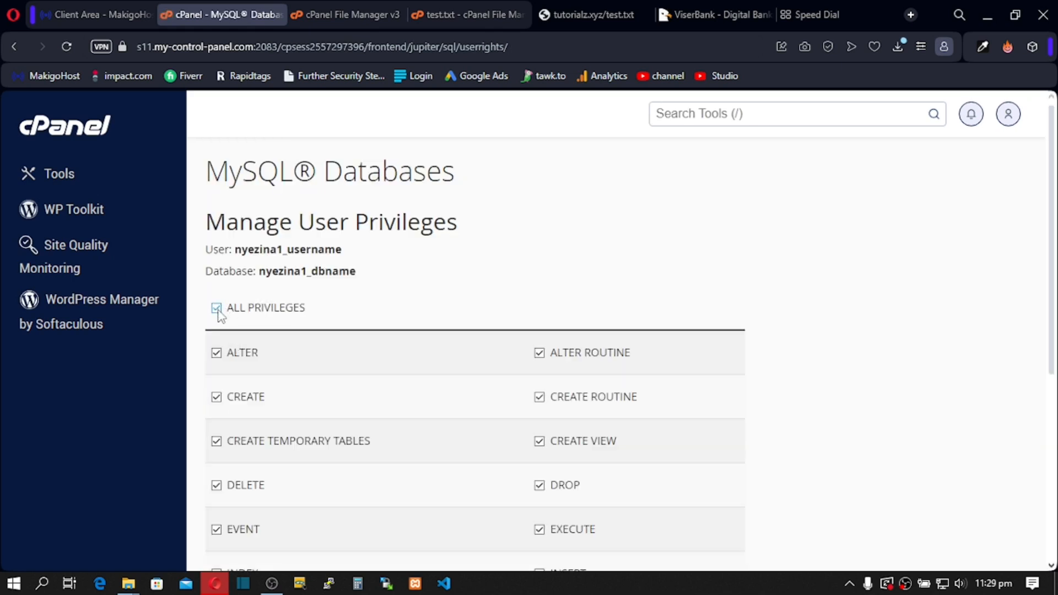
scroll(220, 315, down, 5)
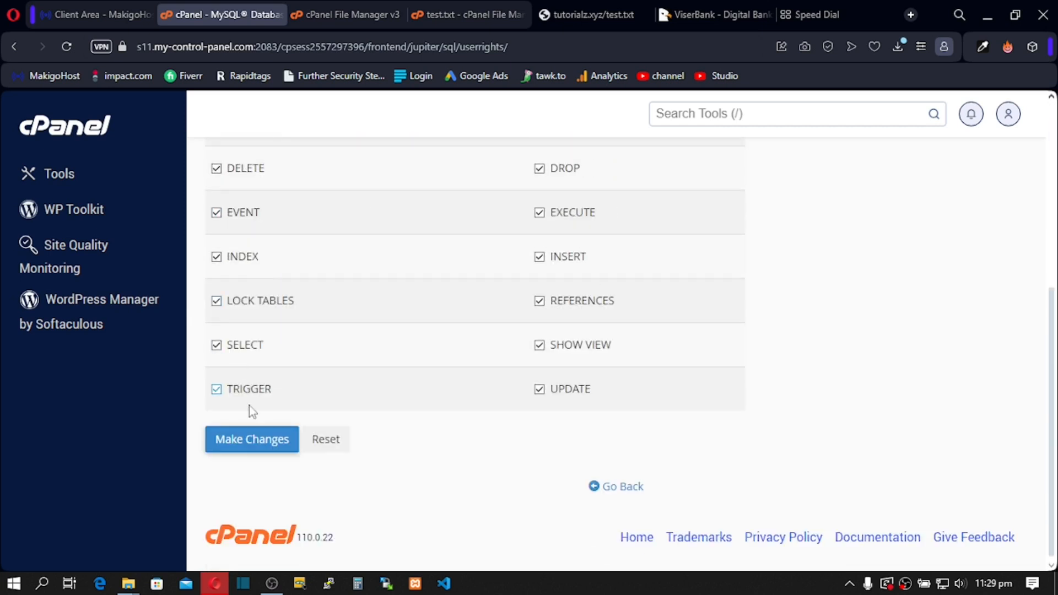
click(251, 444)
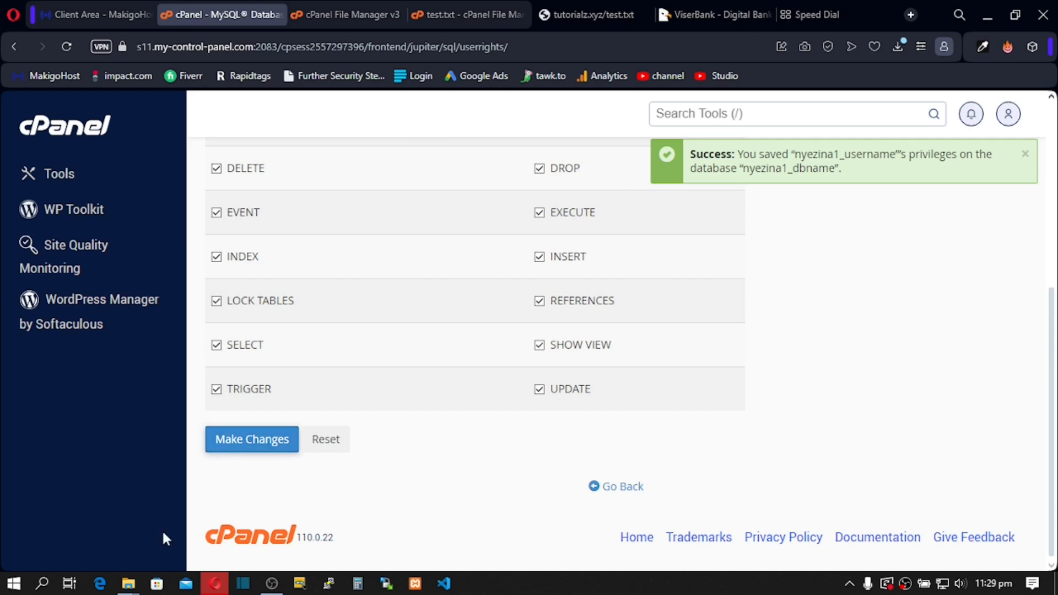
Step: Check the new Files ZIP in viserbank-2.3, then return to File Manager's empty public_html
mouse_move(128, 588)
click(386, 518)
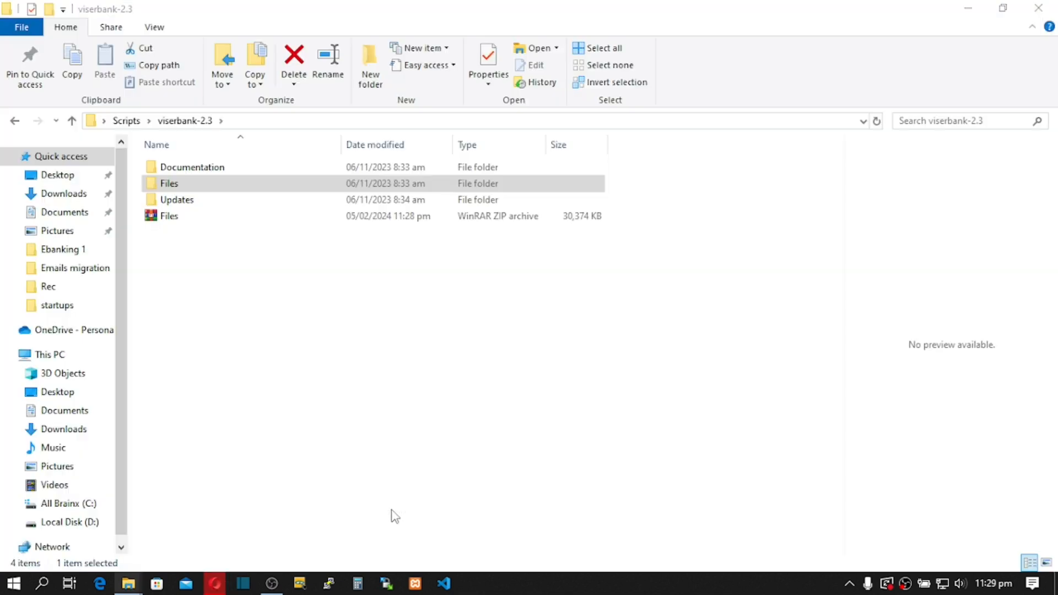
click(175, 217)
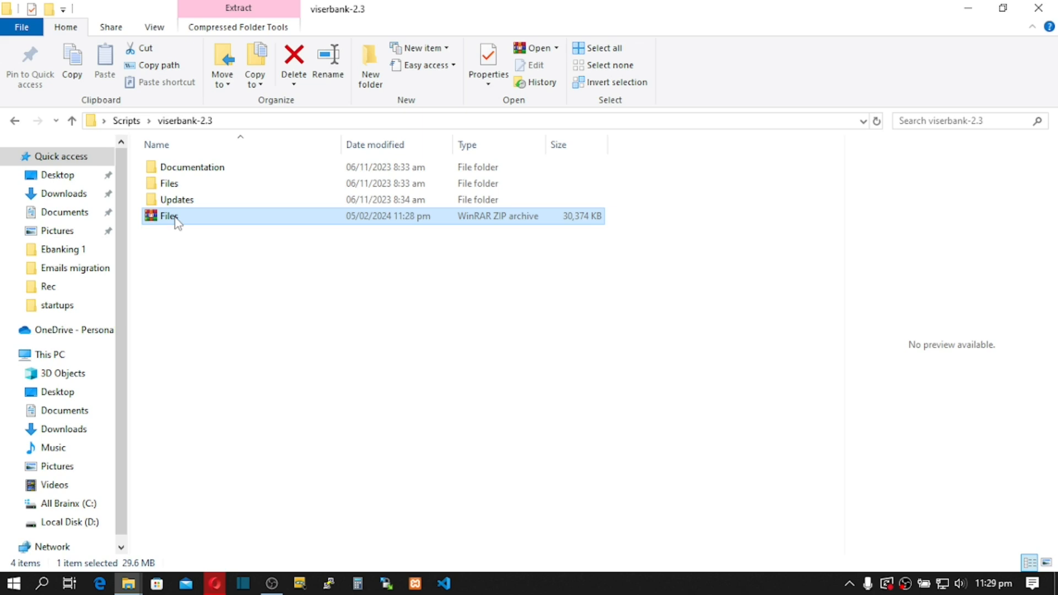
click(214, 585)
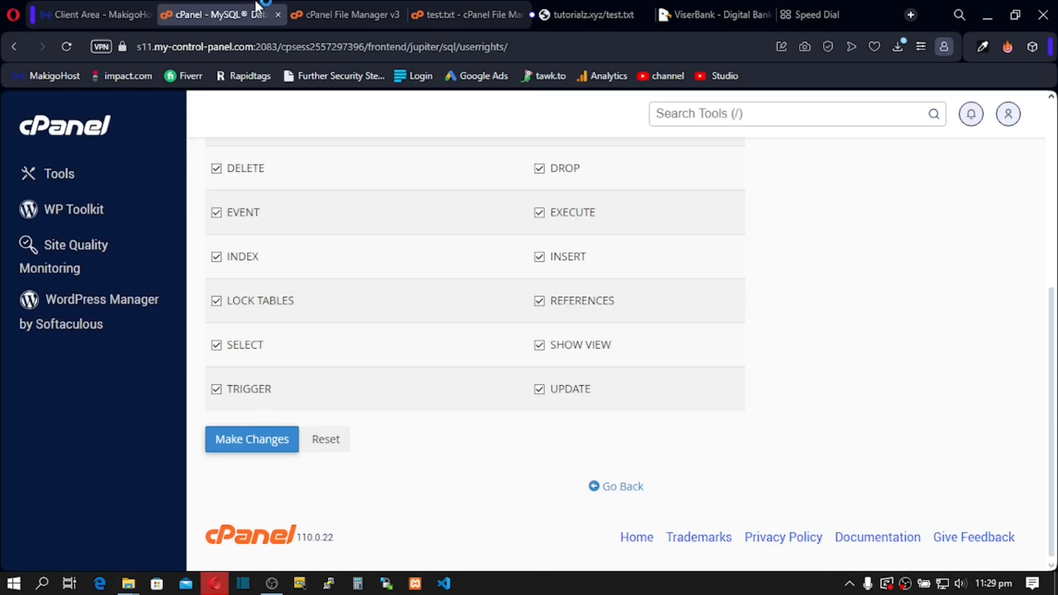
click(338, 13)
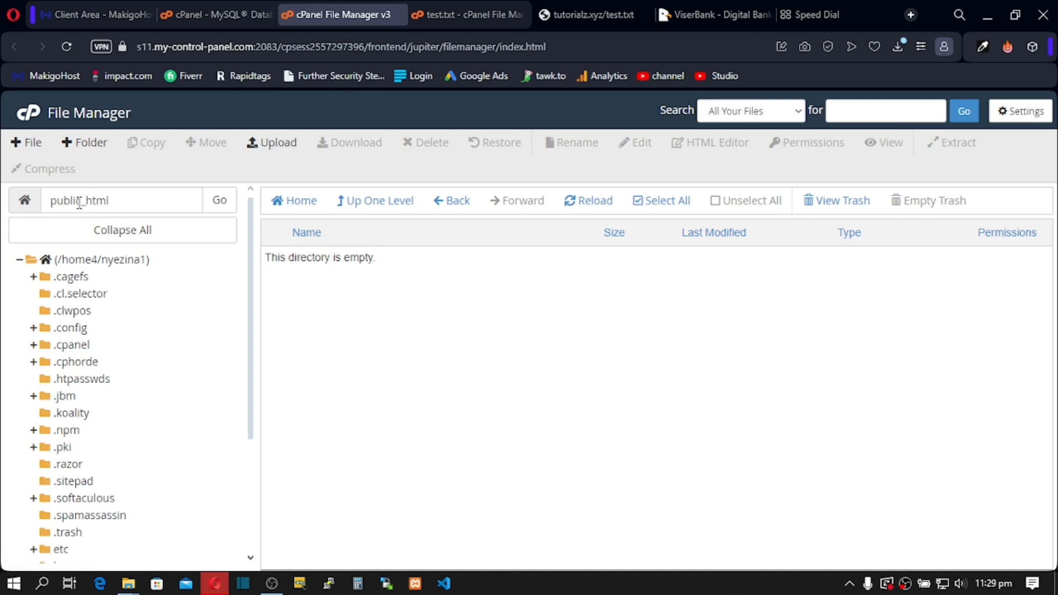
Step: Open the public_html upload page and bring the viserbank-2.3 Explorer window forward
click(262, 142)
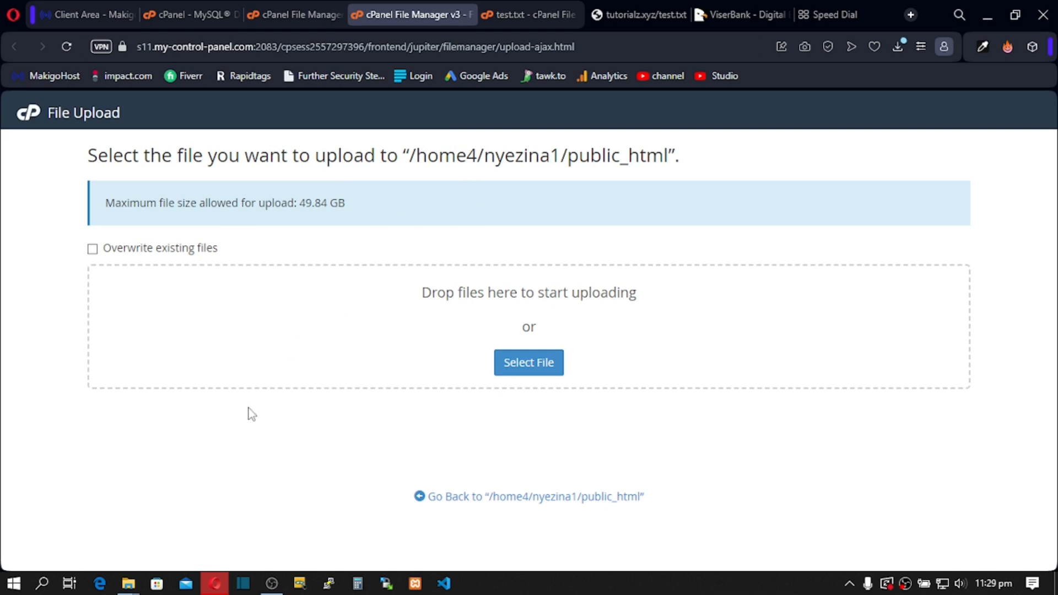
mouse_move(128, 583)
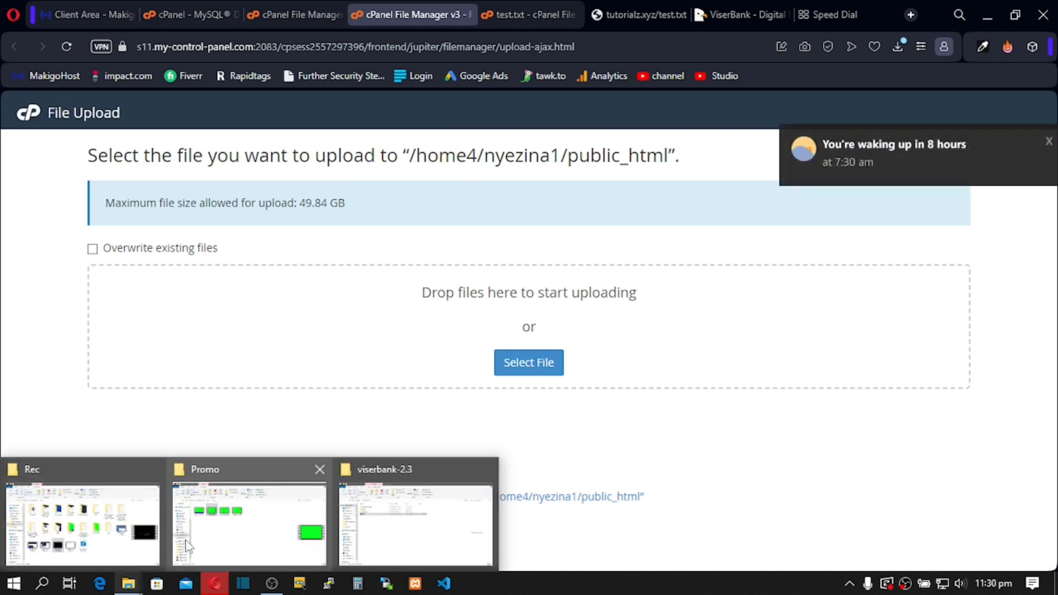
click(382, 533)
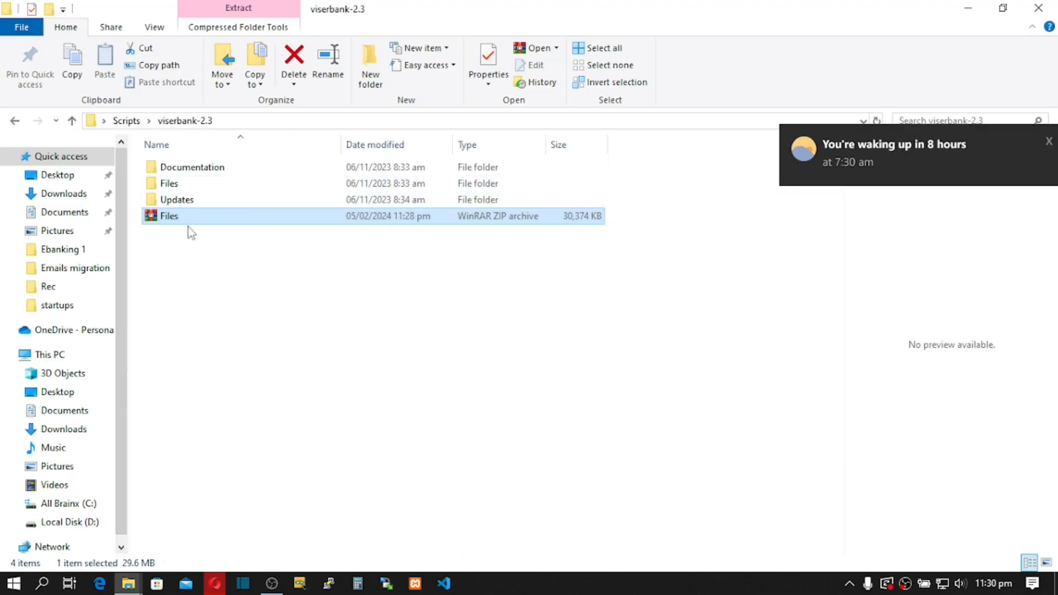
Step: Drop the Files zip onto the upload area and return to public_html once at 100%
drag(189, 224, 361, 348)
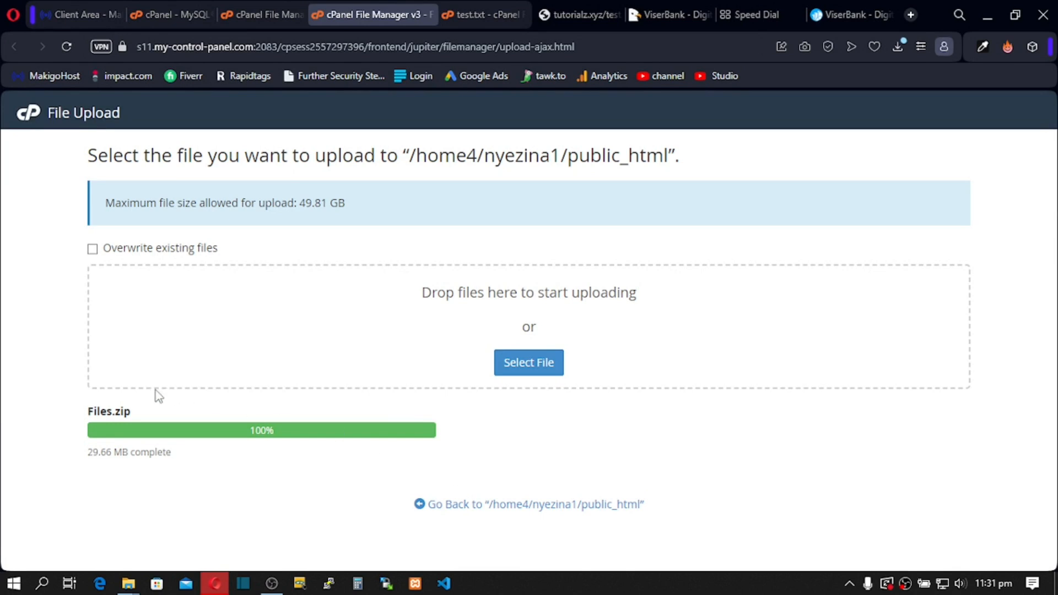
click(533, 505)
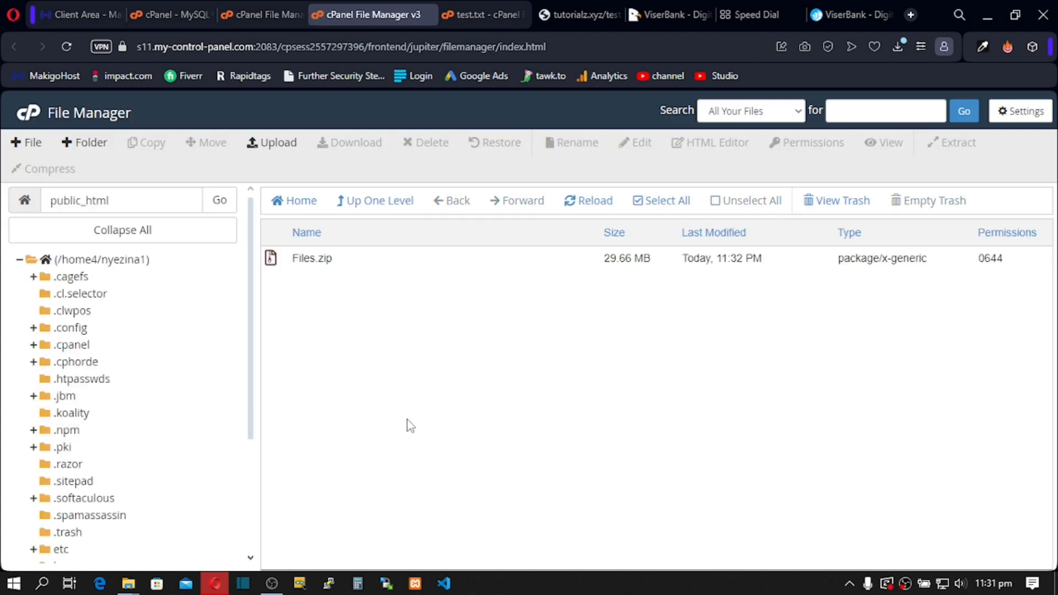
Step: Turn on Show Hidden Files in the File Manager settings
click(1006, 117)
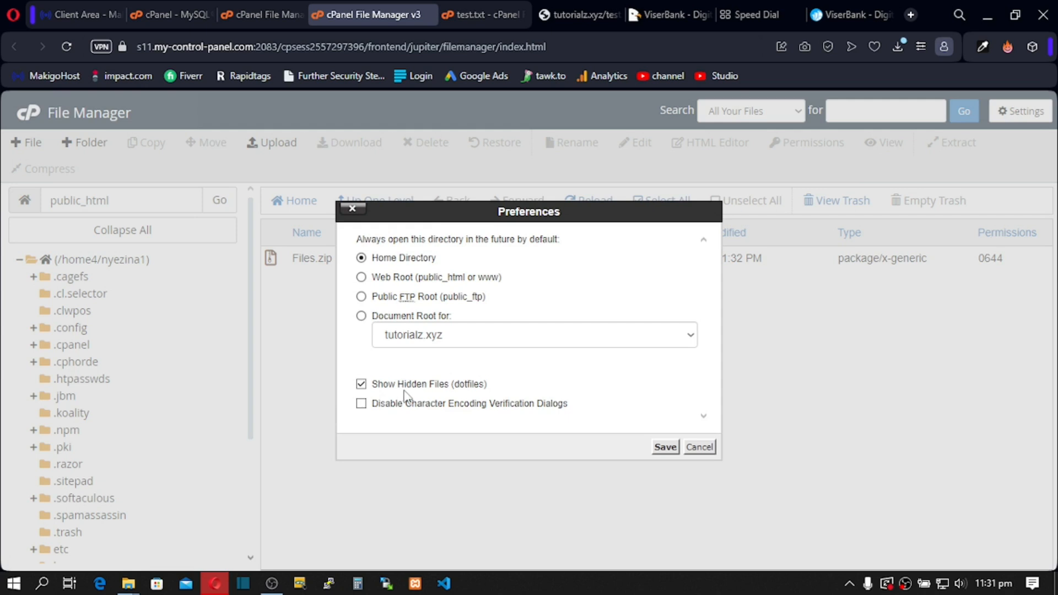
click(360, 385)
click(665, 447)
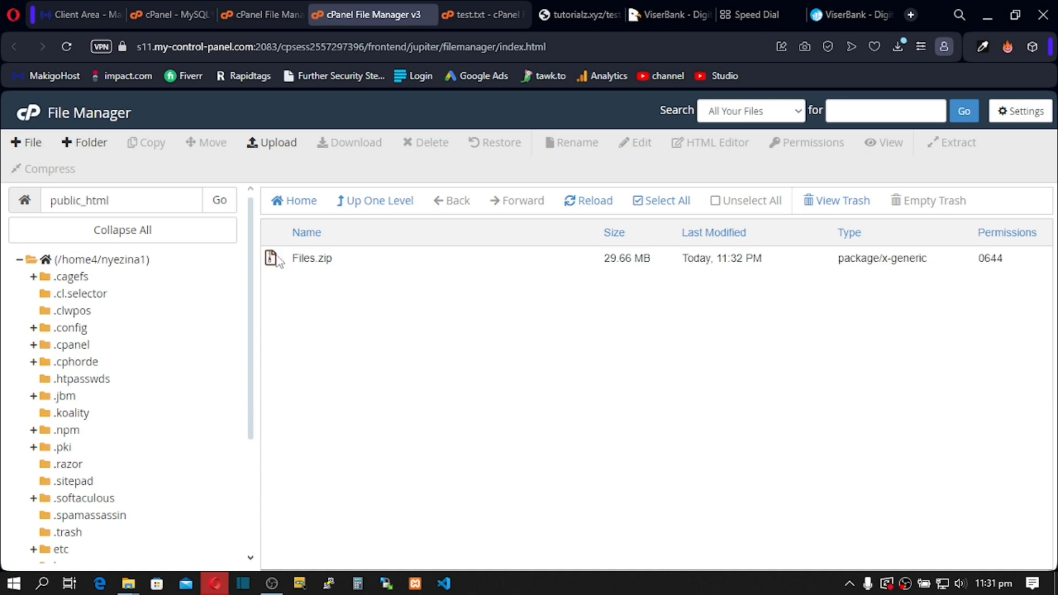
Step: Extract Files.zip into /public_html and open the resulting Files folder
click(278, 259)
right_click(279, 259)
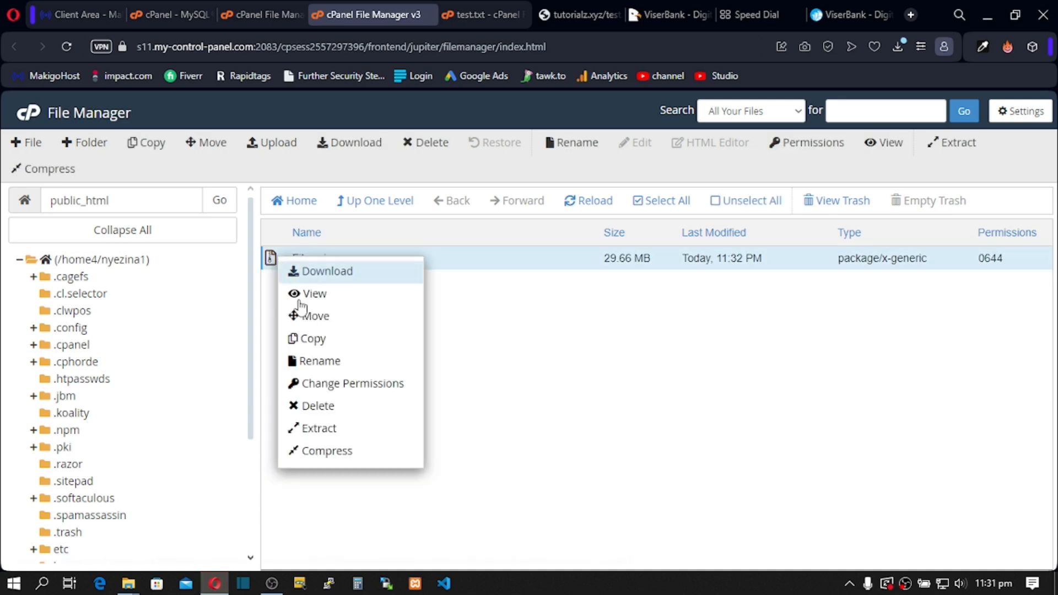
click(327, 429)
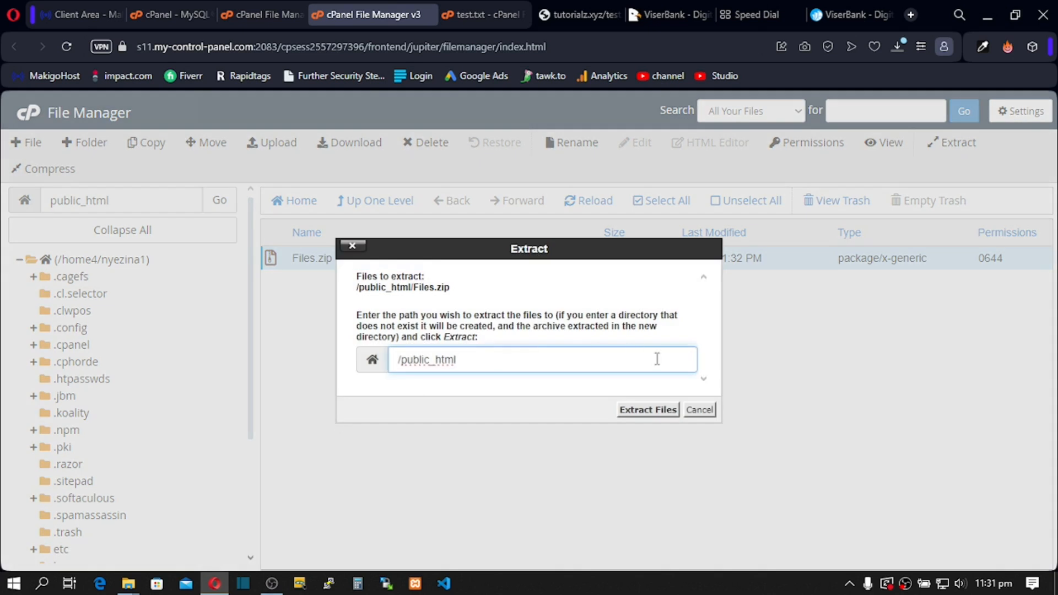
click(648, 410)
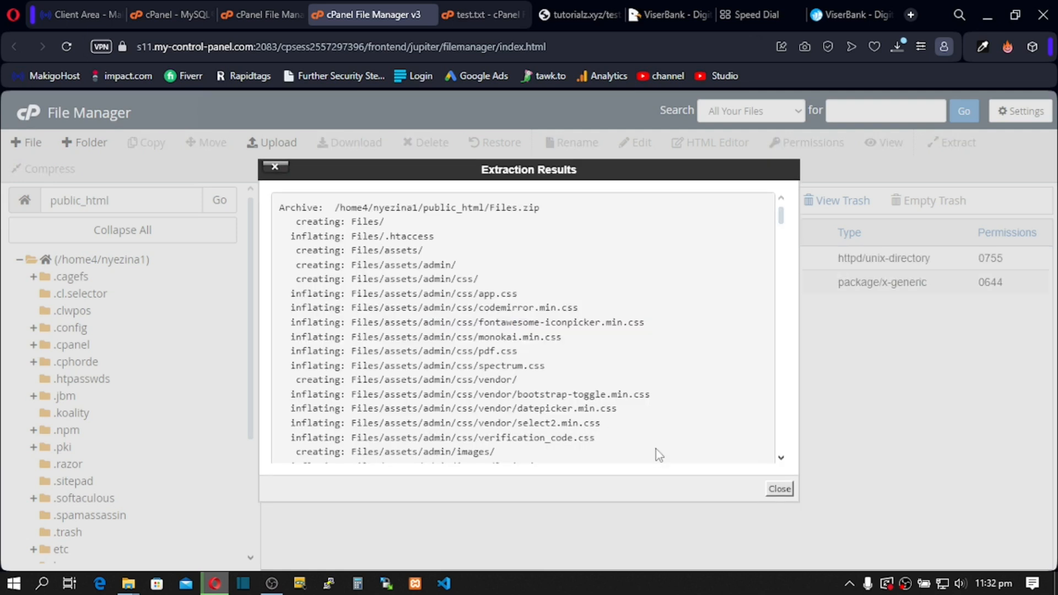
click(780, 489)
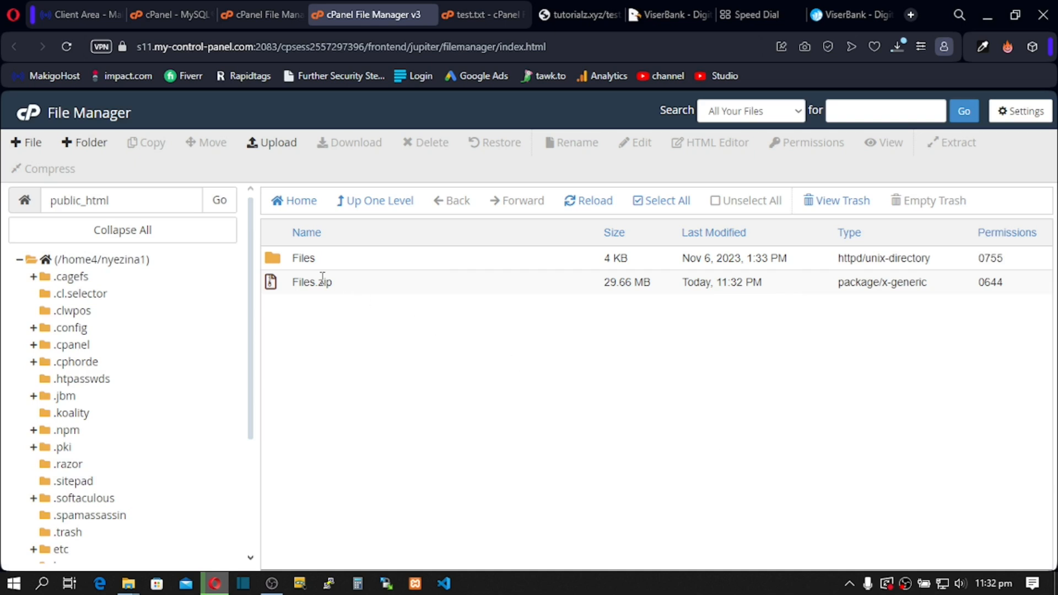
double_click(275, 267)
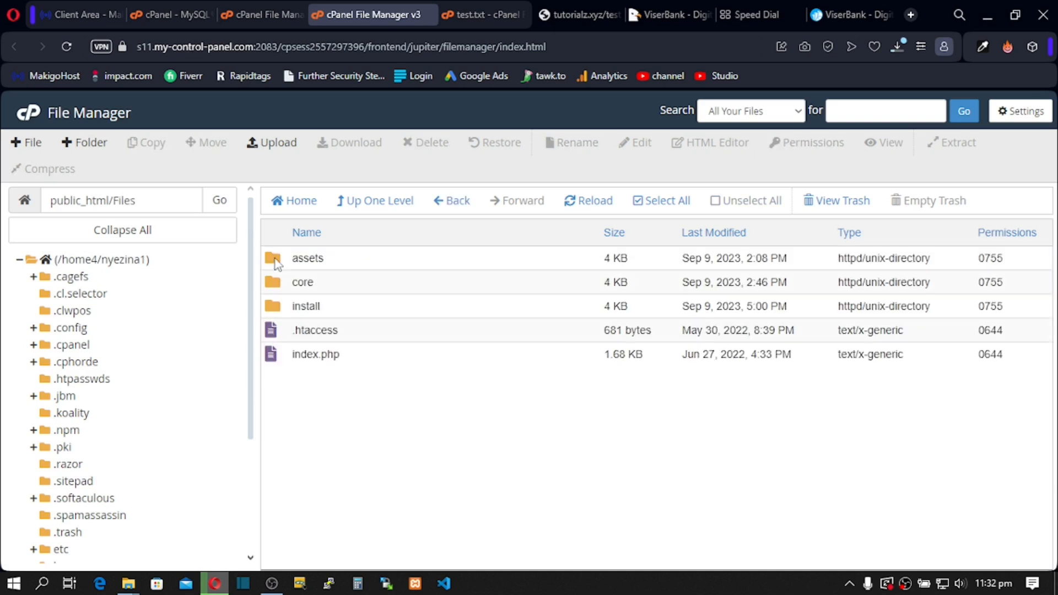
Step: Move assets, core, install, .htaccess and index.php from Files up into /public_html
click(653, 200)
click(209, 143)
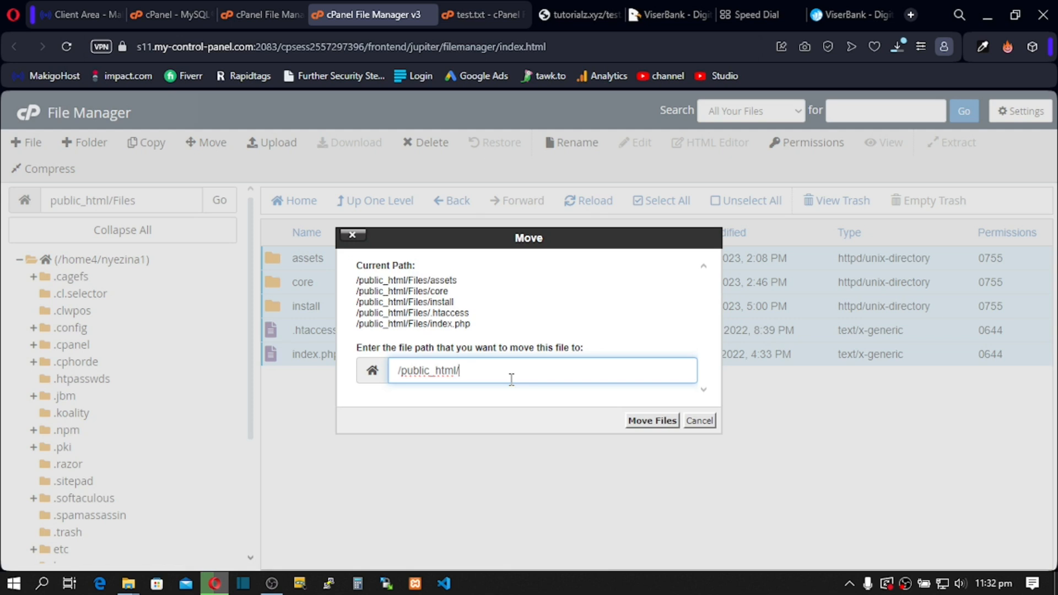
click(634, 421)
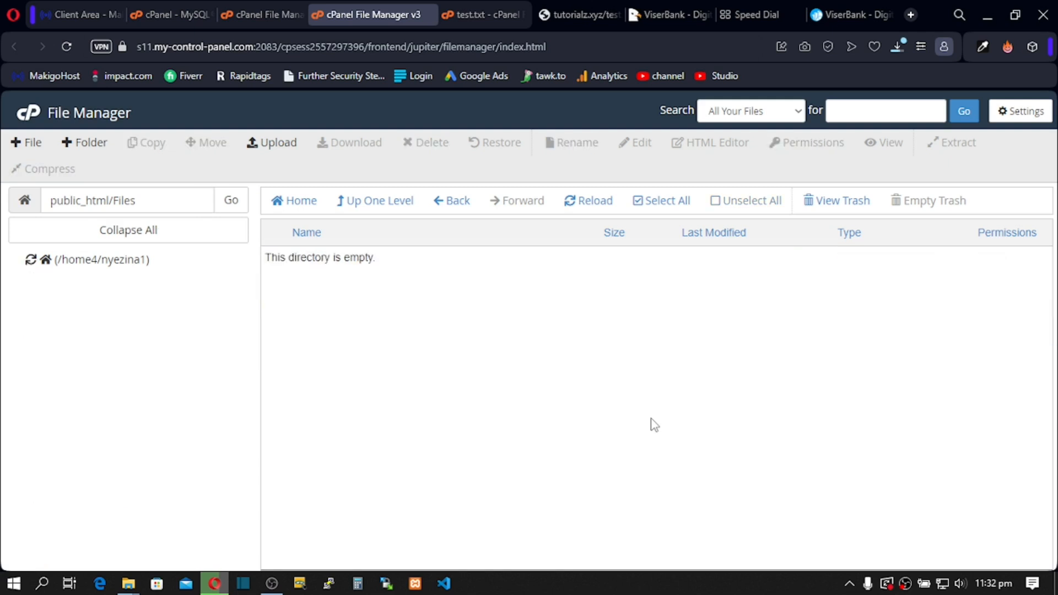
click(367, 211)
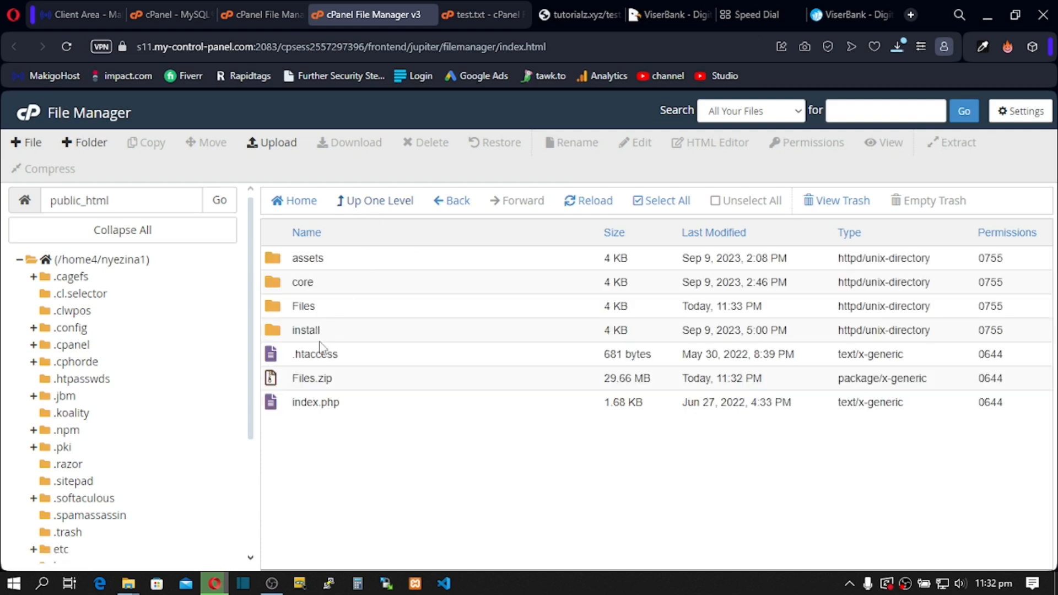
Step: Permanently delete Files.zip, skipping the trash, then switch to the tutorialz.xyz/test.txt tab
click(282, 385)
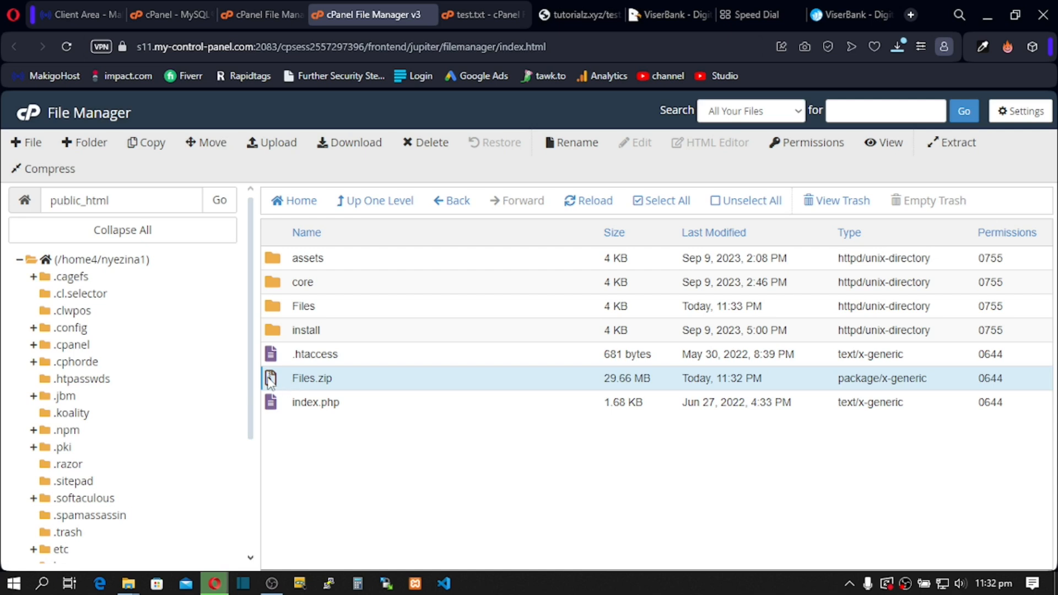
key(Delete)
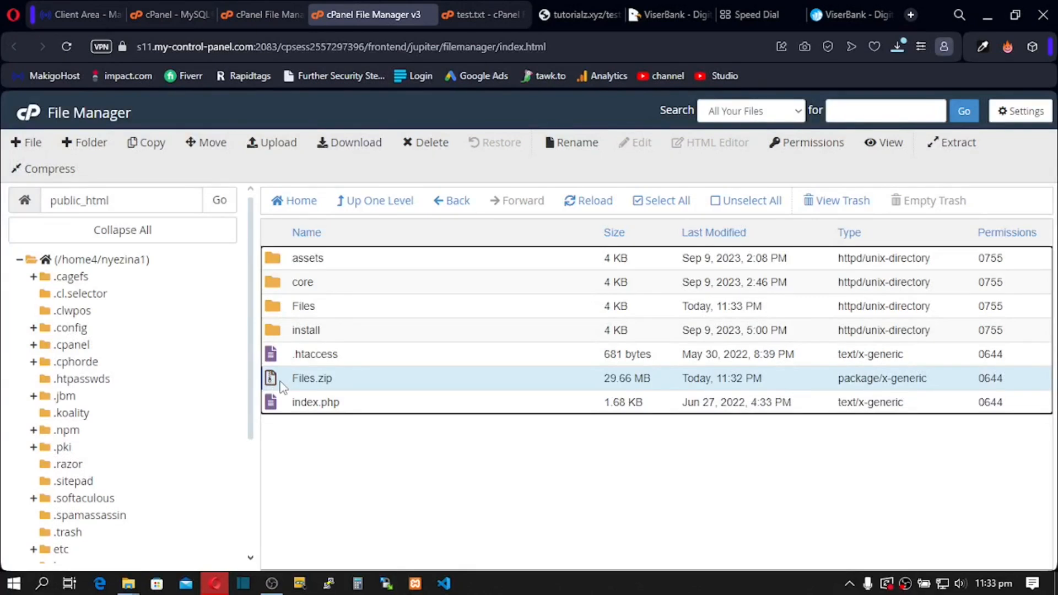
click(428, 144)
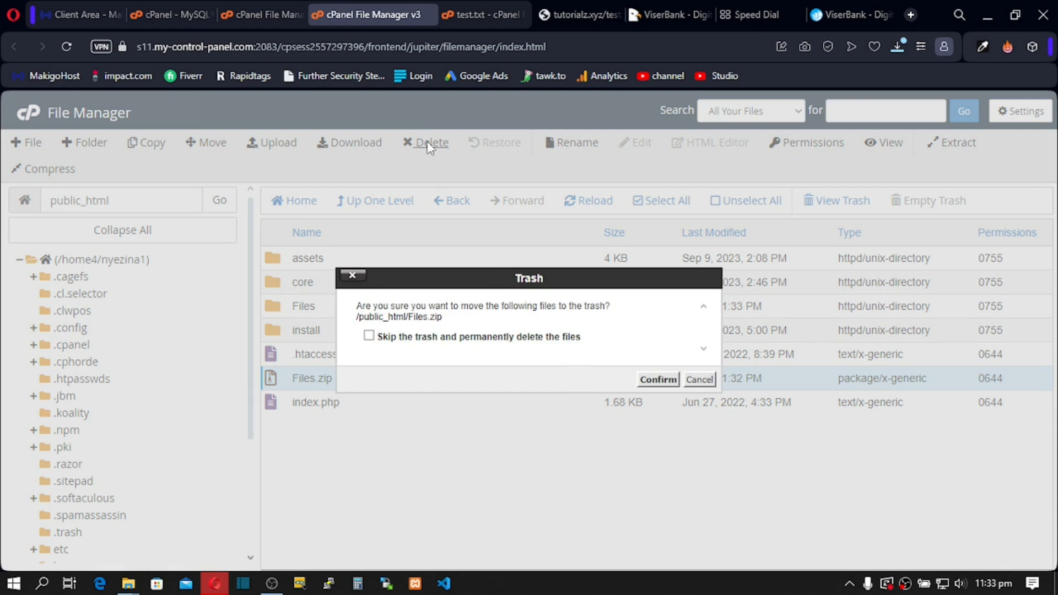
click(485, 338)
click(661, 381)
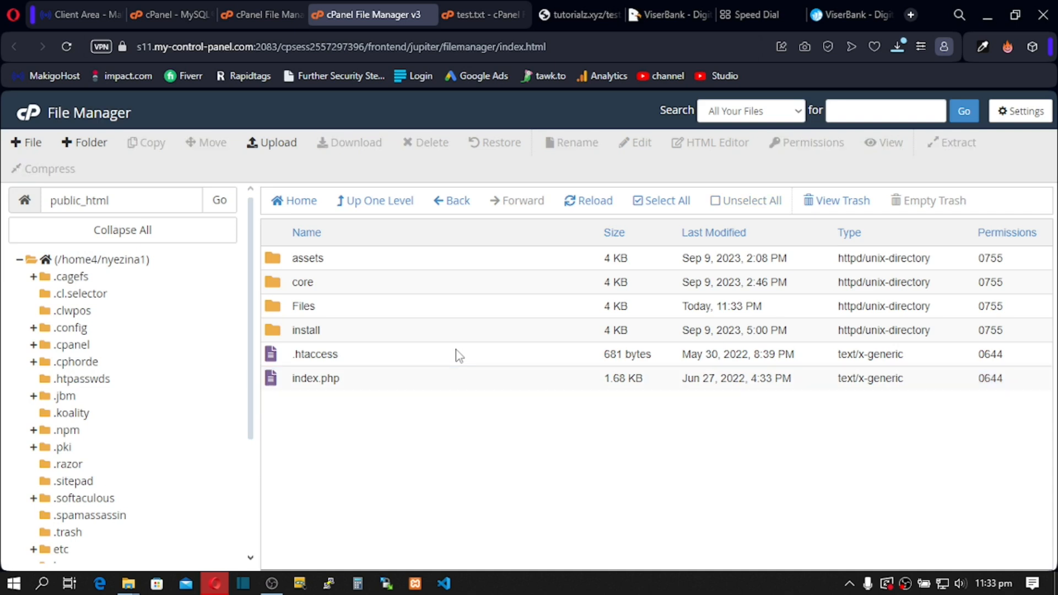
click(565, 16)
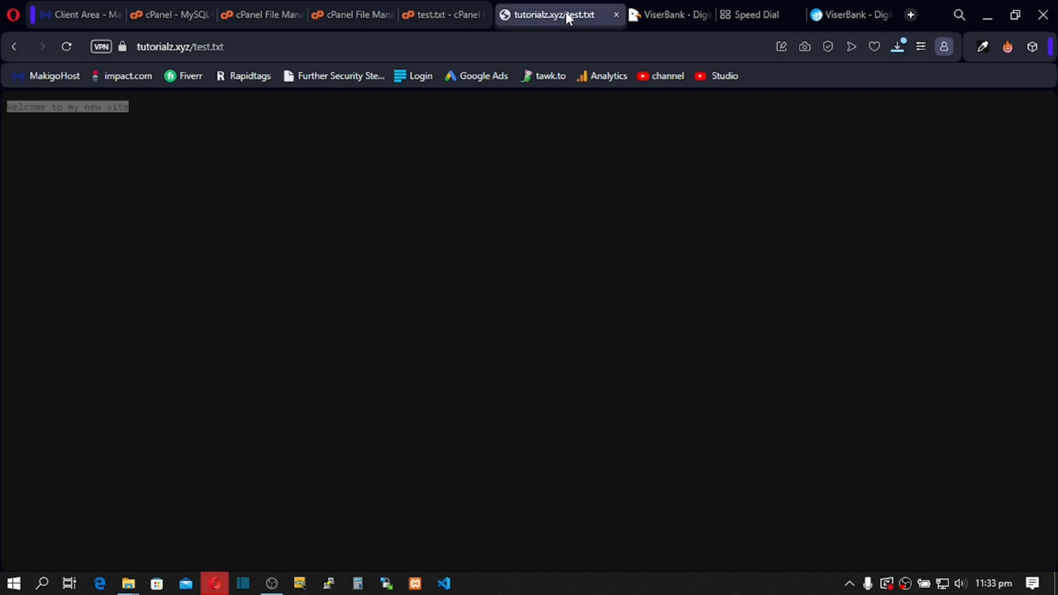
Step: Change the address from test.txt to tutorialz.xyz/install and load the installer
drag(226, 47, 197, 54)
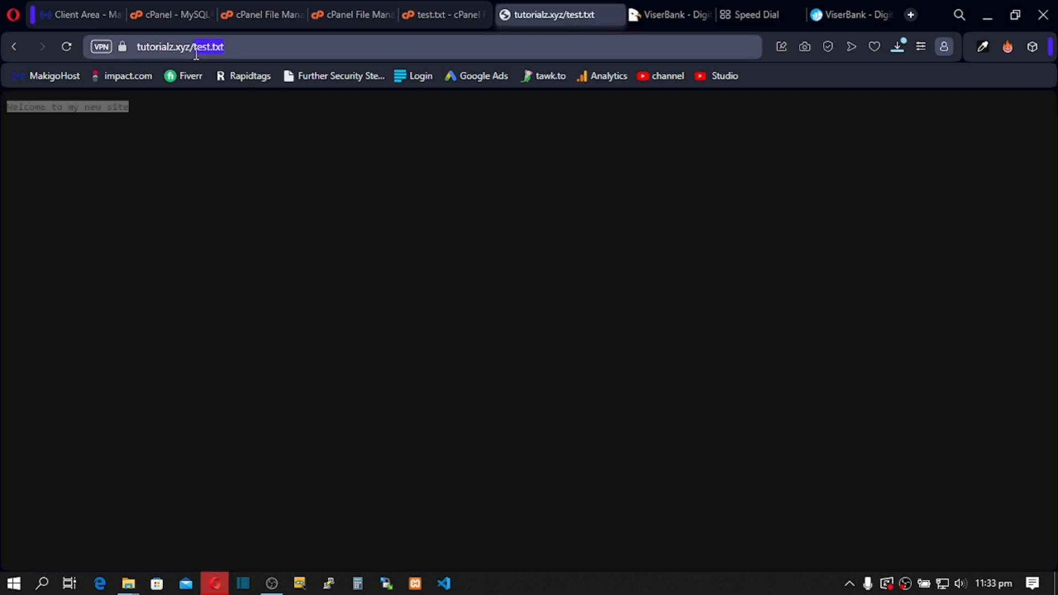
key(BackSpace)
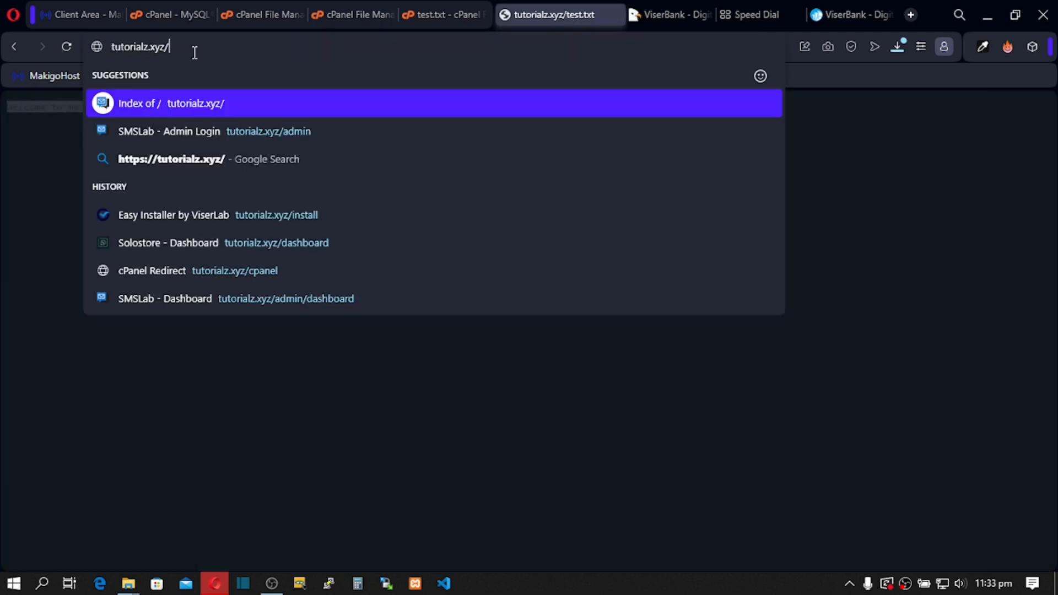
text(install)
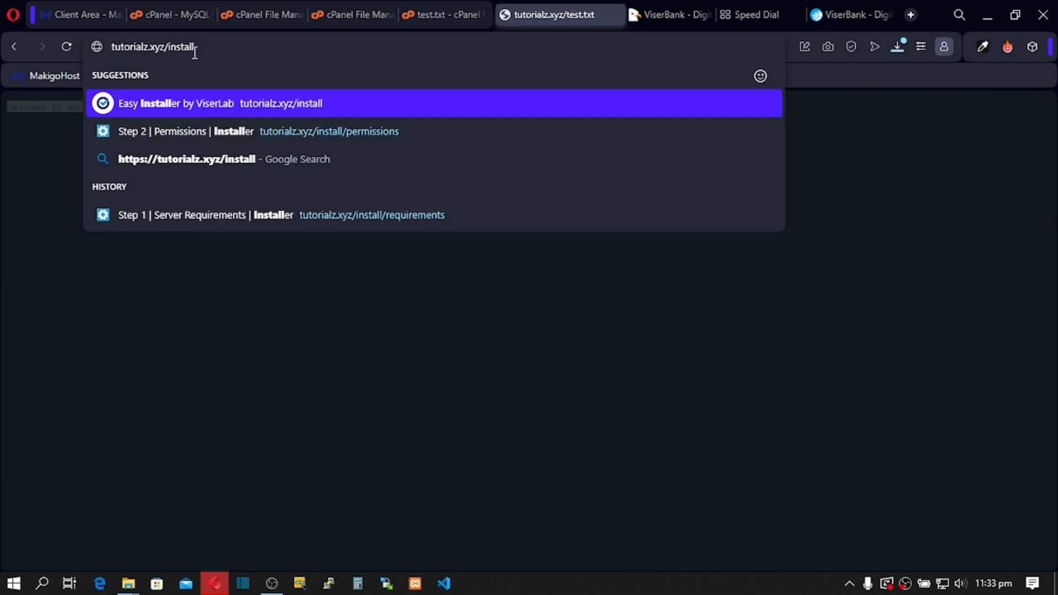
key(Return)
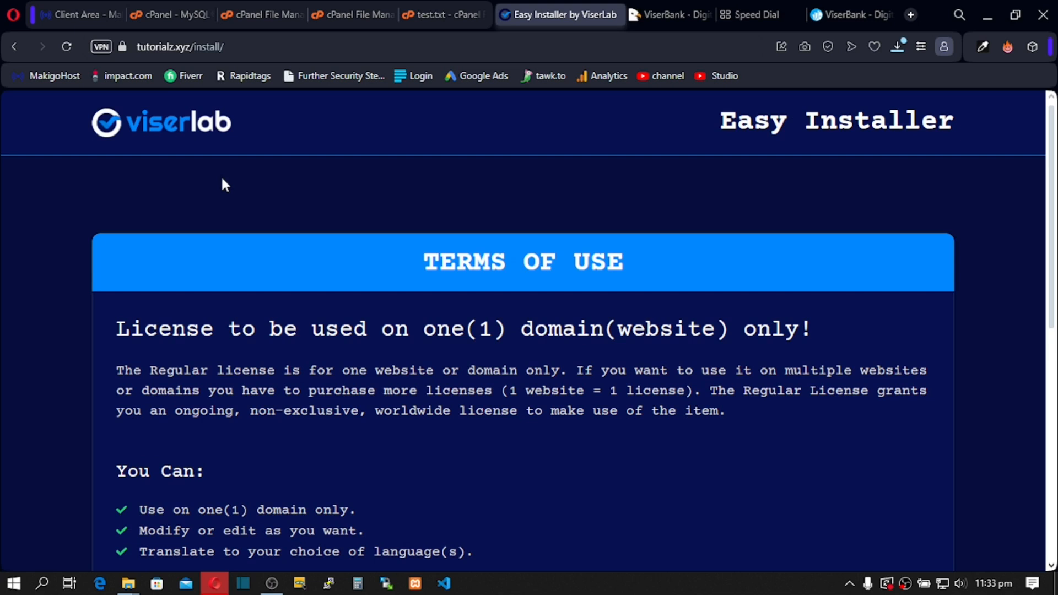
Step: Accept the terms, review the five core folders needing 0775, and return to File Manager
scroll(377, 340, down, 10)
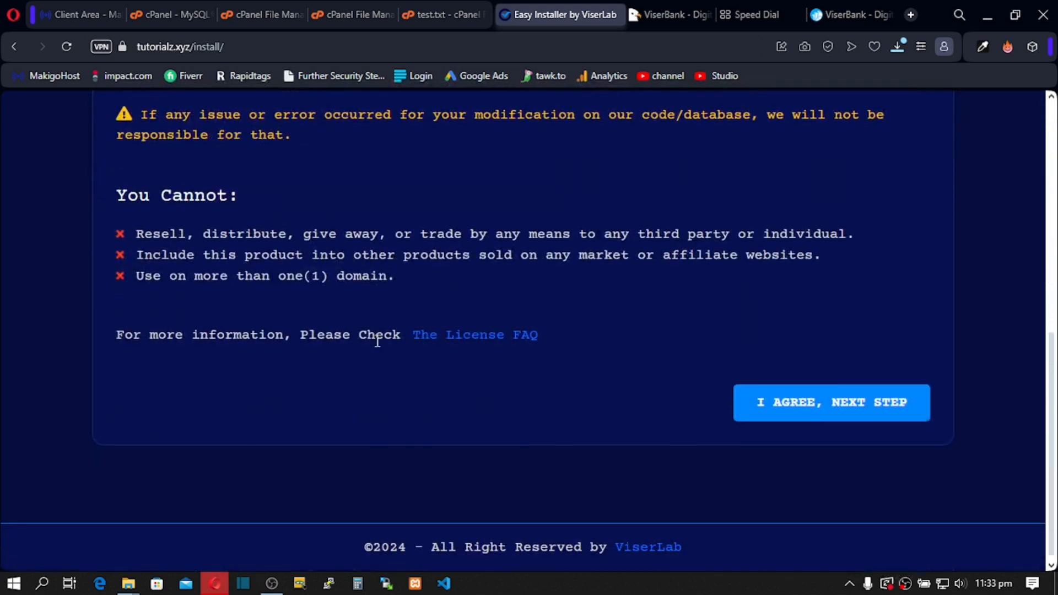
click(803, 409)
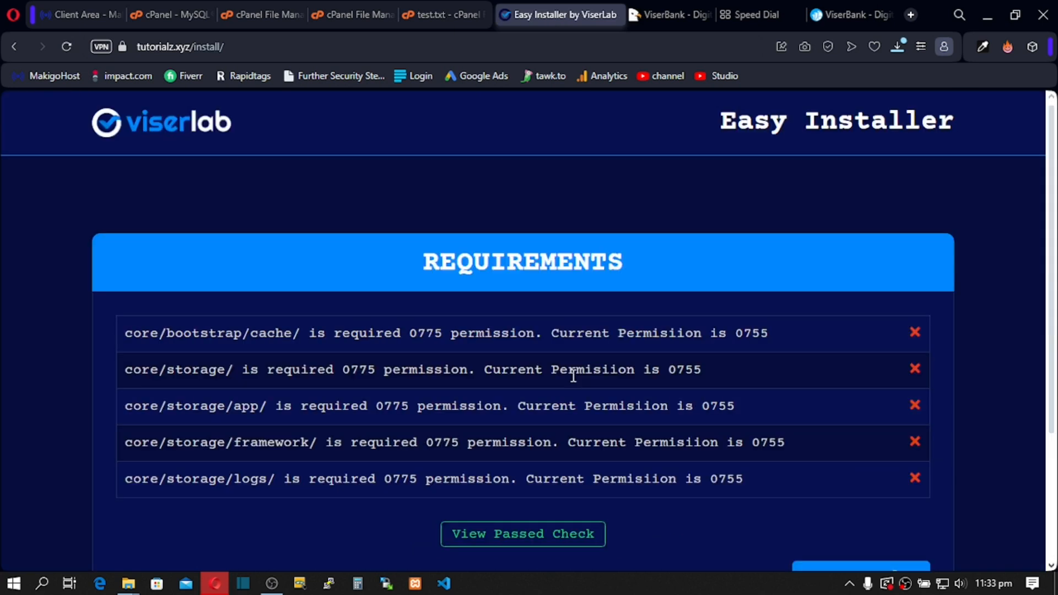
scroll(573, 376, down, 3)
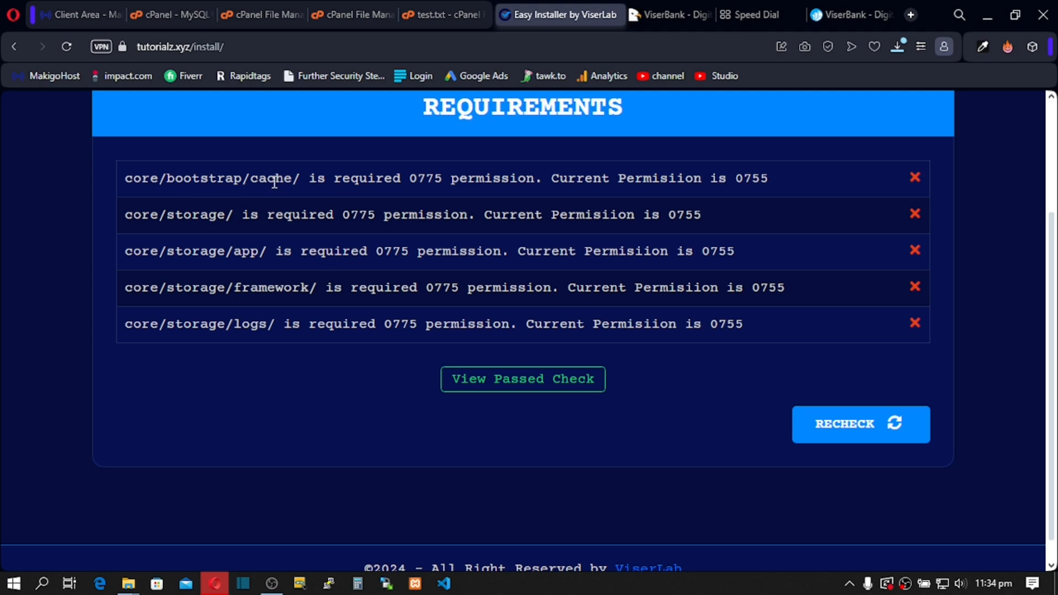
click(331, 9)
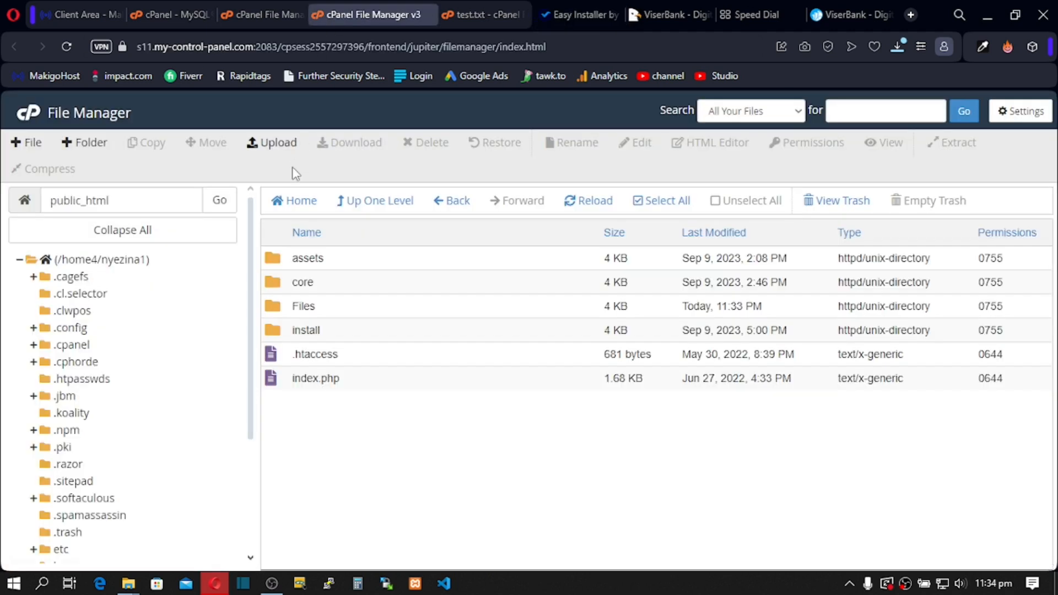
Step: Open public_html/core/bootstrap and select the cache folder
double_click(278, 283)
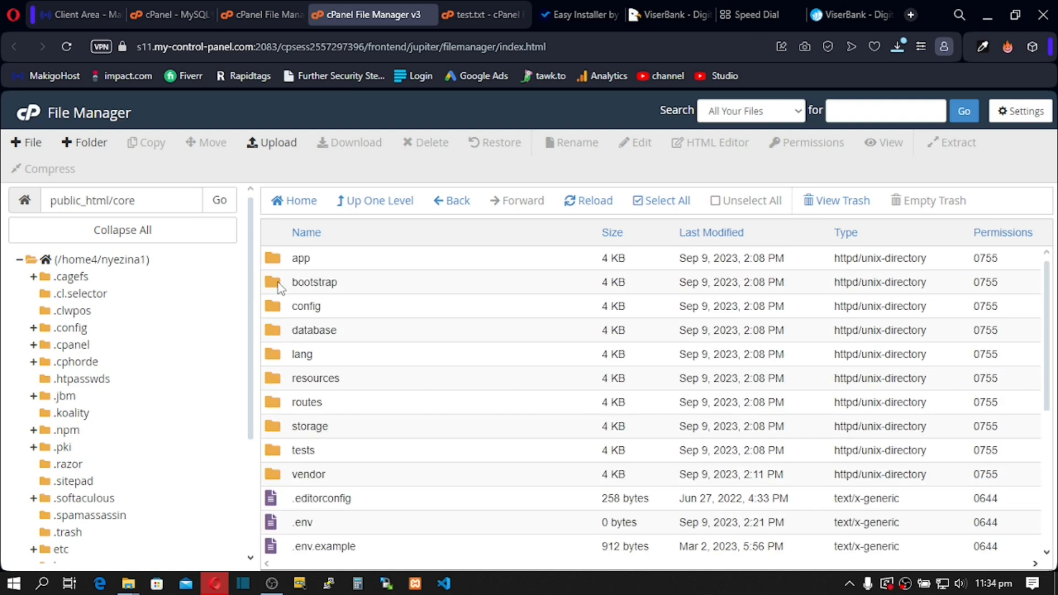
double_click(279, 288)
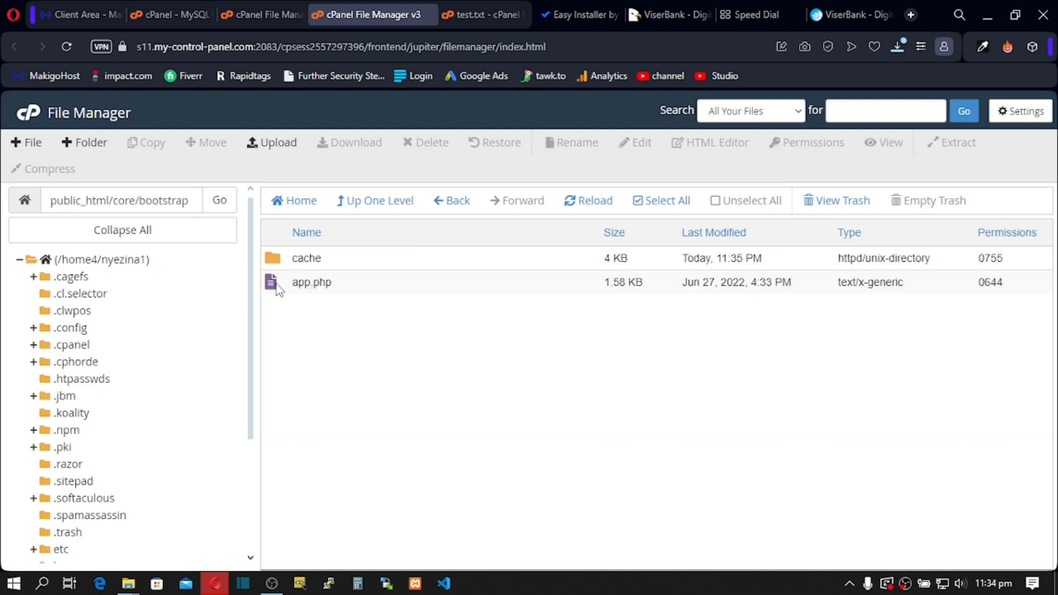
click(272, 264)
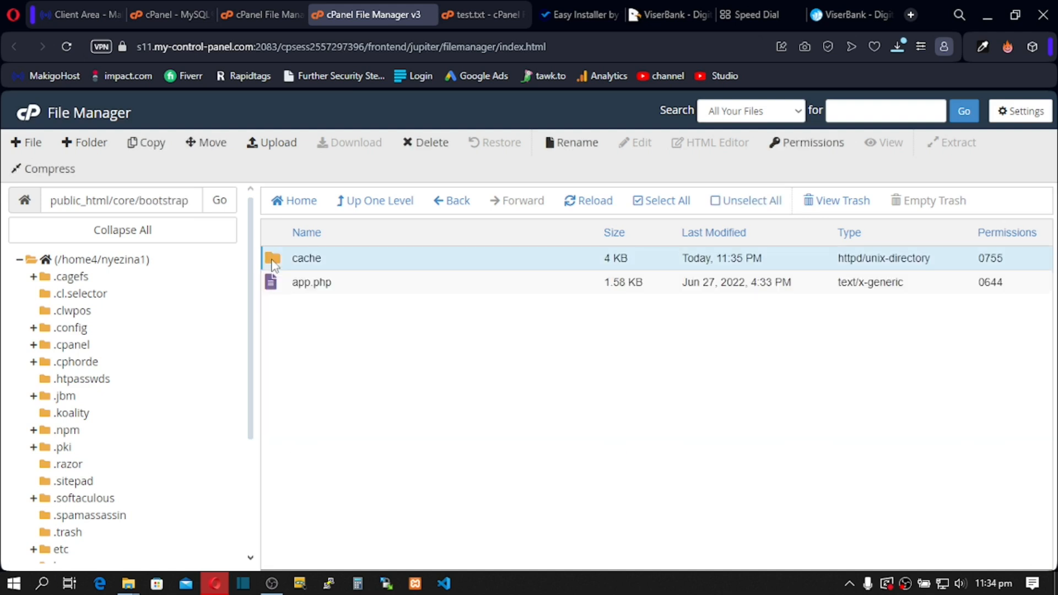
Step: Change the cache folder's permissions from 0755 to 0775, checking the installer's requirements list
double_click(997, 260)
click(1000, 262)
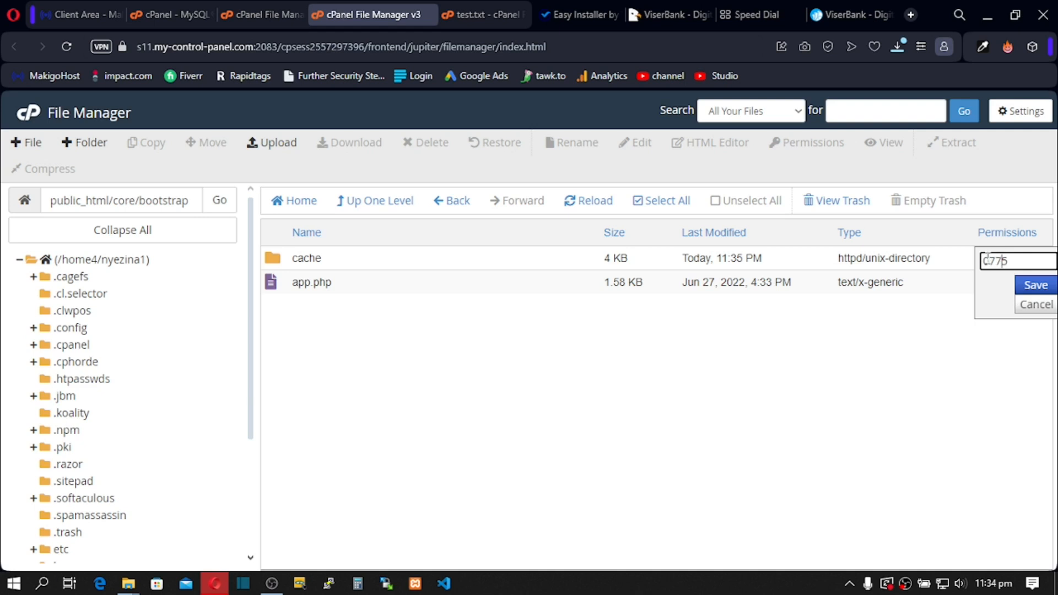
click(560, 7)
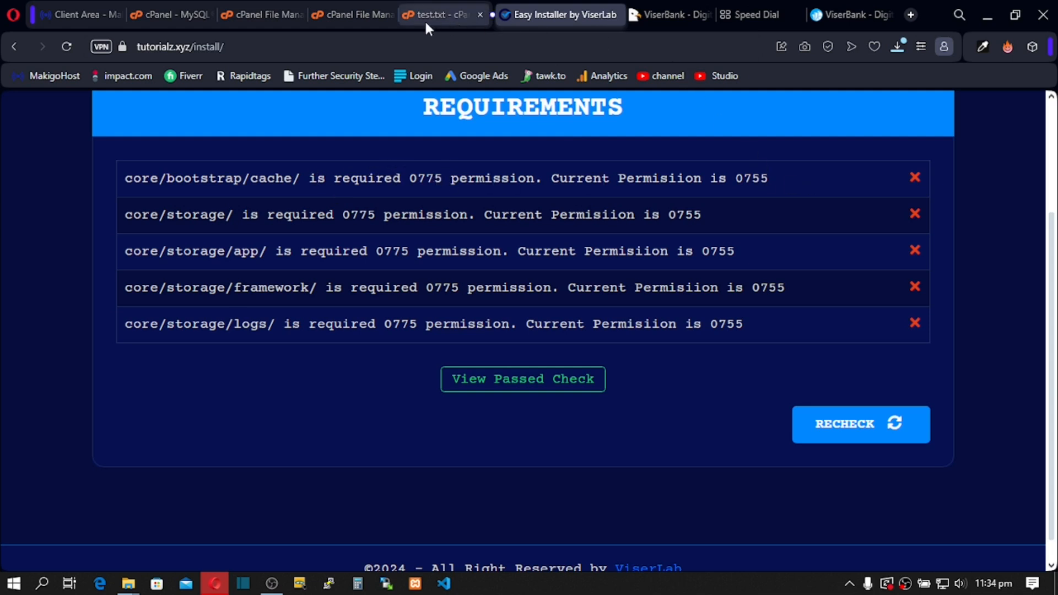
click(340, 11)
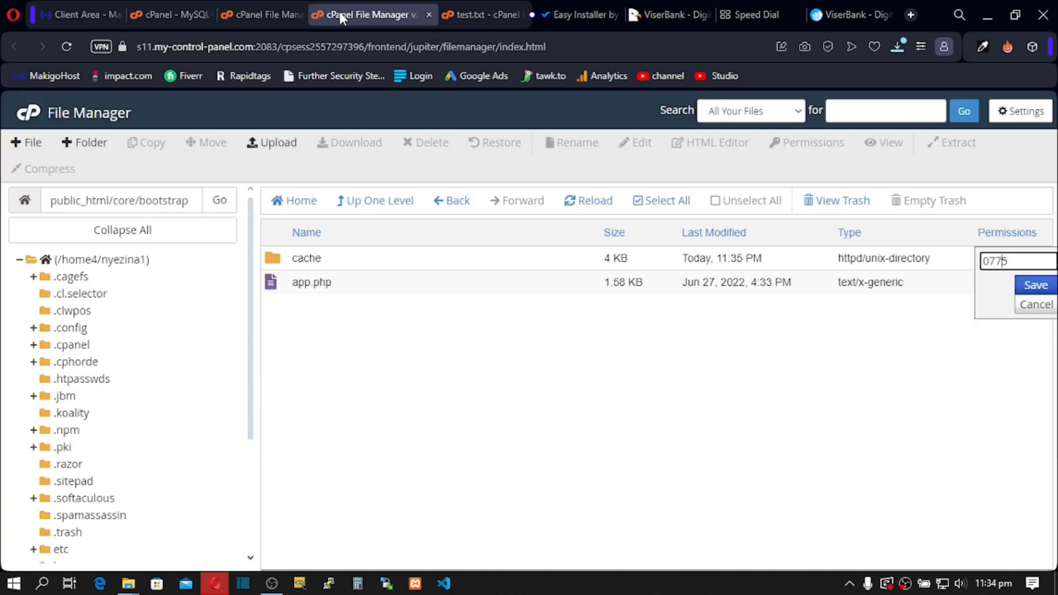
click(1027, 287)
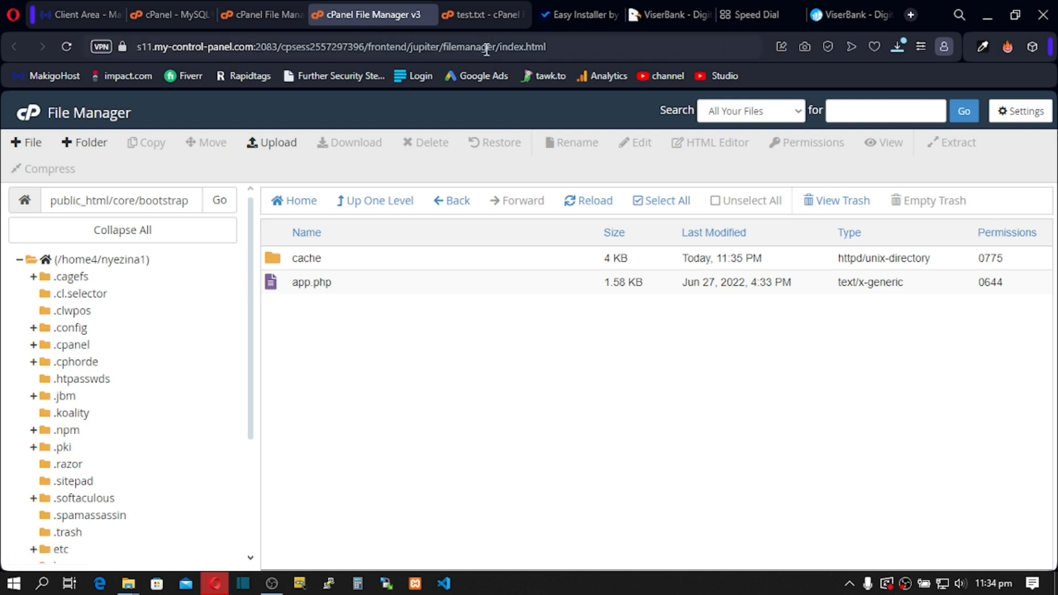
click(565, 9)
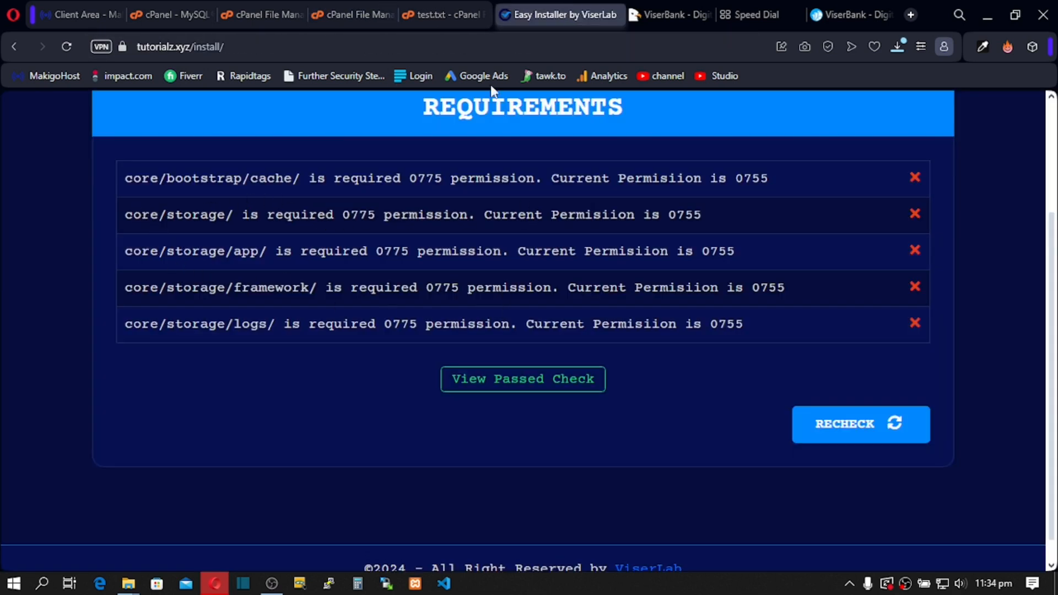
click(327, 16)
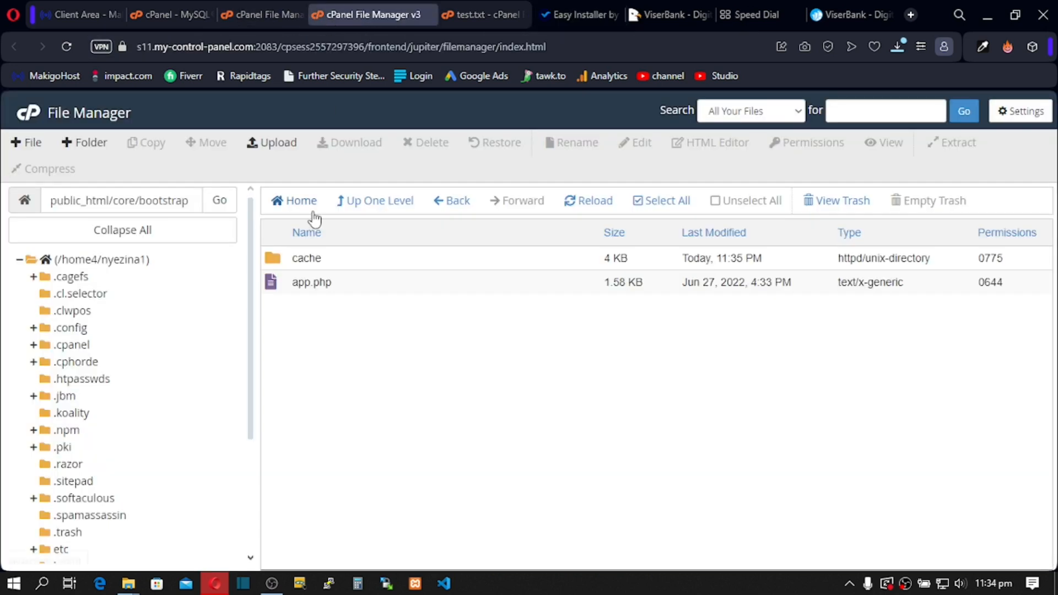
Step: Go up to core, give the storage folder 0775 permissions, and check the installer's requirements
click(376, 205)
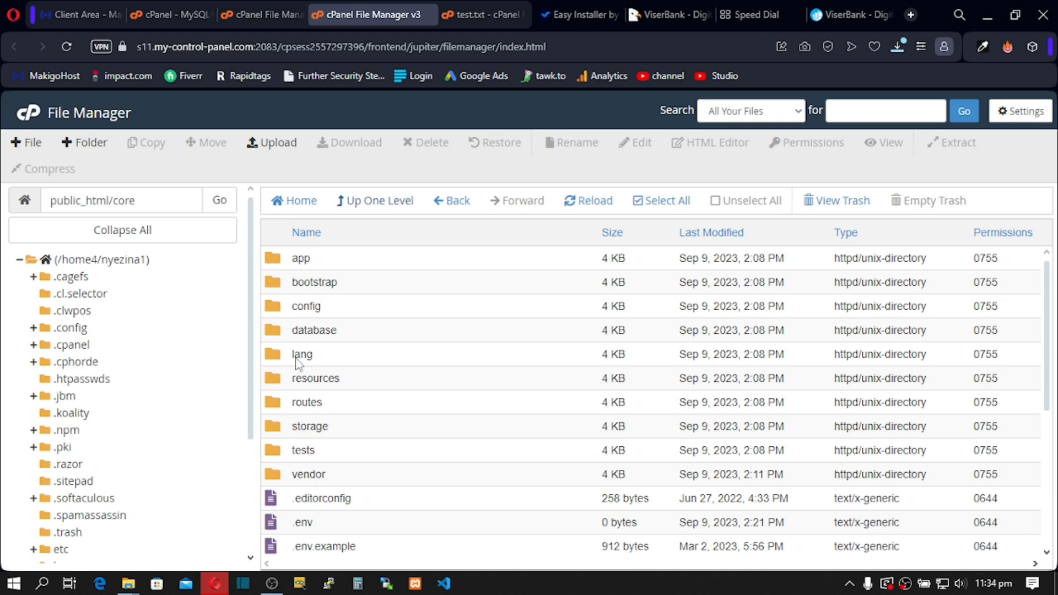
click(296, 427)
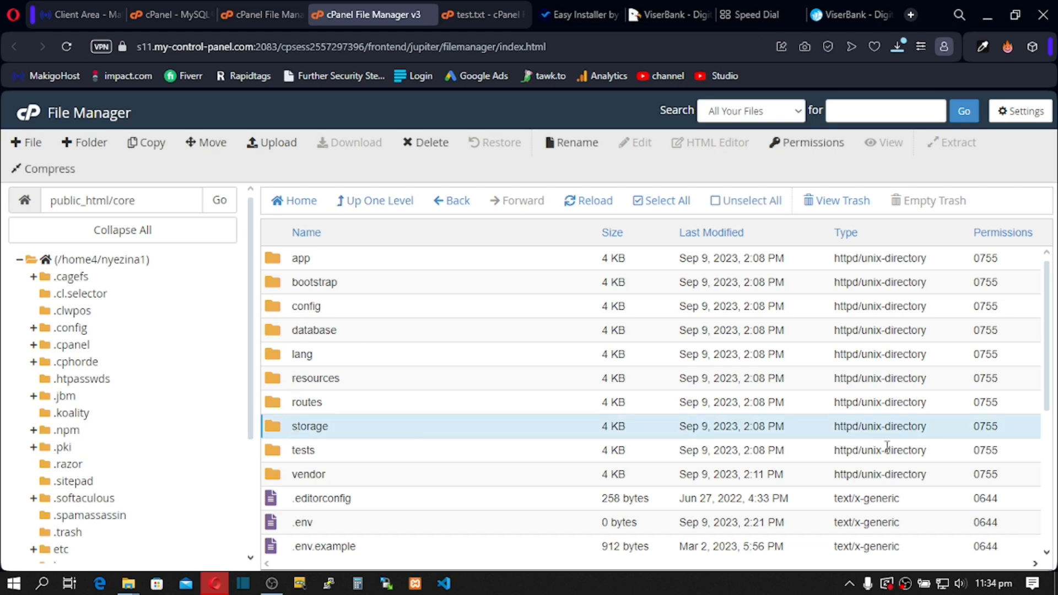
double_click(989, 428)
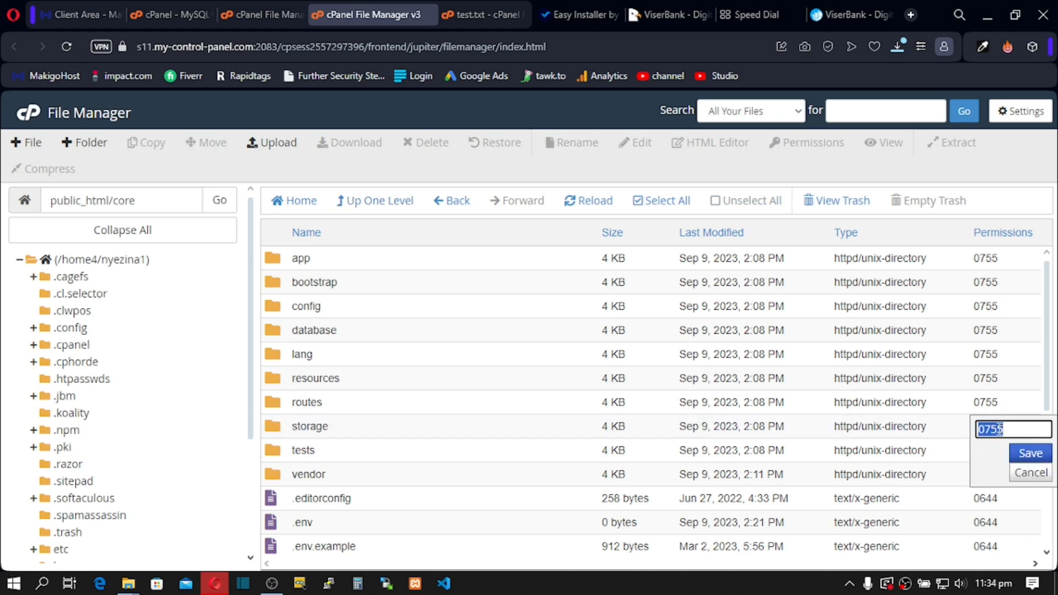
click(1005, 429)
key(BackSpace)
text(7)
click(1031, 454)
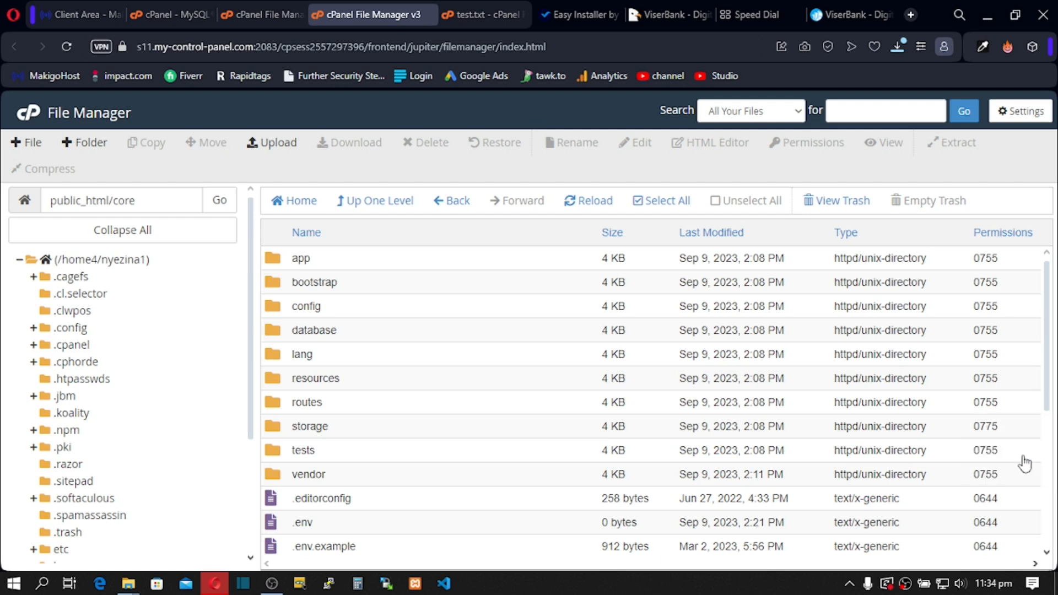
click(561, 13)
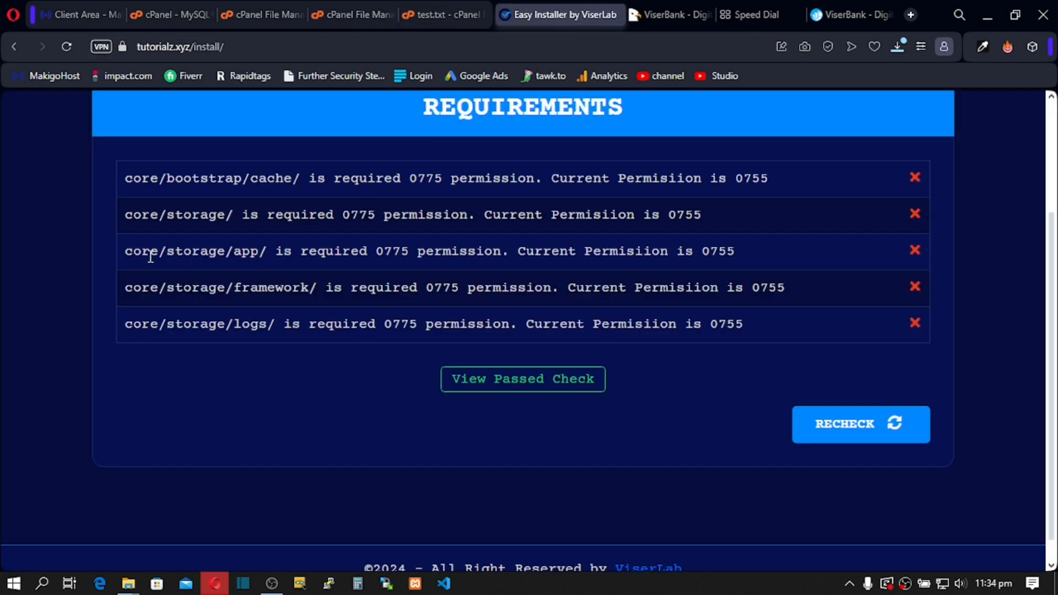
Step: Inside storage, set the app folder's permissions to 0775 and recheck the requirements list
click(341, 6)
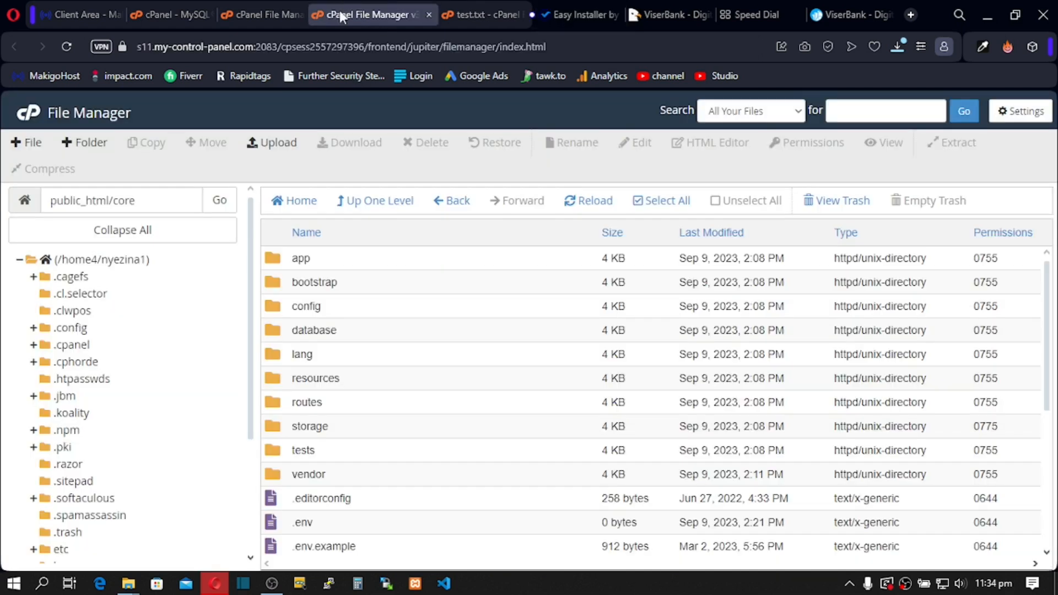
double_click(280, 430)
click(337, 258)
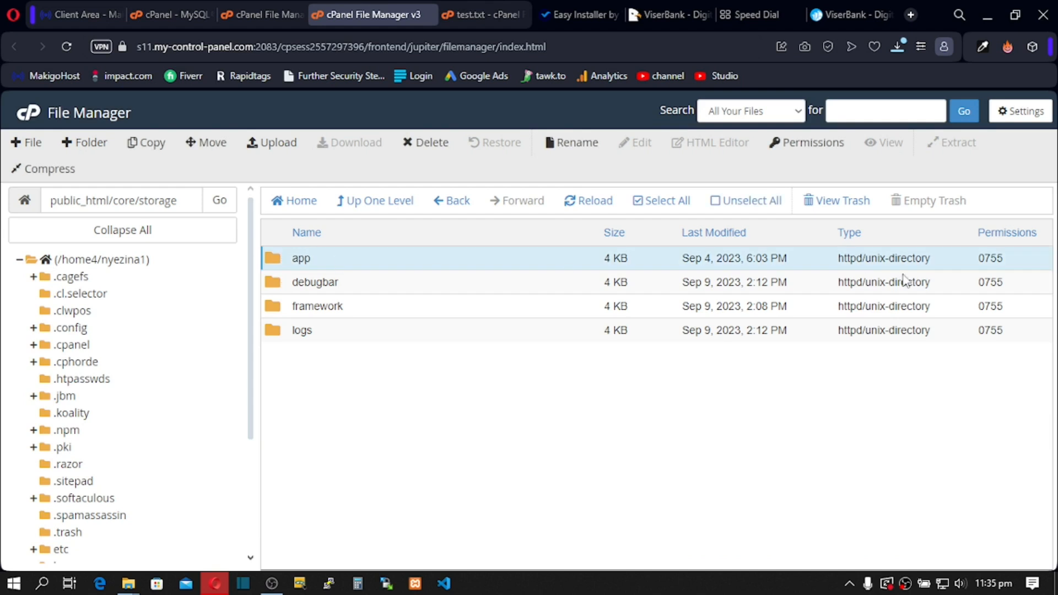
click(990, 259)
click(1002, 261)
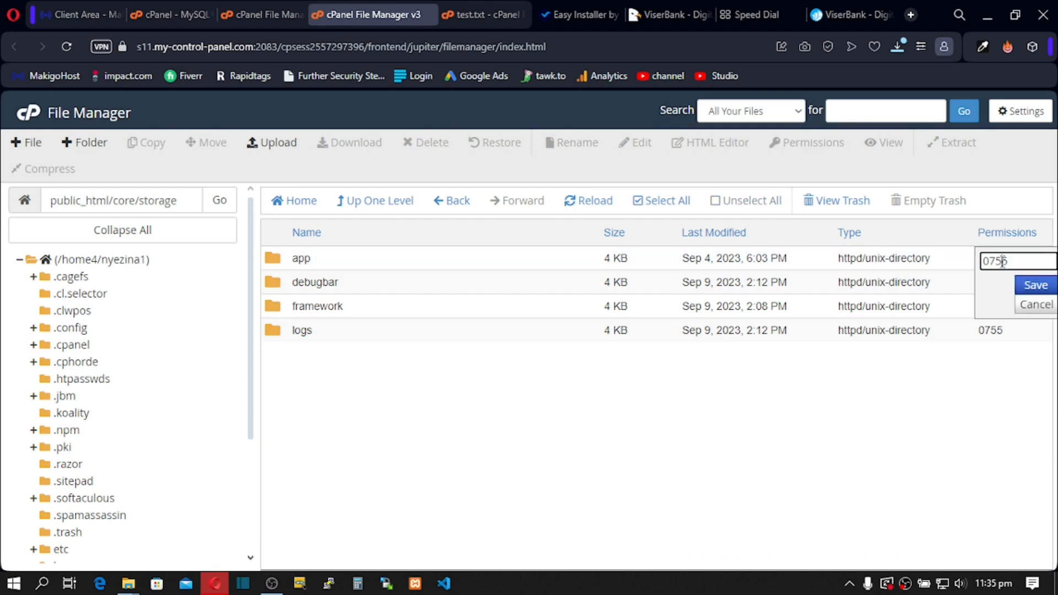
click(1036, 285)
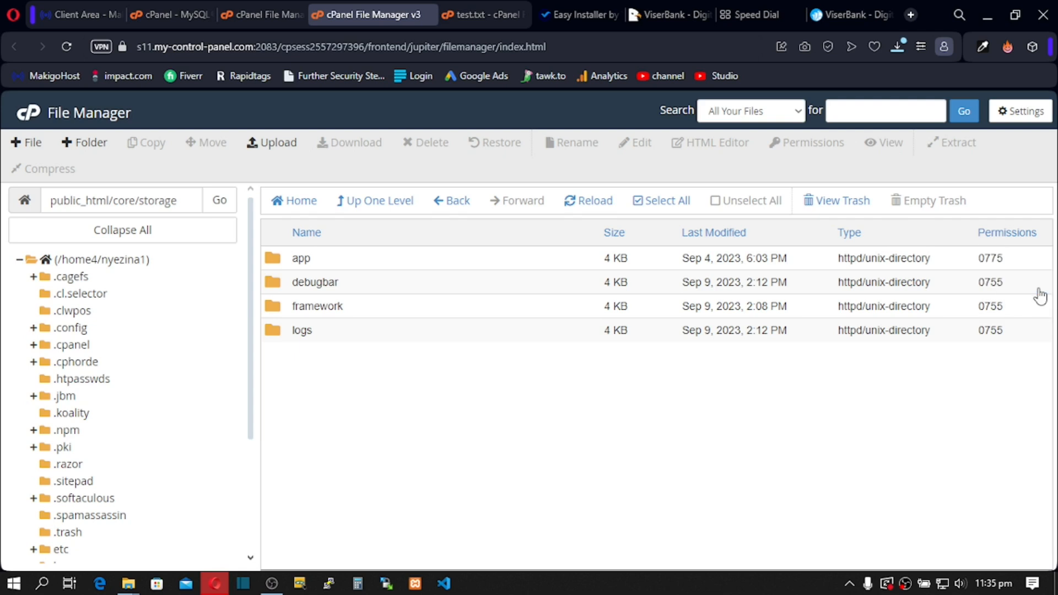
click(567, 12)
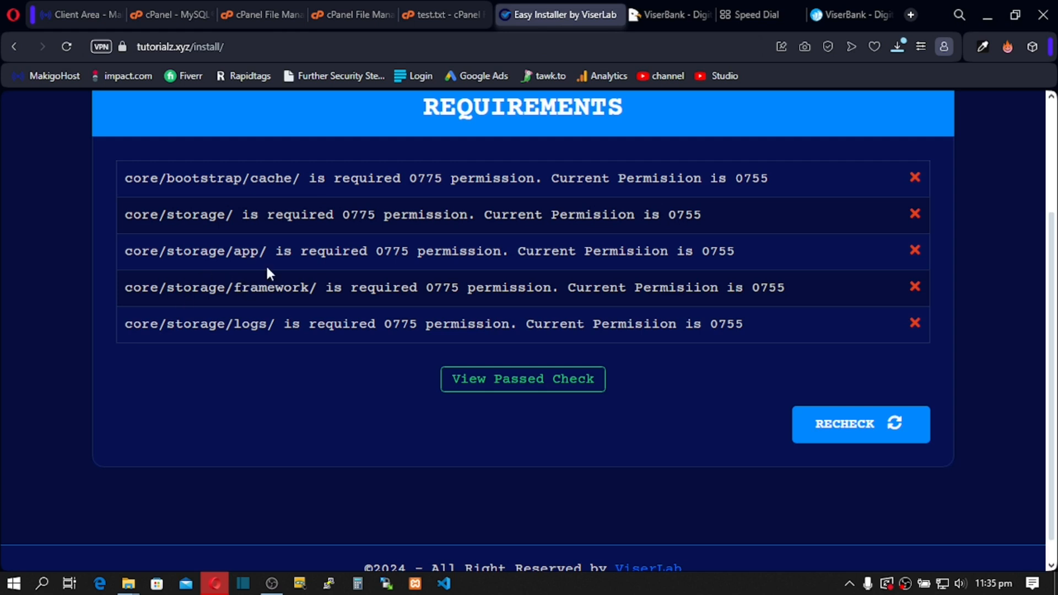
Step: Set the framework folder's permissions to 0775 and see which folders still need fixing
click(342, 11)
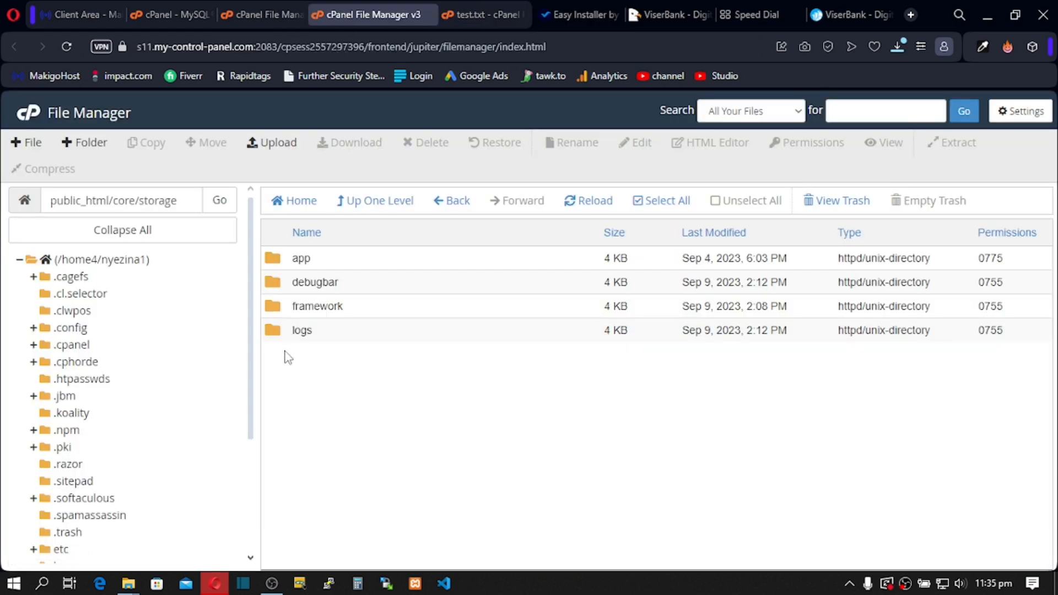
click(305, 305)
click(997, 309)
click(1001, 309)
key(BackSpace)
text(7)
click(1034, 334)
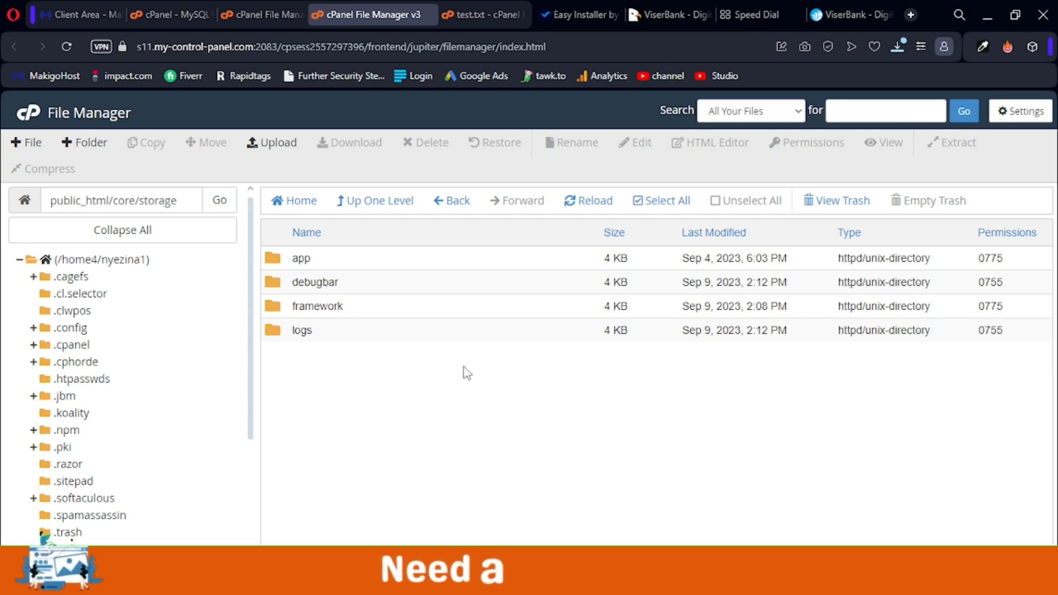
click(563, 18)
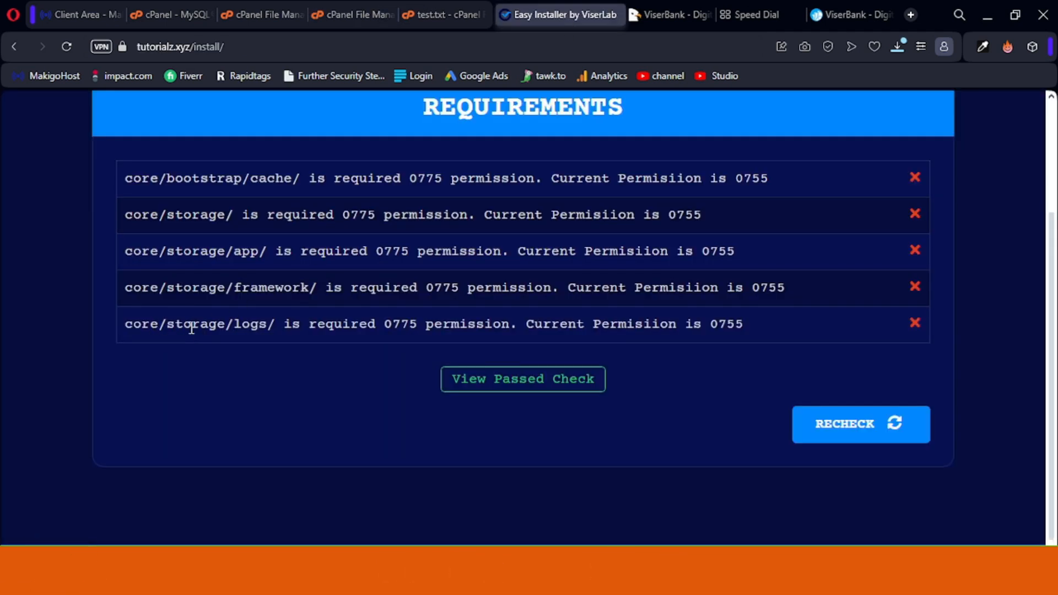
Step: Set the logs folder's permissions to 0775 and go back to the installer
click(361, 15)
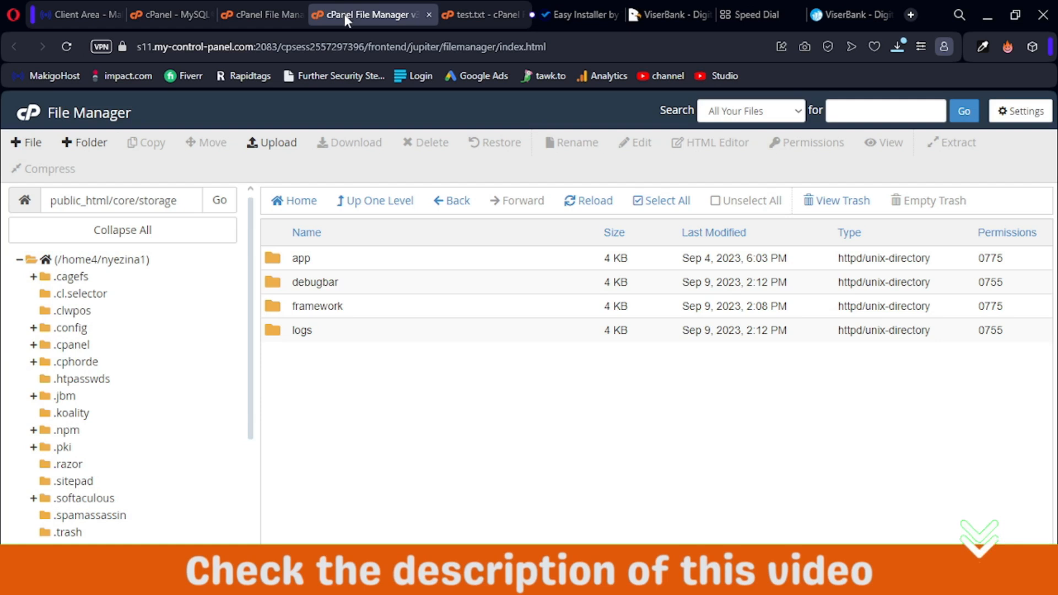
click(990, 330)
click(1000, 331)
key(BackSpace)
text(7)
click(1033, 357)
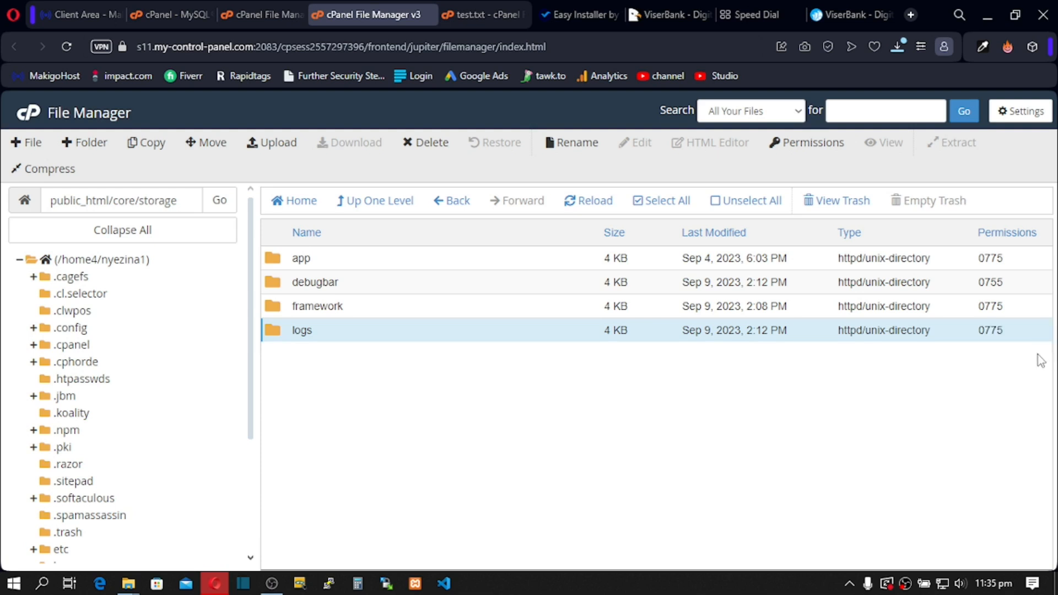
click(569, 13)
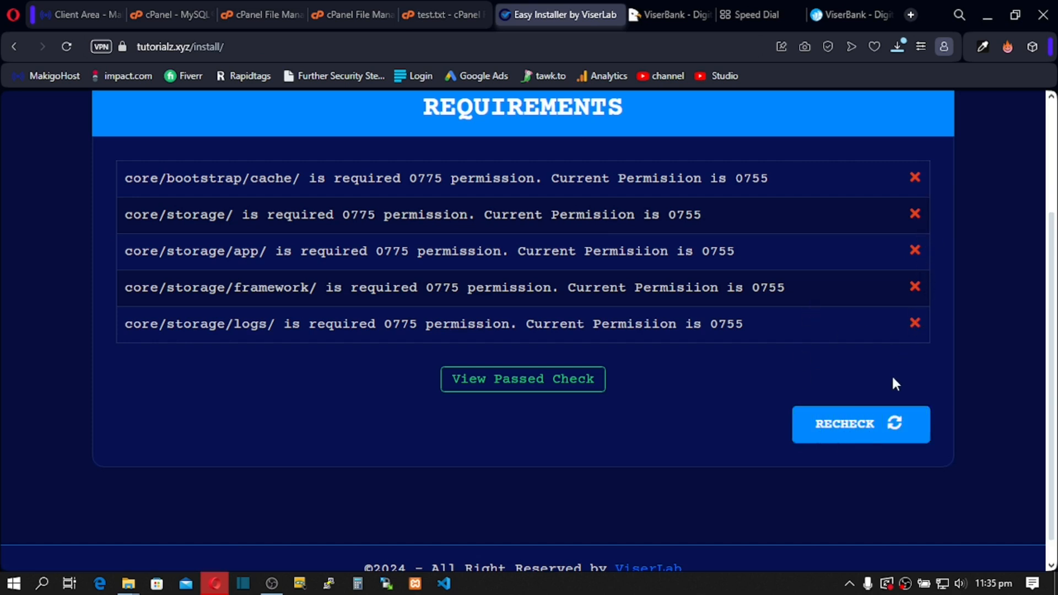
Step: Rerun the requirements check, then continue to the Information step once it passes
click(888, 425)
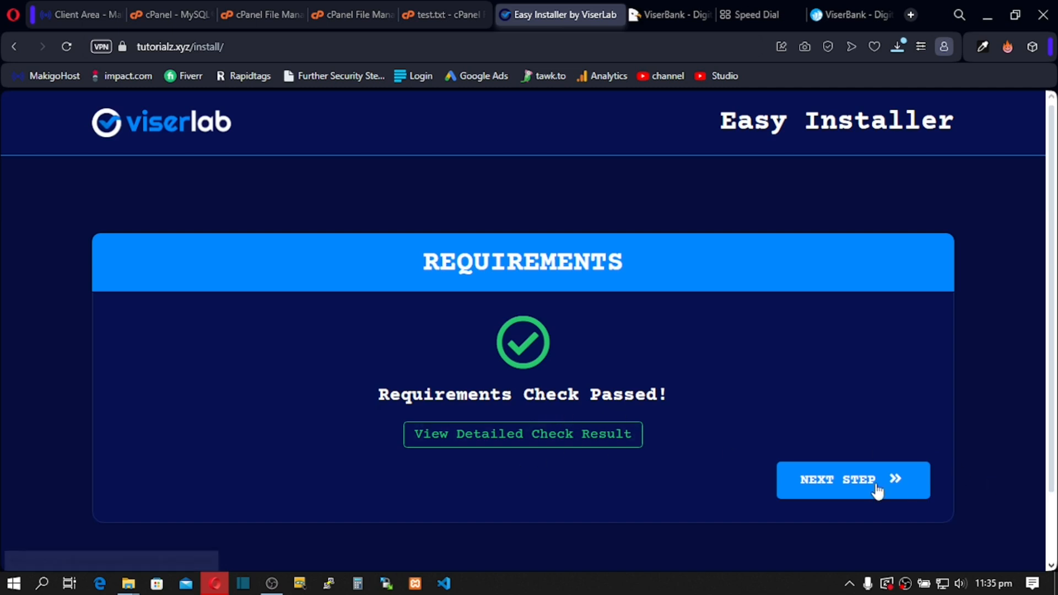
click(845, 488)
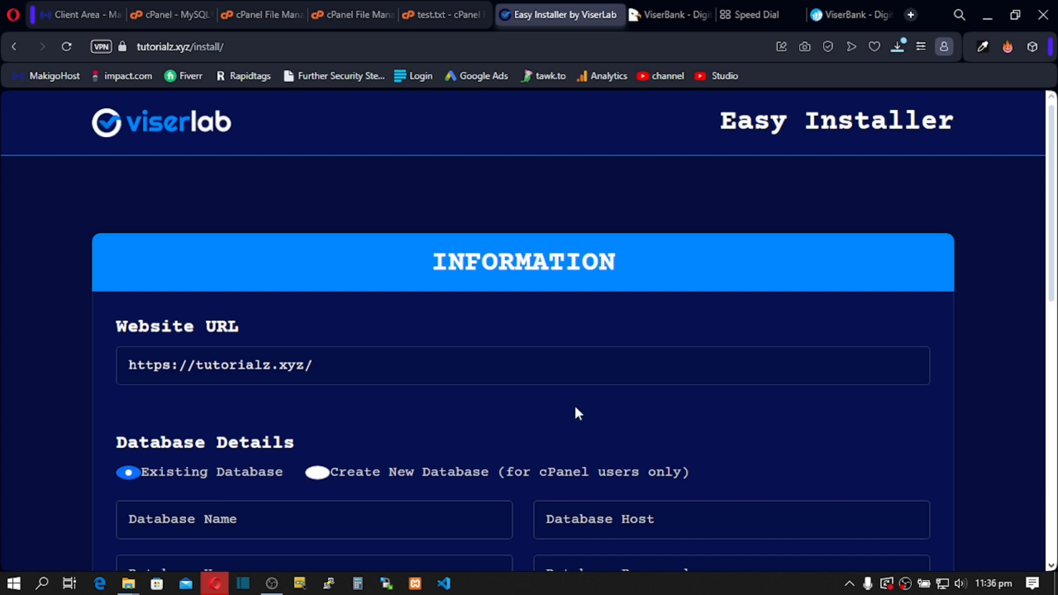
Step: Paste the saved database password, and fill in host localhost and the existing database name
scroll(537, 421, down, 3)
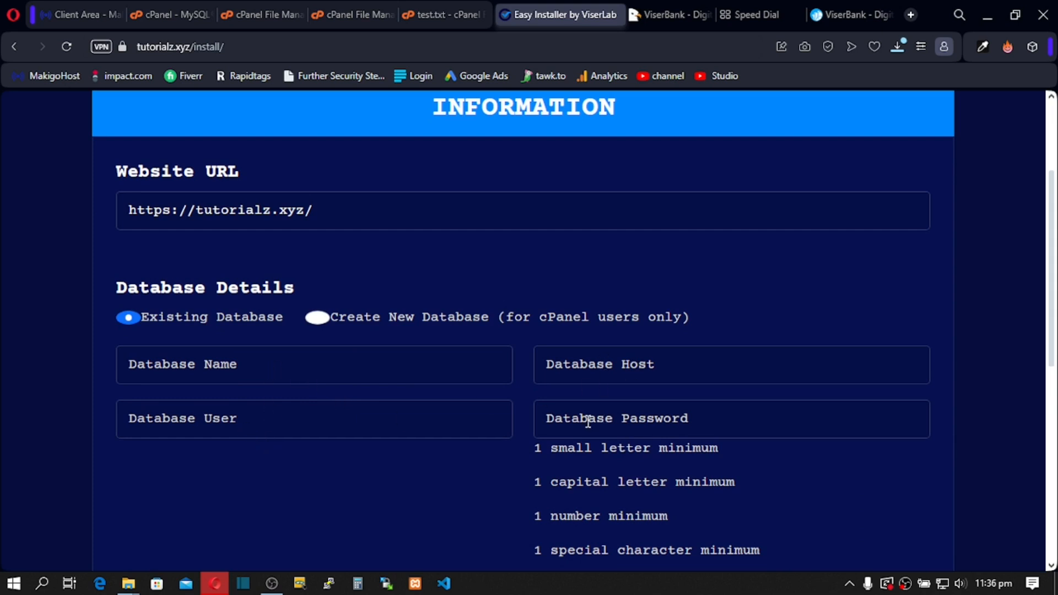
click(756, 8)
drag(176, 51, 111, 59)
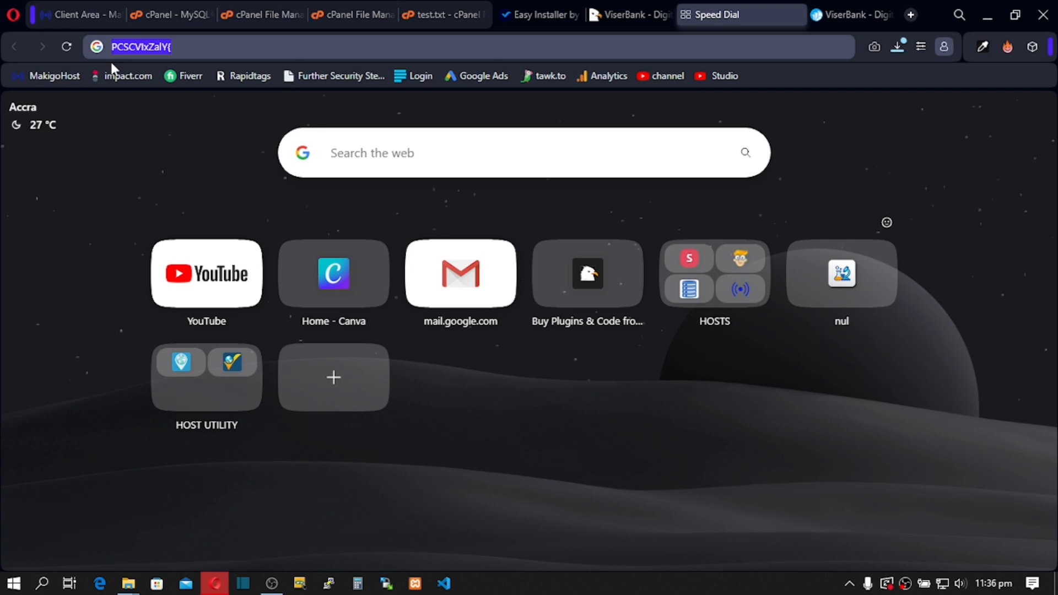
key(ctrl+x)
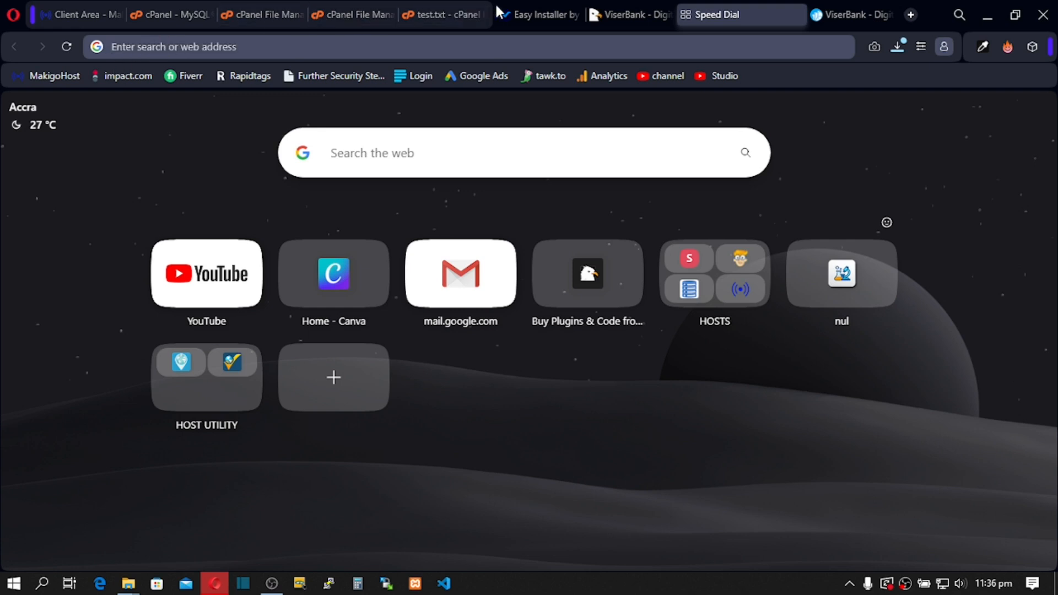
click(532, 8)
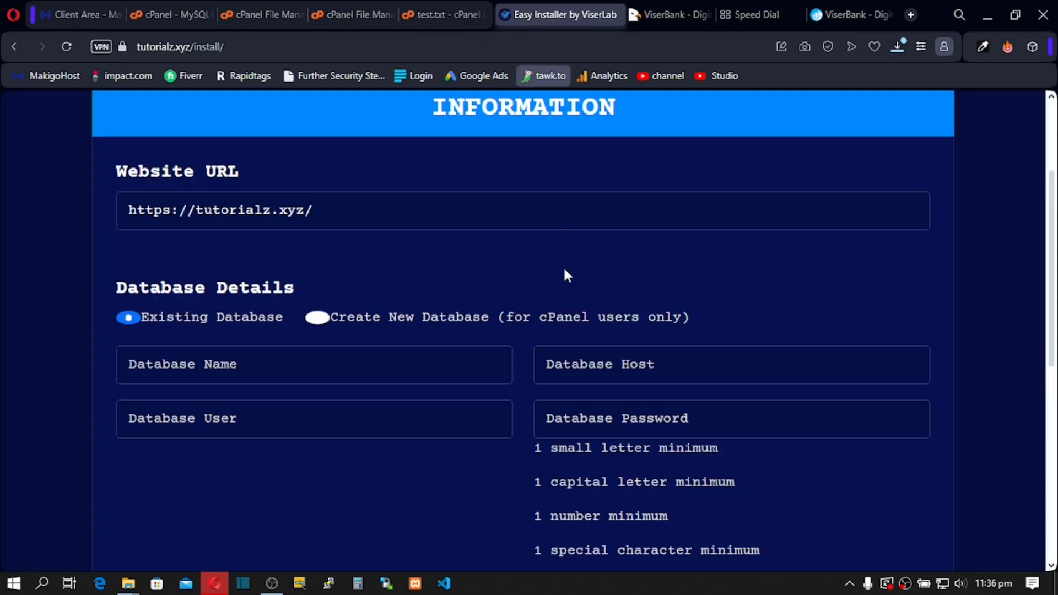
click(586, 413)
key(ctrl+v)
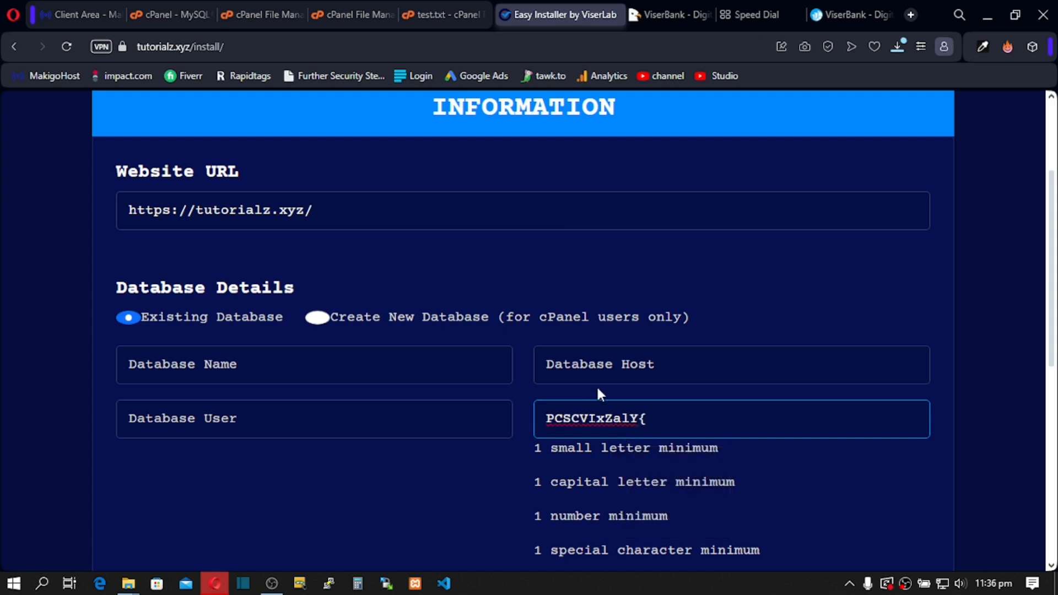
click(567, 366)
click(637, 406)
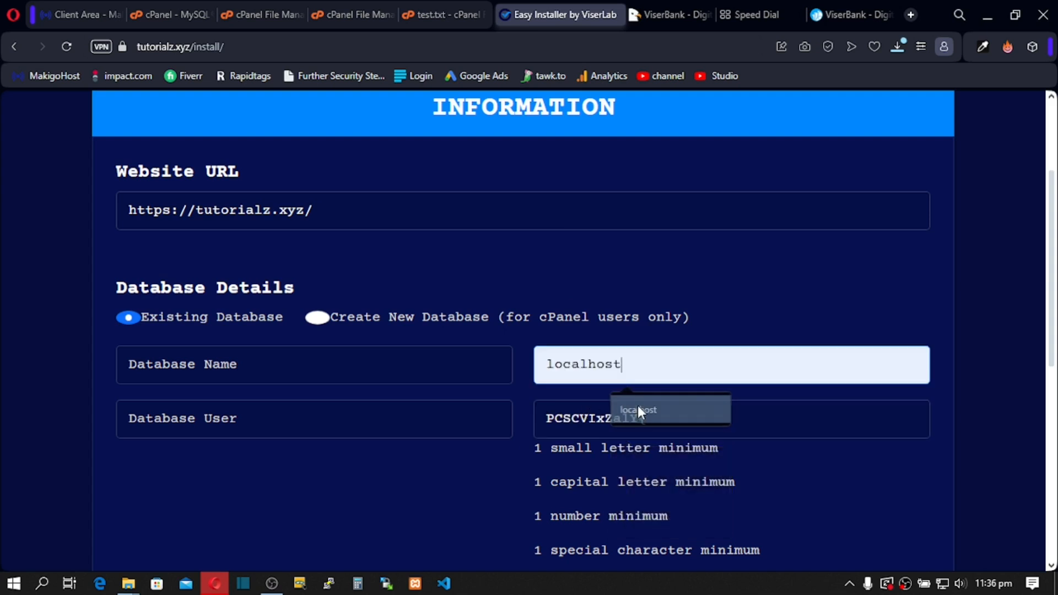
click(174, 367)
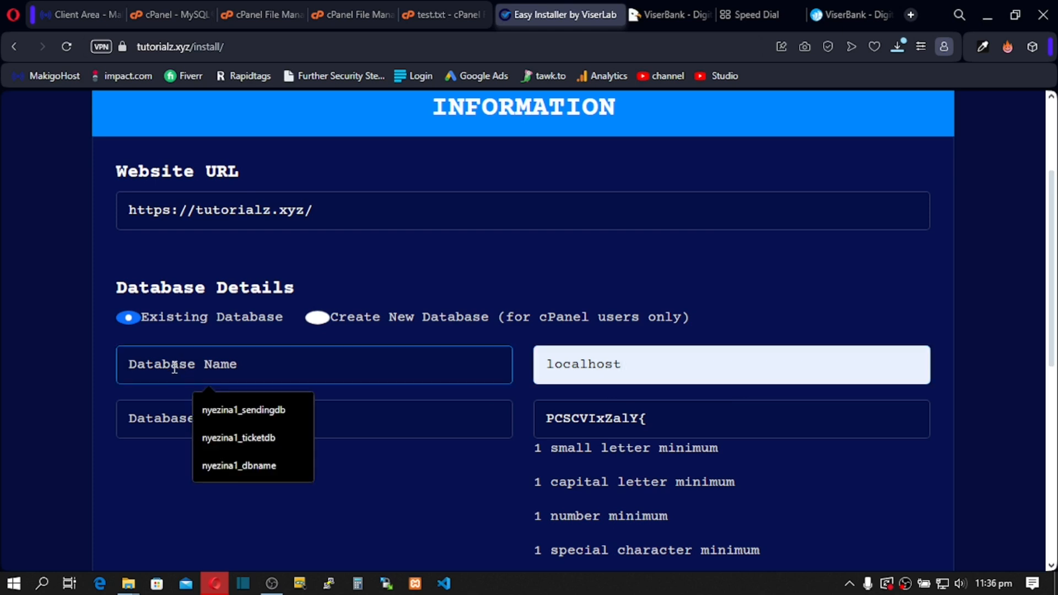
click(262, 463)
click(221, 424)
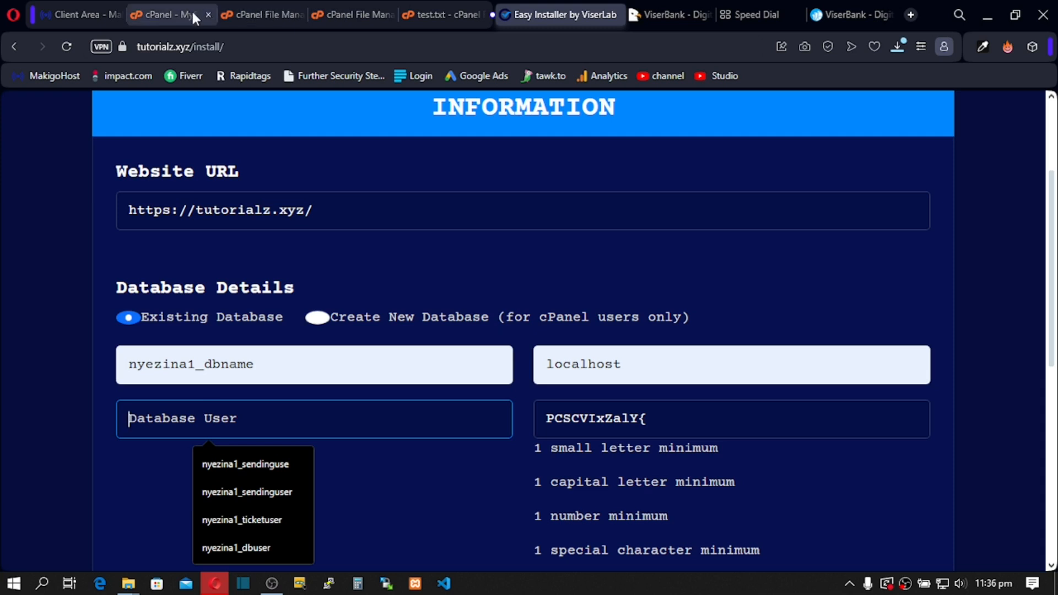
Step: Copy the database user name from cPanel's privileges page into the installer's Database User field
click(164, 14)
scroll(270, 226, up, 4)
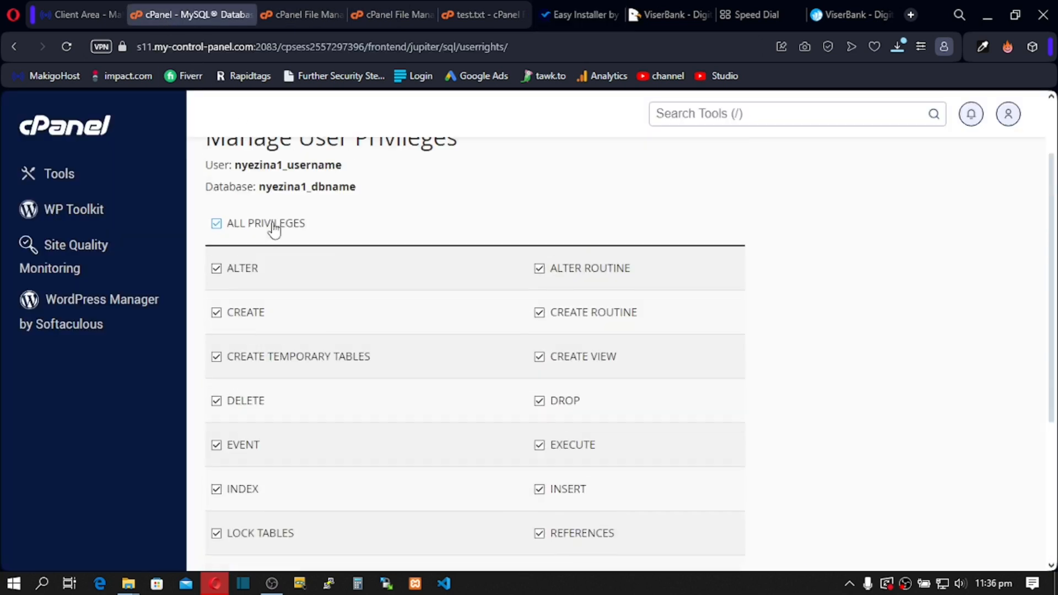
scroll(274, 230, up, 2)
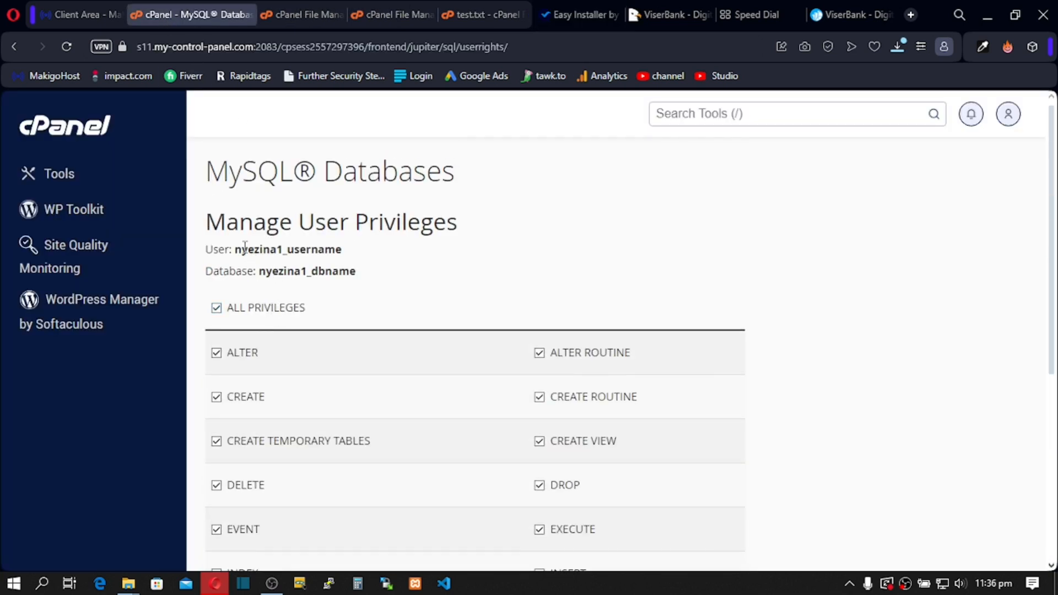
drag(235, 249, 390, 255)
click(285, 215)
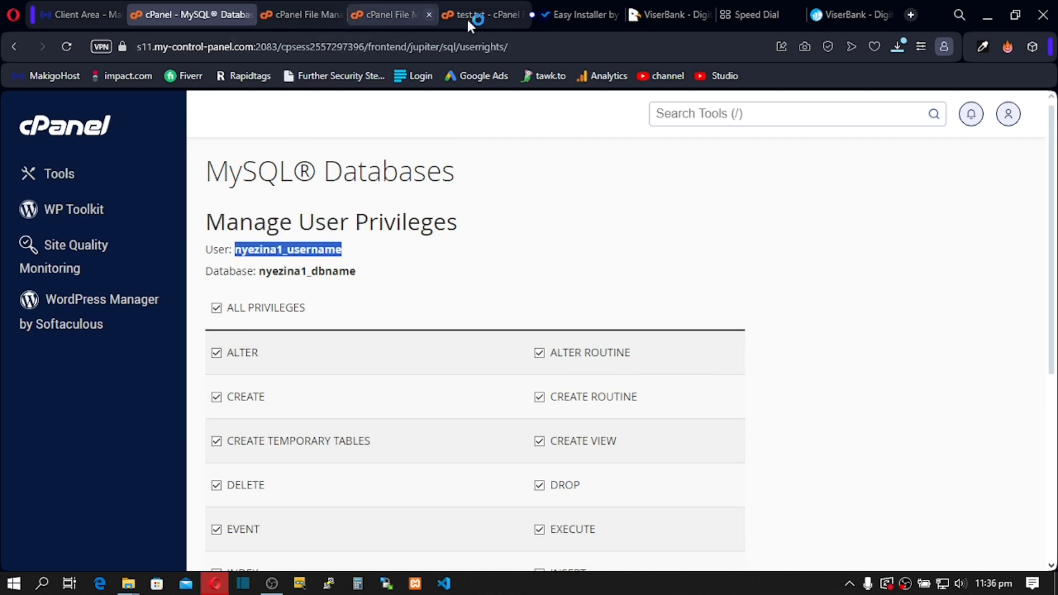
click(563, 11)
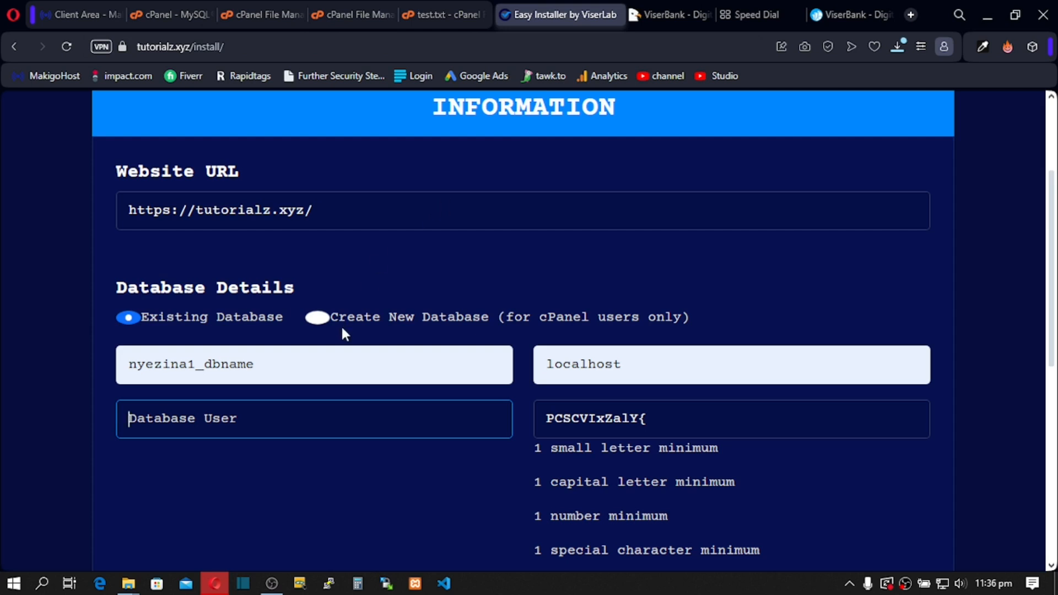
key(ctrl+v)
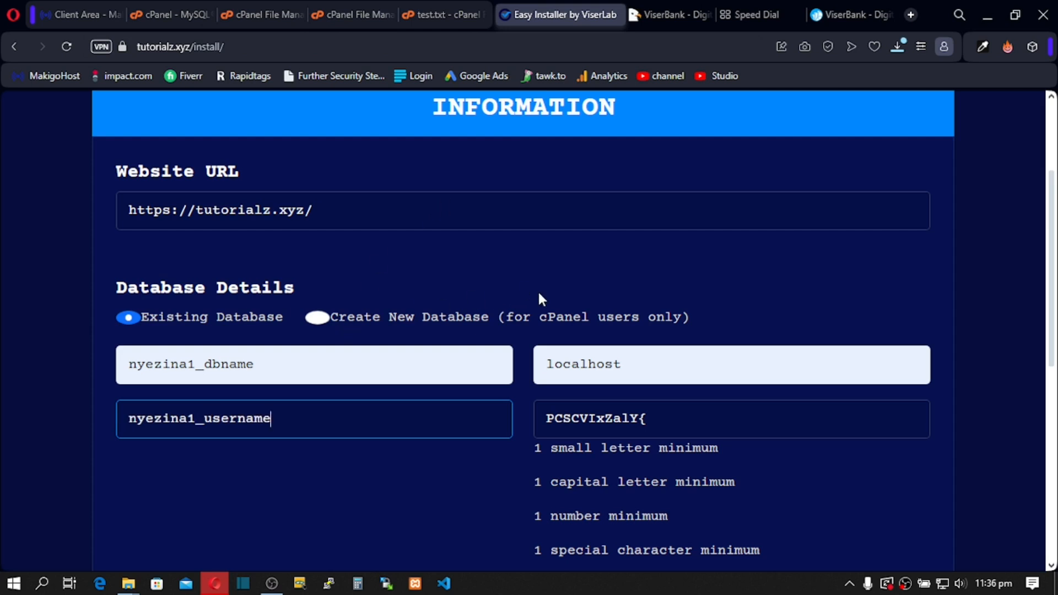
scroll(538, 291, down, 4)
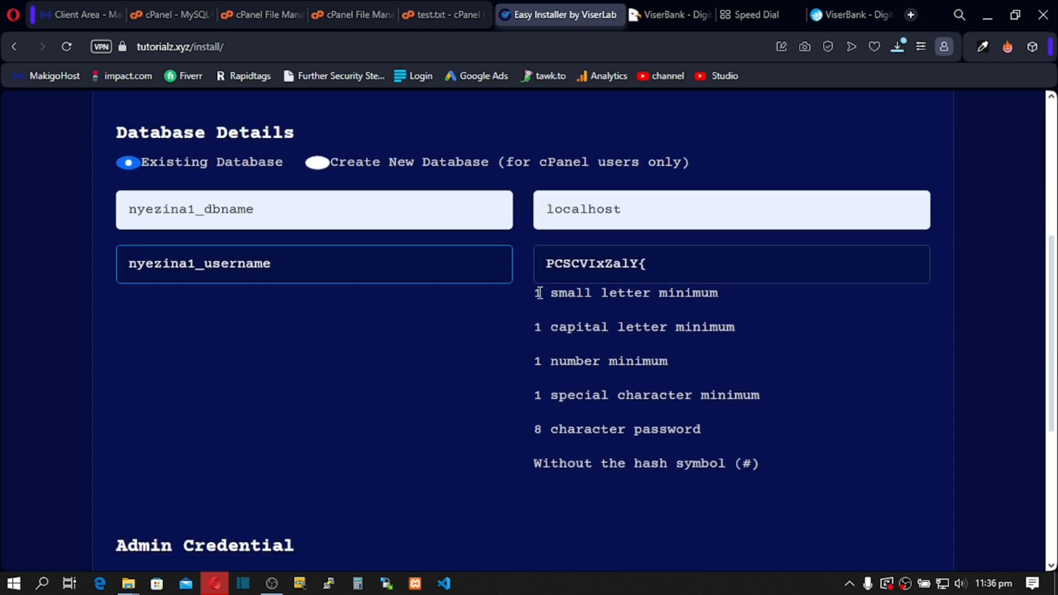
Step: Autofill the admin username, password and e-mail from saved entries, then launch the ViserBank installation
scroll(540, 292, down, 2)
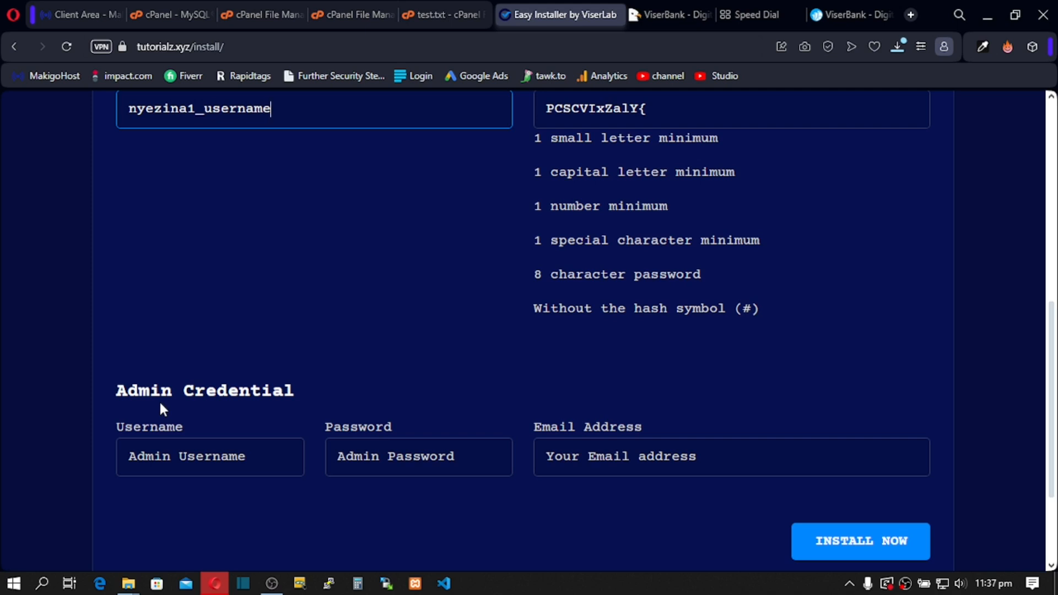
click(165, 459)
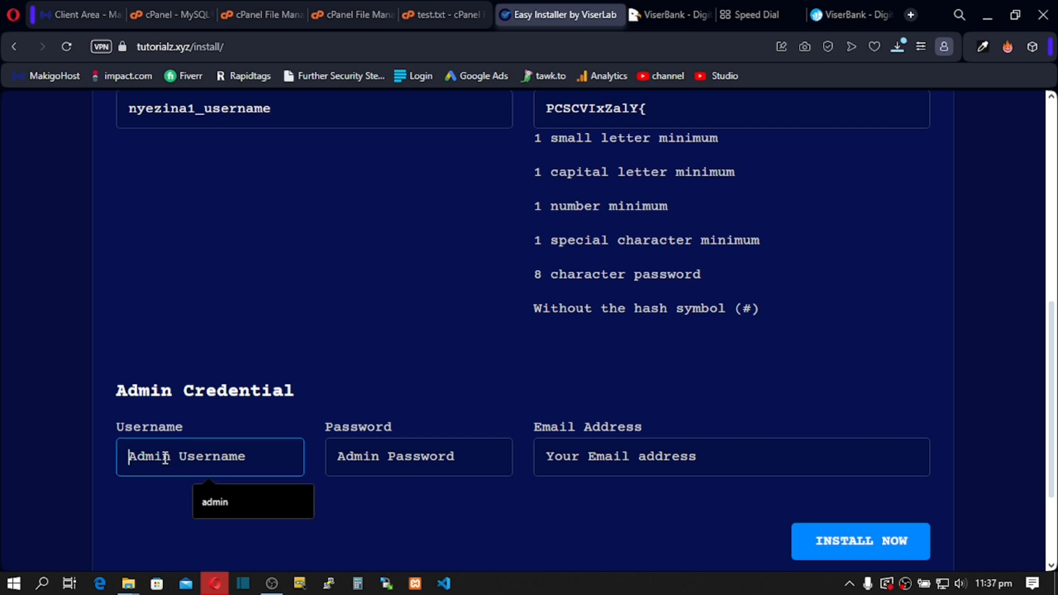
click(220, 505)
click(357, 452)
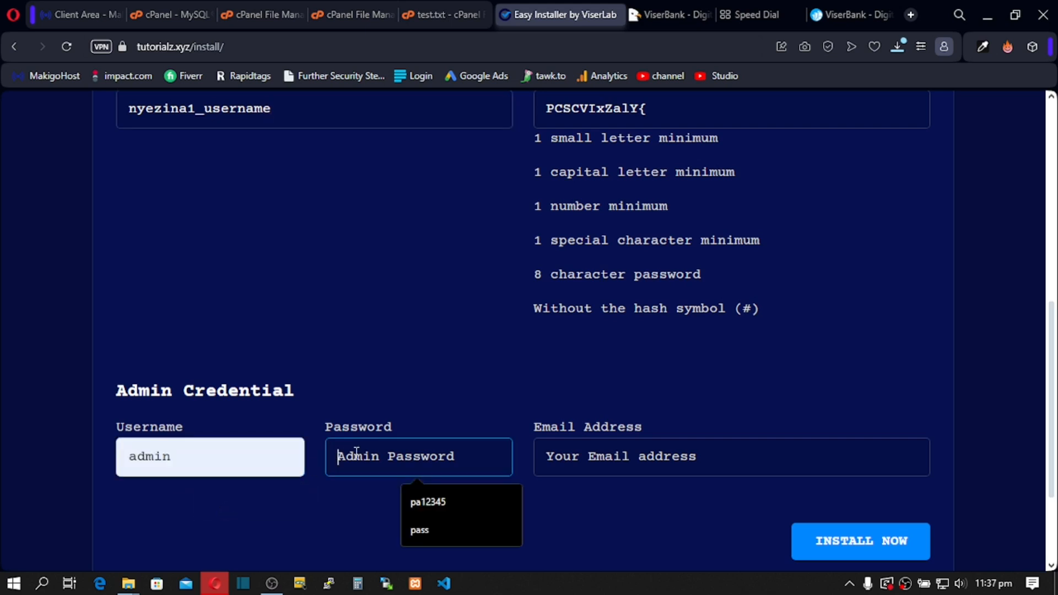
click(421, 530)
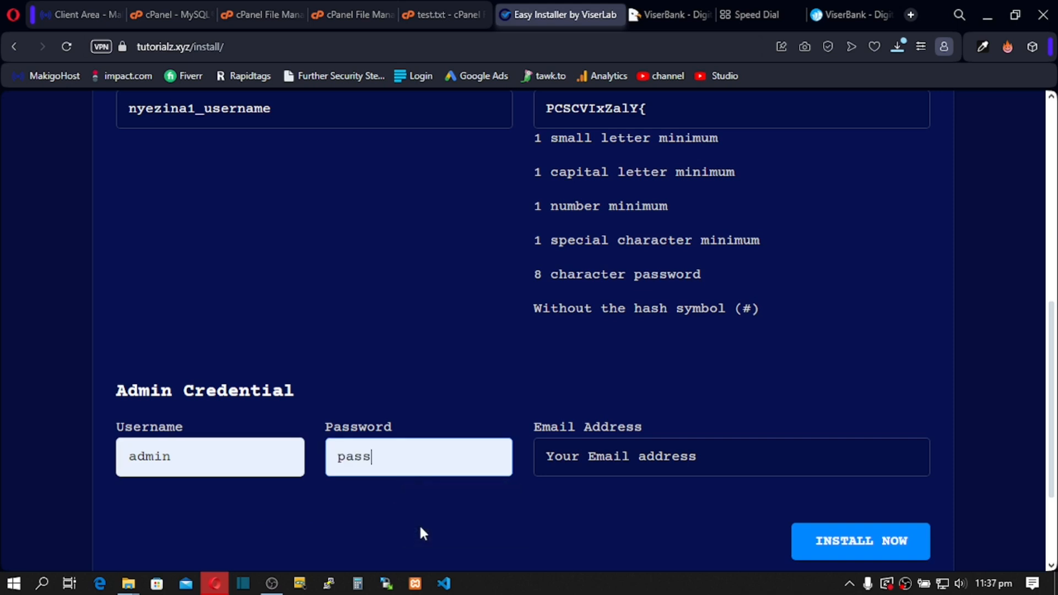
click(559, 453)
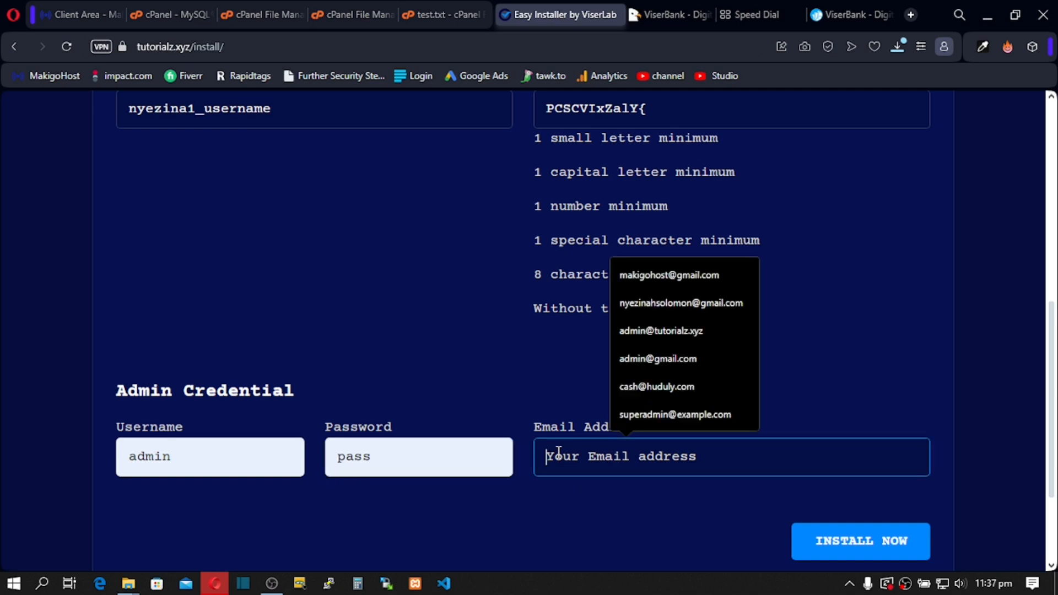
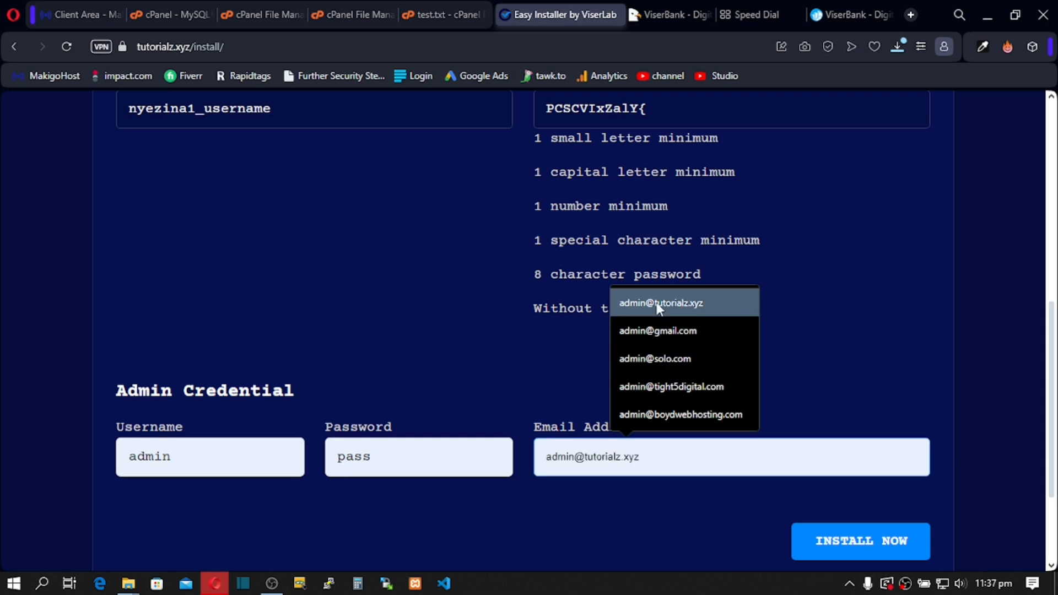
click(627, 303)
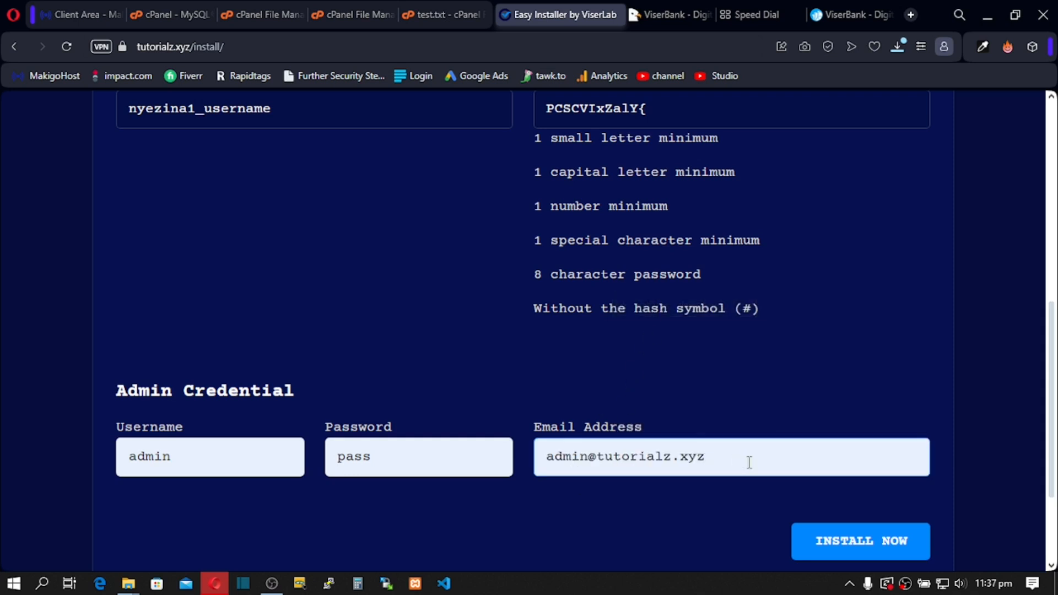
scroll(779, 425, up, 8)
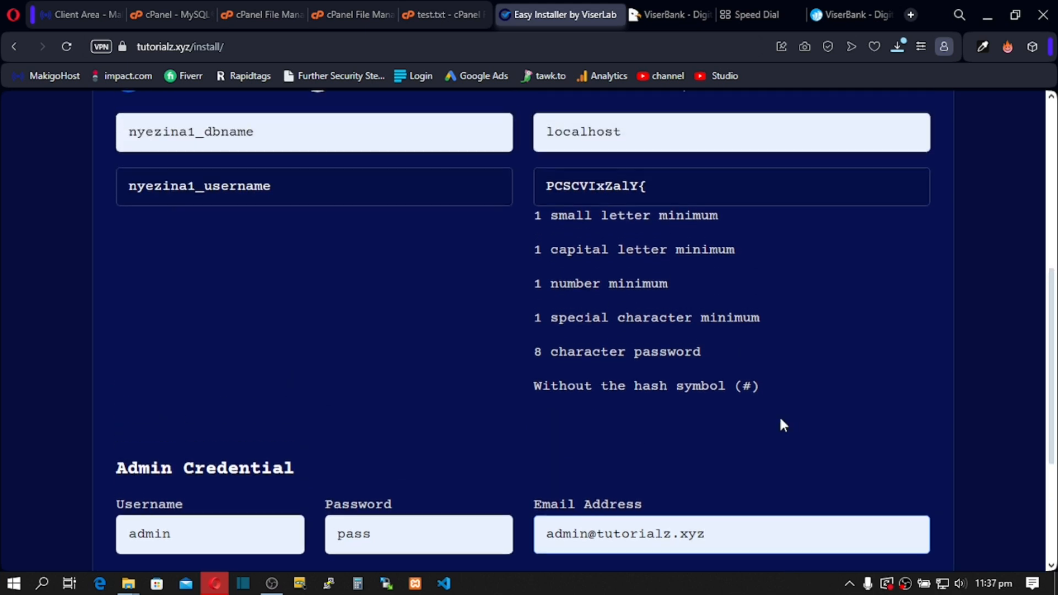
scroll(782, 425, down, 2)
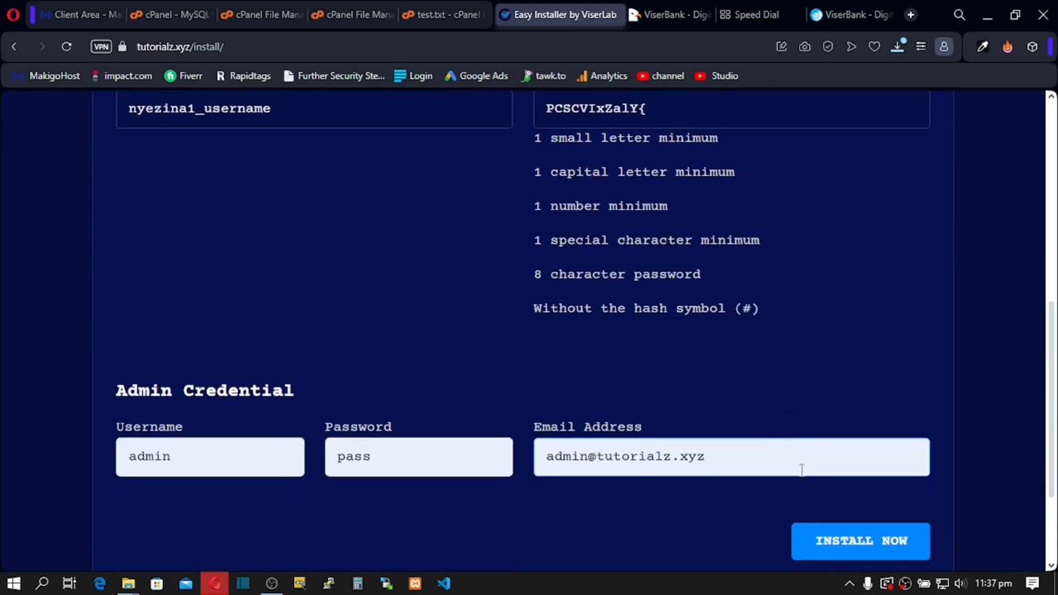
click(846, 549)
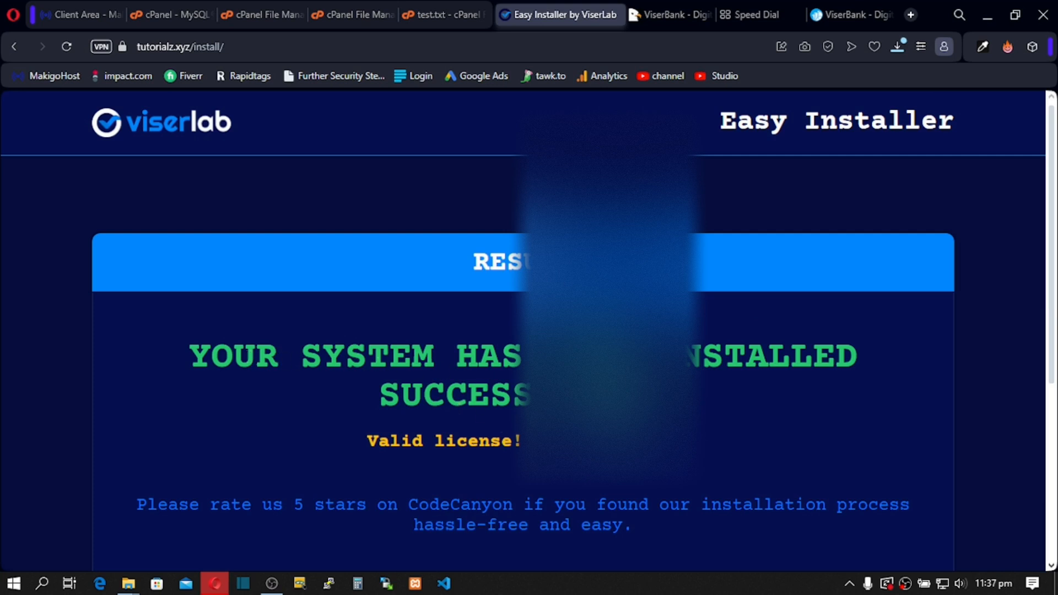
Step: From the installation success page, go to the new ViserBank website at tutorialz.xyz
scroll(490, 471, down, 5)
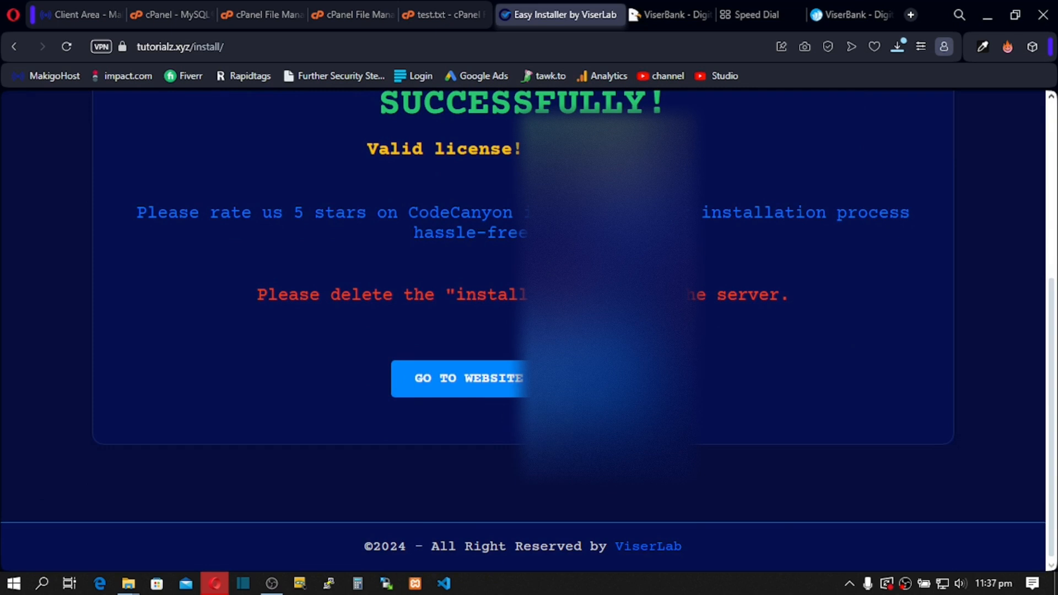
click(442, 393)
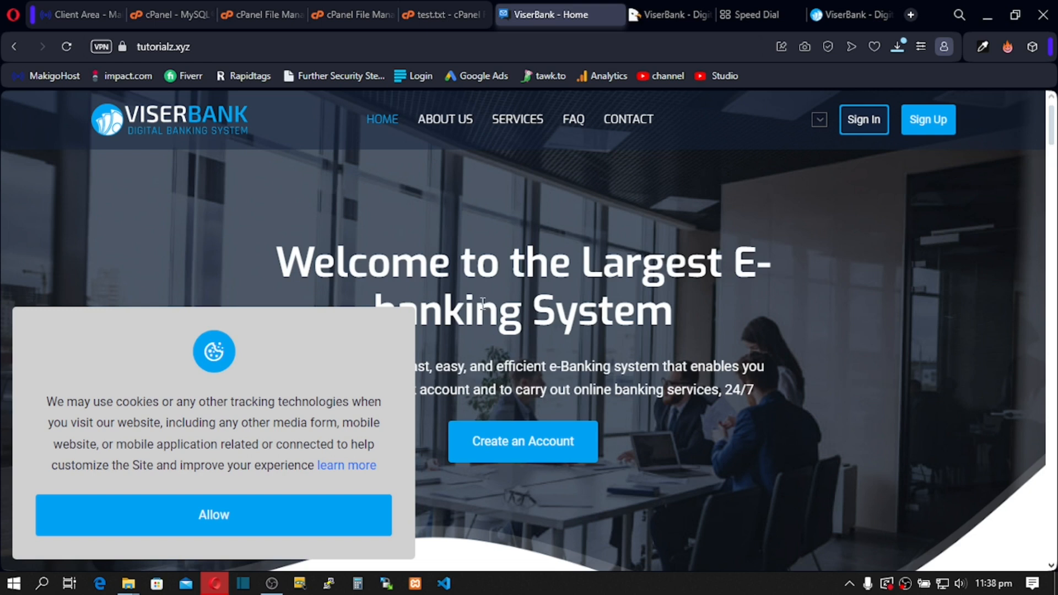
Step: In File Explorer, browse to viserbank-2.3\Updates\2.3\Files and select the update ZIP
mouse_move(132, 581)
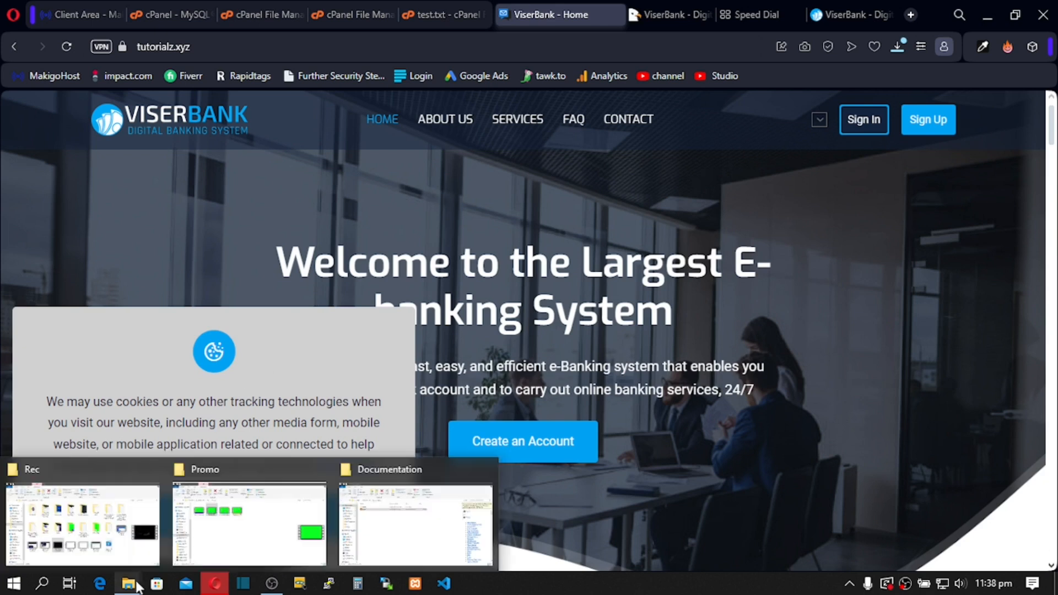
click(421, 521)
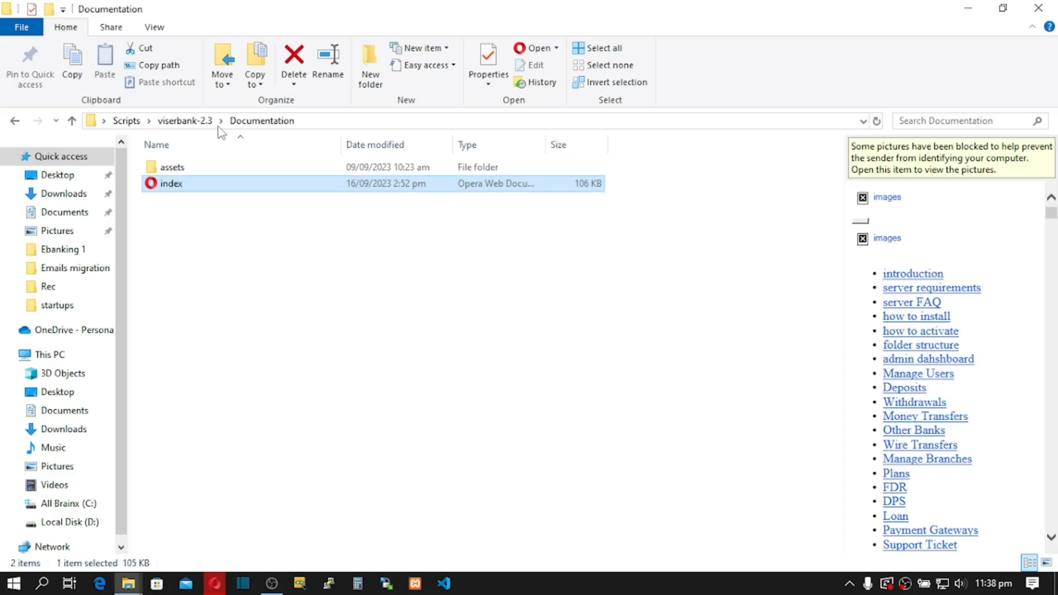
click(72, 120)
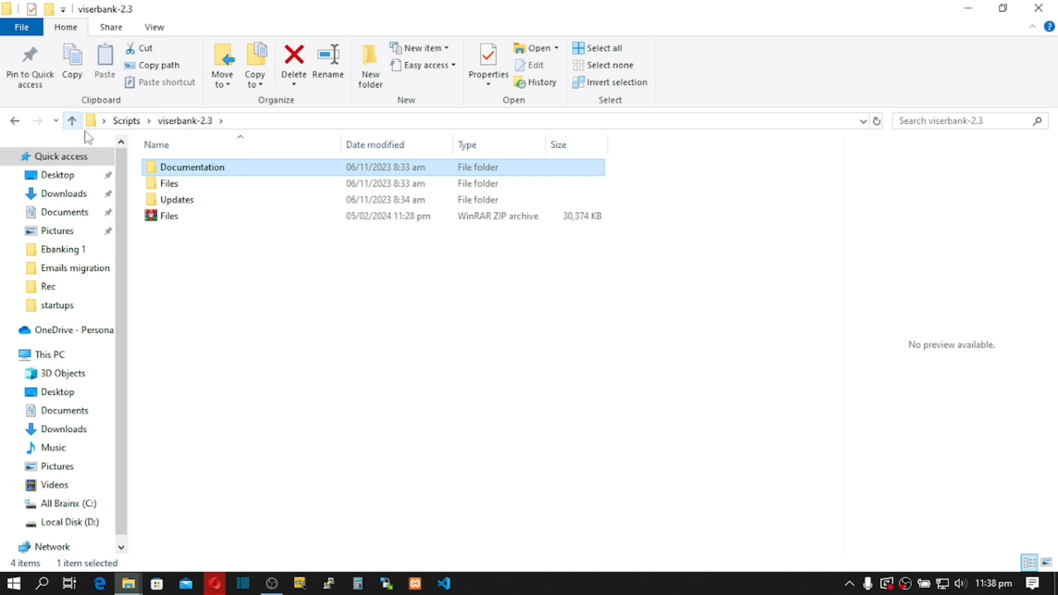
double_click(177, 202)
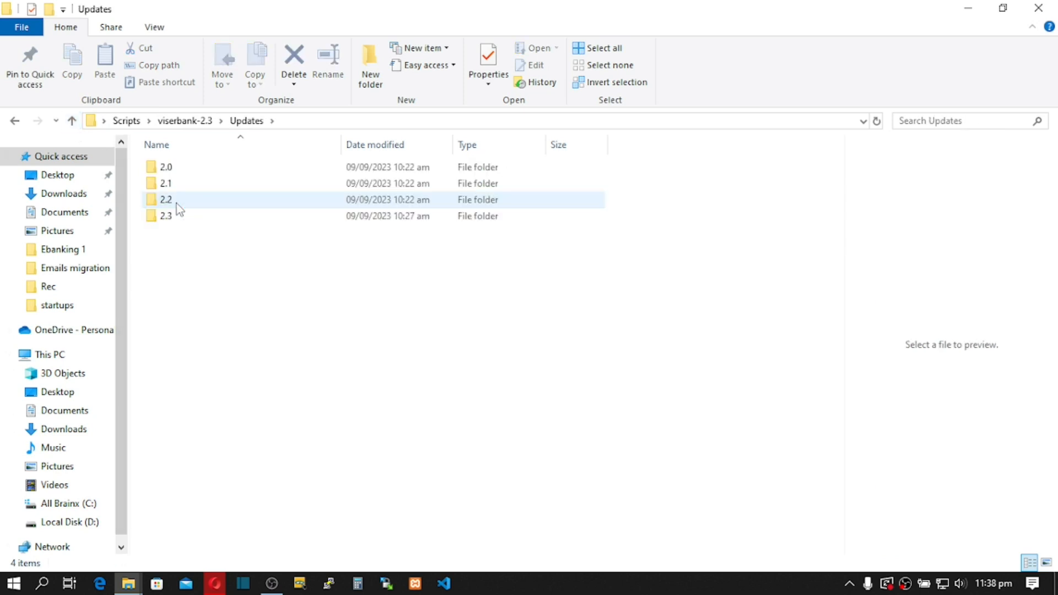
click(177, 217)
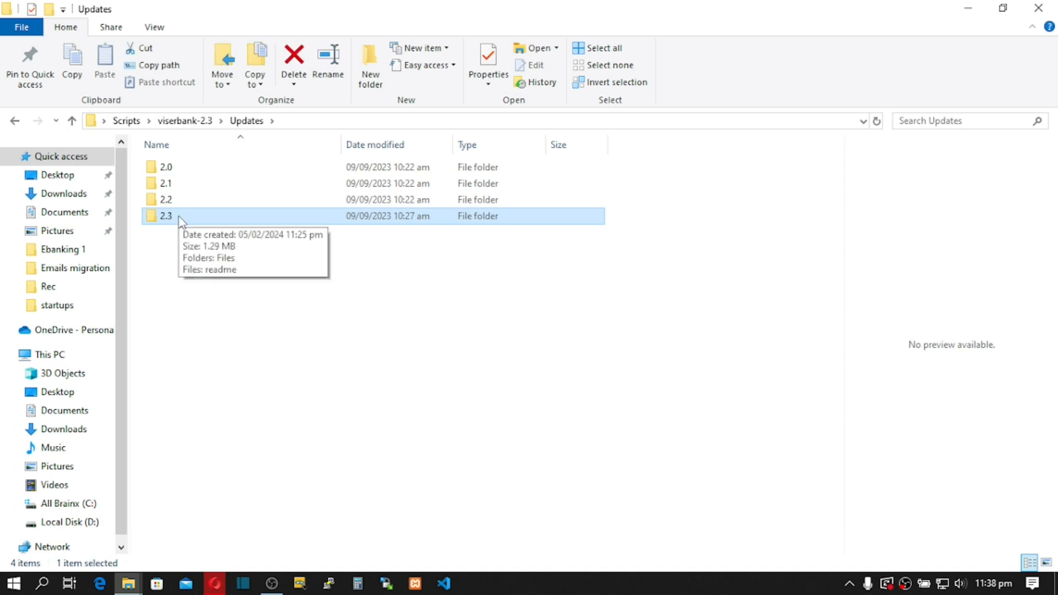
click(172, 216)
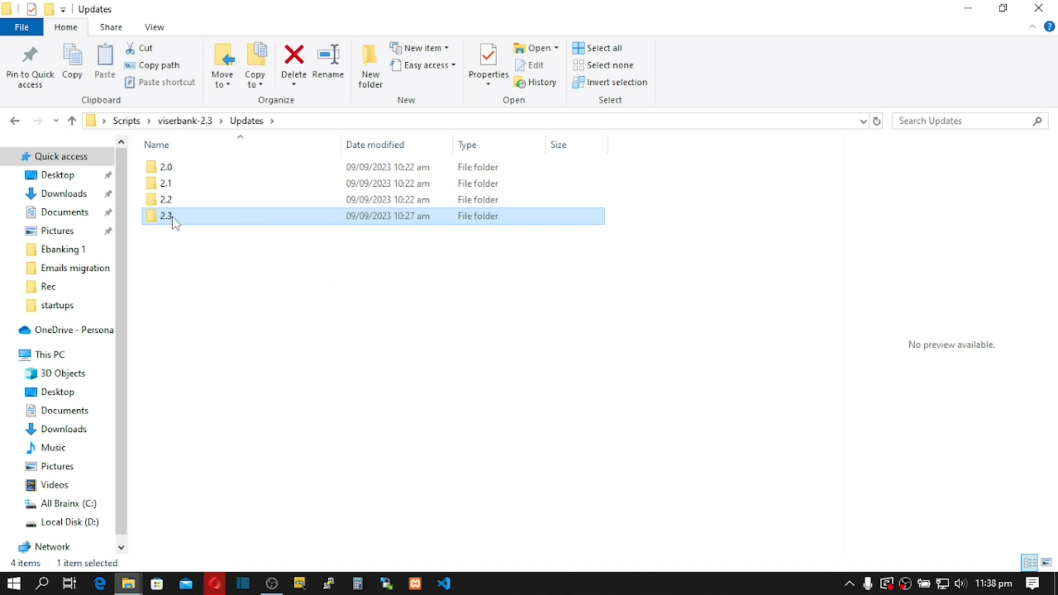
double_click(202, 217)
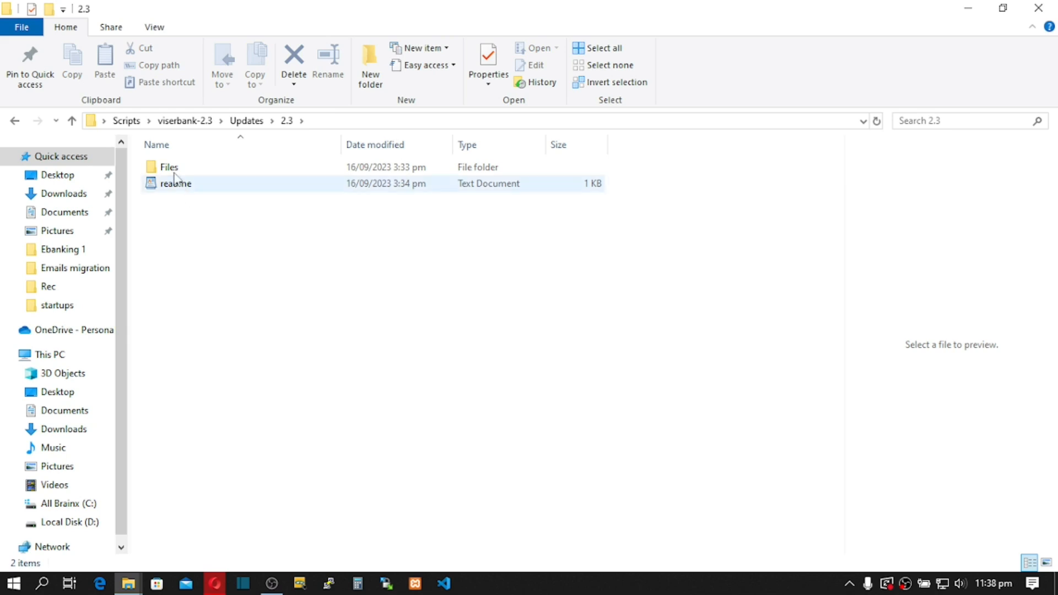
double_click(170, 168)
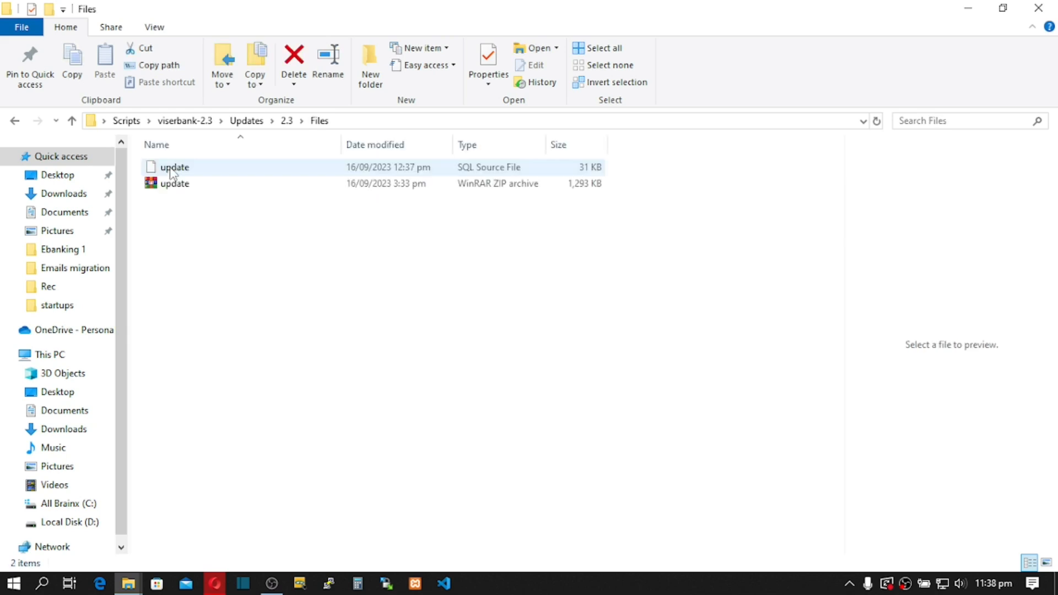
click(175, 190)
click(171, 188)
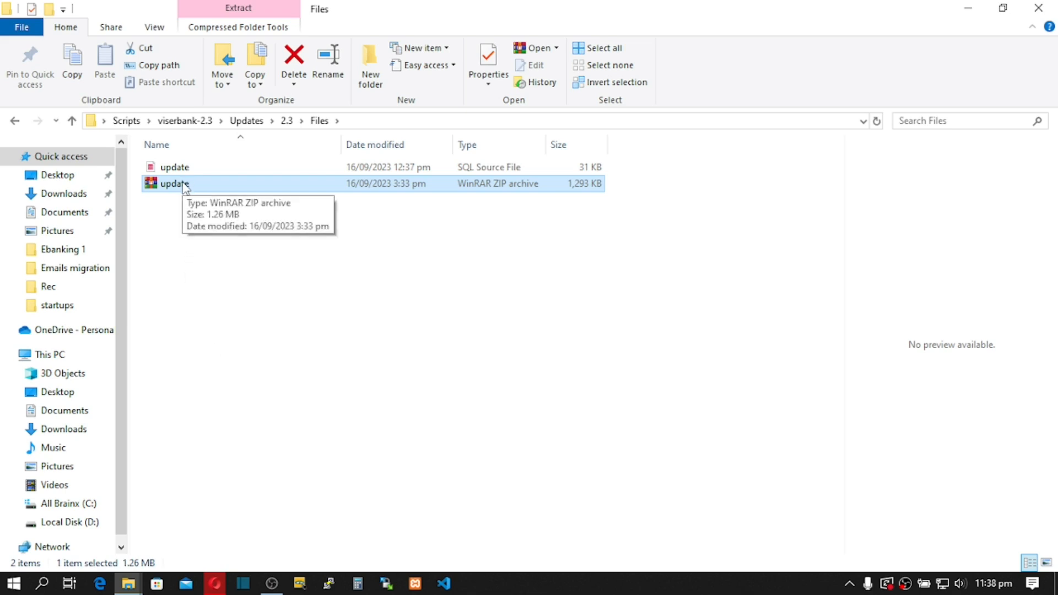
Step: In File Manager, move from core/storage to the public_html folder by editing the path
click(214, 588)
click(335, 11)
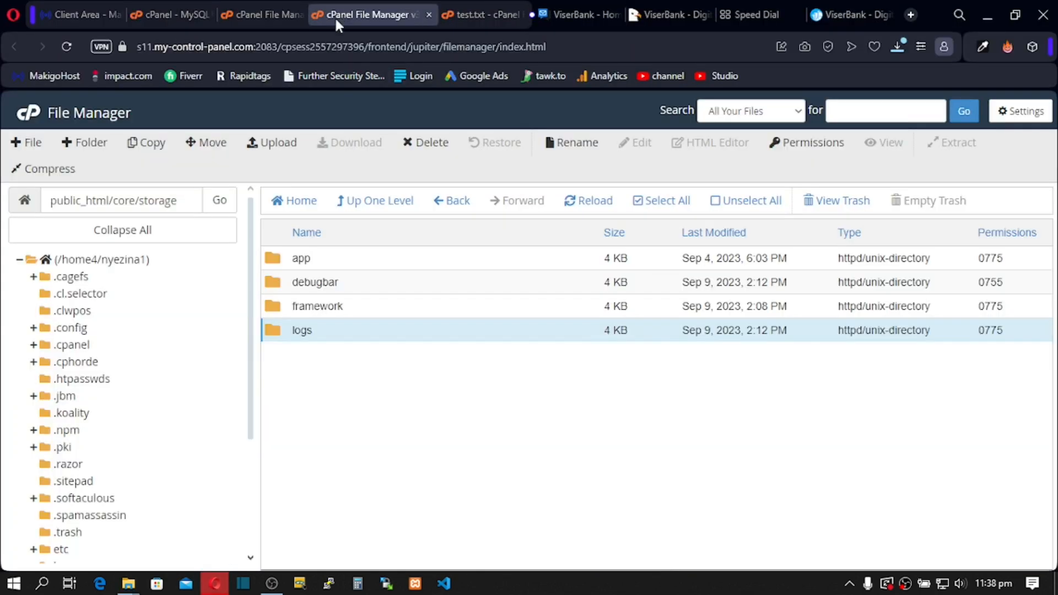
click(361, 202)
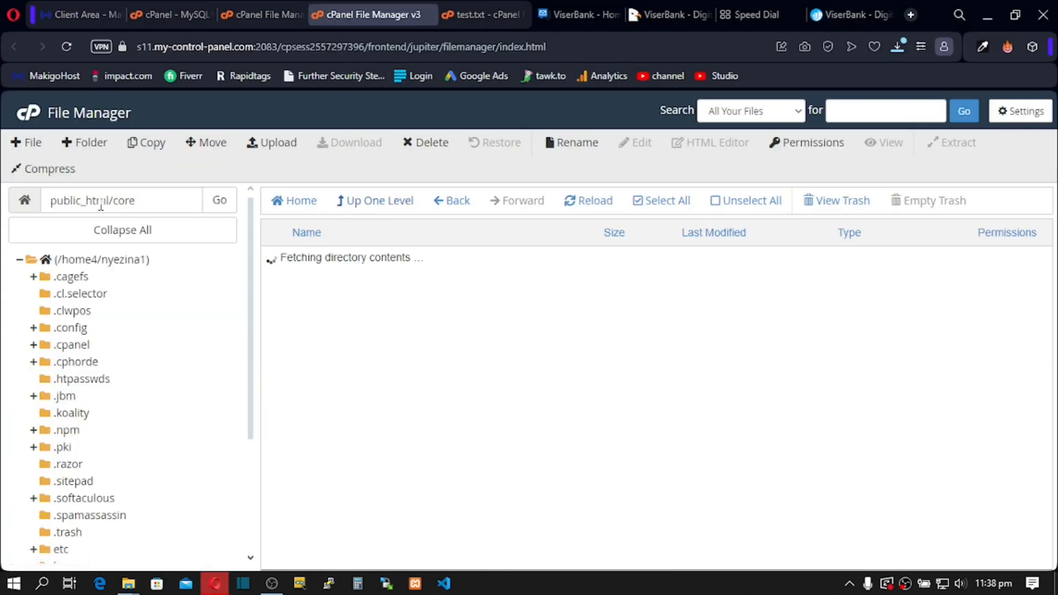
click(146, 201)
drag(147, 201, 113, 201)
key(BackSpace)
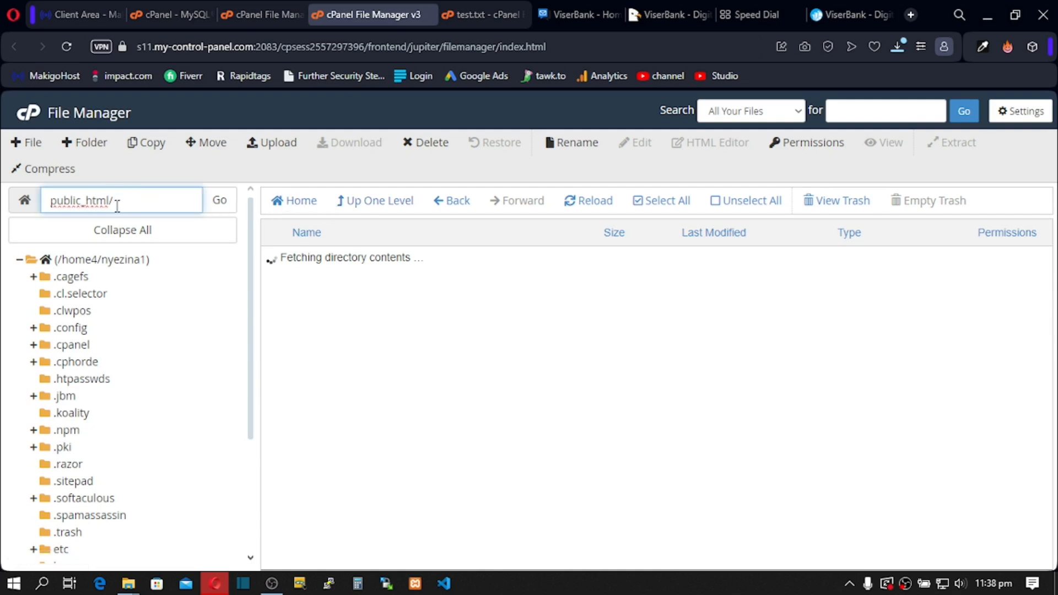
click(225, 202)
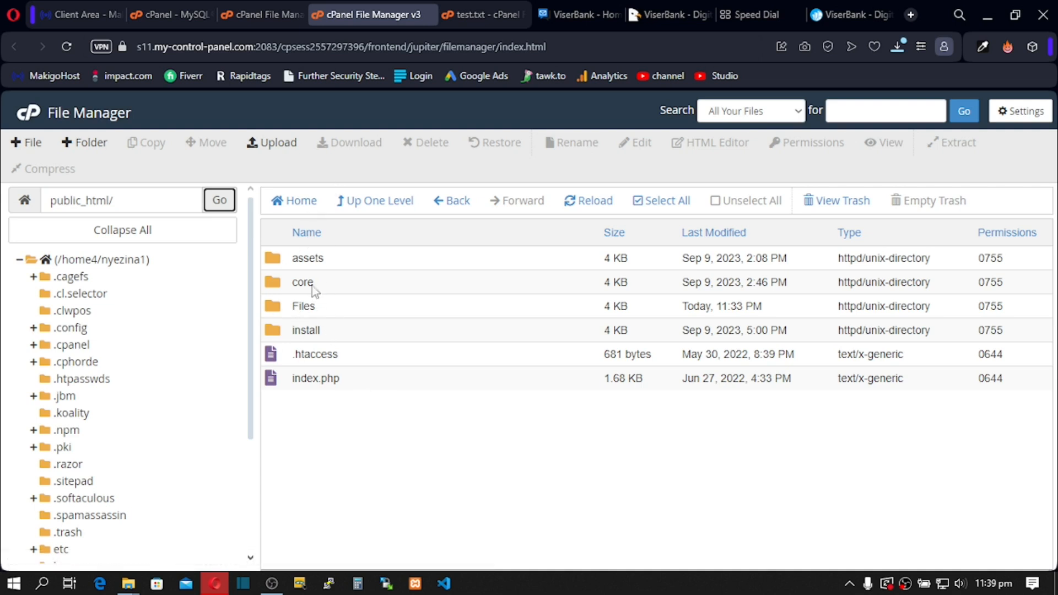
Step: Open the upload page for public_html and bring the local Files folder window forward
click(271, 148)
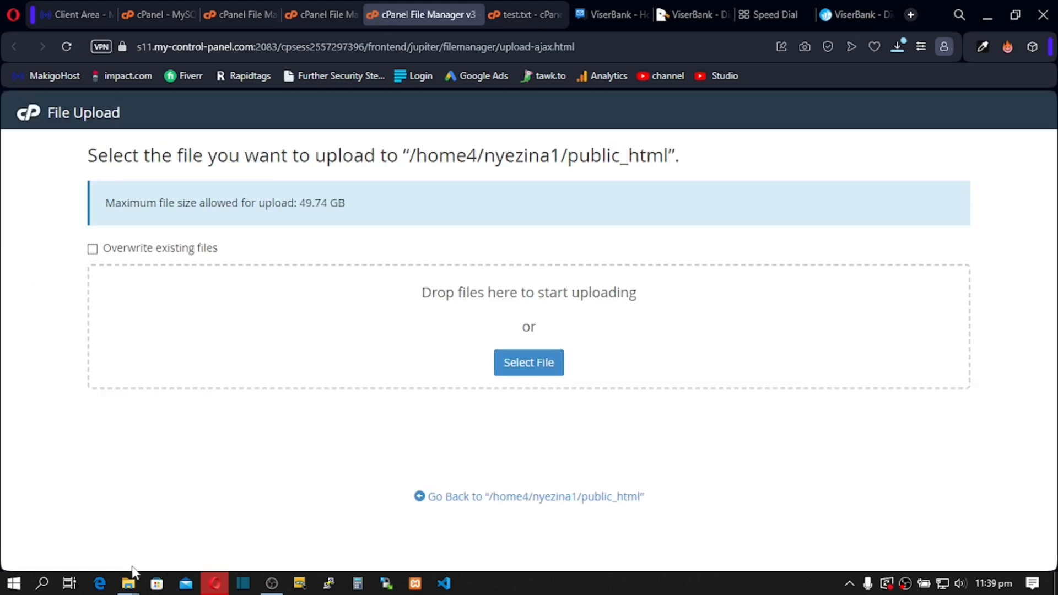
mouse_move(130, 582)
click(407, 515)
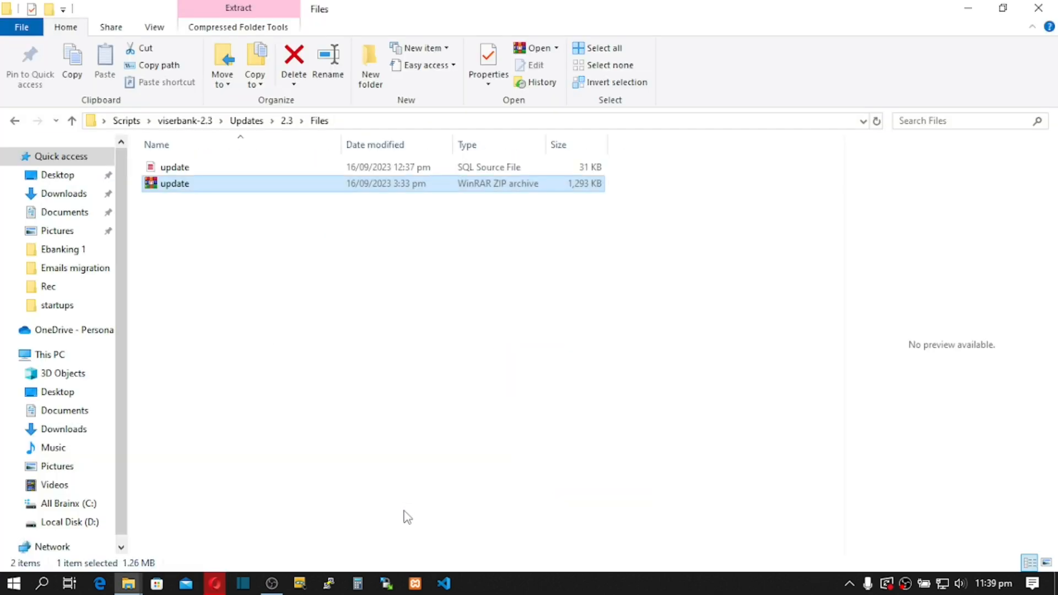
click(72, 120)
click(73, 121)
click(72, 122)
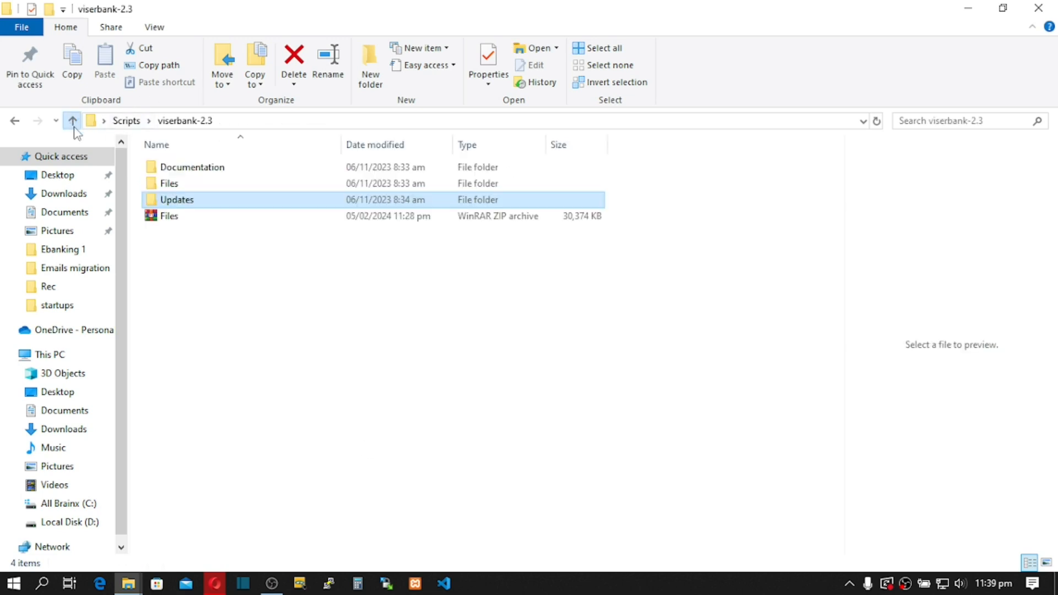
double_click(188, 205)
click(186, 205)
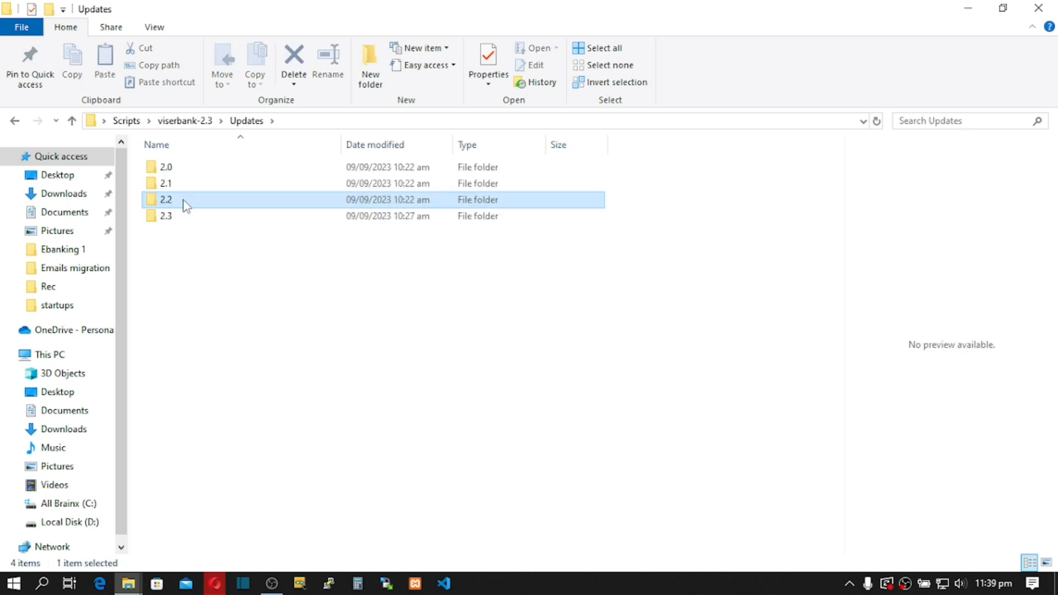
double_click(173, 216)
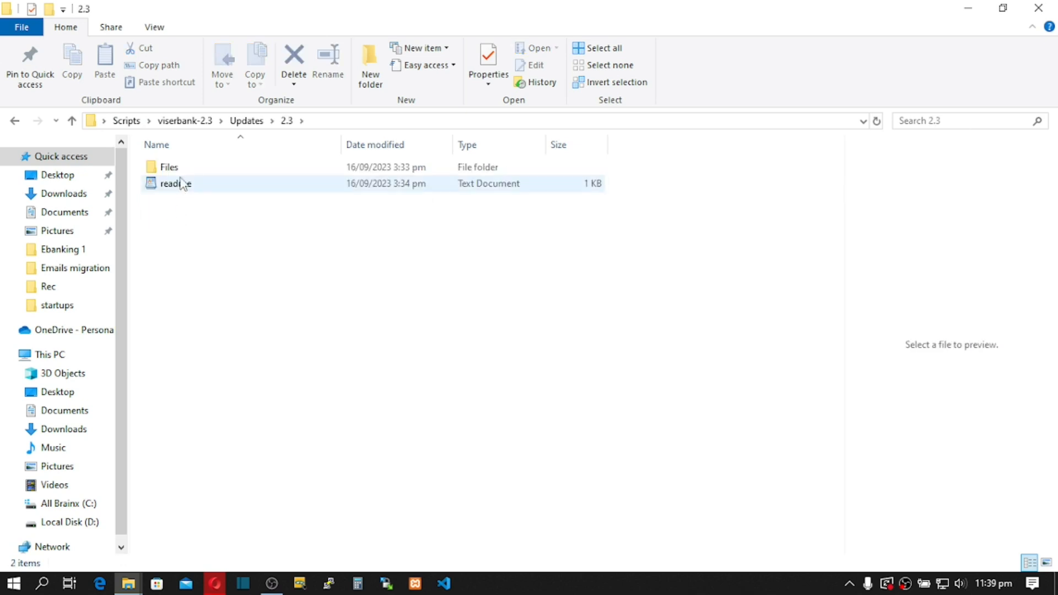
double_click(180, 168)
click(177, 185)
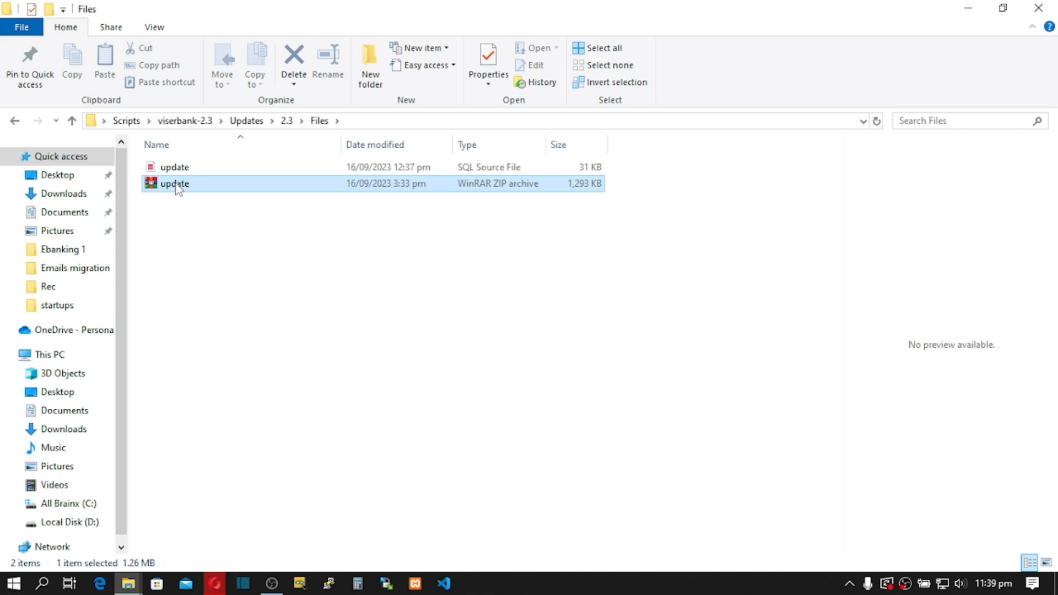
Step: Drag update.zip onto the File Upload drop zone, then return to the public_html listing
drag(180, 190, 386, 337)
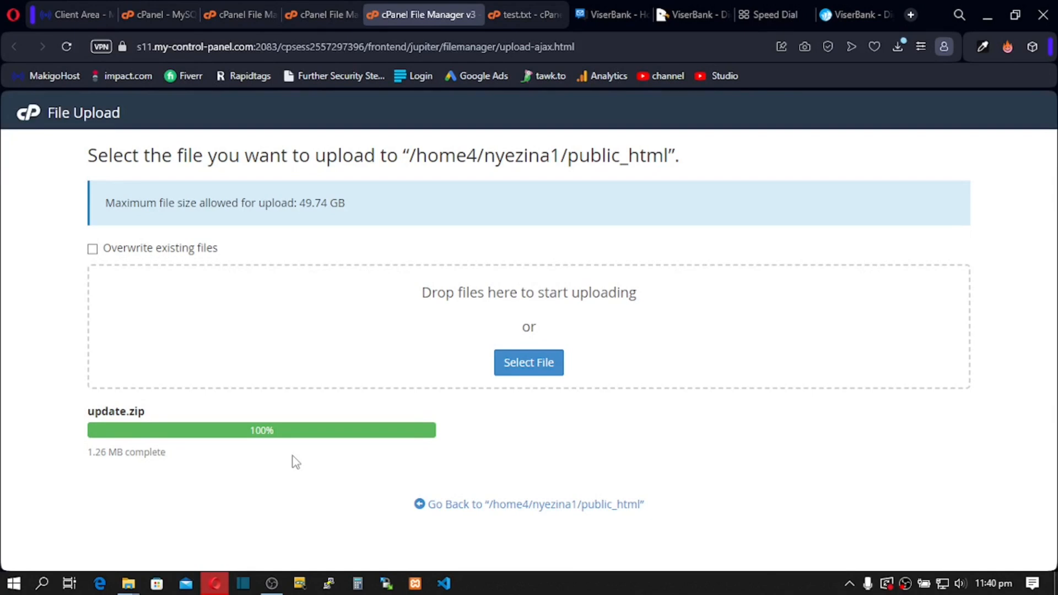
click(536, 510)
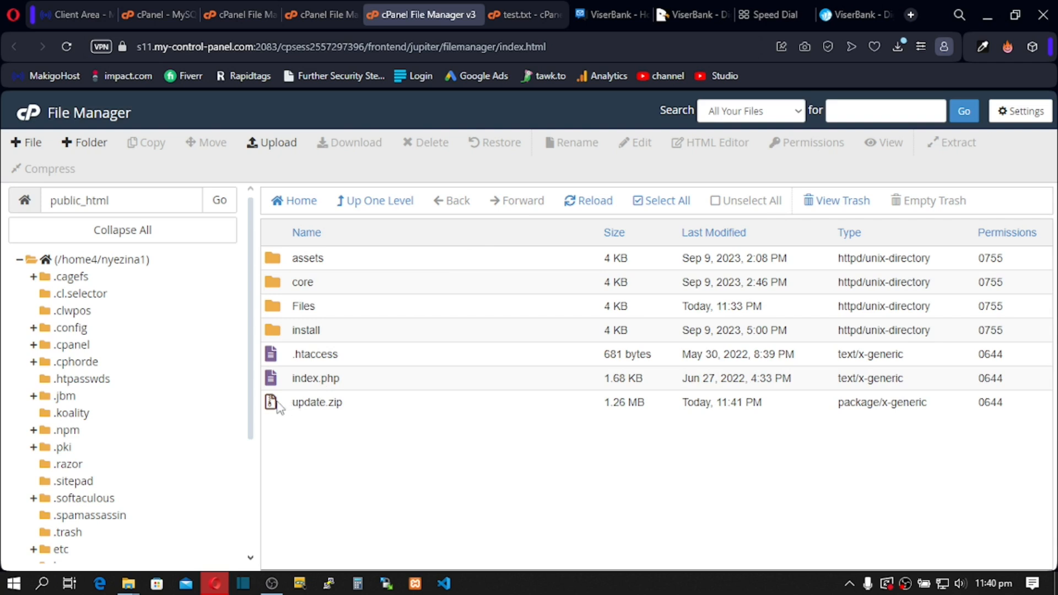
Step: Extract update.zip into public_html and refresh the listing
click(278, 406)
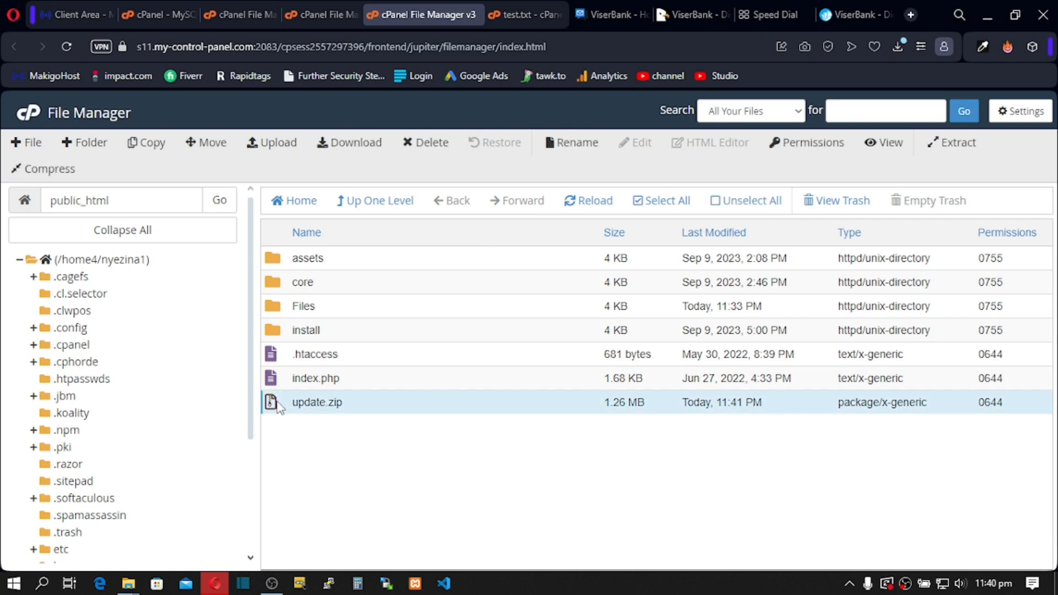
right_click(279, 407)
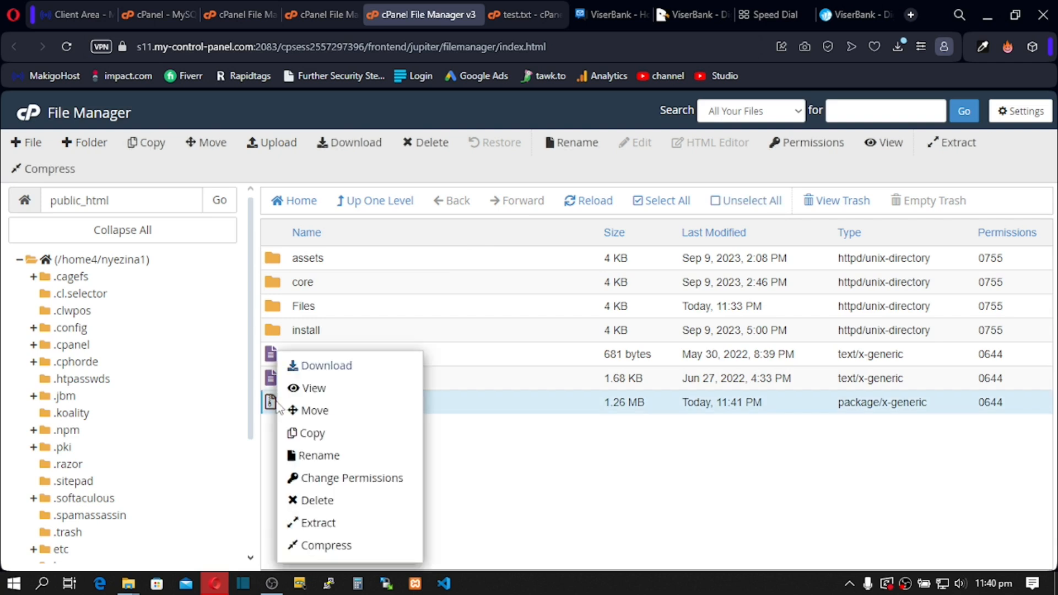
click(330, 524)
click(648, 411)
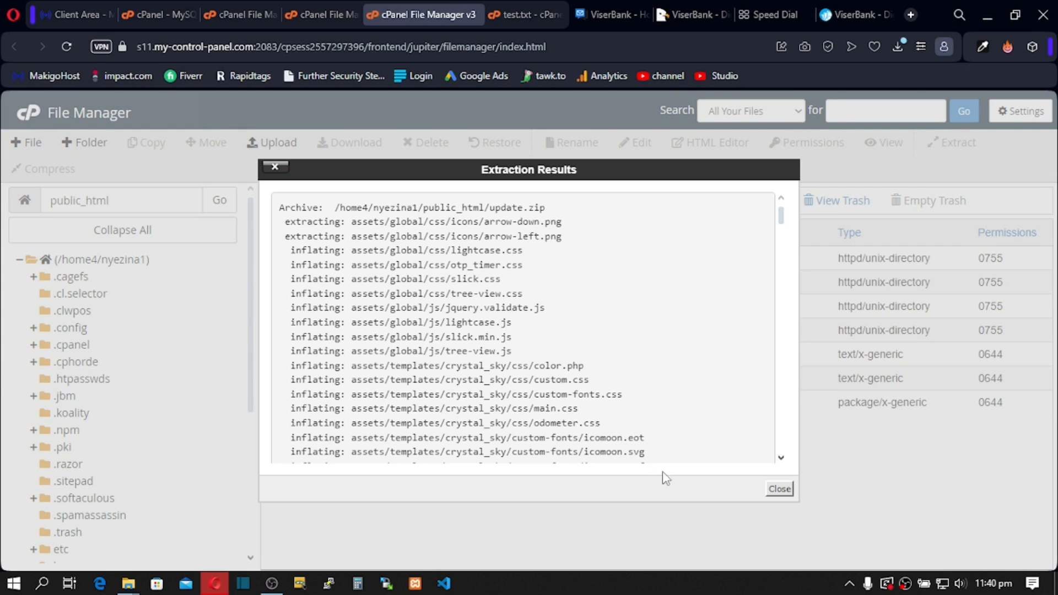
click(779, 488)
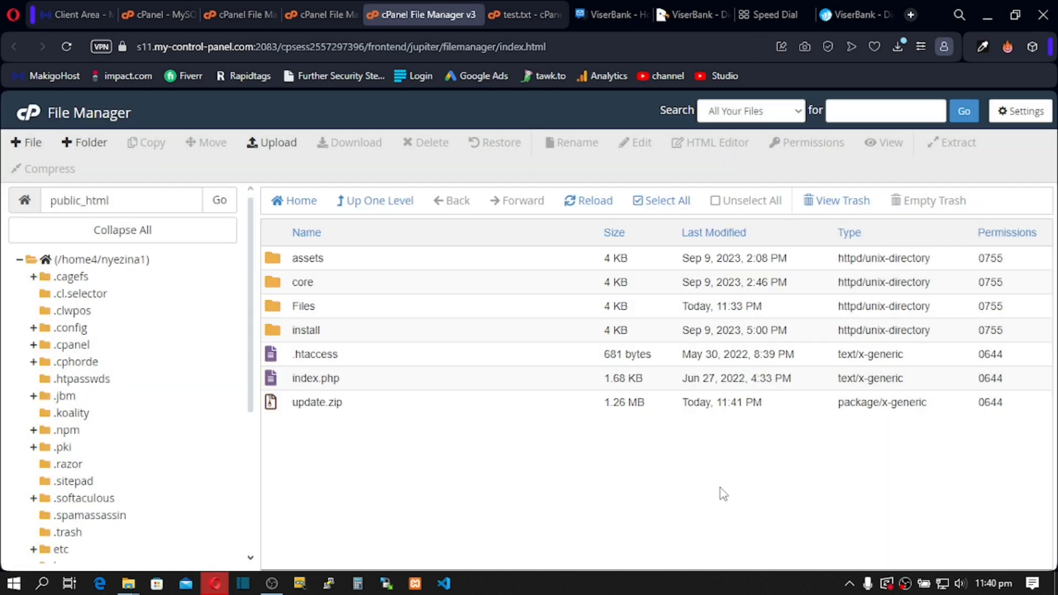
click(589, 200)
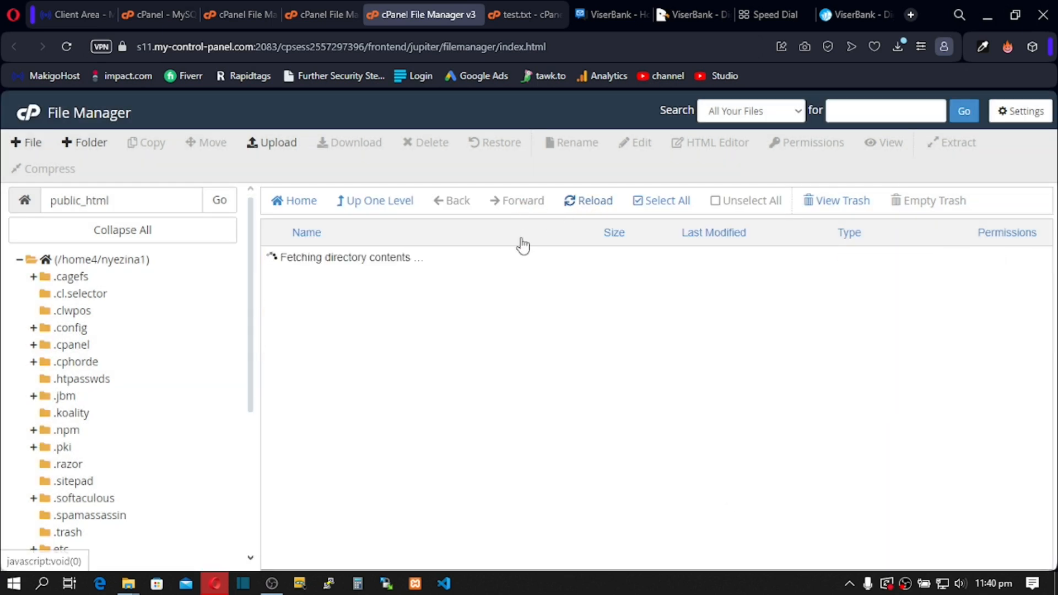
Step: Delete update.zip from public_html, confirming the move to trash
click(290, 406)
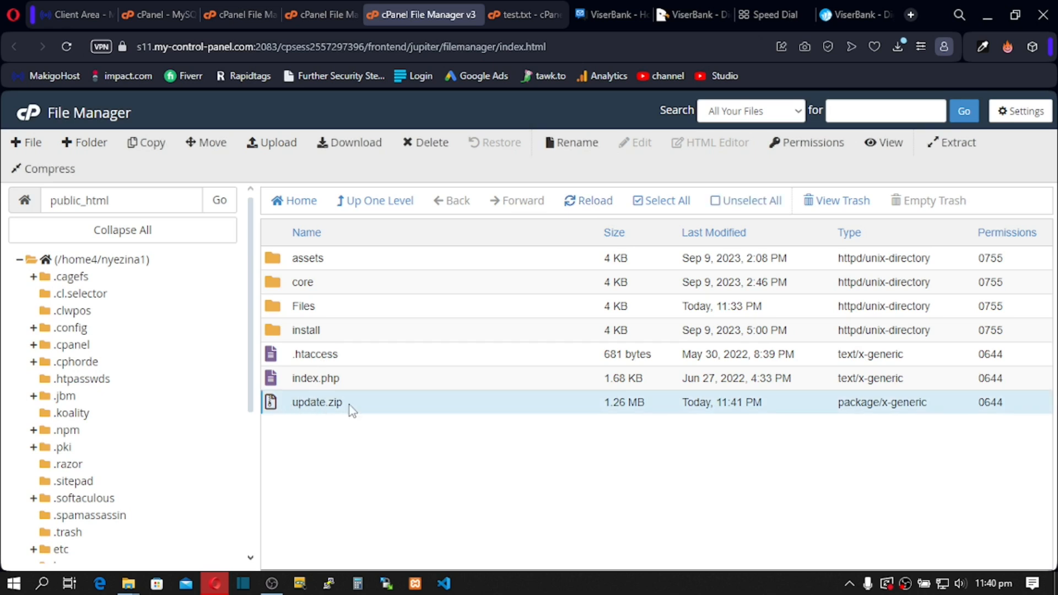
click(438, 153)
click(655, 379)
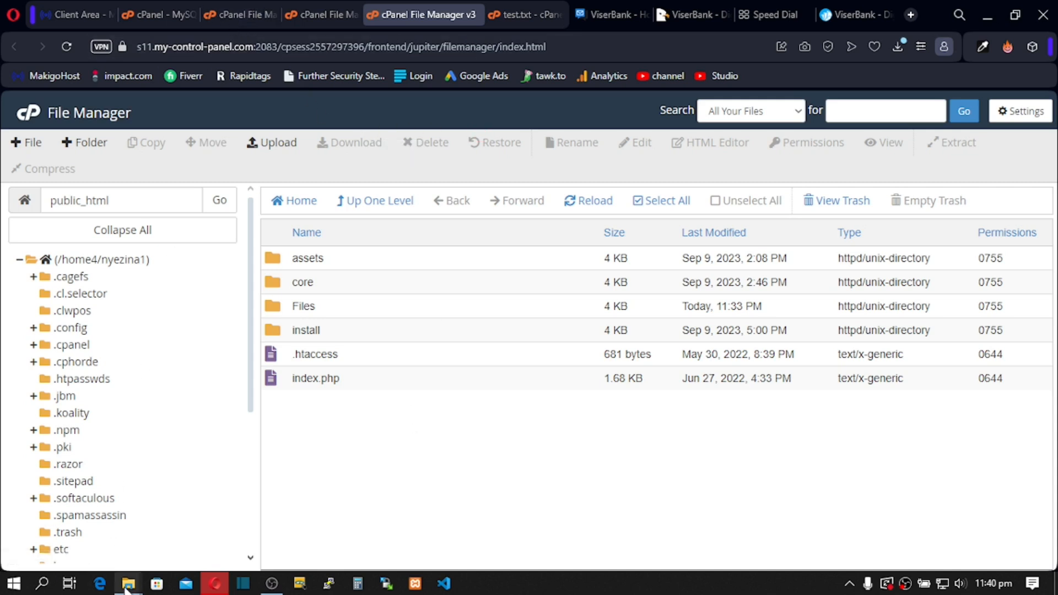
Step: Switch to the other cPanel tab and launch phpMyAdmin from the cPanel tools home page
click(388, 534)
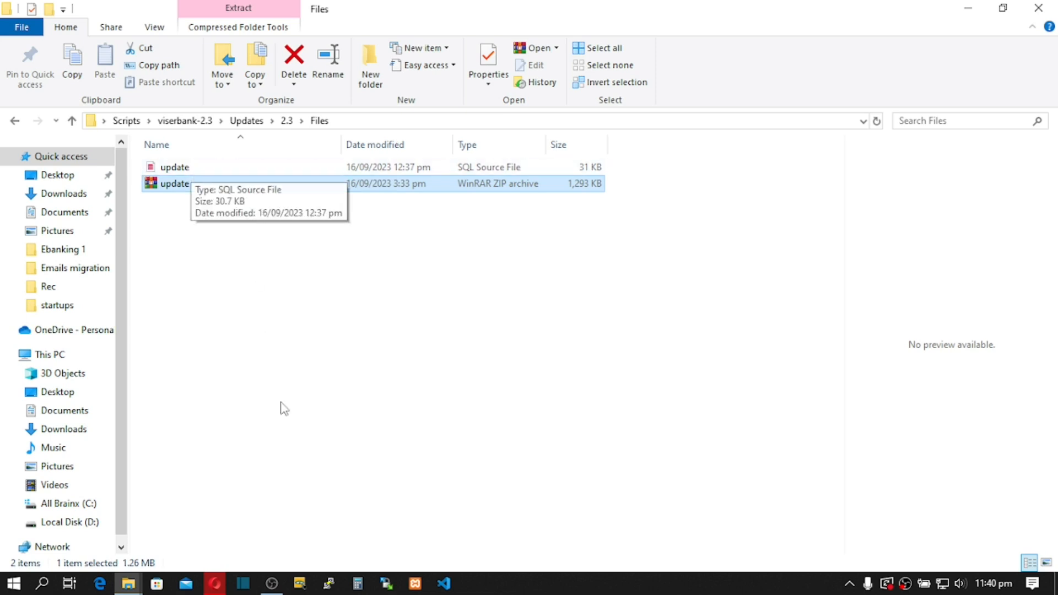
click(215, 583)
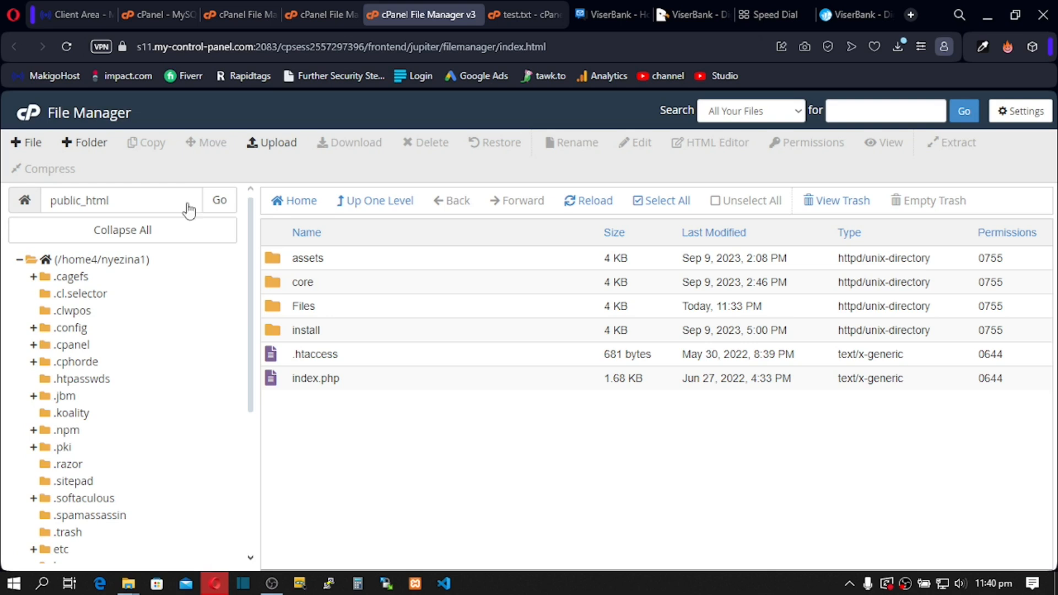
click(233, 13)
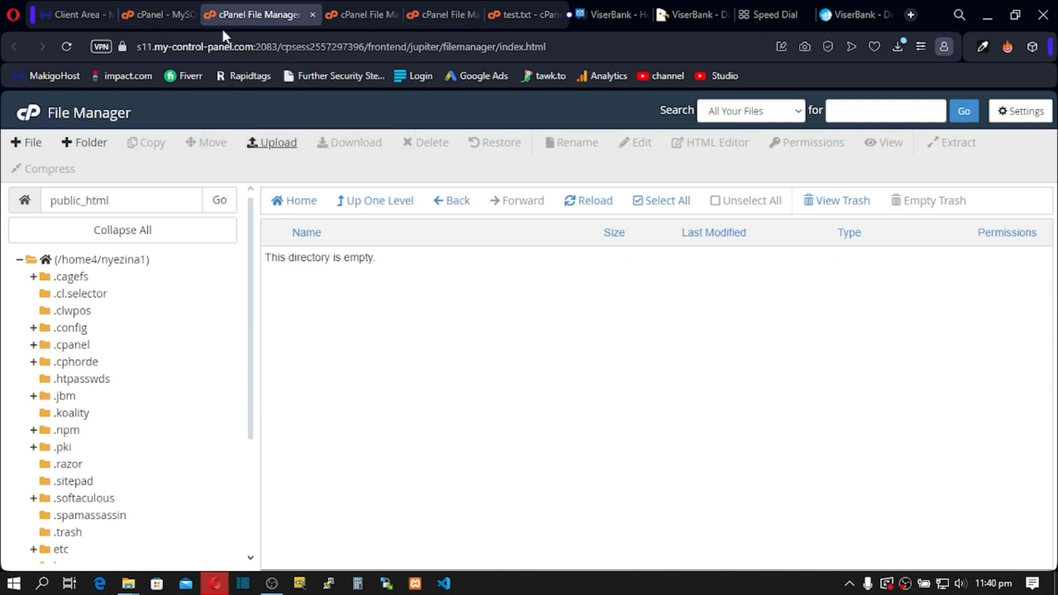
click(29, 126)
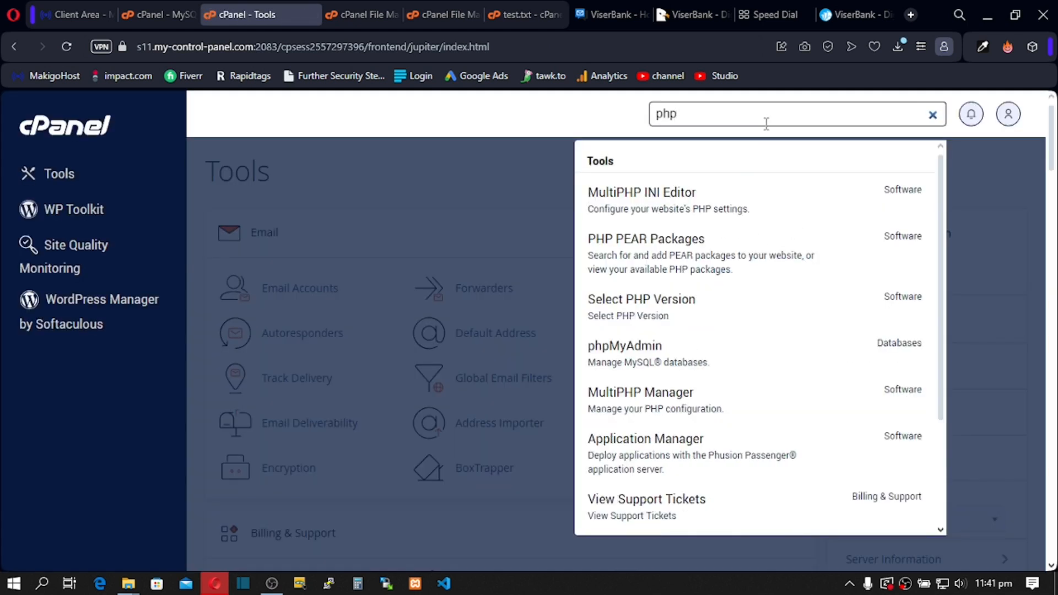
click(639, 356)
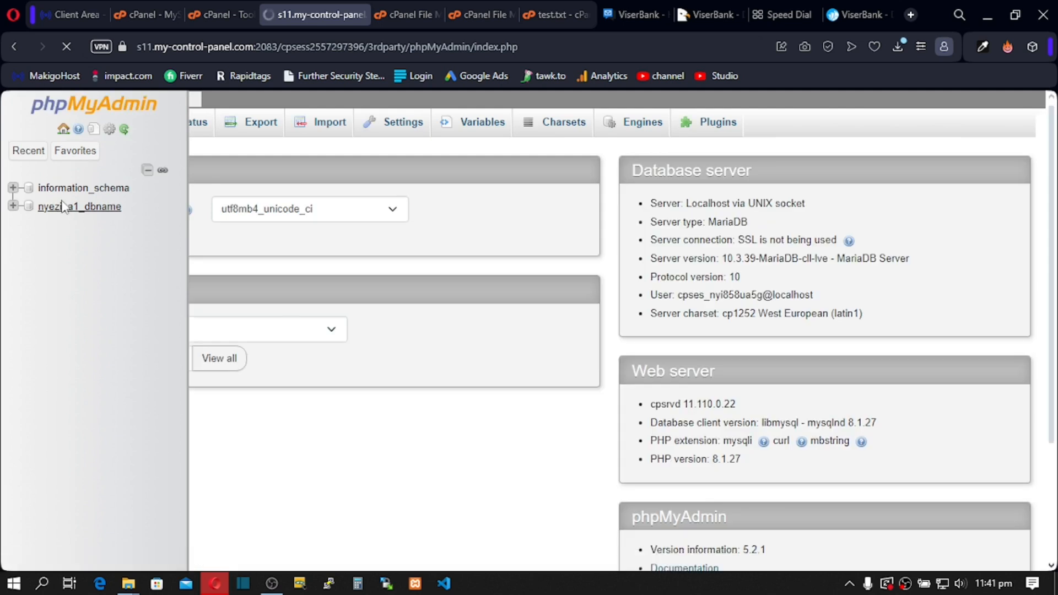
Step: Open the nyezina1_dbname database's Import page and browse the computer for a file
click(65, 207)
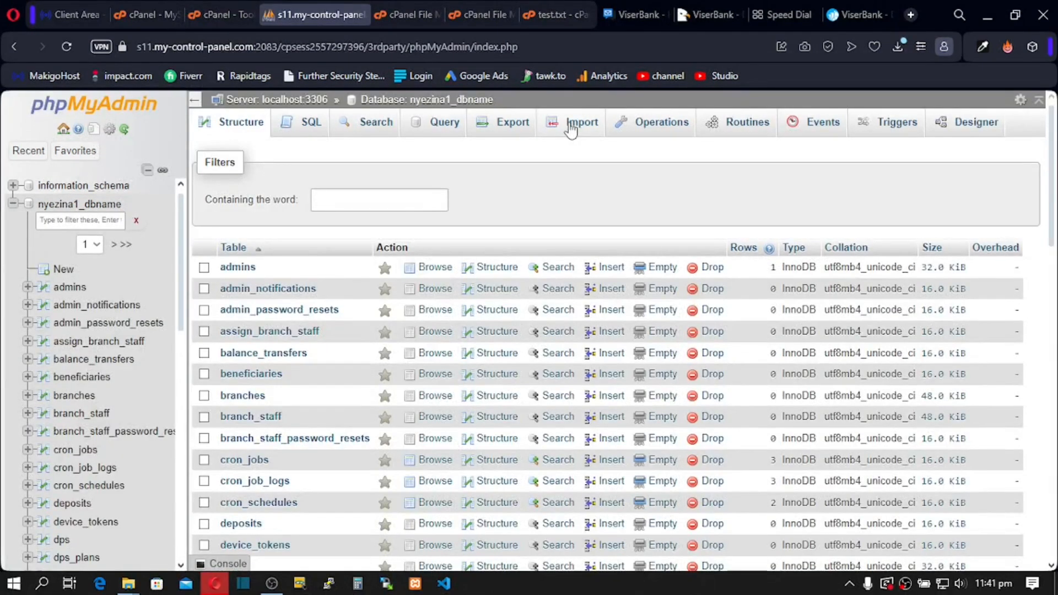
click(580, 122)
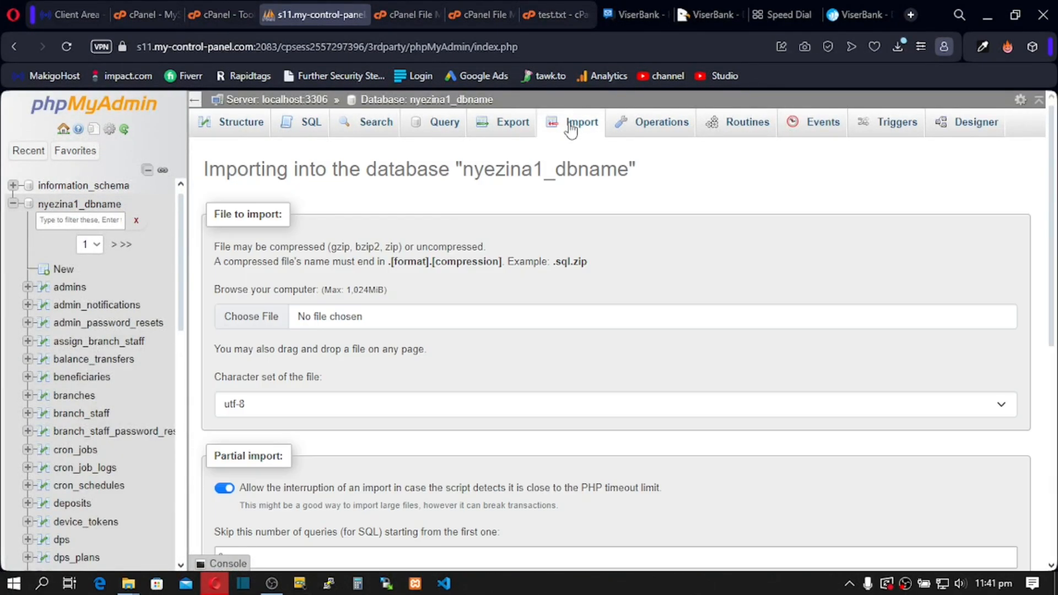
click(278, 318)
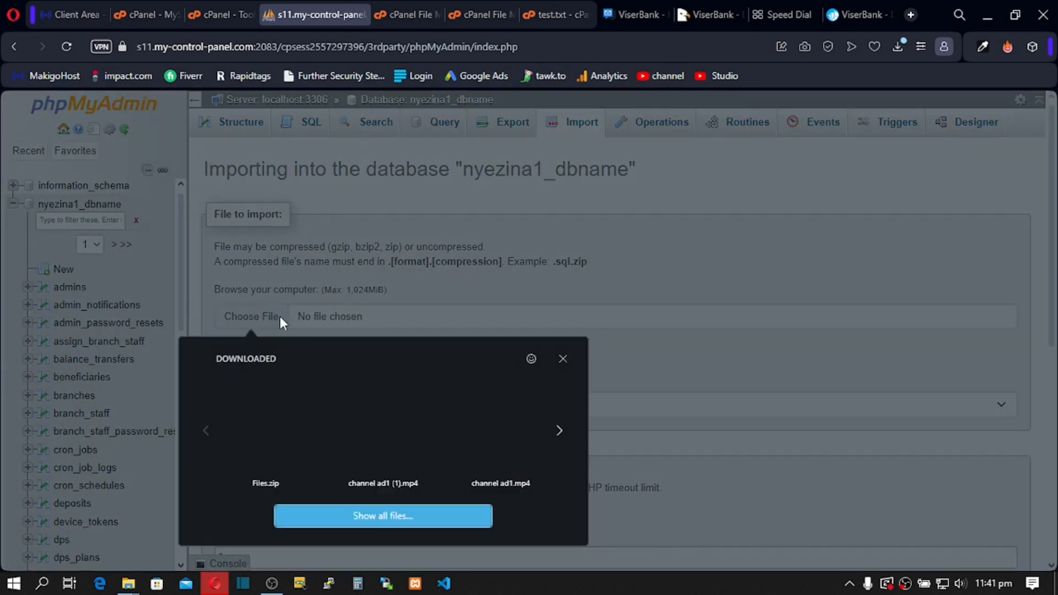
click(357, 518)
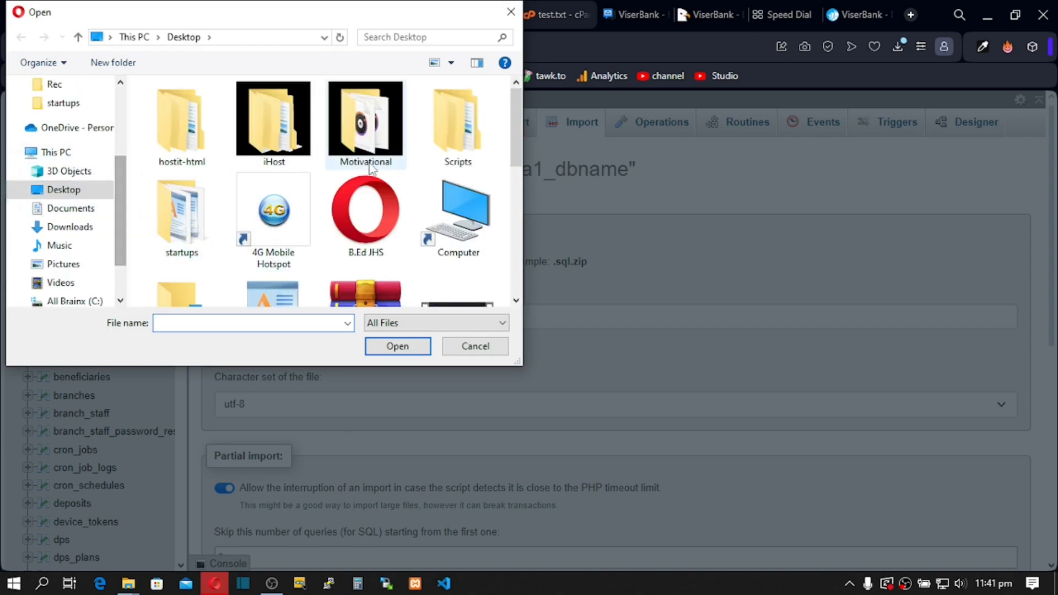
Step: Pick update.sql from Scripts > viserbank-2.3 > Updates > 2.3 > Files as the import file
double_click(451, 144)
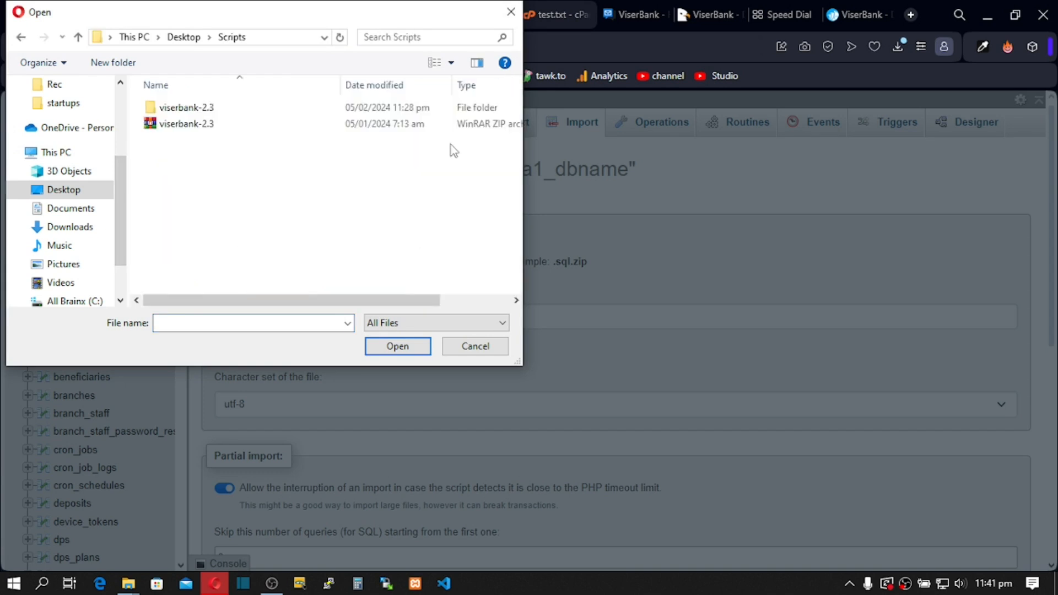
double_click(192, 108)
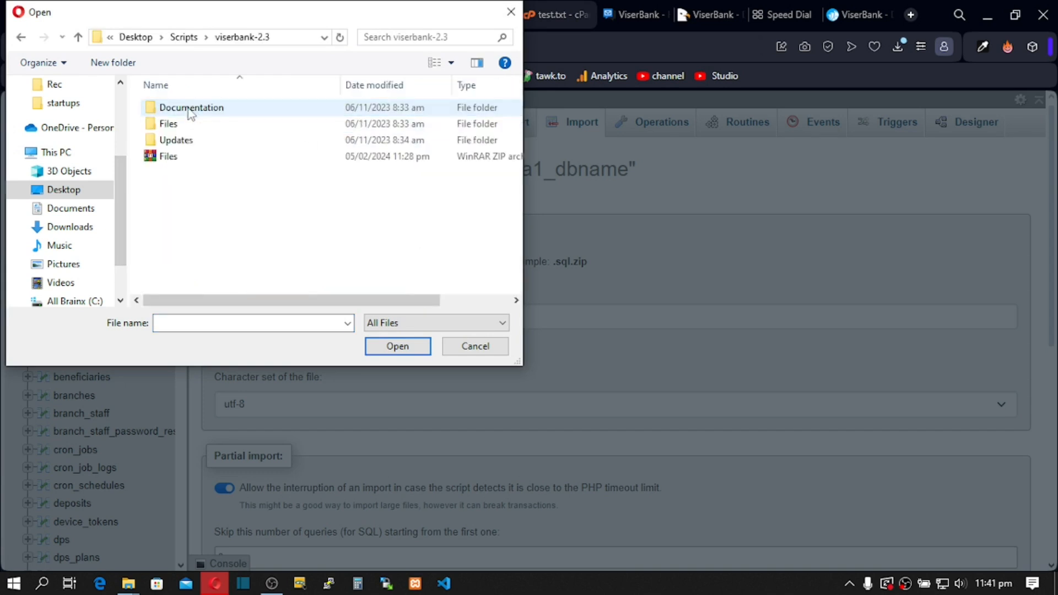
double_click(178, 141)
click(175, 157)
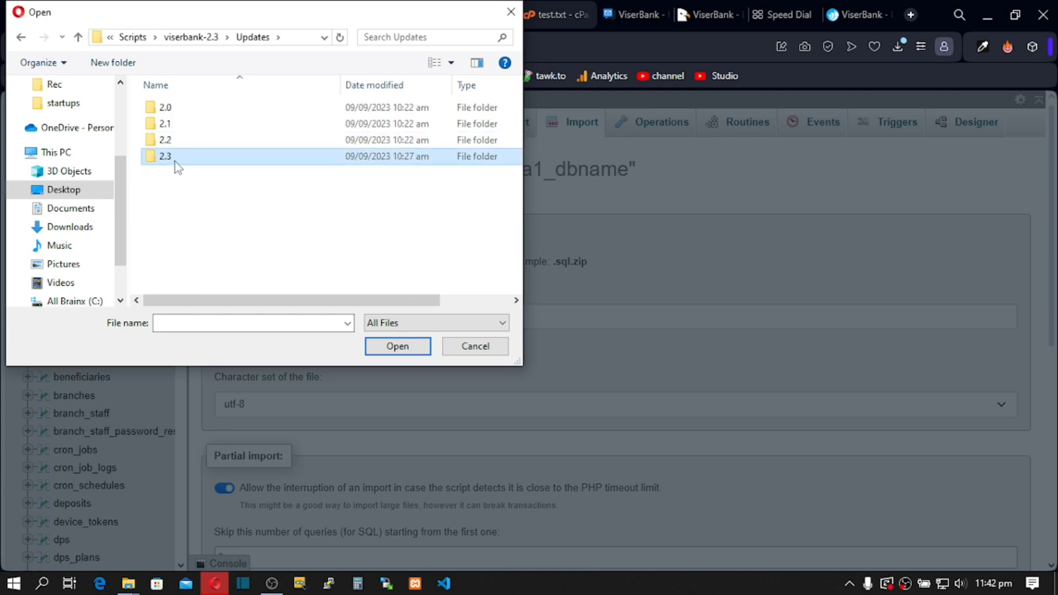
double_click(174, 161)
click(182, 109)
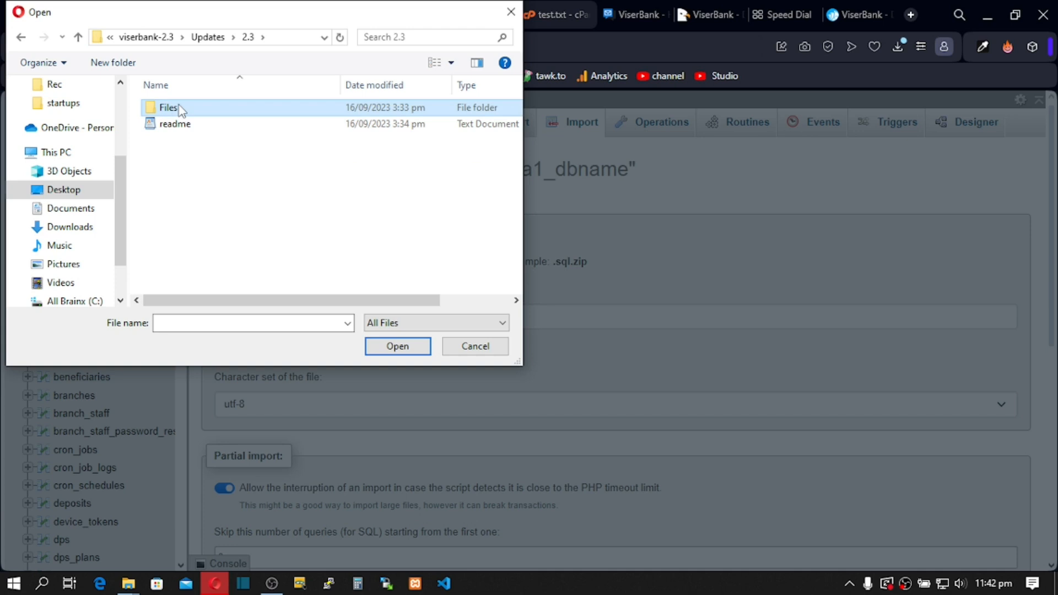
double_click(181, 109)
double_click(181, 109)
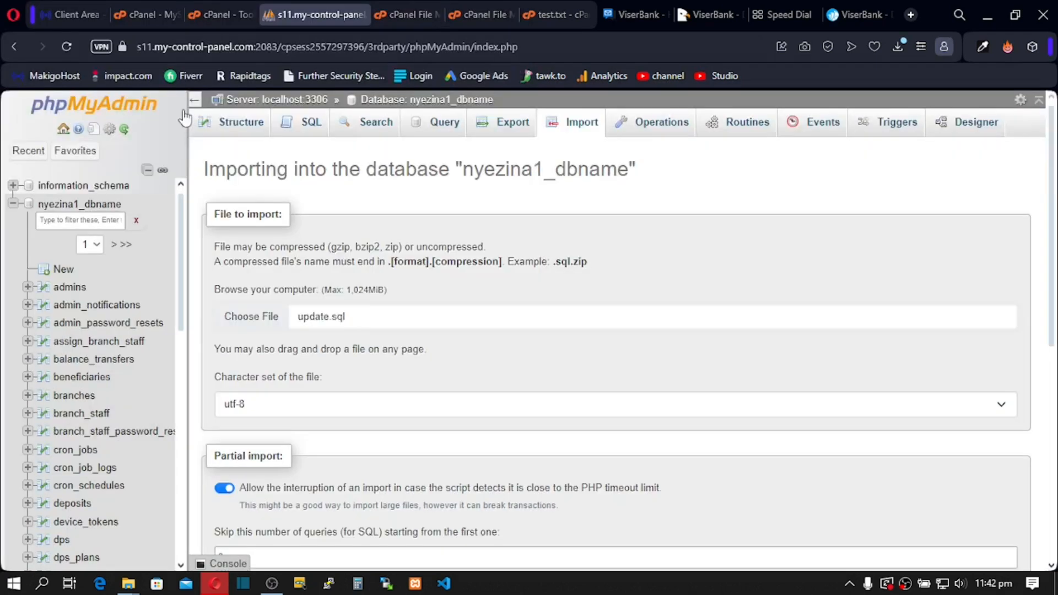
Step: Submit the SQL import of update.sql into the database
scroll(344, 322, down, 6)
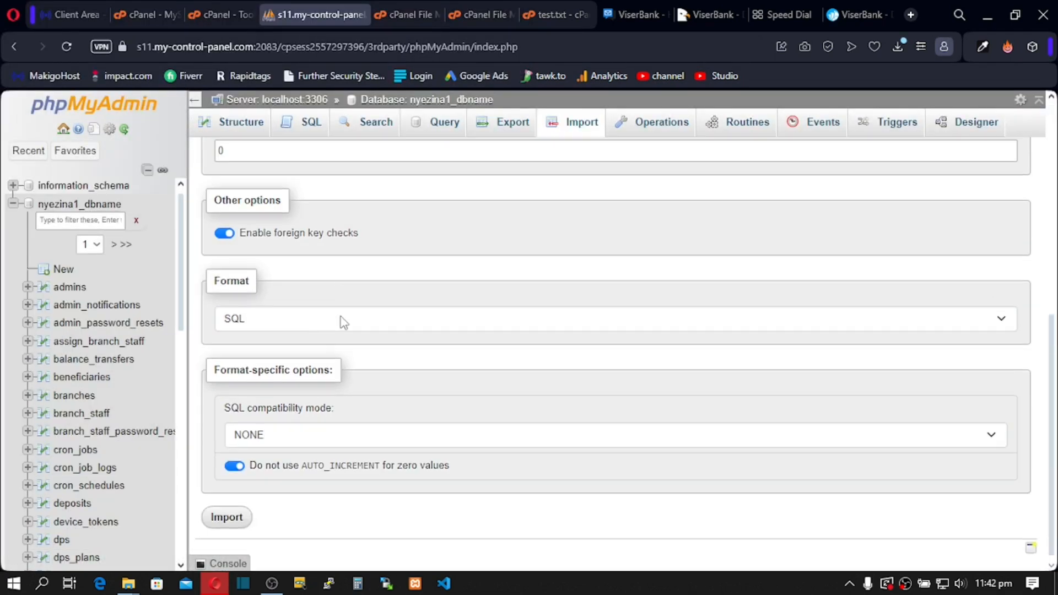
click(228, 516)
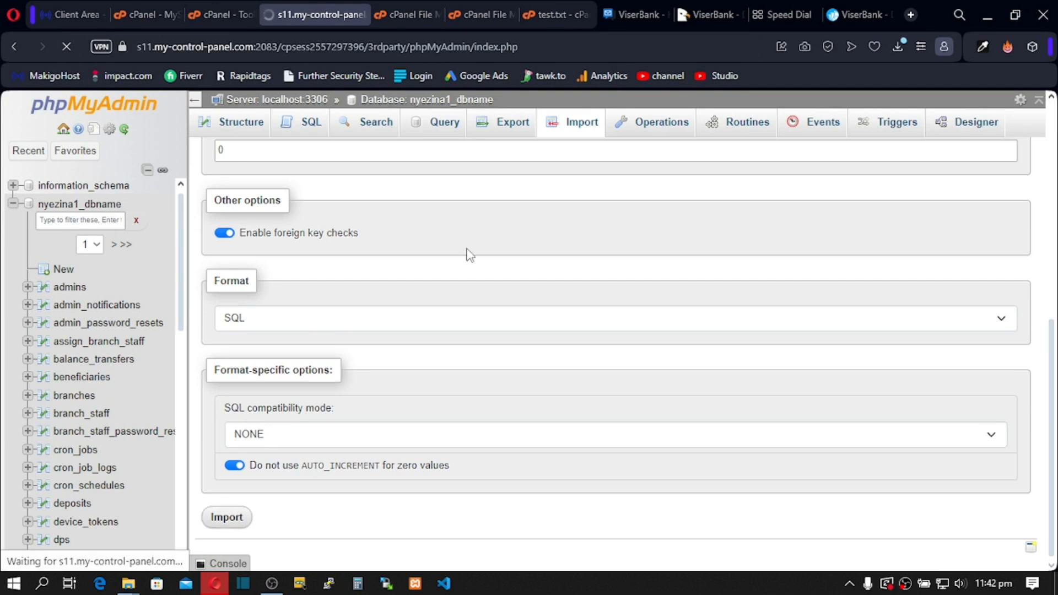
scroll(467, 249, up, 6)
scroll(466, 250, down, 6)
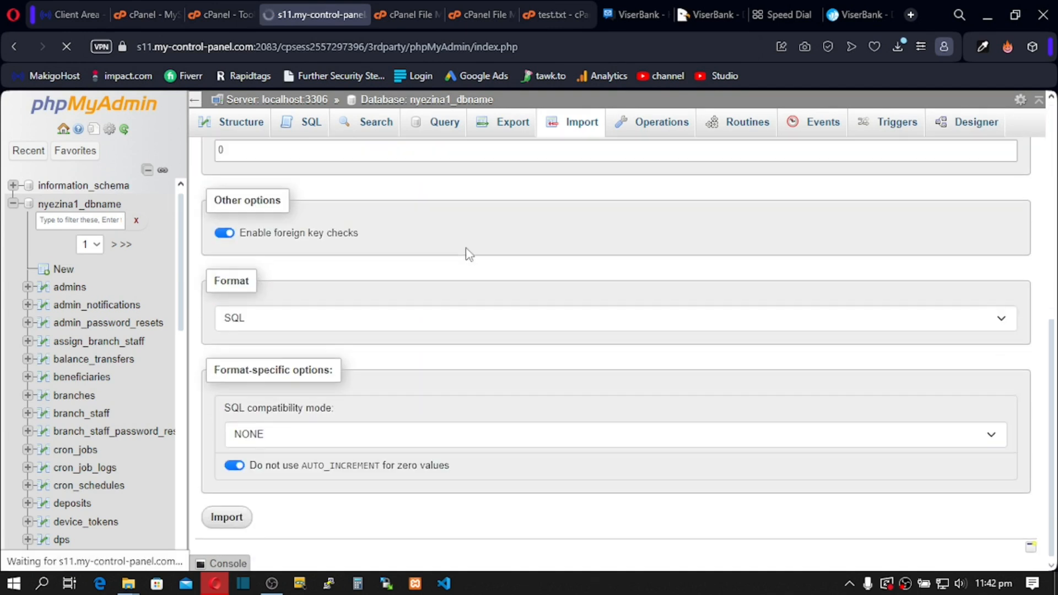
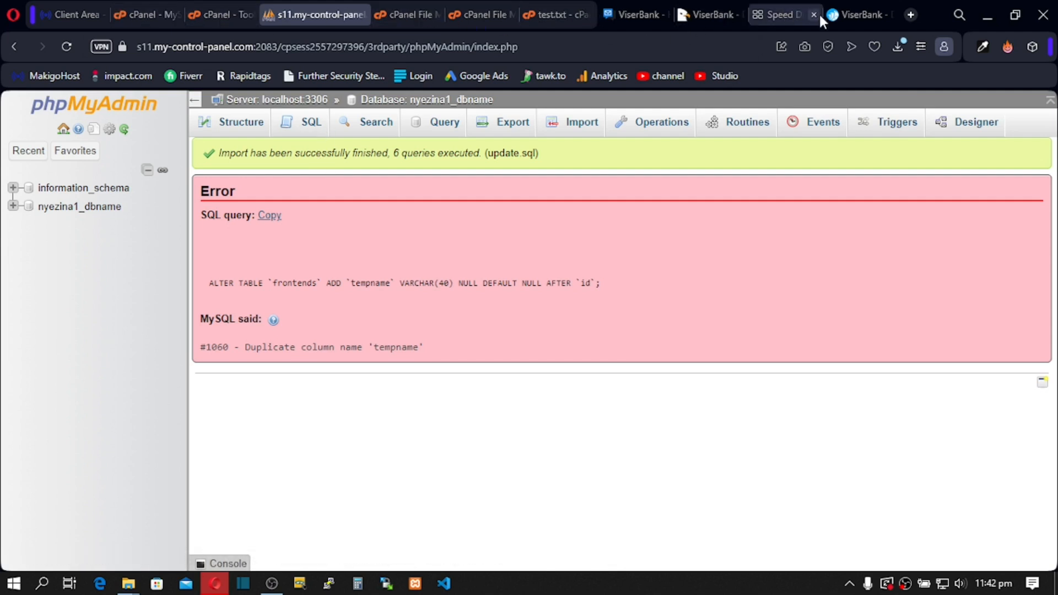
Step: Close the ViserBank documentation and Speed Dial tabs, leaving the live ViserBank home page at tutorialz.xyz
click(842, 15)
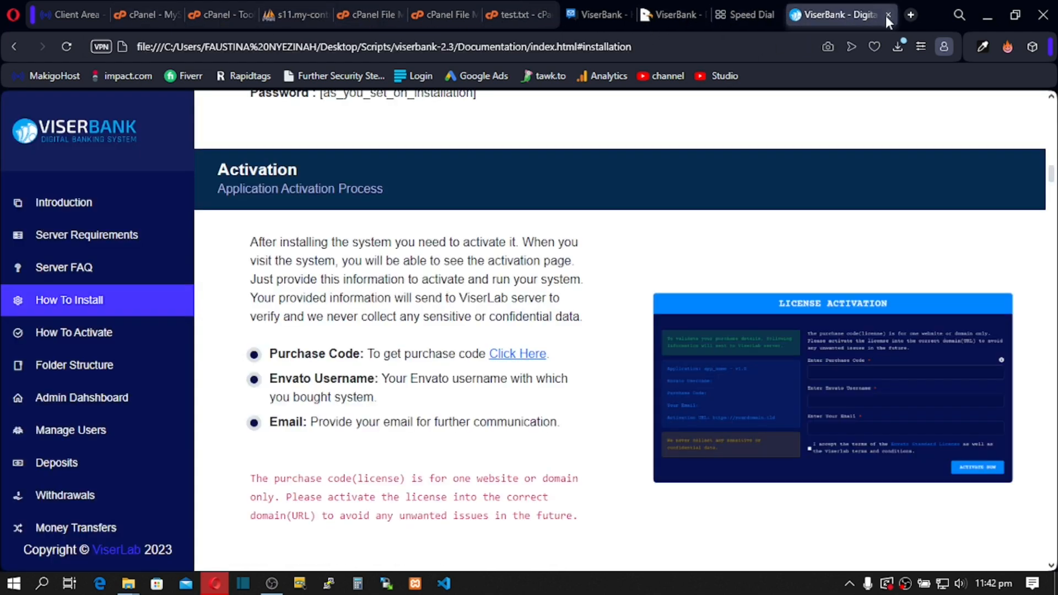
click(886, 15)
click(814, 13)
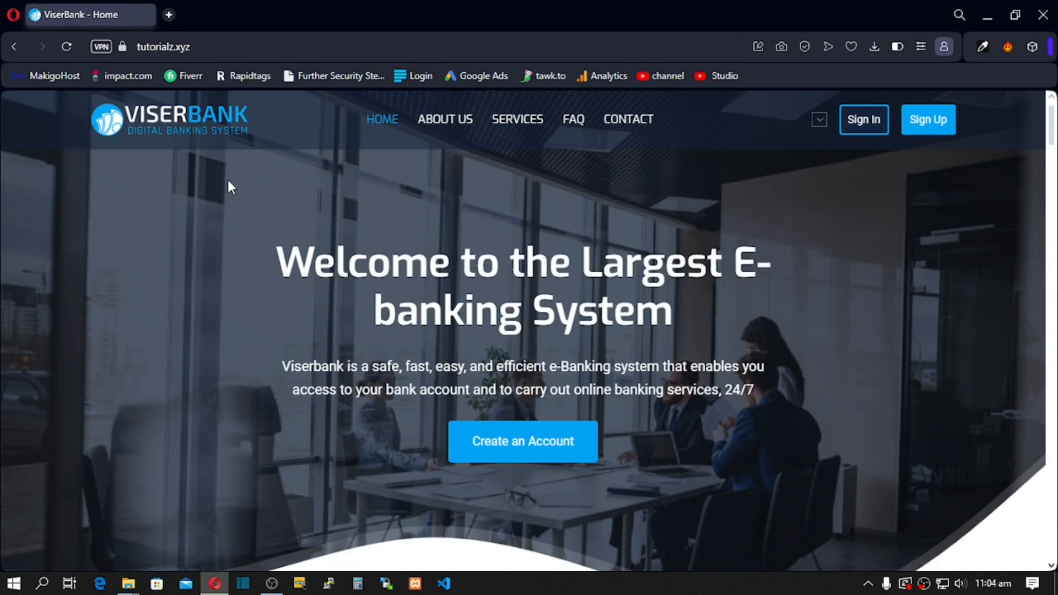
Step: Sign in to the admin panel at the site's /admin address with the saved administrator credentials
click(213, 49)
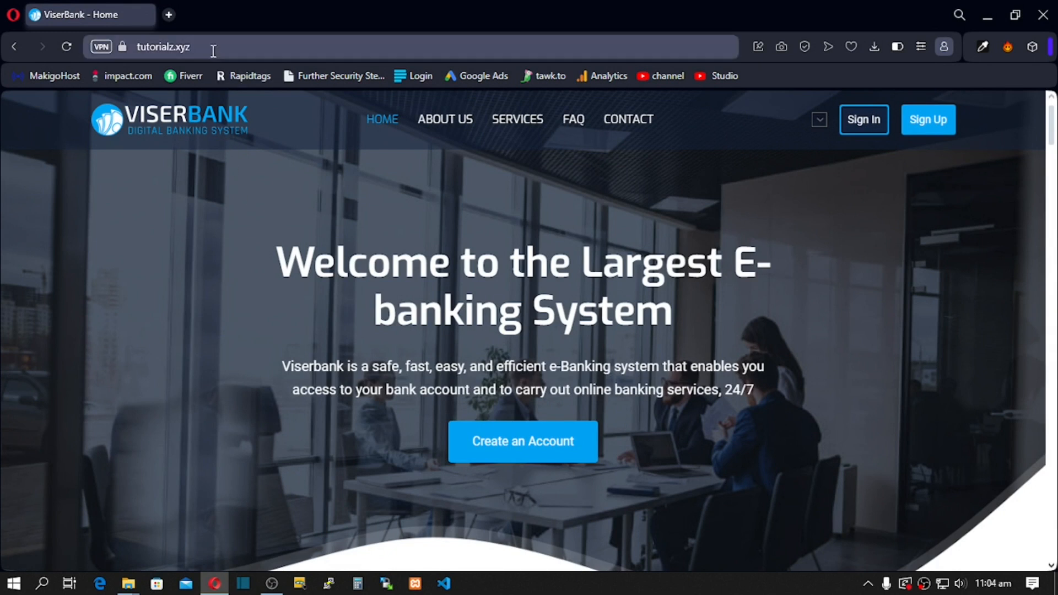
text(/admin)
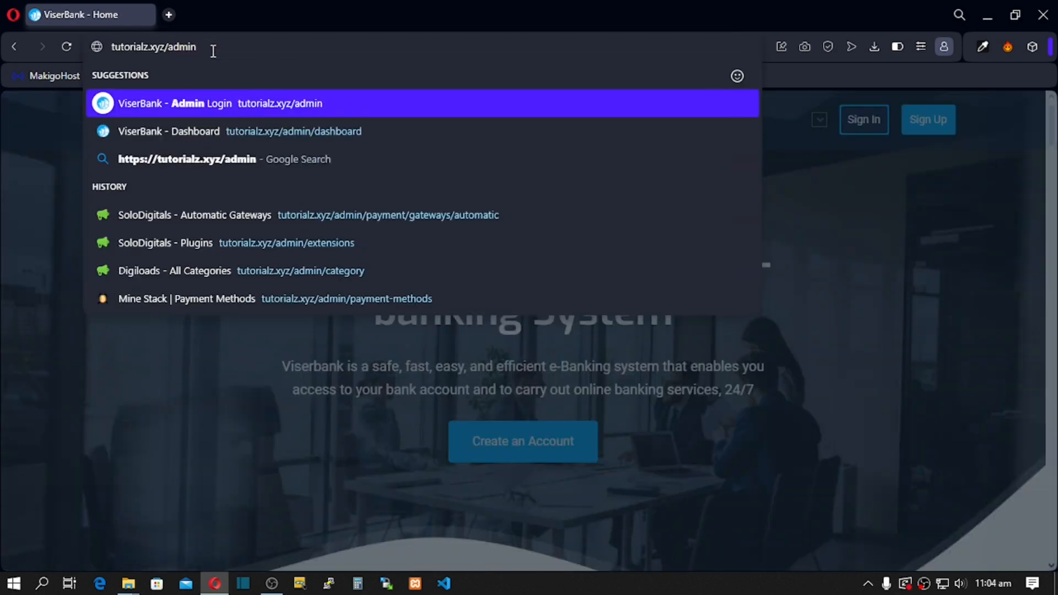
key(Return)
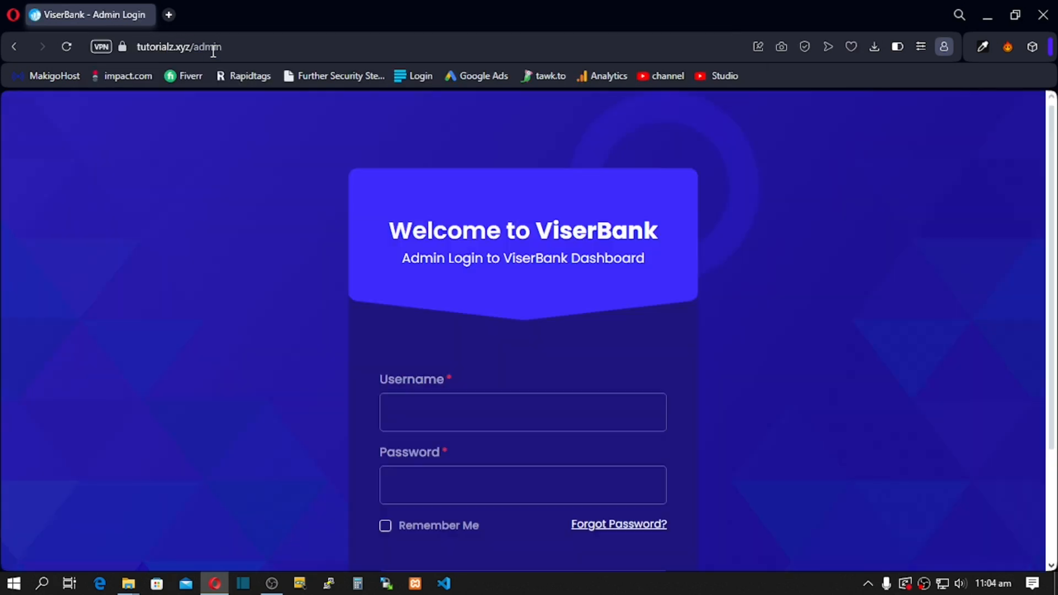
scroll(343, 236, down, 2)
scroll(406, 345, up, 1)
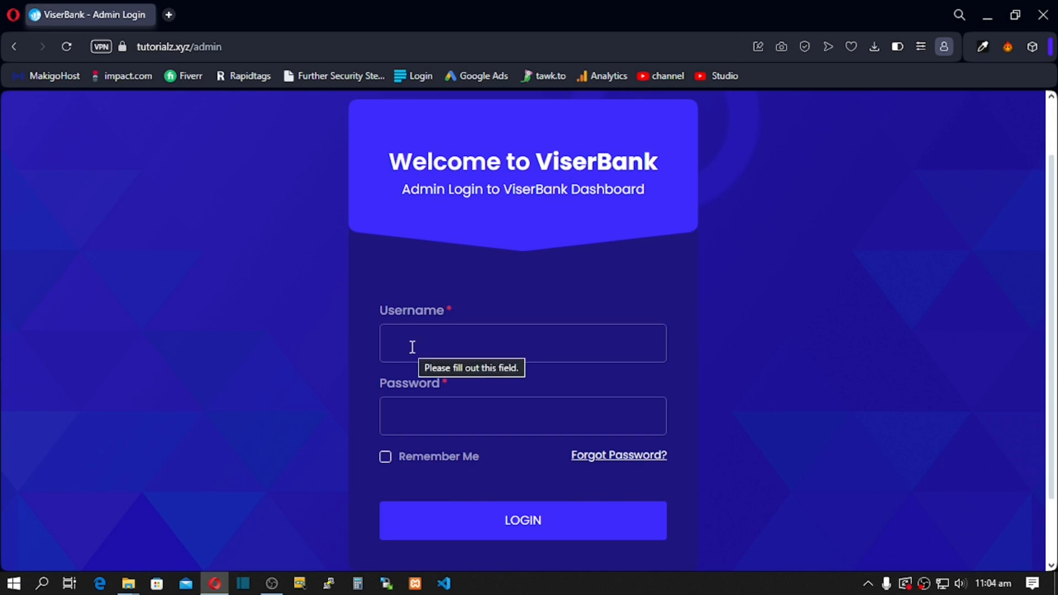
click(413, 347)
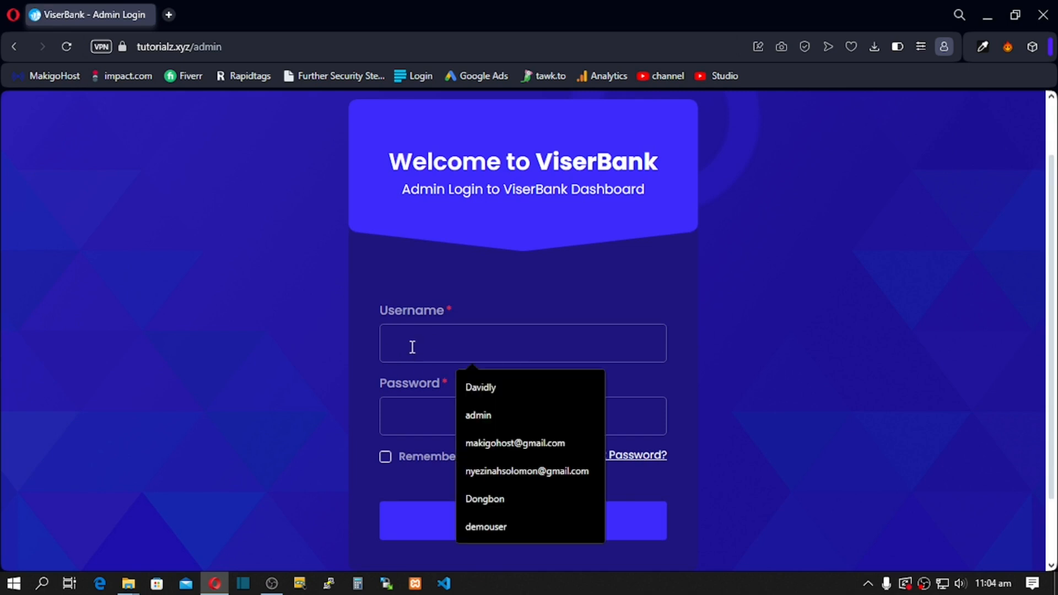
click(484, 416)
click(434, 416)
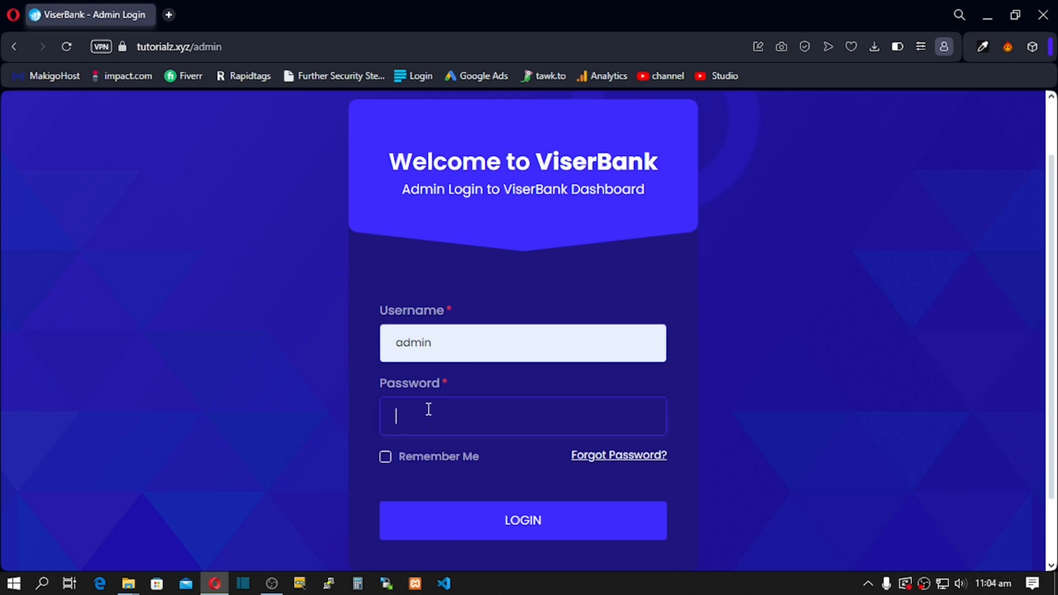
text(admi)
click(461, 523)
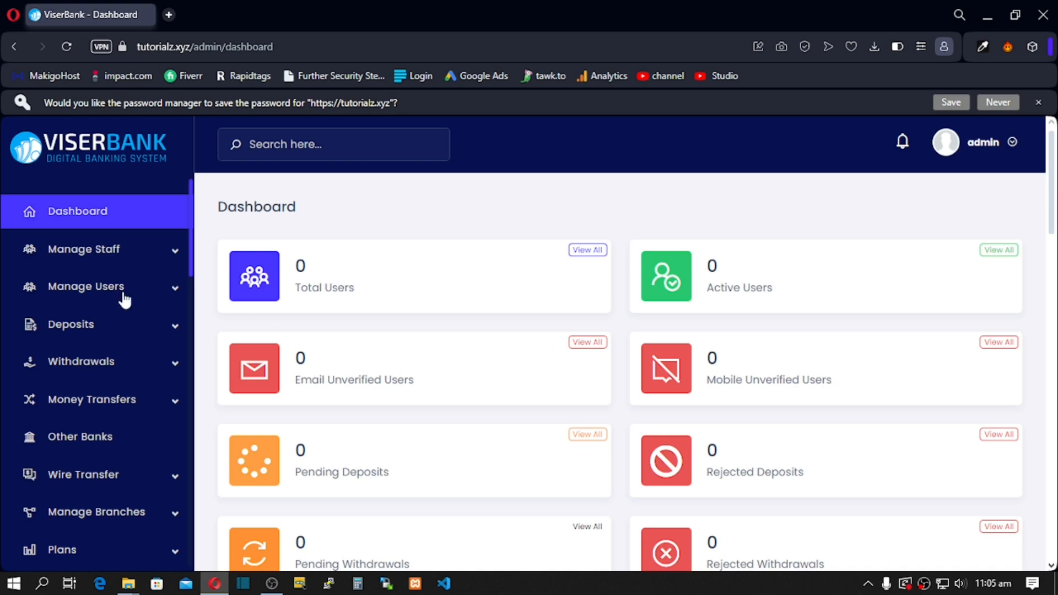
Step: Open the General Setting page and place the cursor in the Site Title field
scroll(99, 305, down, 8)
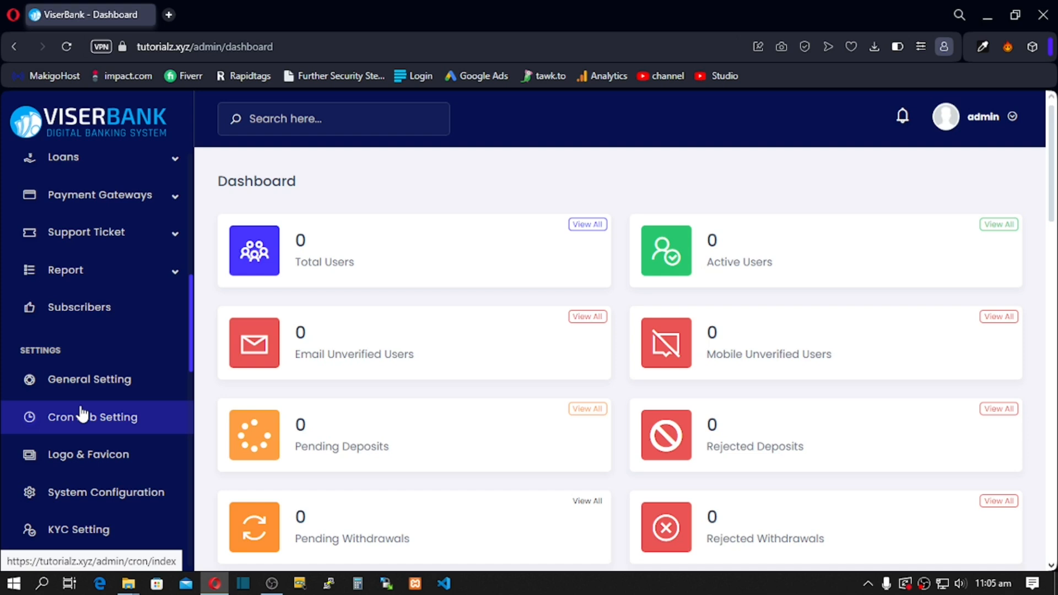
click(63, 380)
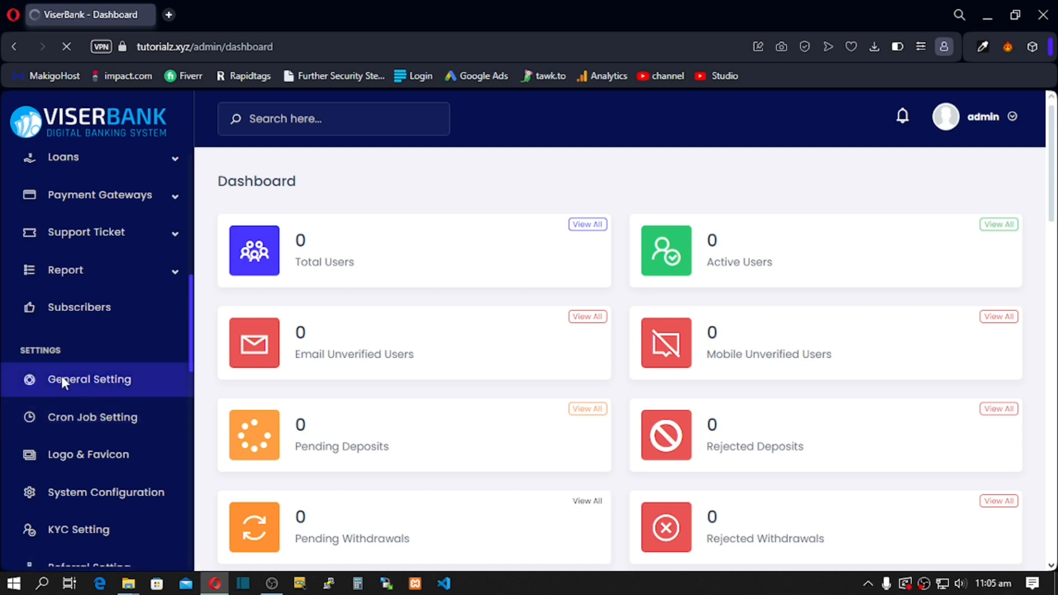
click(299, 302)
Step: Change the site title from ViserBank to solobank and inspect the base and secondary colours
drag(299, 303, 226, 305)
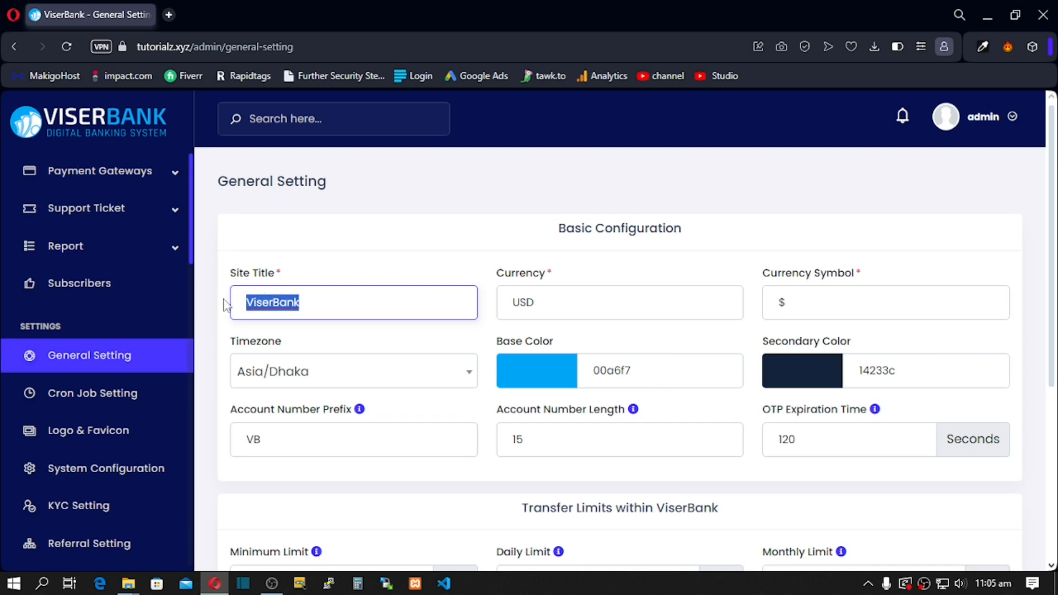
text(solo)
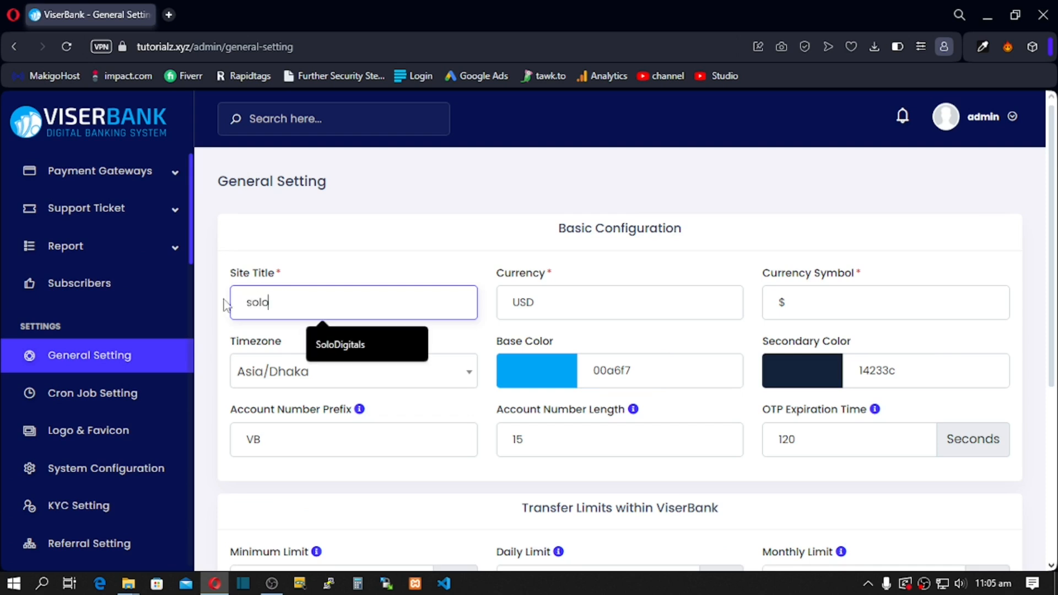
text(bank)
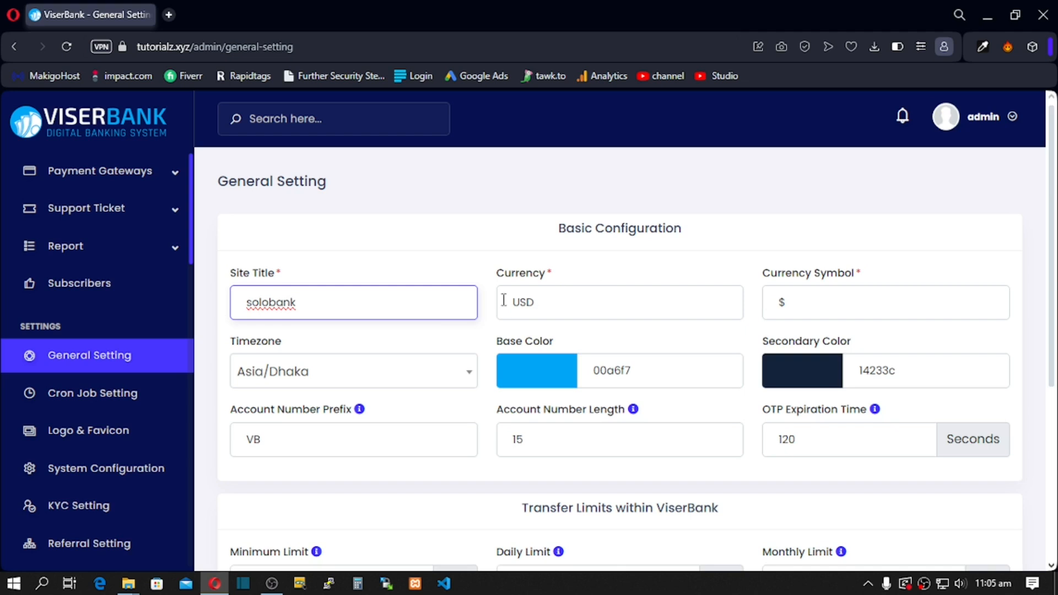
click(557, 386)
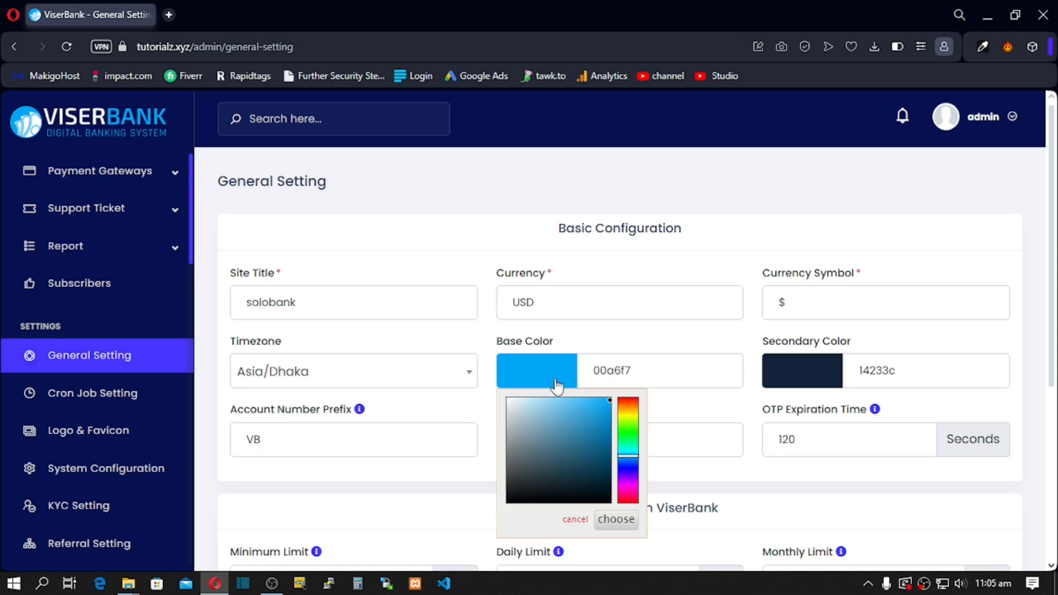
click(588, 374)
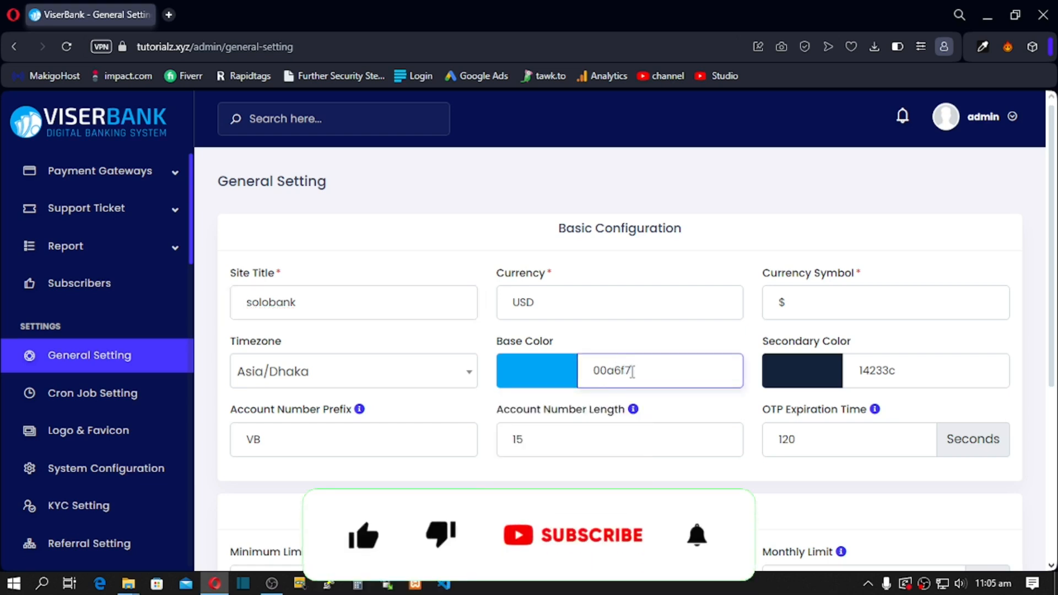
click(825, 380)
click(823, 379)
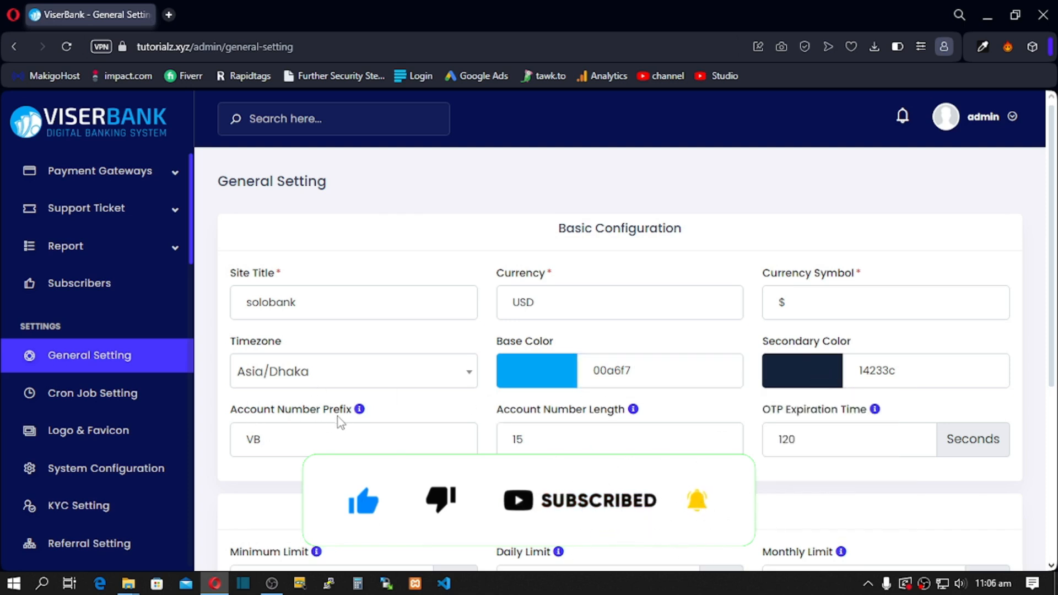
Step: Replace the account number prefix VB with SB, leaving the length at 15
double_click(245, 440)
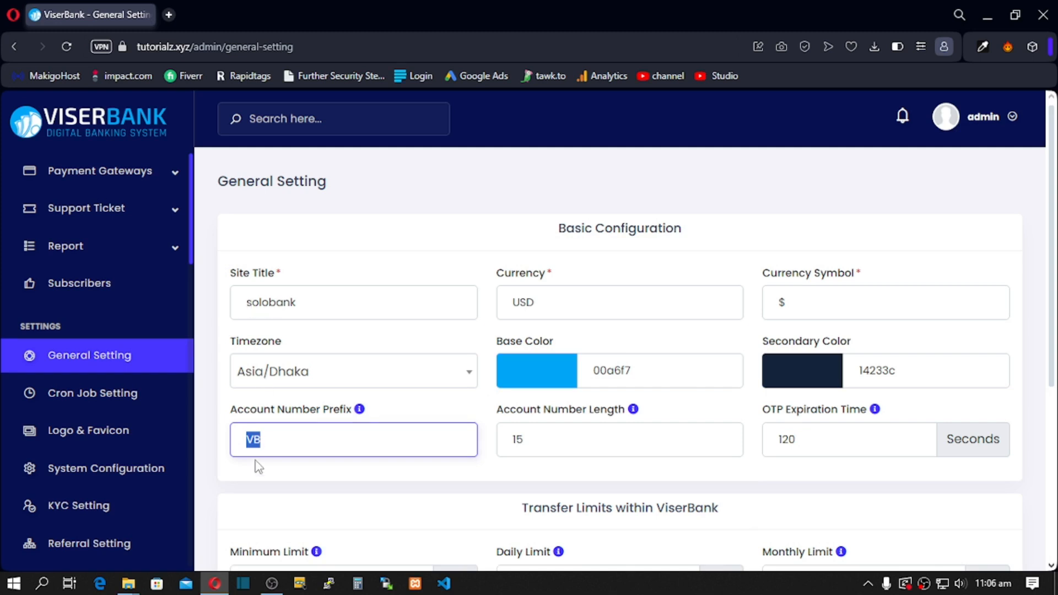
text(sb)
key(BackSpace)
key(BackSpace)
text(SB)
drag(528, 441, 514, 443)
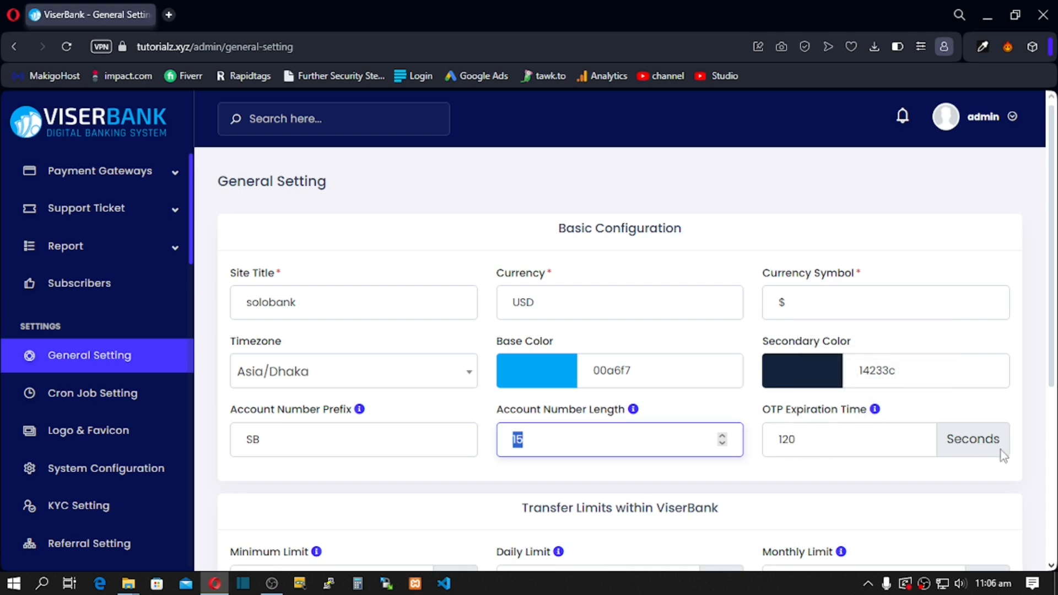
drag(819, 444, 782, 441)
scroll(711, 447, down, 3)
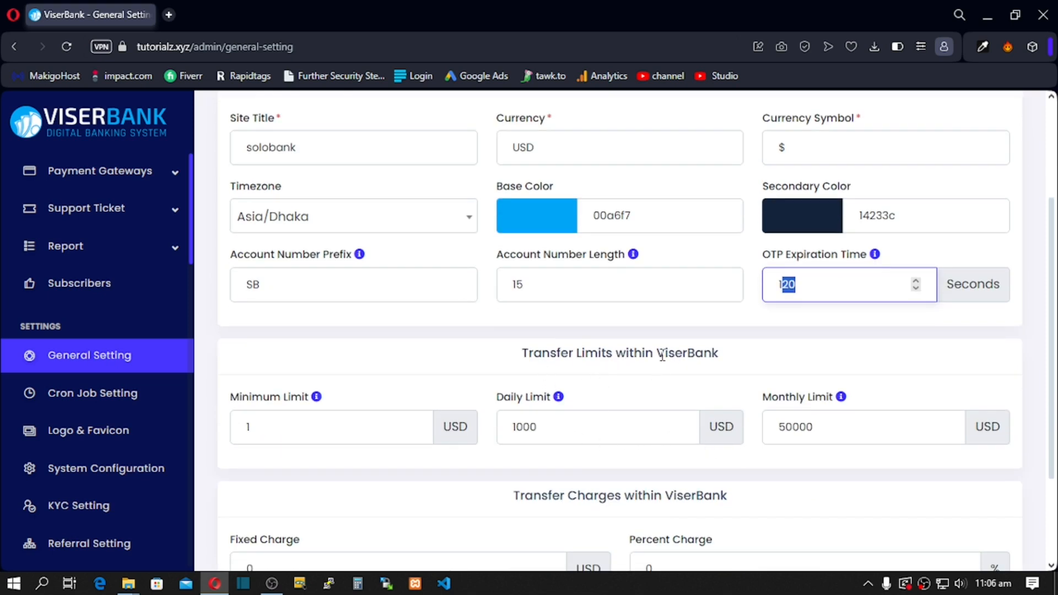
Step: Review the transfer limits section, checking the Daily Limit and Monthly Limit values
drag(661, 355, 692, 353)
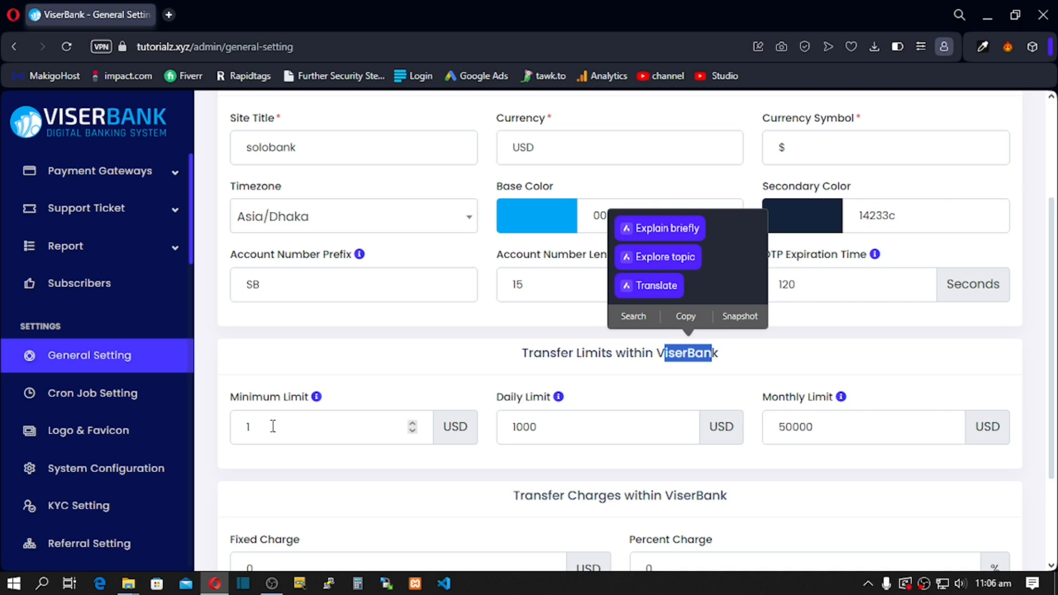
click(451, 354)
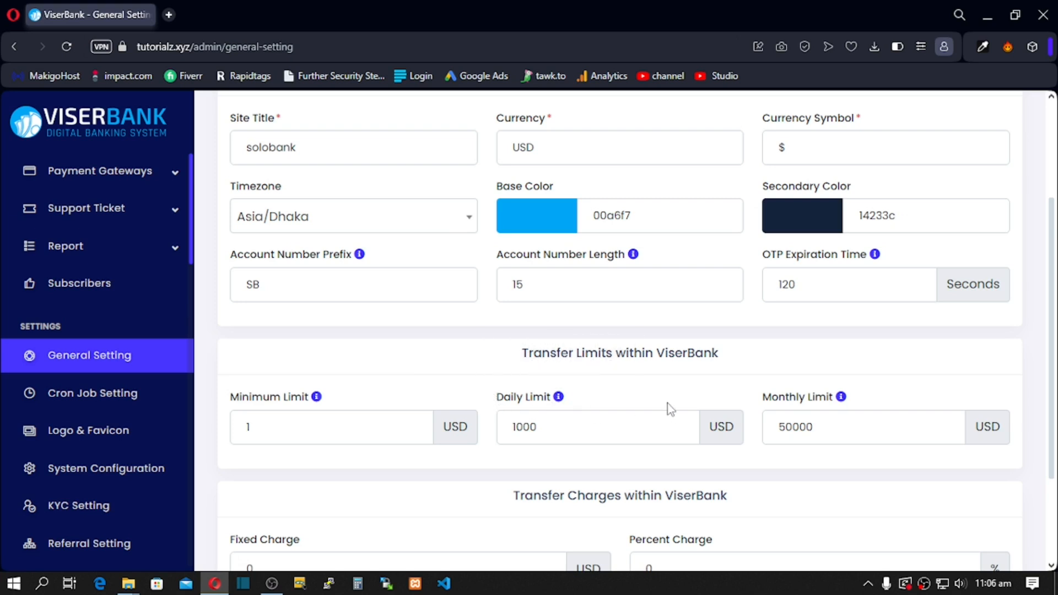
click(561, 431)
drag(840, 424, 784, 428)
drag(592, 431, 528, 431)
scroll(524, 442, down, 1)
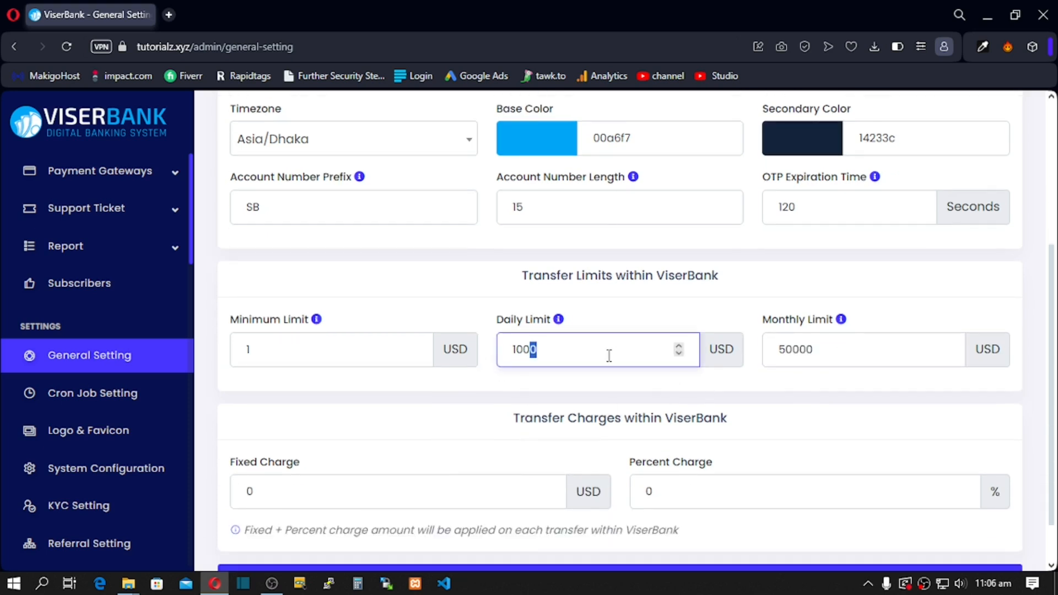
drag(806, 351, 663, 375)
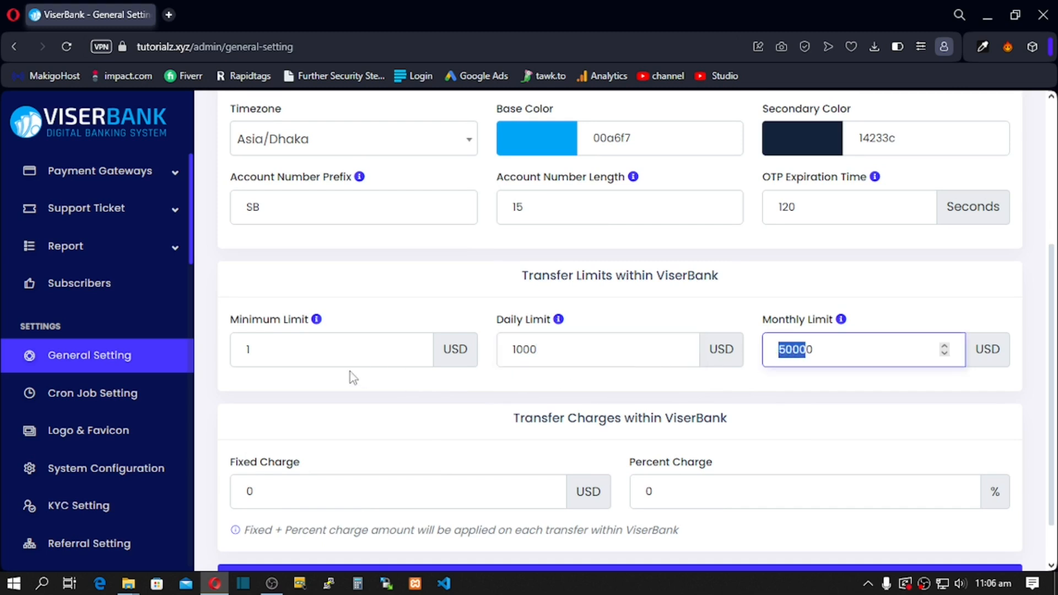
scroll(295, 415, down, 1)
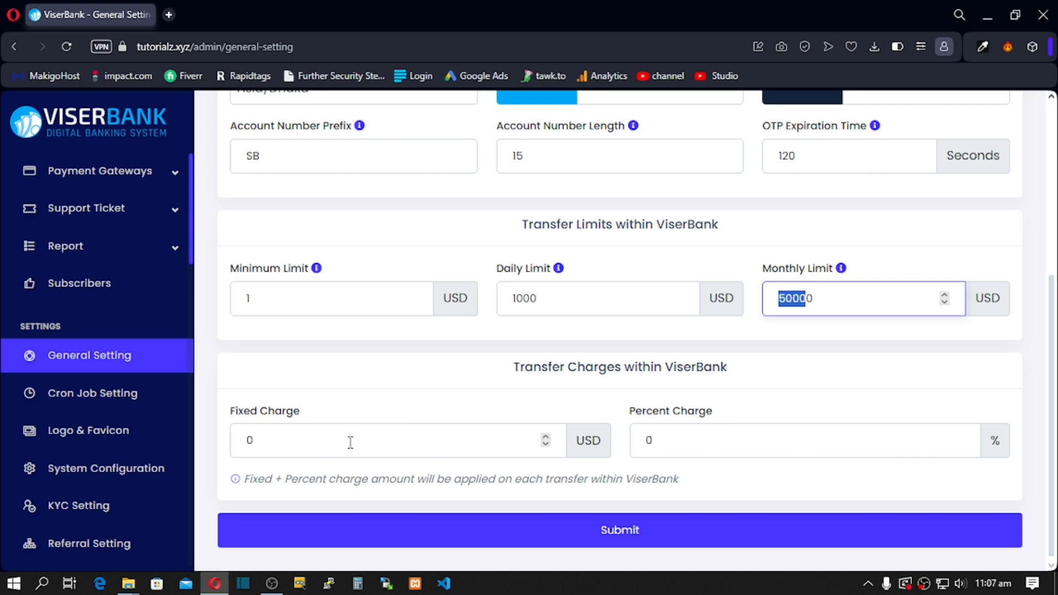
Step: Check the Fixed Charge and Percent Charge values and save the general settings
click(321, 447)
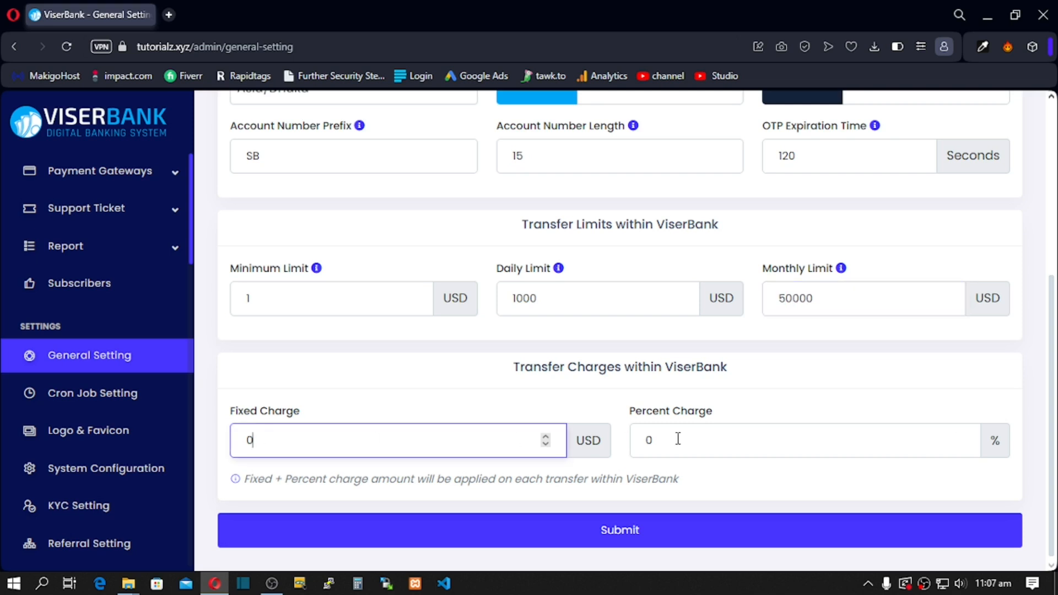
click(732, 433)
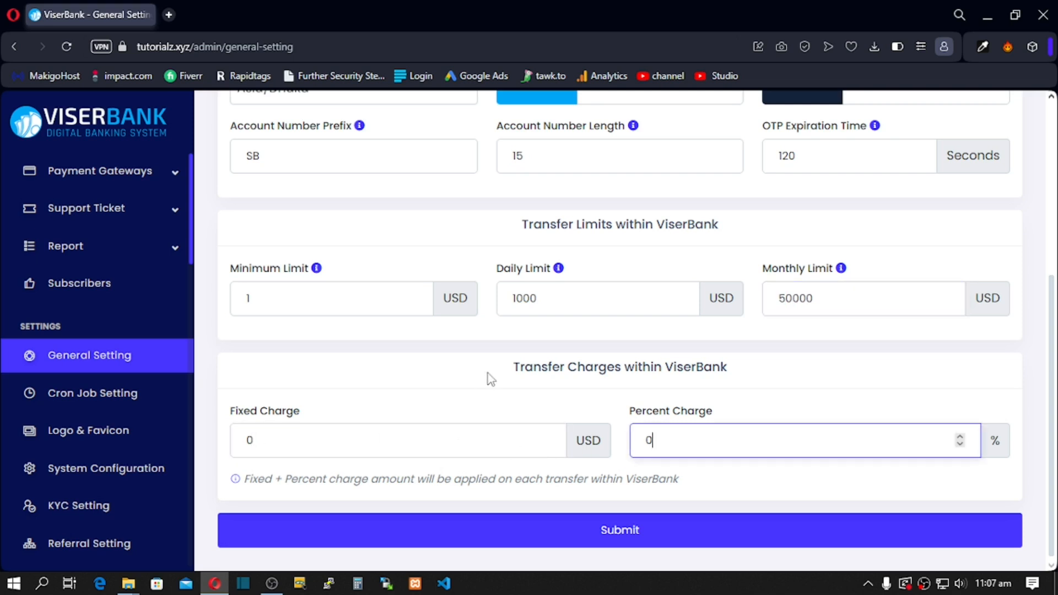
click(499, 546)
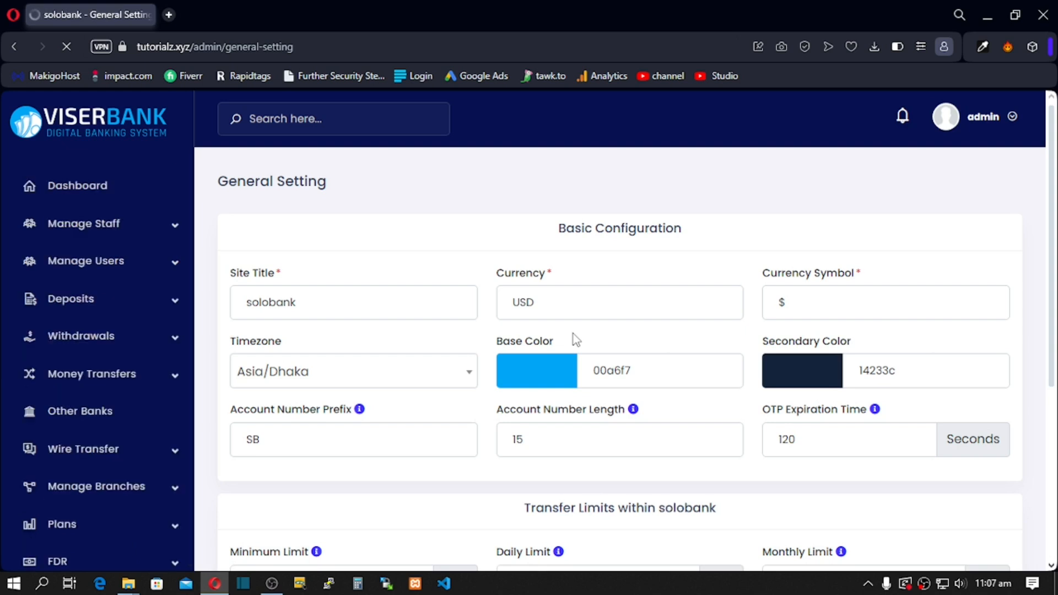
scroll(573, 333, down, 2)
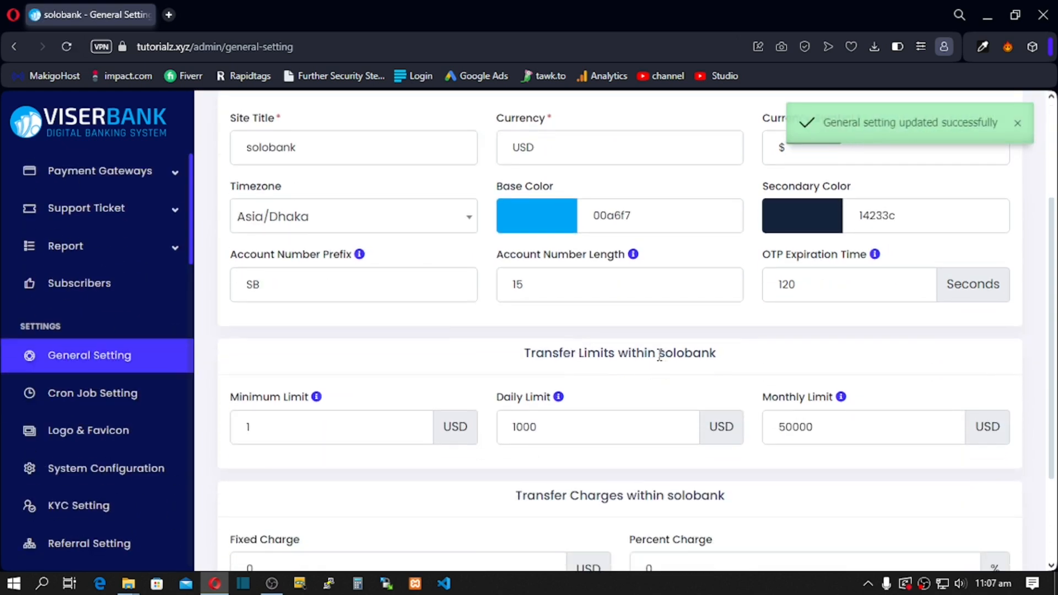
Step: Confirm the section heading now shows the new site name solobank
drag(657, 354, 731, 354)
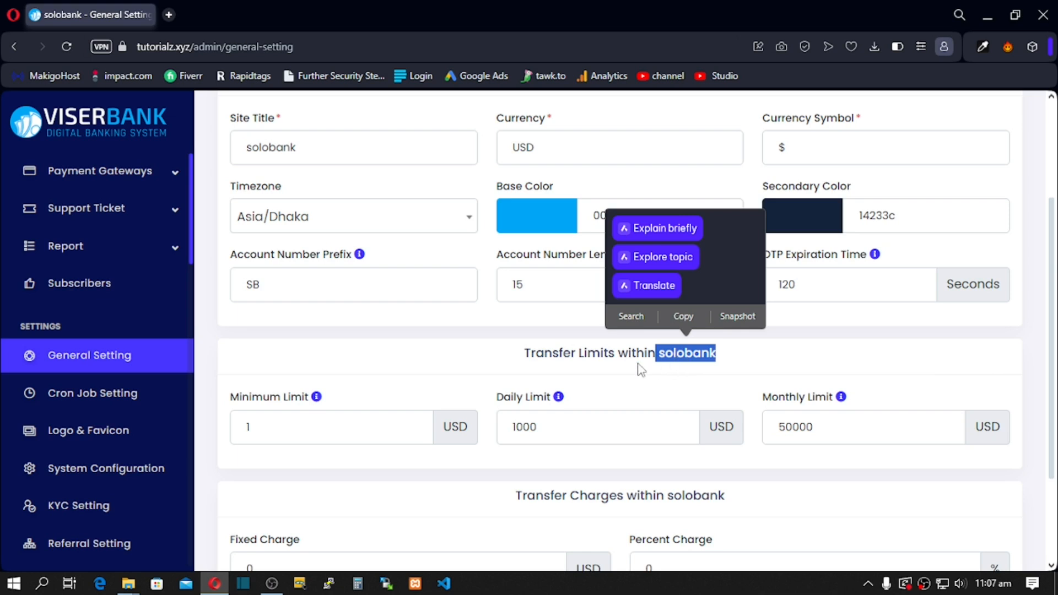
drag(665, 354, 692, 354)
click(421, 357)
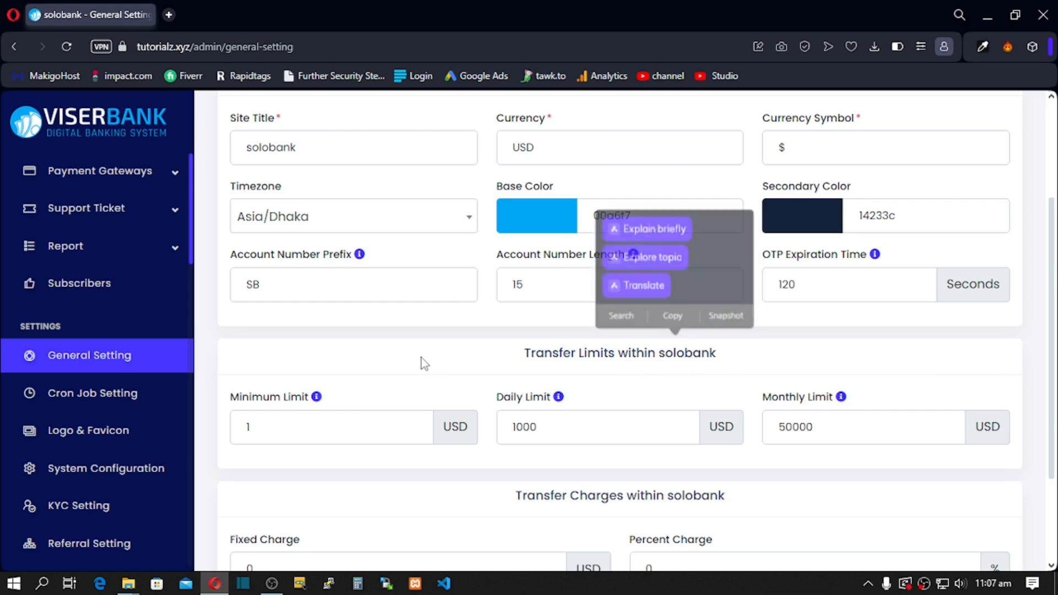
double_click(662, 357)
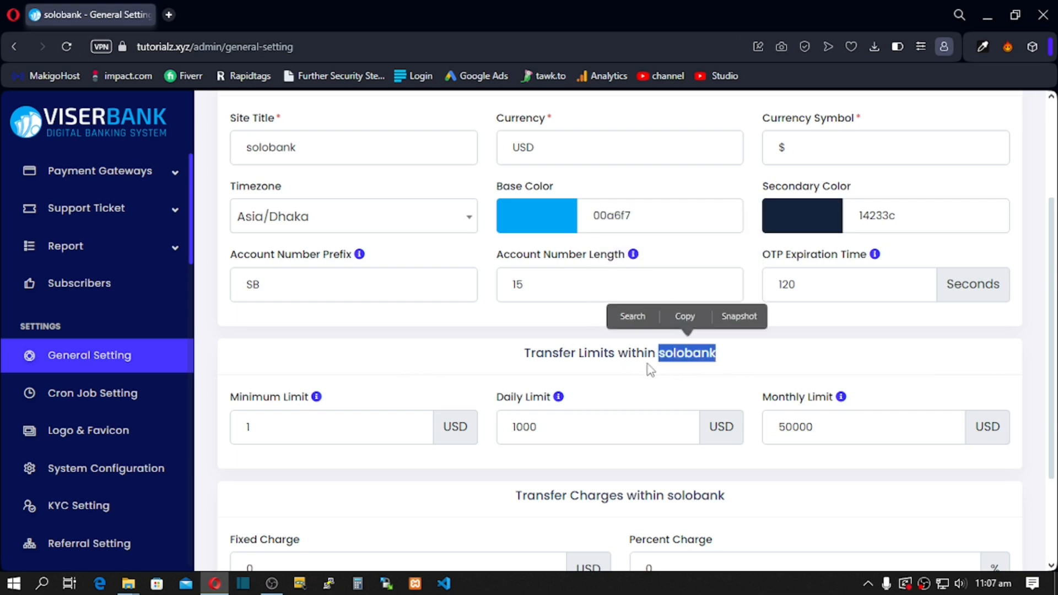
Step: Verify on Cron Job Setting that the Loan, Dps and Fdr crons are all running
click(83, 402)
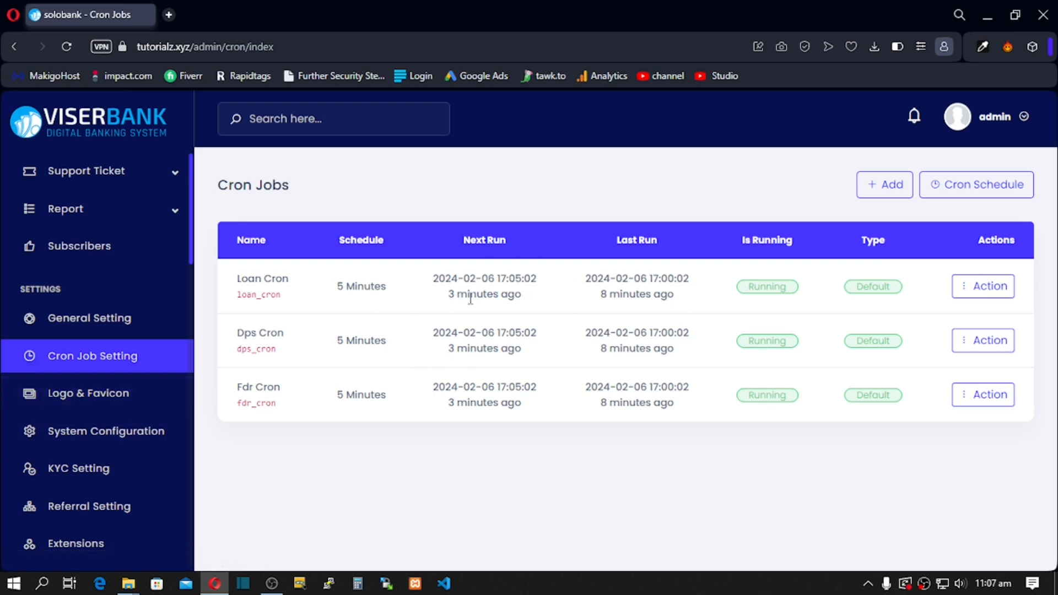
double_click(754, 287)
double_click(753, 341)
drag(765, 395, 811, 394)
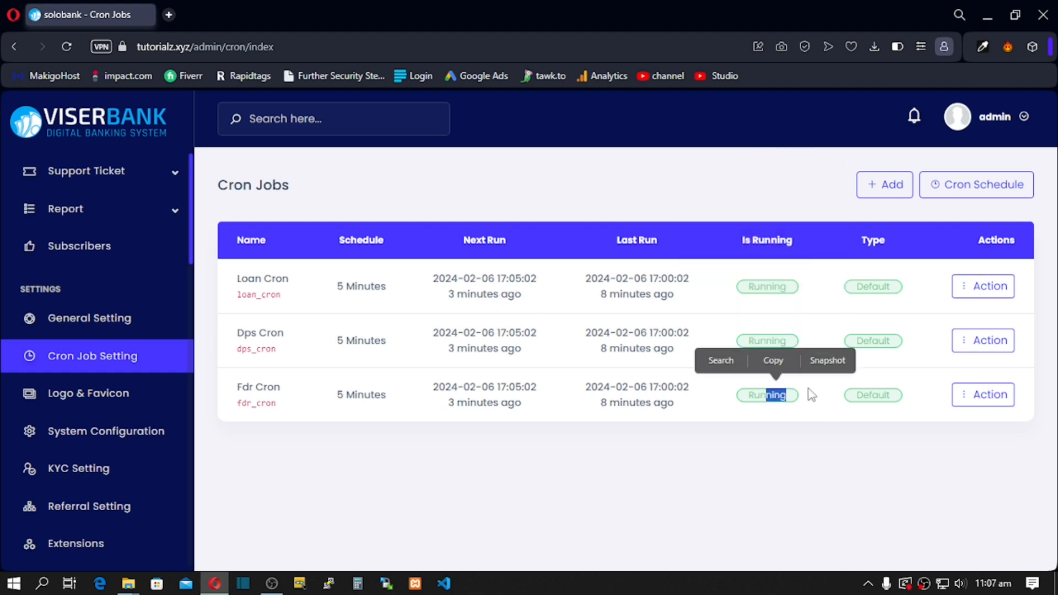
click(619, 459)
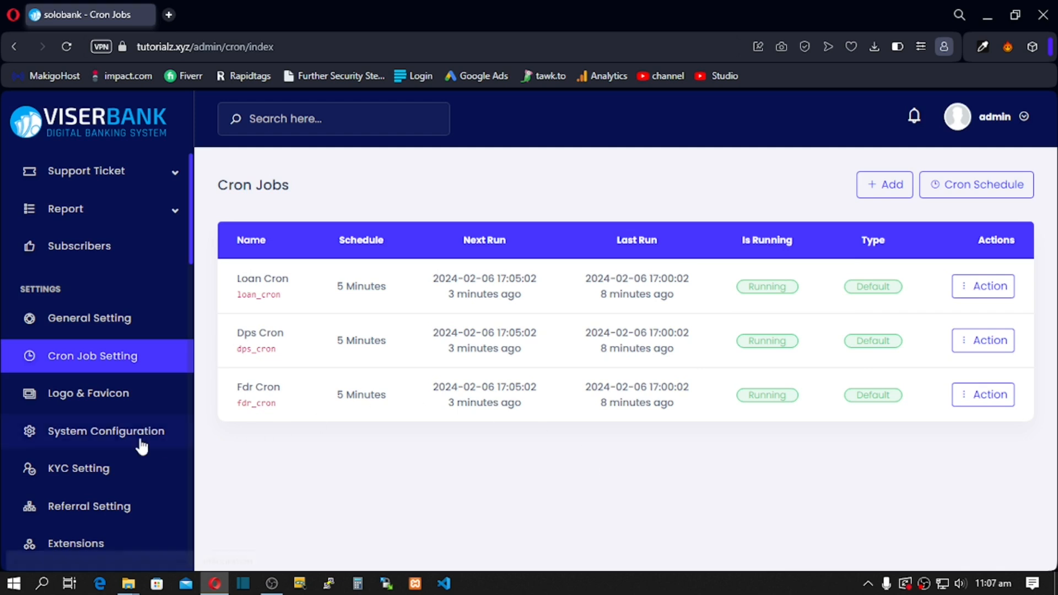
click(60, 395)
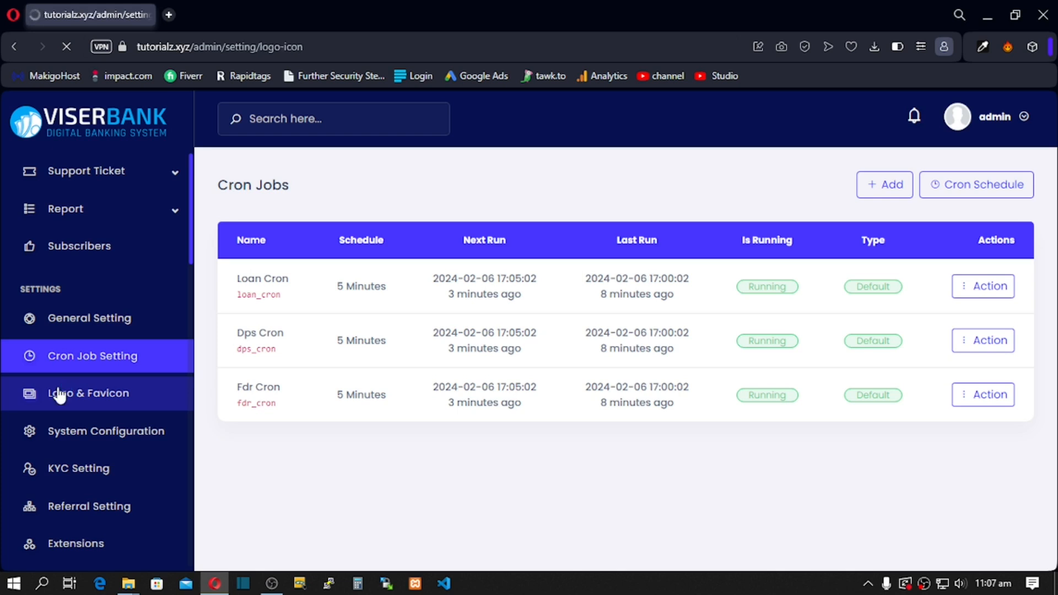
Step: Scroll through the logo and favicon previews and read the notice advising to clear the cache
scroll(310, 392, down, 2)
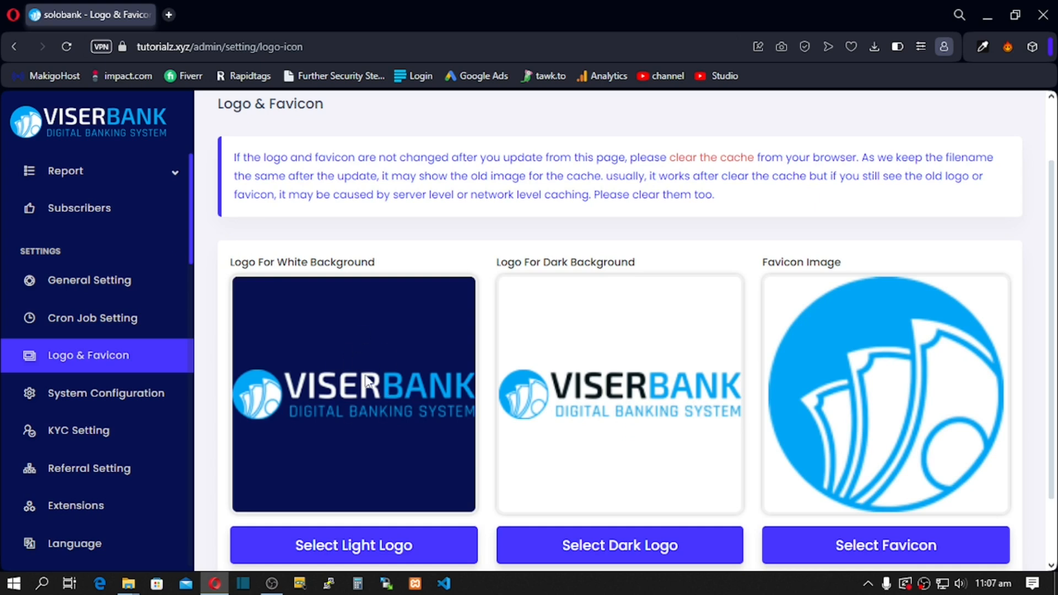
scroll(388, 435, down, 2)
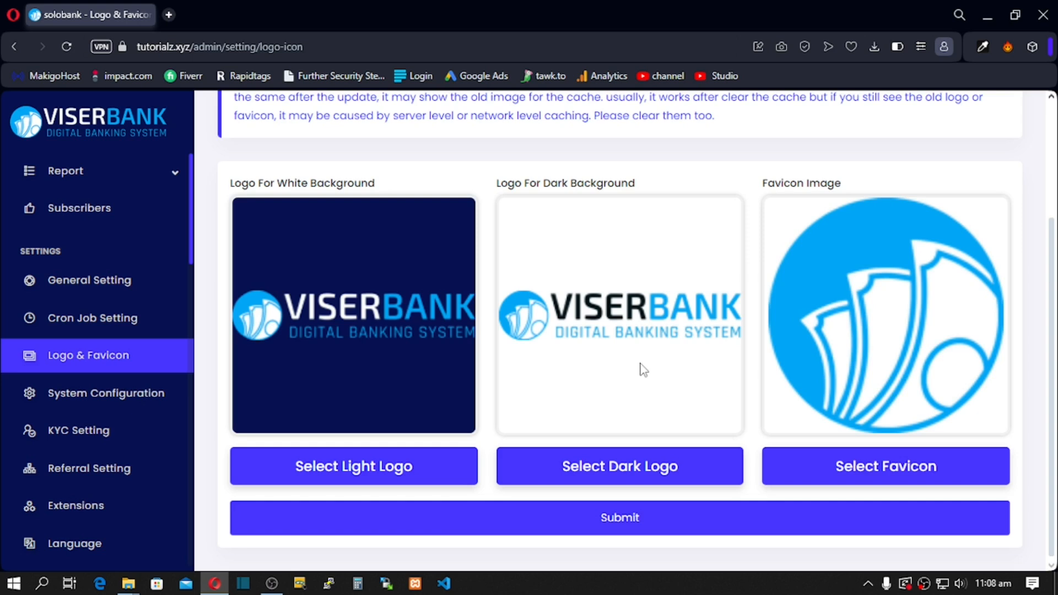
scroll(643, 369, up, 3)
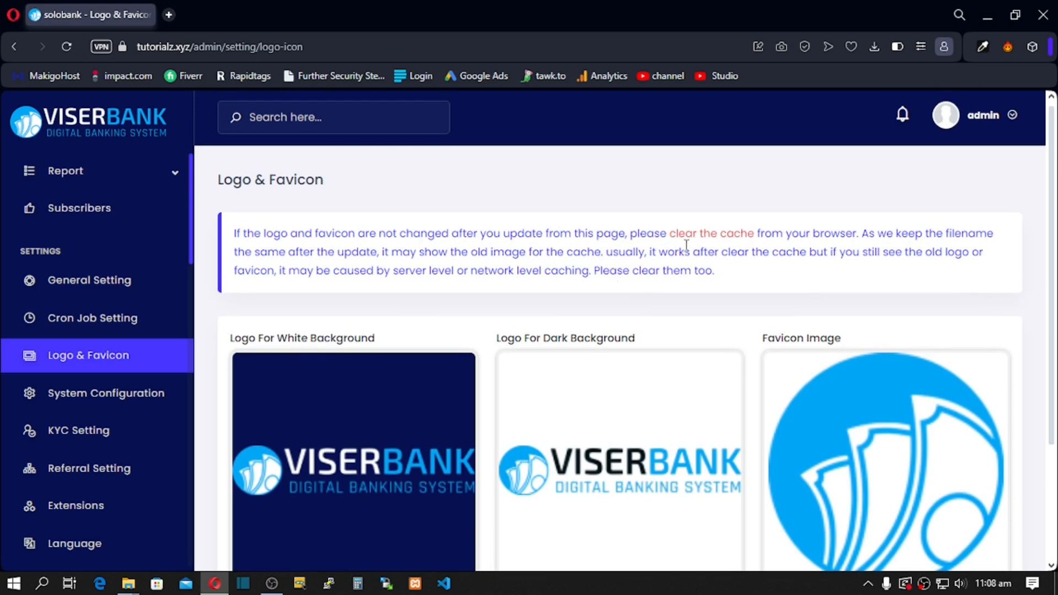
drag(313, 233, 683, 278)
drag(670, 233, 832, 241)
drag(504, 253, 538, 267)
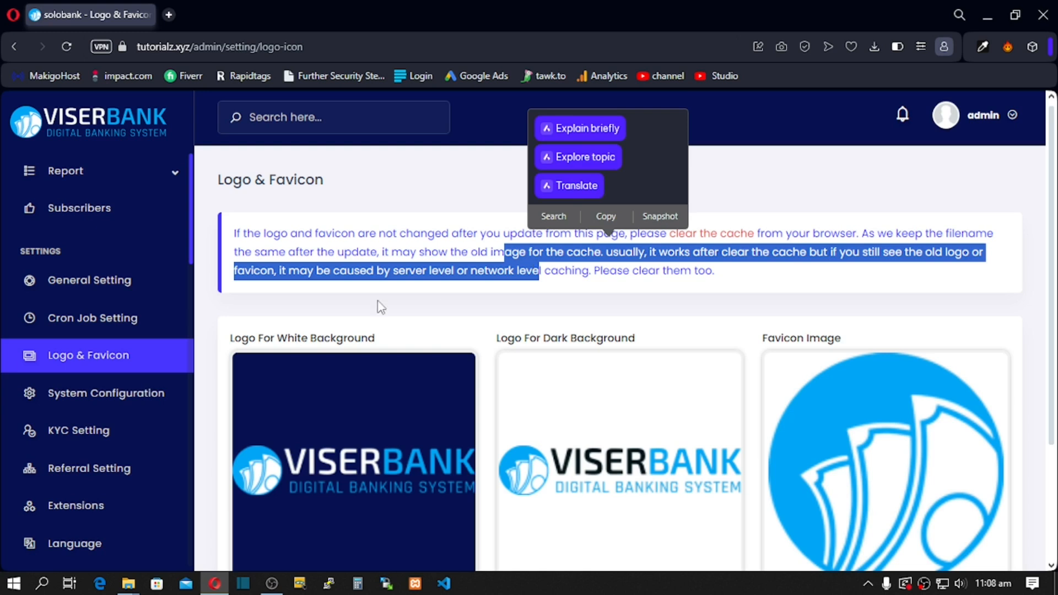
click(95, 395)
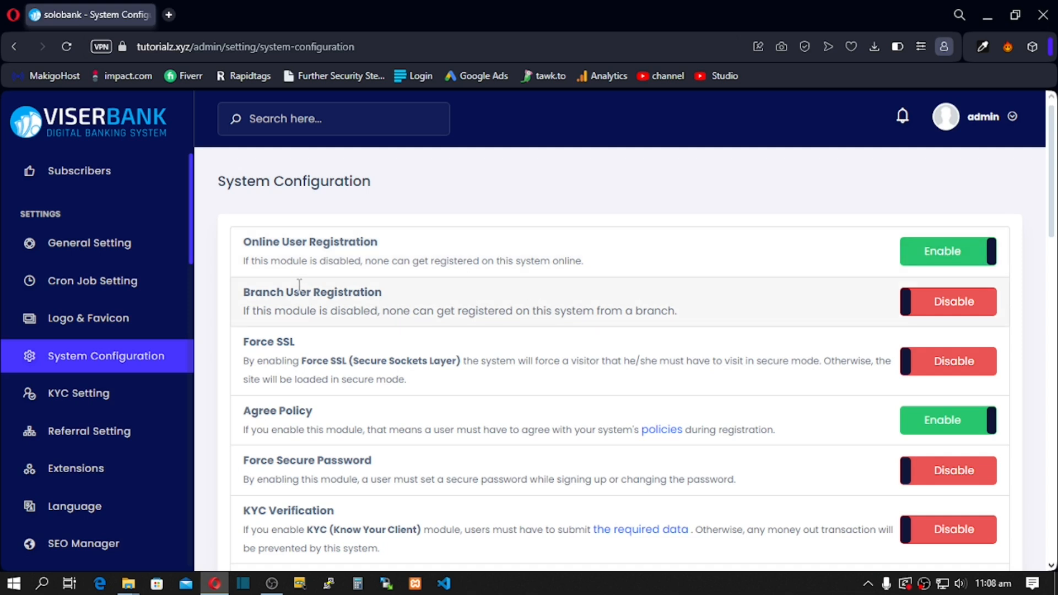
Step: Turn on Branch User Registration, Force SSL, KYC Verification, Email Verification and Email Notification
click(913, 314)
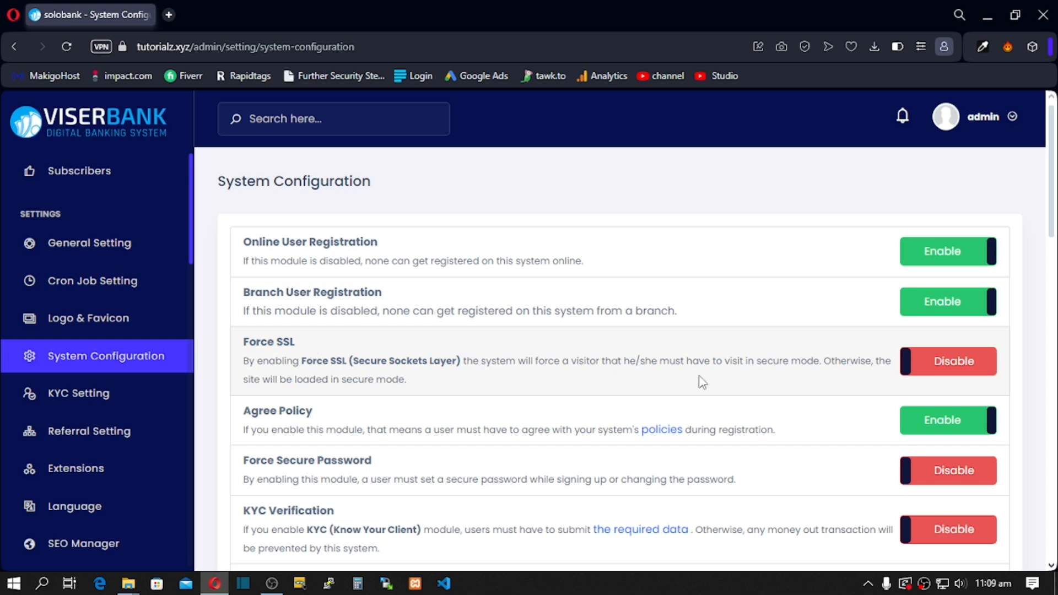
click(944, 360)
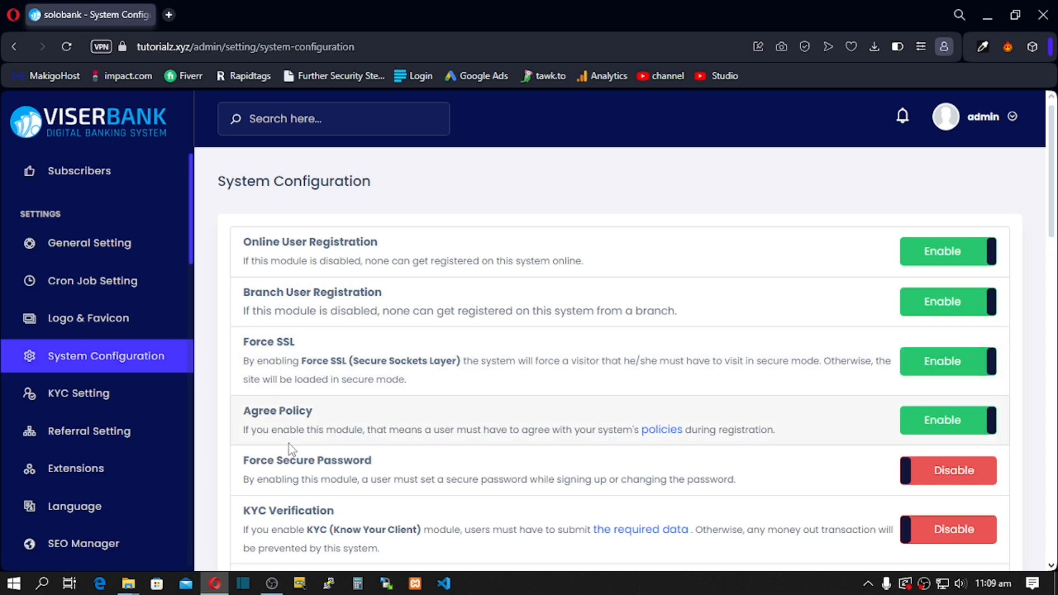
scroll(530, 429, down, 1)
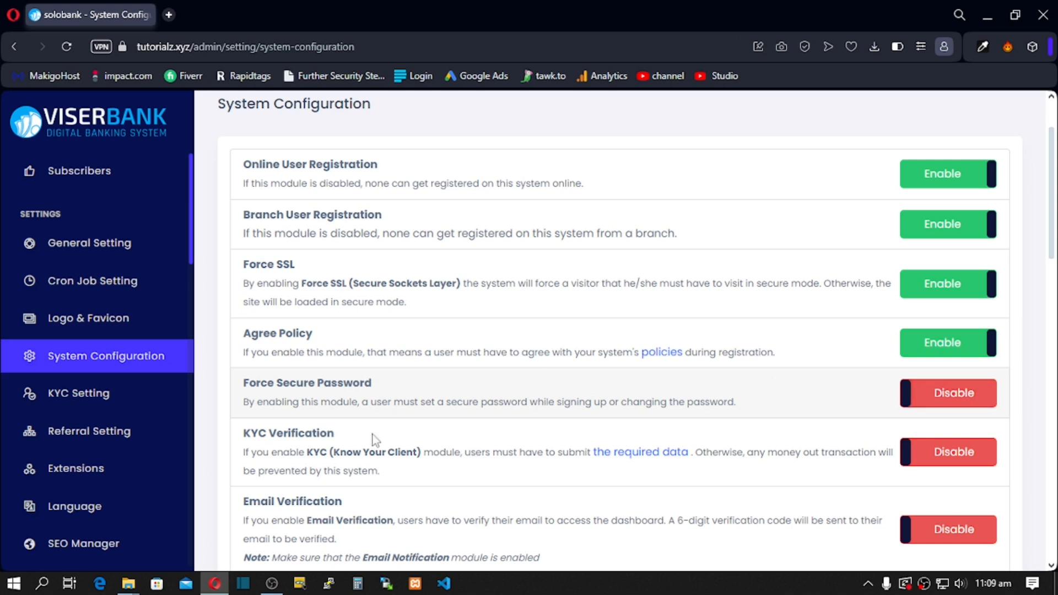
click(940, 454)
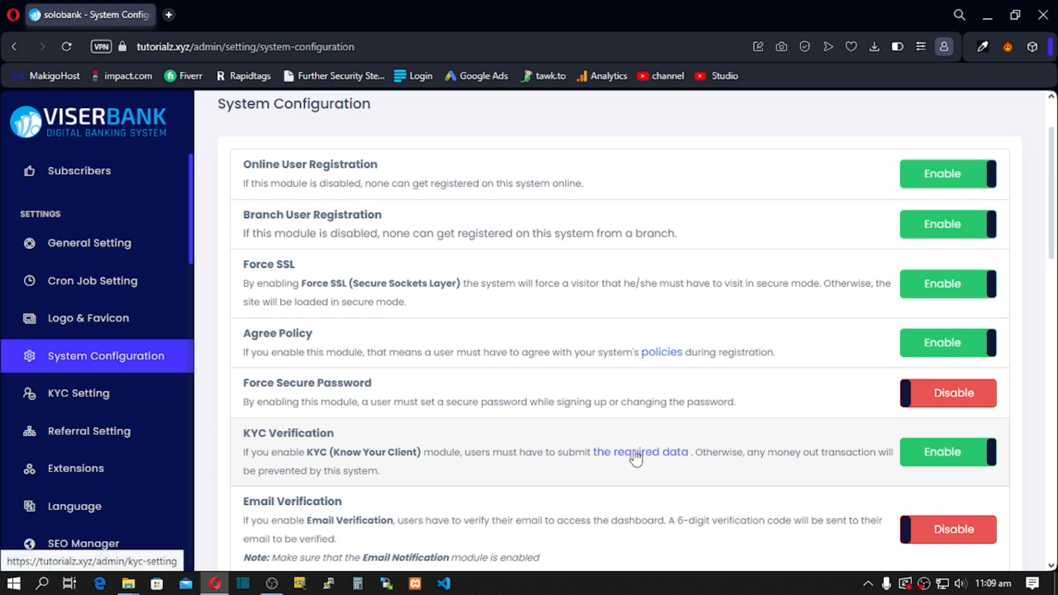
scroll(633, 452, down, 1)
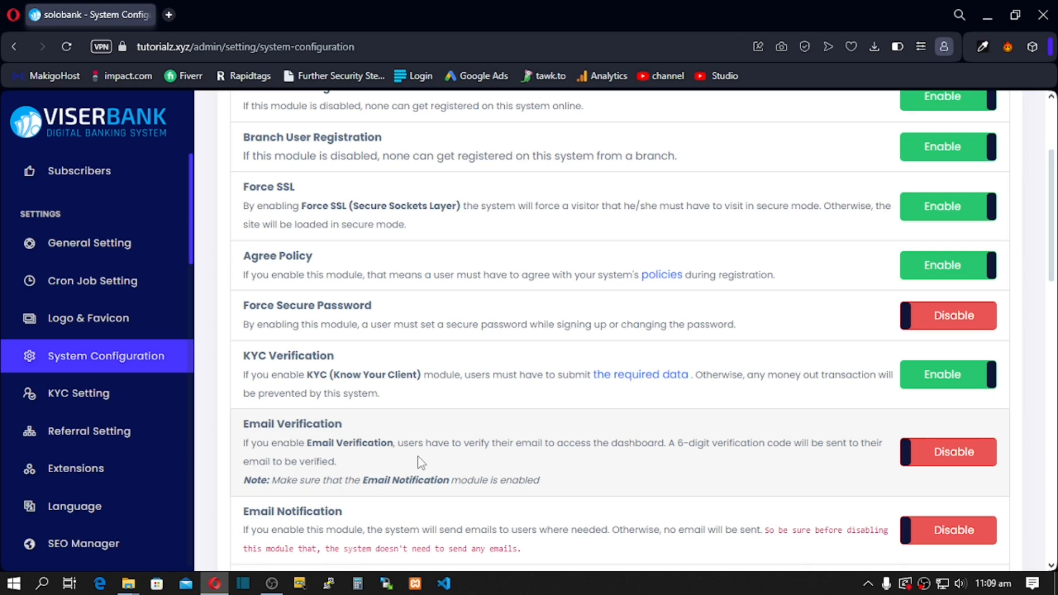
click(944, 457)
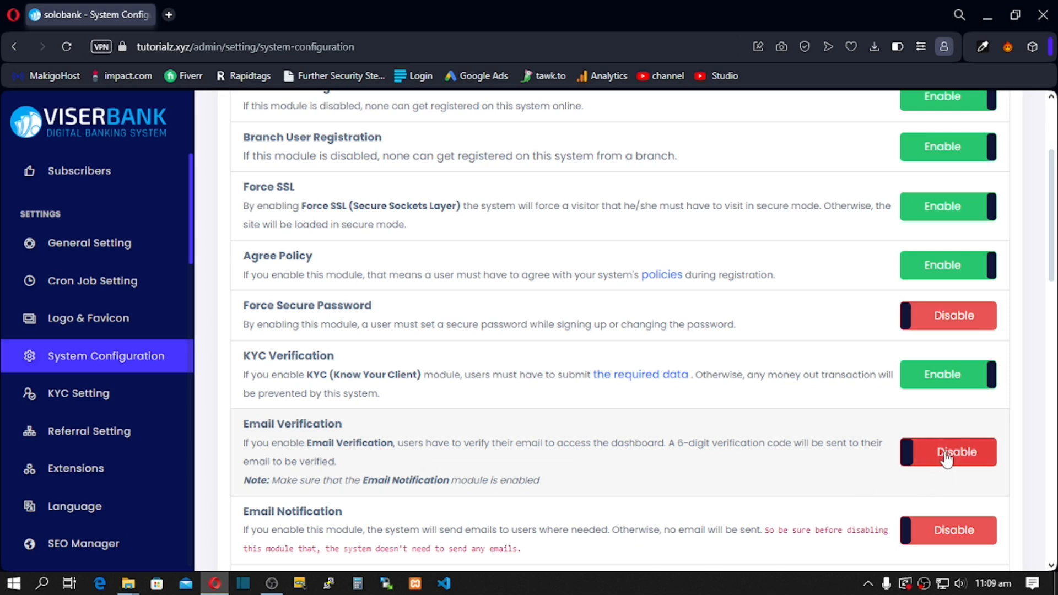
click(949, 530)
Step: Enable Push Notification and save the system configuration
scroll(805, 487, down, 3)
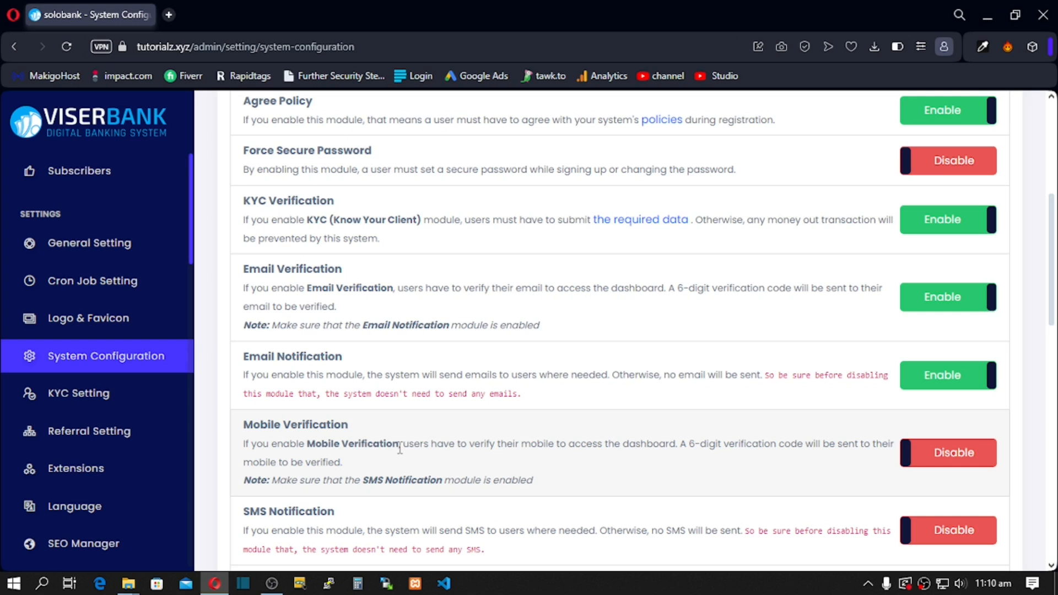
scroll(400, 449, down, 1)
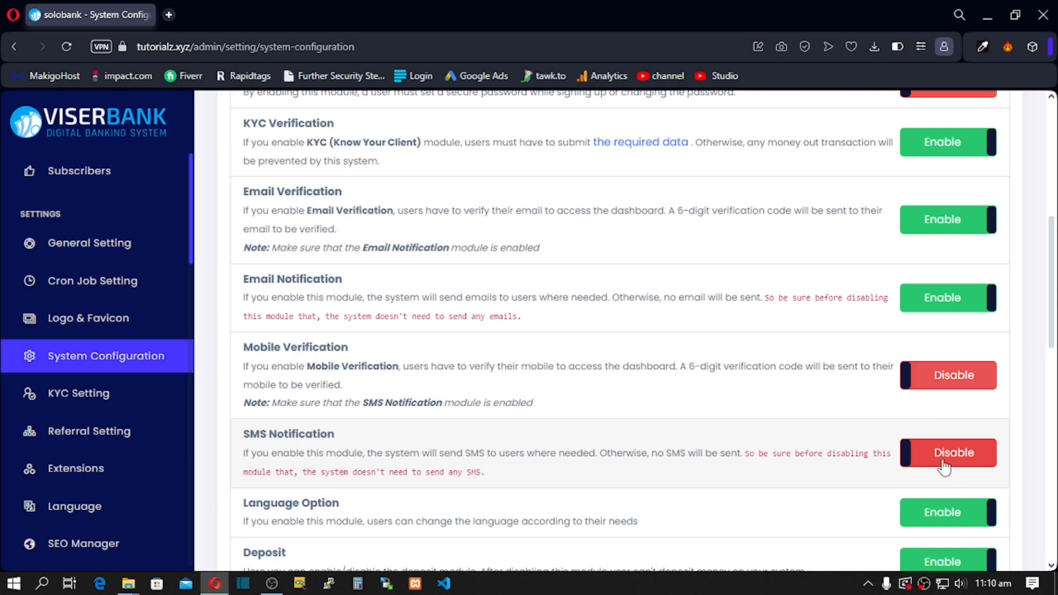
scroll(781, 434, down, 2)
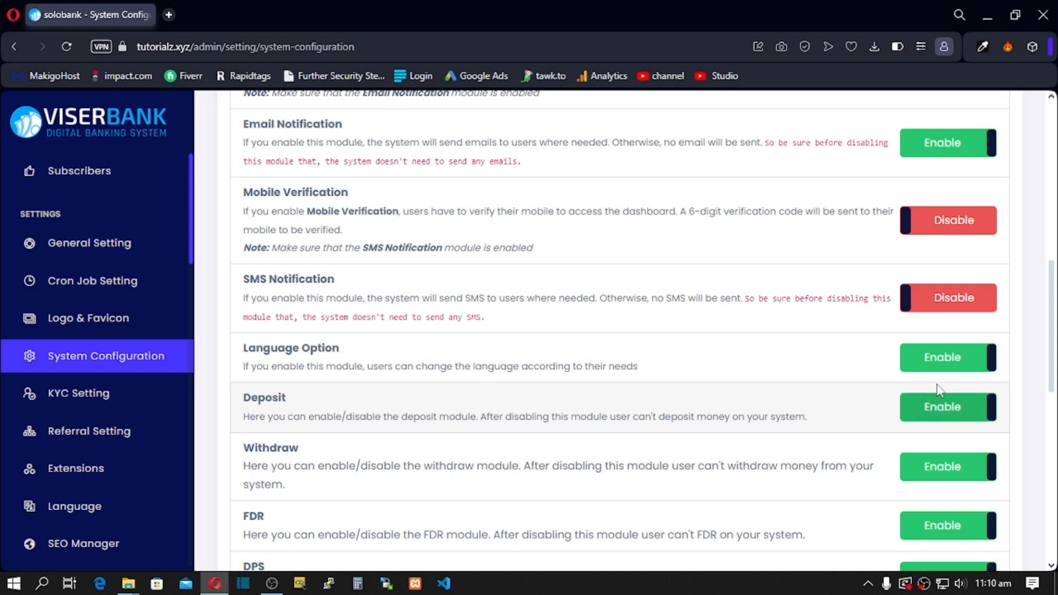
scroll(939, 391, down, 1)
scroll(940, 390, down, 1)
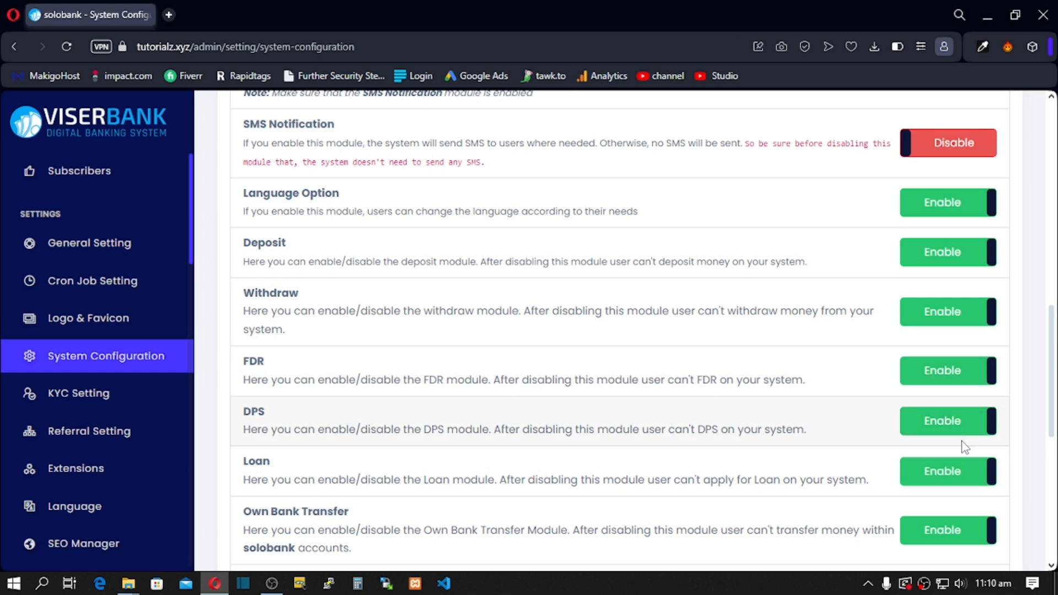
scroll(961, 441, down, 1)
scroll(925, 405, down, 1)
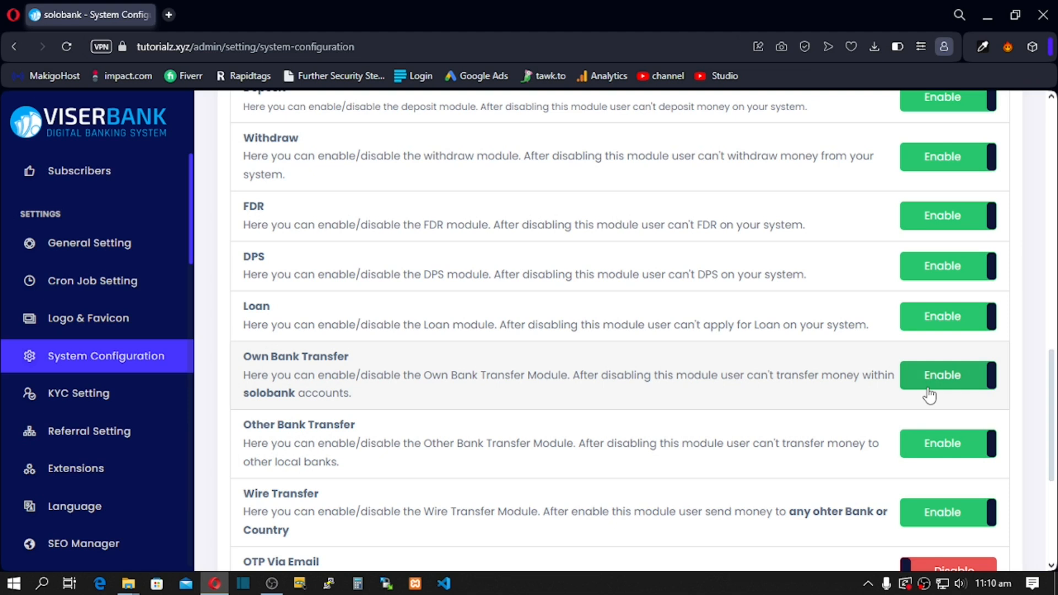
scroll(926, 402, down, 1)
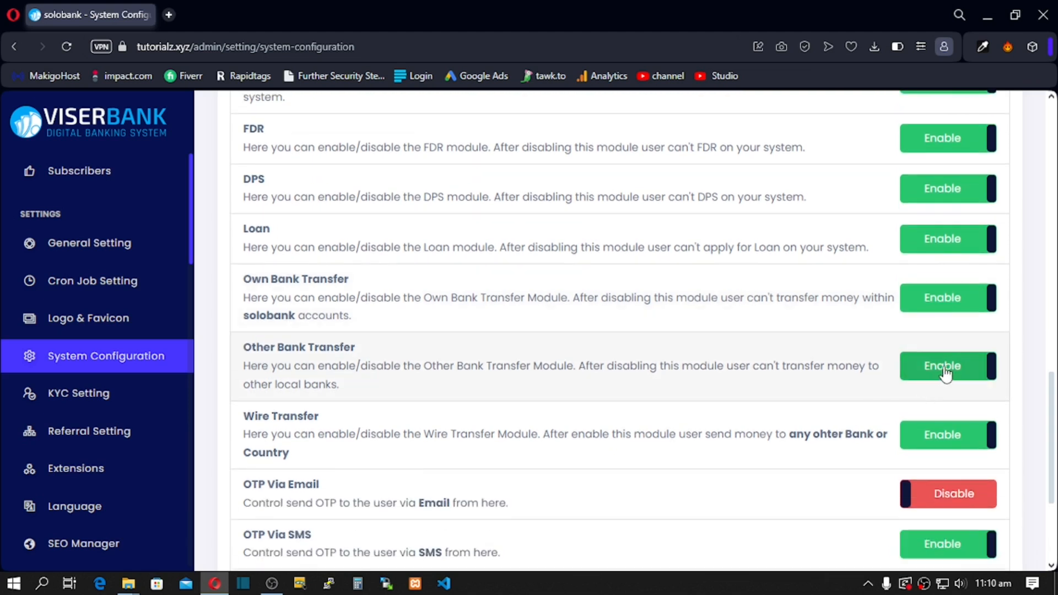
scroll(945, 375, down, 1)
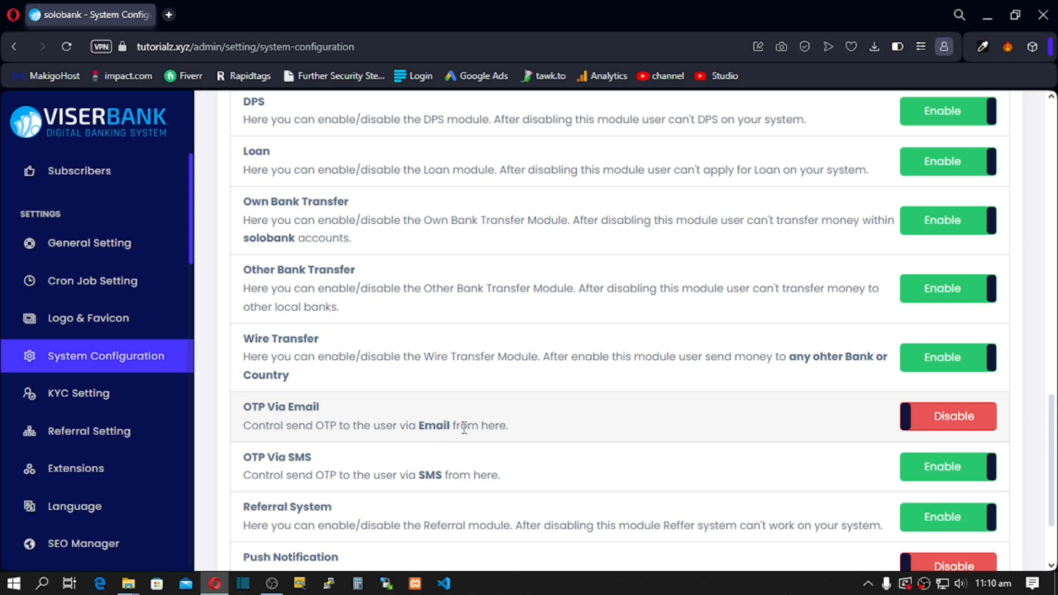
scroll(435, 435, down, 2)
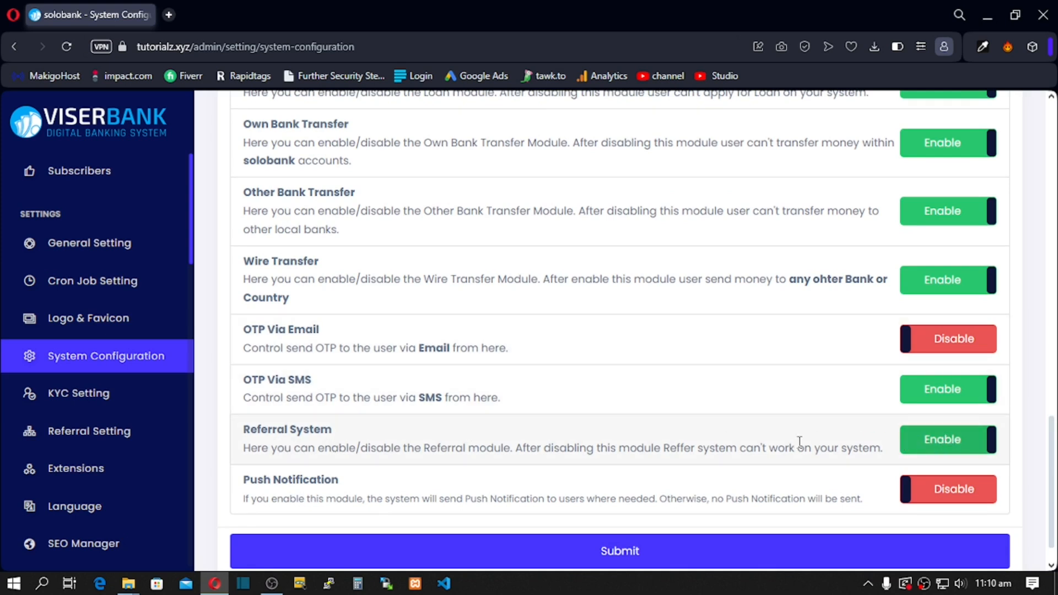
click(942, 500)
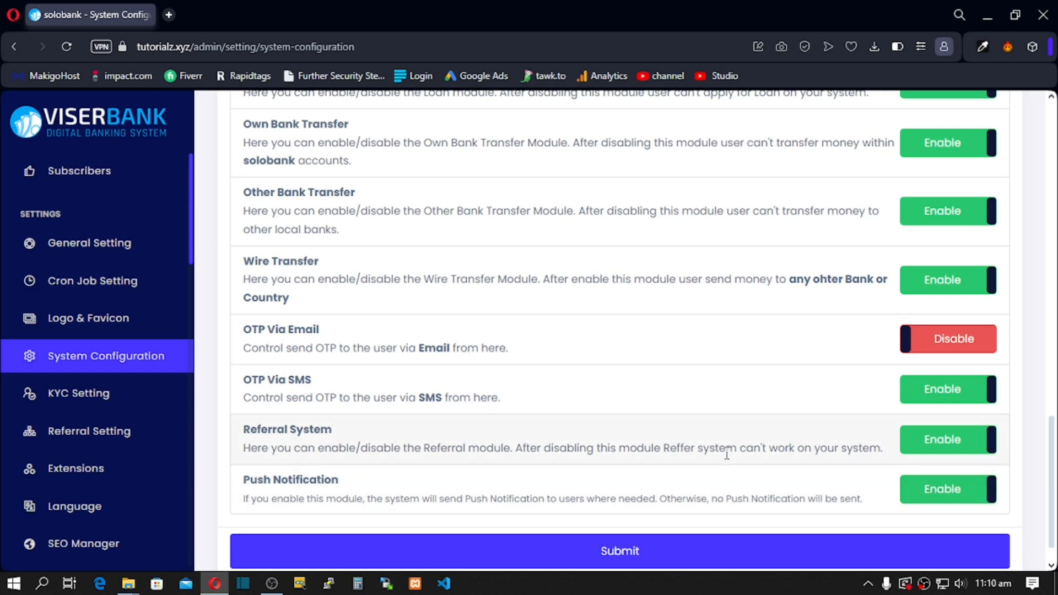
click(610, 551)
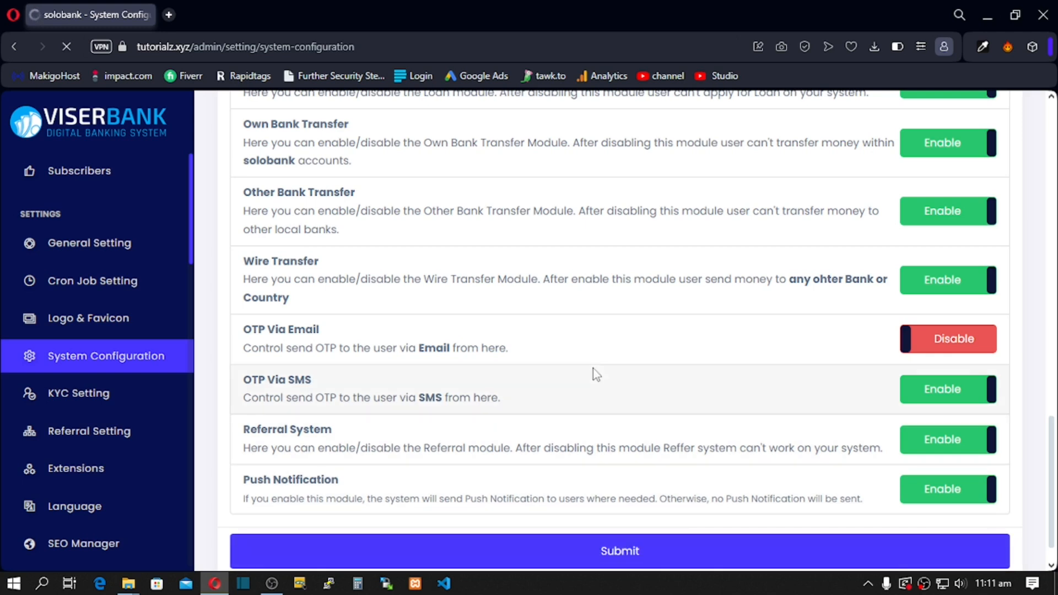
click(75, 401)
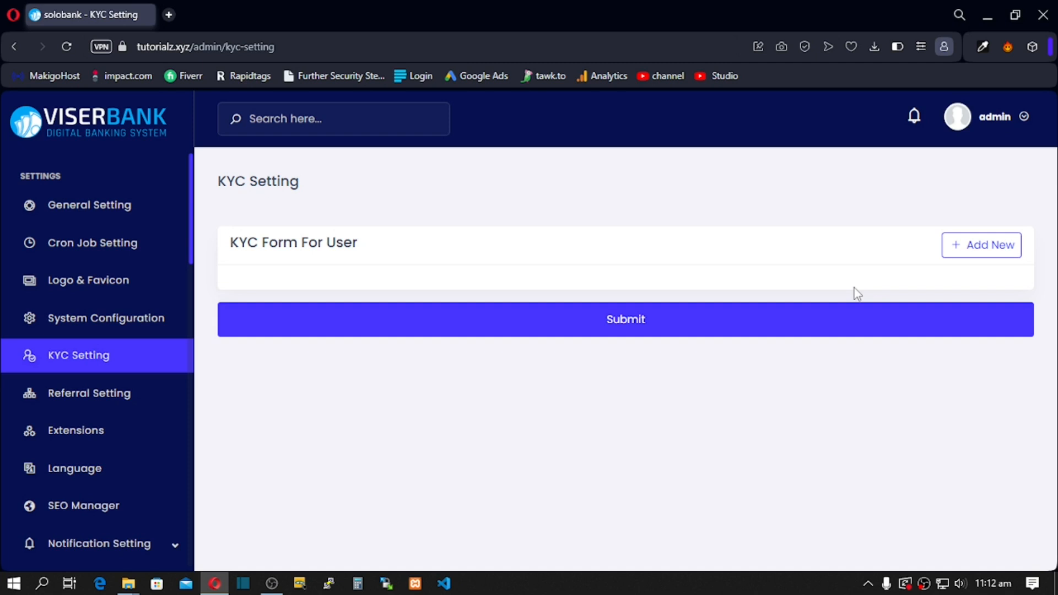
Step: Start a new required File field labelled ID CARD in the user KYC form
click(974, 251)
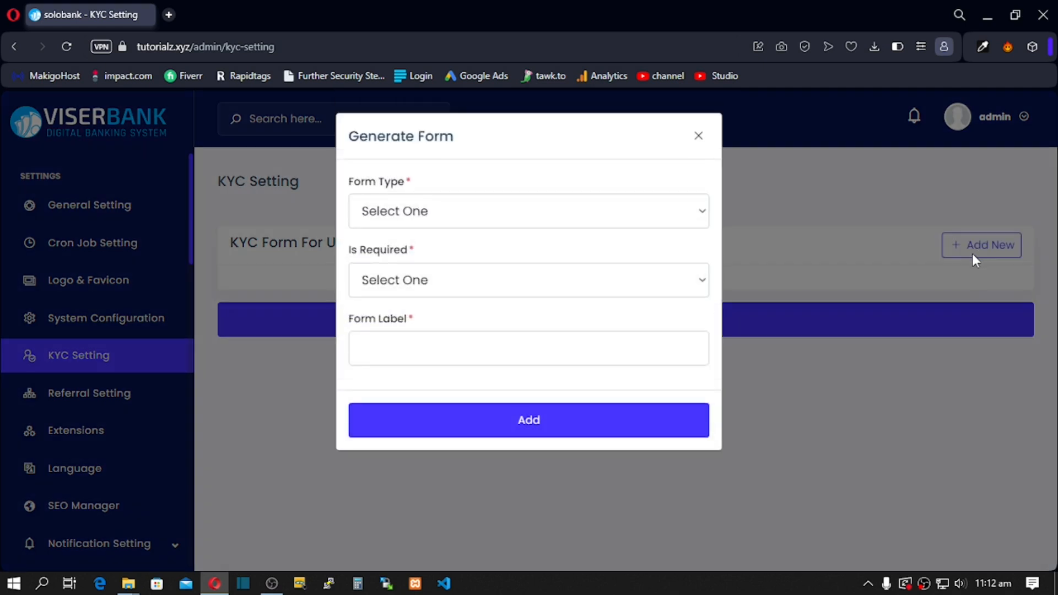
click(491, 221)
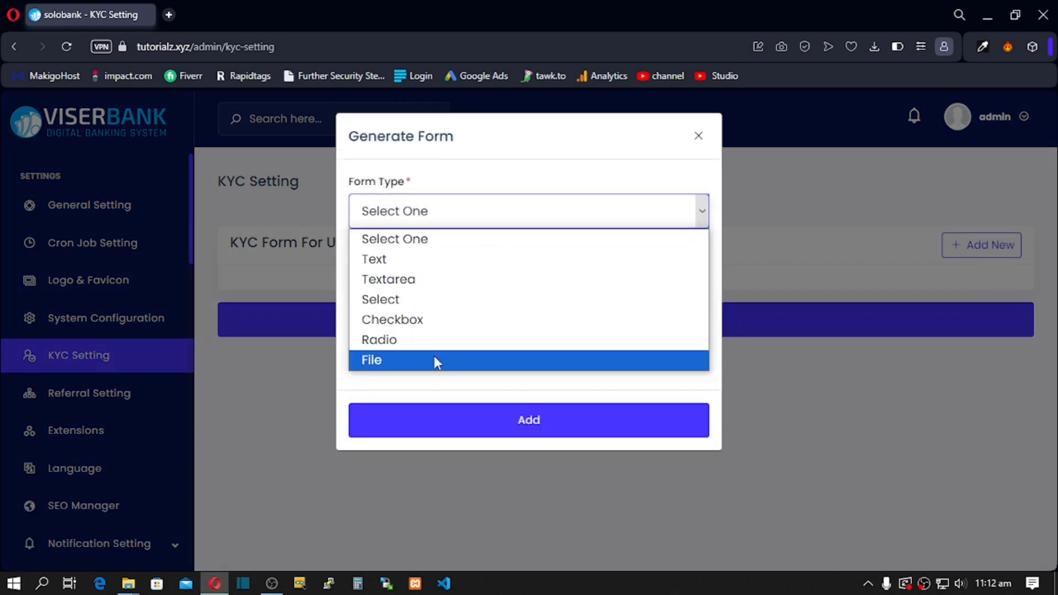
click(404, 368)
click(468, 285)
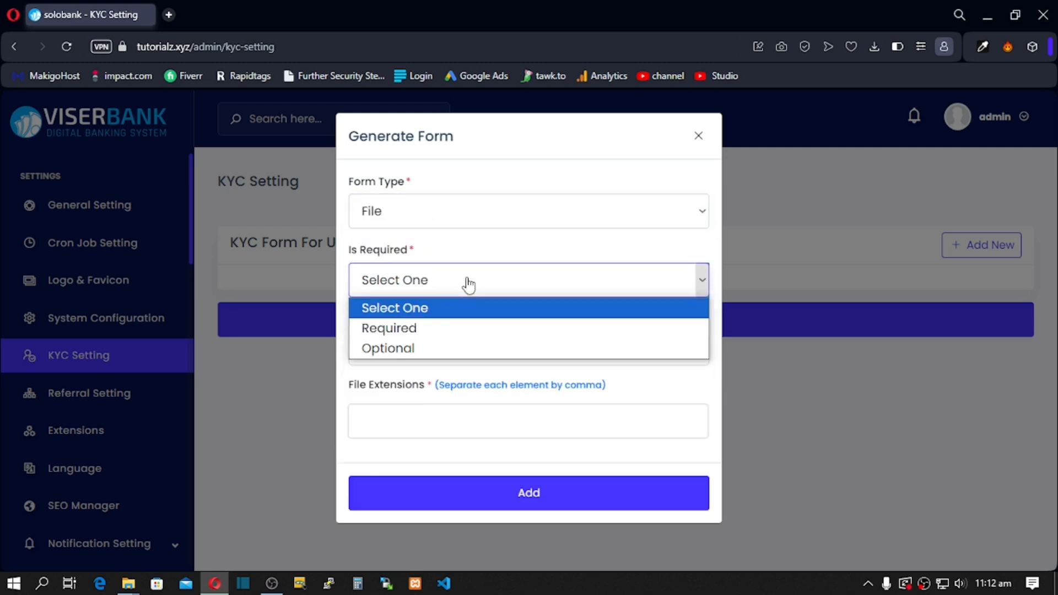
click(439, 327)
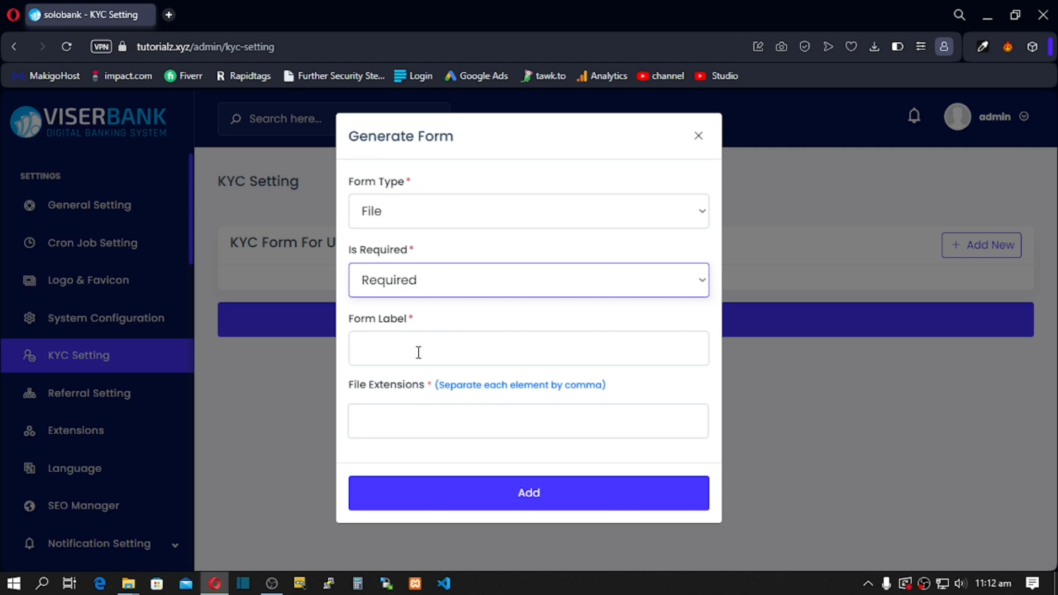
click(389, 351)
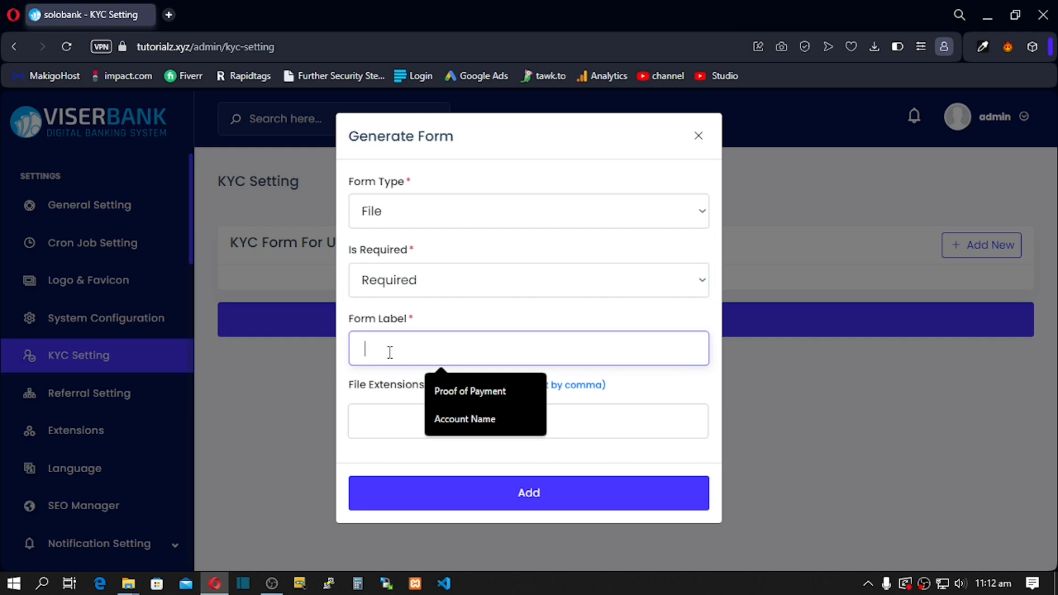
text(ID)
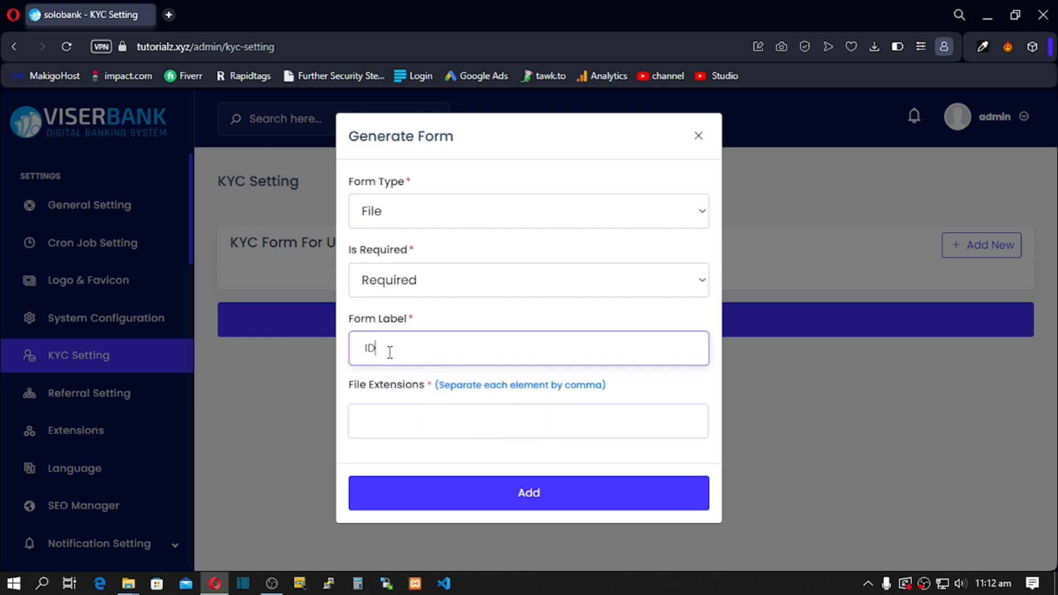
text( CARD)
Step: Allow JPG, JPEG and PDF extensions, dropping PNG, and add the ID CARD field
click(381, 420)
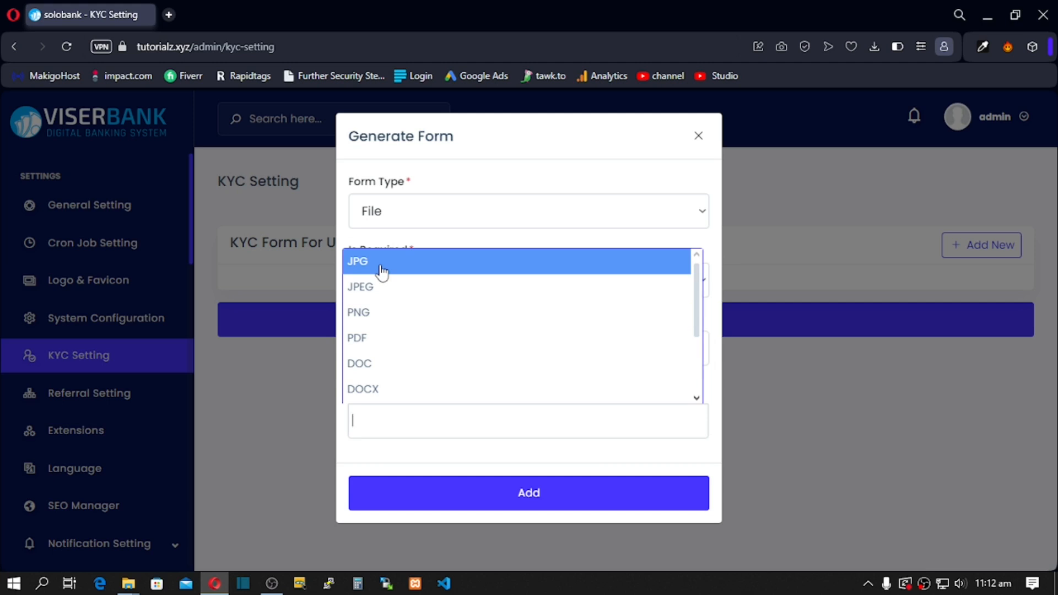
click(380, 313)
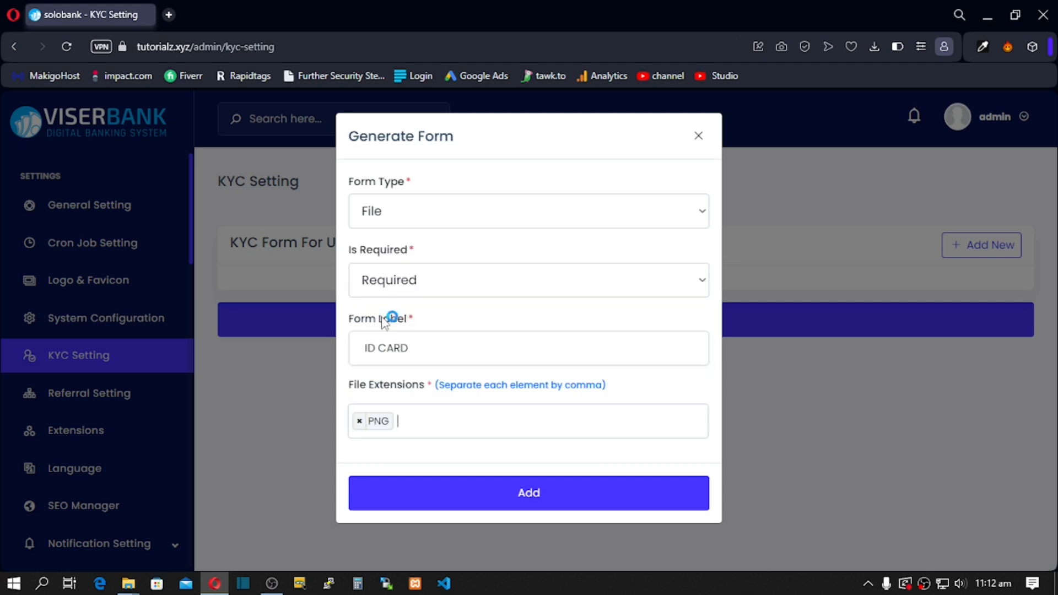
click(412, 428)
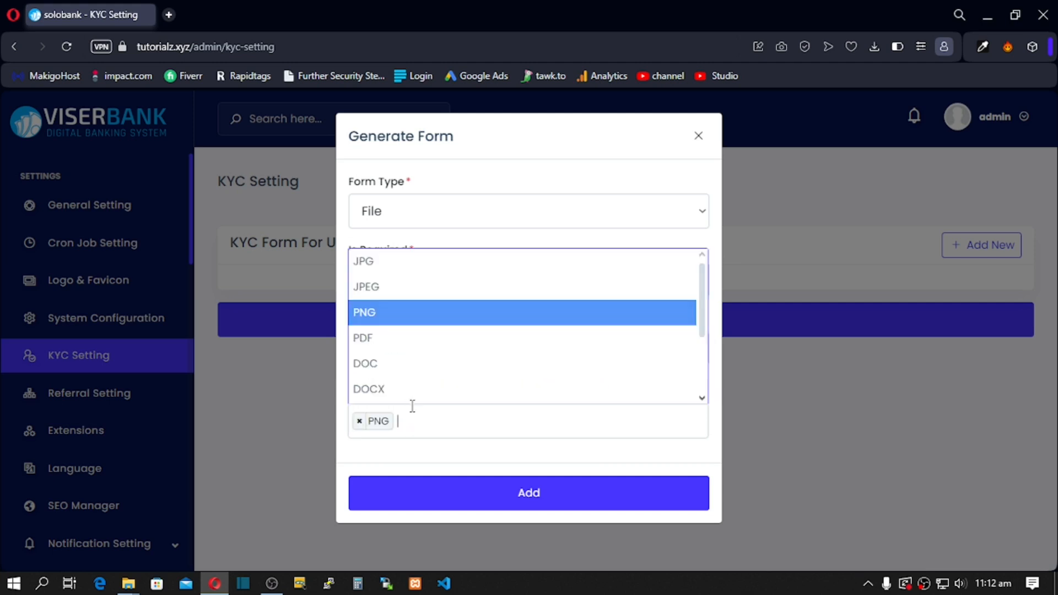
click(392, 265)
click(450, 428)
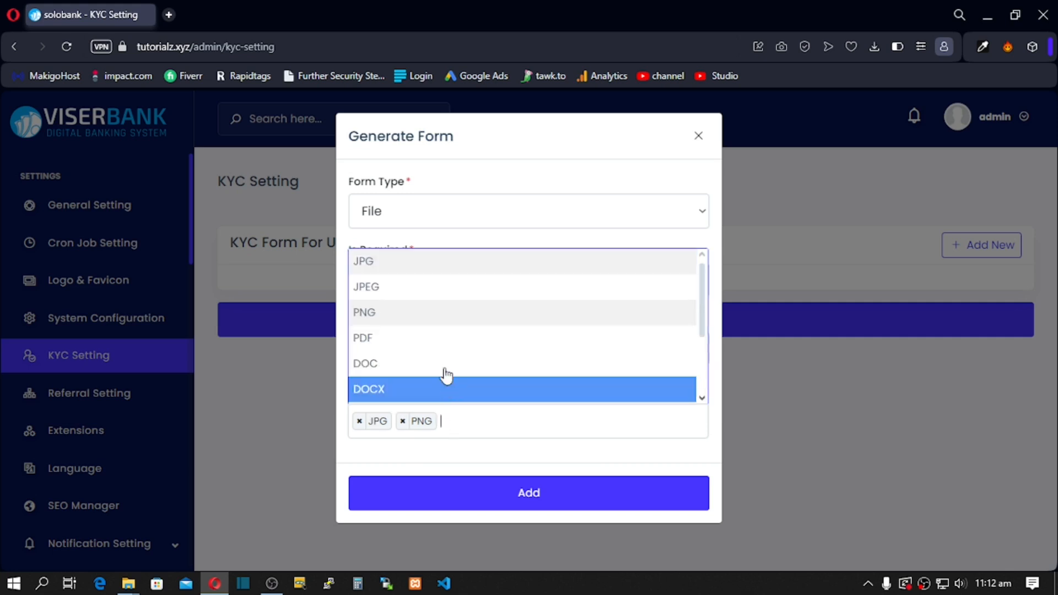
click(408, 289)
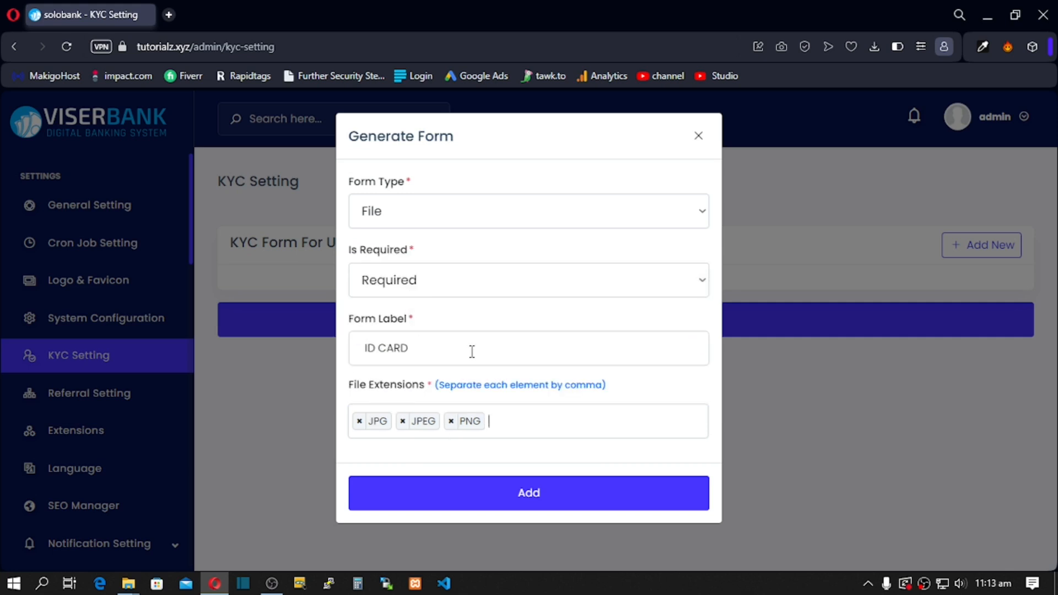
click(467, 424)
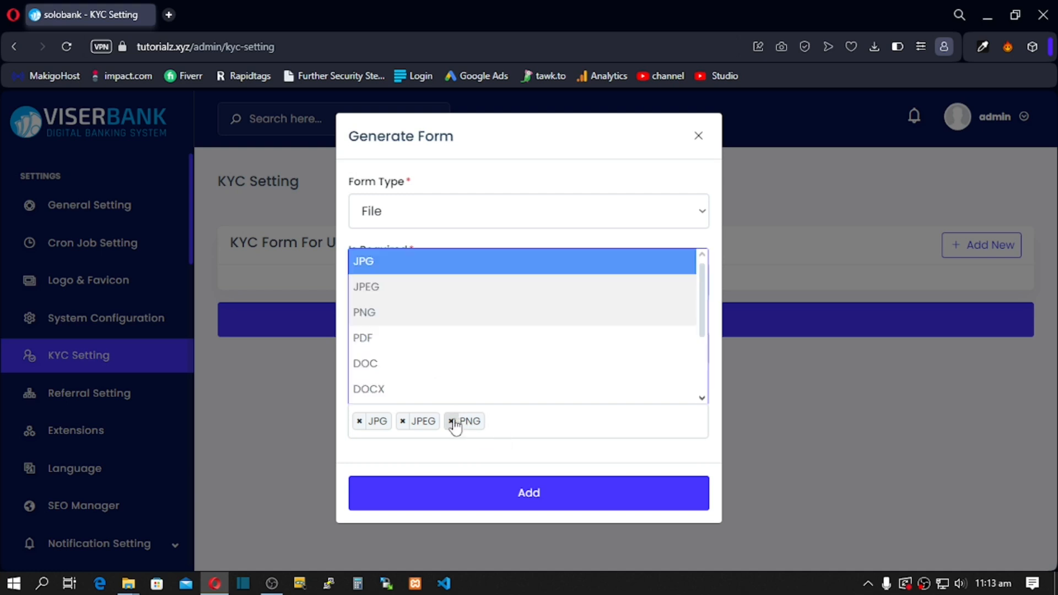
click(451, 421)
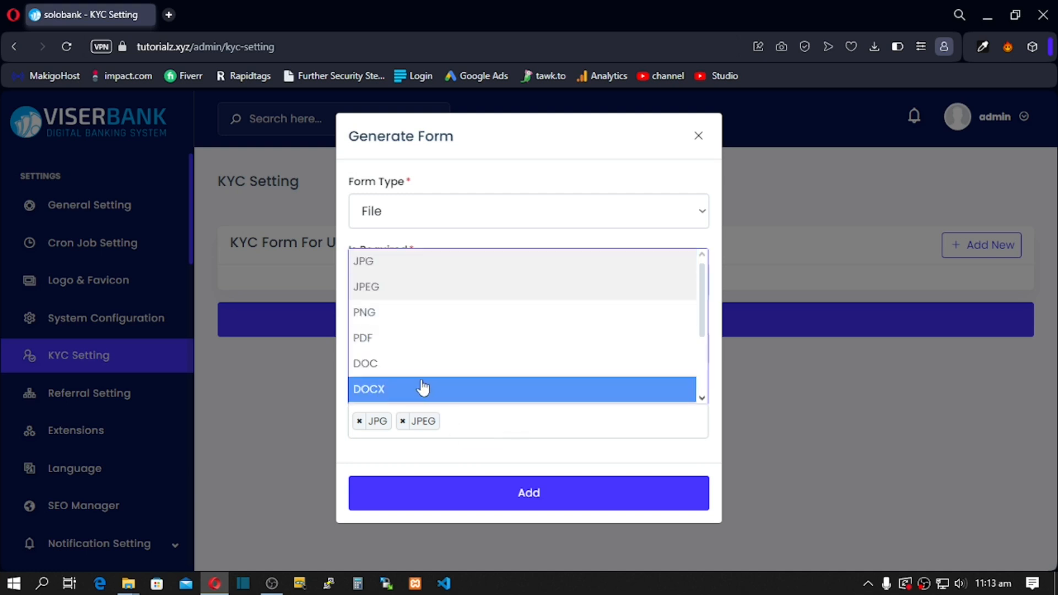
click(379, 343)
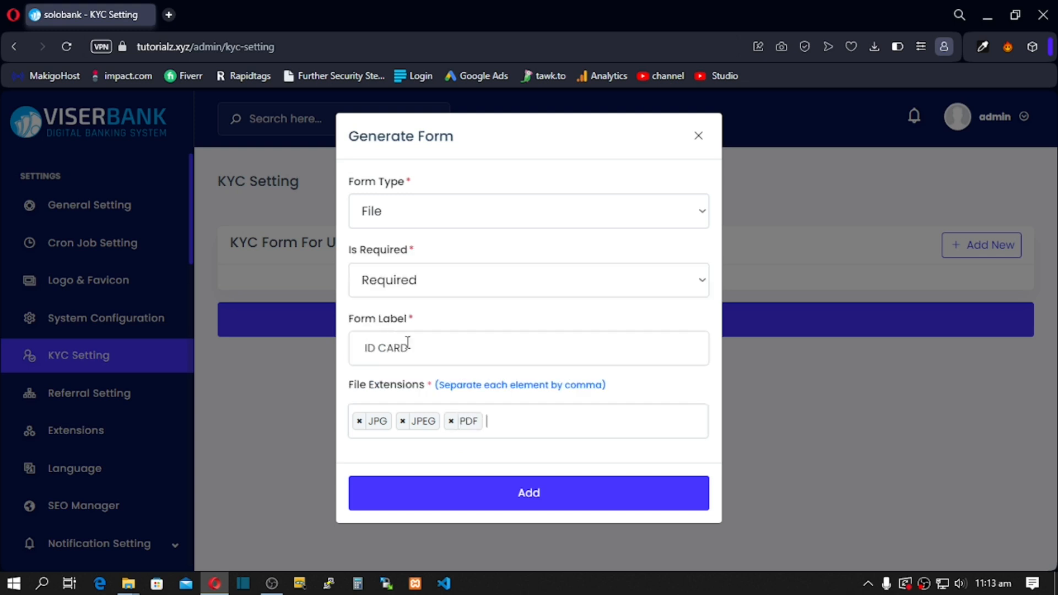
click(481, 497)
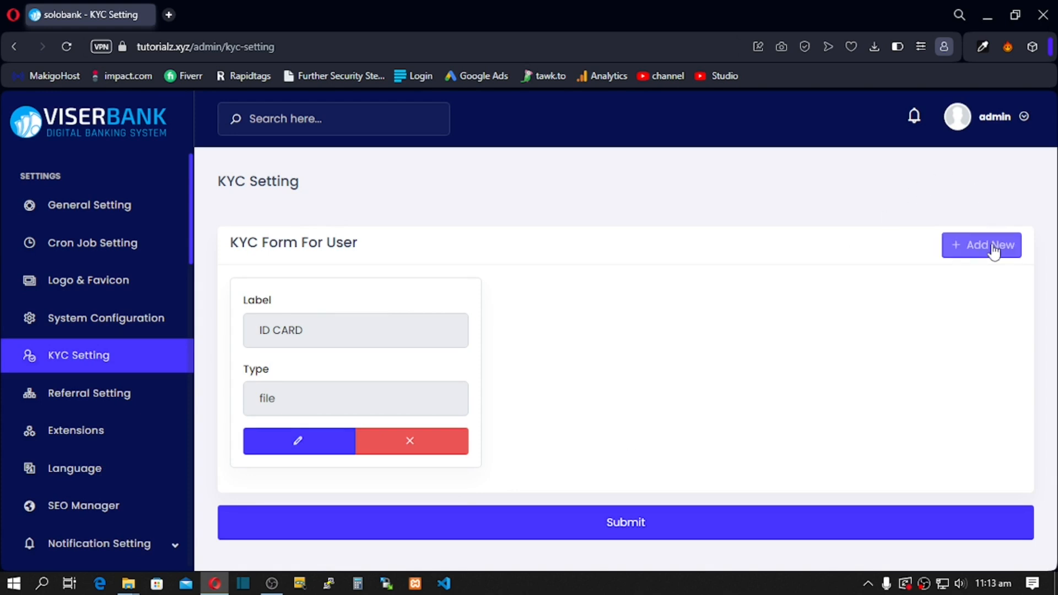
Step: Start another required File field labelled PASSPORT in the KYC form
click(956, 247)
click(511, 209)
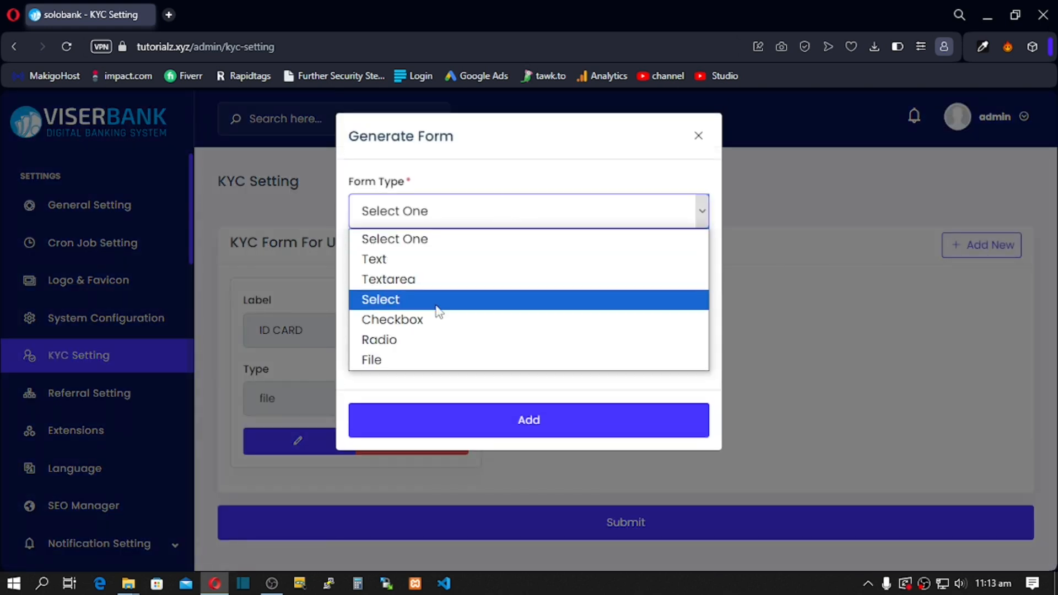
click(411, 359)
click(426, 282)
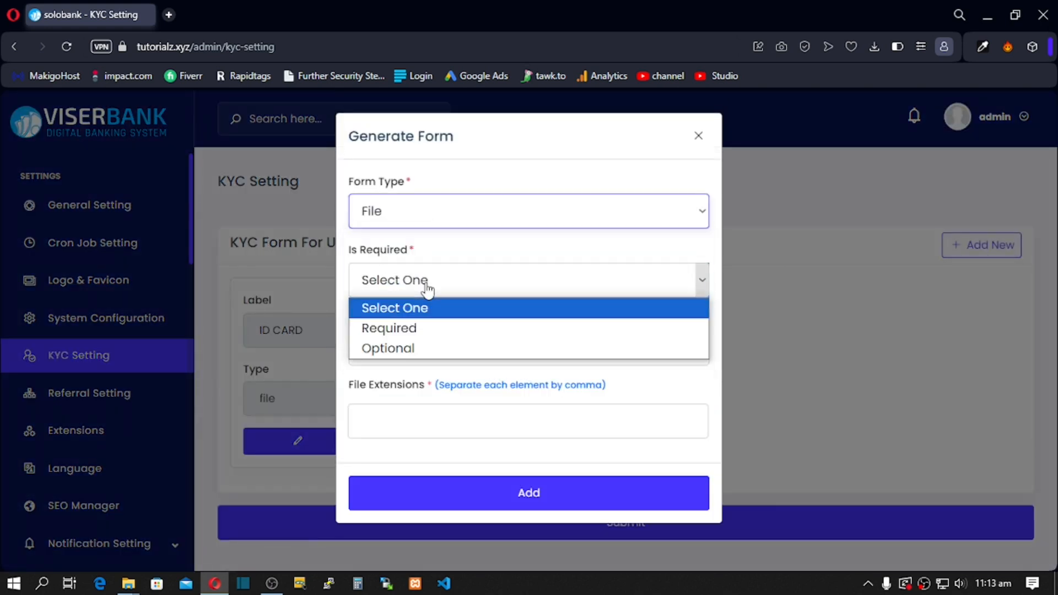
click(435, 322)
click(434, 347)
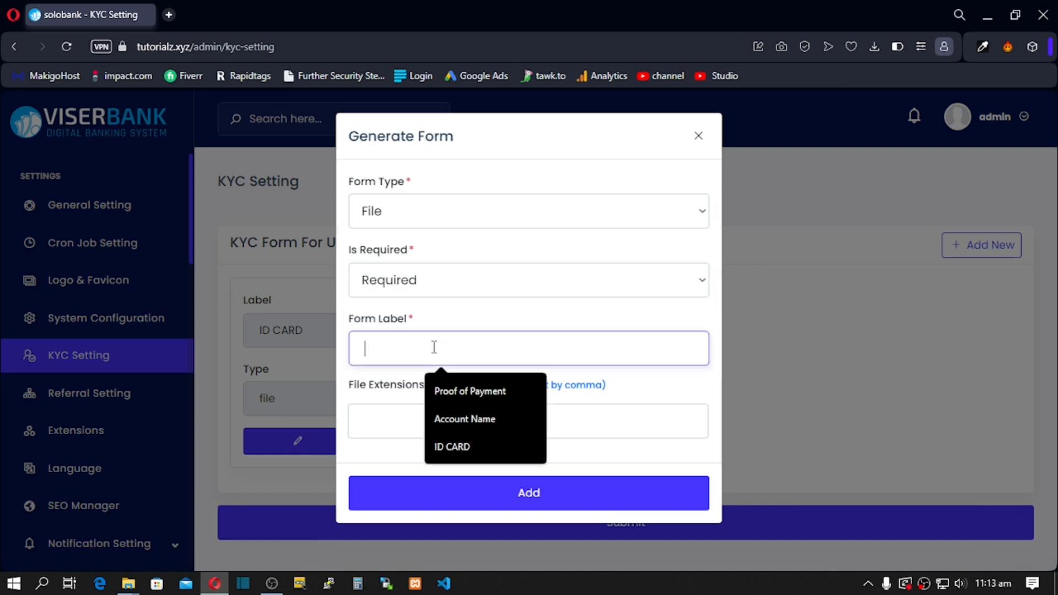
text(PASS)
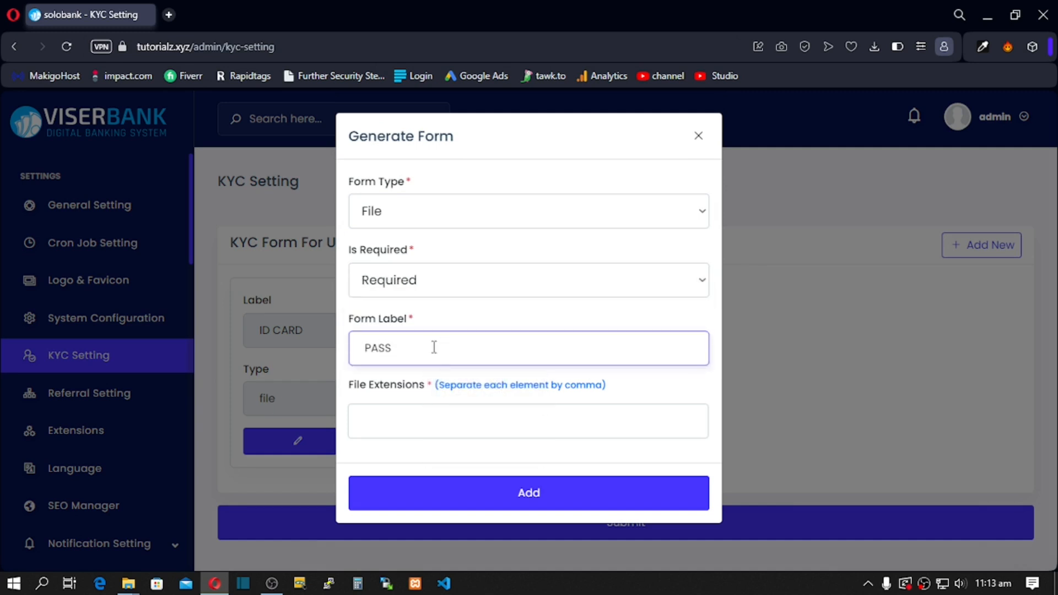
text(PORT)
Step: Allow PDF, JPEG and JPG for PASSPORT, add it and save the KYC form
click(414, 428)
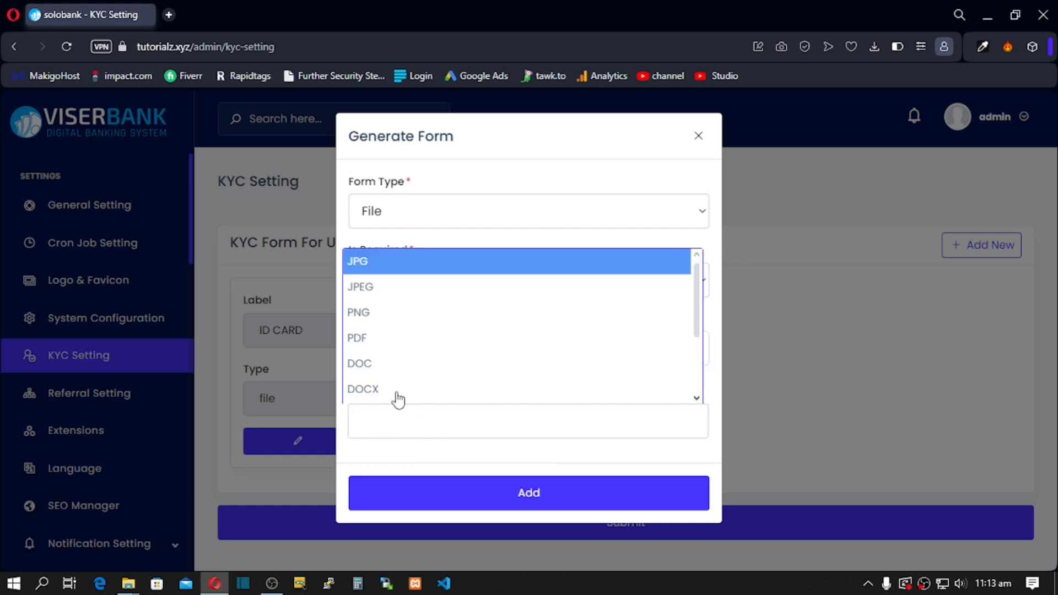
click(378, 348)
click(405, 425)
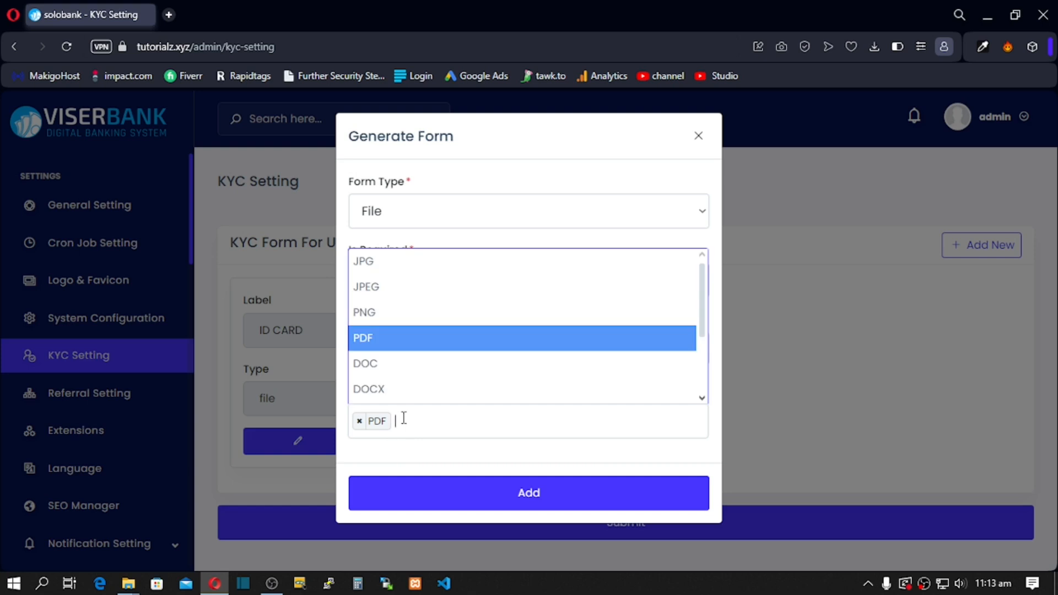
click(402, 290)
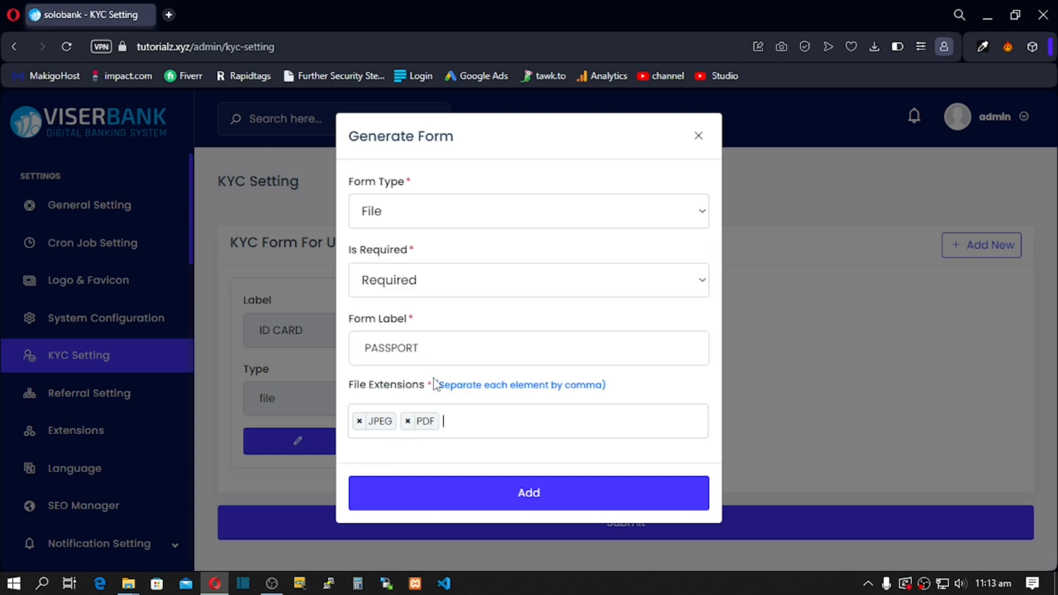
click(461, 412)
click(432, 263)
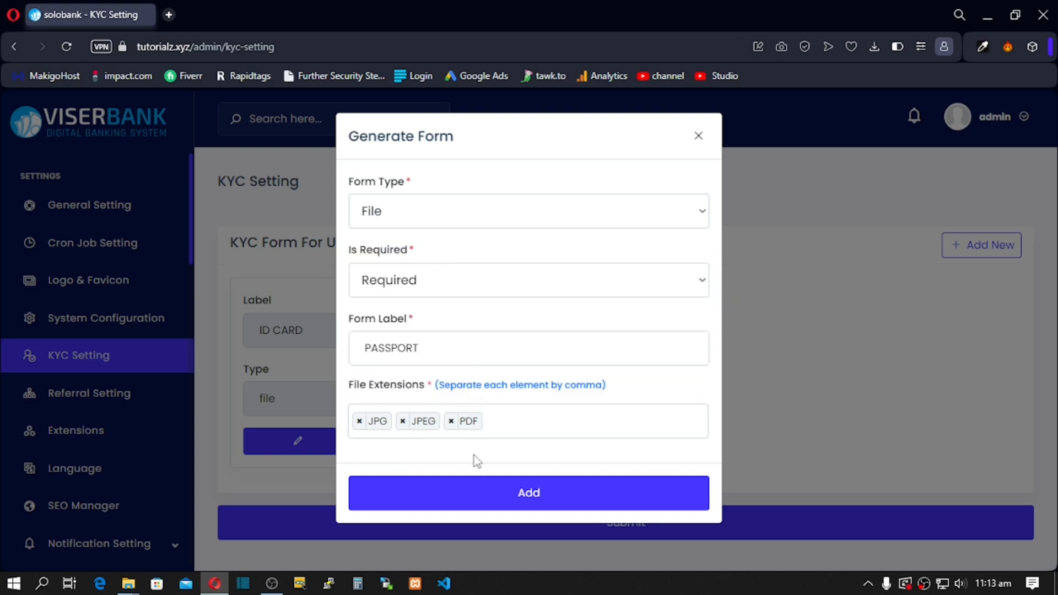
click(470, 492)
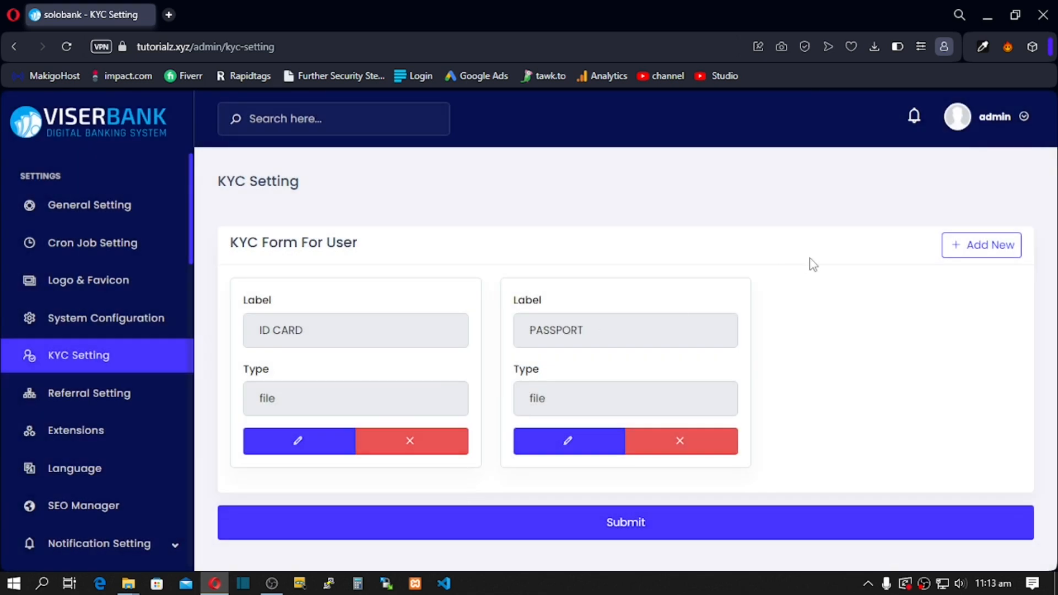
click(635, 527)
click(101, 396)
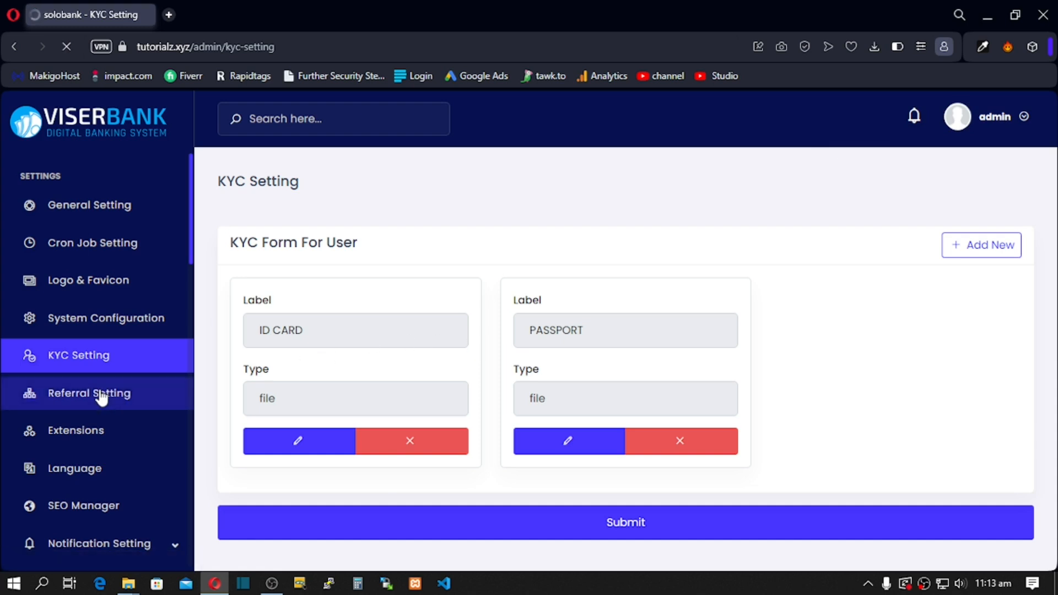
Step: Enter 1 as the commission count and 3 as the number of levels, generating LEVEL 1–3
click(333, 323)
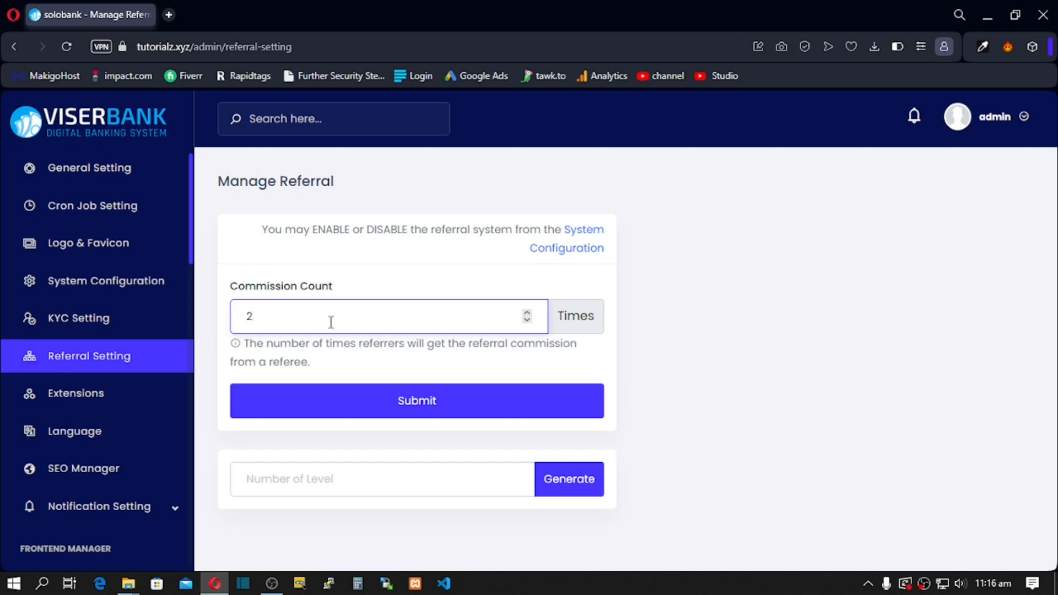
text(1)
text(3)
key(BackSpace)
click(281, 484)
text(3)
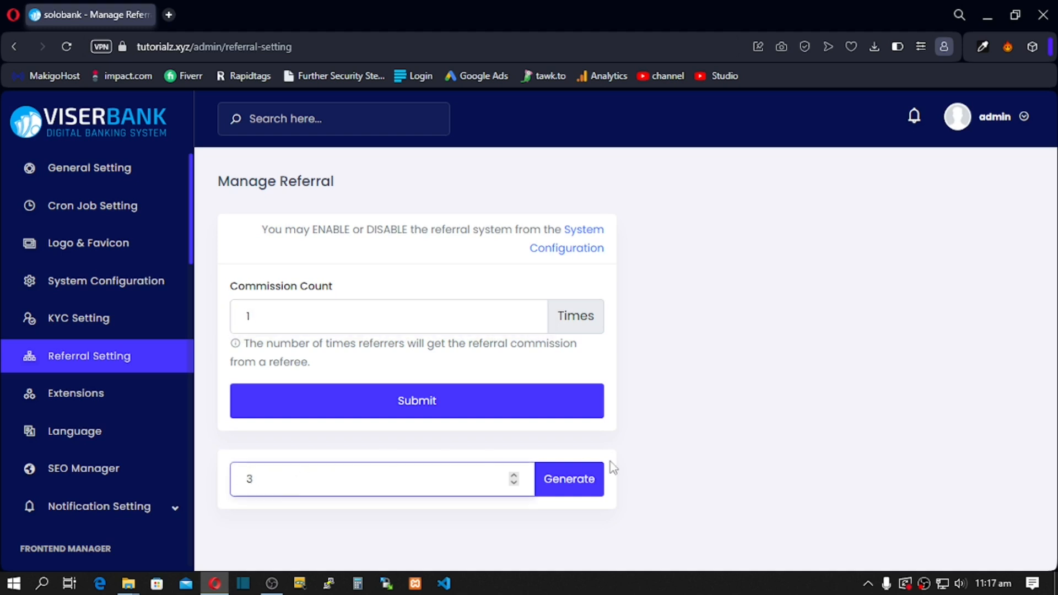
click(574, 483)
Step: Enter commission percentages 5, 10 and 15 for referral levels 1, 2 and 3 and submit
scroll(575, 485, down, 3)
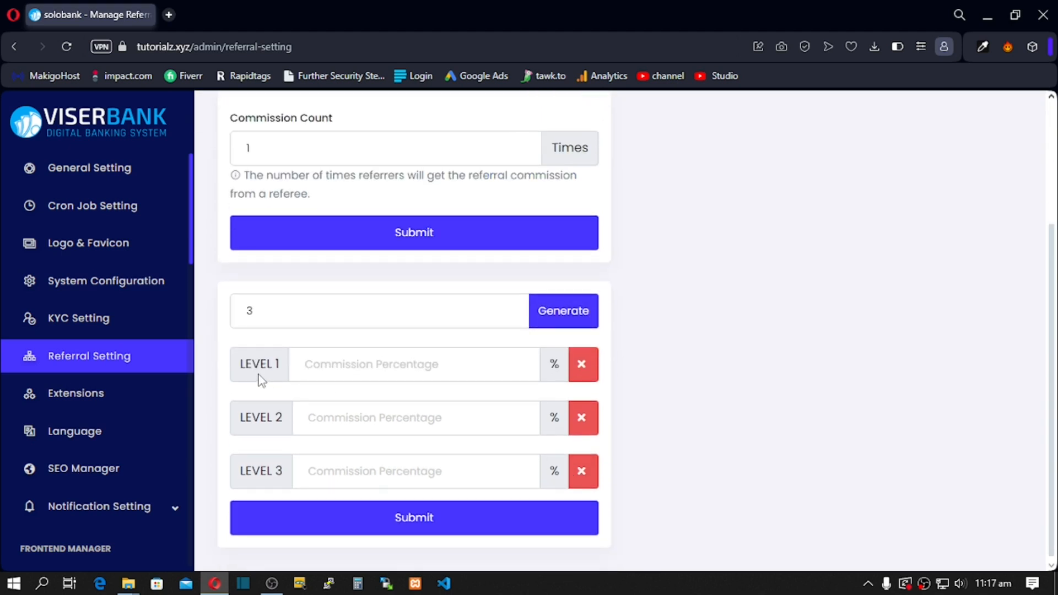
click(330, 366)
text(5)
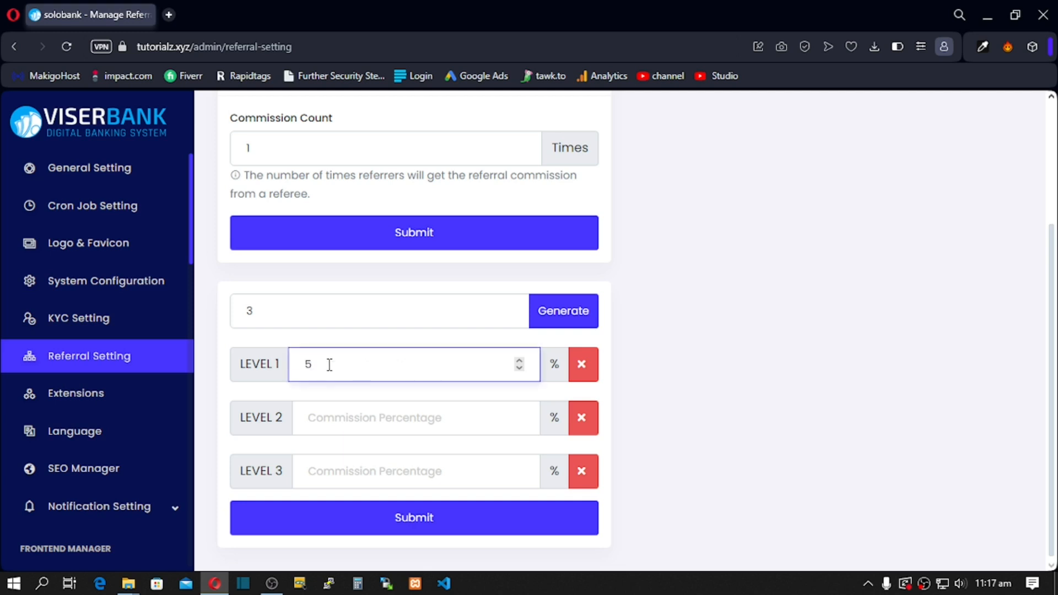
click(325, 416)
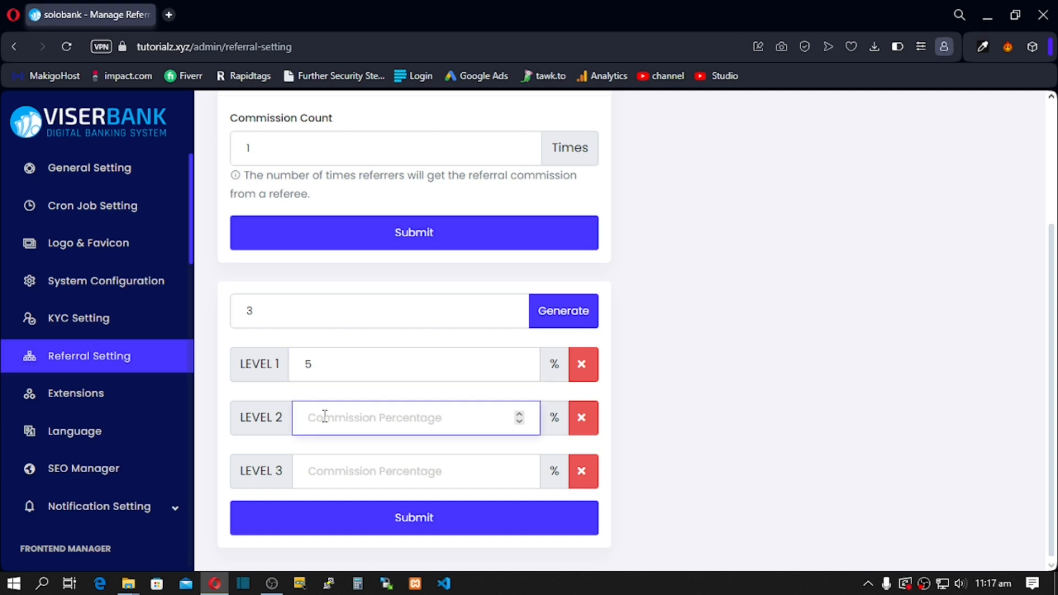
text(10)
click(335, 470)
text(15)
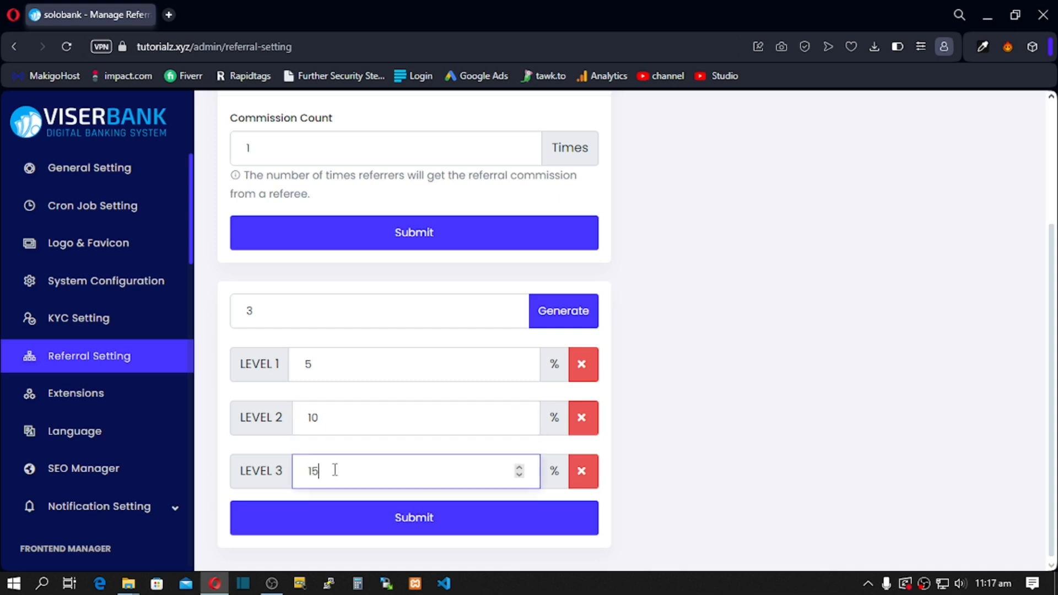
click(376, 528)
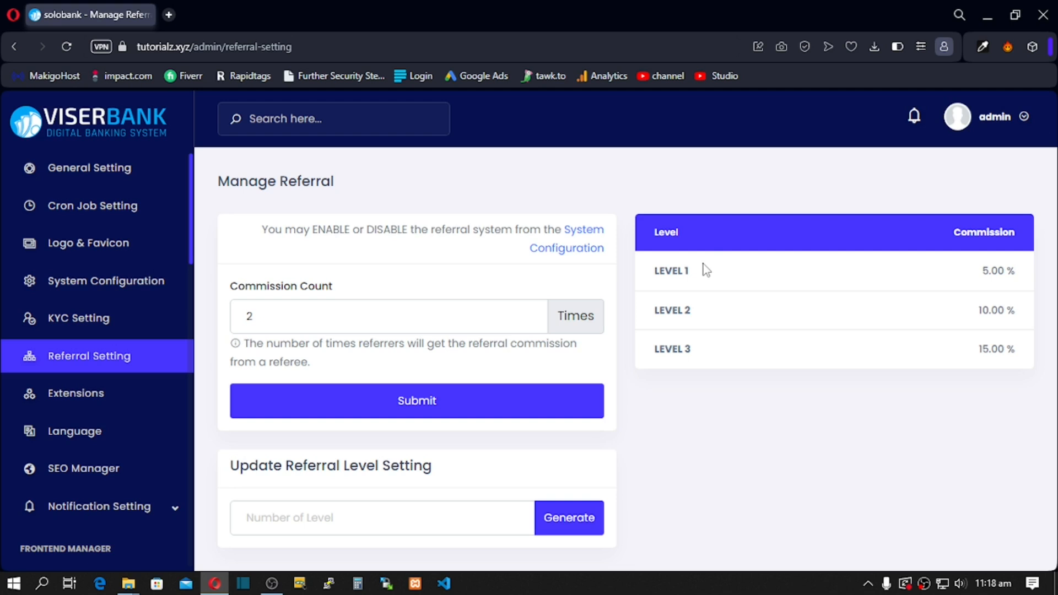
Step: Open the Extensions list and look over Custom Captcha, Google Analytics, Google Recaptcha 2 and Tawk.to
click(97, 395)
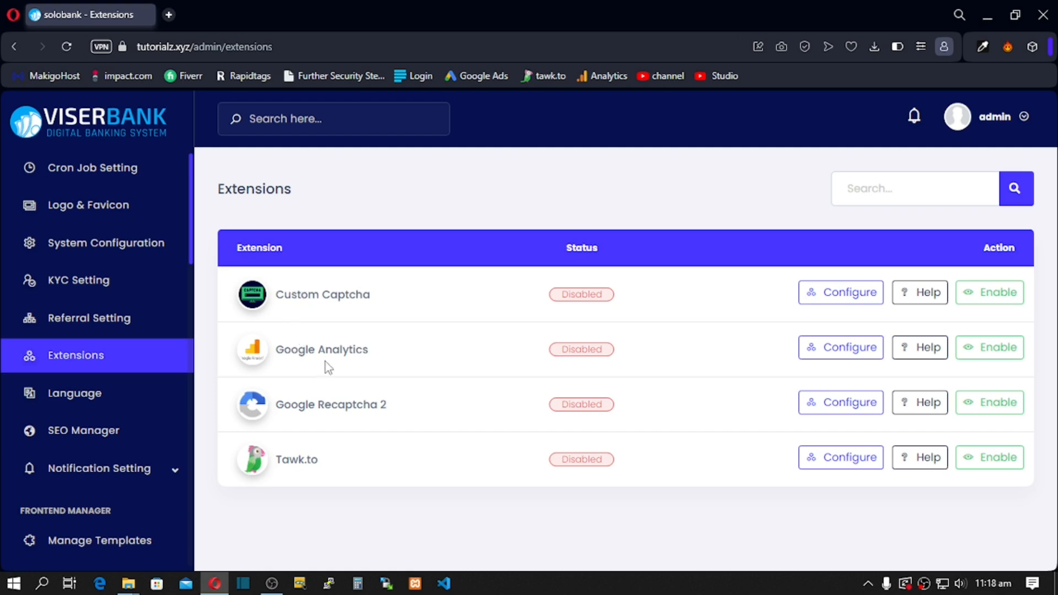
drag(330, 296, 354, 298)
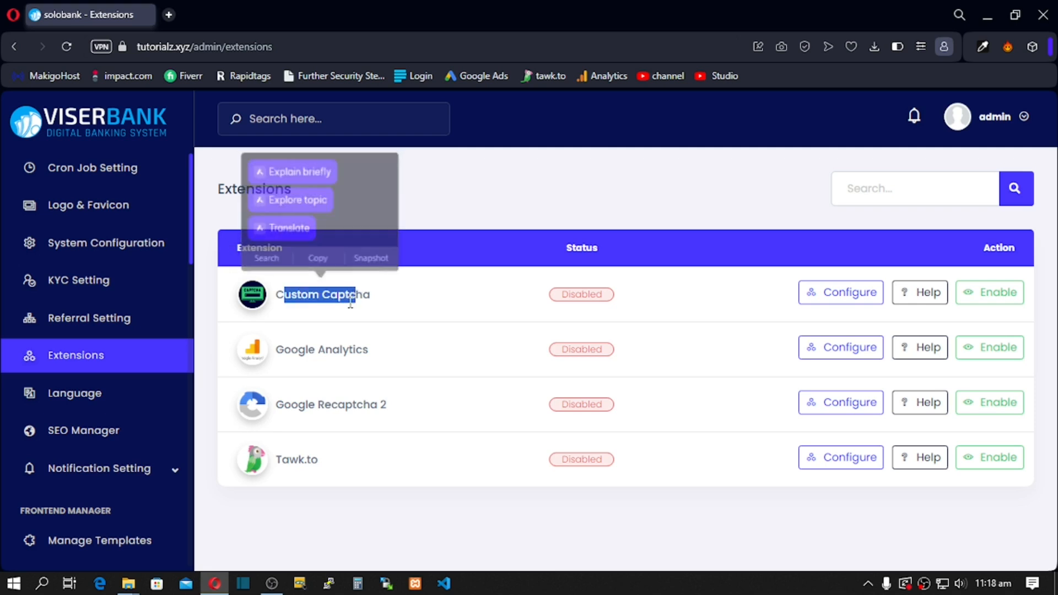
click(353, 300)
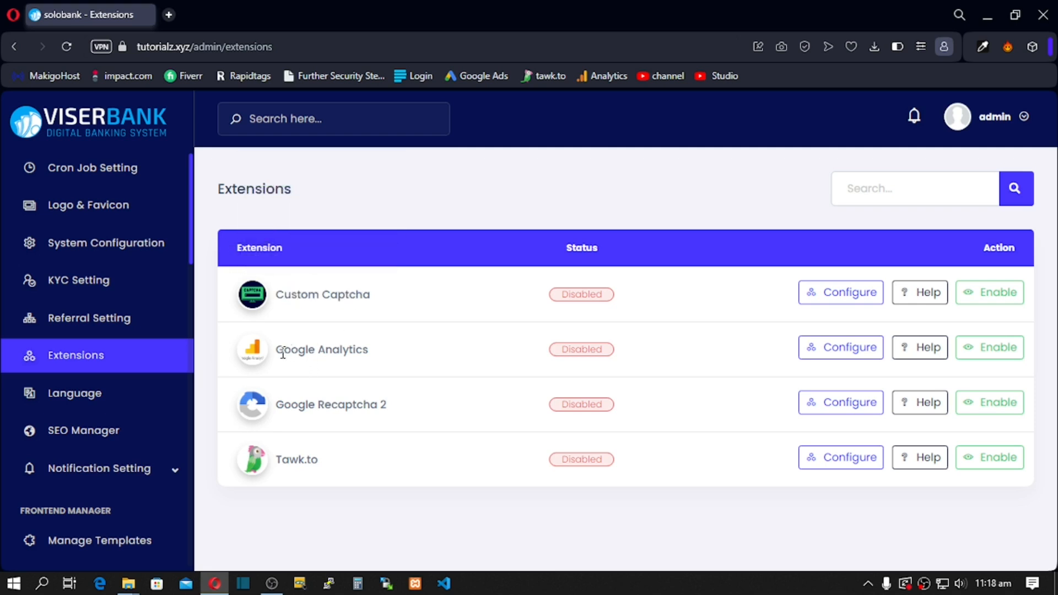
drag(277, 350, 371, 362)
drag(283, 407, 384, 419)
mouse_move(279, 463)
mouse_down()
mouse_move(307, 463)
mouse_move(284, 462)
mouse_up()
click(299, 461)
click(285, 461)
Step: Enable the Tawk.to extension and view its settings without changing anything
click(1016, 462)
click(690, 232)
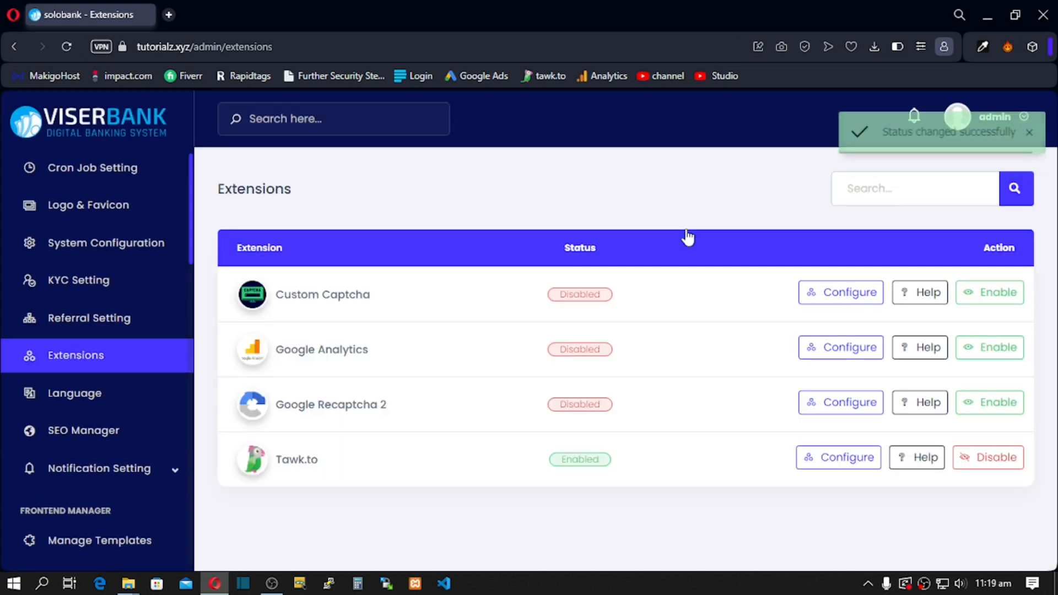
click(834, 464)
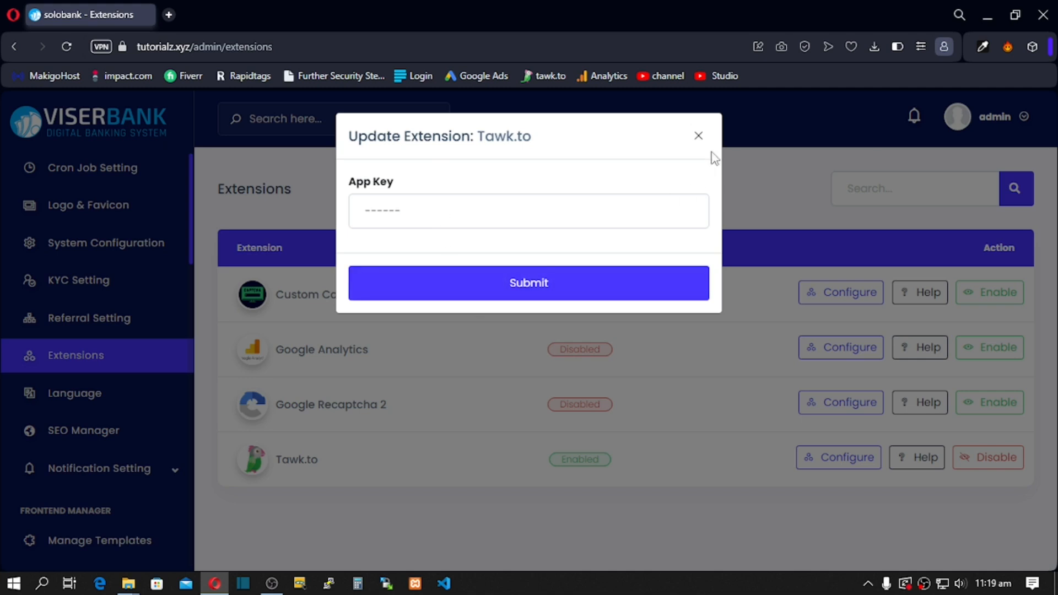
click(699, 137)
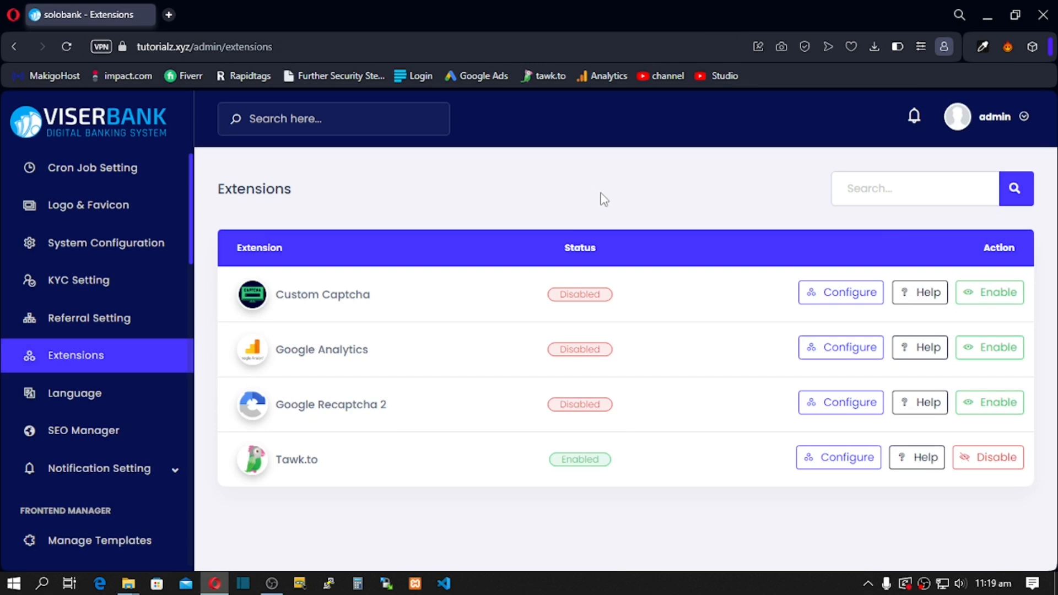
Step: Enable Google Recaptcha 2 and copy its extension name
click(1012, 405)
click(695, 229)
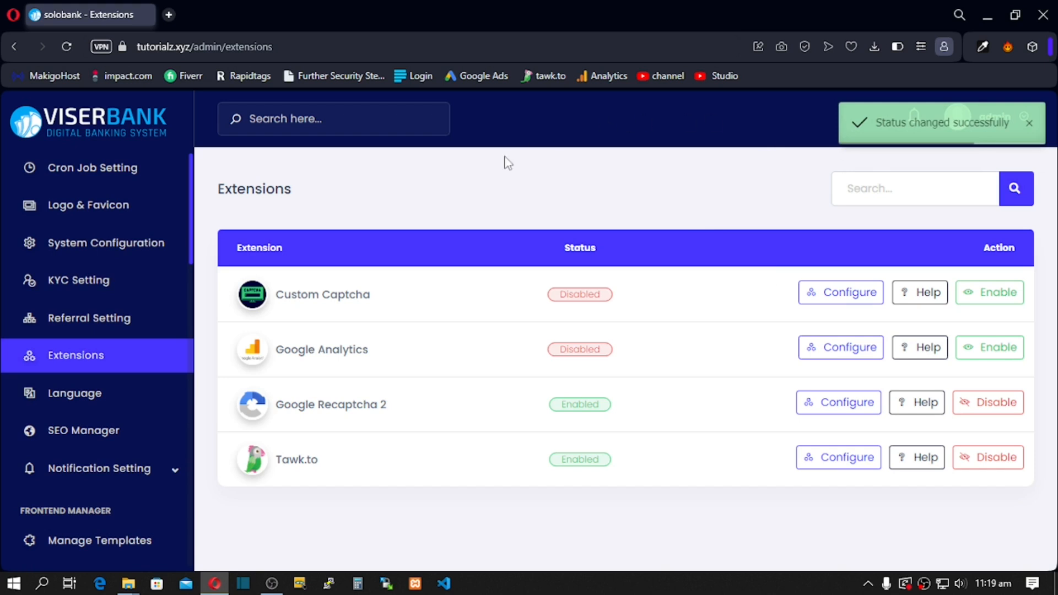
drag(277, 408, 369, 407)
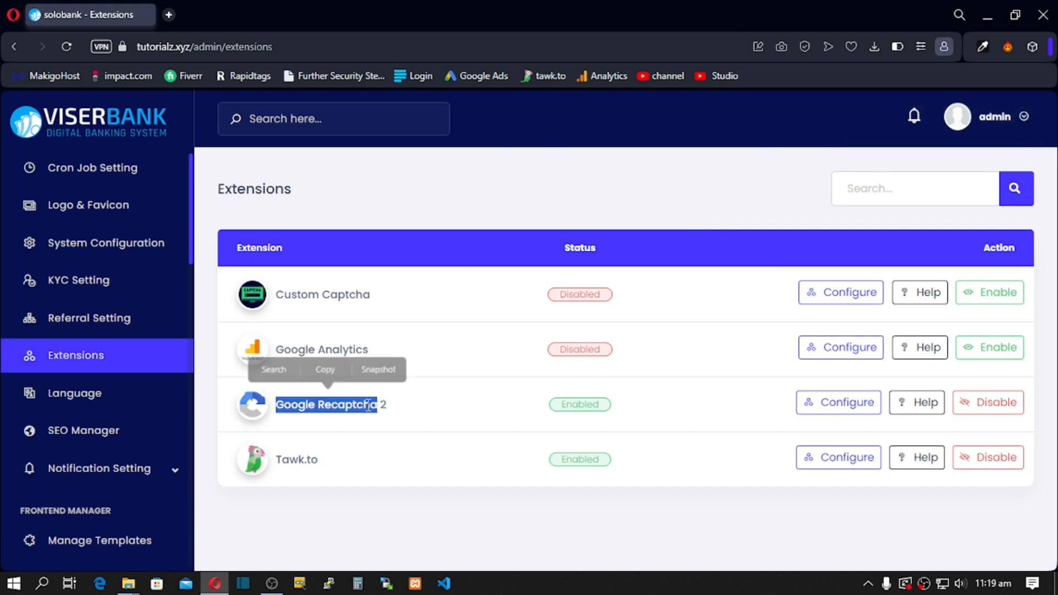
click(327, 370)
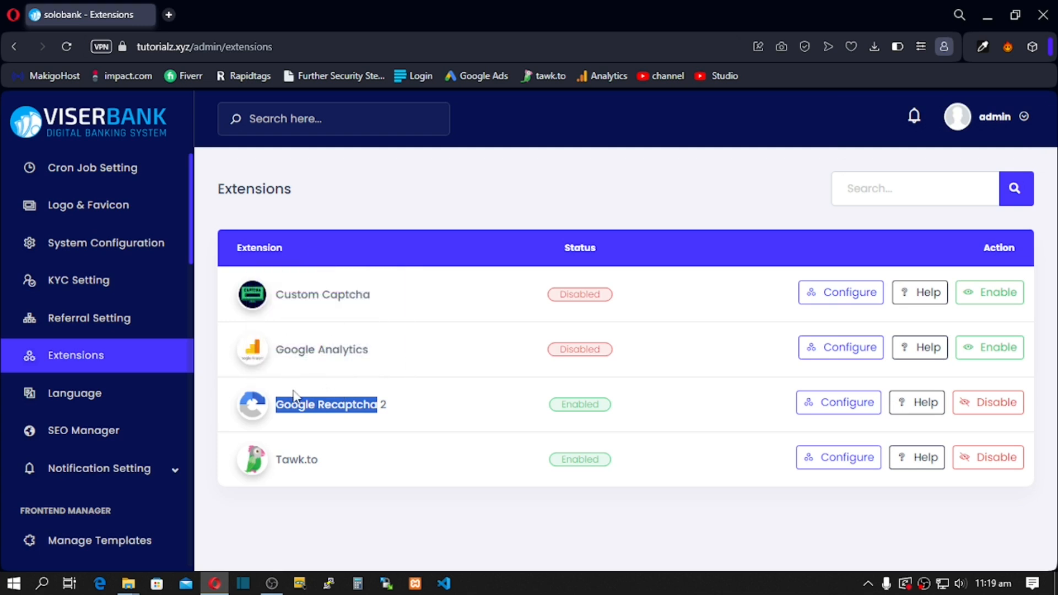
Step: Search Google for 'Google Recaptcha' in a new tab, view image results, then return to Extensions
click(168, 14)
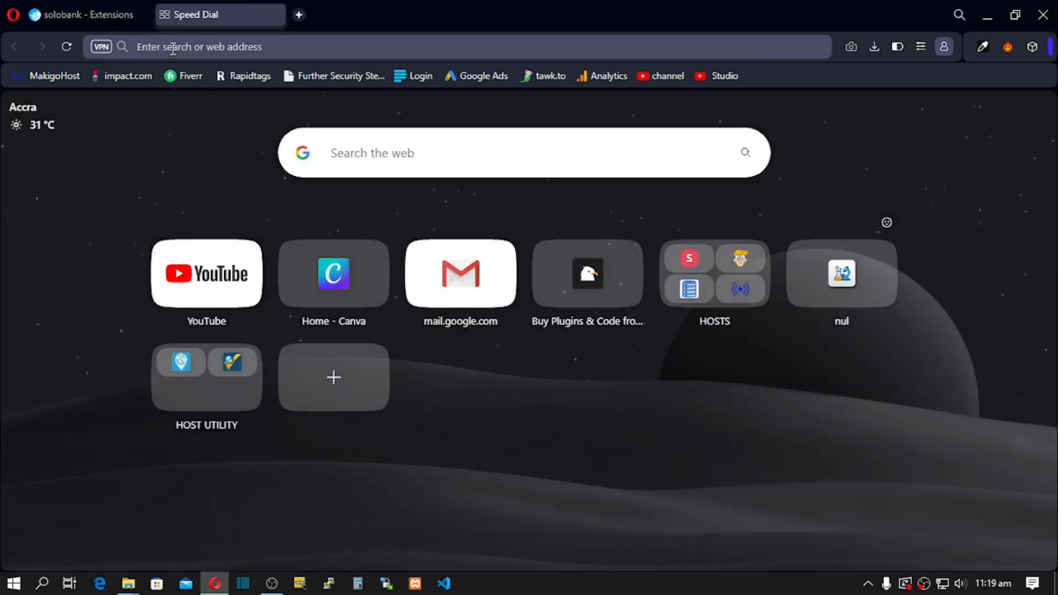
key(ctrl+v)
key(Return)
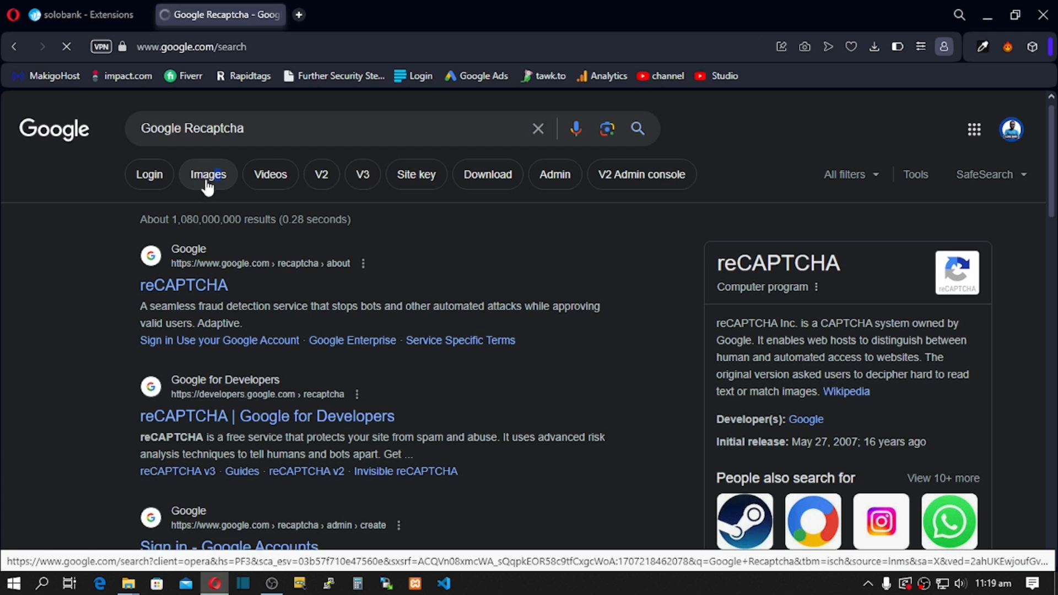
click(206, 183)
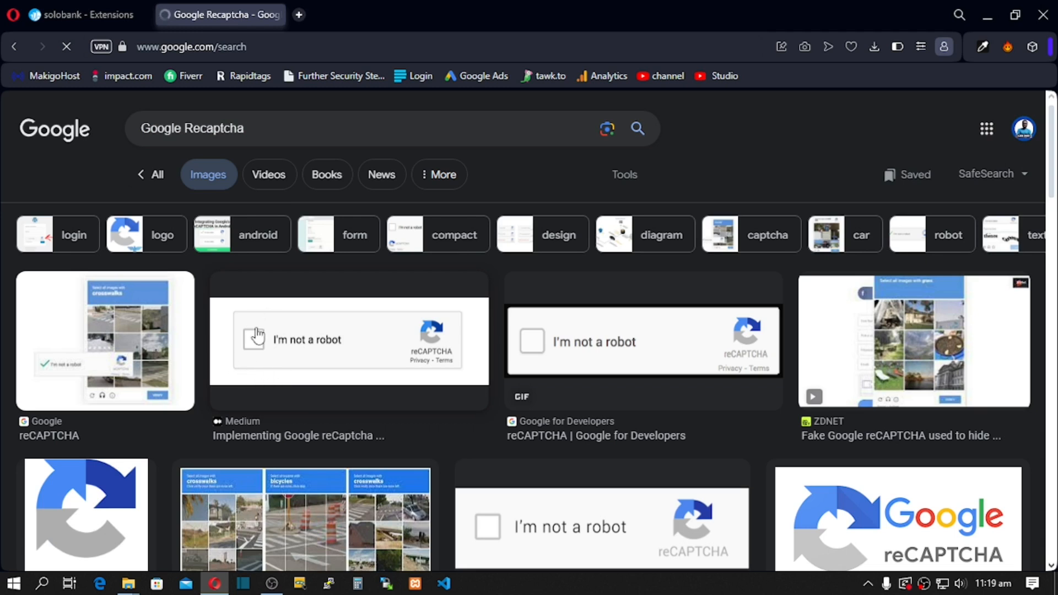
click(114, 12)
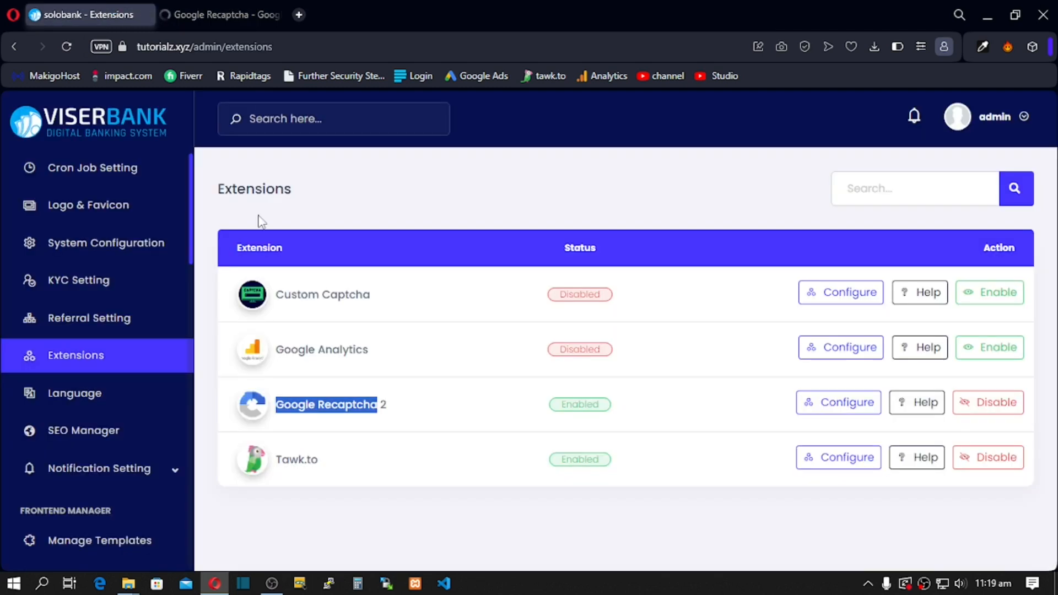
Step: Inspect the Google Recaptcha 2 site and secret keys, then disable that extension
click(838, 402)
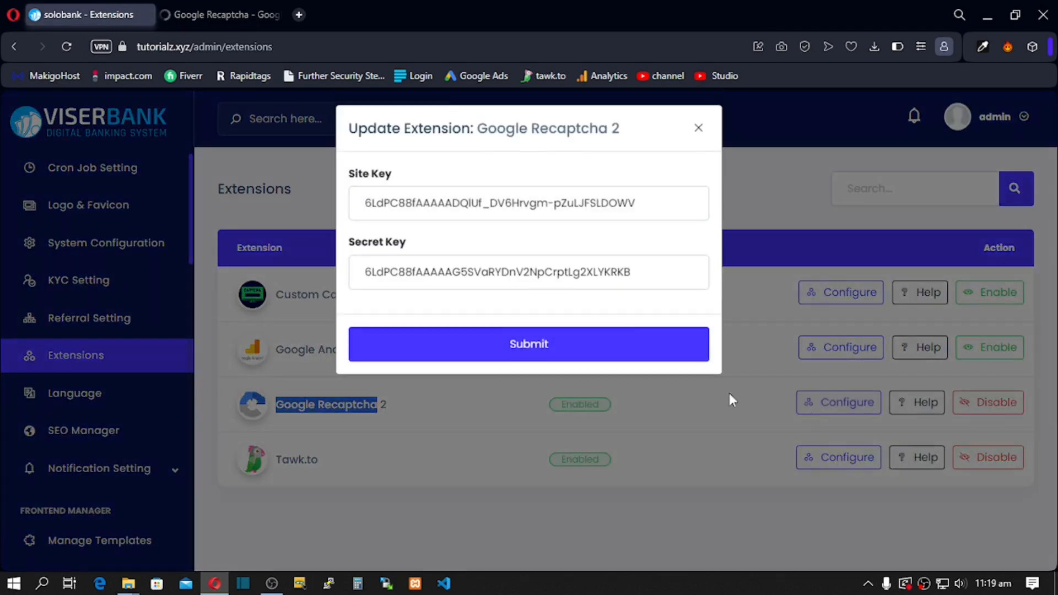
drag(460, 215, 429, 216)
drag(429, 283, 453, 281)
drag(548, 206, 506, 211)
drag(460, 283, 501, 285)
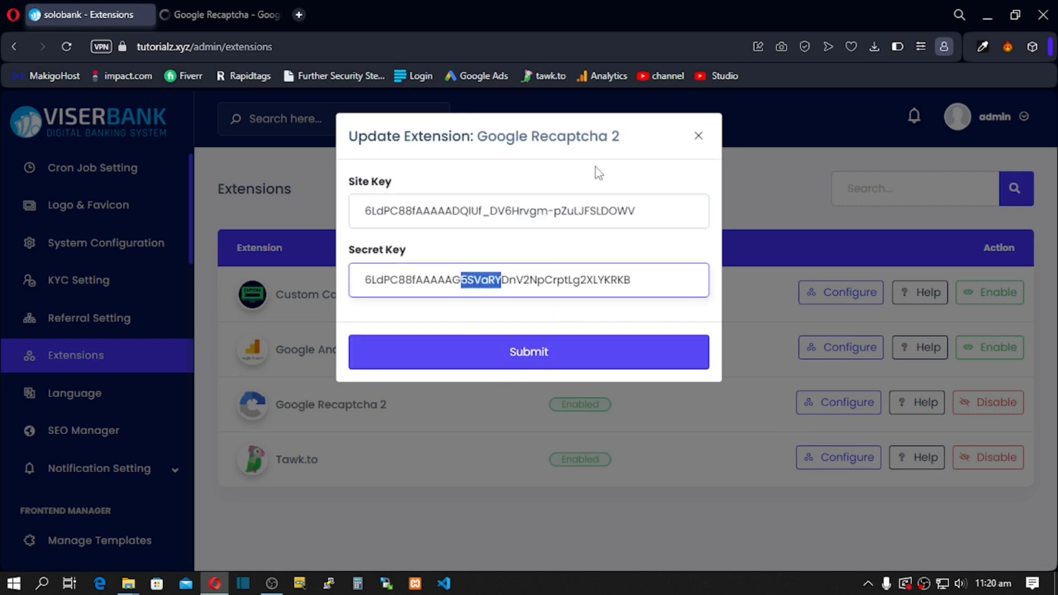
click(698, 135)
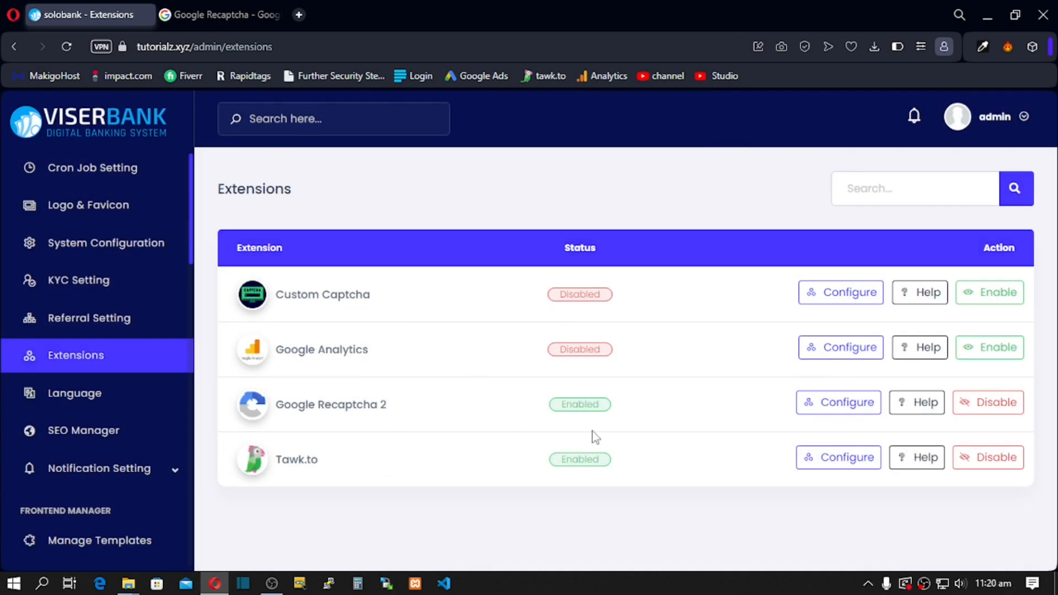
click(987, 406)
click(692, 228)
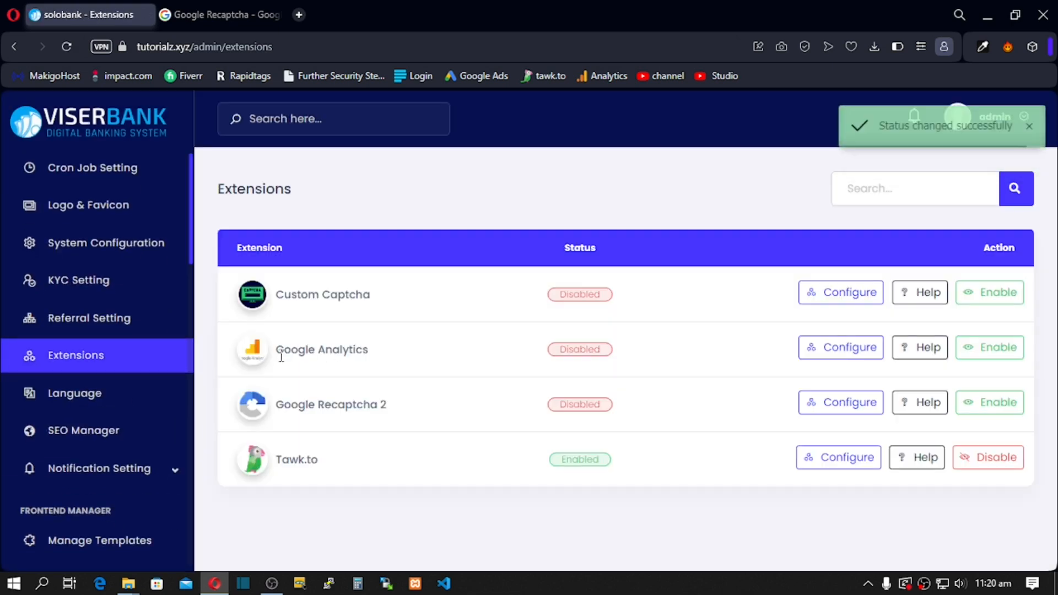
Step: Enable Google Analytics, view its App Key setting unchanged, then disable it again
drag(277, 354, 332, 355)
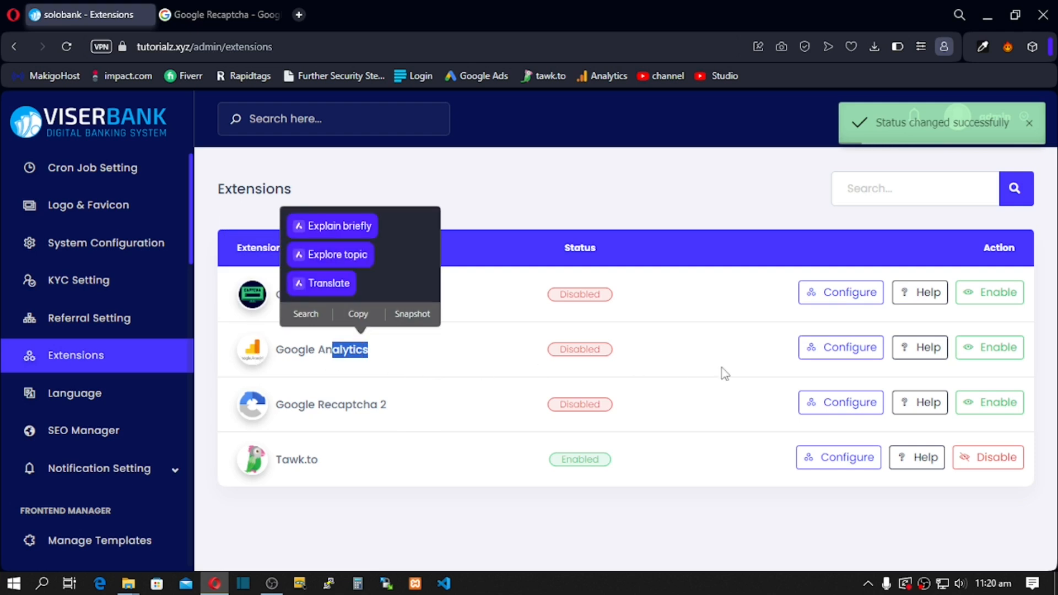
click(984, 356)
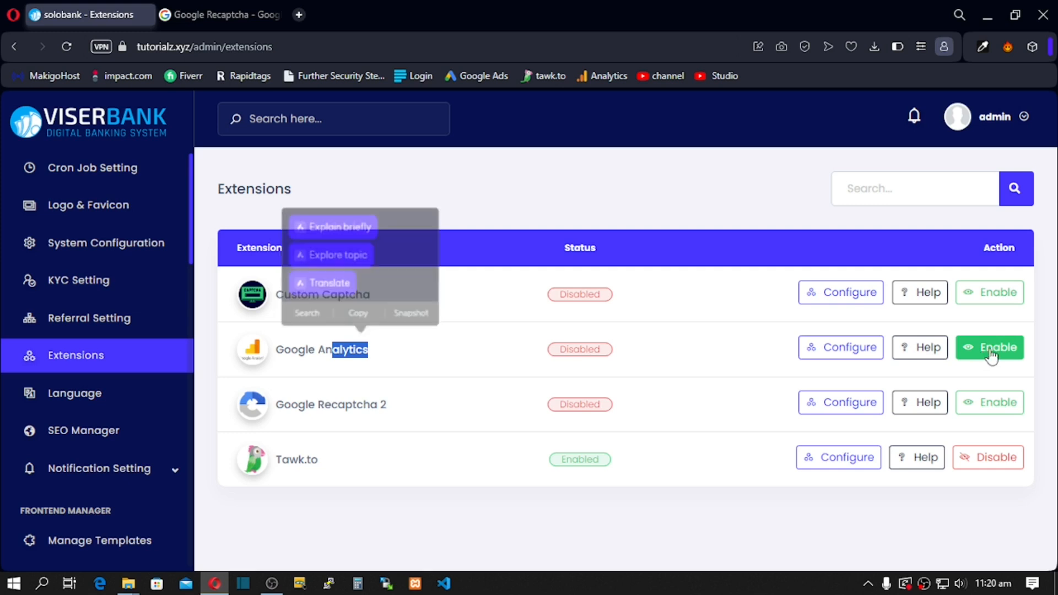
click(696, 231)
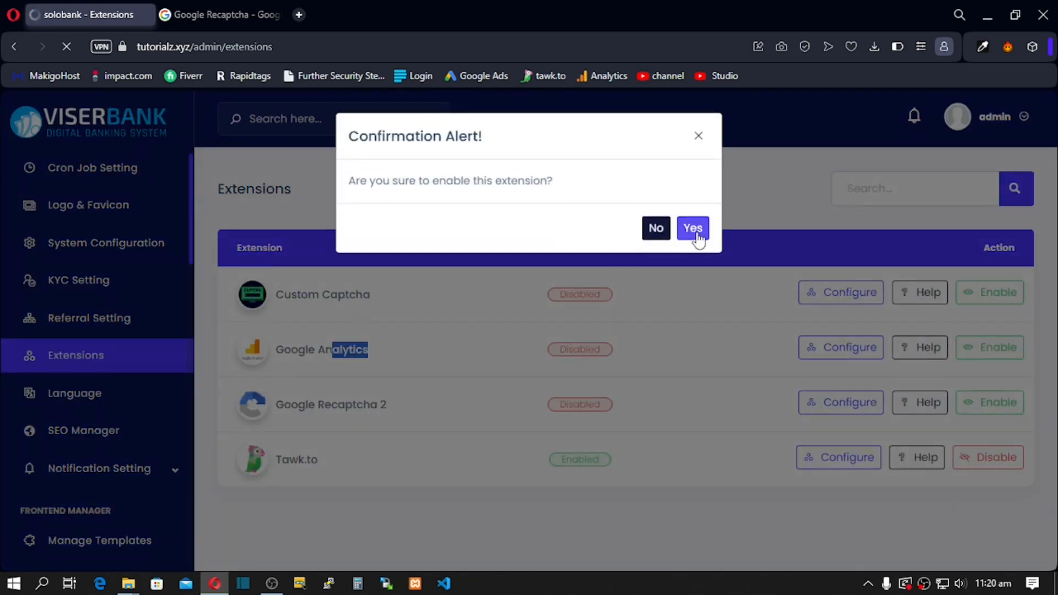
click(698, 237)
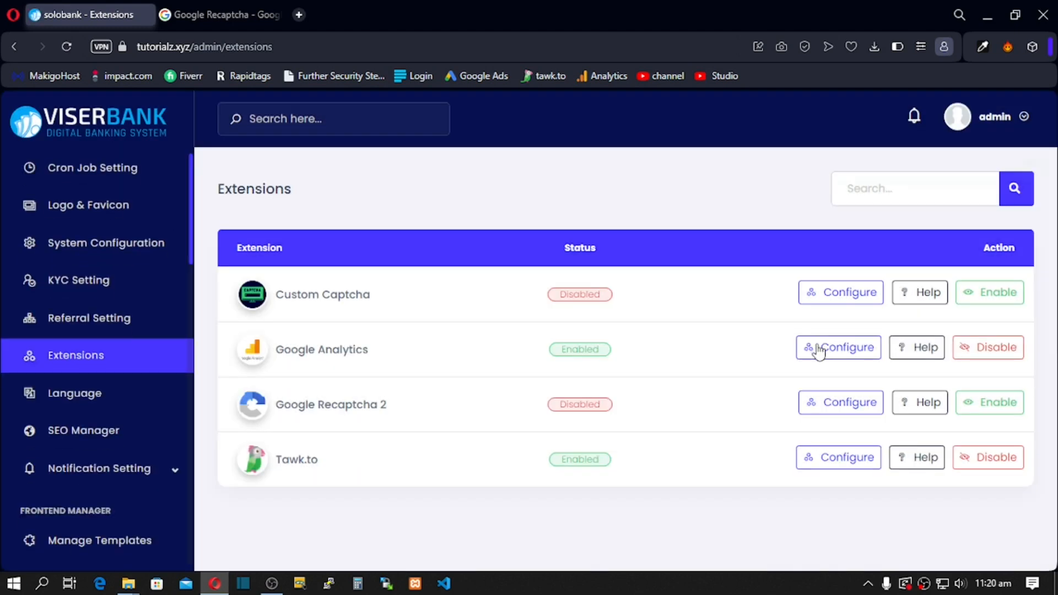
click(835, 347)
drag(471, 205, 325, 222)
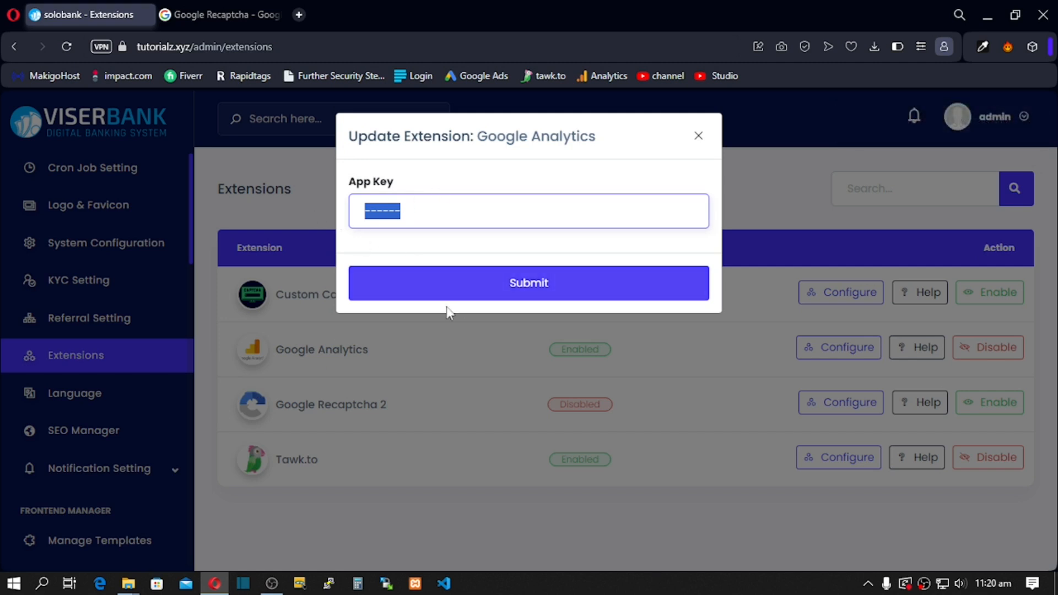
click(699, 137)
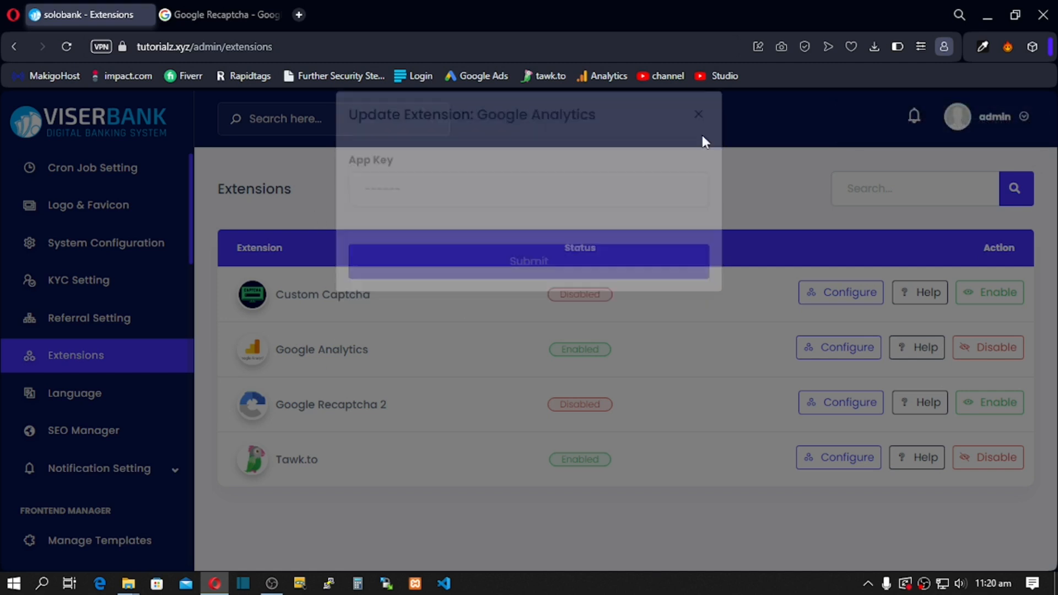
click(998, 345)
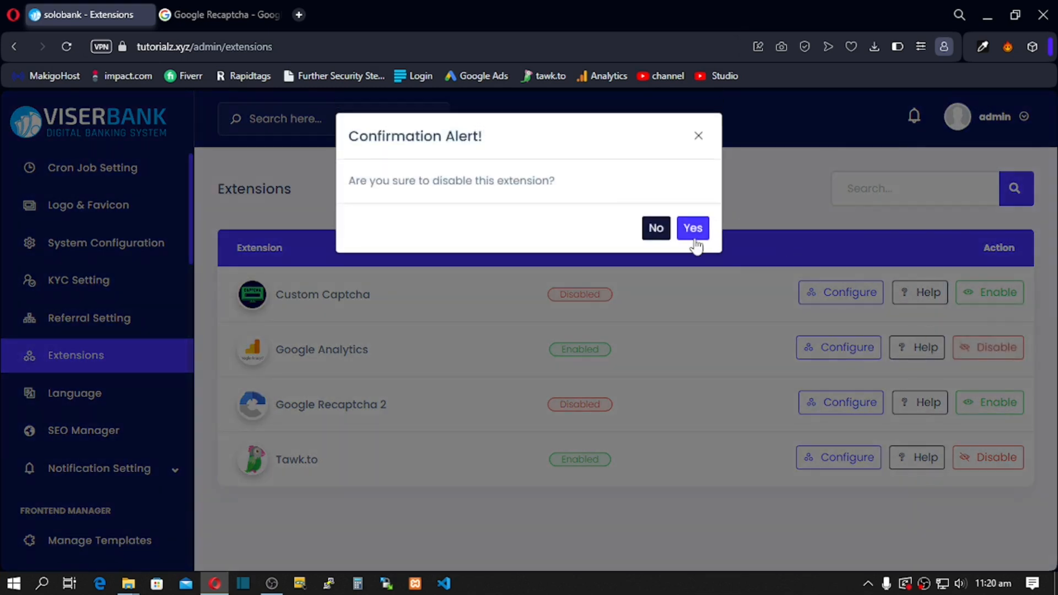
click(692, 237)
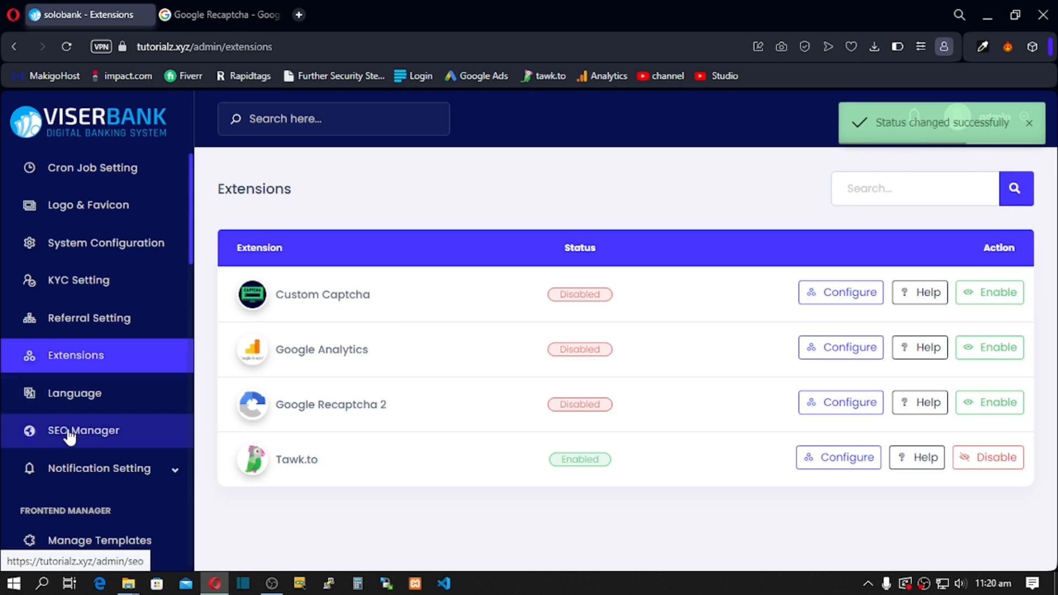
click(60, 436)
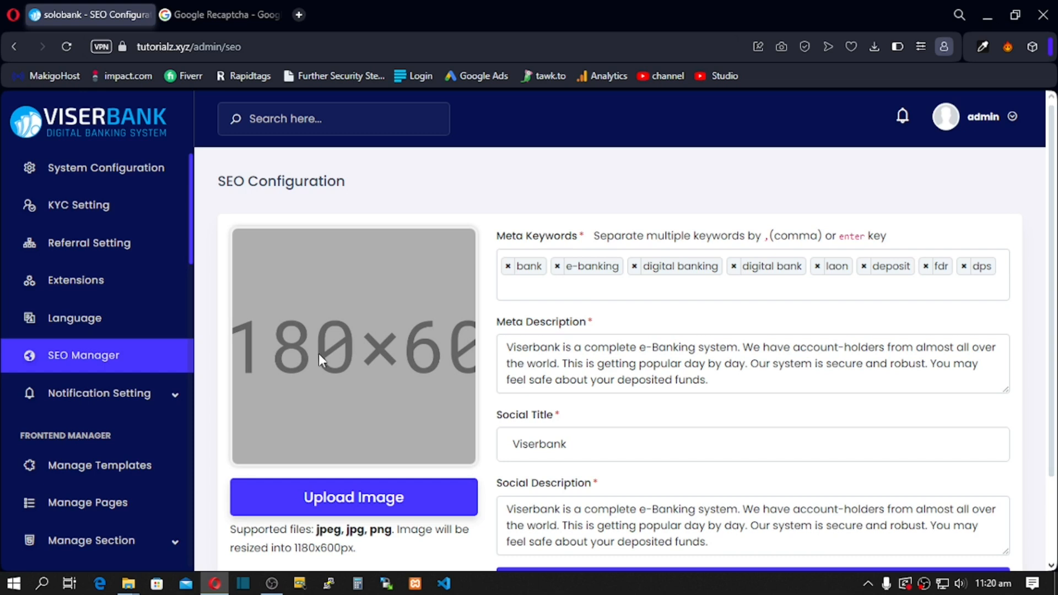
Step: Review the SEO meta description, social title, social description and 1180x600px image size note
mouse_move(508, 346)
mouse_down()
mouse_move(705, 364)
mouse_move(748, 380)
mouse_move(630, 380)
mouse_move(502, 361)
mouse_move(500, 342)
mouse_up()
click(723, 384)
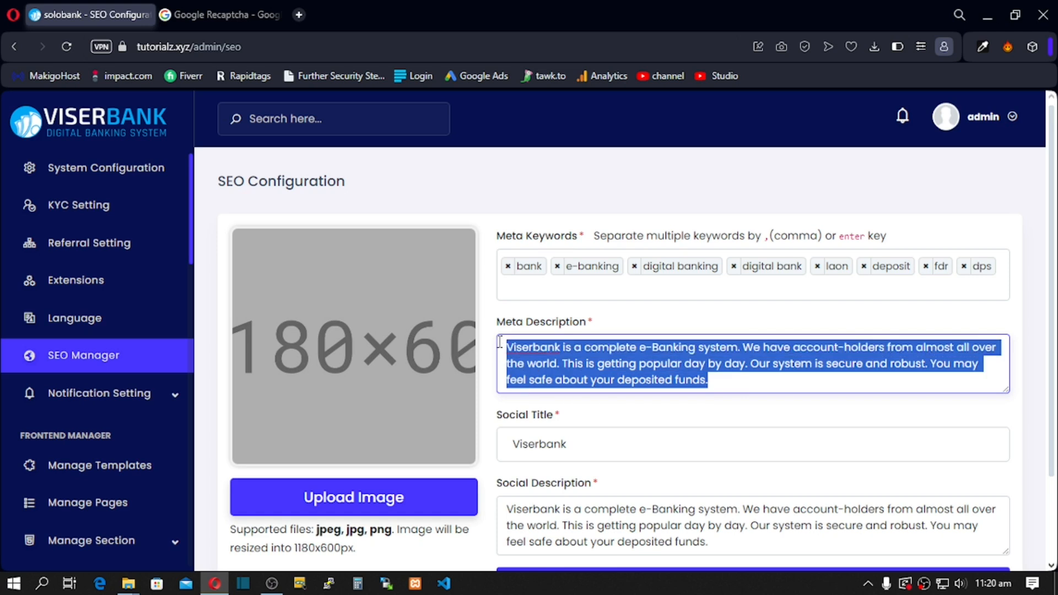
key(Tab)
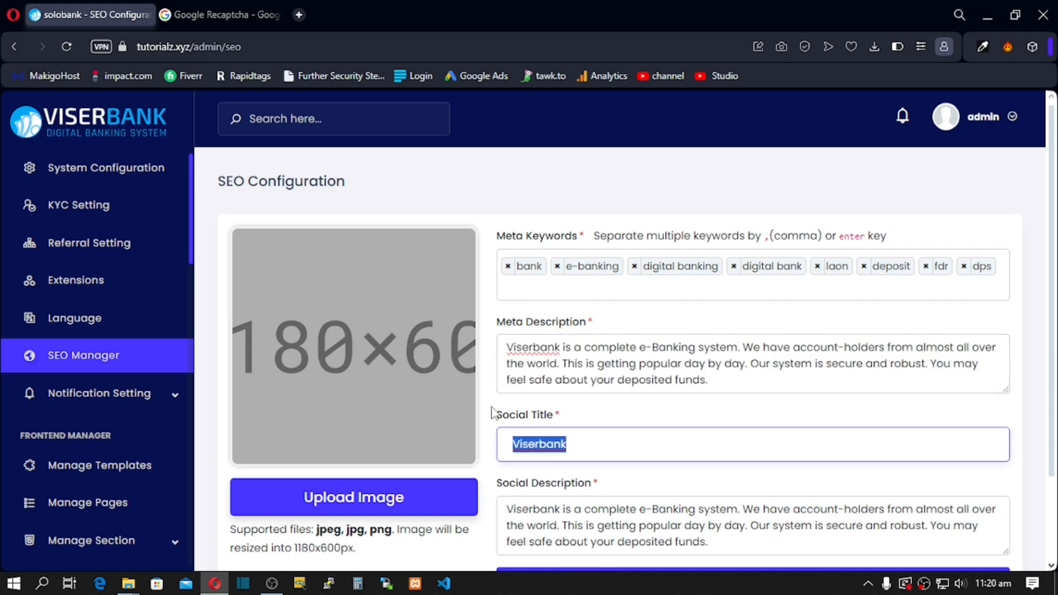
scroll(565, 434, down, 2)
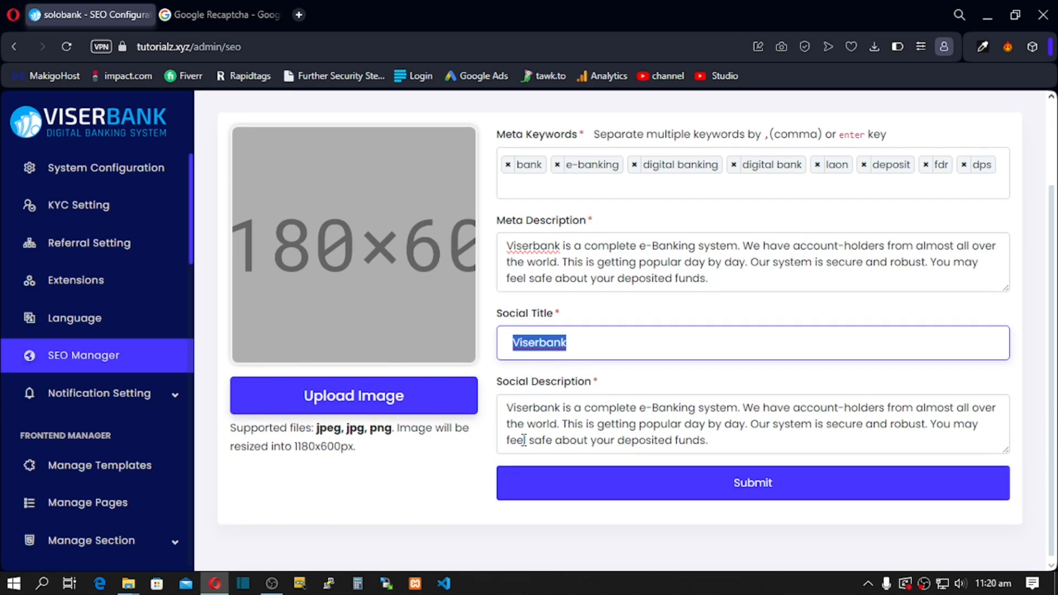
click(554, 394)
drag(709, 441, 575, 423)
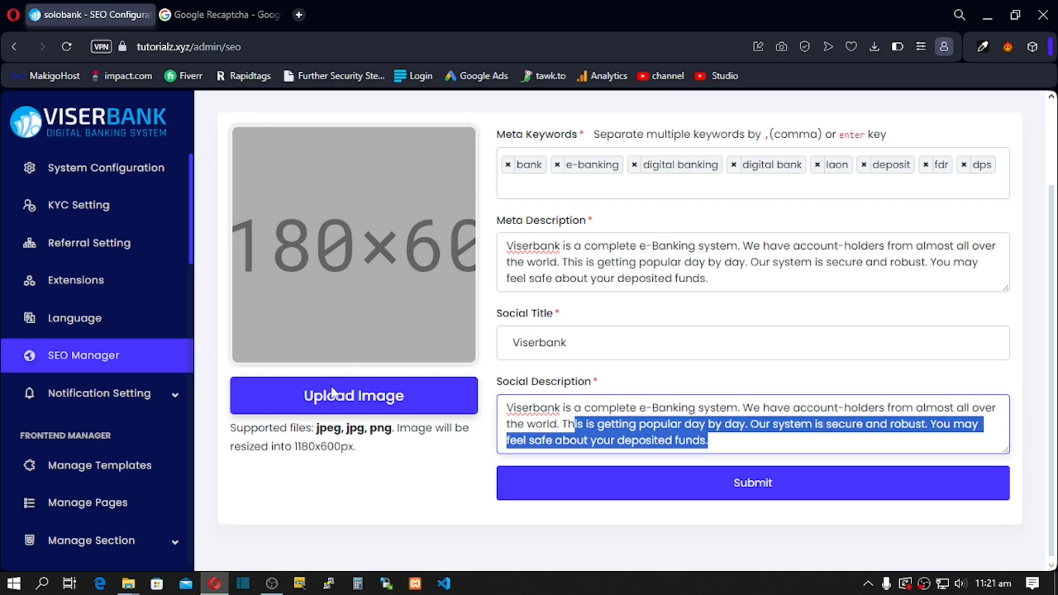
click(292, 446)
drag(295, 447, 370, 457)
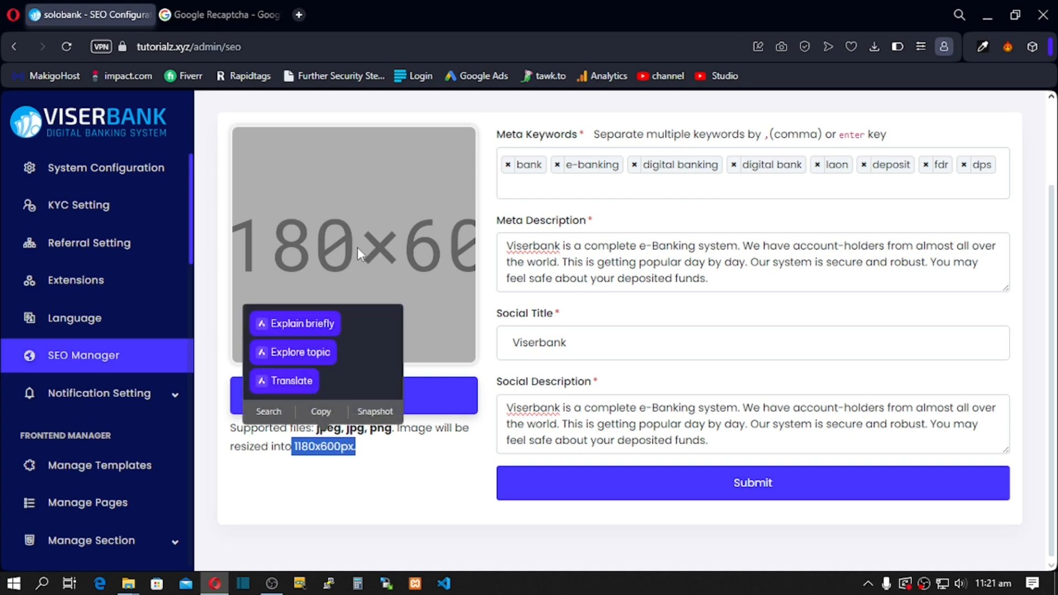
click(362, 230)
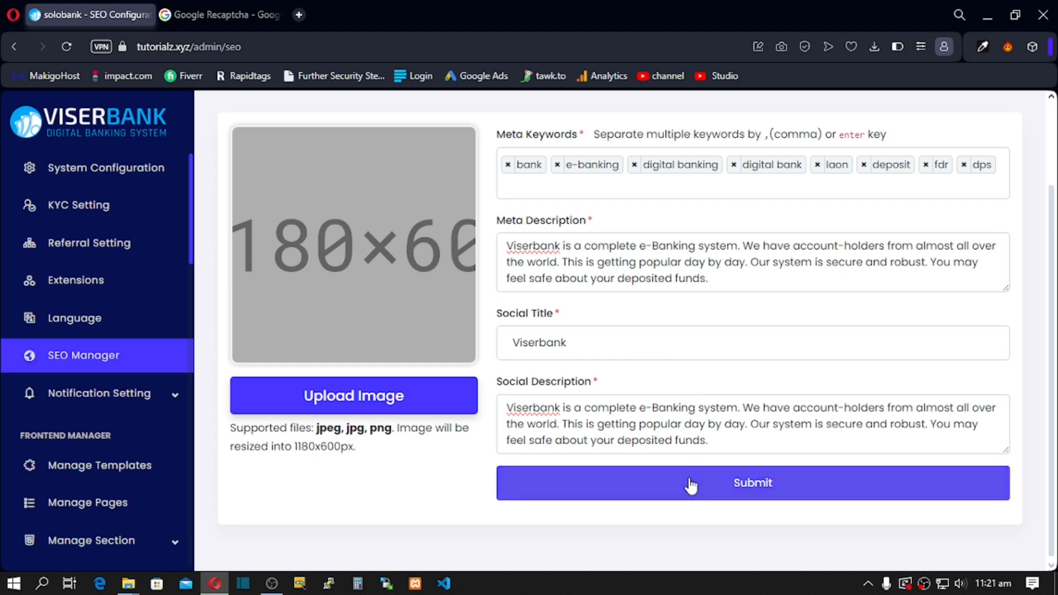
click(181, 403)
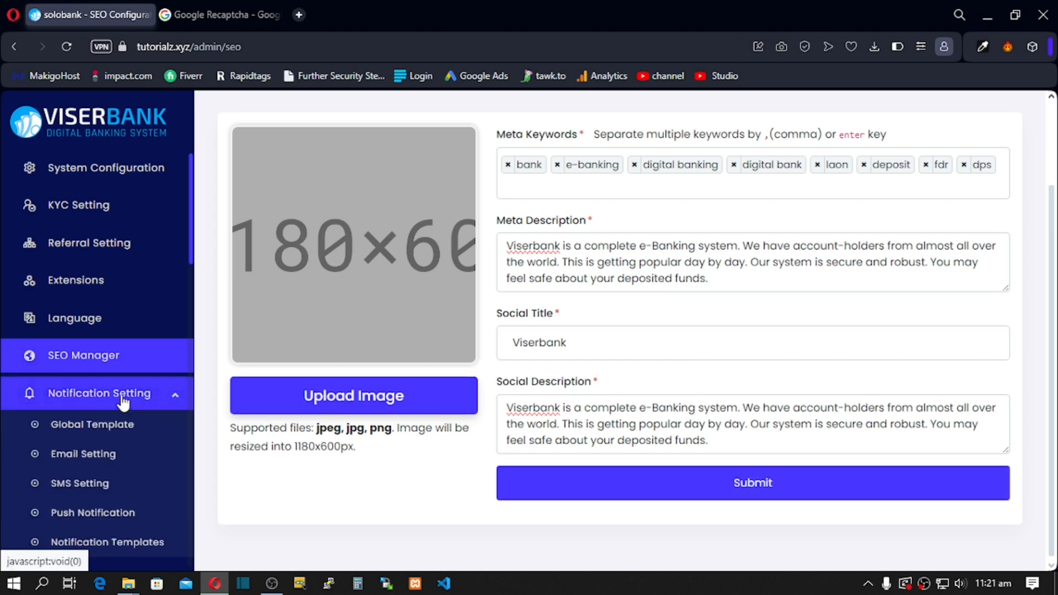
Step: Replace the global template's Email Sent From value with a generic support address
click(96, 433)
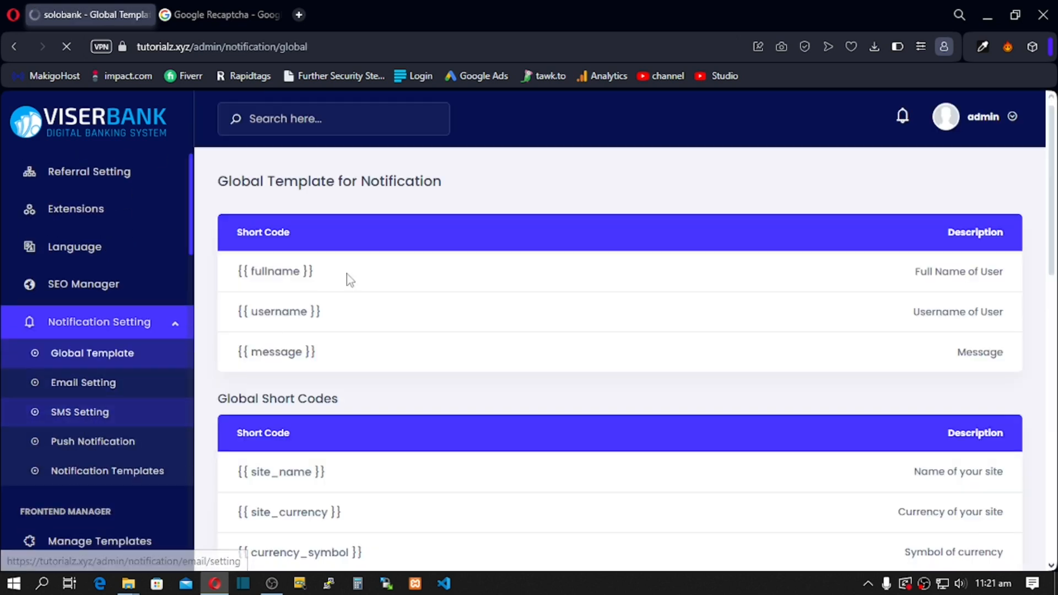
scroll(392, 263, down, 5)
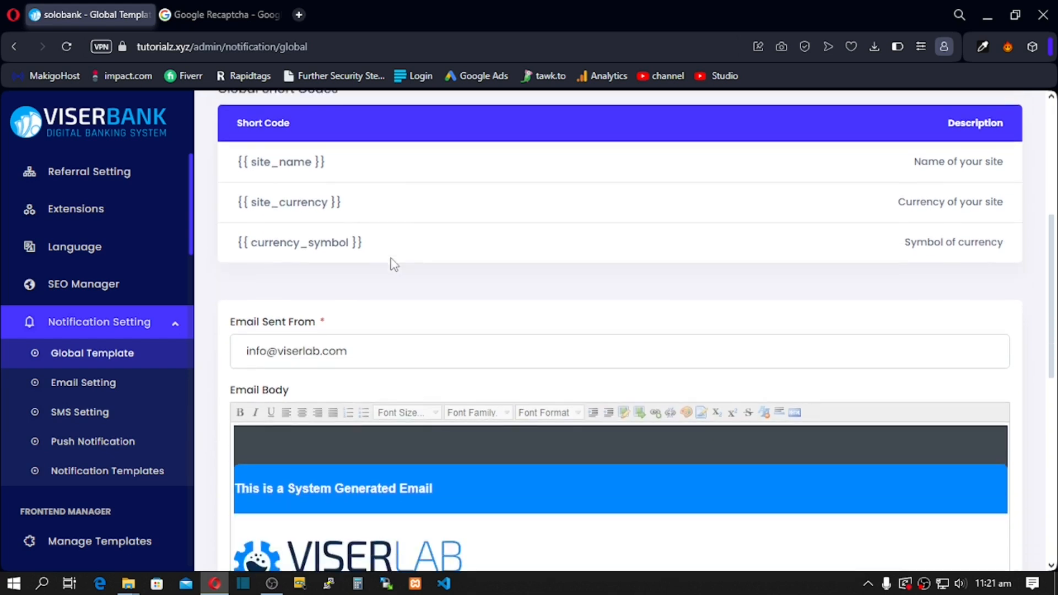
scroll(389, 259, down, 1)
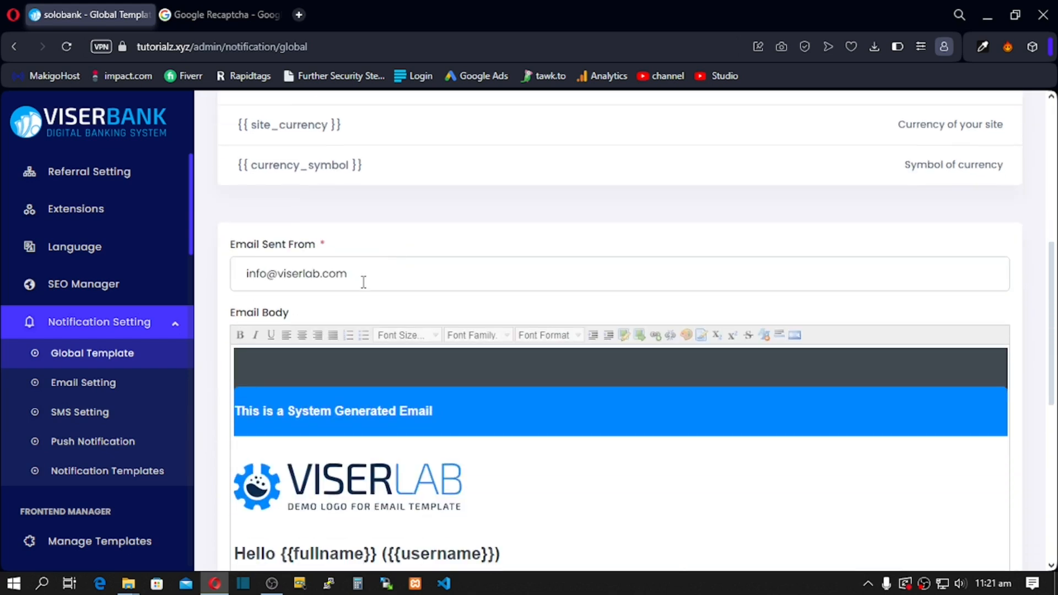
drag(376, 282, 227, 274)
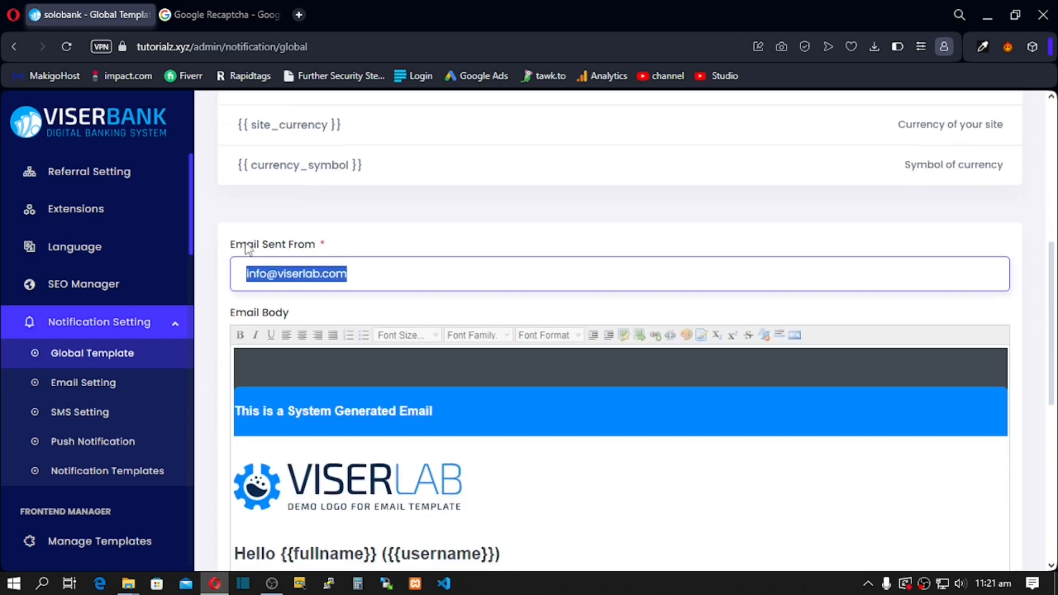
click(286, 273)
drag(371, 279, 230, 281)
text(s)
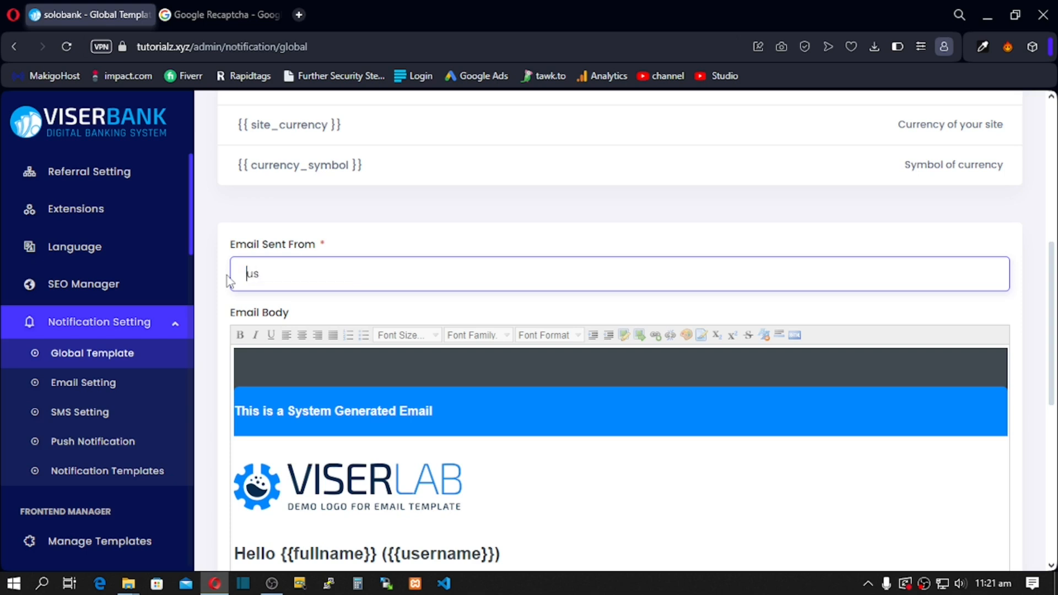
key(ctrl+a)
text(support@site.com)
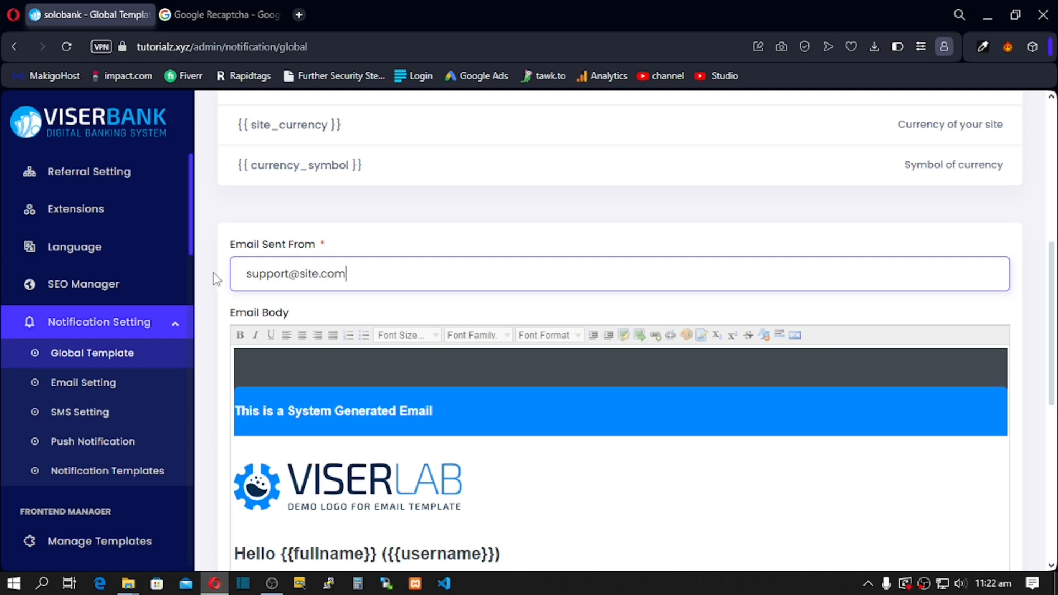
drag(375, 282, 216, 281)
click(353, 275)
drag(347, 277, 243, 274)
Step: Delete the VISERLAB demo logo from the global template's email body
click(384, 325)
scroll(384, 327, down, 3)
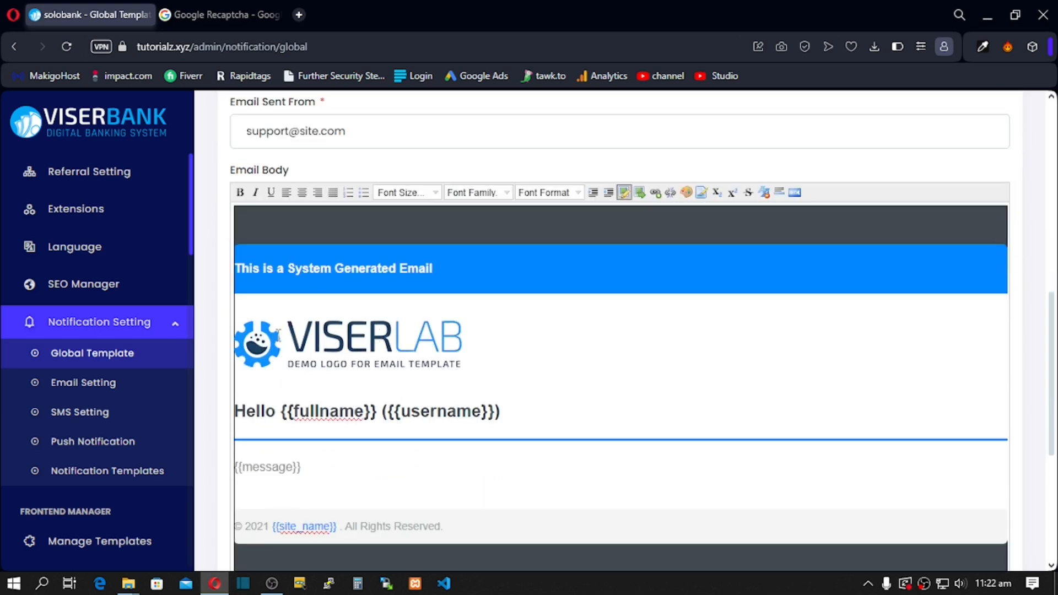
scroll(352, 427, down, 3)
drag(489, 371, 352, 356)
scroll(278, 255, up, 4)
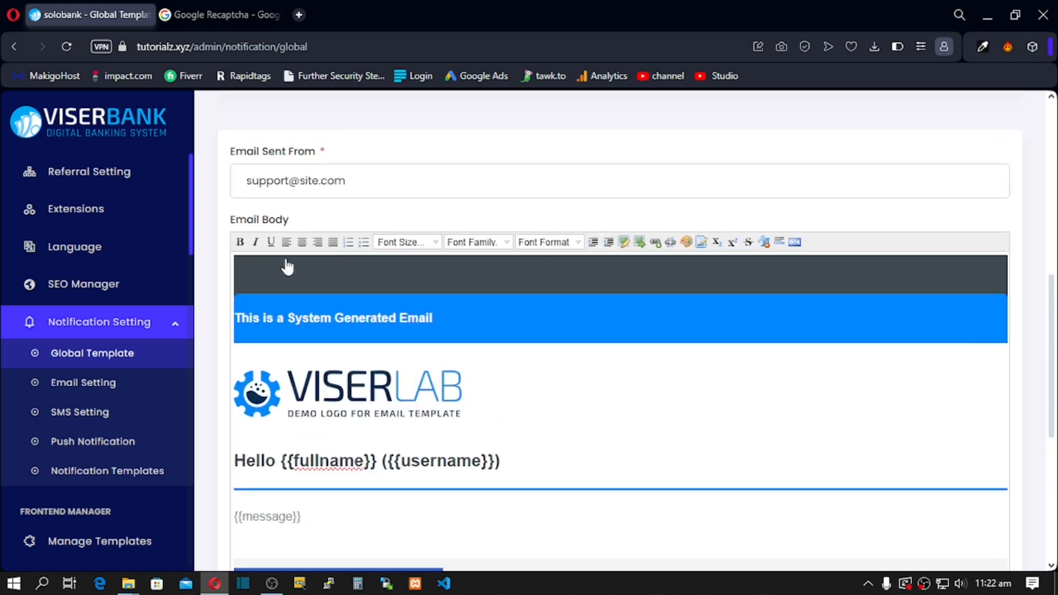
click(469, 423)
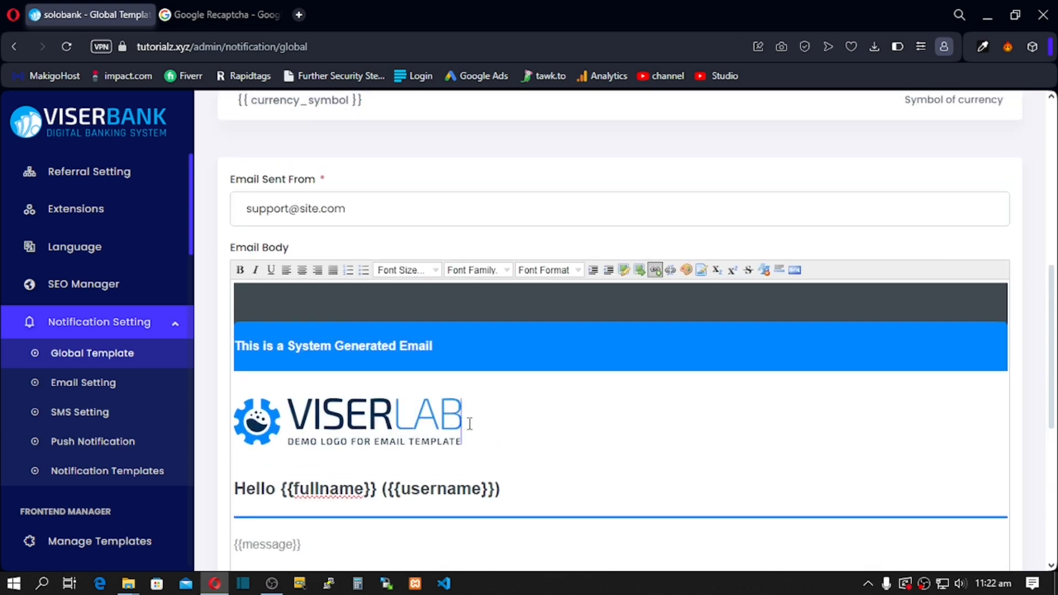
key(BackSpace)
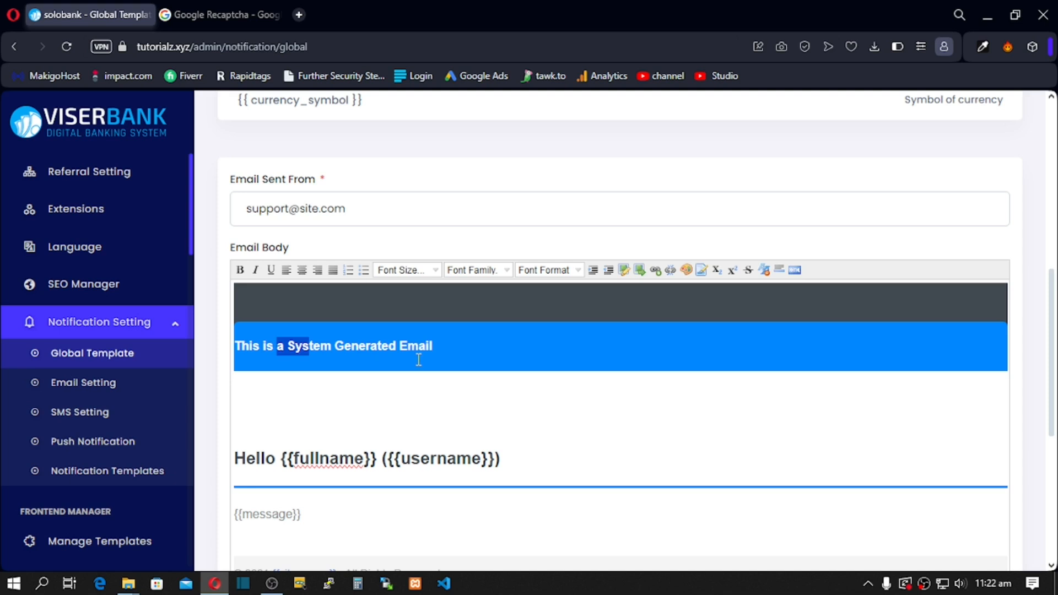
scroll(424, 472, down, 3)
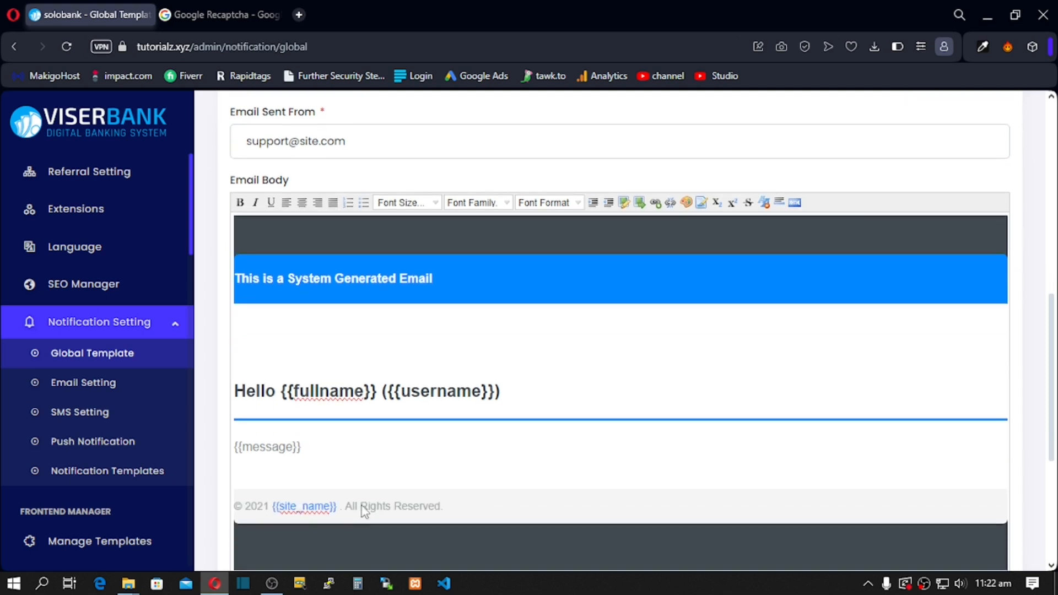
scroll(373, 356, down, 3)
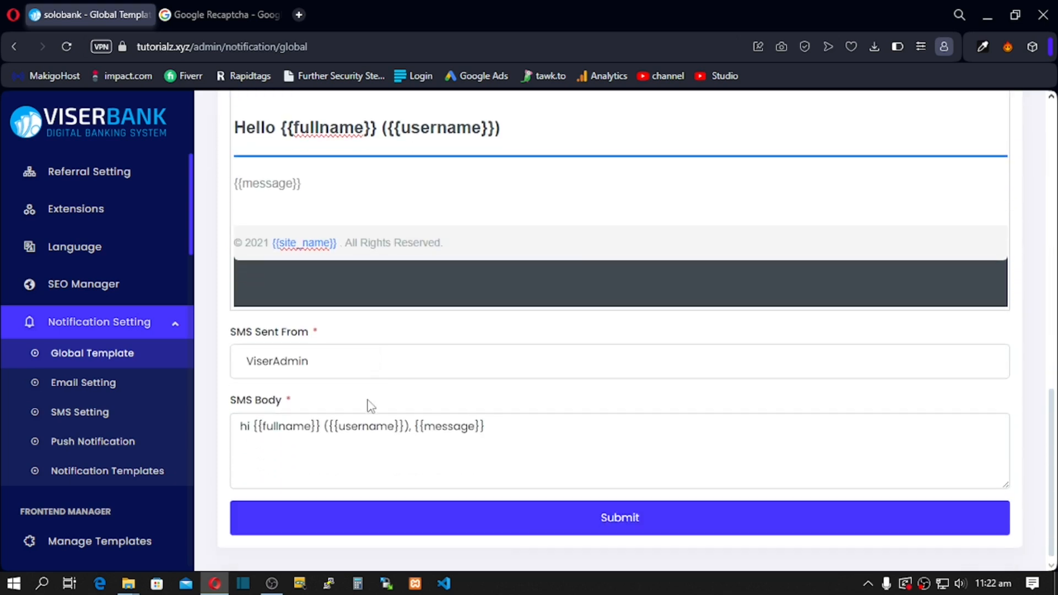
scroll(490, 466, up, 10)
scroll(402, 496, down, 3)
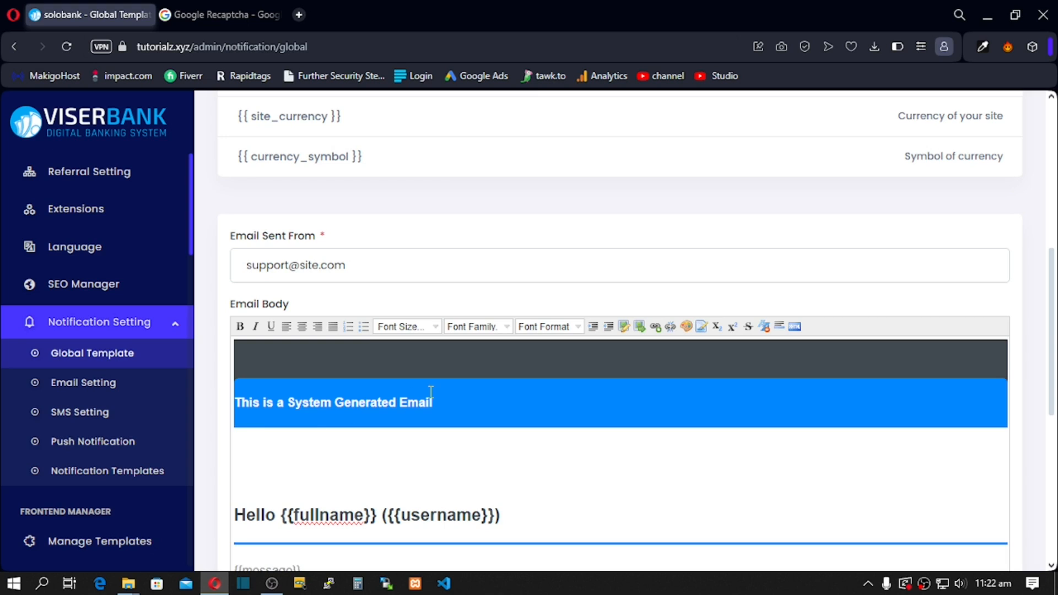
Step: Add an empty line below the banner heading, then abandon inserting an image
key(Return)
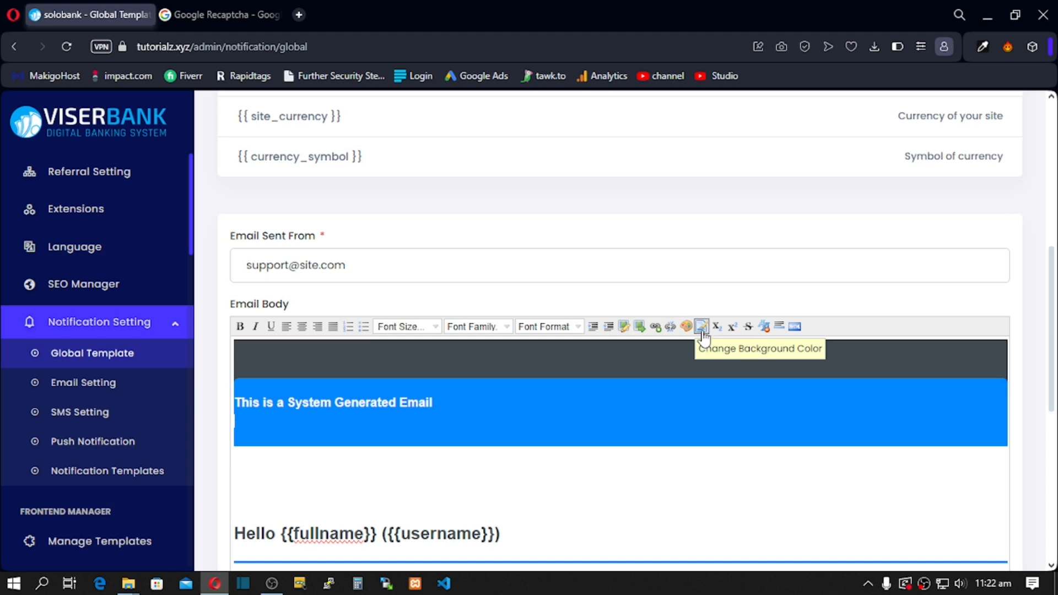
click(639, 331)
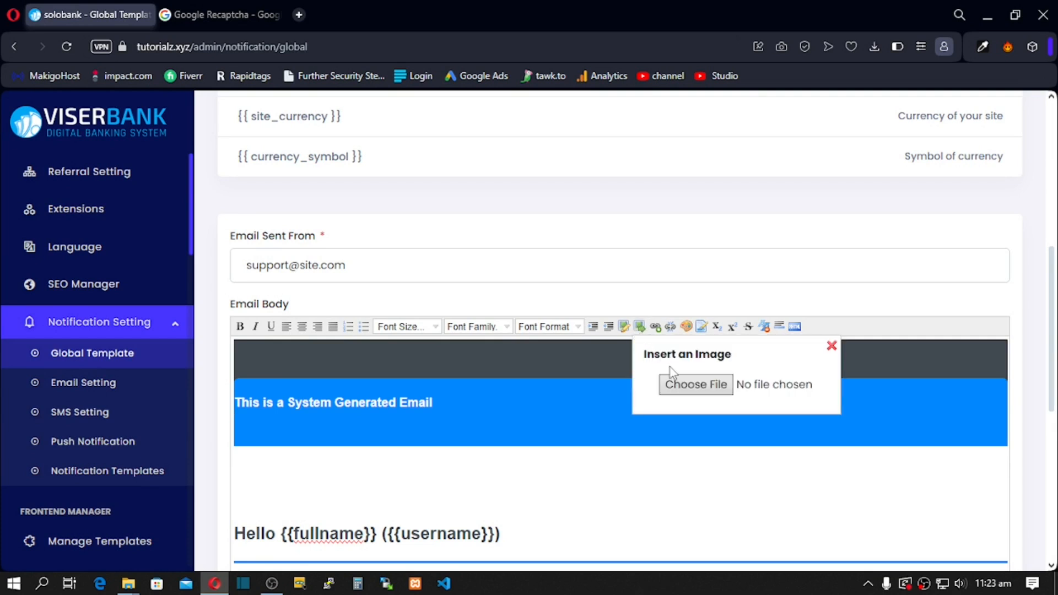
click(693, 384)
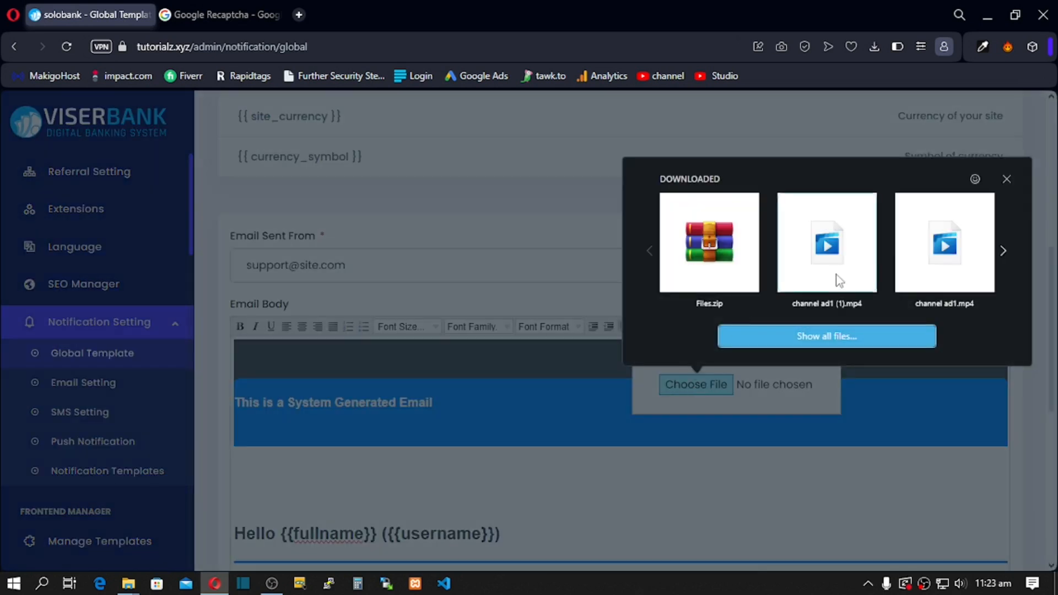
click(1007, 178)
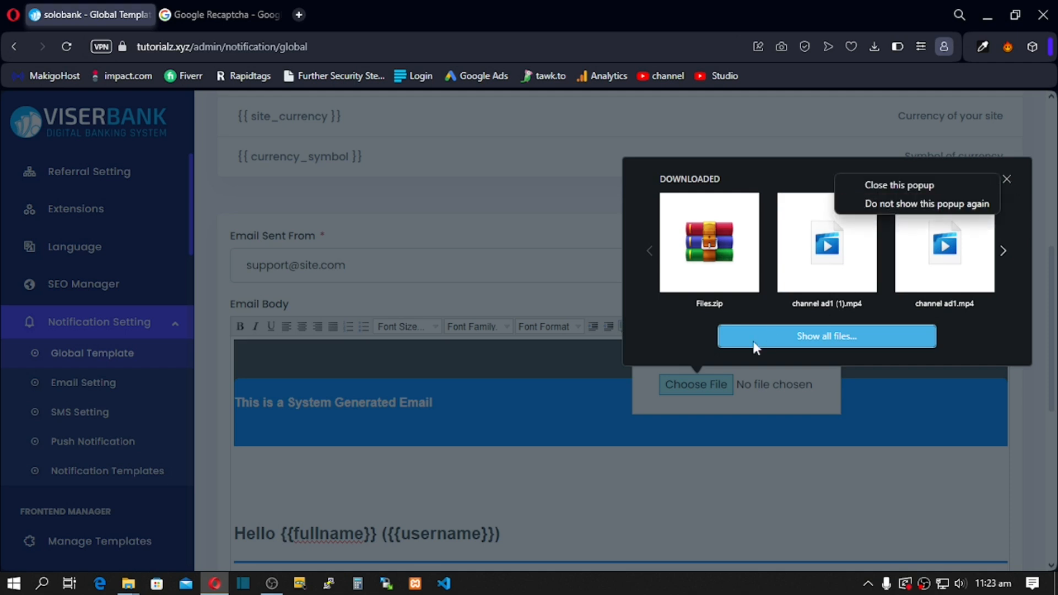
click(678, 374)
click(669, 381)
click(450, 477)
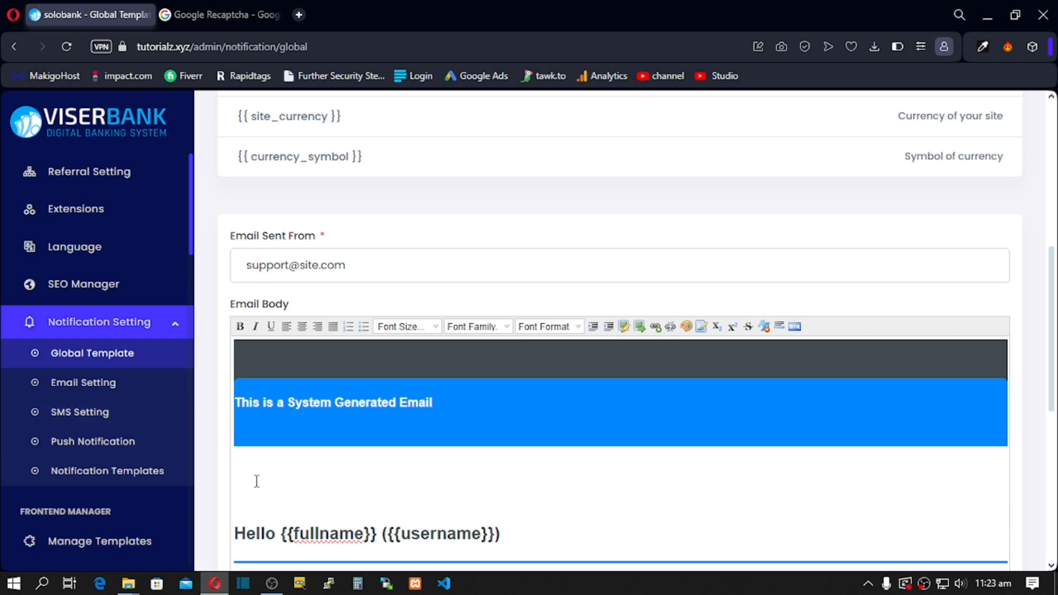
scroll(342, 453, down, 6)
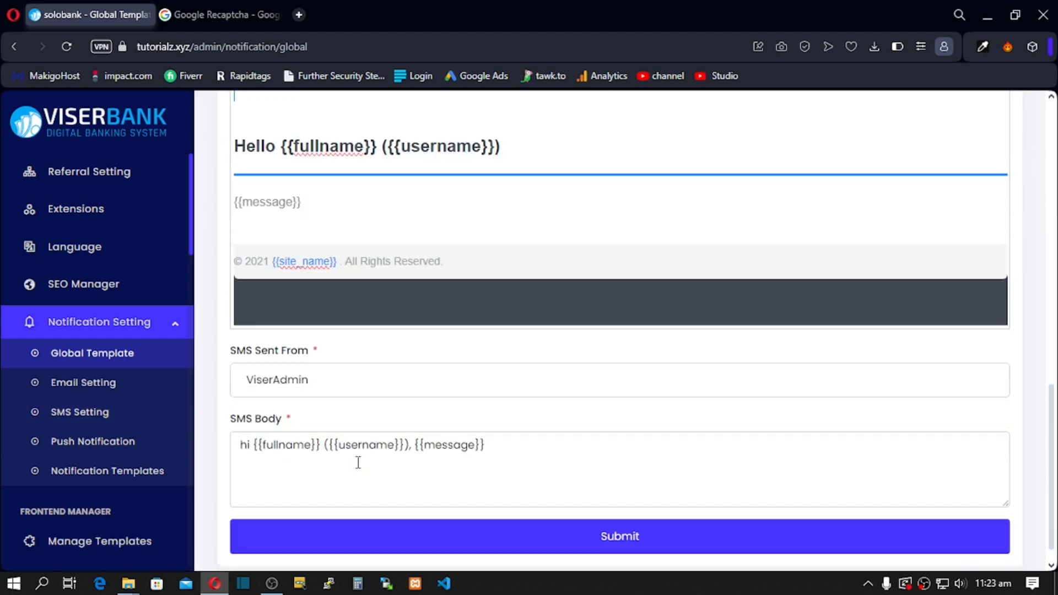
scroll(359, 462, up, 6)
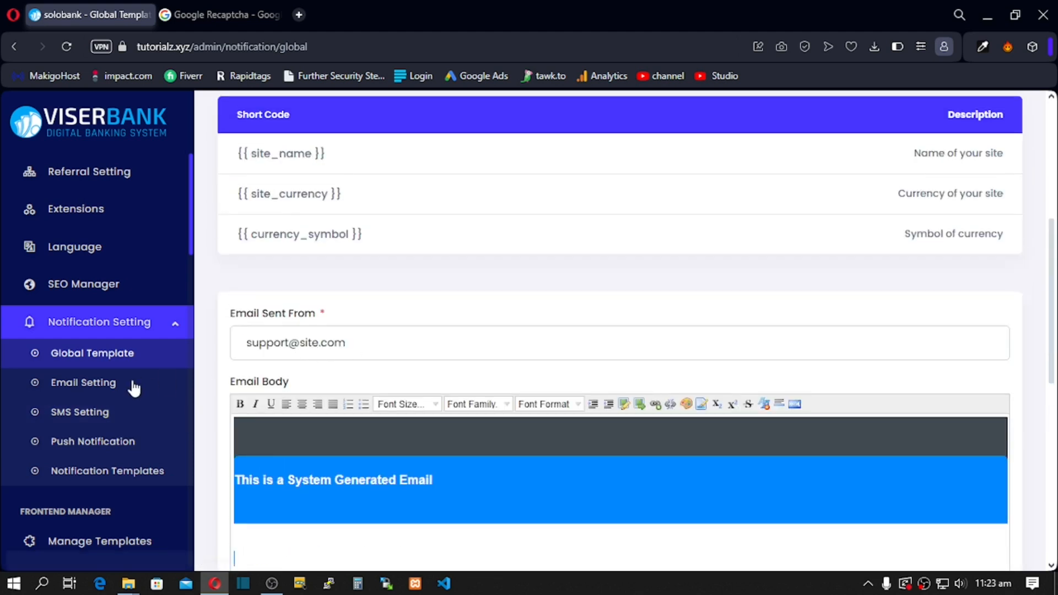
click(80, 393)
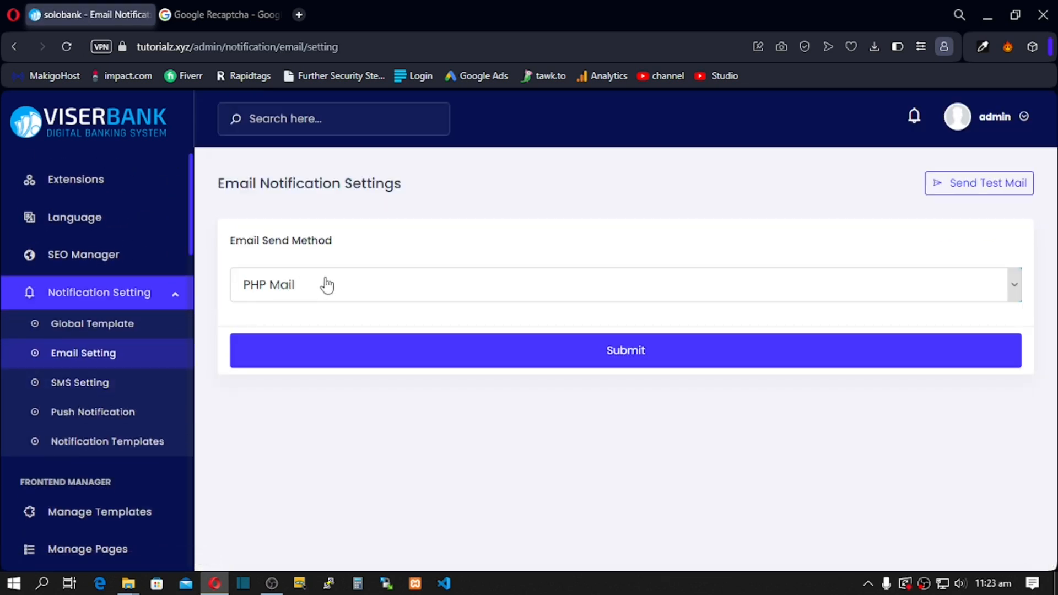
Step: Switch Email Send Method to SMTP to preview its Host, Port and Encryption fields
click(327, 285)
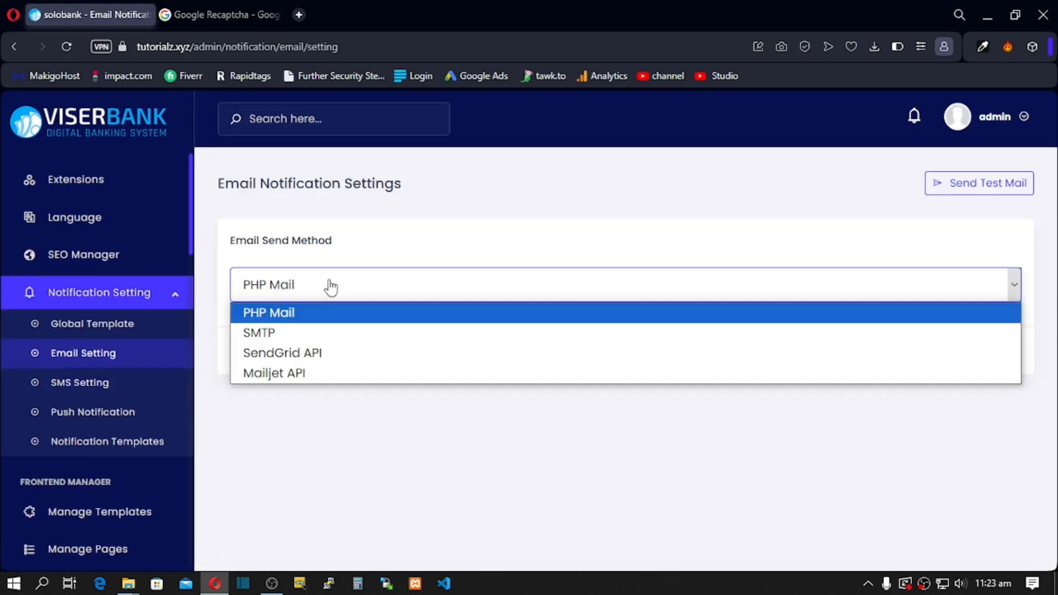
click(297, 335)
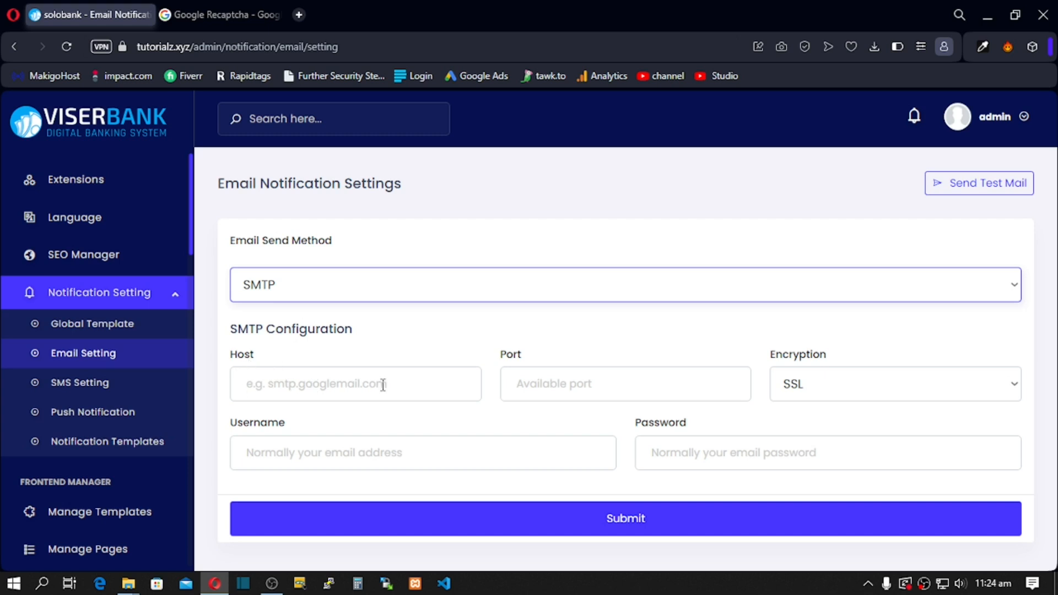
click(811, 392)
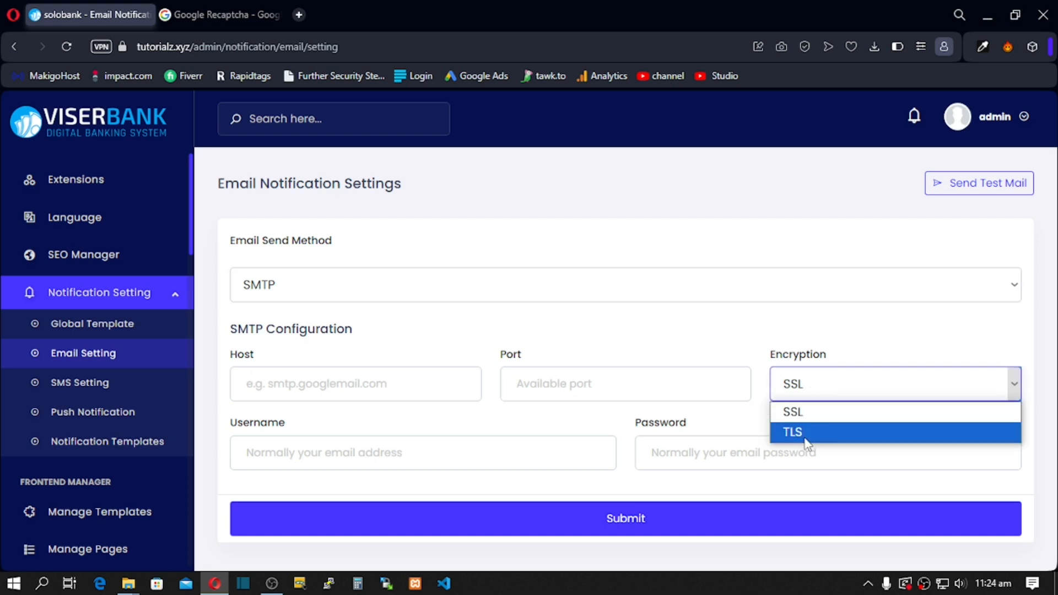
click(479, 395)
click(290, 434)
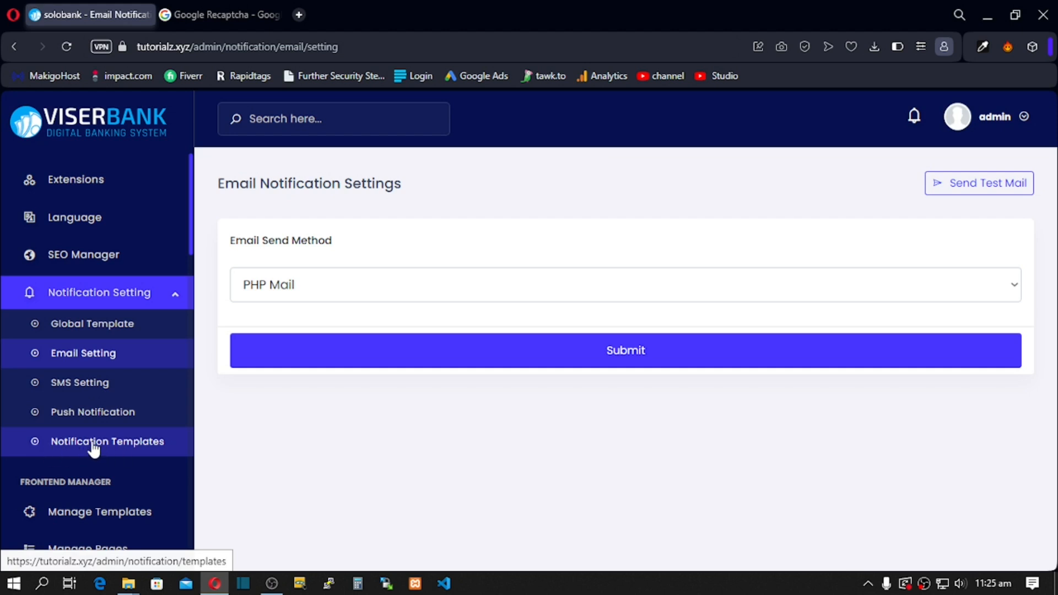
Step: Show the Notification Templates table and scroll from Account Opened to Withdraw From Branch
click(92, 447)
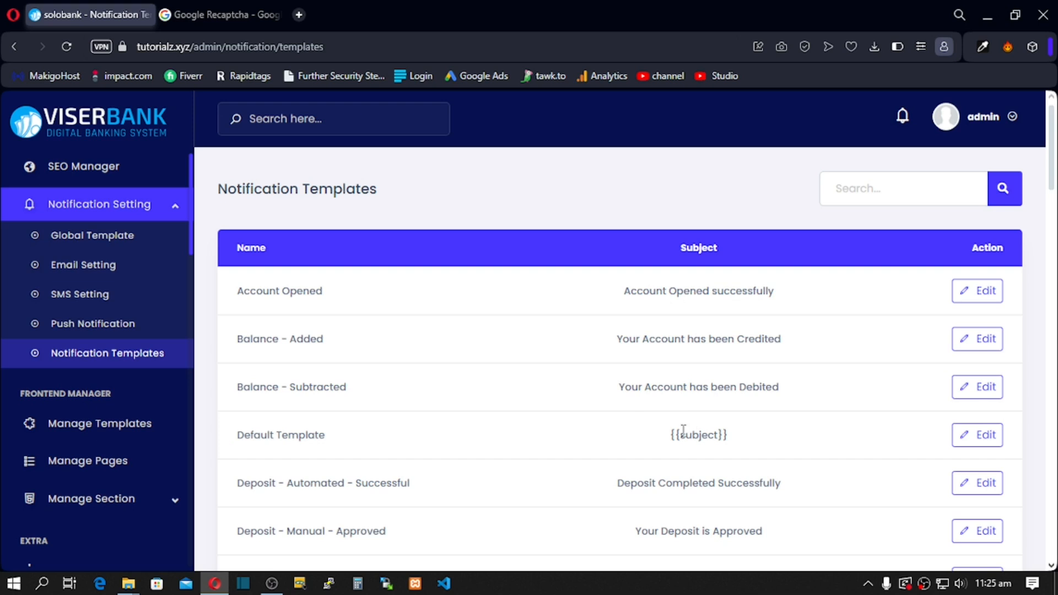
scroll(693, 334, down, 1)
scroll(693, 333, down, 10)
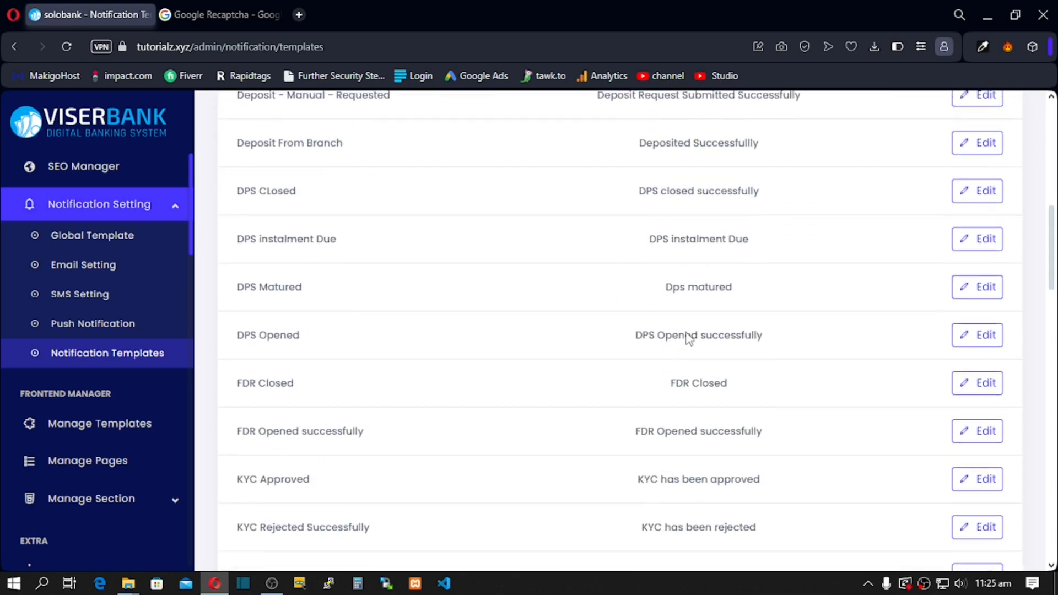
scroll(686, 337, down, 14)
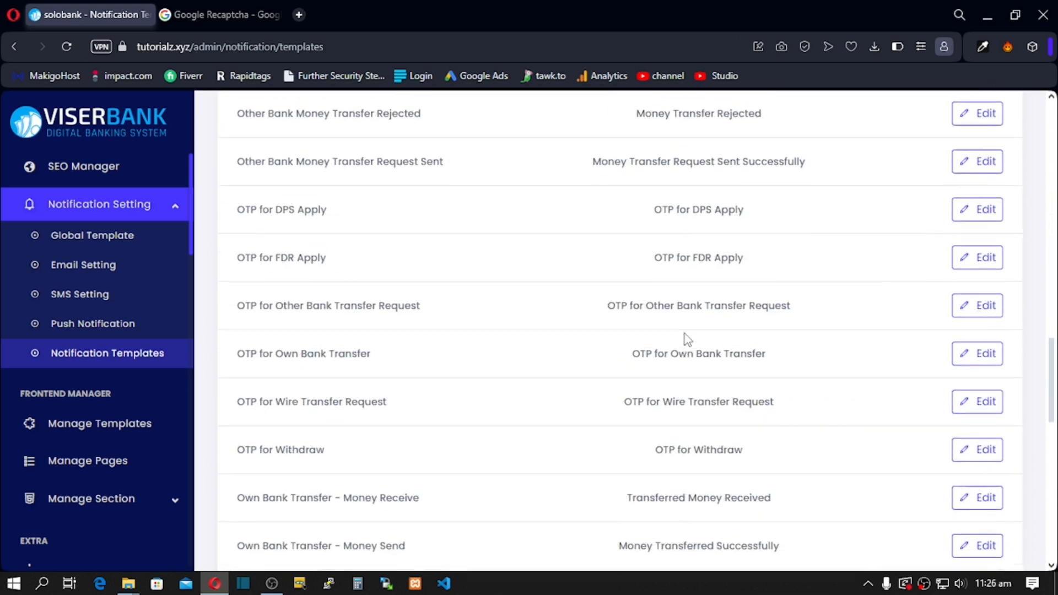
scroll(686, 337, down, 8)
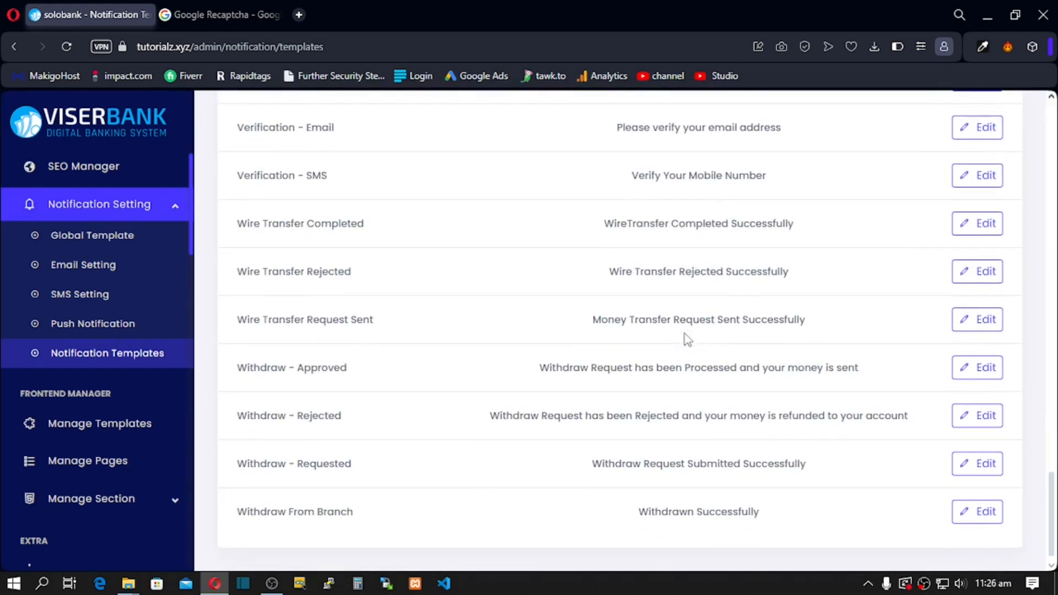
scroll(638, 302, up, 9)
scroll(638, 302, up, 5)
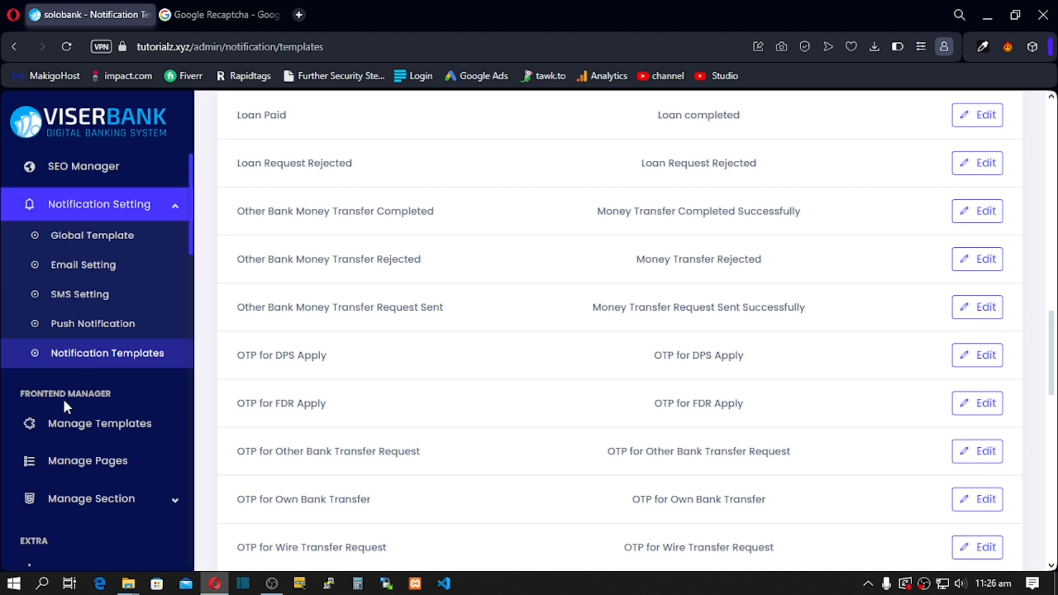
Step: Open the frontend Templates page, then load tutorialz.xyz in a new tab and scroll its home page
click(81, 431)
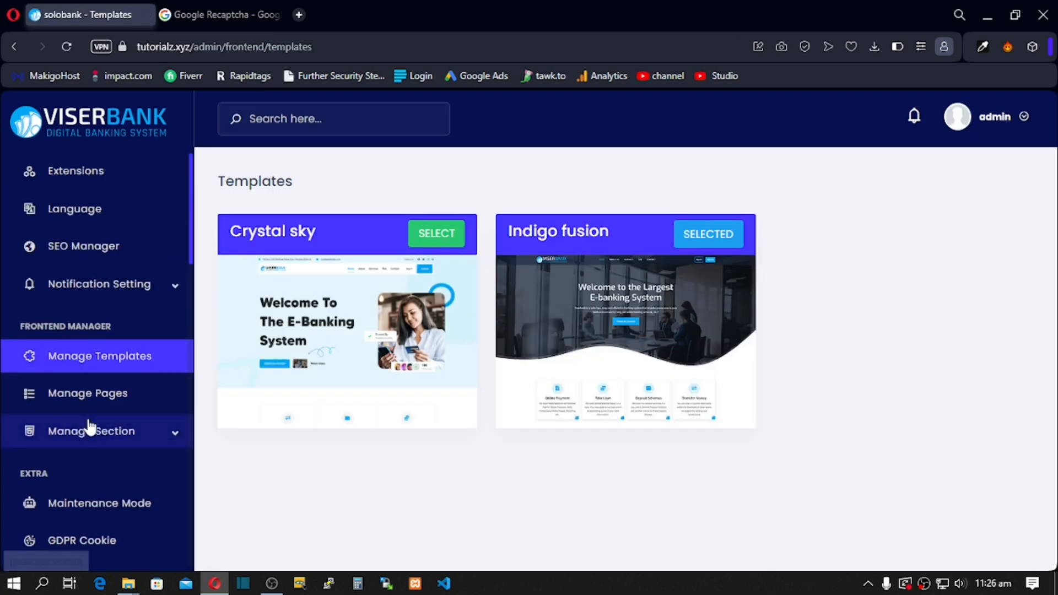
click(273, 15)
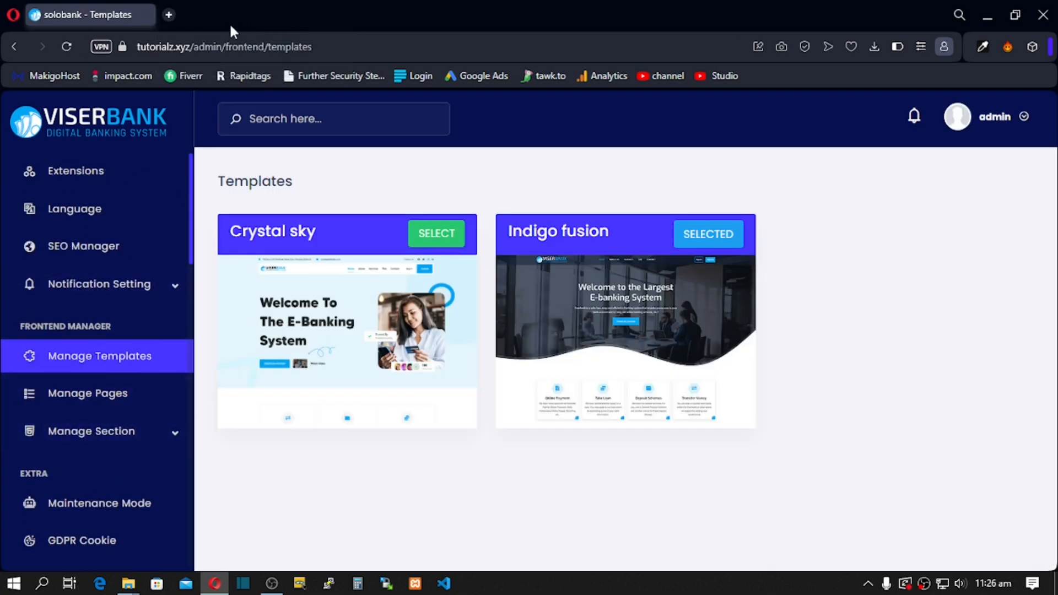
click(168, 15)
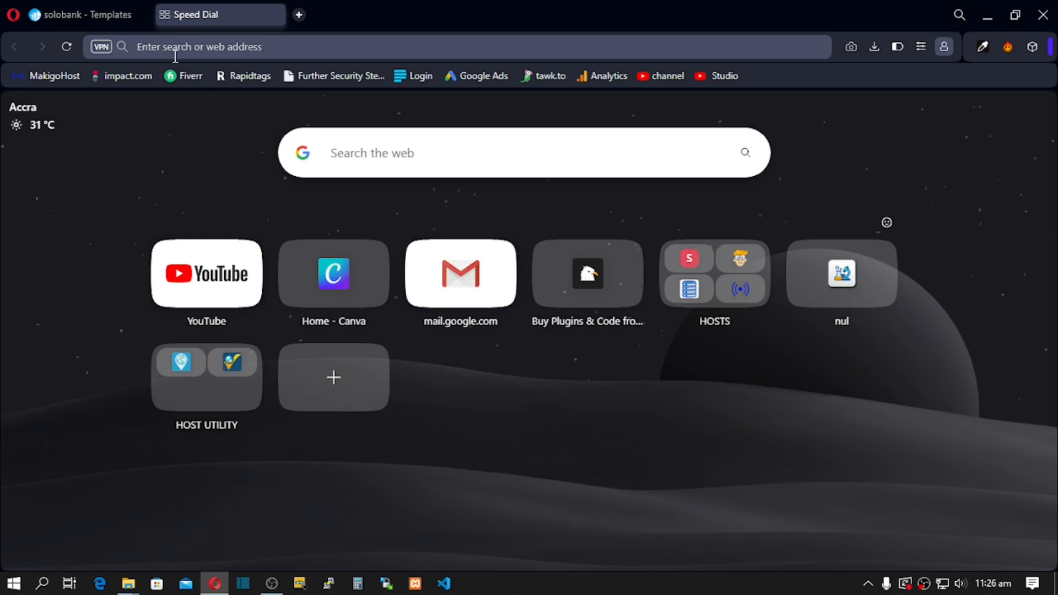
text(tu)
key(Return)
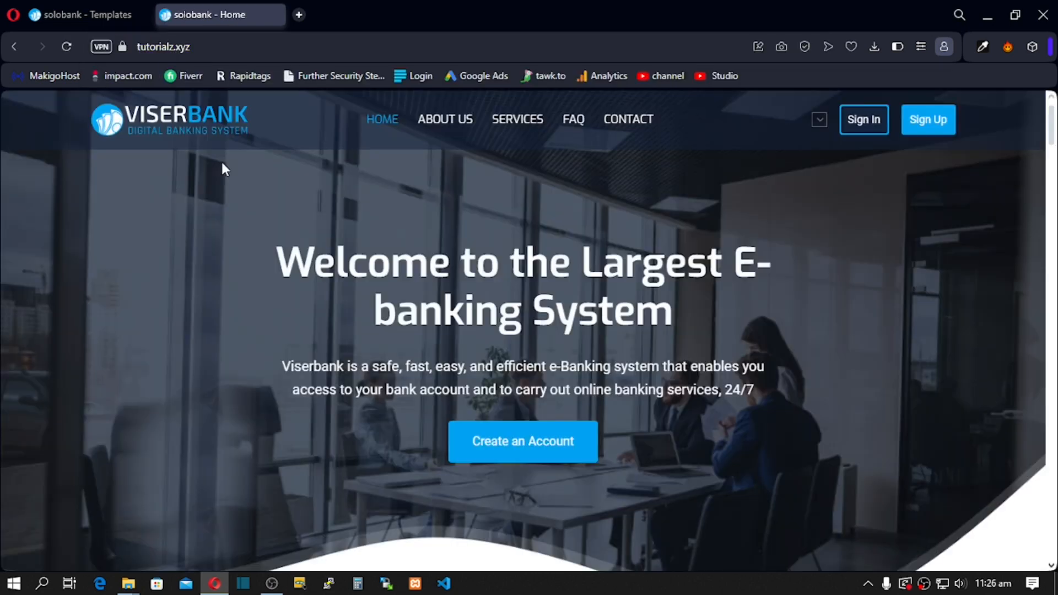
scroll(208, 223, down, 5)
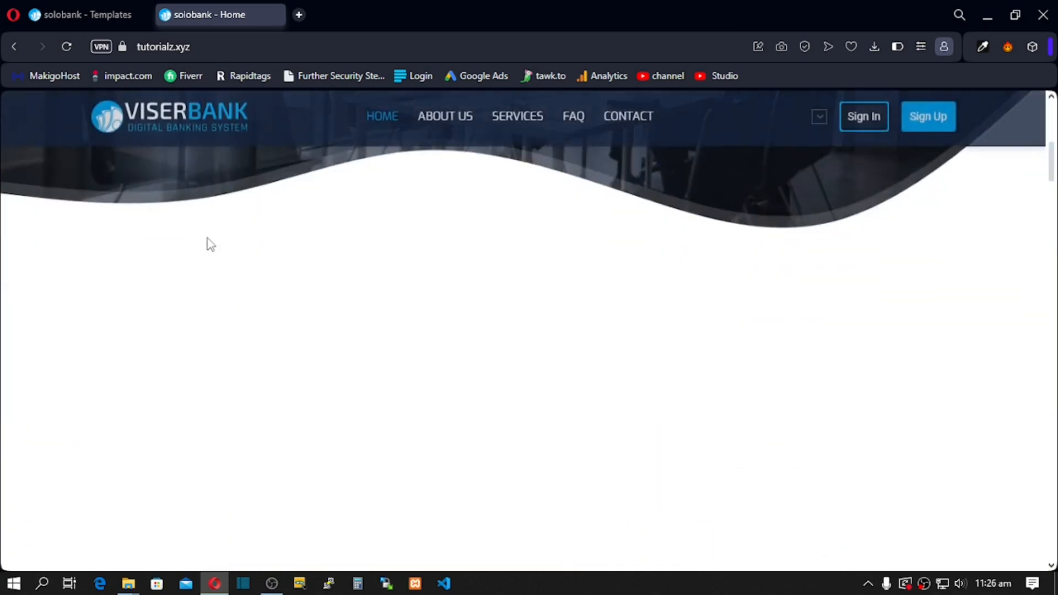
scroll(210, 246, down, 8)
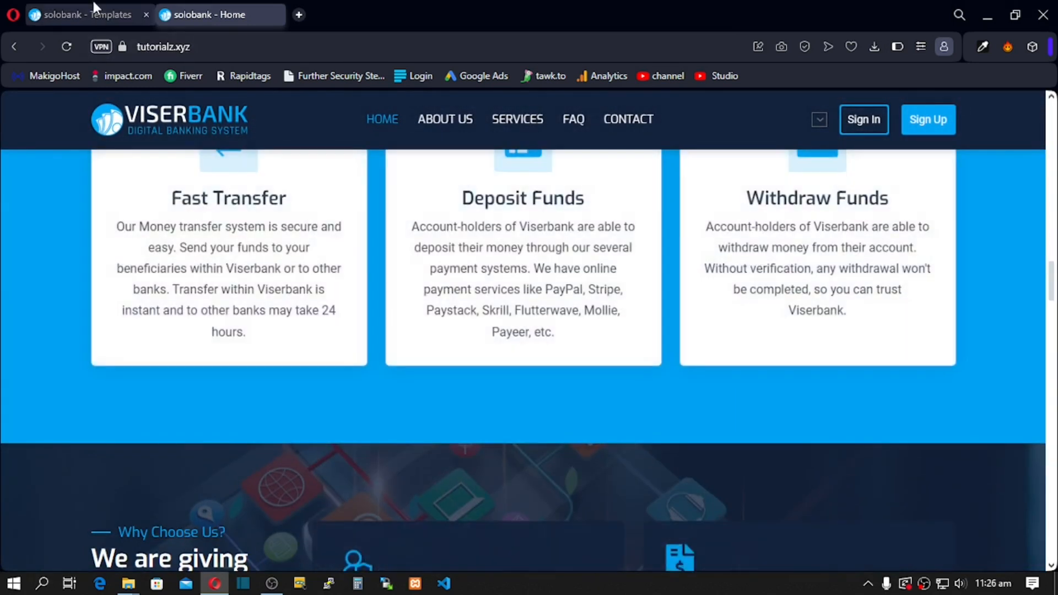
click(93, 11)
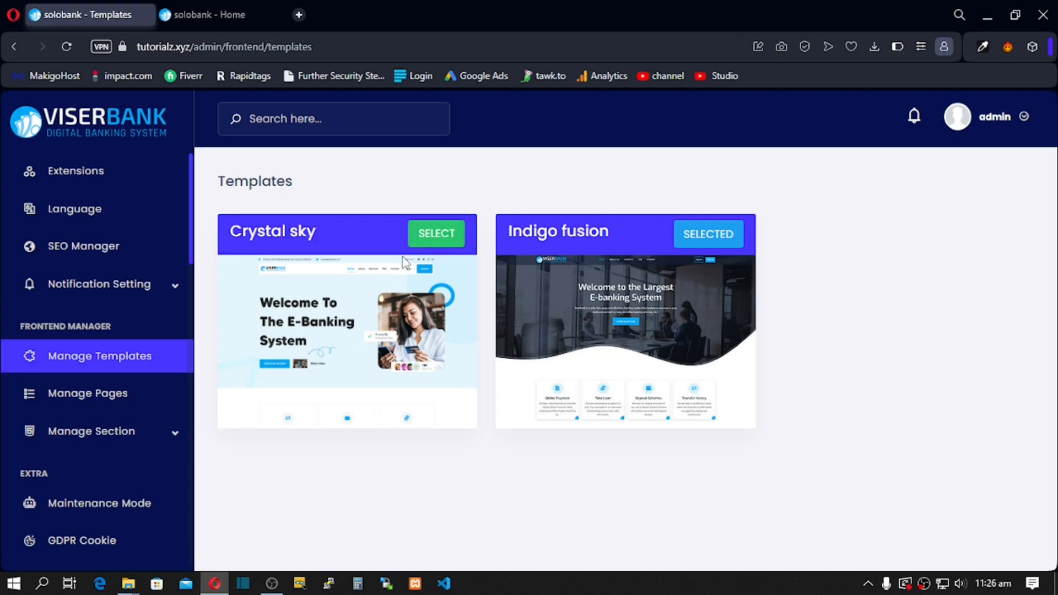
Step: Select the Crystal sky template, then switch back to the live home page tab
click(432, 243)
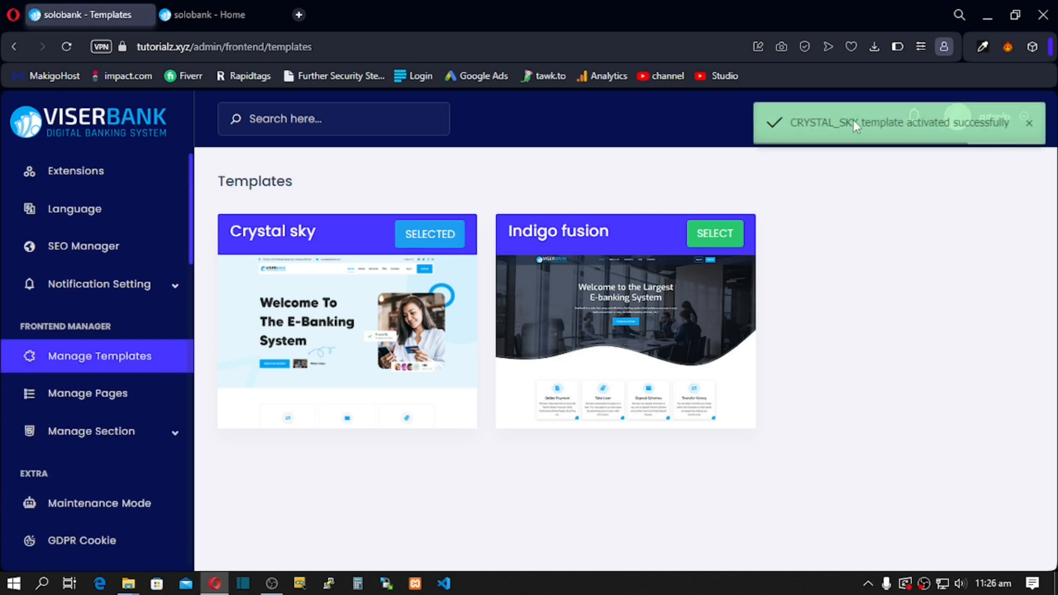
click(210, 12)
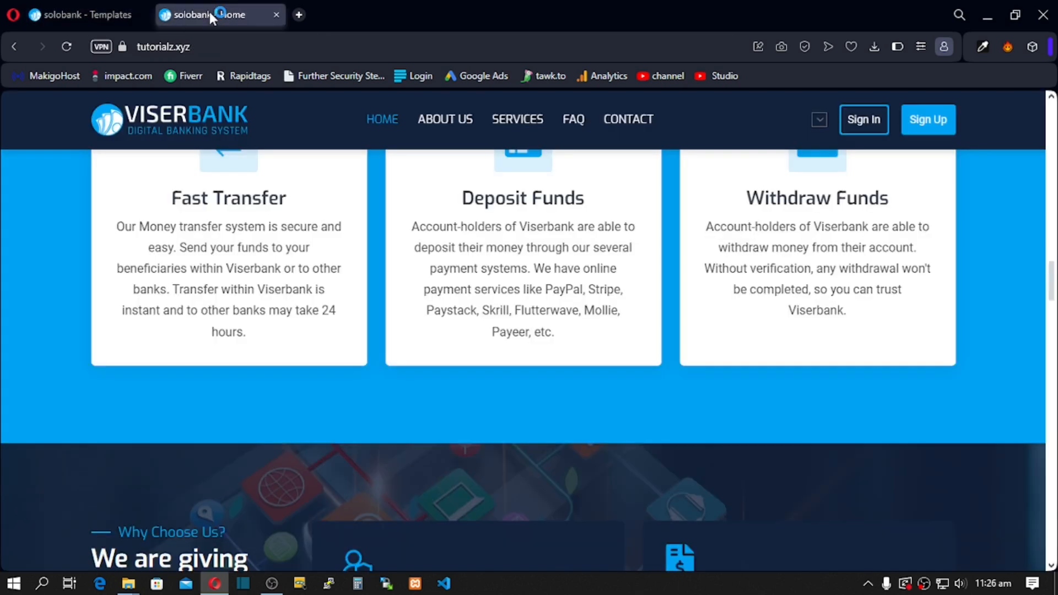
scroll(102, 165, up, 10)
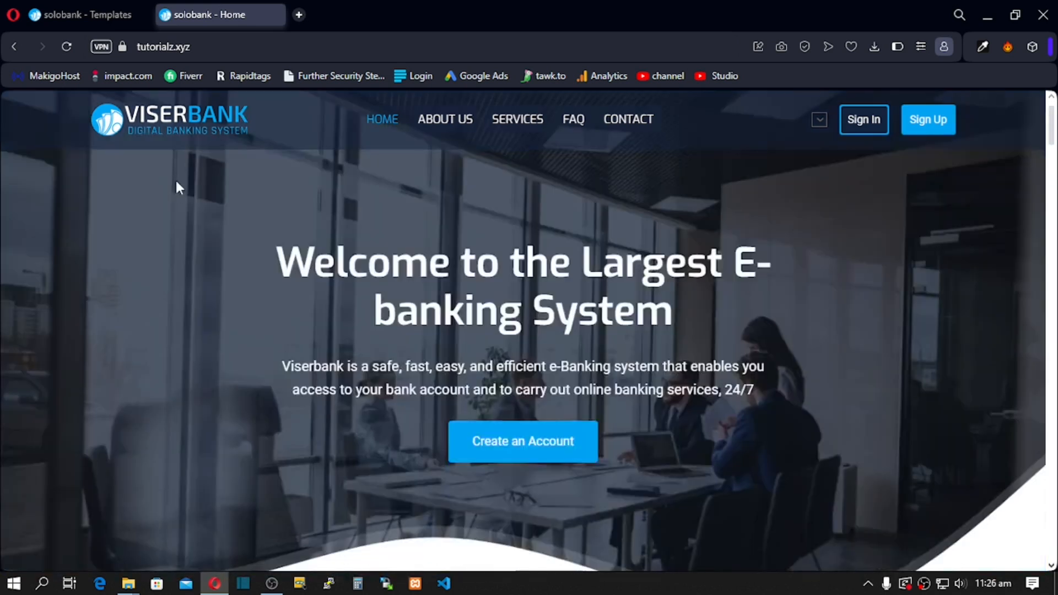
Step: Reload the live home page and scroll through the new Crystal sky design, including the mission paragraph
click(65, 47)
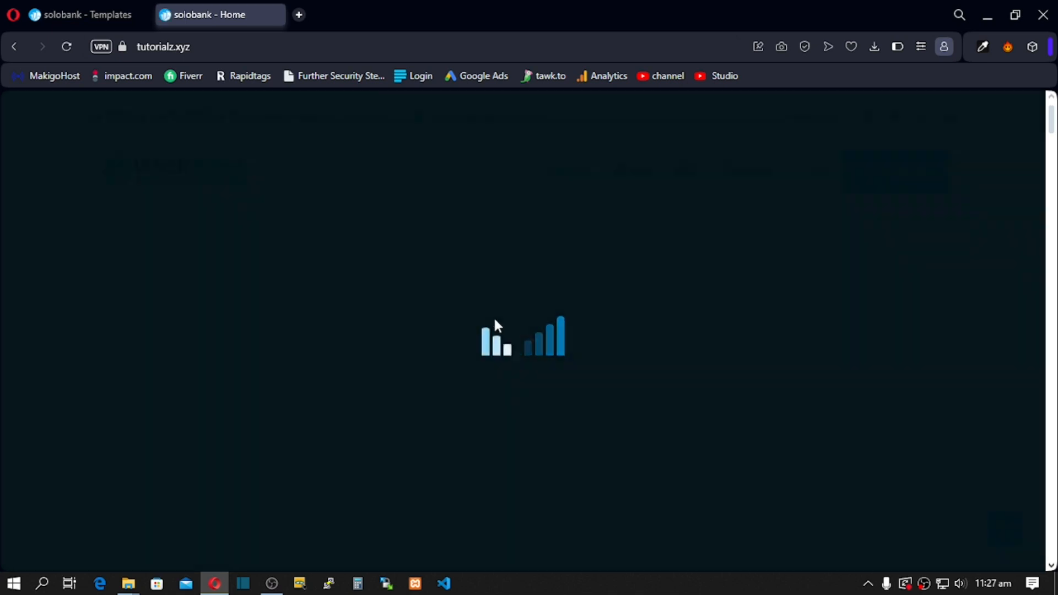
scroll(391, 310, down, 15)
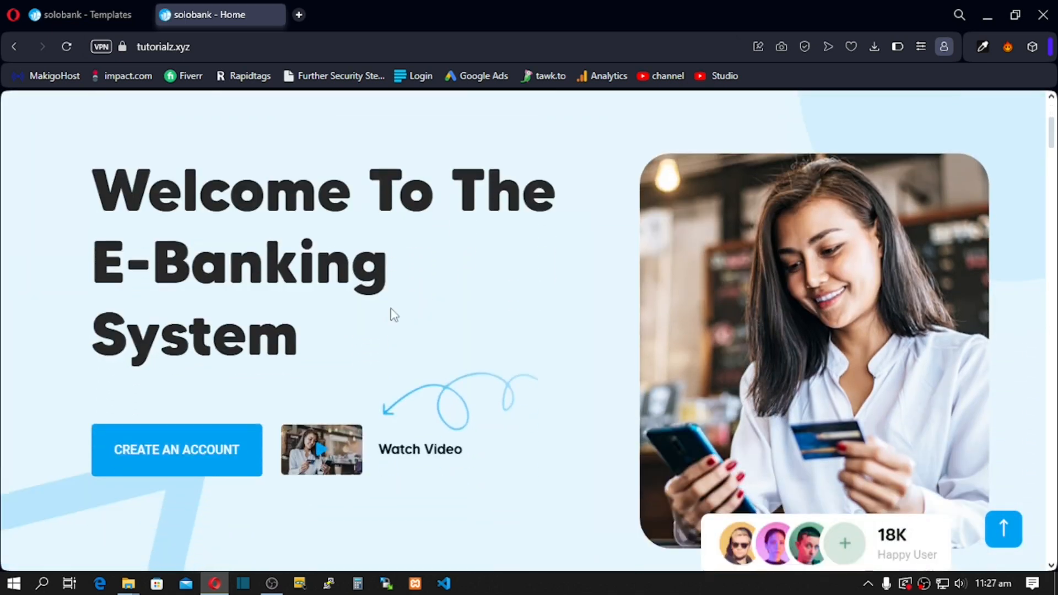
scroll(388, 311, down, 15)
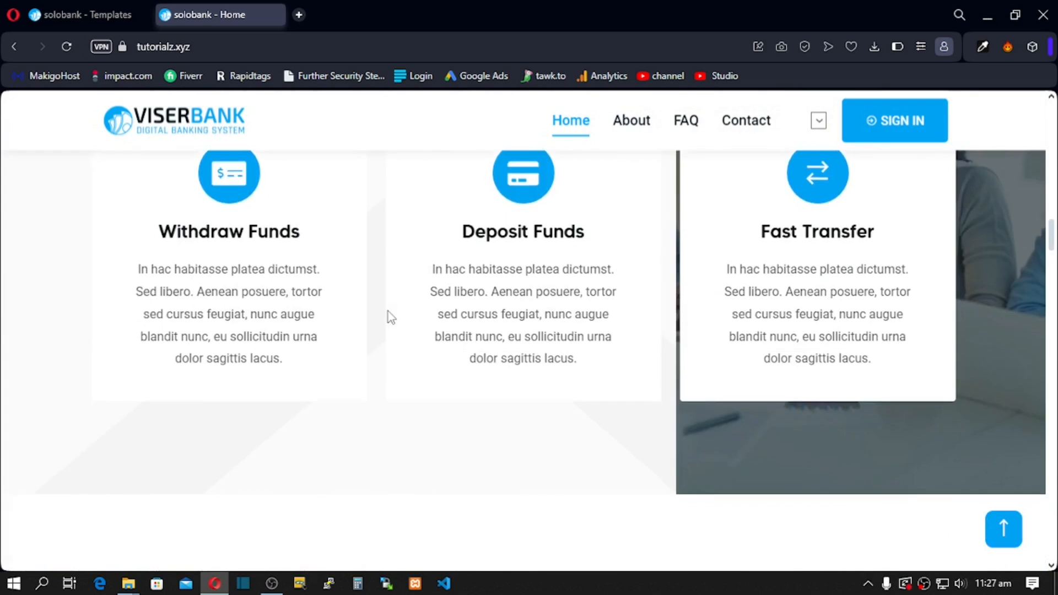
scroll(388, 312, up, 15)
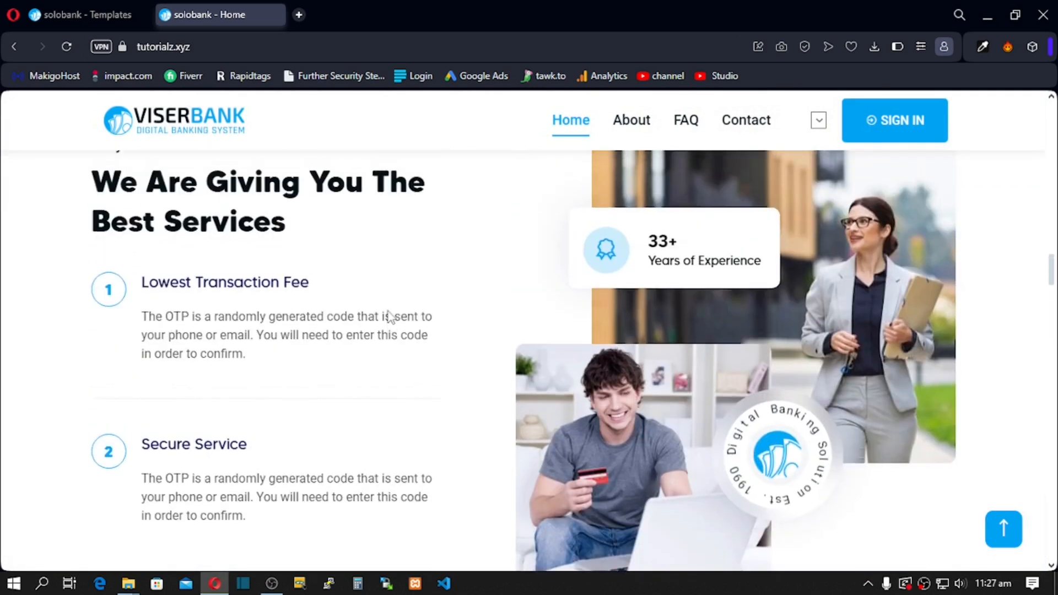
scroll(388, 312, up, 5)
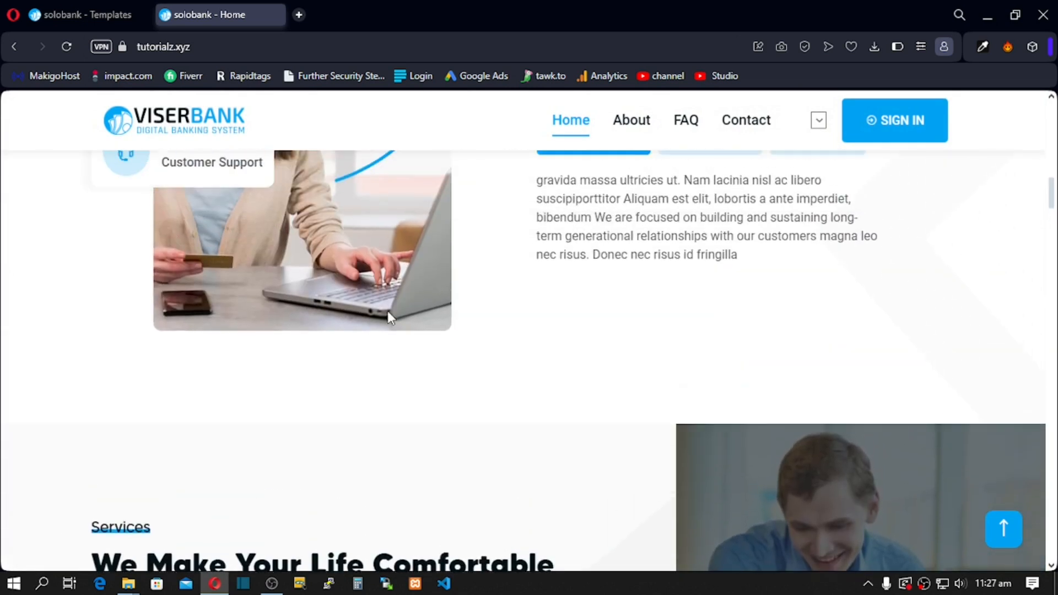
drag(544, 255, 716, 278)
drag(641, 315, 651, 332)
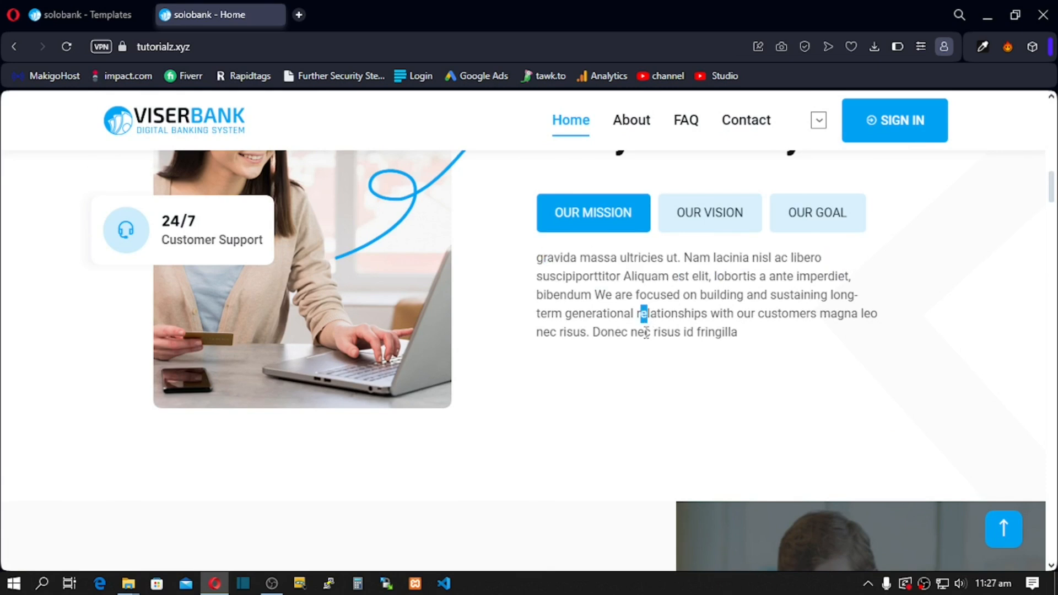
scroll(505, 284, up, 10)
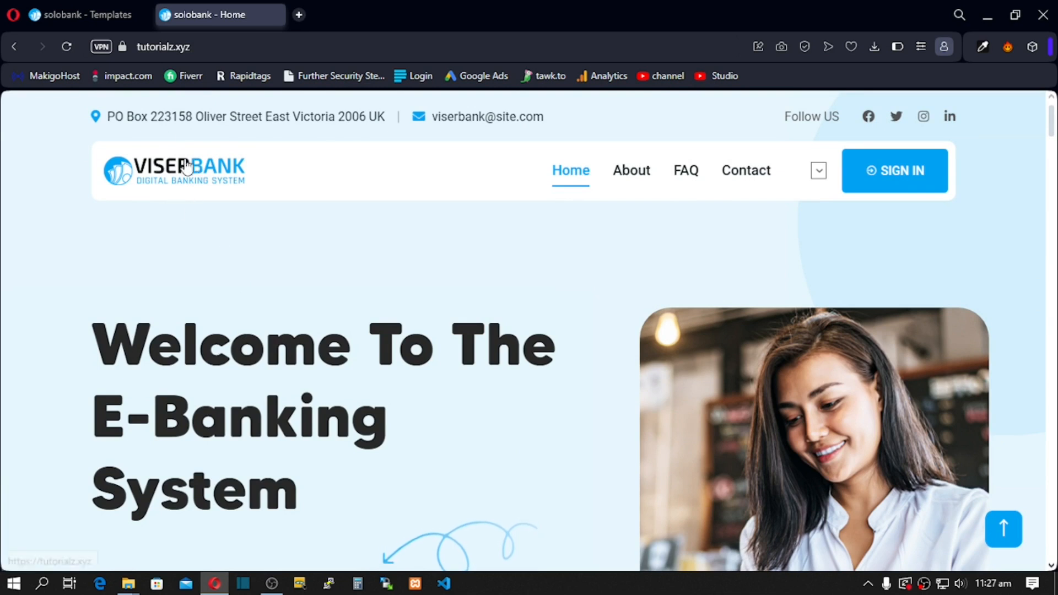
Step: Check the top bar's contact address, e-mail and Follow US text, then return to the admin Templates page
drag(139, 109, 385, 117)
drag(472, 117, 626, 122)
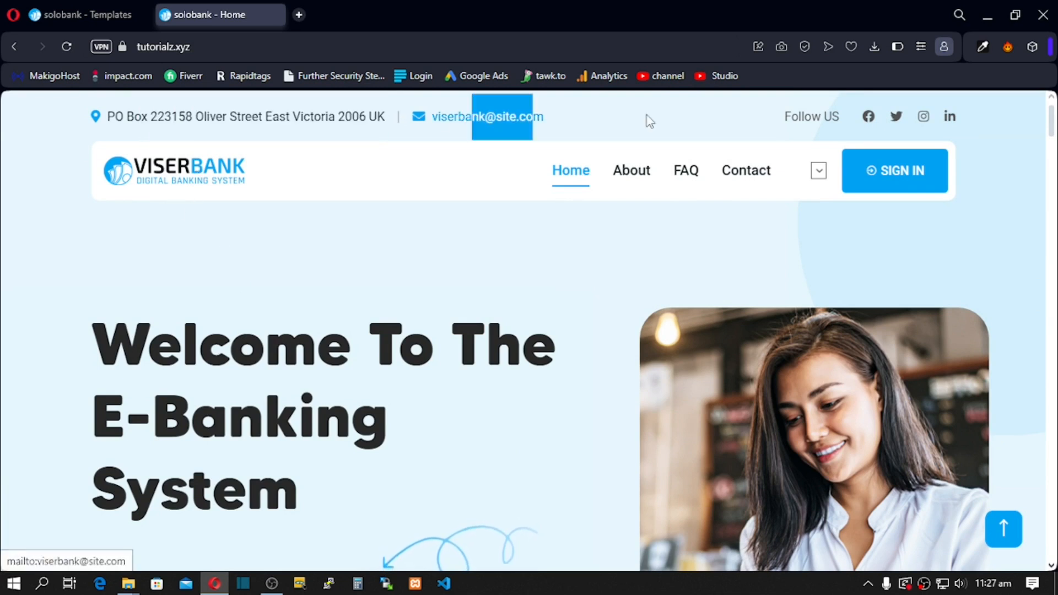
drag(791, 115, 821, 117)
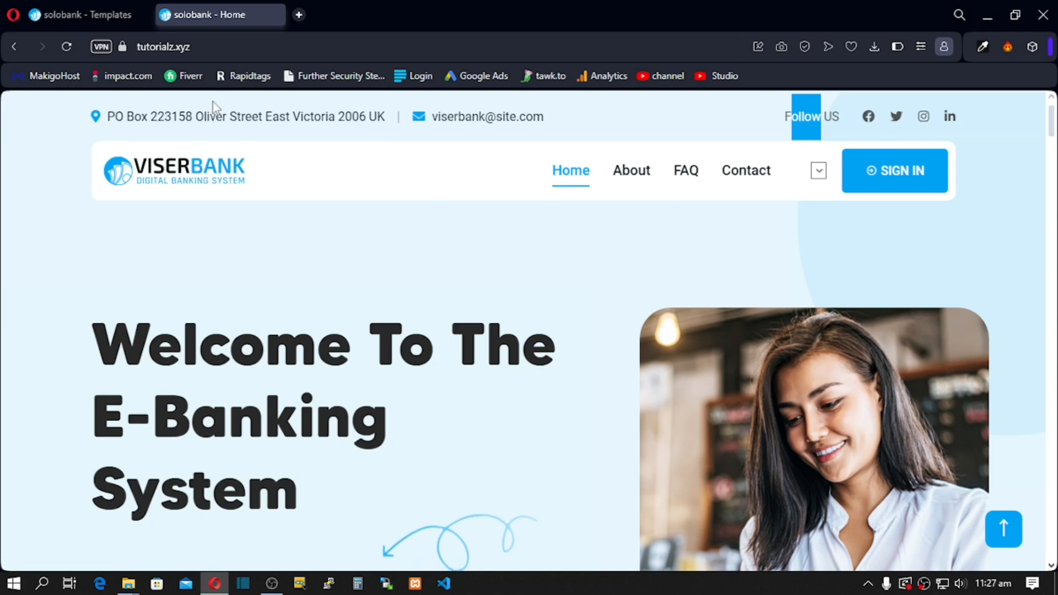
click(34, 13)
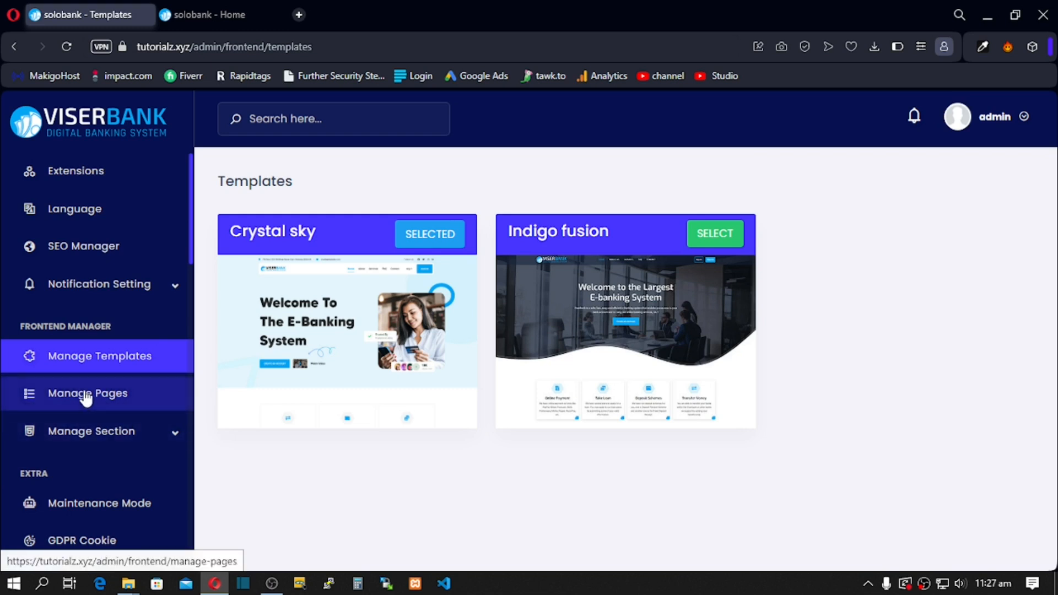
Step: Expand Manage Section in the sidebar to list About Us, Banner Section, Contact Us and the other sections
click(177, 438)
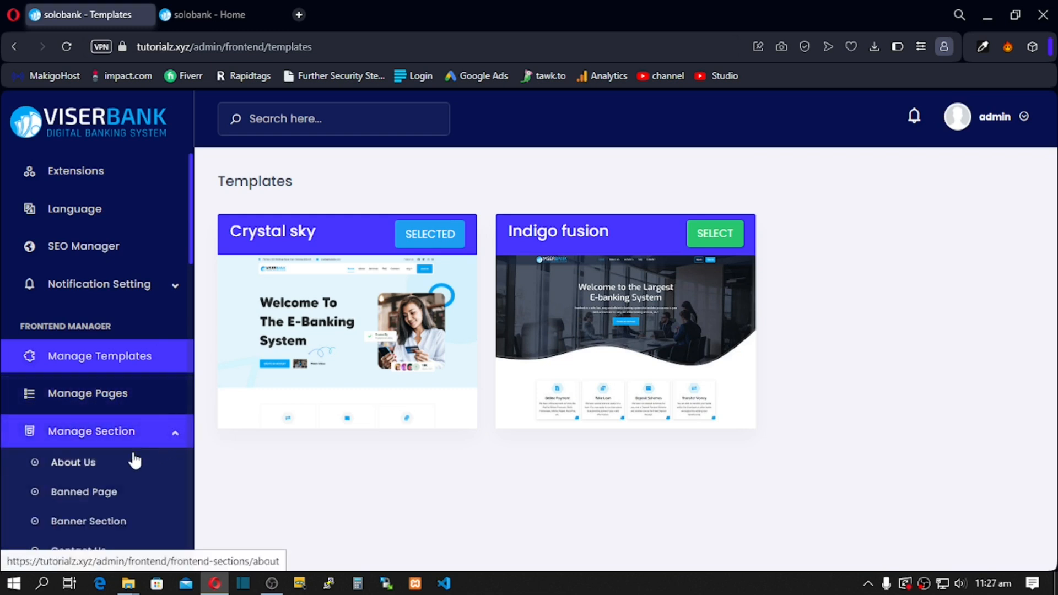
scroll(101, 462, up, 8)
scroll(134, 331, up, 4)
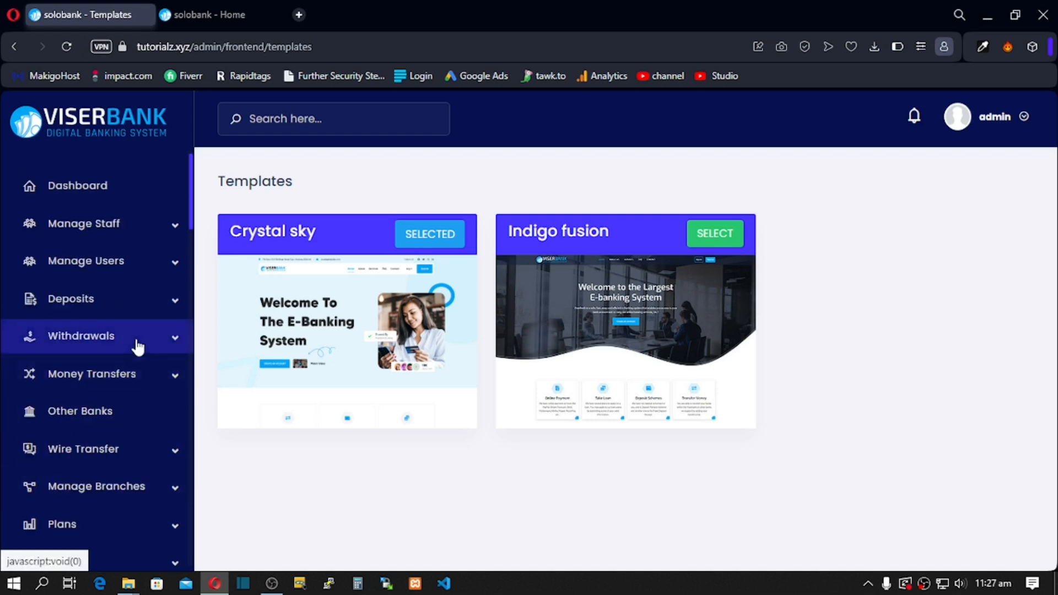
scroll(137, 345, down, 10)
scroll(138, 347, down, 10)
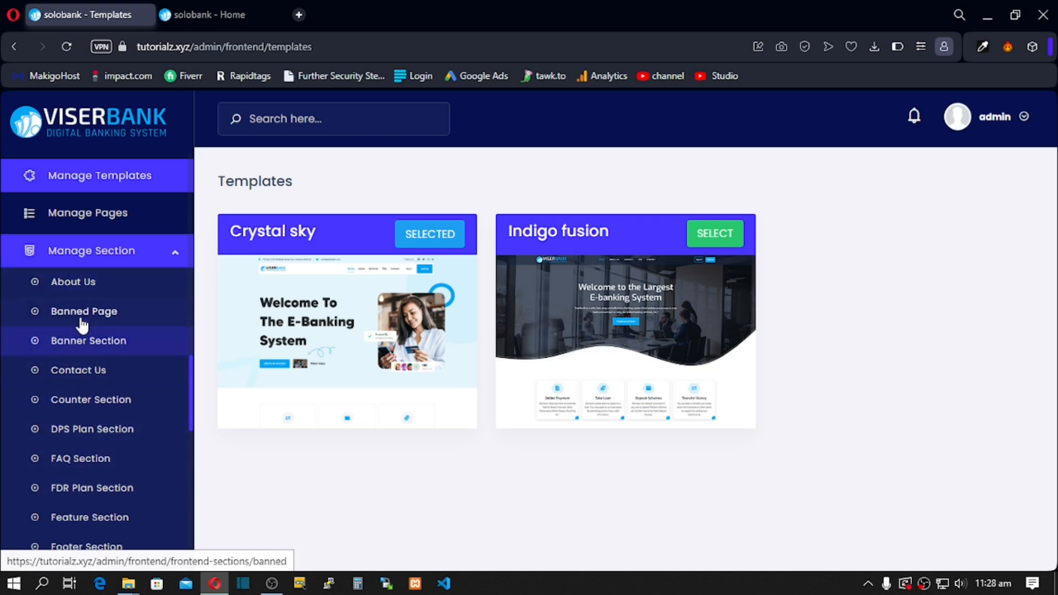
Step: Open the live site's About page and scroll through it
click(206, 12)
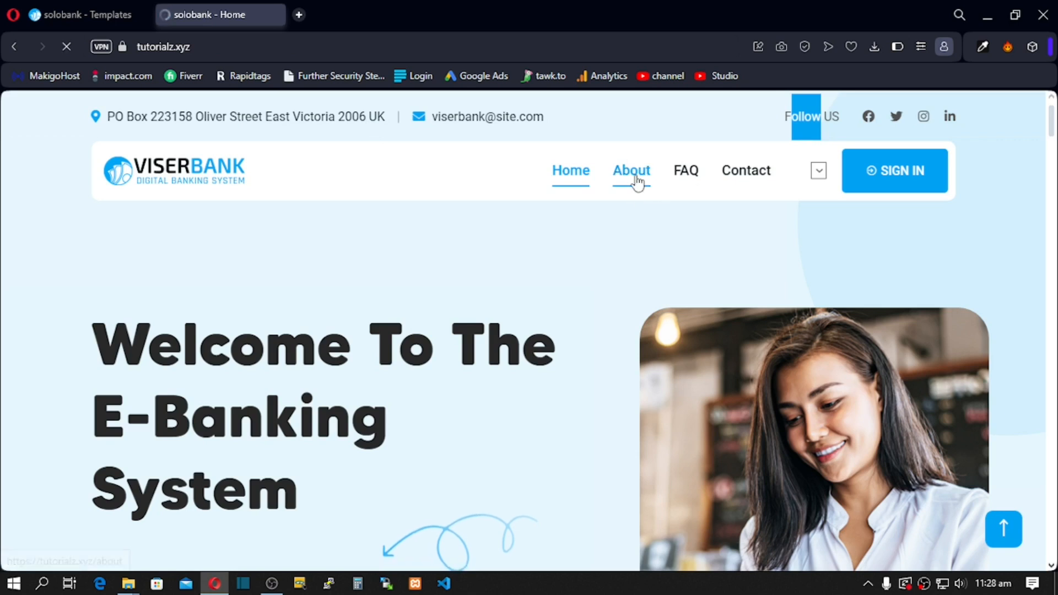
click(618, 176)
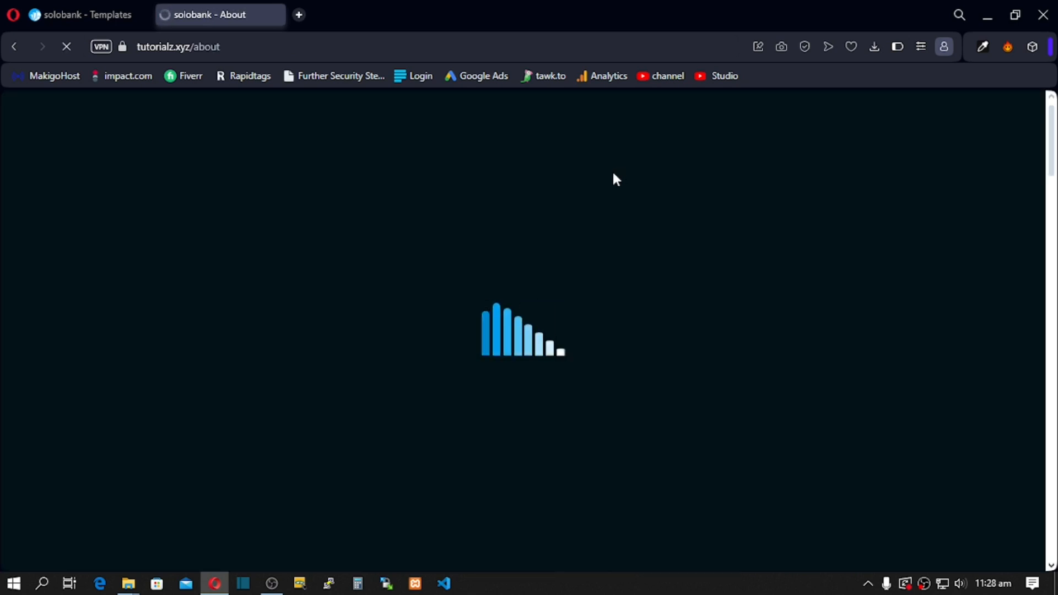
scroll(326, 379, down, 10)
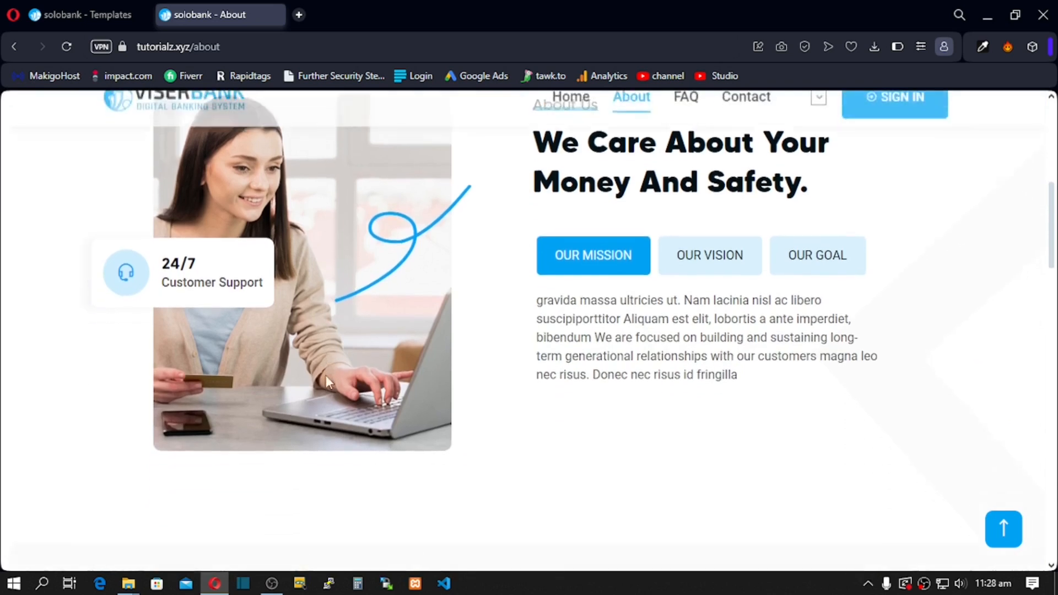
scroll(326, 377, down, 15)
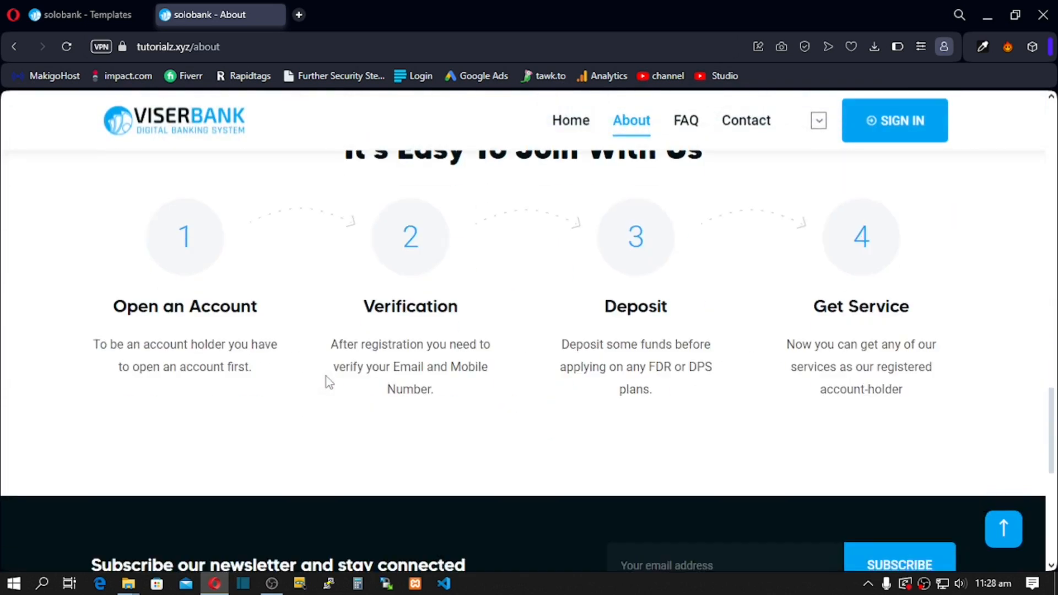
scroll(256, 219, up, 5)
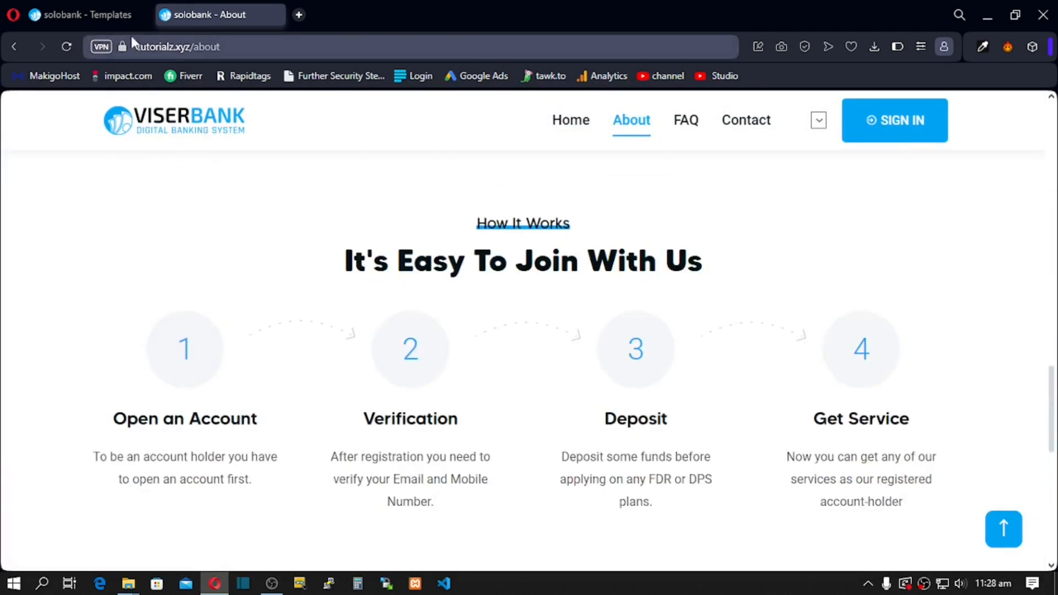
Step: Open the About Us section editor in the admin panel and scroll through its form
click(107, 17)
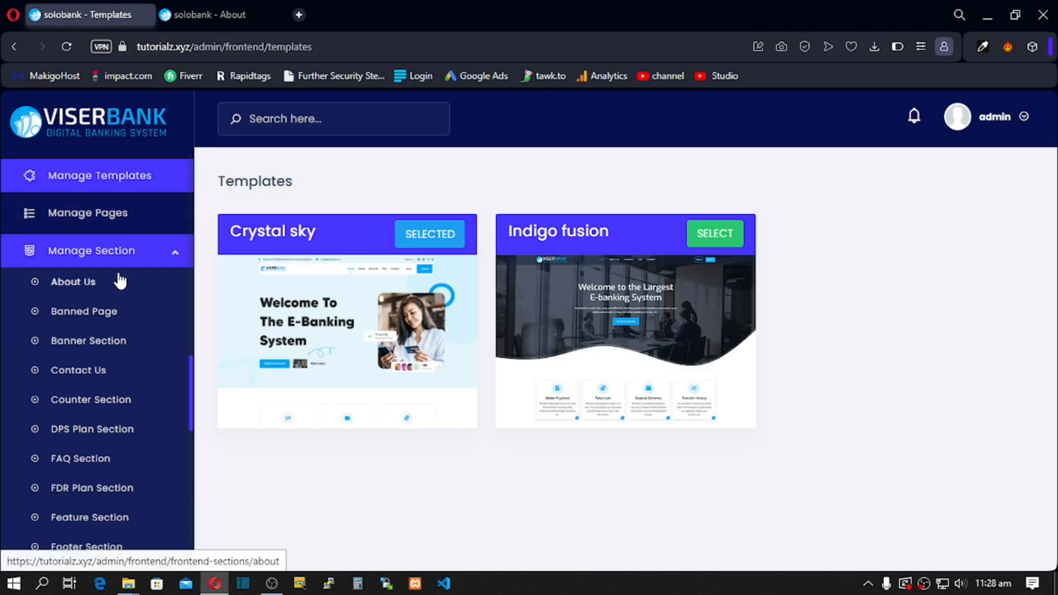
click(83, 284)
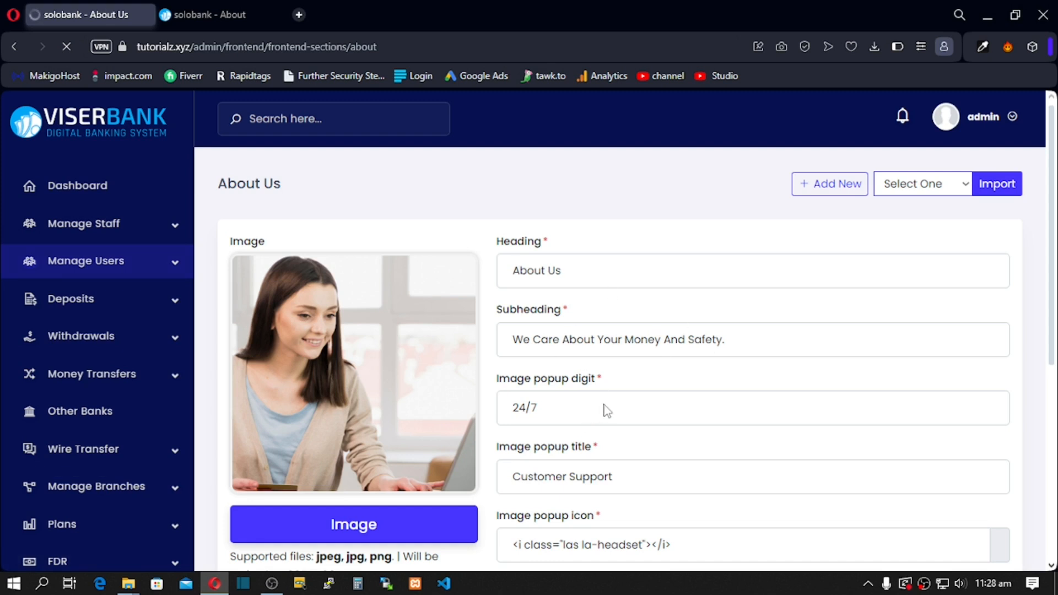
scroll(603, 413, down, 5)
scroll(432, 276, up, 4)
scroll(406, 276, down, 1)
scroll(406, 276, down, 3)
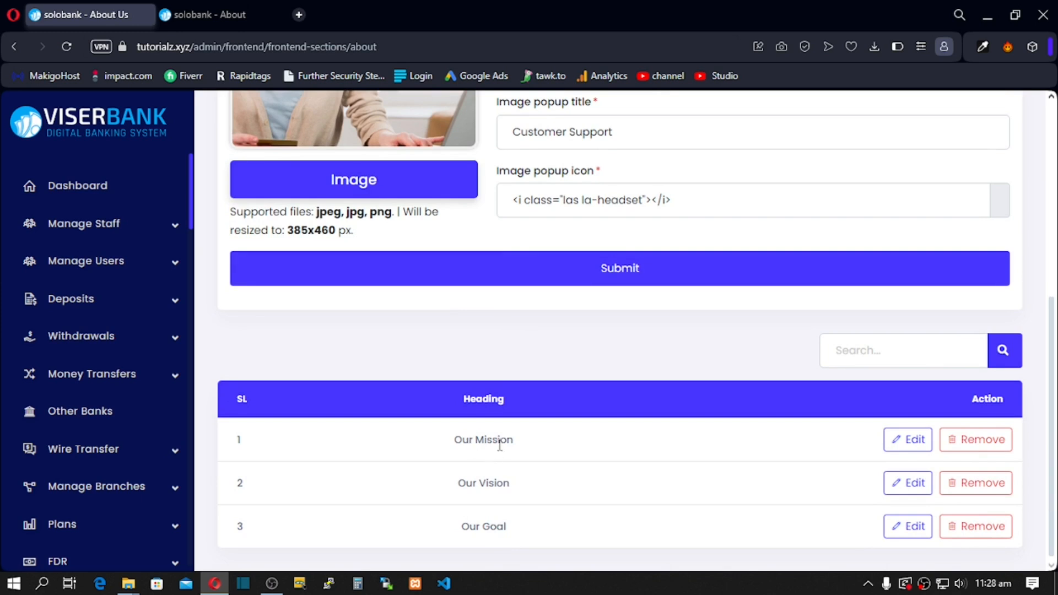
Step: On the live About page, view the Our Goal, Our Vision and Our Mission texts
click(212, 3)
scroll(480, 310, up, 1)
scroll(480, 310, up, 15)
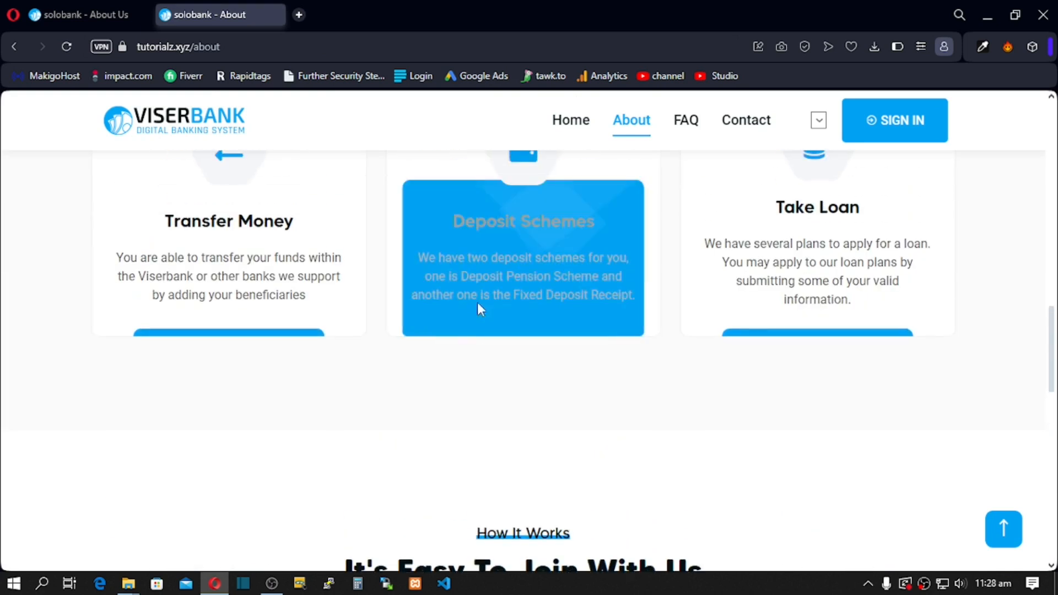
scroll(481, 307, up, 3)
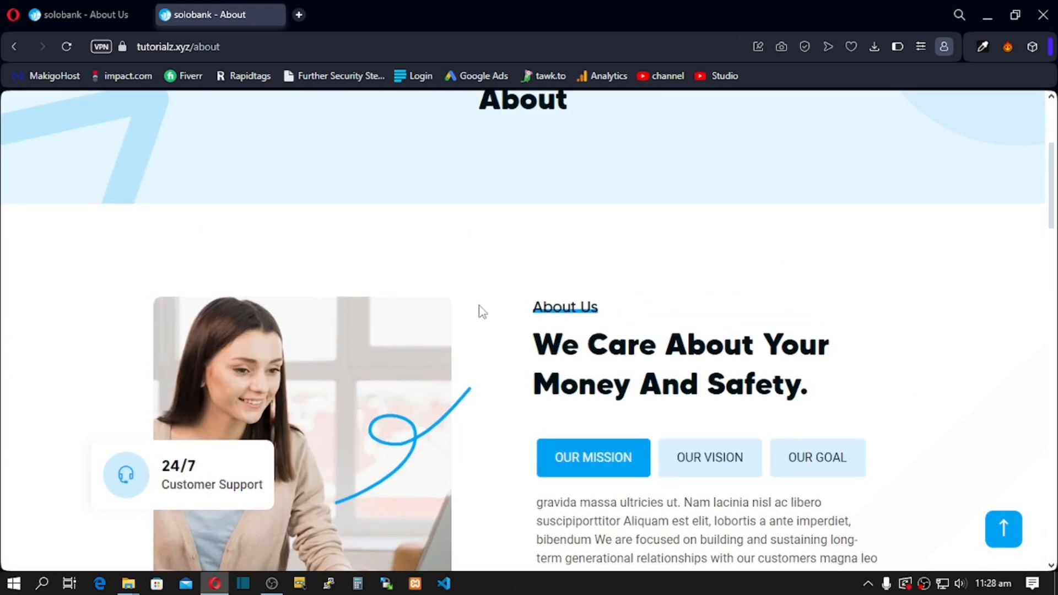
scroll(487, 314, down, 3)
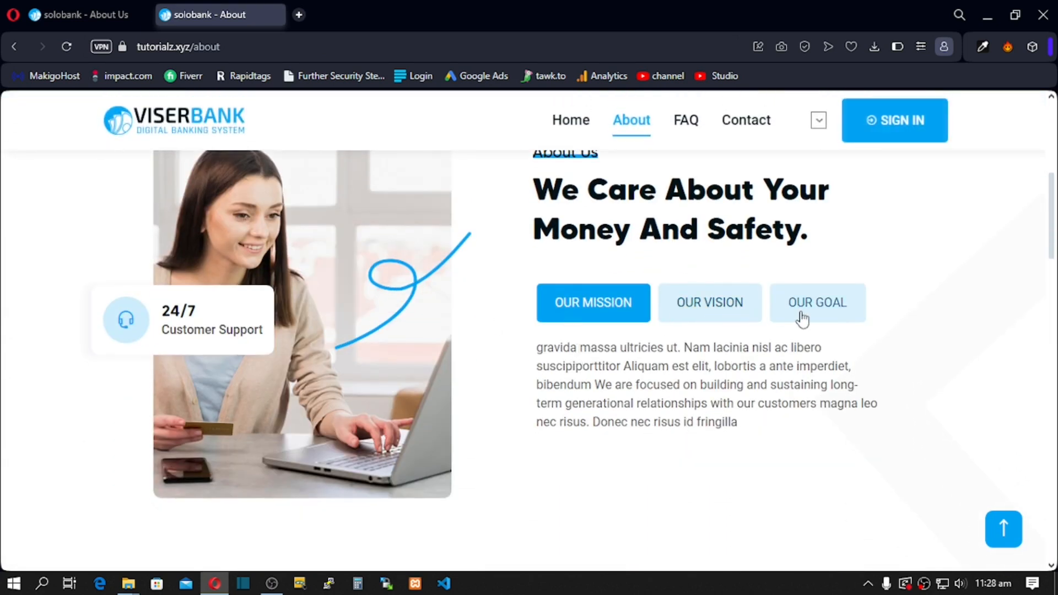
click(793, 316)
click(719, 304)
click(602, 308)
Step: Scroll through the admin About Us entries again, then open the Banned Page section editor
click(87, 13)
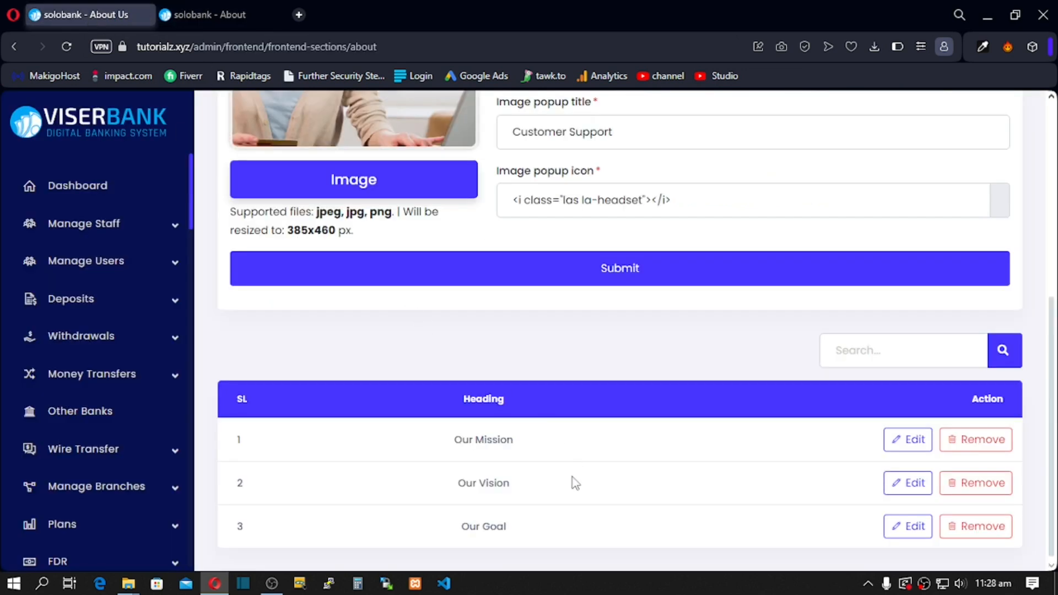
scroll(573, 477, up, 5)
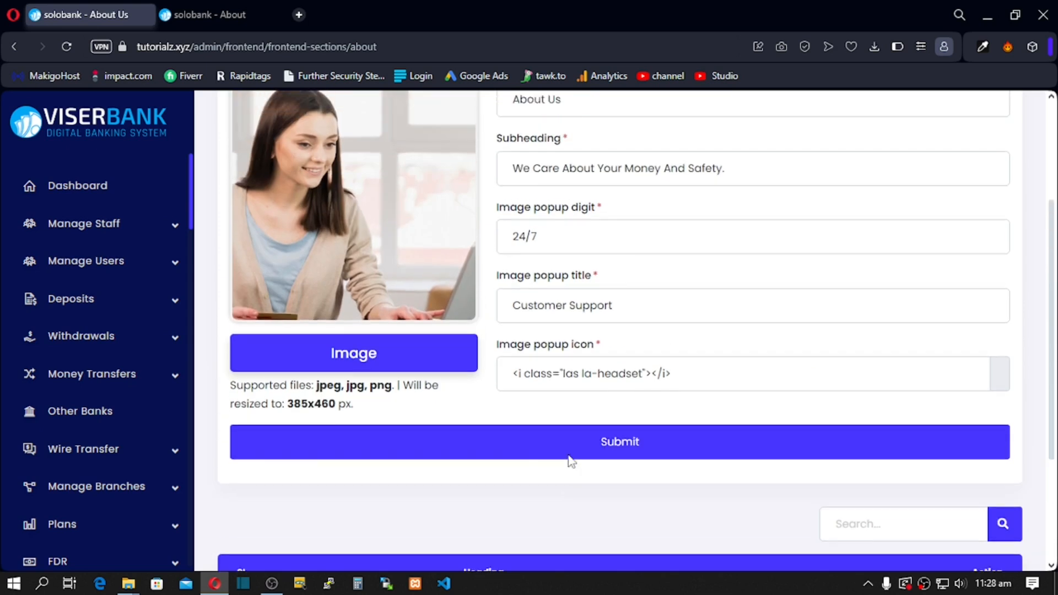
scroll(566, 449, down, 5)
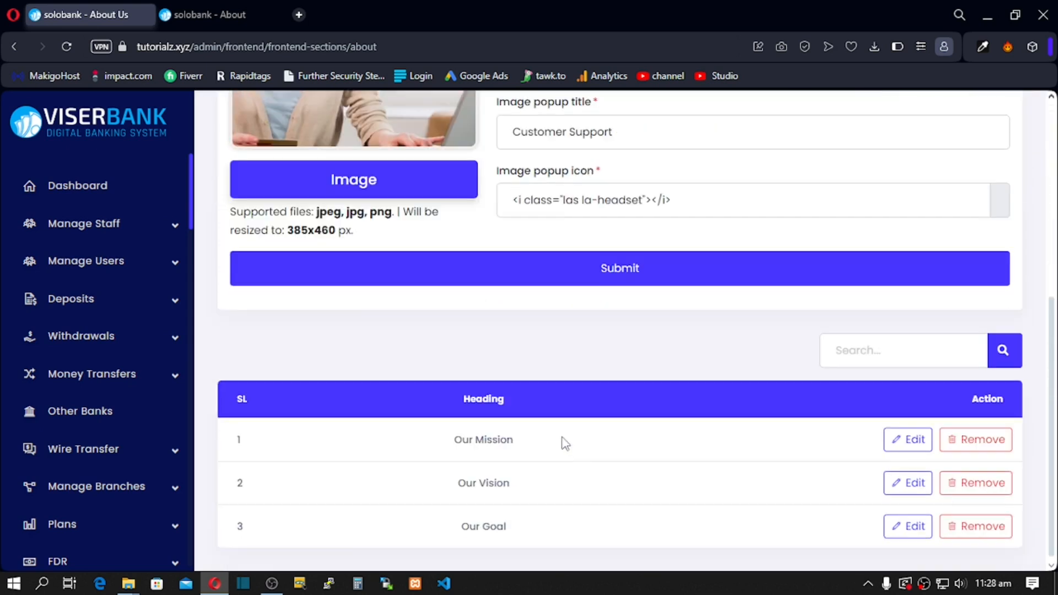
scroll(52, 397, down, 8)
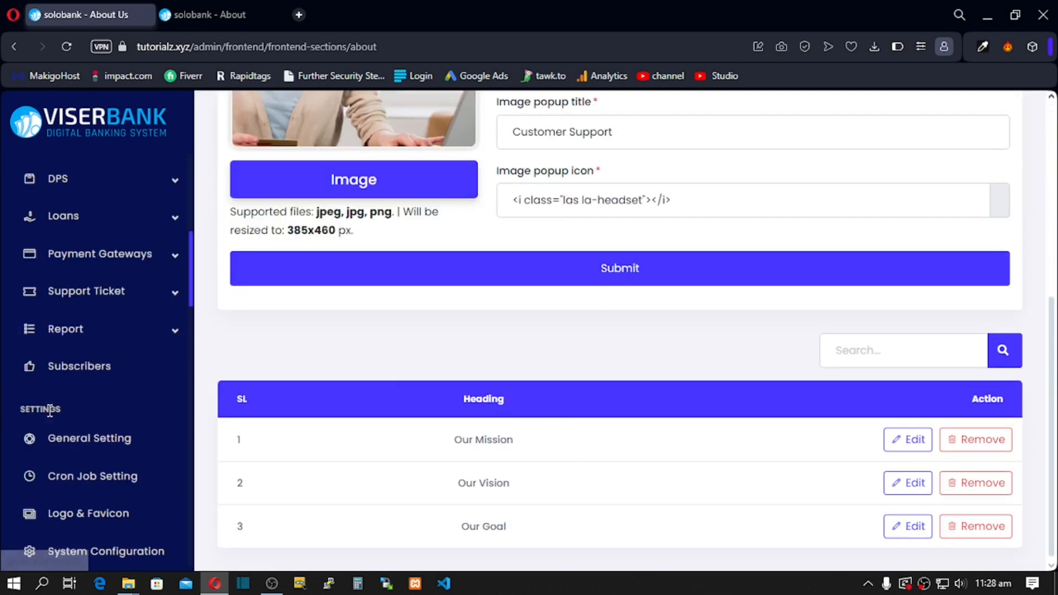
scroll(52, 422, down, 5)
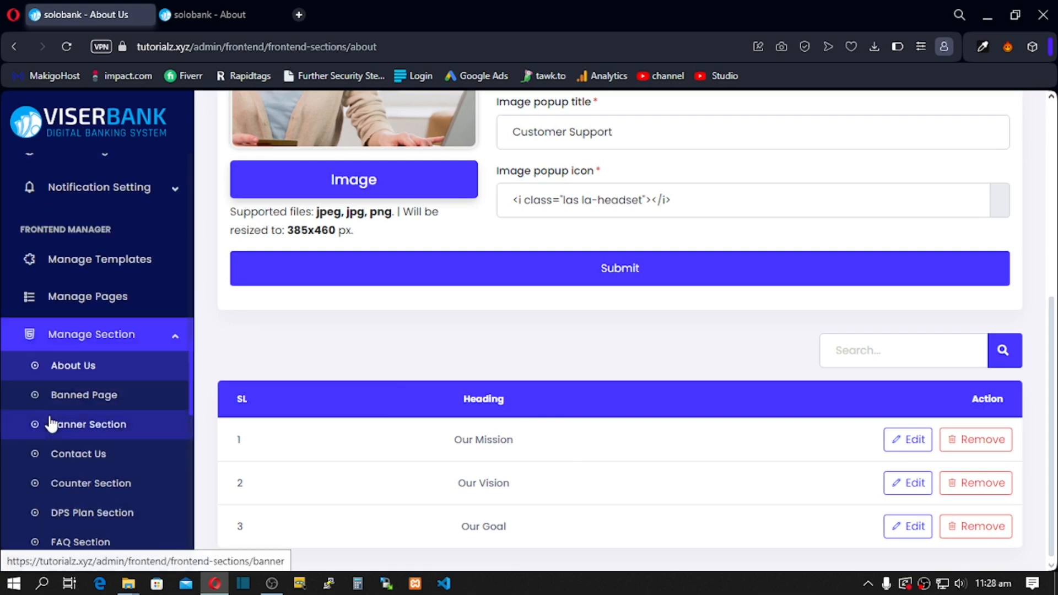
click(87, 401)
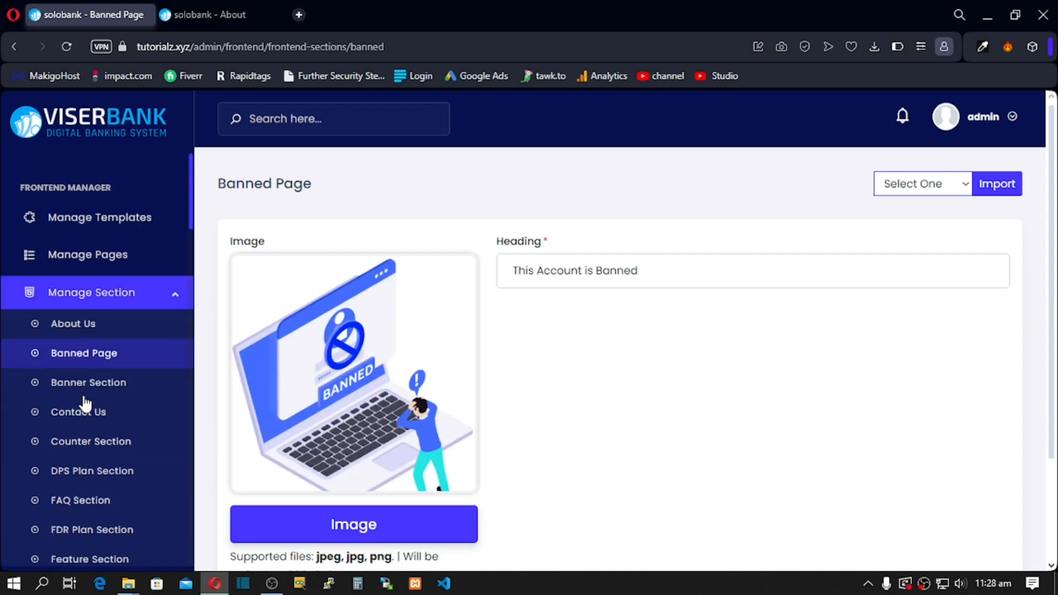
Step: Open the Banner Section settings in the admin panel
scroll(355, 367, down, 2)
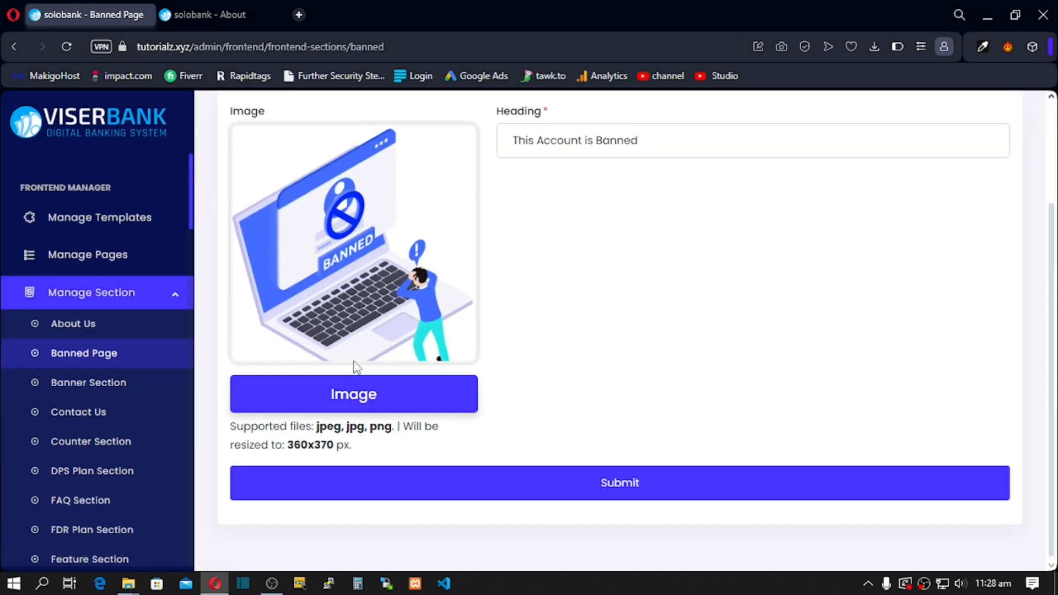
scroll(355, 367, up, 2)
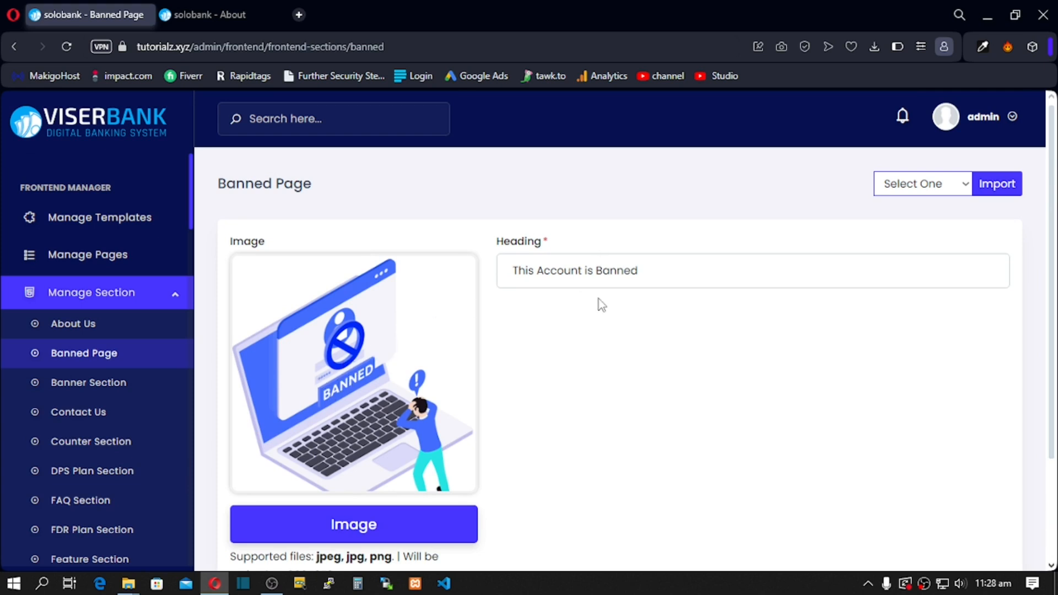
scroll(331, 386, down, 2)
click(77, 385)
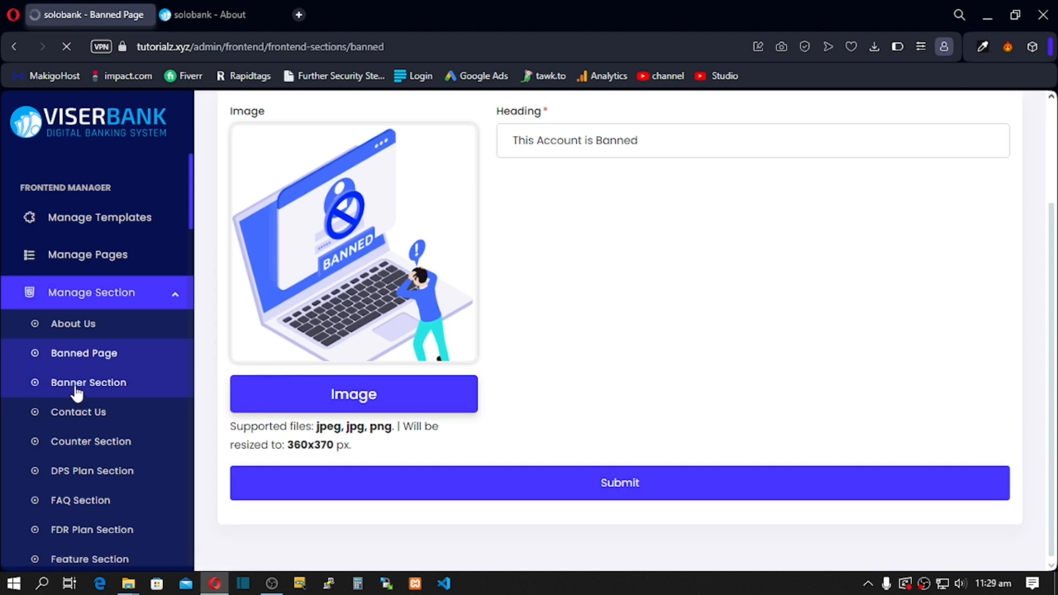
Step: Compare the Banner Section heading and 18K Happy User fields with the live homepage banner
click(211, 8)
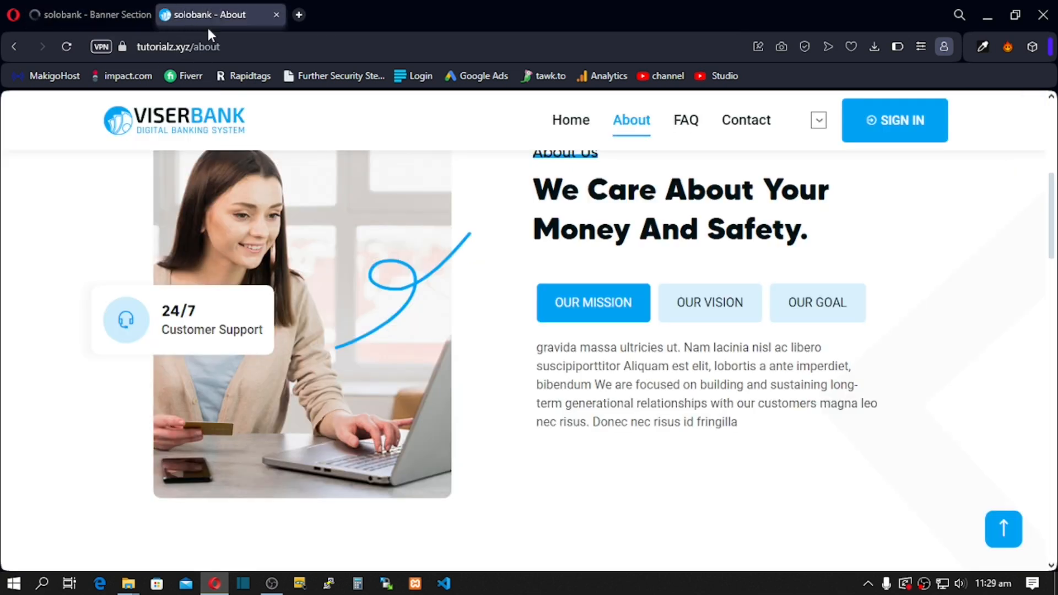
click(197, 126)
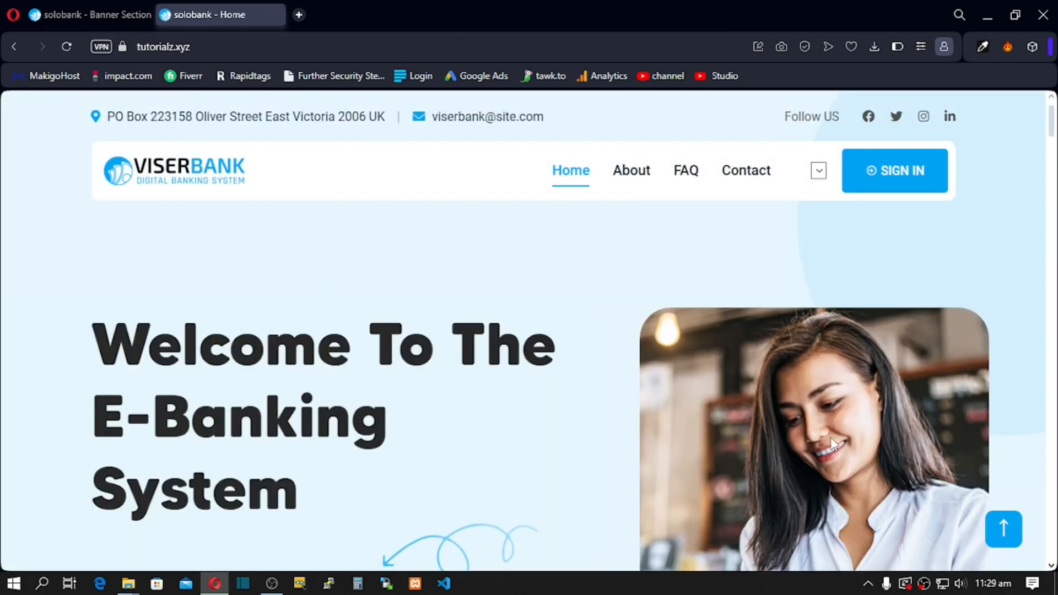
scroll(787, 468, down, 3)
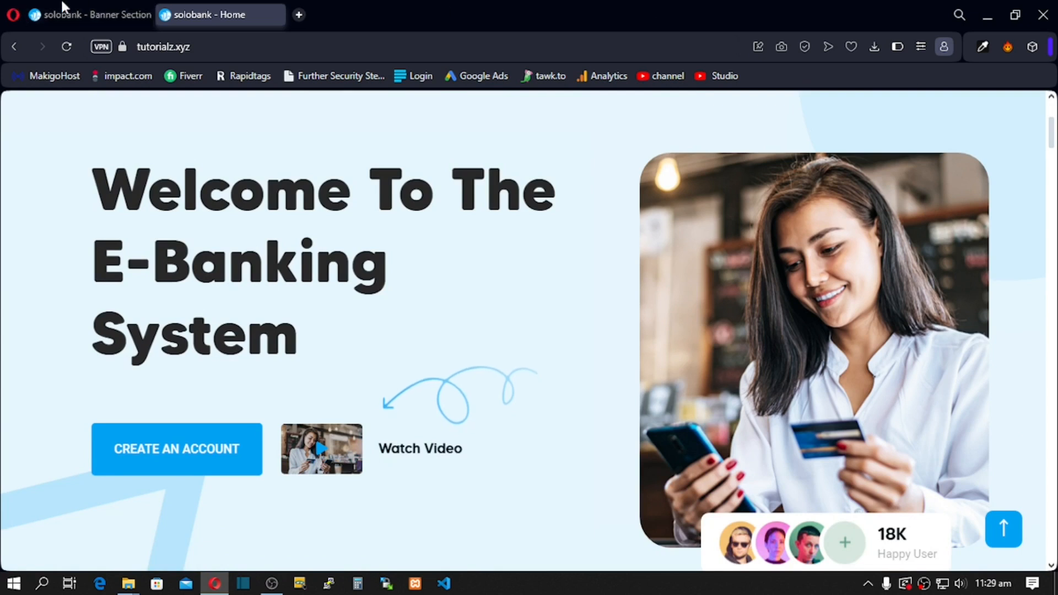
click(82, 7)
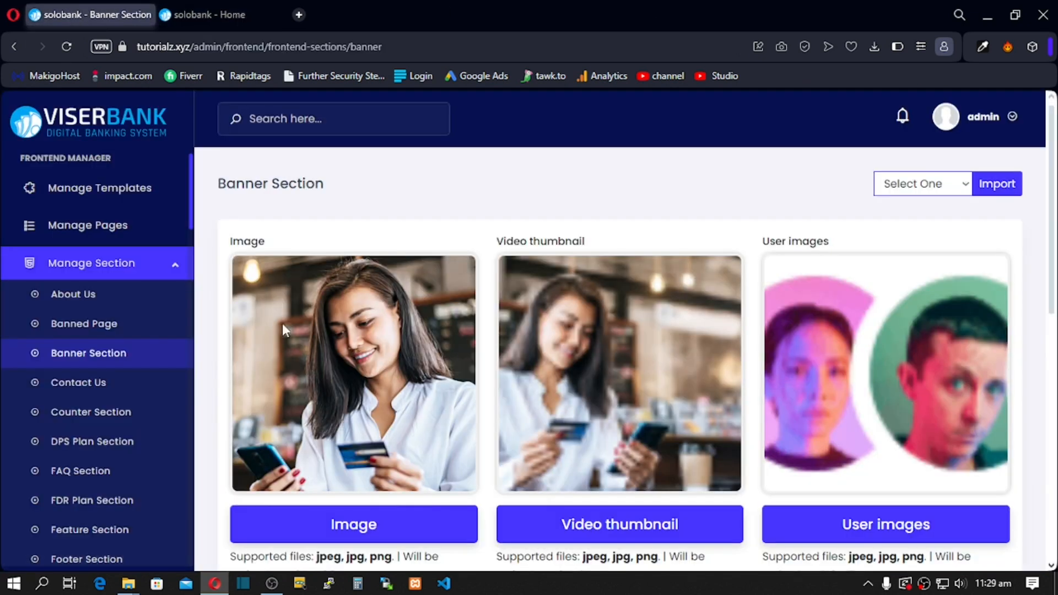
scroll(335, 313, down, 1)
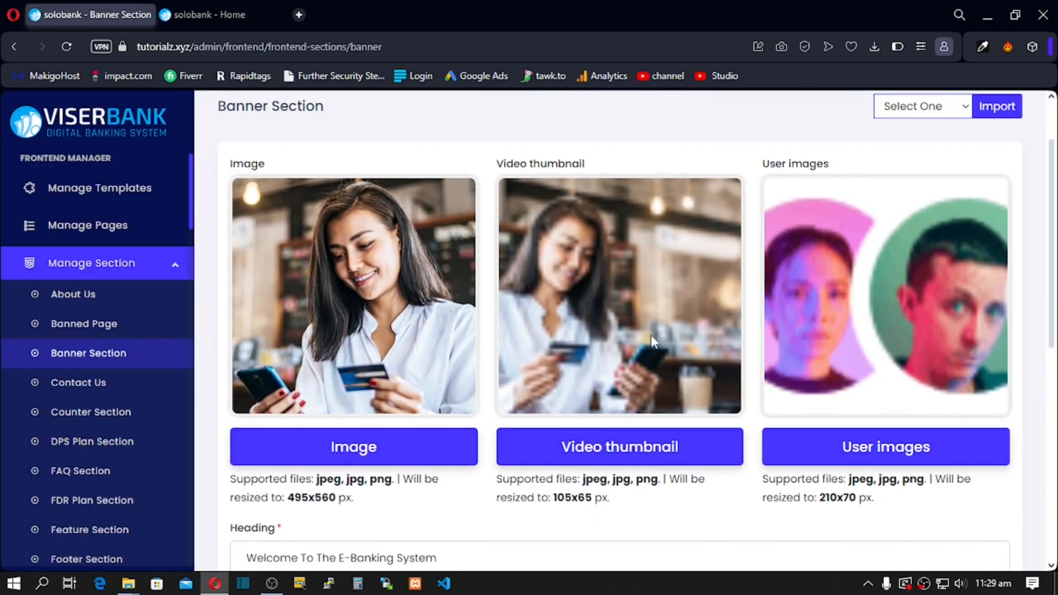
click(206, 15)
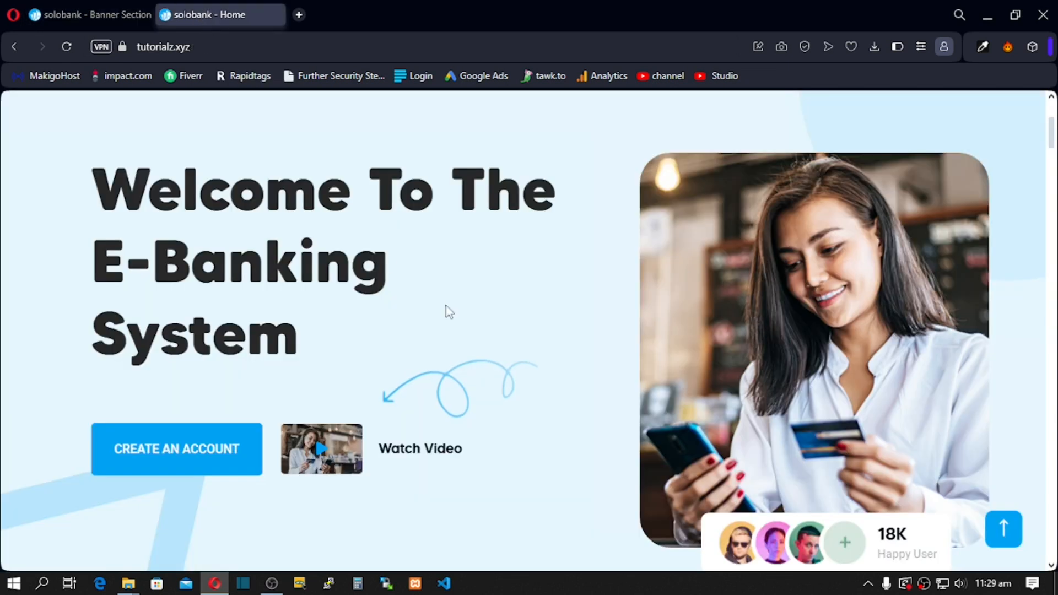
scroll(755, 523, down, 1)
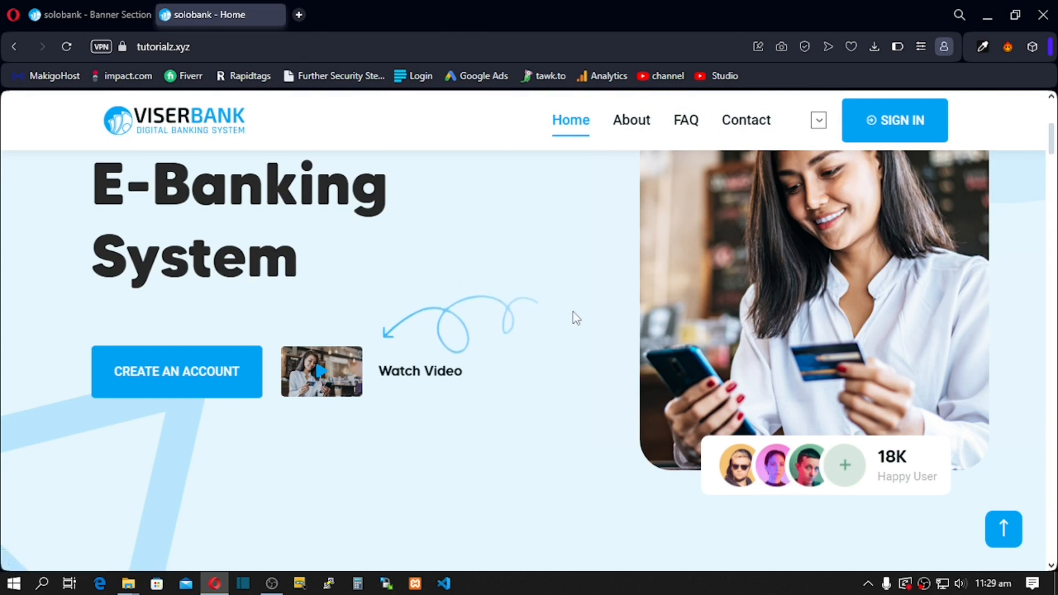
Step: Check the Video link's embedded YouTube URL against the live banner, then open Contact Us settings
click(100, 11)
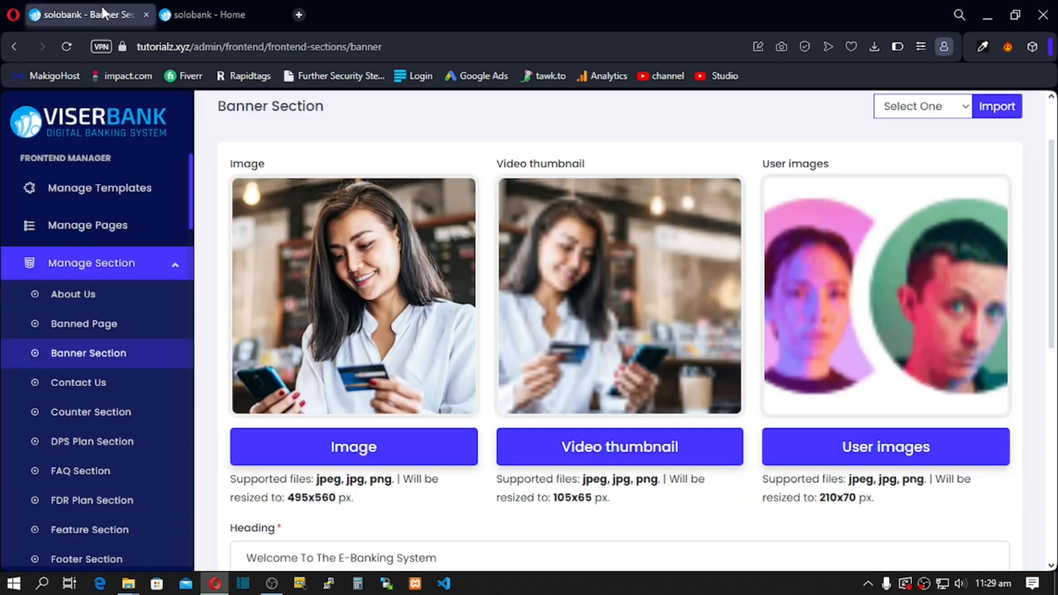
scroll(769, 337, down, 8)
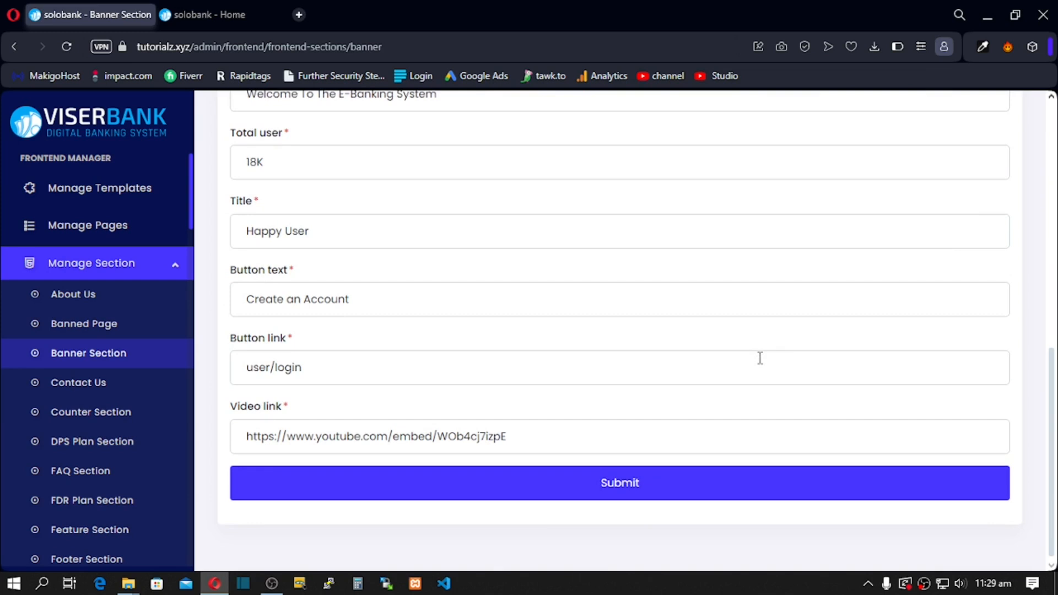
drag(231, 406, 287, 418)
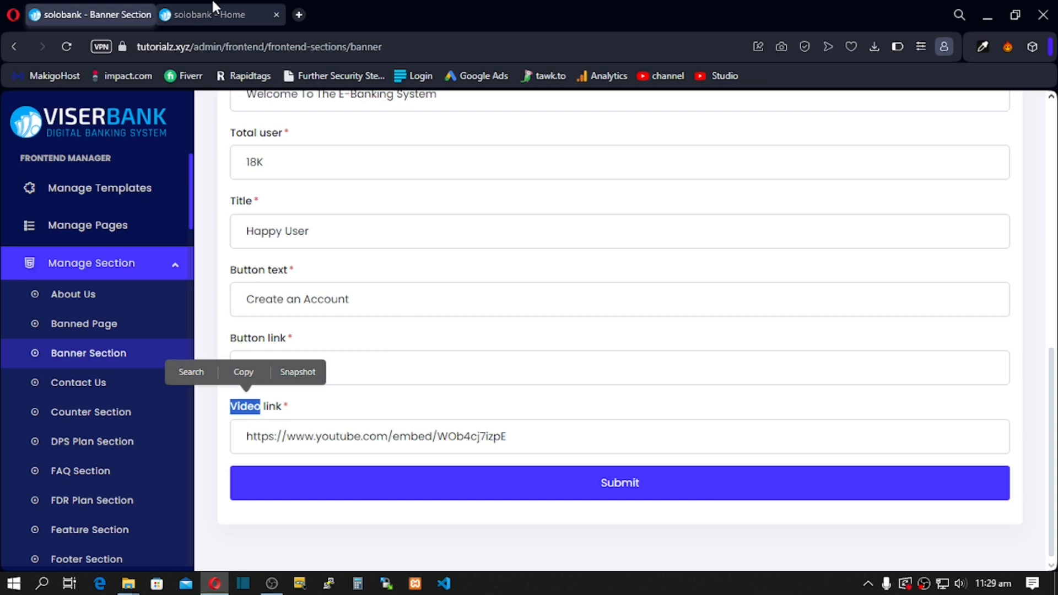
click(223, 14)
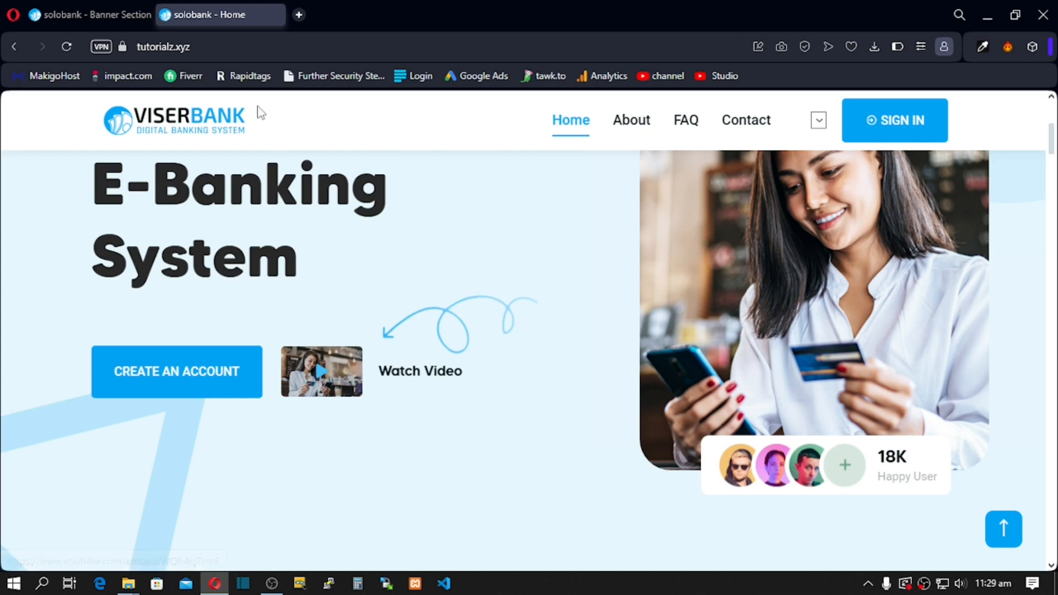
click(94, 20)
drag(506, 439, 236, 427)
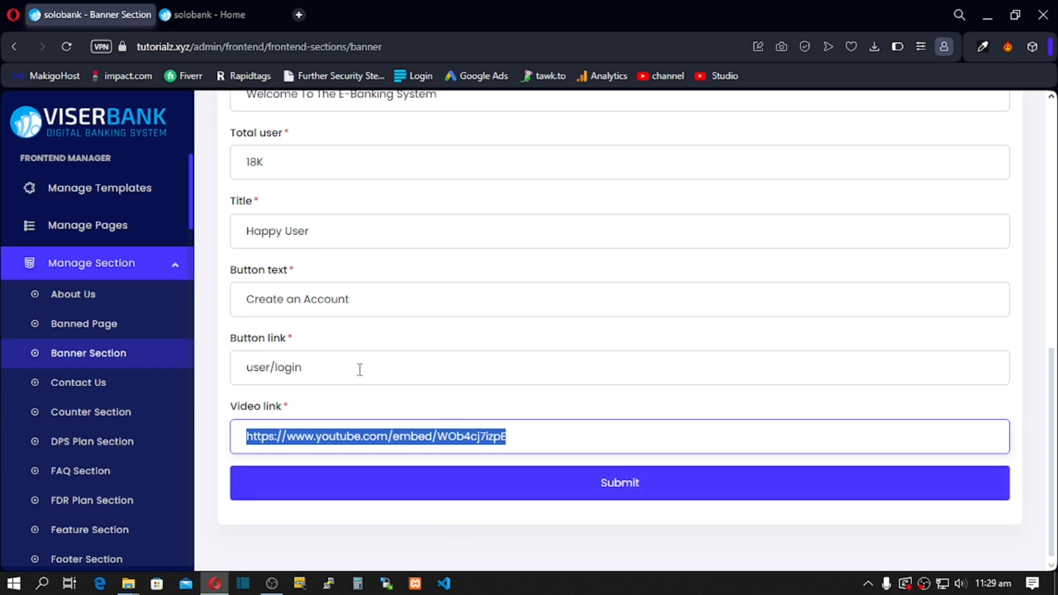
click(77, 381)
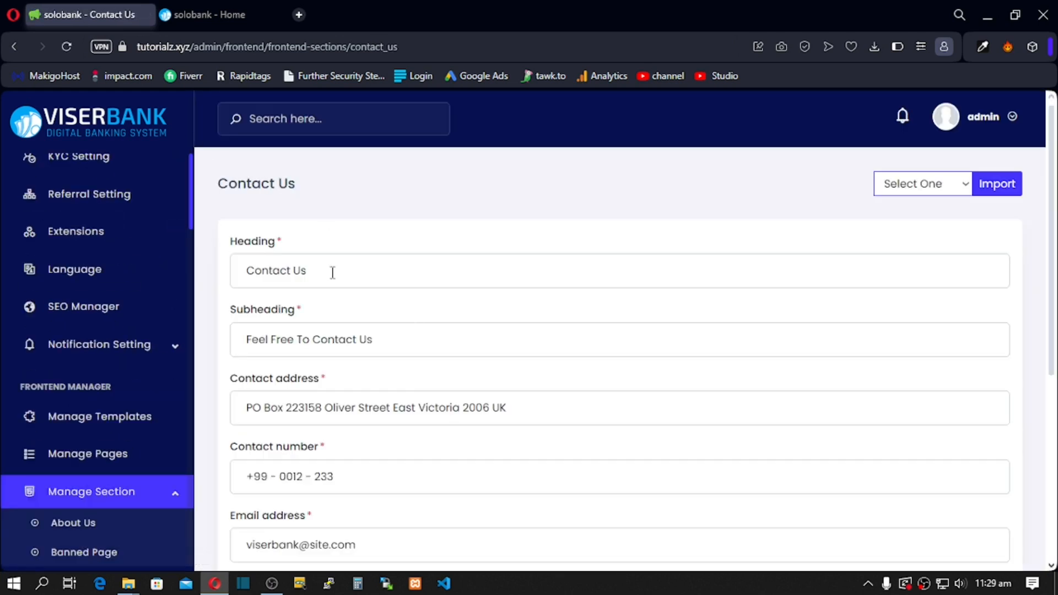
Step: Review the Contact Us editor's heading, subheading, address, contact number and e-mail fields
click(359, 273)
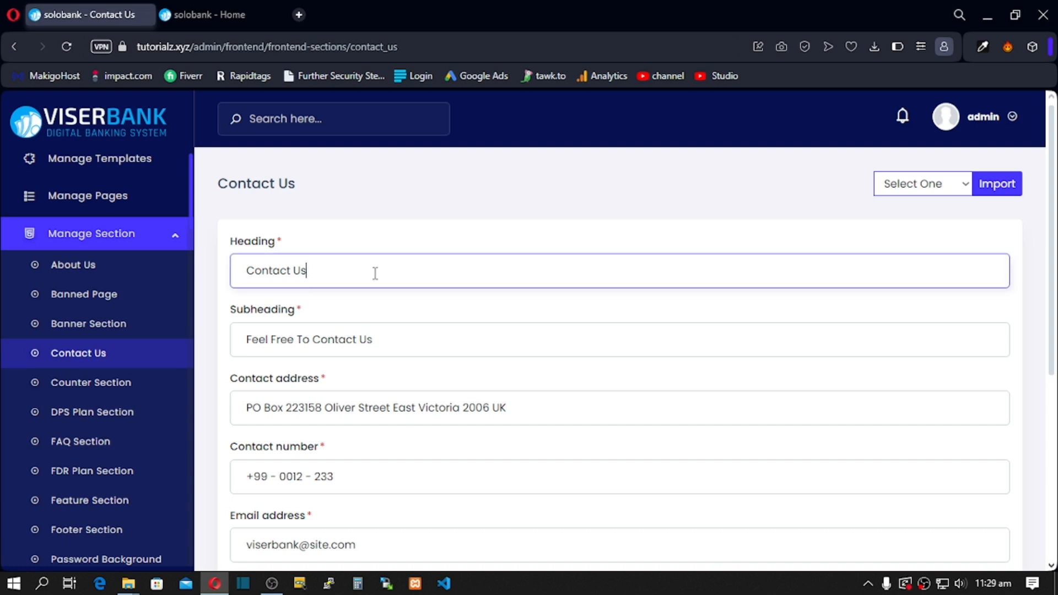
drag(399, 339, 345, 358)
click(445, 430)
drag(499, 408, 345, 412)
drag(357, 478, 285, 478)
drag(362, 547, 267, 547)
Step: Compare them with the address and e-mail shown in the live homepage's top bar
click(186, 25)
scroll(264, 146, up, 5)
drag(327, 117, 270, 117)
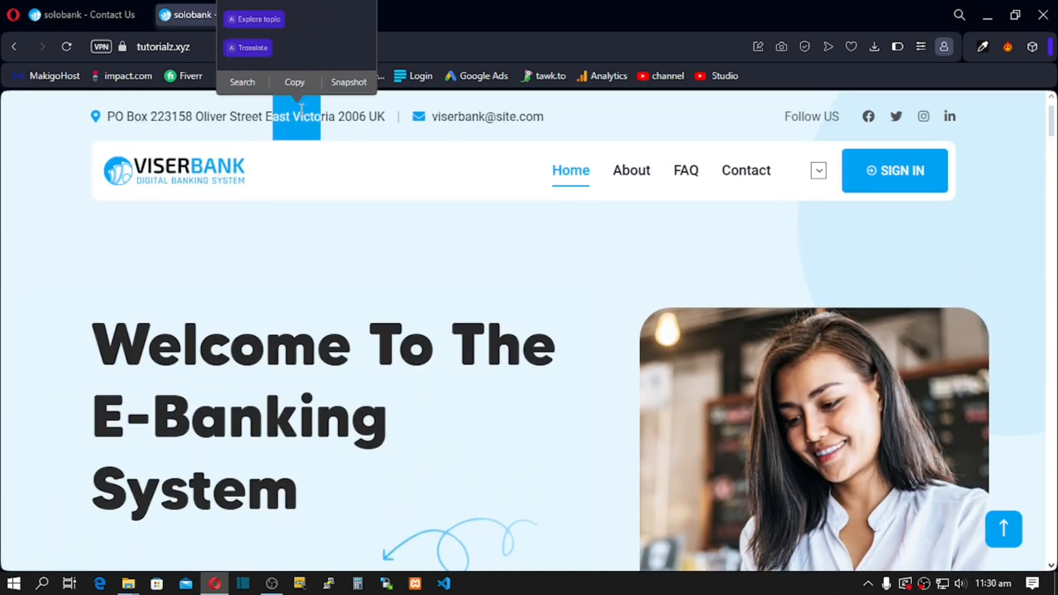
drag(544, 117, 485, 121)
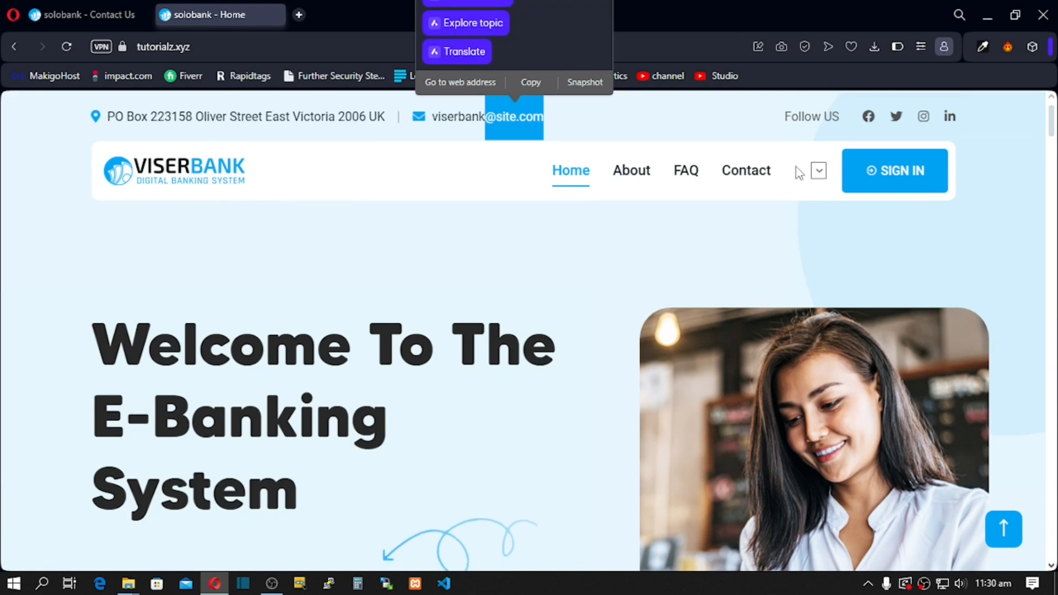
Step: Scroll through the live Contact page, then return to the admin Contact Us editor
click(752, 179)
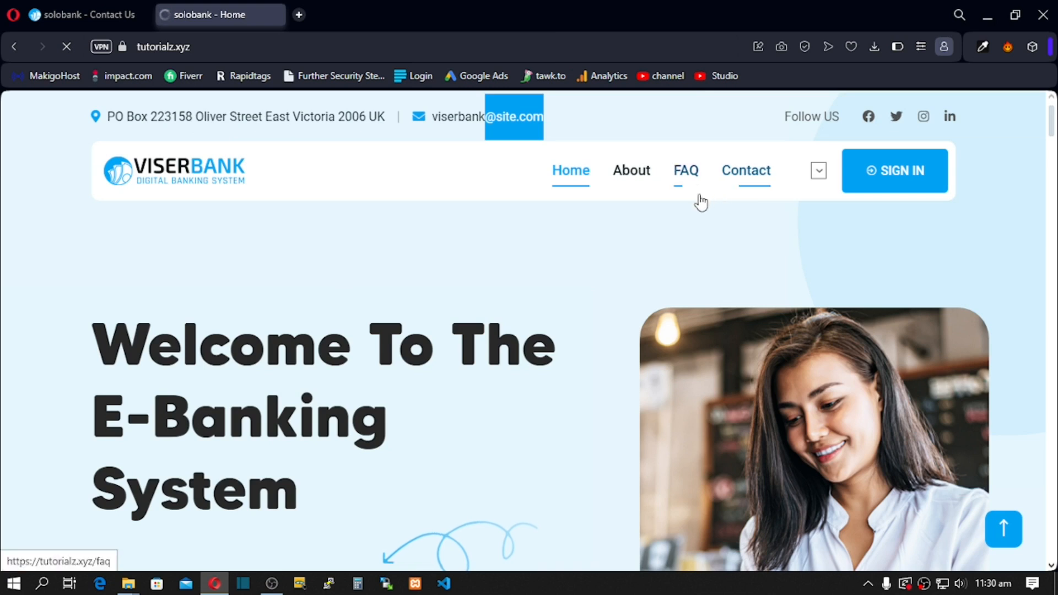
scroll(462, 325, down, 8)
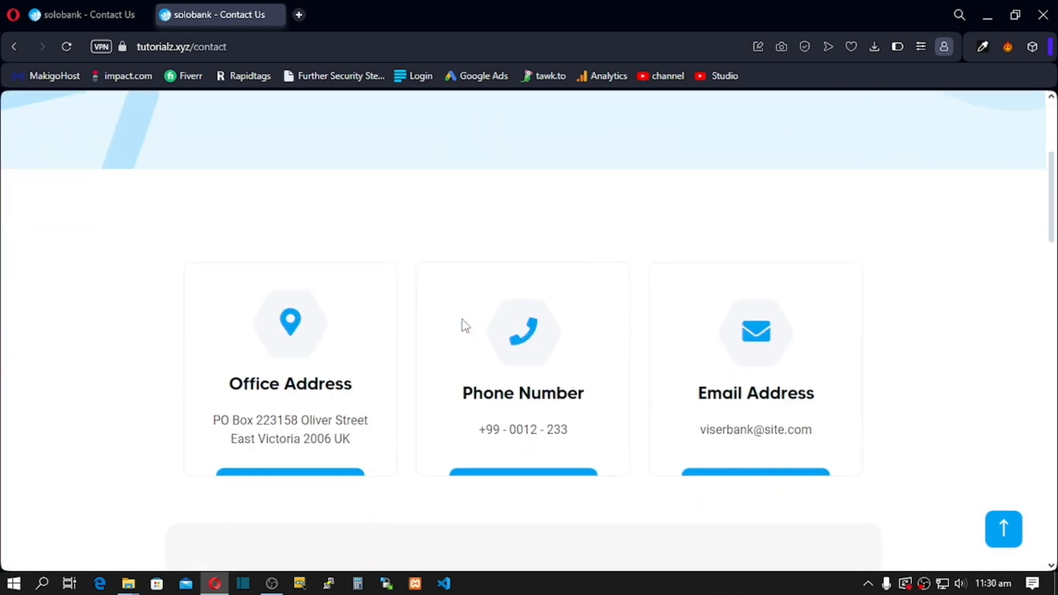
scroll(458, 328, down, 9)
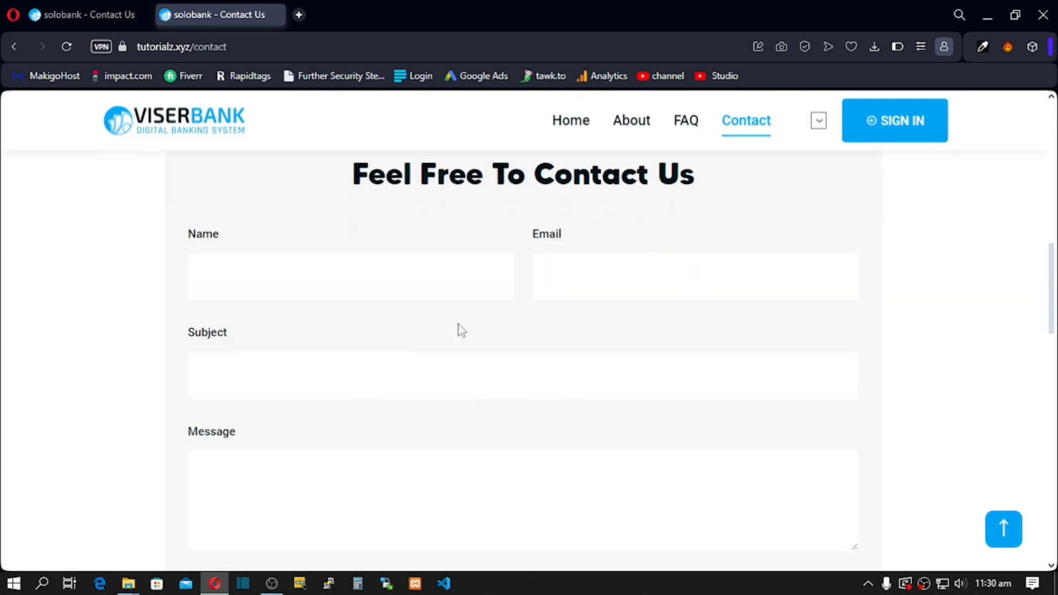
scroll(458, 328, up, 10)
click(63, 6)
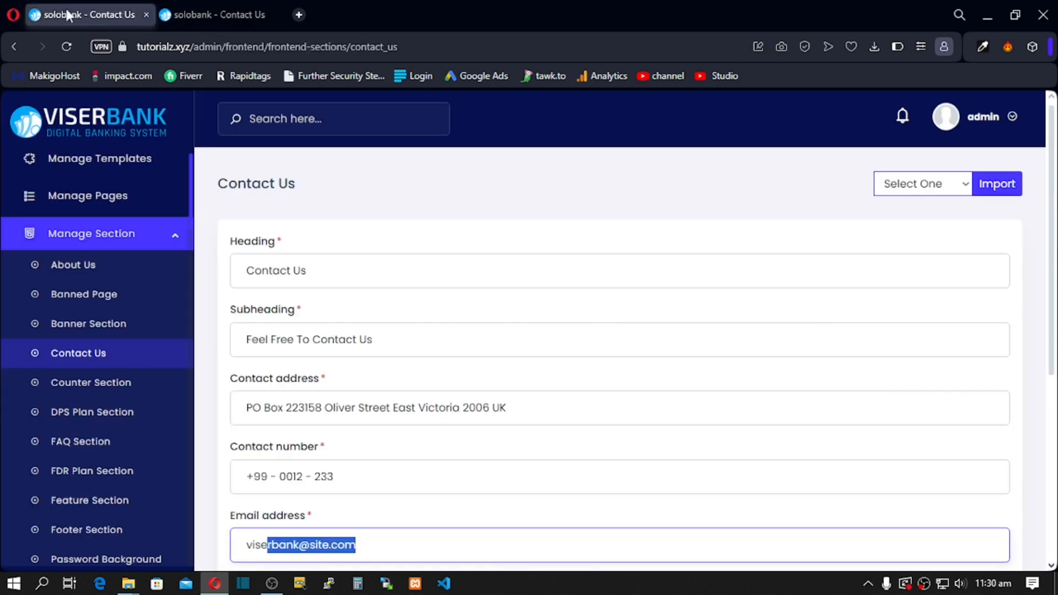
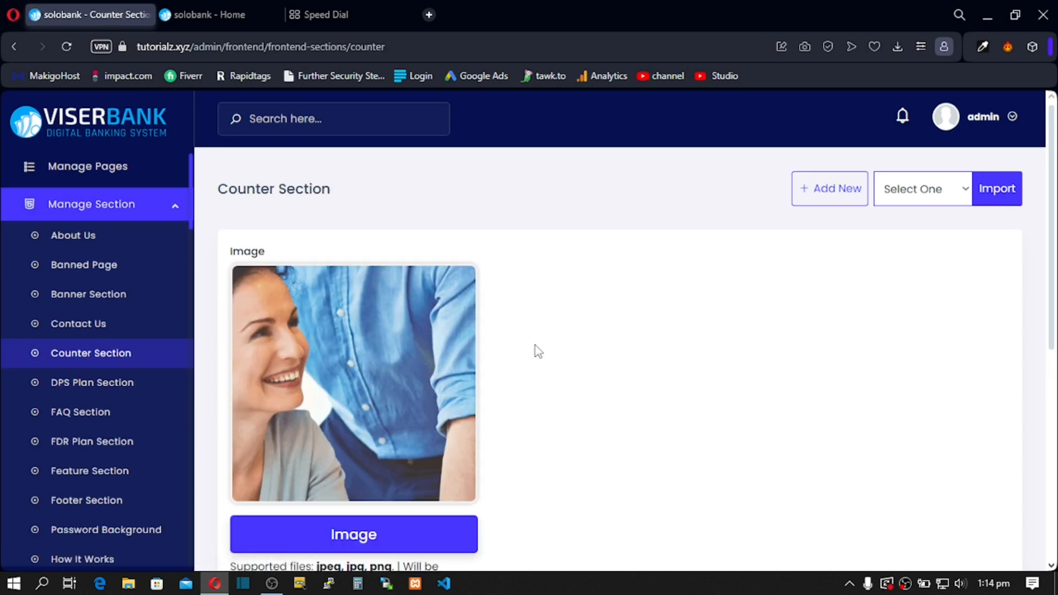
Step: Reload the live home page and find the 5M Account Holders counter
scroll(534, 350, down, 6)
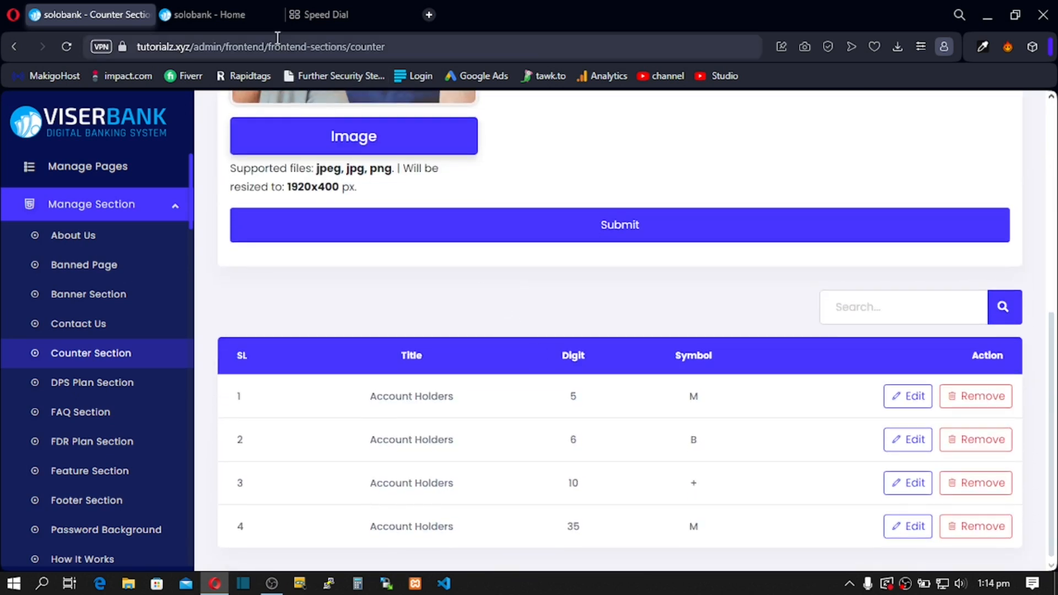
click(230, 4)
click(64, 47)
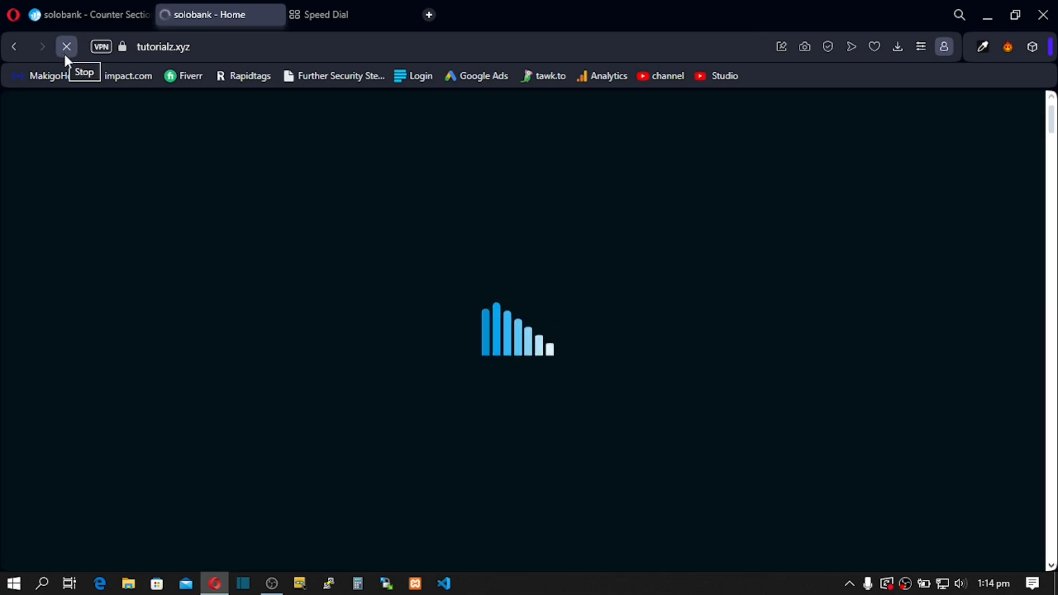
scroll(349, 330, down, 15)
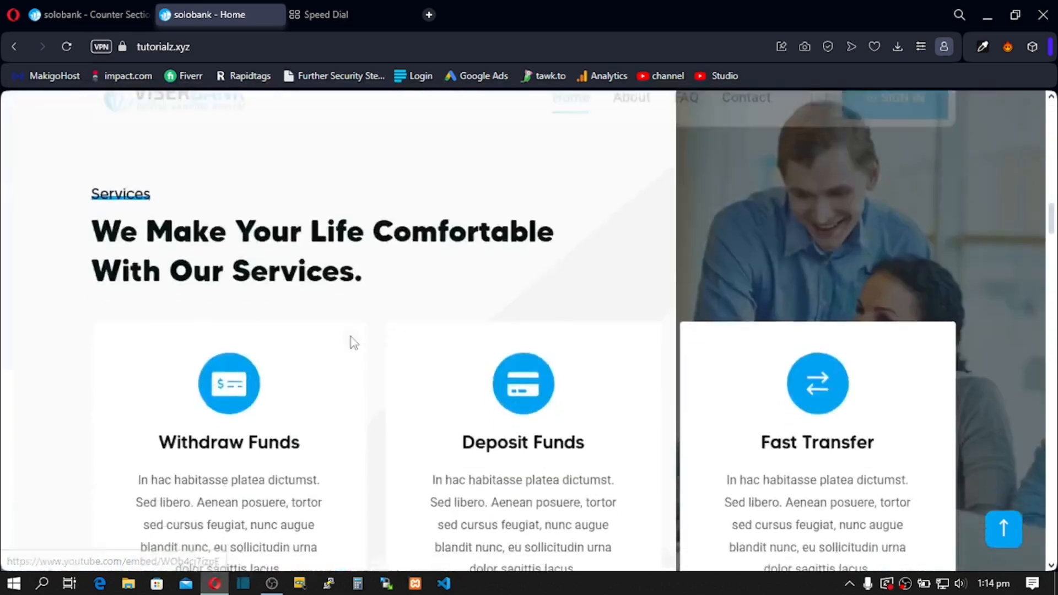
scroll(353, 343, down, 20)
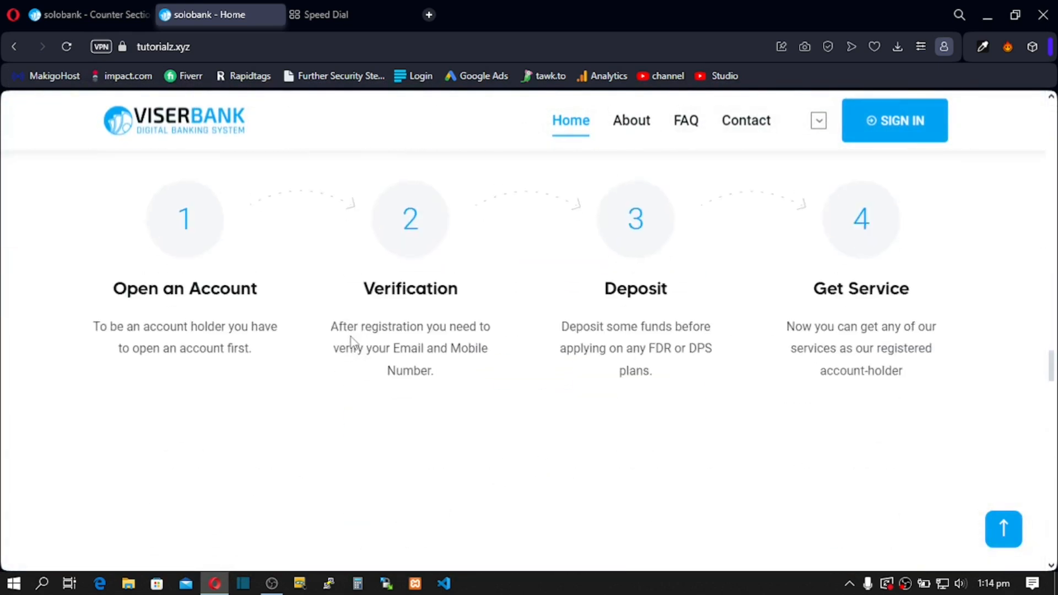
scroll(354, 343, down, 20)
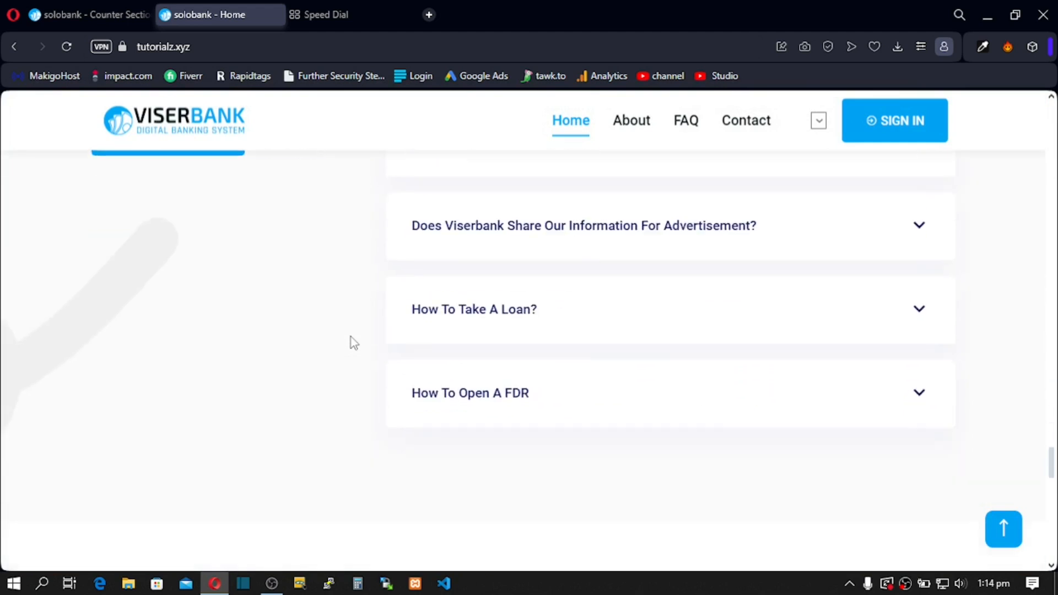
scroll(354, 343, down, 5)
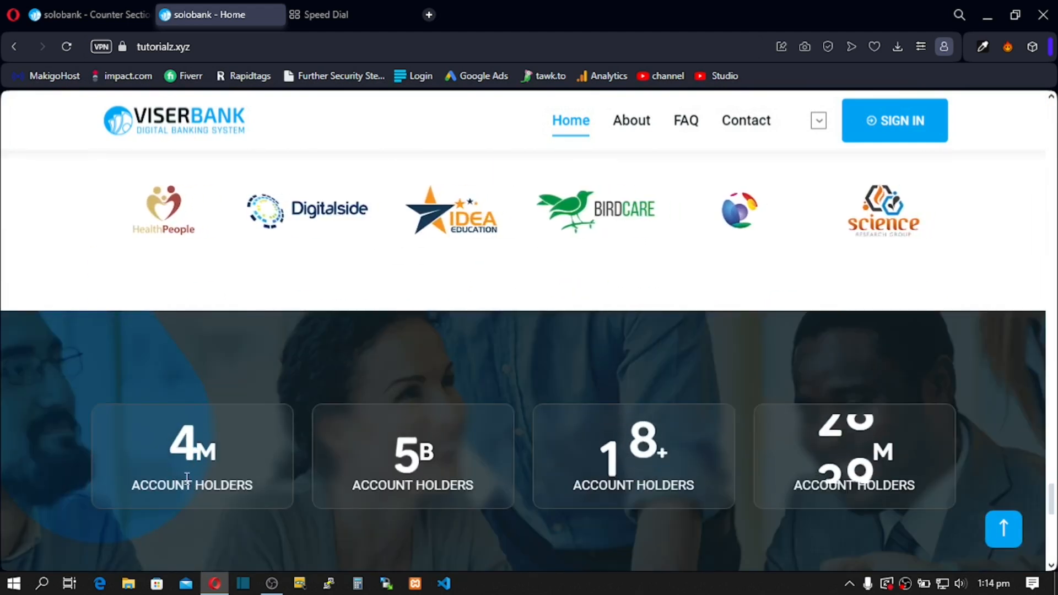
double_click(179, 450)
double_click(411, 447)
click(686, 449)
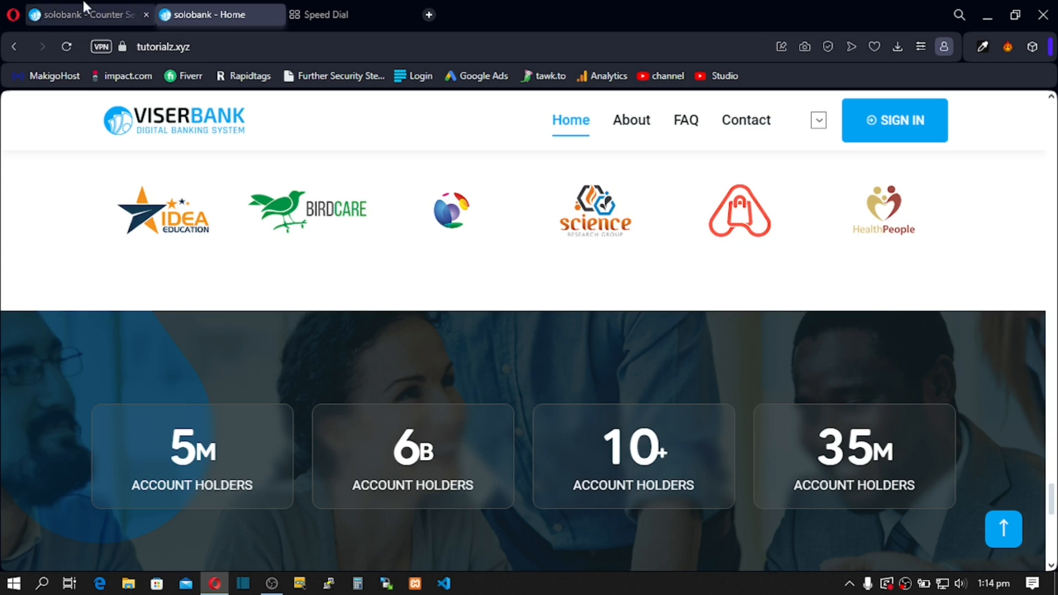
Step: Change the first counter's symbol from M to K and save it
click(79, 15)
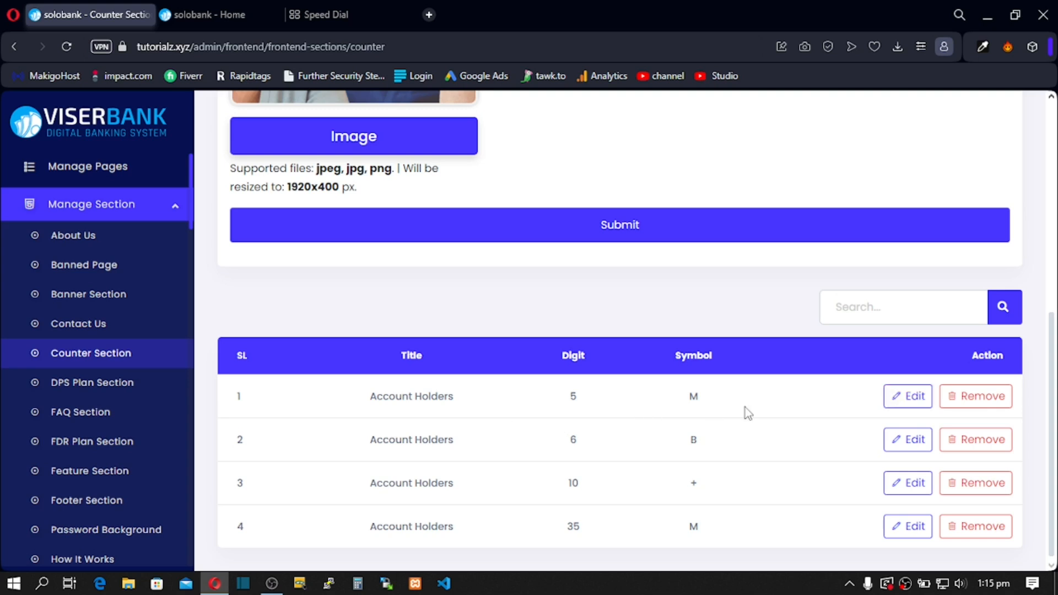
click(903, 398)
double_click(395, 279)
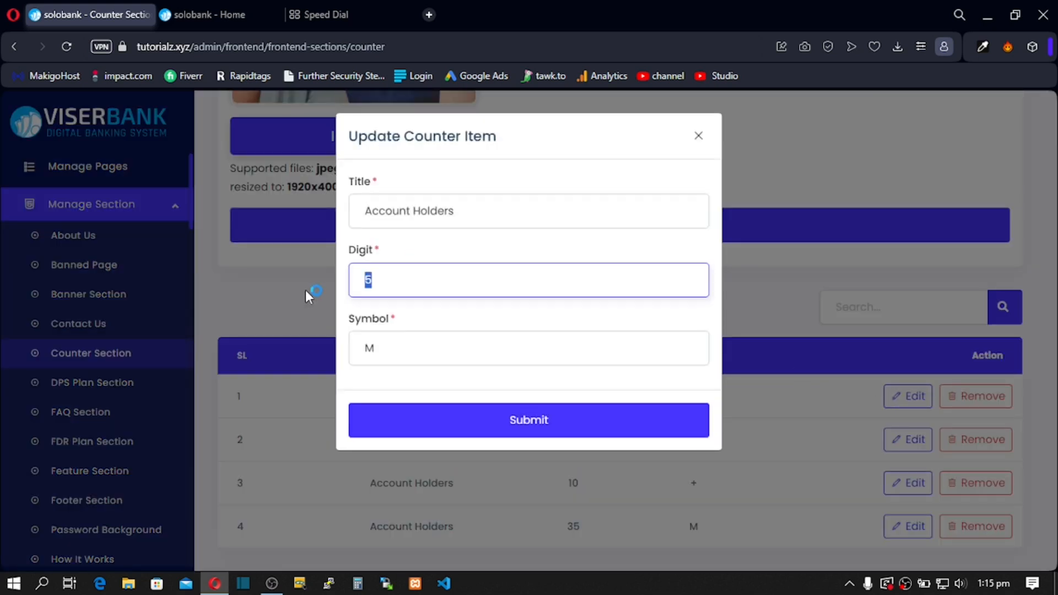
double_click(363, 355)
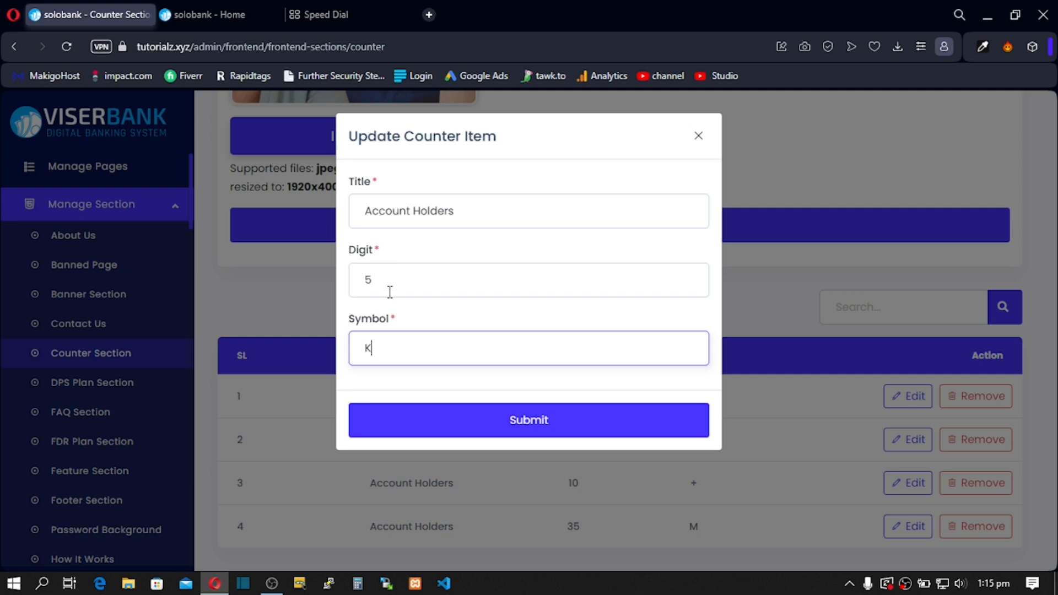
click(476, 428)
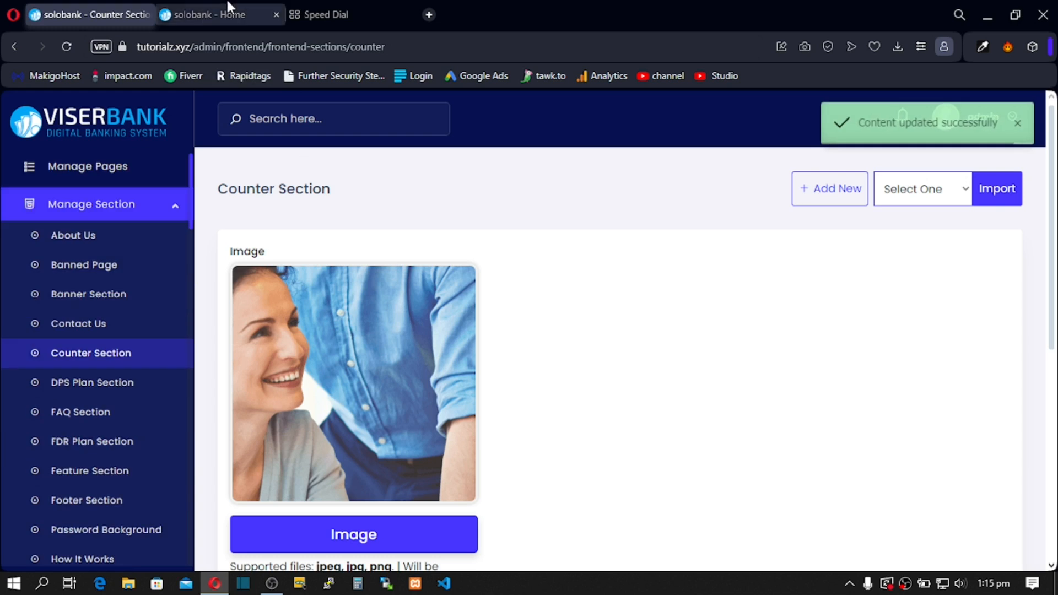
Step: Reload the live home page to confirm the counter now reads 5K
click(228, 12)
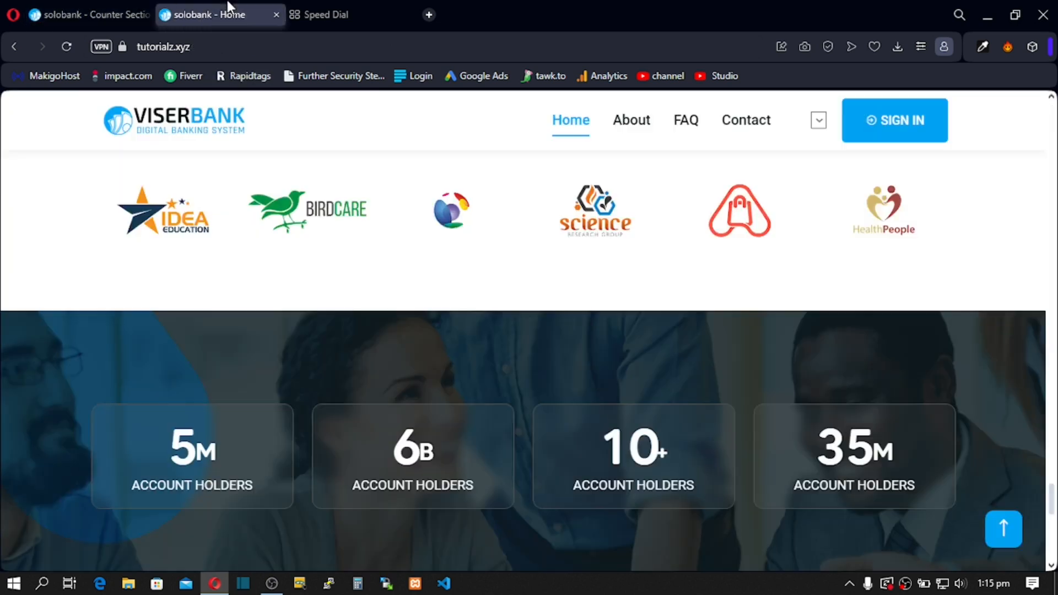
click(65, 47)
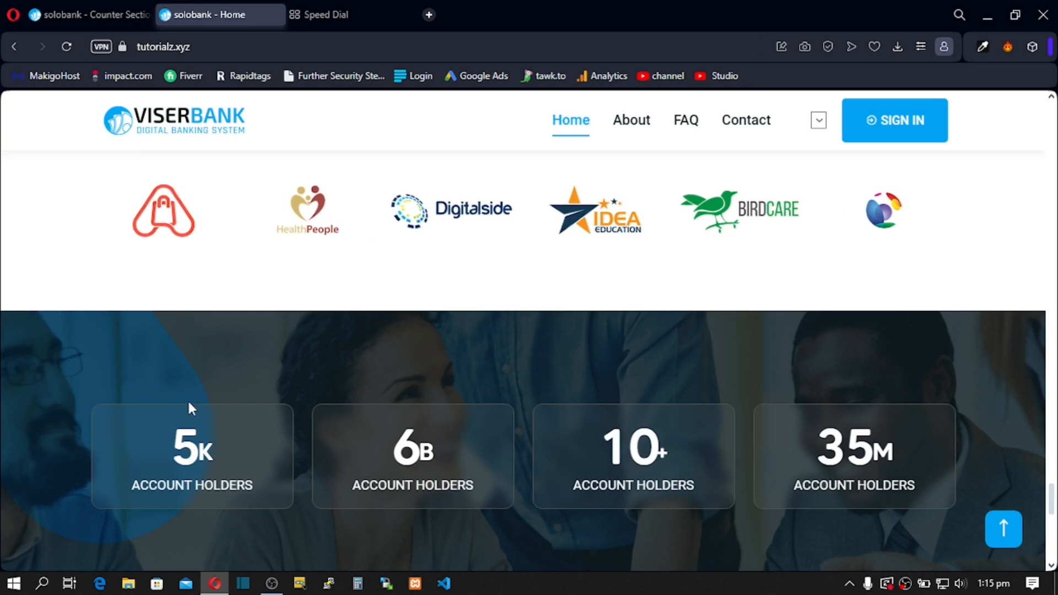
click(83, 12)
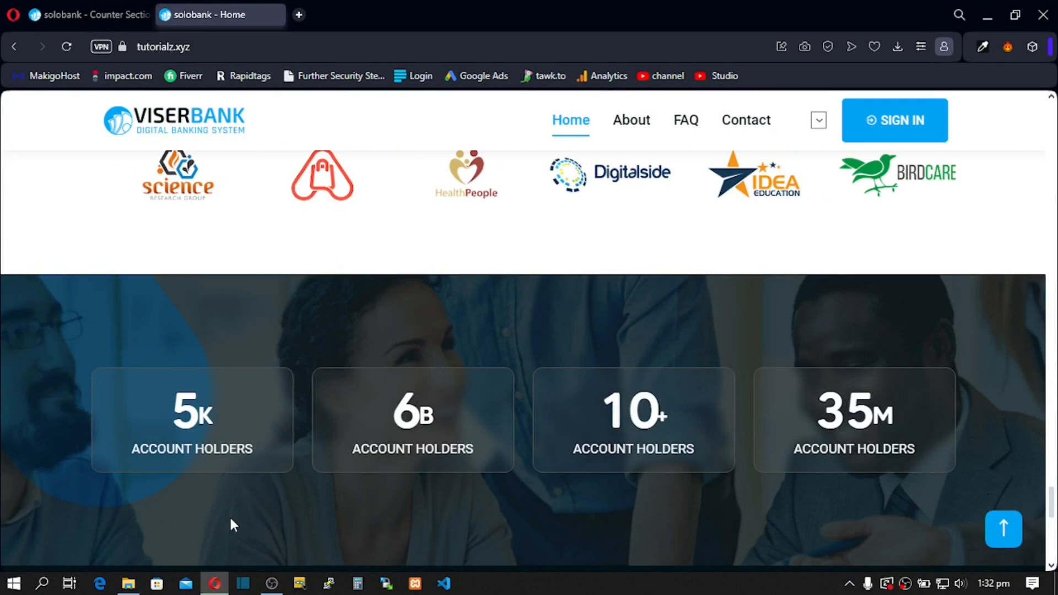
drag(356, 449, 664, 465)
click(594, 449)
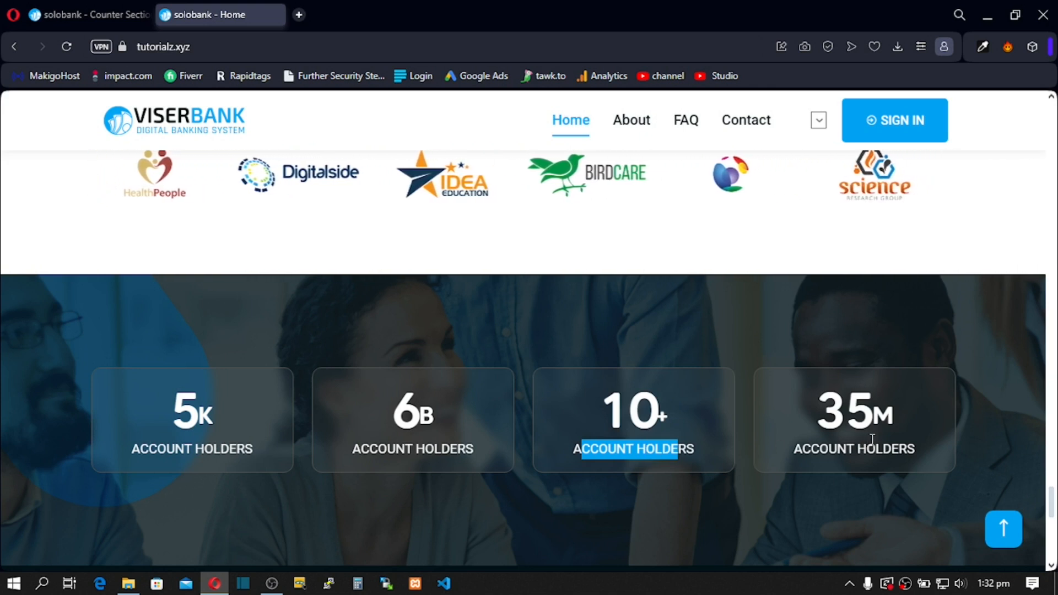
Step: Rename the second counter from Account Holders to Branches and save it
click(97, 13)
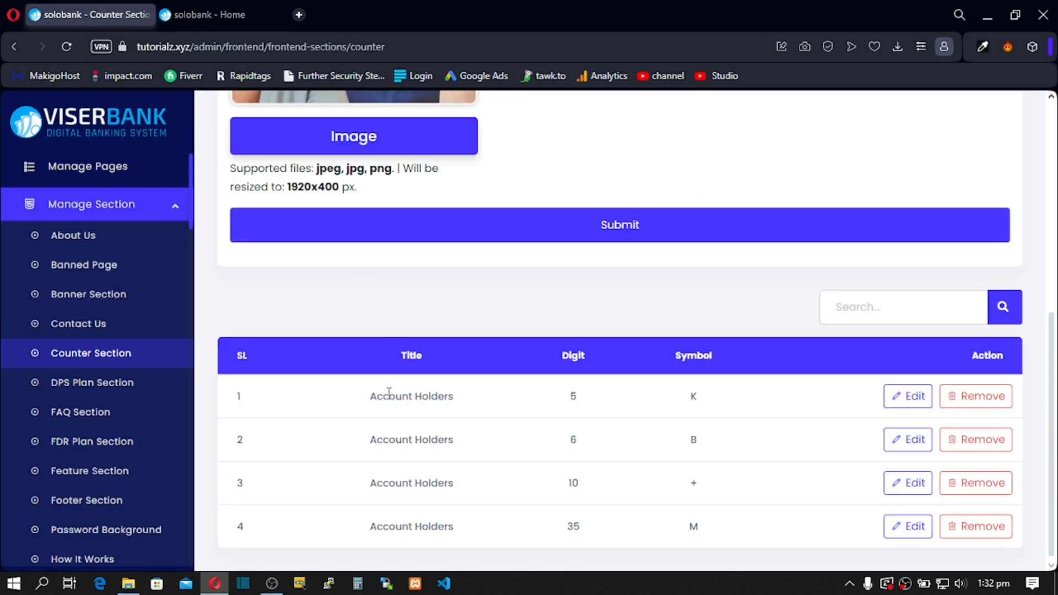
click(907, 440)
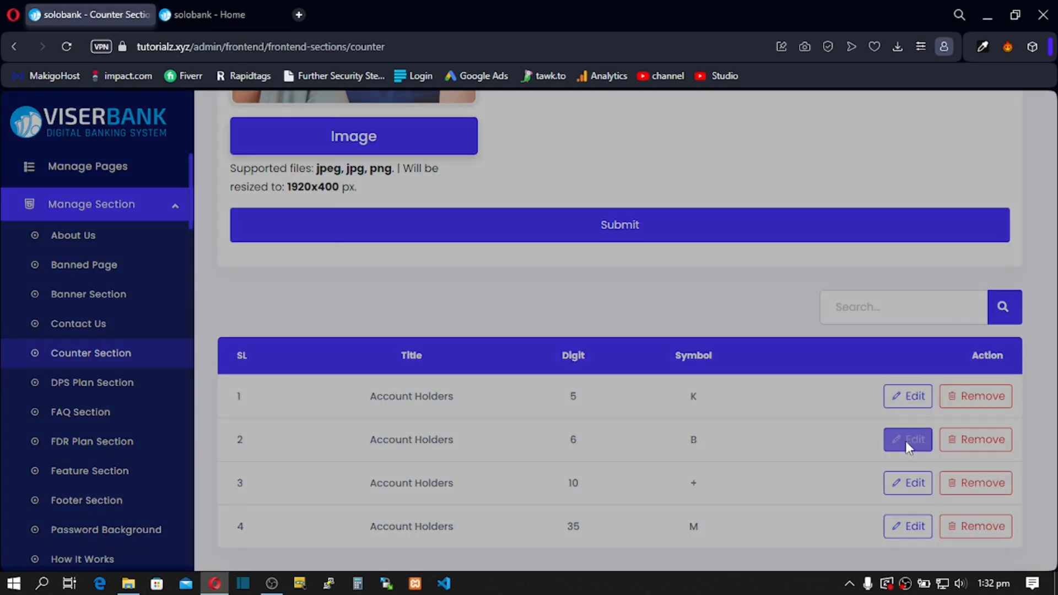
drag(467, 218, 352, 210)
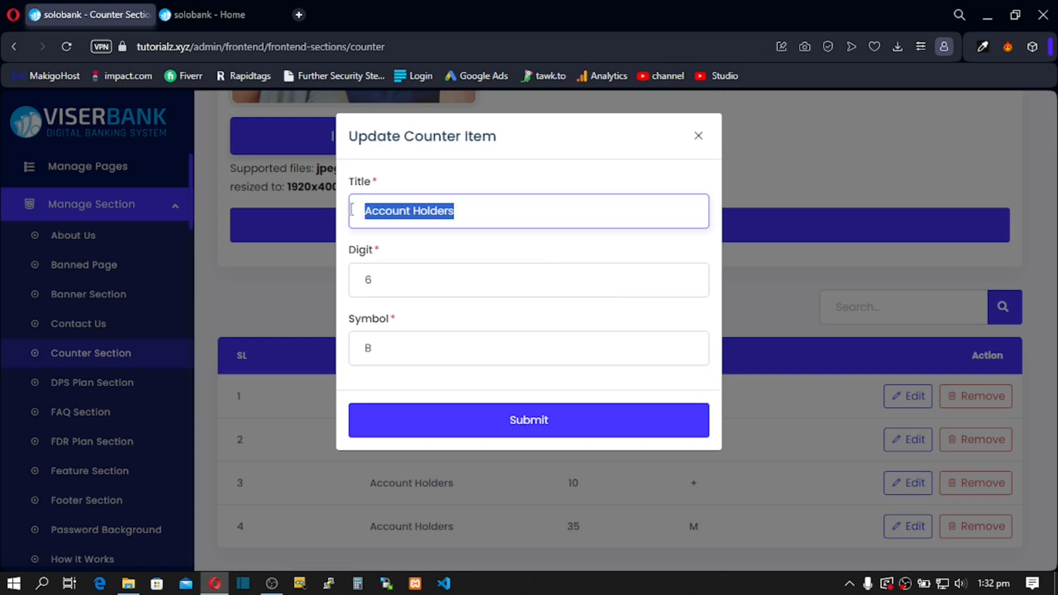
text(Bran)
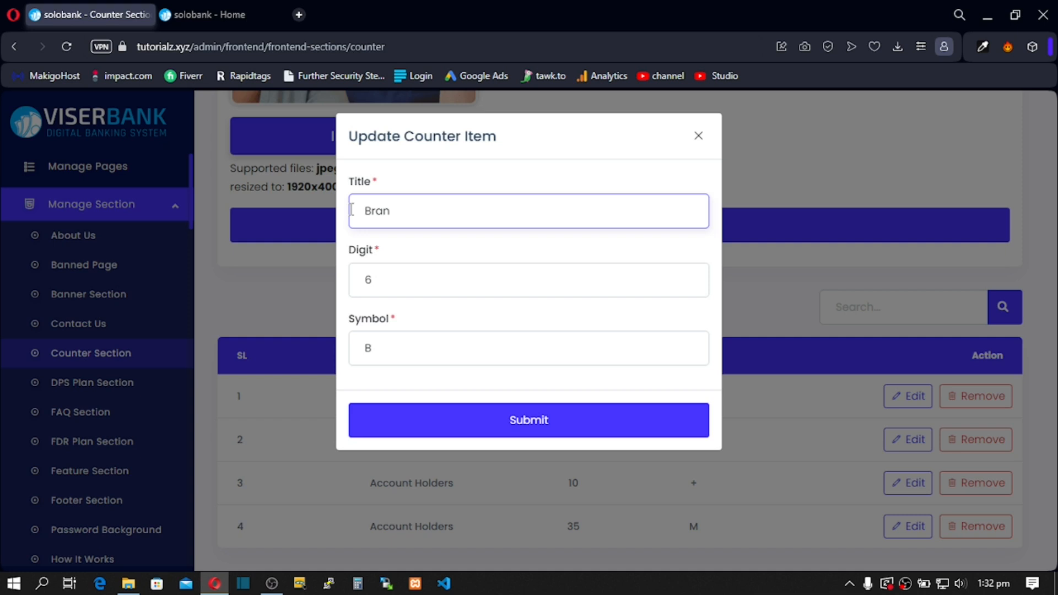
text(ches)
double_click(356, 353)
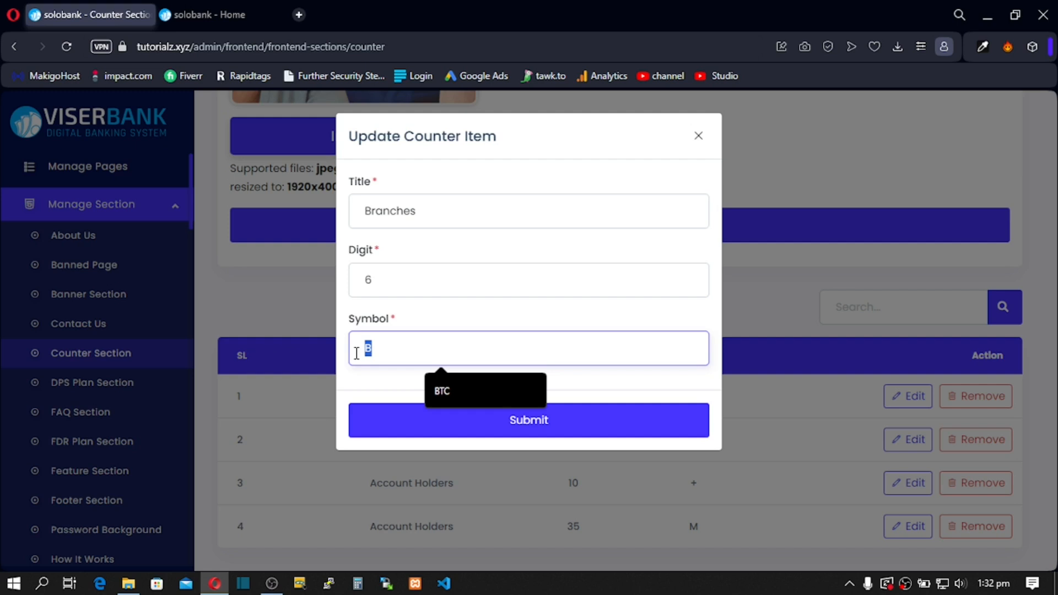
text(3)
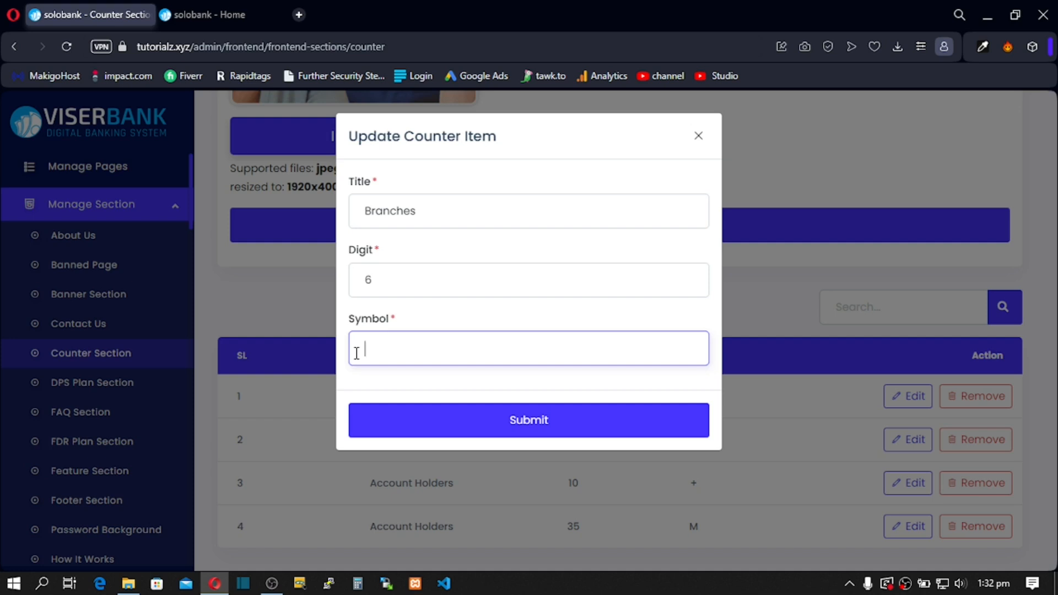
drag(397, 275, 364, 280)
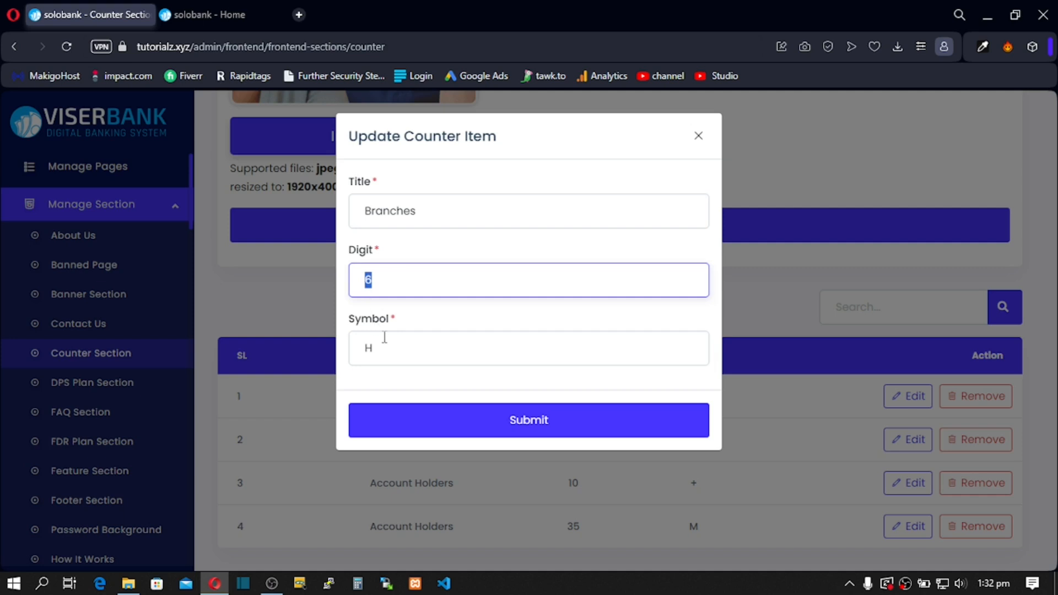
click(468, 428)
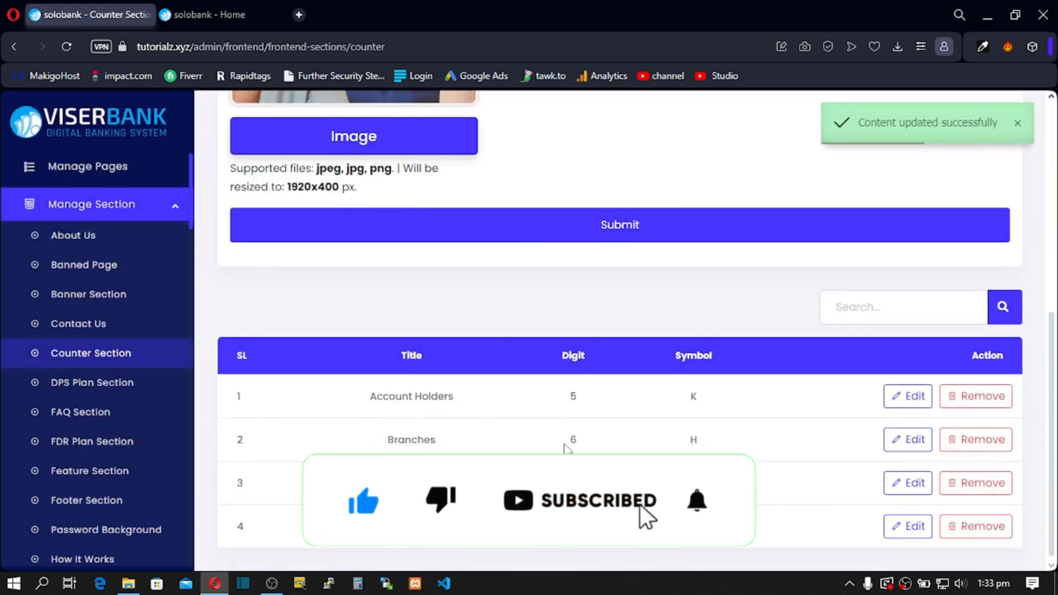
Step: Retitle the third counter to Staff and save it
click(912, 484)
drag(466, 209, 337, 220)
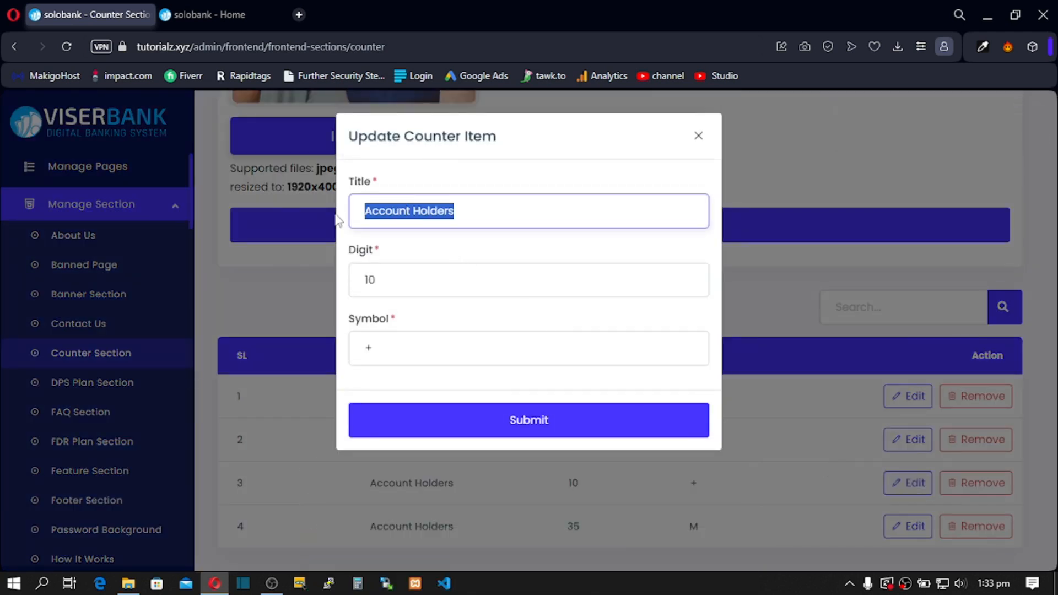
text(Staff)
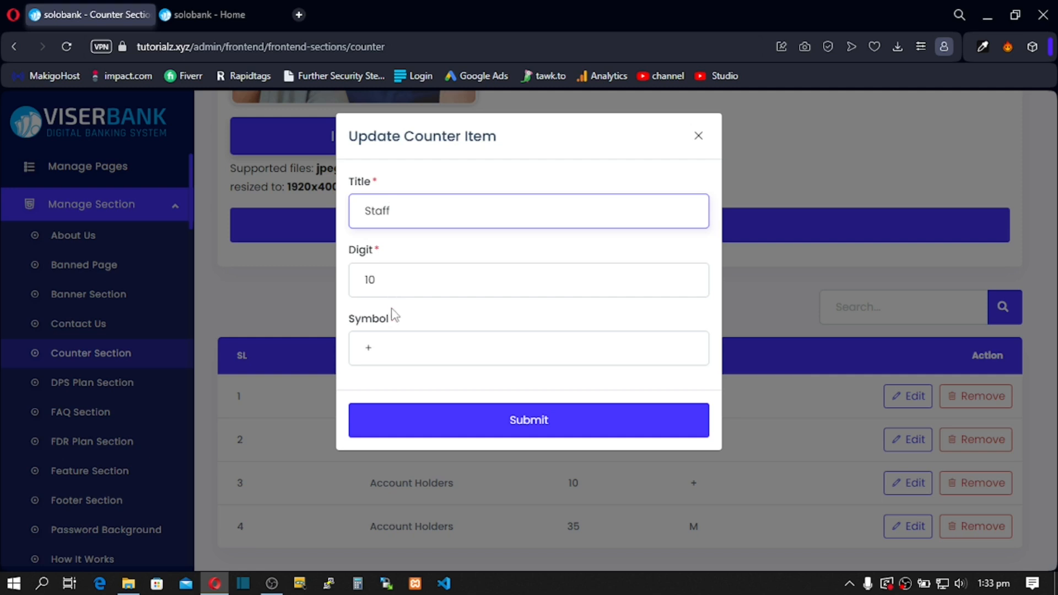
click(517, 424)
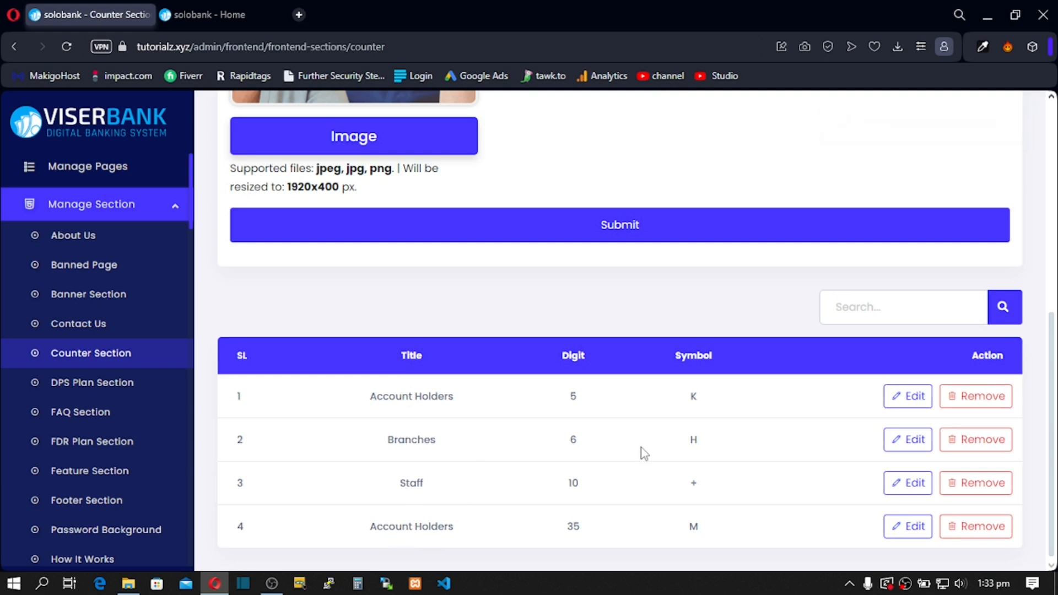
Step: Set the Branches counter's digit to 100 and symbol to +, then save
click(899, 440)
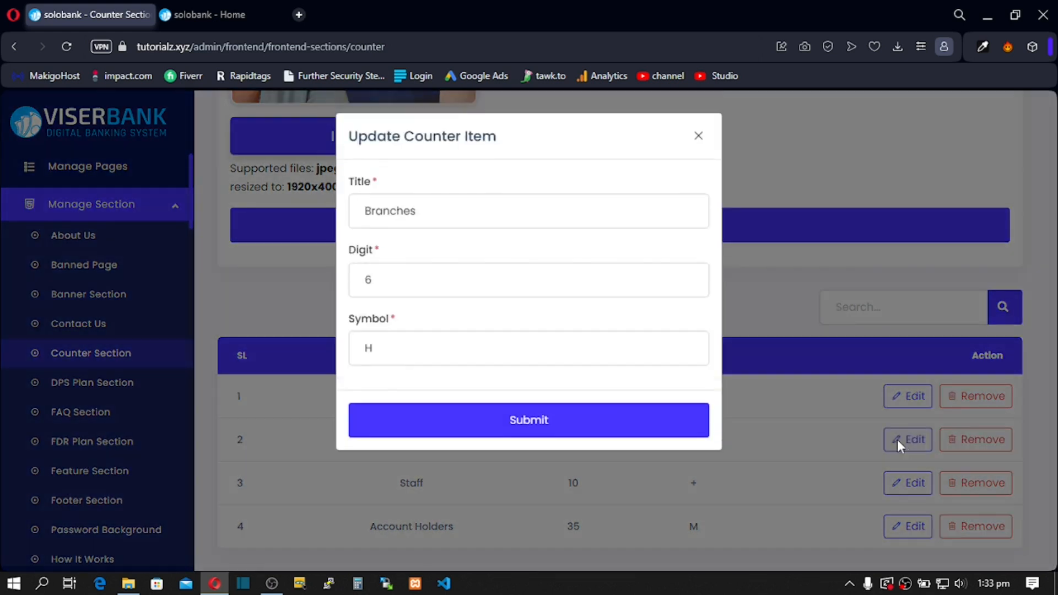
double_click(385, 346)
drag(388, 285, 349, 287)
text(100)
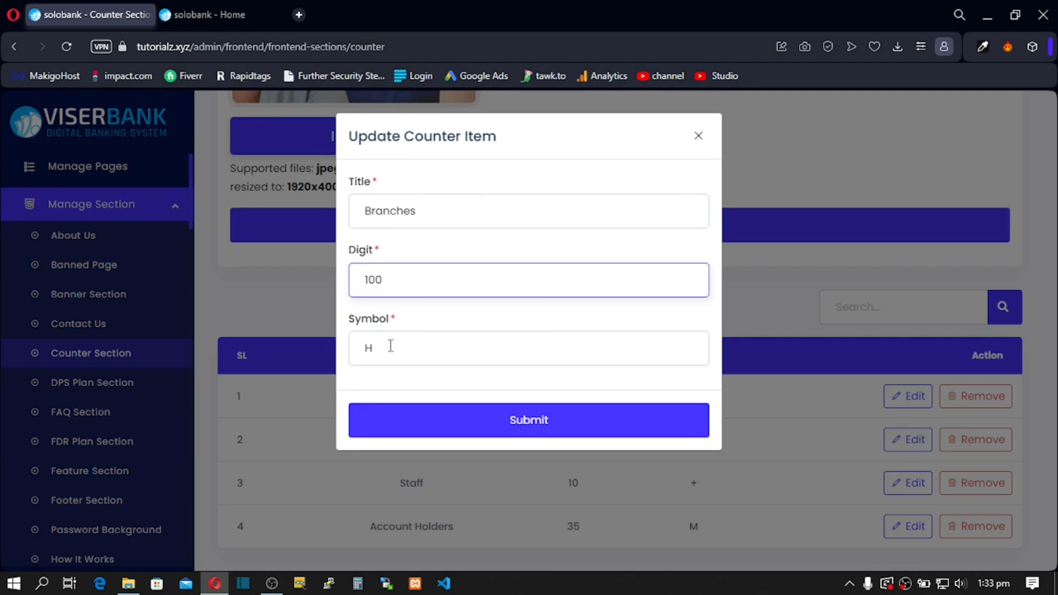
drag(391, 346, 339, 357)
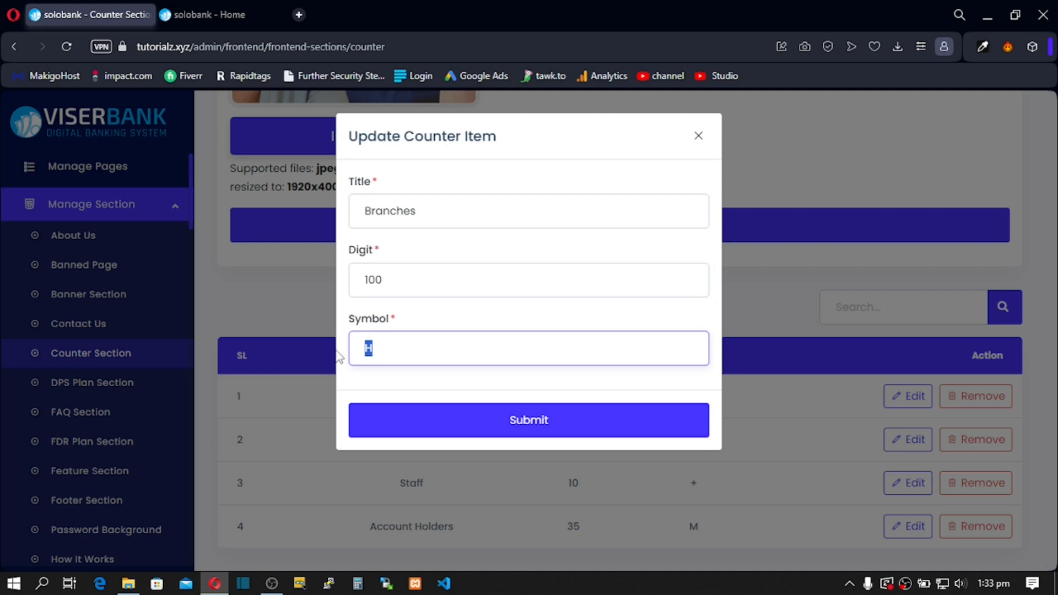
text(+)
click(522, 425)
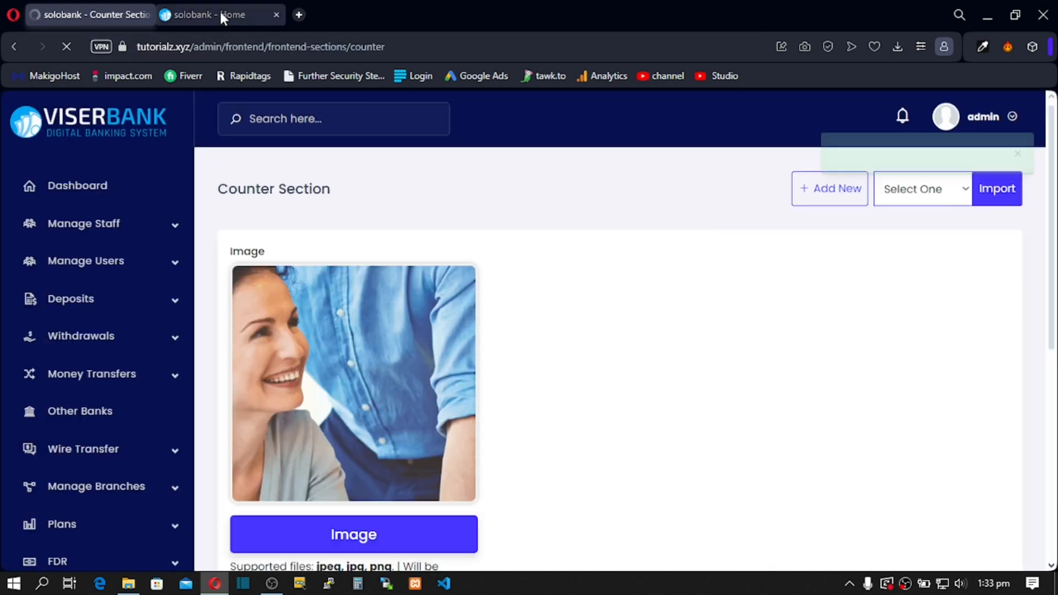
click(219, 9)
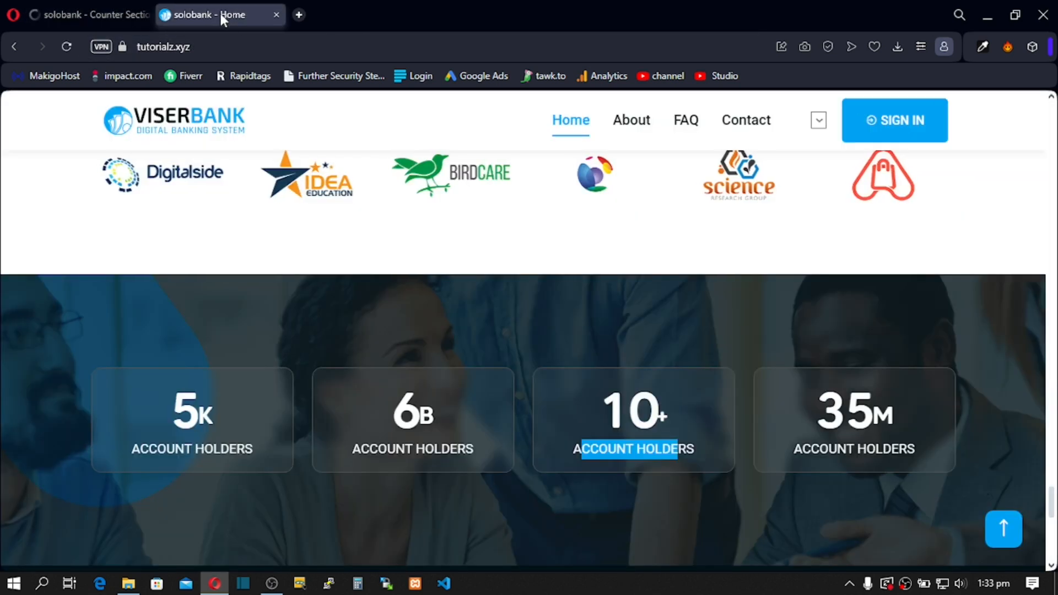
click(66, 46)
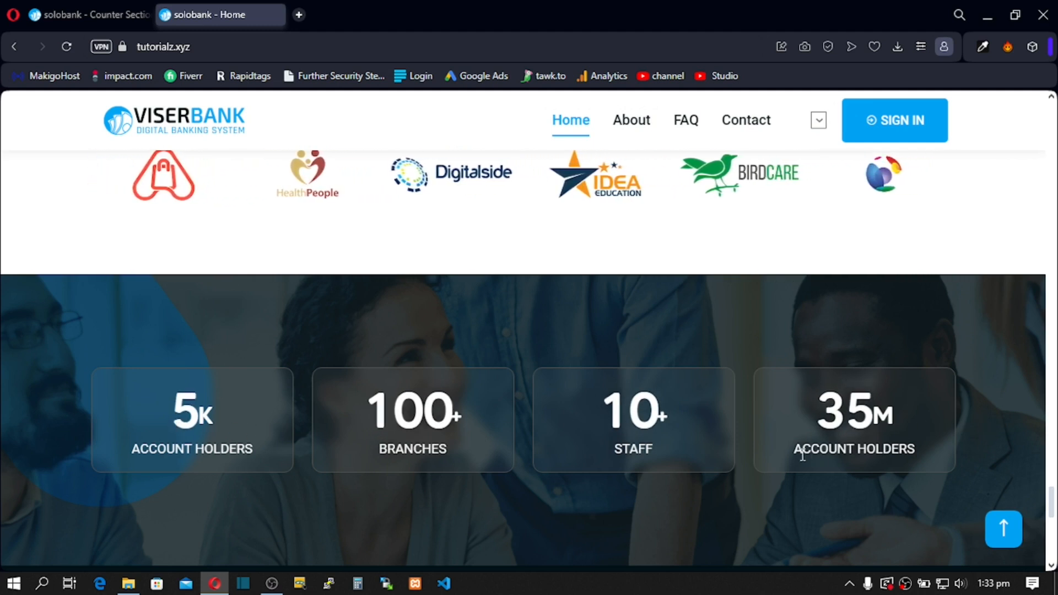
drag(803, 455, 924, 459)
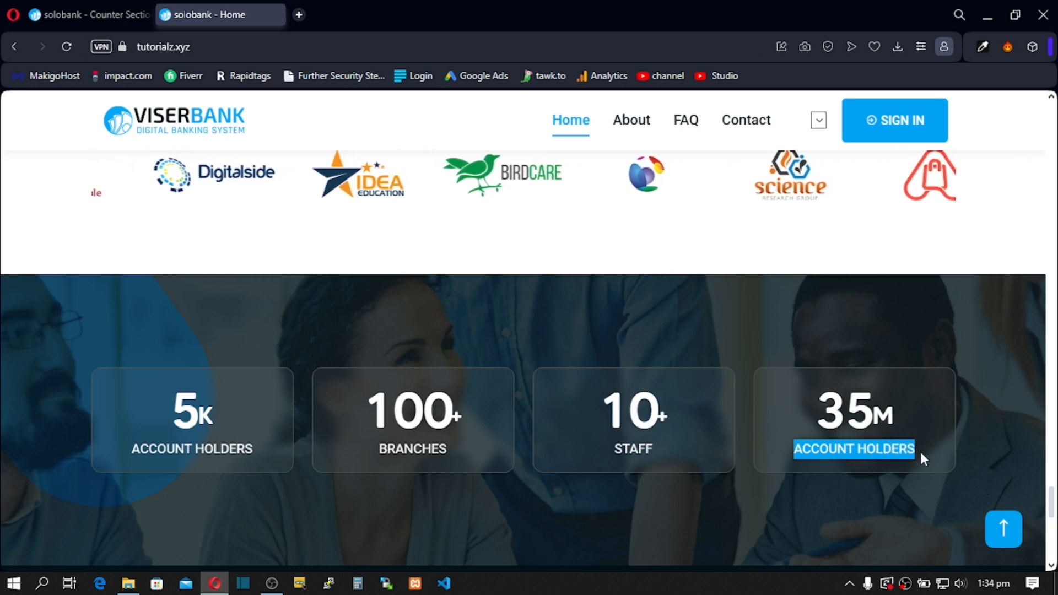
drag(794, 455, 932, 456)
click(859, 451)
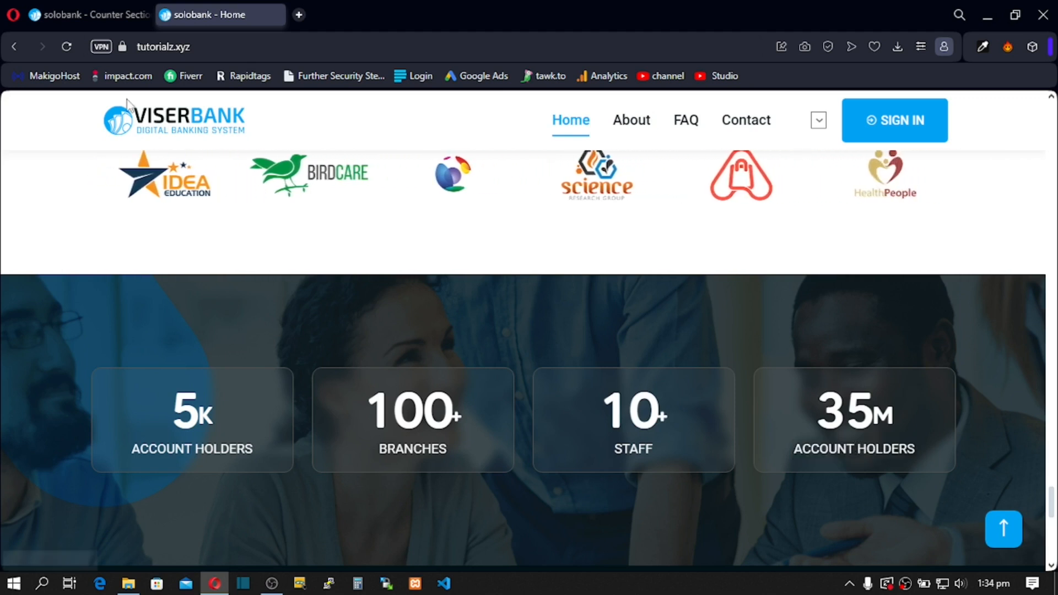
click(83, 11)
scroll(96, 375, down, 5)
scroll(102, 390, down, 13)
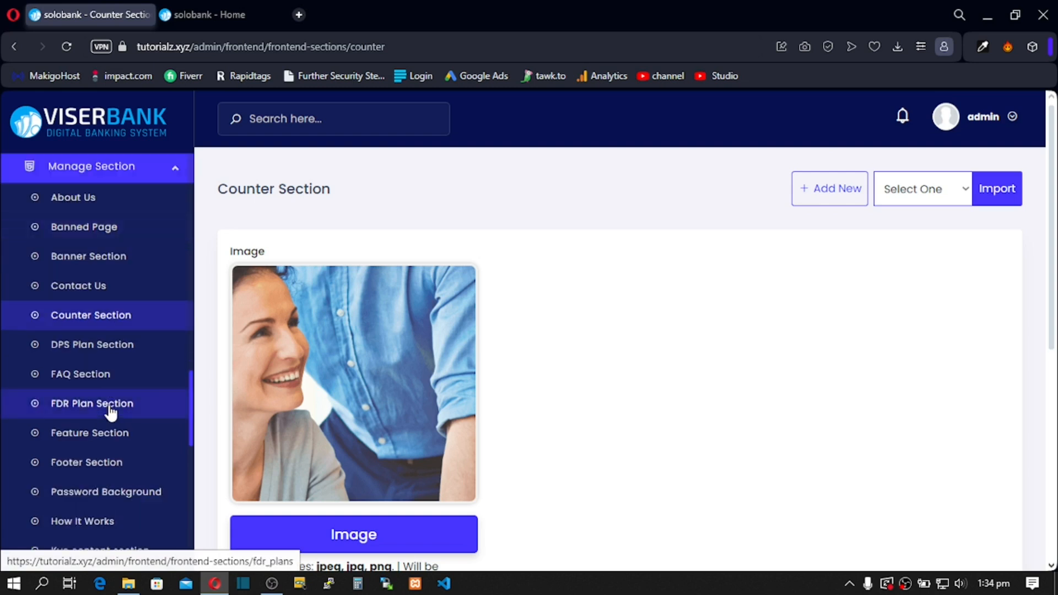
Step: Review the DPS Plan Section's 'Deposit Pension Scheme' heading and 'Grow your deposit with us' subheading
click(85, 345)
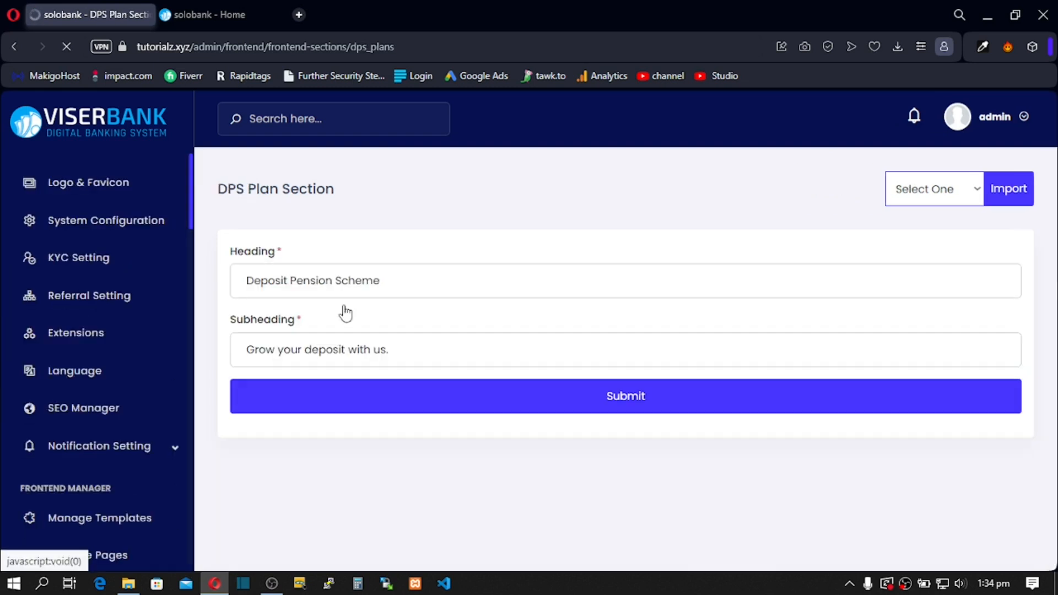
drag(387, 282, 347, 282)
drag(397, 355, 232, 356)
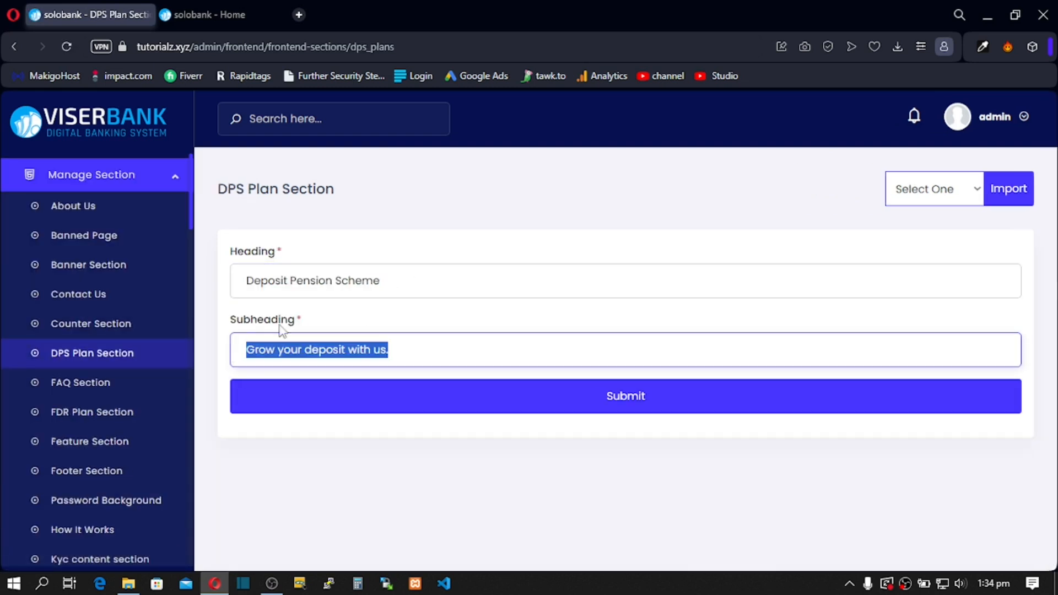
drag(375, 283, 262, 278)
drag(345, 349, 283, 349)
click(76, 383)
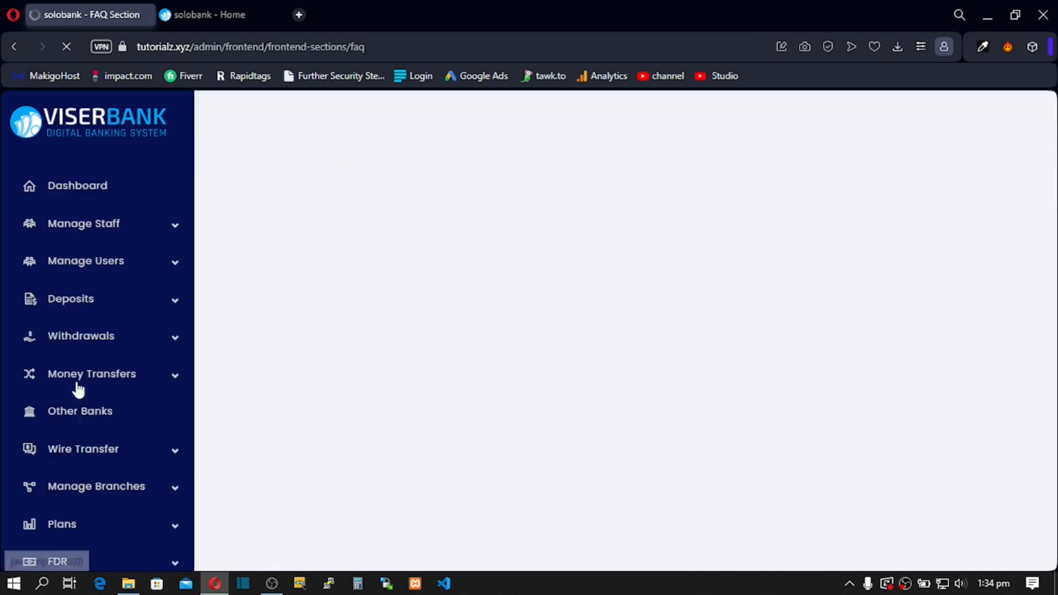
Step: Review the FAQ Section's heading, subheading, description and 'Contact with Us' button text and link
drag(397, 281, 279, 280)
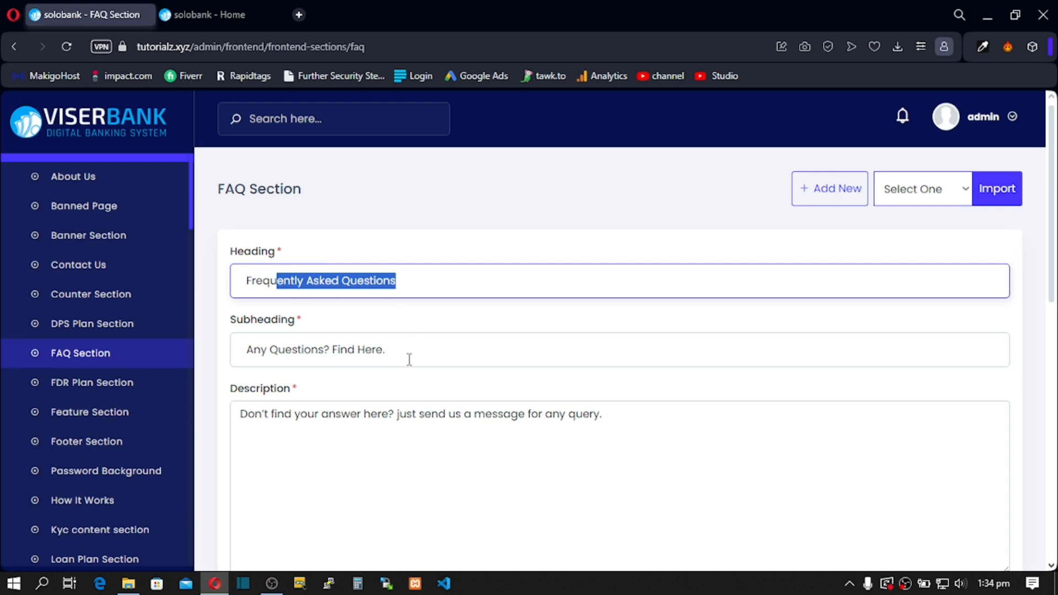
drag(408, 360, 268, 355)
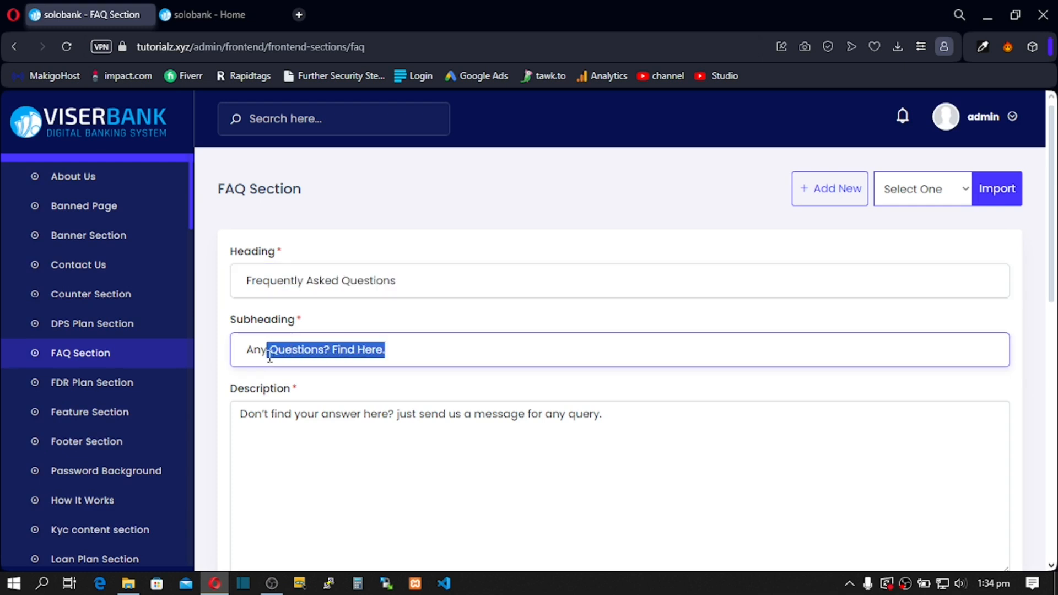
click(357, 350)
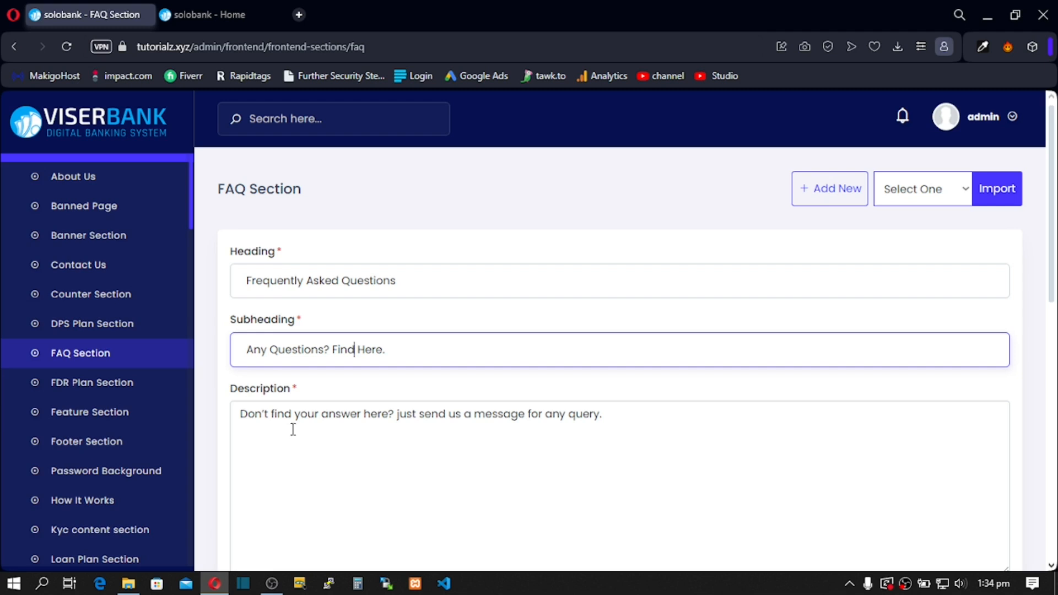
drag(244, 414, 612, 422)
scroll(610, 423, down, 5)
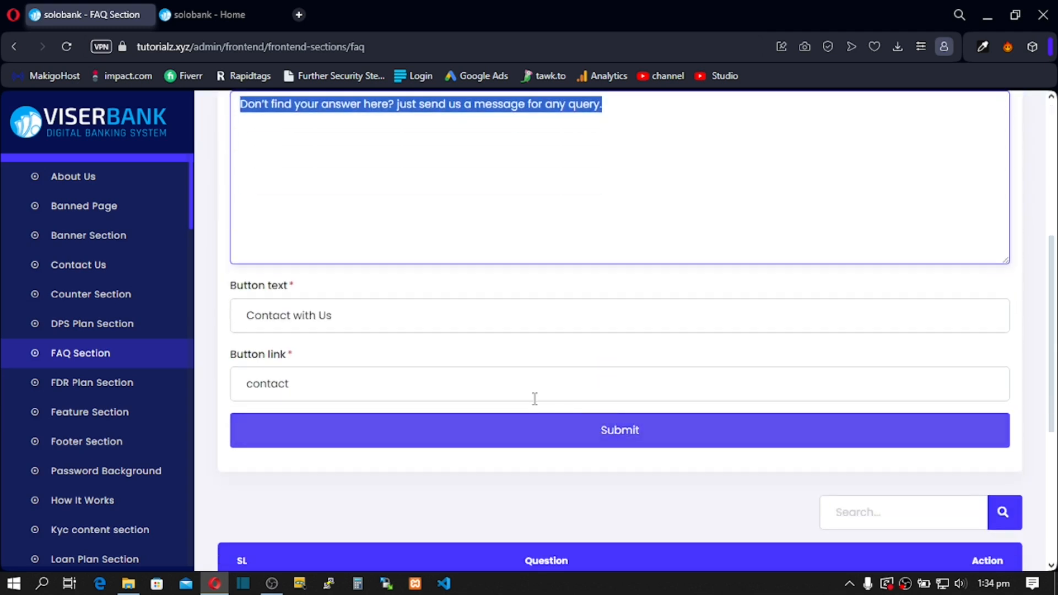
click(385, 314)
drag(385, 314, 230, 334)
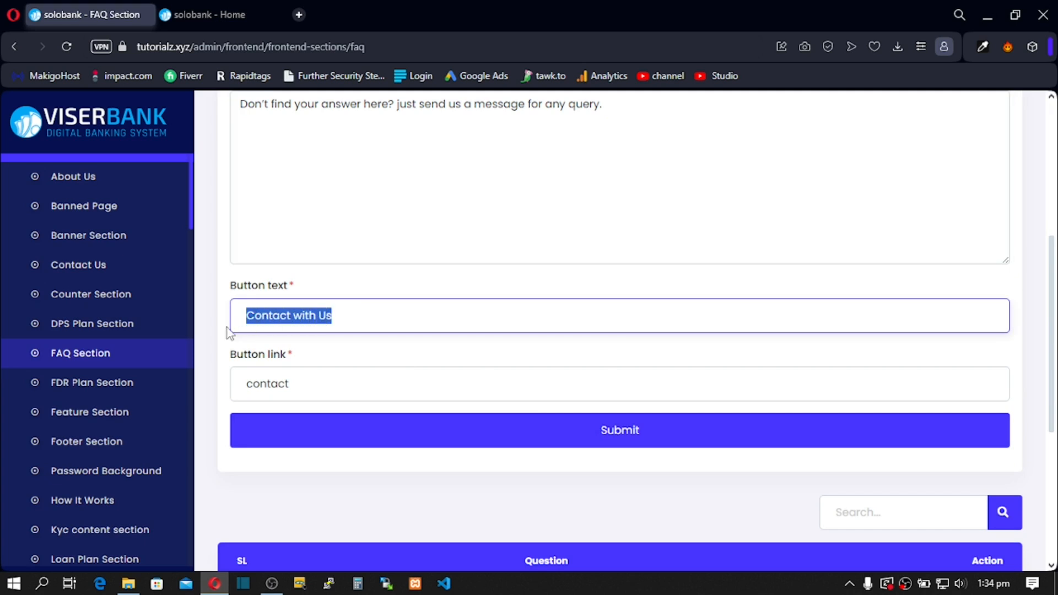
drag(338, 393, 236, 392)
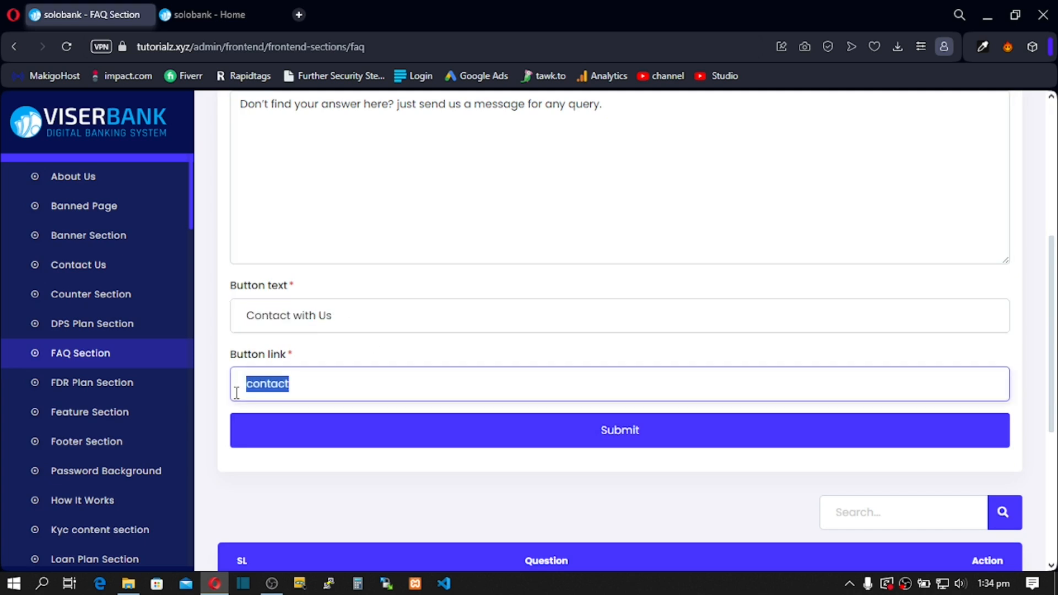
scroll(338, 384, down, 5)
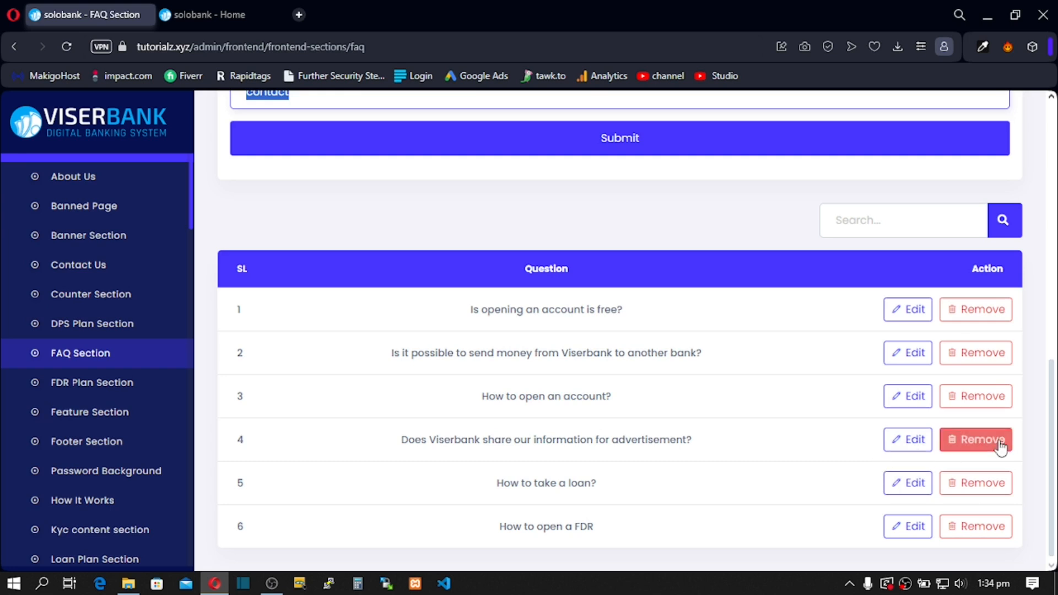
scroll(999, 441, up, 10)
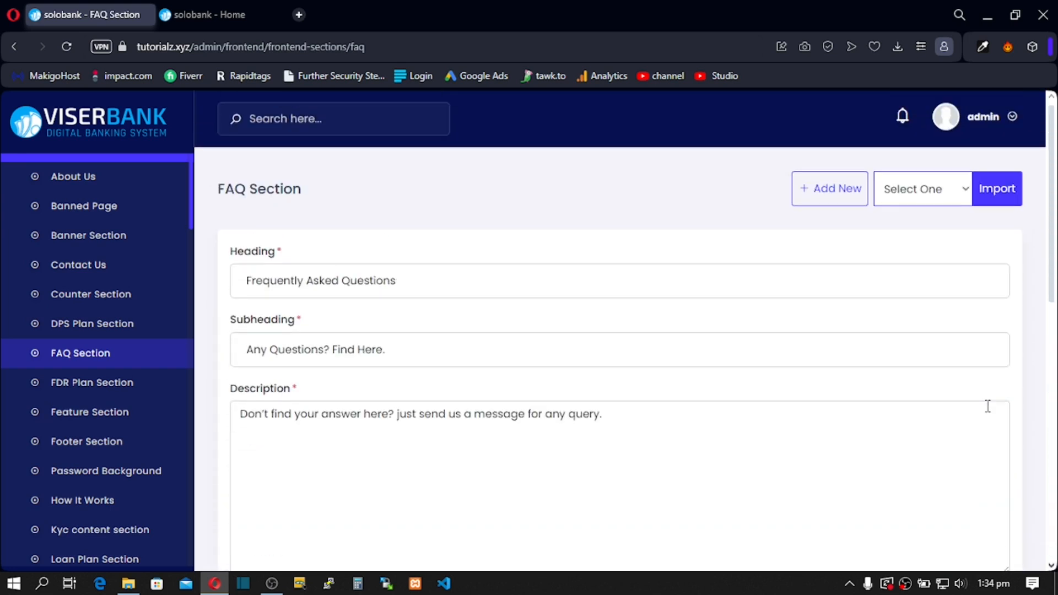
scroll(988, 406, down, 10)
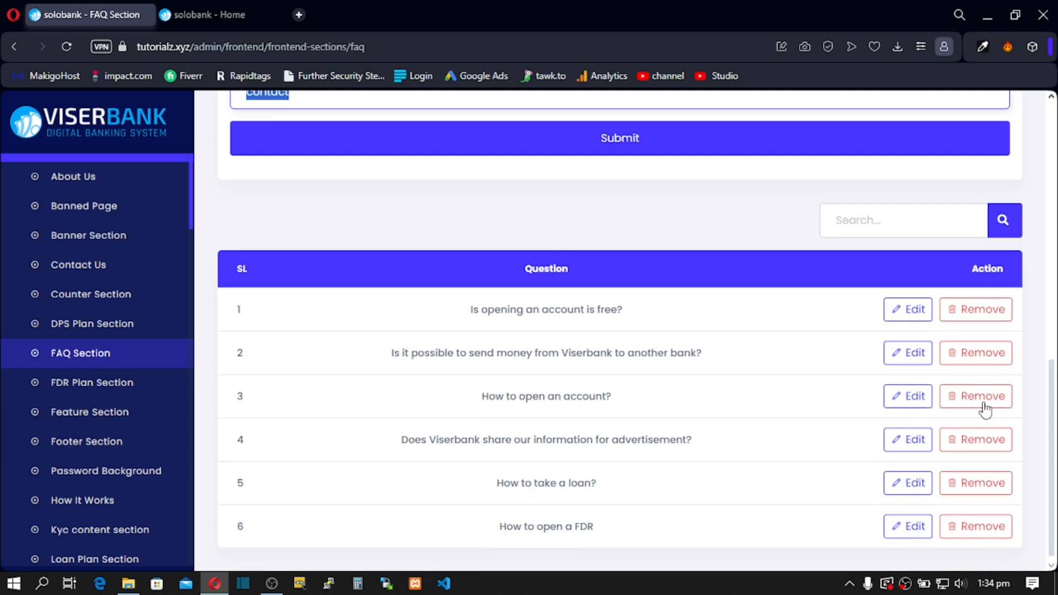
Step: Inspect the first two FAQ questions and answers, closing both without saving
click(908, 314)
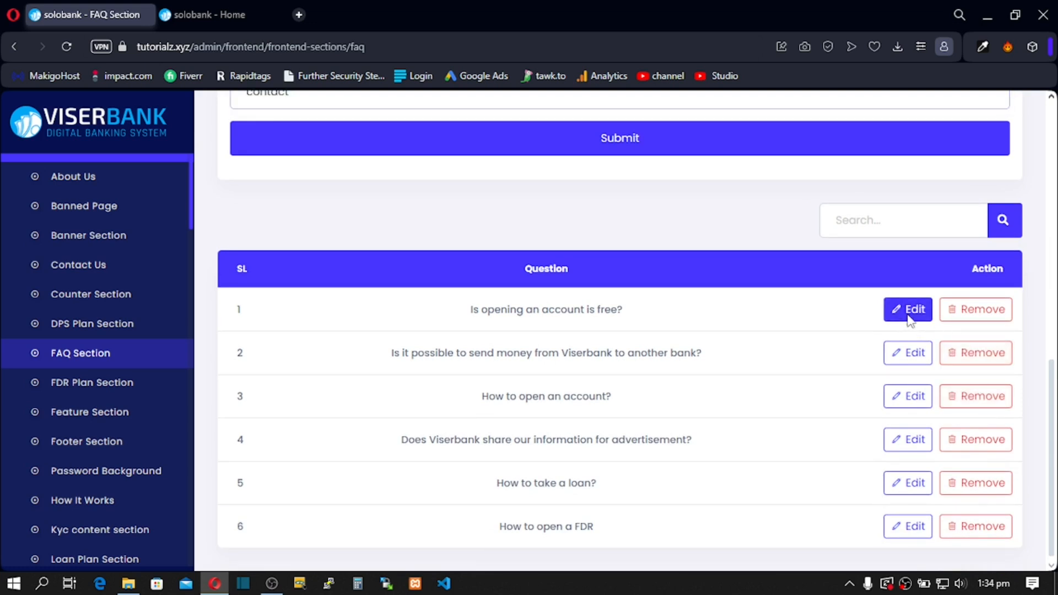
drag(571, 210, 372, 220)
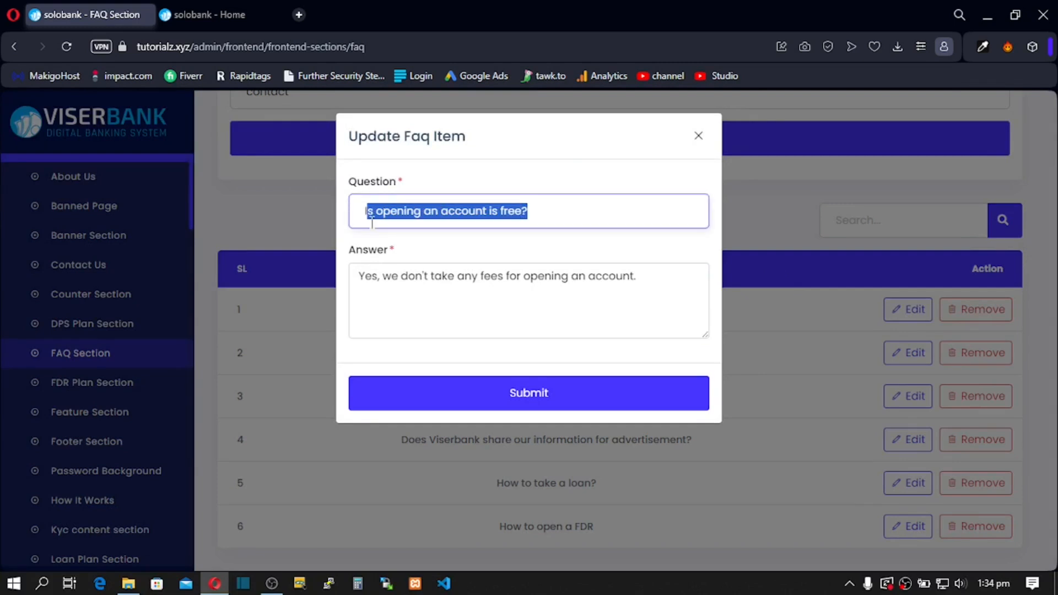
drag(667, 281, 441, 284)
click(697, 139)
click(912, 356)
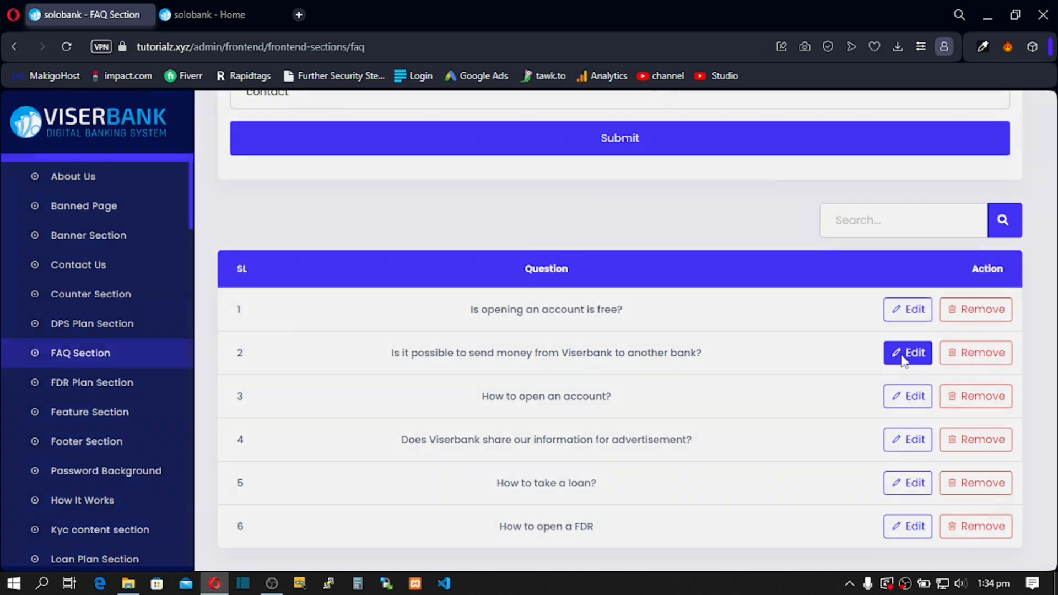
drag(683, 222, 415, 205)
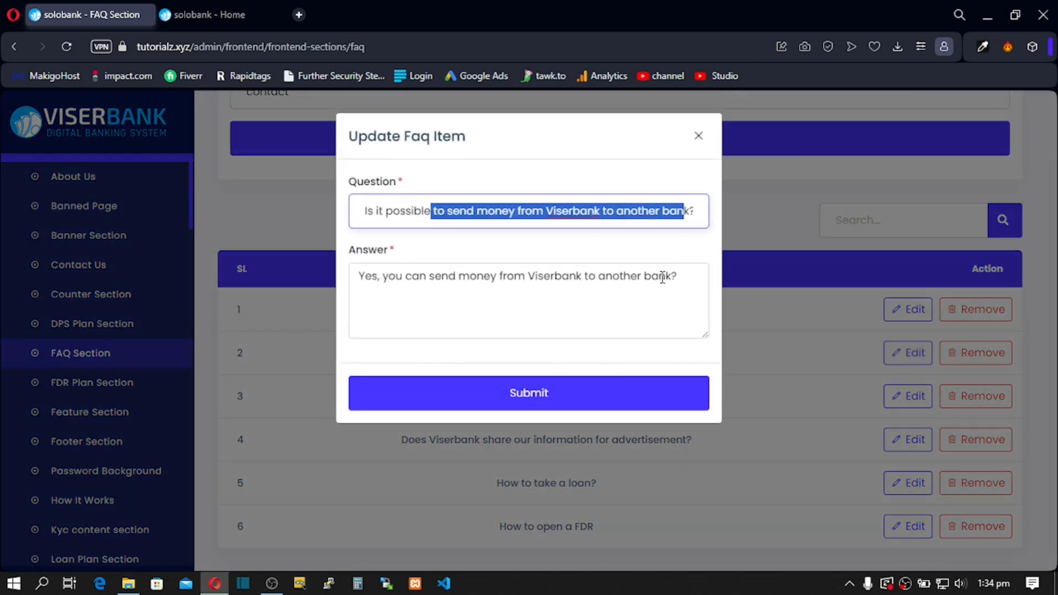
drag(670, 289, 396, 277)
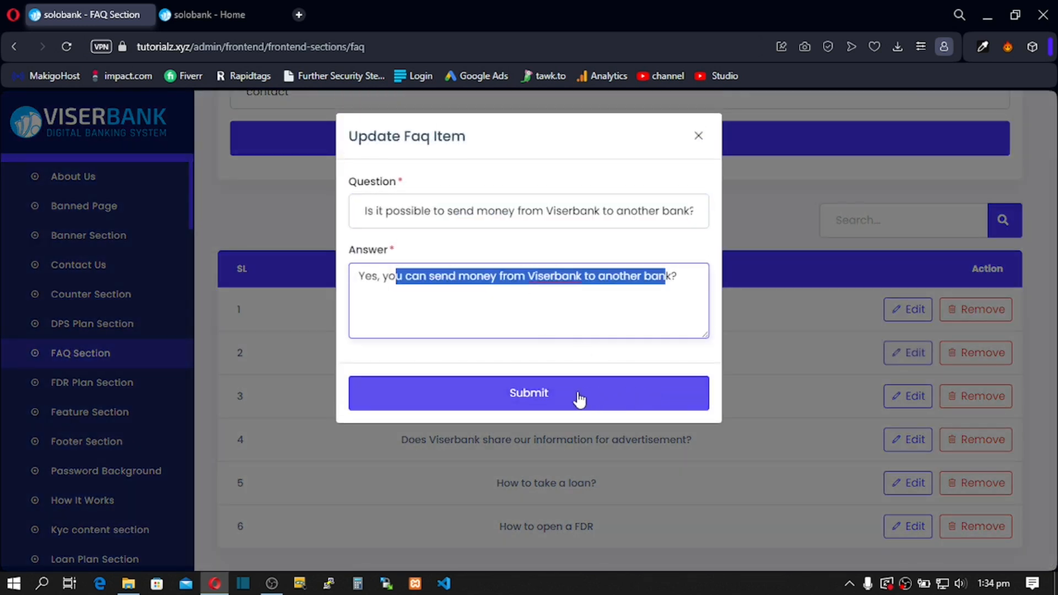
click(698, 139)
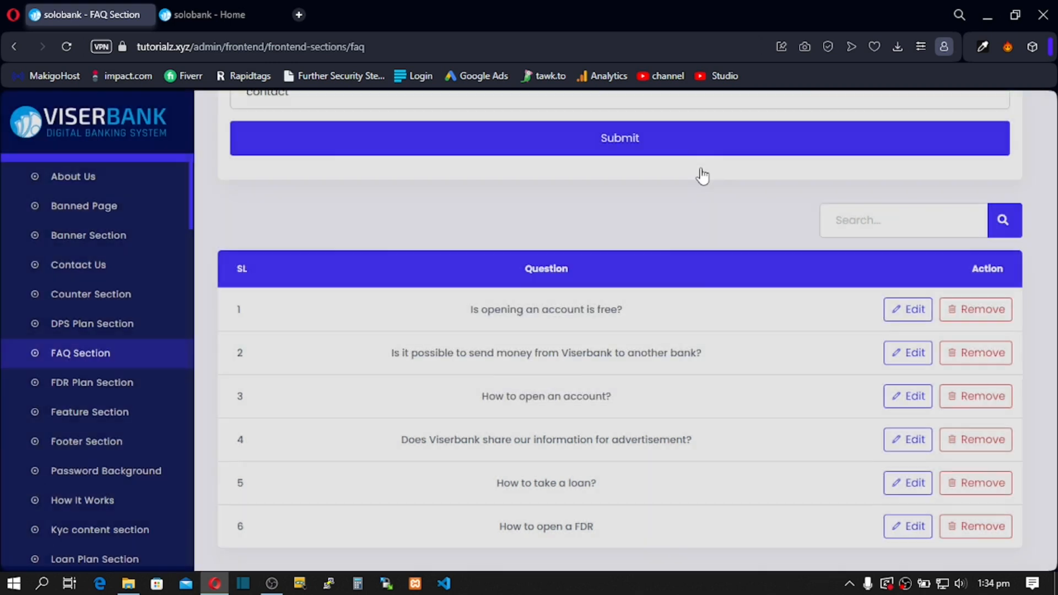
Step: Cancel removal of the 'How to open a FDR' question
click(979, 534)
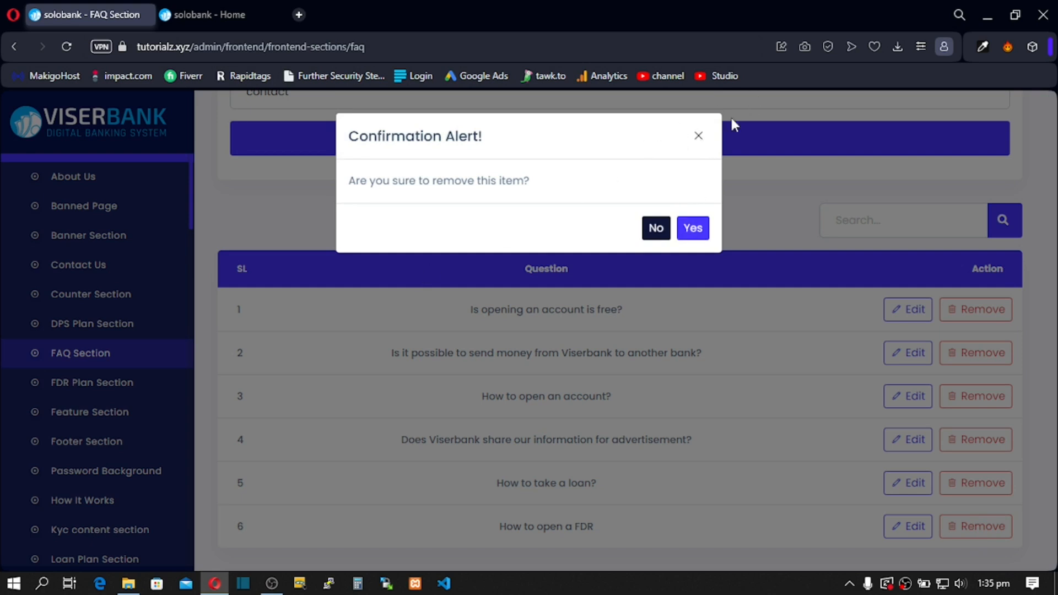
click(698, 135)
click(87, 386)
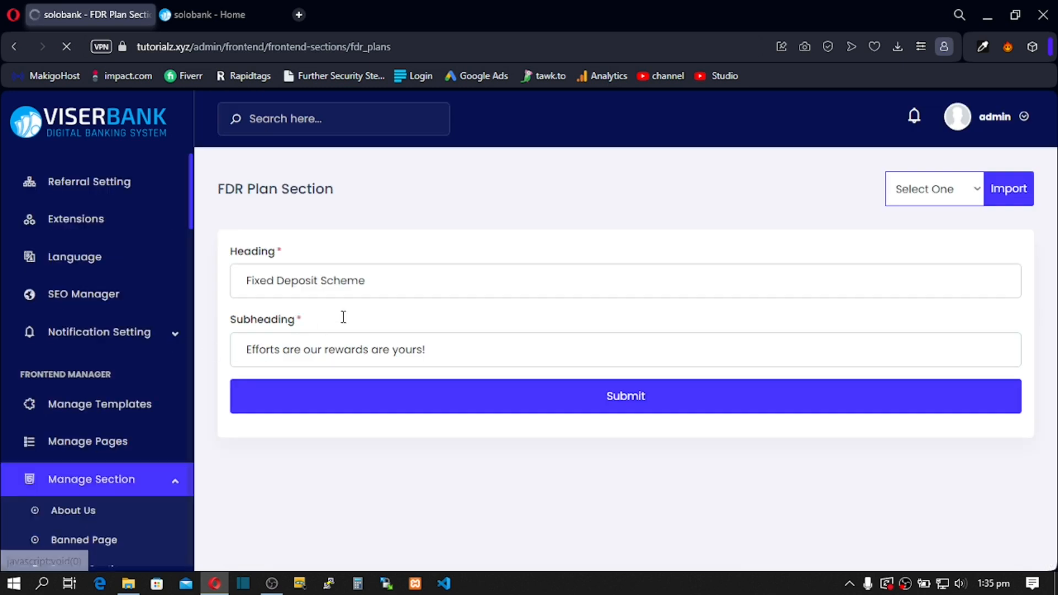
Step: Glance over the FDR Plan Section's heading and subheading
drag(365, 281, 261, 281)
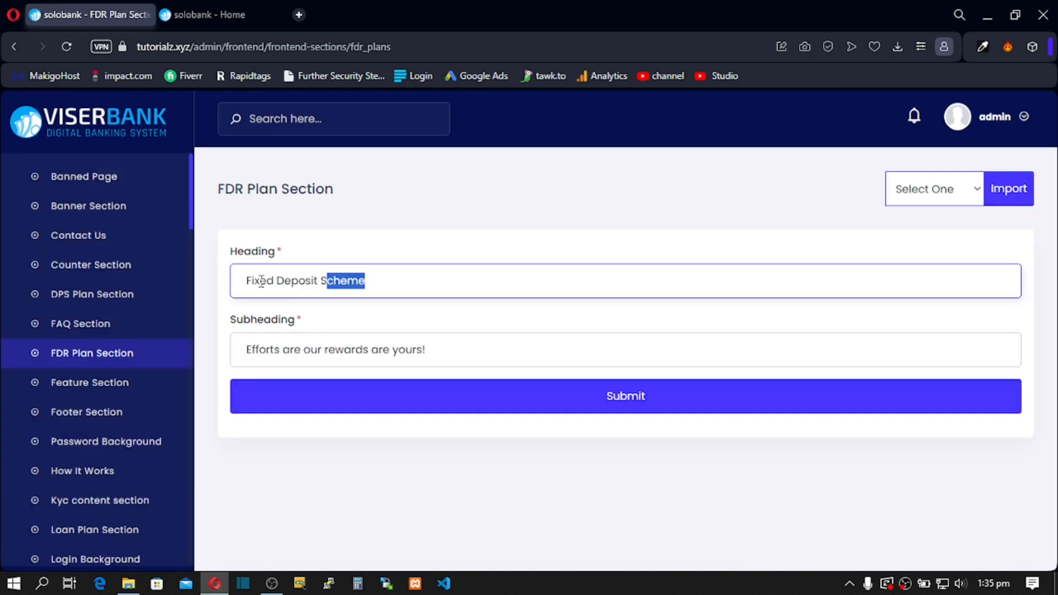
drag(417, 351, 381, 352)
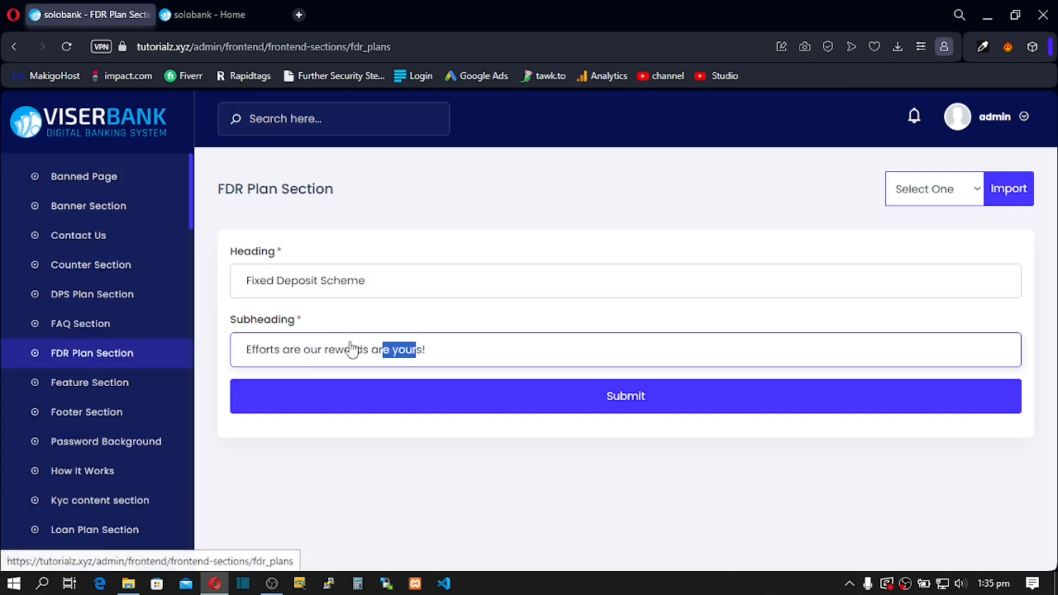
click(100, 390)
Step: Check the Feature Section's 'Our Features' heading and subheading against the live home page's features
click(100, 390)
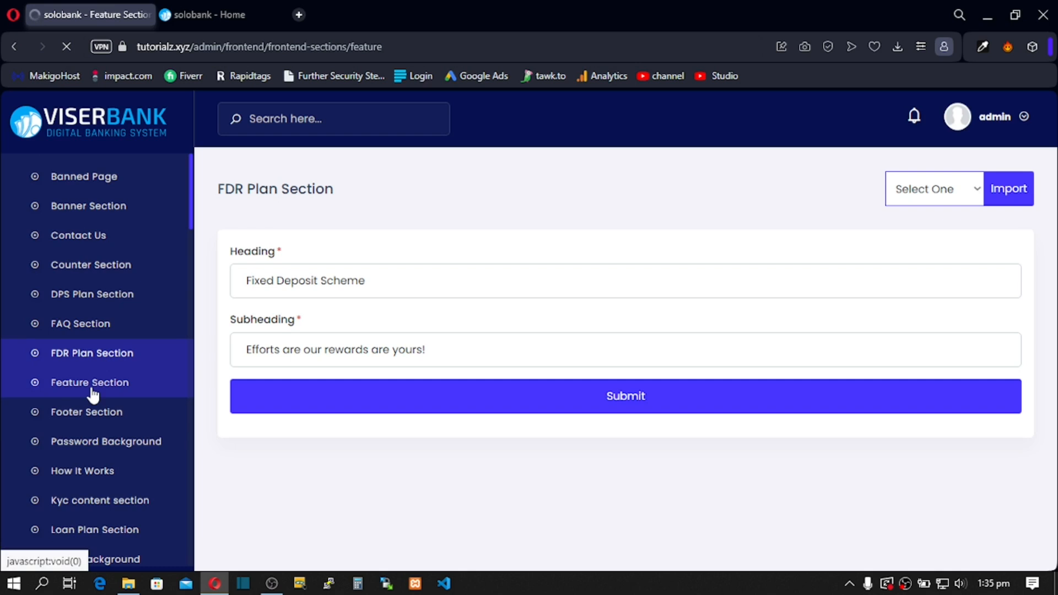
click(344, 284)
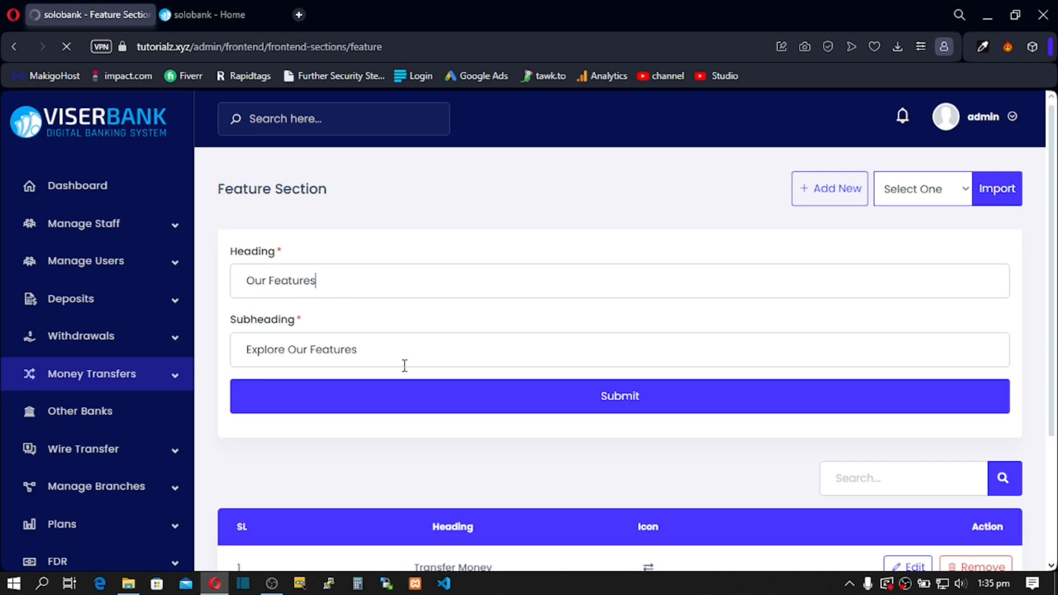
drag(384, 350, 287, 349)
scroll(366, 403, down, 3)
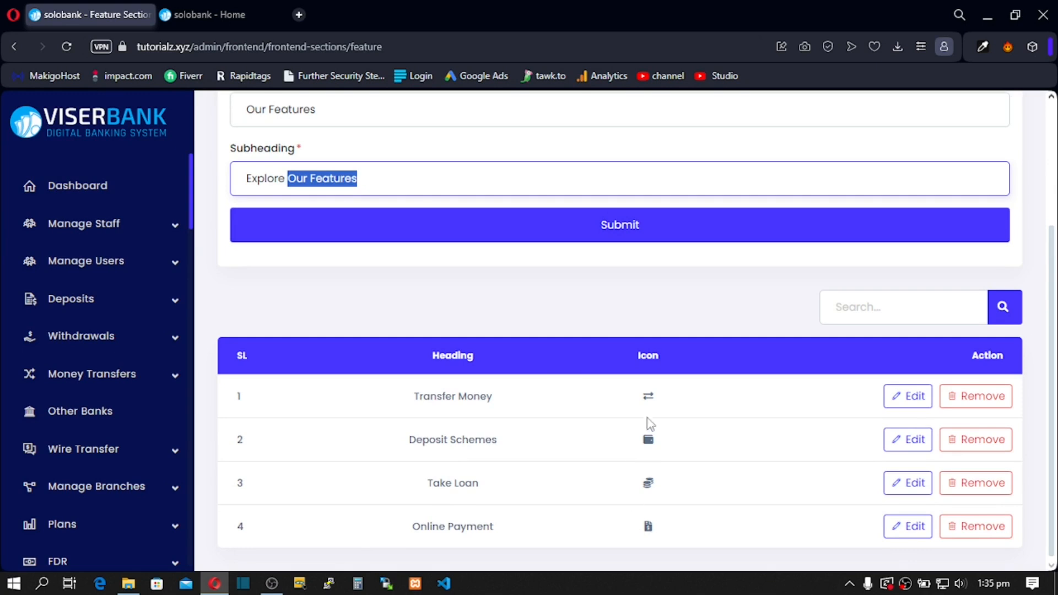
click(223, 16)
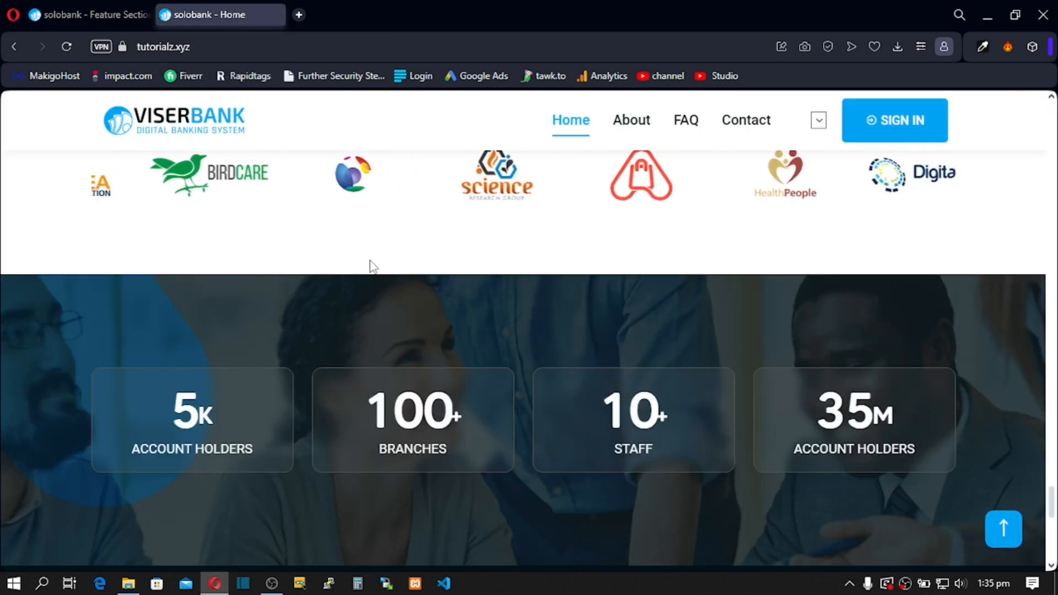
scroll(369, 264, up, 10)
scroll(386, 275, up, 10)
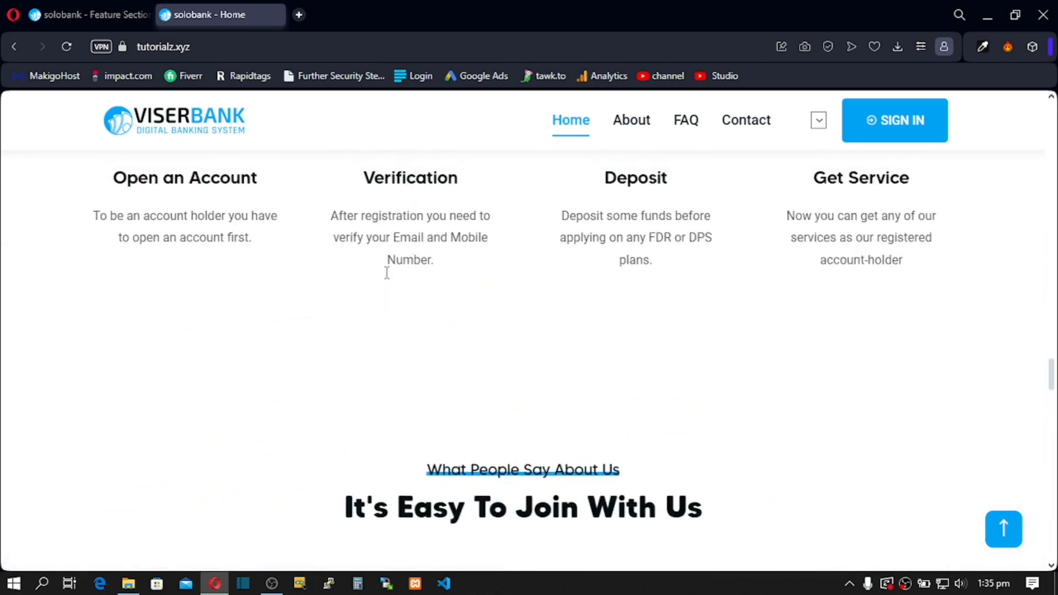
scroll(387, 274, up, 3)
scroll(386, 273, down, 5)
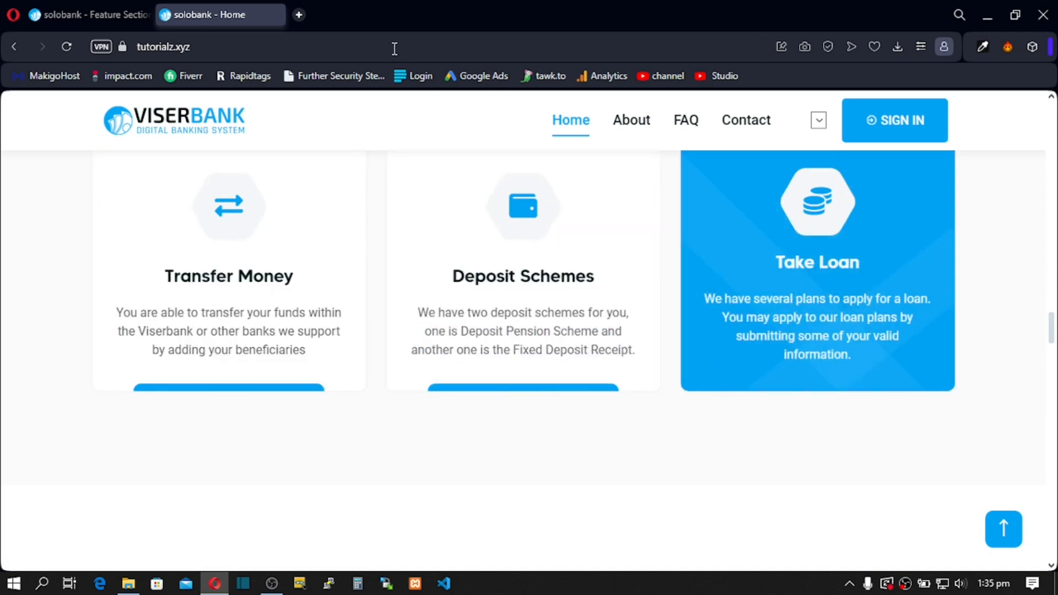
click(94, 15)
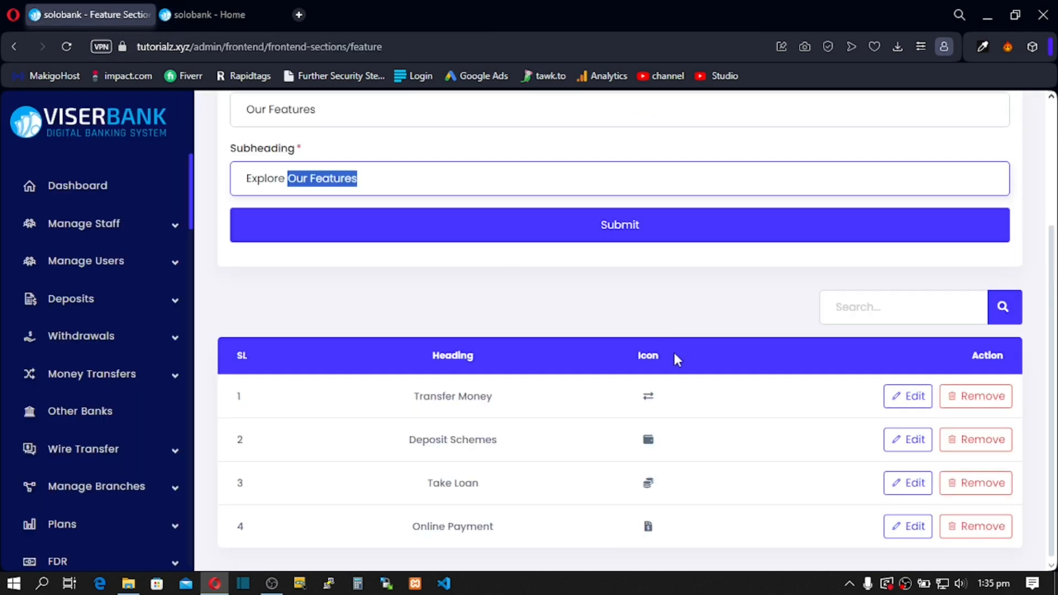
Step: Scroll through the Feature Section's list of features
scroll(554, 437, up, 2)
scroll(551, 437, down, 2)
scroll(141, 382, down, 6)
scroll(142, 449, down, 15)
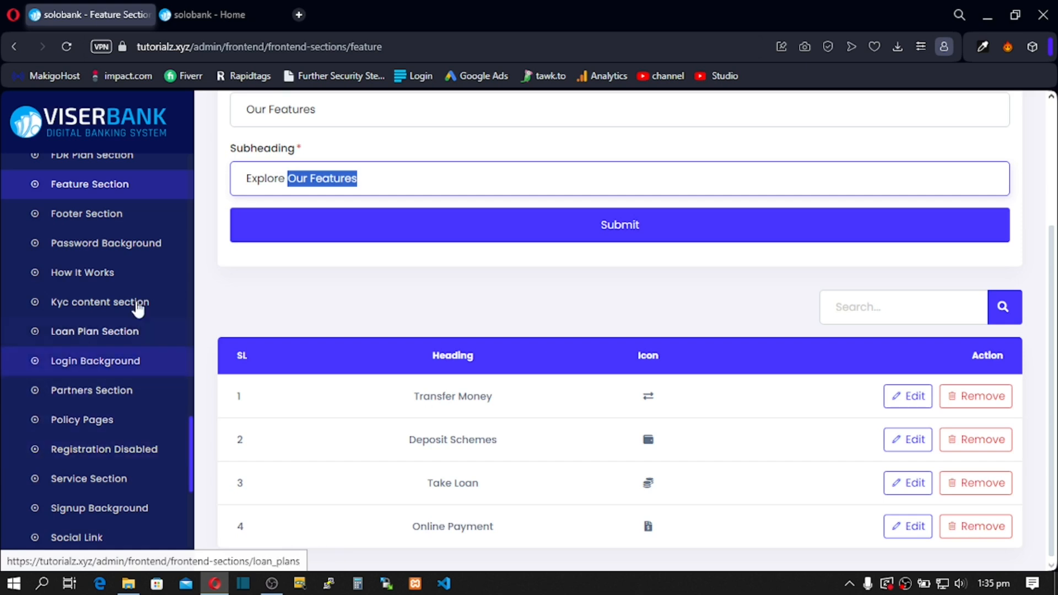
click(98, 225)
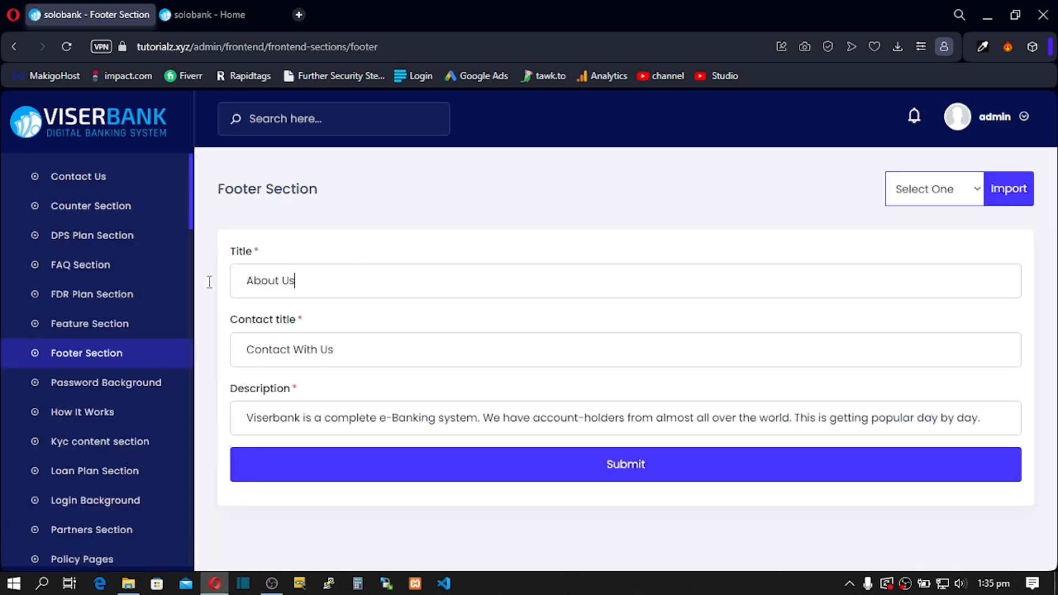
Step: Match the footer's Contact With Us title and description against the live footer's About Us paragraph
drag(241, 339, 453, 398)
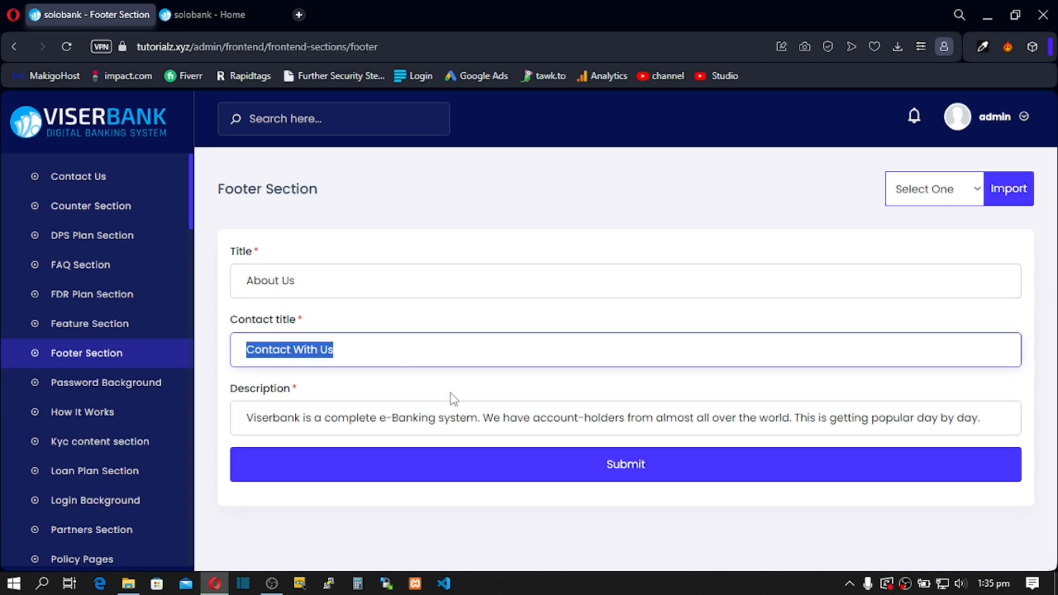
mouse_move(300, 418)
mouse_down()
mouse_move(267, 418)
mouse_move(281, 418)
mouse_up()
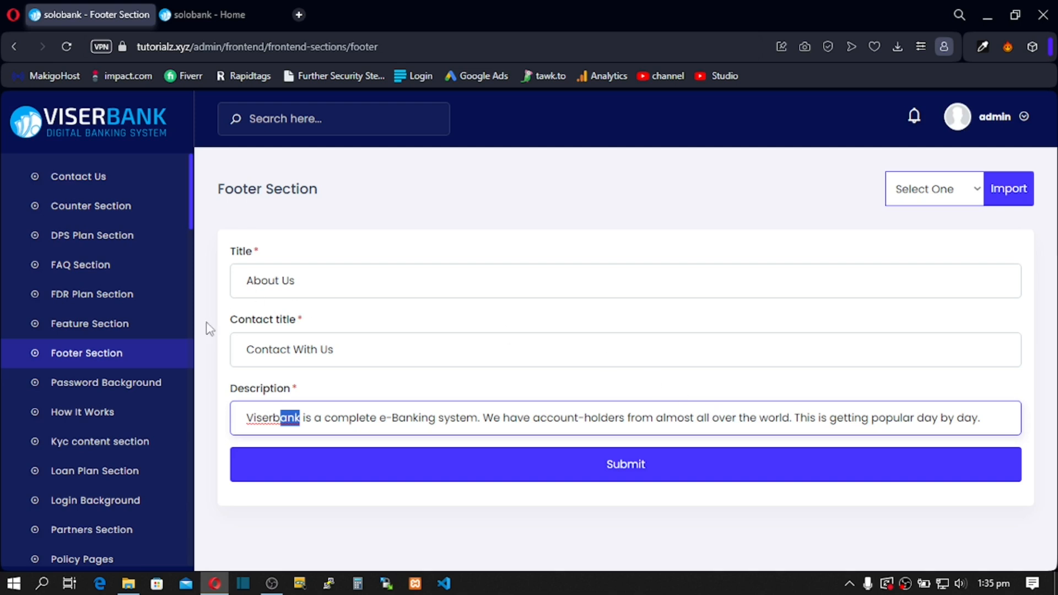
click(226, 19)
scroll(234, 376, down, 10)
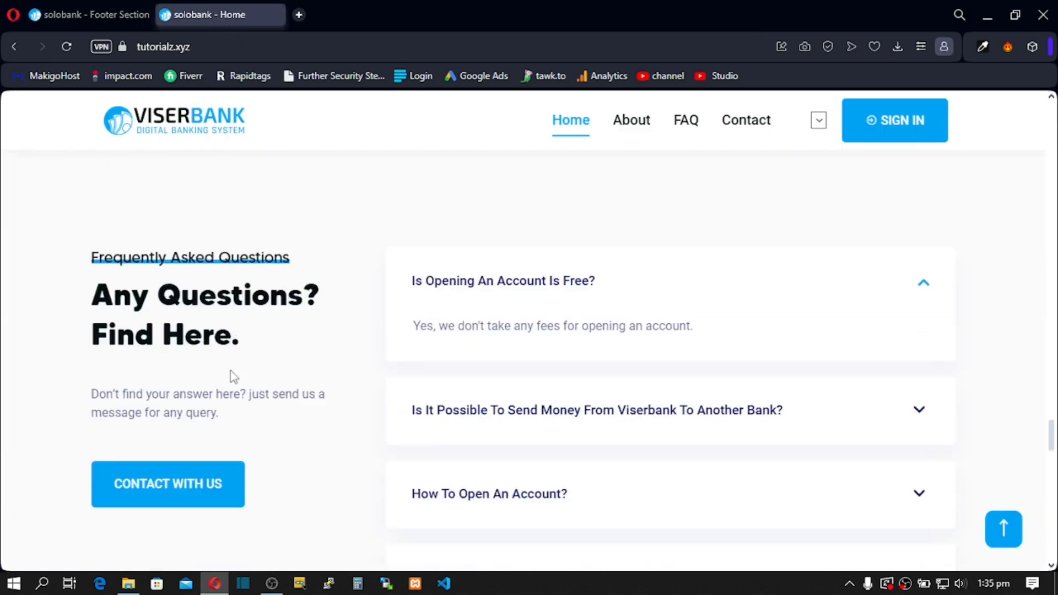
scroll(231, 377, down, 8)
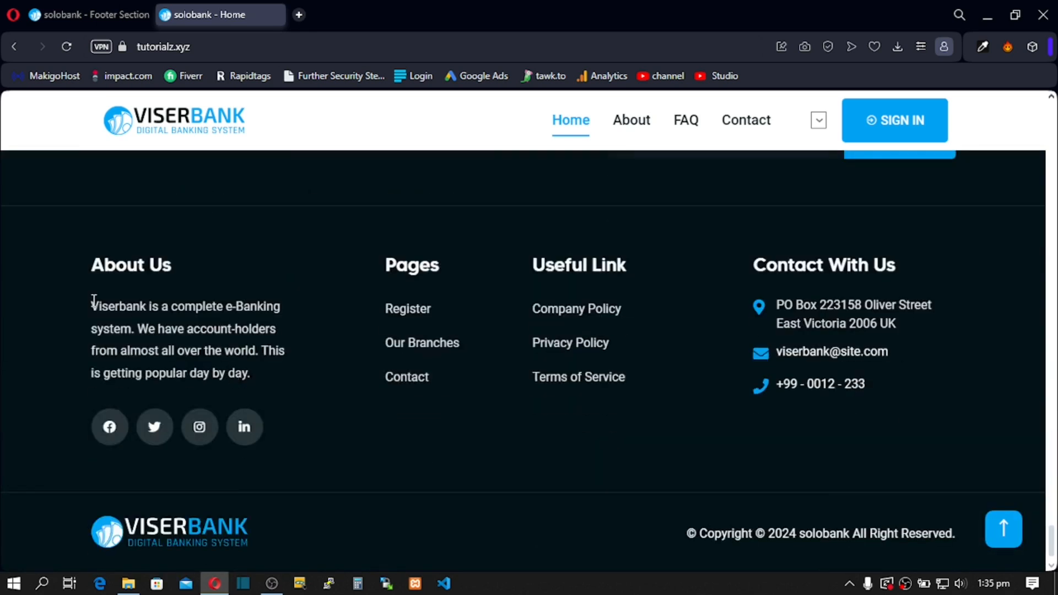
drag(97, 308, 251, 375)
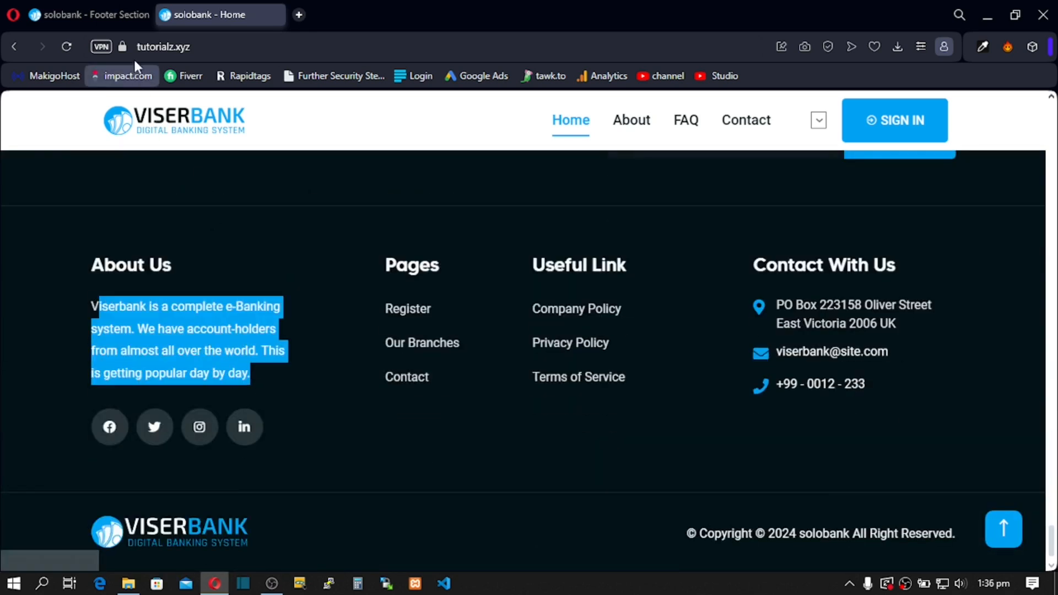
click(120, 13)
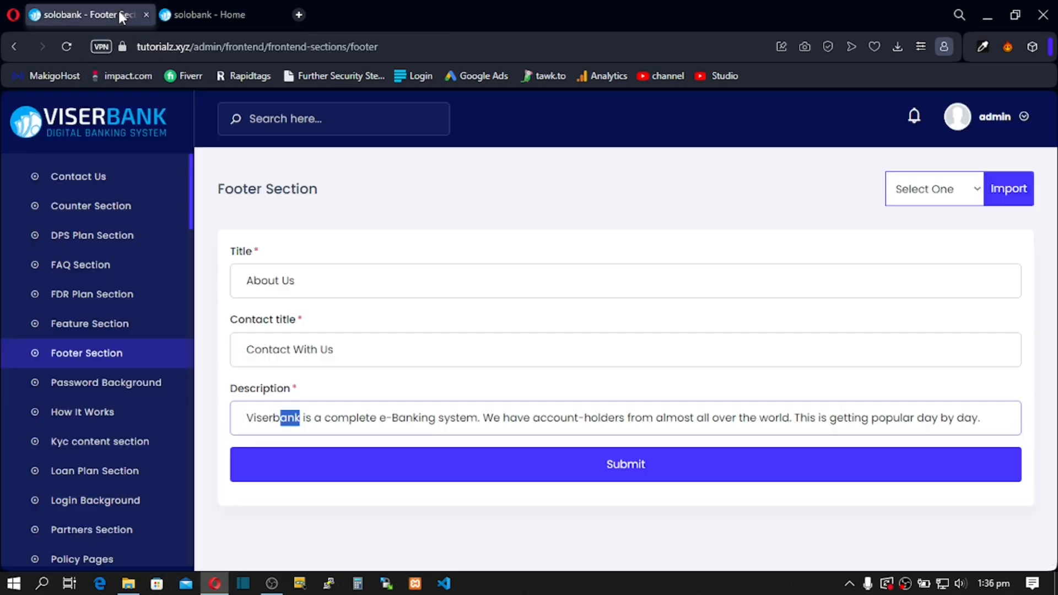
Step: Look over the Password Background form: 1920x1280 px image note and empty Heading and Subheading
click(98, 388)
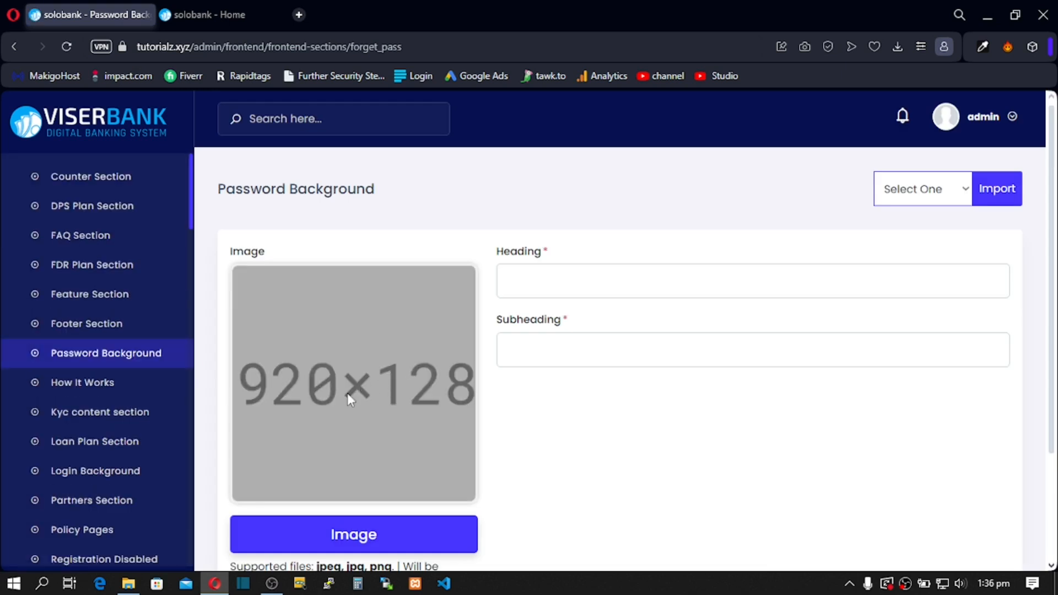
scroll(331, 407, down, 3)
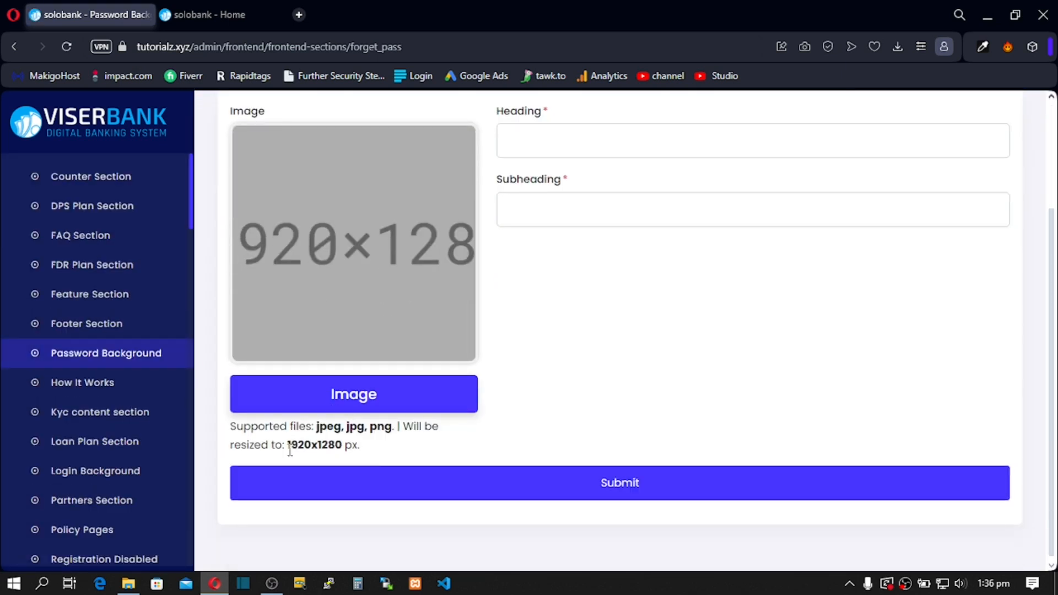
drag(289, 449, 372, 457)
click(379, 277)
scroll(487, 275, up, 3)
click(530, 287)
click(538, 356)
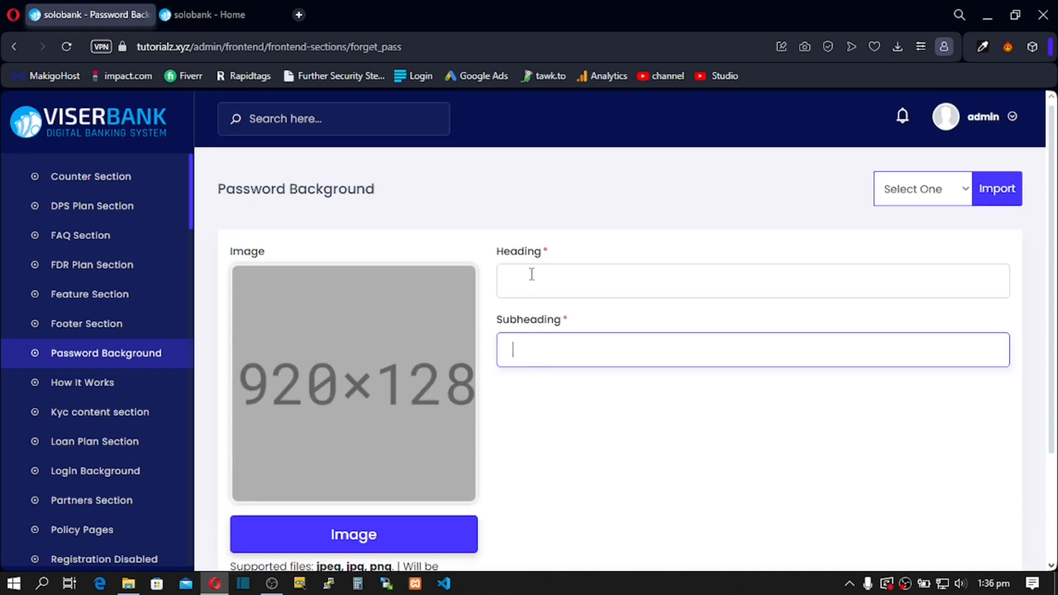
Step: Compare How It Works' four steps with those on the live home page
click(78, 385)
click(213, 11)
scroll(395, 267, up, 15)
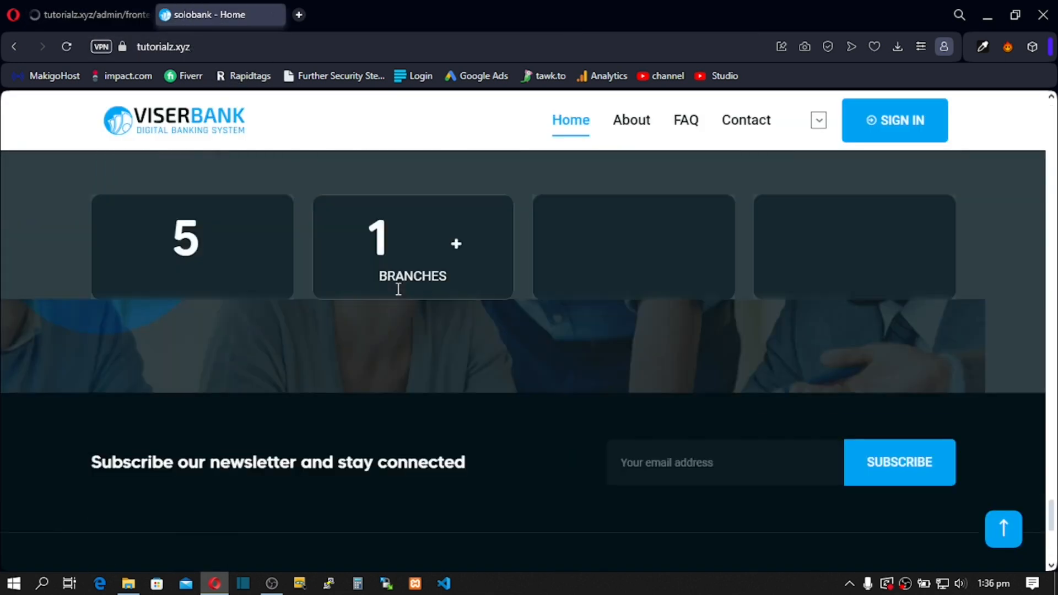
scroll(398, 288, up, 15)
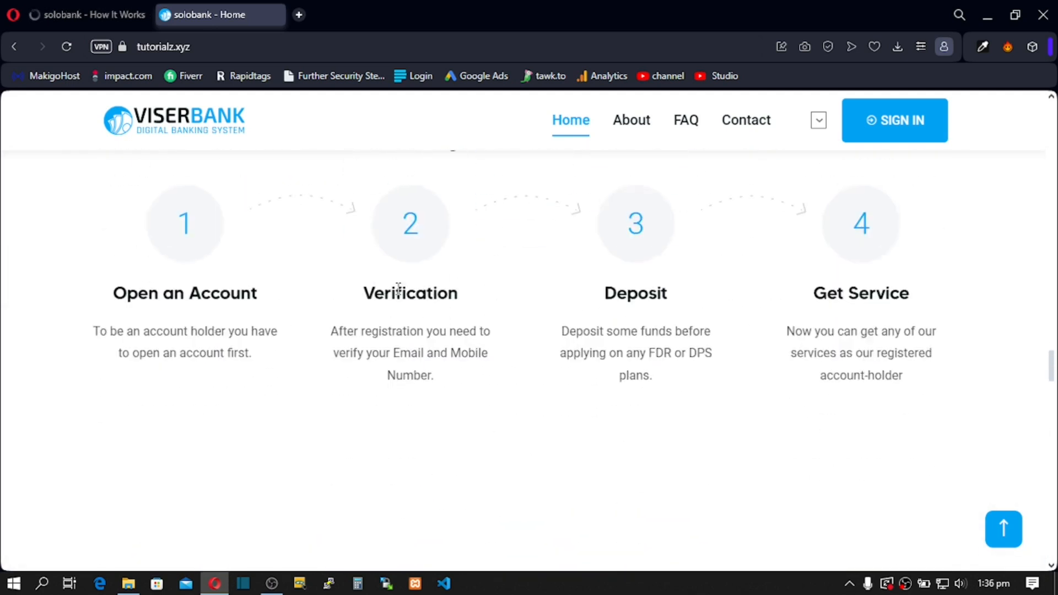
scroll(399, 288, up, 3)
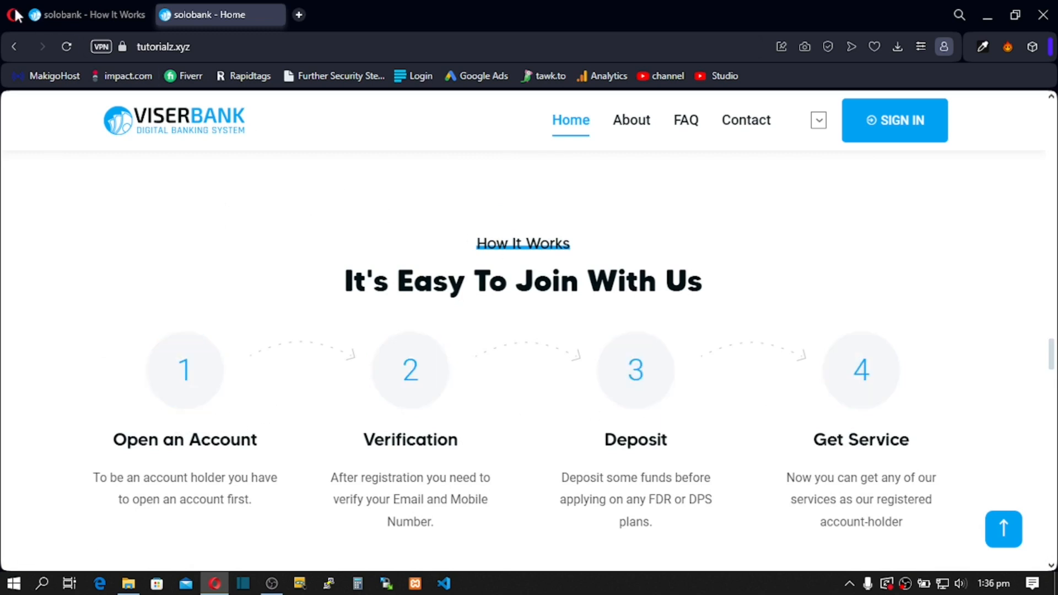
click(64, 13)
scroll(329, 347, down, 3)
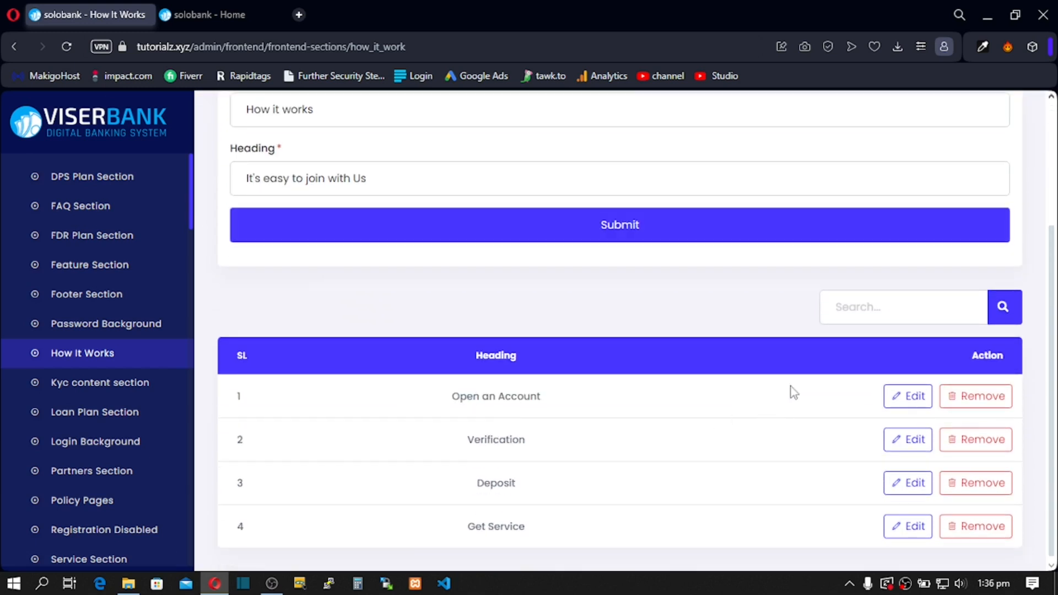
Step: Read through the KYC content's Unverified message without changing it
click(86, 390)
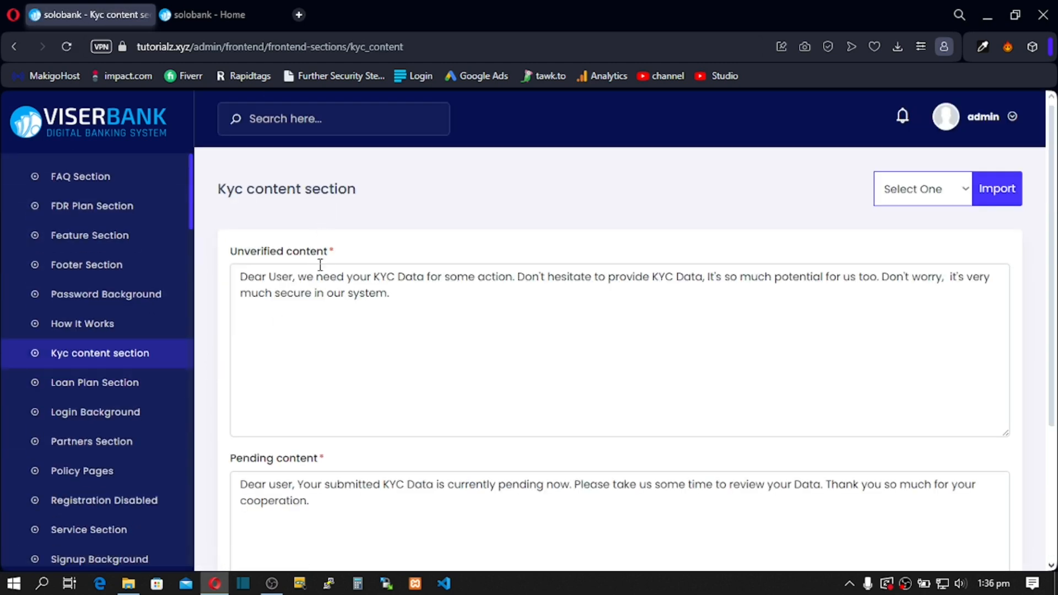
drag(237, 284, 270, 325)
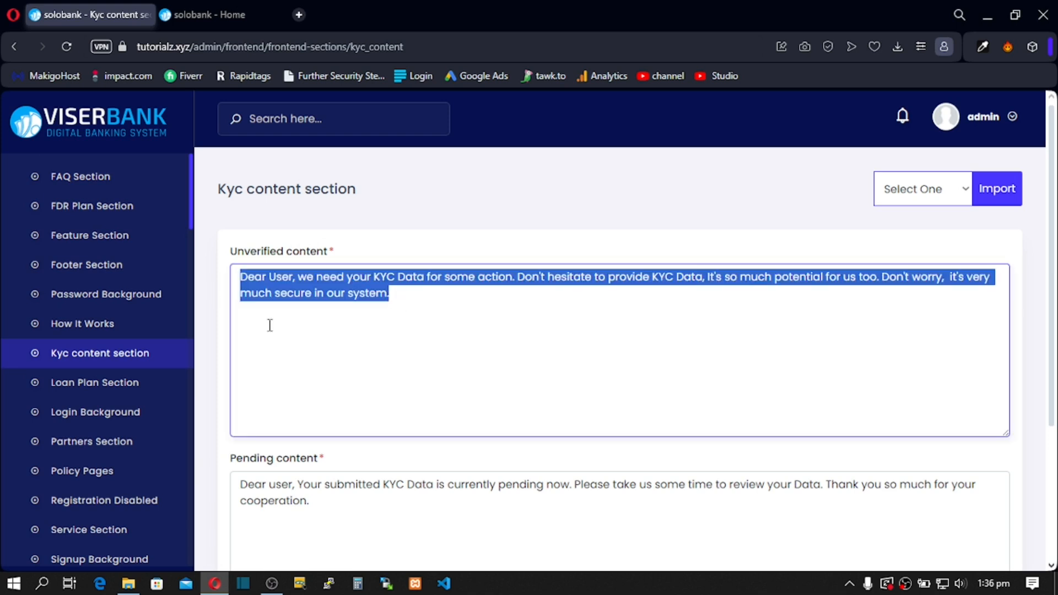
drag(333, 510, 238, 482)
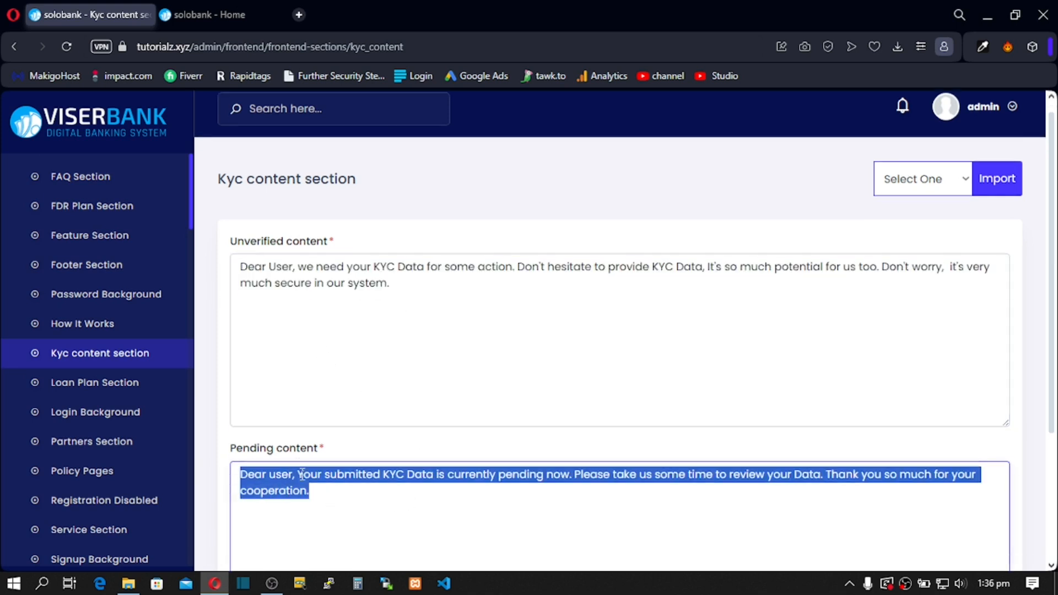
scroll(306, 463, down, 3)
scroll(307, 463, up, 2)
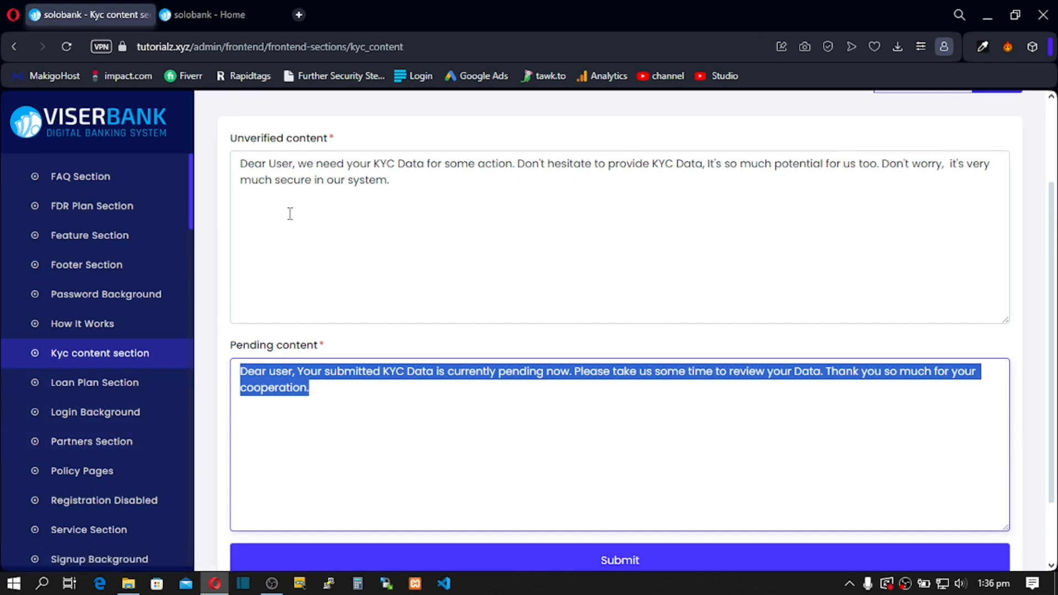
drag(392, 181, 224, 170)
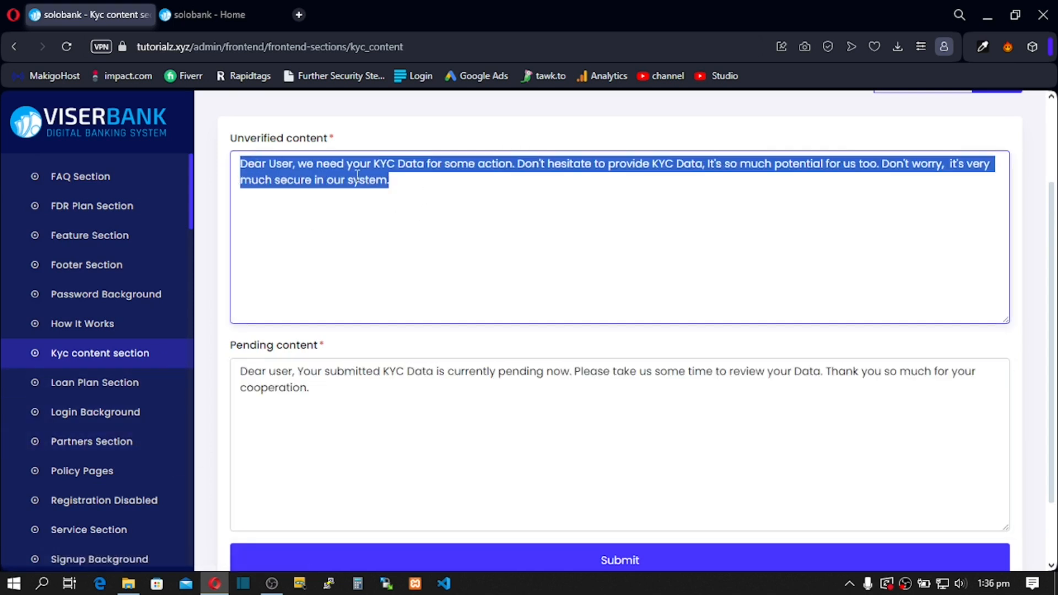
click(395, 185)
drag(354, 180, 280, 142)
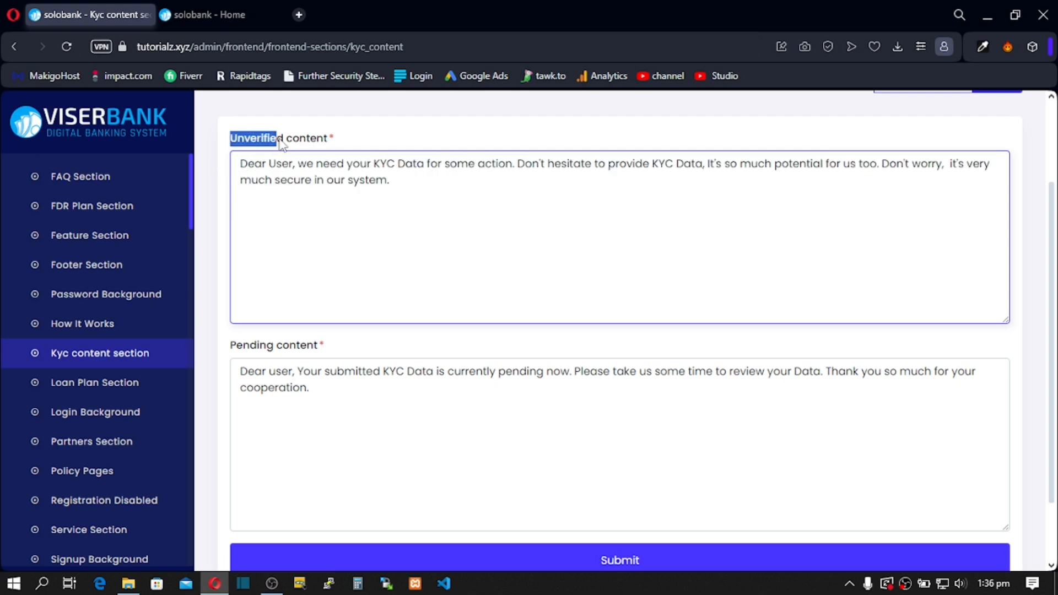
double_click(285, 139)
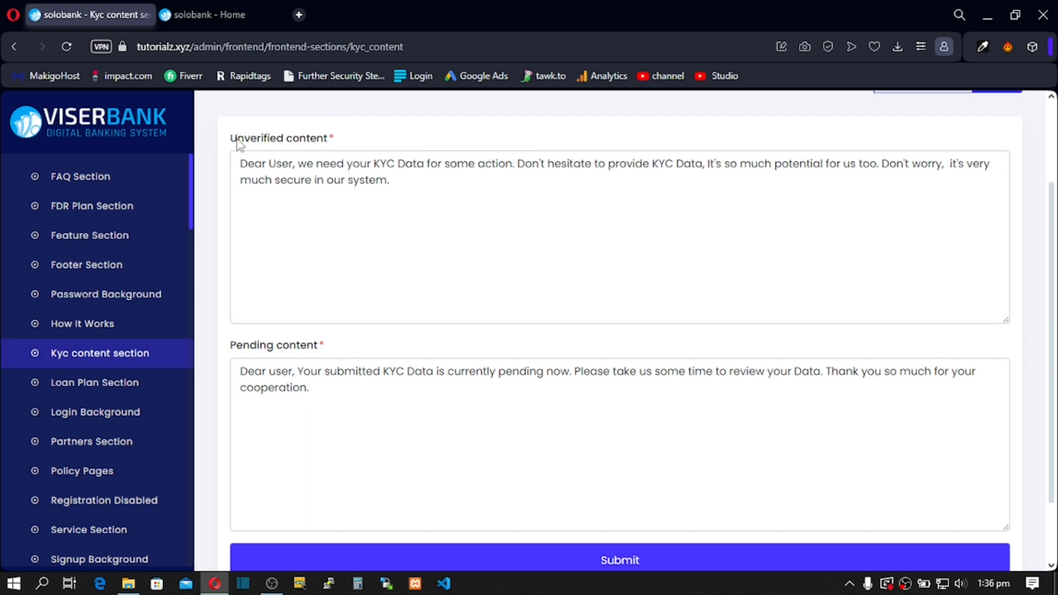
drag(232, 139, 257, 140)
drag(258, 180, 387, 179)
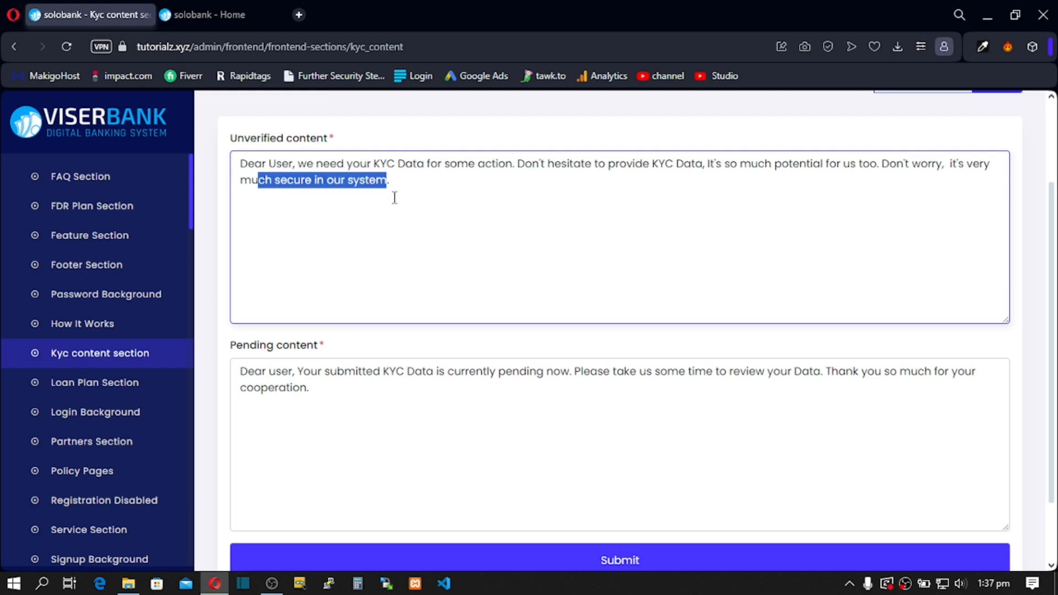
Step: Read the pending KYC message, leaving it unchanged
drag(331, 397, 244, 371)
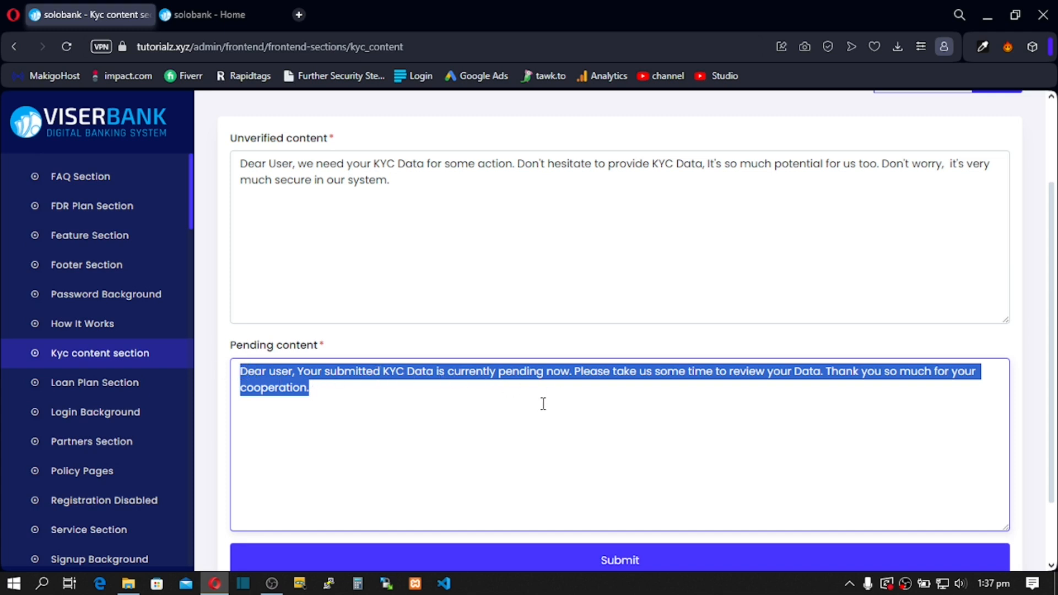
scroll(543, 404, down, 2)
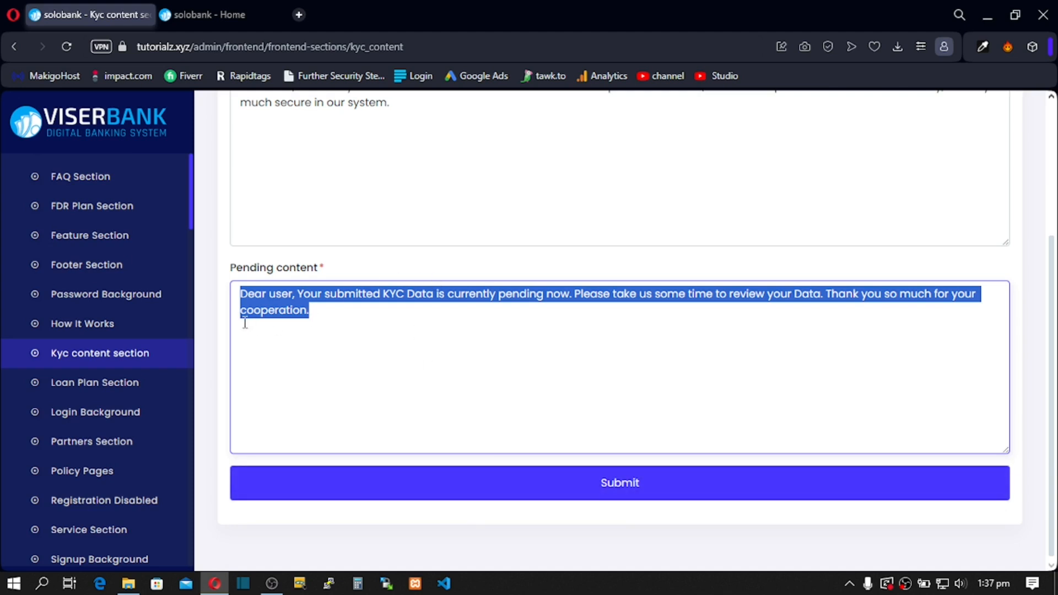
click(71, 395)
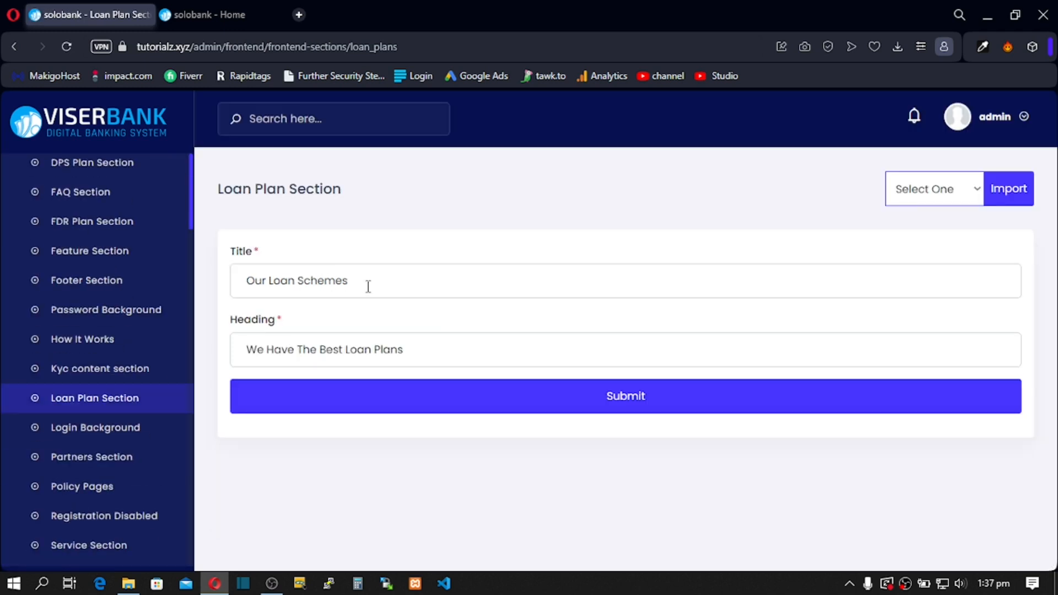
Step: View the Login Background page's image collage, 'Sign In' heading and 'Welcome Back!' subheading
click(367, 287)
click(372, 350)
click(108, 385)
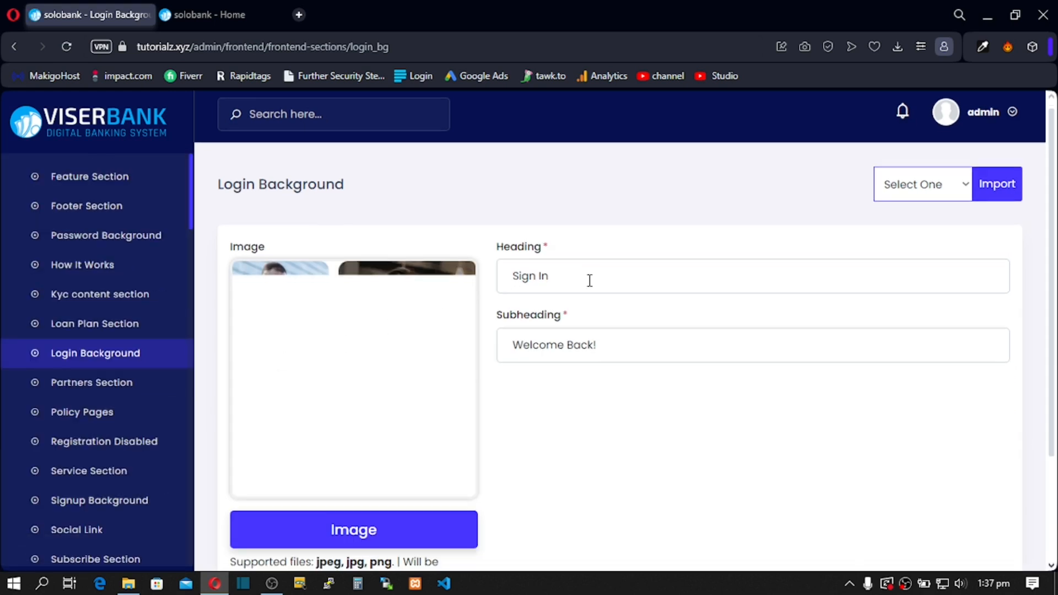
scroll(407, 284, down, 2)
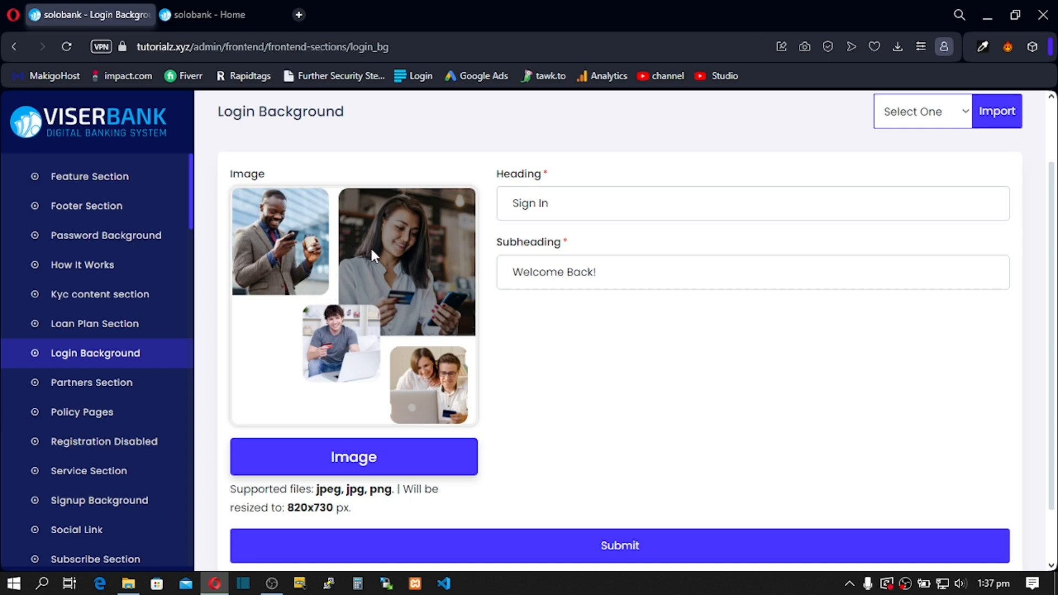
click(91, 386)
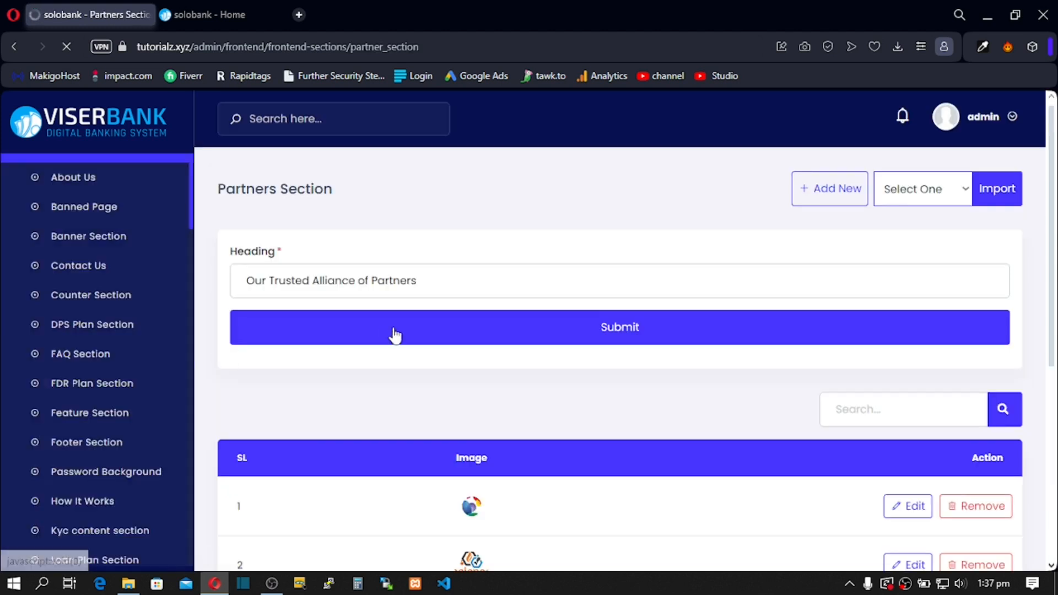
Step: Compare the Partners Section's logo list with the partner logos on the public home page
scroll(408, 347, down, 4)
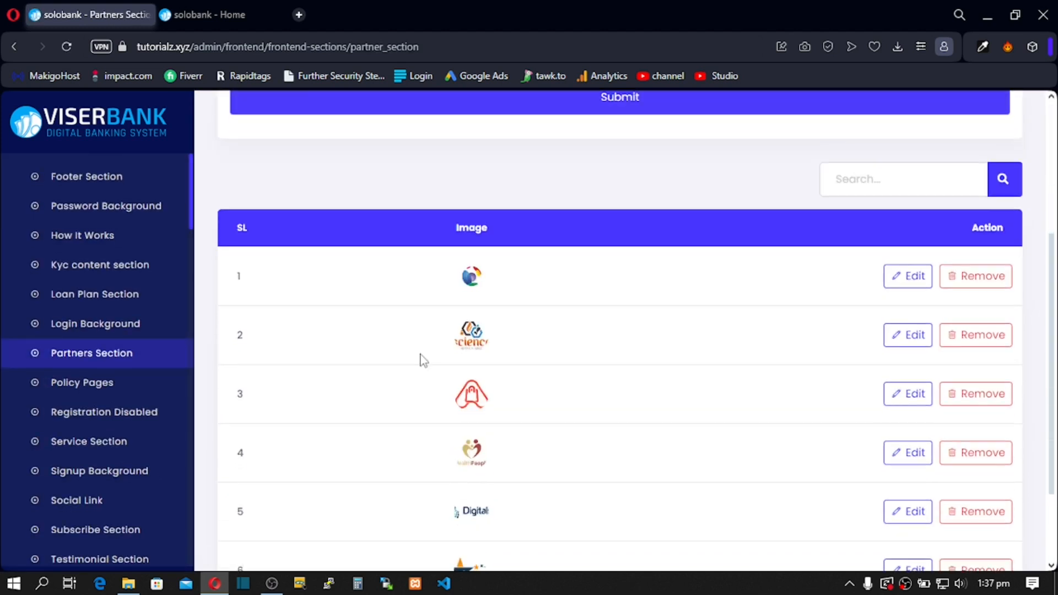
click(216, 17)
scroll(424, 352, down, 10)
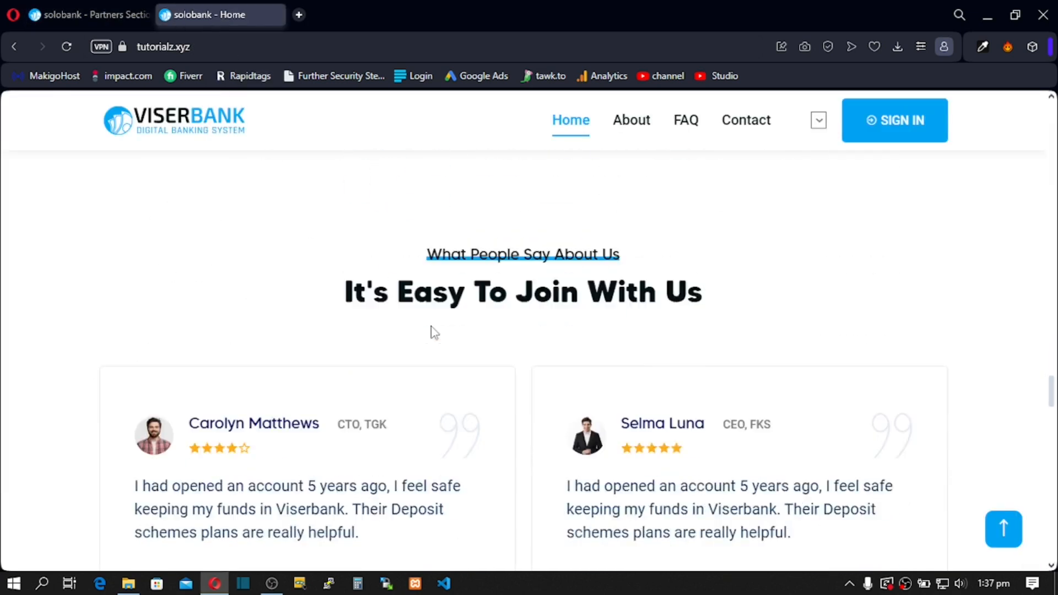
scroll(431, 333, down, 15)
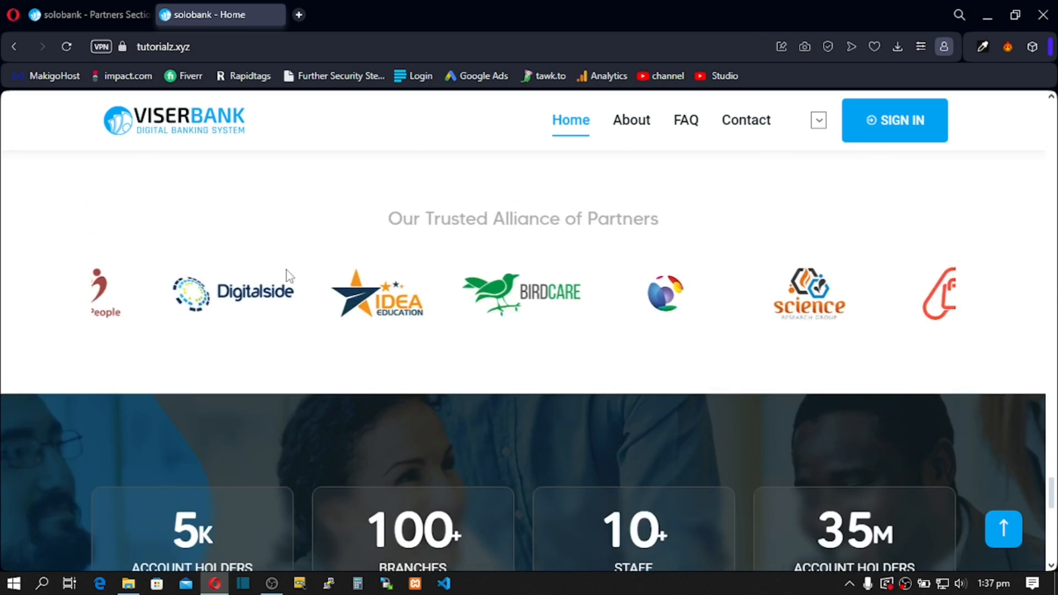
click(80, 6)
click(80, 389)
scroll(80, 388, down, 1)
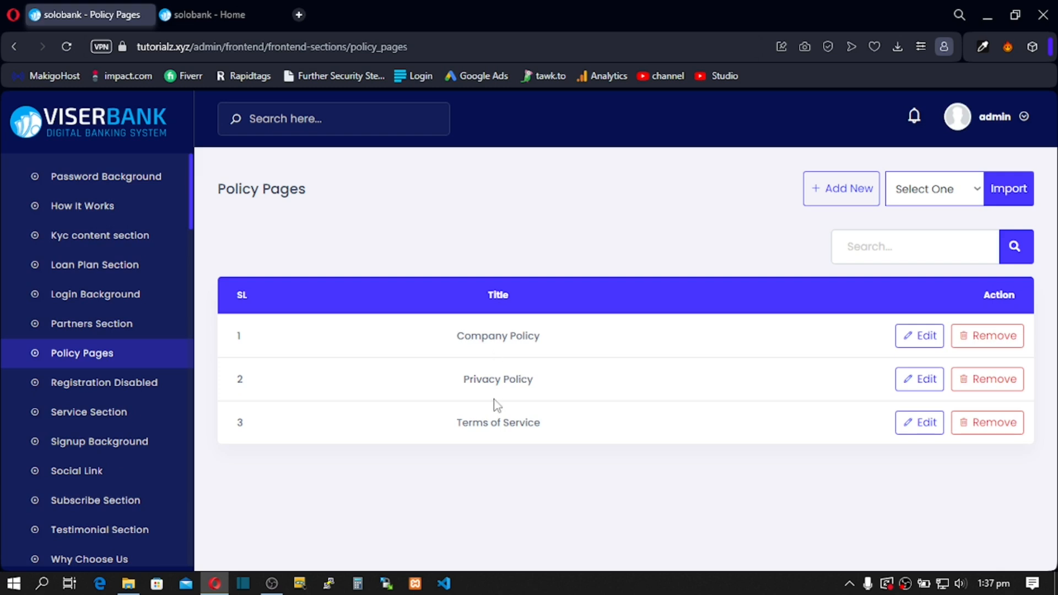
Step: Highlight parts of the Terms of Service and Privacy Policy titles in the Policy Pages list
double_click(488, 428)
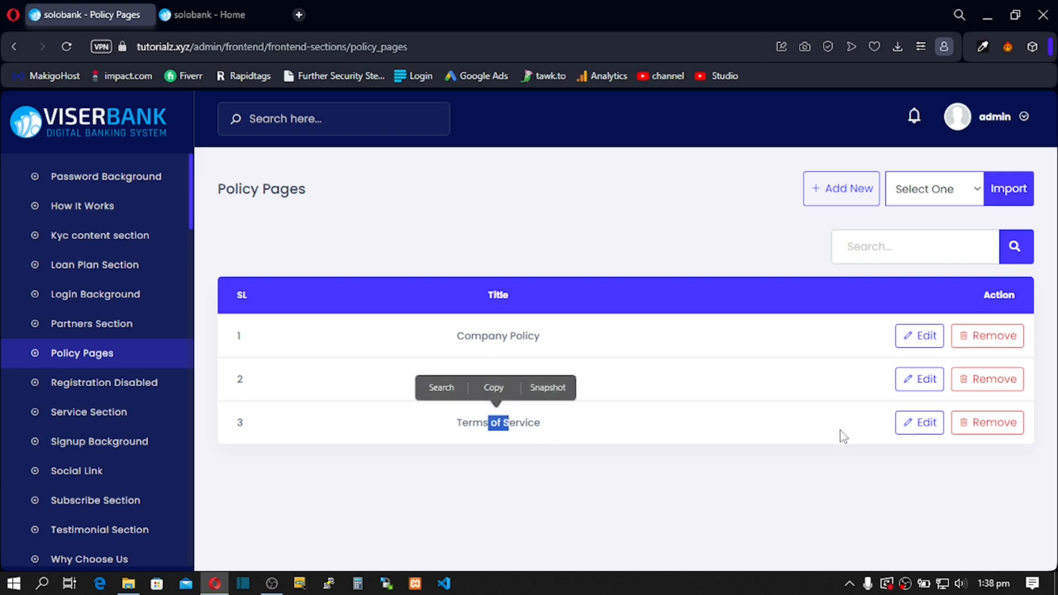
click(497, 419)
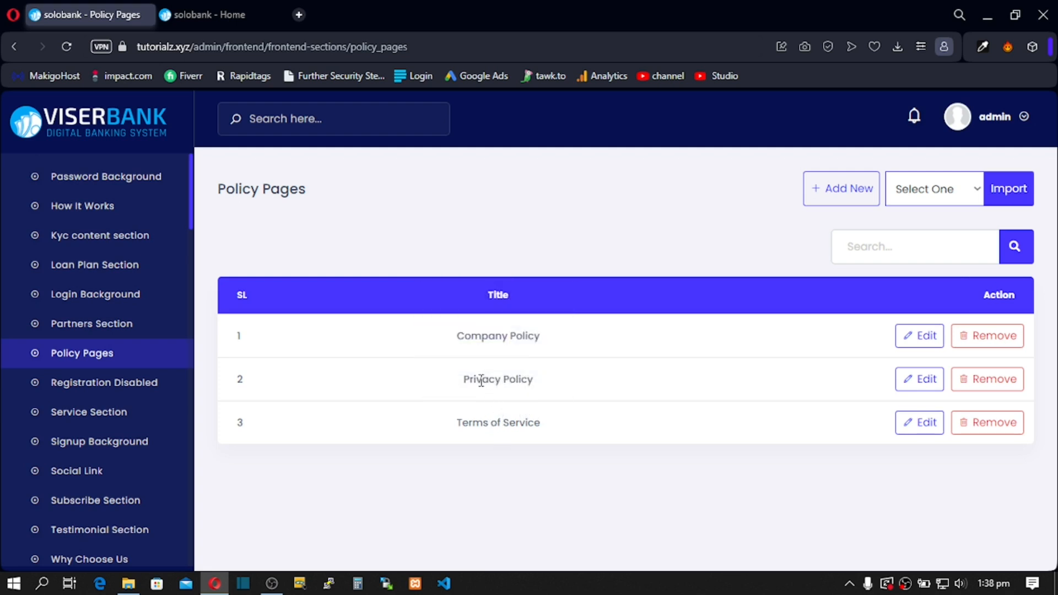
drag(506, 382, 477, 380)
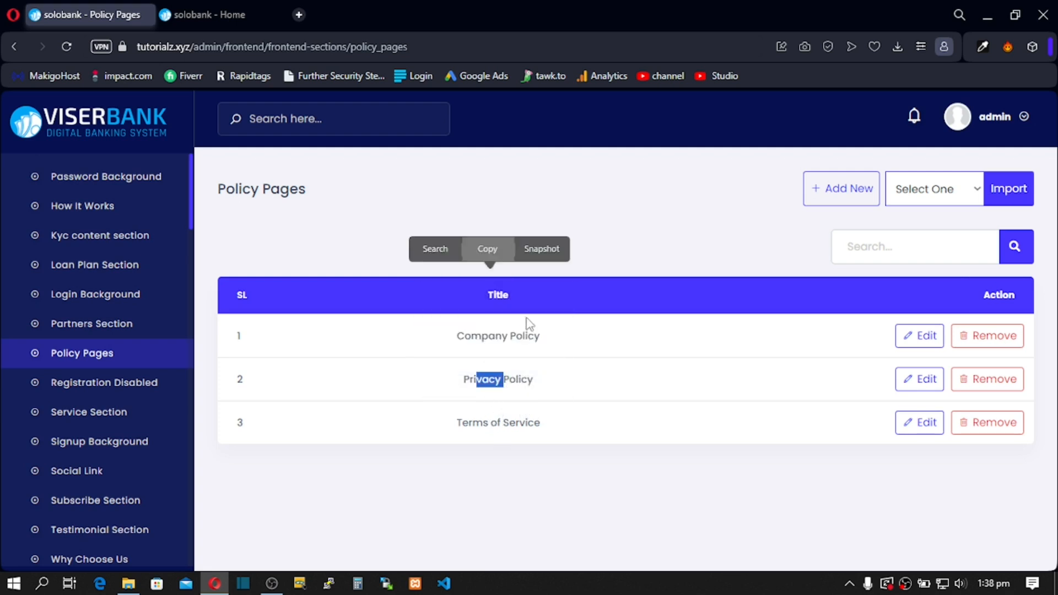
click(478, 348)
Step: Expand the FDR menu and scroll the sidebar down to the Registration Disabled page
scroll(110, 397, up, 10)
click(99, 389)
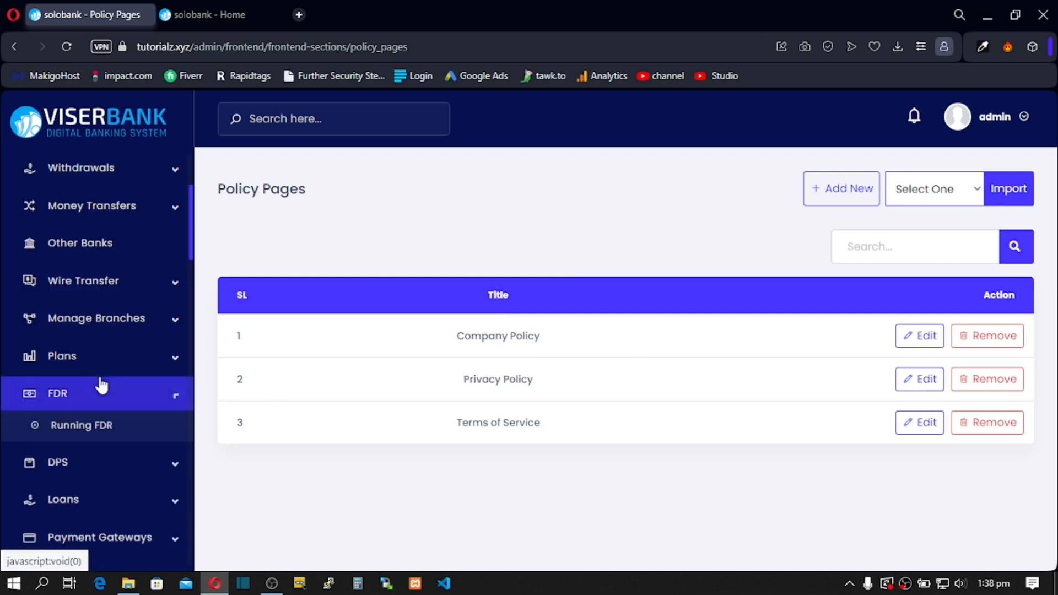
scroll(107, 401, down, 5)
scroll(110, 410, down, 10)
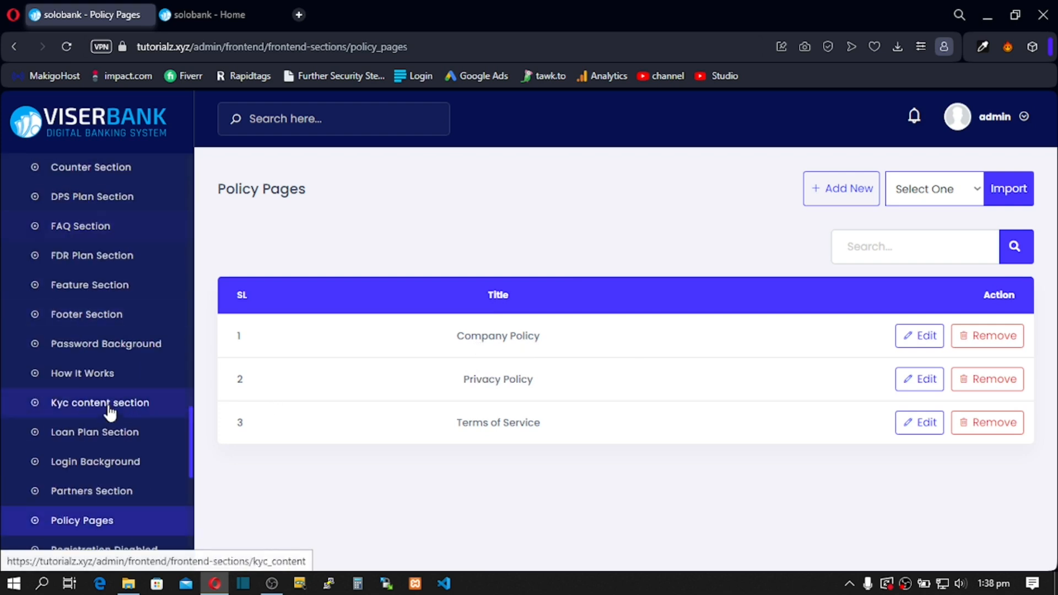
scroll(111, 413, down, 3)
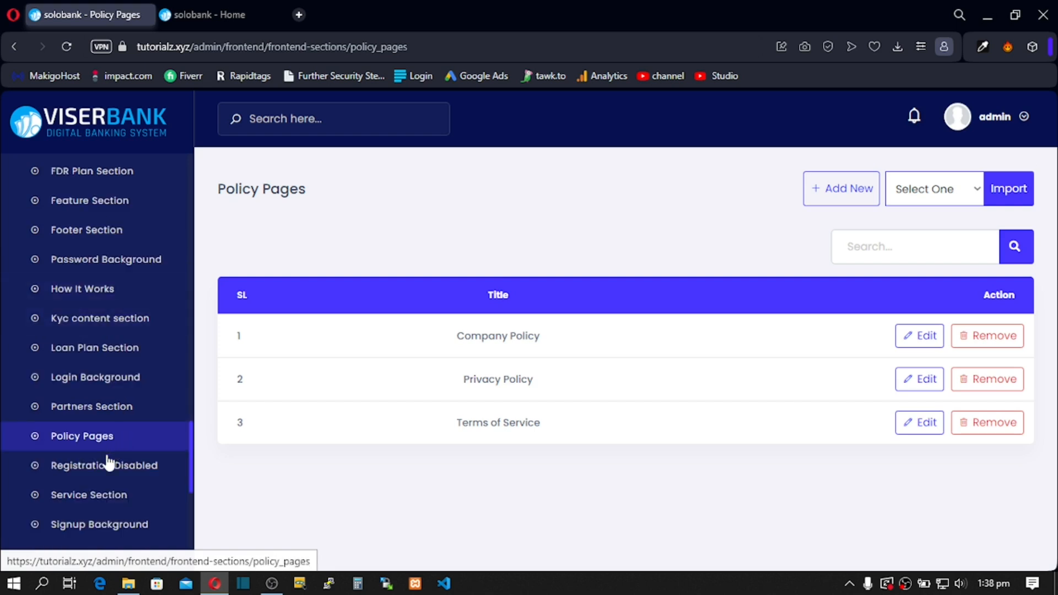
click(99, 471)
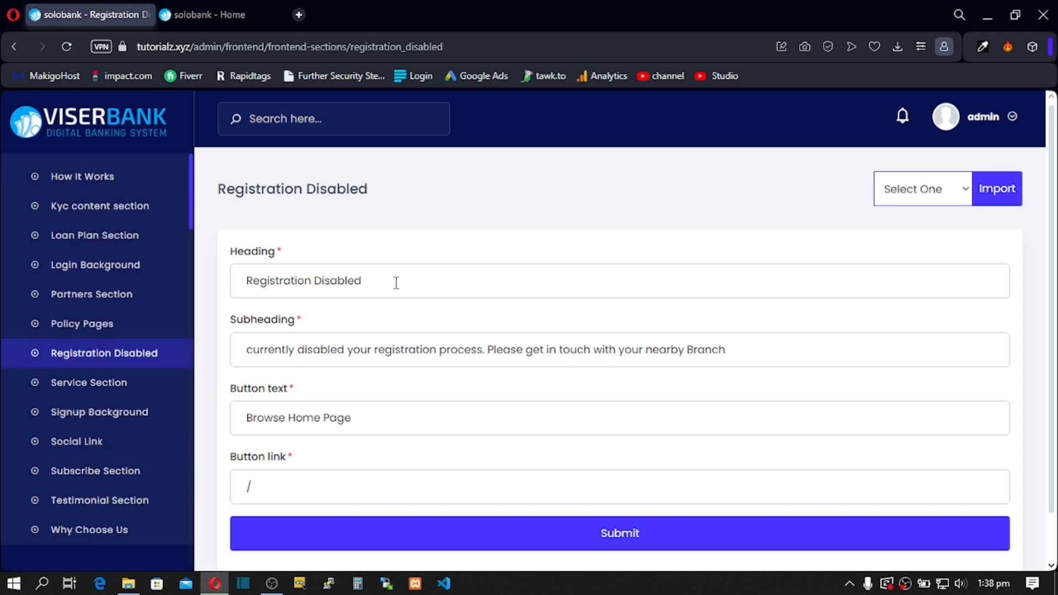
Step: Review the Registration Disabled heading, subheading and button text, then go to Service Section
drag(364, 282, 268, 286)
drag(440, 351, 313, 355)
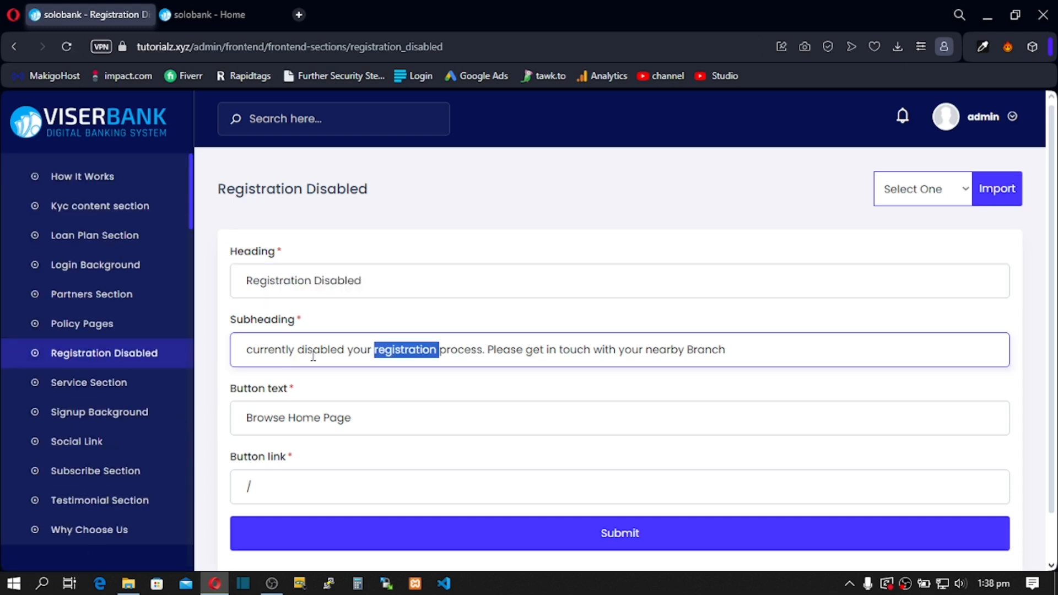
drag(354, 417, 254, 422)
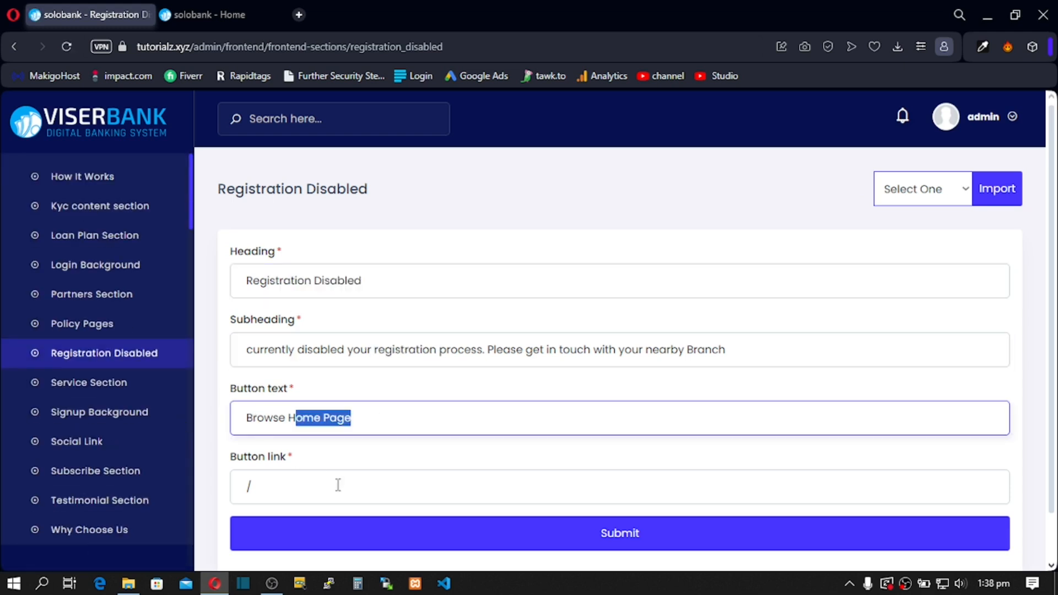
drag(396, 356, 277, 345)
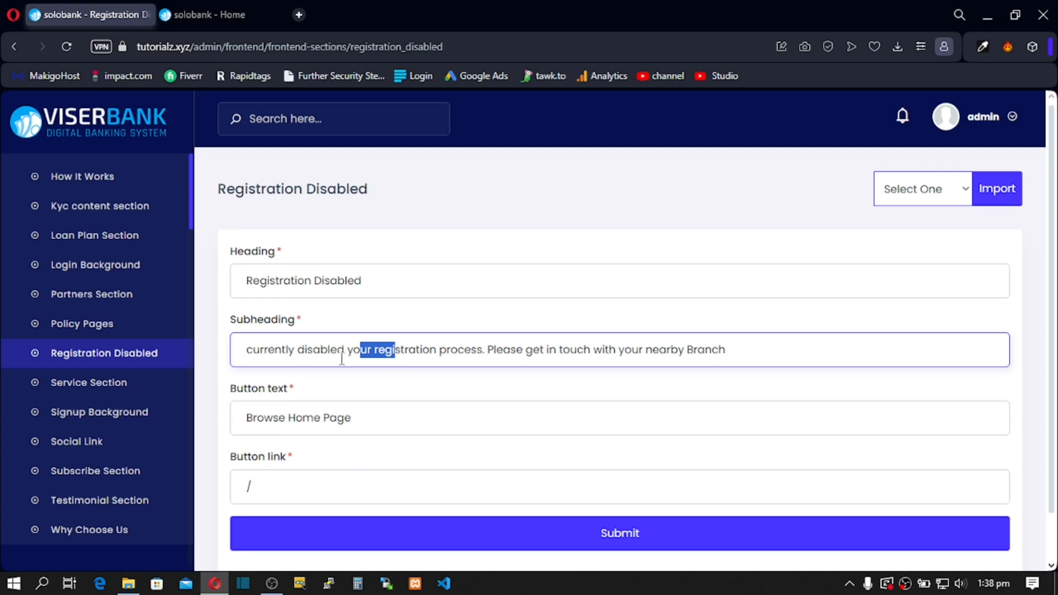
click(92, 390)
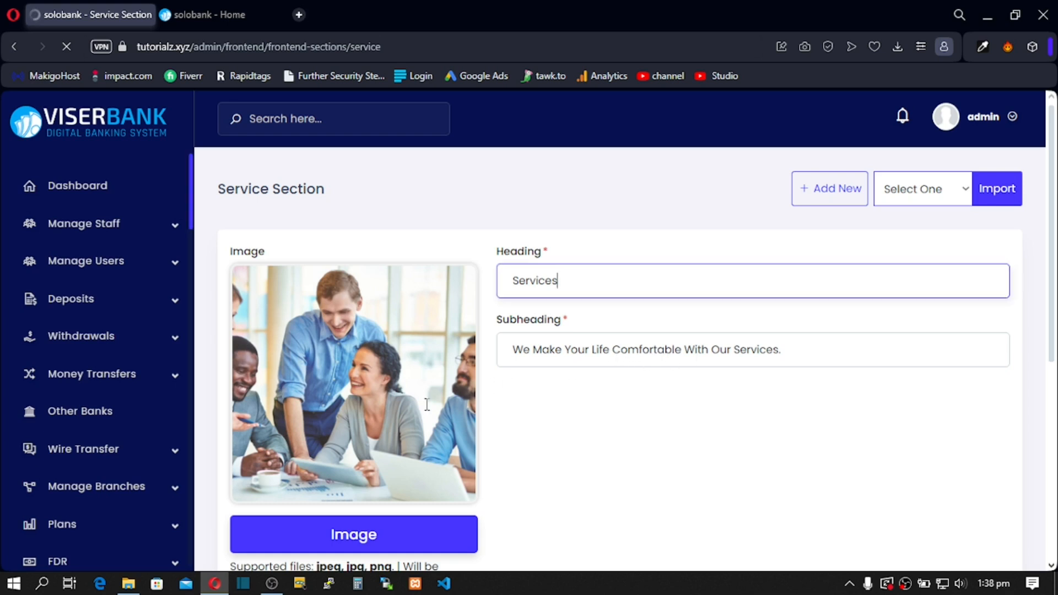
Step: Scroll to the Service Section table and highlight the Withdraw Funds, Deposit Funds and Fast Transfer headings
scroll(227, 396, down, 5)
scroll(135, 401, down, 5)
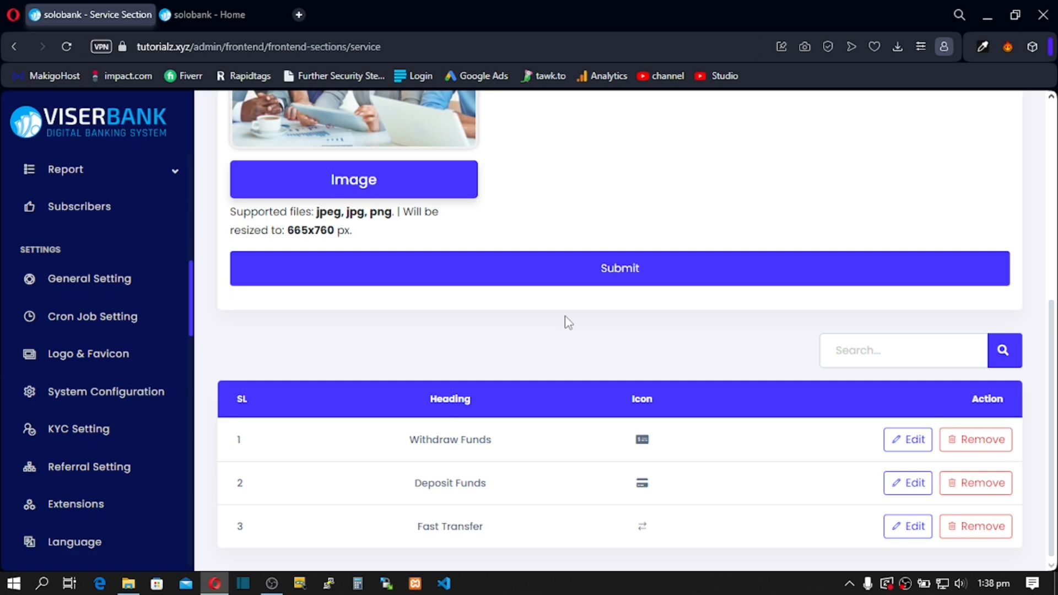
drag(441, 439, 469, 439)
drag(441, 482, 445, 483)
drag(430, 528, 441, 528)
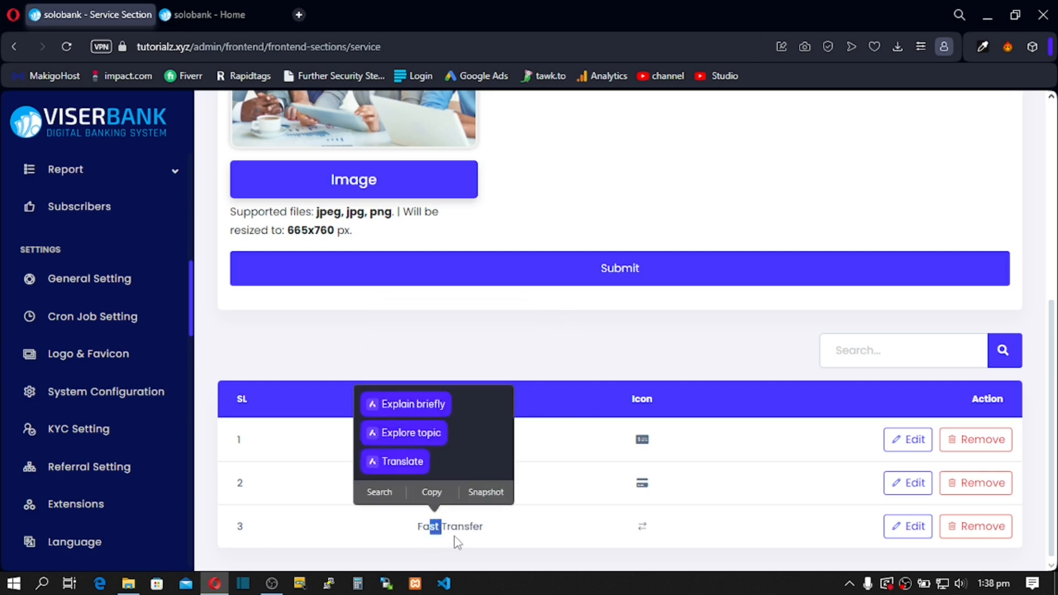
click(825, 434)
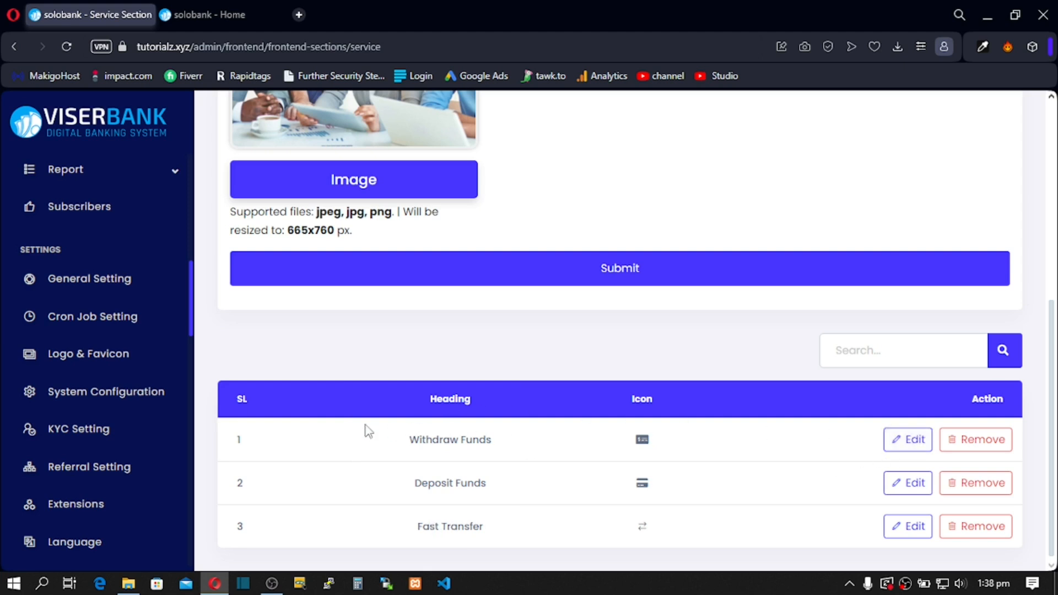
Step: Look at the Signup Background page, then go to the Social Link list
scroll(165, 413, down, 10)
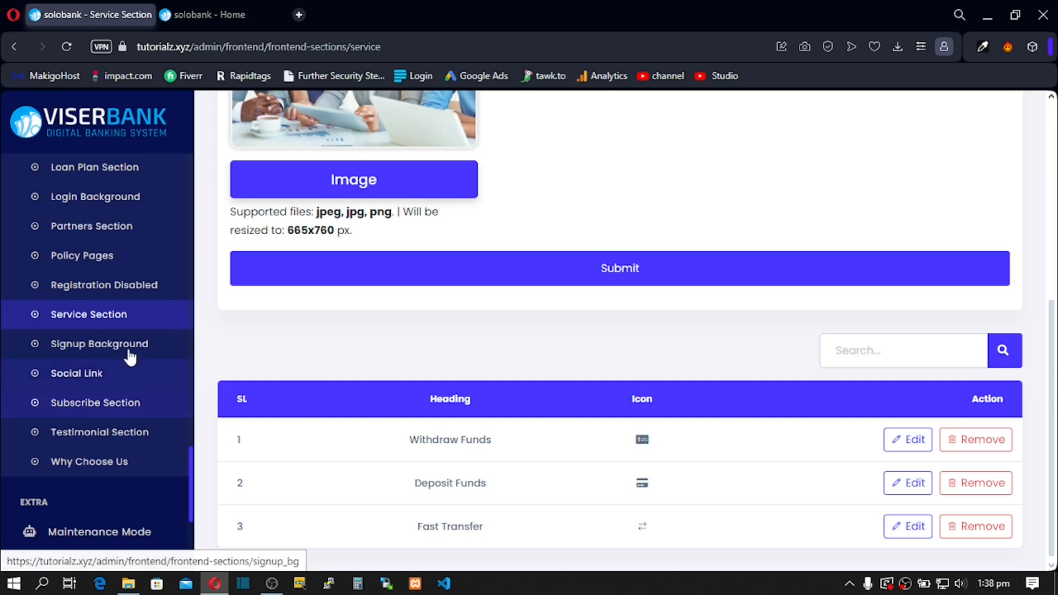
click(54, 346)
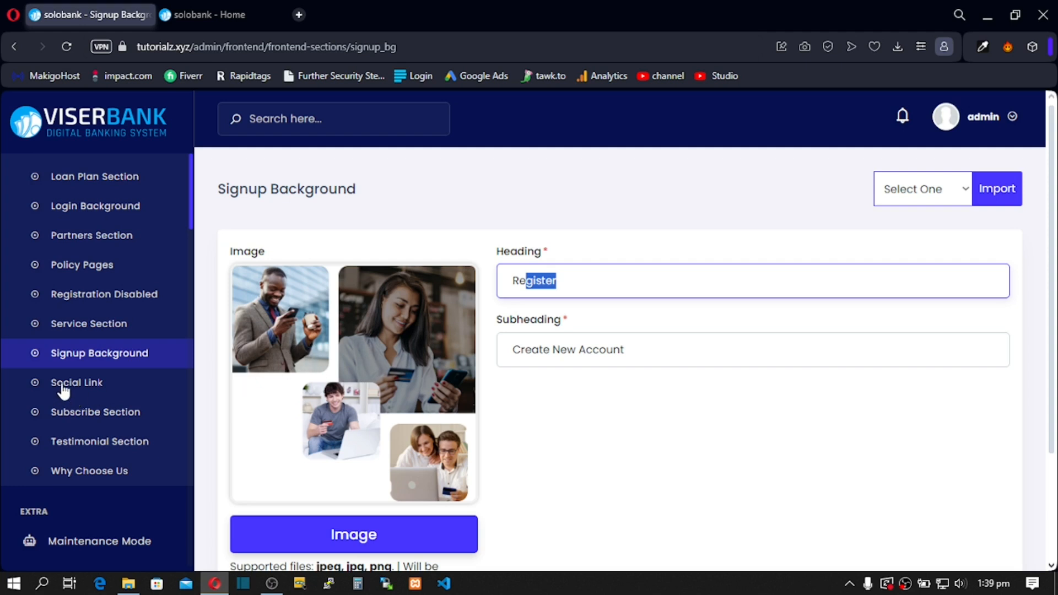
click(90, 386)
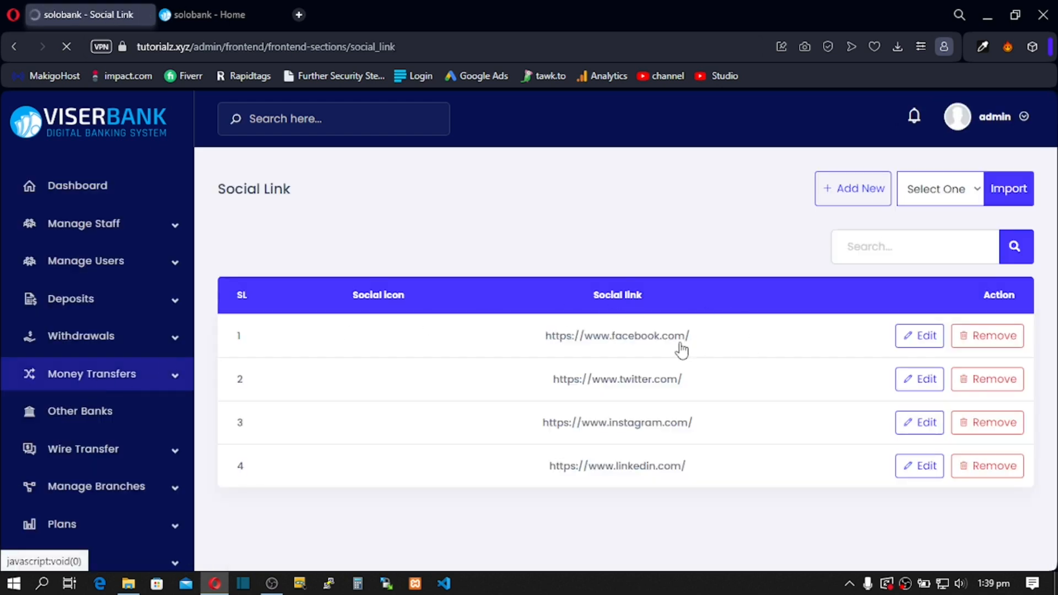
click(921, 338)
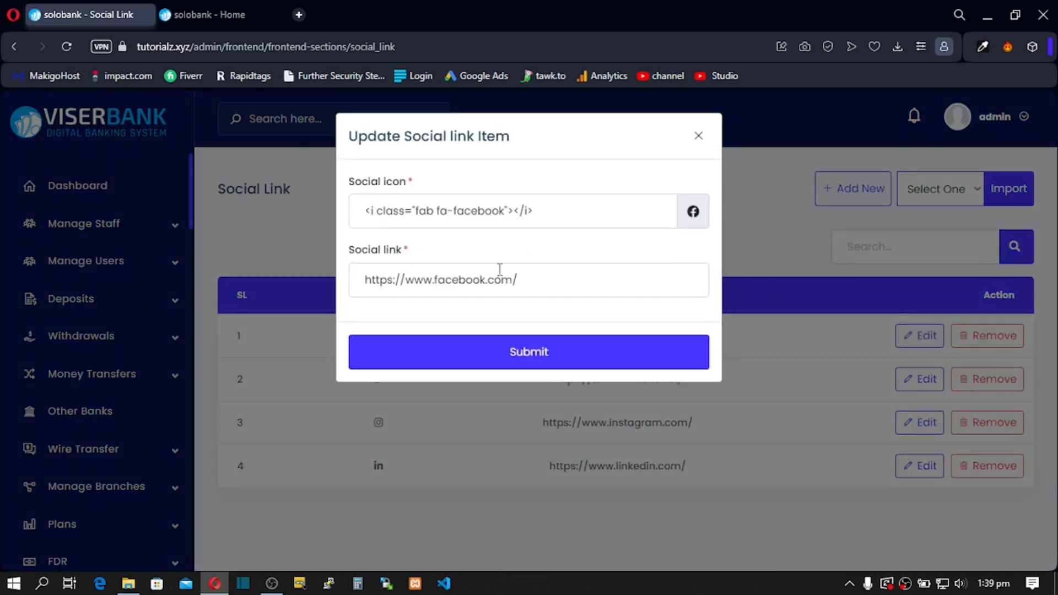
triple_click(349, 279)
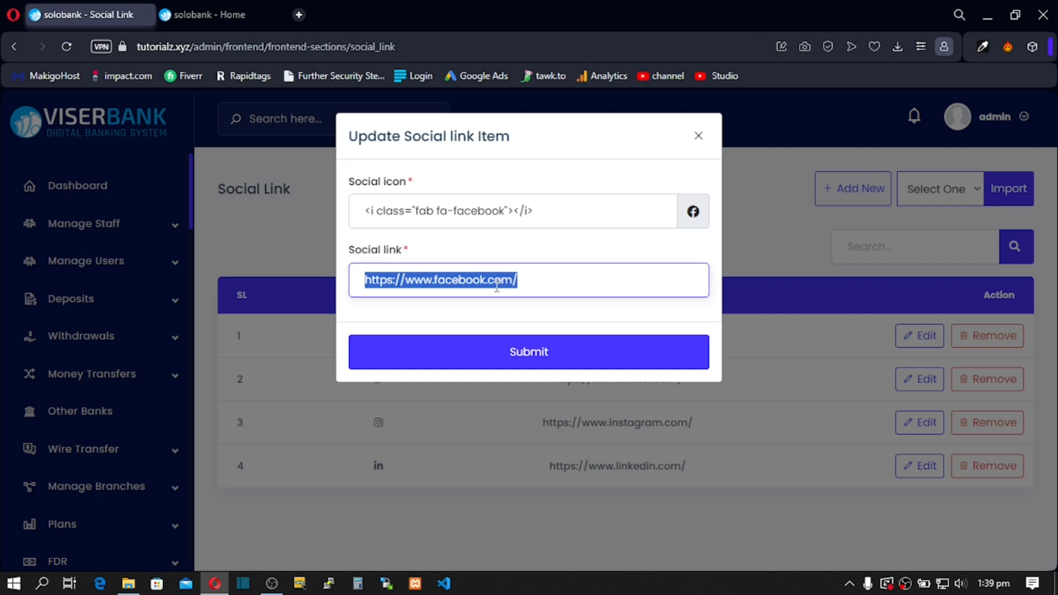
click(698, 136)
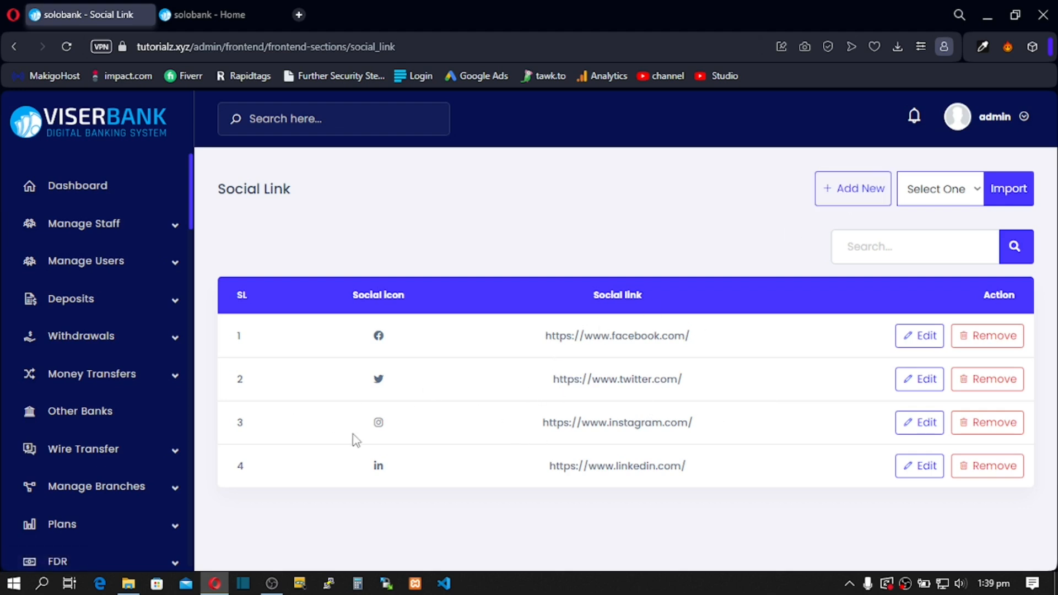
scroll(91, 317, down, 10)
scroll(92, 323, down, 8)
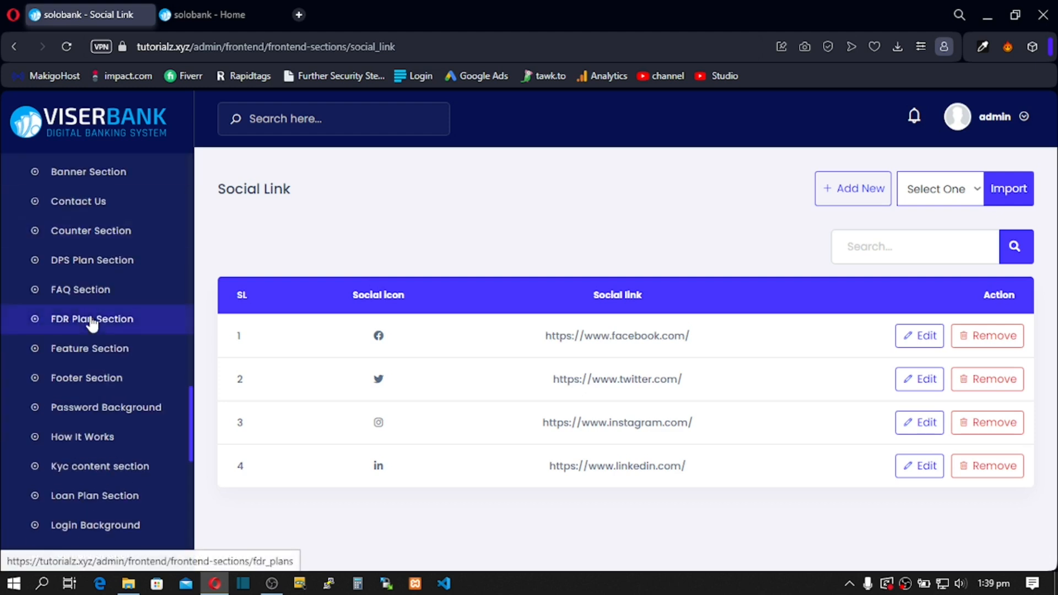
scroll(92, 324, down, 10)
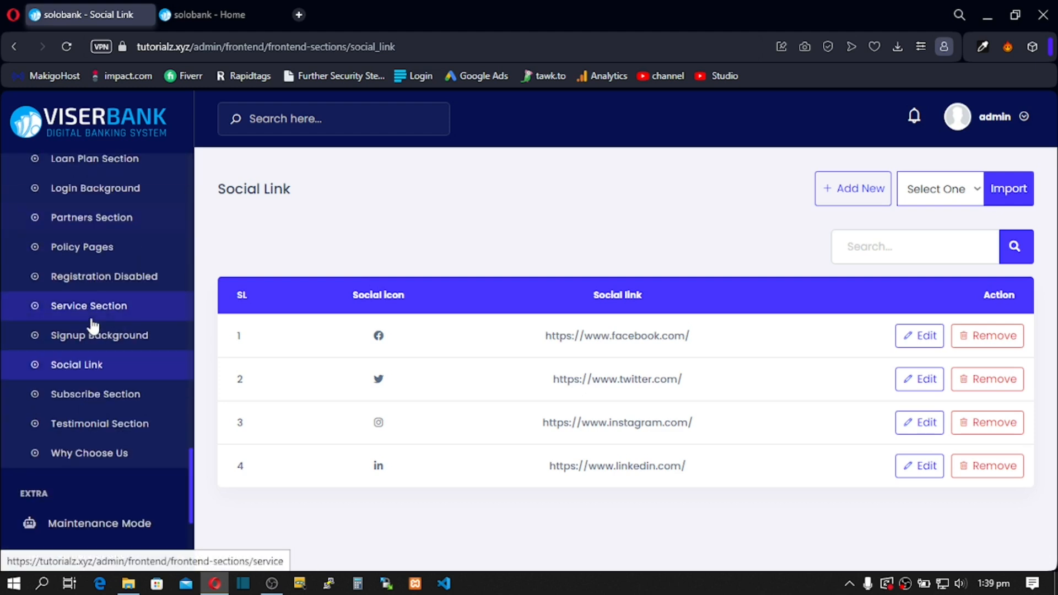
Step: On the public bank homepage, select the newsletter heading text
click(184, 16)
scroll(529, 330, down, 3)
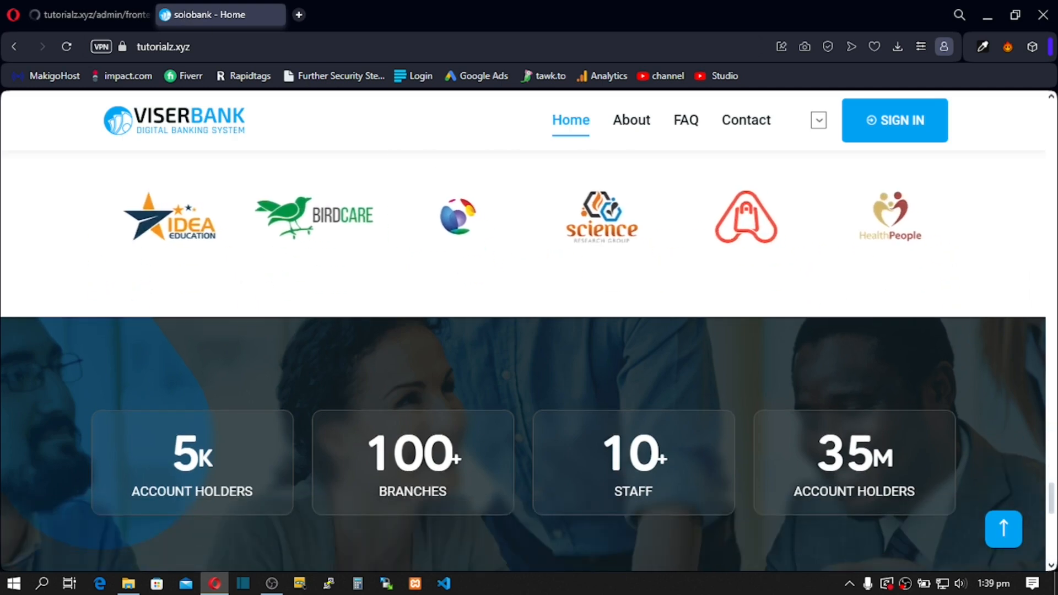
scroll(529, 331, down, 5)
scroll(787, 311, up, 1)
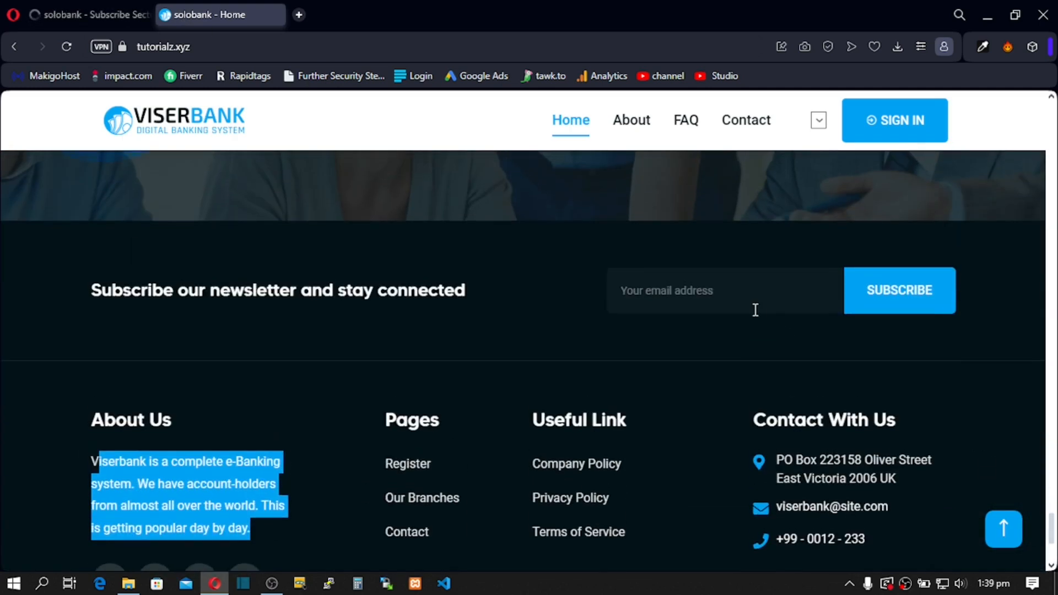
drag(83, 289, 429, 290)
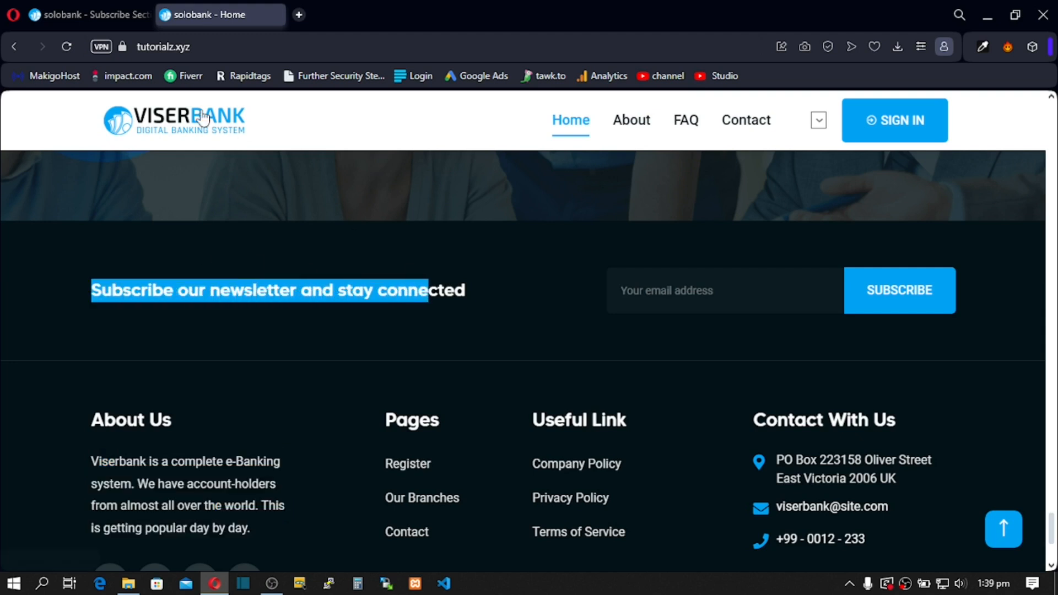
Step: Back in the admin, compare the Subscribe Section heading field, then go to Testimonial Section
click(87, 14)
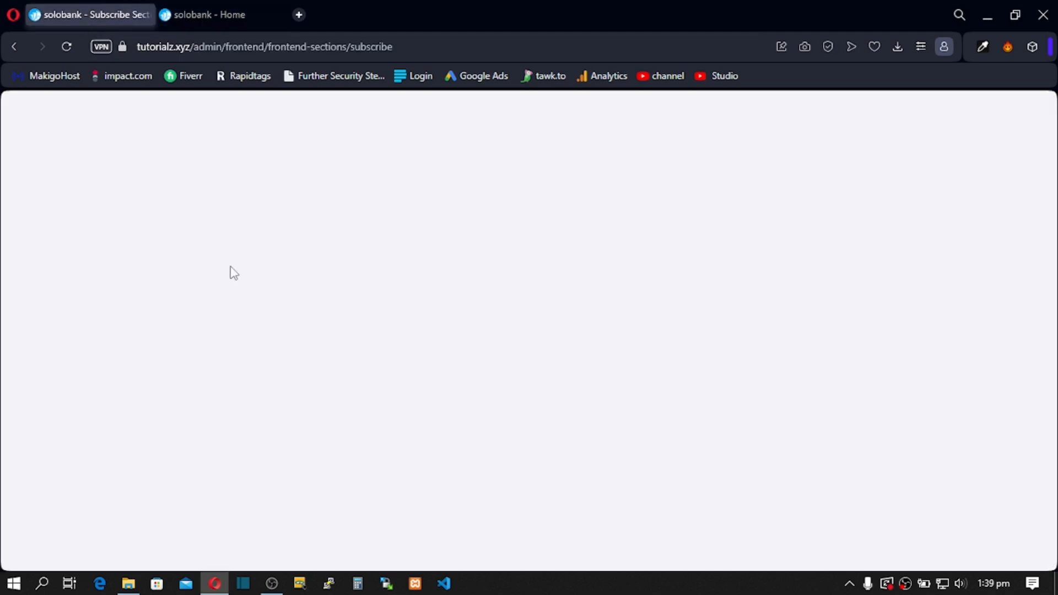
drag(254, 278, 505, 293)
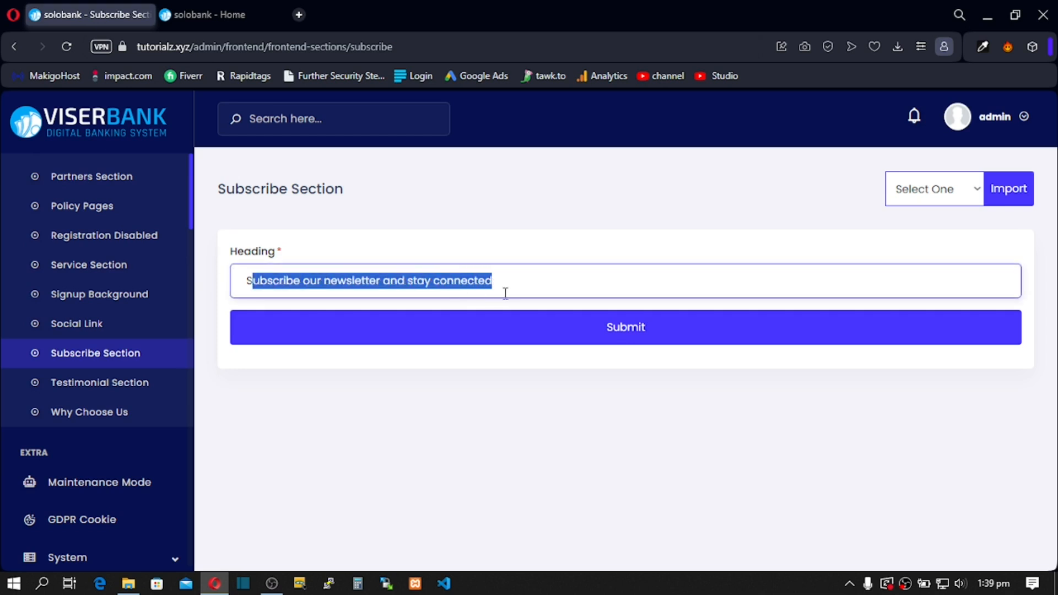
click(355, 286)
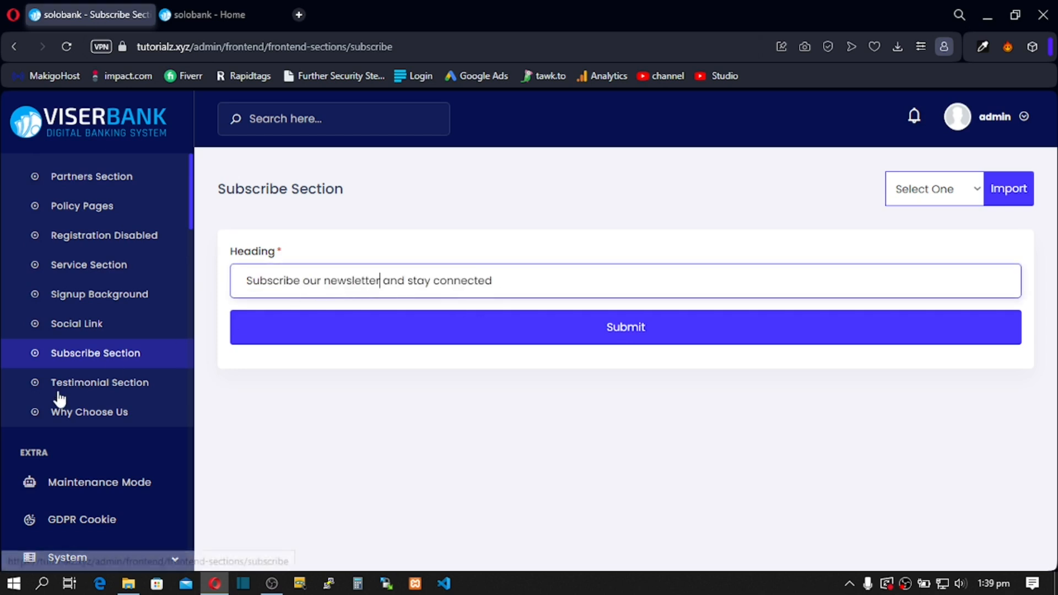
click(76, 390)
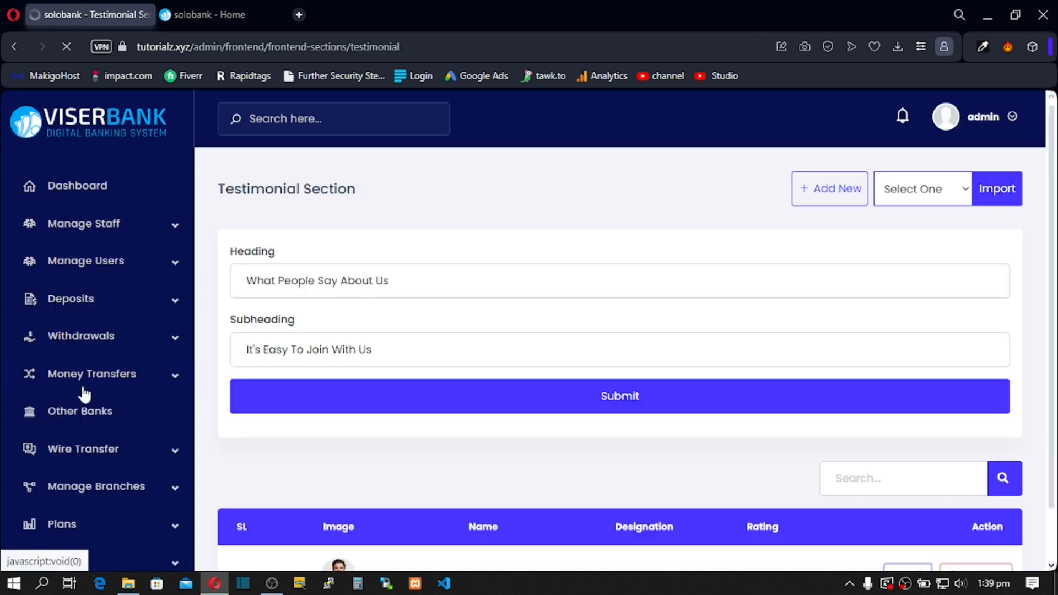
Step: Select the Testimonial Section heading and subheading, then edit the first testimonial
triple_click(245, 284)
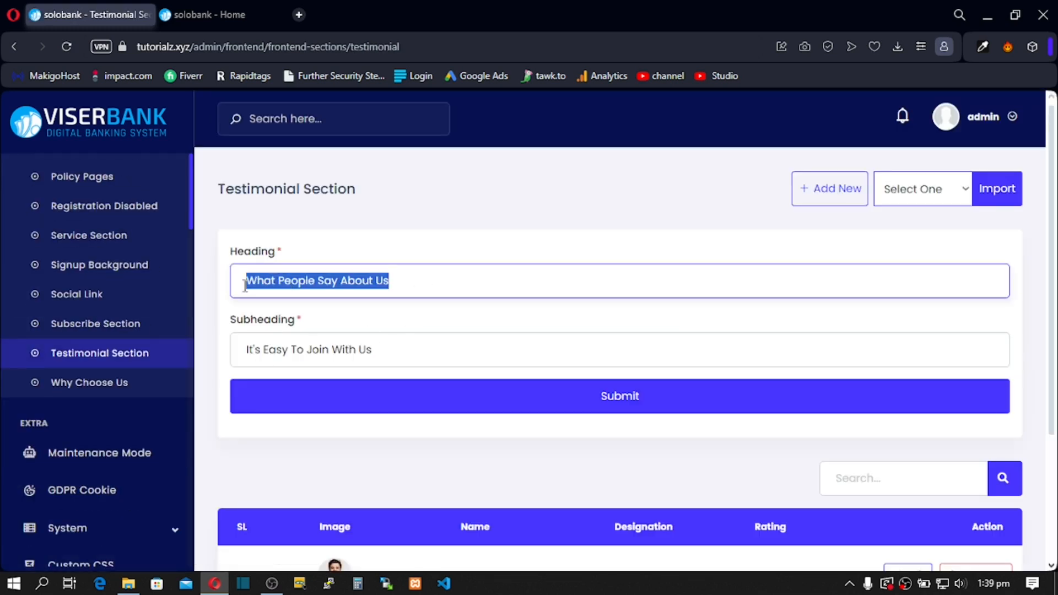
triple_click(247, 350)
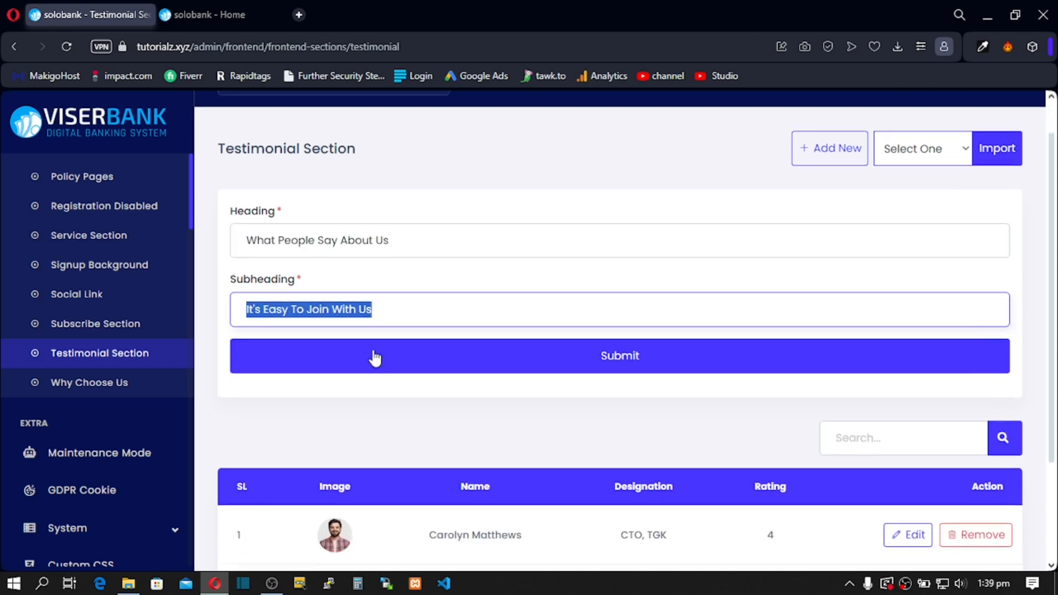
scroll(373, 358, down, 3)
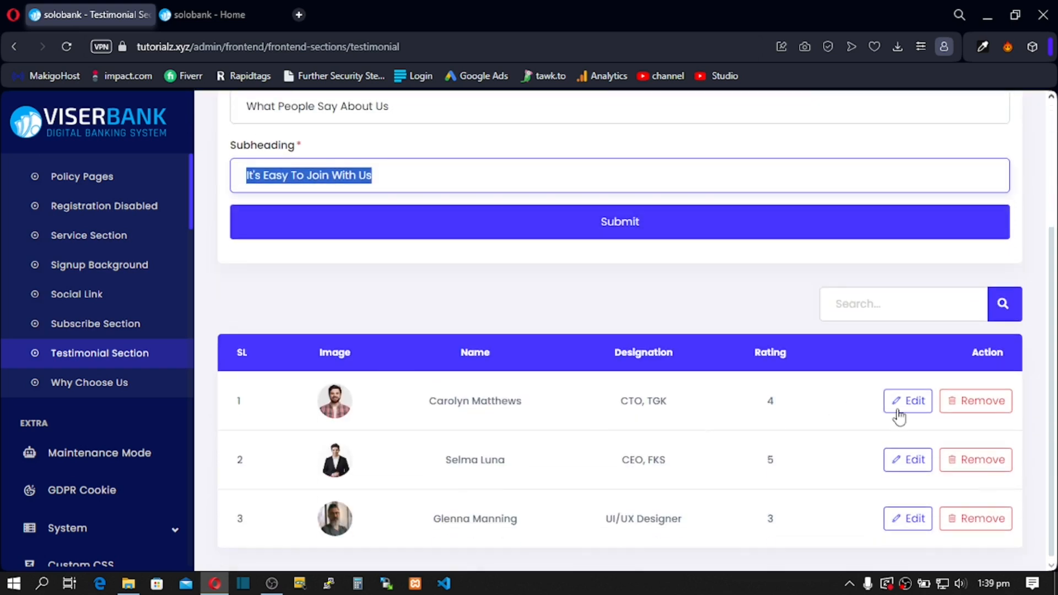
click(912, 401)
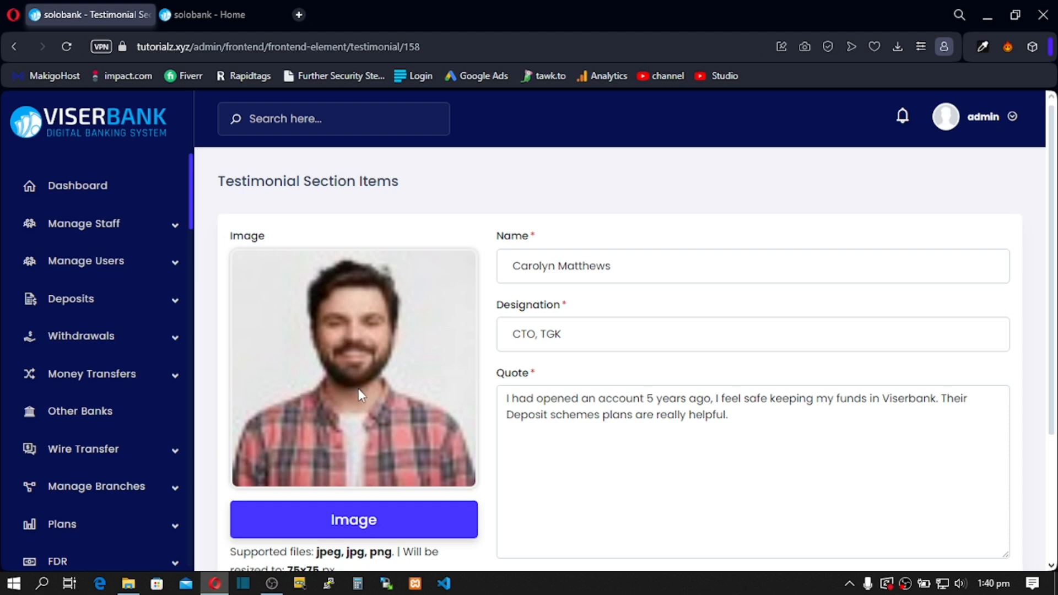
Step: Review the testimonial's name, quote and rating 4, then go to Why Choose Us
drag(550, 270, 605, 356)
drag(503, 399, 788, 430)
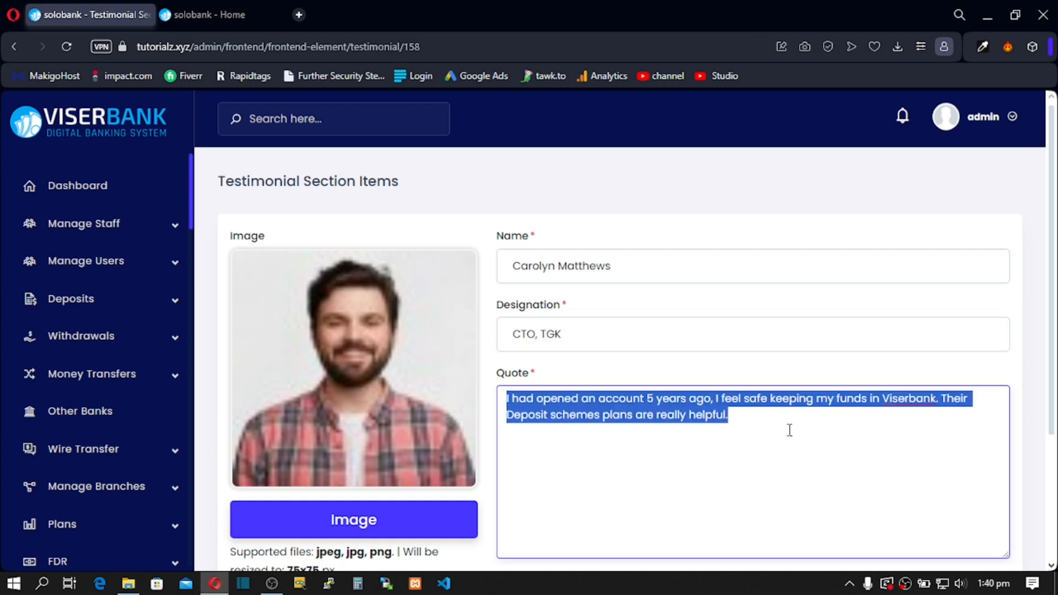
scroll(624, 435, down, 3)
drag(520, 435, 467, 438)
scroll(159, 256, down, 15)
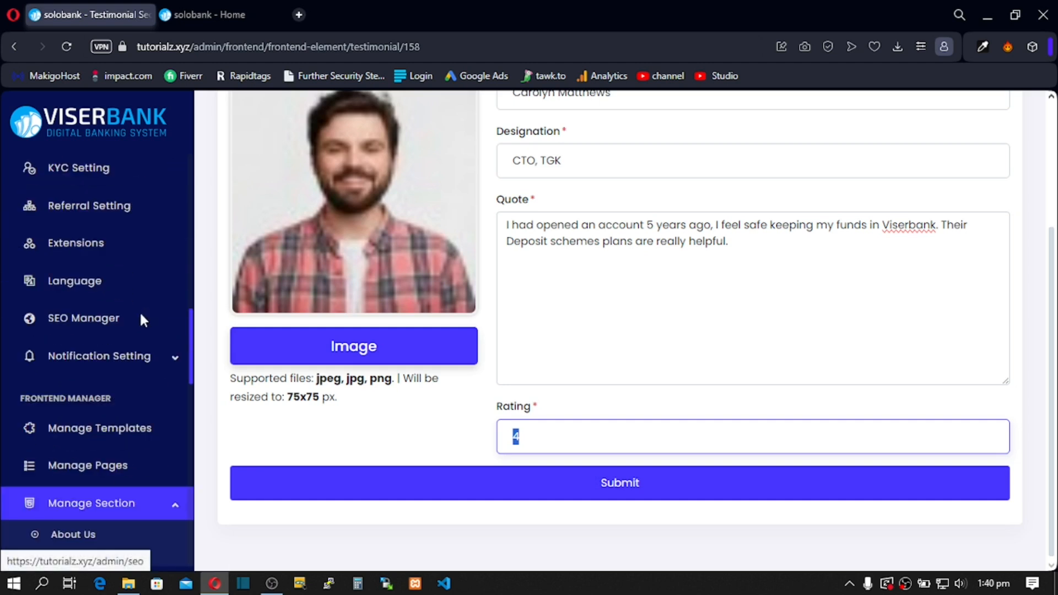
scroll(140, 356, down, 5)
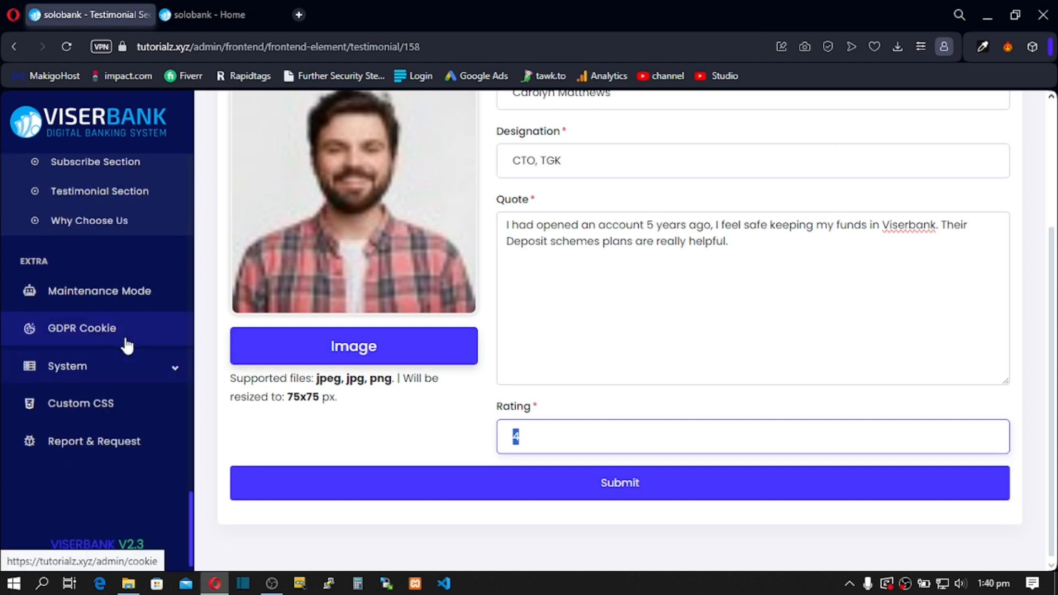
scroll(130, 352, up, 3)
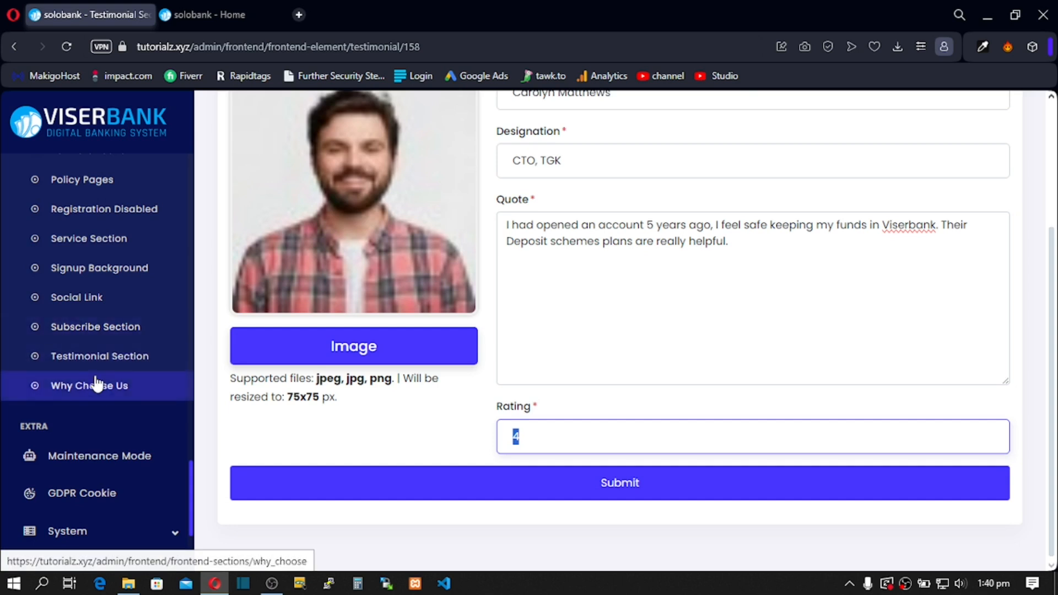
click(104, 392)
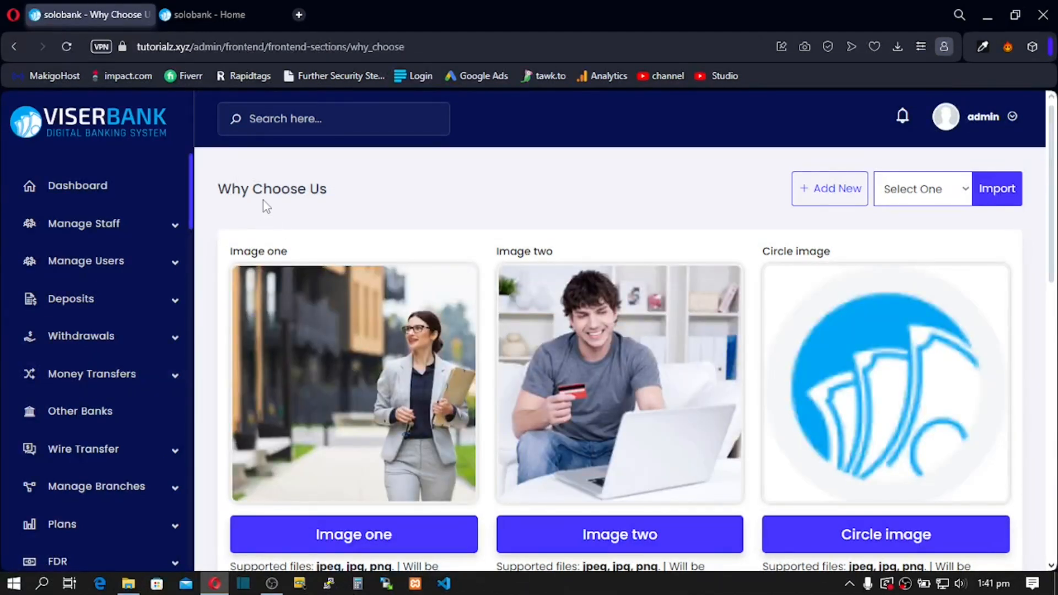
scroll(243, 405, down, 2)
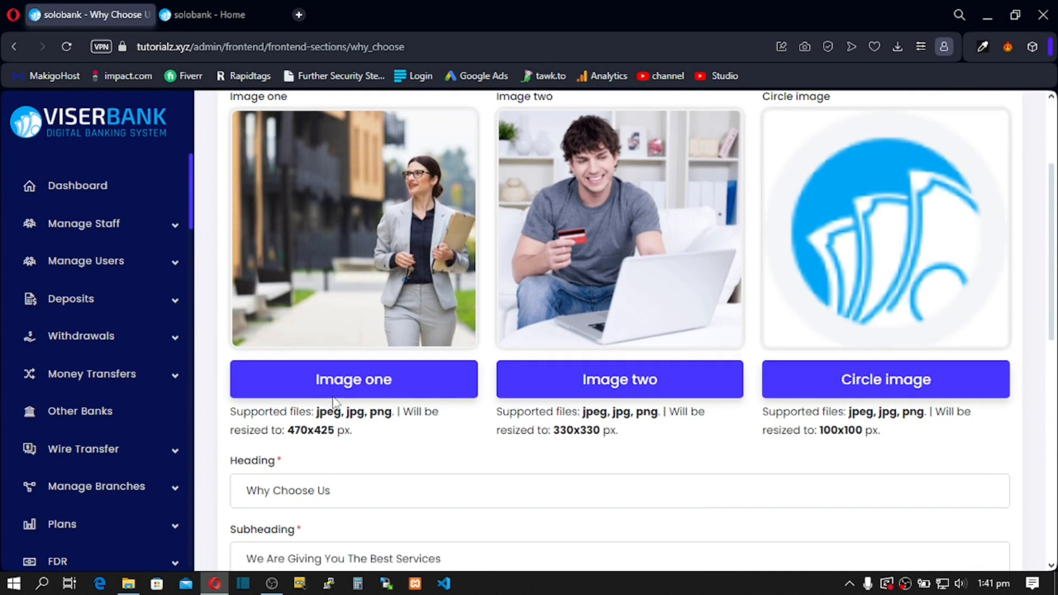
scroll(540, 371, up, 1)
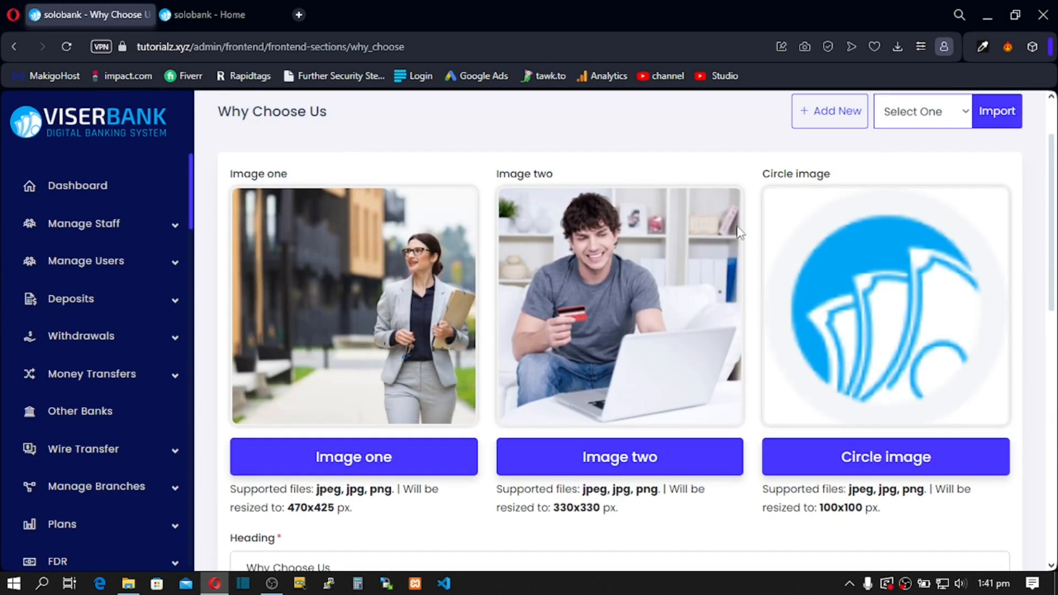
drag(768, 179, 807, 175)
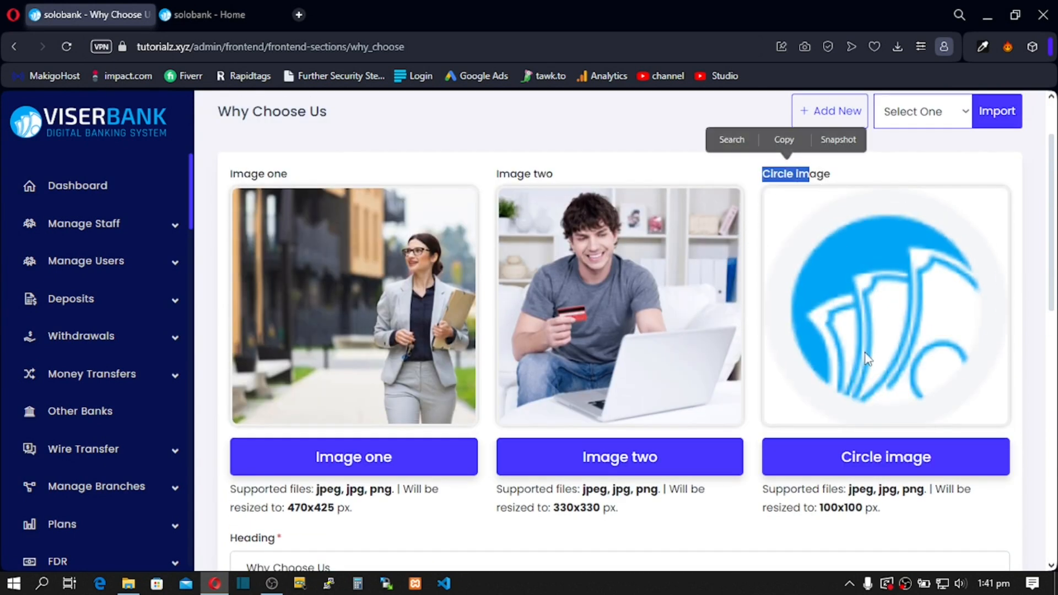
click(871, 358)
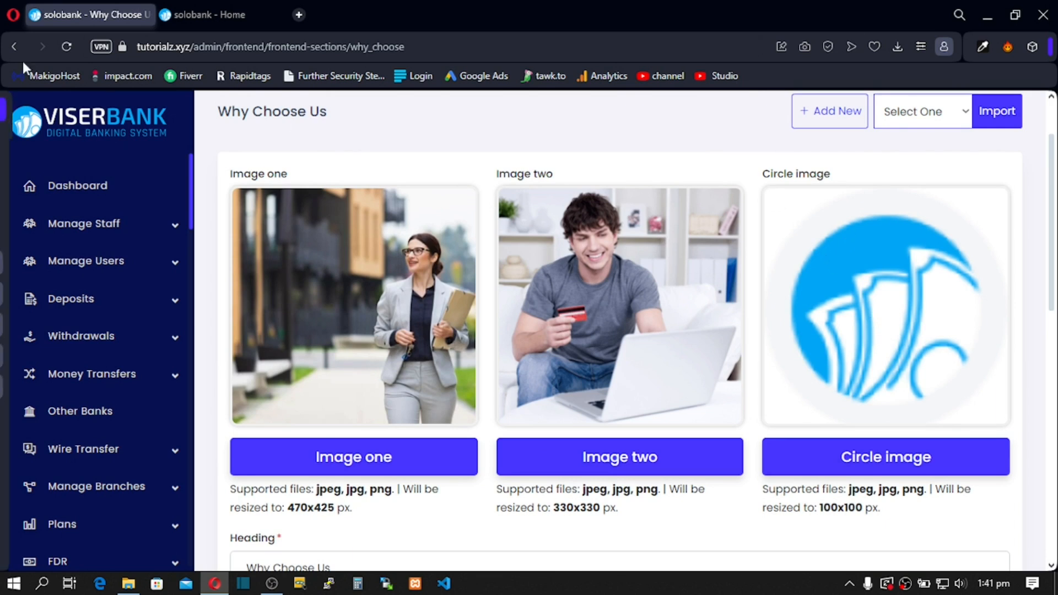
scroll(841, 479, down, 5)
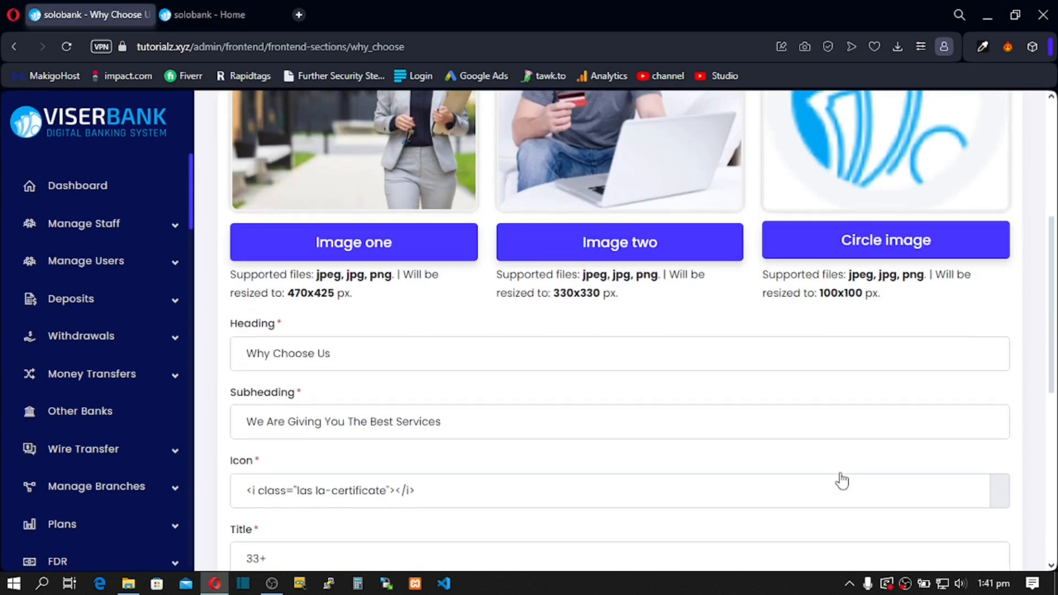
drag(329, 259, 258, 259)
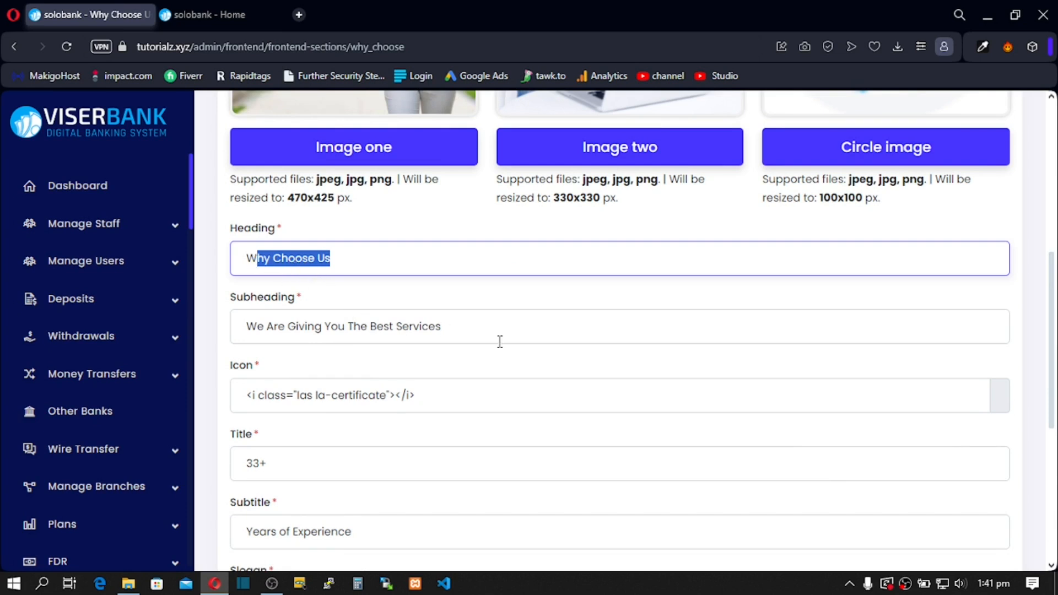
drag(500, 342, 246, 339)
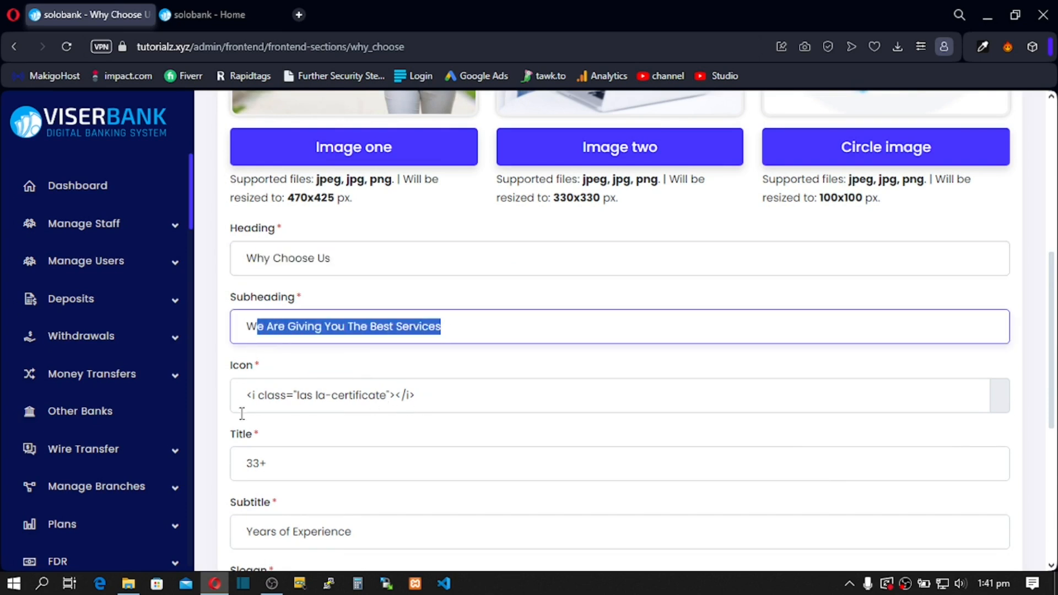
scroll(280, 474, down, 5)
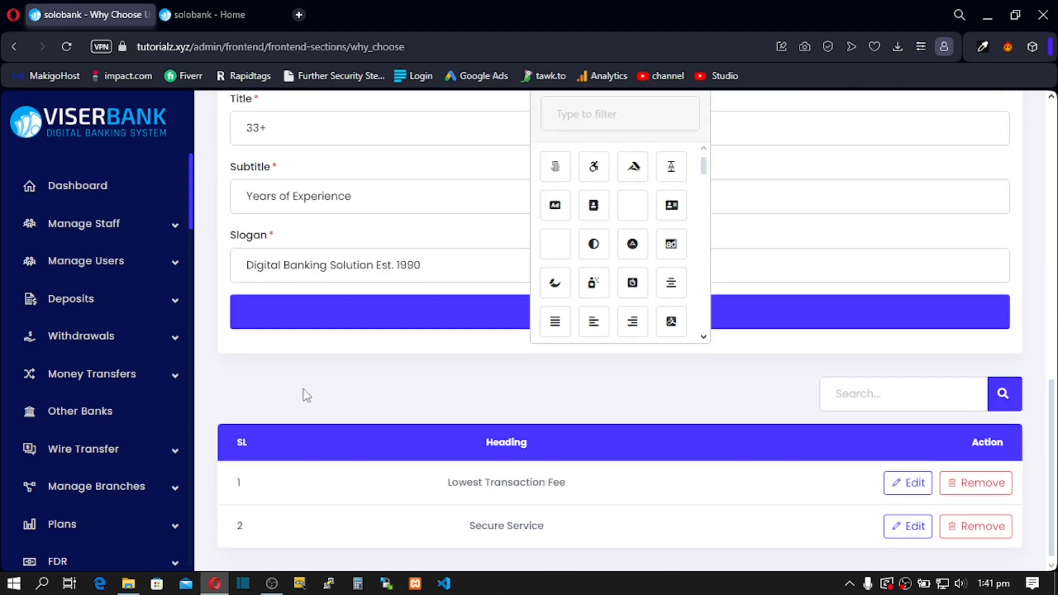
scroll(310, 385, up, 2)
click(307, 521)
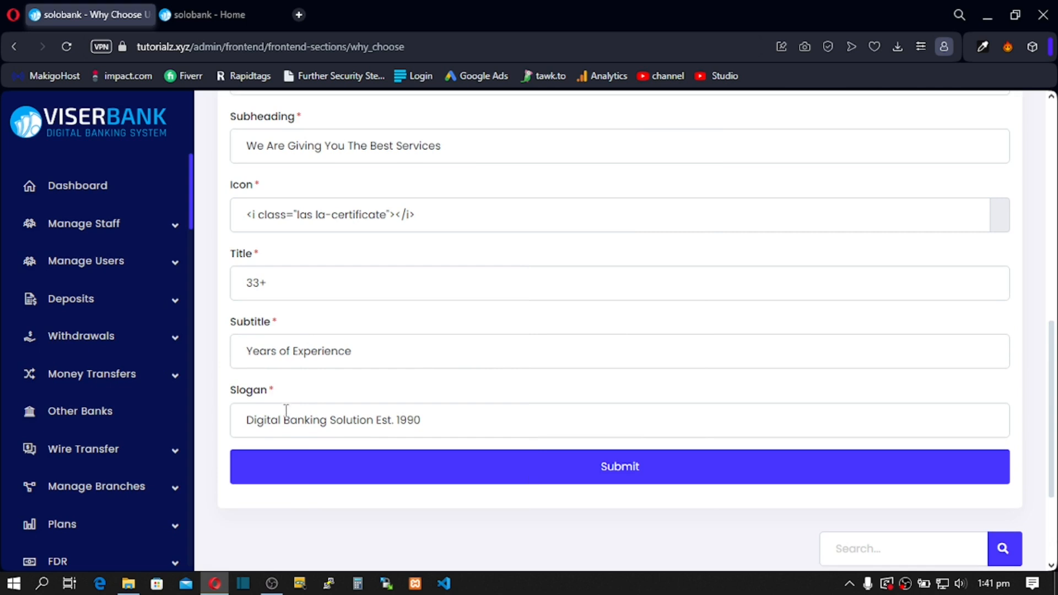
drag(269, 427, 392, 428)
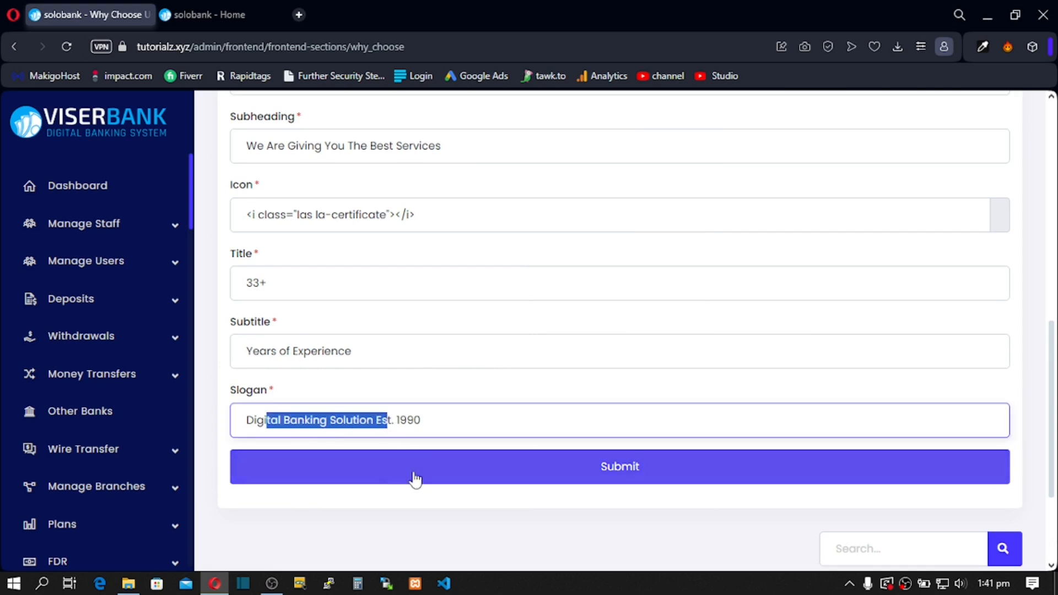
scroll(95, 393, down, 6)
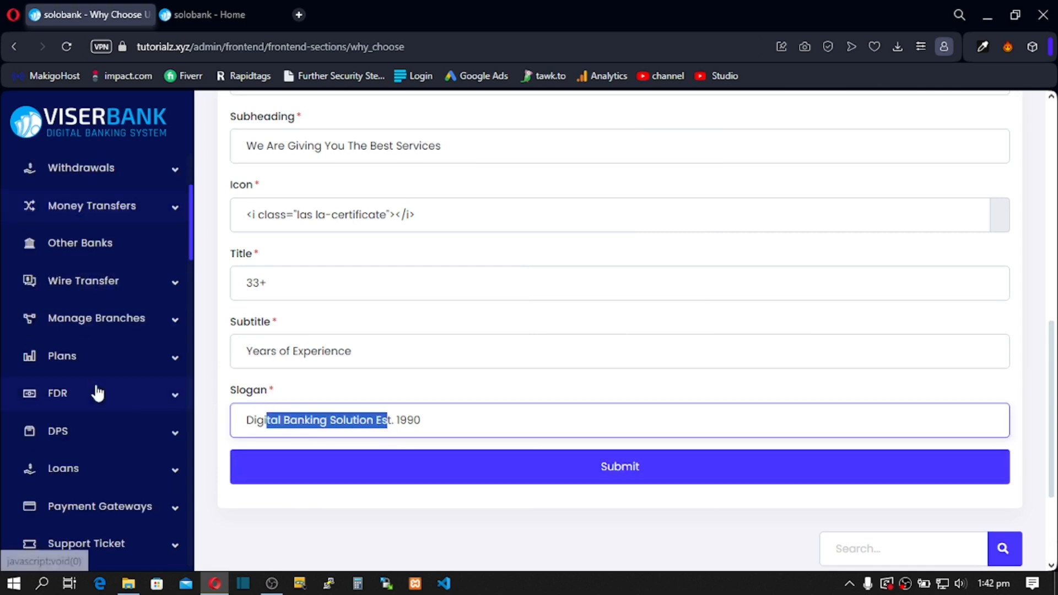
scroll(94, 410, down, 3)
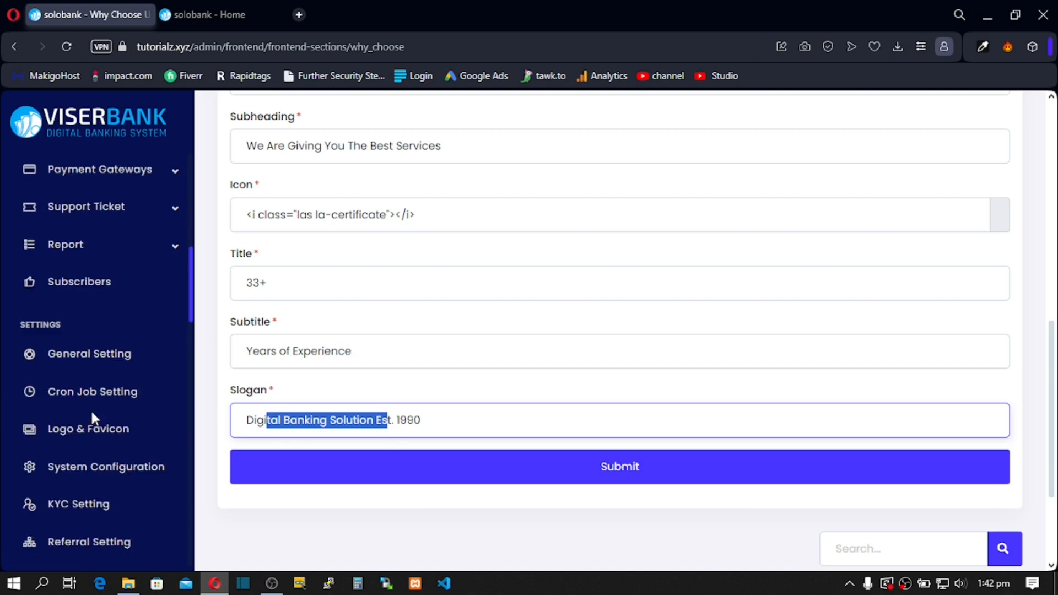
click(228, 15)
scroll(303, 278, up, 15)
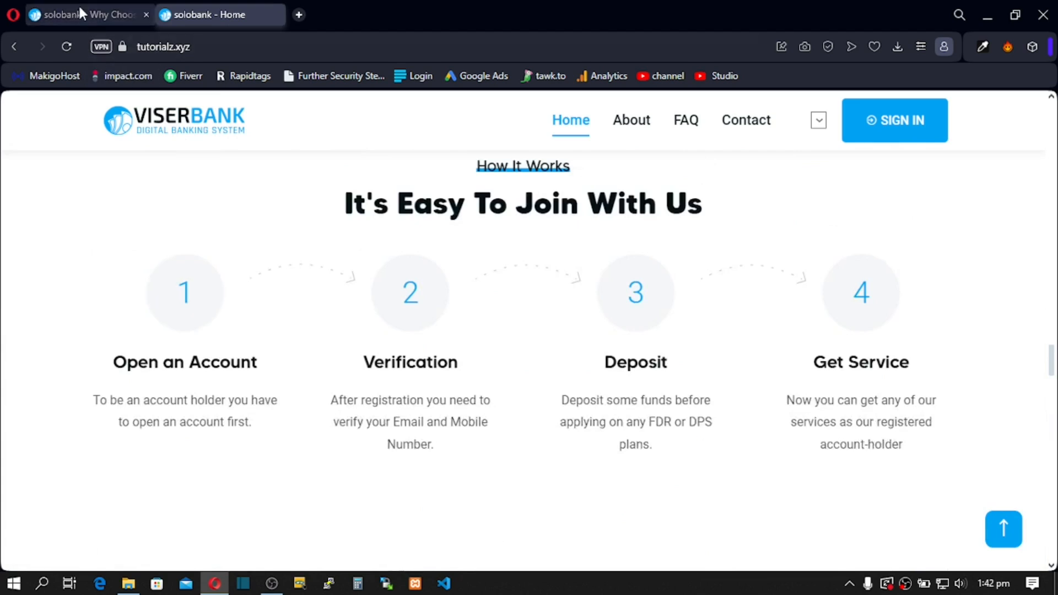
click(79, 4)
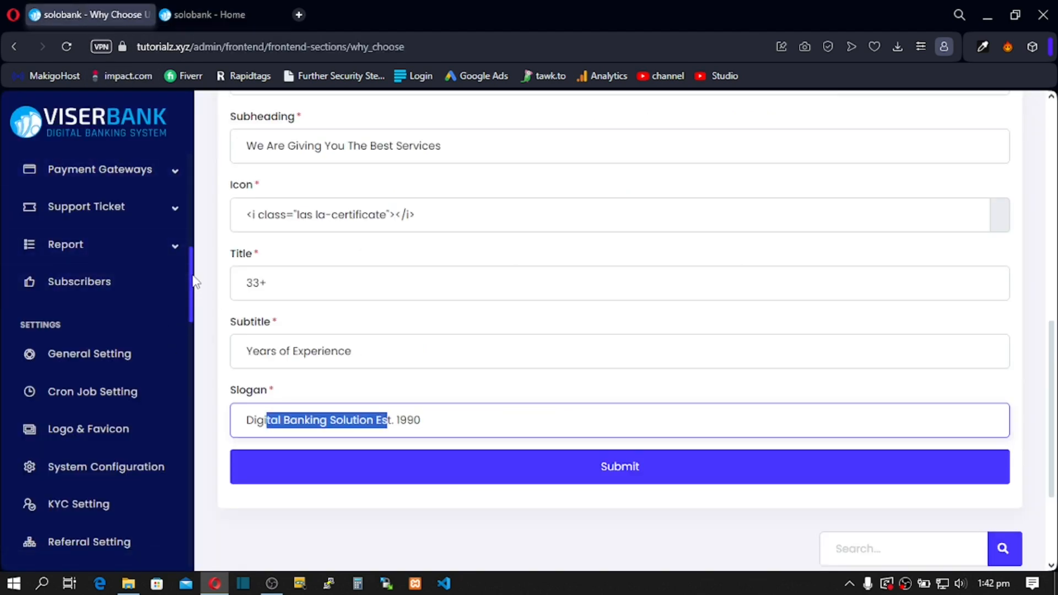
drag(194, 281, 199, 444)
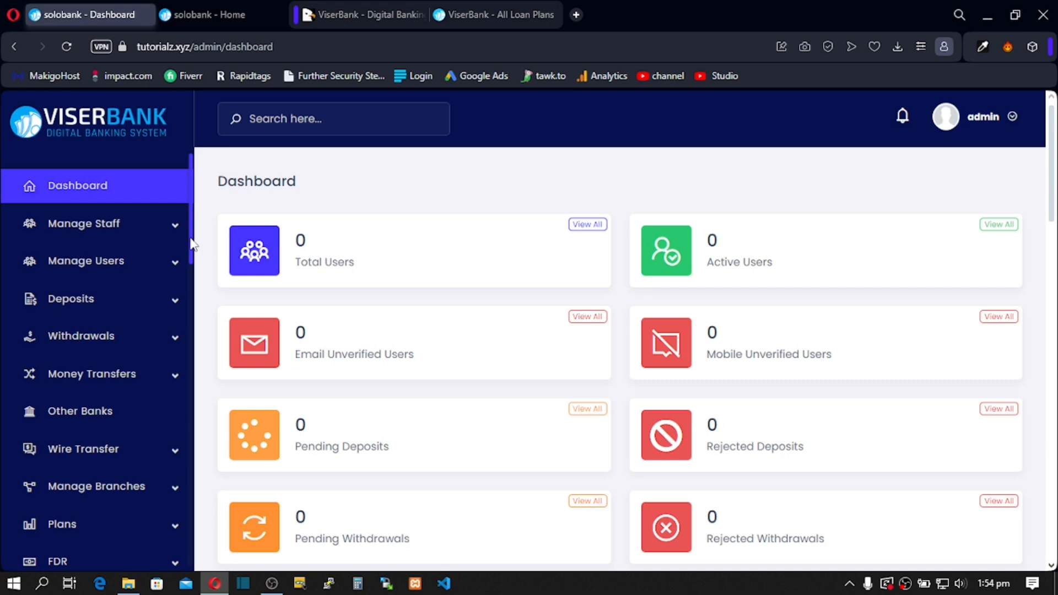
Step: Expand Plans, open the empty Loan Plans list, and start a new loan plan
scroll(192, 253, down, 3)
click(175, 358)
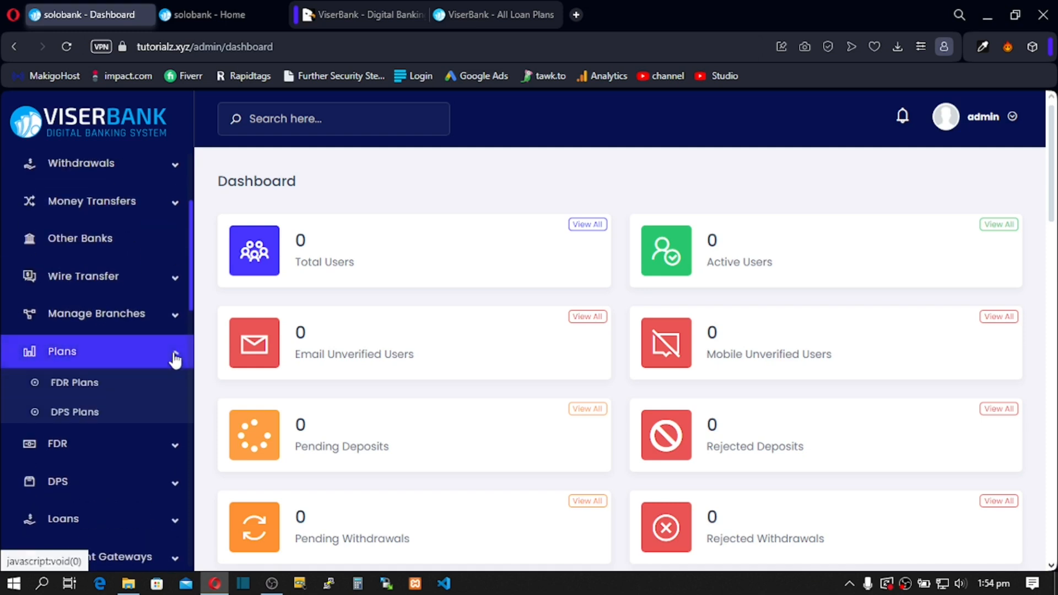
click(83, 445)
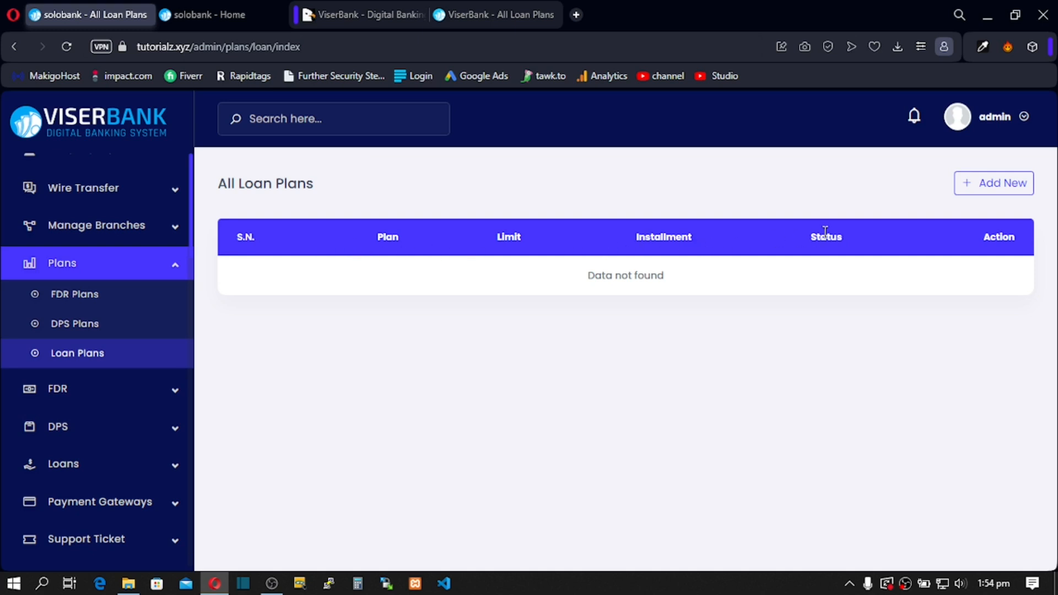
click(990, 192)
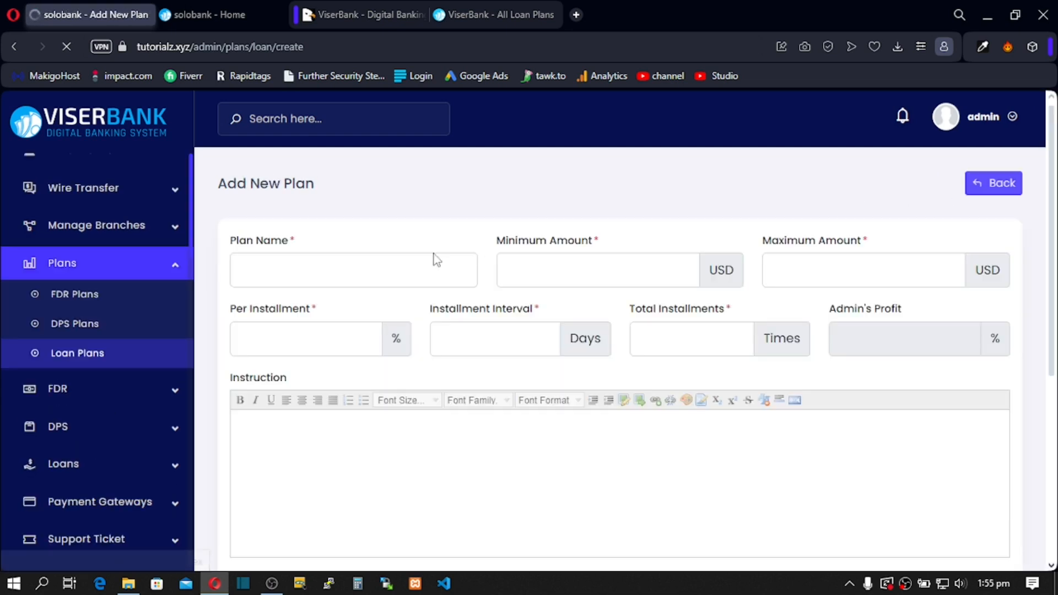
Step: Name the plan Business Loan with minimum amount 10 and maximum amount 500
click(285, 269)
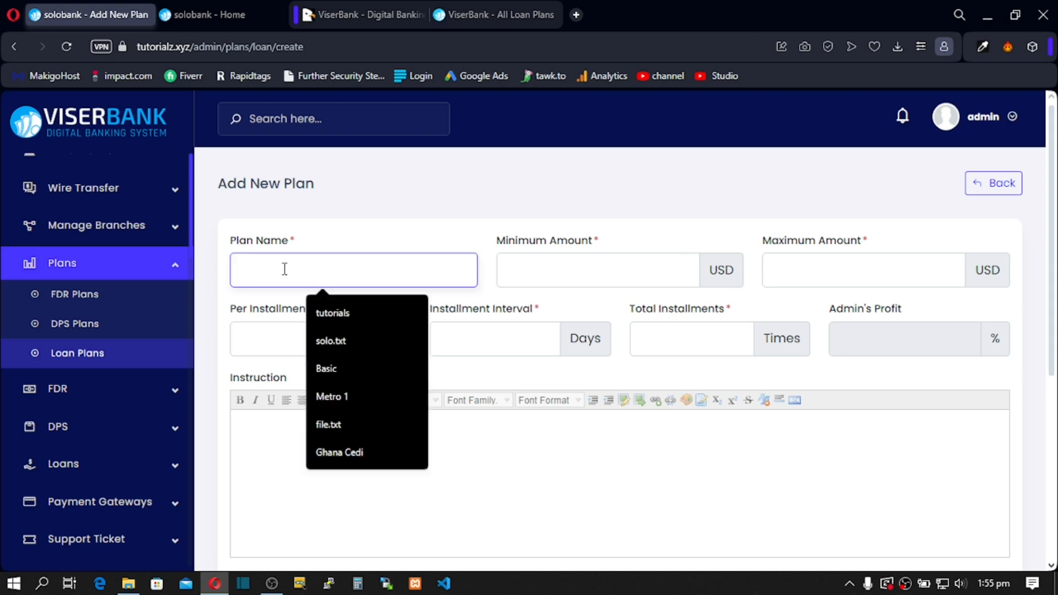
text(Business)
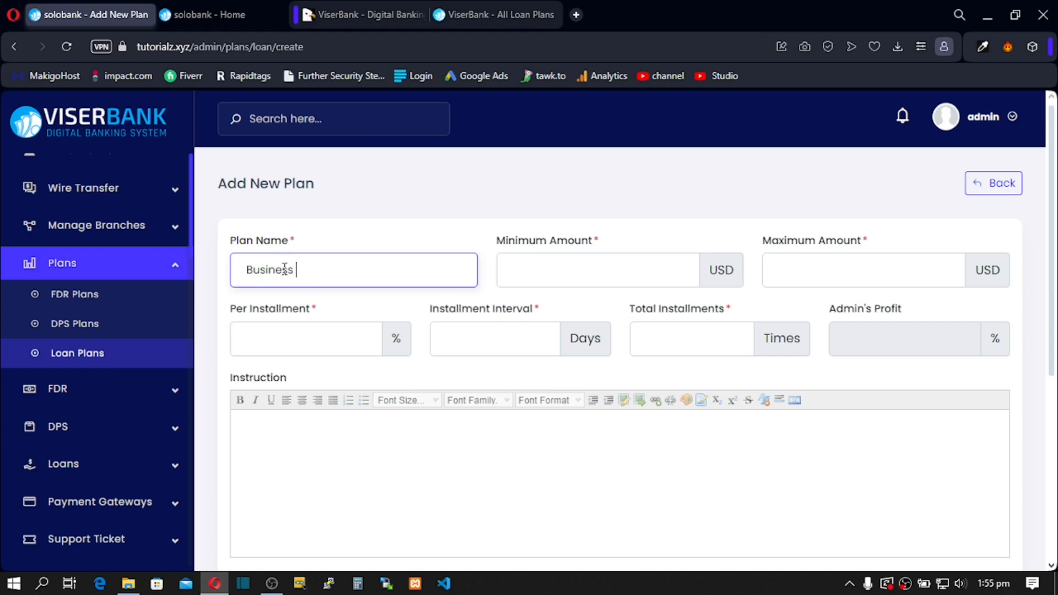
text(Loan)
click(521, 274)
text(10)
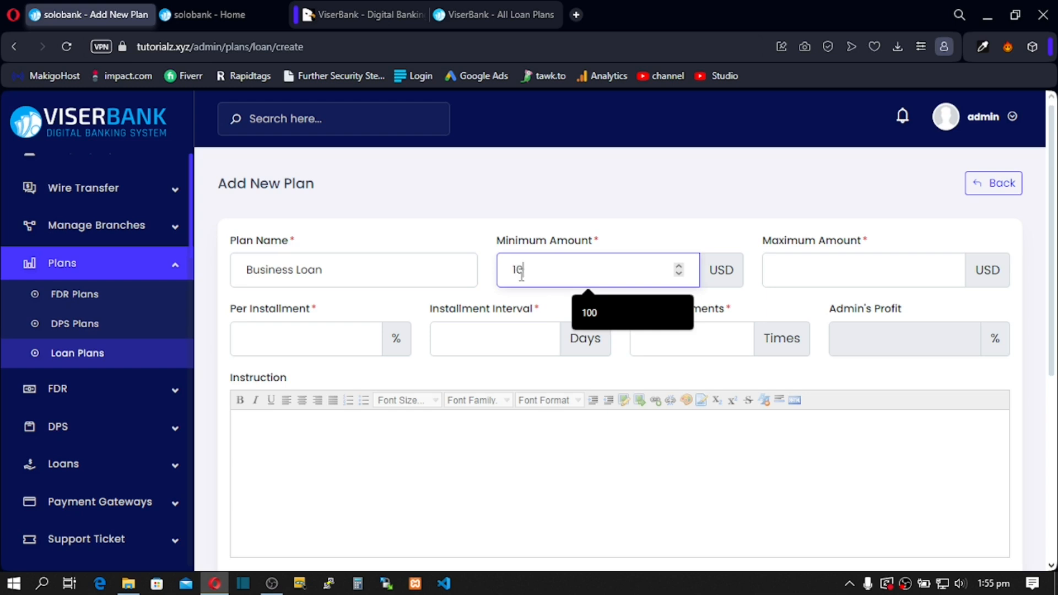
click(814, 271)
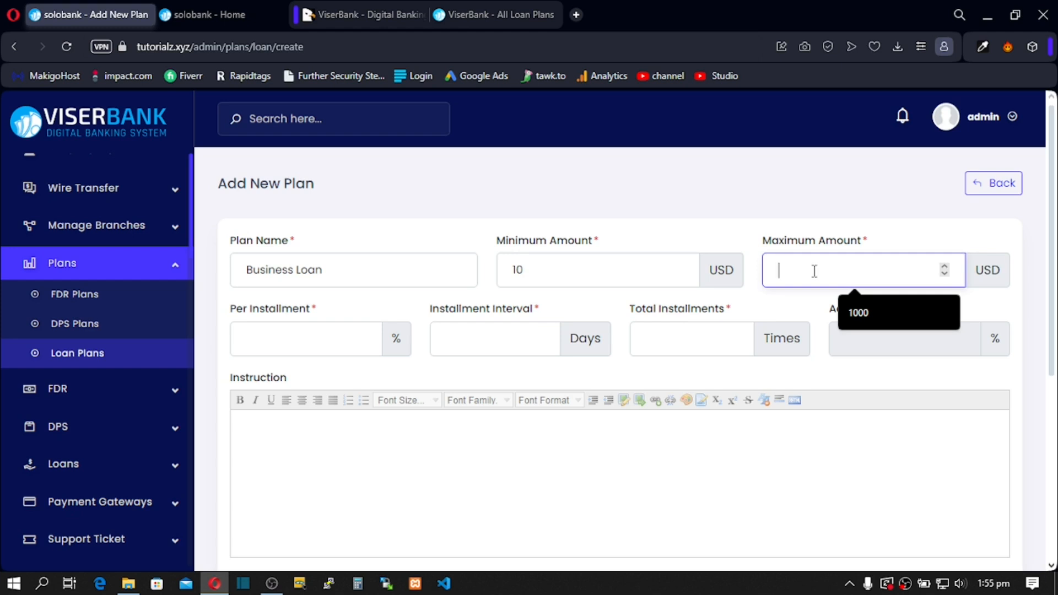
text(500)
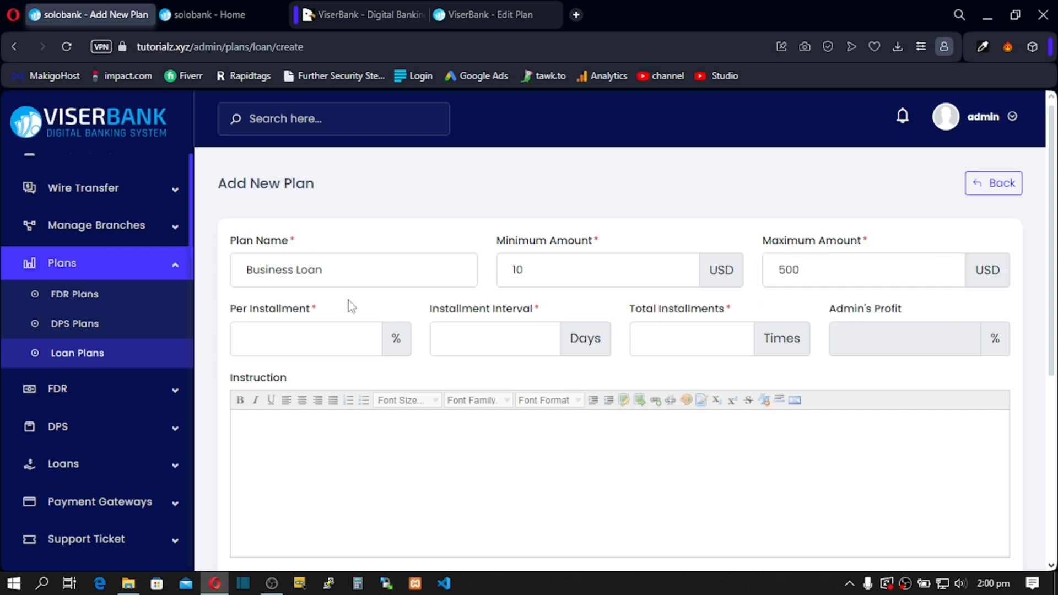
Step: Set 5% per installment, a 30-day installment interval and 22 total installments
click(255, 341)
text(5)
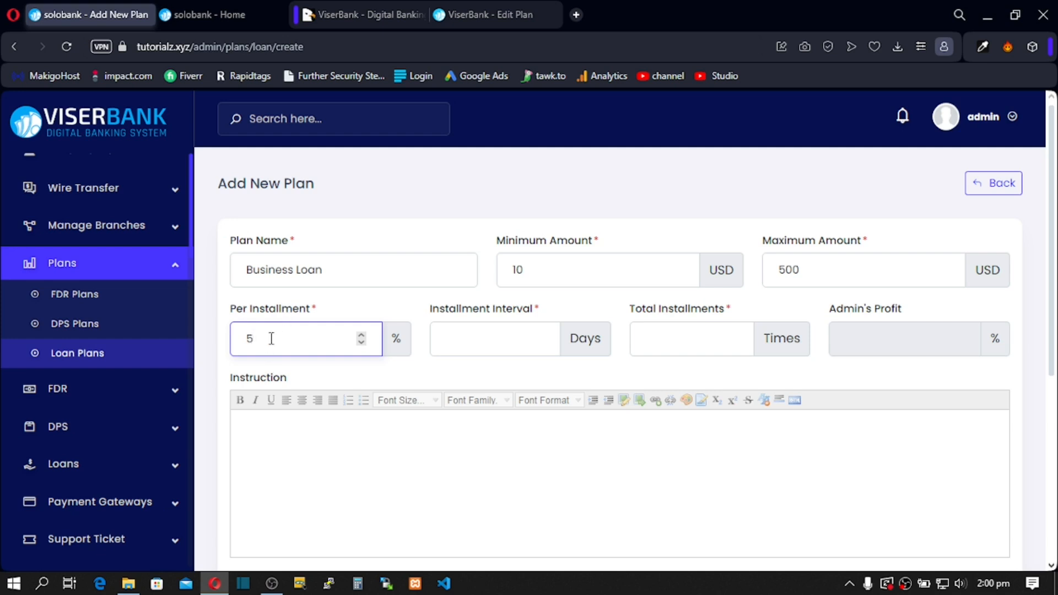
click(481, 342)
text(30)
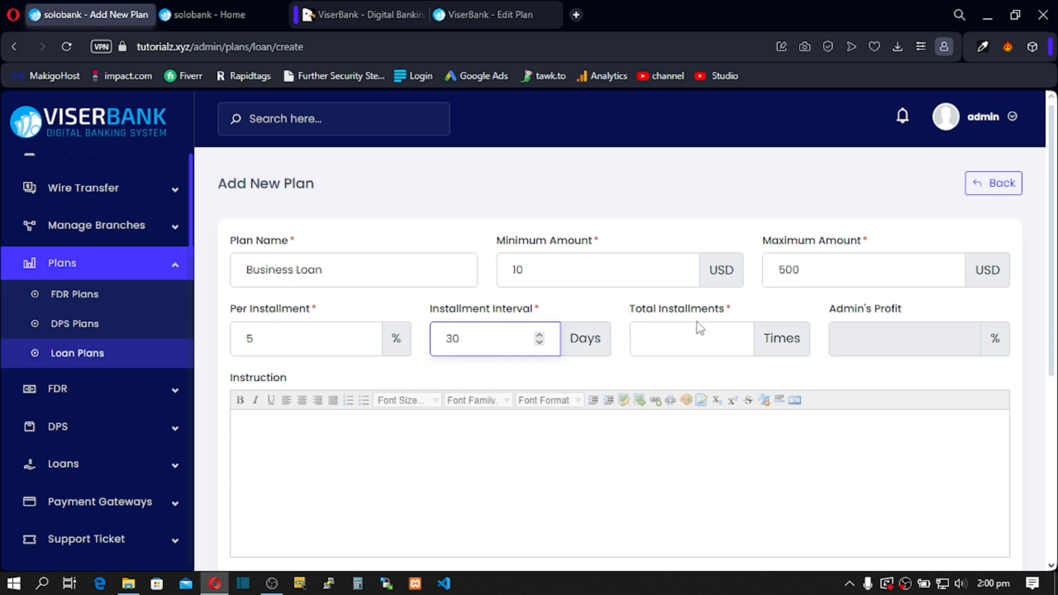
click(647, 342)
text(22)
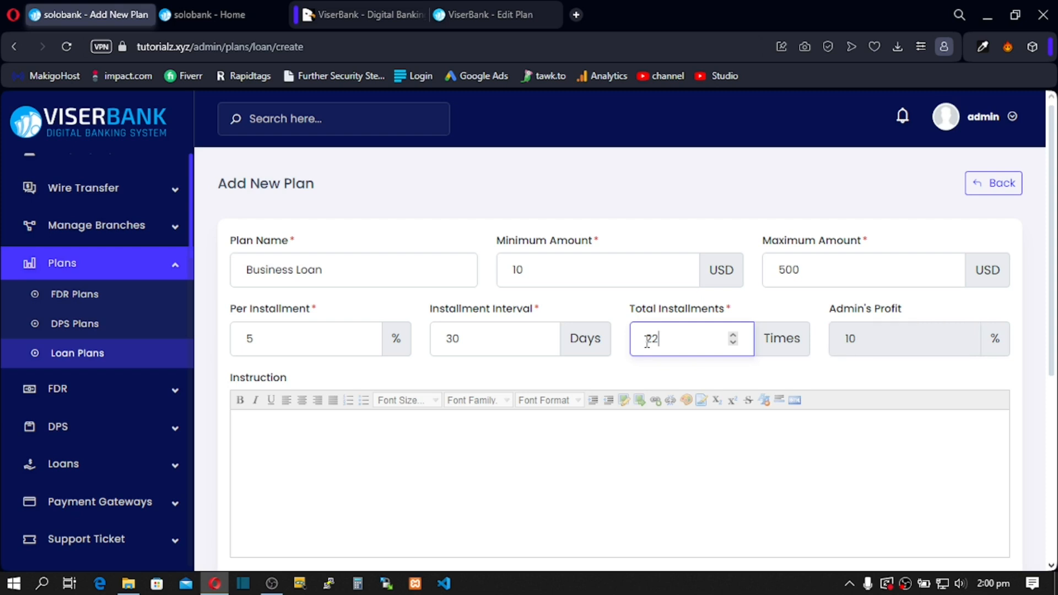
click(601, 304)
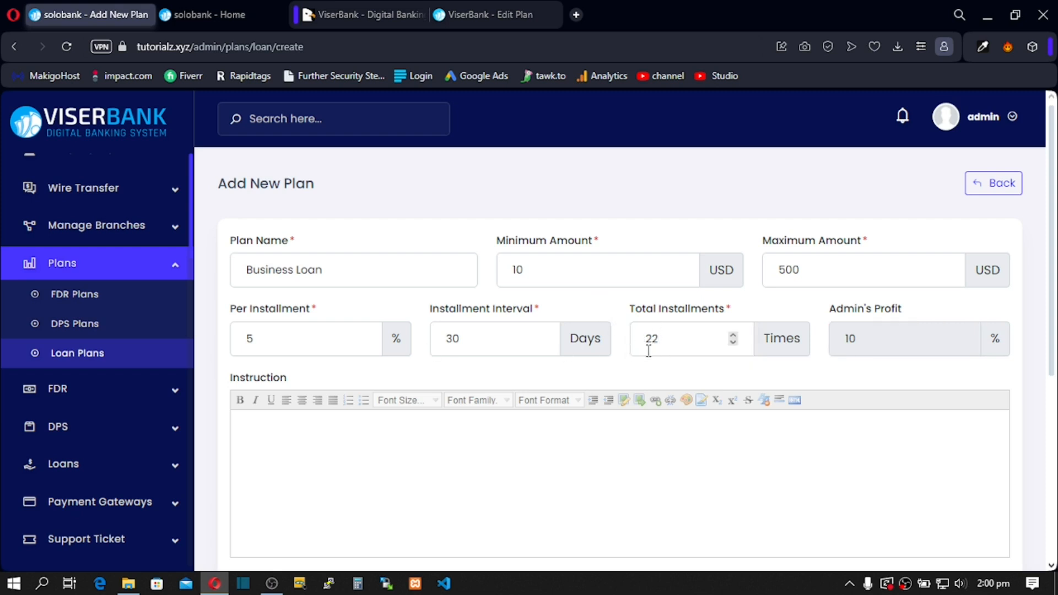
Step: Check the calculated admin's profit of 10 and the 30-day interval value
double_click(851, 338)
click(855, 338)
double_click(851, 341)
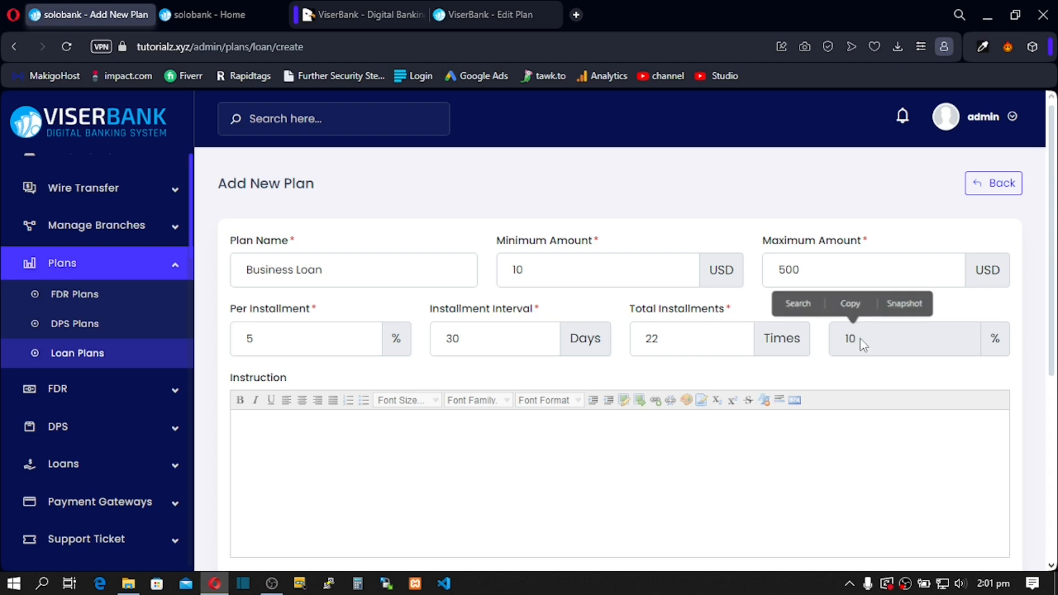
click(855, 345)
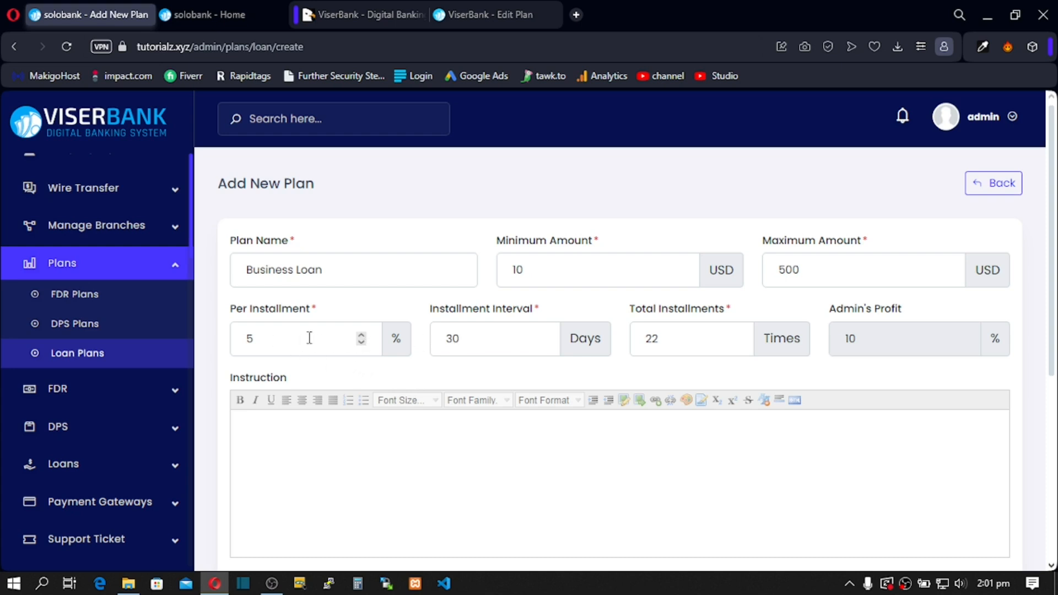
double_click(484, 337)
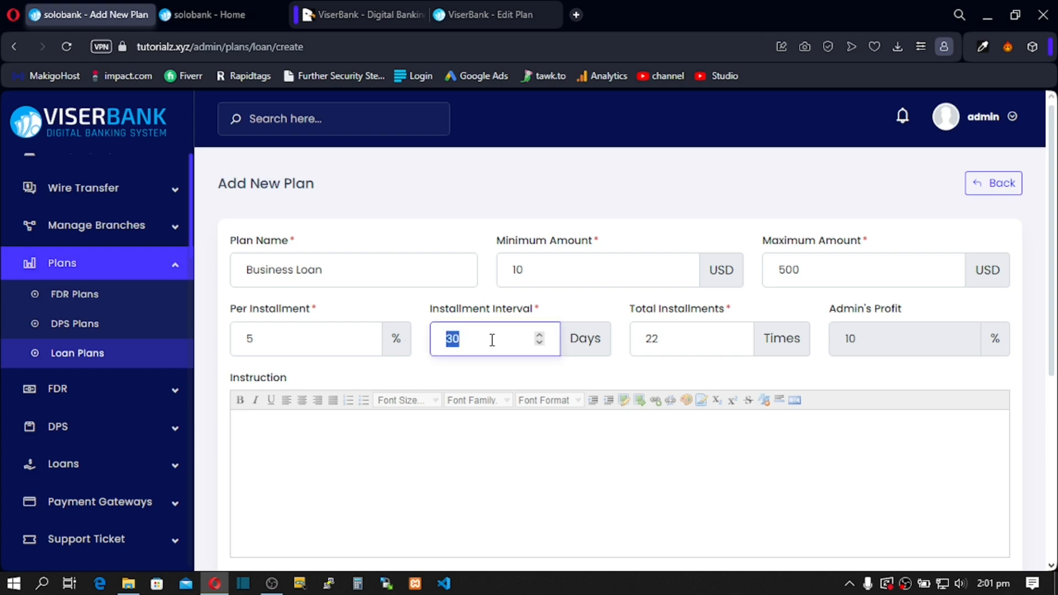
click(665, 340)
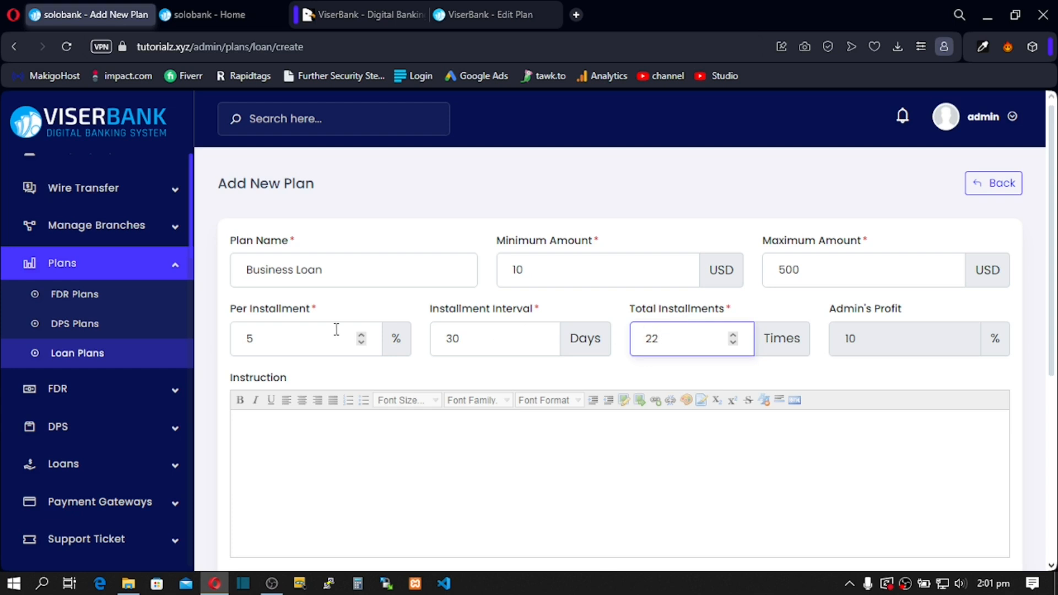
Step: Type 'READ THE BELOW INSTRUCTION' in the Instruction editor and scroll to Installment Delay Charge
scroll(422, 321, down, 3)
click(423, 318)
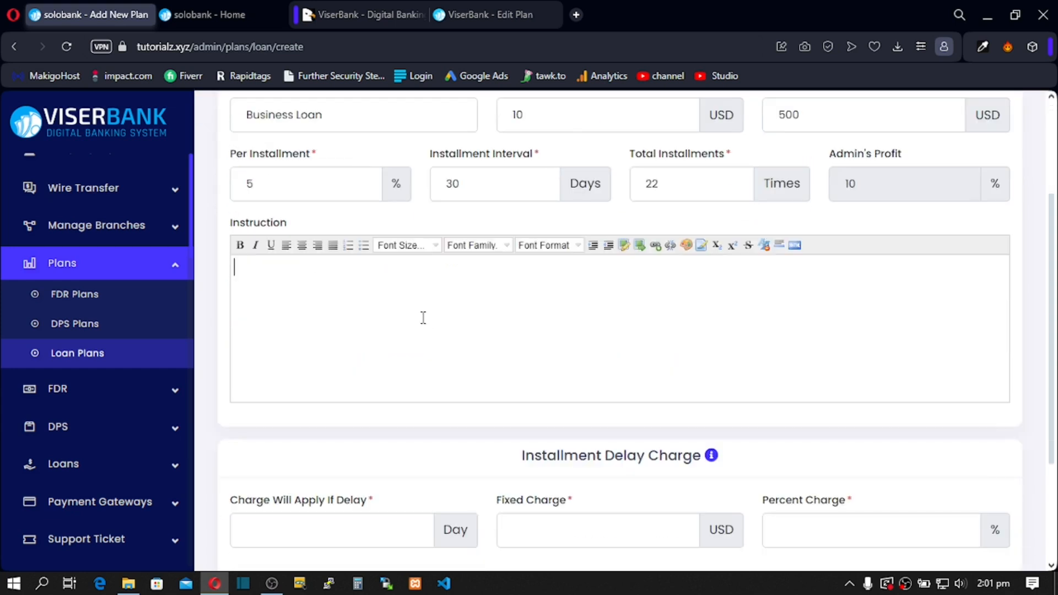
scroll(423, 318, up, 3)
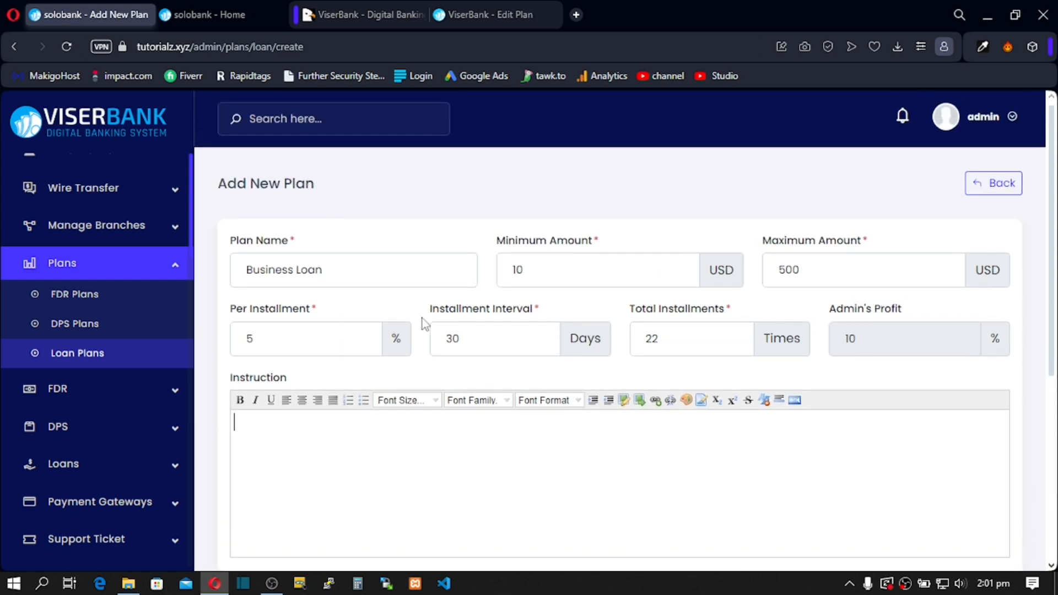
scroll(423, 323, down, 3)
scroll(423, 322, down, 1)
scroll(422, 321, up, 4)
scroll(412, 309, down, 7)
scroll(409, 307, up, 3)
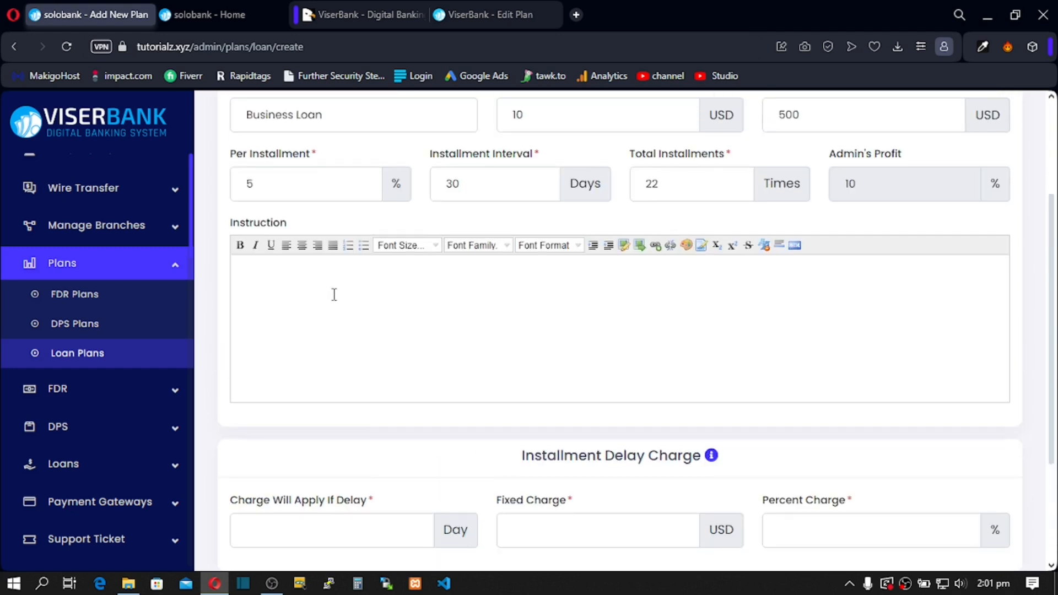
text(READ THE BELOW)
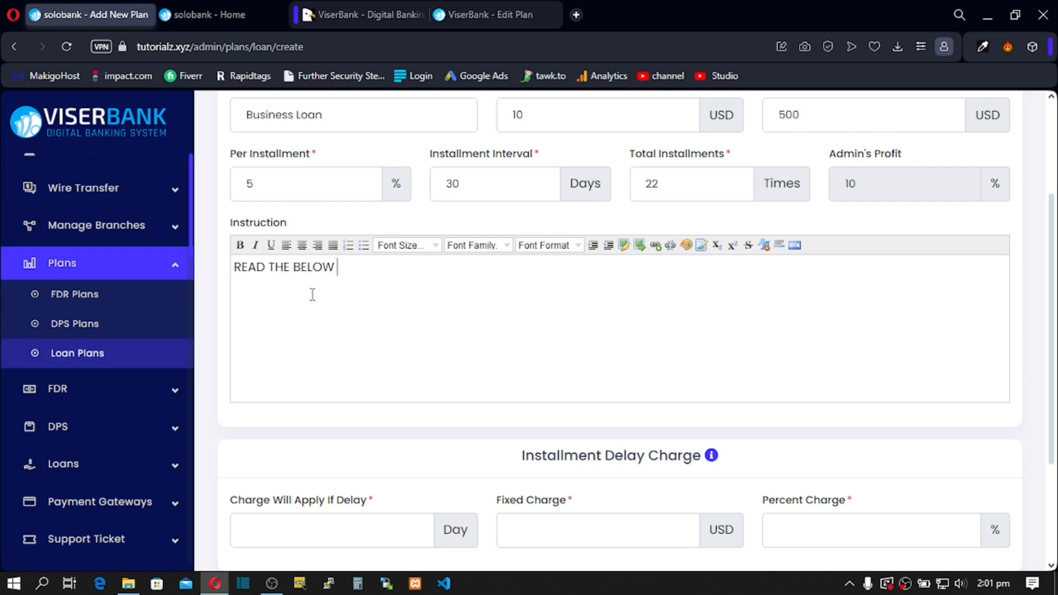
text( INSTRUCTION)
scroll(342, 297, down, 3)
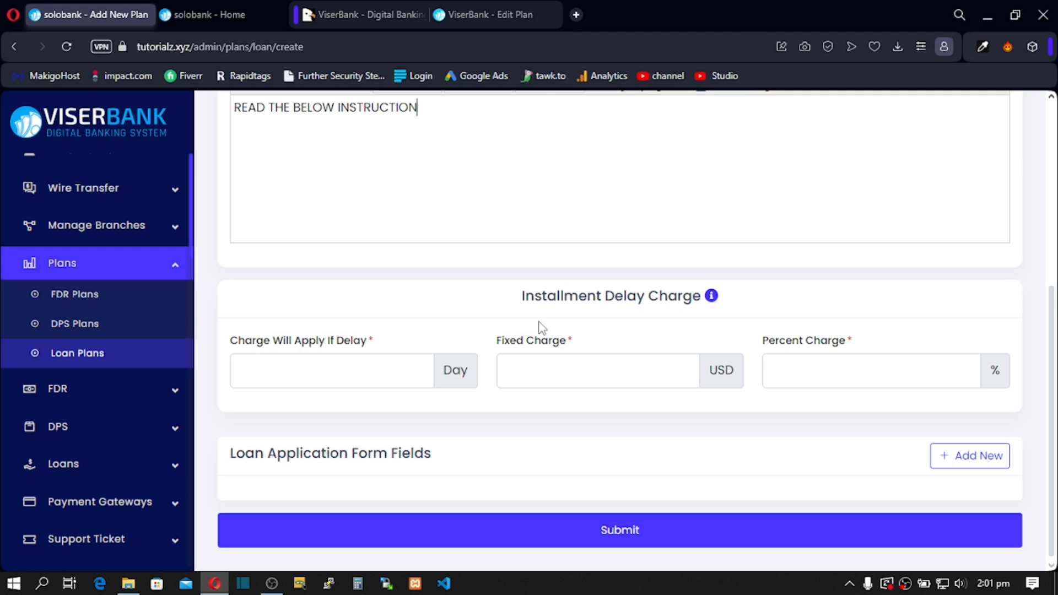
mouse_move(714, 302)
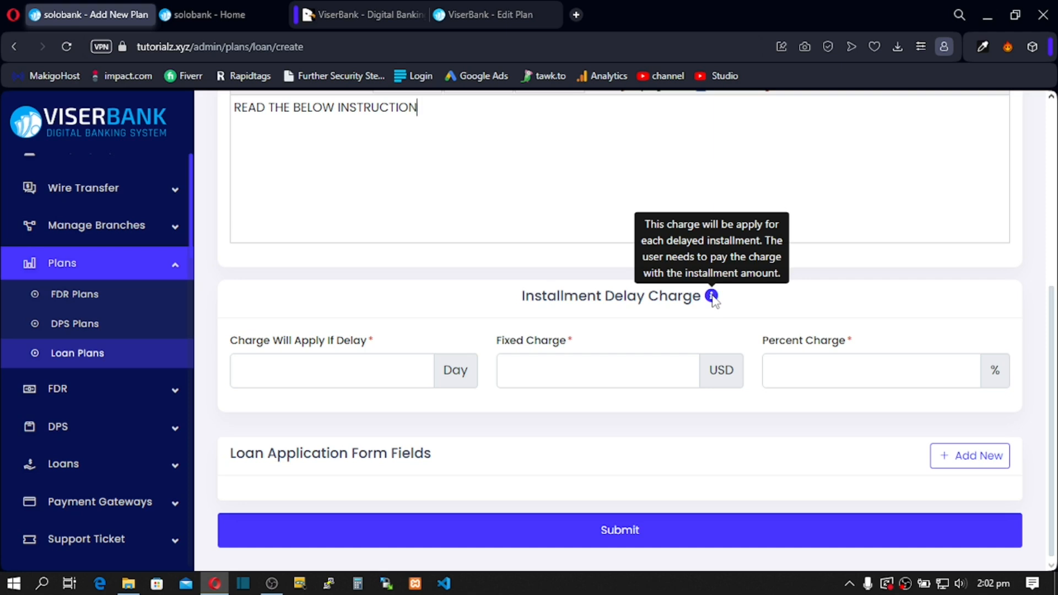
Step: Set the installment delay charge to apply after 5 days: 2 USD fixed plus 2%
click(386, 376)
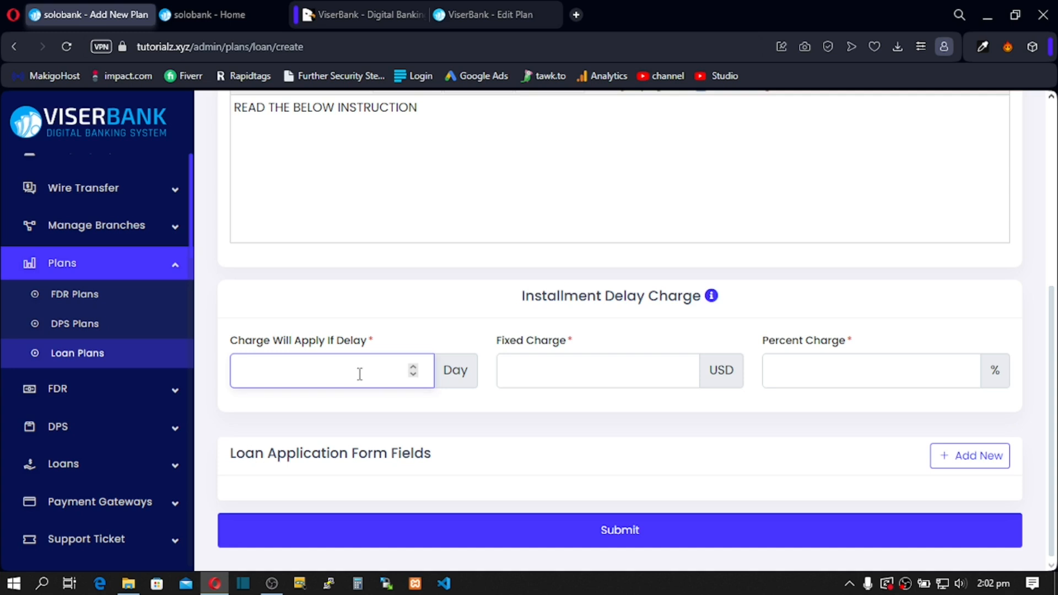
text(5)
click(342, 290)
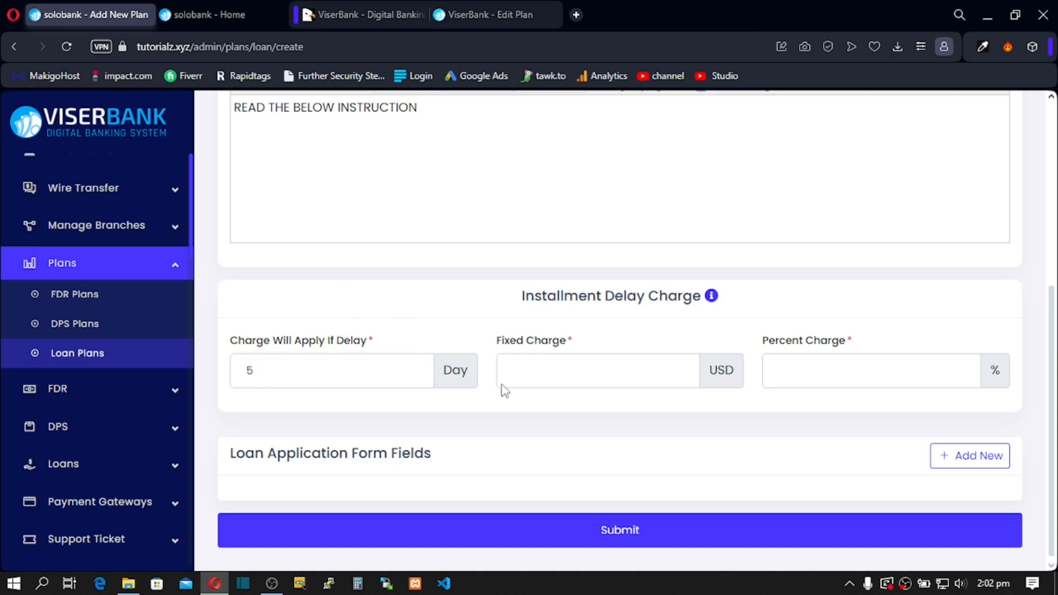
click(542, 371)
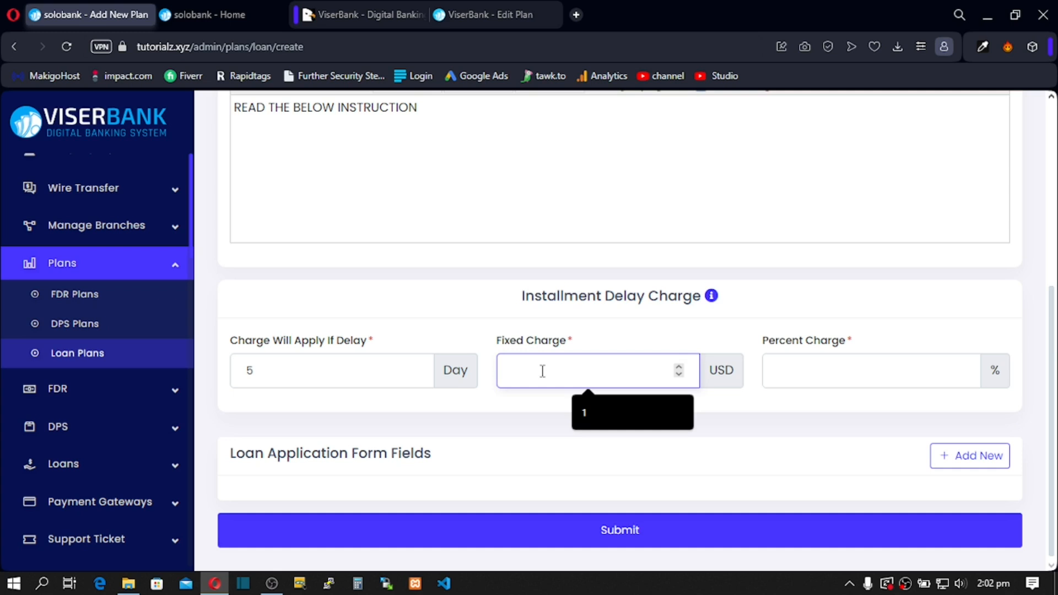
text(2)
click(474, 329)
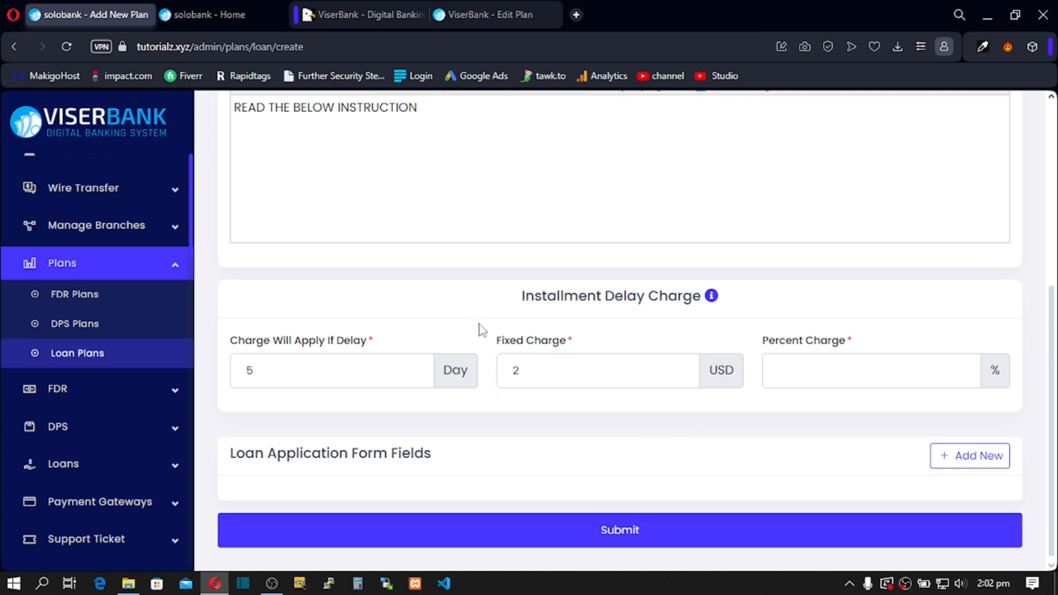
click(779, 370)
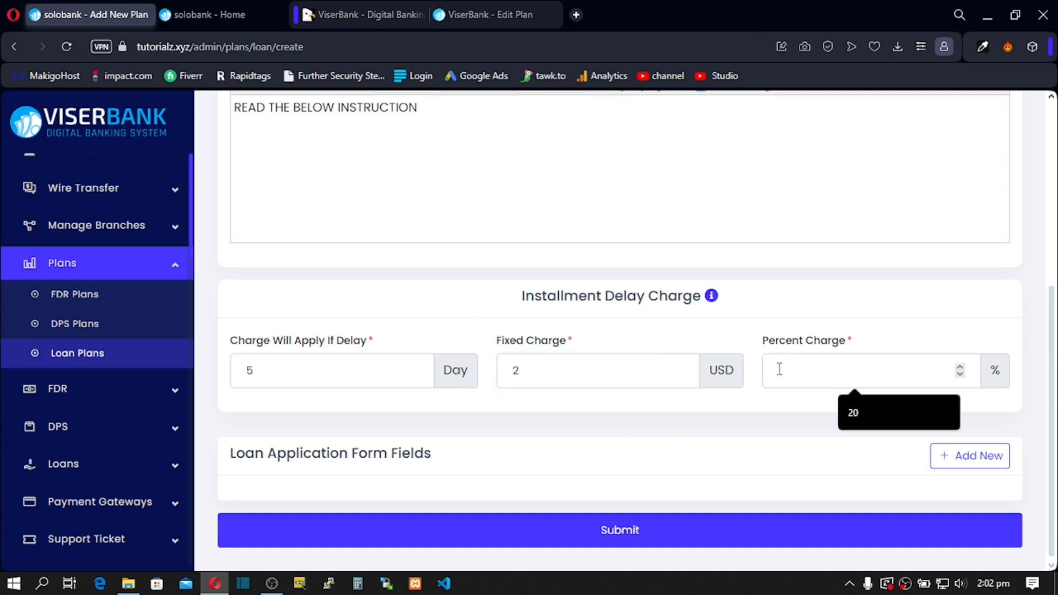
text(2)
click(791, 312)
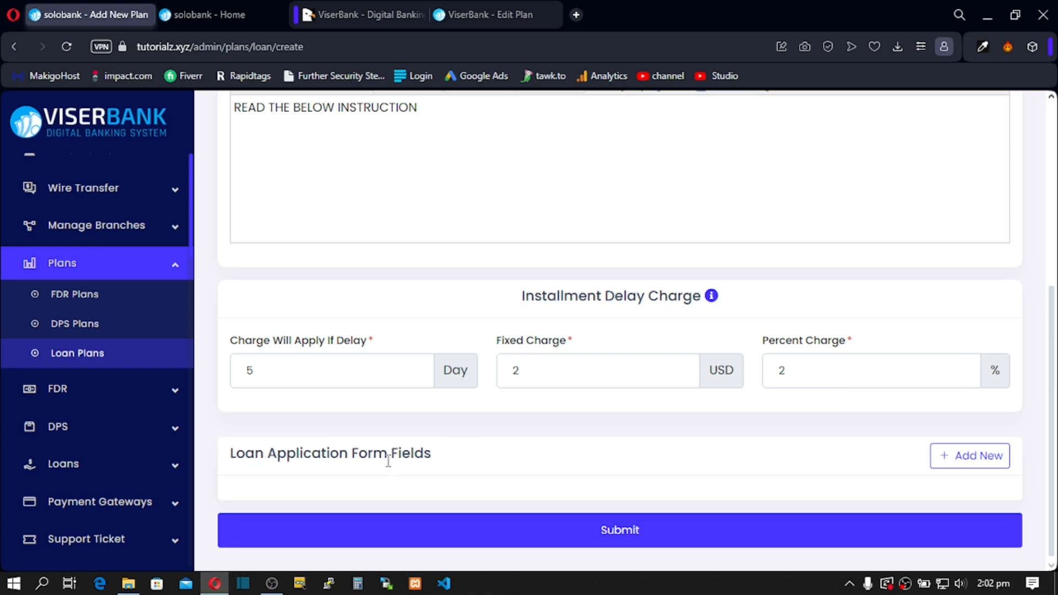
Step: Add a required Text field labelled 'First Name' to the loan application form
click(973, 465)
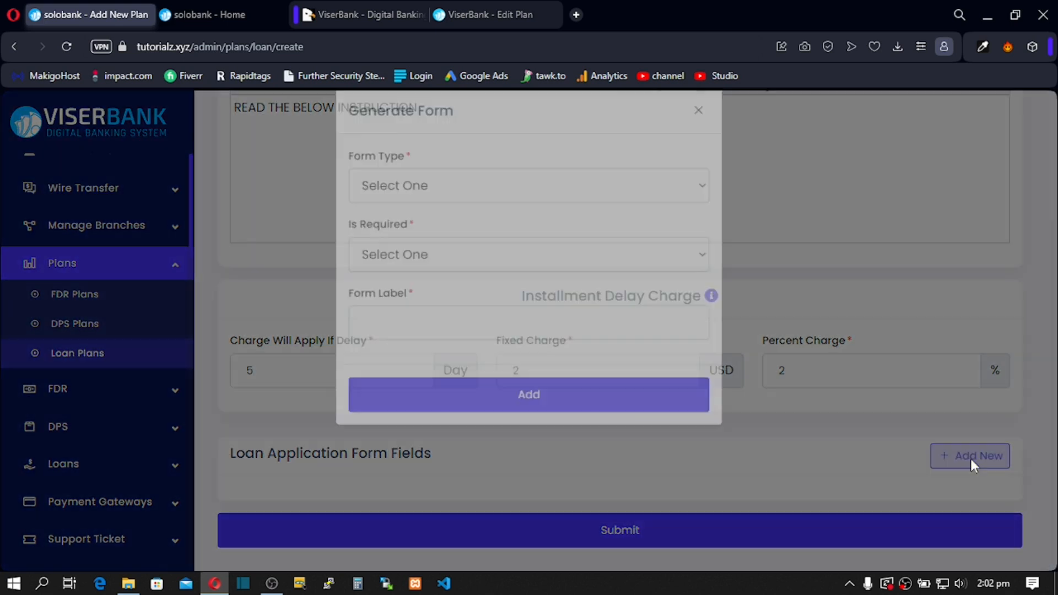
click(441, 218)
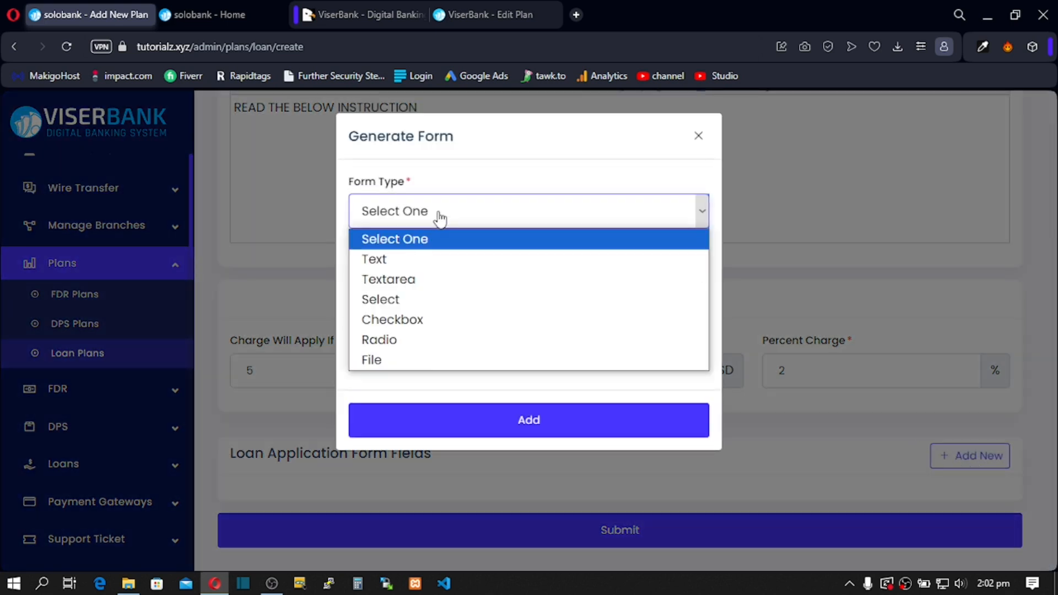
click(396, 260)
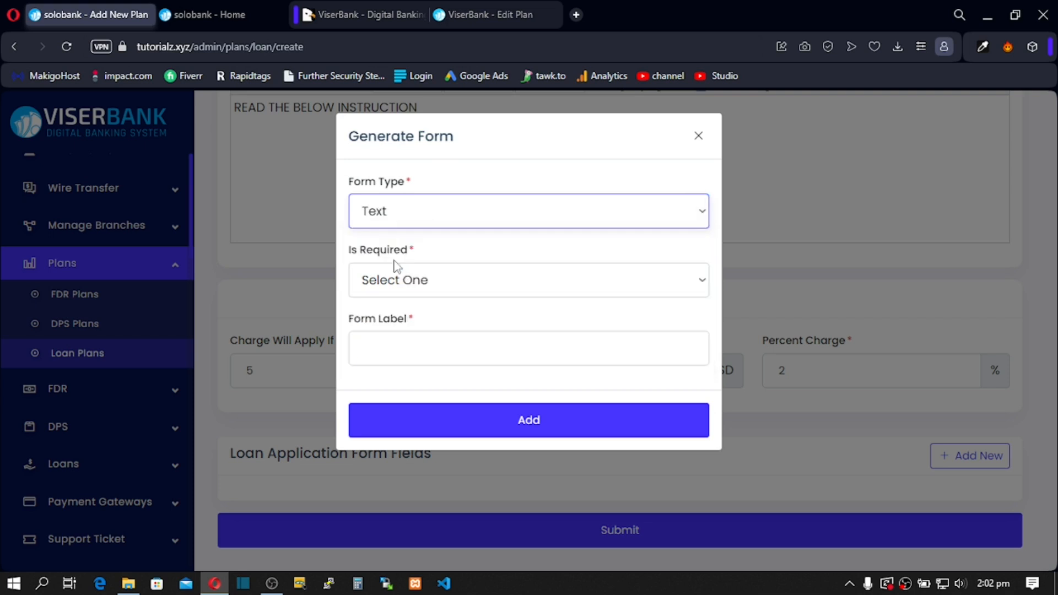
click(395, 290)
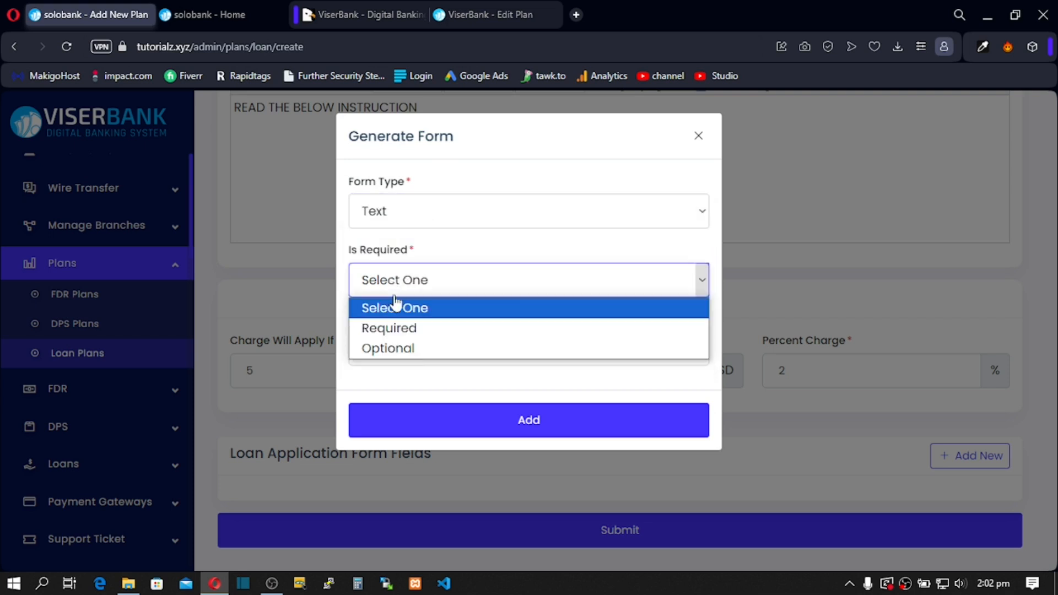
click(400, 332)
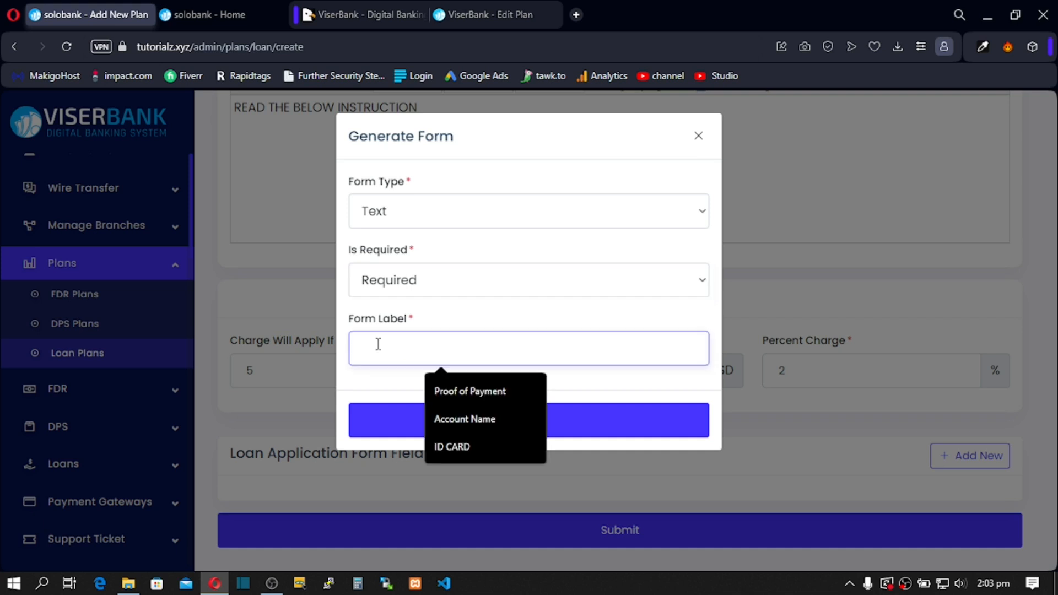
text(FIRS)
key(BackSpace)
key(BackSpace)
key(BackSpace)
key(BackSpace)
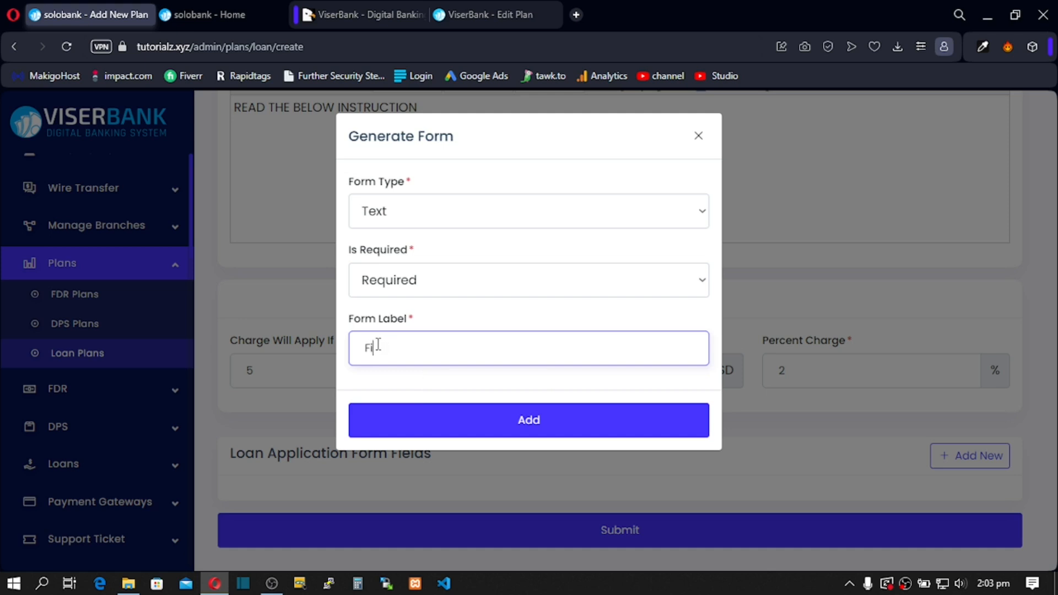
text(irst Name)
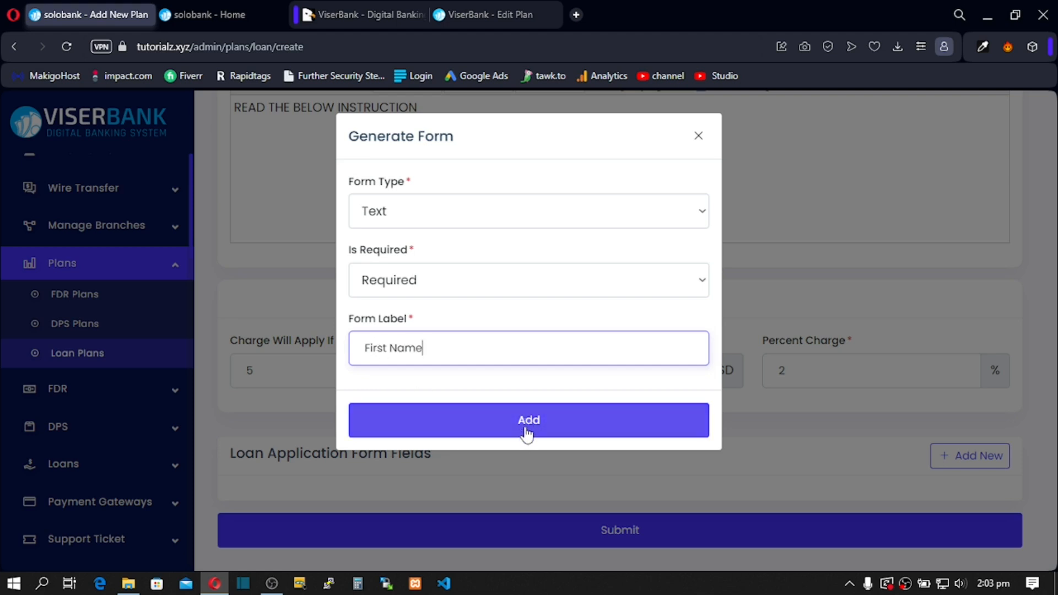
click(526, 433)
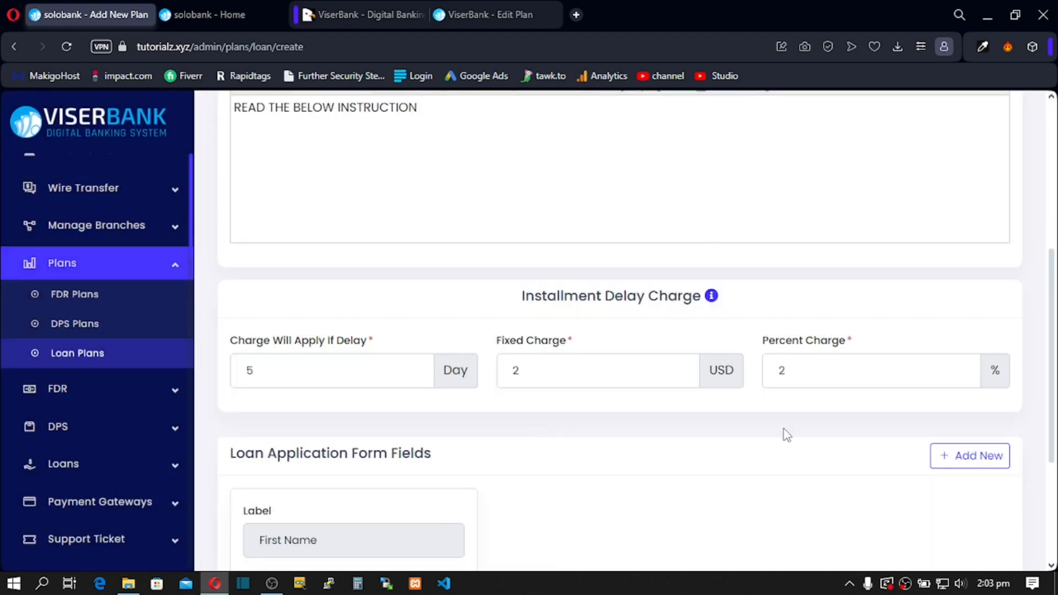
Step: Add a second required Text field labelled 'Last Name', fixing the label's typo
scroll(786, 435, down, 3)
scroll(950, 421, up, 2)
click(973, 378)
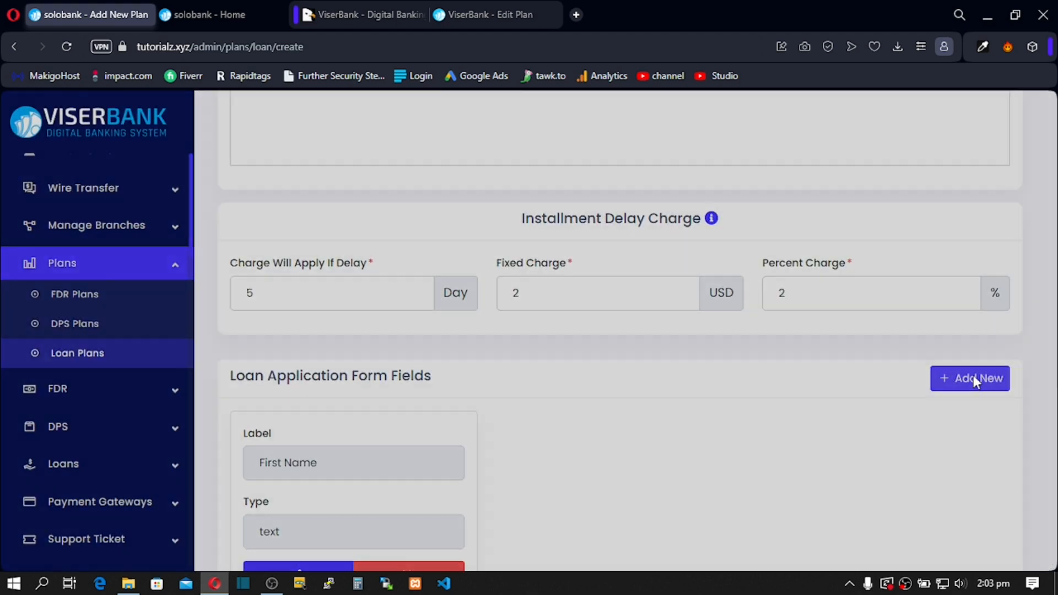
click(435, 211)
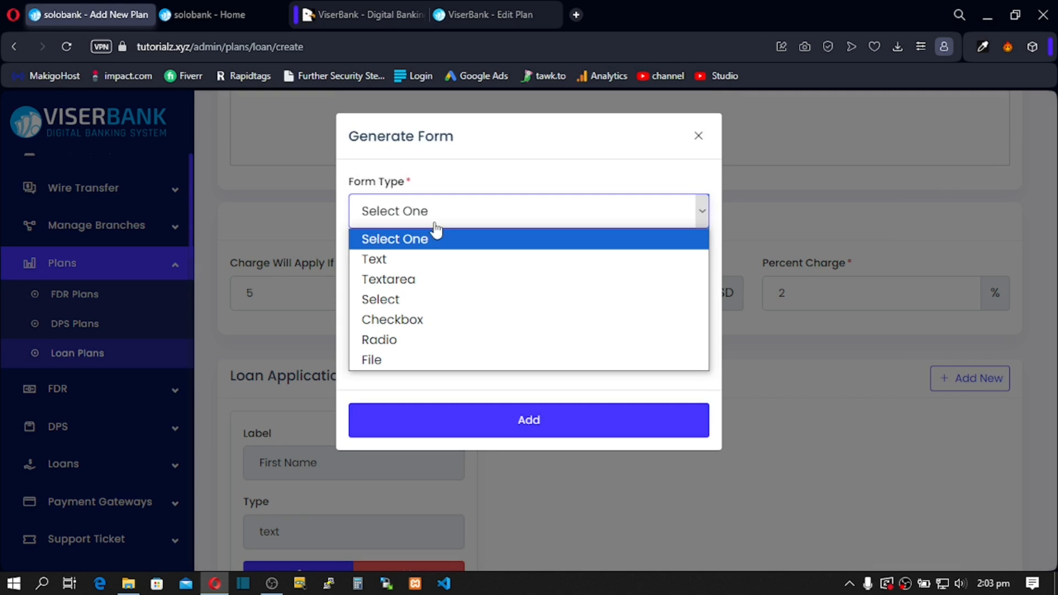
click(407, 259)
click(405, 281)
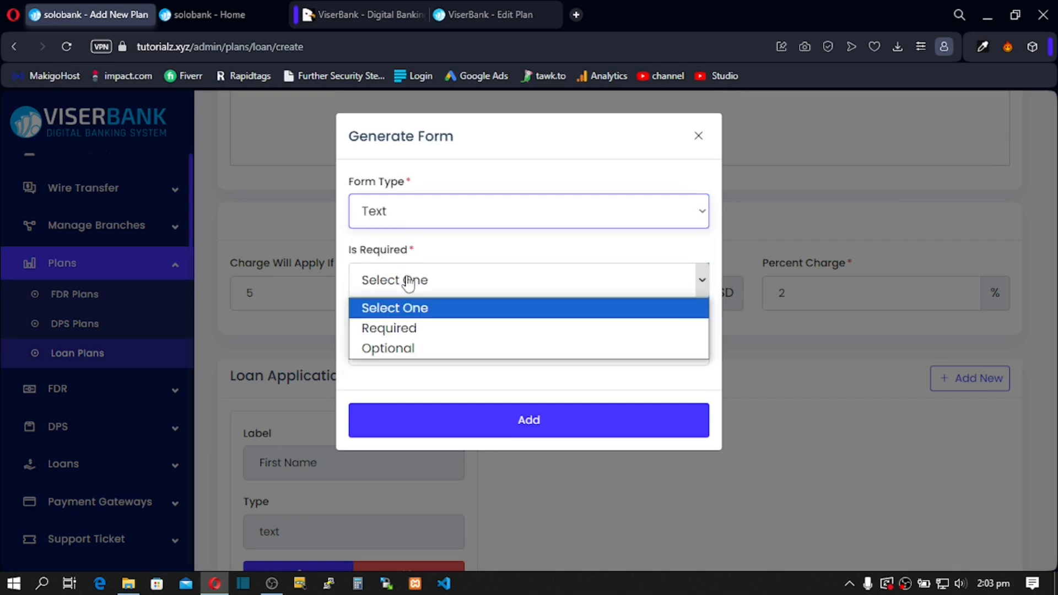
click(413, 328)
click(405, 342)
text(L)
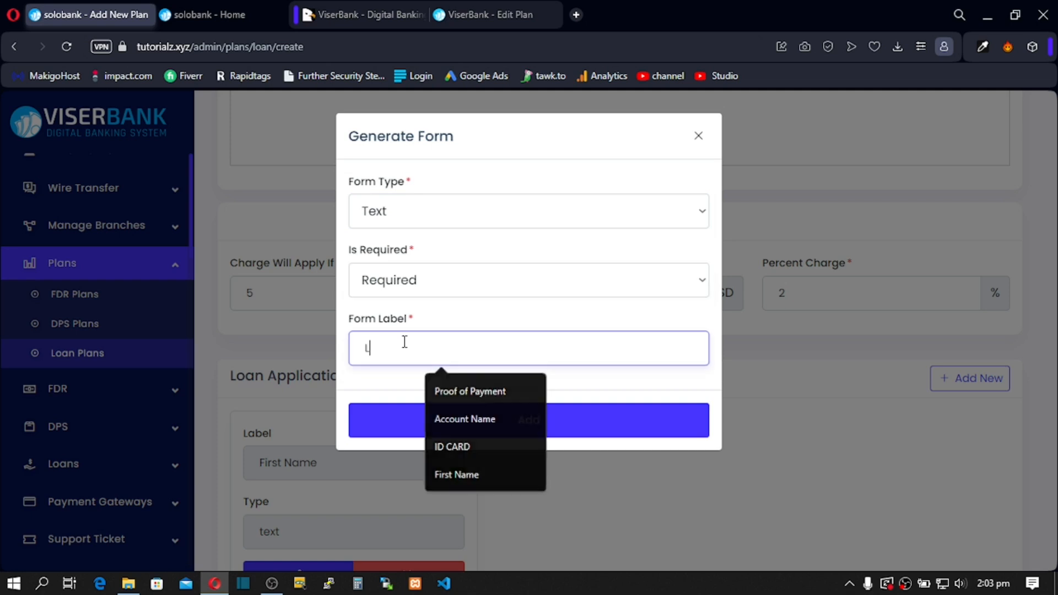
text(ast Nmae)
key(BackSpace)
key(BackSpace)
key(BackSpace)
text(Name)
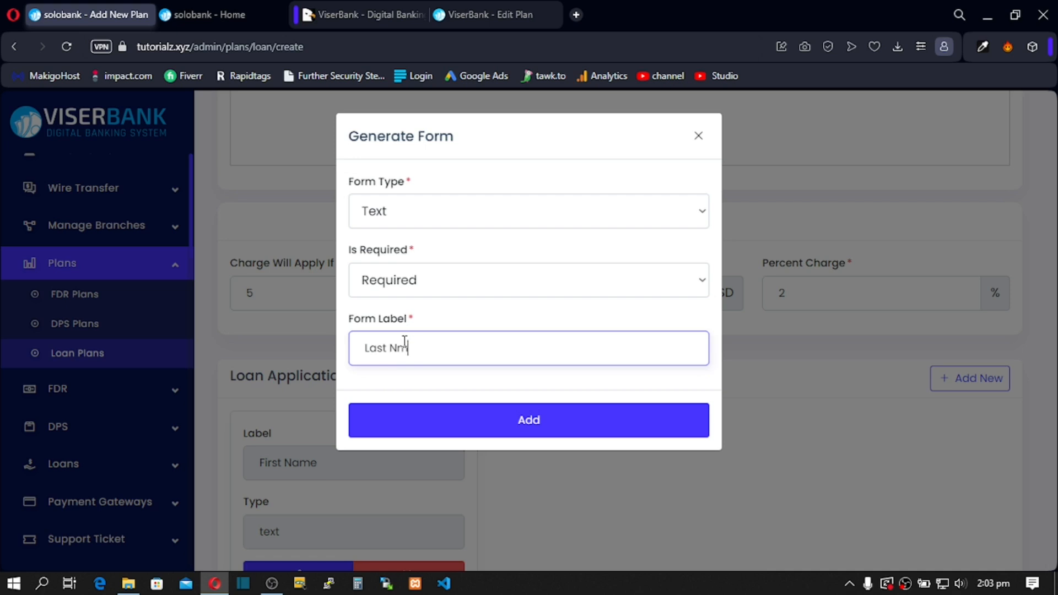
key(Left)
key(Left)
text(a)
click(476, 428)
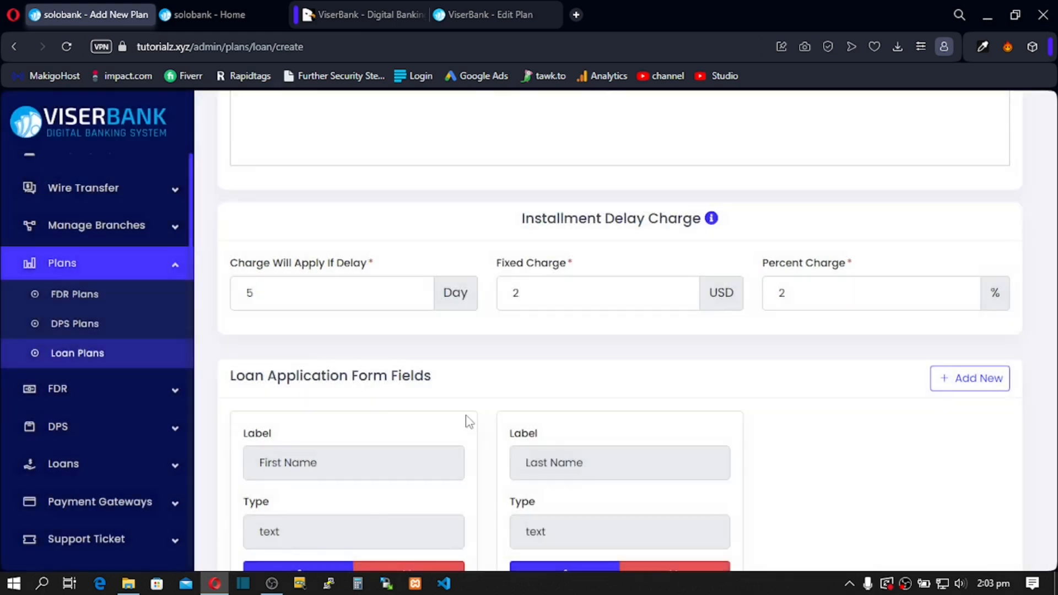
click(962, 386)
Step: Make the third field a required File upload labelled 'Gov ID Document'
click(483, 211)
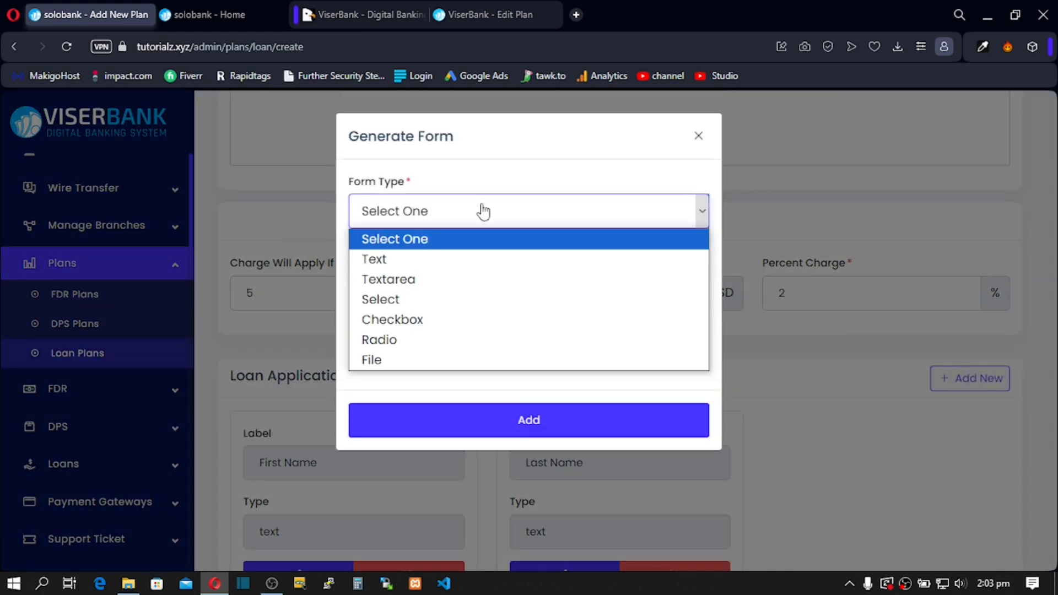
click(415, 361)
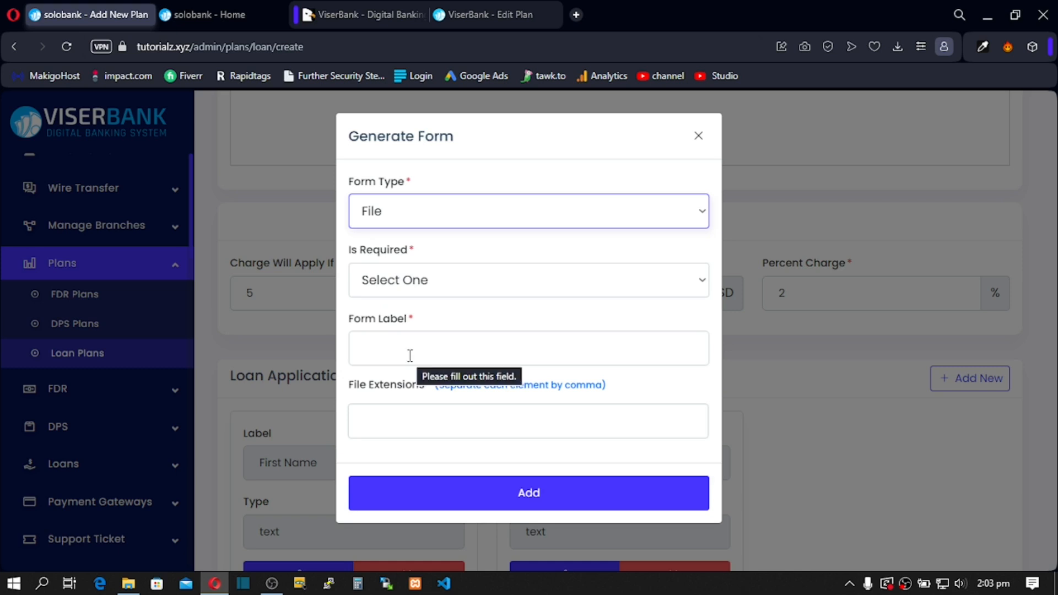
click(401, 287)
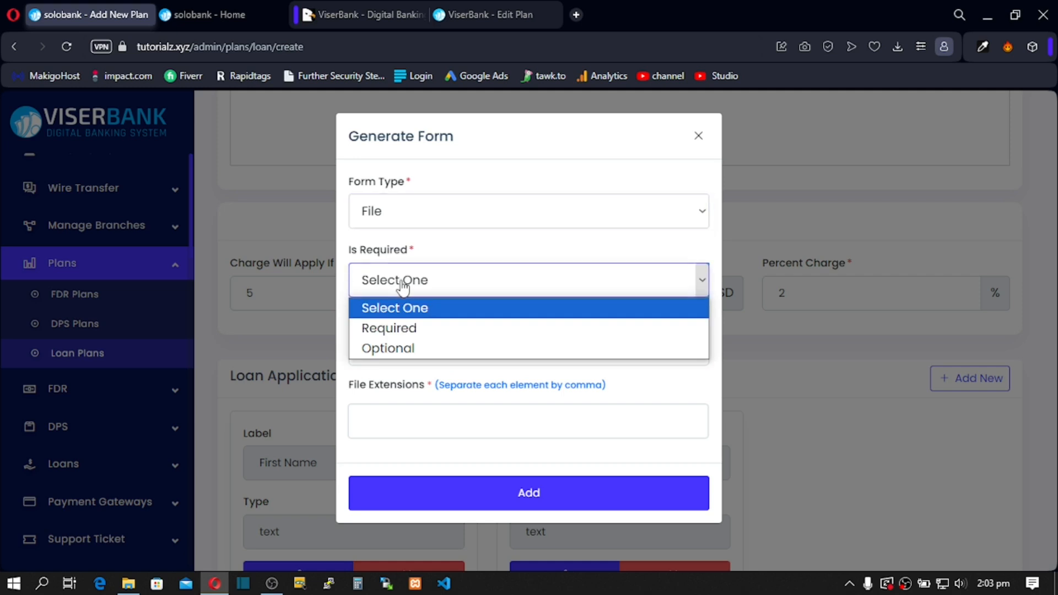
click(402, 336)
click(391, 353)
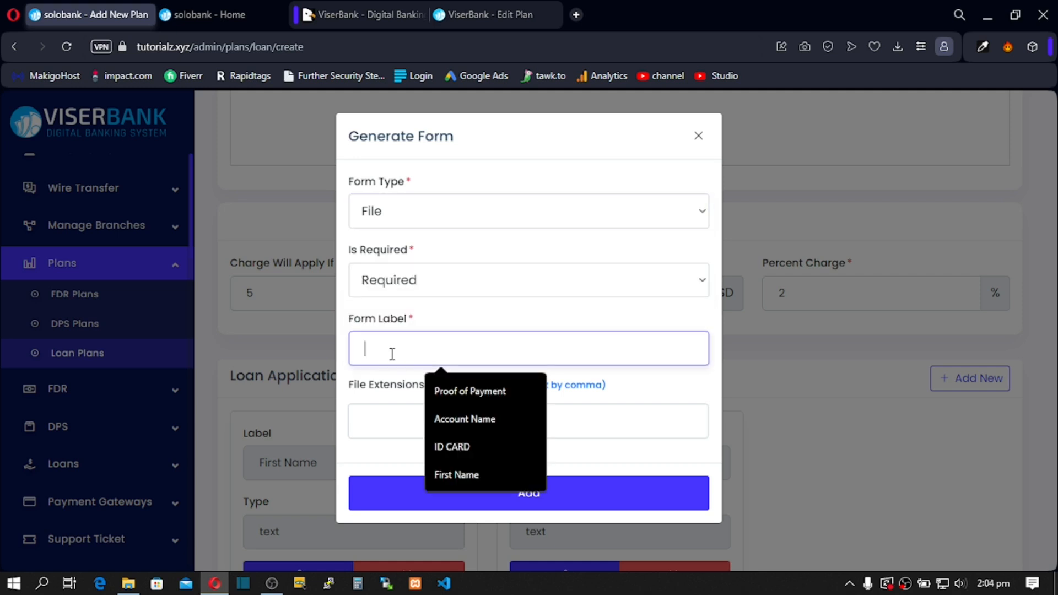
text(Go)
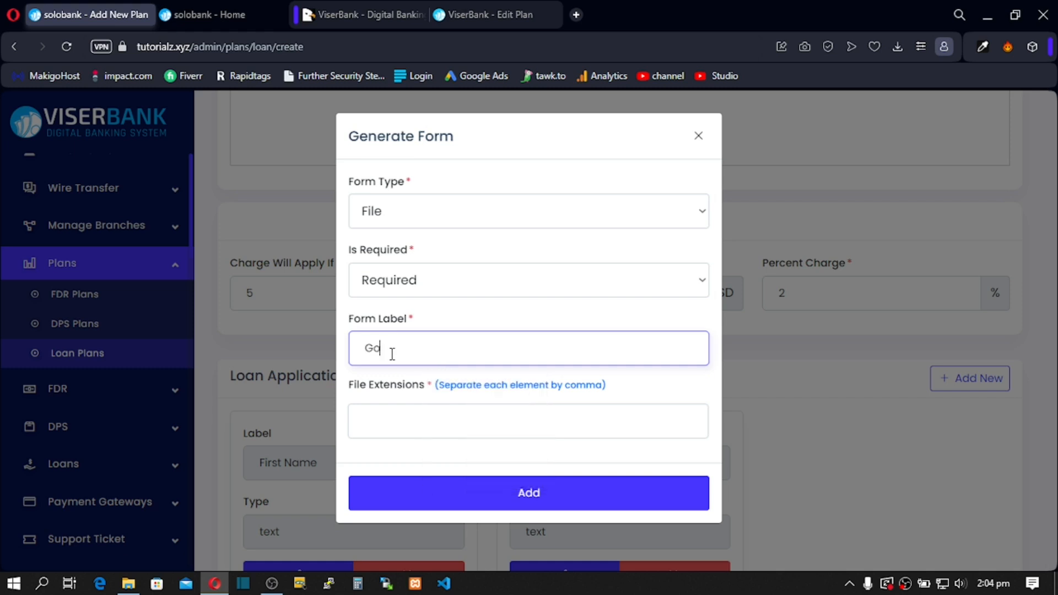
text(v ID Dociuument)
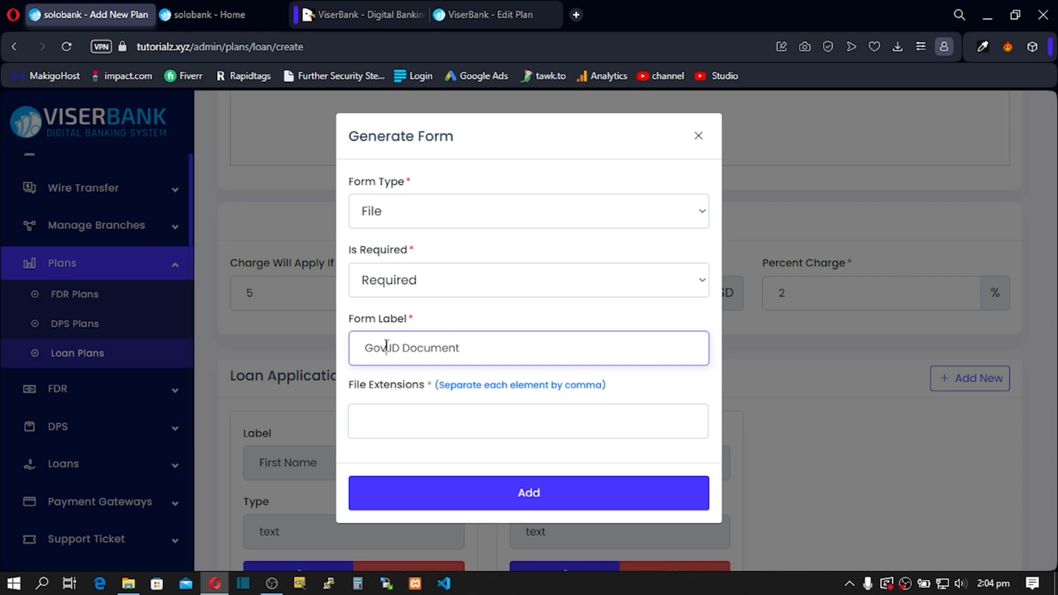
click(386, 346)
text(s)
key(BackSpace)
Step: Allow JPG and PNG extensions for the upload and add the field to the form
click(402, 423)
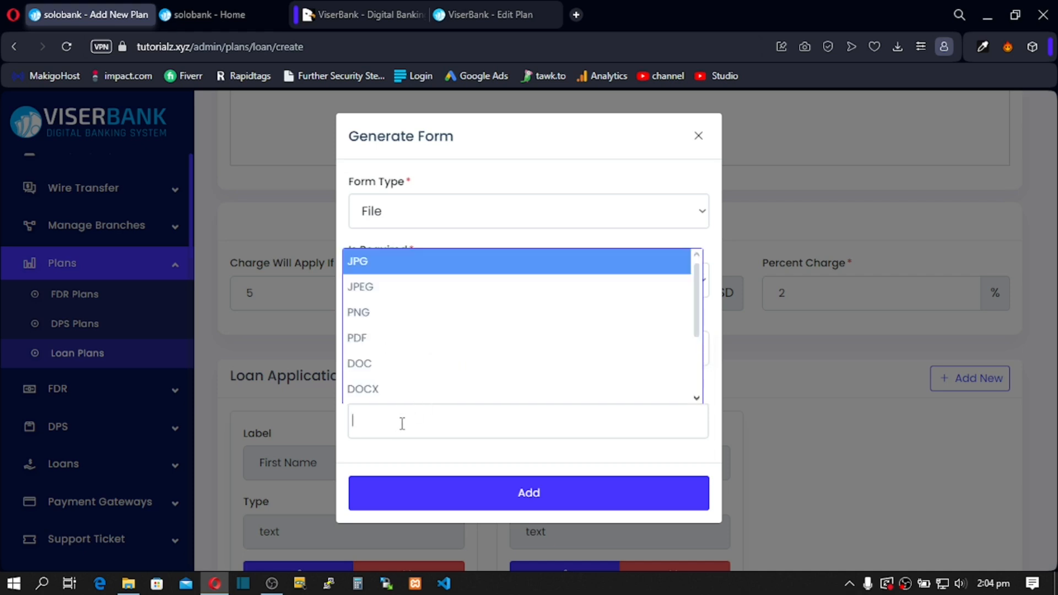
click(378, 266)
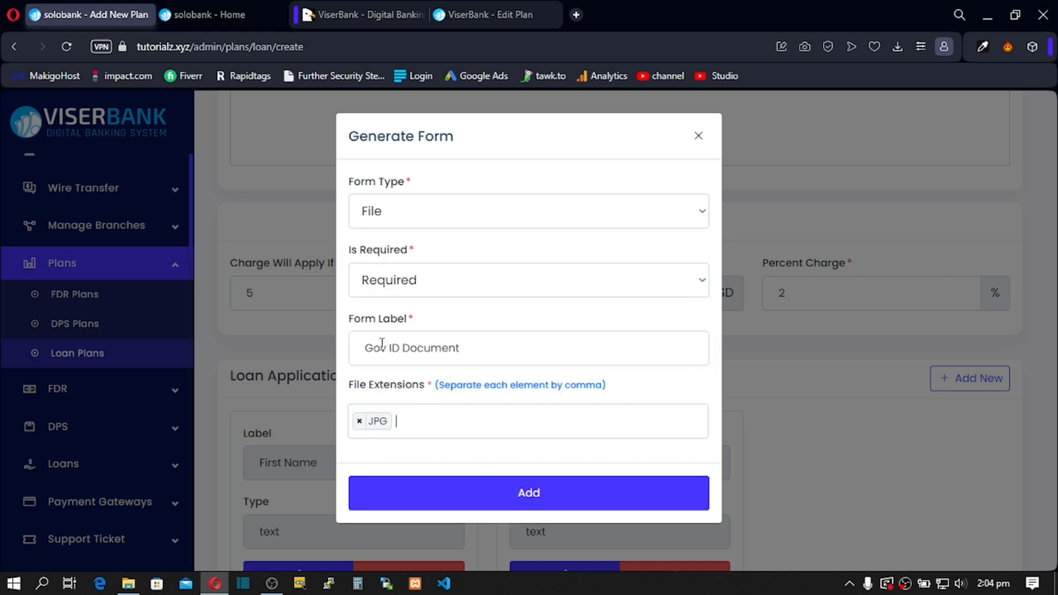
click(408, 420)
click(397, 322)
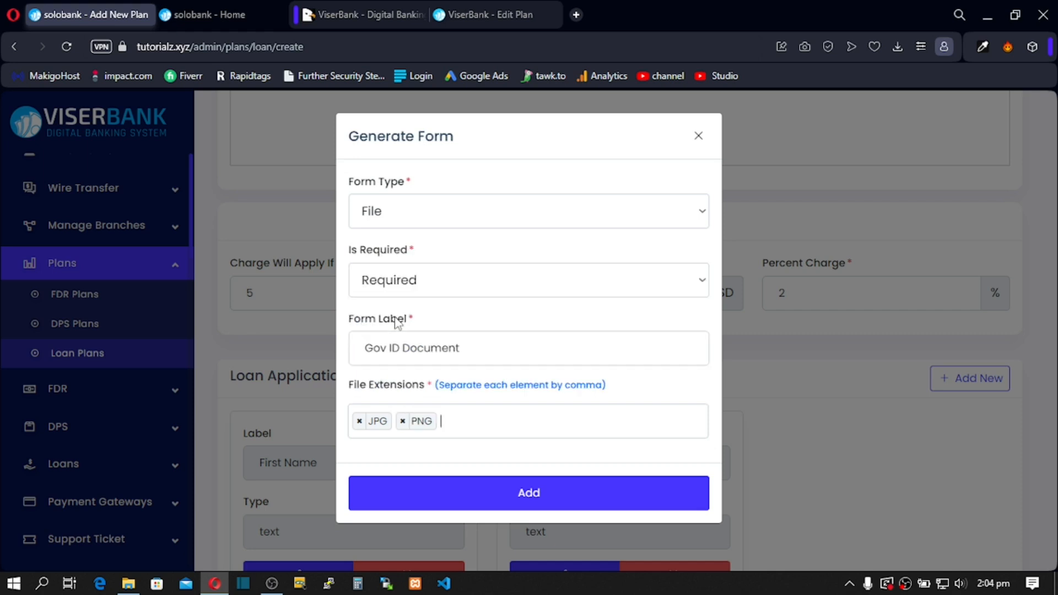
click(466, 499)
scroll(474, 480, down, 2)
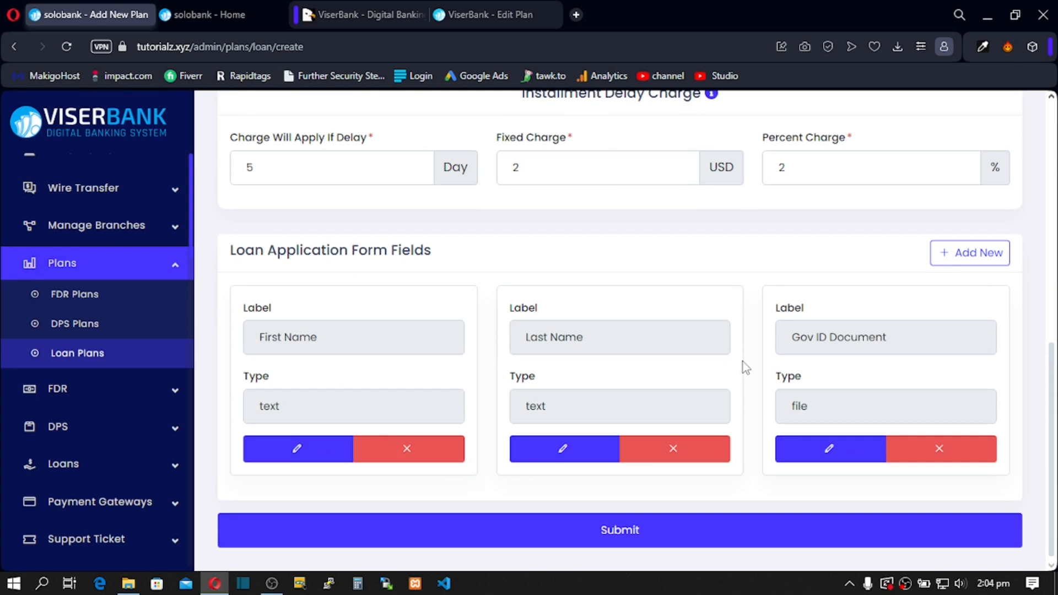
Step: Close the field generator without adding a field and submit the Business Loan plan
click(959, 254)
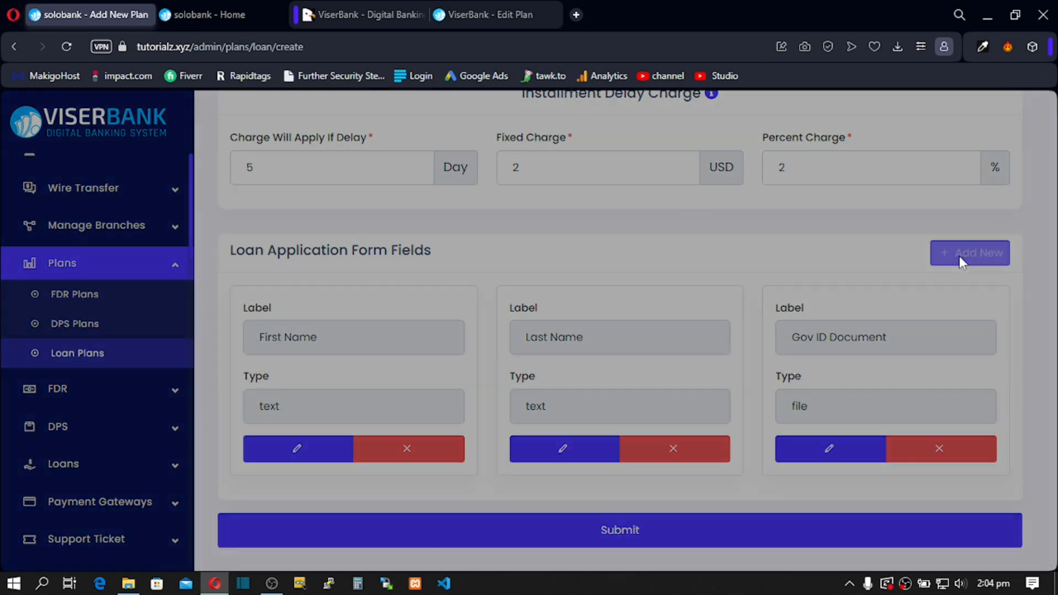
click(462, 212)
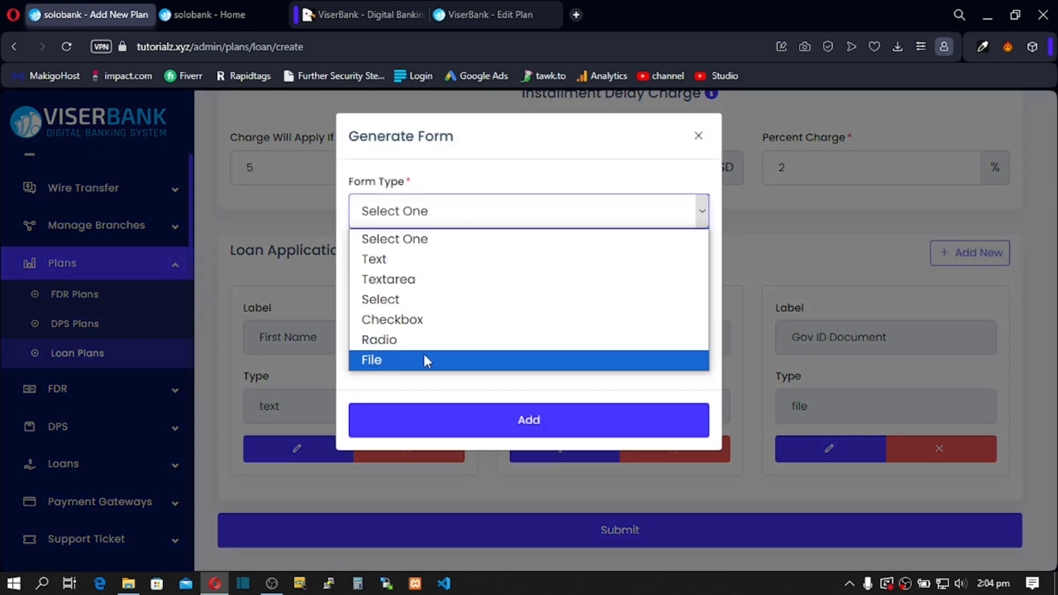
click(698, 137)
scroll(551, 358, up, 1)
scroll(578, 321, up, 10)
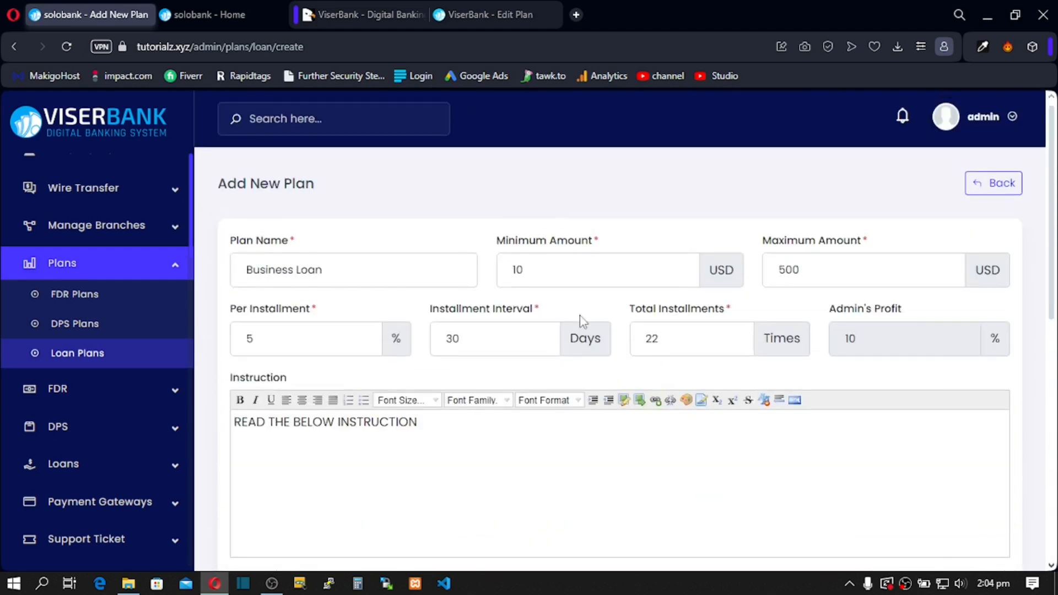
scroll(583, 321, down, 10)
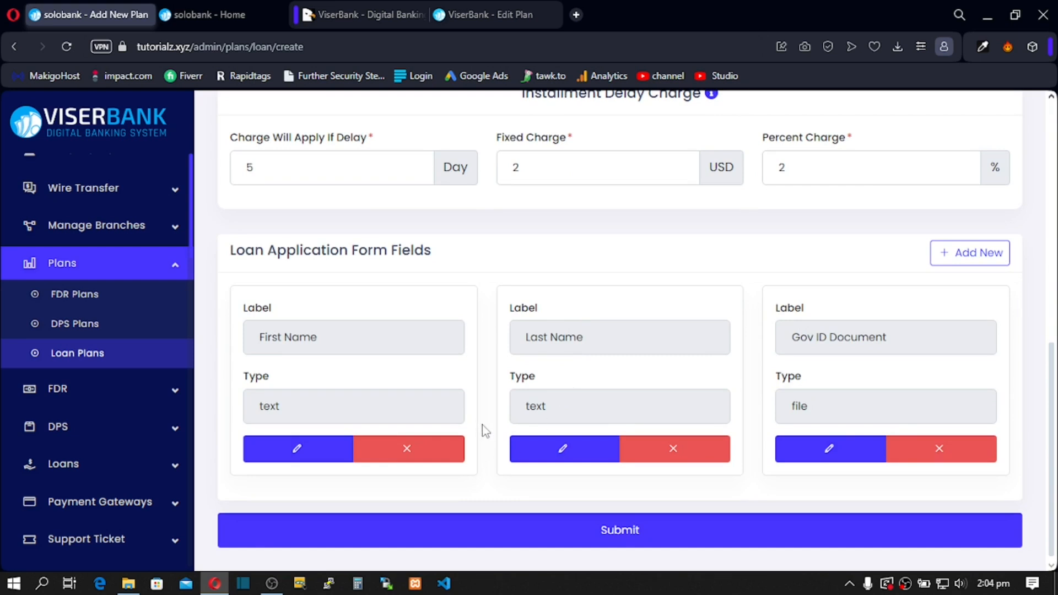
click(508, 545)
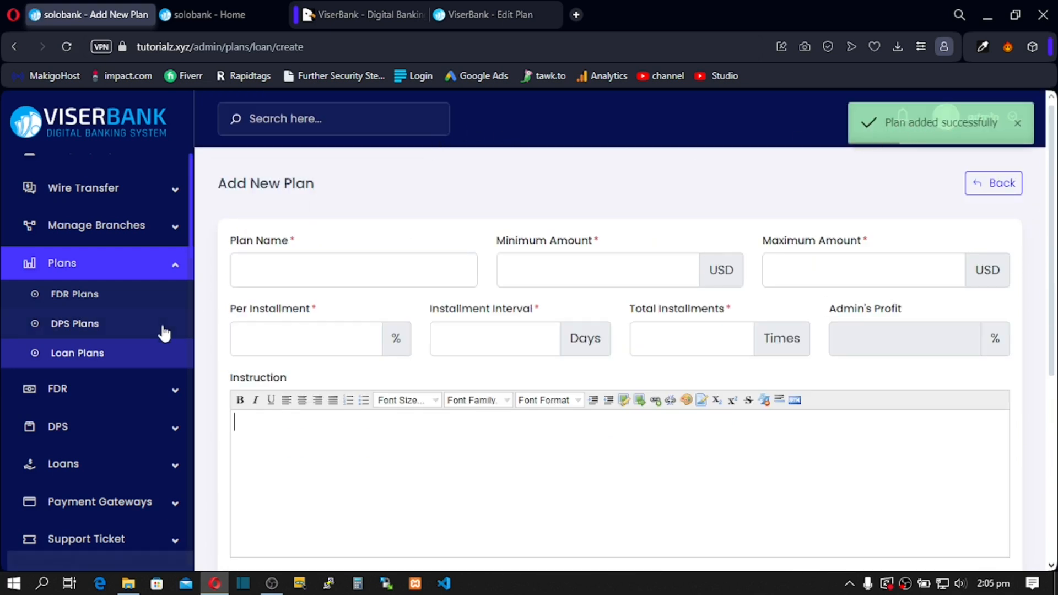
click(79, 362)
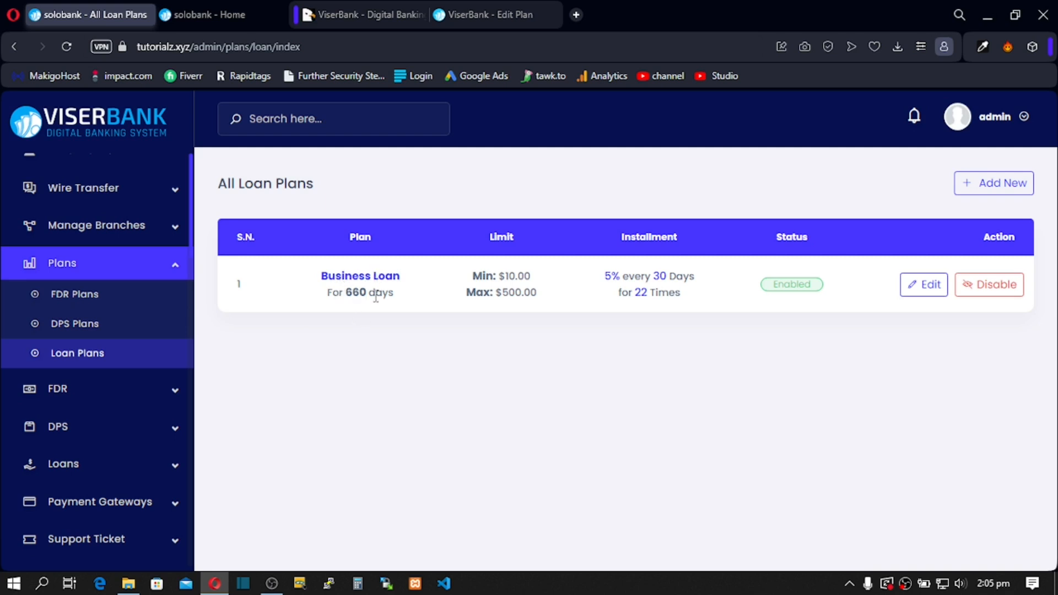
Step: Check the Business Loan row's 660-day duration, installment count and plan name in the list
drag(348, 292, 381, 292)
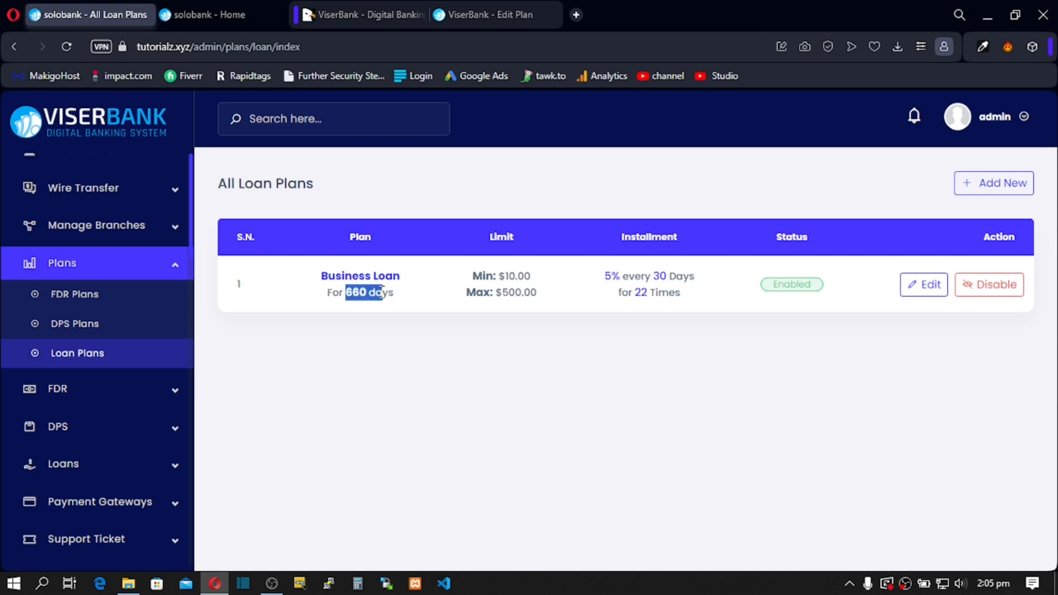
click(406, 345)
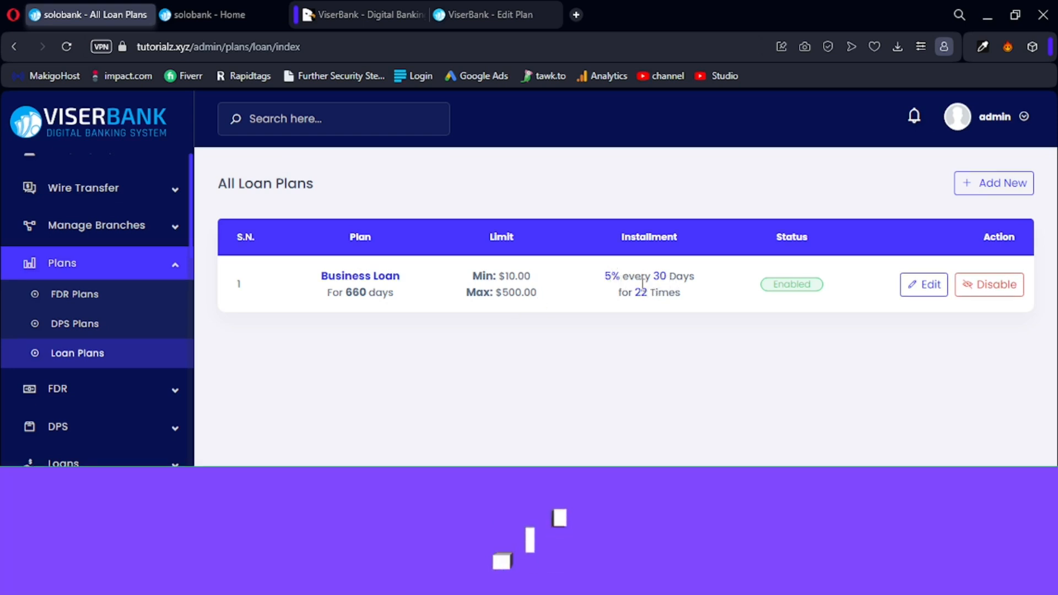
drag(622, 293, 656, 297)
click(647, 334)
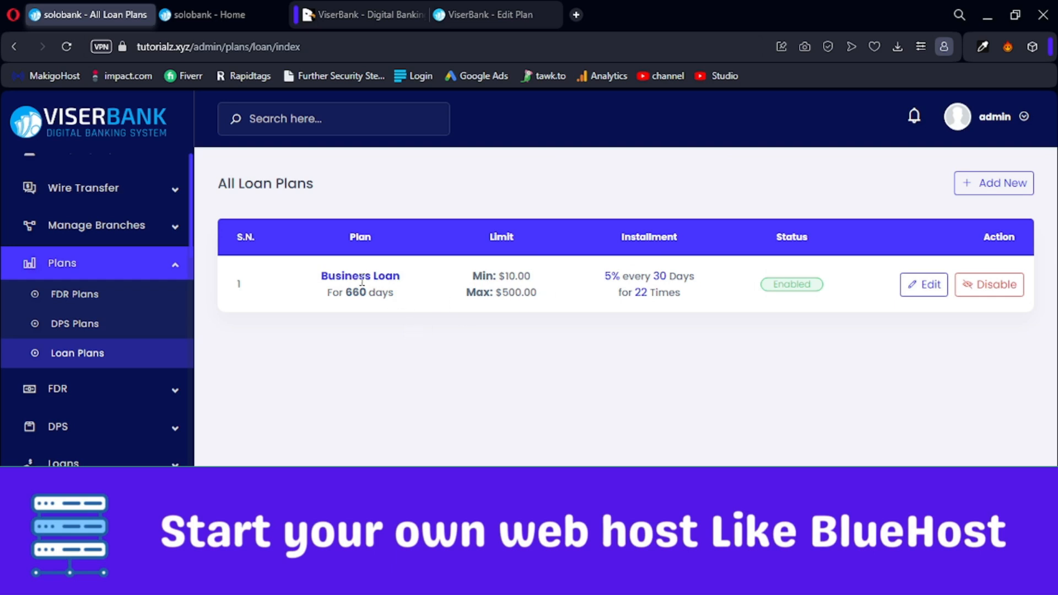
drag(321, 276, 881, 305)
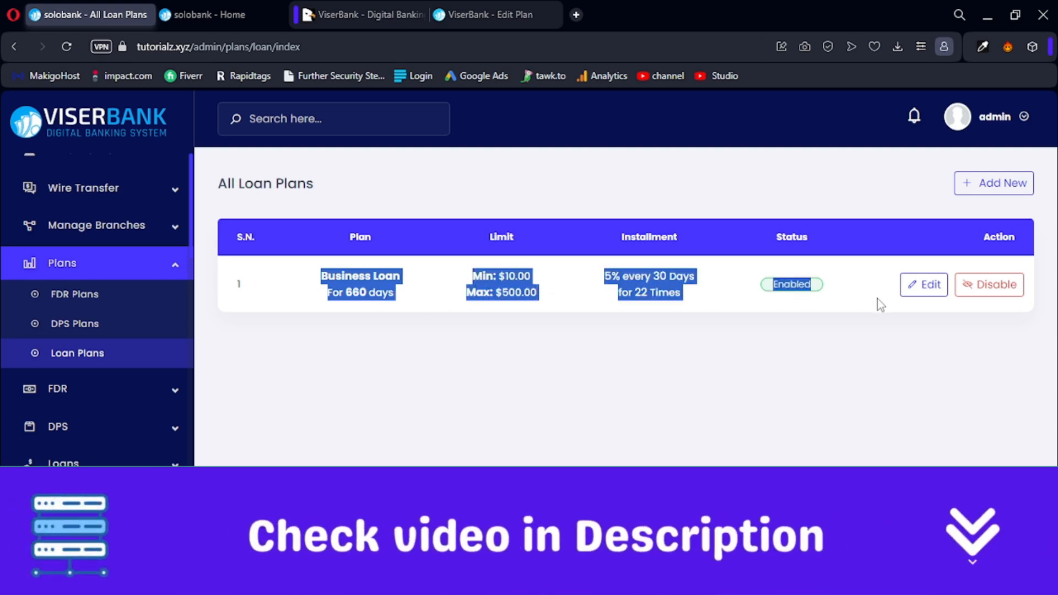
click(397, 397)
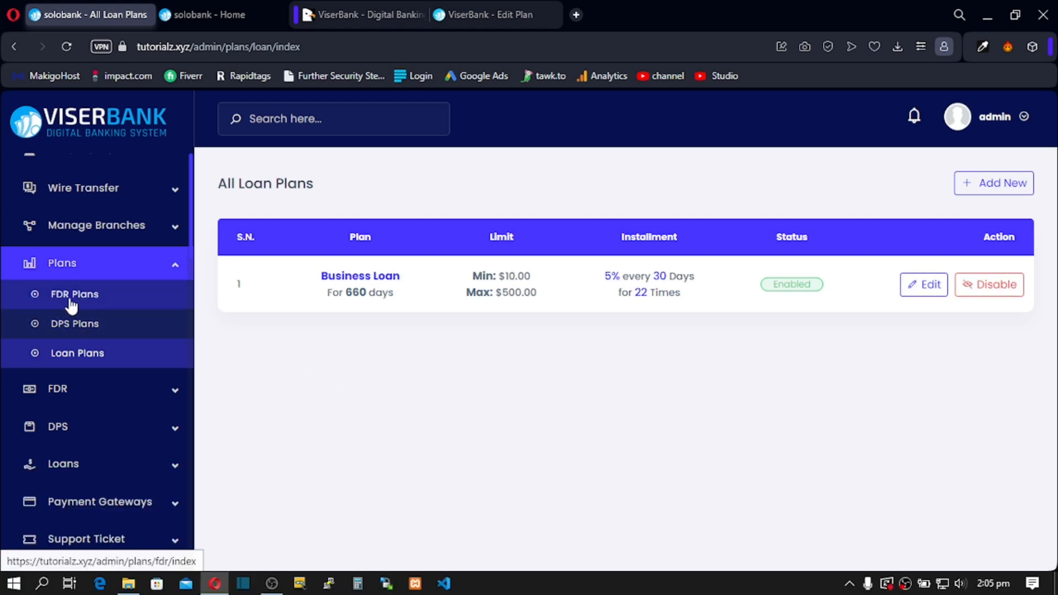
click(70, 300)
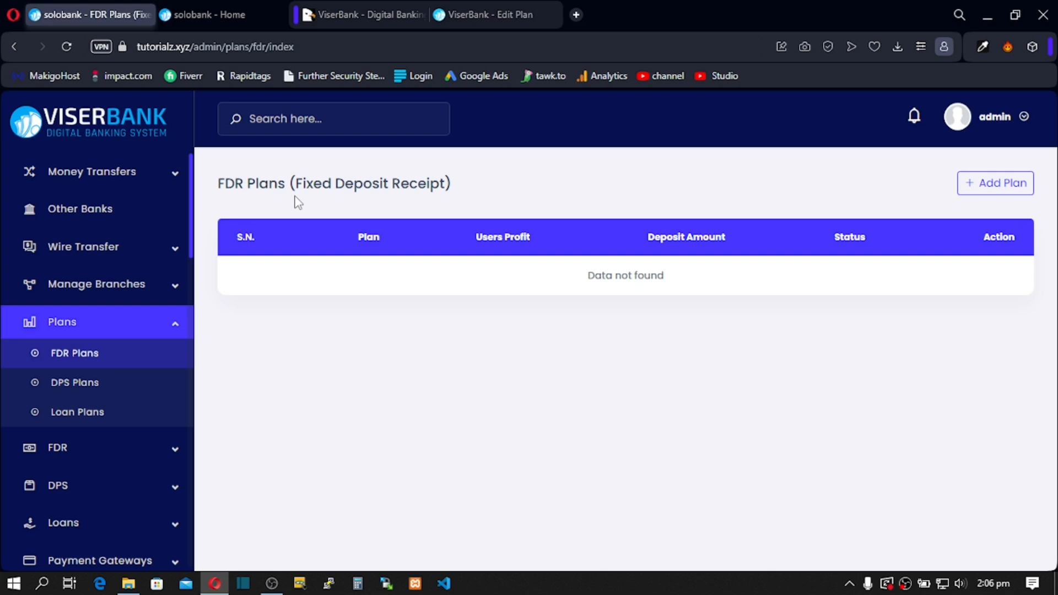
Step: Start a new plan from the empty FDR Plans page with Add Plan
click(974, 186)
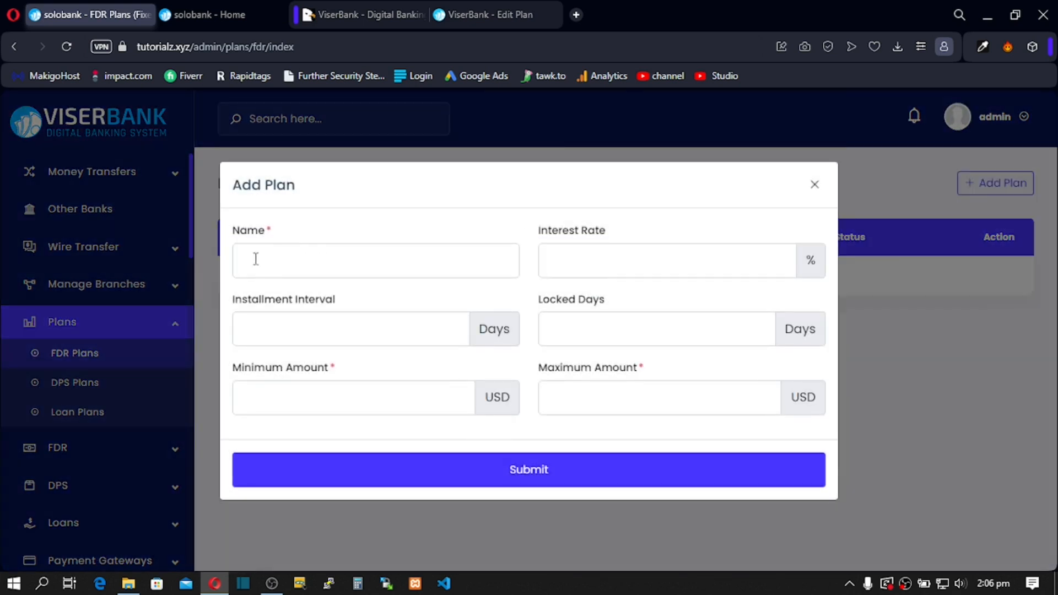
Step: Name the new FDR plan 'Basic'
click(249, 264)
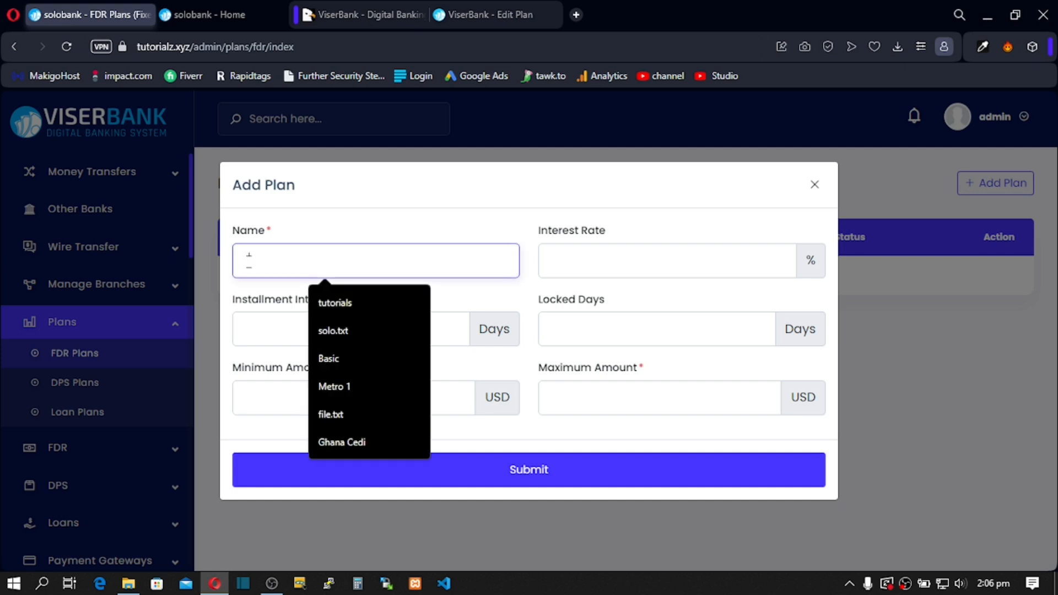
text(l)
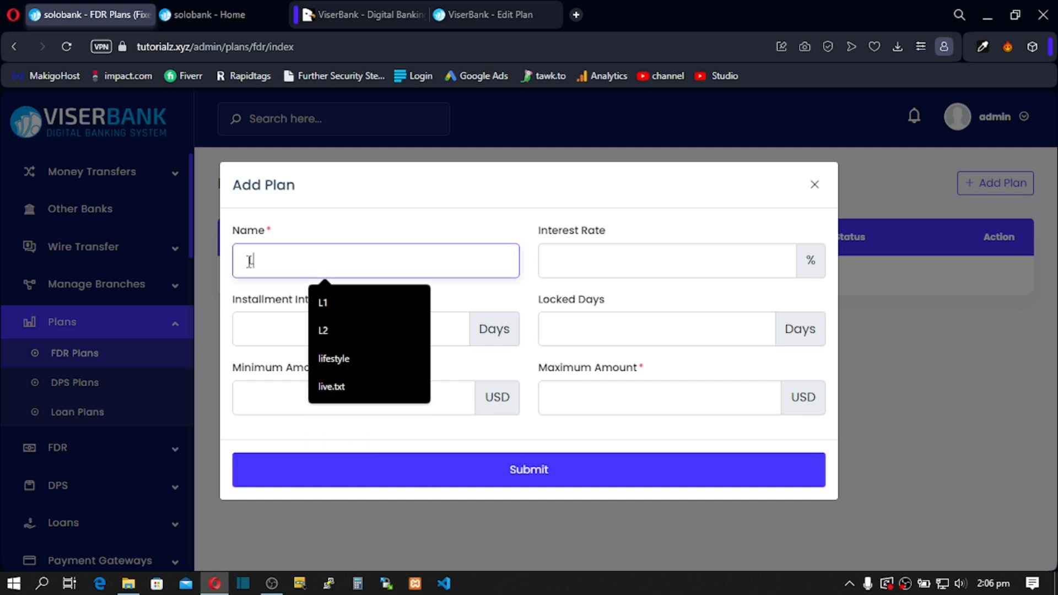
text(1)
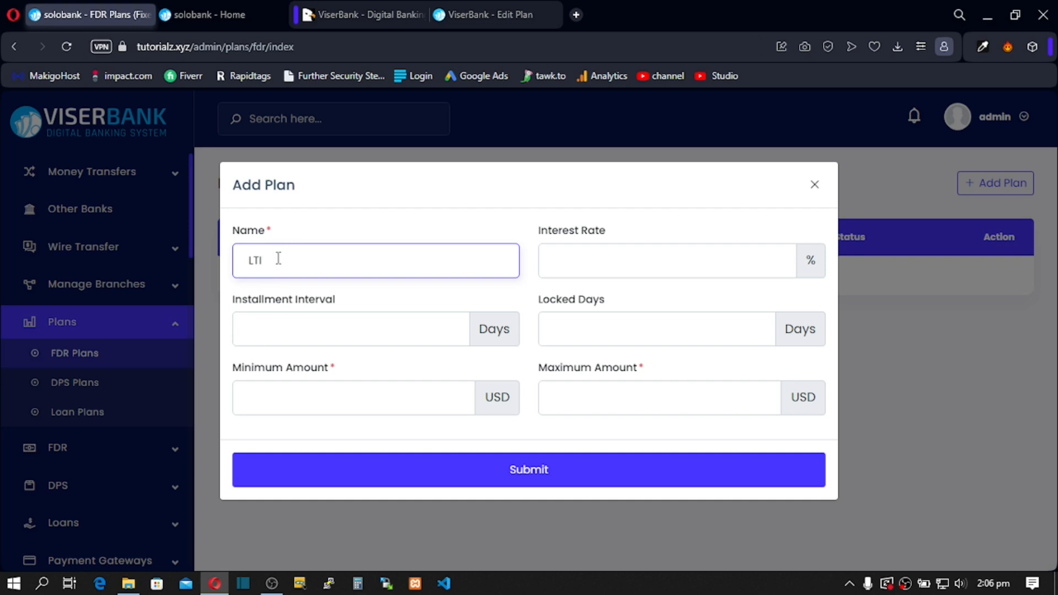
drag(271, 261, 243, 262)
text(B)
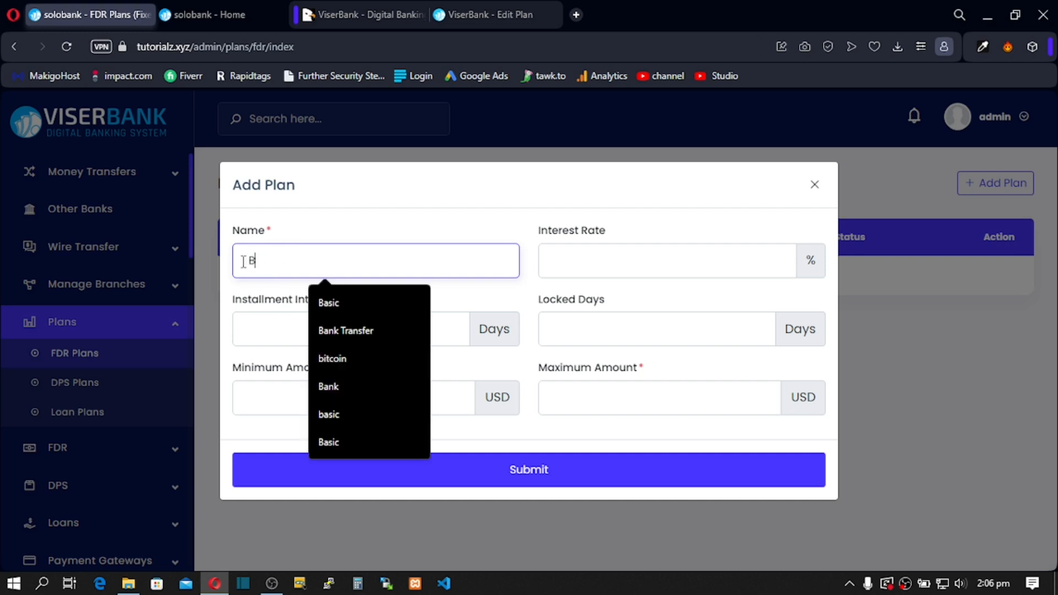
text(asic)
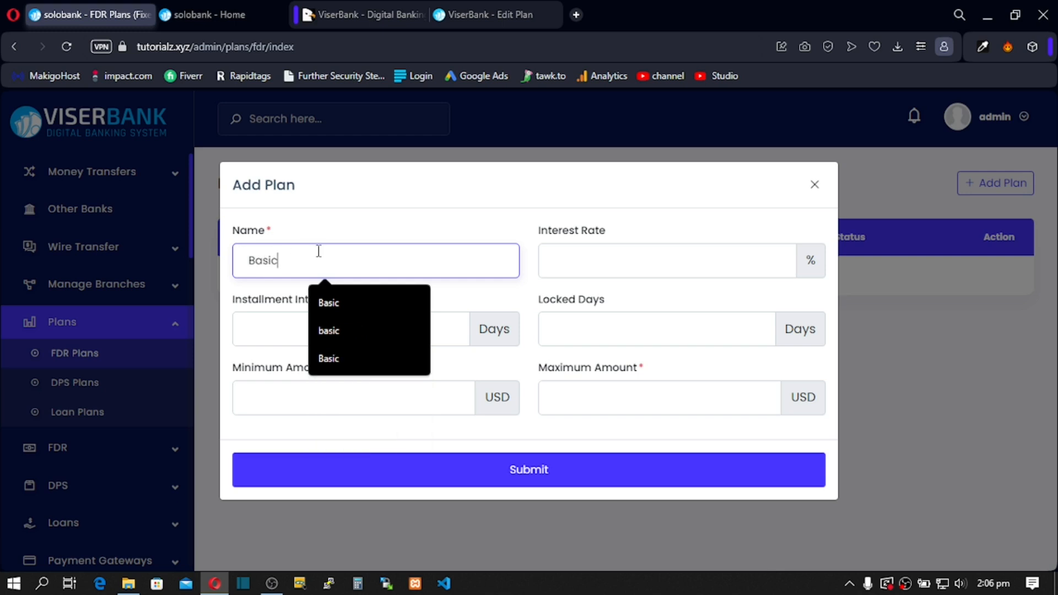
click(383, 225)
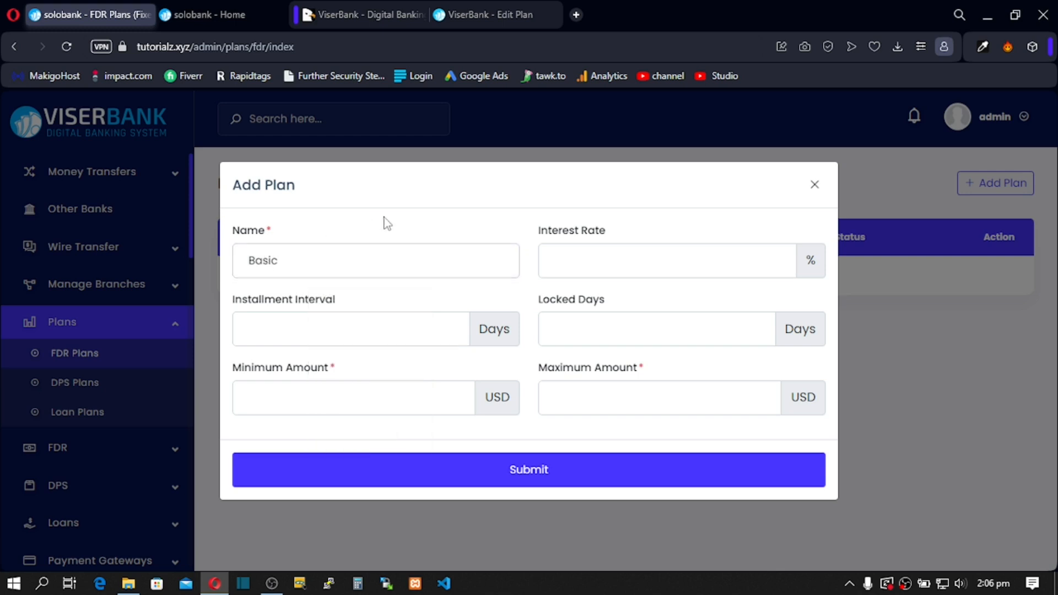
Step: Set 5% interest, 365 locked days and a 30-day installment interval
click(556, 264)
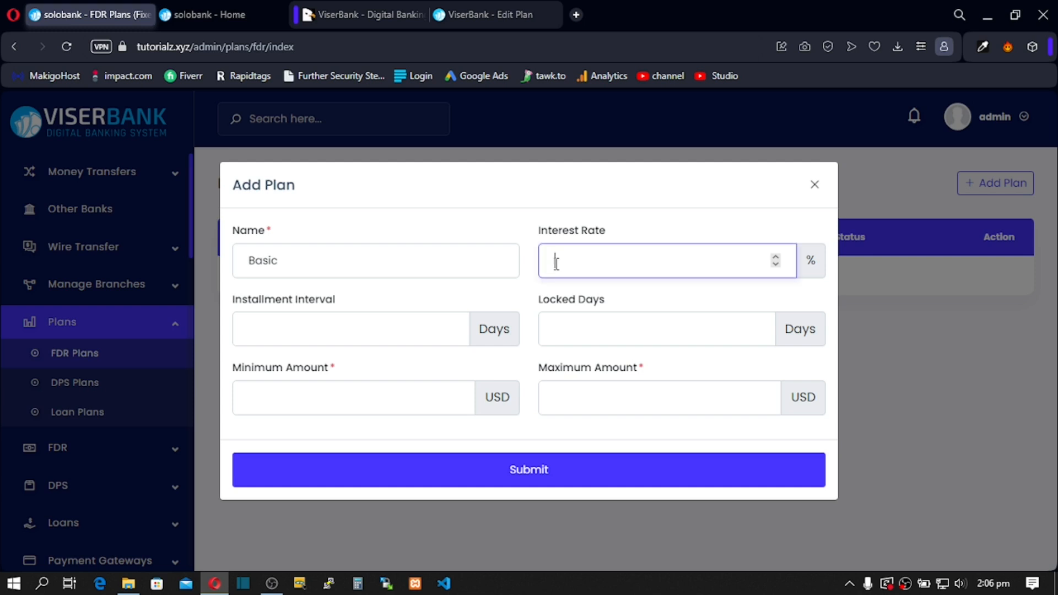
click(556, 331)
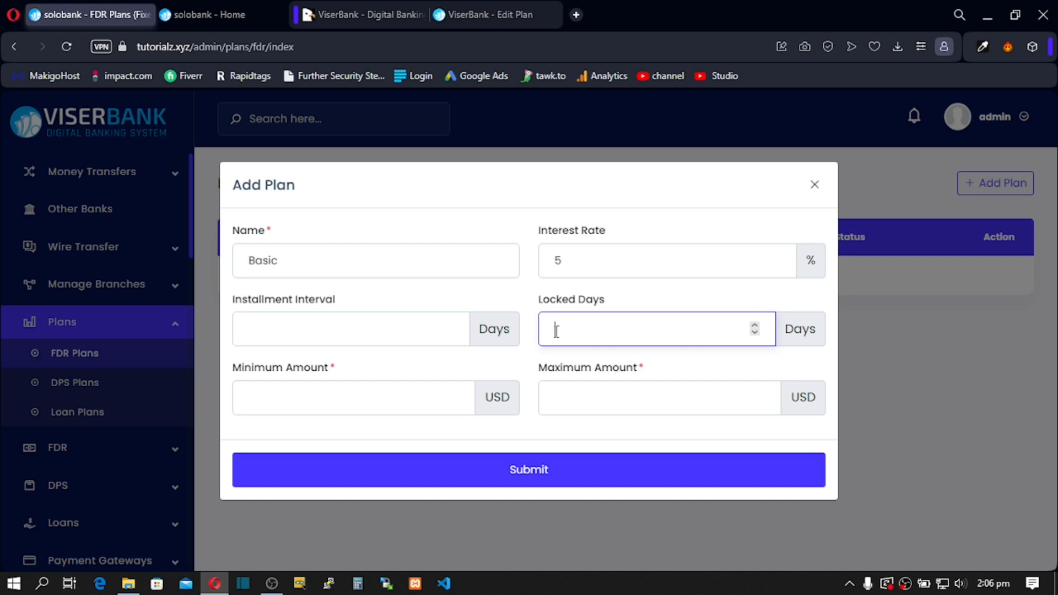
text(365)
double_click(569, 329)
click(806, 330)
click(586, 262)
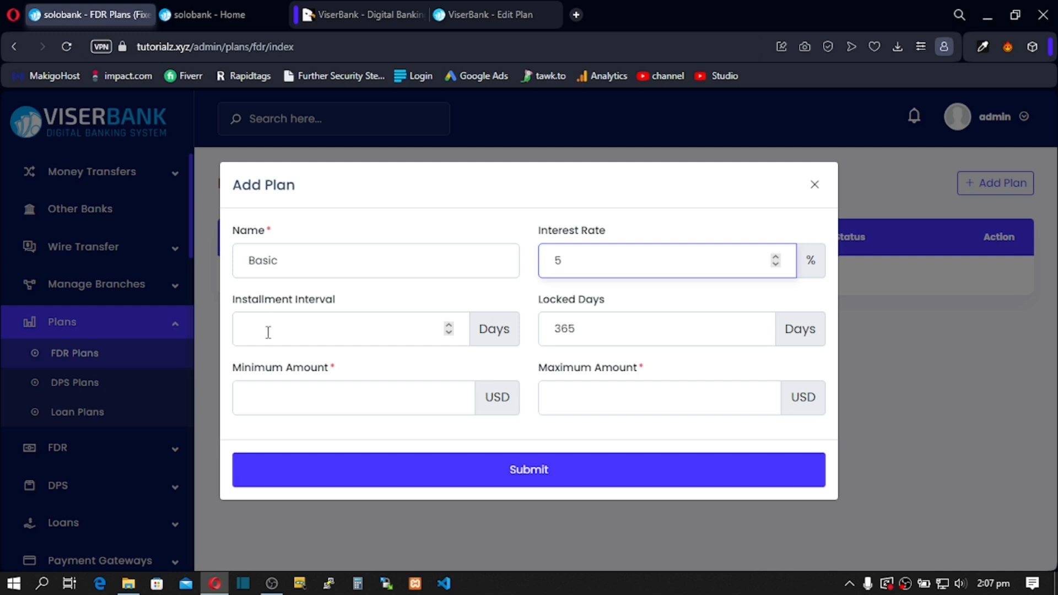
click(259, 333)
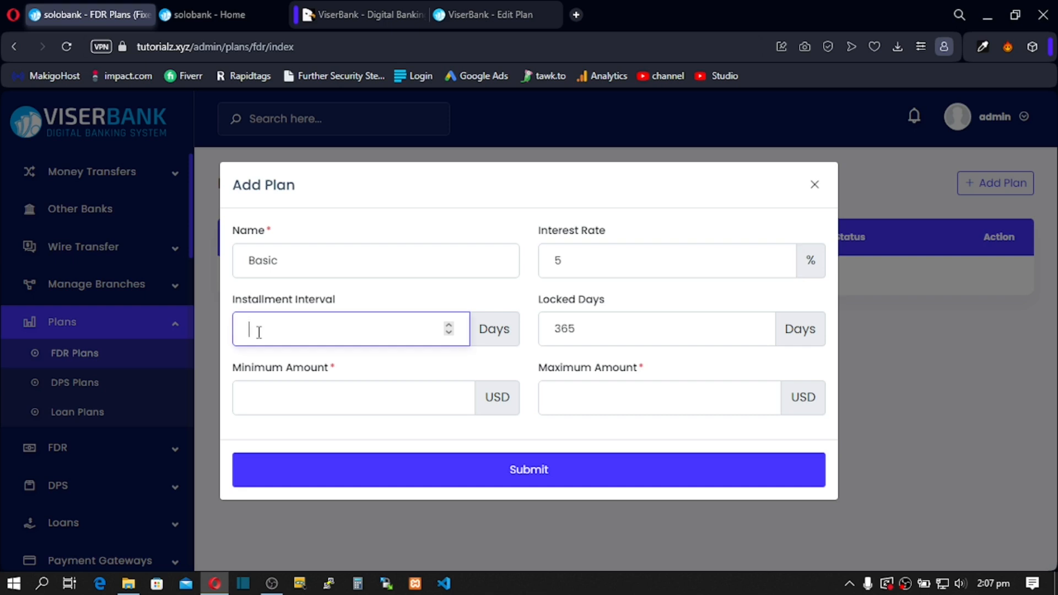
text(30)
double_click(265, 330)
drag(268, 331, 241, 331)
Step: Enter minimum 100 and maximum 1000 USD, then check the 5–50 USD per 30 days summary
click(262, 399)
text(100)
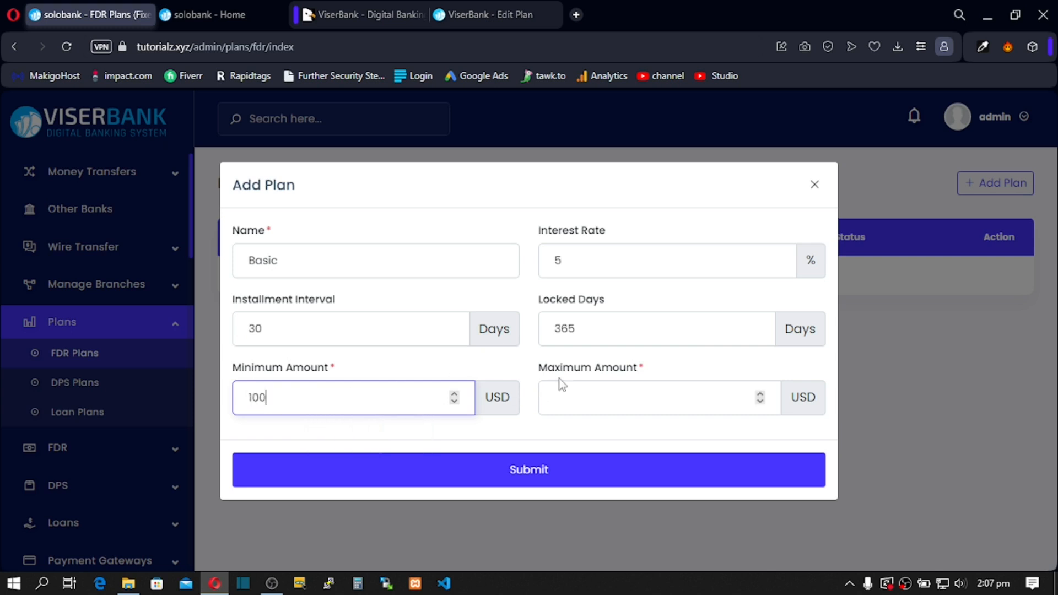
click(559, 400)
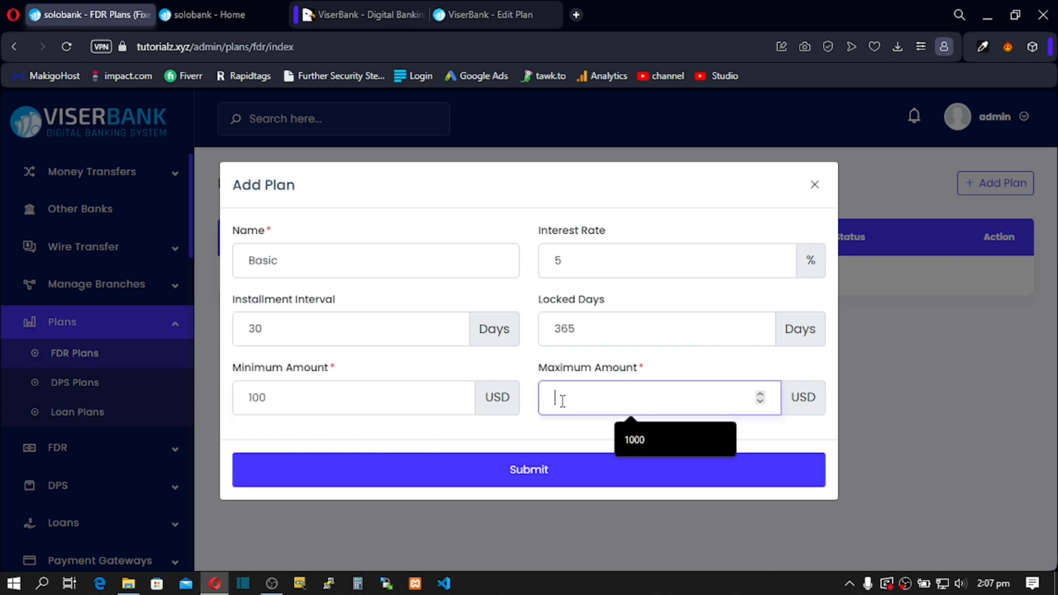
click(645, 439)
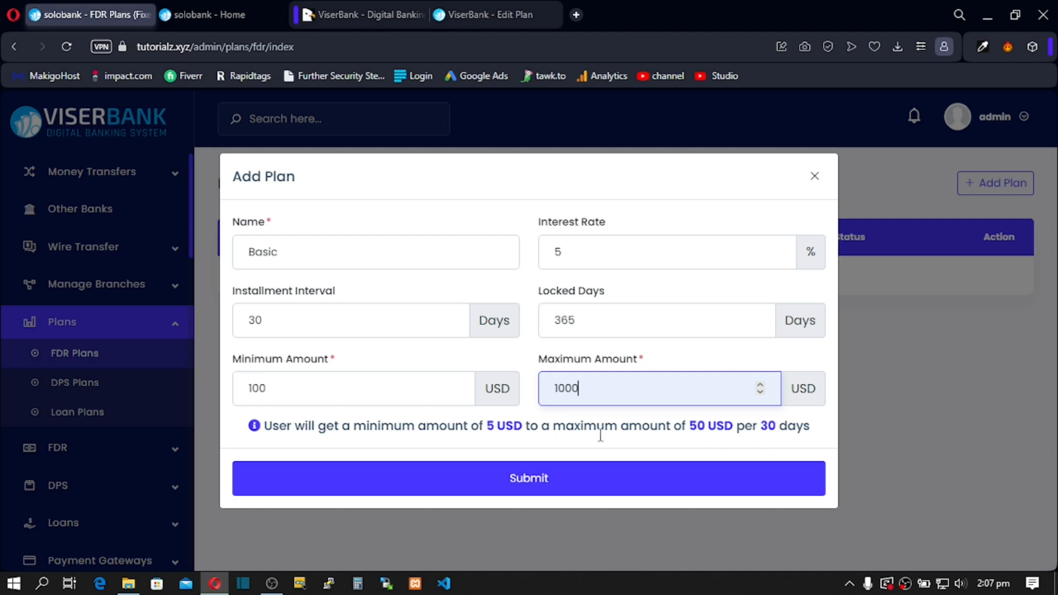
drag(366, 427, 812, 432)
click(271, 434)
drag(271, 434, 778, 448)
click(420, 431)
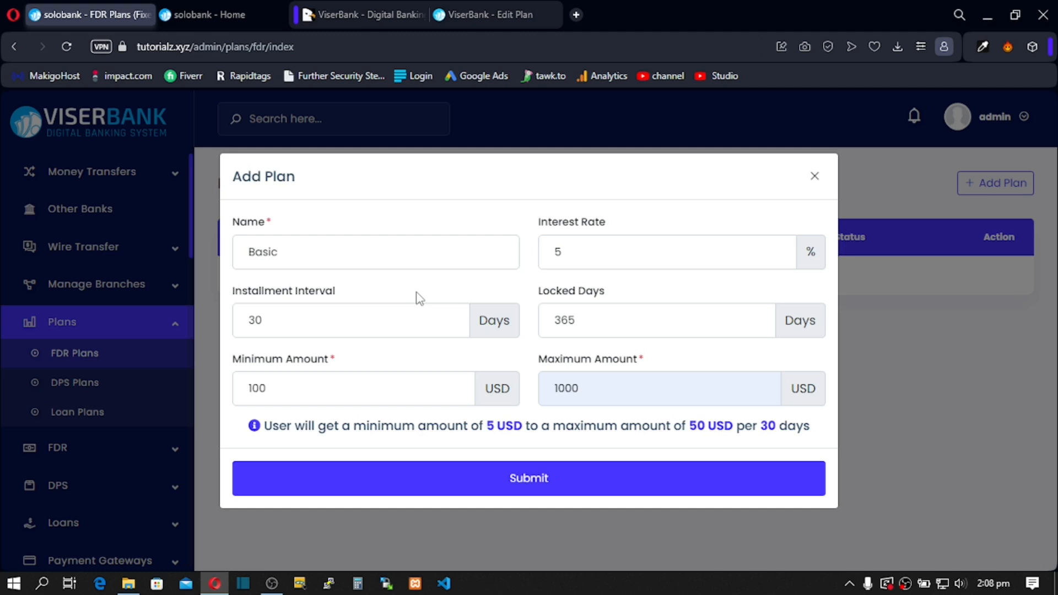
Step: Save the Basic FDR plan with 5% per 30 days, 365-day lock-in and 100–1000 USD limits
click(442, 482)
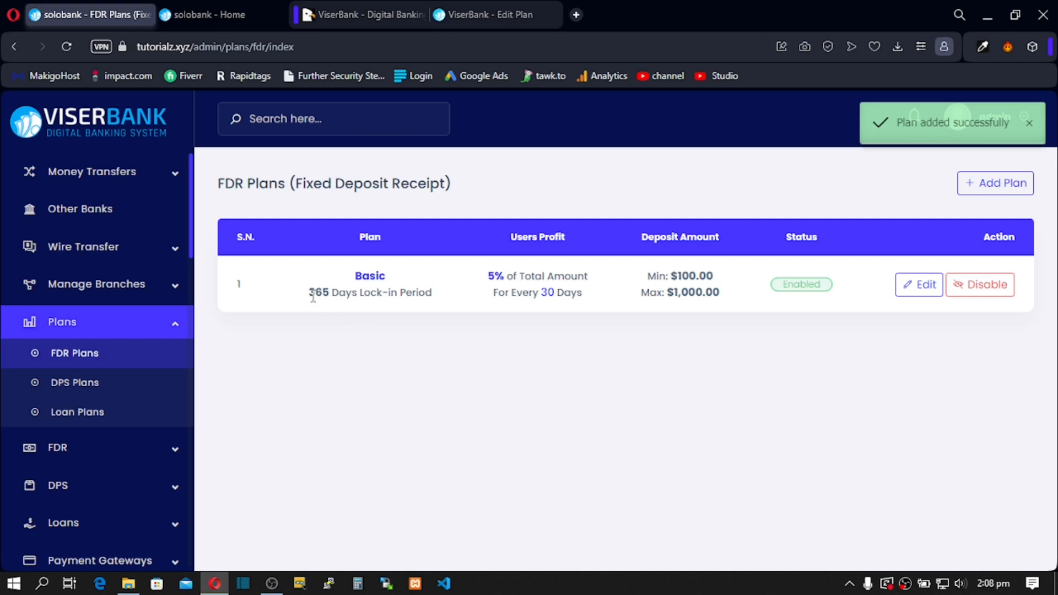
Step: Check the new Basic plan's 365-day lock-in period in the plan list
drag(313, 297, 338, 299)
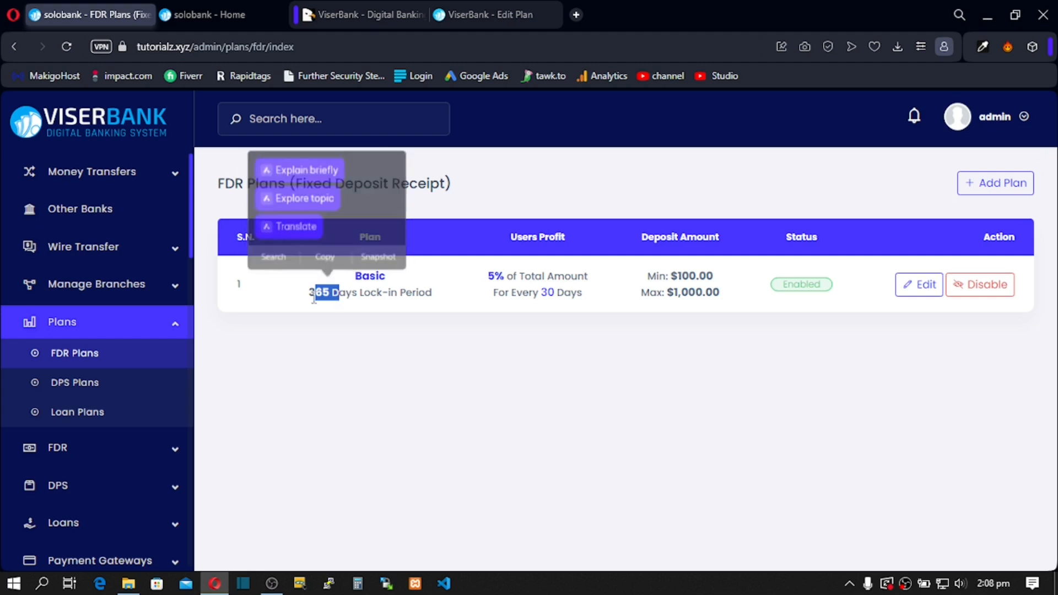
click(315, 298)
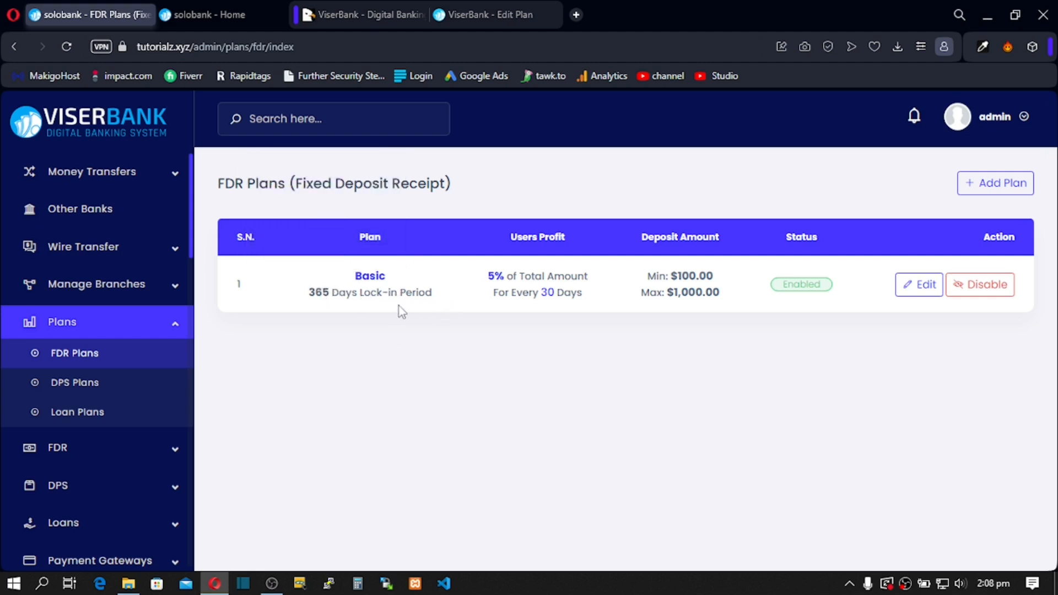
drag(308, 293, 331, 292)
click(371, 309)
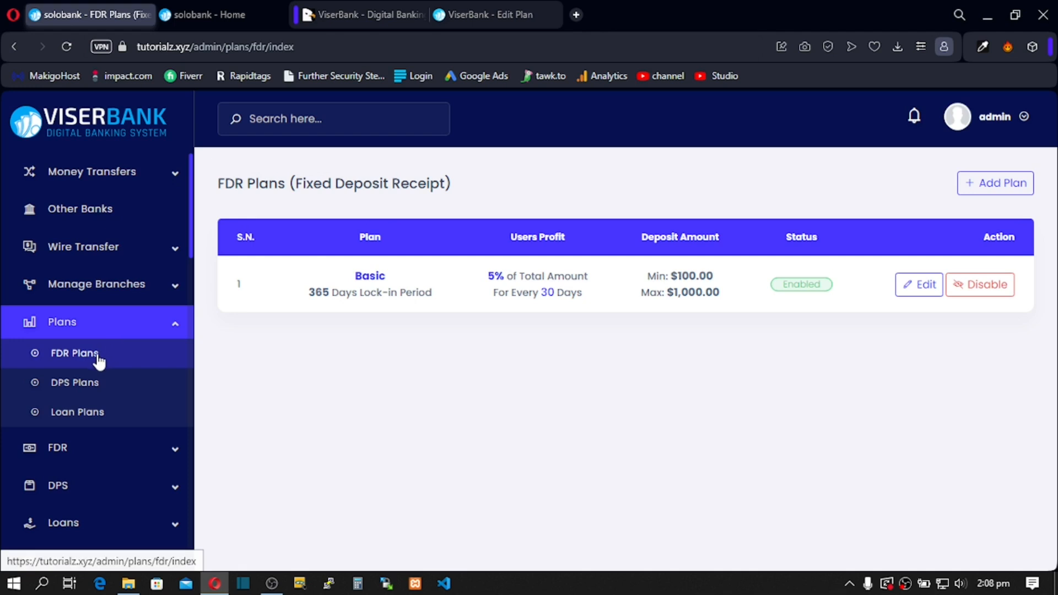
Step: Go to the DPS Plans page, which is still empty
click(80, 389)
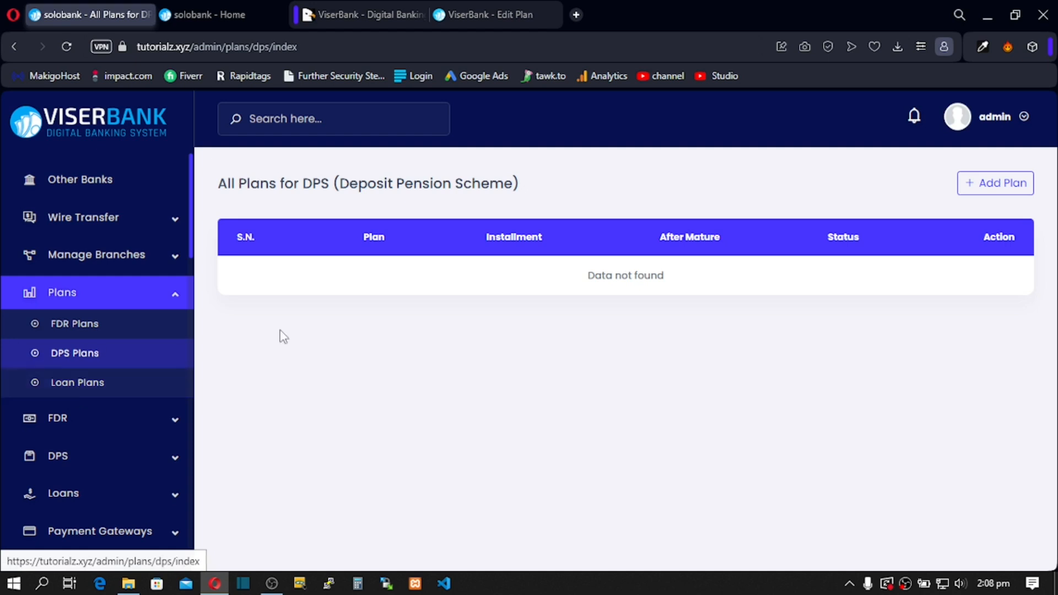
drag(395, 188, 433, 187)
click(419, 187)
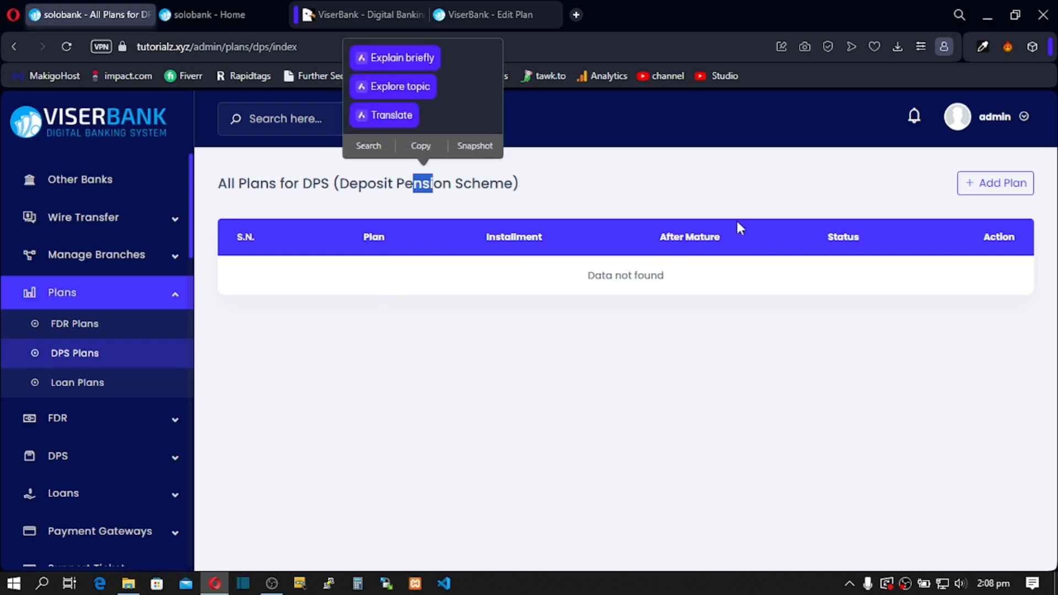
Step: Start a new DPS plan and name it 'Child-Education'
click(1006, 193)
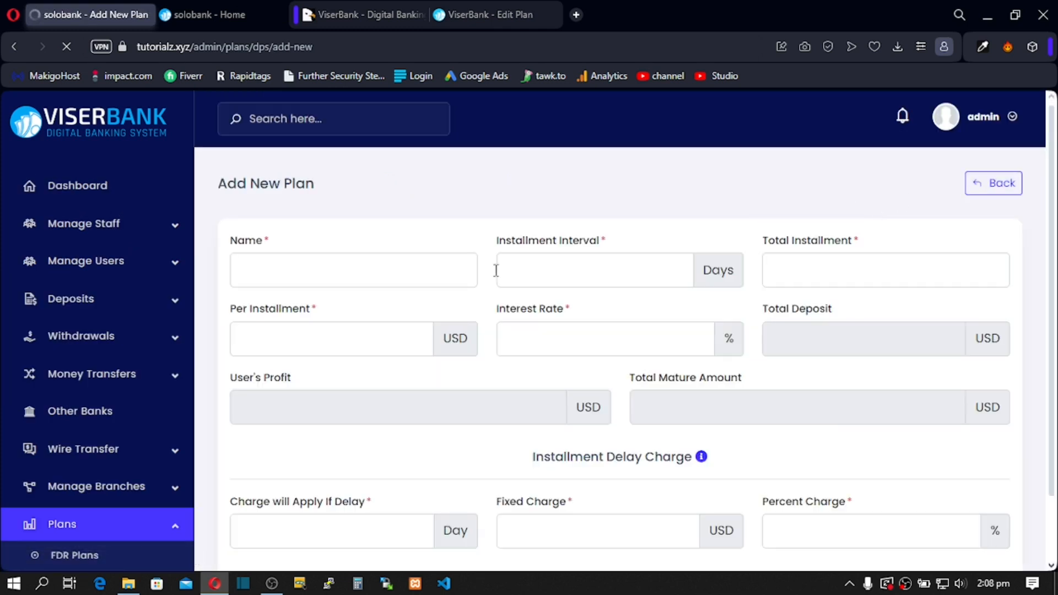
click(271, 272)
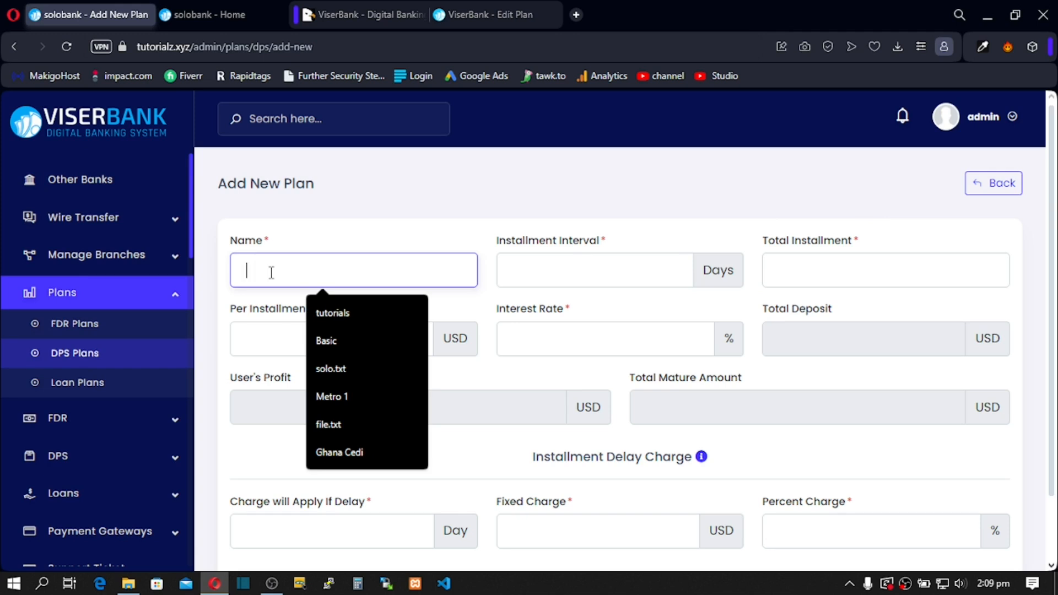
click(292, 239)
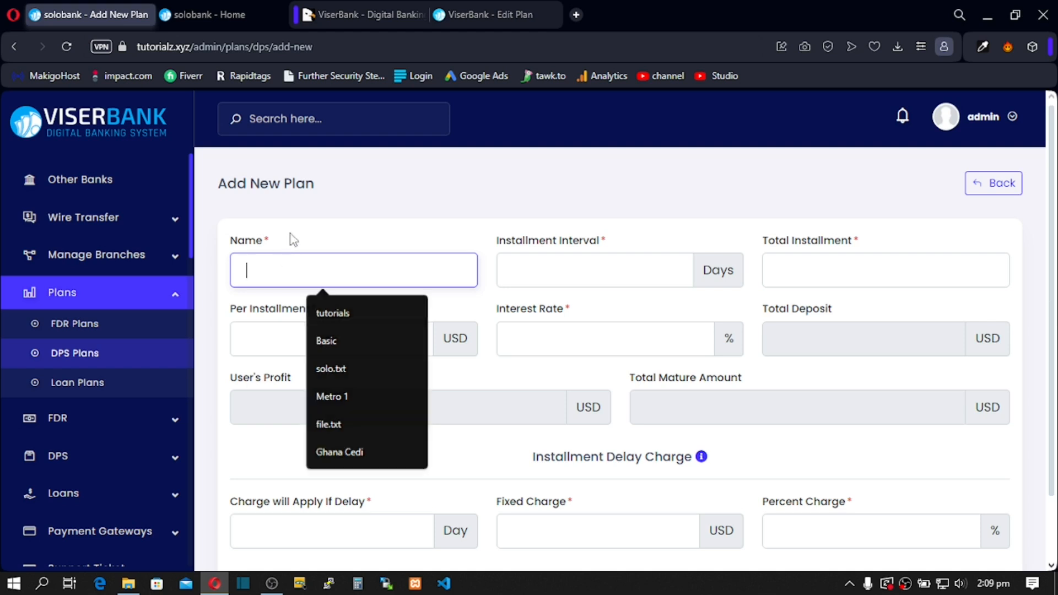
click(277, 265)
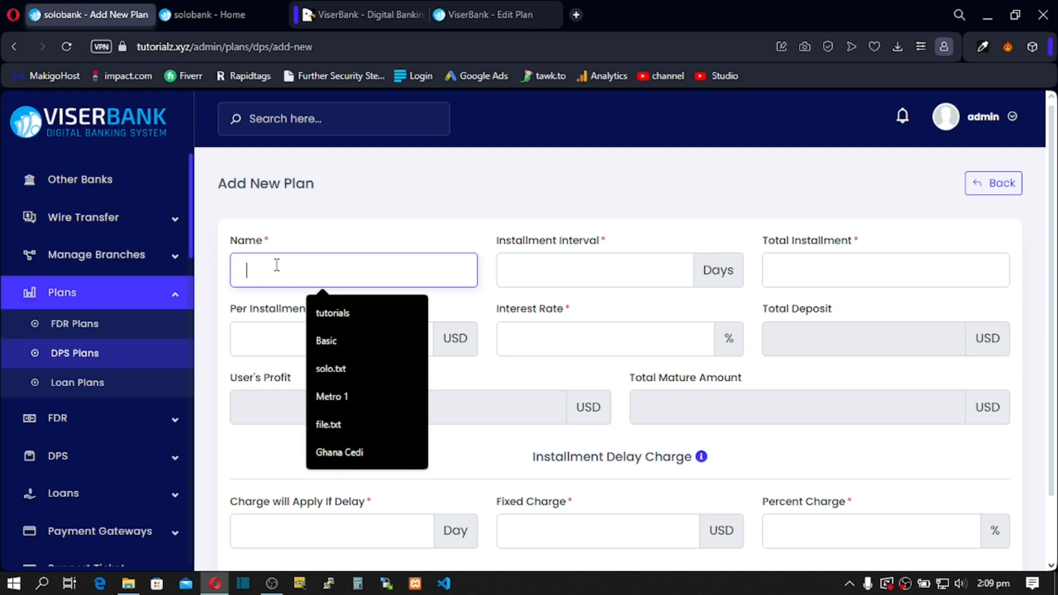
text(Chi)
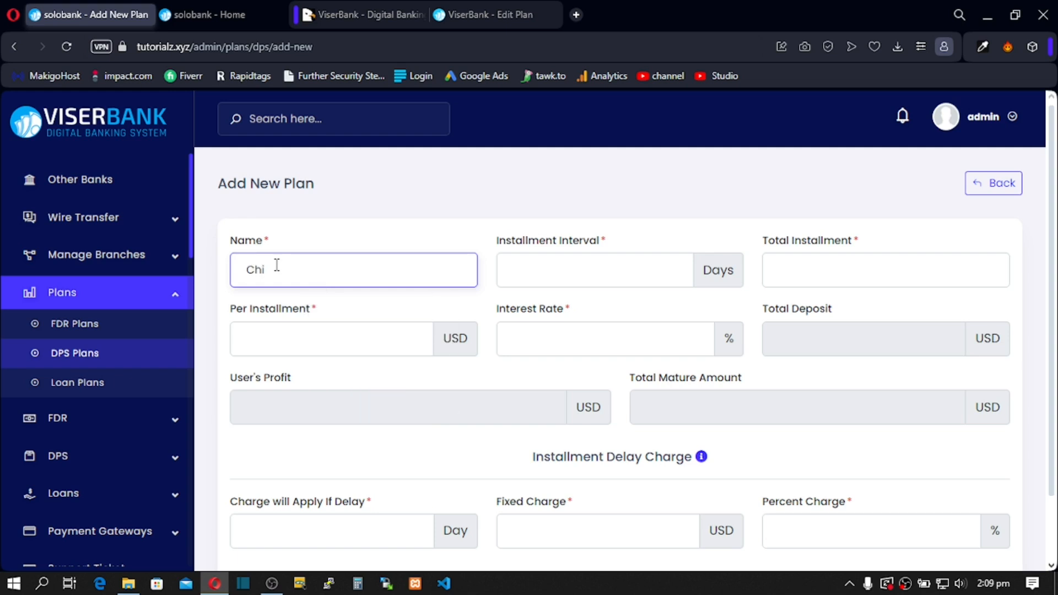
text(ld)
text(-E)
text(duca)
text(tion)
click(404, 214)
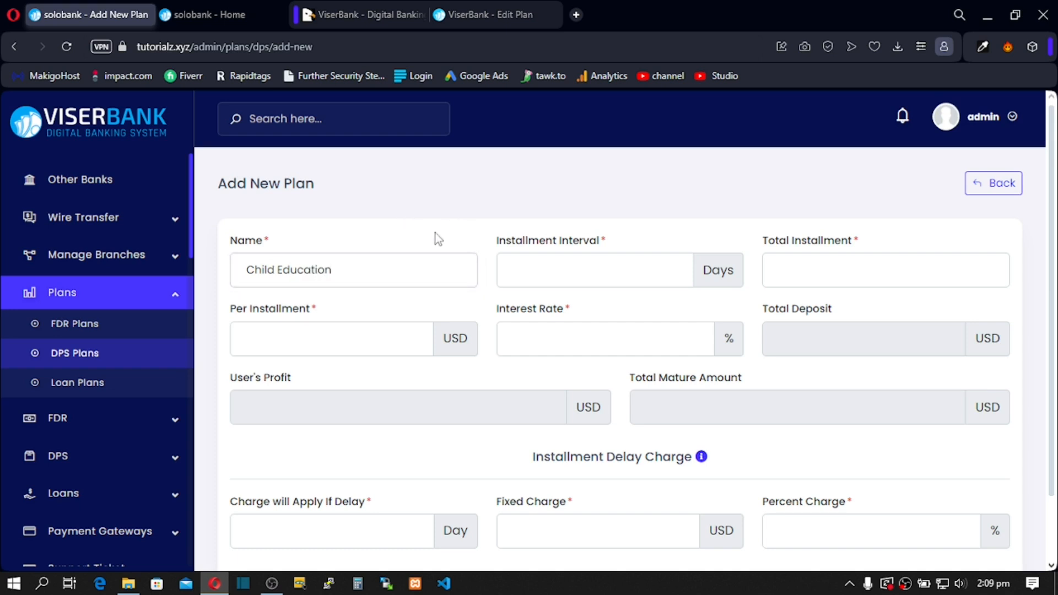
click(524, 278)
Step: Enter a 30-day installment interval, 50 total installments and 4% interest
text(30)
click(588, 227)
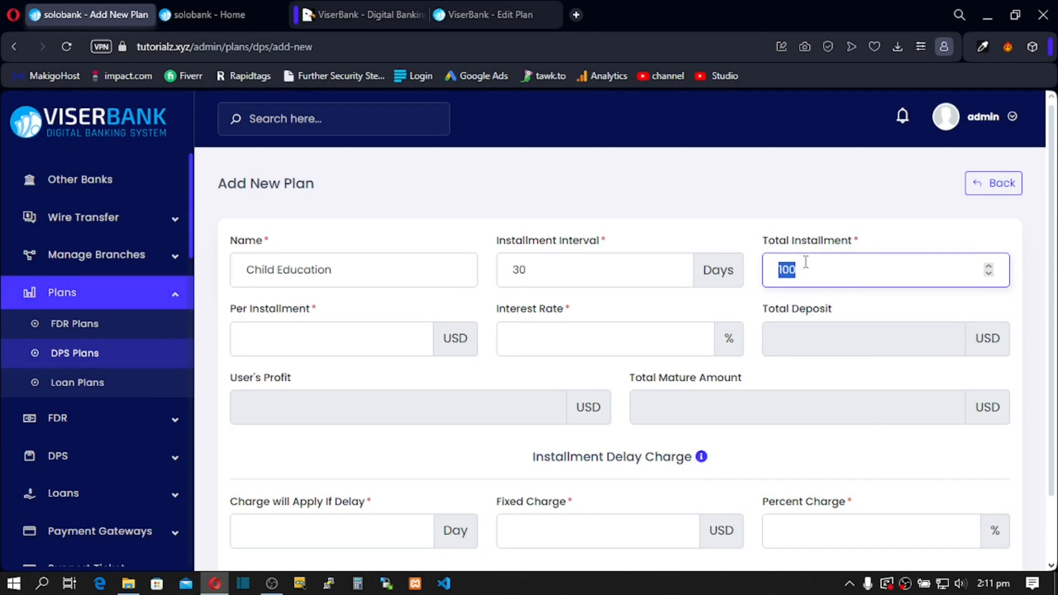
click(797, 260)
key(BackSpace)
key(BackSpace)
key(BackSpace)
text(50)
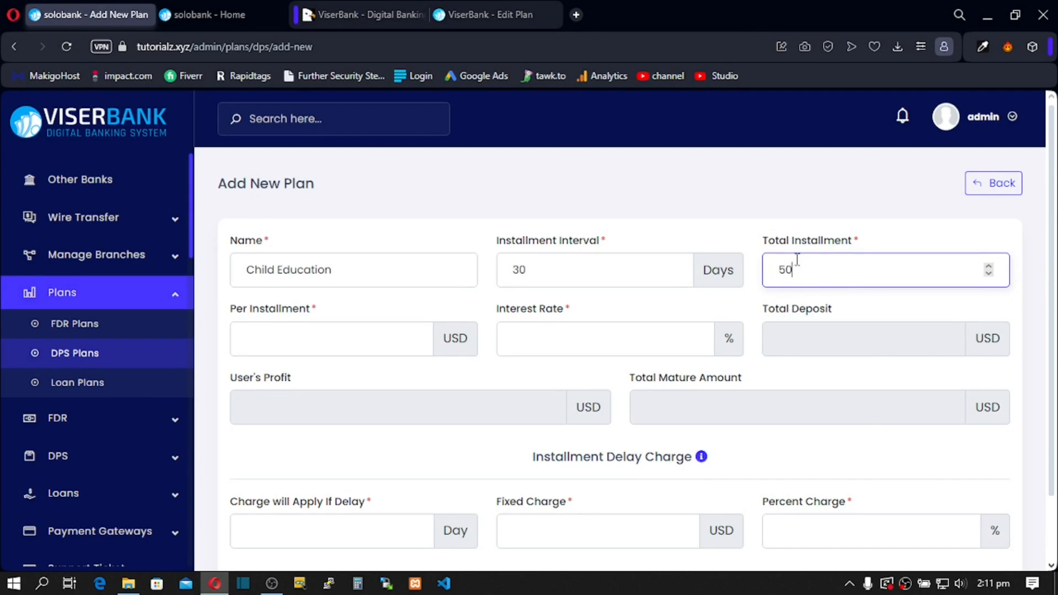
click(524, 334)
text(4)
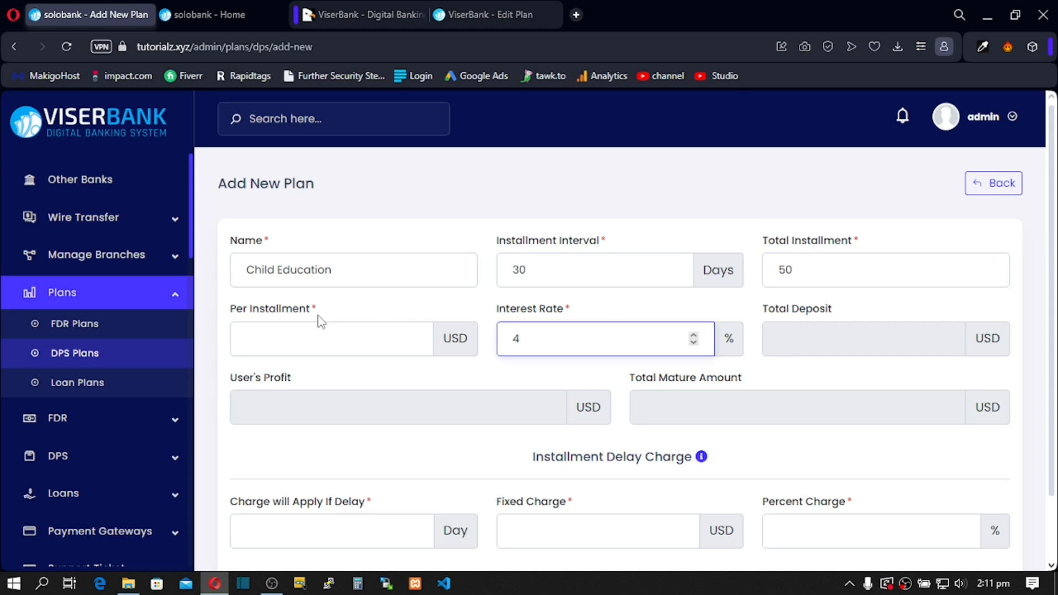
Step: Enter 50 USD per installment and review the computed User's Profit
click(260, 337)
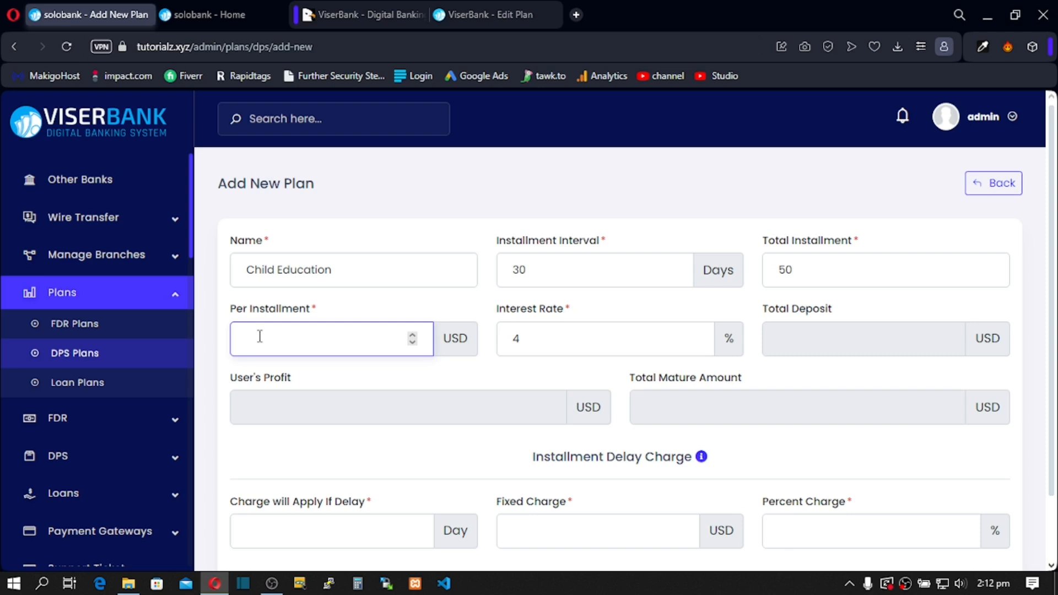
text(50)
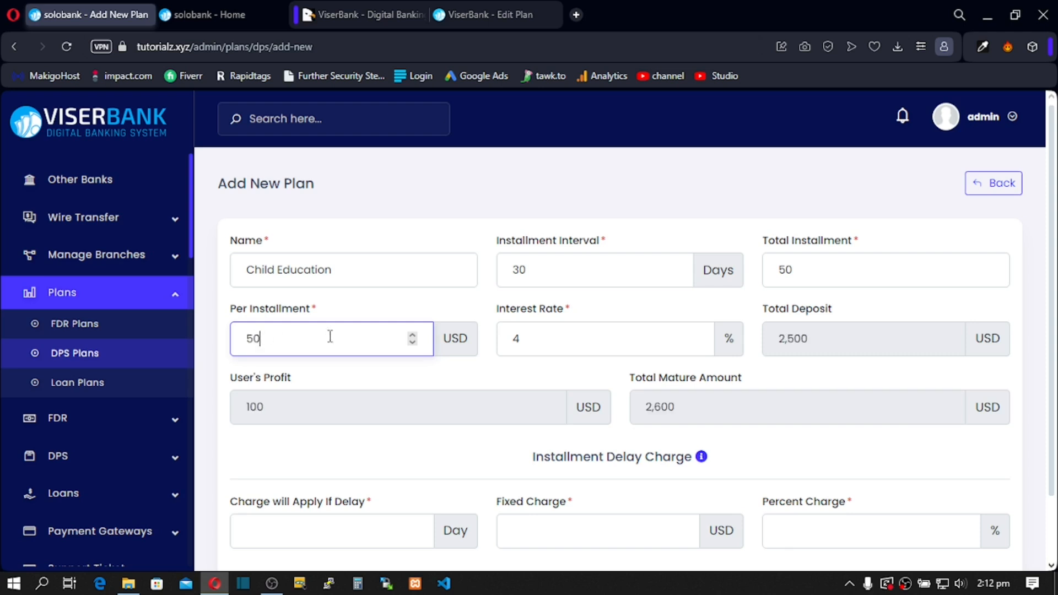
drag(442, 339, 457, 339)
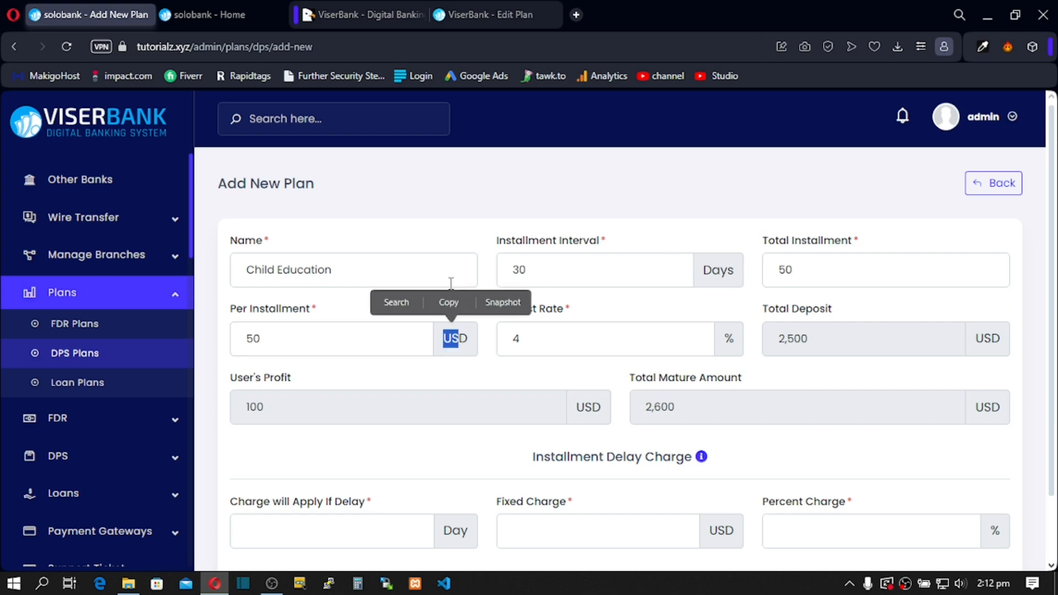
click(261, 406)
double_click(251, 408)
click(271, 409)
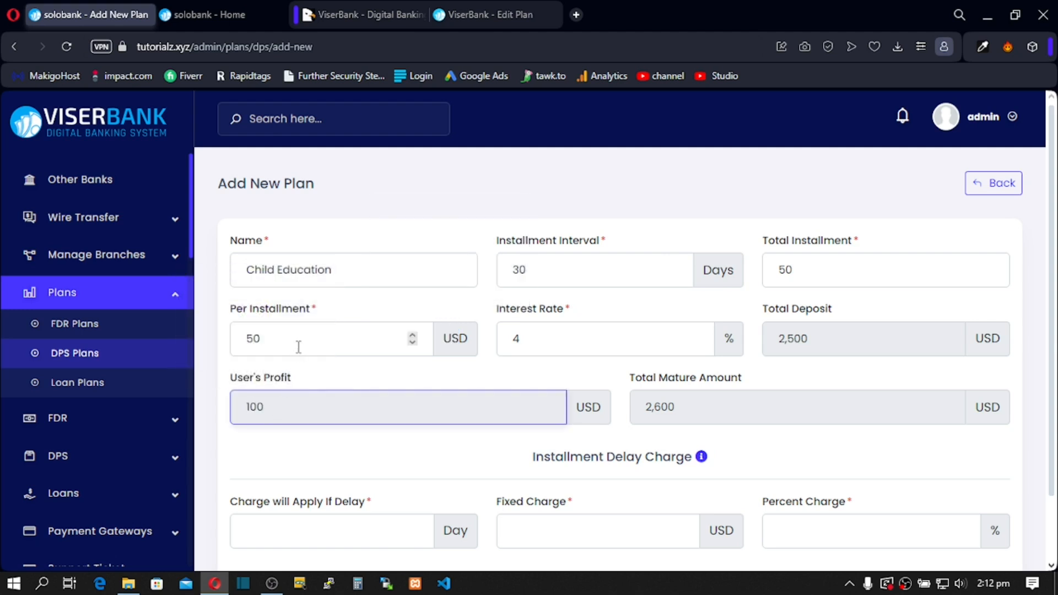
Step: Change the plan to 30 USD per installment and 60 total installments
double_click(251, 338)
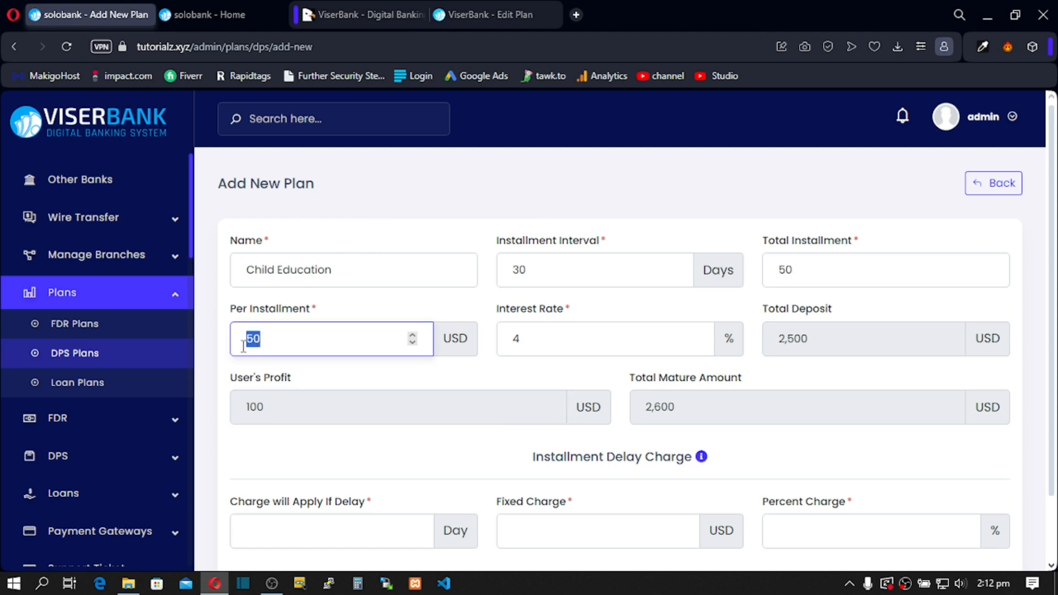
text(60)
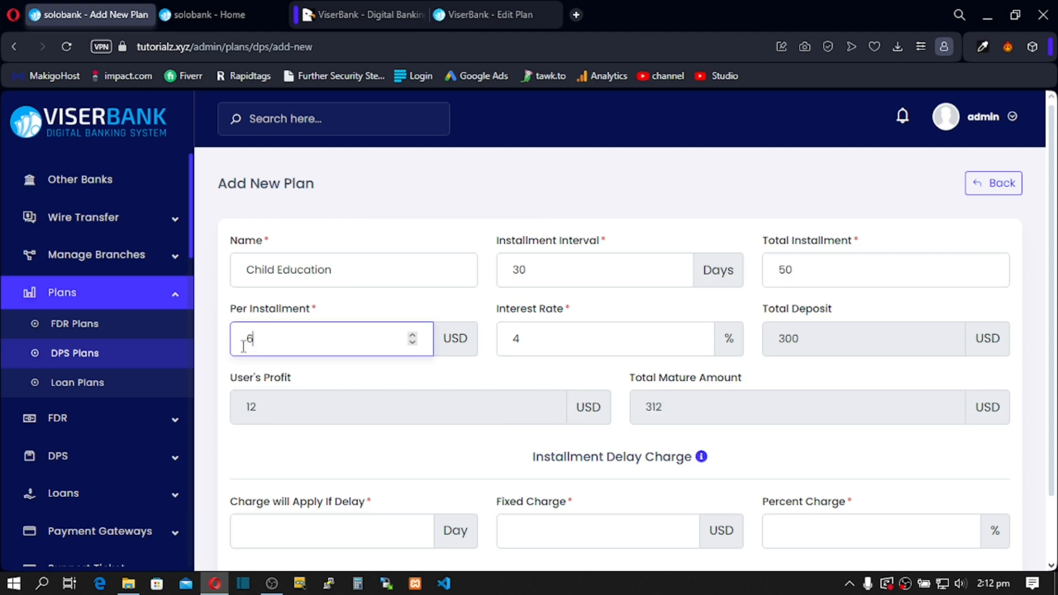
key(BackSpace)
key(BackSpace)
text(30)
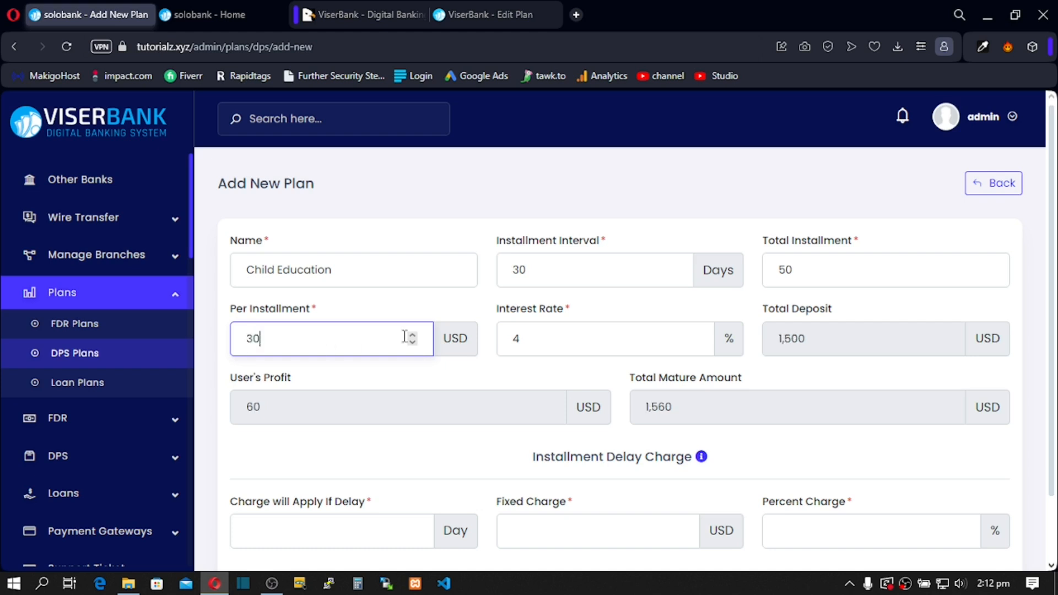
double_click(782, 271)
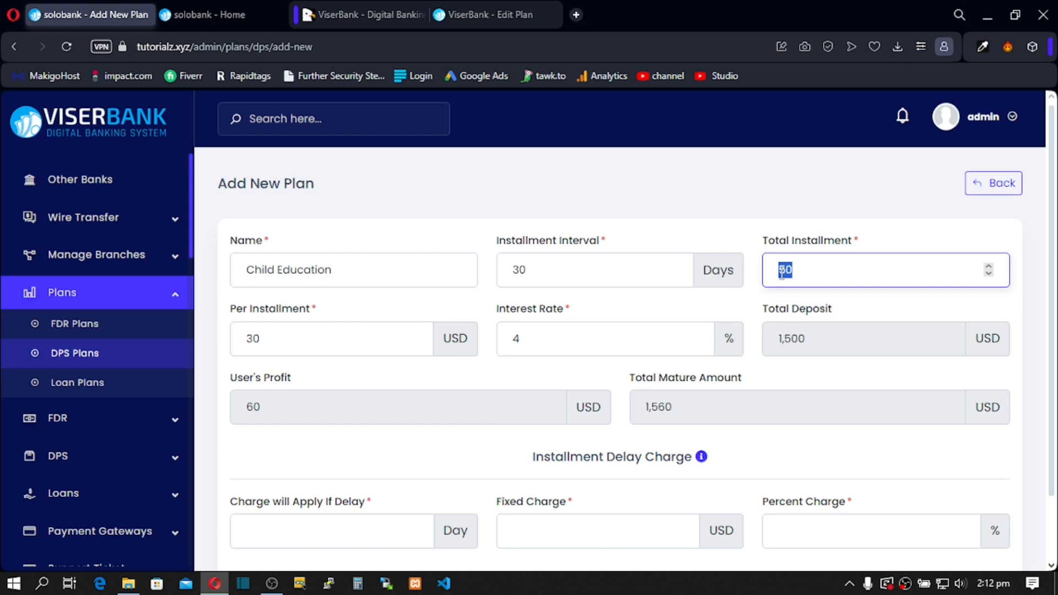
text(60)
Step: Enter 7 grace days, a 10 USD fixed and 5% delay charge, then submit the plan
scroll(290, 358, down, 2)
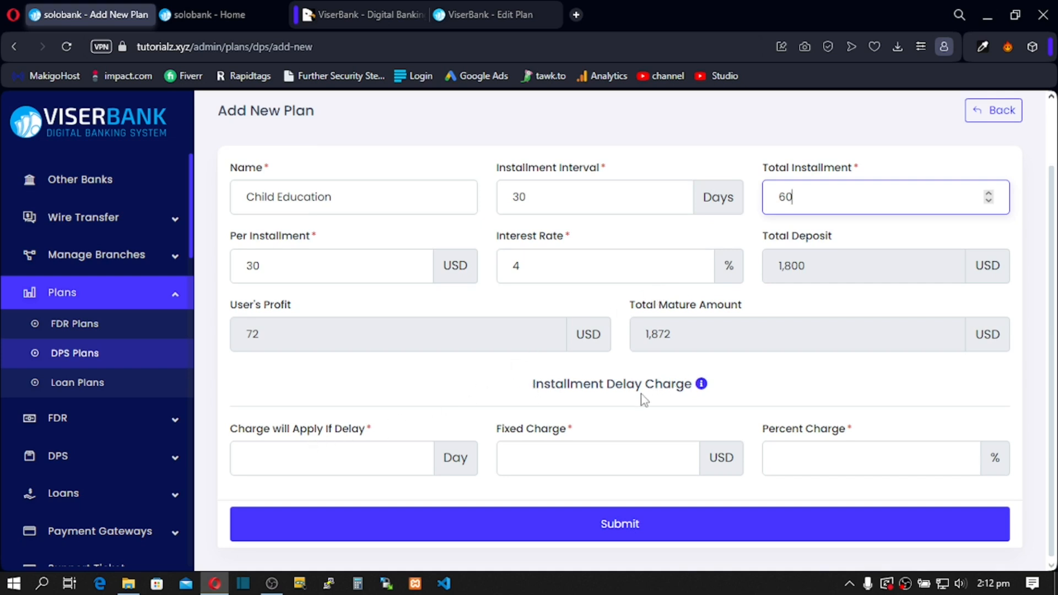
mouse_move(702, 386)
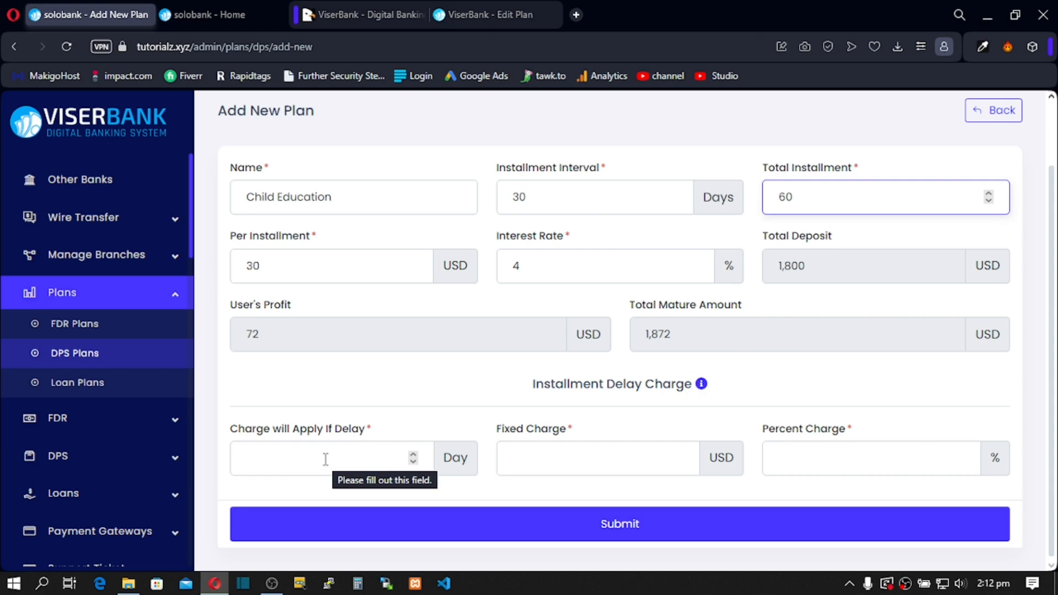
click(272, 469)
text(7)
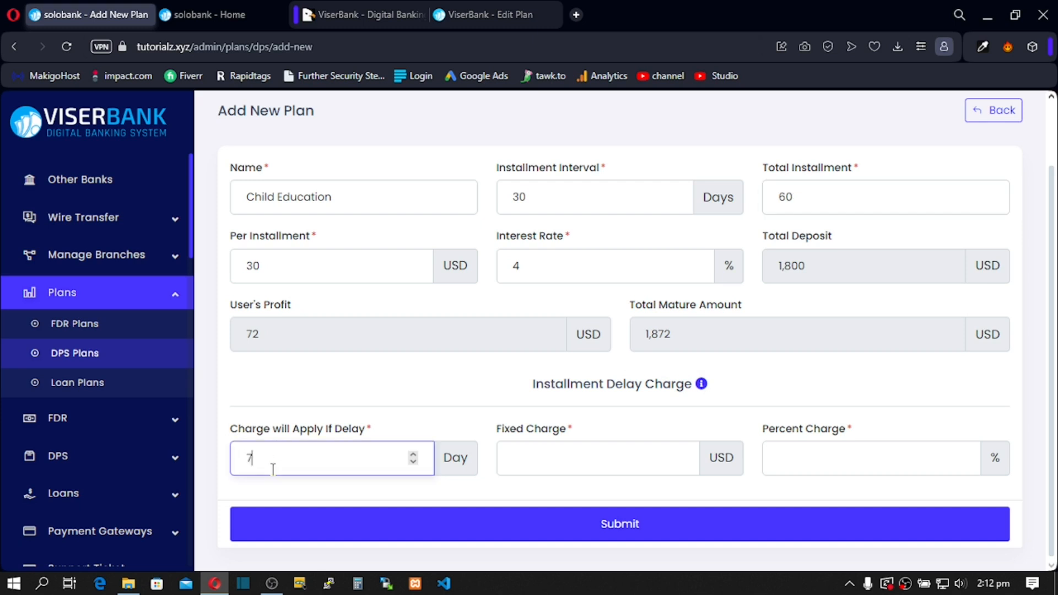
click(321, 407)
click(545, 462)
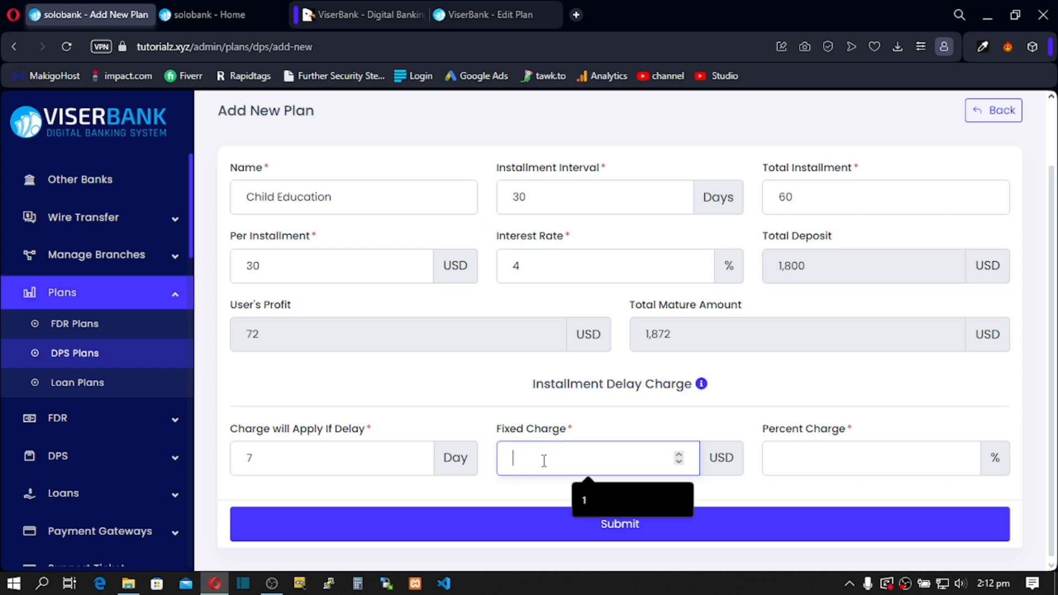
text(10)
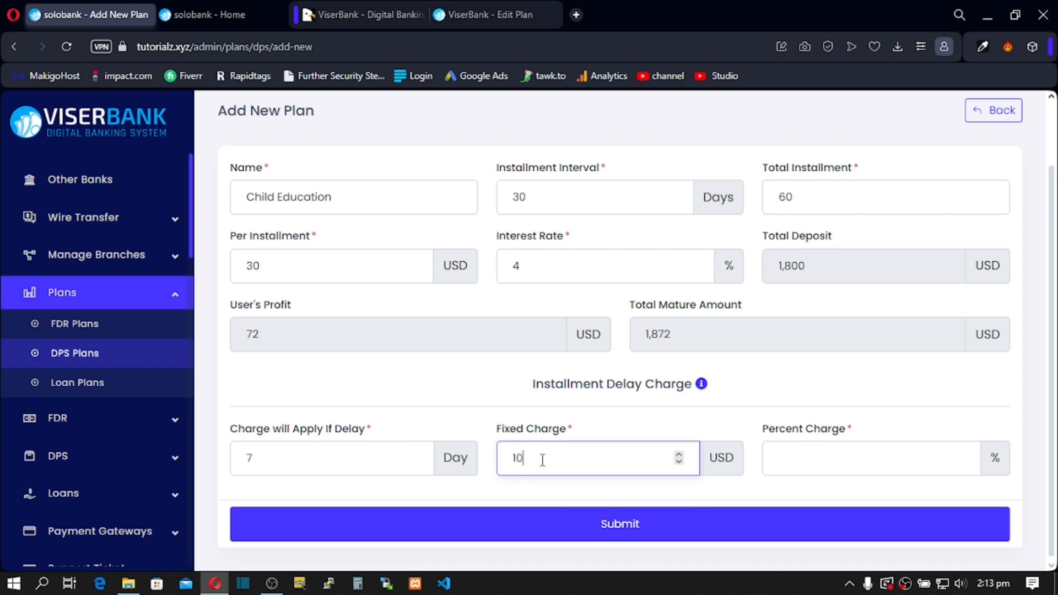
click(797, 467)
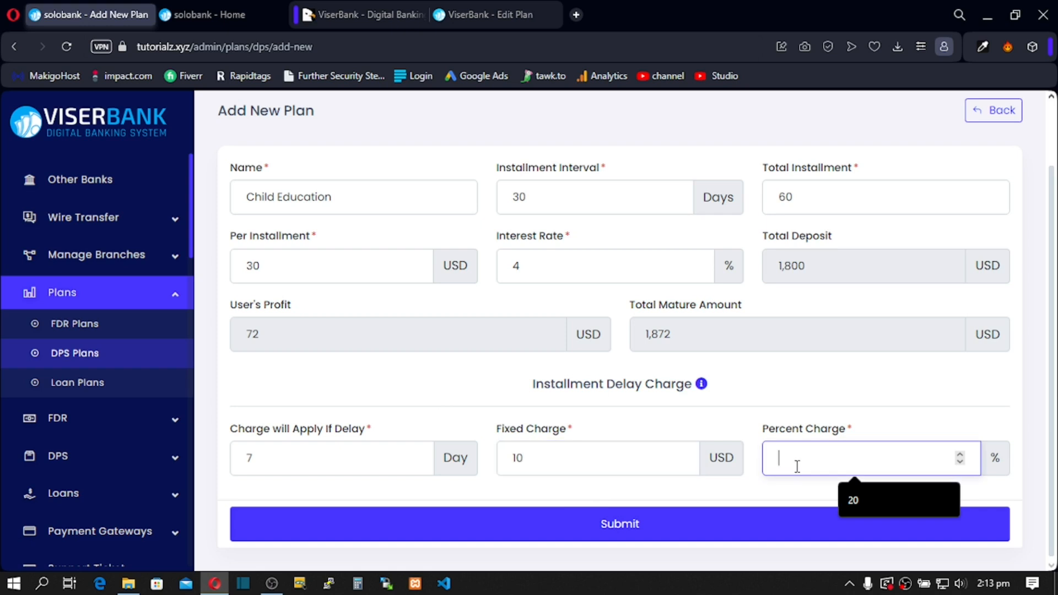
text(5)
click(543, 523)
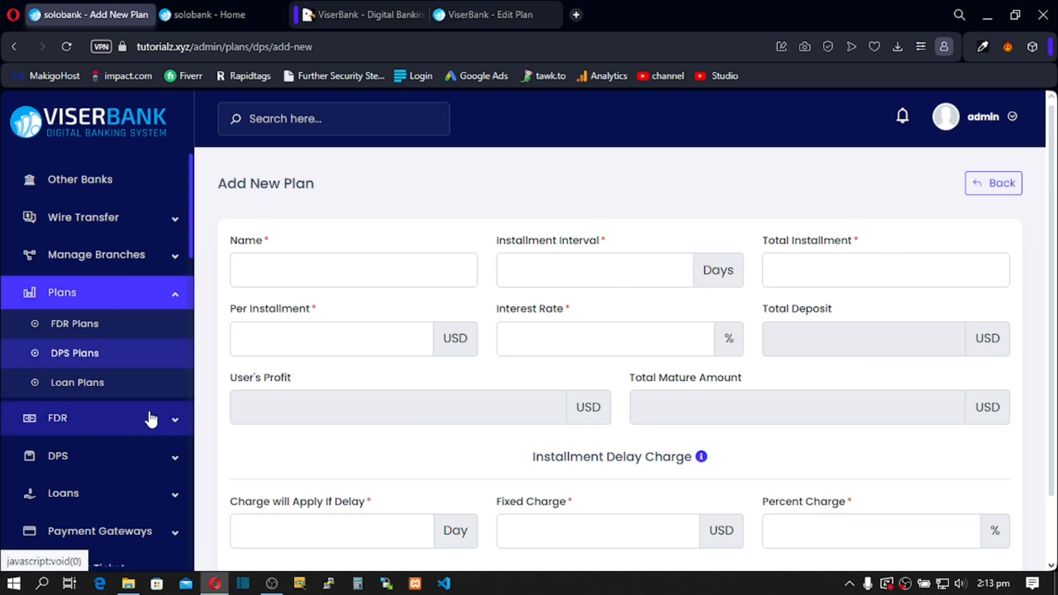
scroll(150, 419, up, 4)
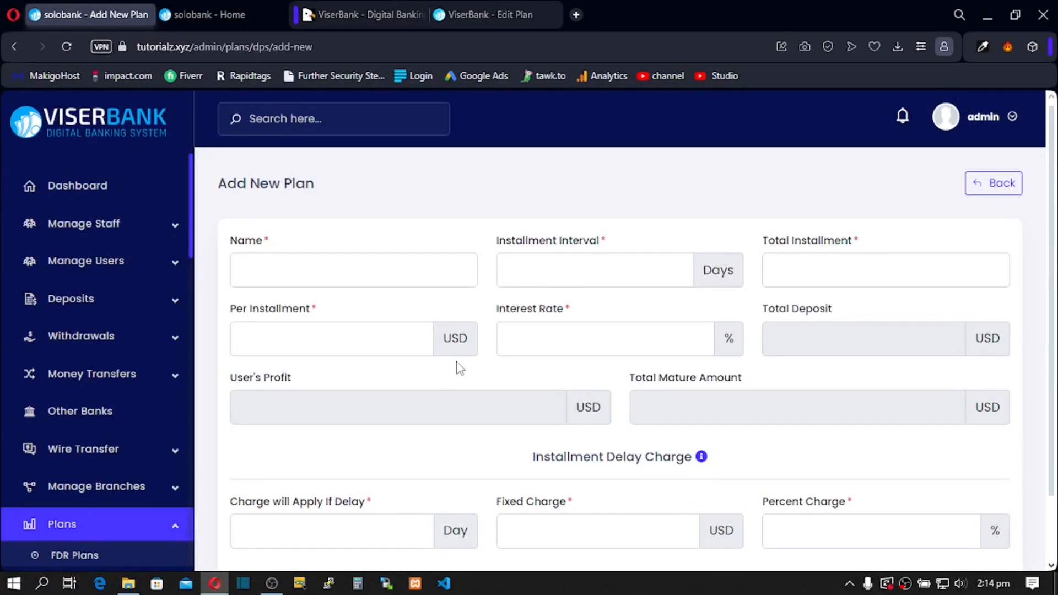
click(217, 17)
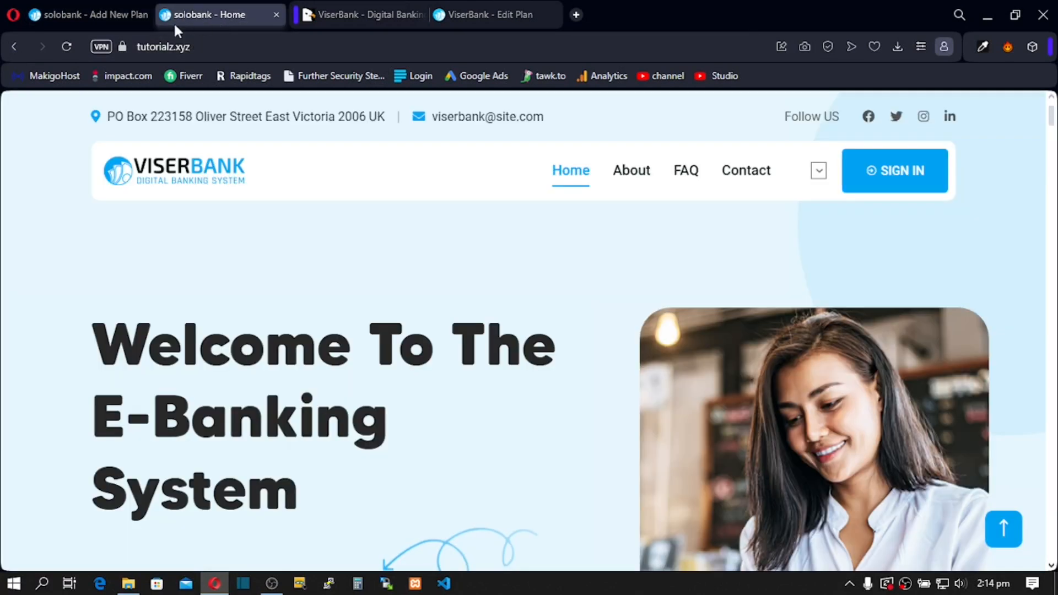
Step: Reload the public home page and scroll to the Deposit Pension Scheme section
click(66, 46)
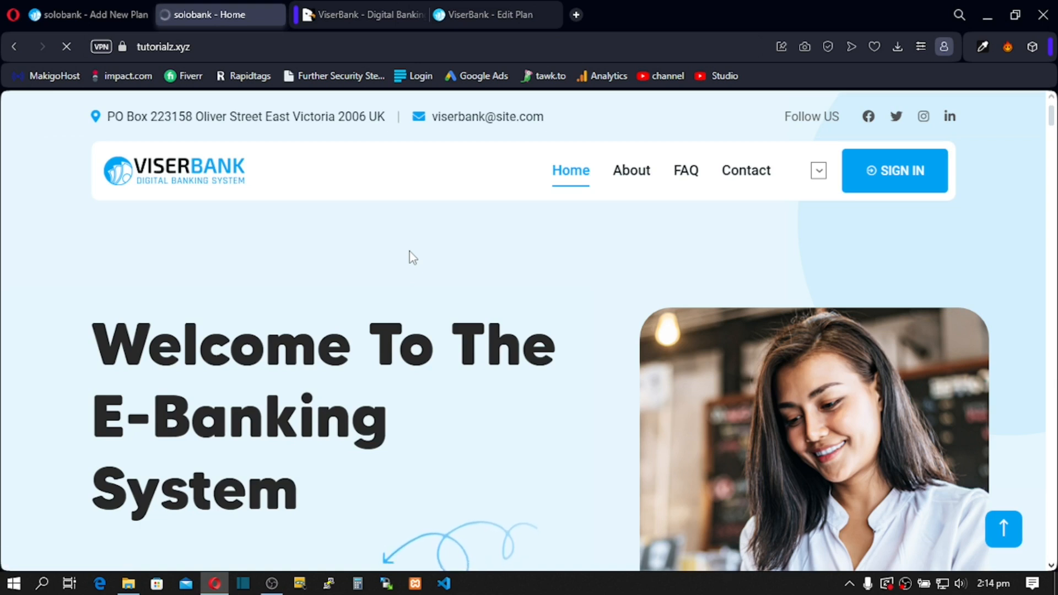
scroll(409, 252, down, 4)
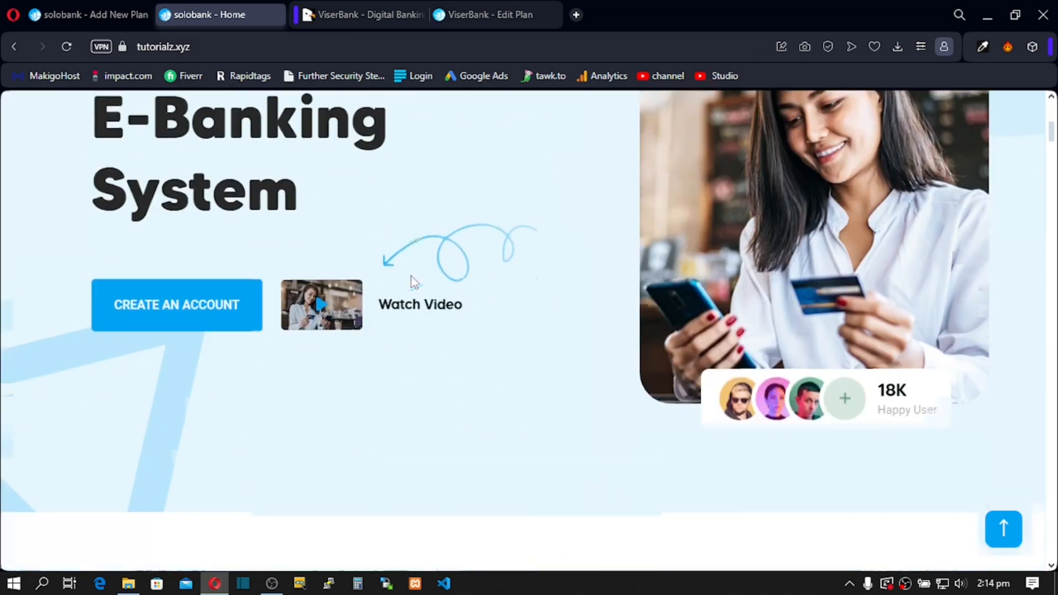
scroll(411, 276, down, 15)
scroll(412, 319, down, 12)
scroll(410, 320, down, 11)
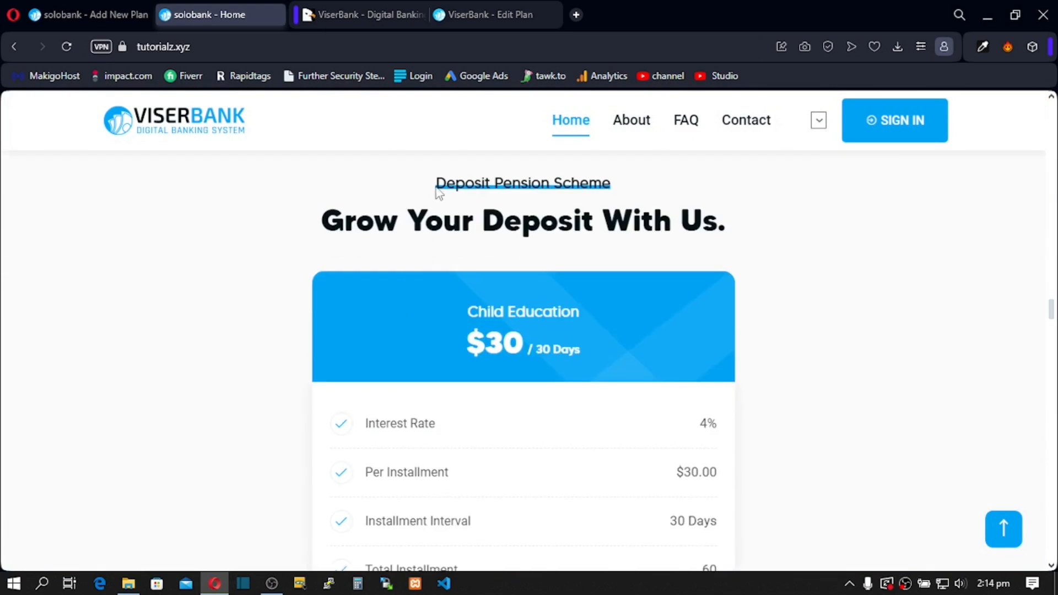
drag(436, 185, 615, 186)
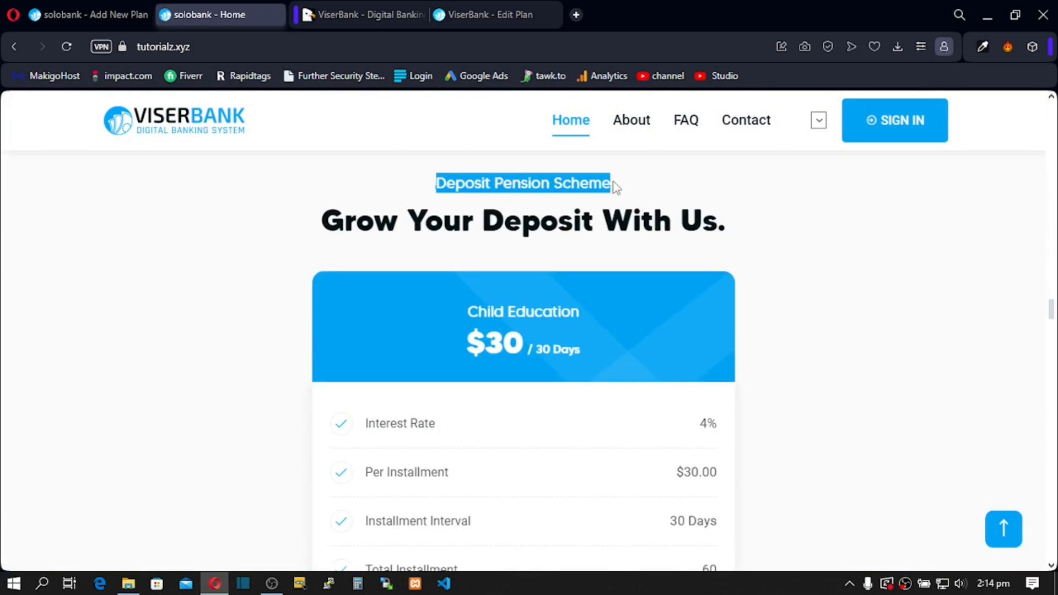
drag(342, 221, 728, 220)
click(501, 313)
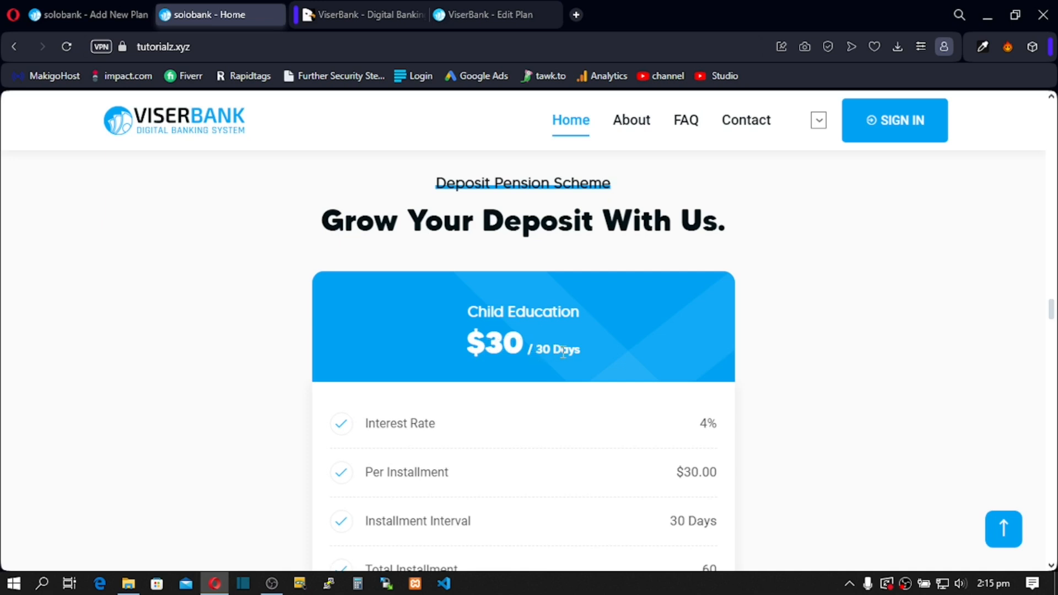
Step: Verify the Child Education card: 4%, $30 every 30 days, 60 installments, $1,872 returned
scroll(563, 349, down, 3)
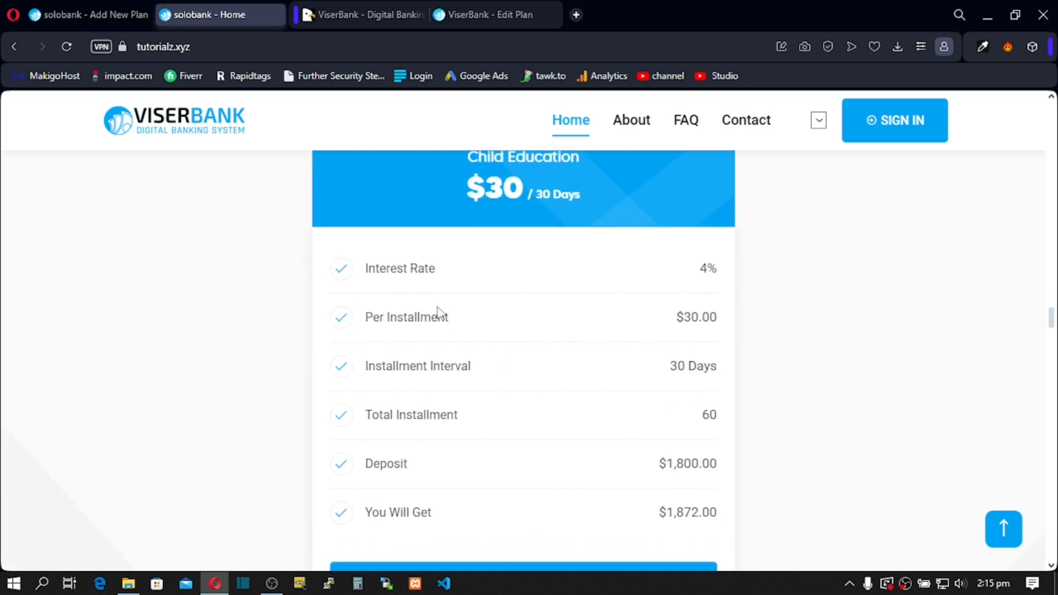
double_click(709, 270)
drag(380, 318, 697, 322)
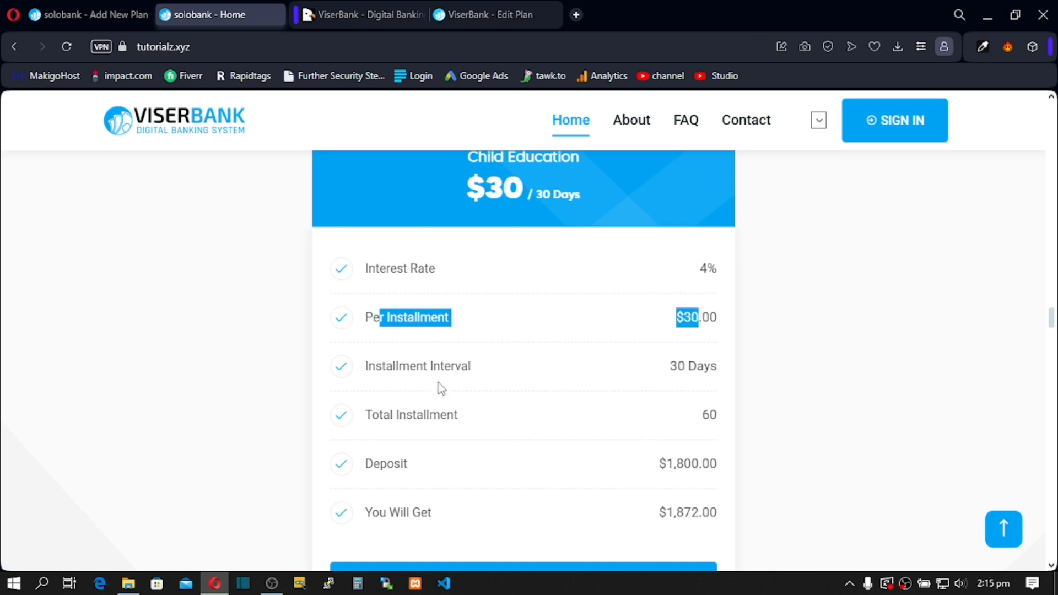
drag(375, 368, 688, 367)
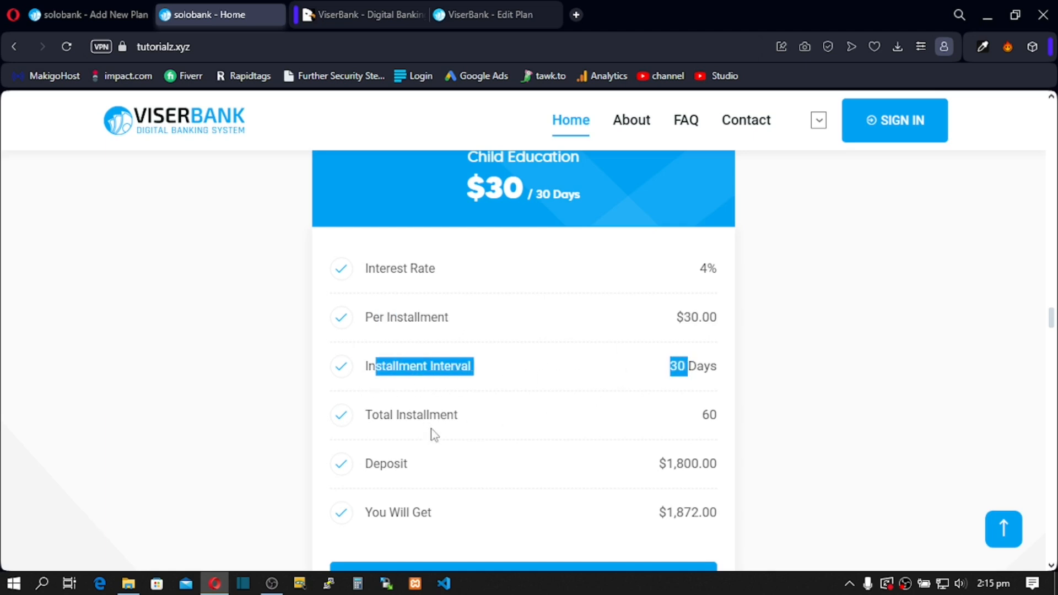
drag(380, 415, 602, 427)
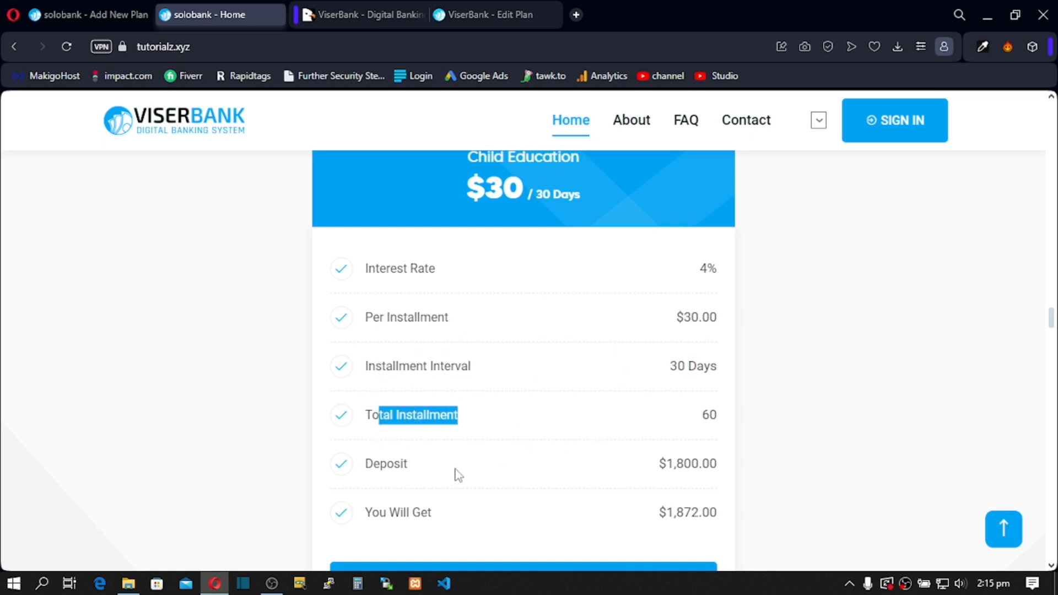
drag(386, 471, 406, 472)
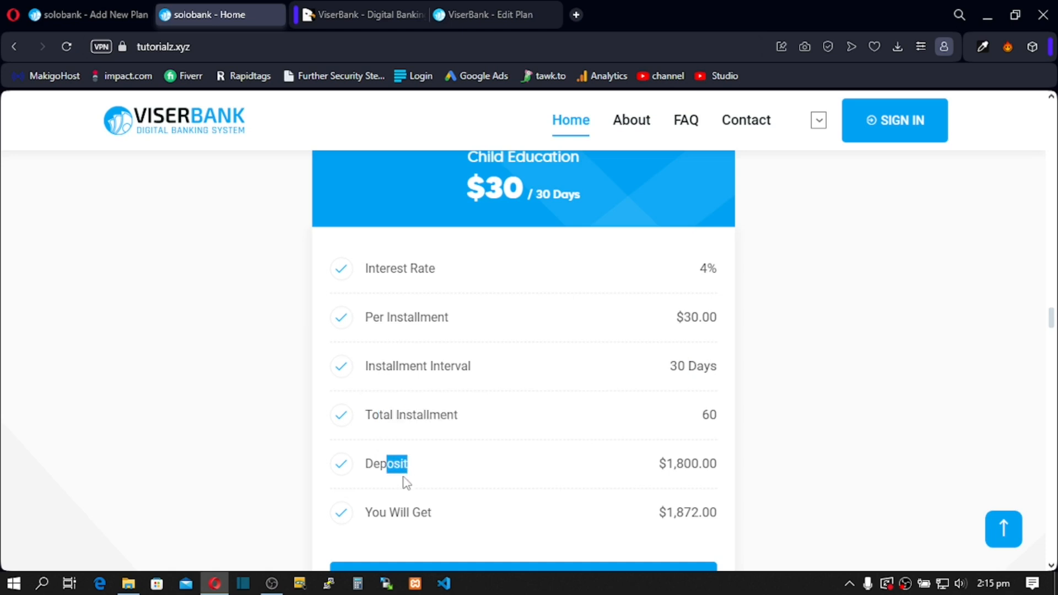
click(384, 513)
drag(374, 513, 411, 513)
drag(659, 513, 701, 518)
click(743, 514)
Step: Return to the admin panel's Add New Plan page for DPS plans
scroll(516, 503, down, 3)
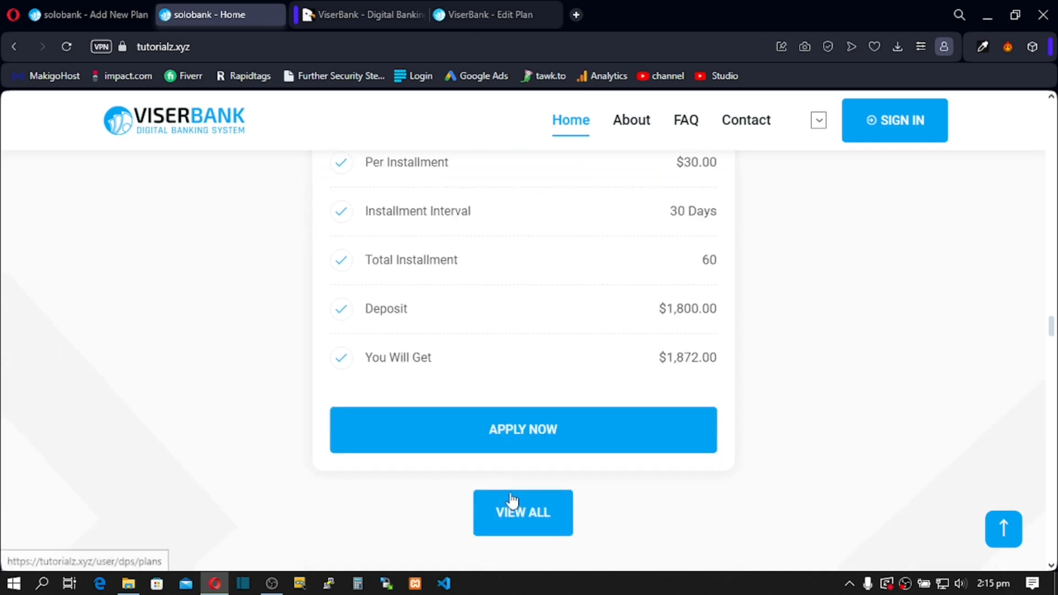
scroll(509, 439, down, 3)
scroll(511, 438, up, 7)
scroll(551, 329, up, 20)
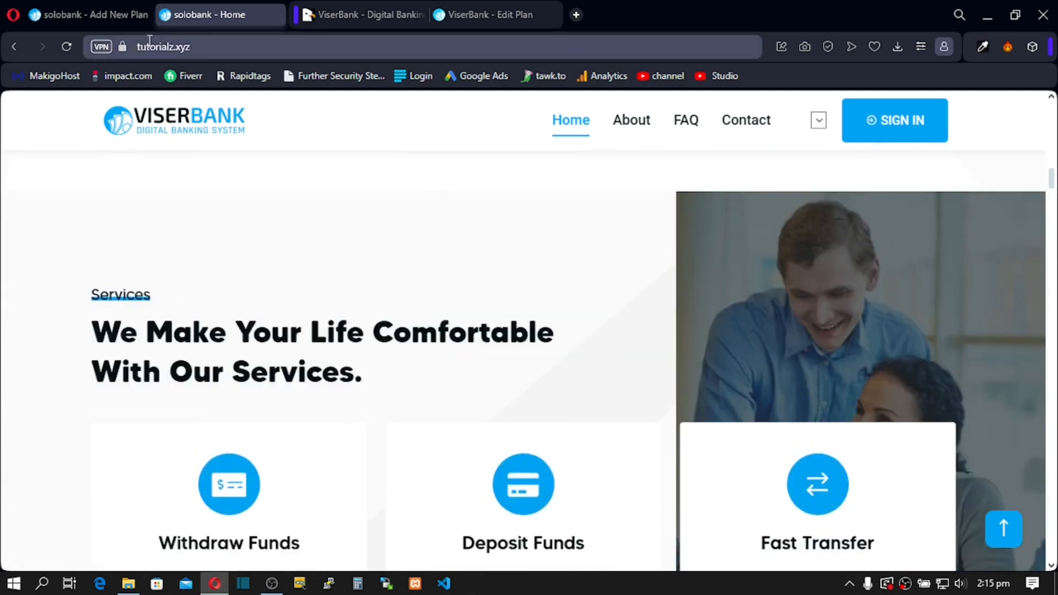
click(84, 9)
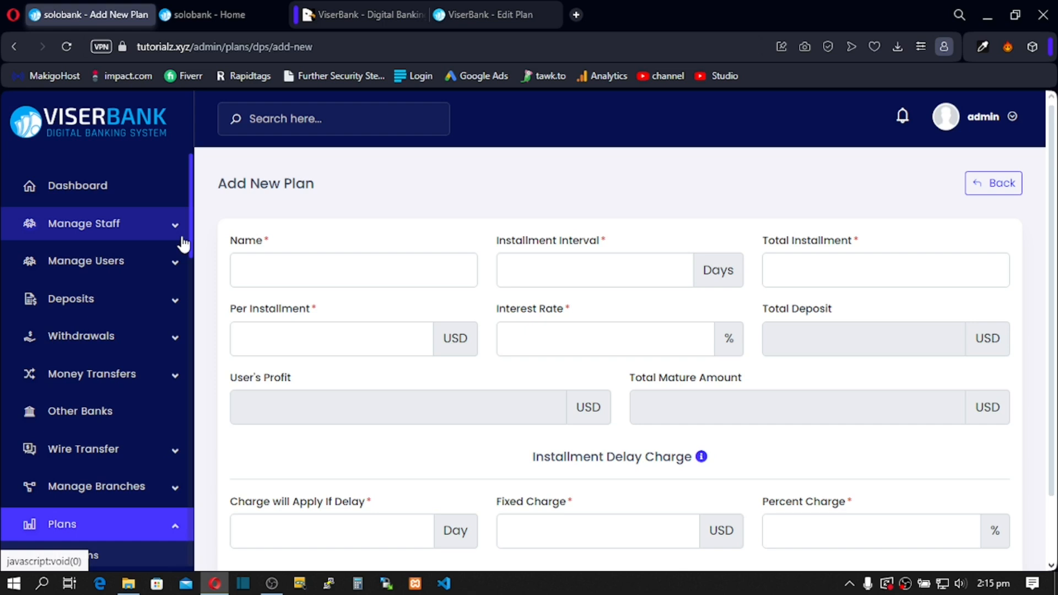
Step: Open the Automatic Gateways list under Payment Gateways in the admin sidebar
scroll(190, 256, down, 2)
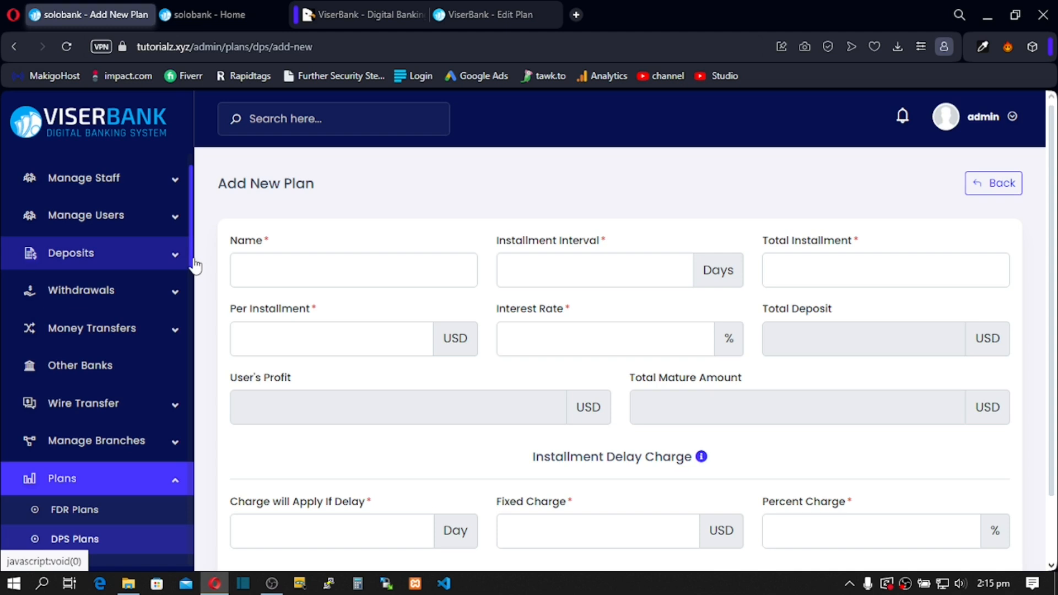
scroll(193, 276, down, 4)
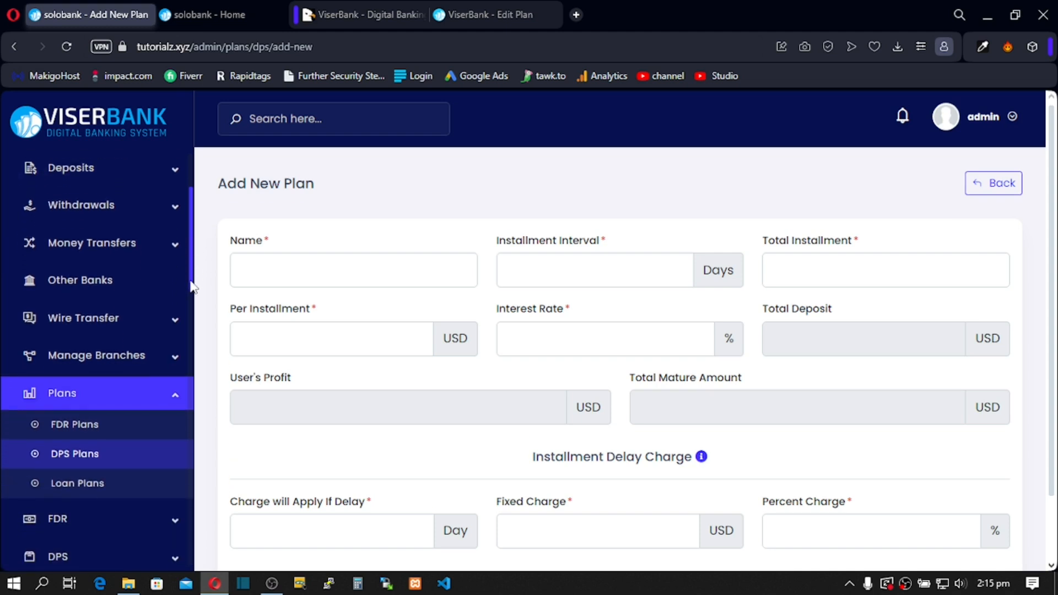
scroll(193, 287, down, 1)
scroll(197, 291, up, 6)
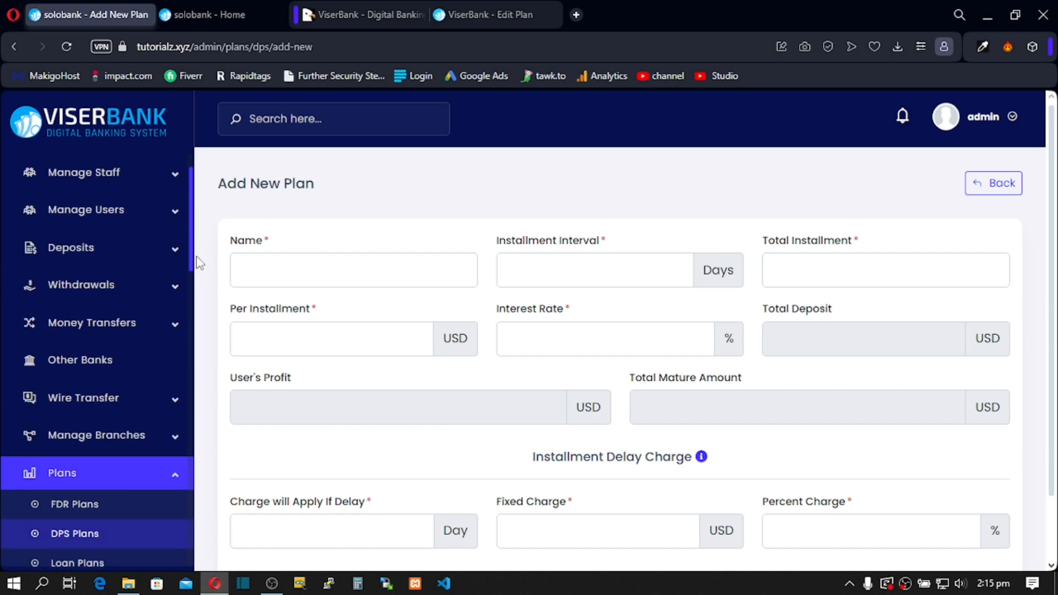
scroll(199, 298, down, 12)
scroll(202, 329, down, 5)
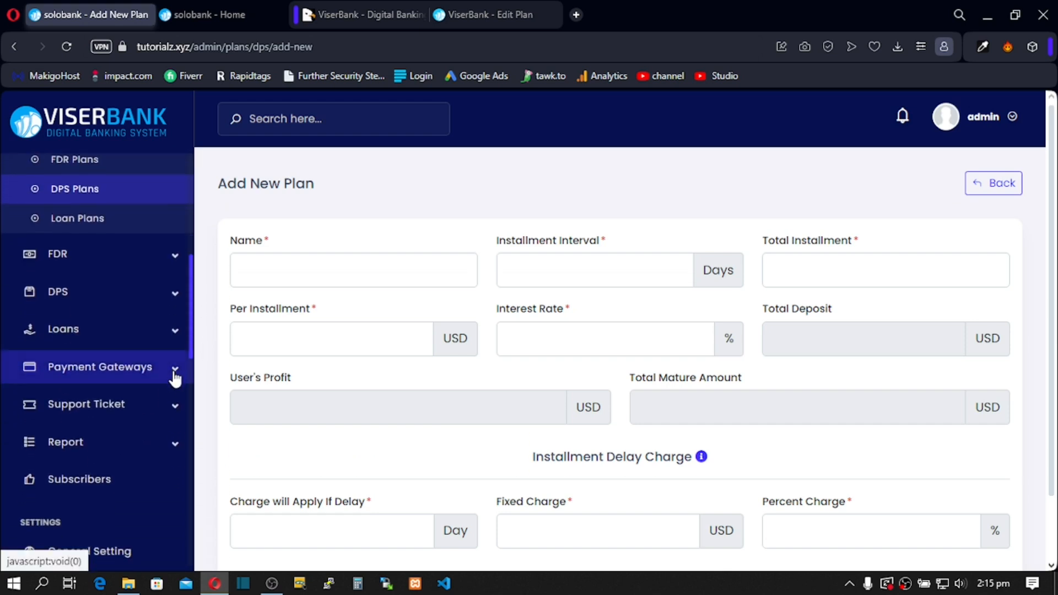
click(175, 371)
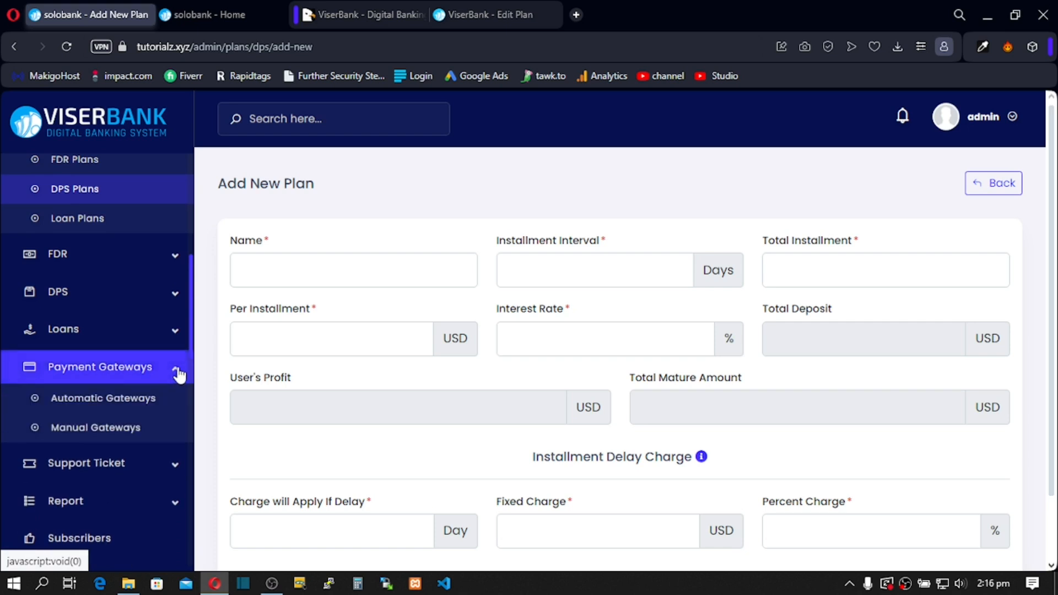
click(114, 404)
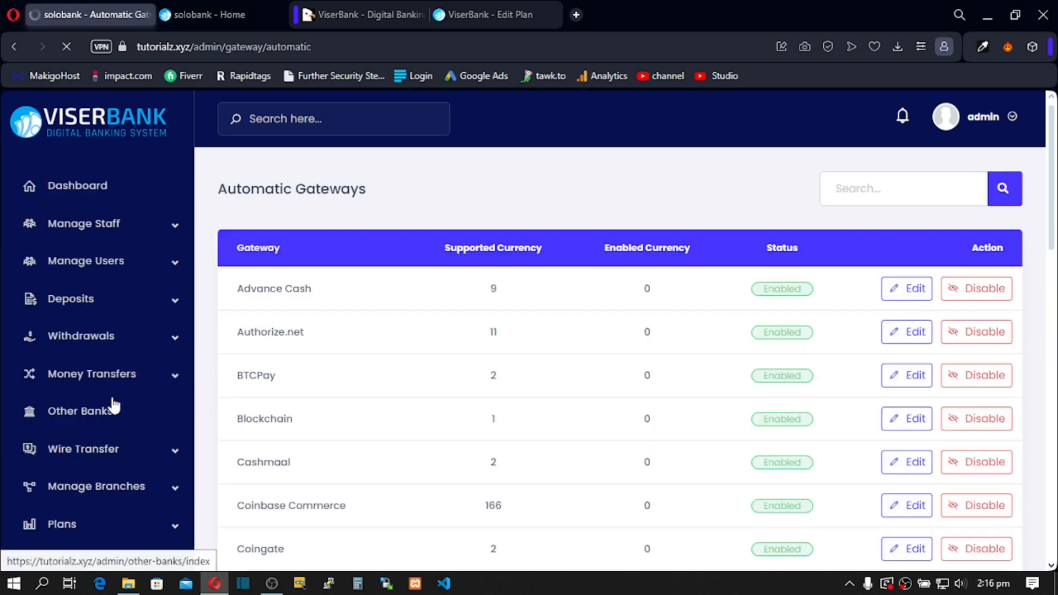
Step: Disable the Instamojo gateway and confirm the status change
scroll(255, 295, down, 8)
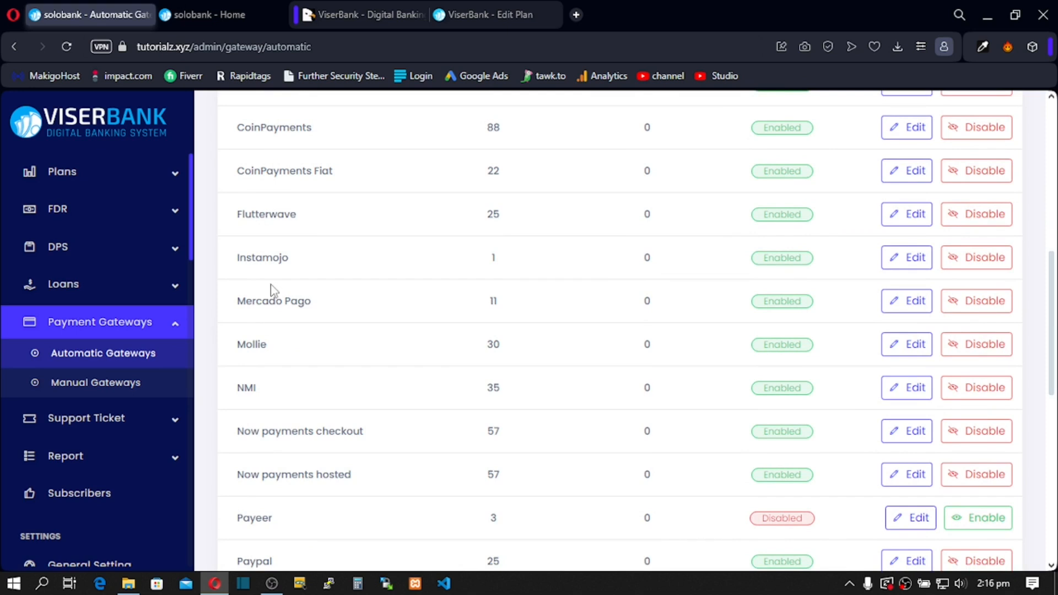
drag(242, 218, 252, 218)
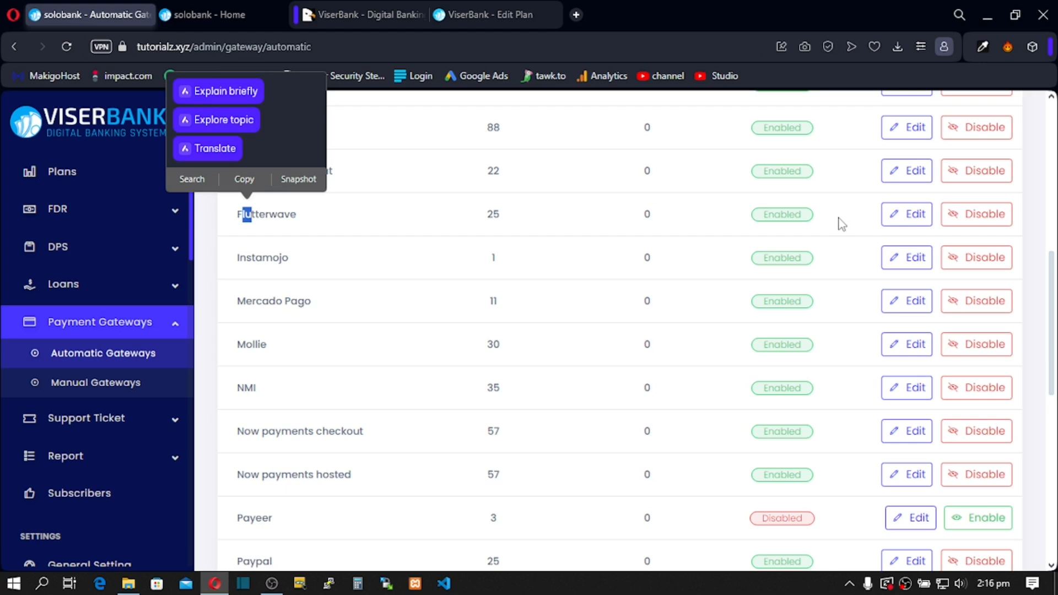
click(968, 269)
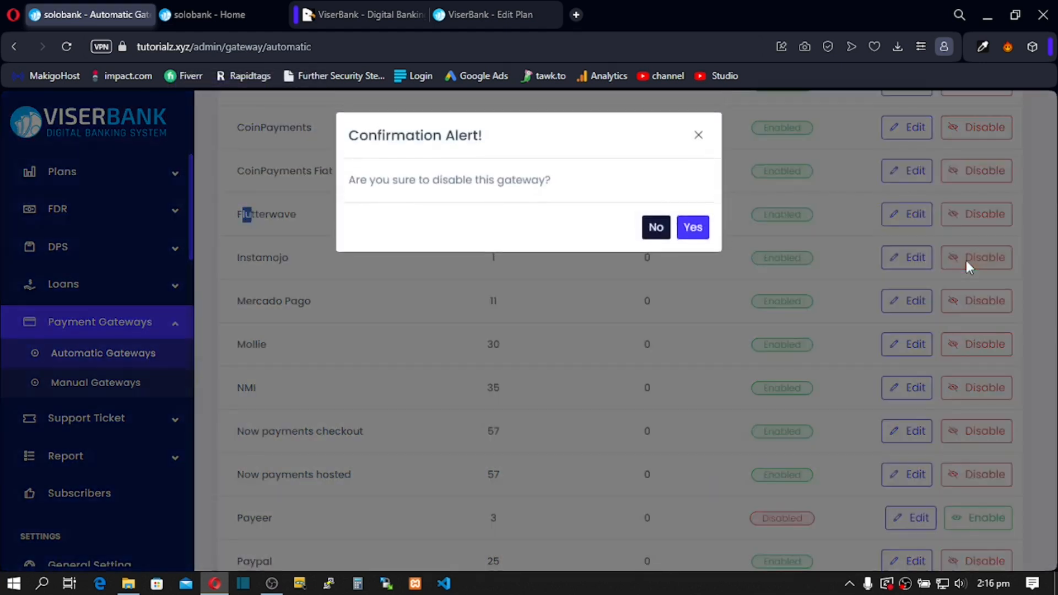
click(694, 229)
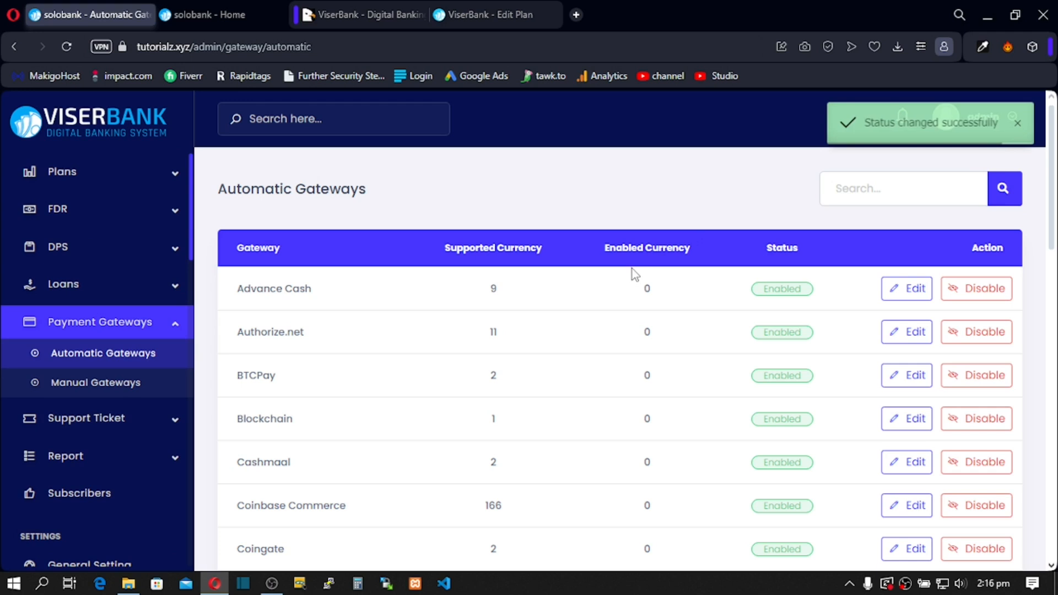
scroll(633, 269, down, 5)
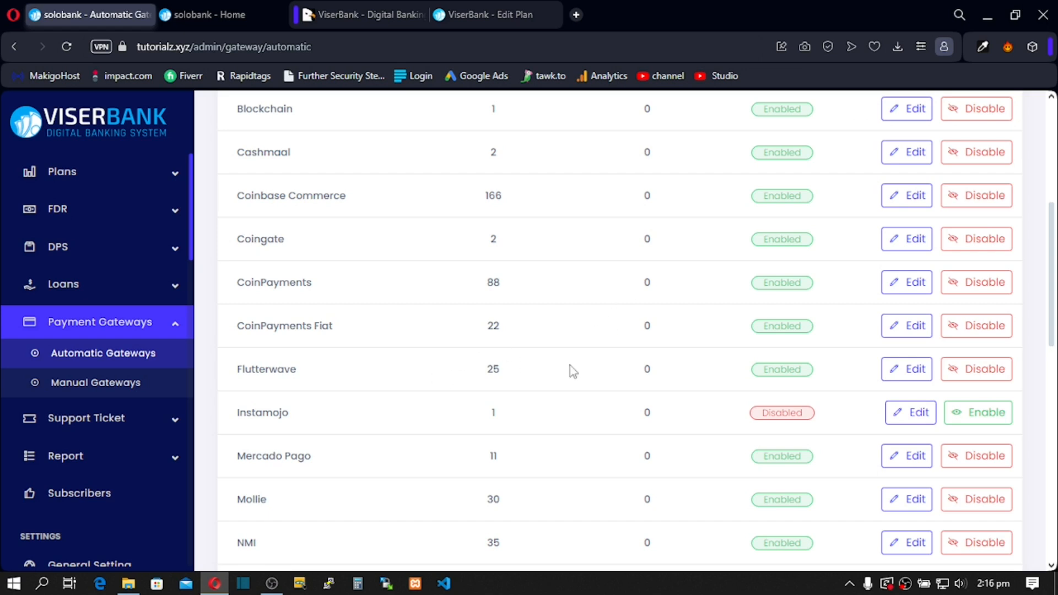
Step: In Flutterwave's gateway settings, select USD and add its currency section
click(904, 368)
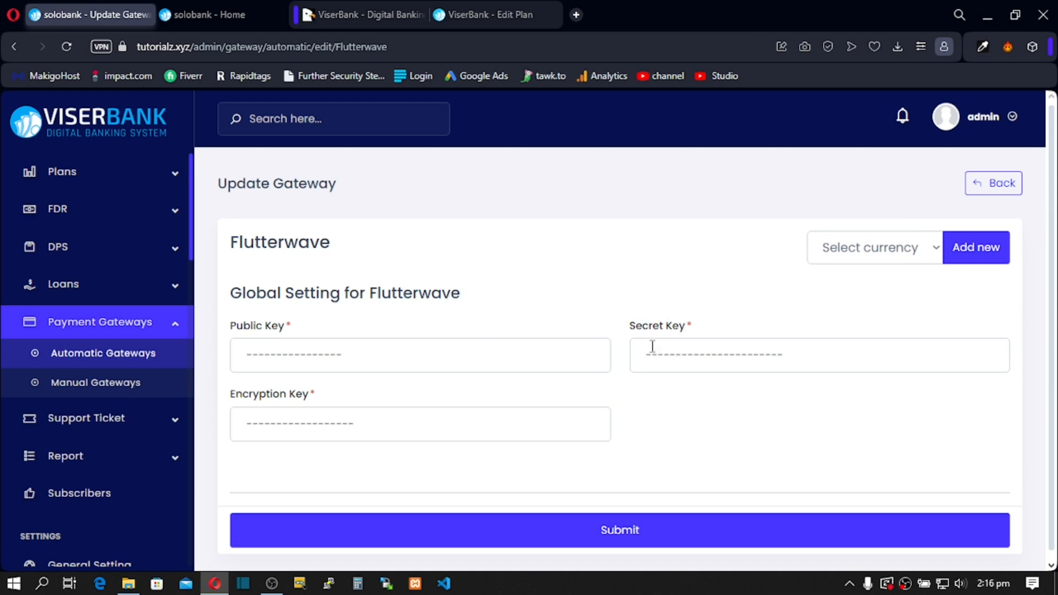
scroll(521, 418, down, 1)
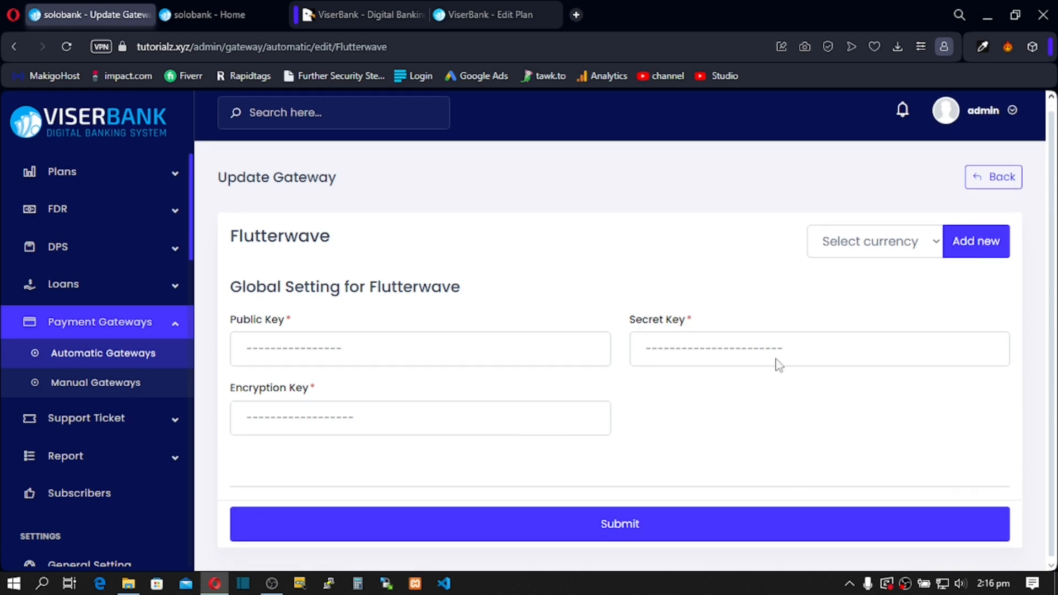
click(929, 253)
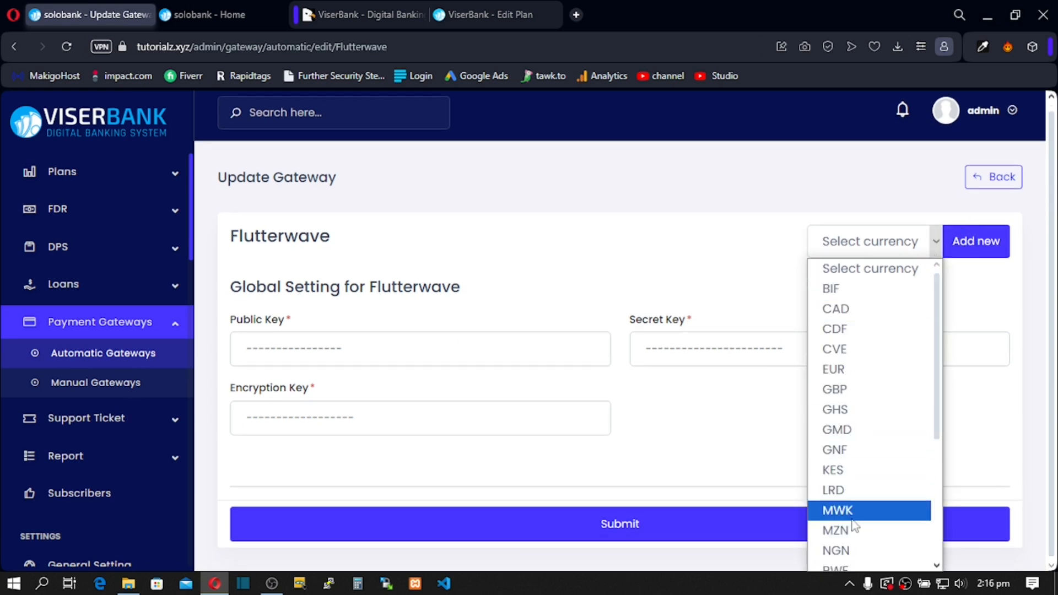
scroll(851, 435, down, 5)
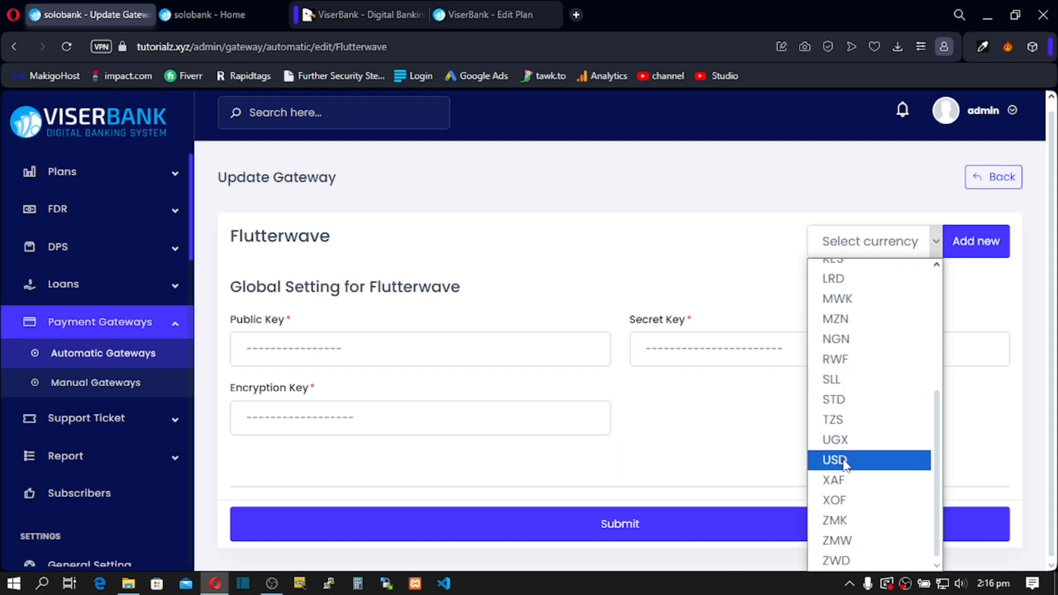
scroll(845, 440, up, 4)
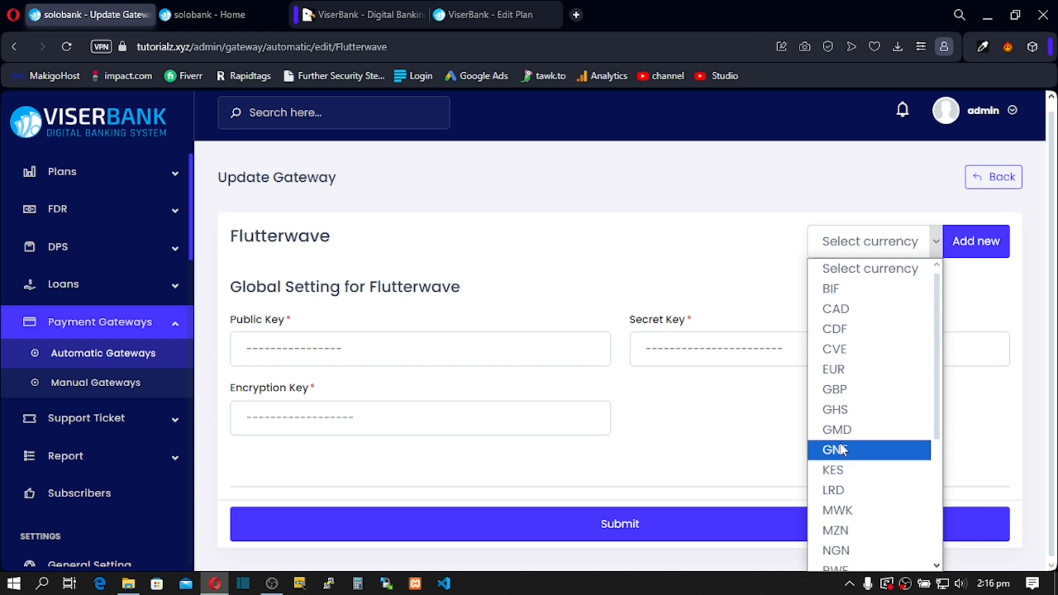
scroll(845, 435, down, 3)
click(843, 463)
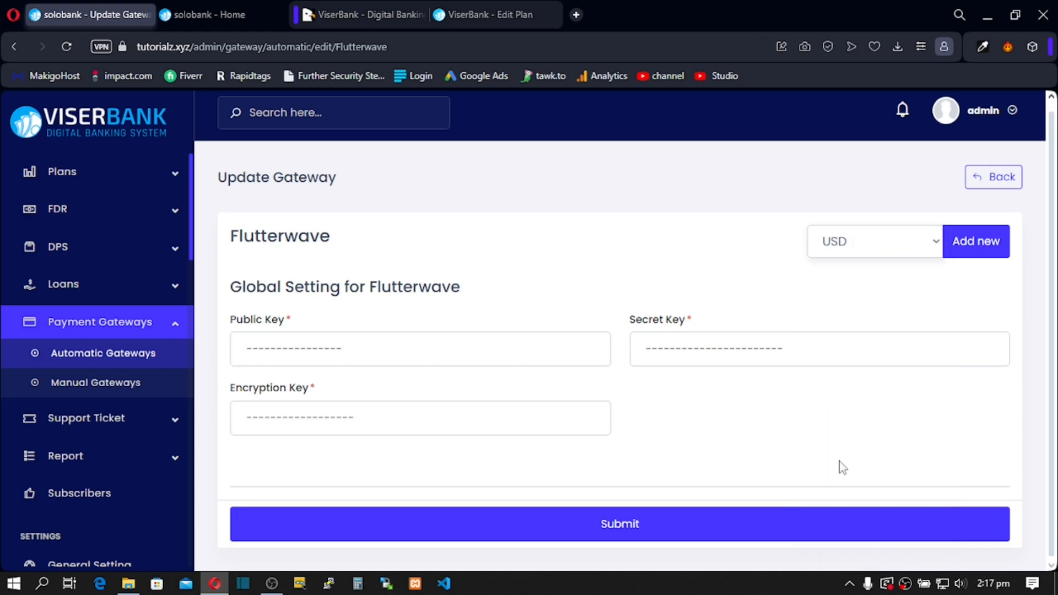
click(971, 240)
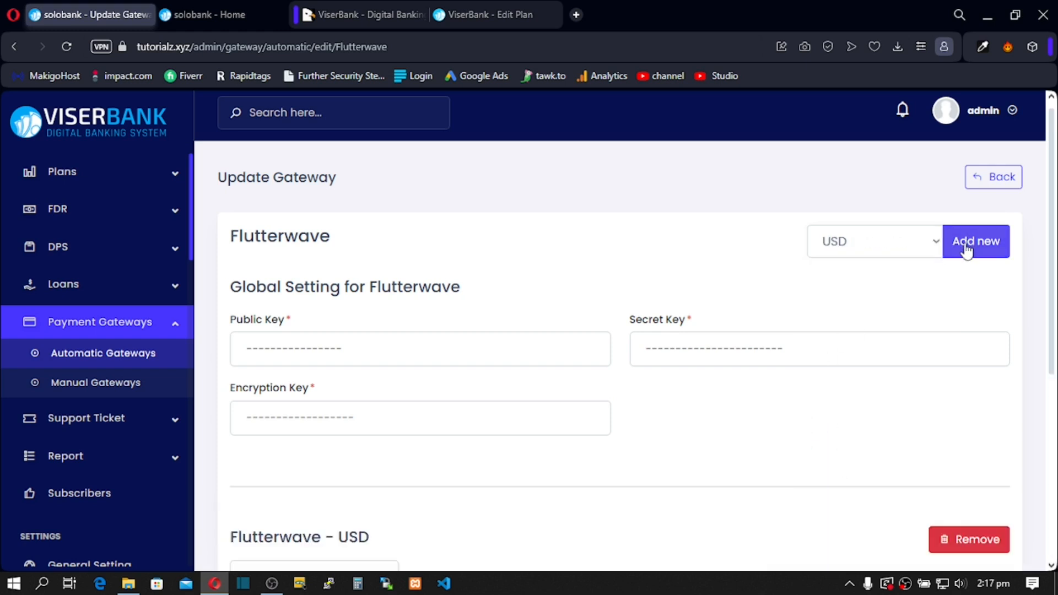
Step: Set Flutterwave USD limits to 1–5000 with a 1 USD fixed and 2% charge
scroll(959, 251, down, 5)
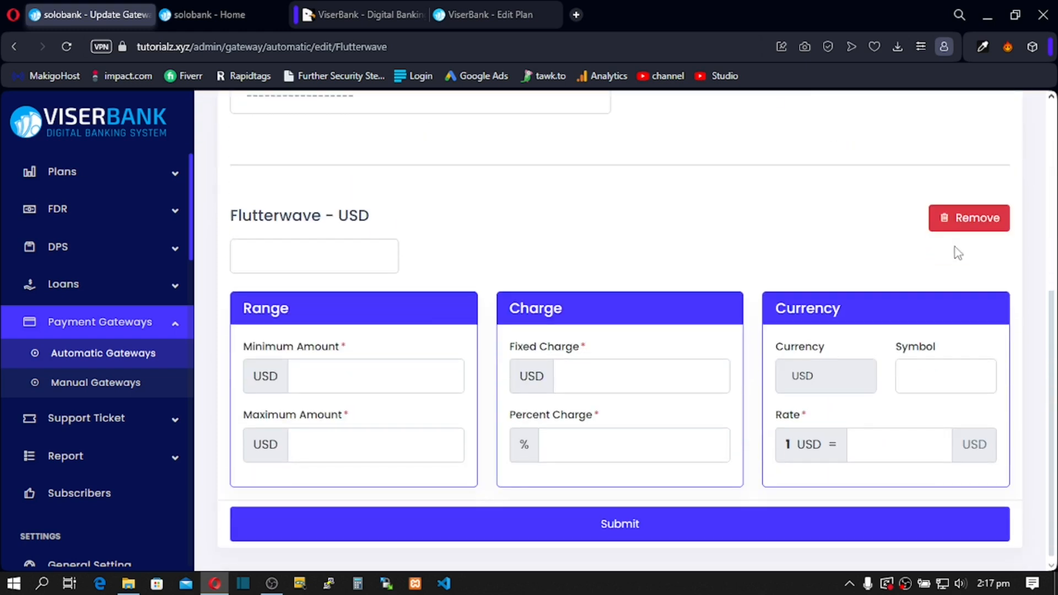
click(311, 377)
text(1)
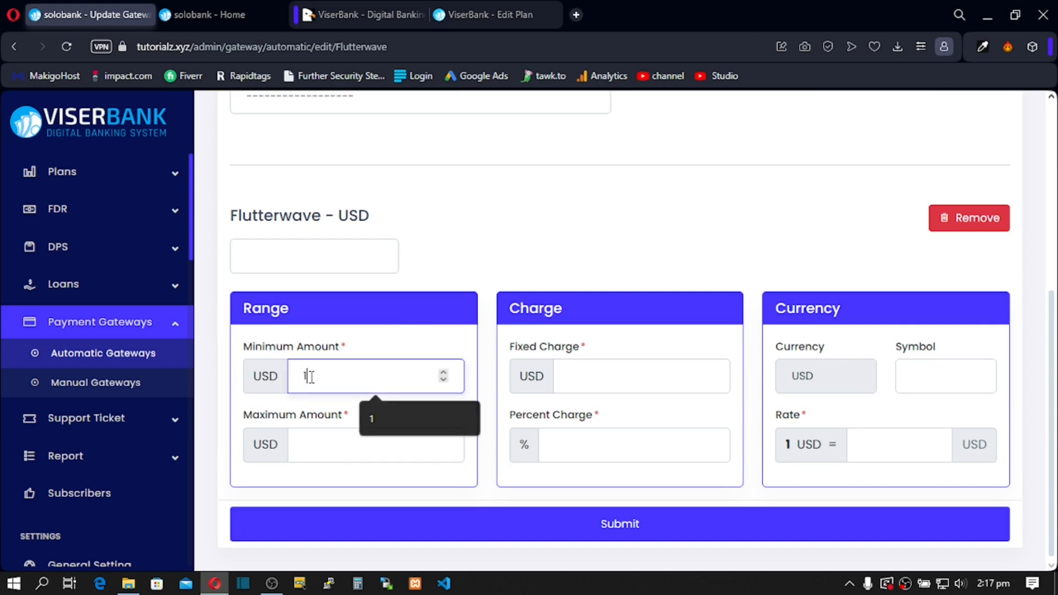
click(332, 444)
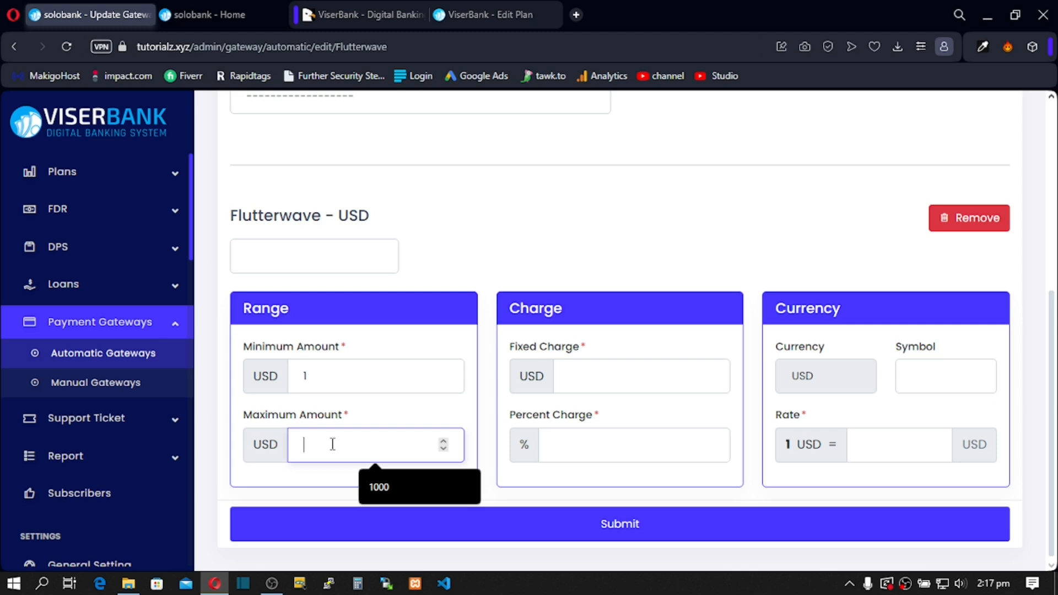
text(5000)
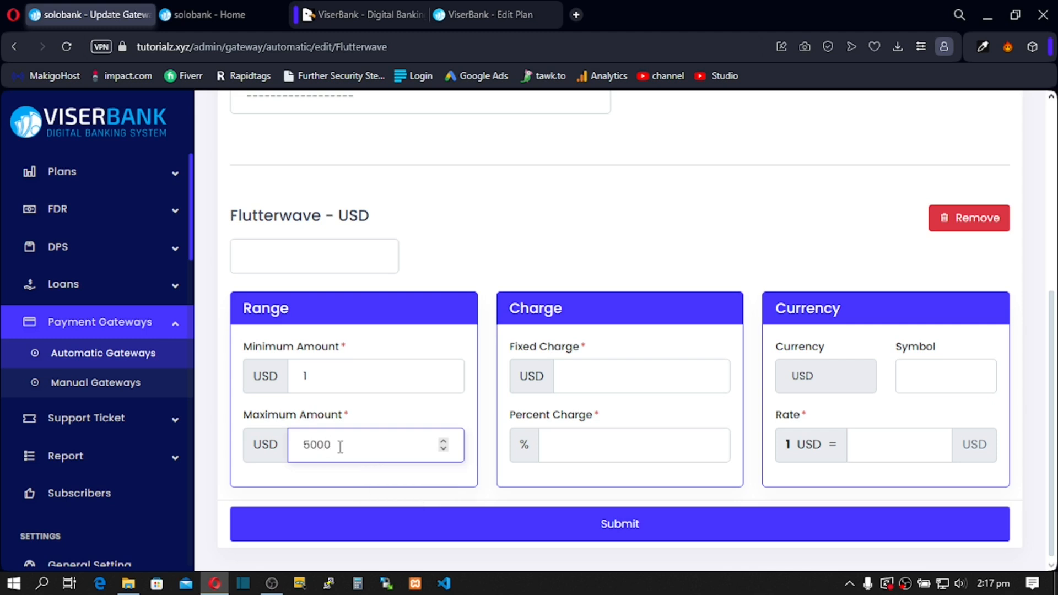
click(563, 377)
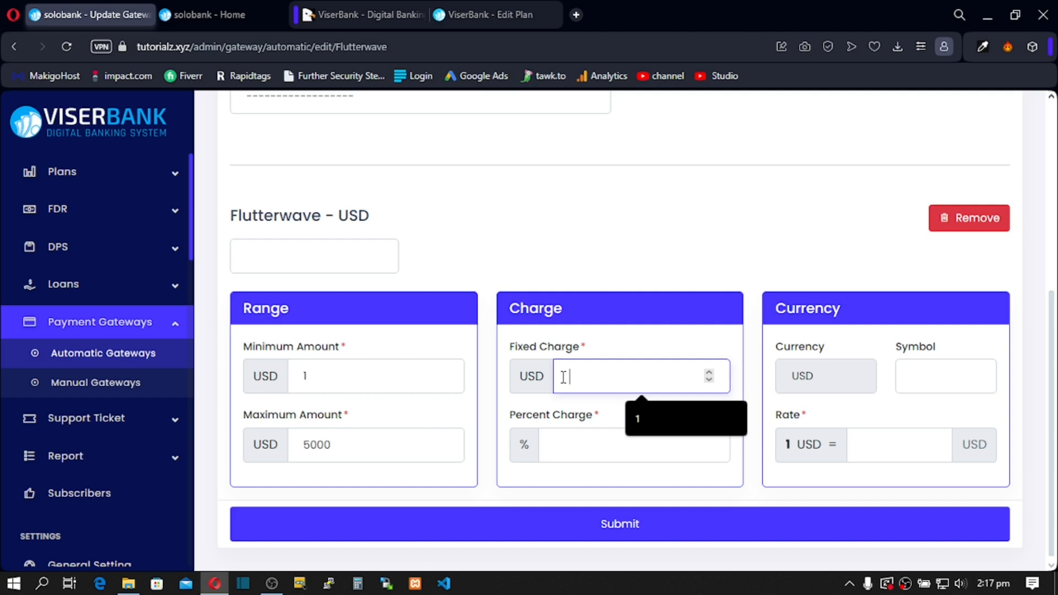
text(1)
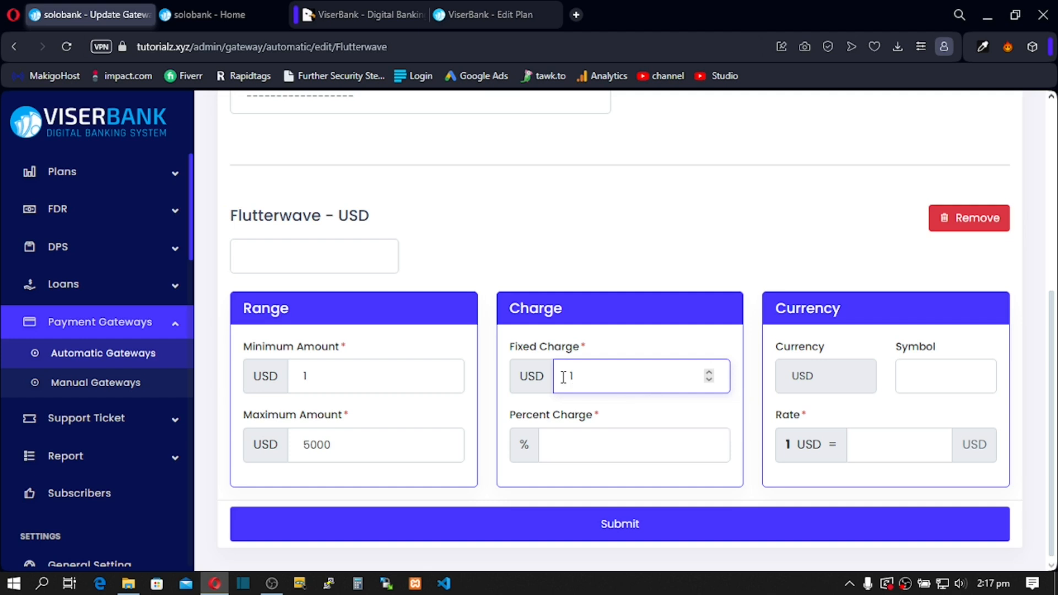
click(568, 444)
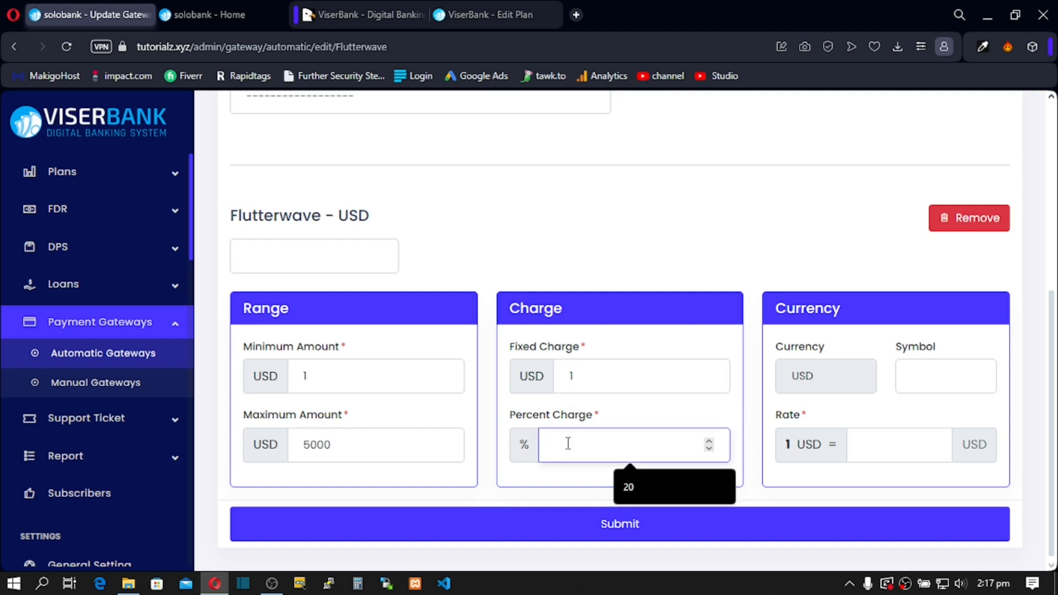
text(2)
click(623, 383)
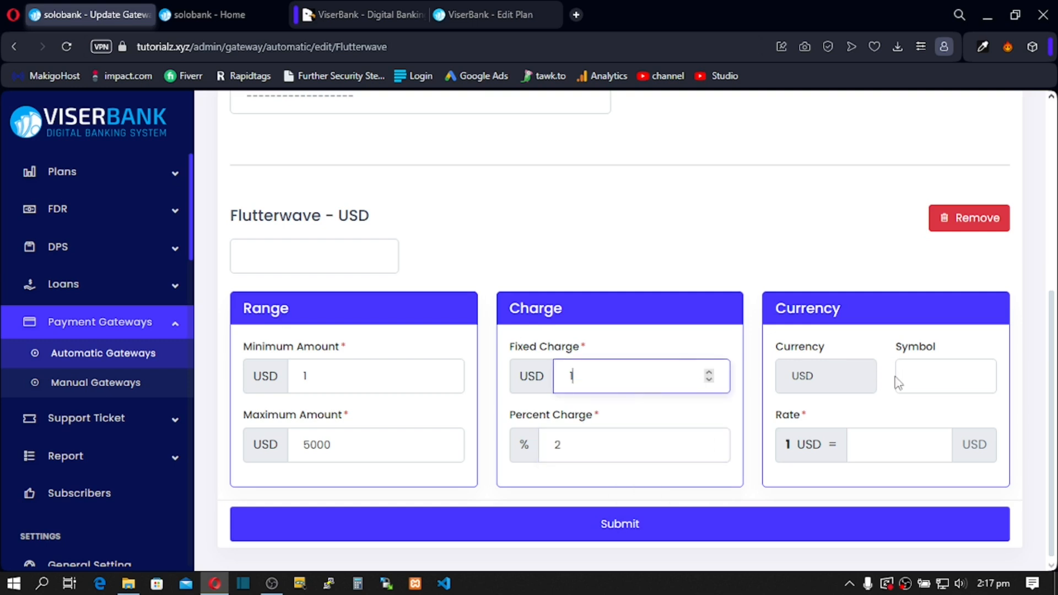
Step: Choose $ as the currency symbol and 1 as the conversion rate
click(916, 376)
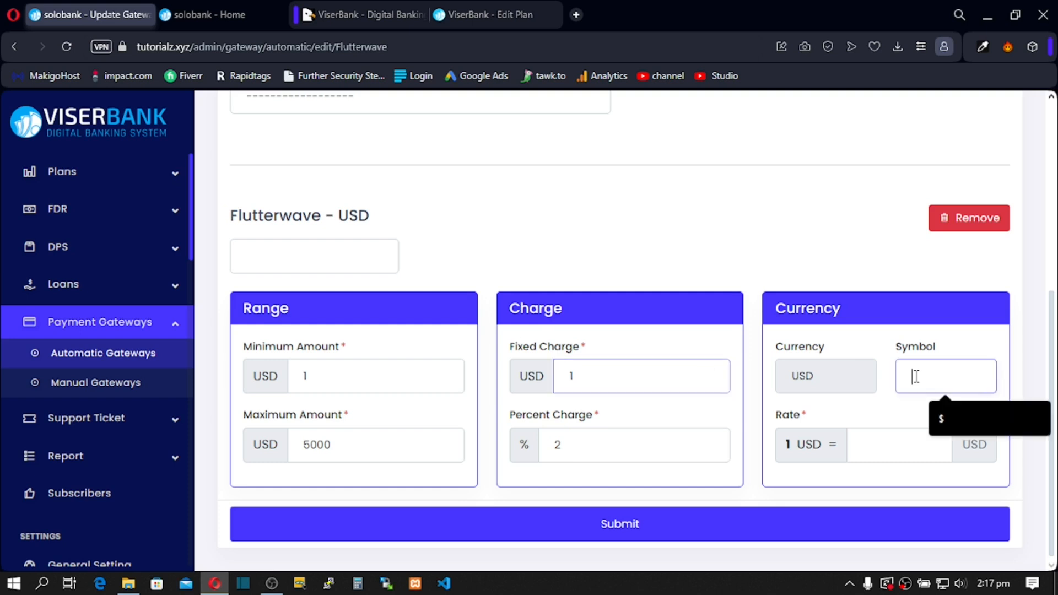
click(945, 425)
click(893, 446)
click(908, 485)
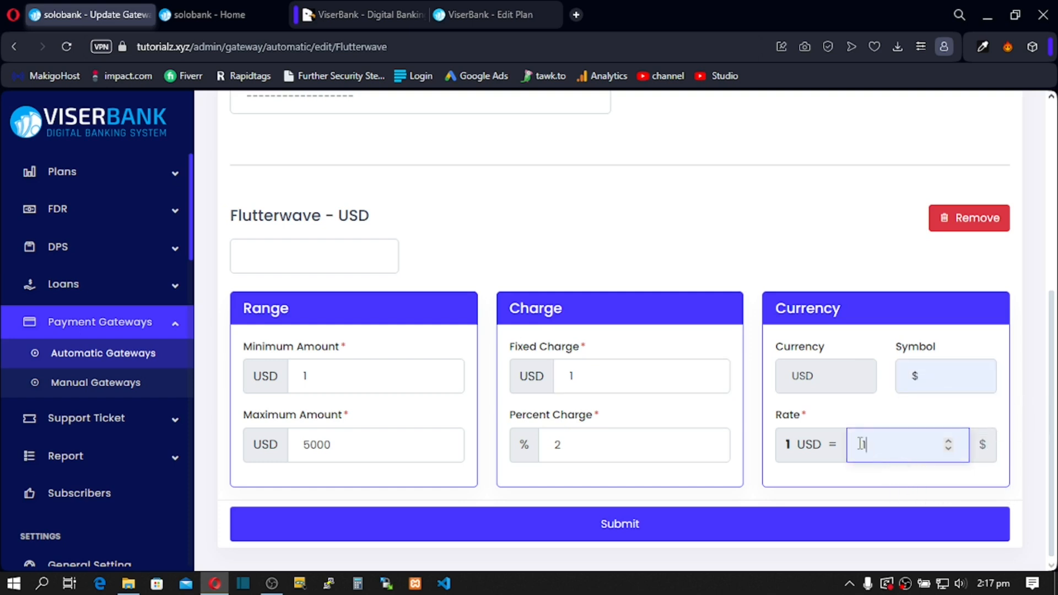
scroll(503, 269, up, 5)
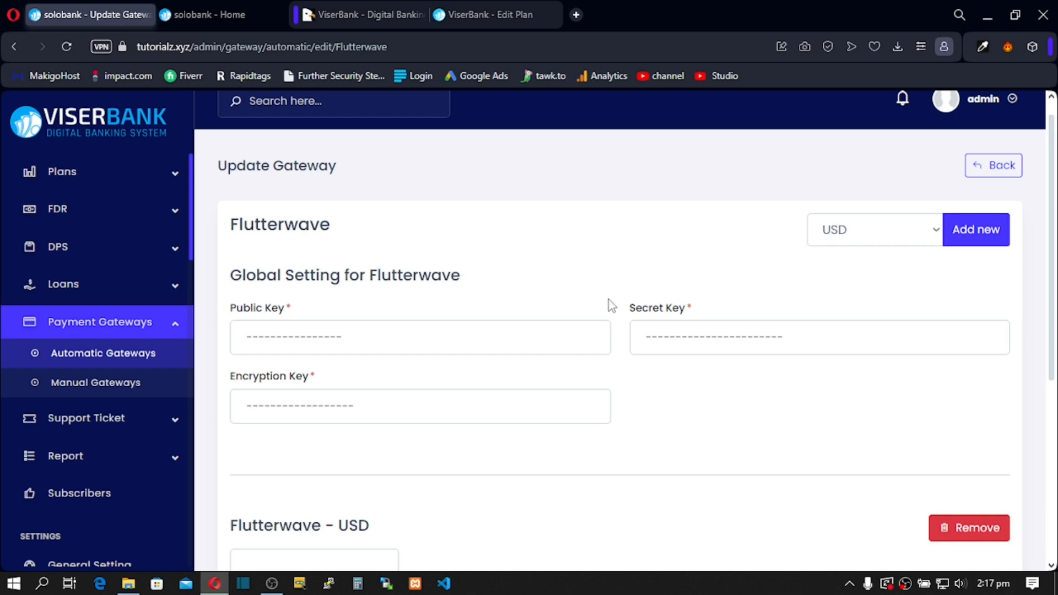
scroll(609, 300, down, 5)
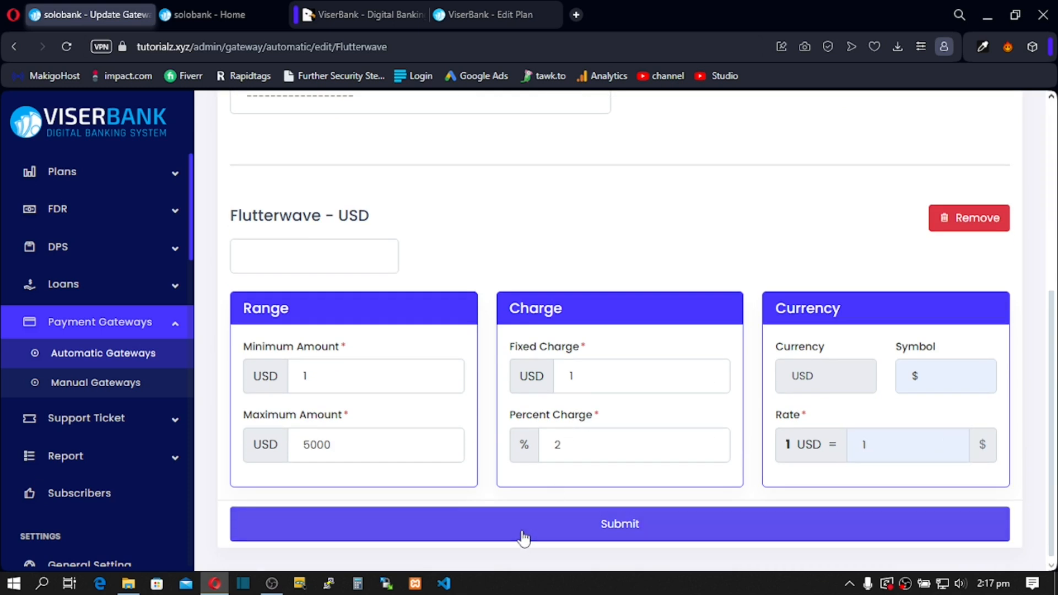
Step: Try saving the Flutterwave USD gateway, then copy the 'Flutterwave' heading for its missing name
click(524, 538)
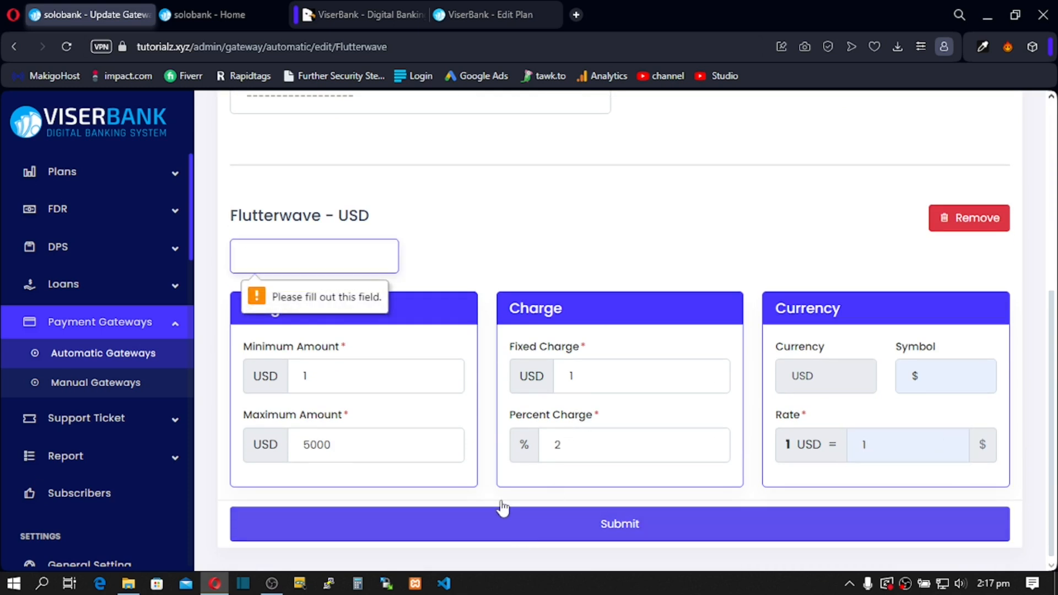
click(307, 261)
text(Flu)
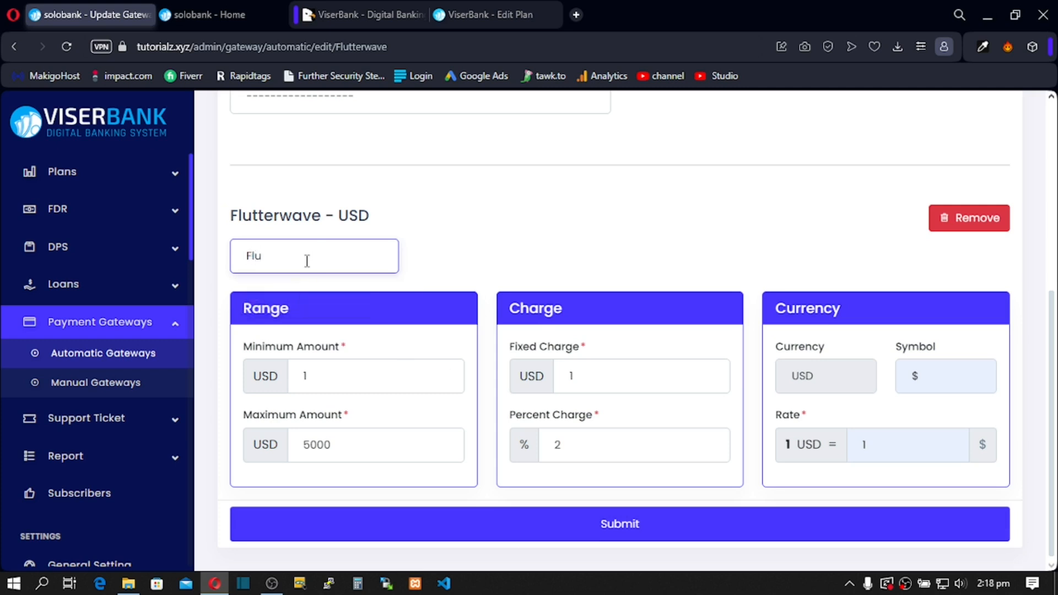
text(tter)
drag(227, 216, 324, 217)
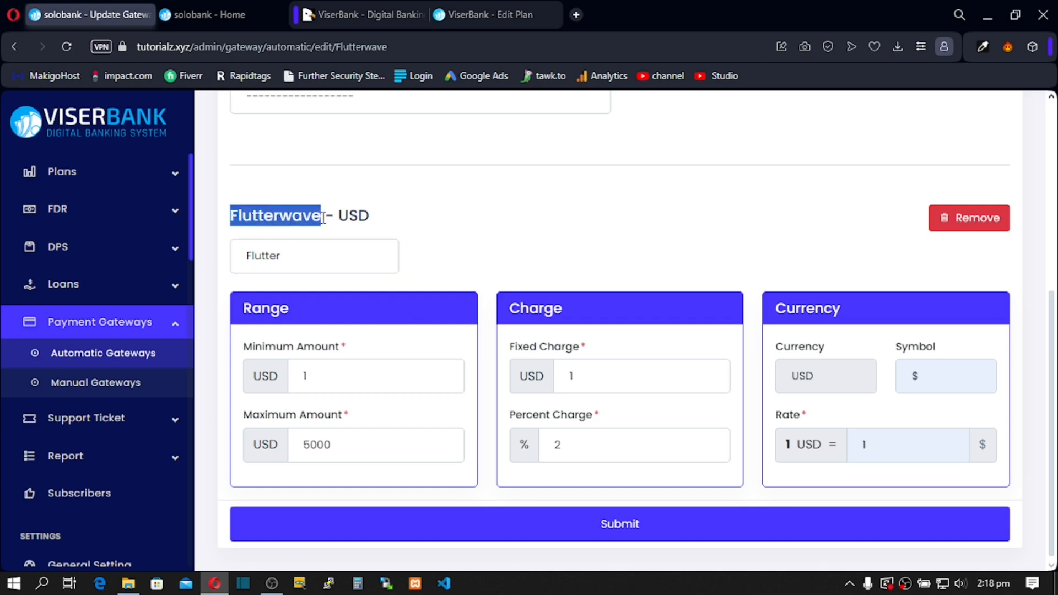
right_click(305, 218)
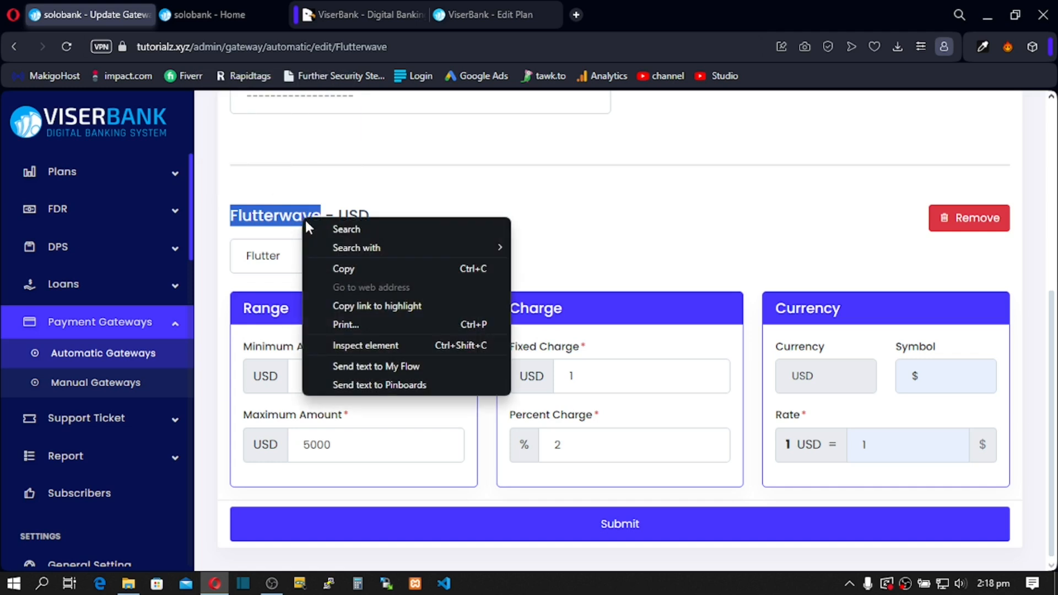
click(345, 265)
Step: Paste 'Flutterwave' as the gateway name, save it, and go to the Manual Gateways list
double_click(246, 261)
click(239, 260)
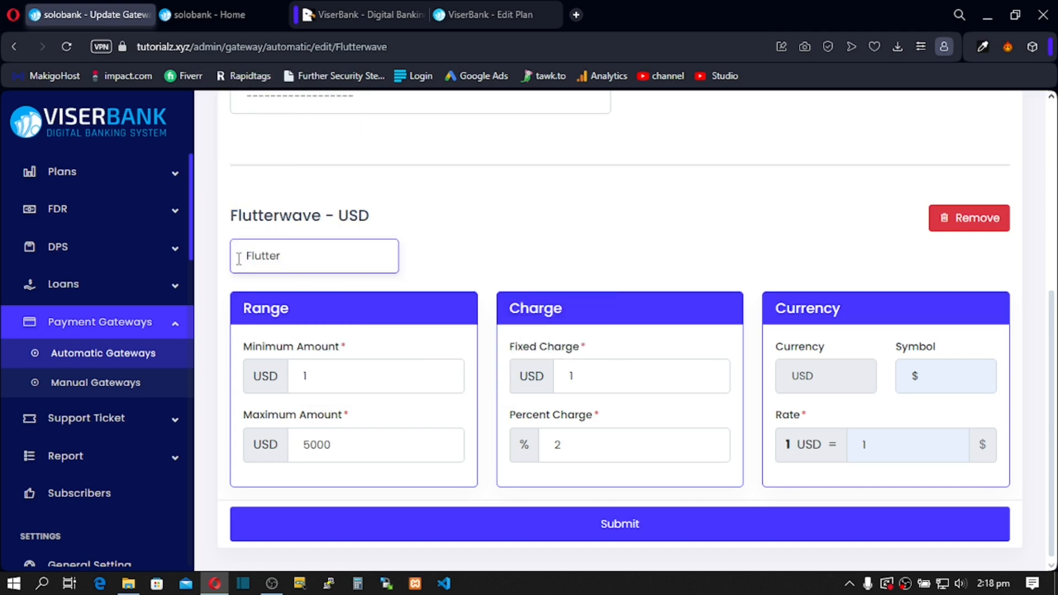
key(ctrl+a)
key(ctrl+v)
click(522, 524)
scroll(460, 201, up, 5)
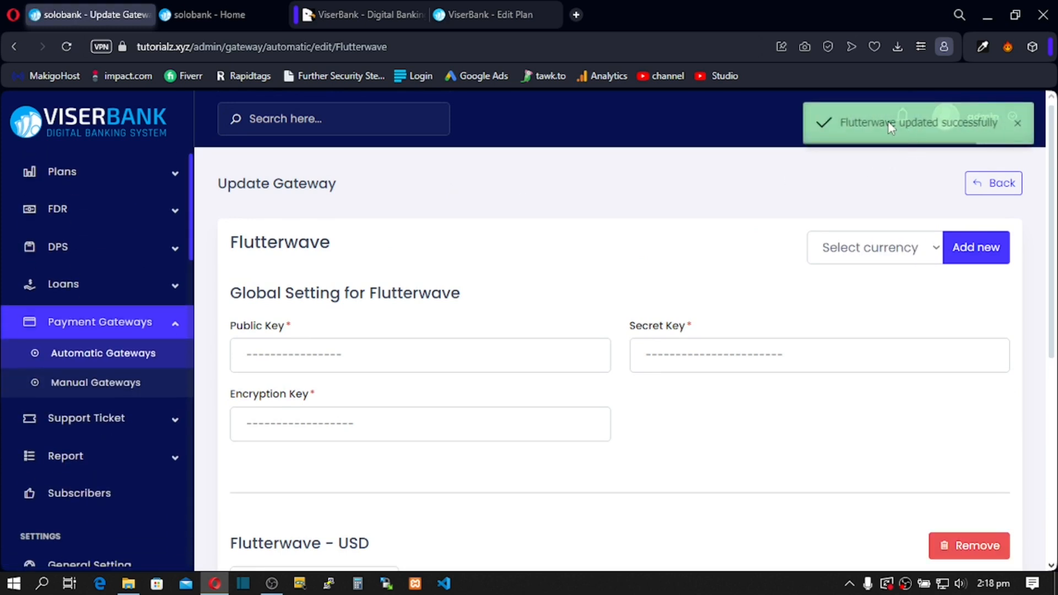
click(85, 383)
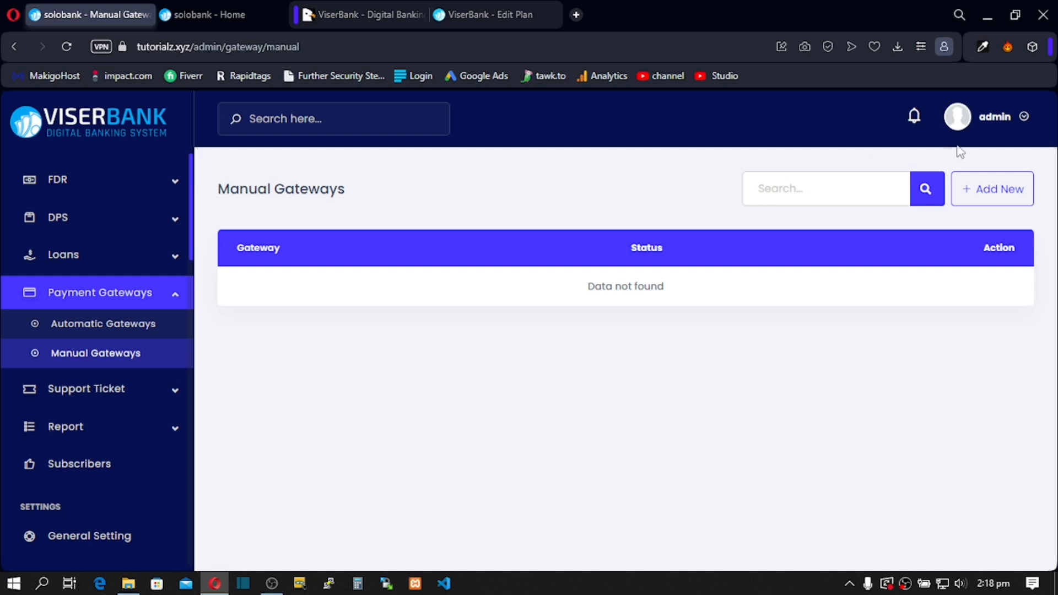
Step: Start a new manual gateway named 'Mobile Money' with $ as its currency
click(997, 197)
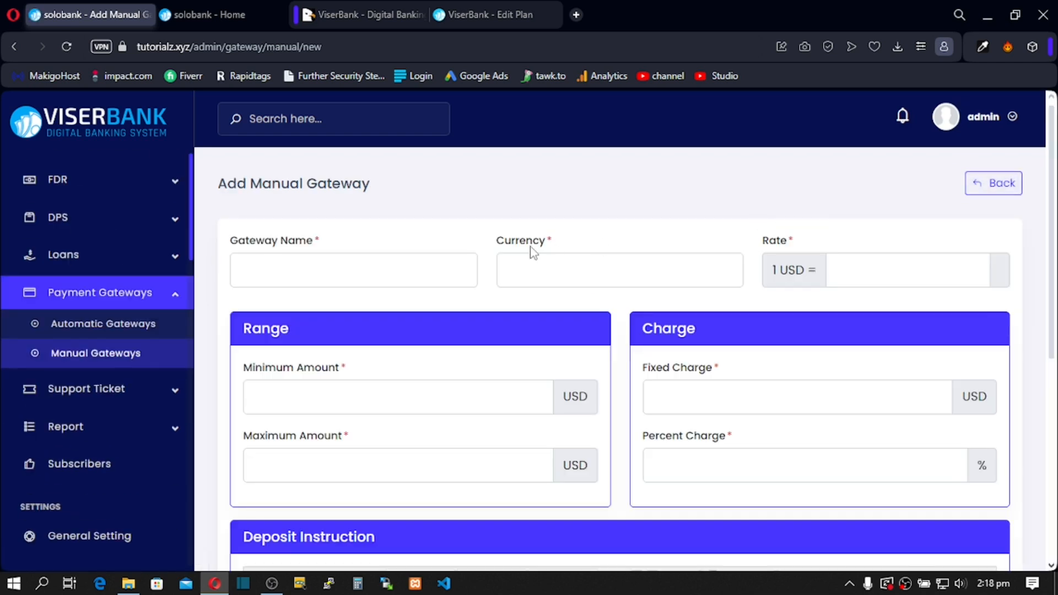
click(280, 273)
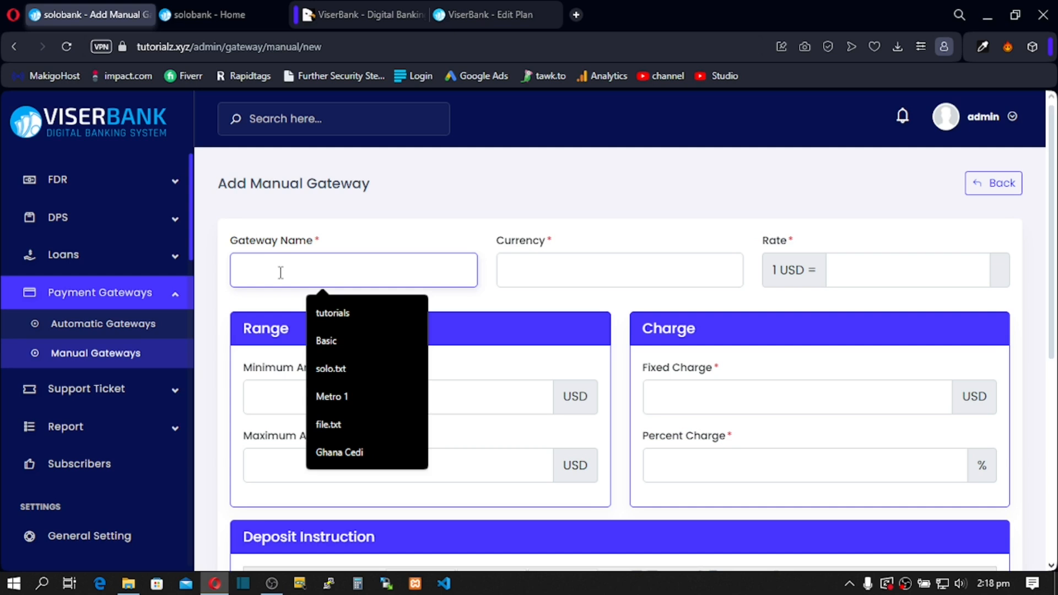
text(Moble)
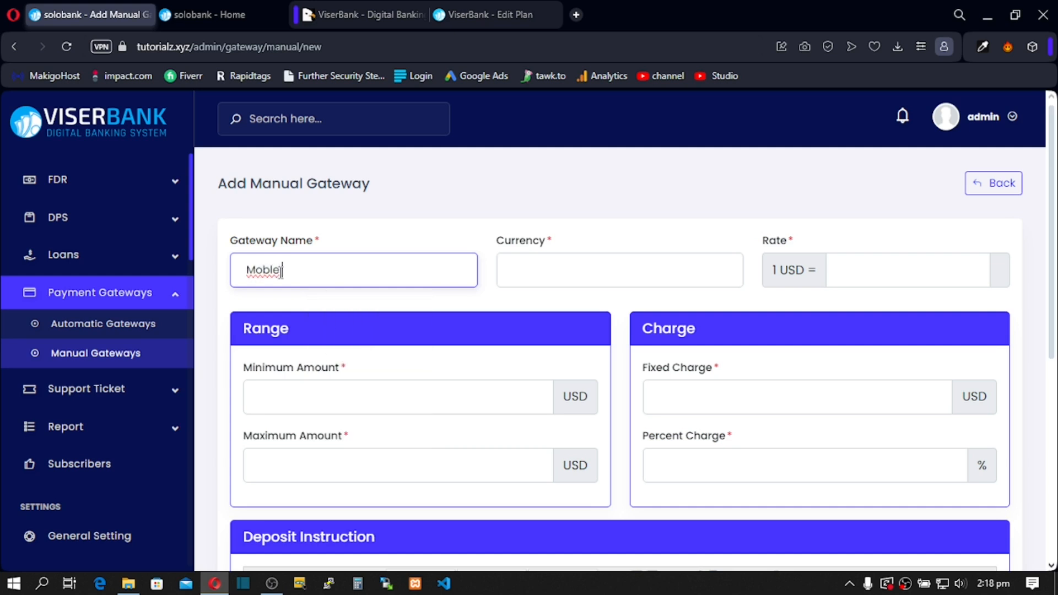
key(BackSpace)
text(ile Money -)
key(BackSpace)
key(BackSpace)
click(555, 267)
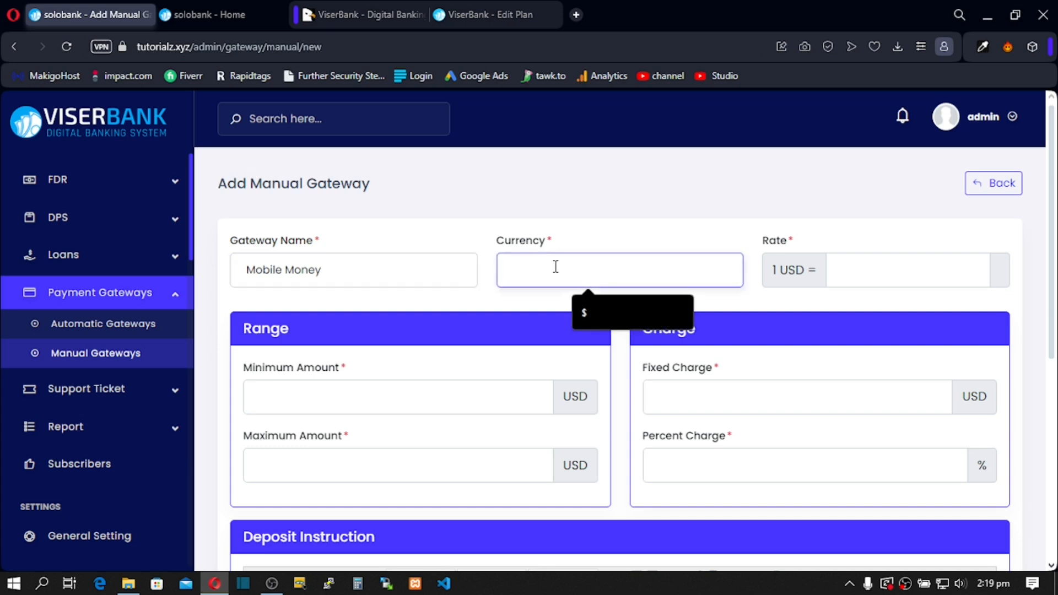
click(606, 309)
Step: Set the range to 1–5000 and the charges to 1 fixed plus 2 percent
scroll(622, 285, down, 2)
scroll(622, 288, down, 1)
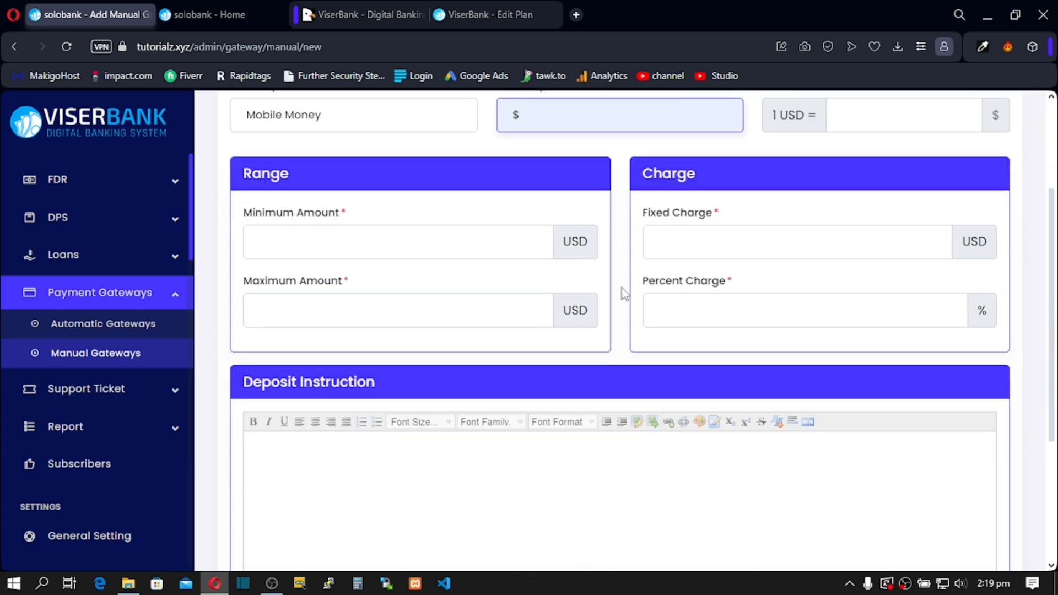
click(279, 238)
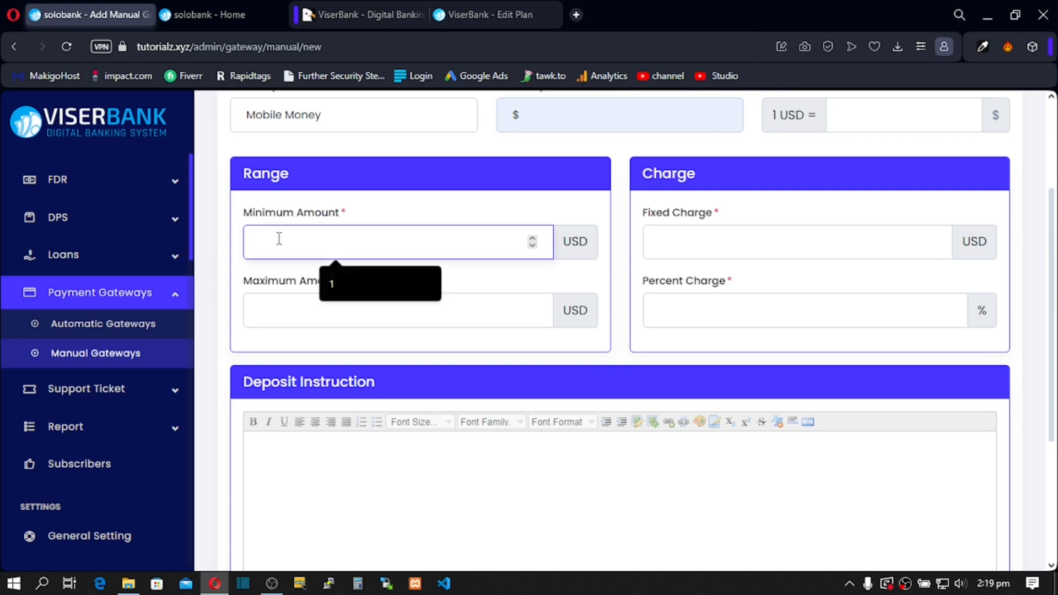
text(1)
click(292, 319)
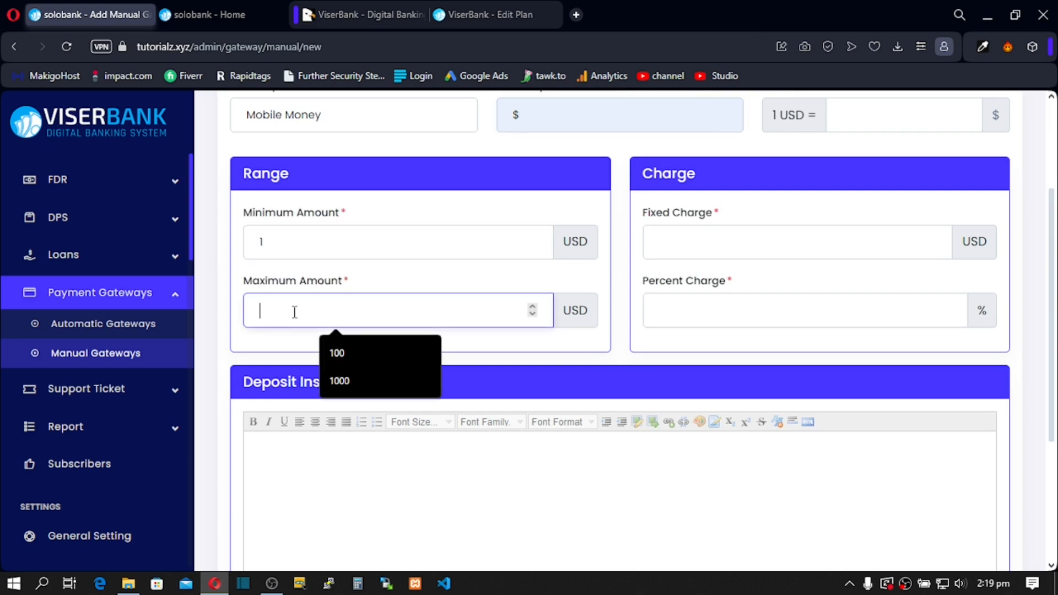
text(5000)
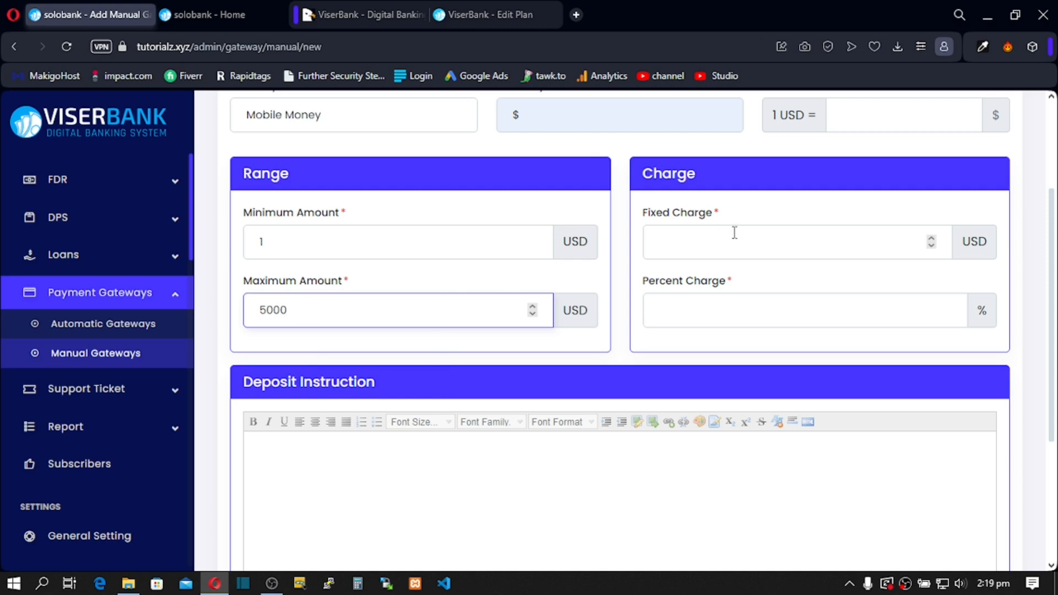
click(672, 237)
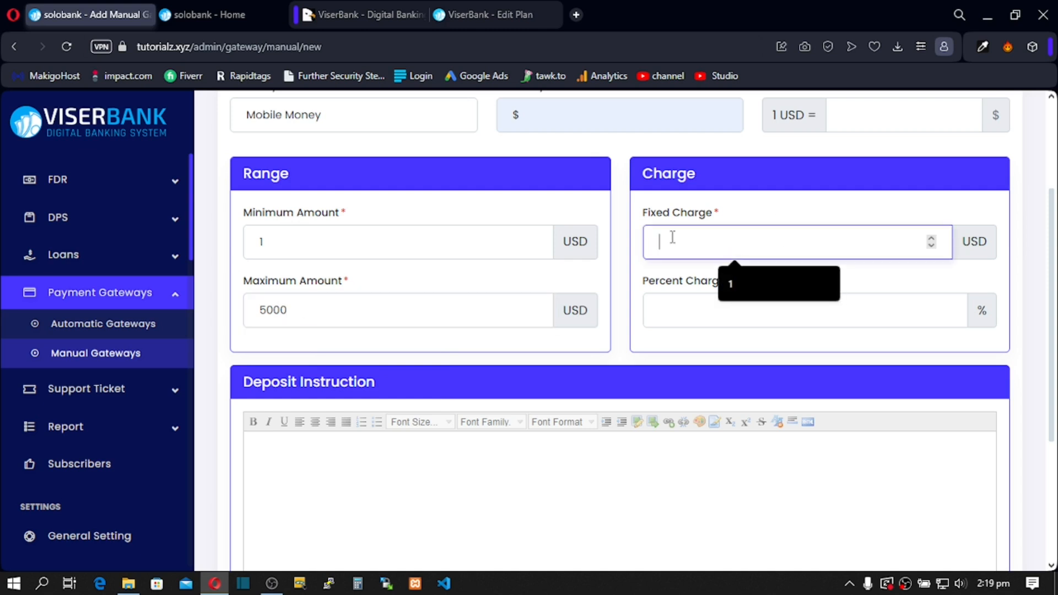
text(1)
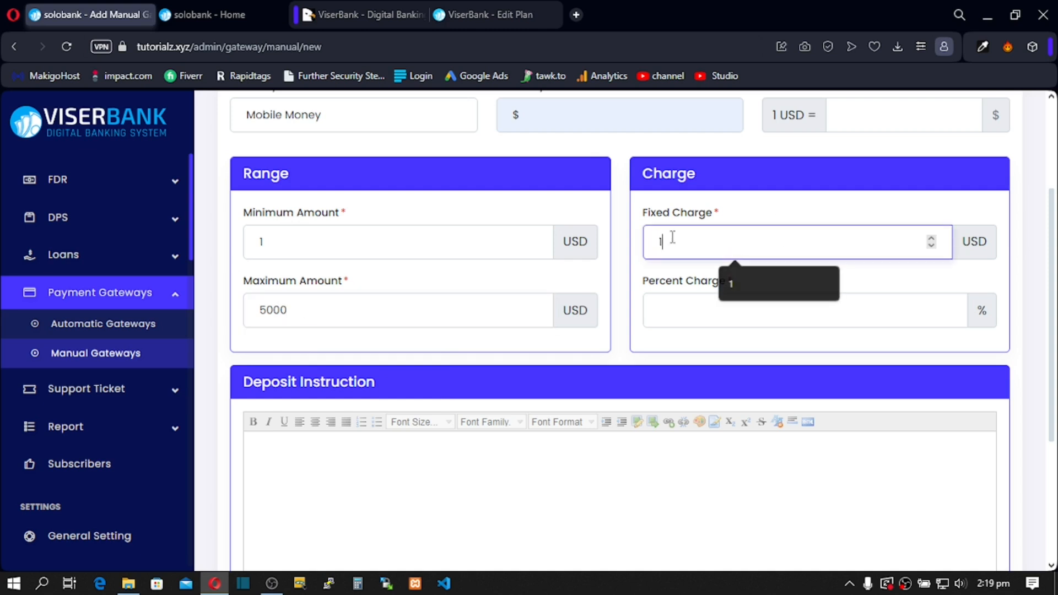
click(689, 310)
text(2)
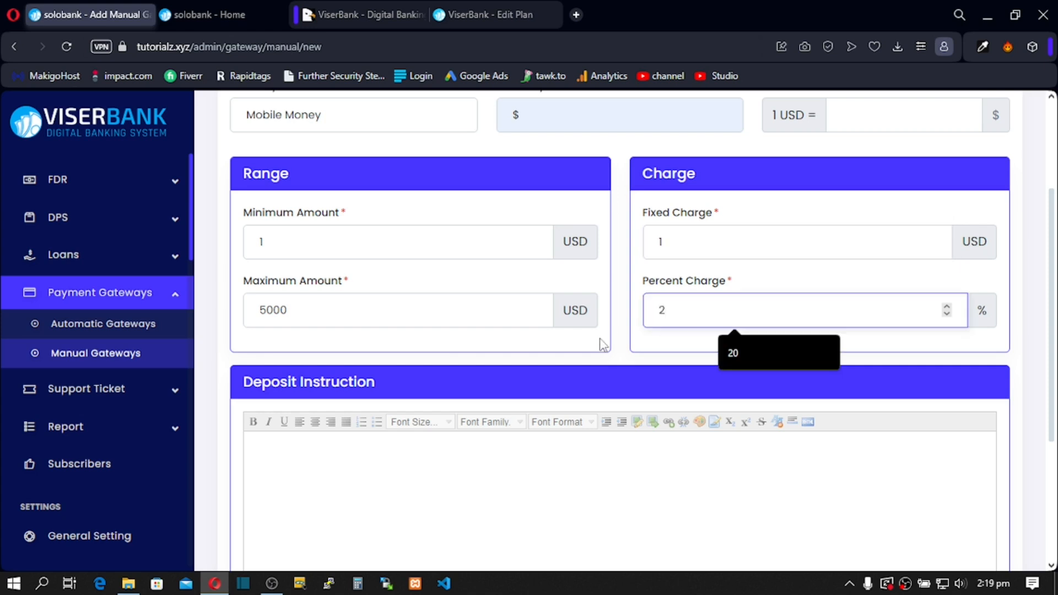
scroll(603, 342, down, 3)
click(357, 298)
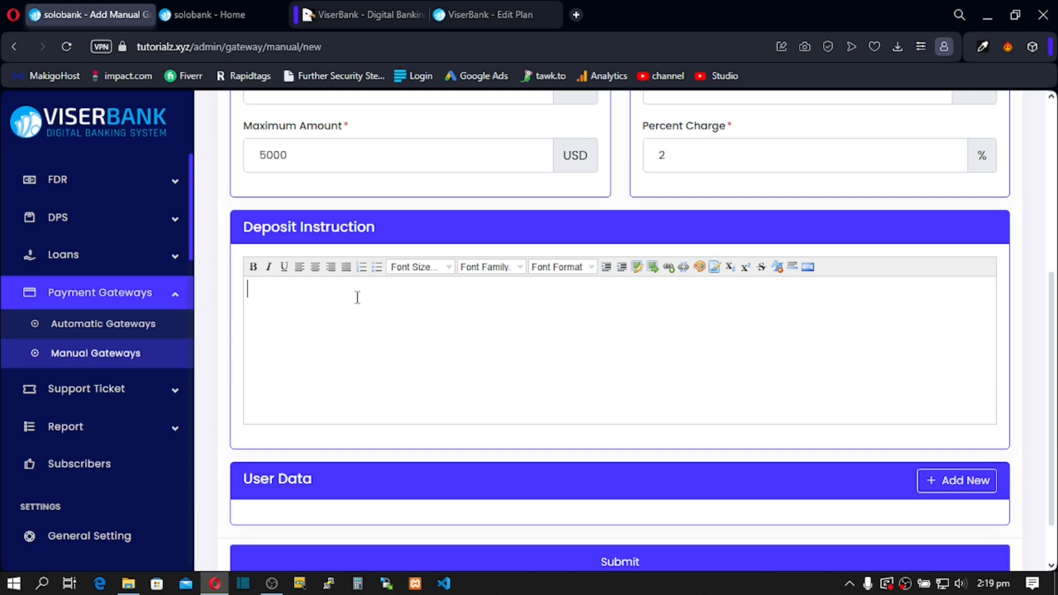
Step: Type the deposit instruction 'Please remember to upload a proof of payment for a successful trans'
text(Please reme)
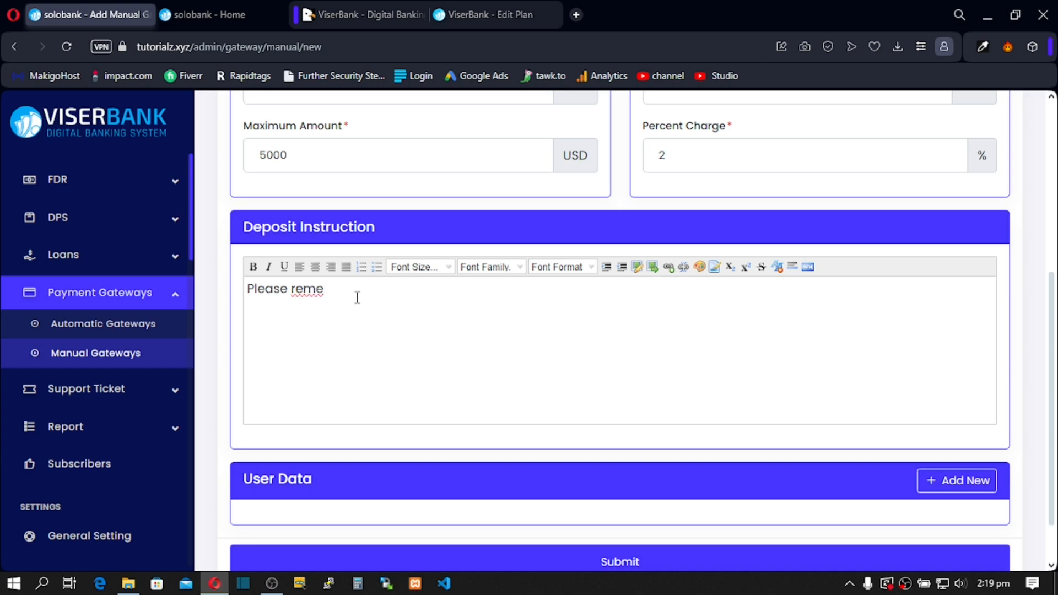
text(mber to upload )
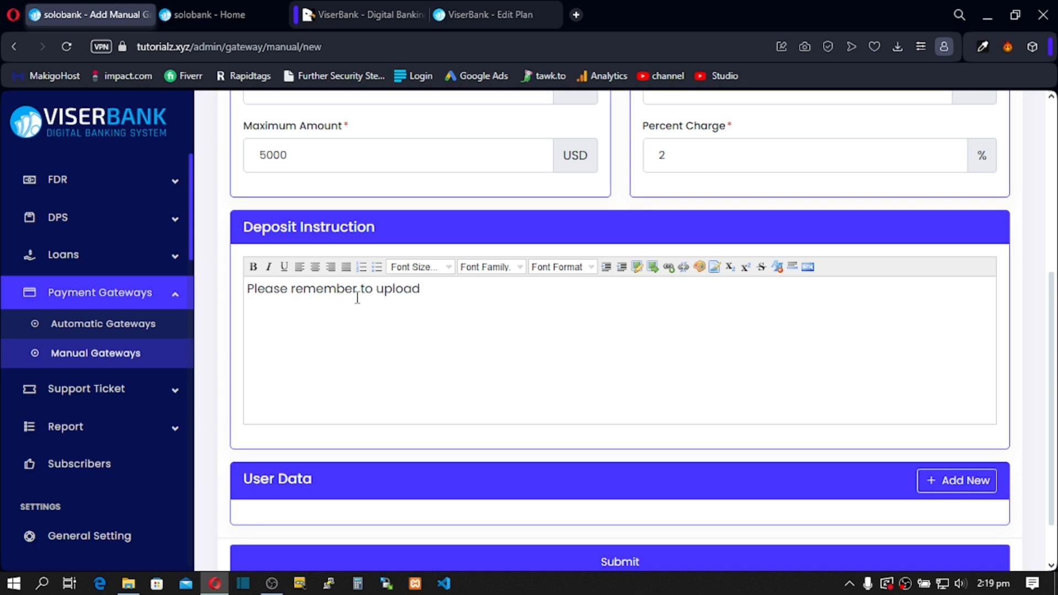
text(a proof of payment)
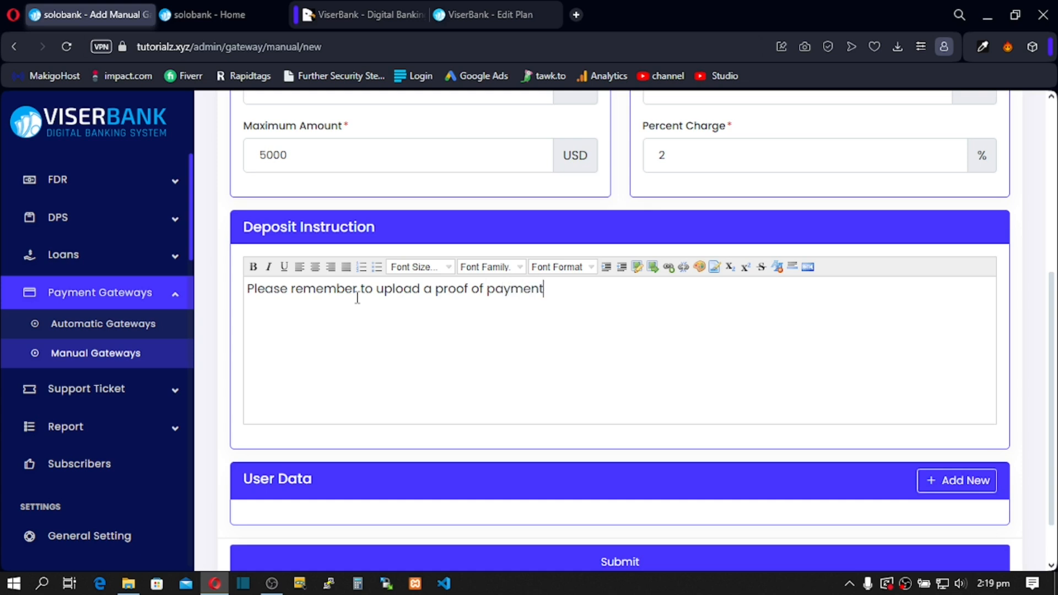
text(for a success)
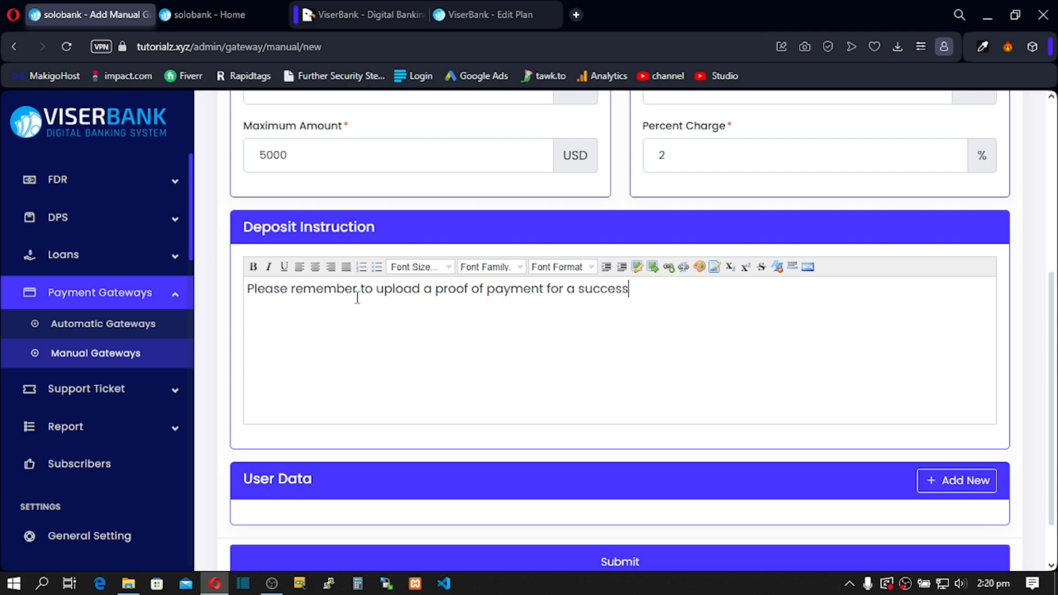
text(fuk)
text(l)
text( trans)
scroll(357, 297, down, 1)
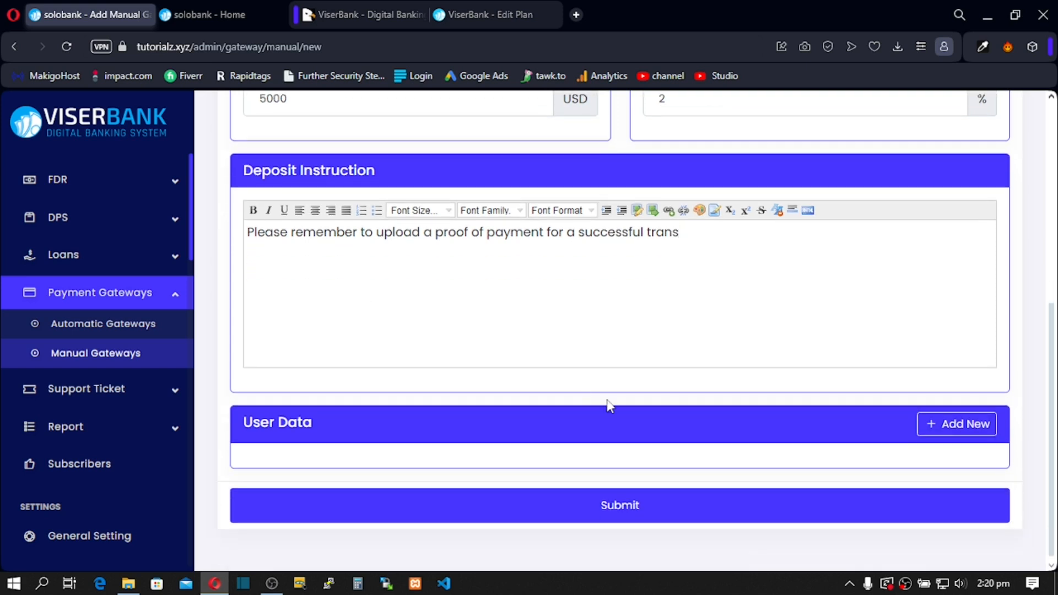
scroll(676, 354, up, 6)
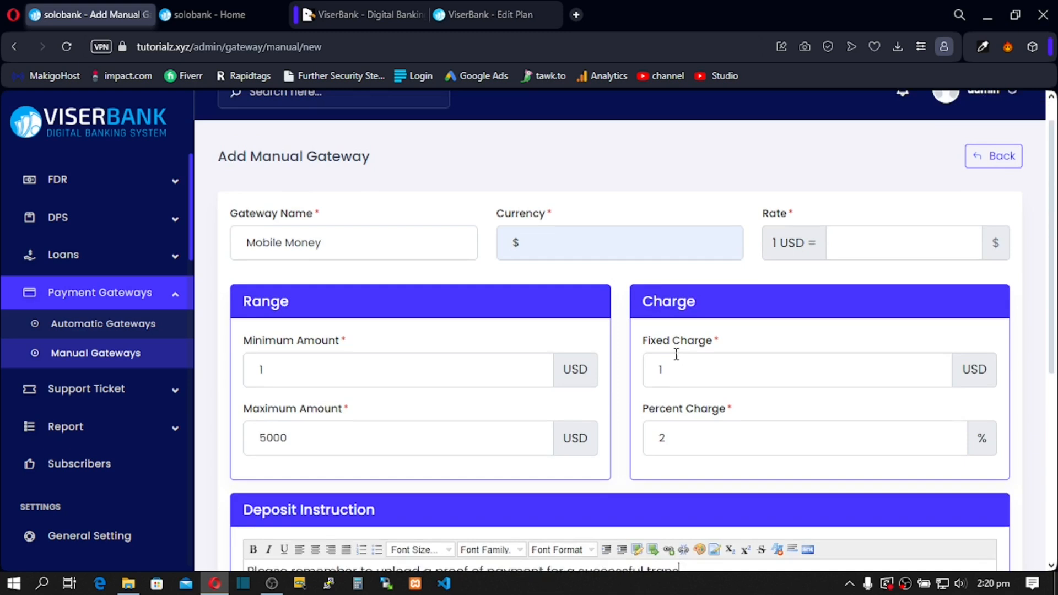
scroll(675, 354, down, 1)
scroll(678, 356, down, 5)
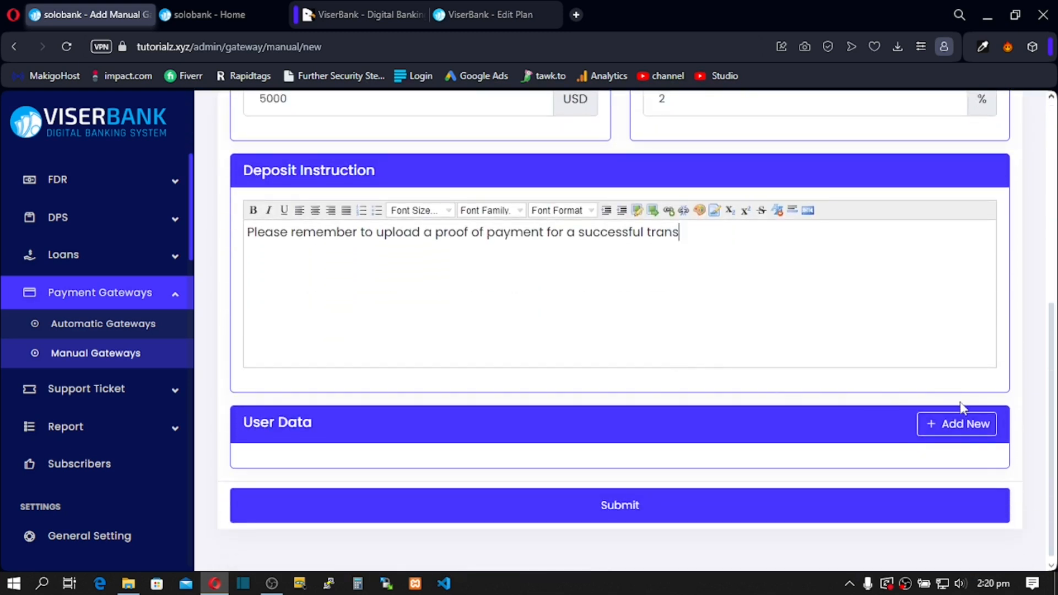
click(953, 431)
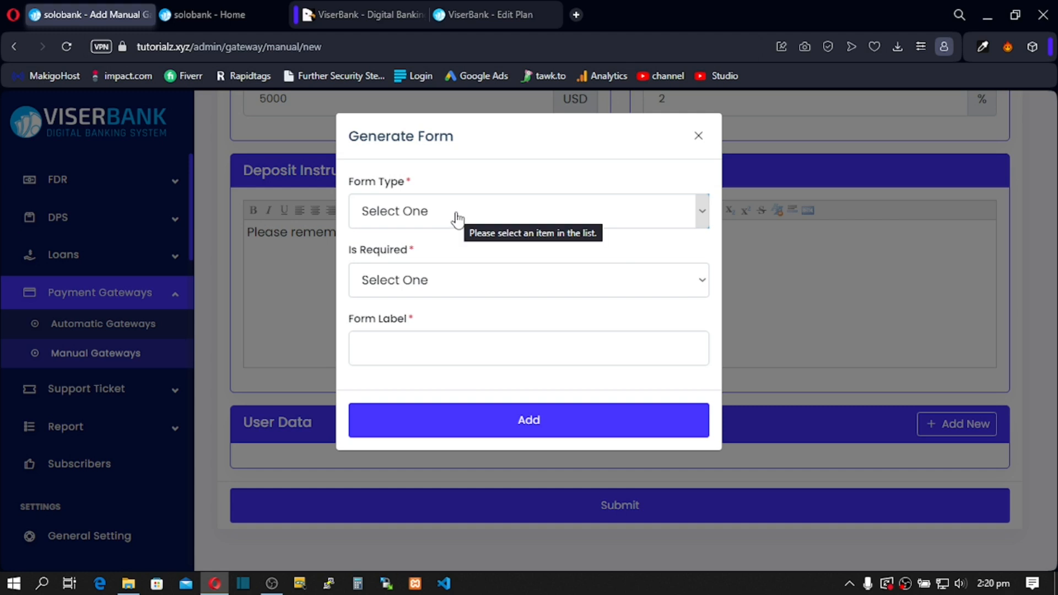
click(327, 258)
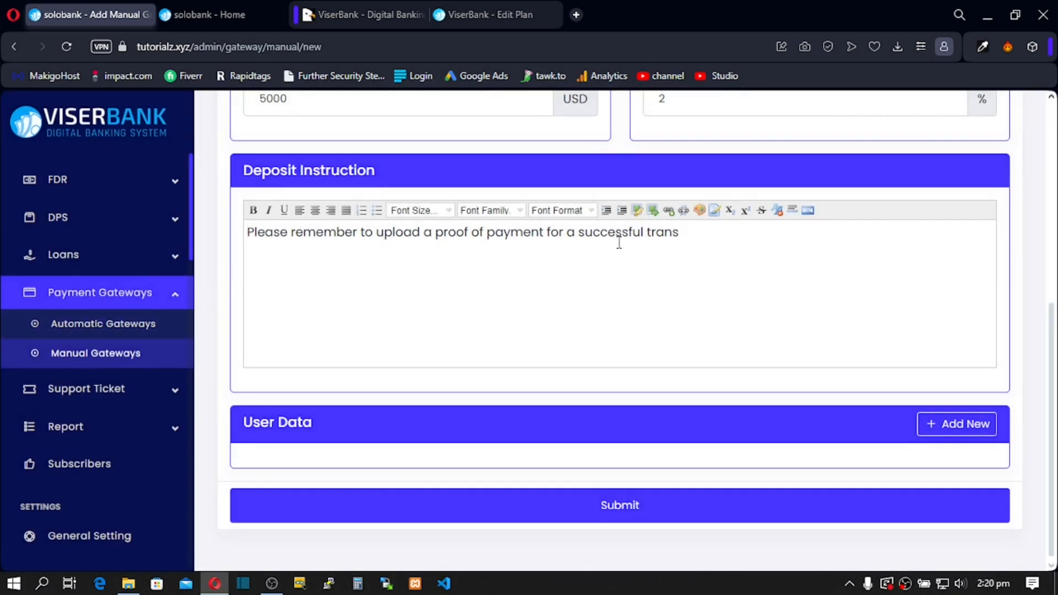
drag(689, 232, 253, 255)
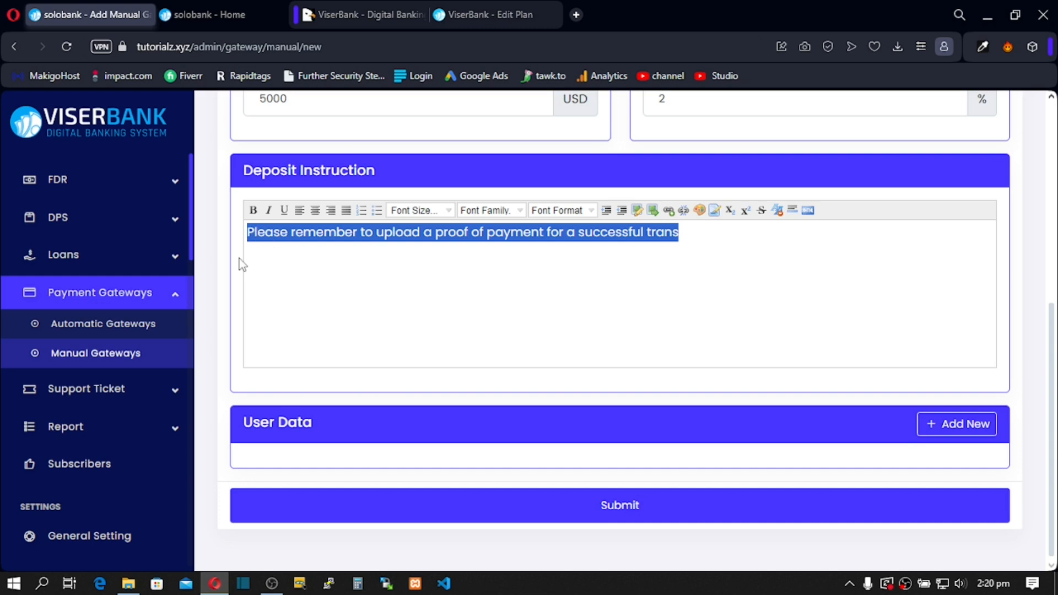
Step: Replace the instruction with 'Send the money to this phone number' followed by the recipient's phone number
text(Send )
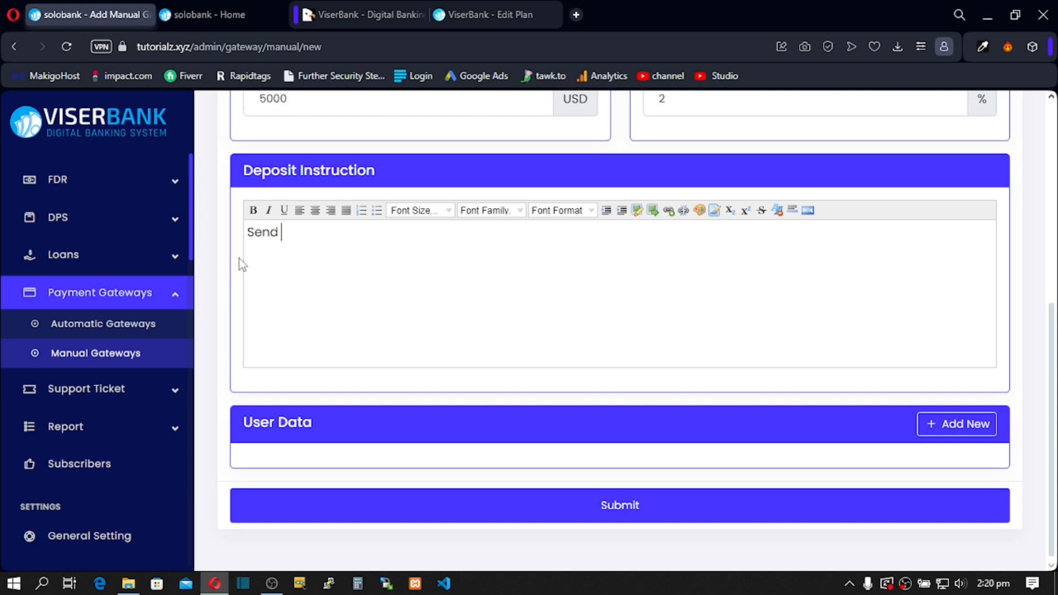
text(the money to this phone number)
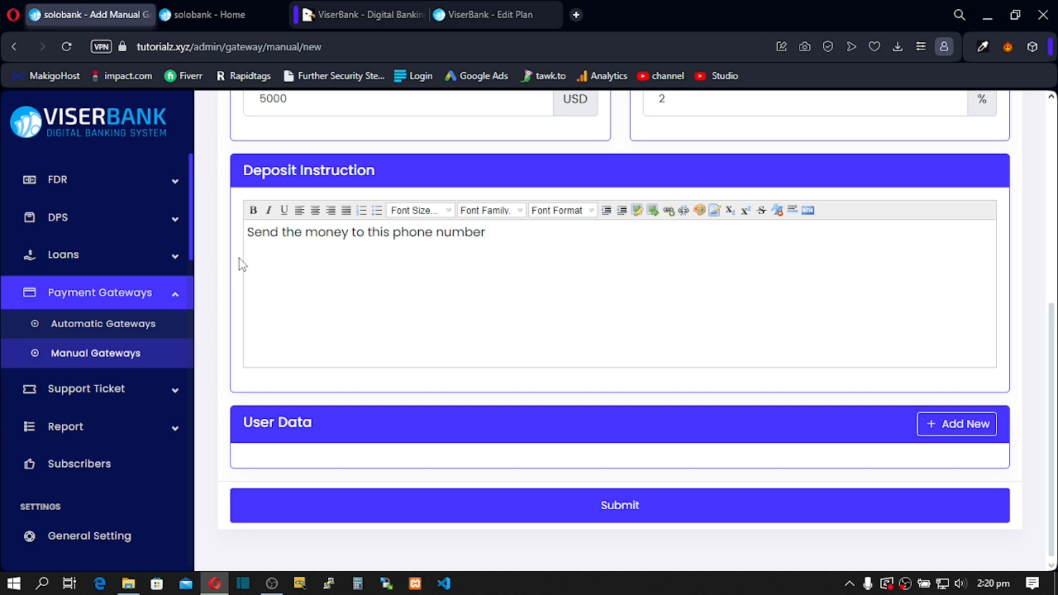
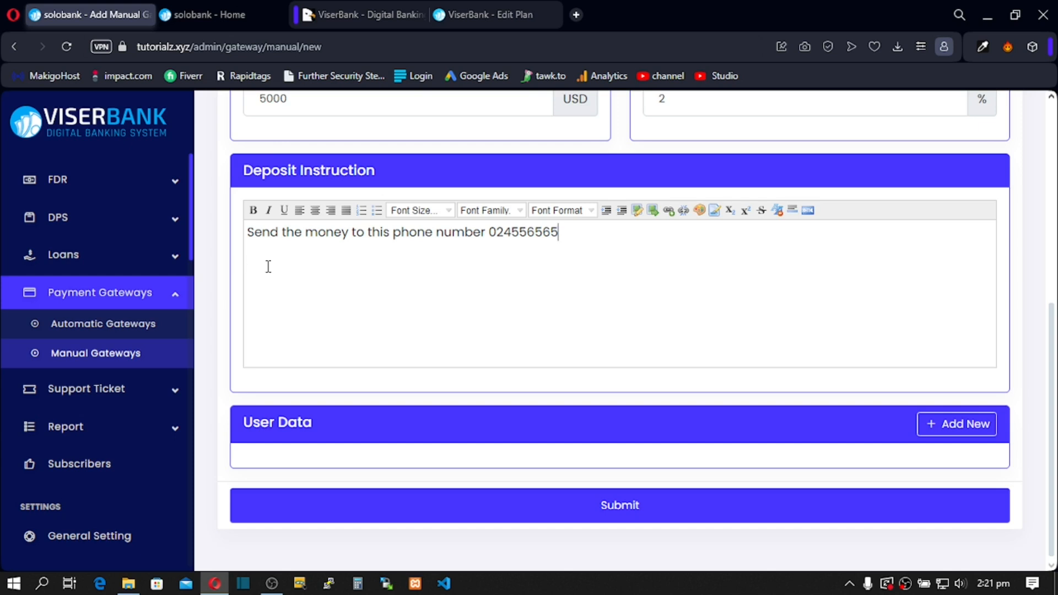
drag(565, 243, 393, 236)
drag(270, 244, 344, 245)
drag(521, 245, 485, 246)
scroll(331, 248, up, 4)
scroll(356, 248, down, 1)
scroll(351, 311, down, 4)
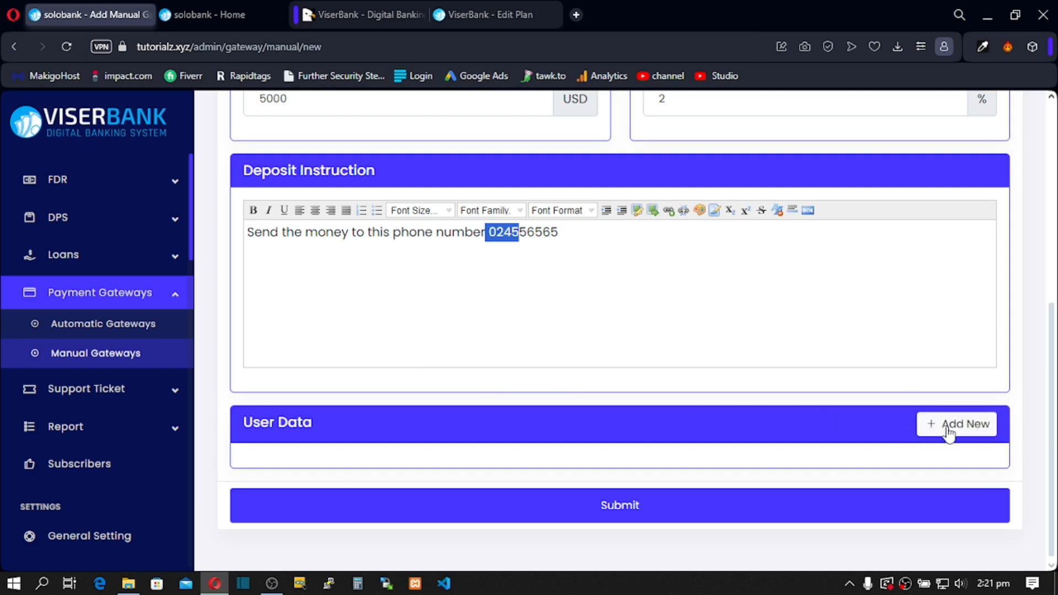
Step: Add a required File user-data field labelled 'Proof of Payment' that accepts JPG
click(967, 435)
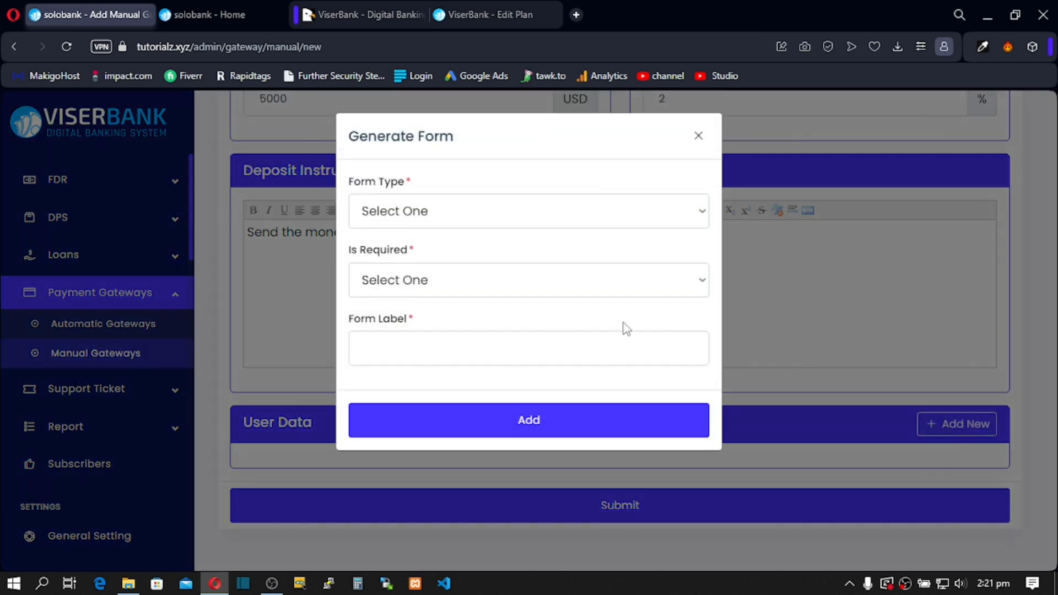
click(446, 223)
click(415, 360)
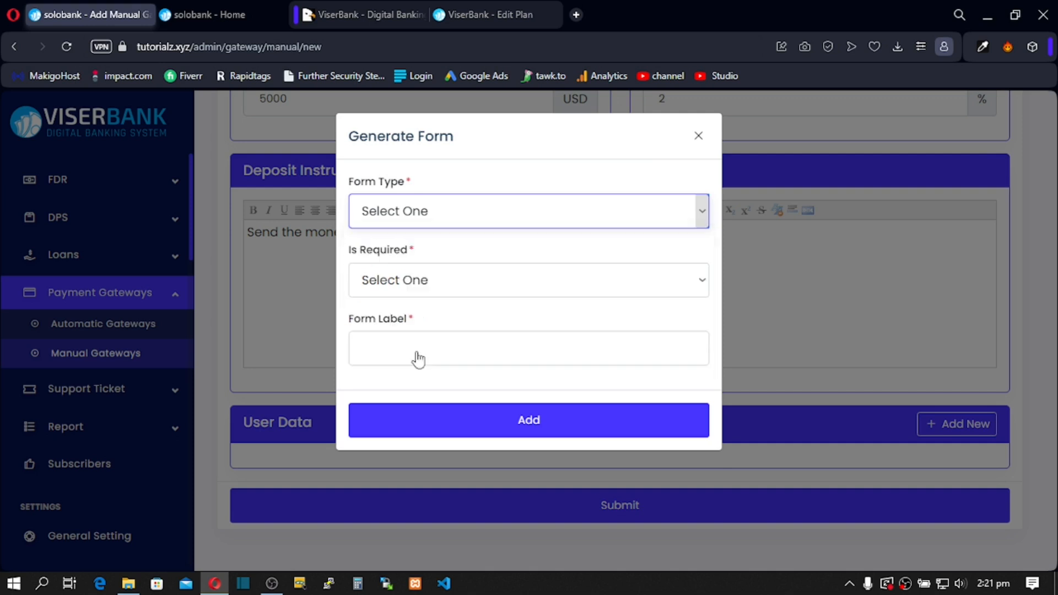
click(429, 281)
click(419, 330)
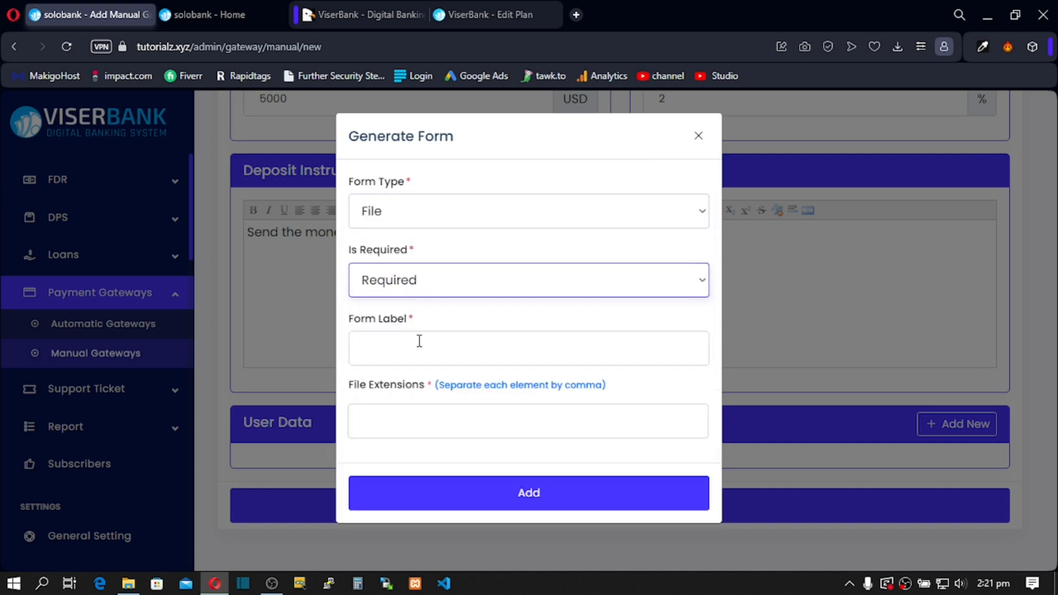
click(419, 345)
click(462, 393)
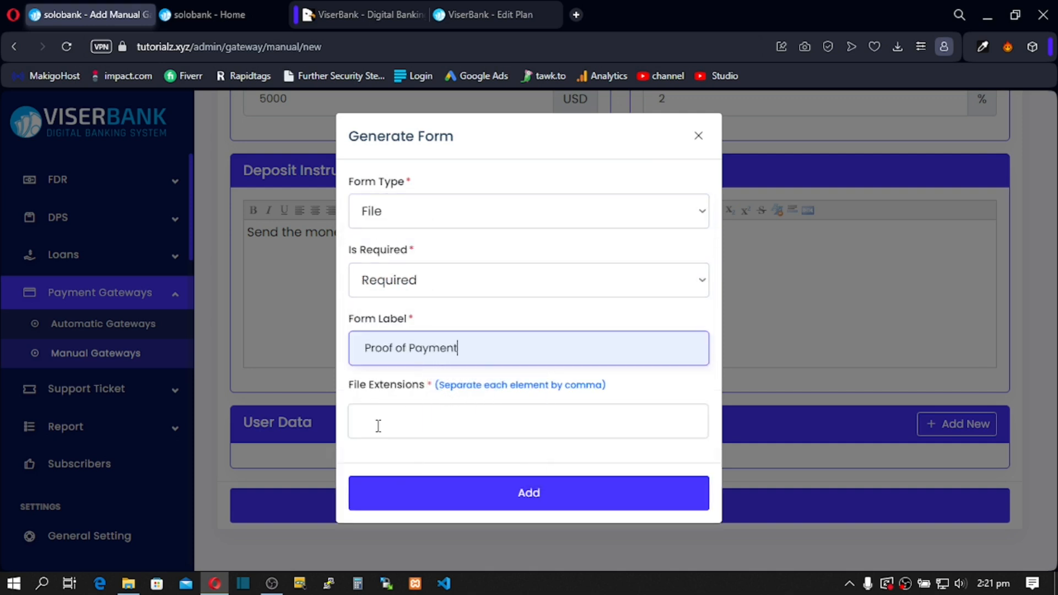
click(378, 426)
click(389, 262)
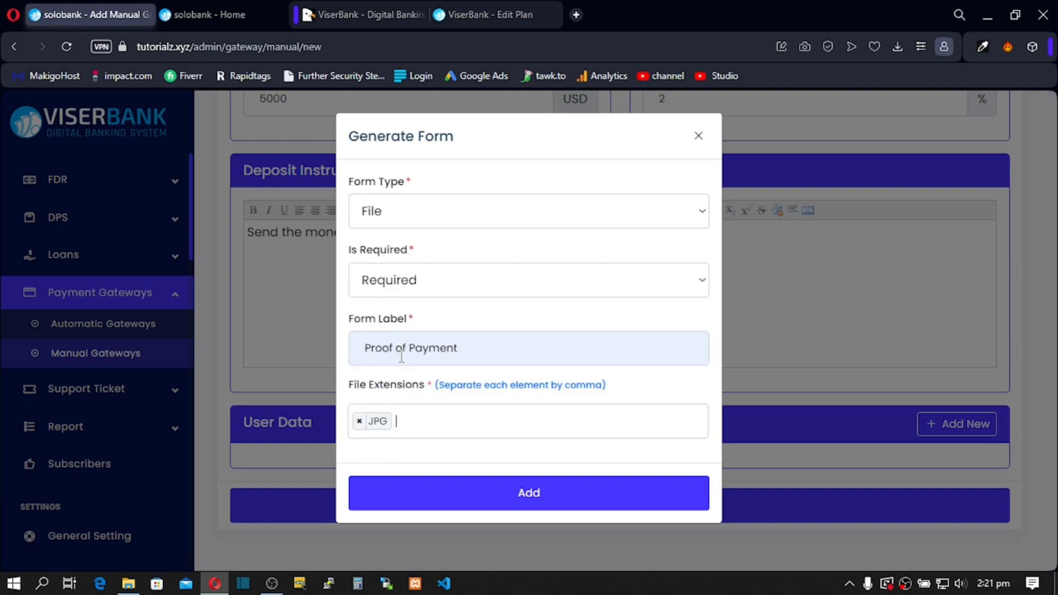
click(443, 492)
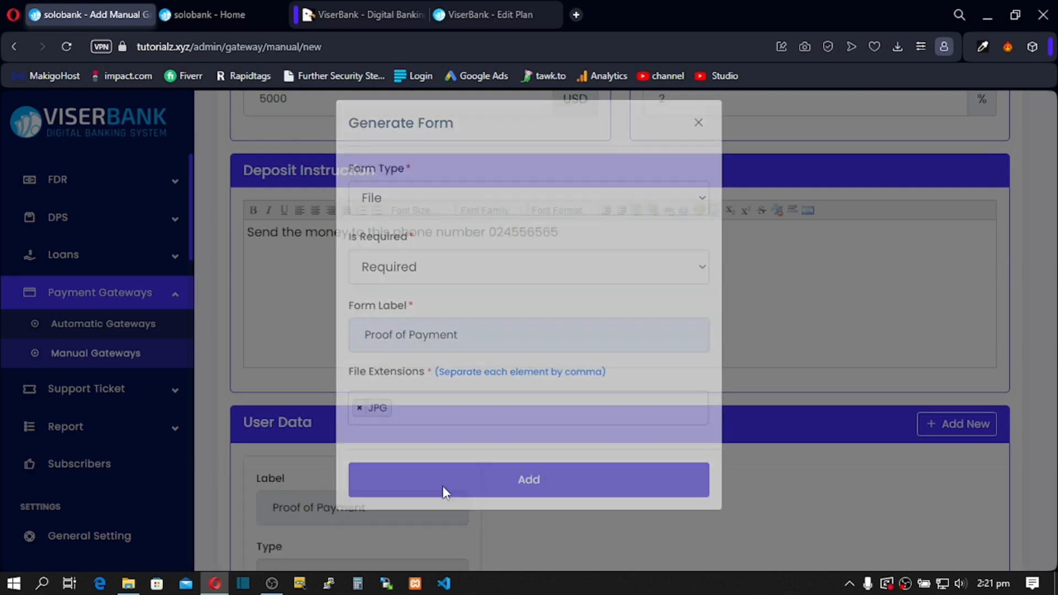
scroll(427, 436, down, 3)
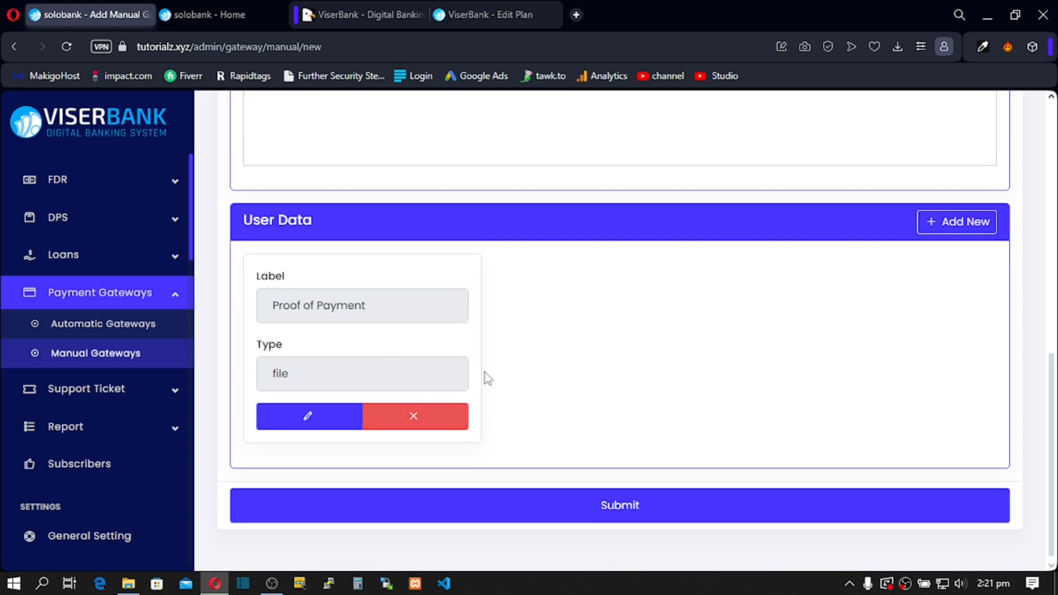
scroll(430, 331, up, 10)
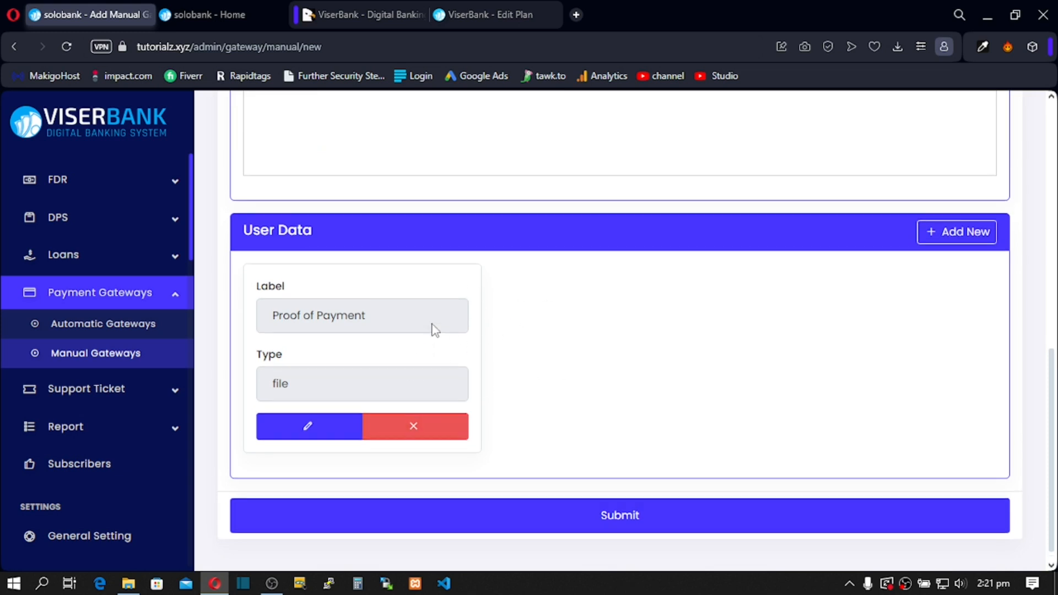
scroll(431, 311, down, 10)
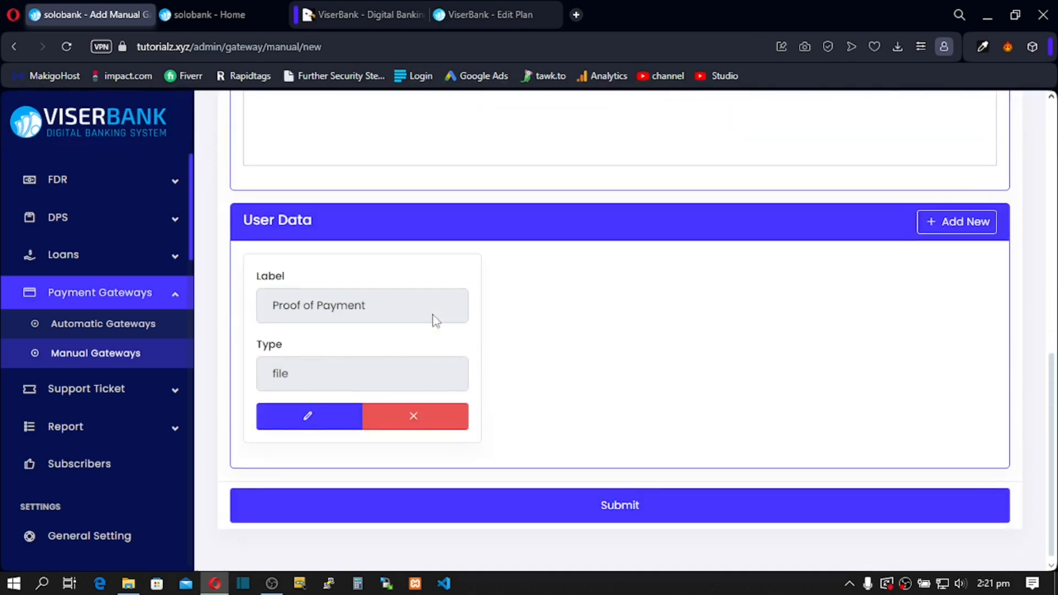
Step: Append 'Name of Re:' and the recipient's name after the phone number in the instruction
scroll(434, 325, up, 5)
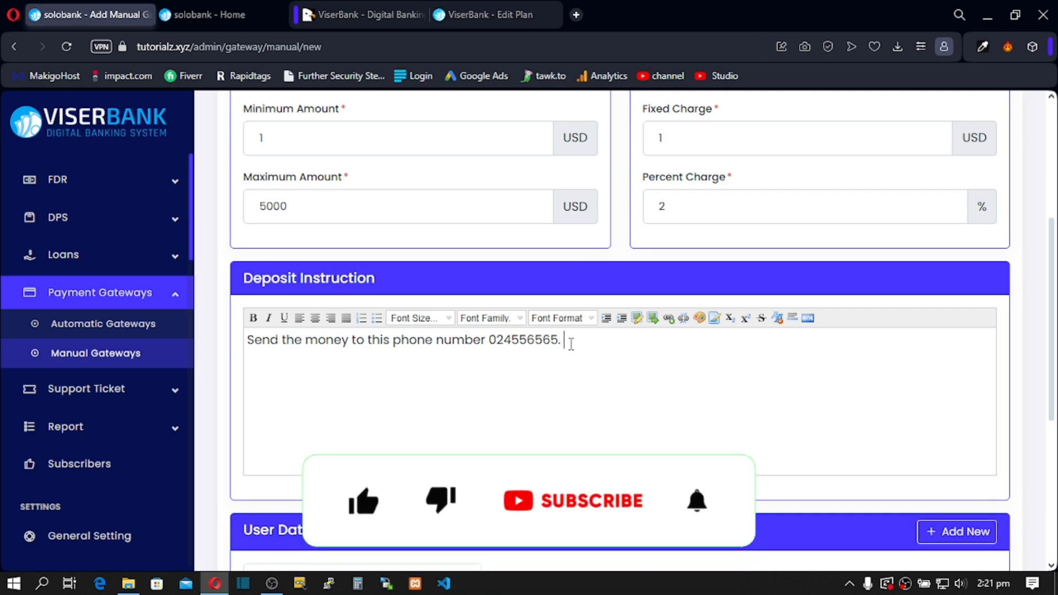
text(Na)
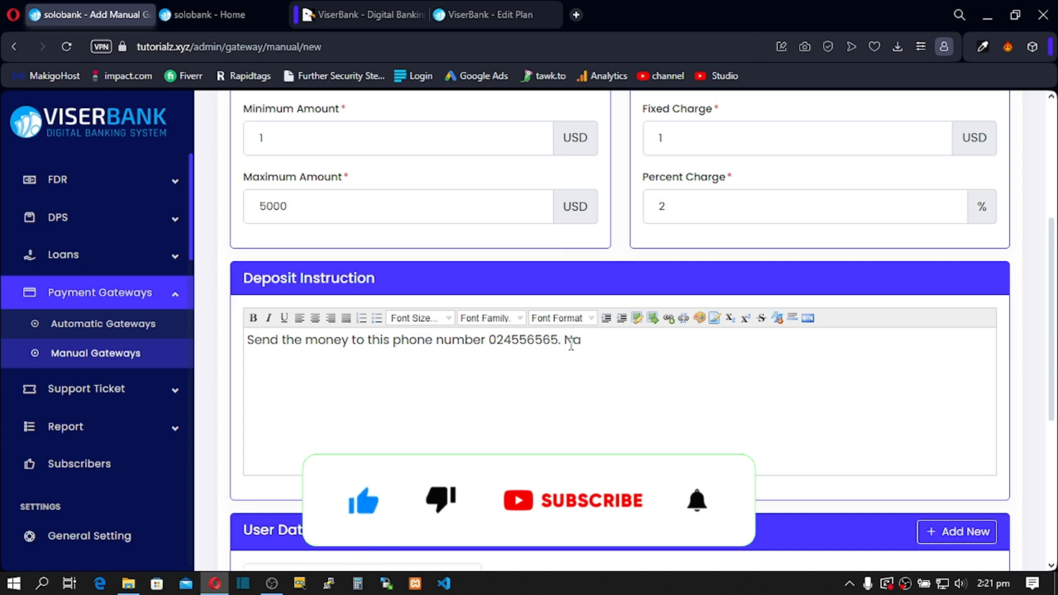
text(me)
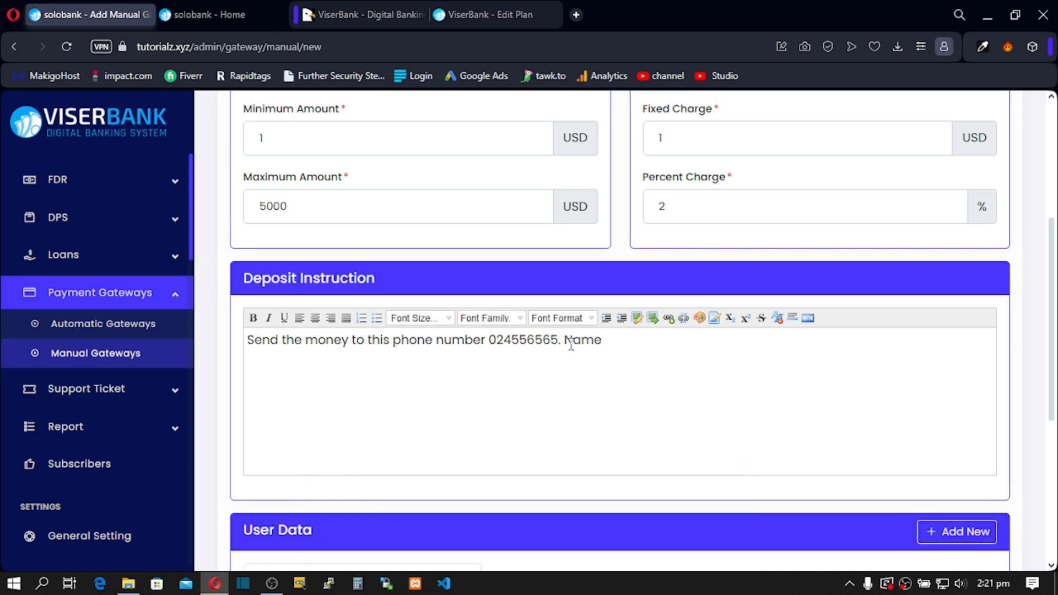
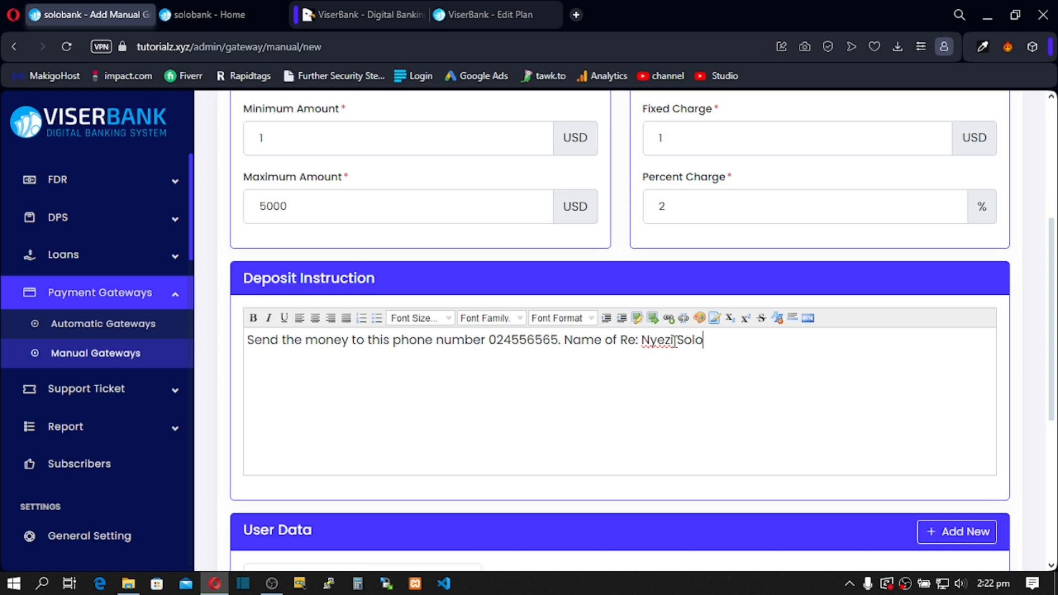
double_click(610, 339)
Step: Scroll the sidebar to find the Withdrawals menu
scroll(715, 359, down, 1)
scroll(714, 358, down, 4)
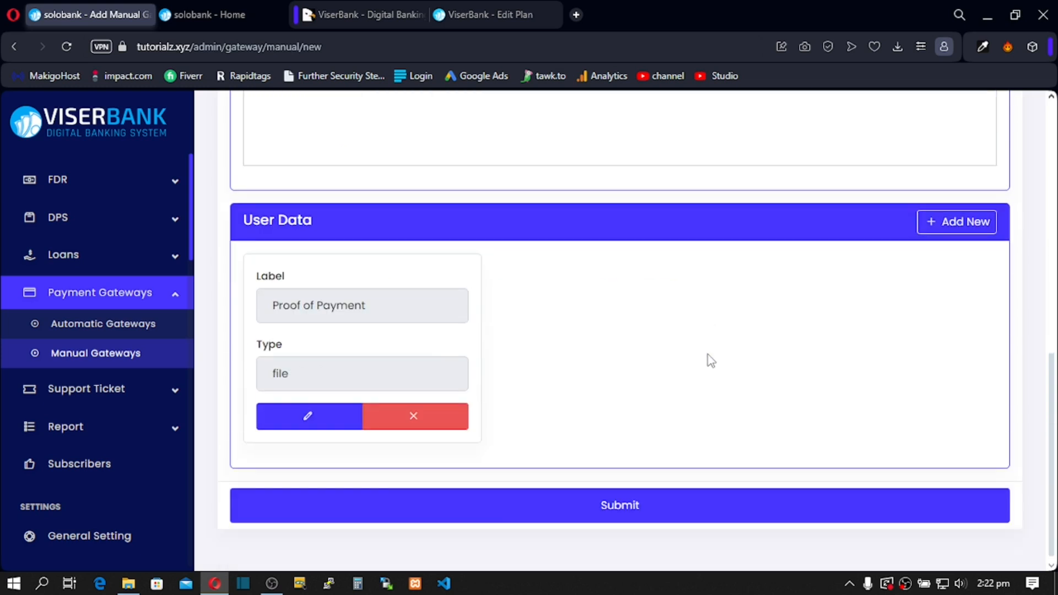
scroll(428, 352, up, 2)
scroll(427, 352, down, 2)
scroll(545, 322, up, 1)
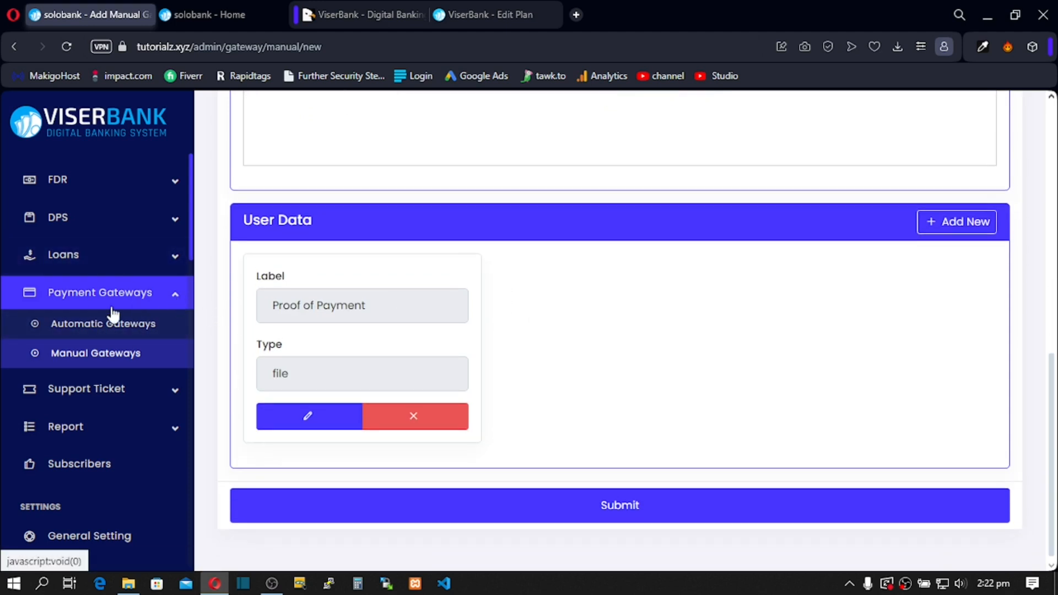
scroll(109, 338, up, 4)
scroll(113, 351, down, 2)
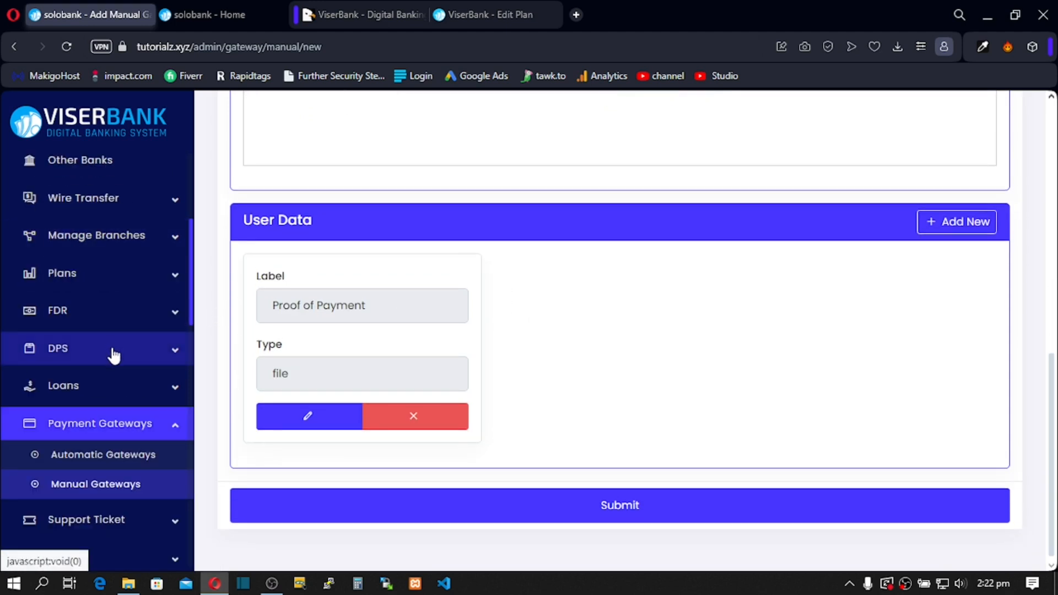
scroll(190, 318, down, 1)
drag(190, 318, 208, 259)
click(176, 304)
click(177, 301)
Step: Expand Withdrawals, open Withdrawal Methods, and start a new withdrawal method
click(178, 267)
click(177, 267)
click(174, 270)
click(85, 300)
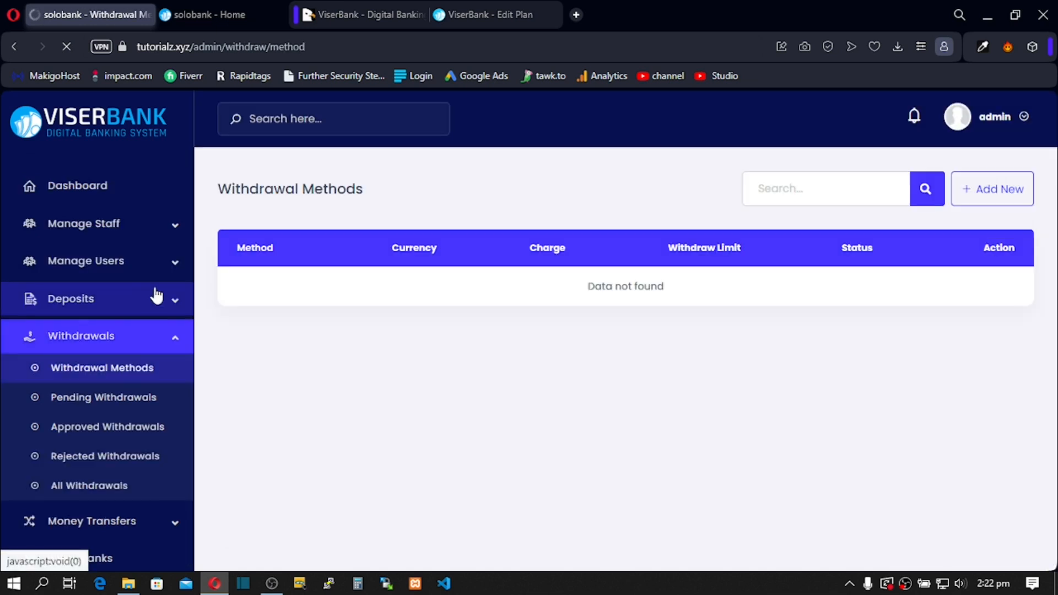
click(970, 198)
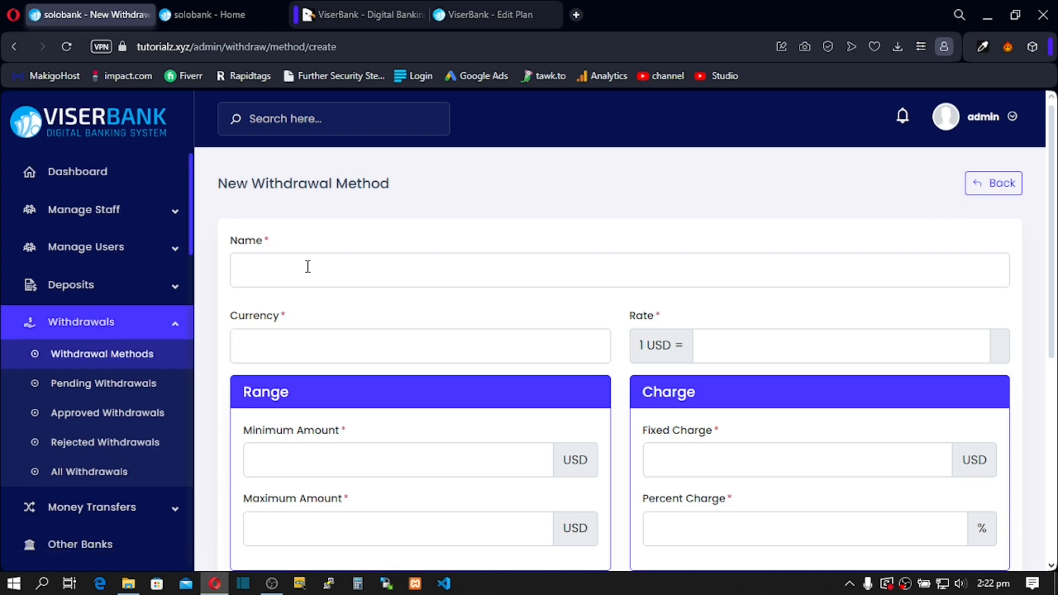
Step: Name the withdrawal method 'Mobile Money' with $ currency and a rate of 1
click(274, 273)
text(M)
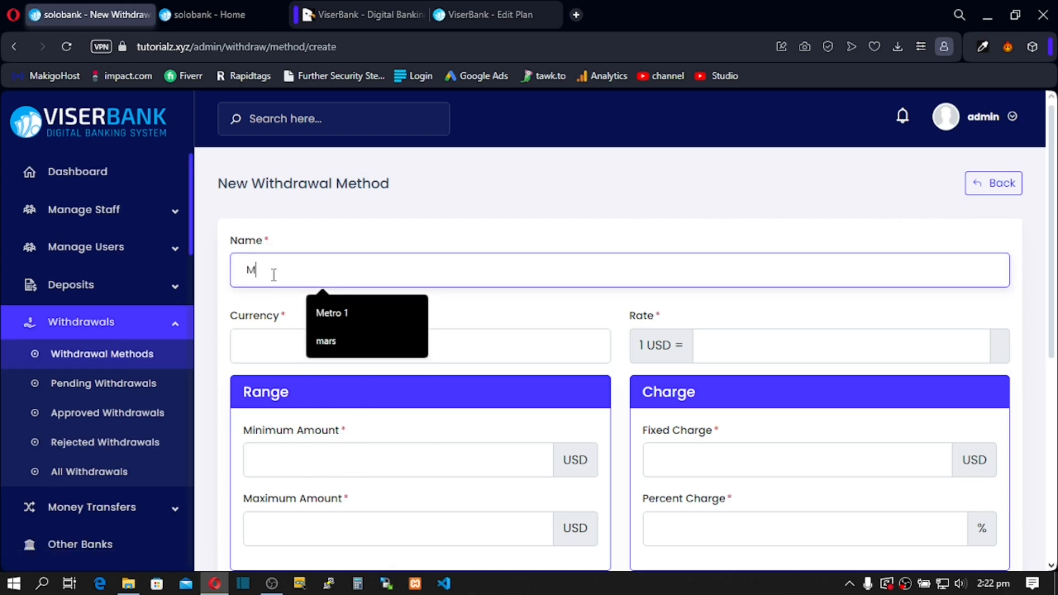
text(obile)
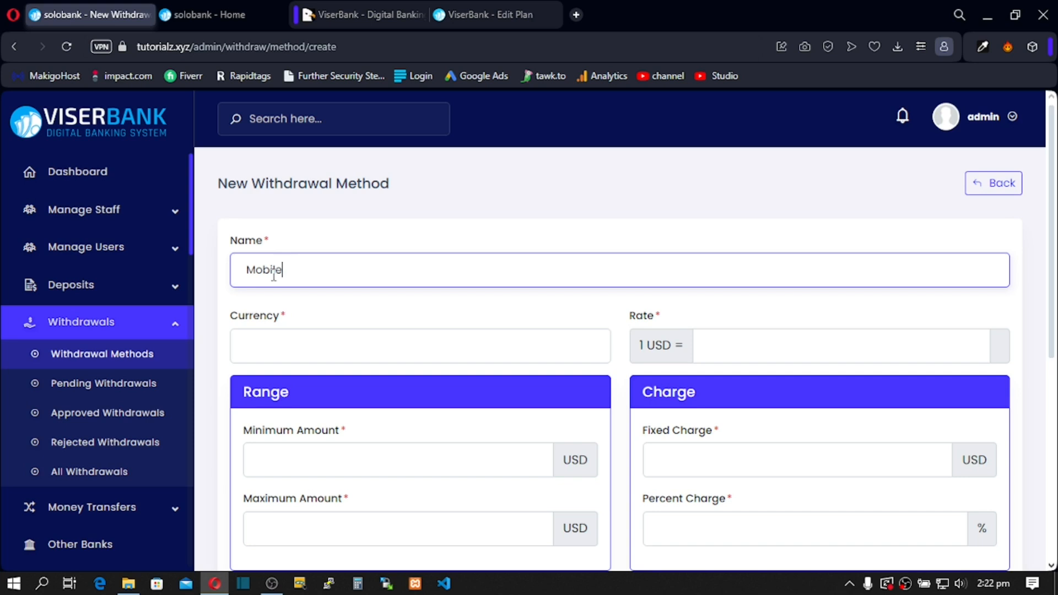
text( Money)
click(267, 346)
text($)
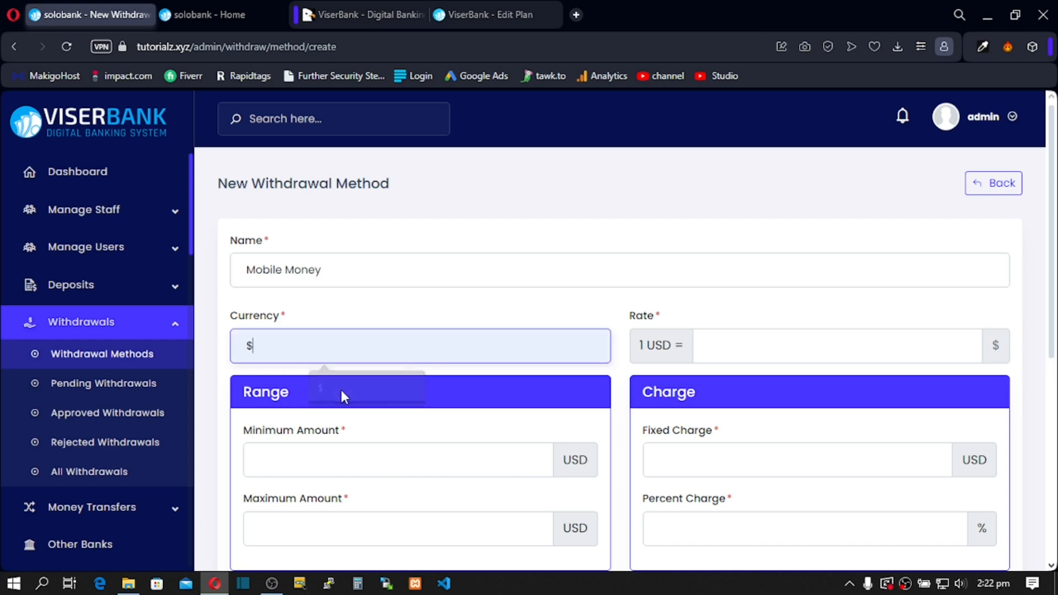
scroll(550, 389, down, 1)
click(741, 270)
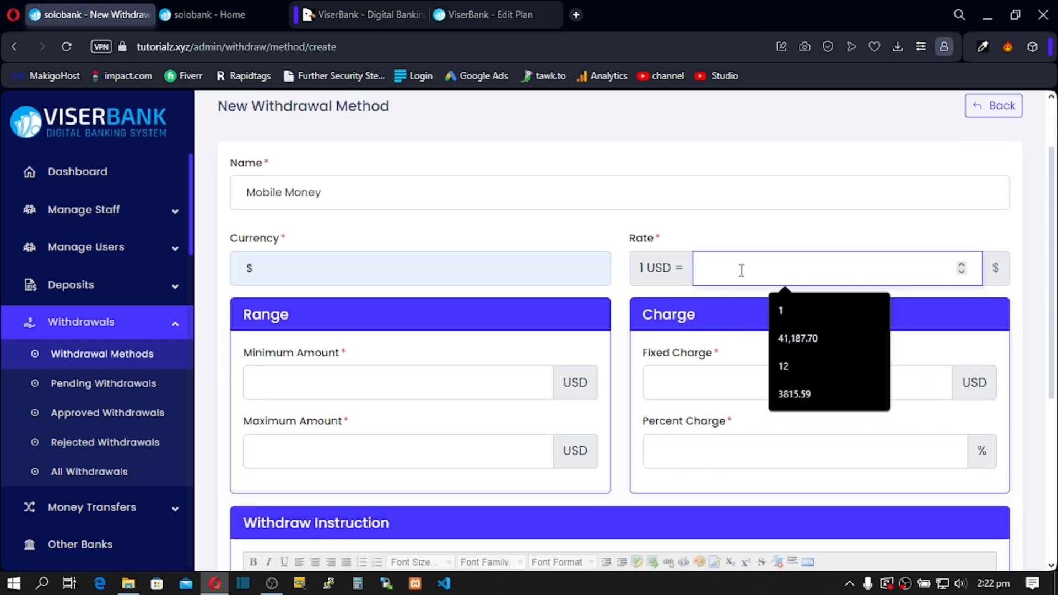
click(779, 309)
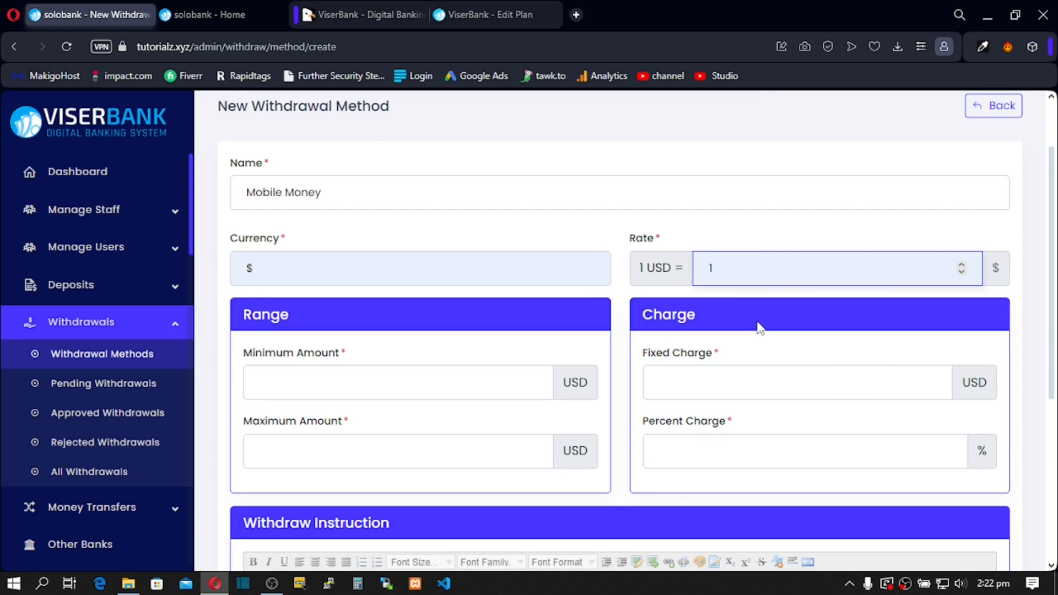
Step: Set withdrawal limits of 1–1000 and charges of 1 fixed plus 2 percent
click(273, 384)
text(1)
click(291, 461)
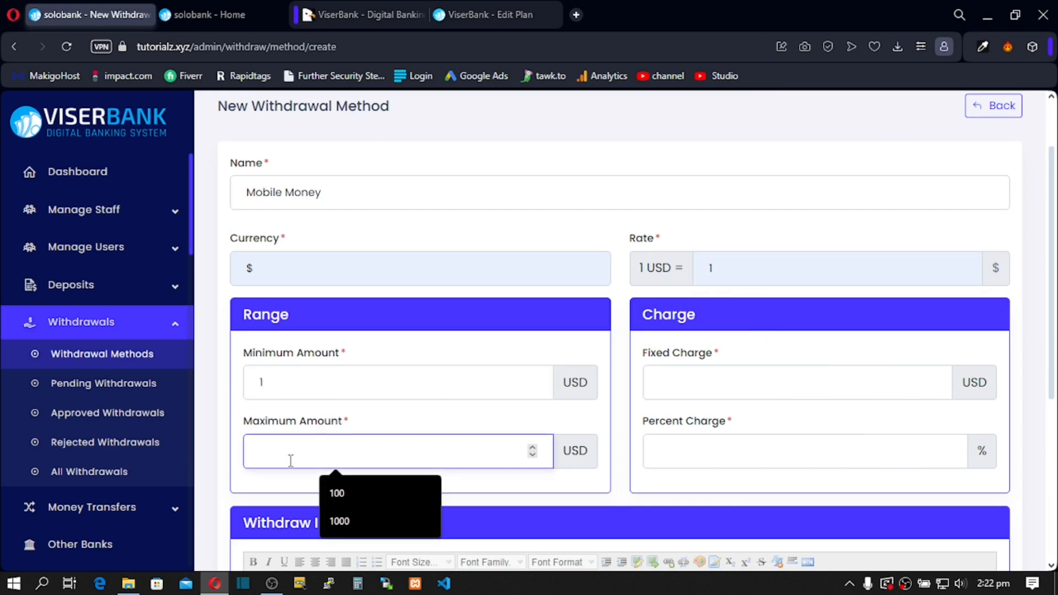
click(279, 383)
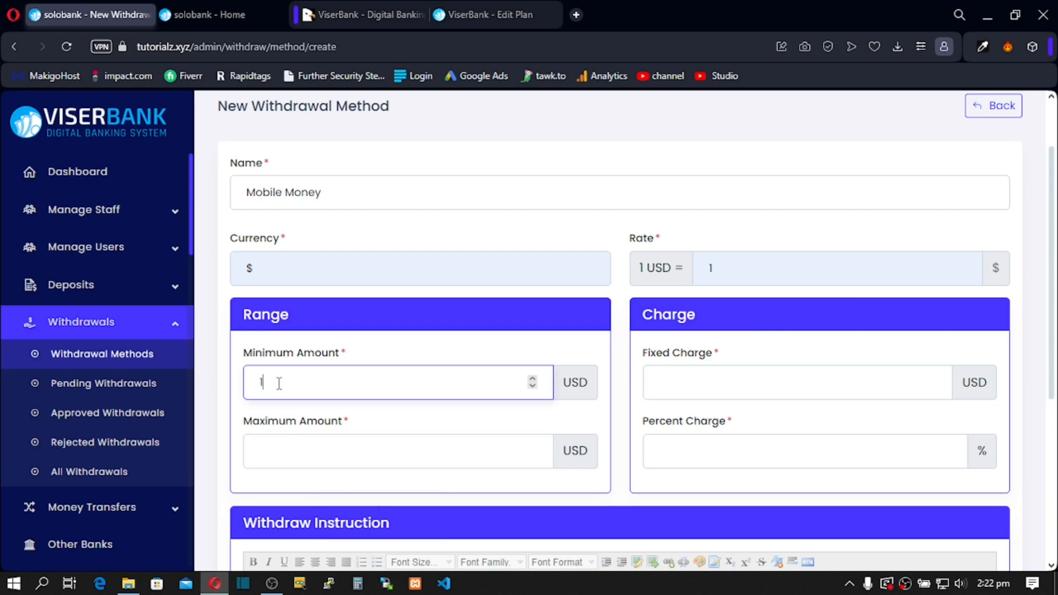
click(286, 453)
text(1000)
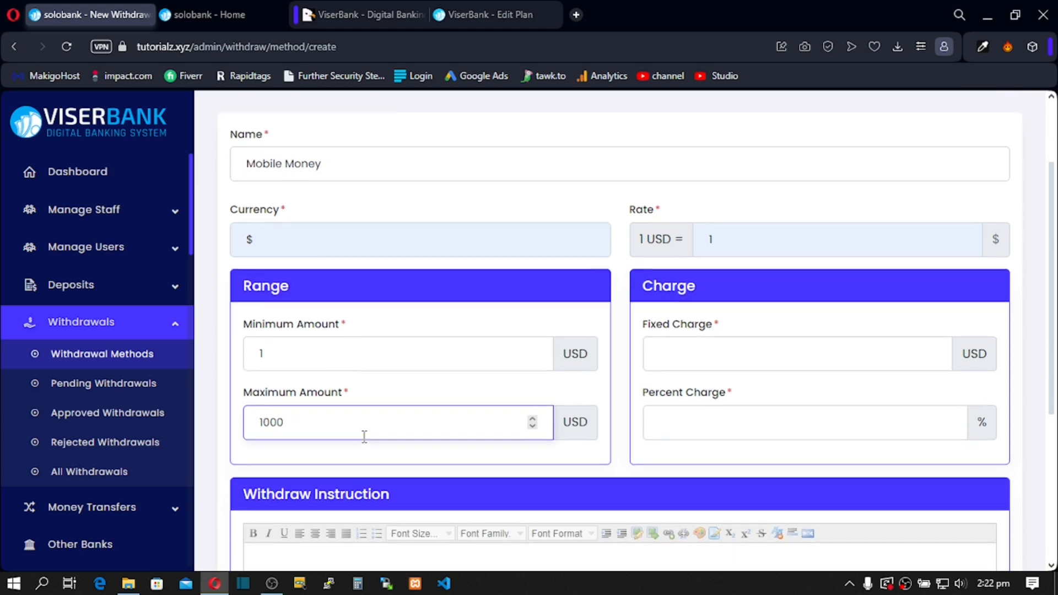
scroll(361, 434, down, 3)
click(699, 222)
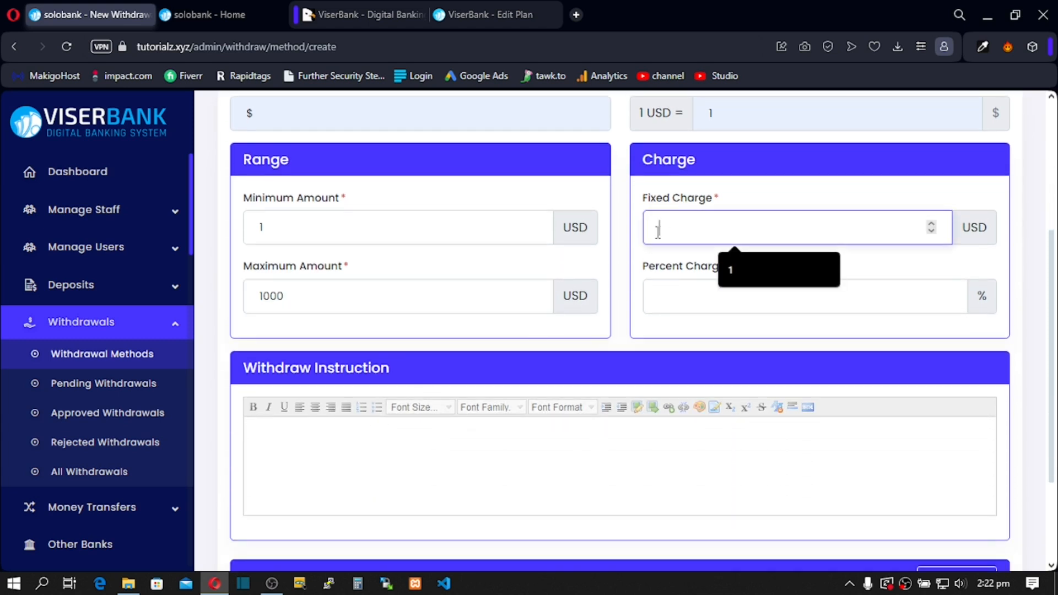
scroll(657, 231, up, 2)
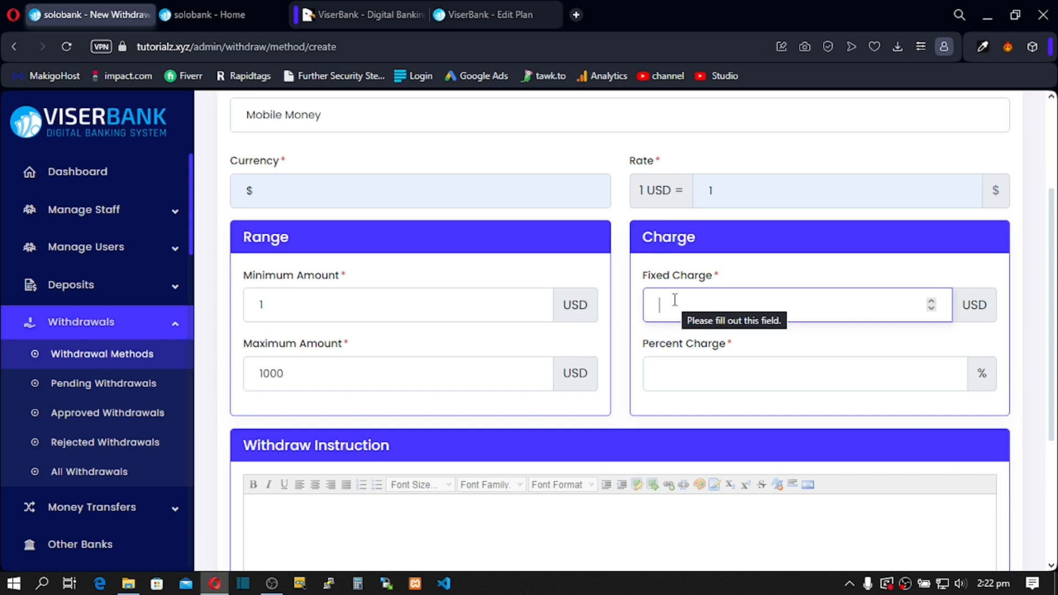
text(1)
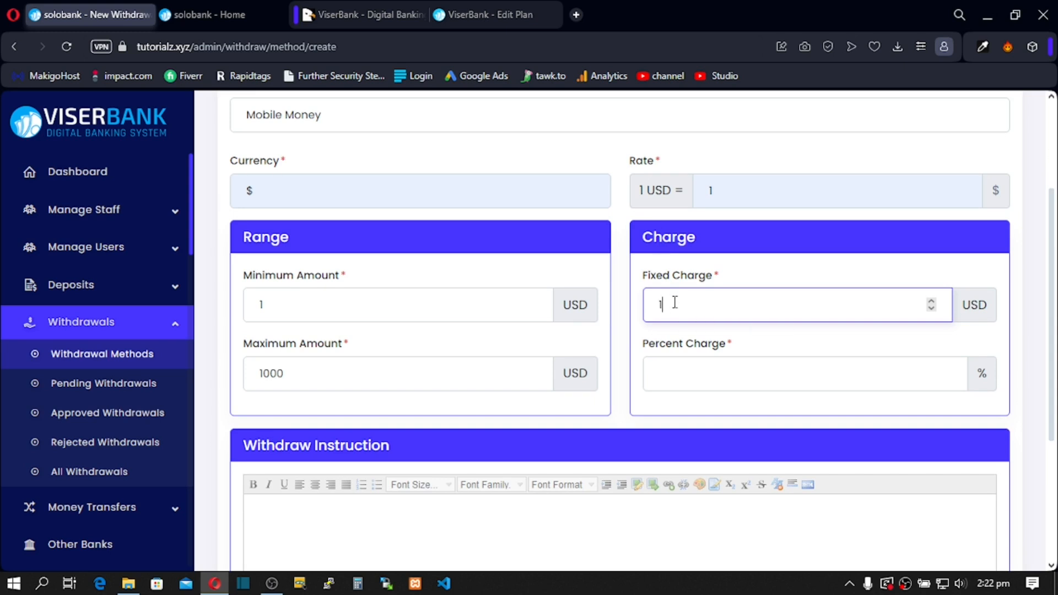
click(677, 371)
text(2)
Step: Write the withdraw instruction 'Read the below information' and check the misspelled word
scroll(677, 371, down, 3)
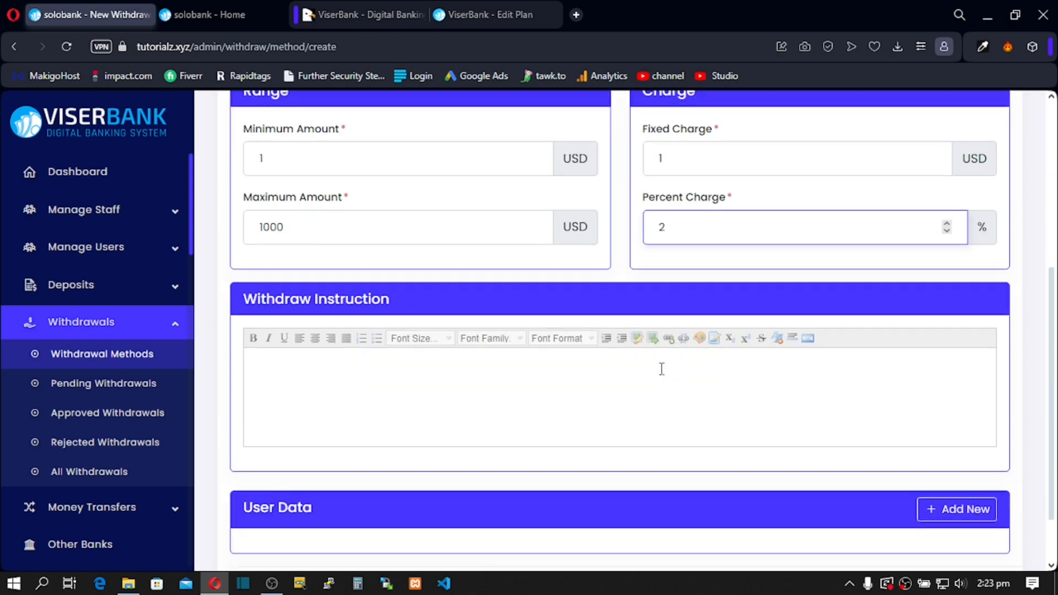
click(371, 364)
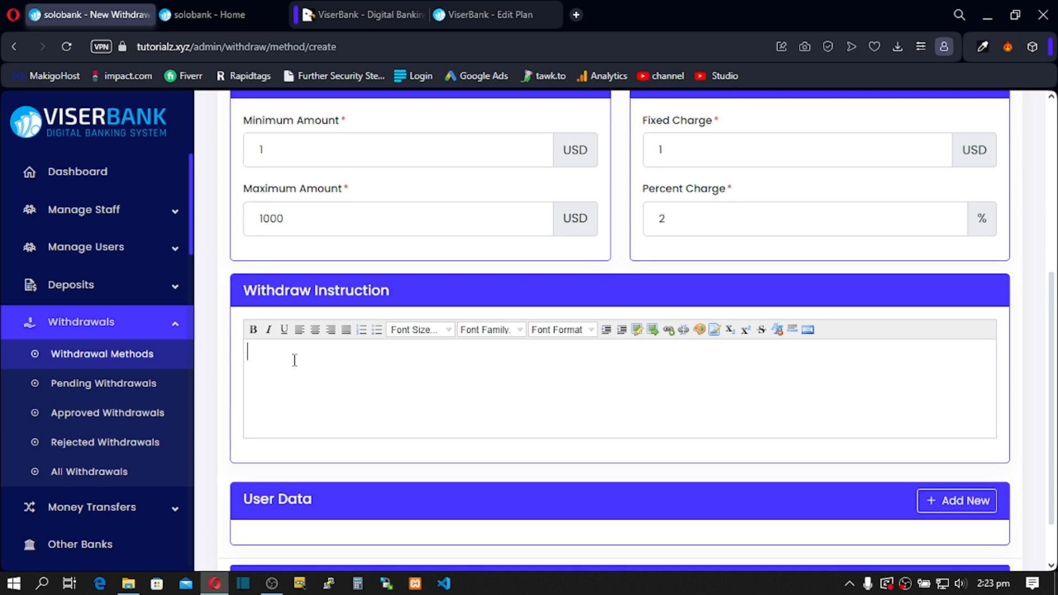
text(Read the below )
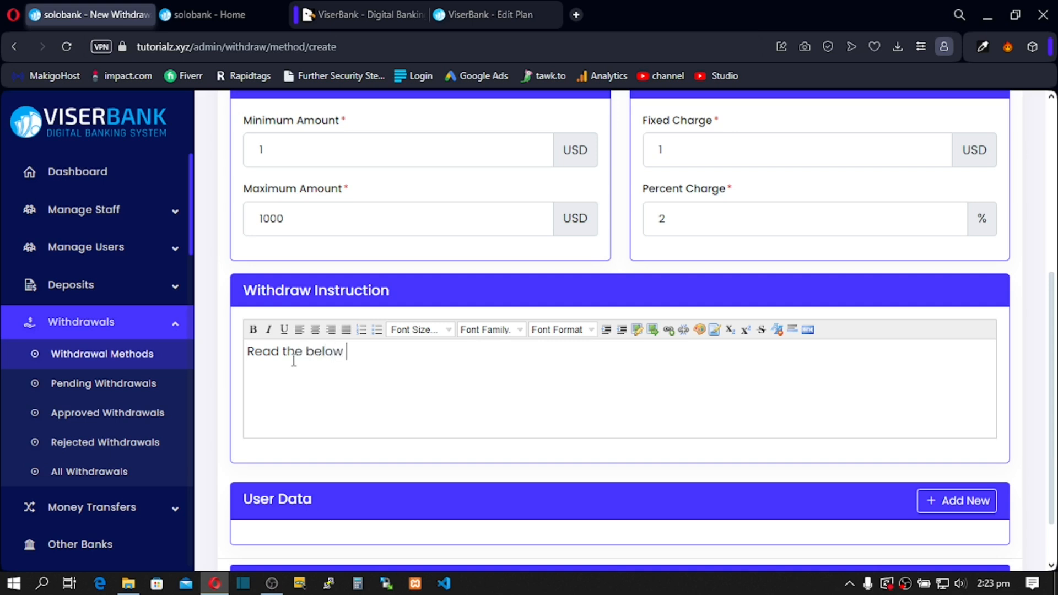
text(infomation)
key(ctrl+shift+Left)
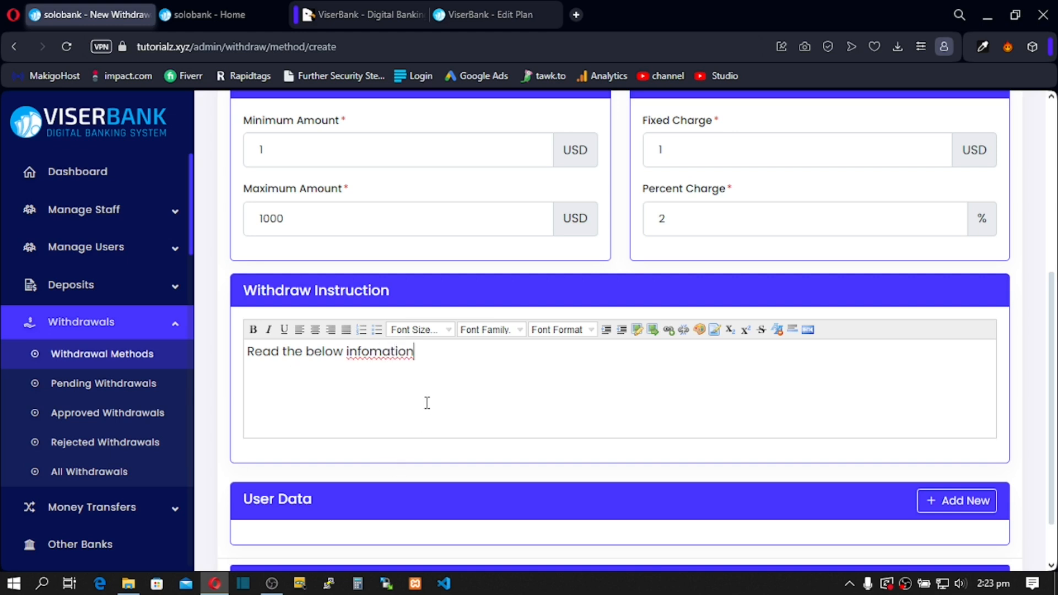
right_click(400, 361)
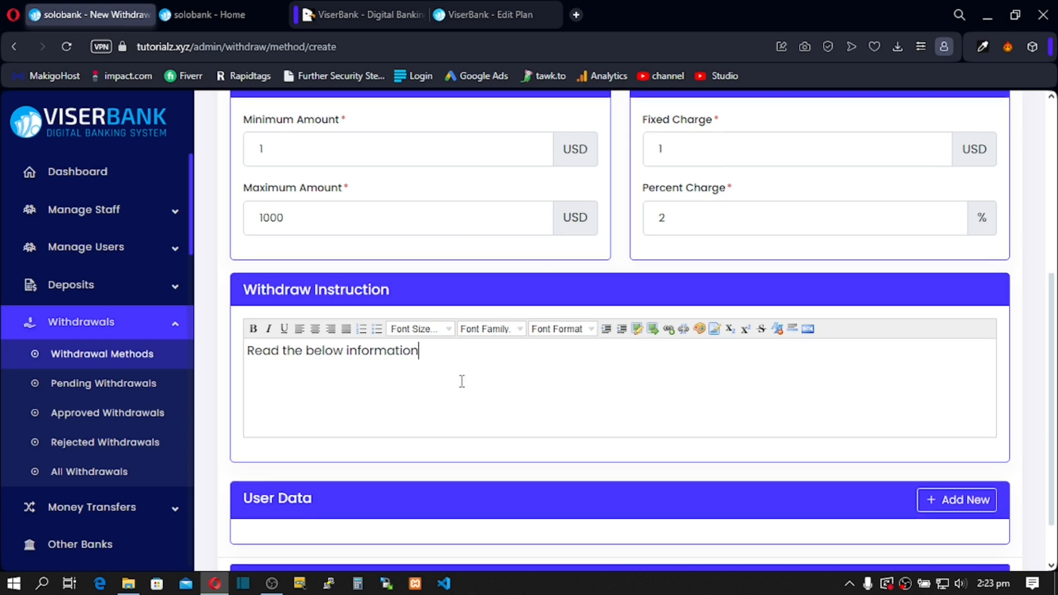
scroll(461, 380, down, 2)
click(954, 453)
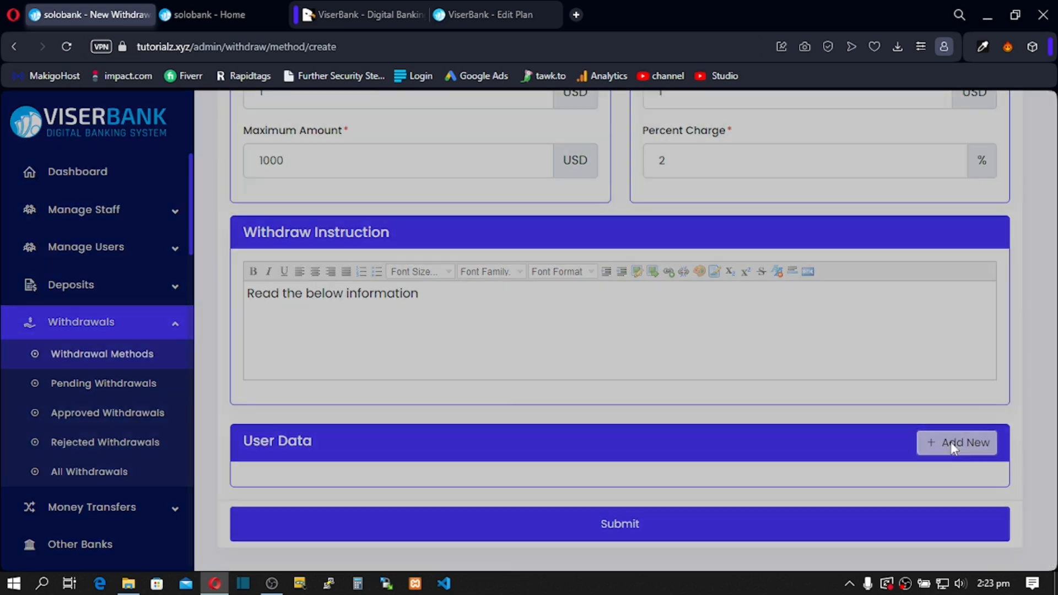
Step: Set the new user-data field to type Text and Required
click(407, 220)
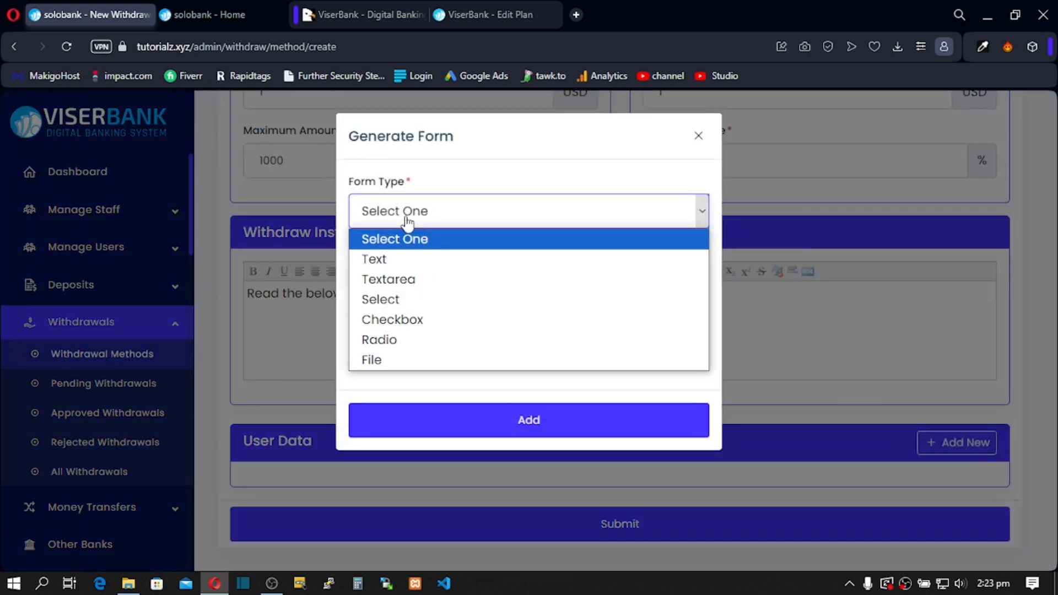
click(403, 269)
click(403, 282)
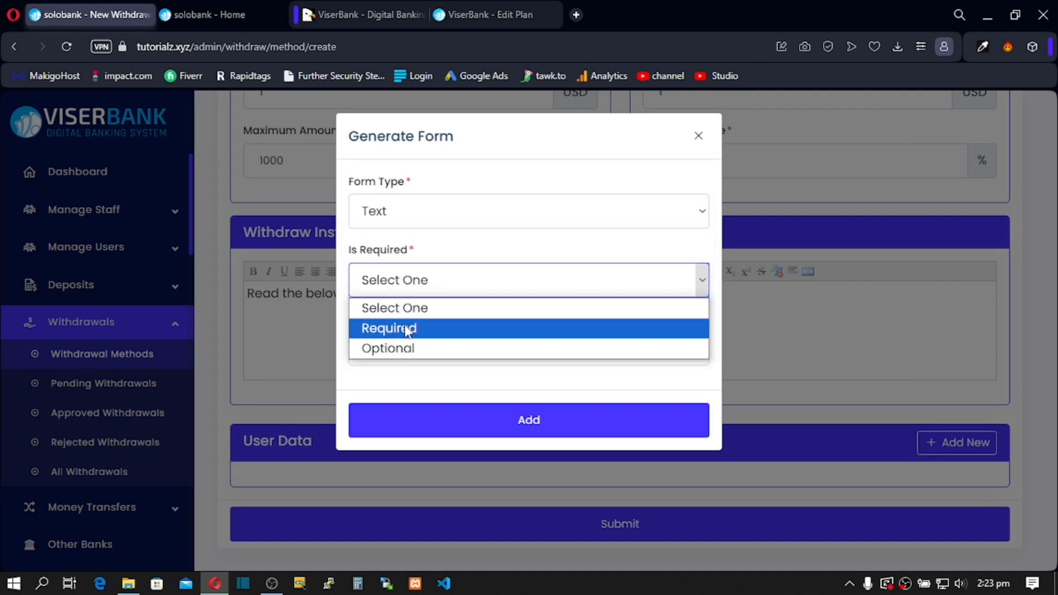
click(407, 329)
Step: Label the field 'Mobile Money Number' and add it to the form
click(393, 347)
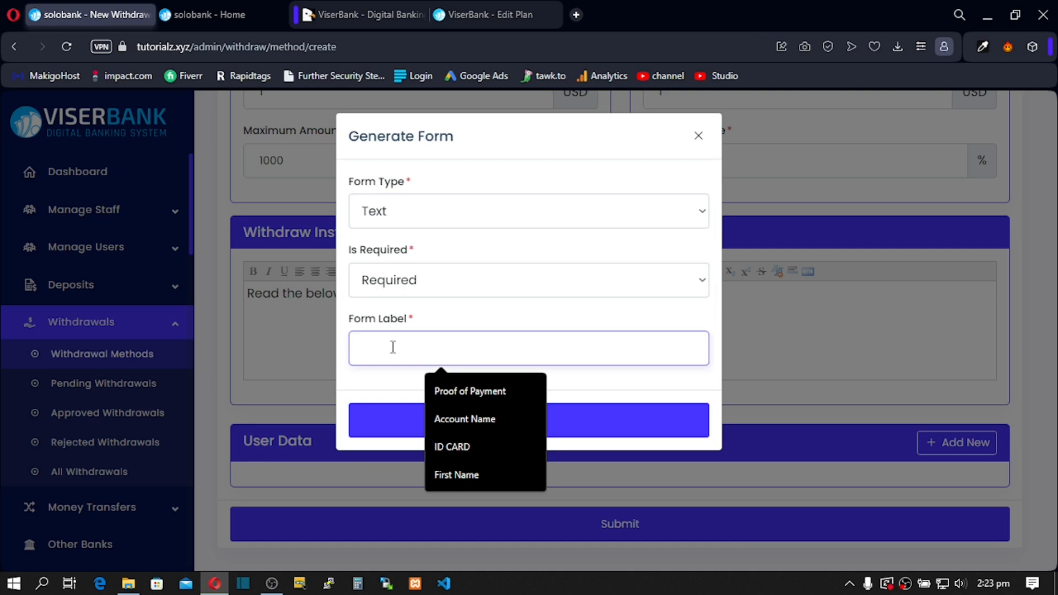
text(P)
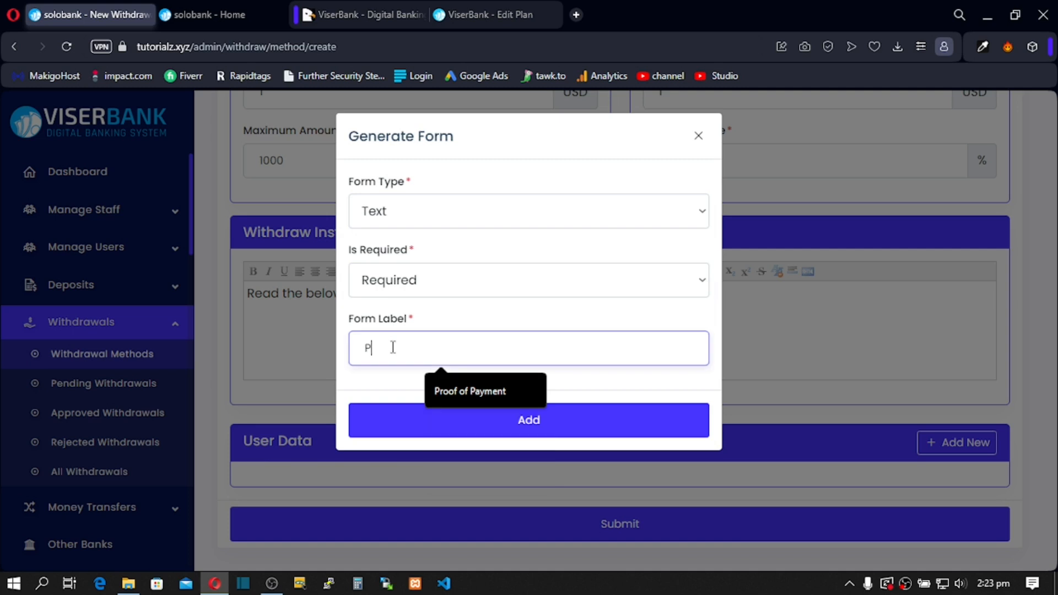
key(BackSpace)
text(M)
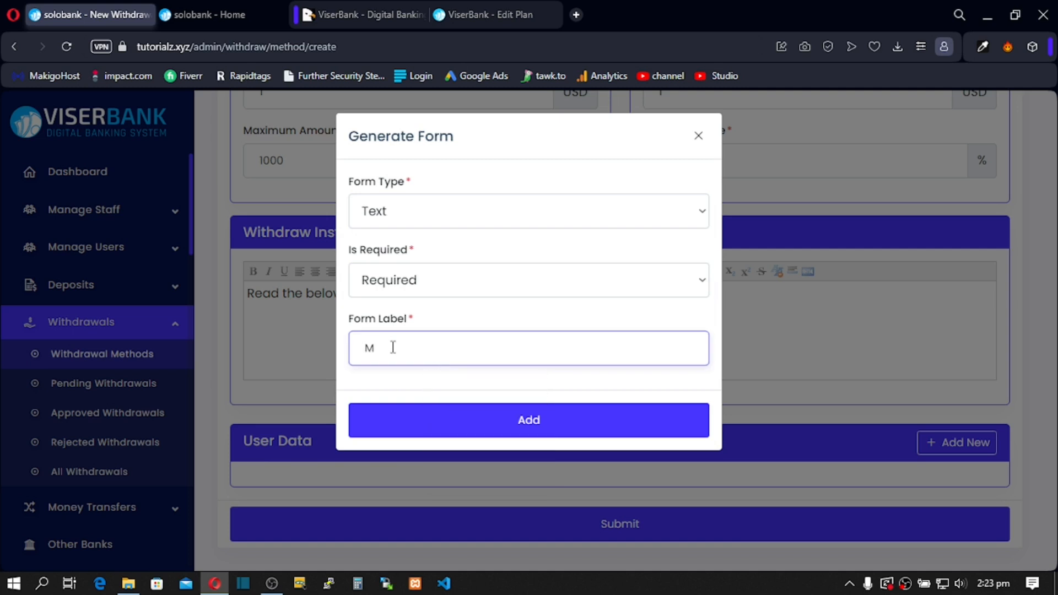
text(obile Money)
drag(440, 347, 366, 357)
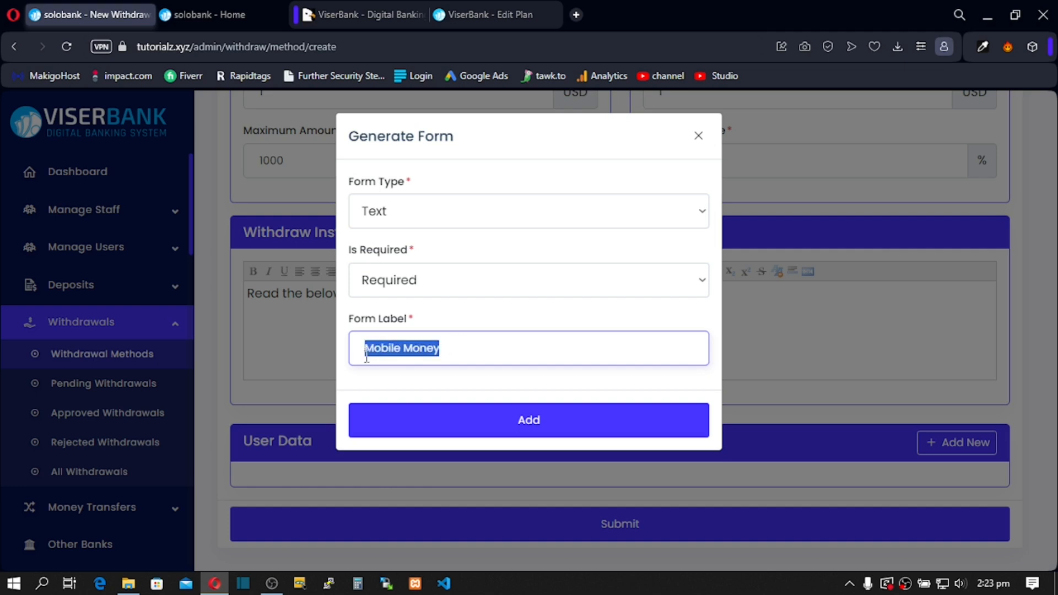
click(433, 350)
drag(472, 347, 301, 357)
drag(440, 348, 348, 359)
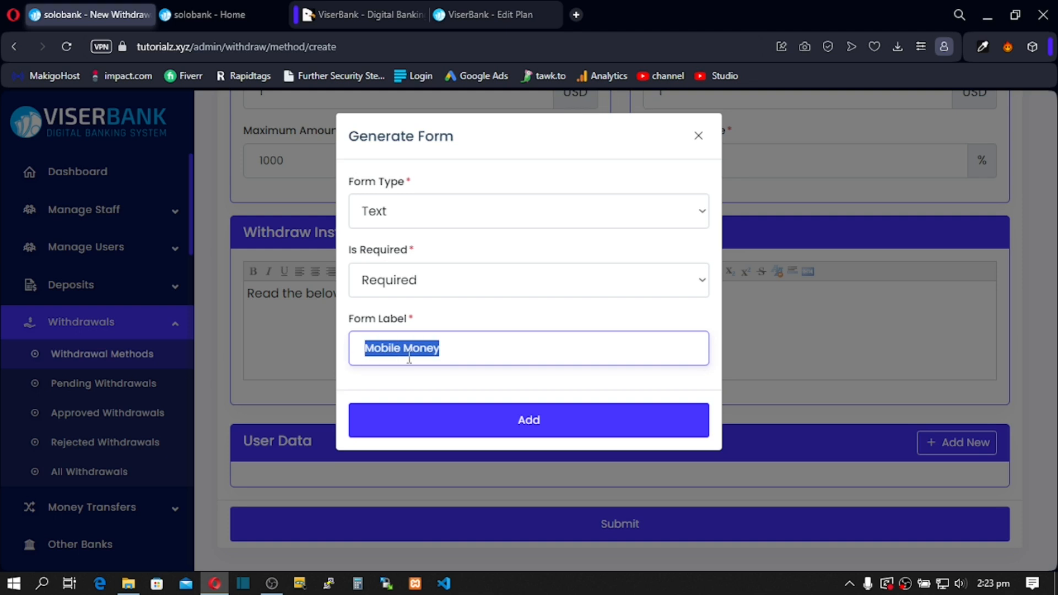
click(451, 351)
text(No)
text(mber)
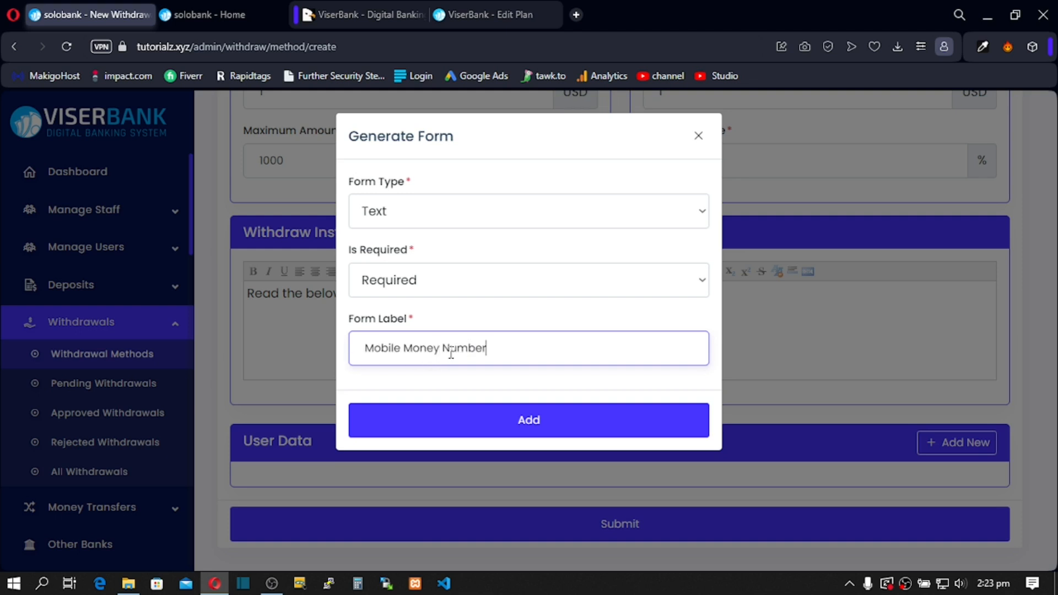
click(491, 420)
scroll(491, 420, down, 4)
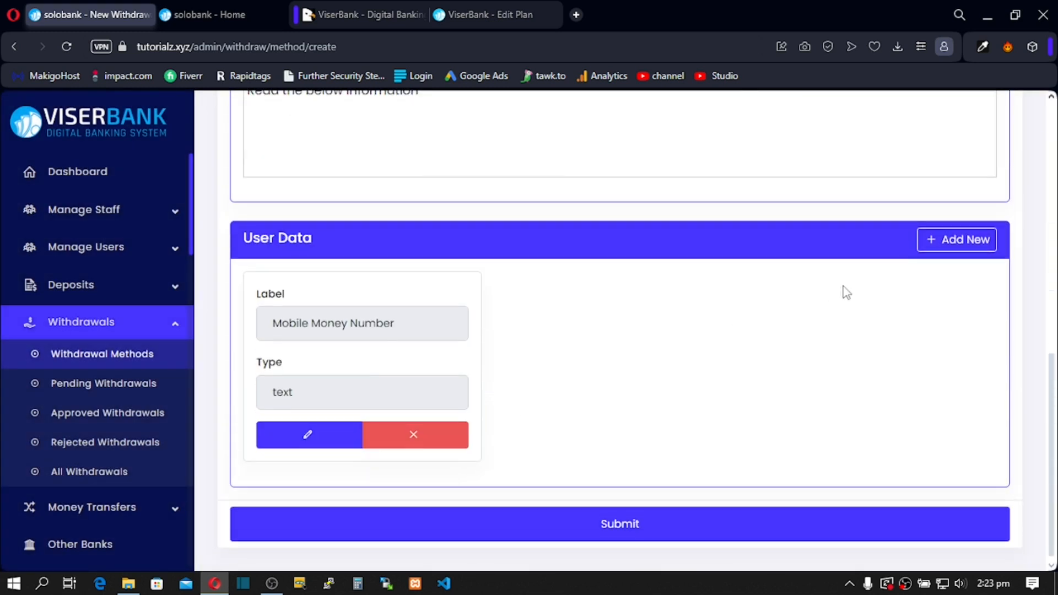
Step: Add a required File field labelled 'Name of Recipient', correcting the spelling of Recipient
click(951, 247)
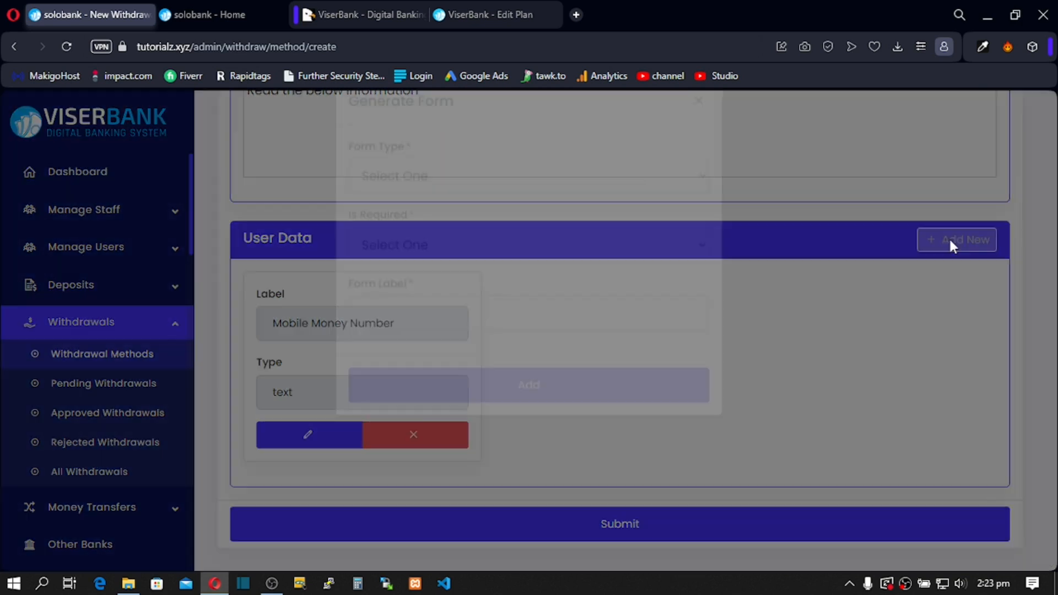
click(461, 215)
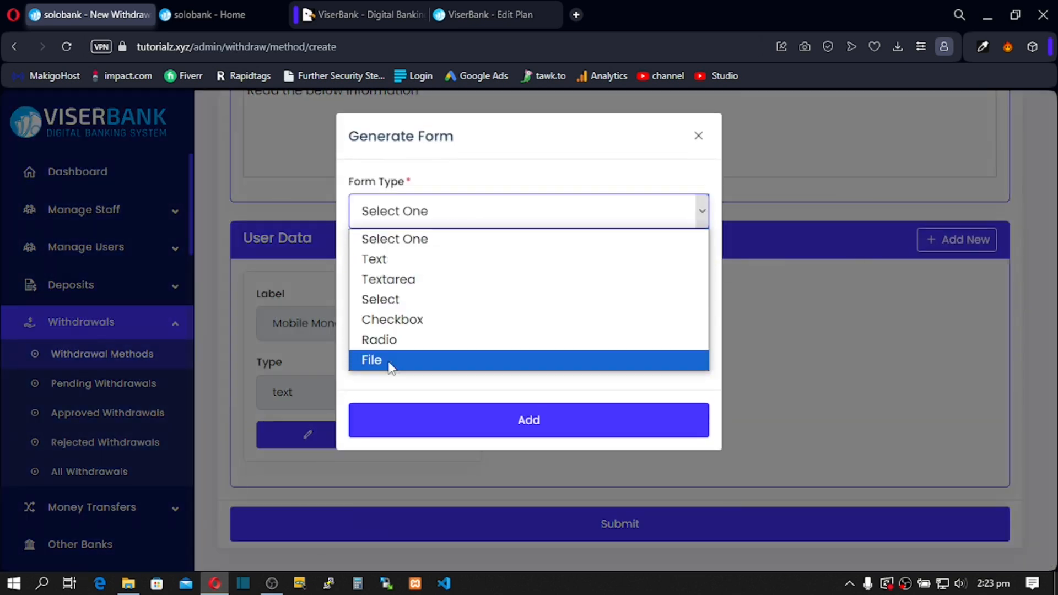
click(386, 360)
click(418, 279)
click(415, 329)
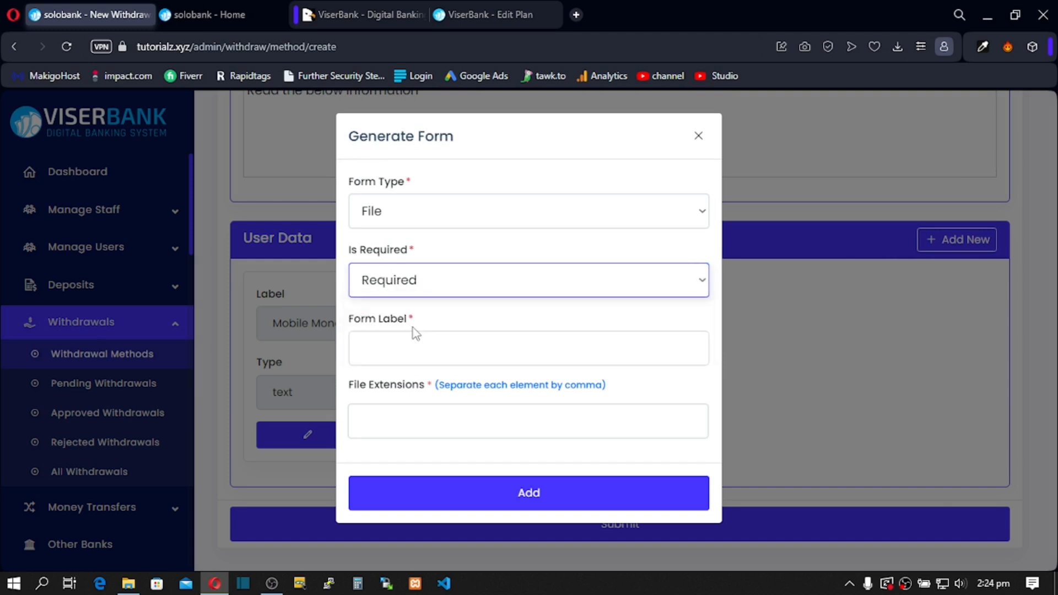
click(402, 344)
text(Name of Reciepien)
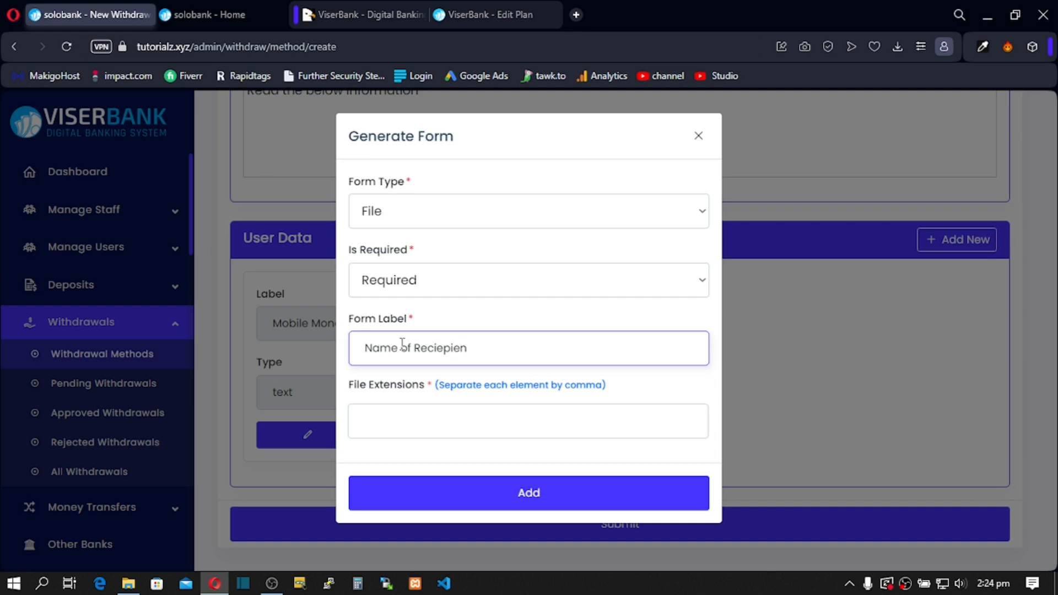
right_click(452, 347)
click(497, 100)
click(433, 503)
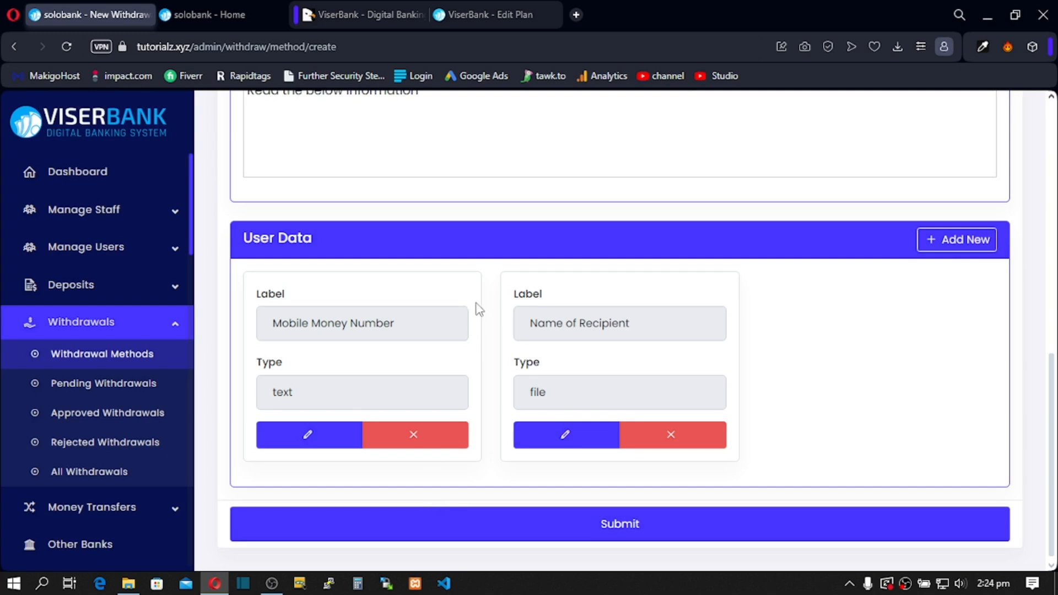
scroll(490, 386, up, 2)
scroll(493, 551, down, 2)
Step: Save the Mobile Money withdrawal method, then expand Manage Users and Manage Staff in the sidebar
click(490, 526)
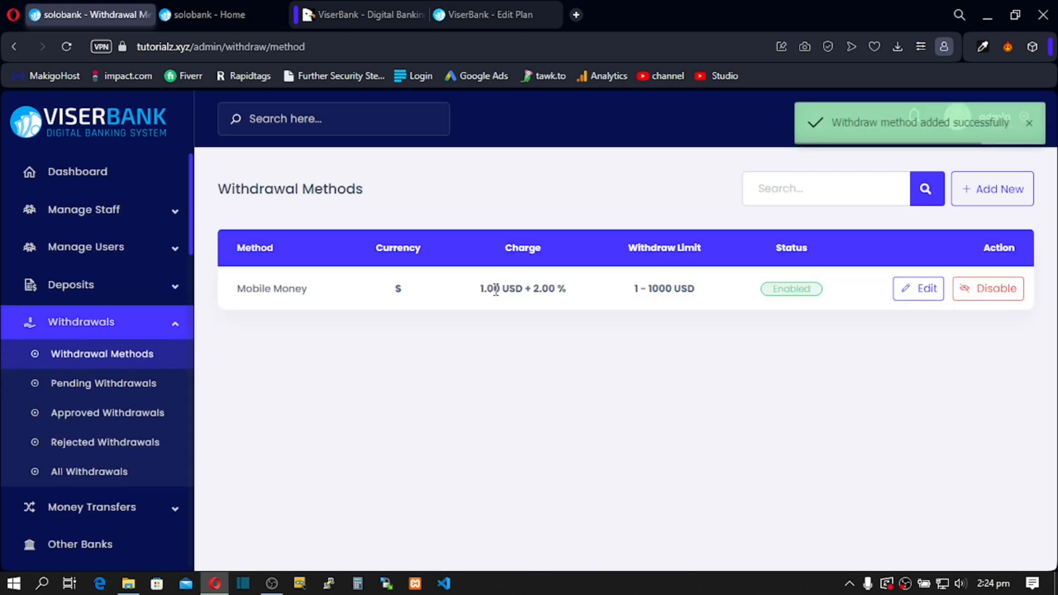
drag(495, 289, 508, 289)
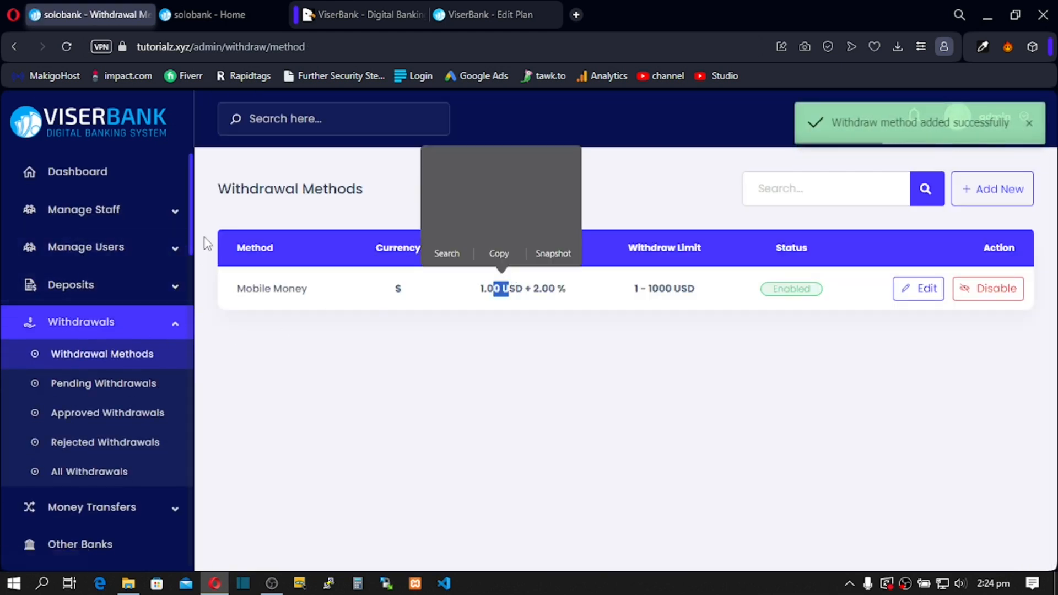
click(178, 255)
click(177, 209)
Step: Open the All Staff list and bring up the Add New staff form
click(65, 272)
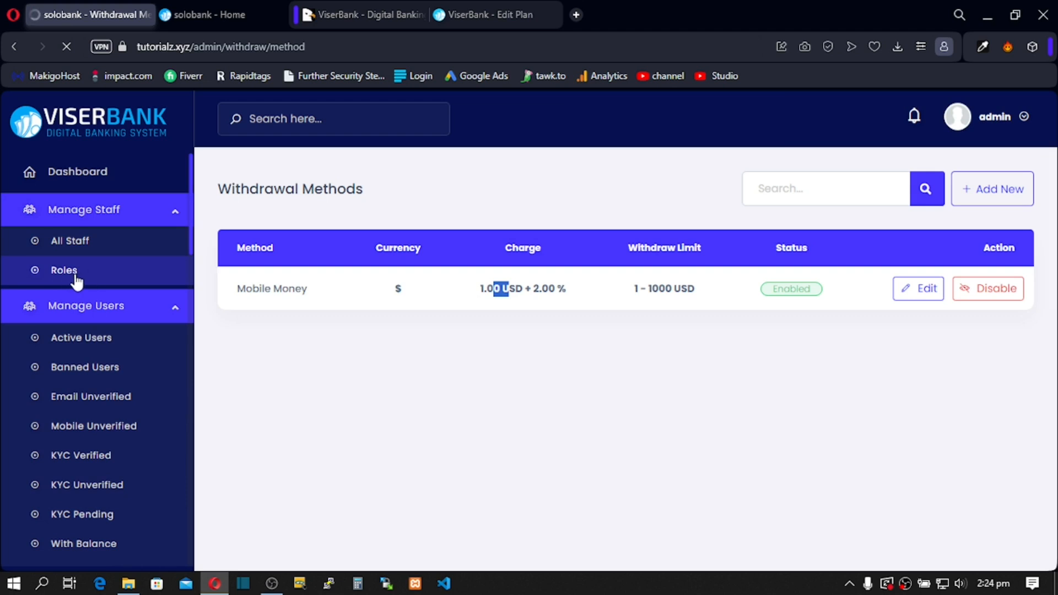
click(95, 242)
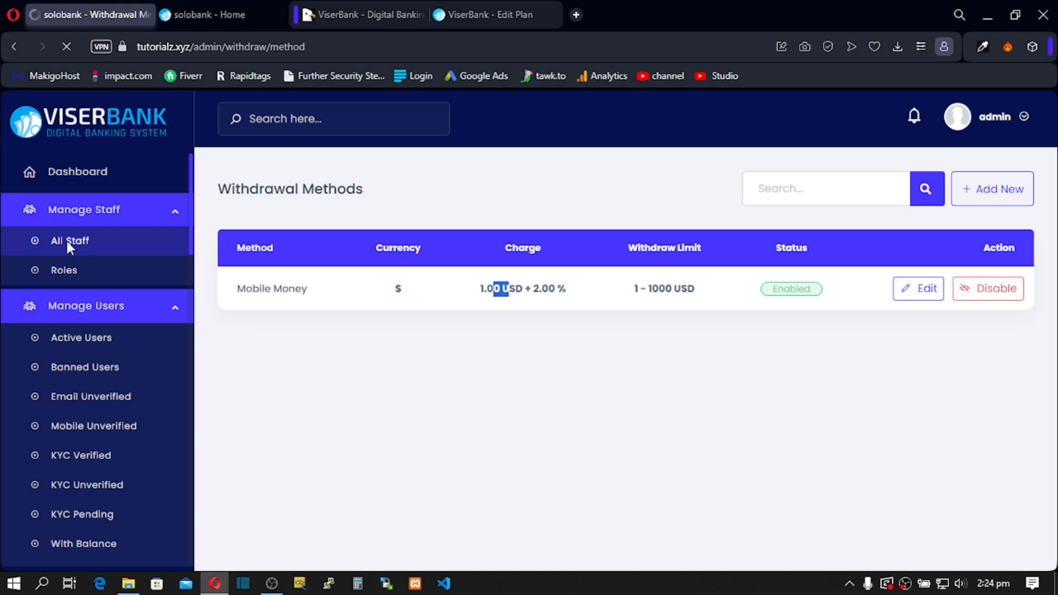
drag(326, 287, 762, 287)
click(995, 198)
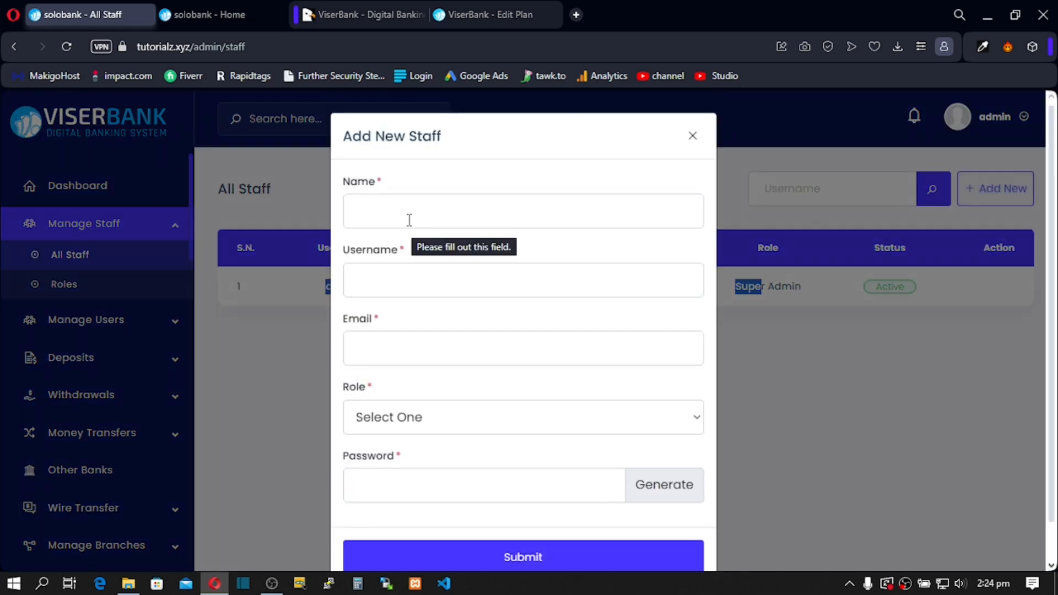
Step: Try names ('Adpunt', 'Bra', 'Support') in the Name field, clearing each attempt
click(374, 214)
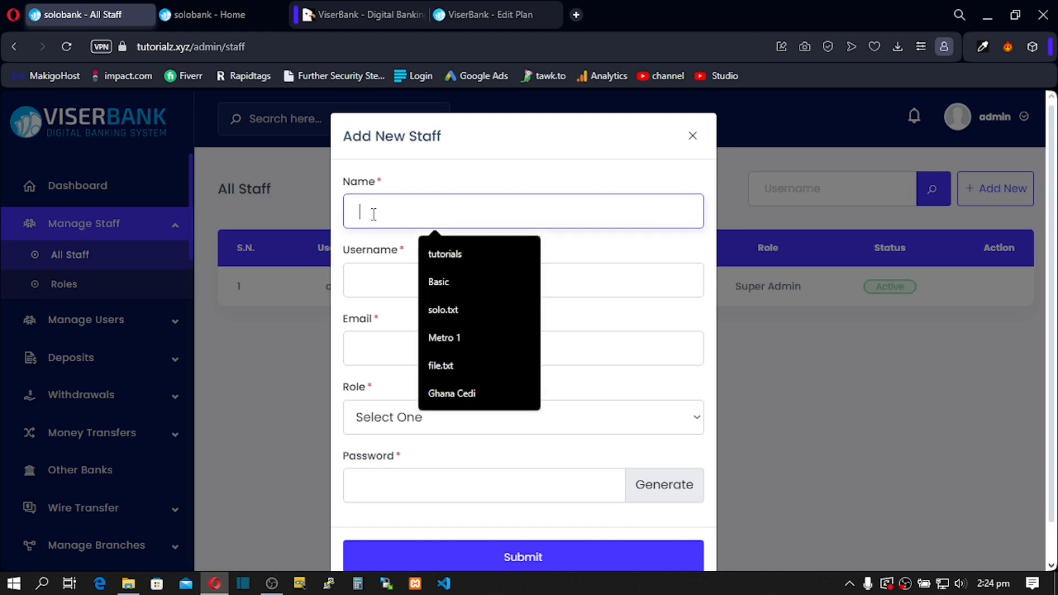
text(Ad)
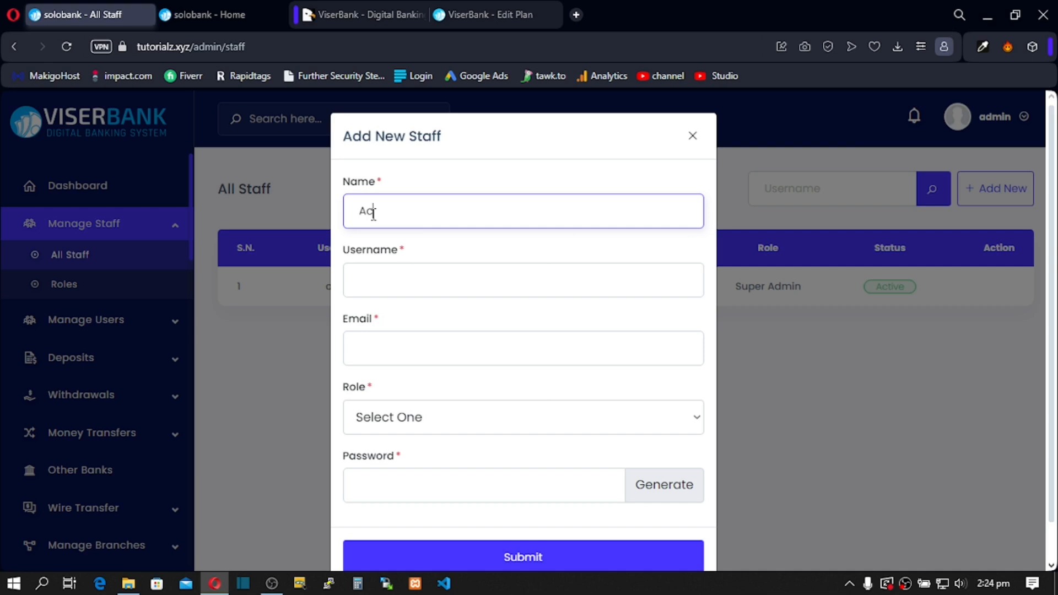
text(punt)
key(BackSpace)
key(BackSpace)
key(BackSpace)
key(BackSpace)
key(BackSpace)
key(BackSpace)
text(Bran)
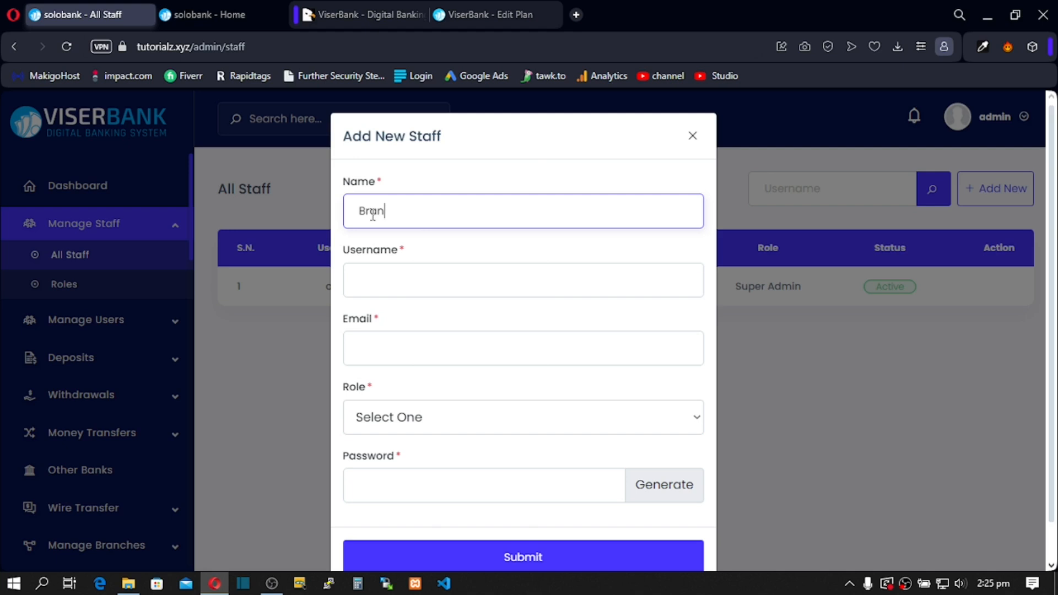
key(ctrl+a)
key(BackSpace)
text(Support)
key(BackSpace)
key(BackSpace)
key(BackSpace)
key(BackSpace)
key(BackSpace)
key(BackSpace)
key(BackSpace)
Step: Check the Username, Email and Role fields, then close the staff form unsaved
click(381, 289)
click(371, 349)
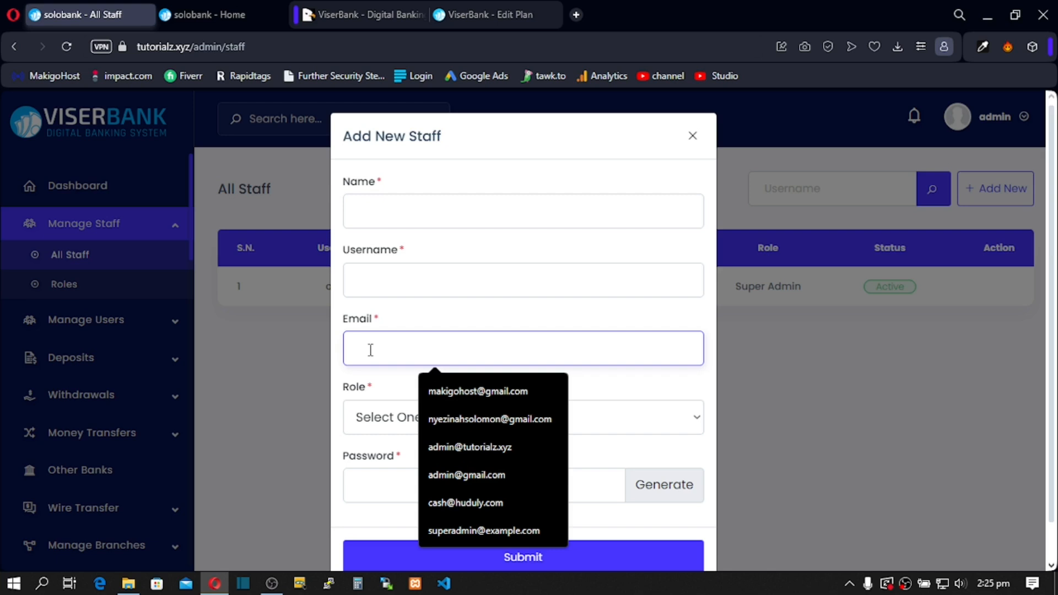
click(373, 416)
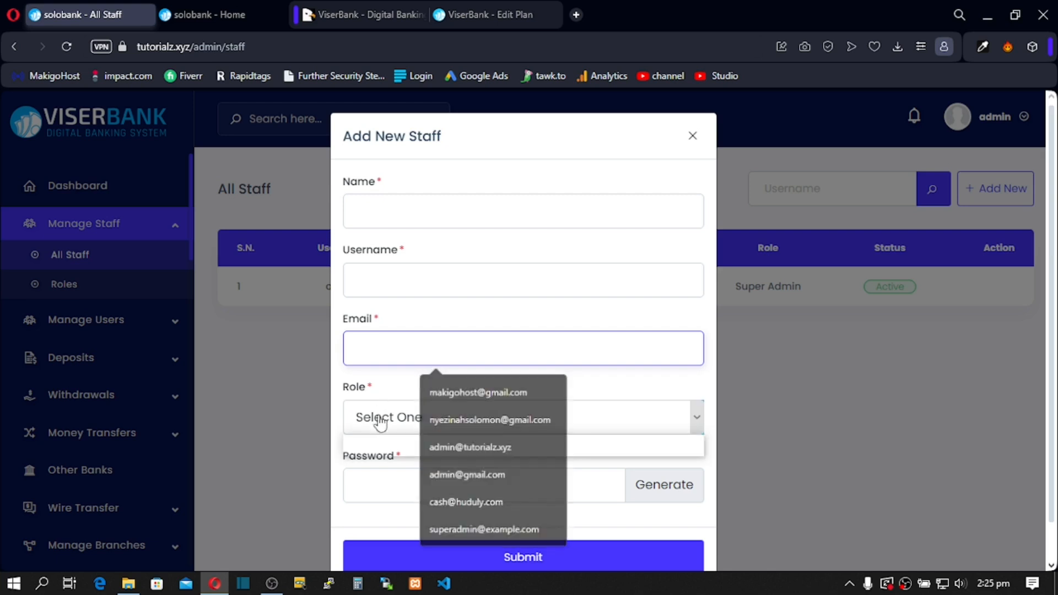
click(381, 414)
click(380, 414)
click(380, 414)
click(380, 414)
click(380, 414)
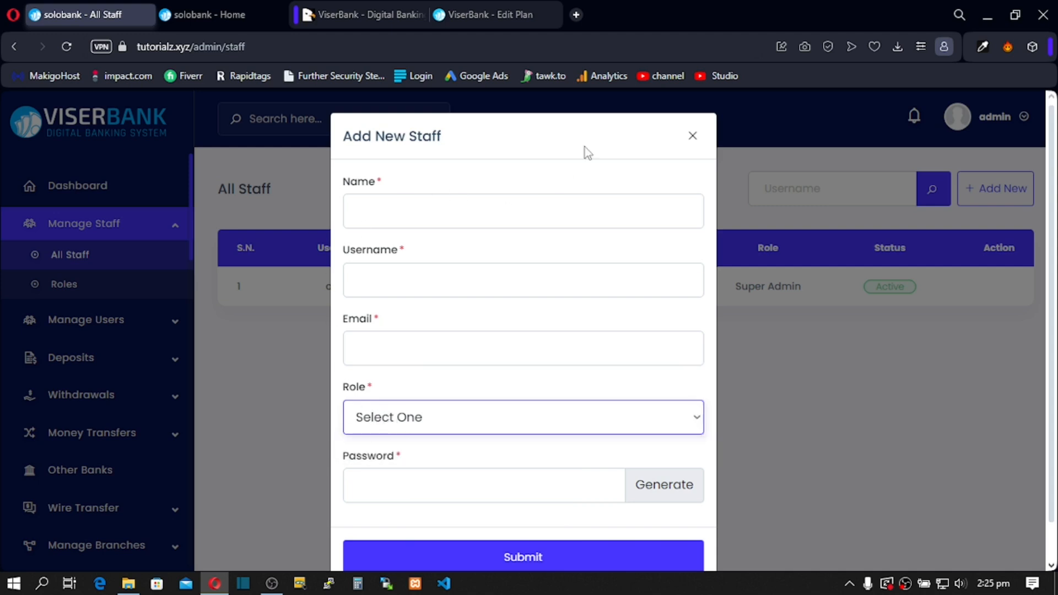
click(695, 139)
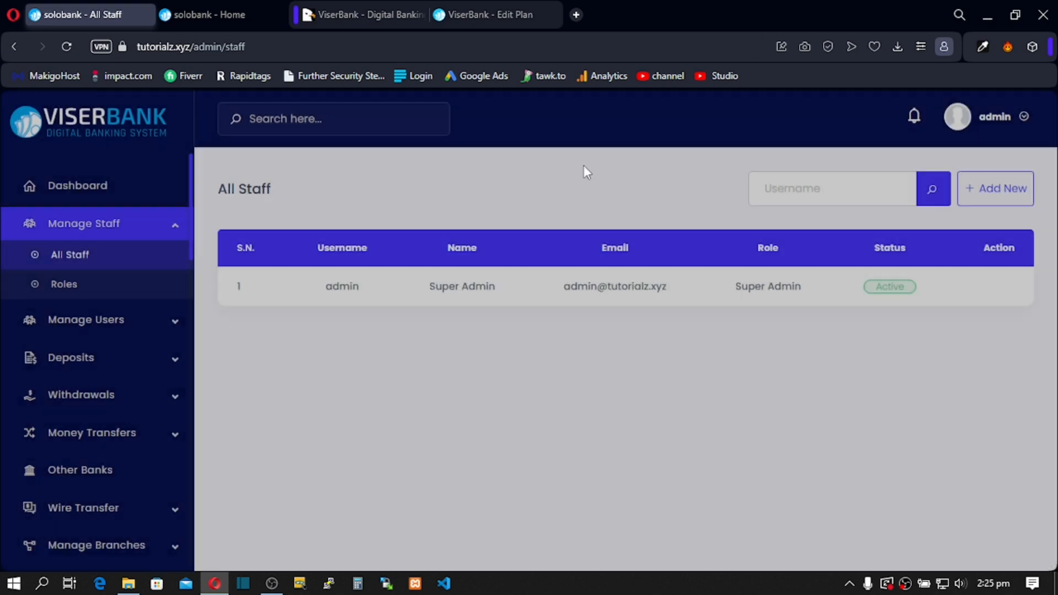
Step: Start a new staff role named 'Support Department'
click(83, 295)
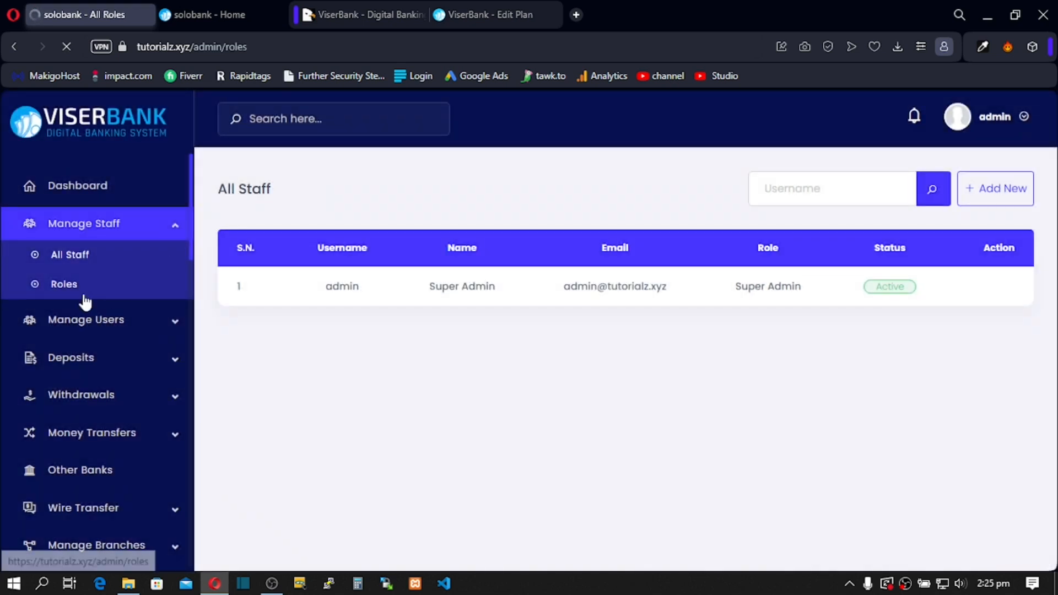
click(968, 194)
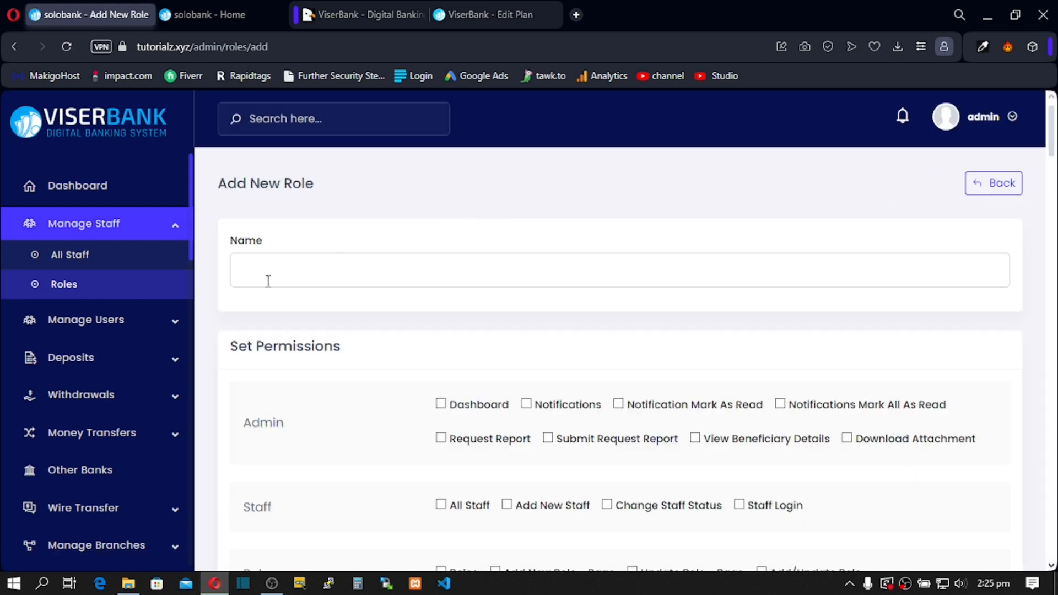
click(268, 280)
text(S)
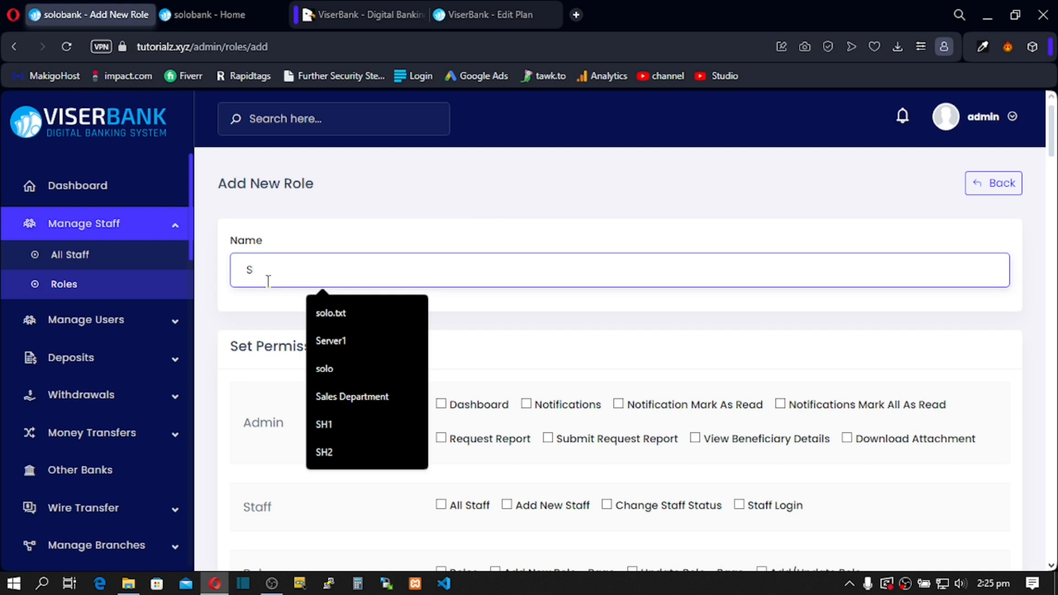
text(up)
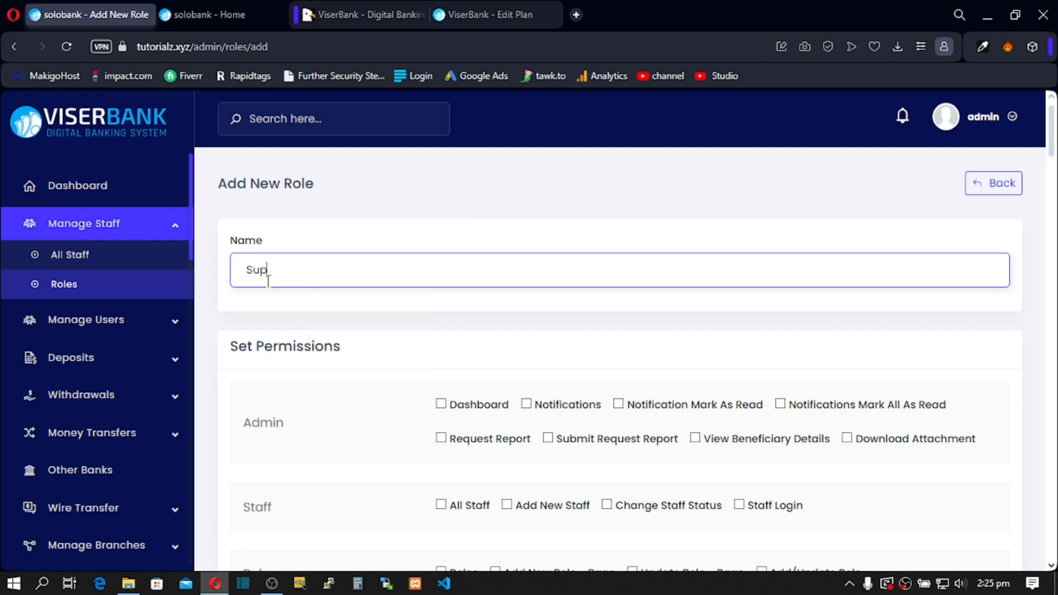
text(port Depo)
text(rtment)
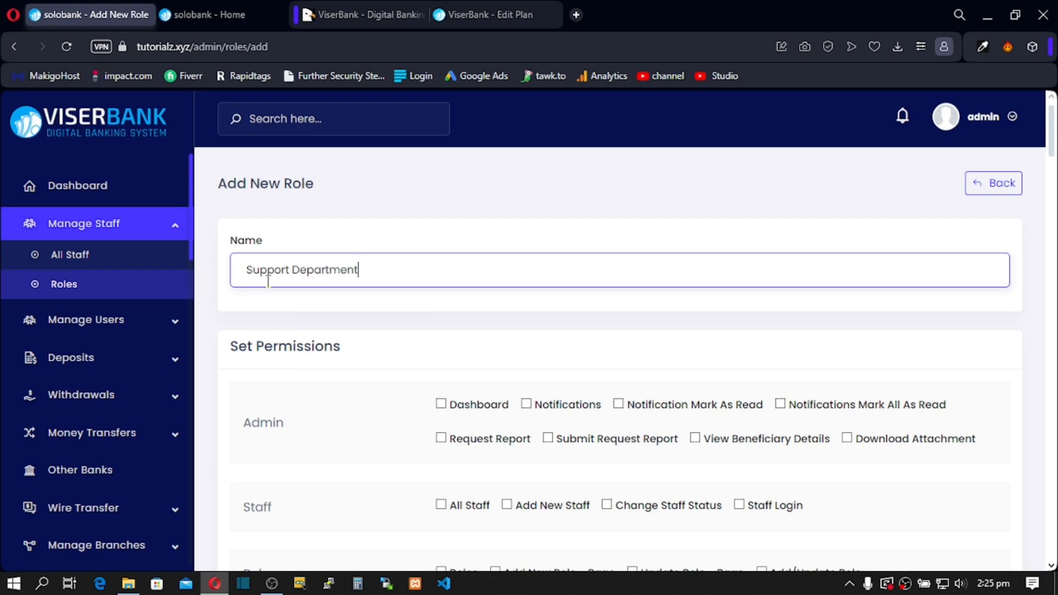
Step: Grant all, pending, closed, answered, view, reply, close, download and delete ticket permissions
scroll(338, 335, down, 10)
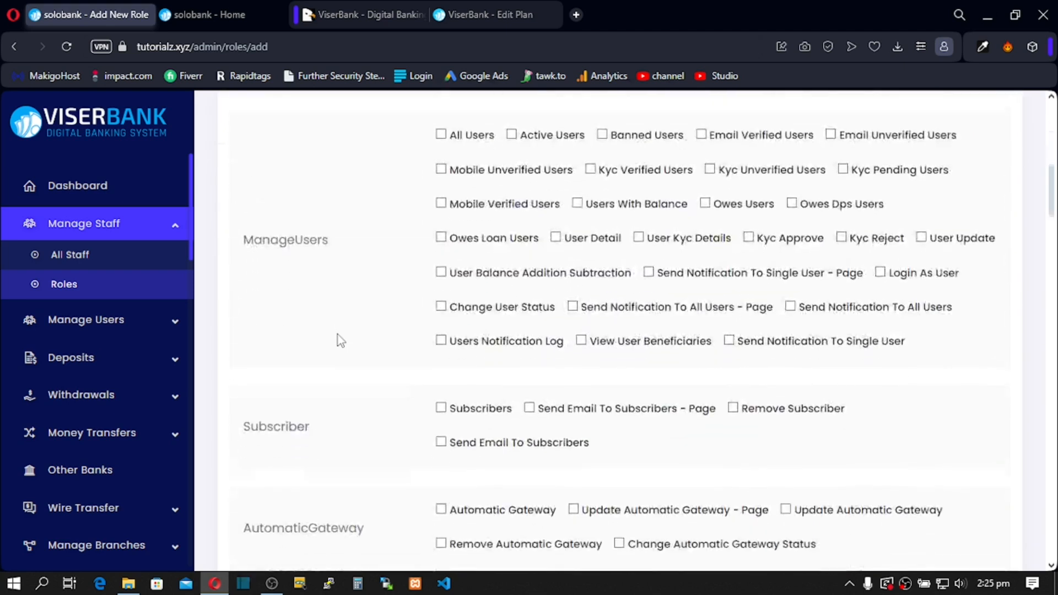
scroll(337, 335, down, 10)
scroll(338, 335, down, 5)
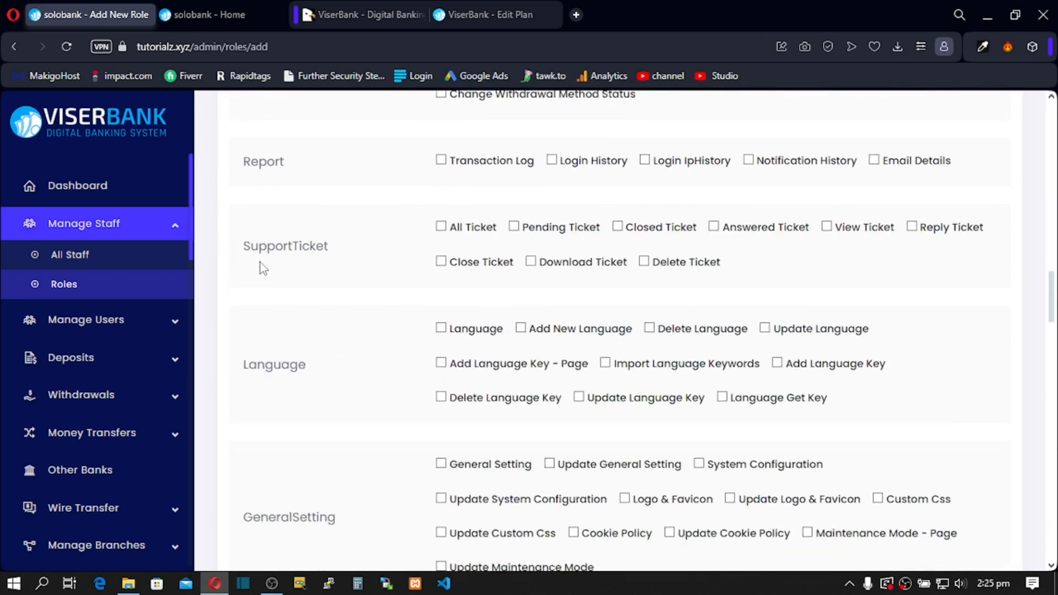
click(441, 227)
click(441, 261)
click(515, 226)
click(531, 261)
click(644, 261)
click(617, 226)
click(714, 226)
click(827, 226)
click(912, 227)
Step: Submit the Support Department role and return to the All Staff list
scroll(600, 282, down, 6)
scroll(599, 284, down, 20)
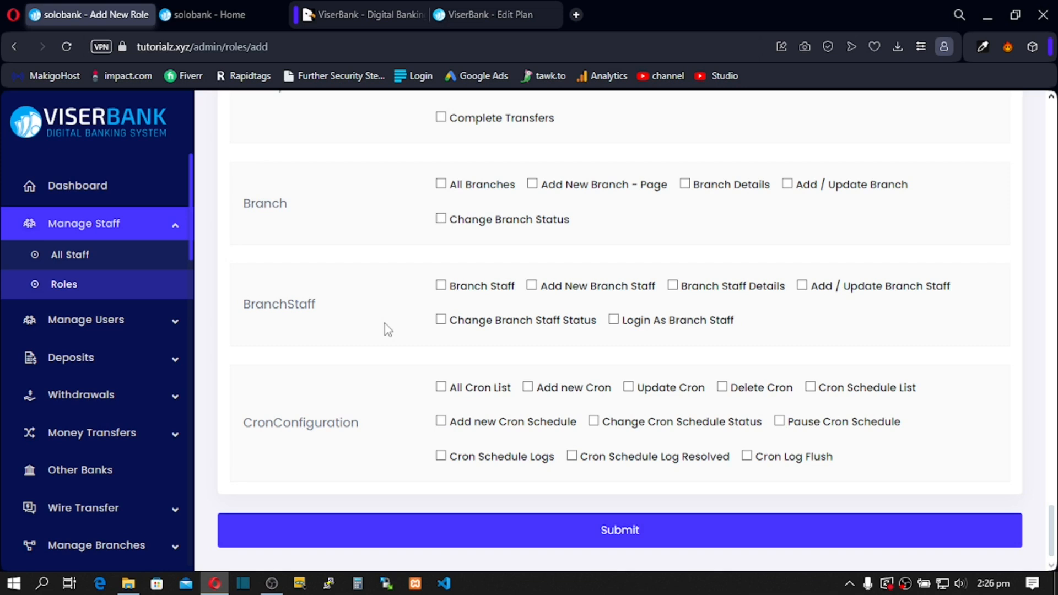
click(465, 536)
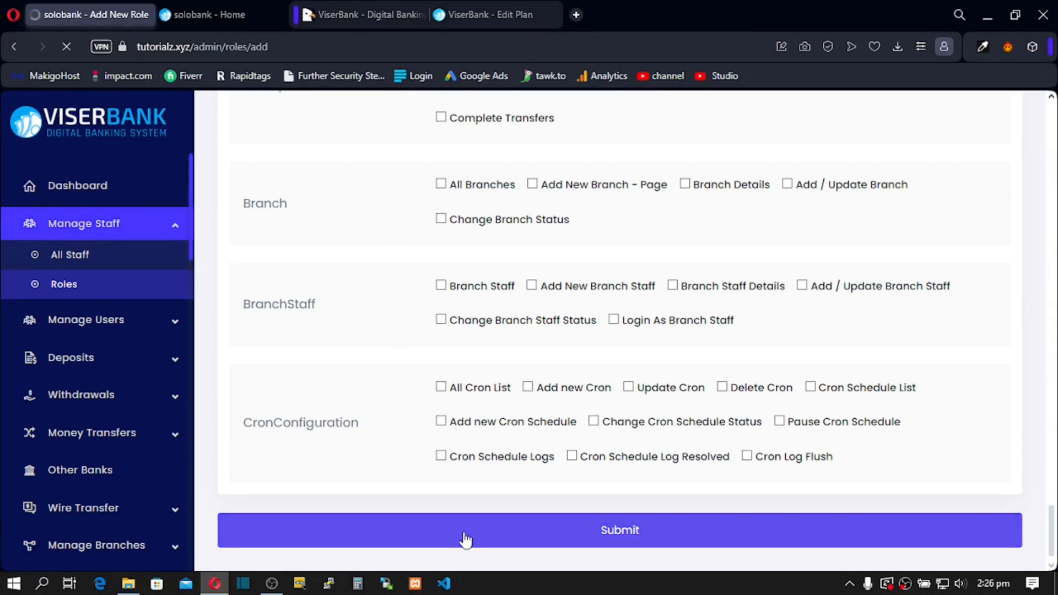
scroll(448, 412, up, 10)
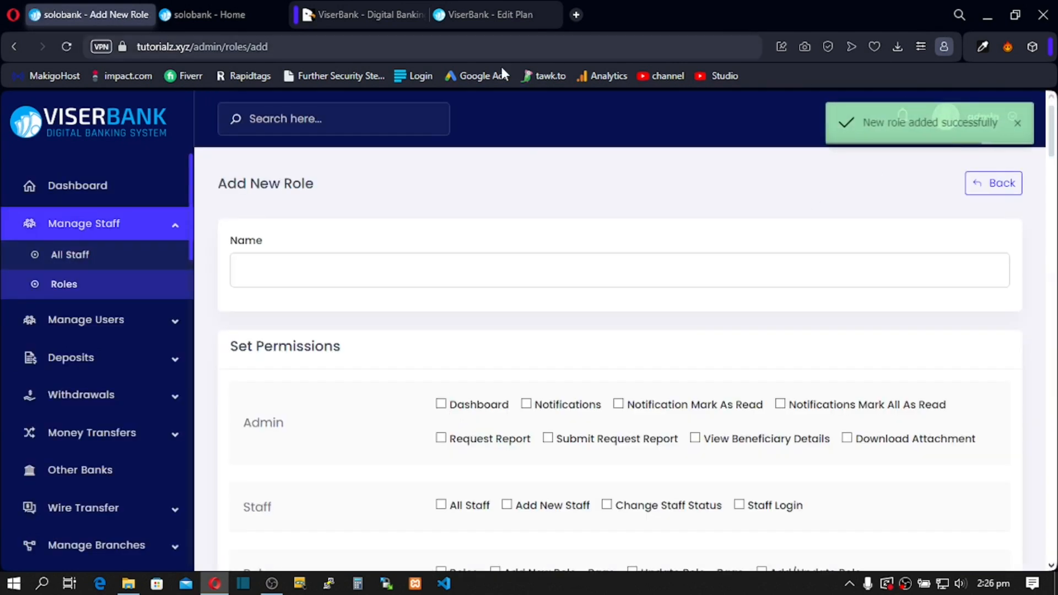
click(81, 259)
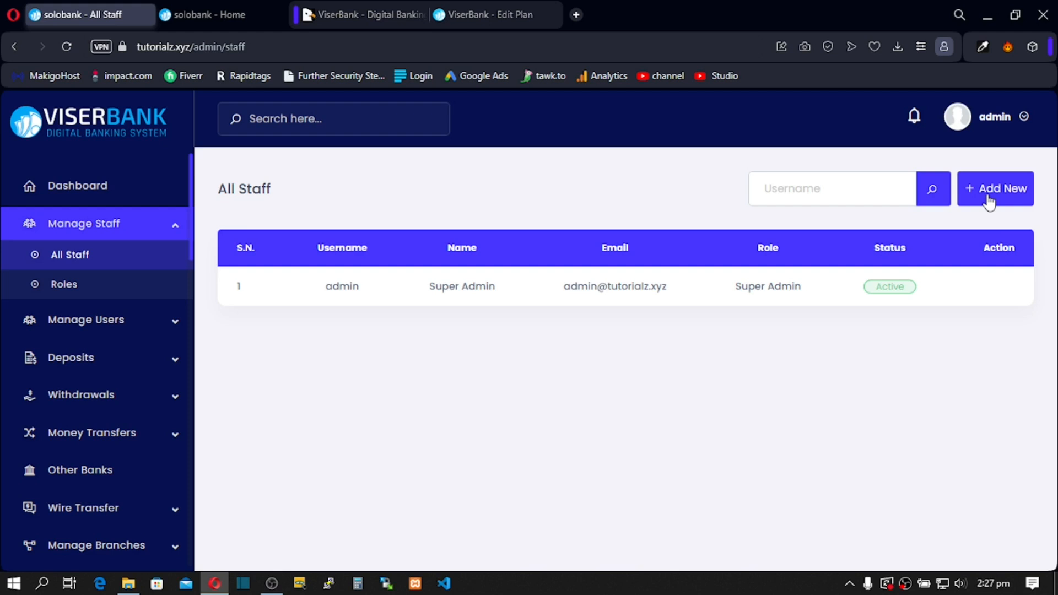
Step: Start a new staff member named 'Support Dept' with the suggested username
click(989, 202)
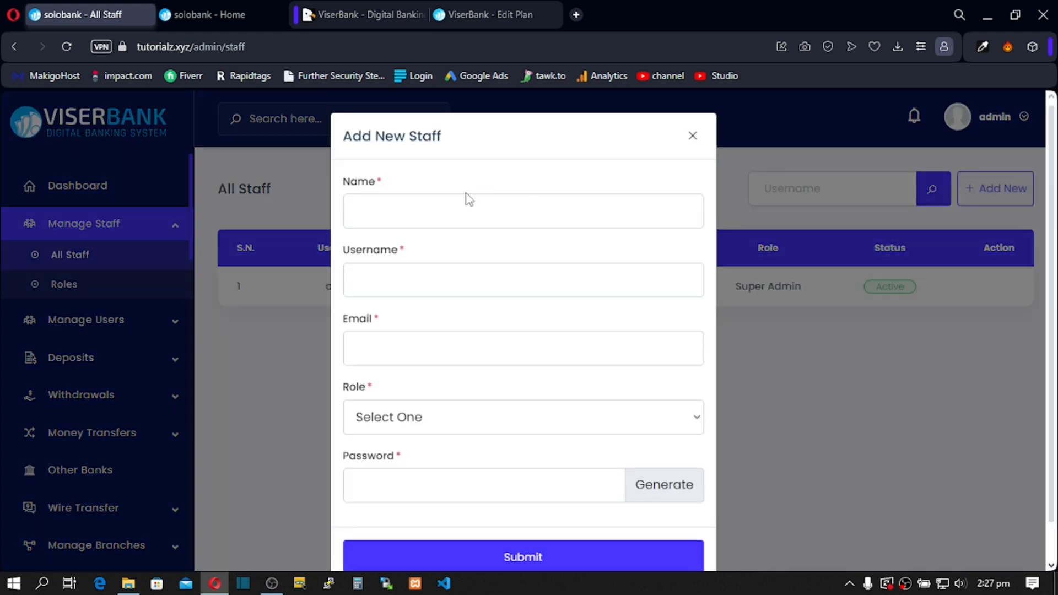
click(363, 215)
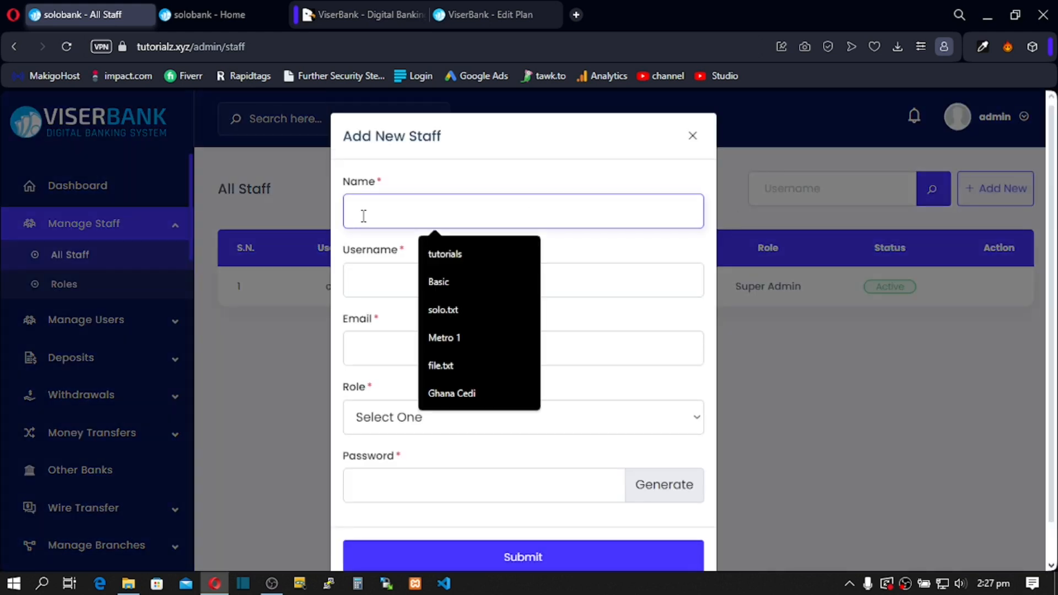
text(Su)
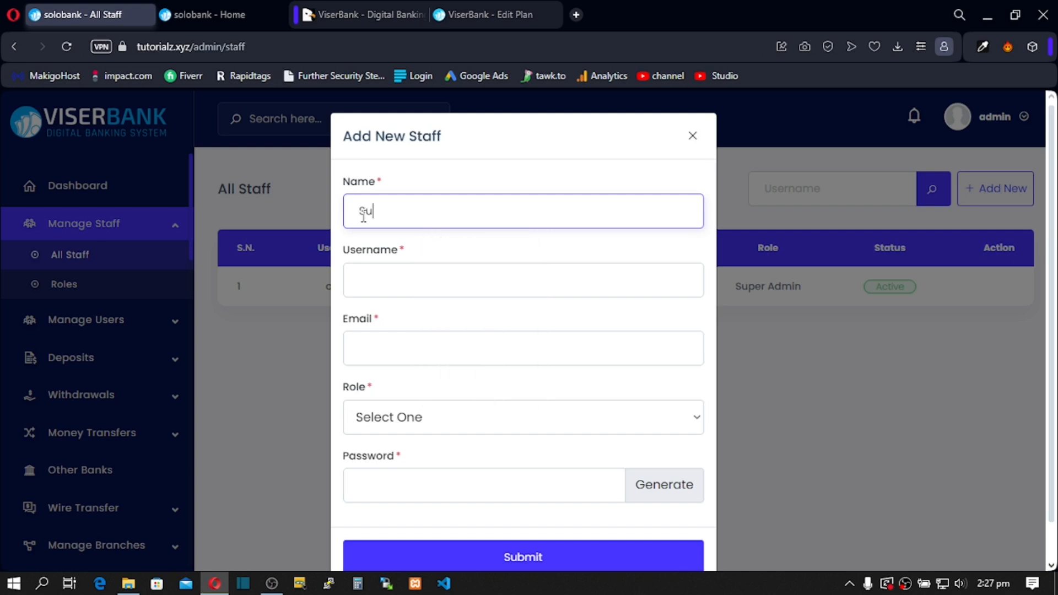
text(pport Dept)
click(385, 280)
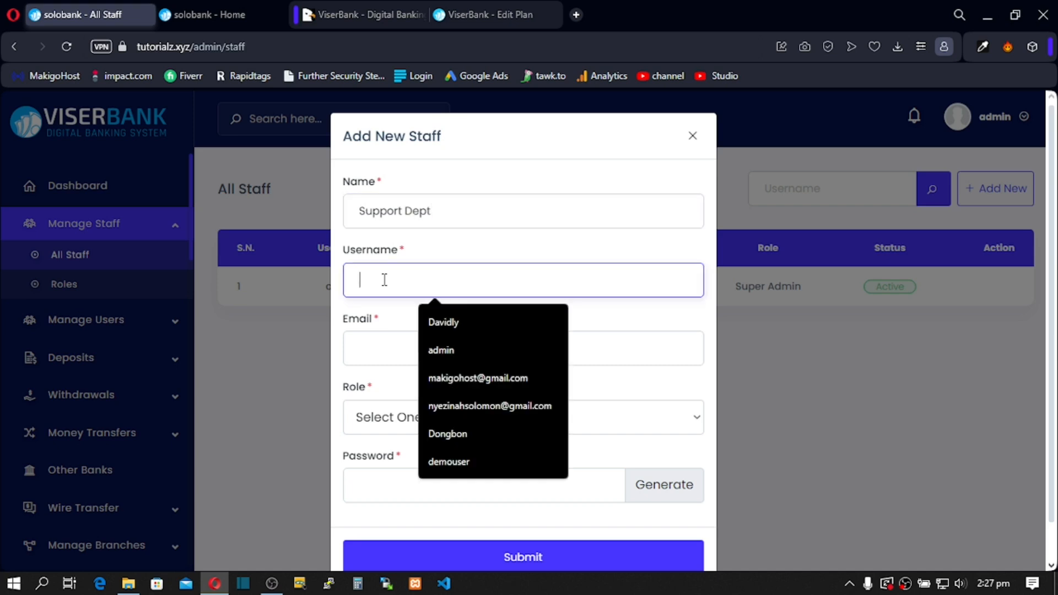
text(Dongbon)
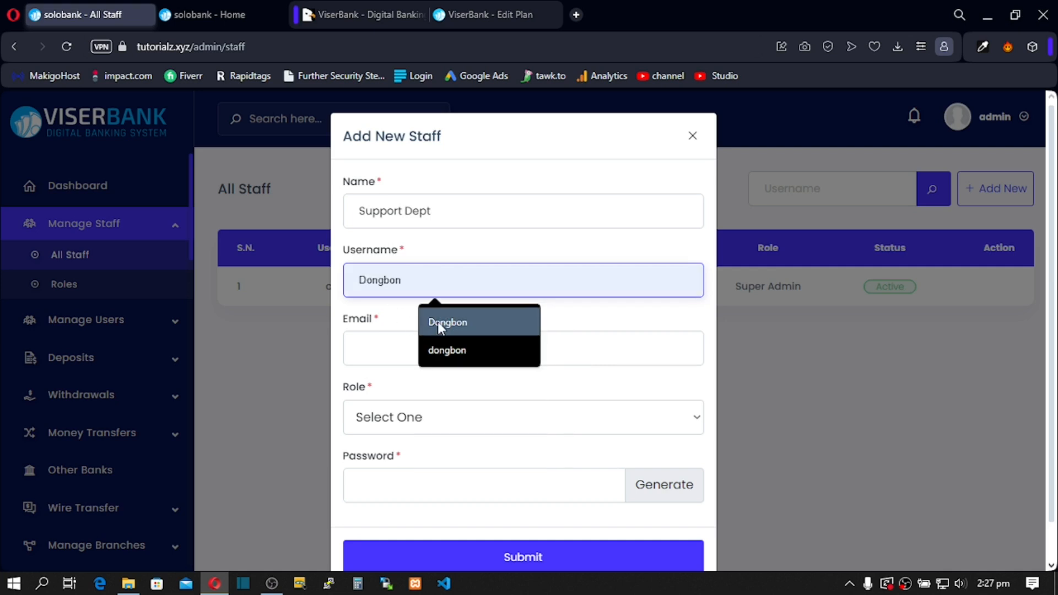
click(437, 322)
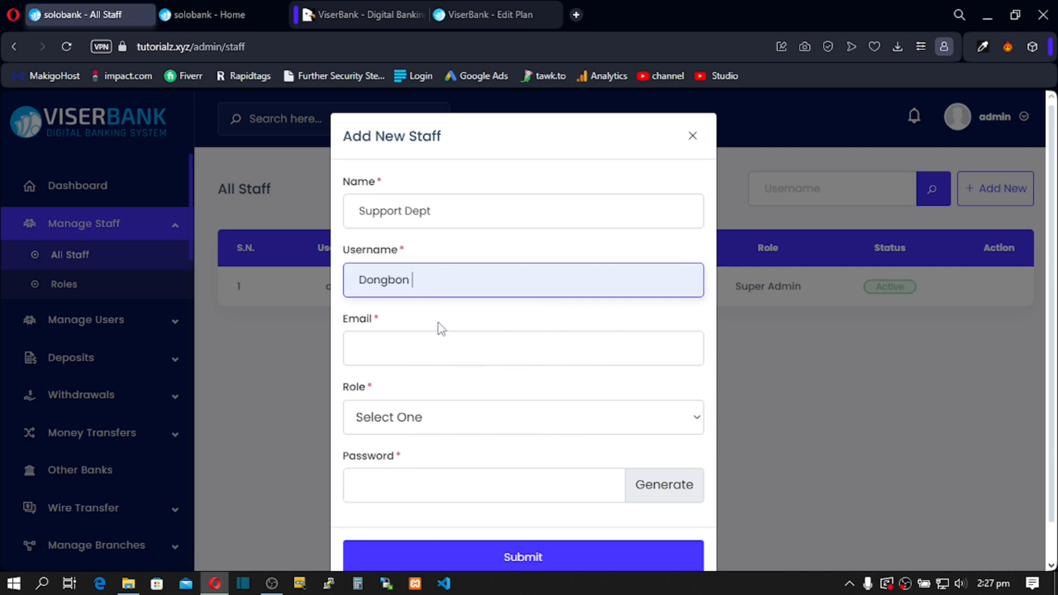
Step: Fill in the suggested e-mail address and assign the Support Department role
click(365, 351)
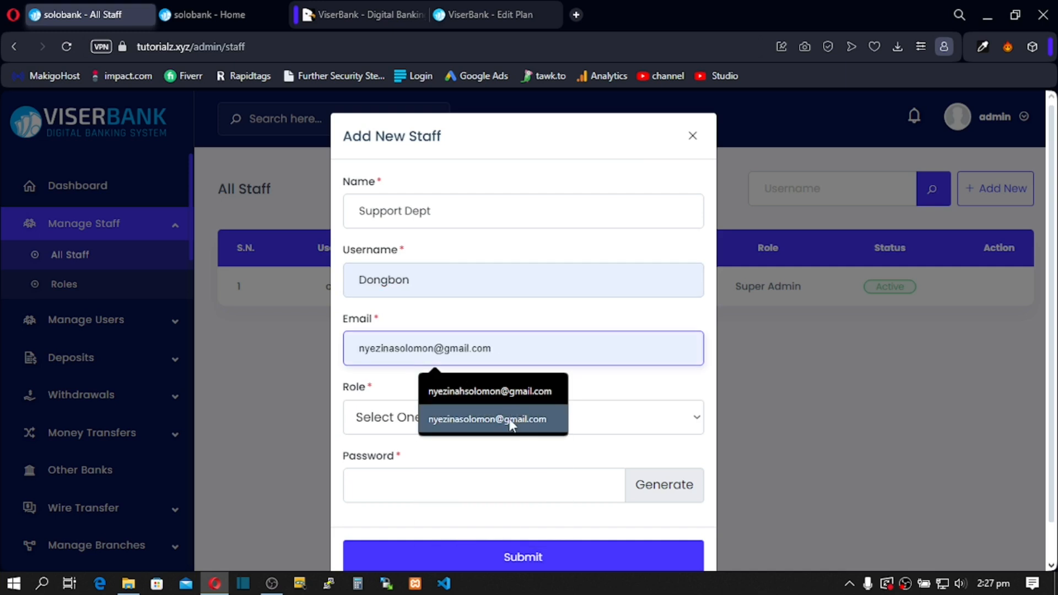
click(498, 424)
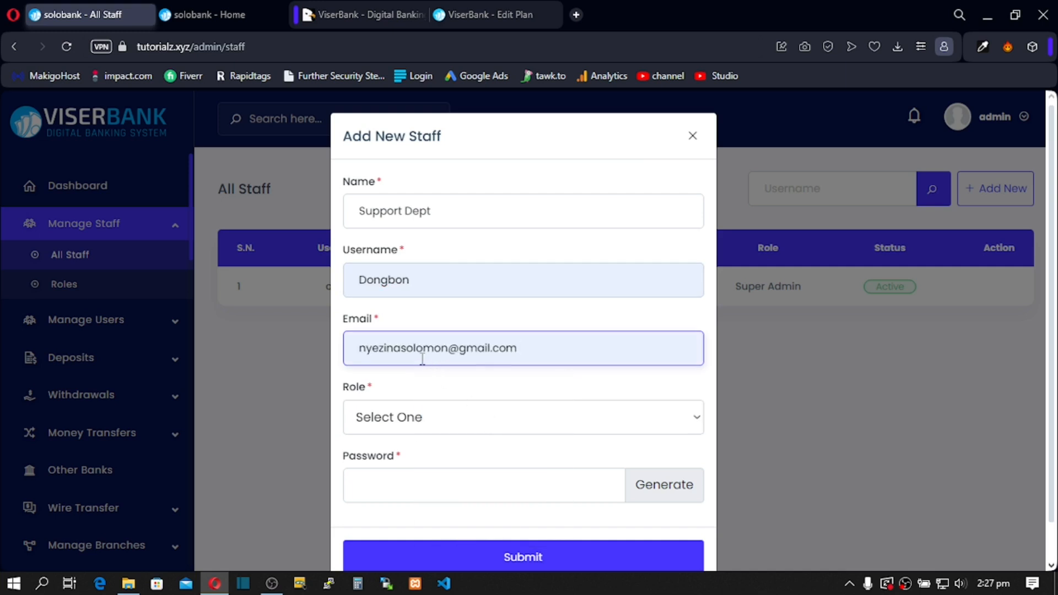
click(414, 417)
click(417, 466)
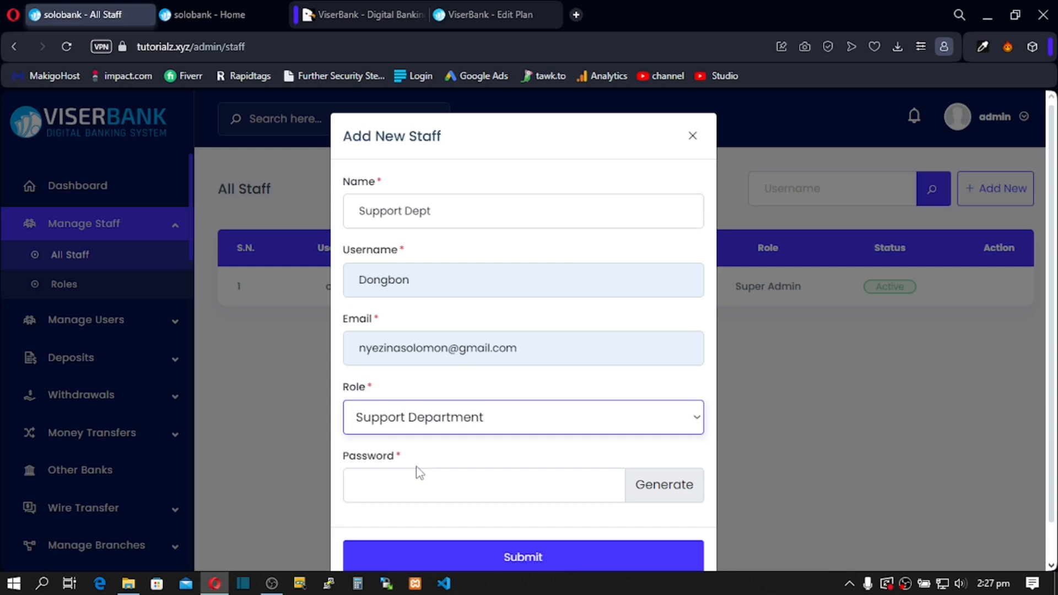
Step: Generate a random password, copy it, and submit the new staff member
scroll(418, 469, down, 1)
click(659, 454)
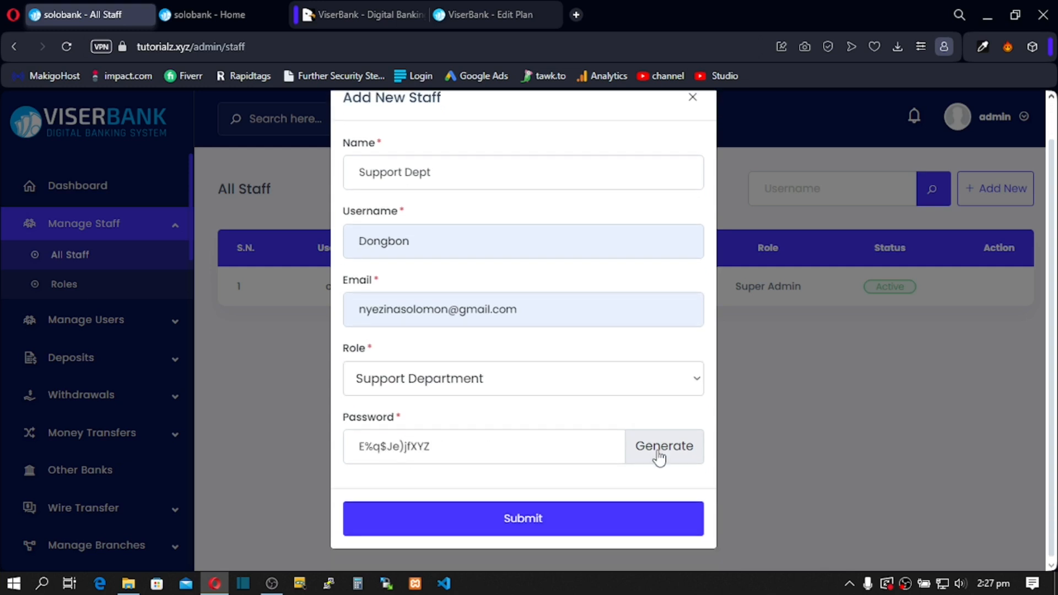
triple_click(491, 441)
right_click(375, 449)
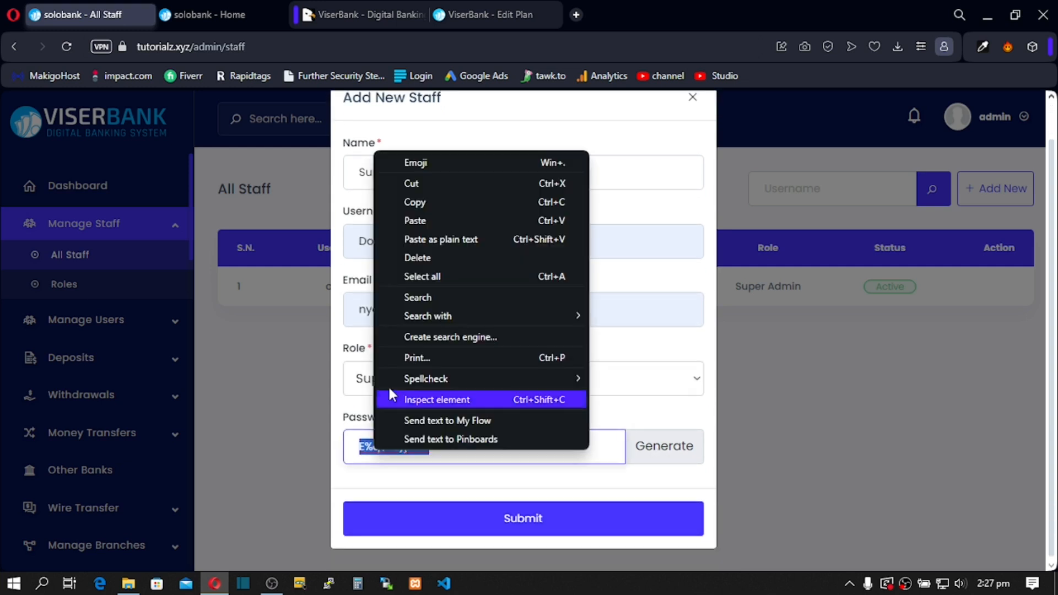
click(424, 203)
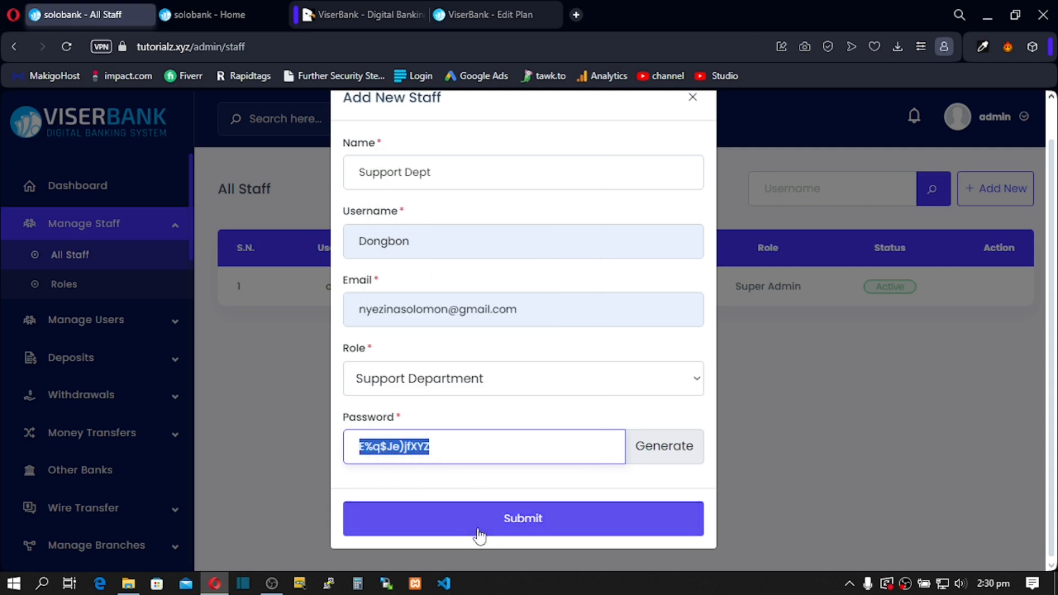
click(481, 529)
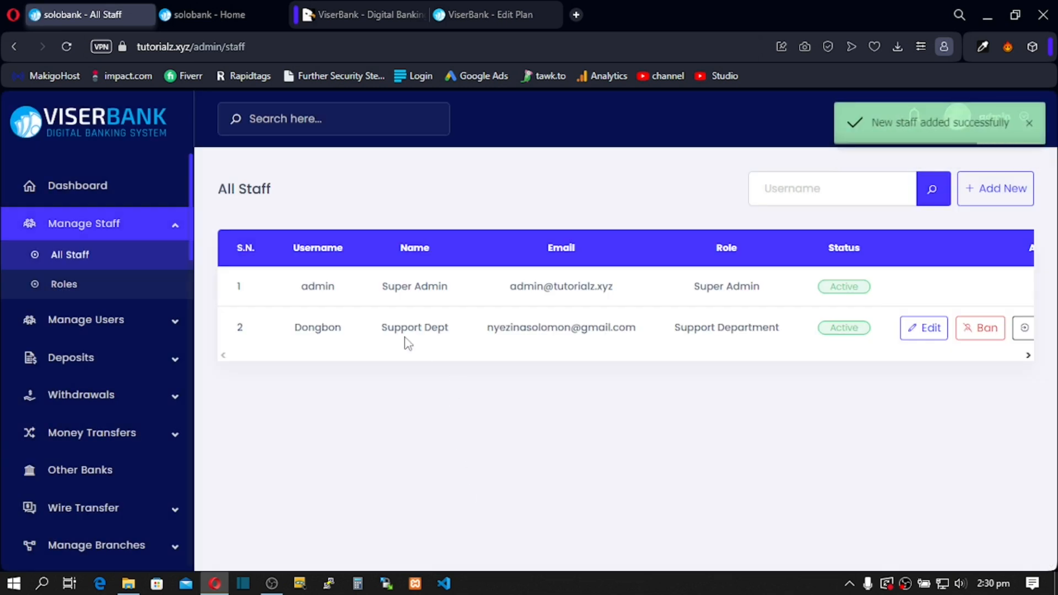
Step: Log in as Support Dept in a new tab and expand its Support Ticket section
drag(394, 327, 636, 335)
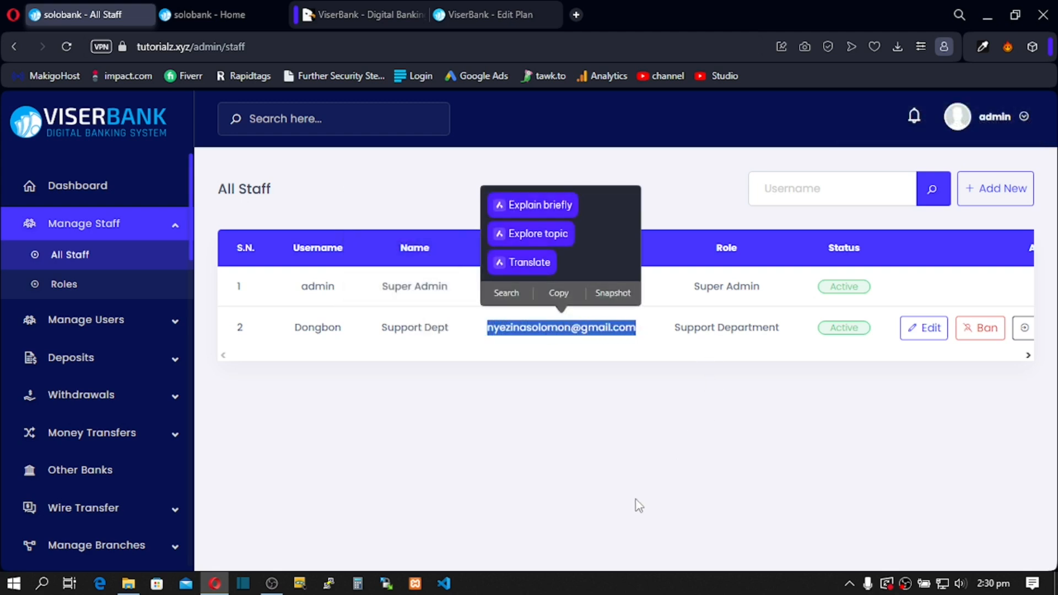
click(1024, 332)
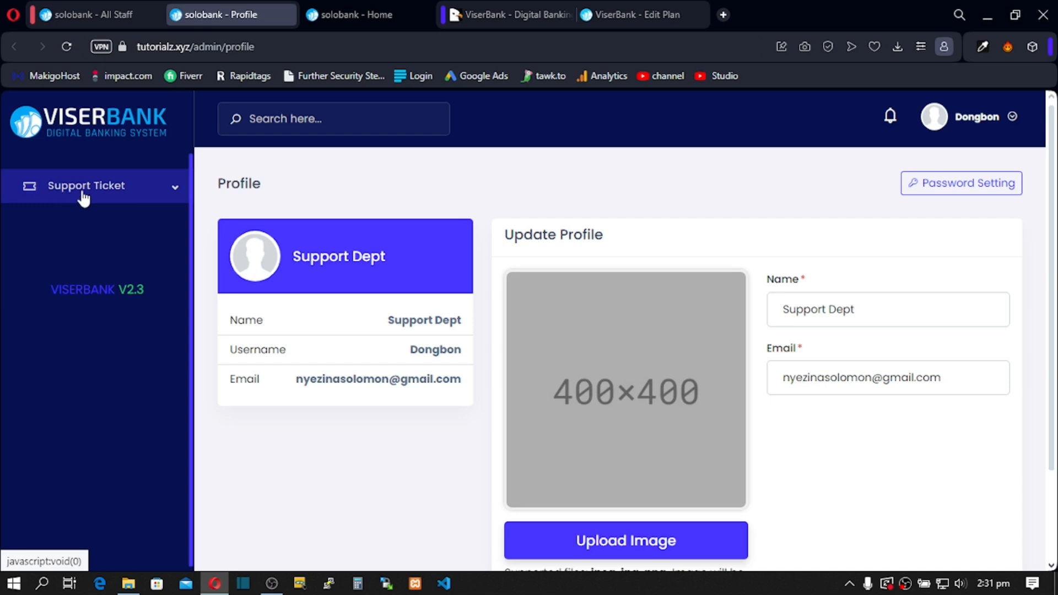
click(172, 191)
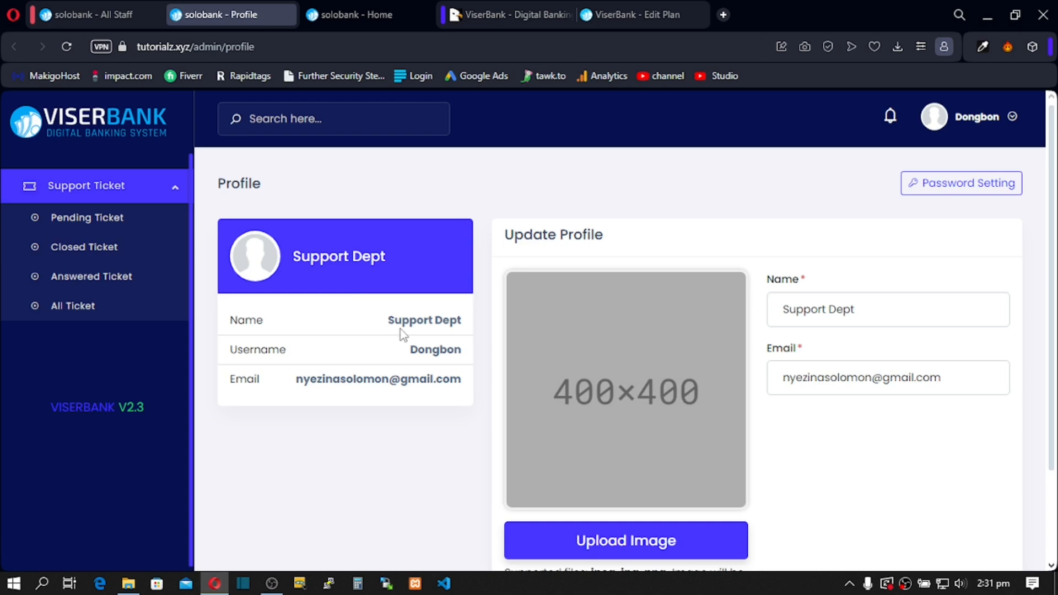
Step: Review the staff profile's name and username, then return to the All Staff tab
drag(389, 321, 463, 327)
drag(410, 351, 457, 350)
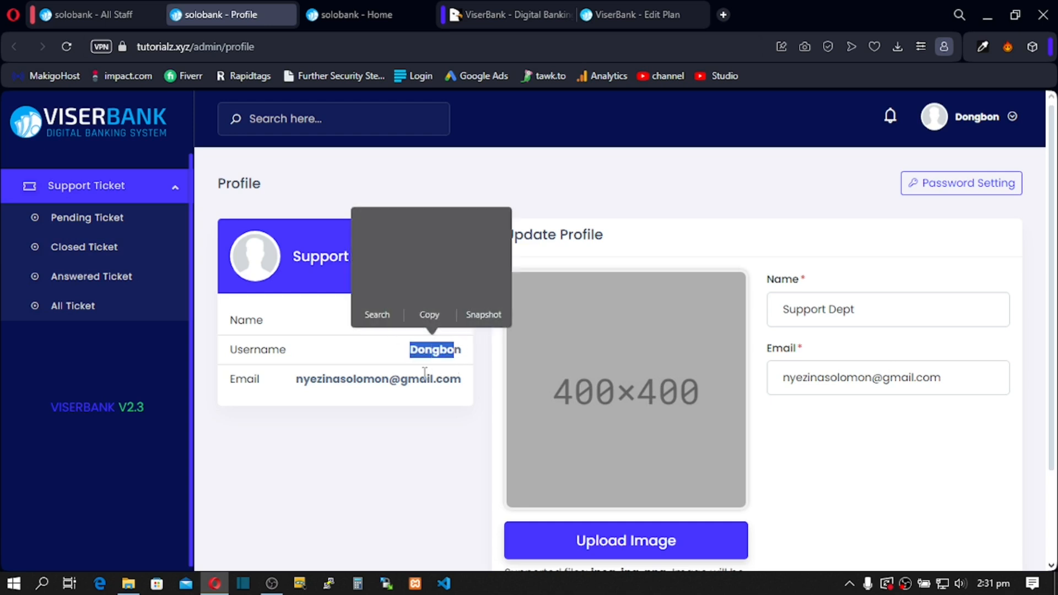
scroll(606, 411, down, 2)
scroll(610, 415, up, 2)
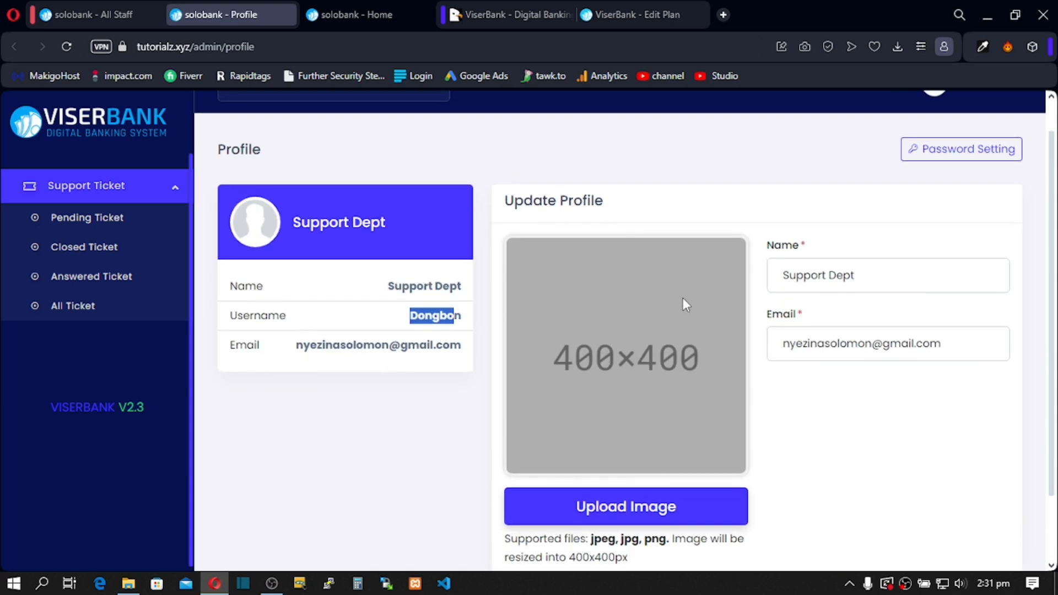
scroll(817, 239, up, 1)
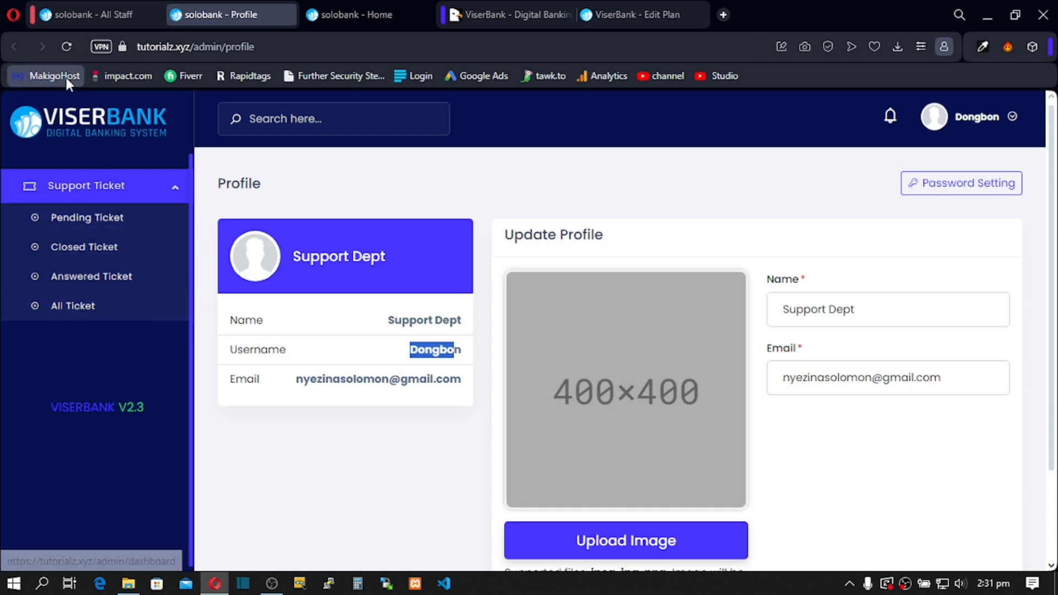
click(81, 16)
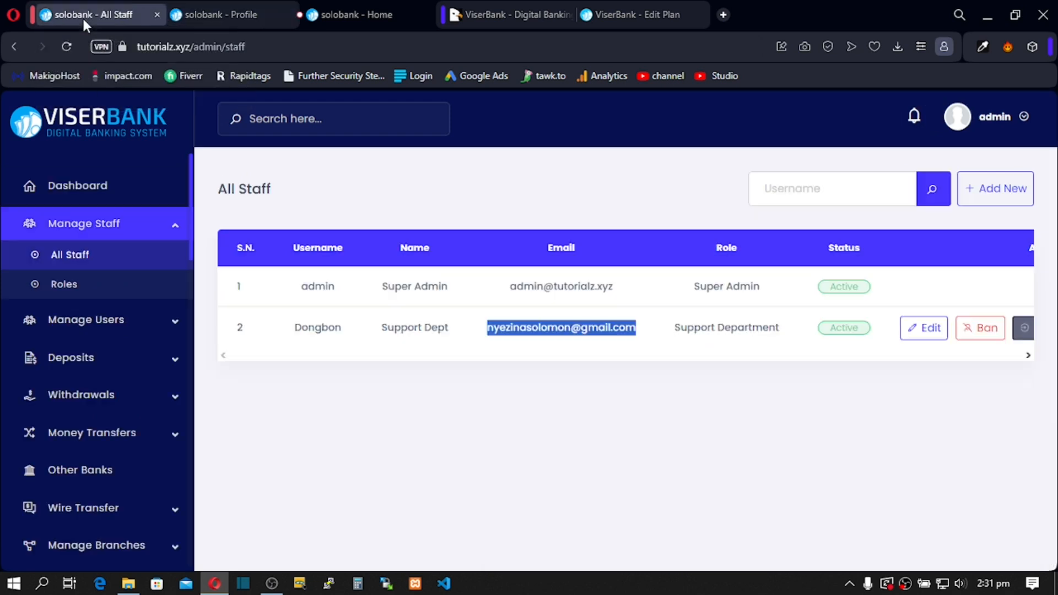
Step: Expand Manage Users and go to the admin Dashboard
click(174, 330)
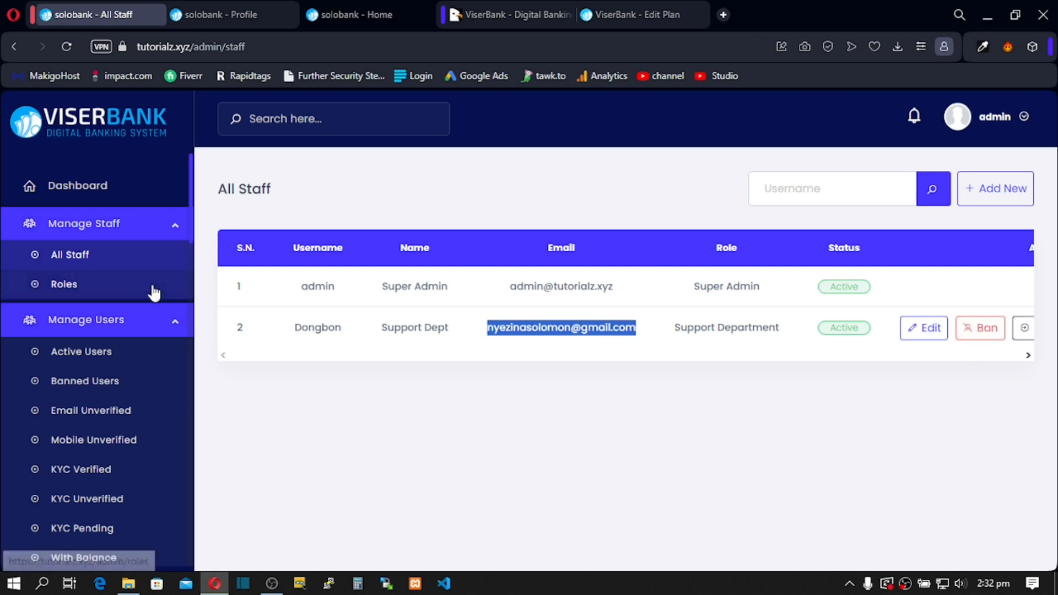
click(126, 198)
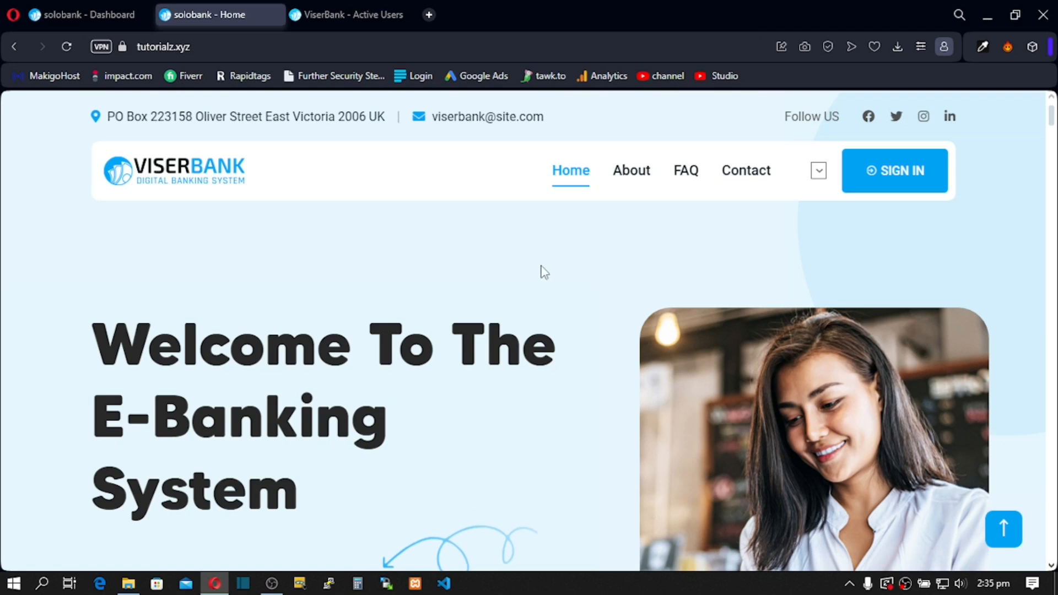
Step: Go from Sign In to the Create Account form and enter username 'solodemo'
click(880, 173)
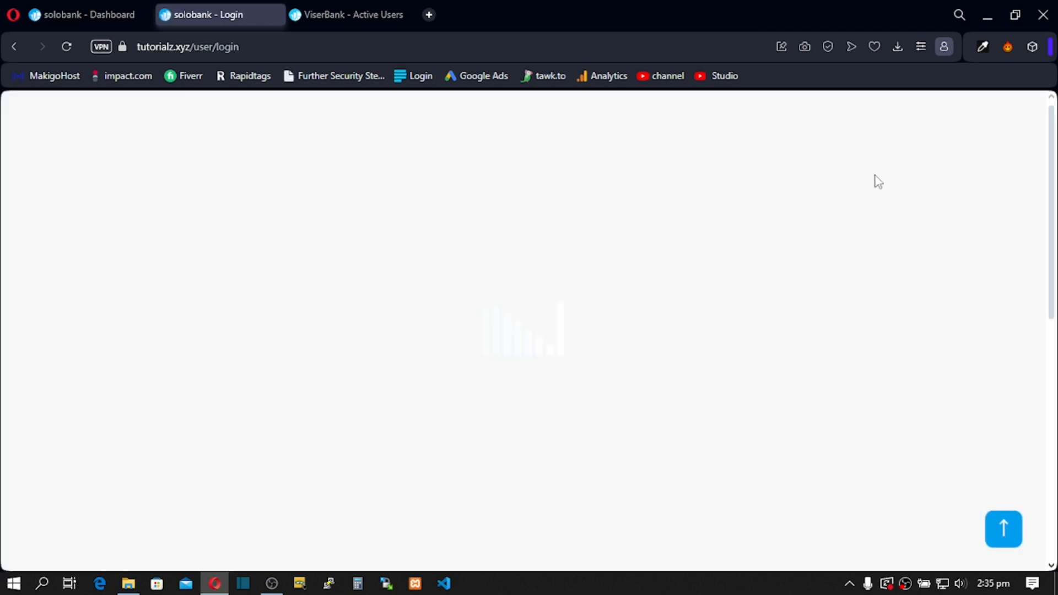
scroll(682, 243, down, 1)
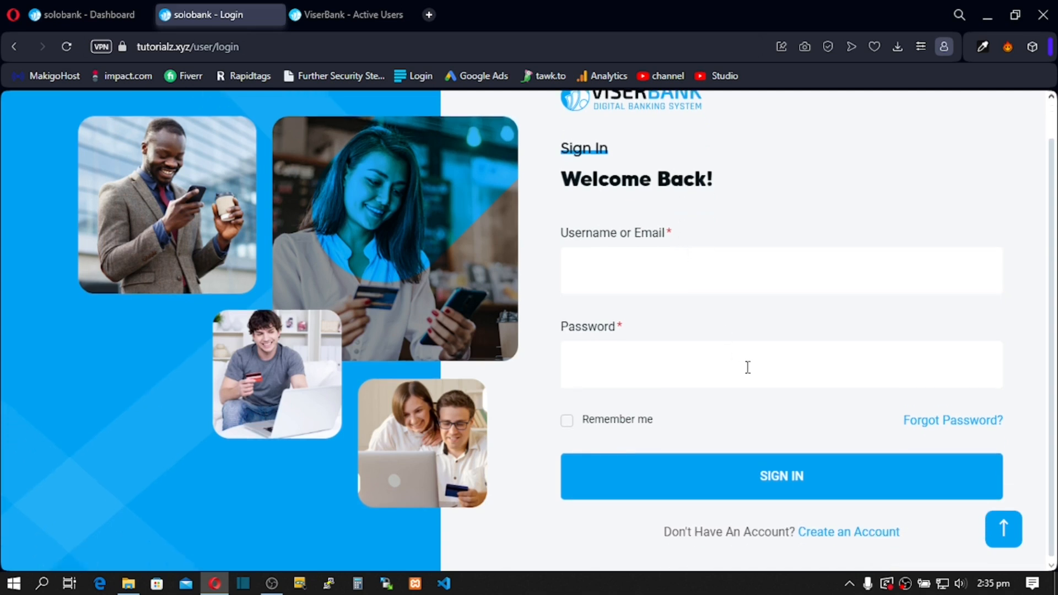
click(846, 542)
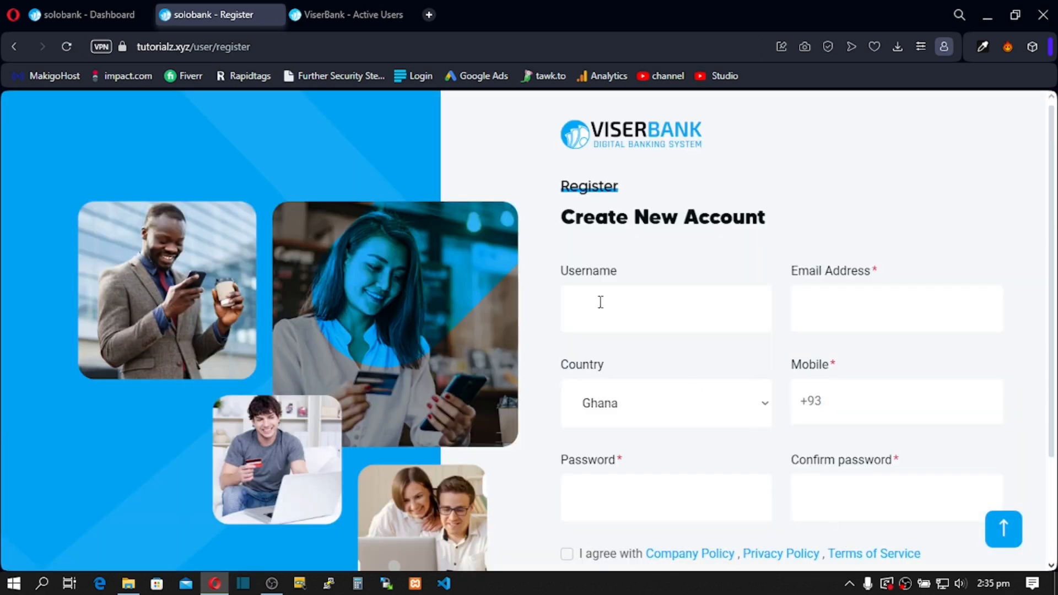
click(600, 302)
text(s)
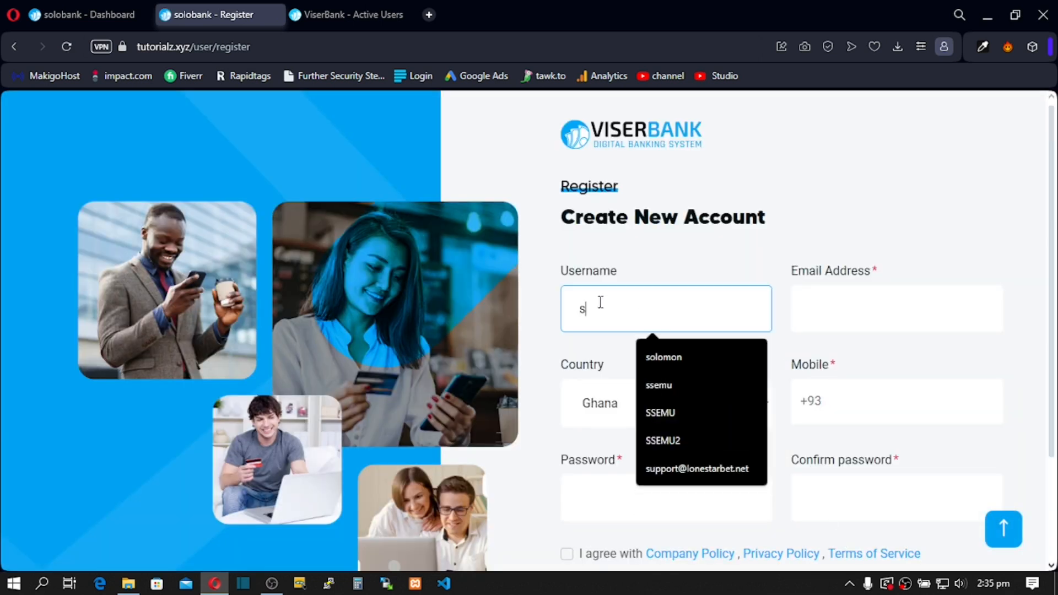
text(olodemo)
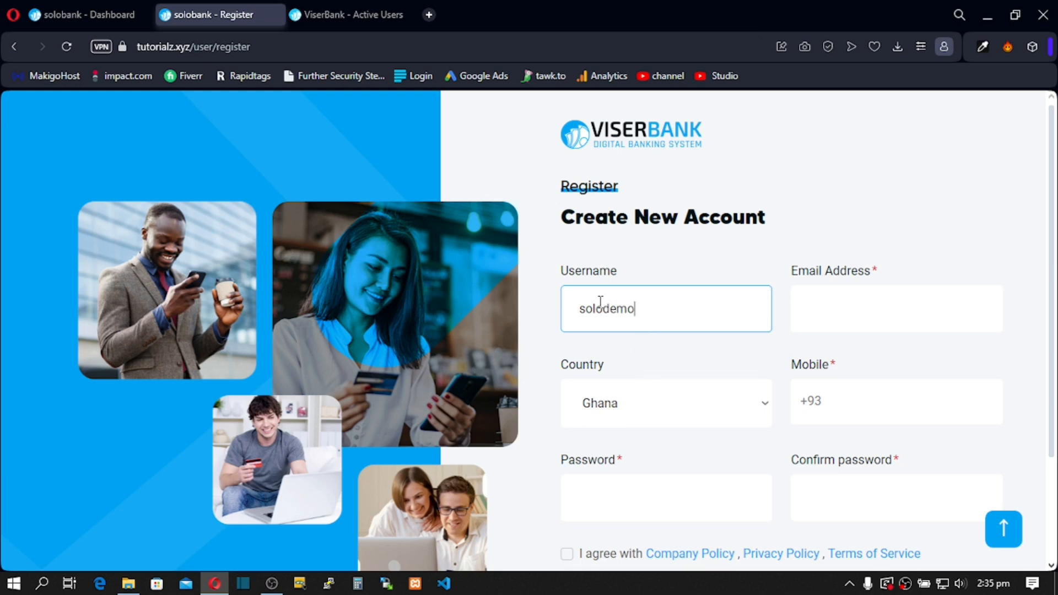
Step: Fill in a saved e-mail address and a Ghana mobile number
click(810, 317)
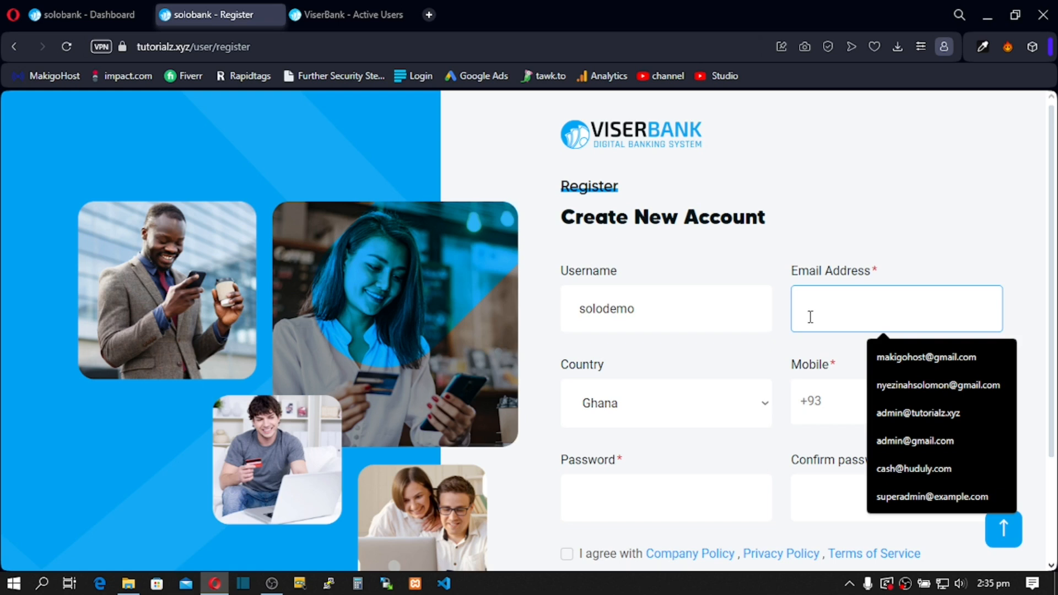
click(924, 438)
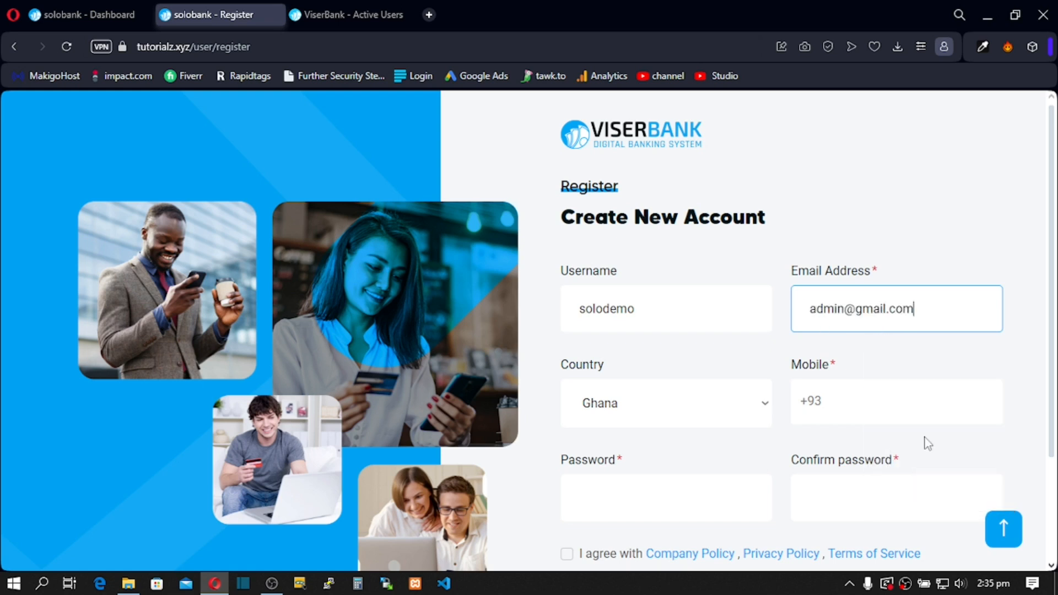
drag(914, 309, 854, 309)
click(825, 403)
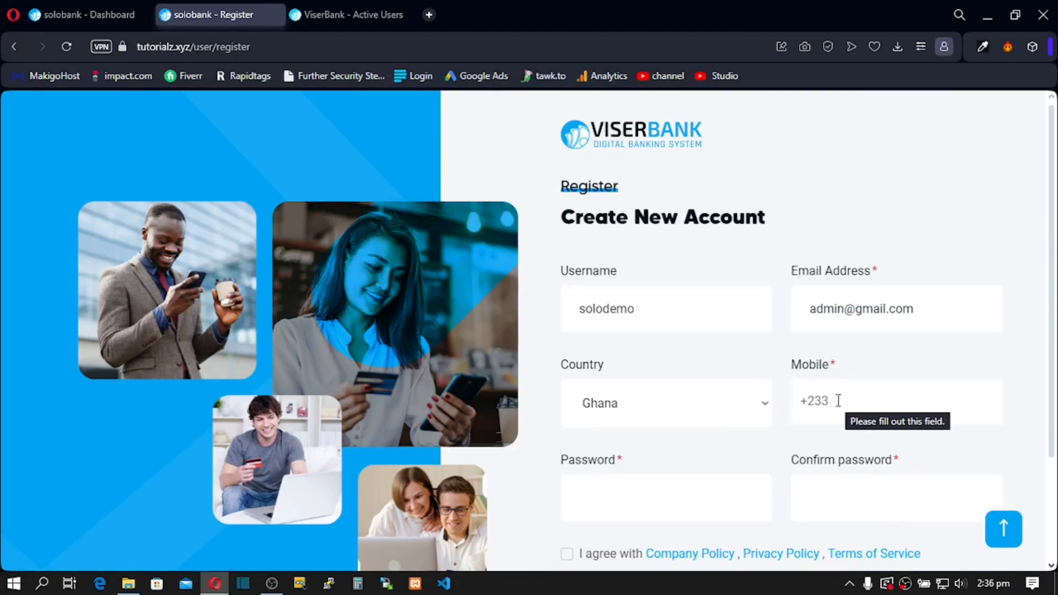
click(838, 401)
text(02)
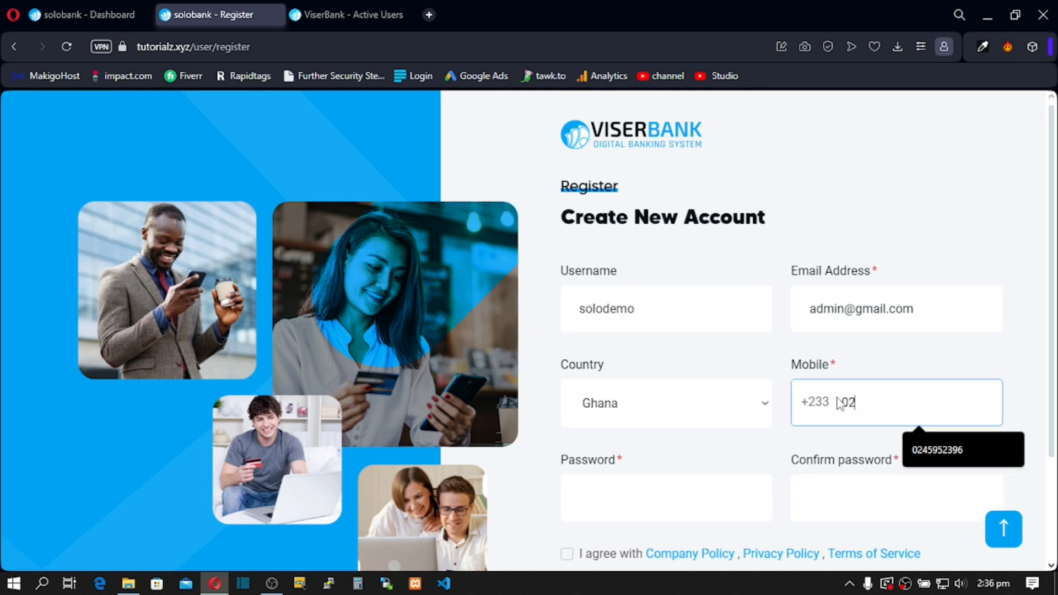
text(44444444)
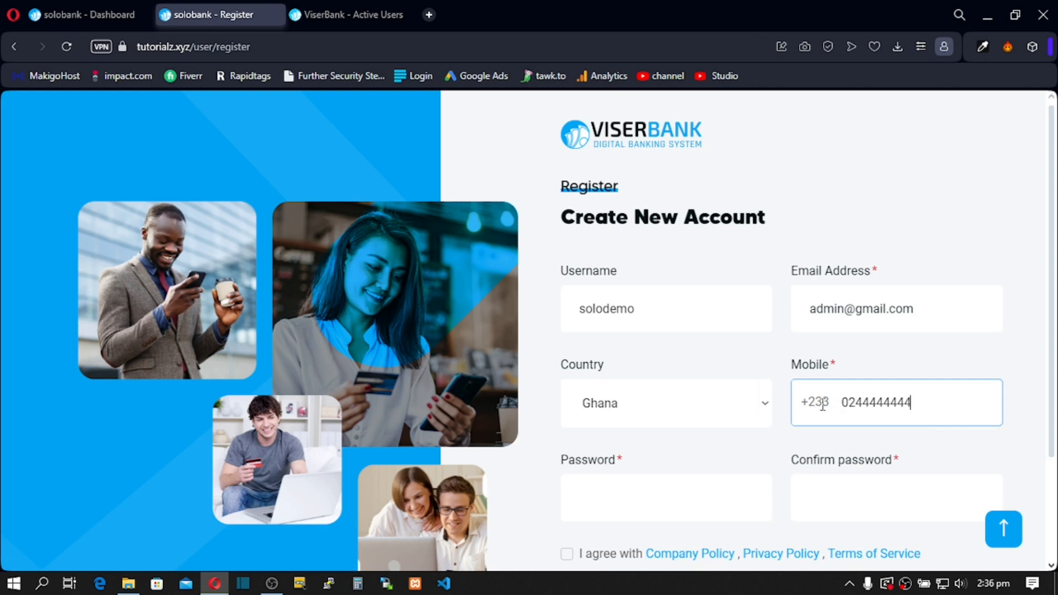
scroll(756, 432, down, 2)
click(688, 364)
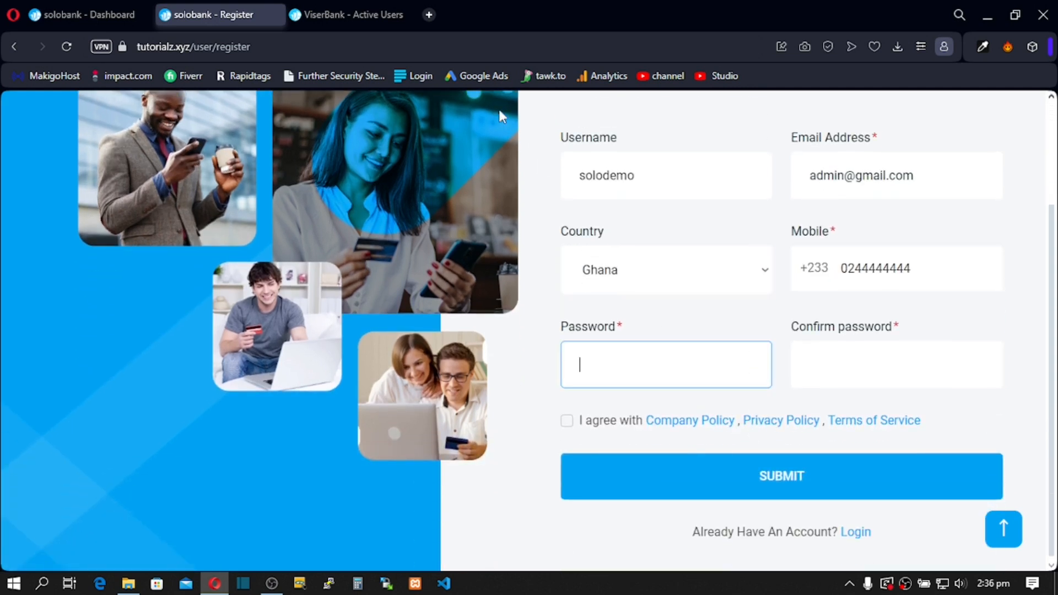
Step: Open a blank tab and type a throwaway password there, selecting it to copy
click(428, 14)
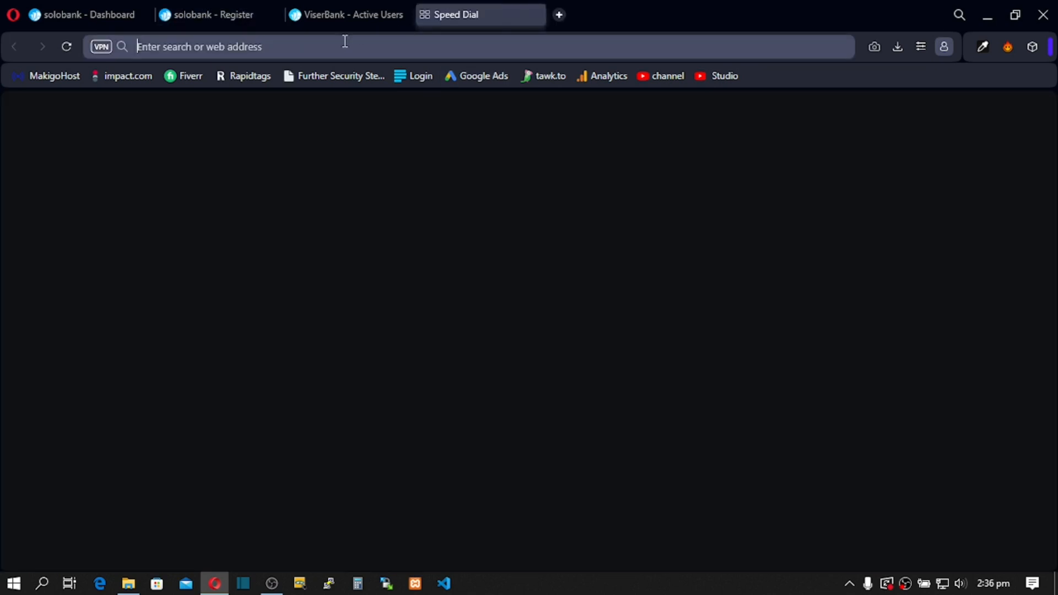
click(340, 46)
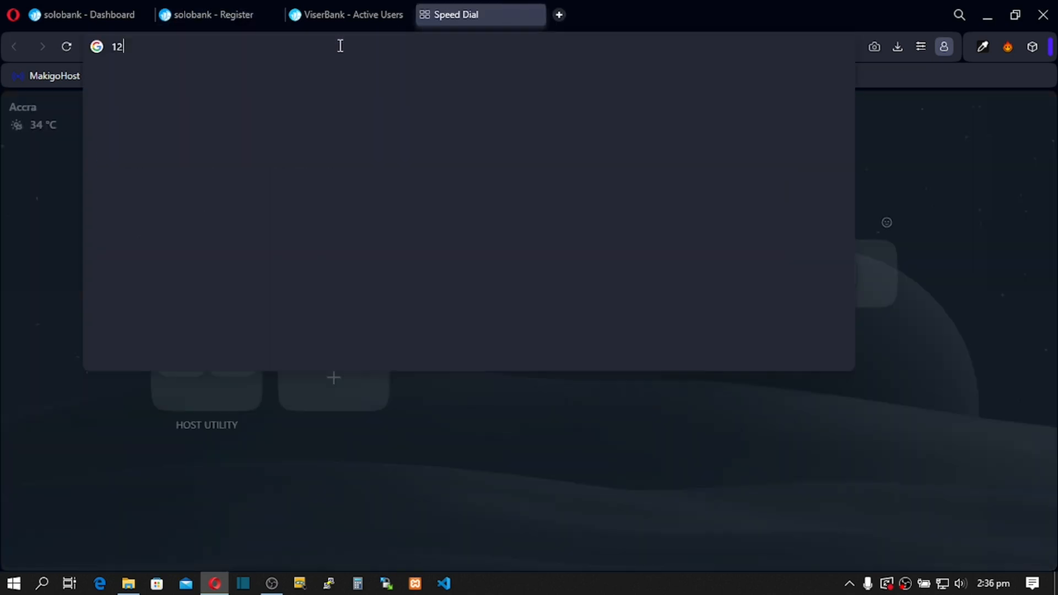
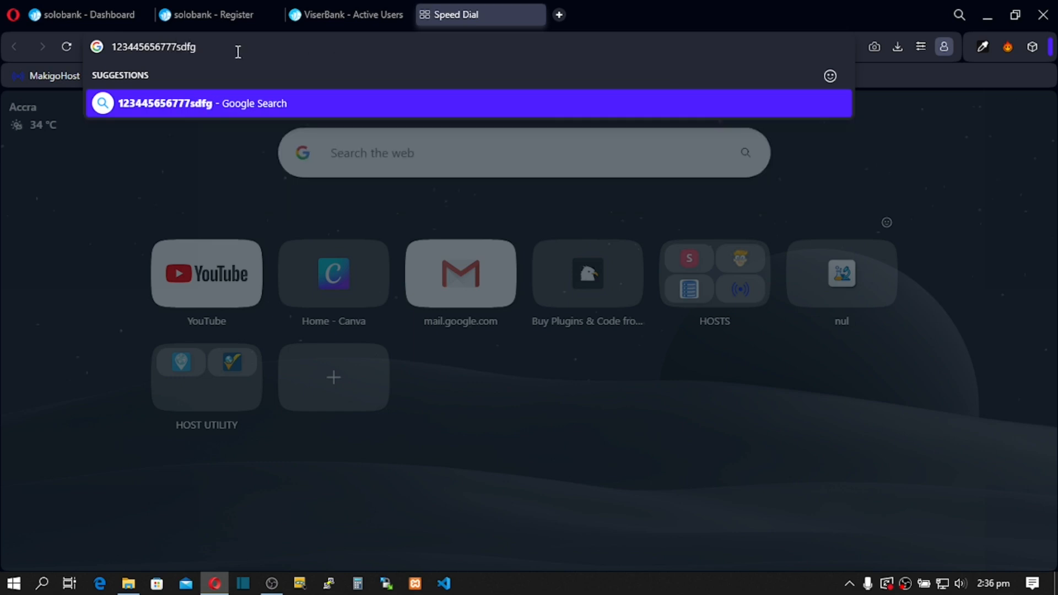
drag(238, 52, 67, 55)
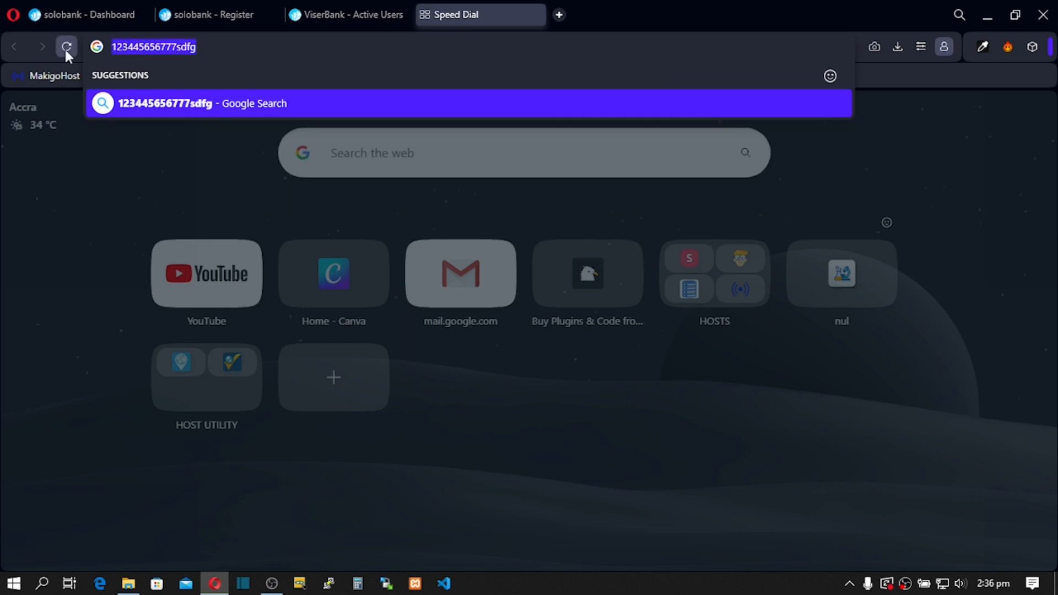
Step: Cycle through the ViserBank tabs and settle back on the registration form
click(323, 12)
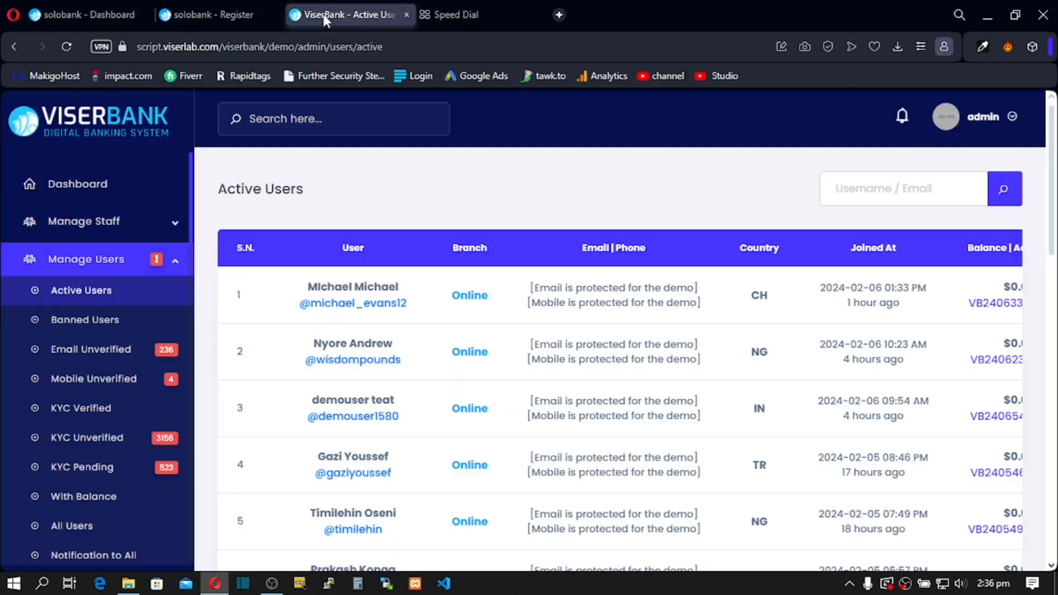
click(203, 10)
click(107, 10)
click(204, 14)
Step: Paste the password into both password fields, accept the terms, and submit the registration
key(ctrl+v)
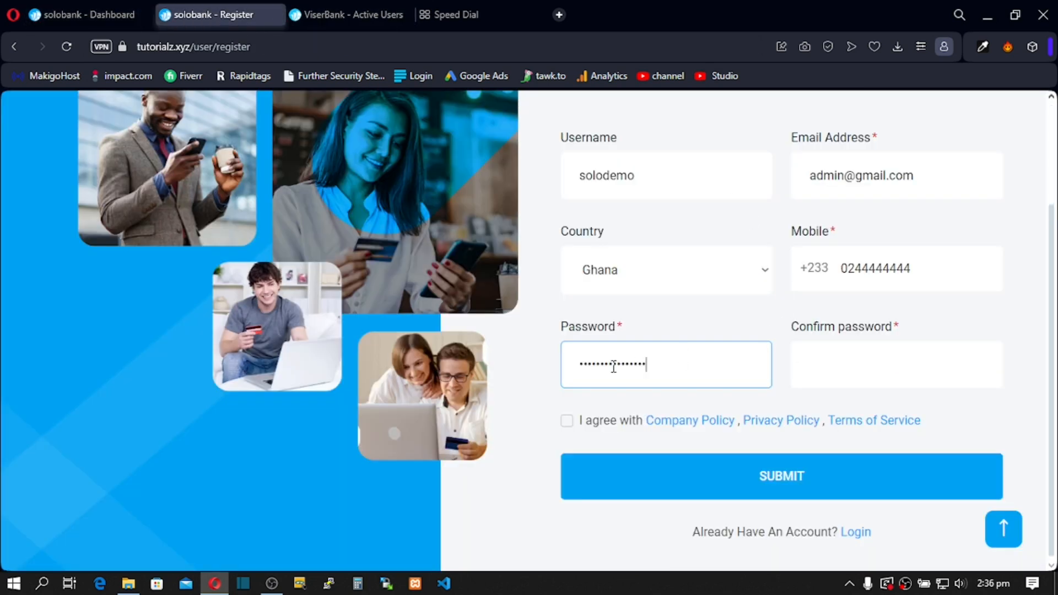
click(834, 367)
key(ctrl+v)
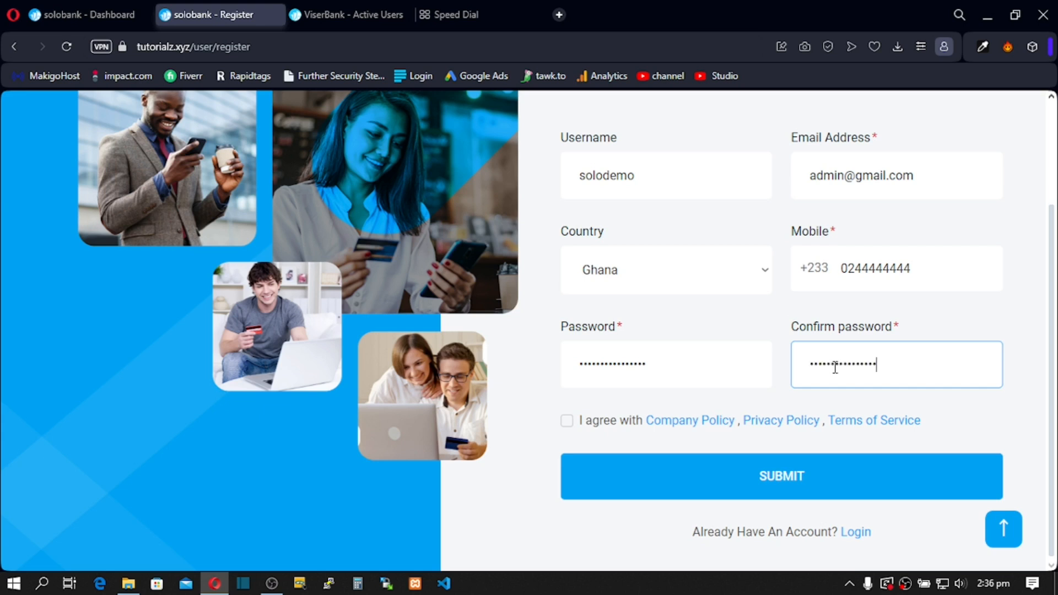
click(567, 420)
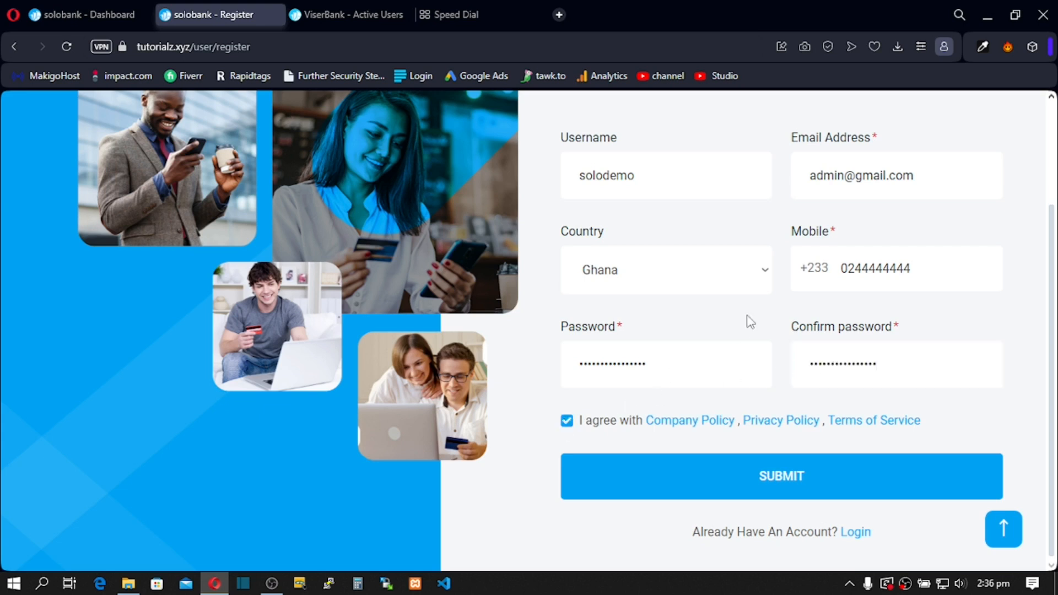
scroll(747, 319, up, 2)
scroll(750, 322, down, 2)
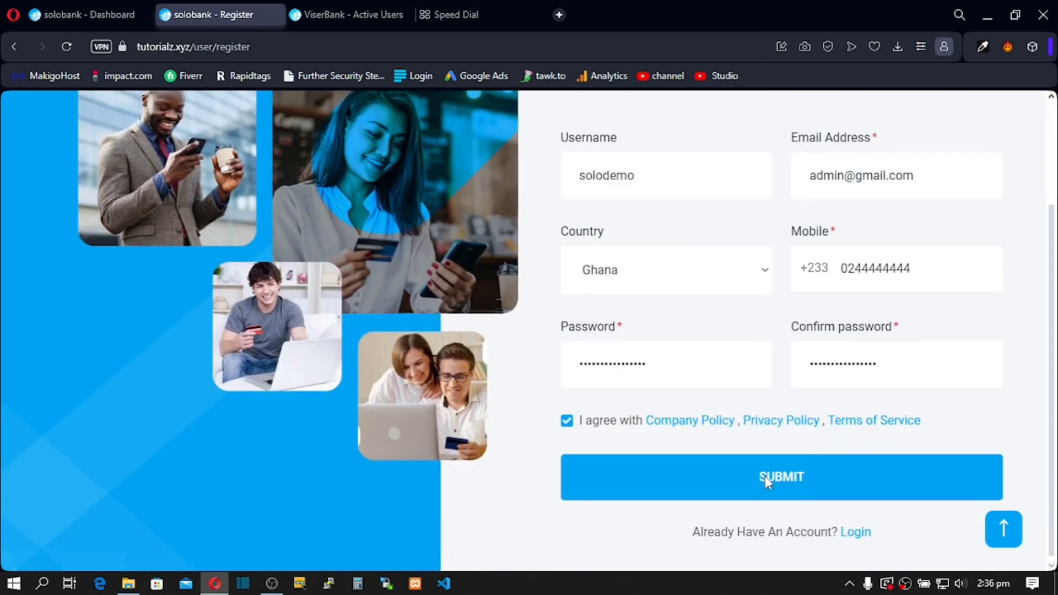
click(764, 478)
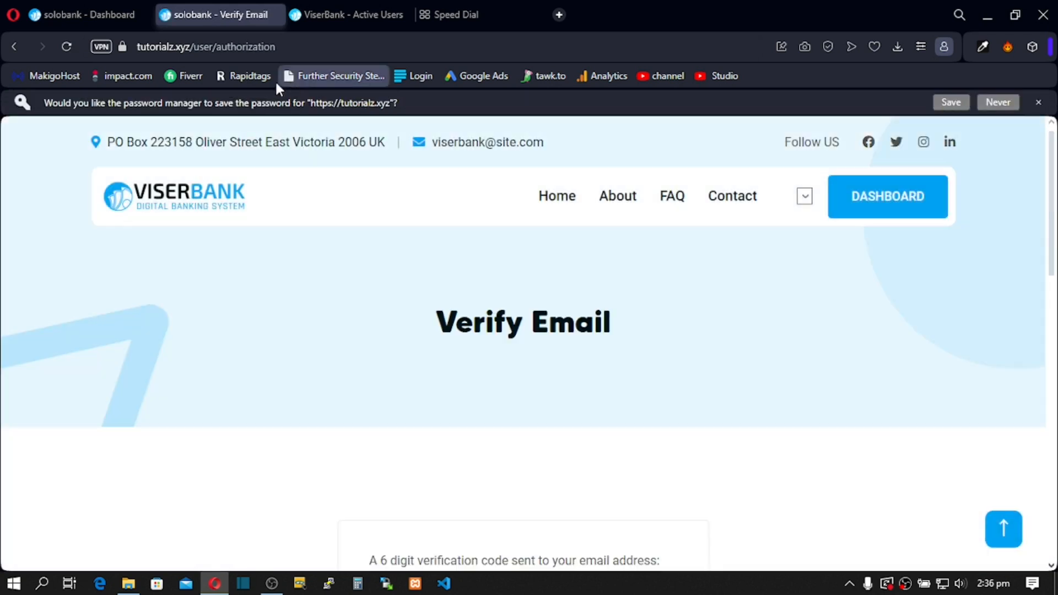
Step: Dismiss the password-save prompt and focus the first Verify Email code box
scroll(544, 284, down, 4)
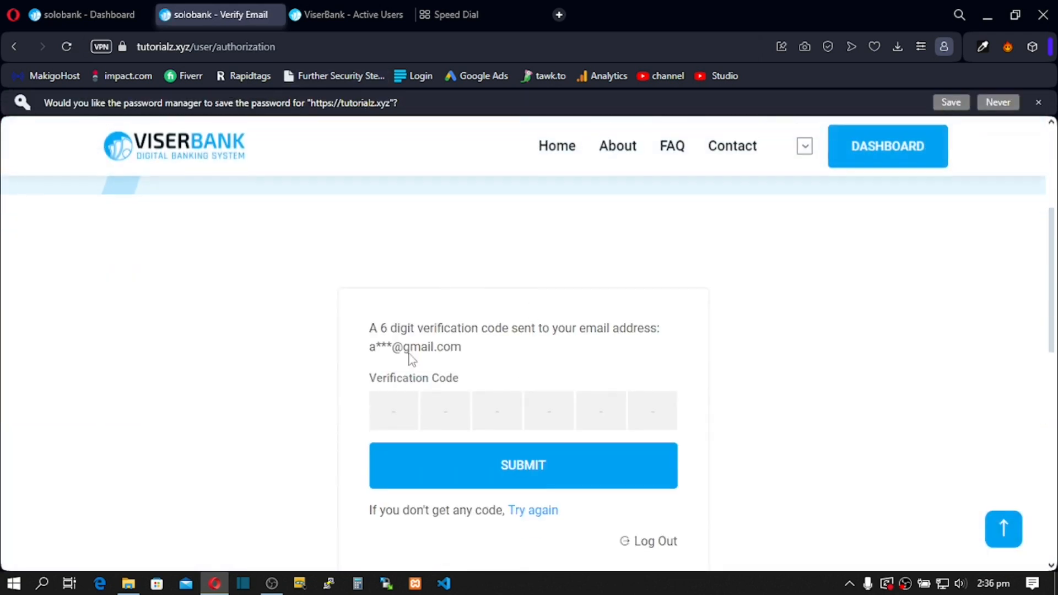
mouse_move(370, 348)
mouse_down()
mouse_move(435, 375)
mouse_move(368, 348)
mouse_up()
click(462, 361)
click(477, 363)
drag(478, 364, 390, 386)
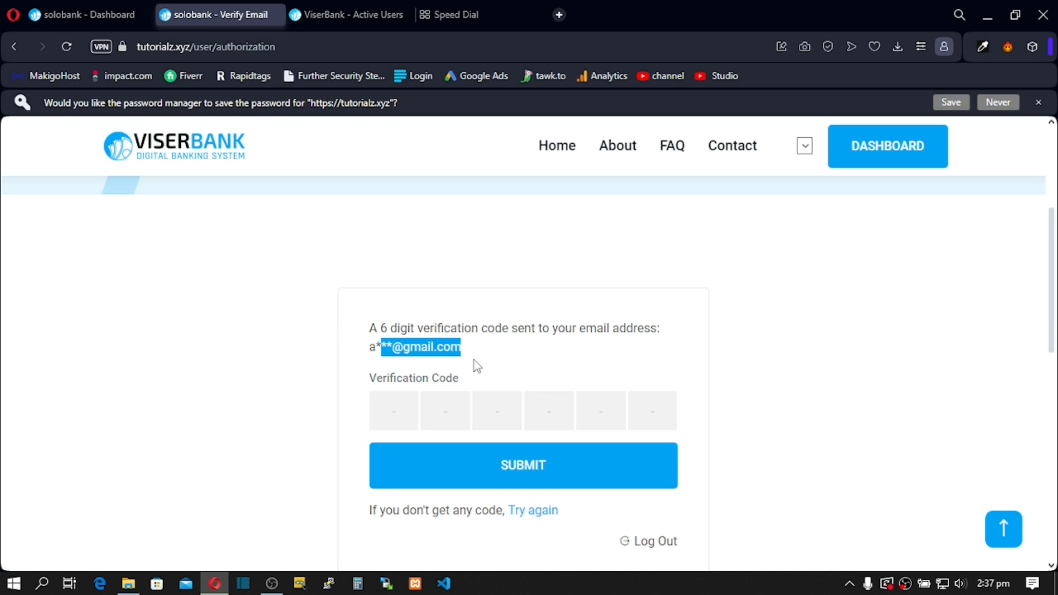
drag(474, 358, 357, 355)
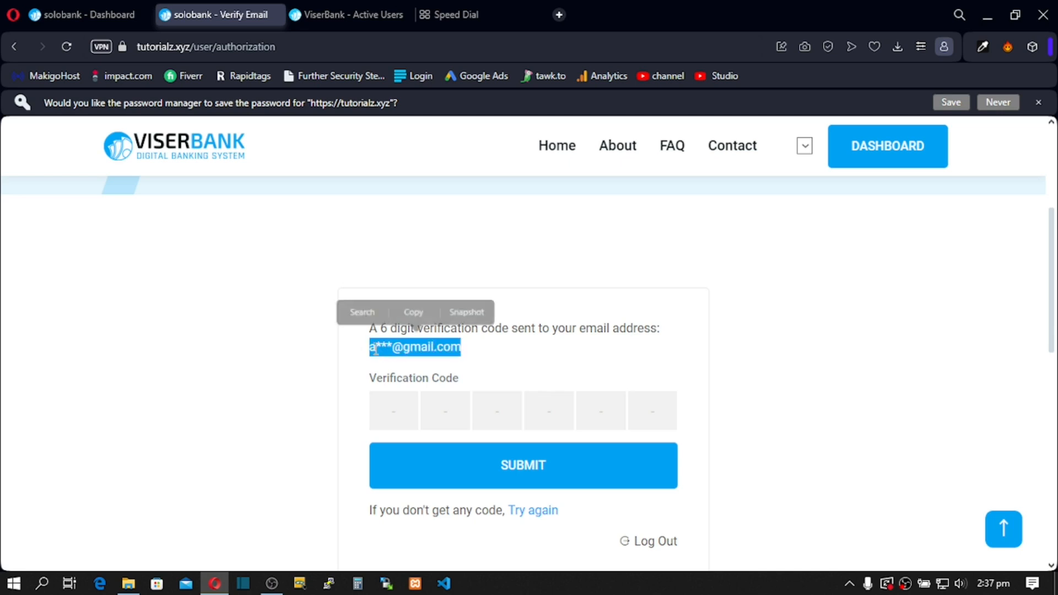
click(456, 359)
drag(468, 328, 452, 326)
triple_click(473, 333)
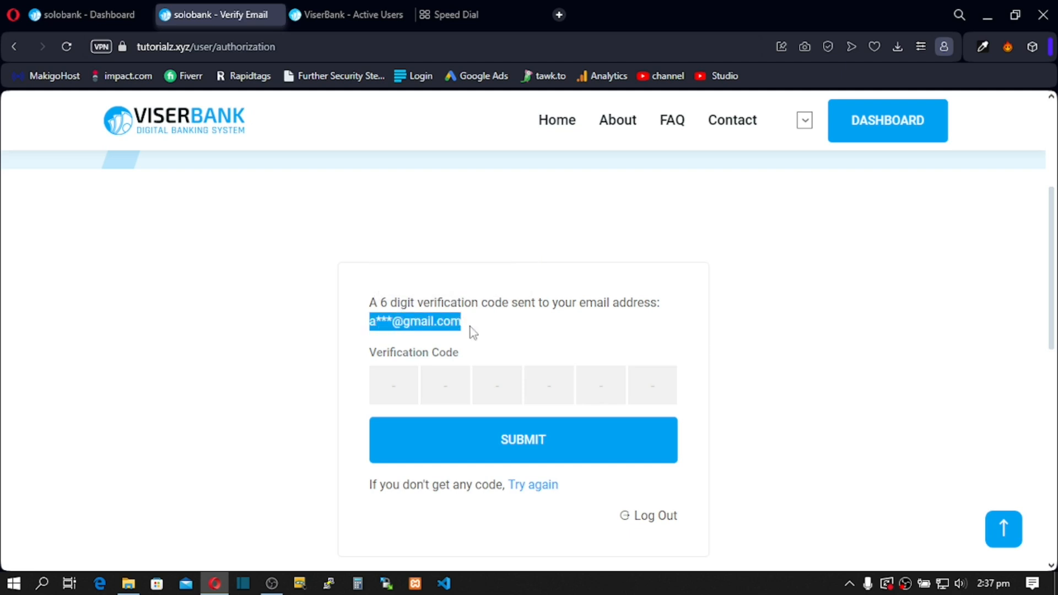
click(405, 381)
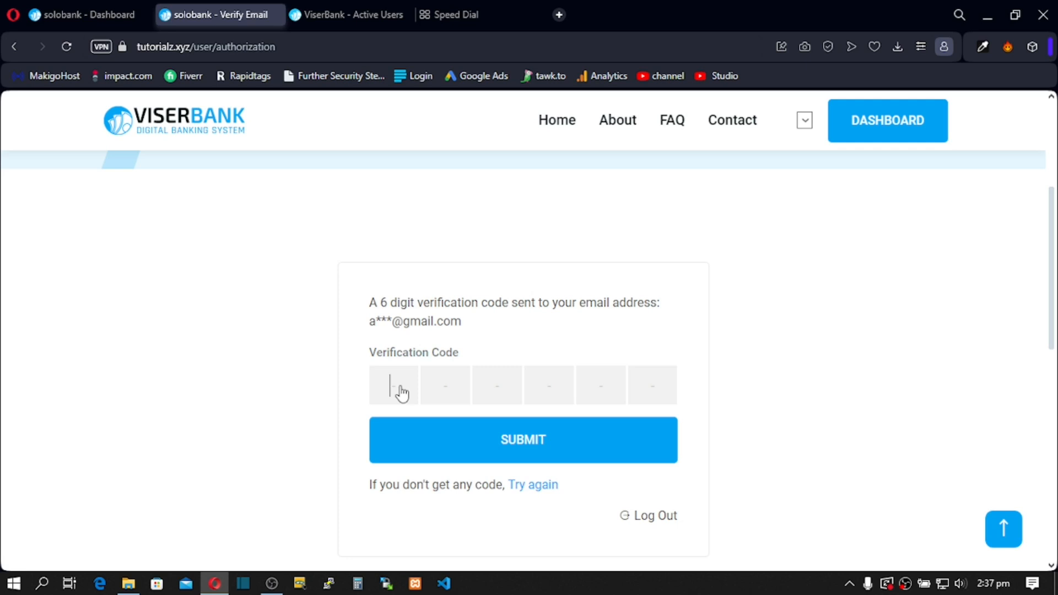
Step: Reload the admin dashboard, list Email Unverified users, and open the new account's details
click(108, 7)
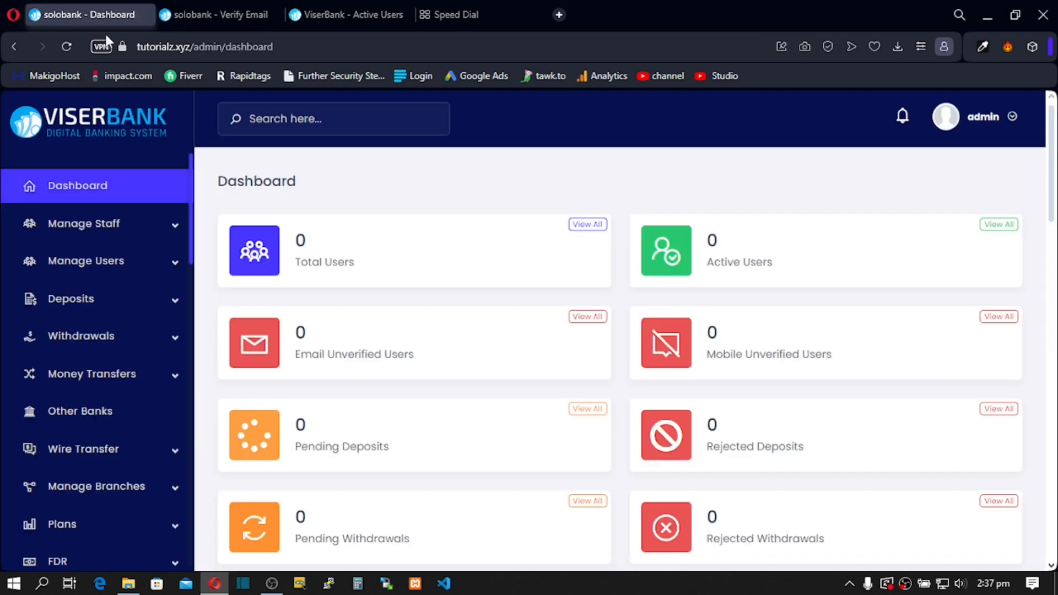
click(175, 264)
click(66, 46)
click(65, 48)
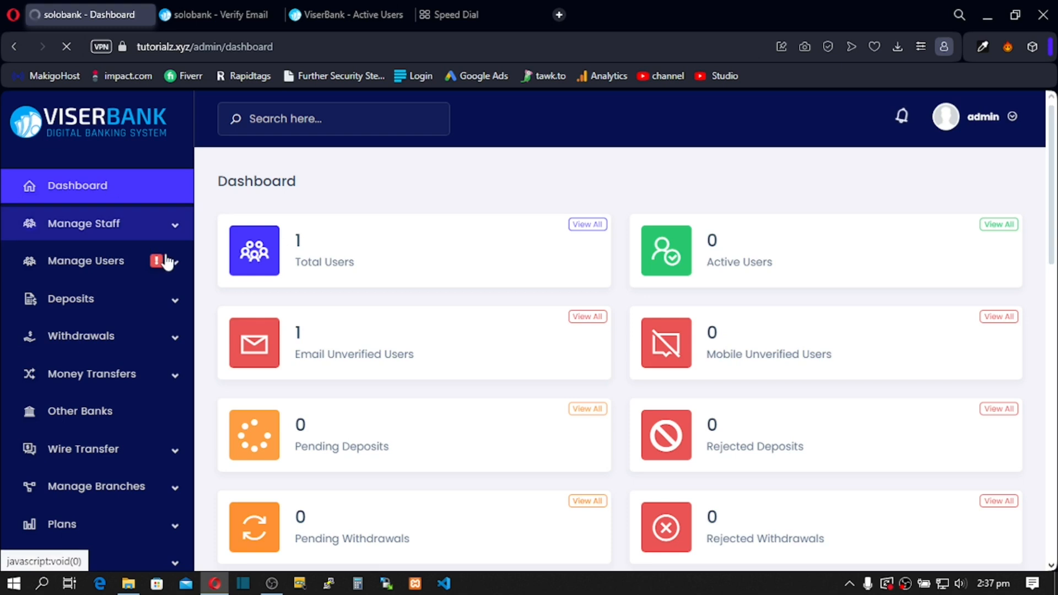
click(173, 269)
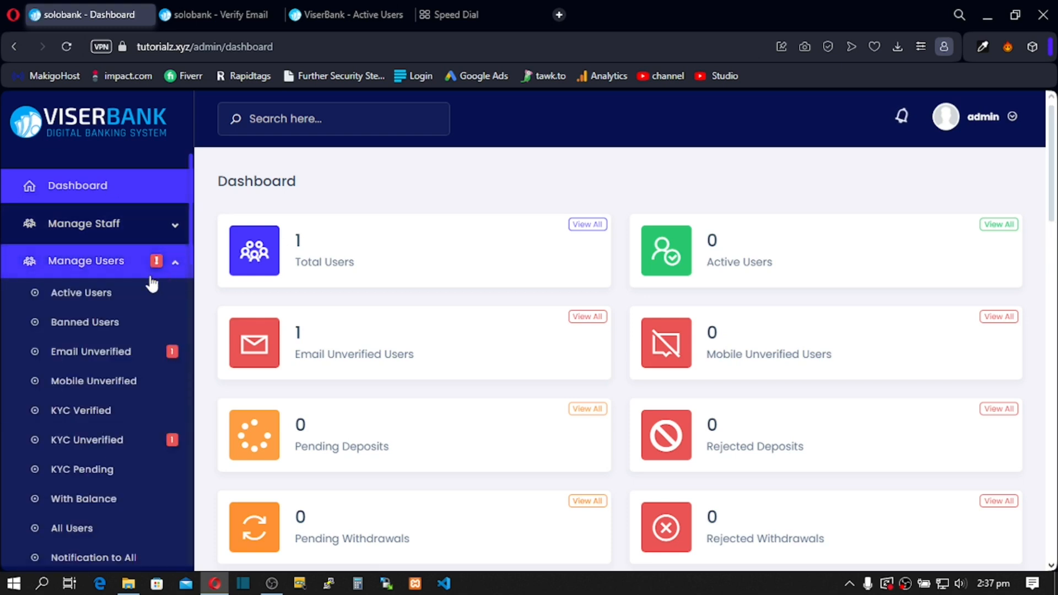
click(101, 361)
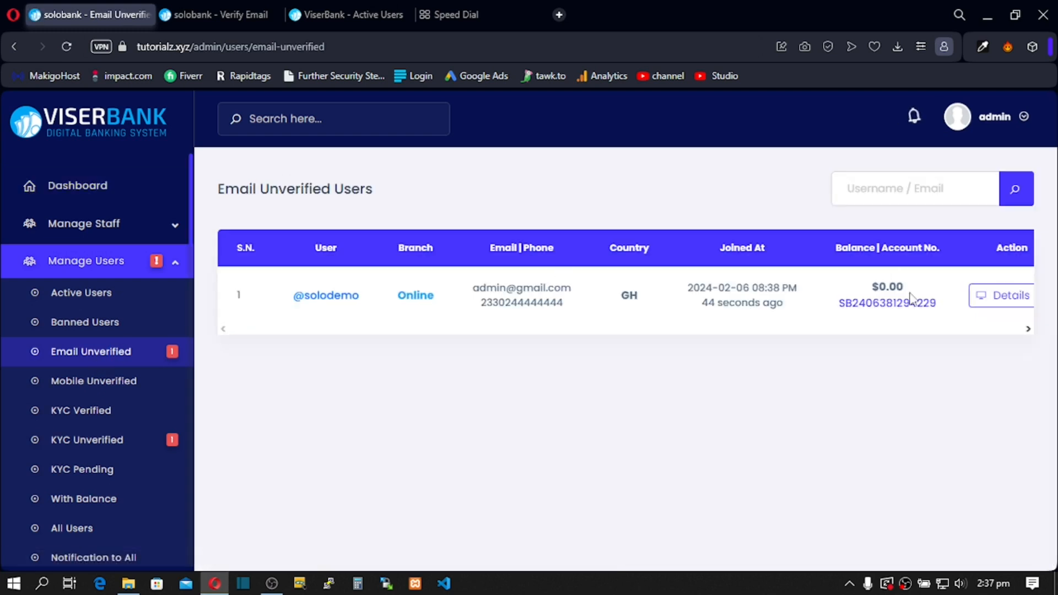
click(1007, 303)
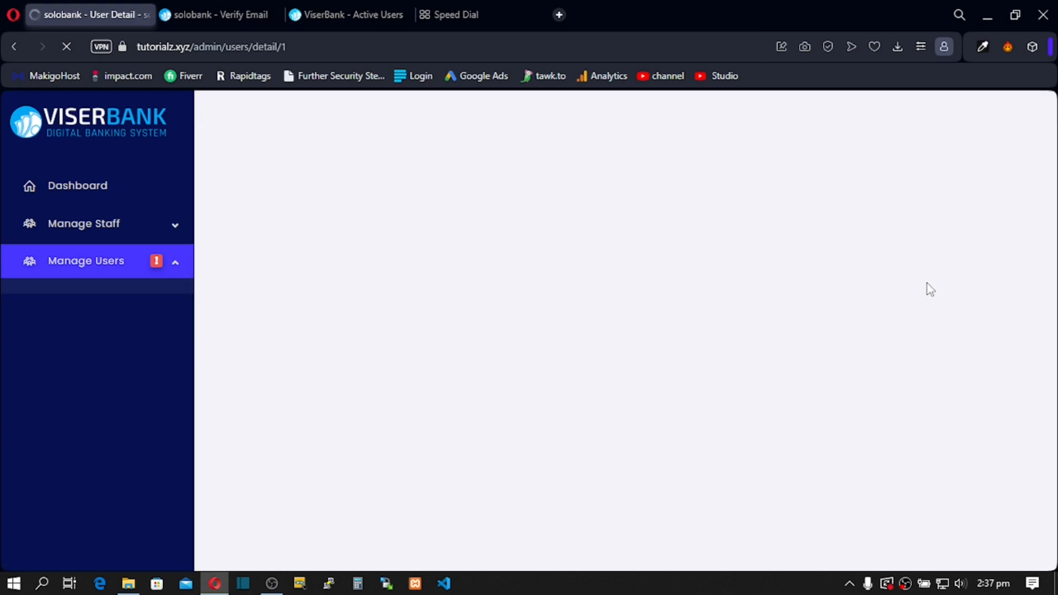
Step: Switch the user's Email Verification toggle to Verified and try submitting the details
scroll(650, 411, down, 3)
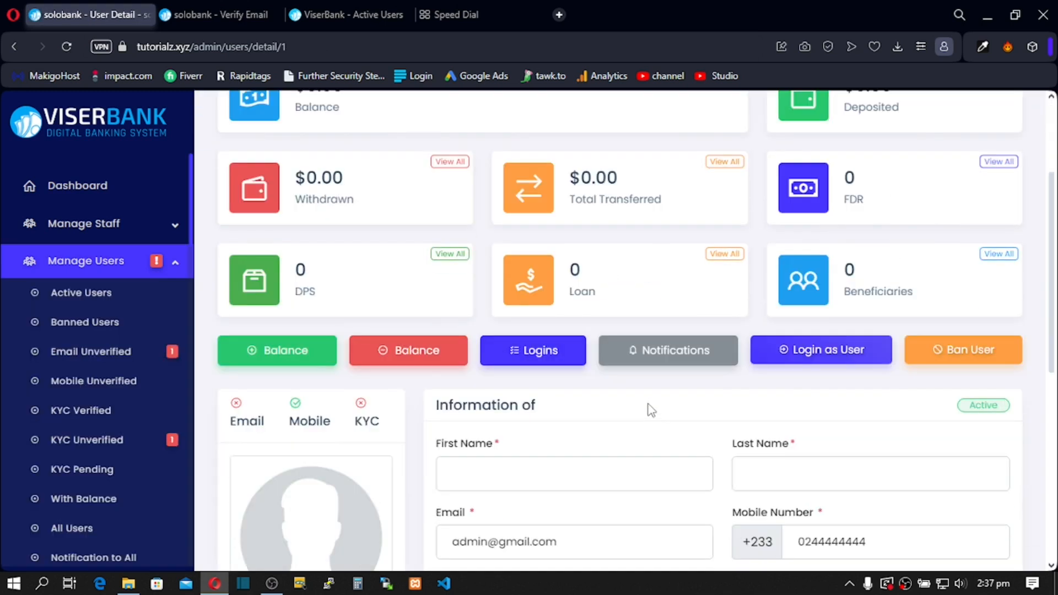
scroll(651, 410, down, 6)
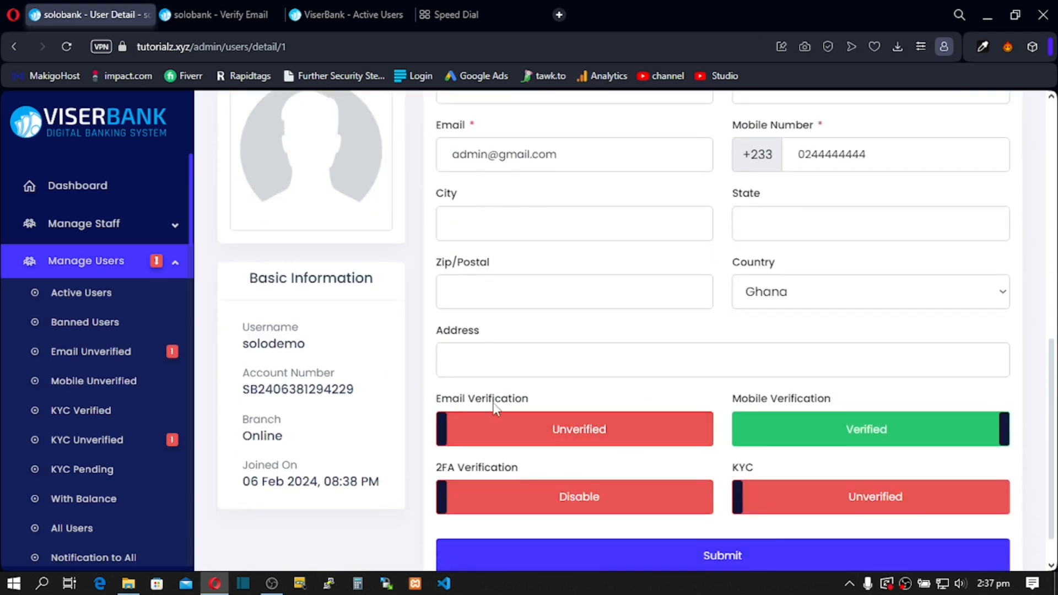
click(541, 436)
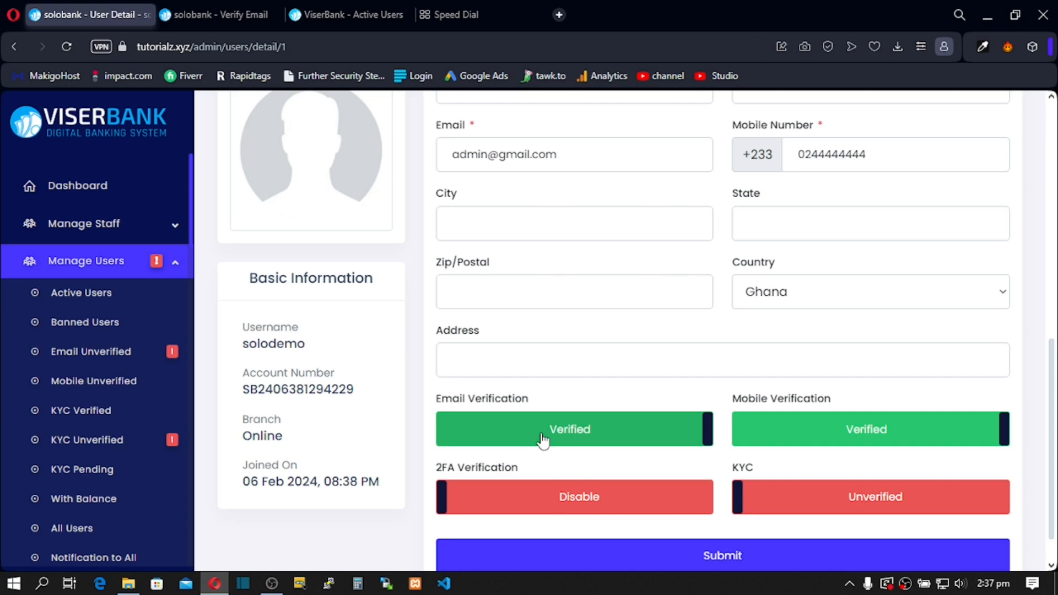
scroll(544, 441, down, 1)
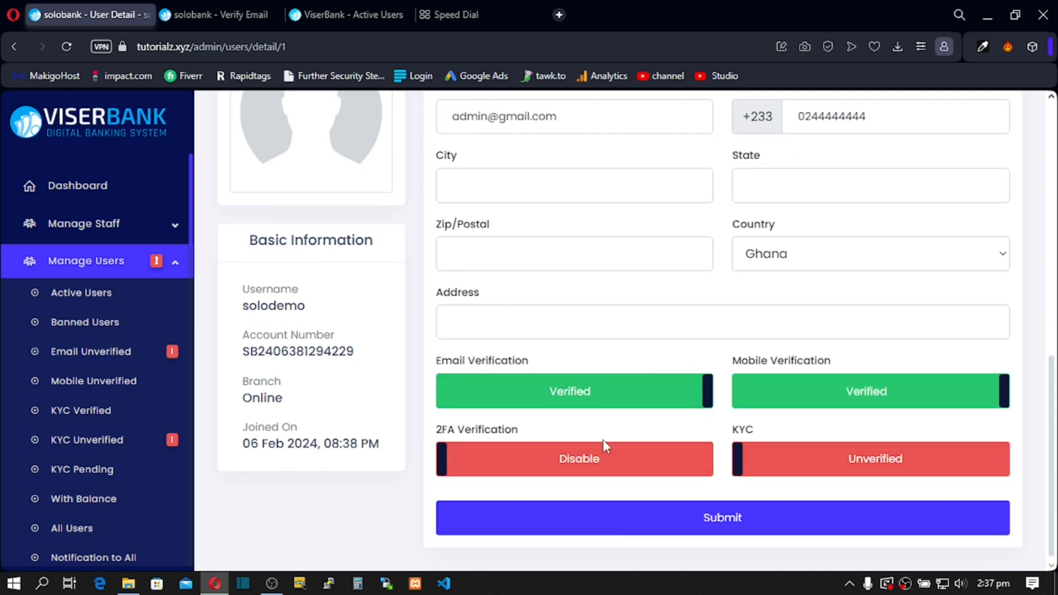
click(619, 518)
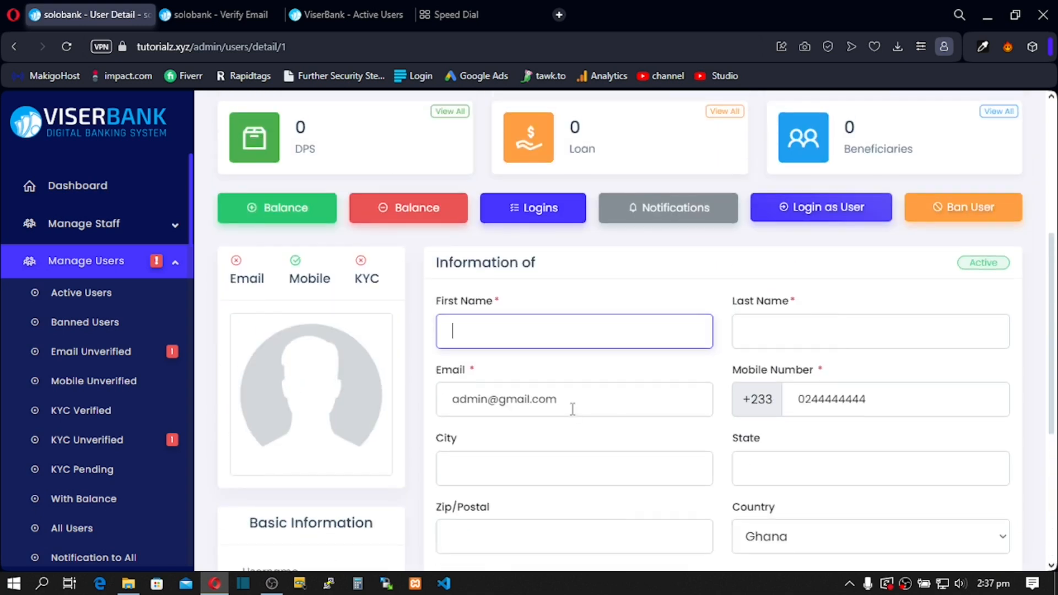
scroll(572, 409, down, 5)
click(632, 526)
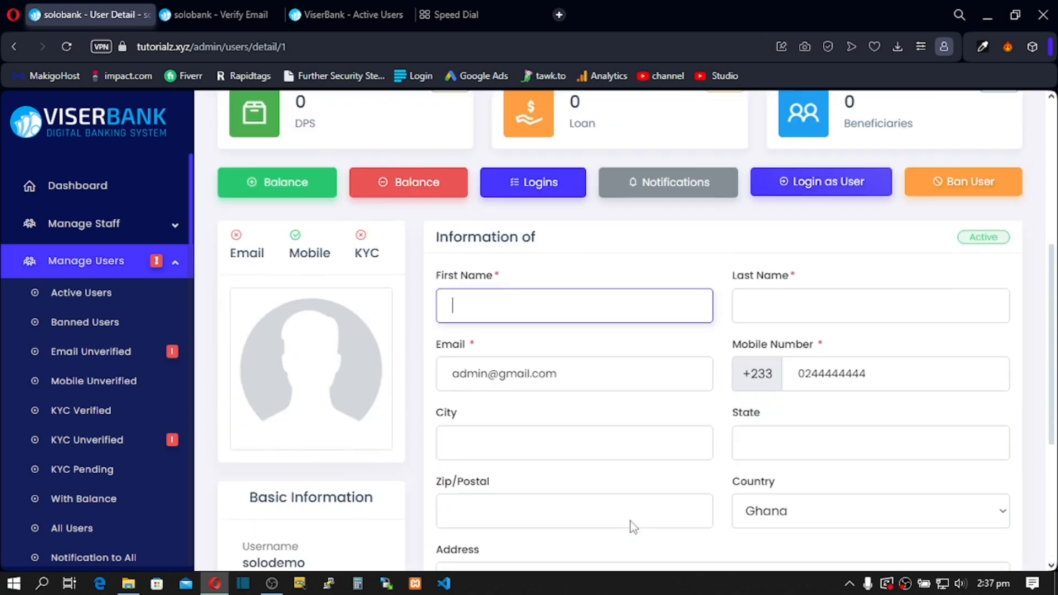
Step: Fill in the user's First Name and Last Name and submit, so the user details update successfully
scroll(616, 427, up, 5)
scroll(611, 413, down, 5)
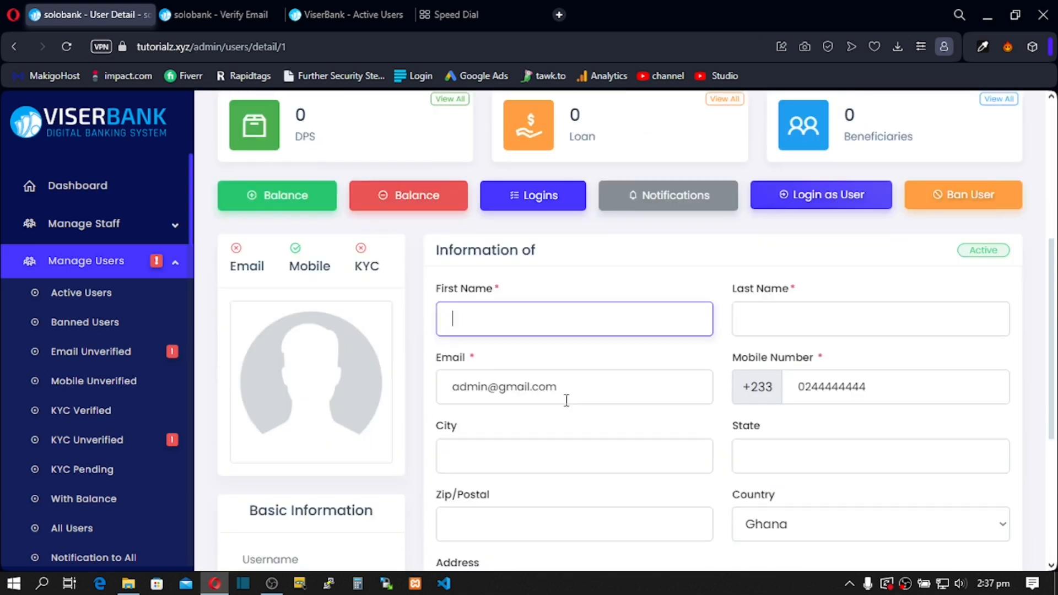
click(460, 327)
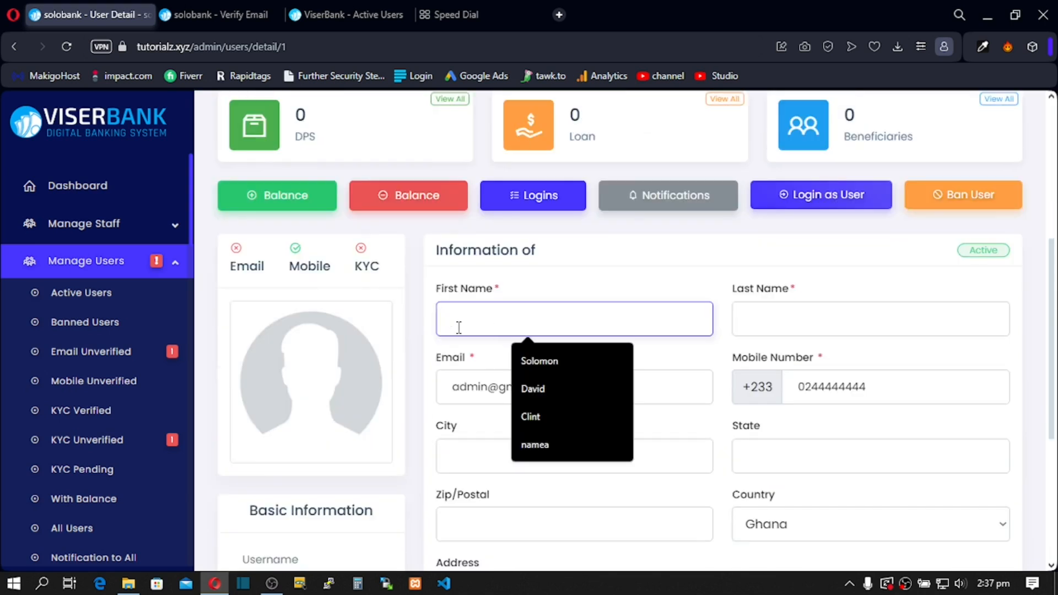
click(553, 361)
text(d)
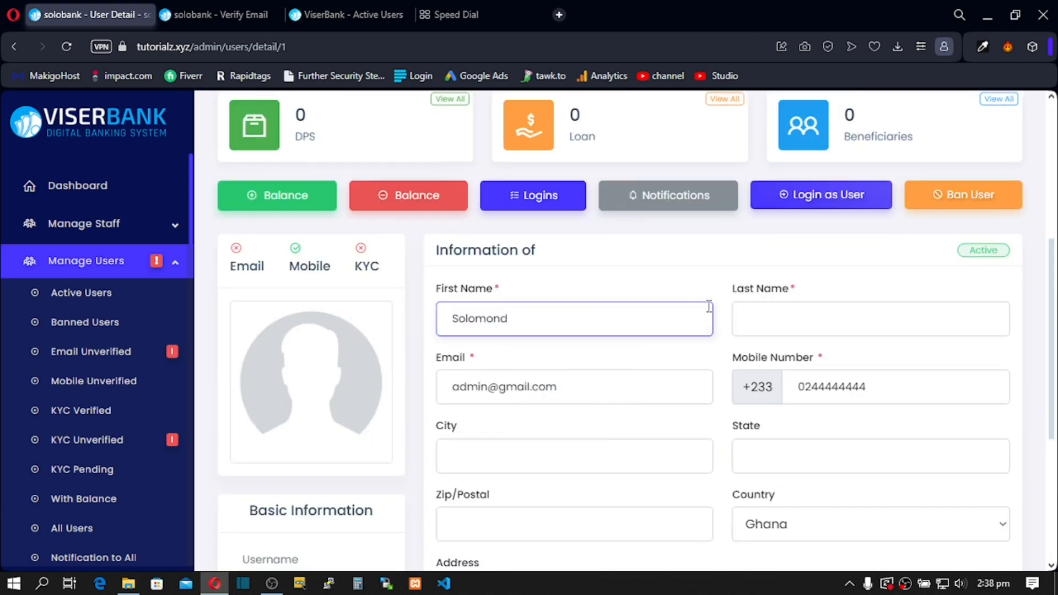
click(772, 319)
text(dfdf)
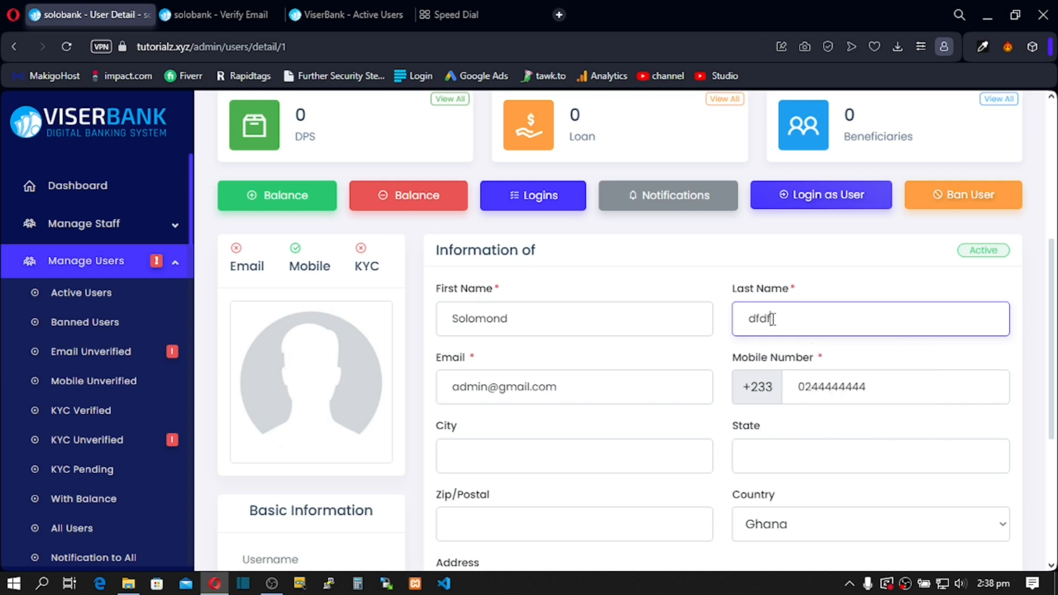
scroll(565, 367, down, 3)
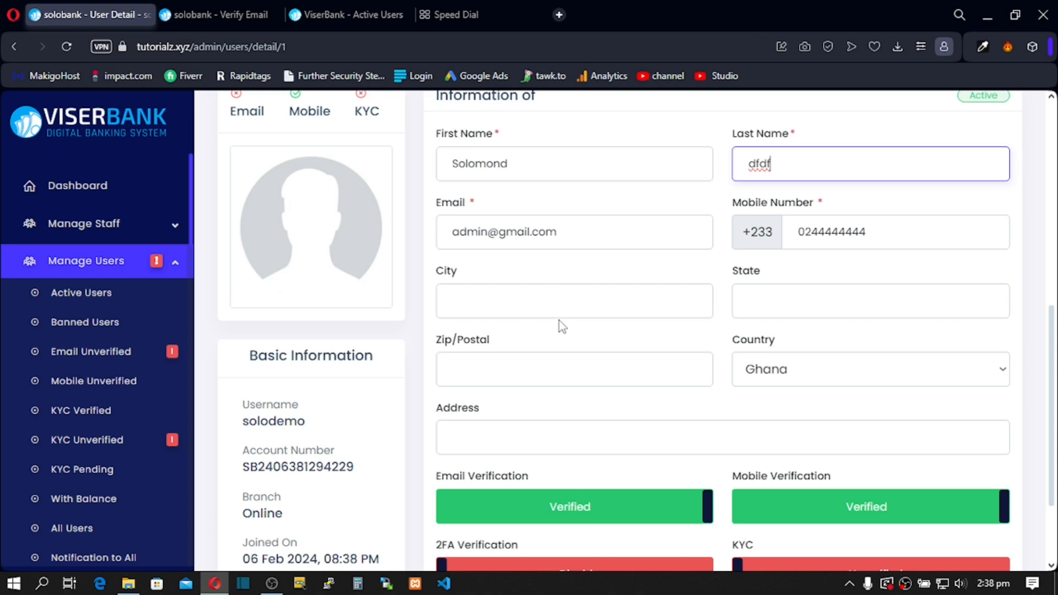
scroll(562, 326, down, 2)
click(622, 521)
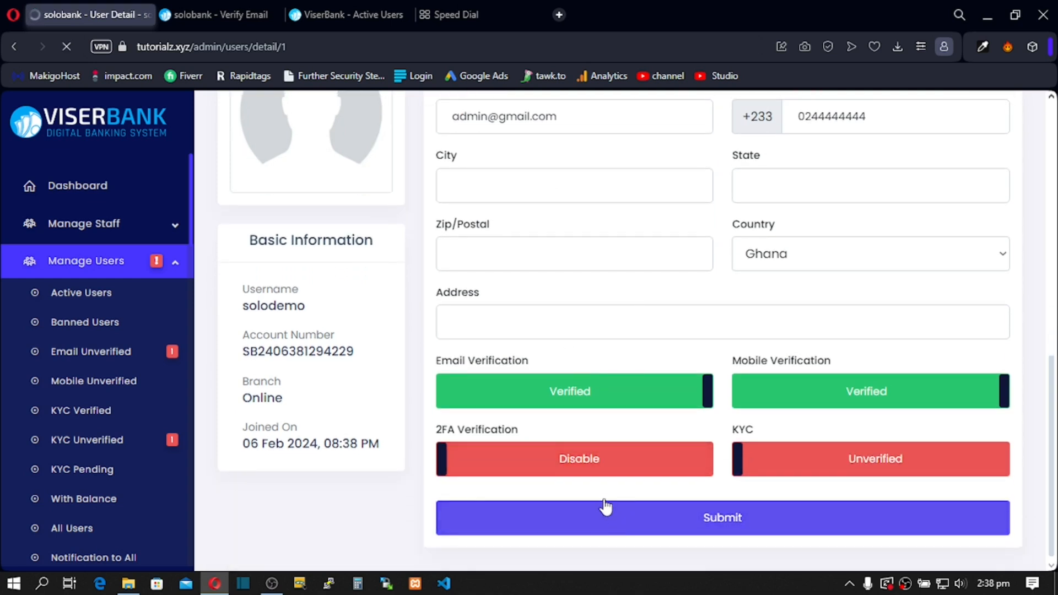
click(606, 510)
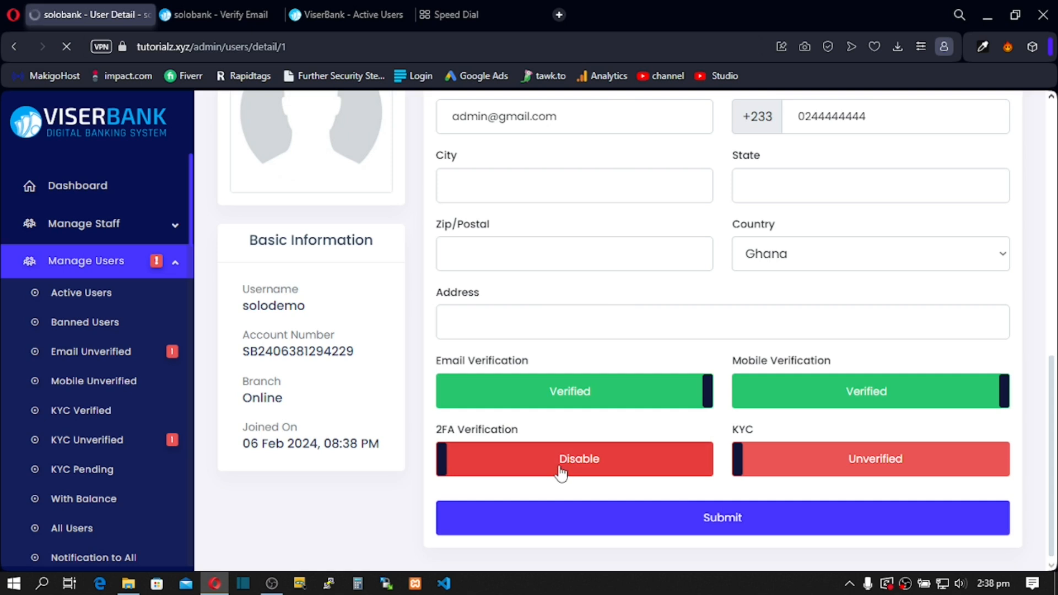
Step: Select the digits of the user's account number on the details page
scroll(549, 447, down, 8)
scroll(549, 452, down, 1)
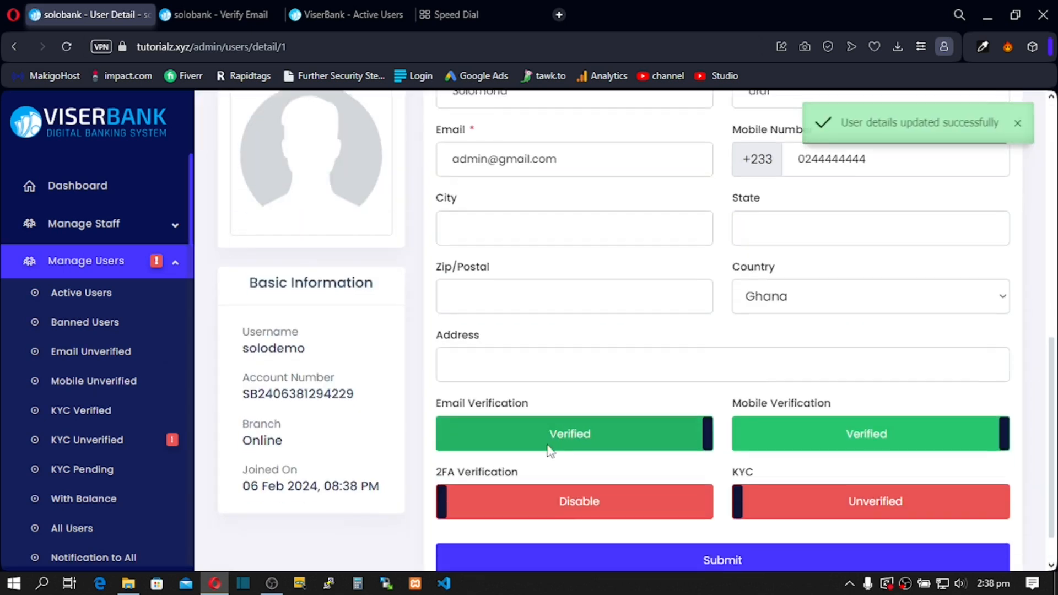
drag(357, 359, 243, 354)
click(312, 354)
drag(358, 359, 254, 352)
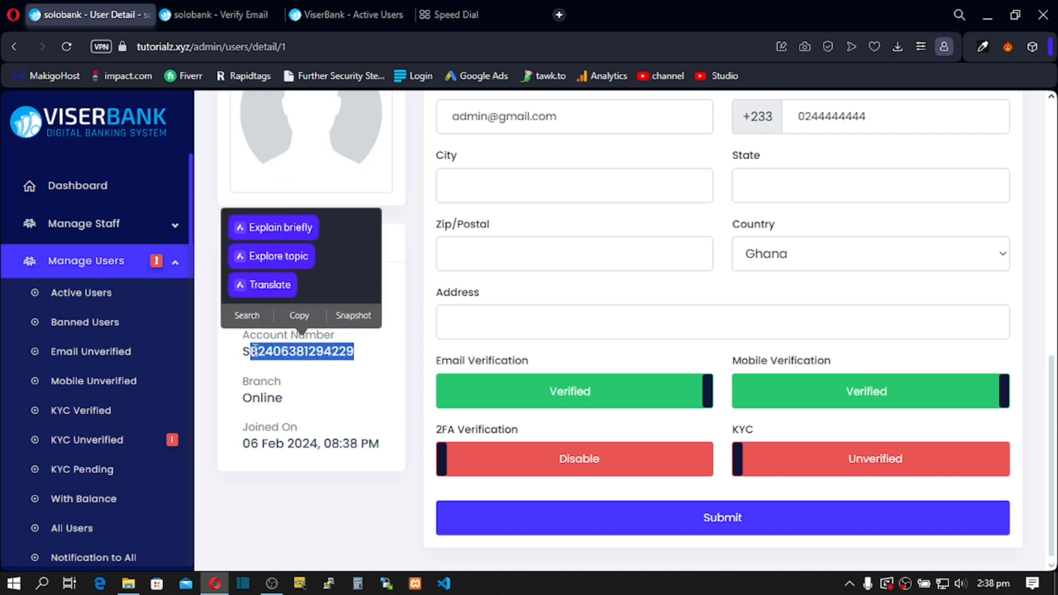
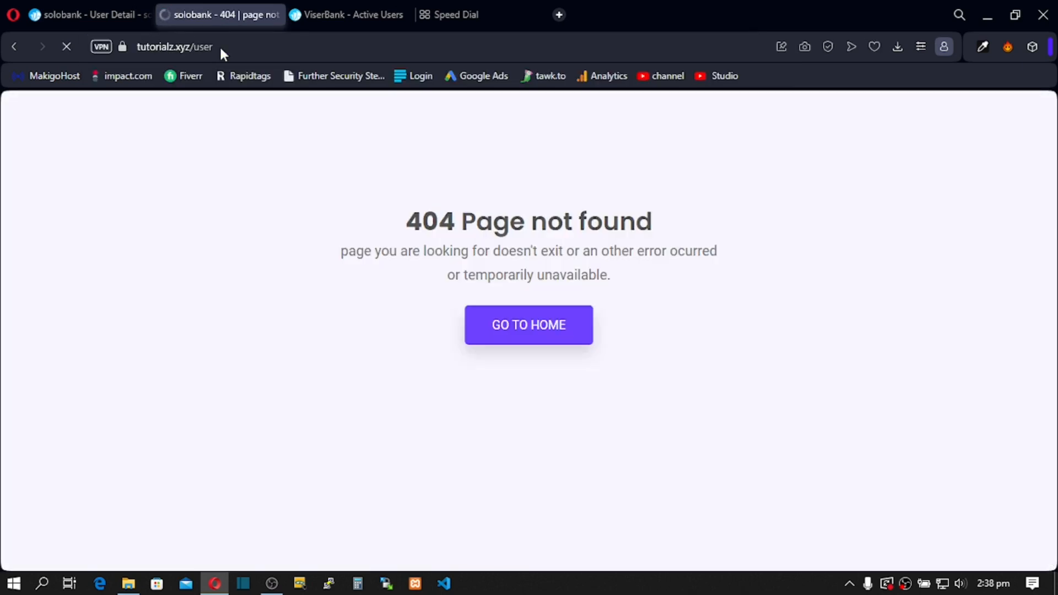
Step: Go from the user URL to the site home page and open the account dashboard
drag(219, 45, 194, 47)
key(BackSpace)
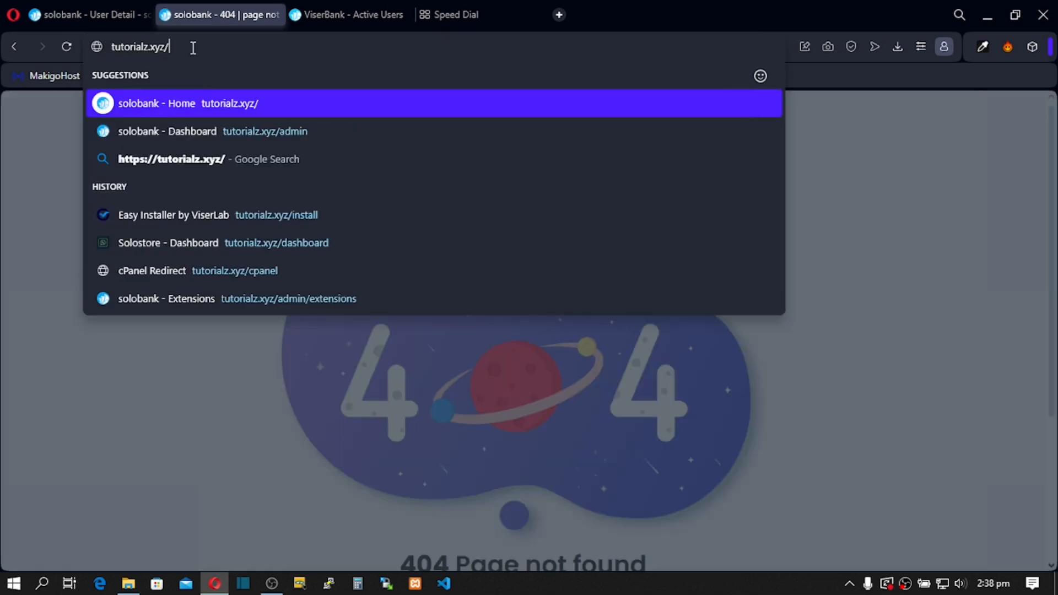
key(Return)
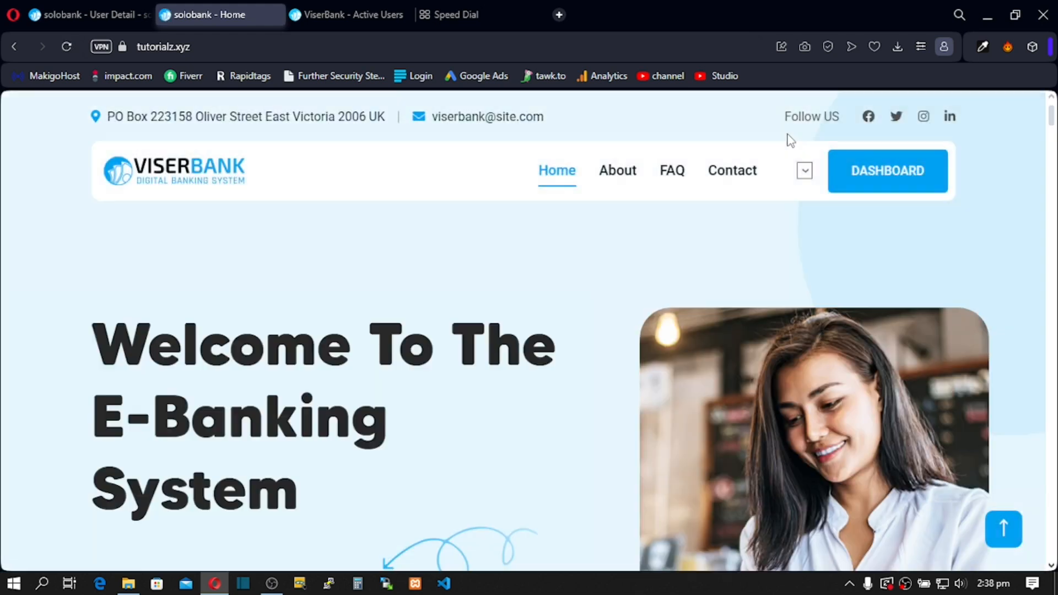
click(897, 178)
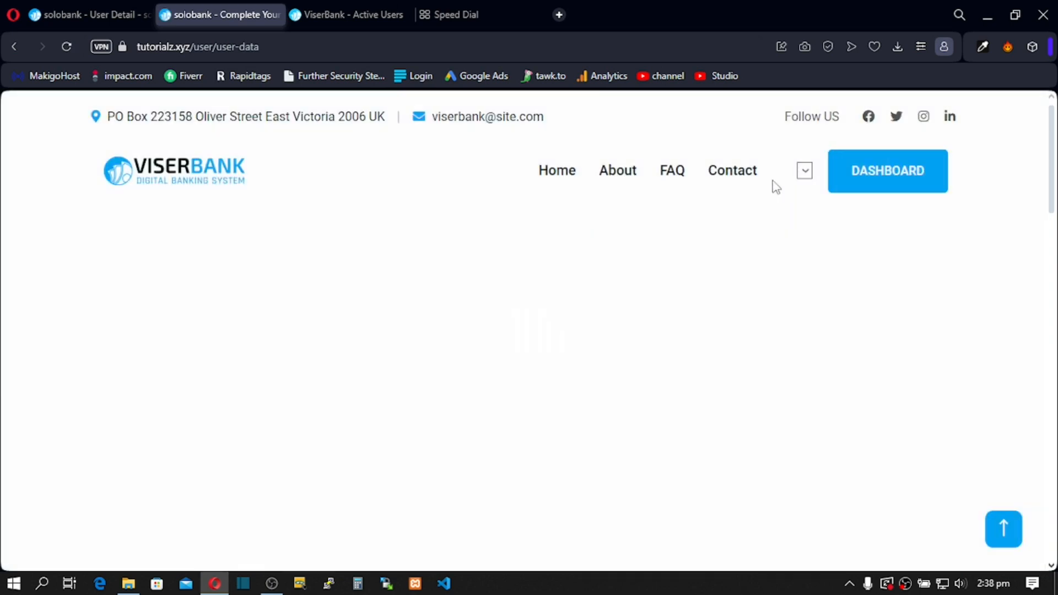
scroll(451, 272, down, 4)
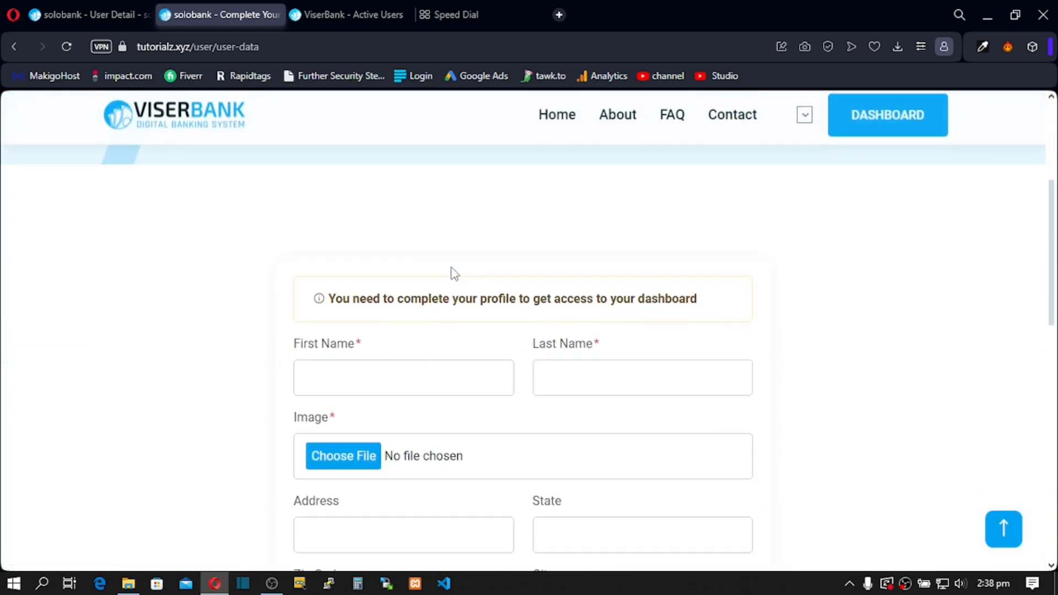
scroll(454, 273, up, 5)
scroll(613, 288, down, 6)
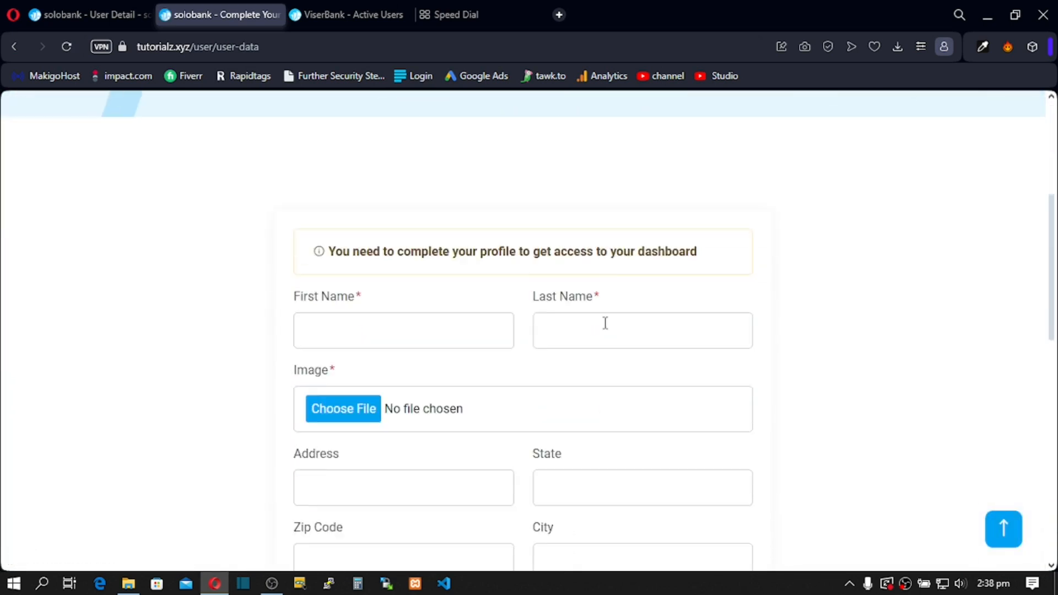
scroll(478, 312, up, 3)
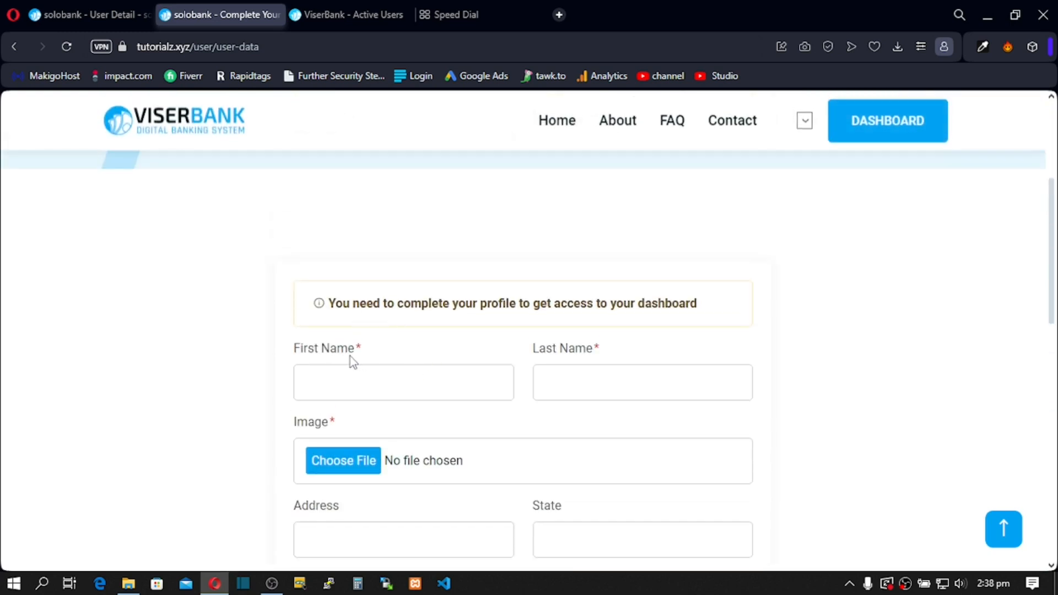
Step: Fill in first and last name, attach download (4).png as profile image, and submit
click(311, 382)
text(dhuhdhd)
click(594, 383)
text(hdhhj)
scroll(589, 383, down, 3)
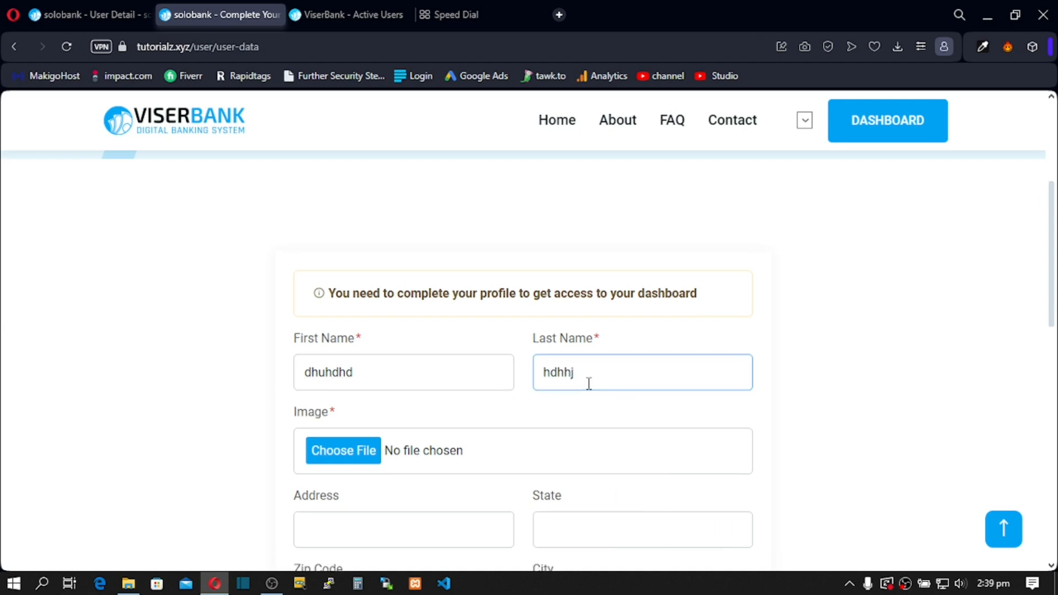
click(345, 307)
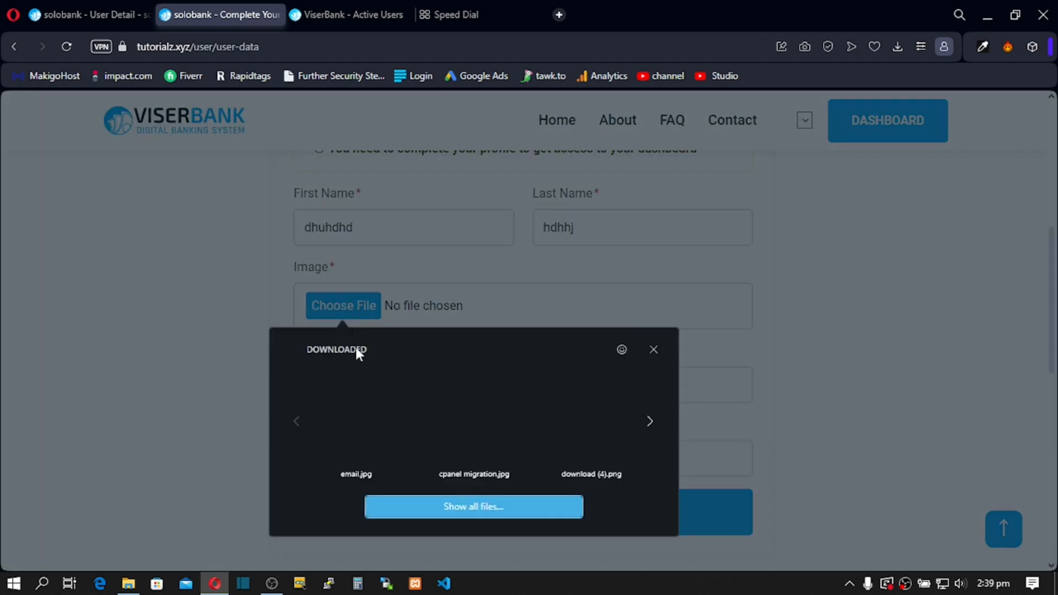
click(603, 431)
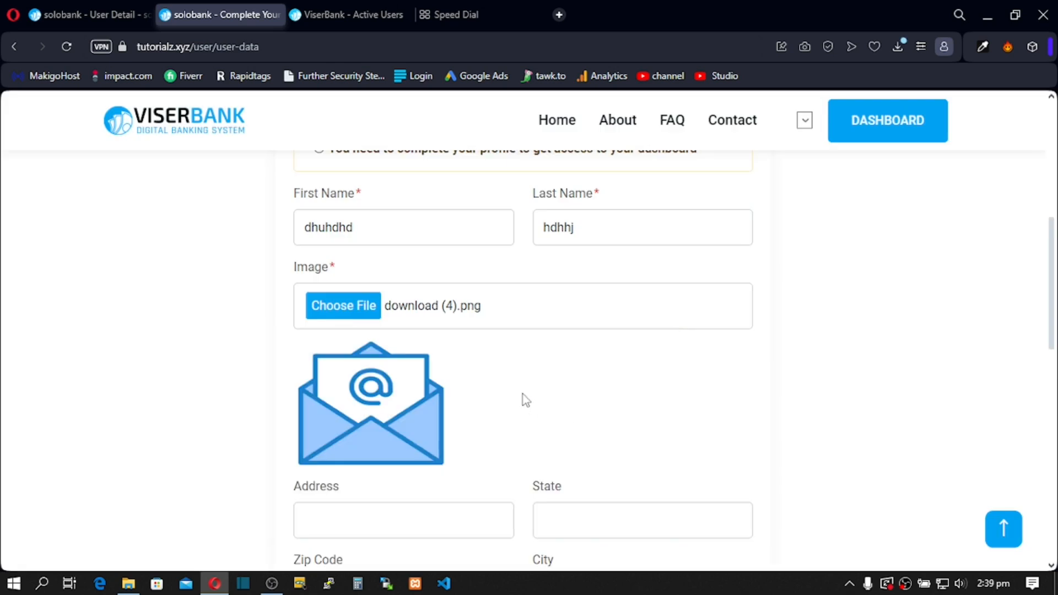
scroll(525, 401, down, 3)
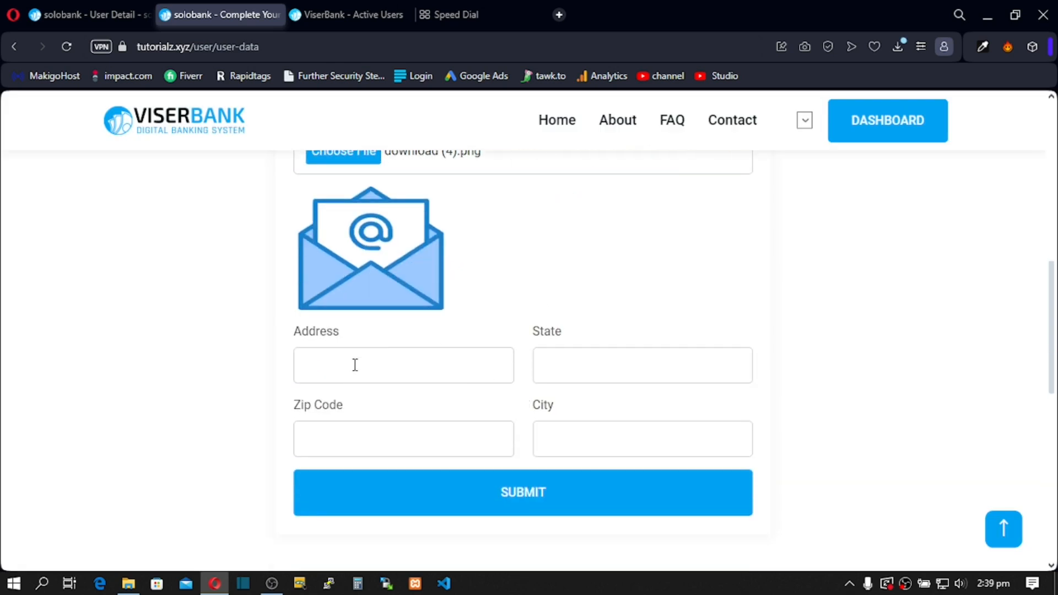
scroll(386, 341, up, 5)
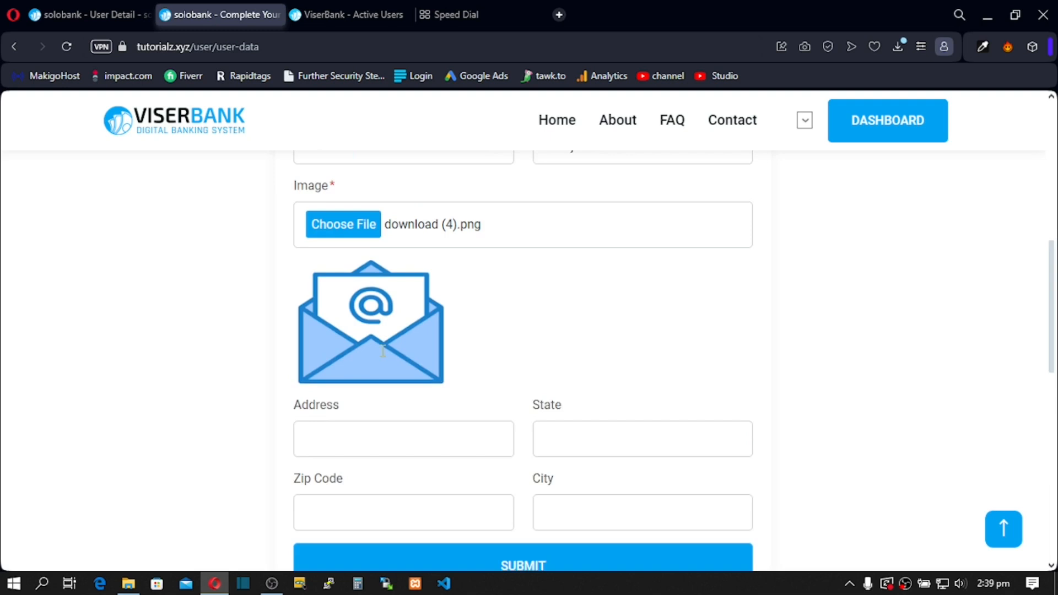
scroll(419, 347, down, 8)
click(425, 357)
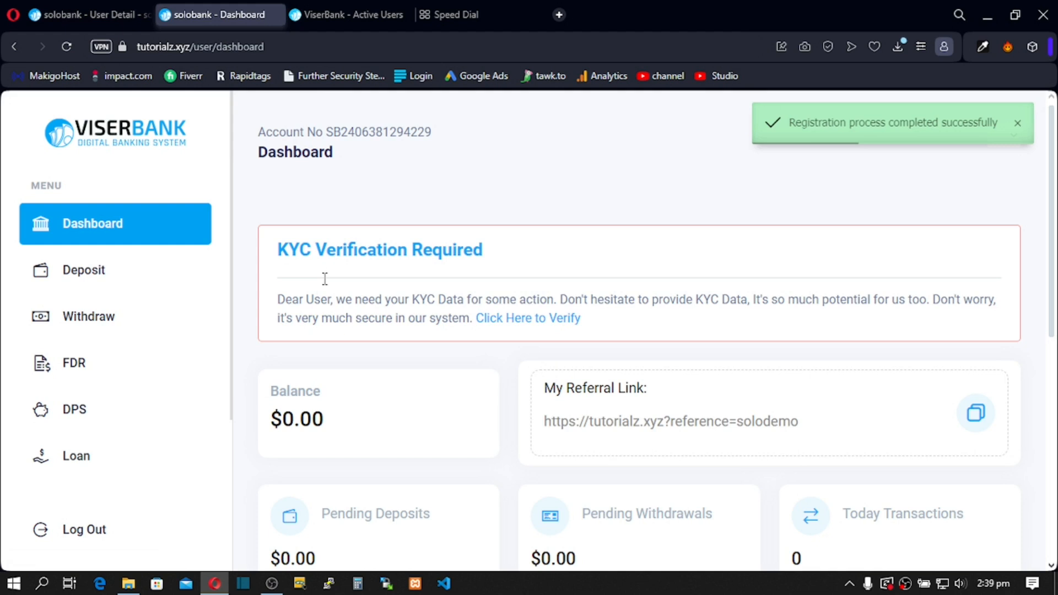
Step: Review the KYC verification notice and open the deposit history page
drag(277, 299, 624, 331)
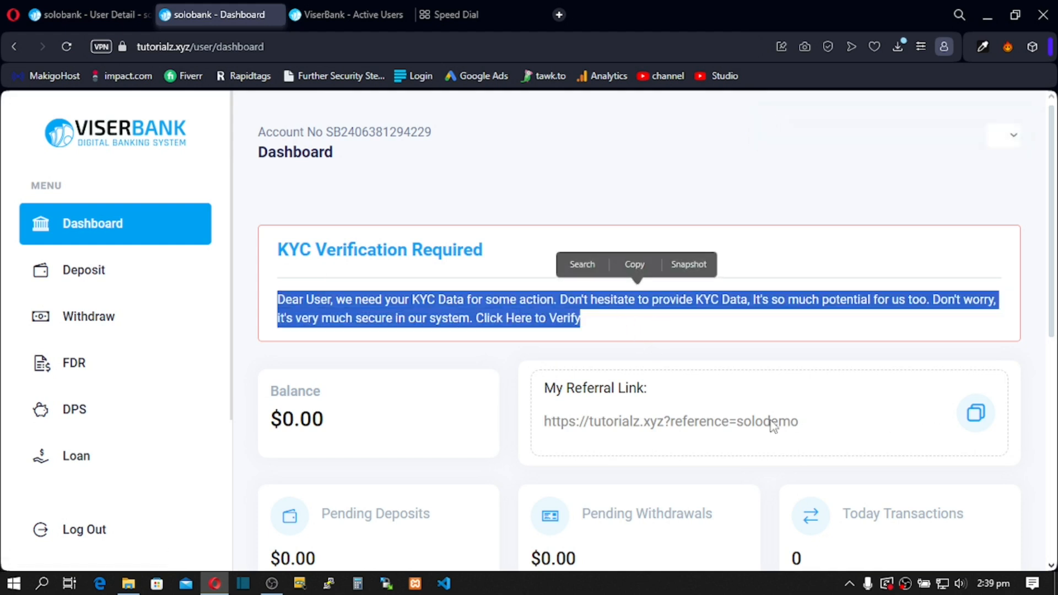
scroll(487, 426, down, 4)
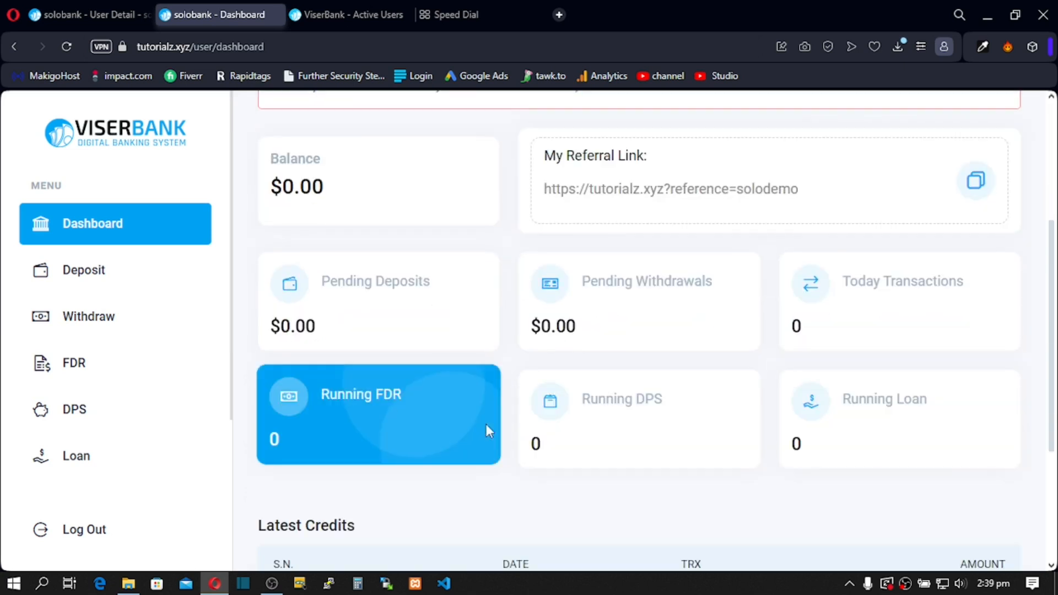
scroll(485, 424, down, 3)
click(90, 280)
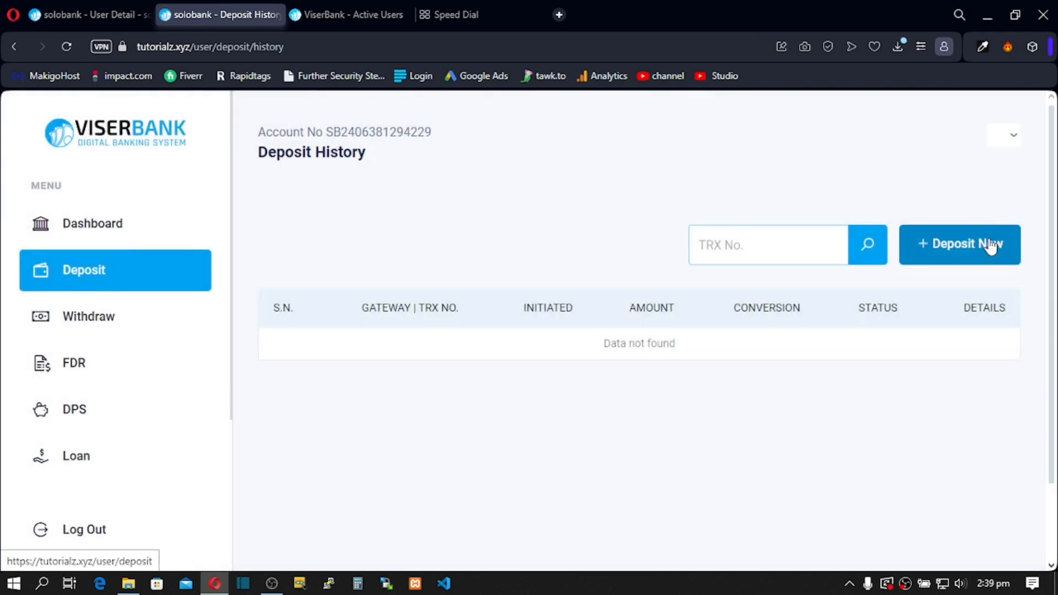
Step: Start a new deposit with Flutterwave as gateway, showing its 1.00–5000.00 USD limit
click(967, 257)
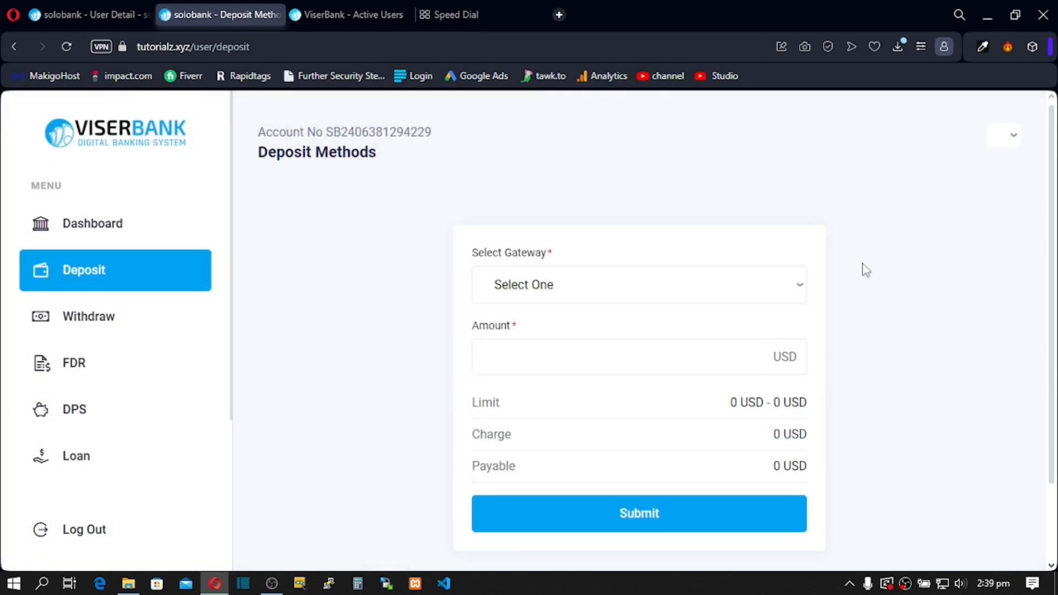
click(542, 285)
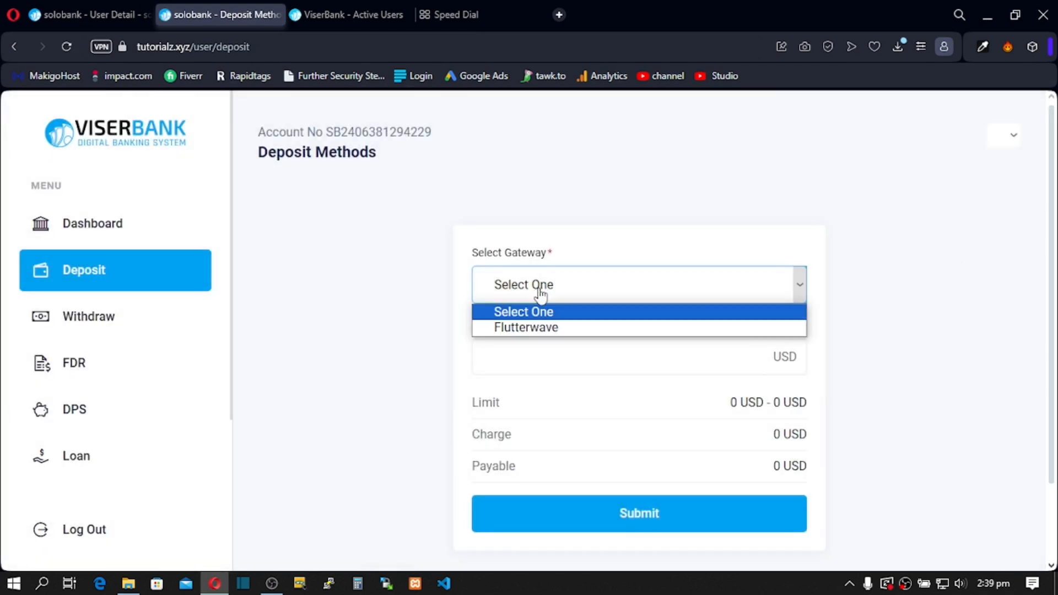
click(537, 329)
scroll(538, 333, down, 2)
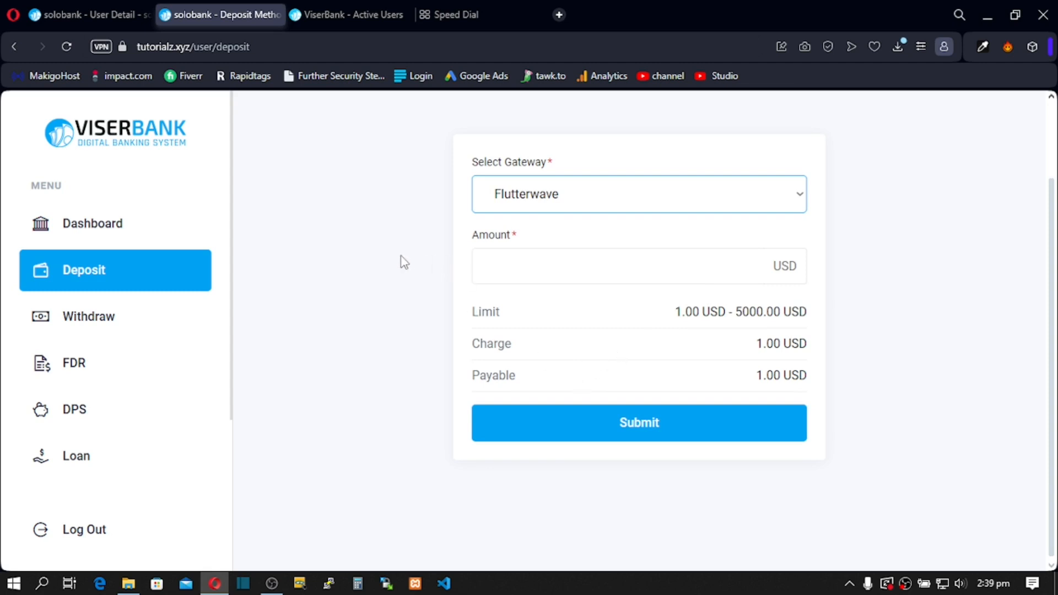
click(101, 14)
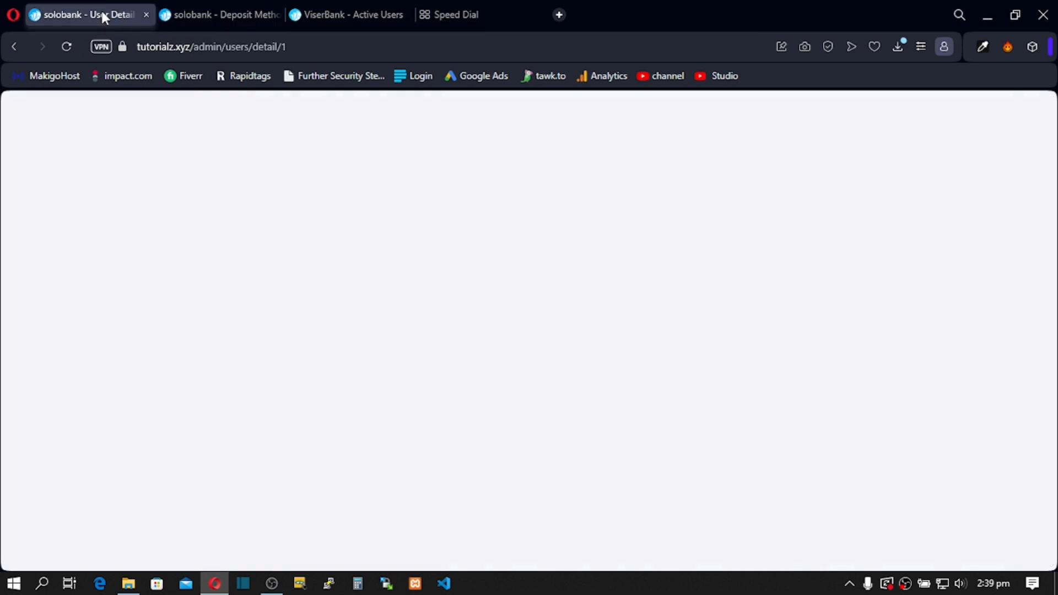
Step: Go to Payment Gateways > Manual Gateways and start adding a new manual gateway
scroll(127, 282, down, 5)
scroll(126, 282, down, 2)
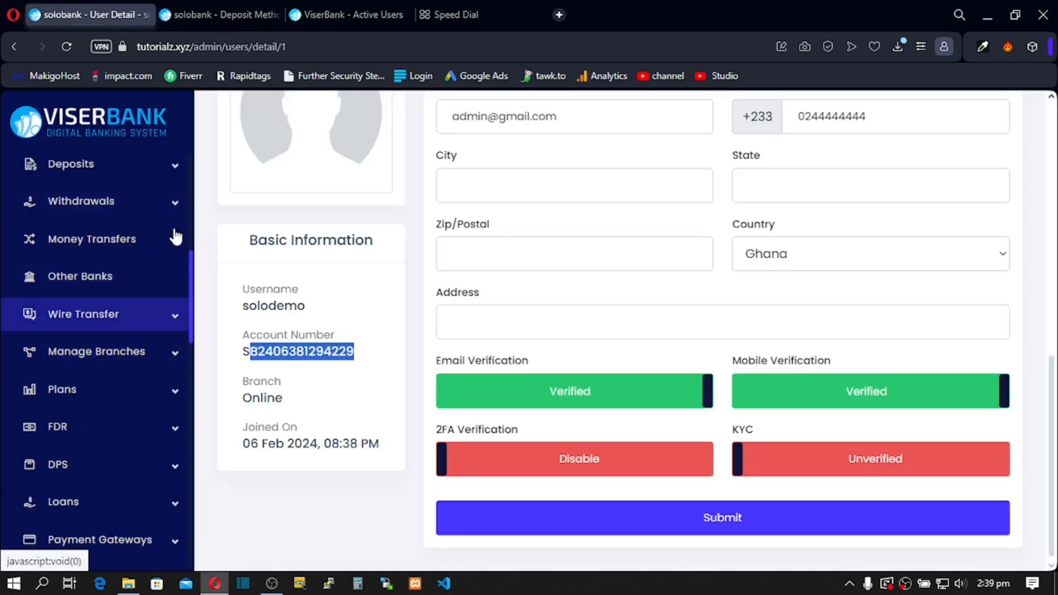
click(176, 245)
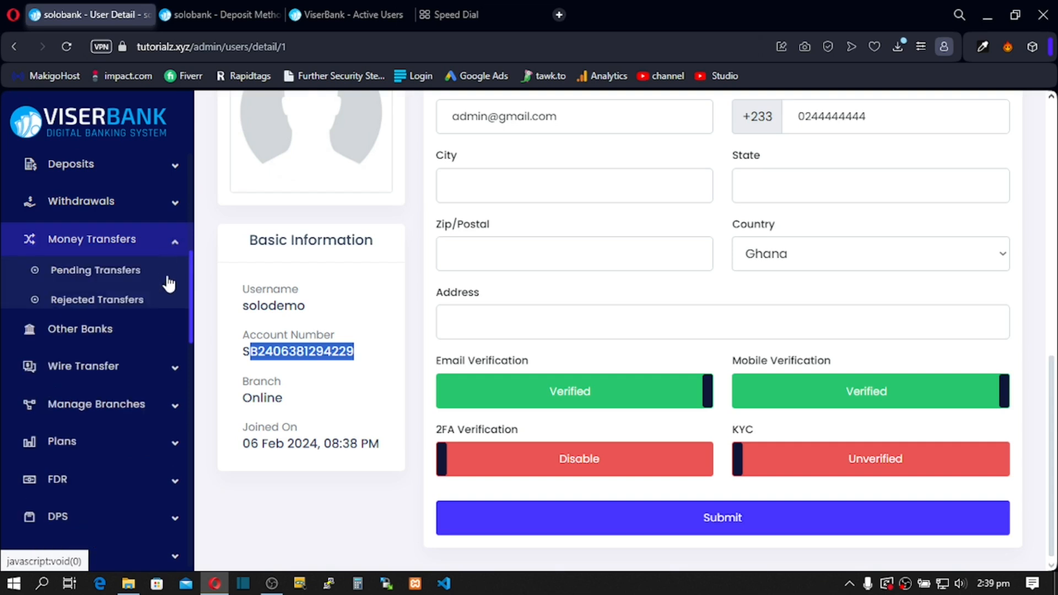
scroll(168, 359, down, 5)
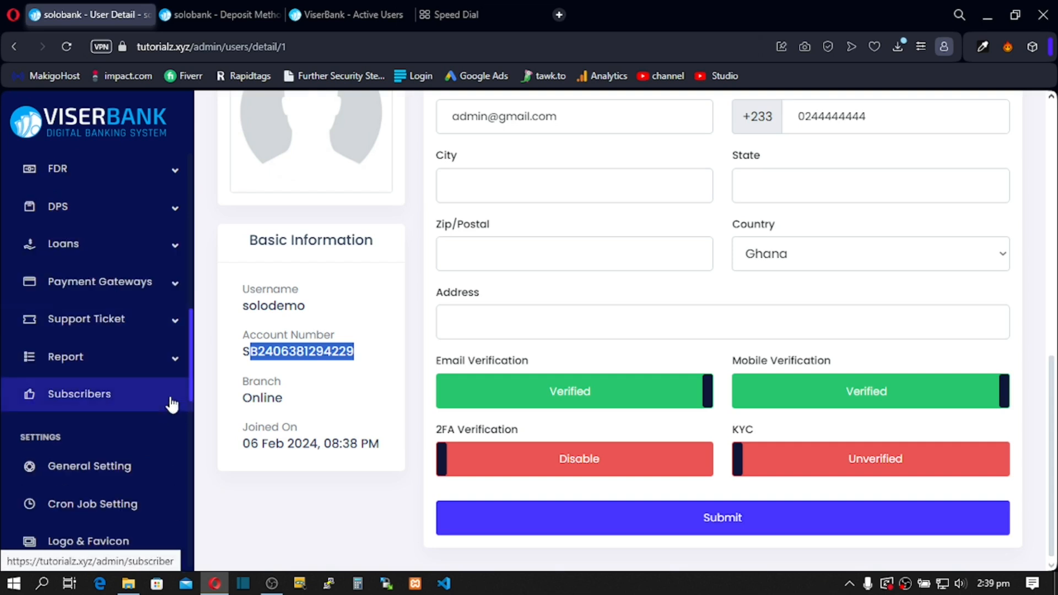
click(178, 290)
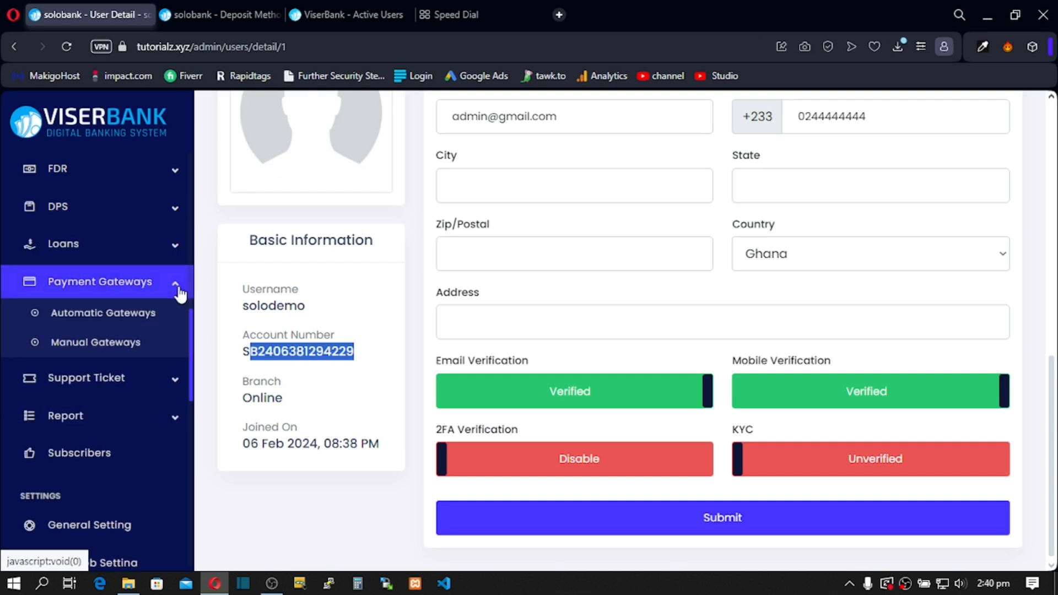
click(110, 343)
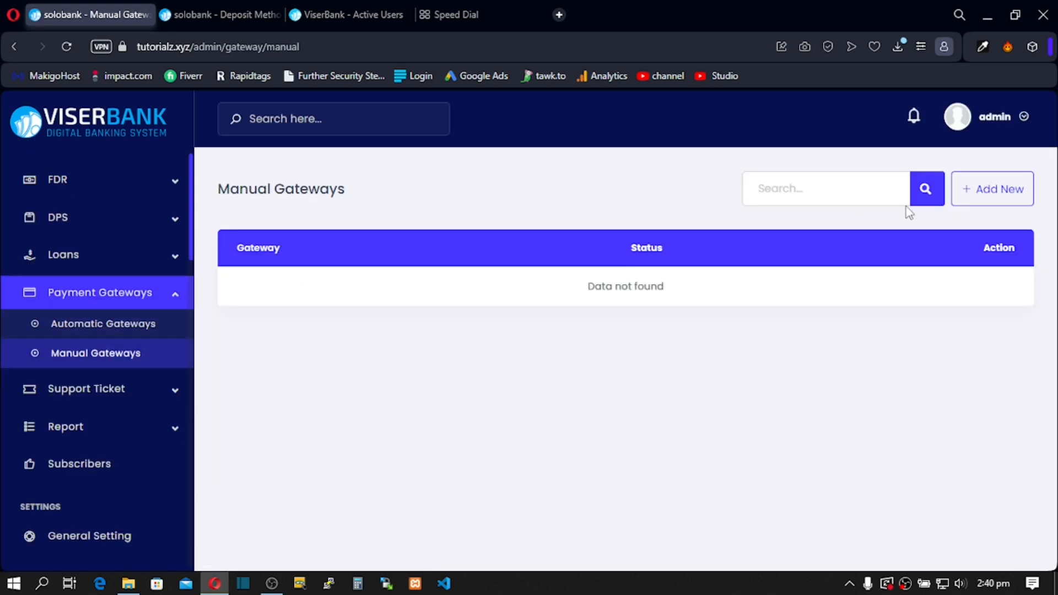
click(965, 194)
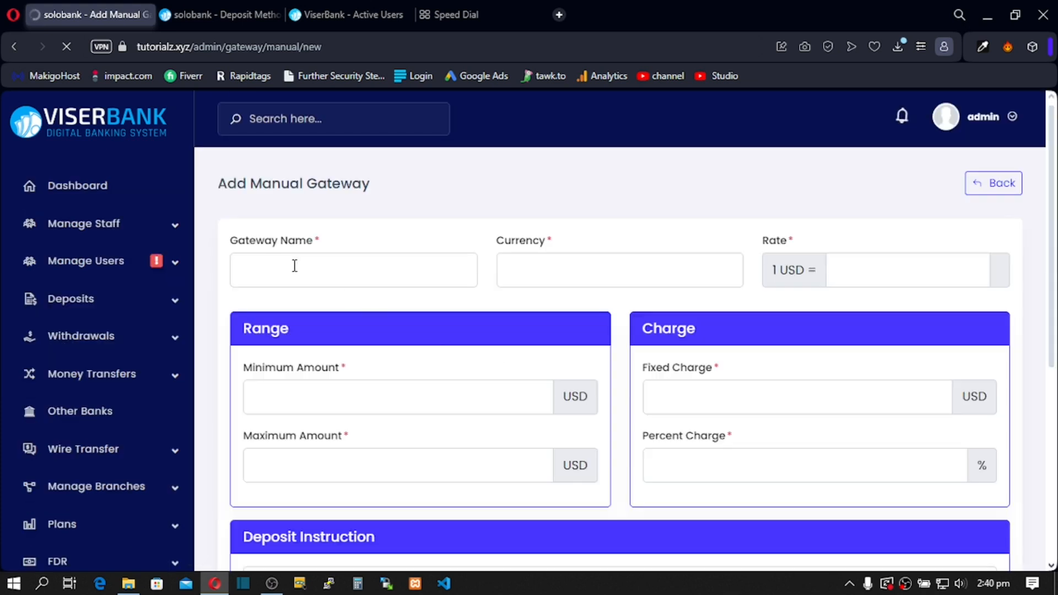
Step: Name the gateway MOMO with $ currency, rate 1, limits 1–1000, charges 1 fixed and 2%
click(287, 266)
text(MOMO)
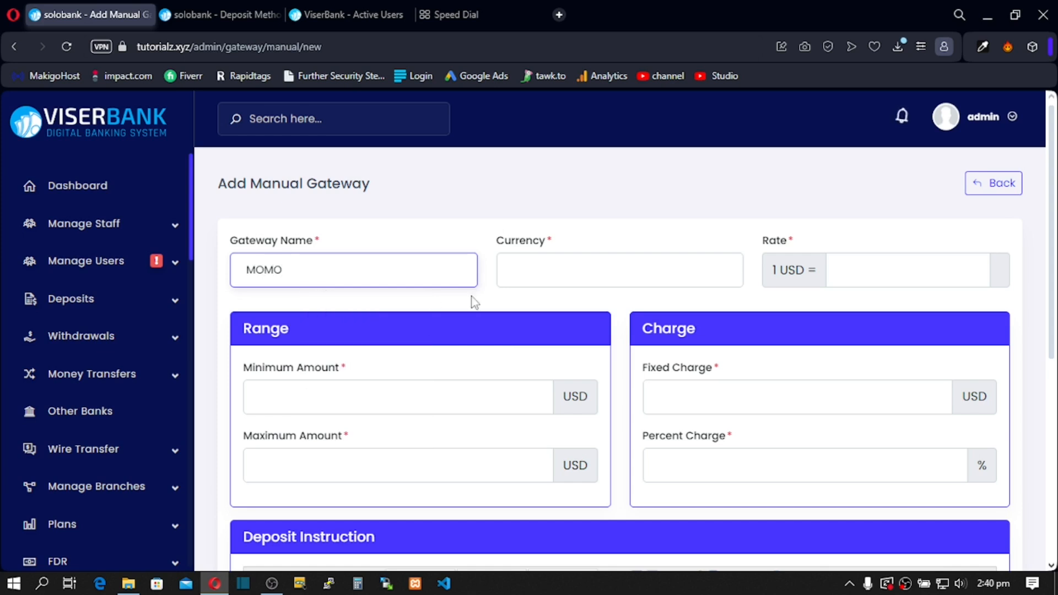
click(567, 262)
click(585, 309)
click(843, 263)
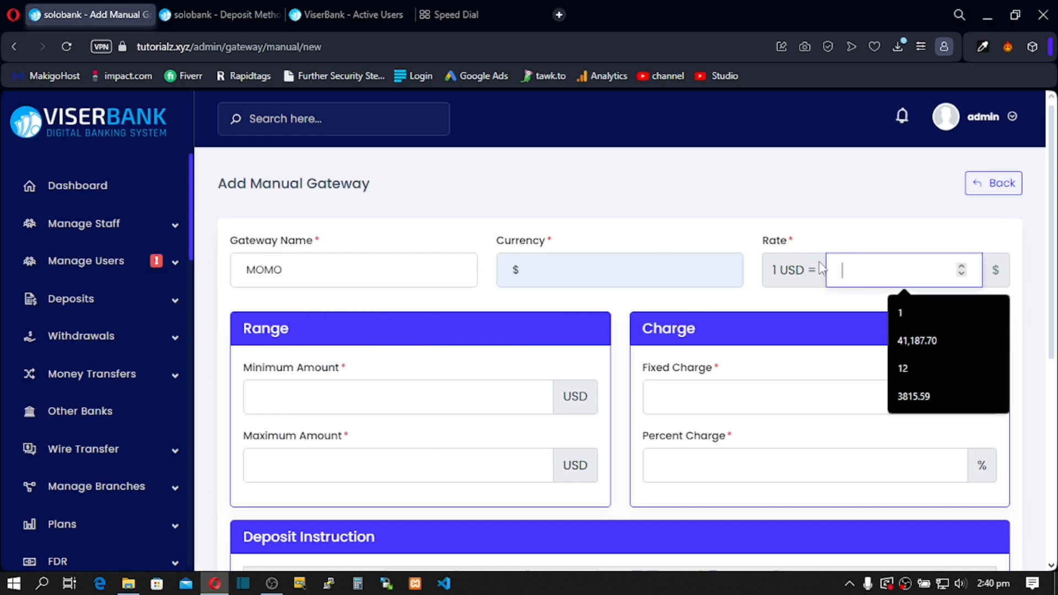
click(900, 314)
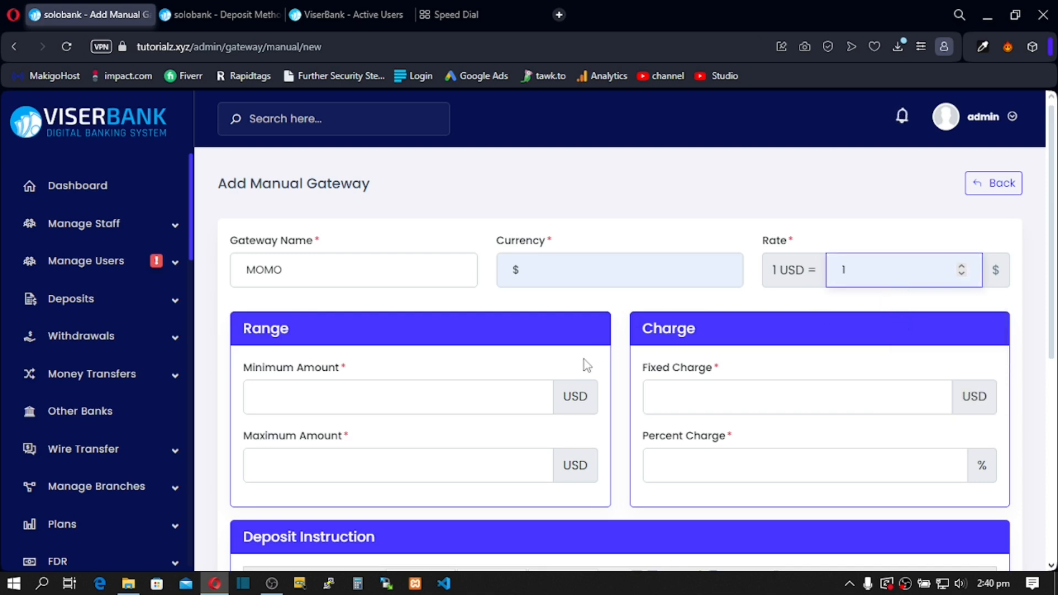
click(323, 396)
click(336, 437)
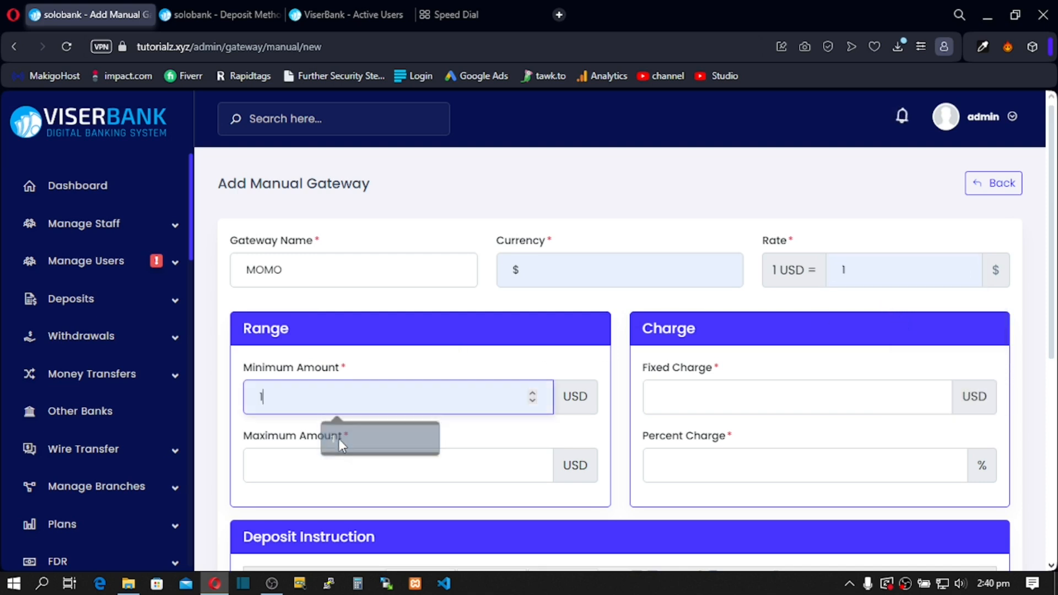
click(323, 464)
click(363, 532)
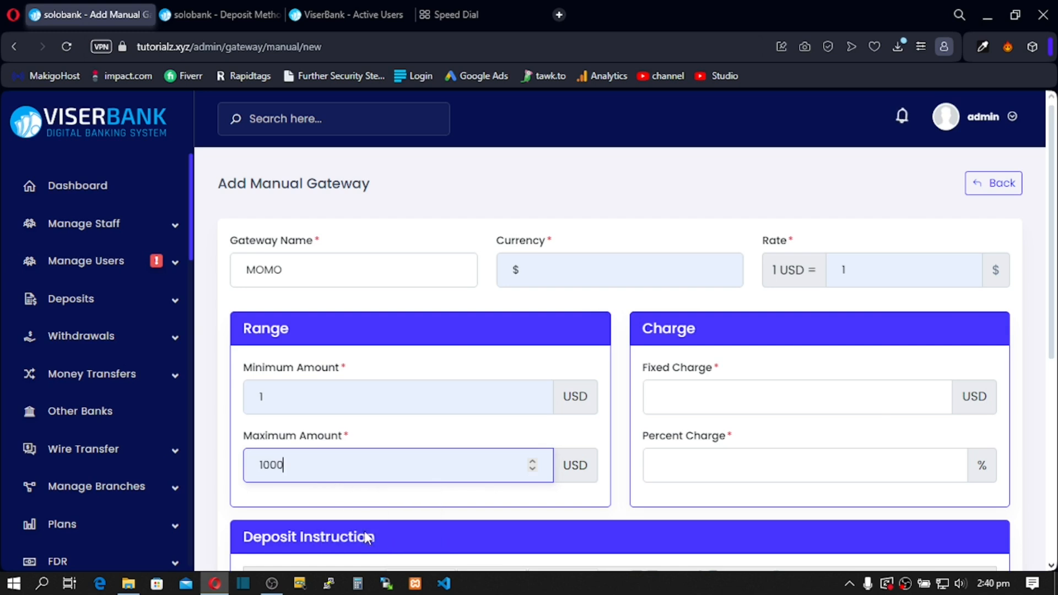
click(714, 405)
click(733, 438)
click(724, 454)
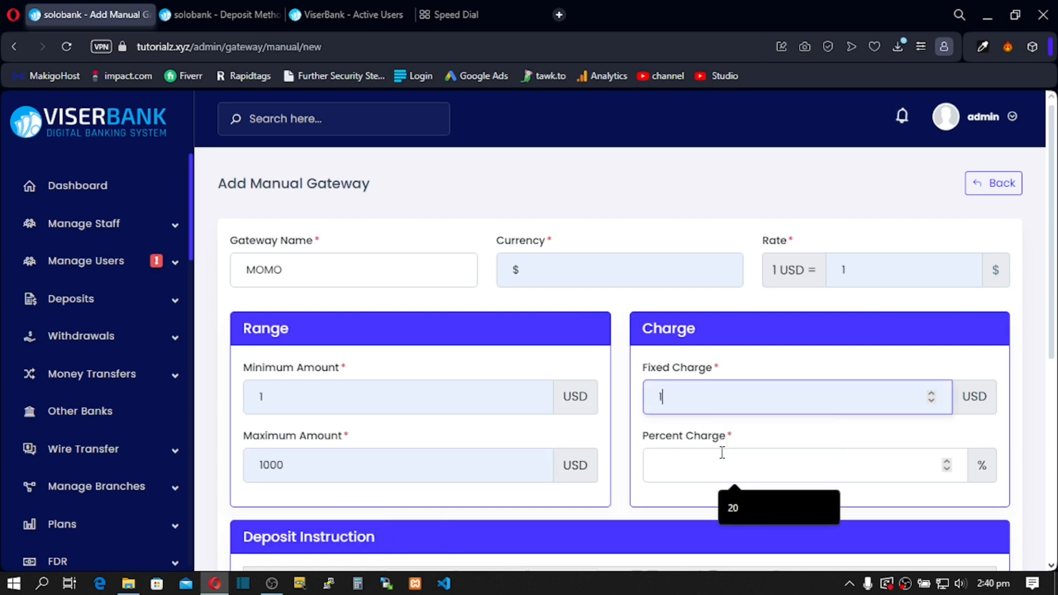
text(2)
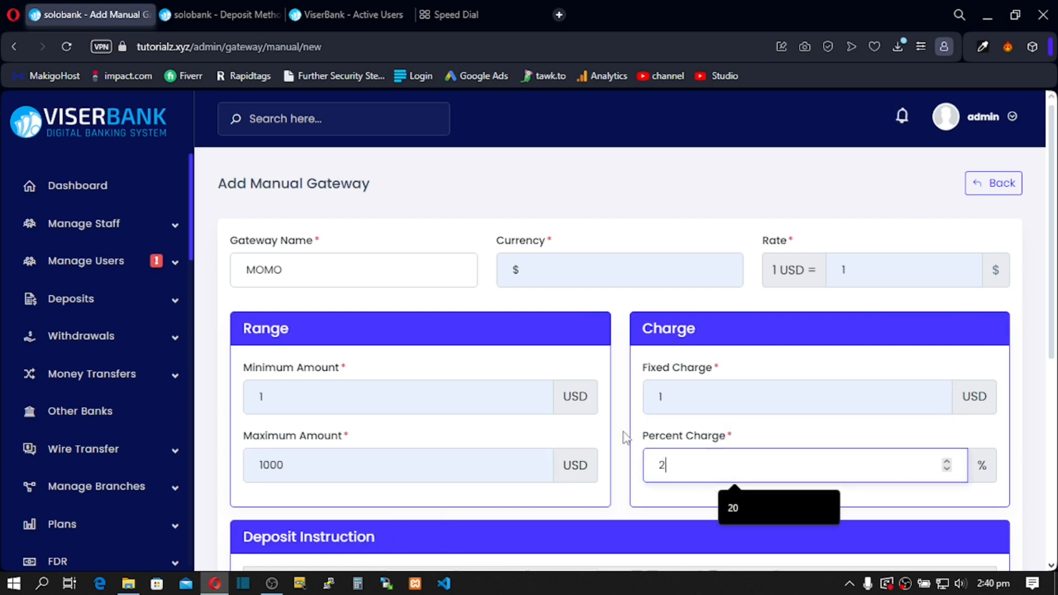
Step: Write the deposit instruction 'Make payment to this number' followed by the payment phone number
scroll(529, 422, down, 4)
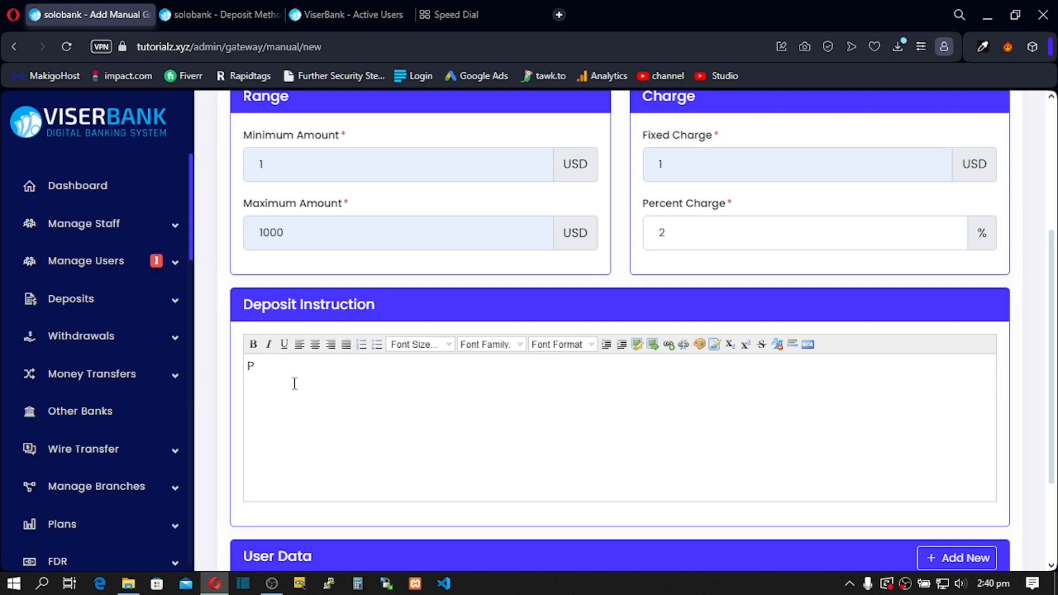
text(ke paymen)
key(BackSpace)
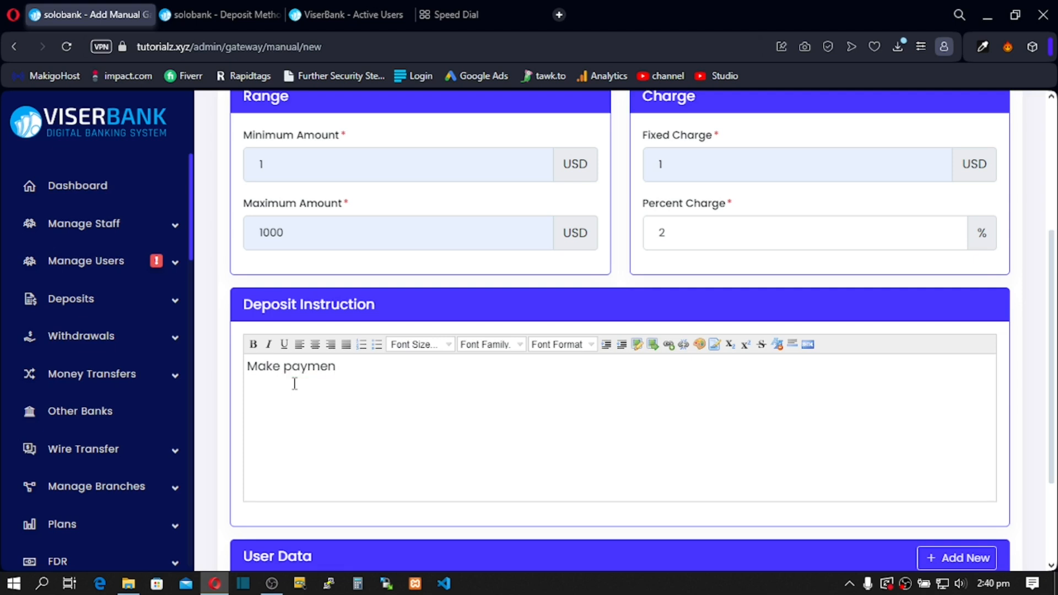
text(nt to this numvber 2)
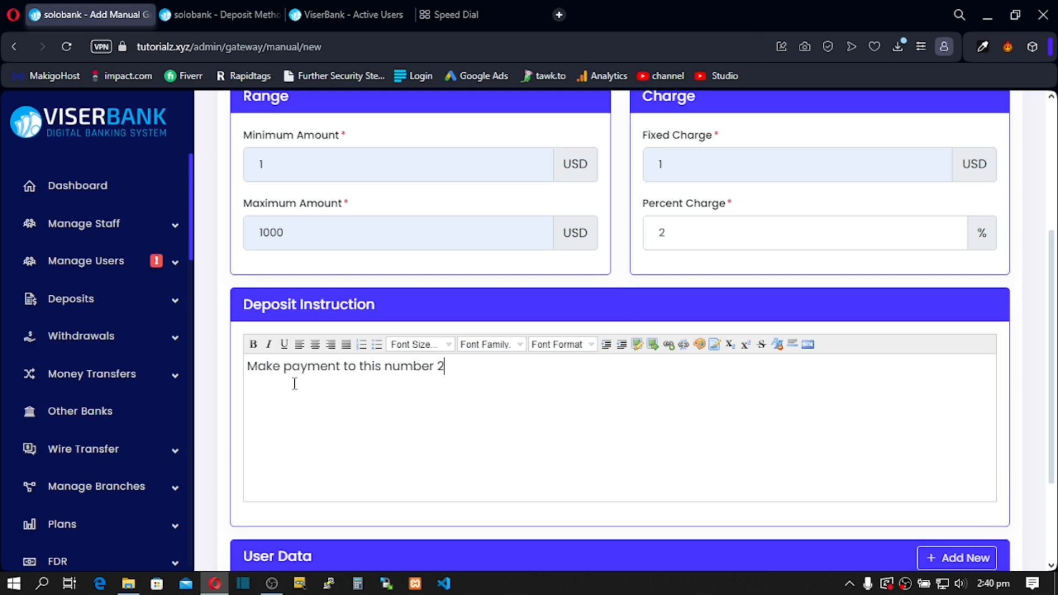
text(556y6565)
key(BackSpace)
key(BackSpace)
key(BackSpace)
text(999)
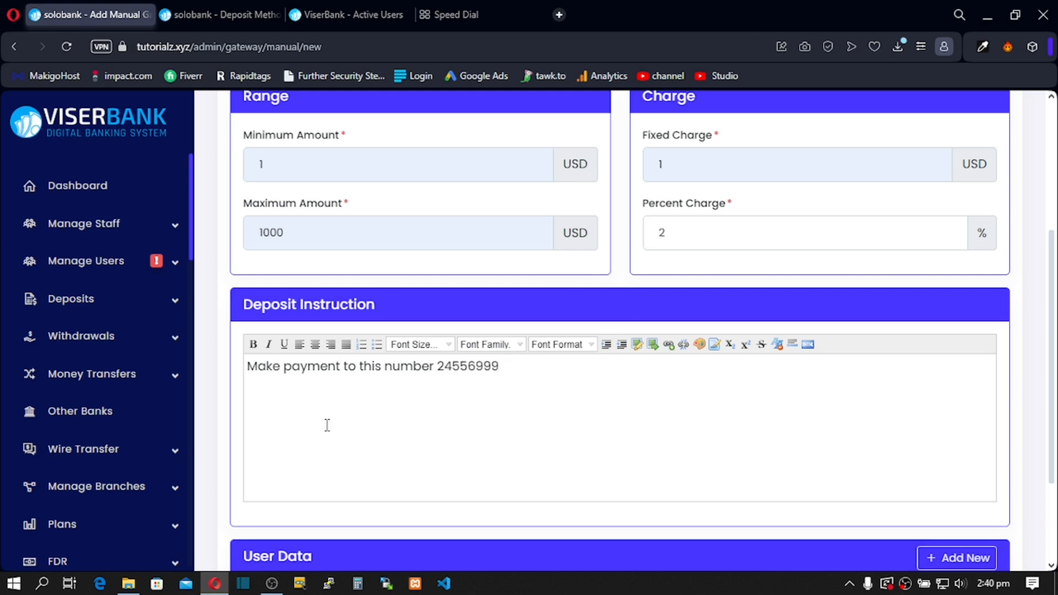
triple_click(442, 363)
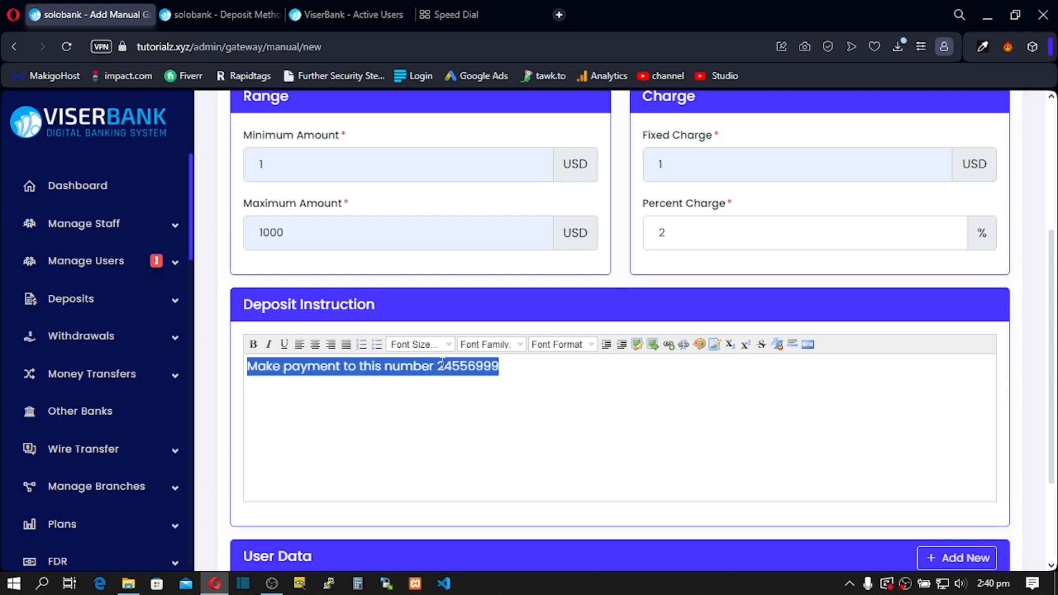
click(437, 367)
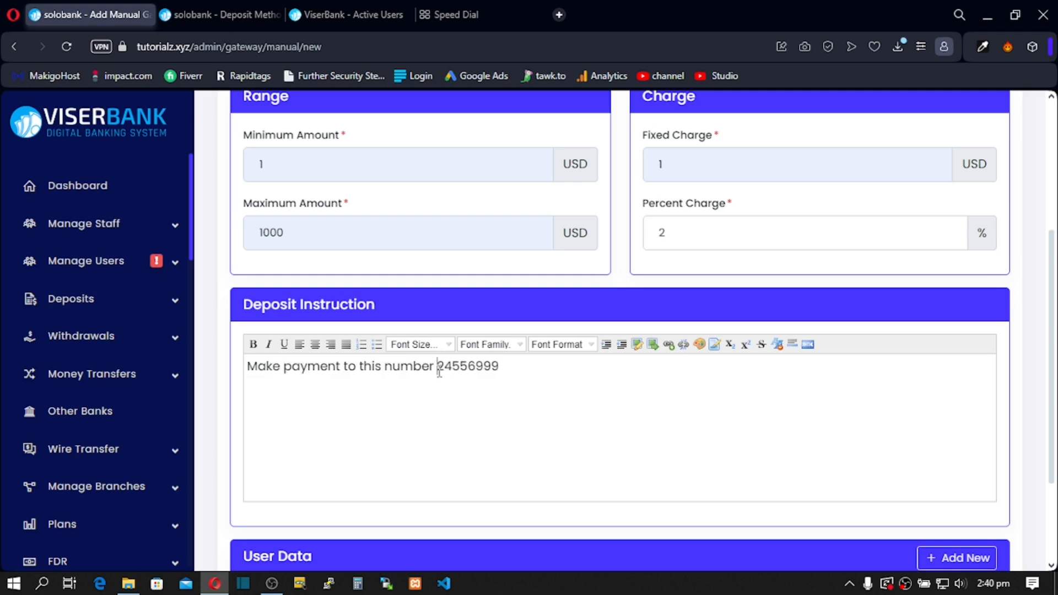
text(0)
scroll(584, 386, down, 3)
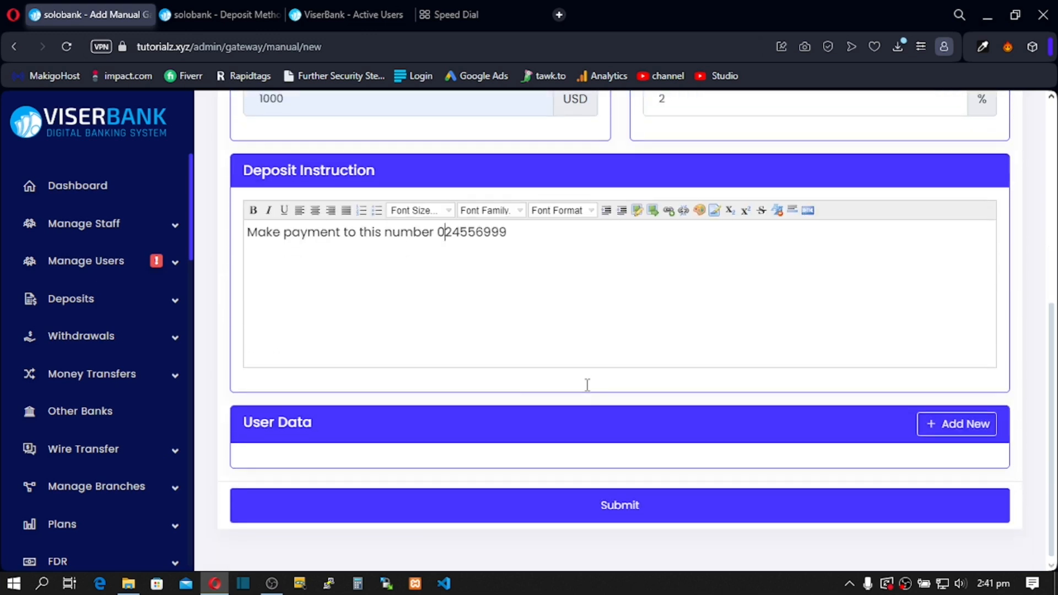
click(956, 423)
Step: Add a required 'Proof of Payment' file field accepting JPG to the gateway's user data
click(434, 211)
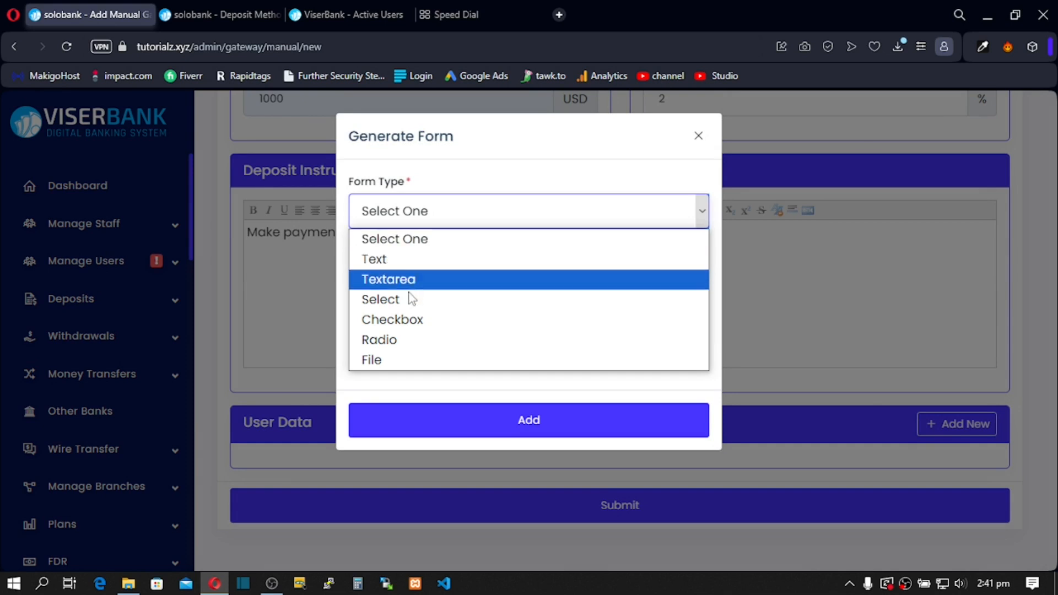
click(396, 360)
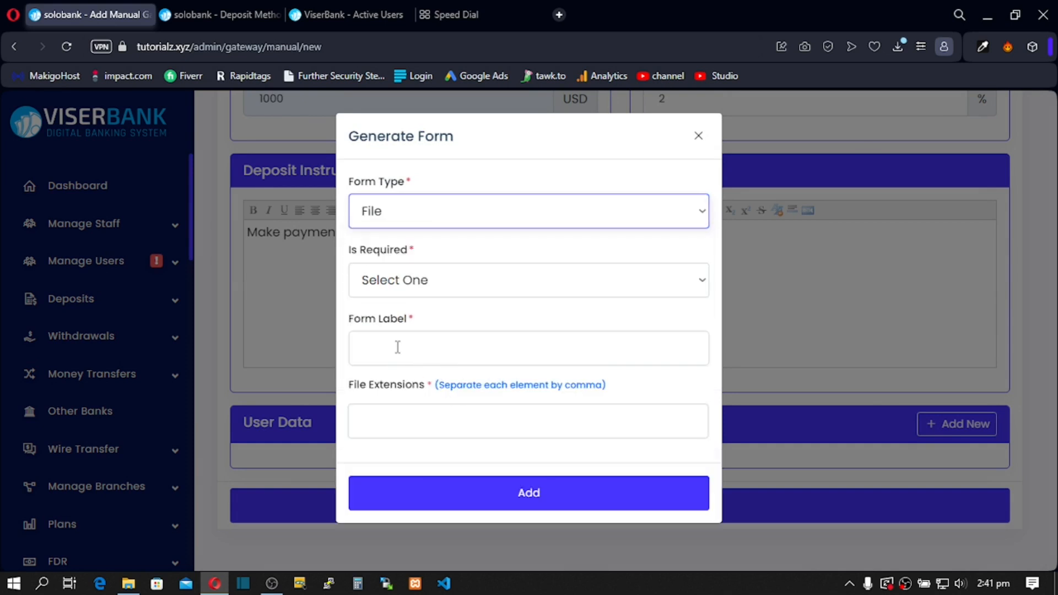
click(397, 347)
click(452, 390)
click(413, 414)
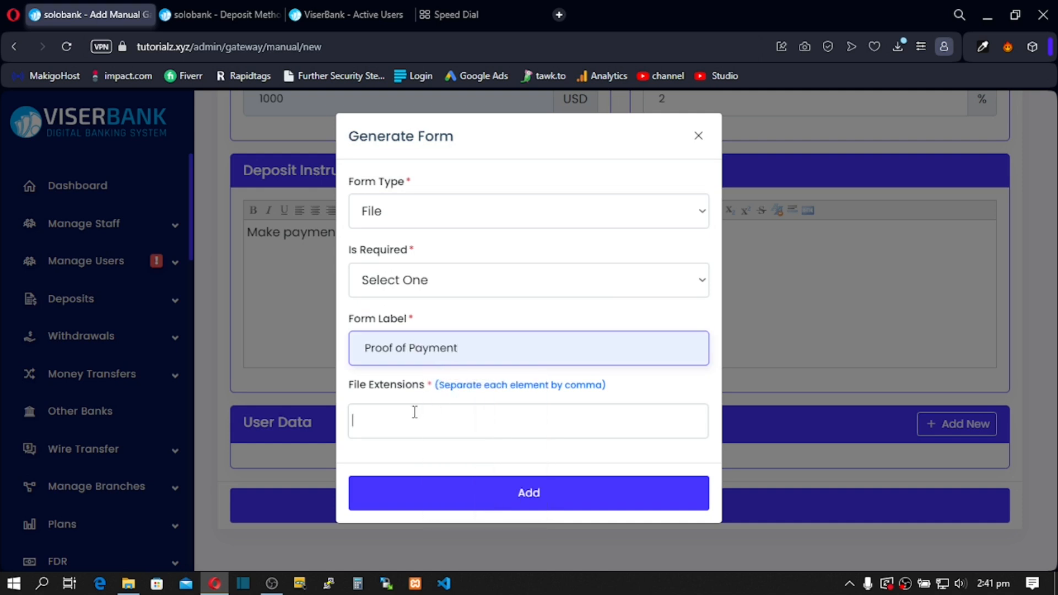
click(394, 270)
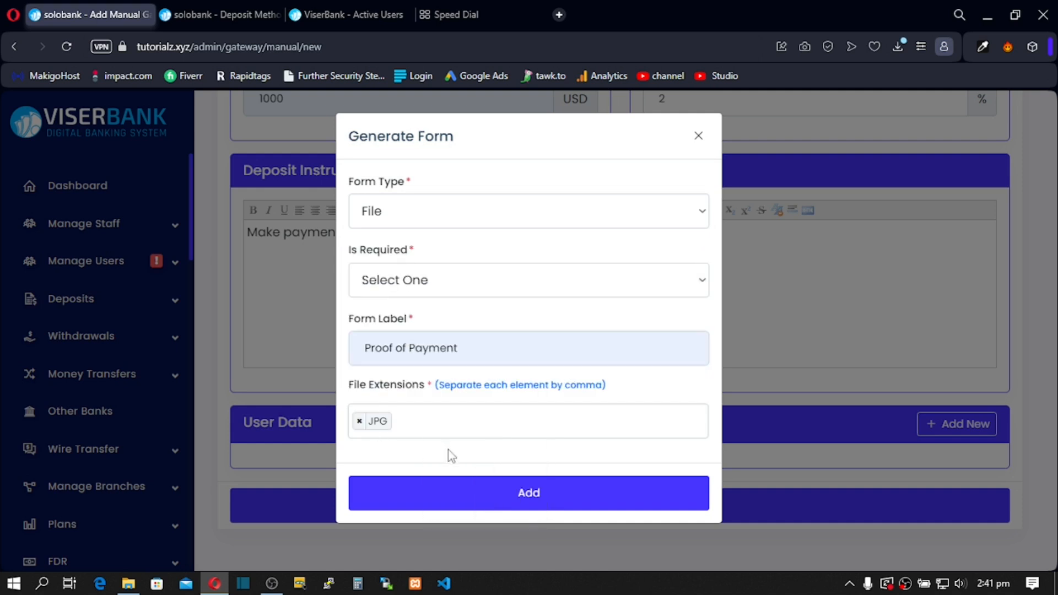
click(459, 497)
click(465, 278)
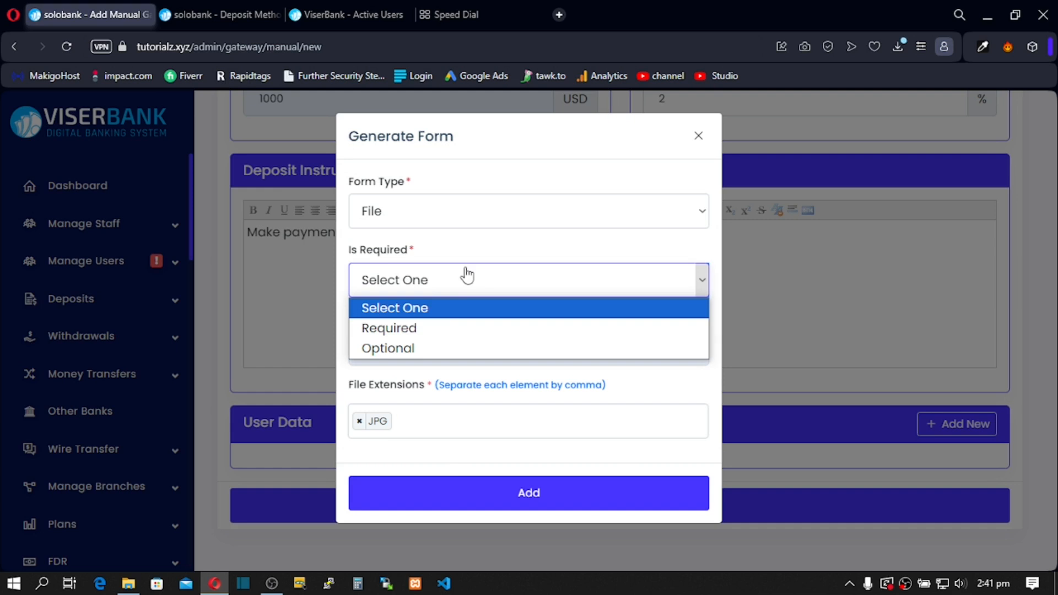
click(440, 328)
click(449, 503)
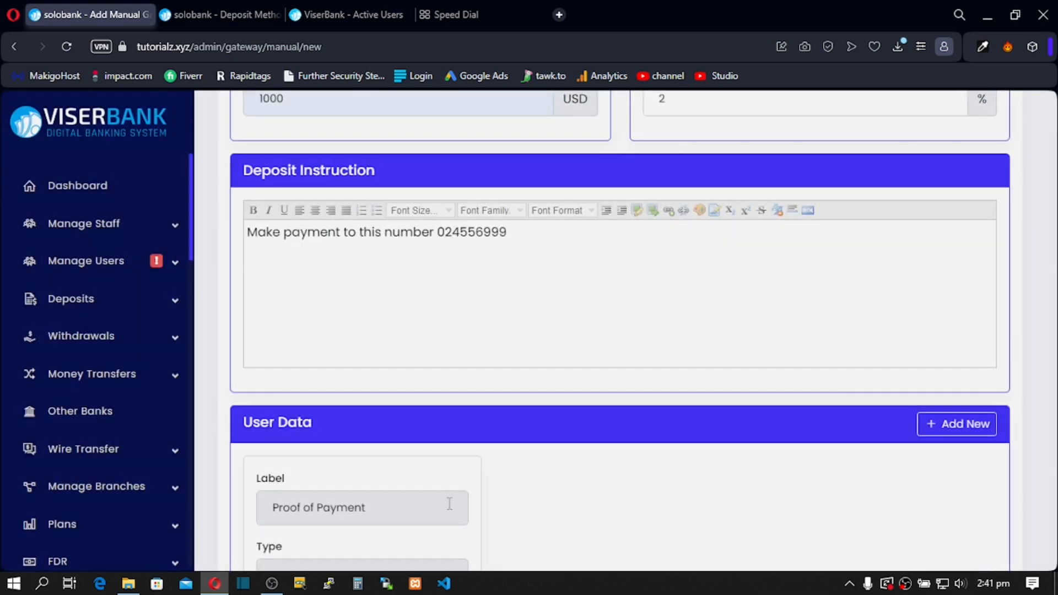
Step: Save the MOMO manual gateway and go to the user's deposit page
scroll(475, 464, down, 4)
scroll(477, 465, up, 10)
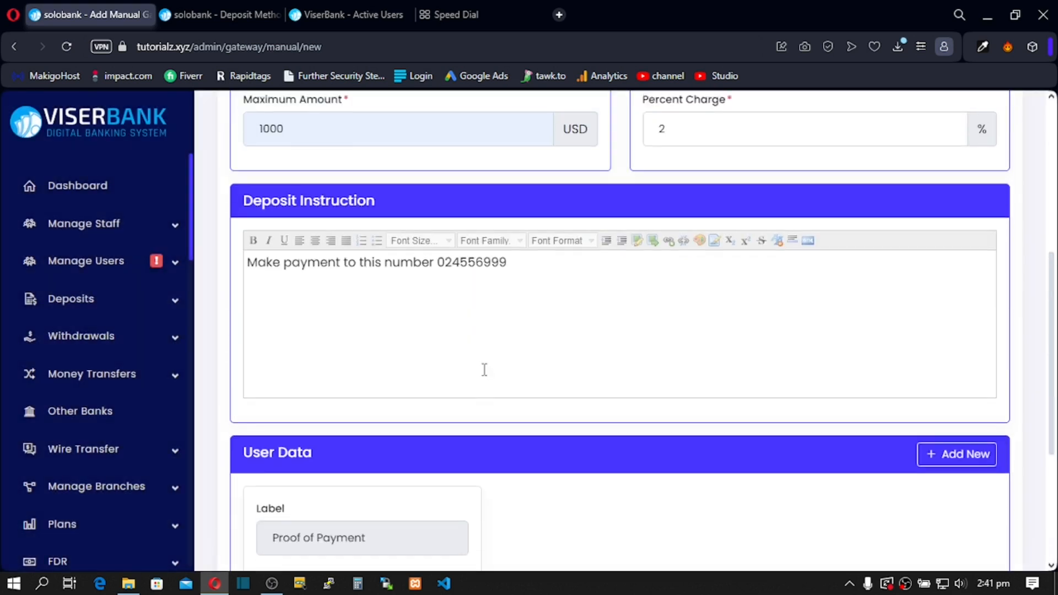
scroll(485, 358, down, 10)
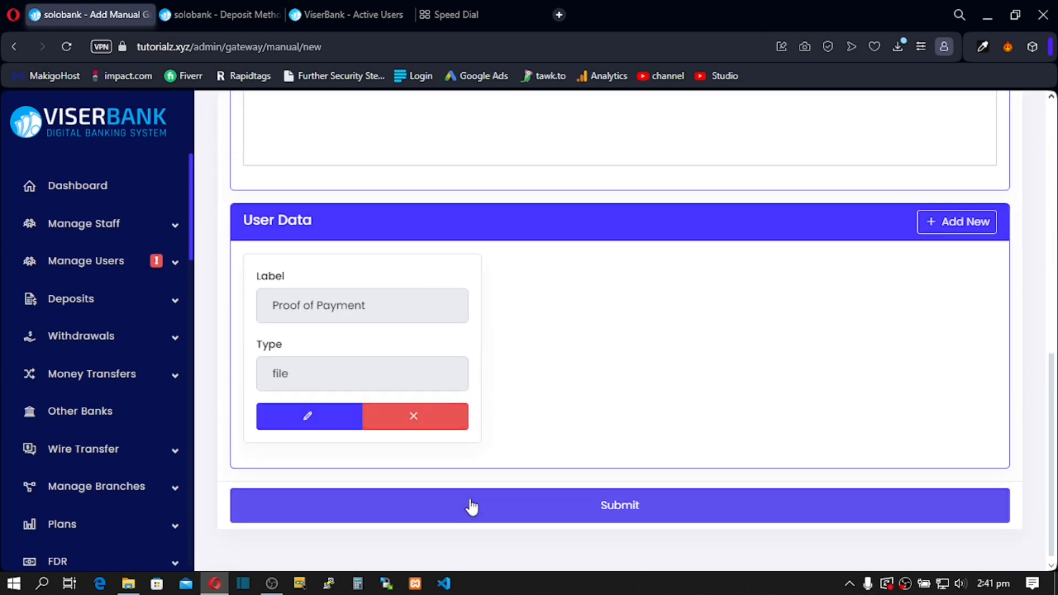
click(472, 506)
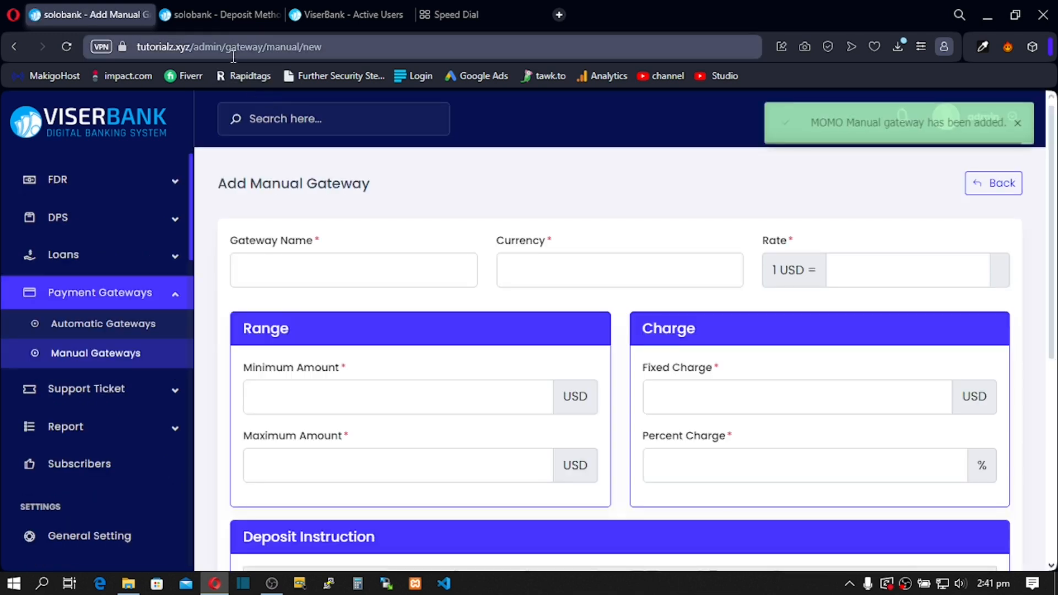
click(216, 15)
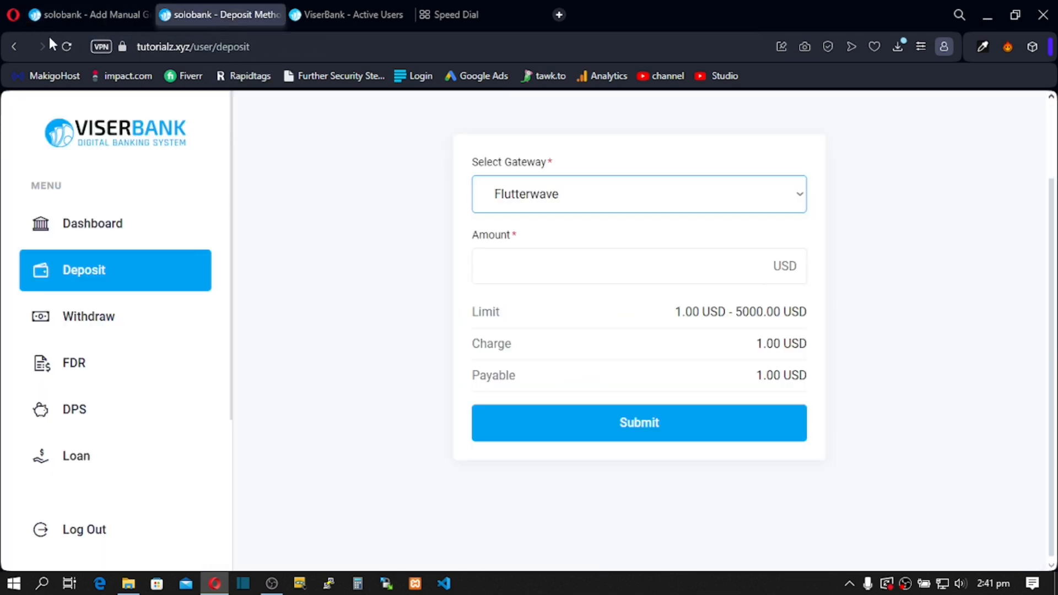
Step: Reload the deposit page and choose MOMO, showing its 1.00–1000.00 USD limit
click(62, 49)
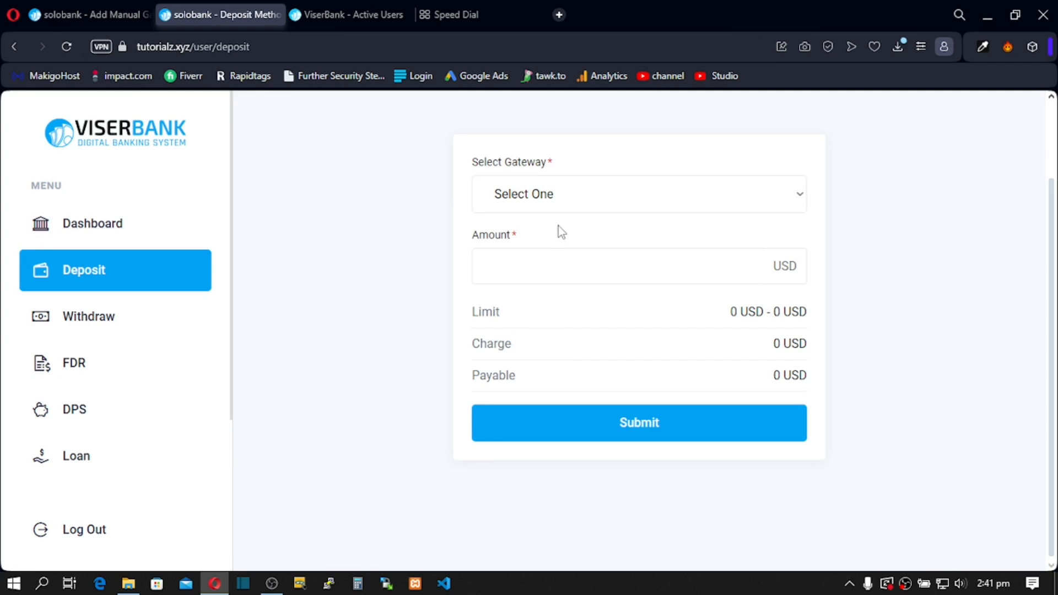
click(566, 197)
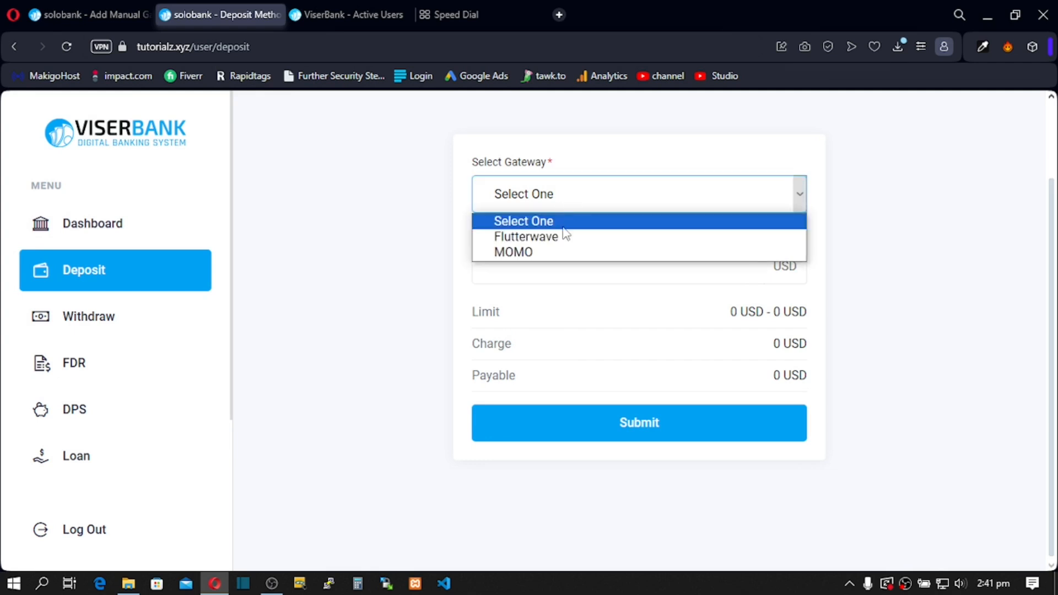
click(552, 250)
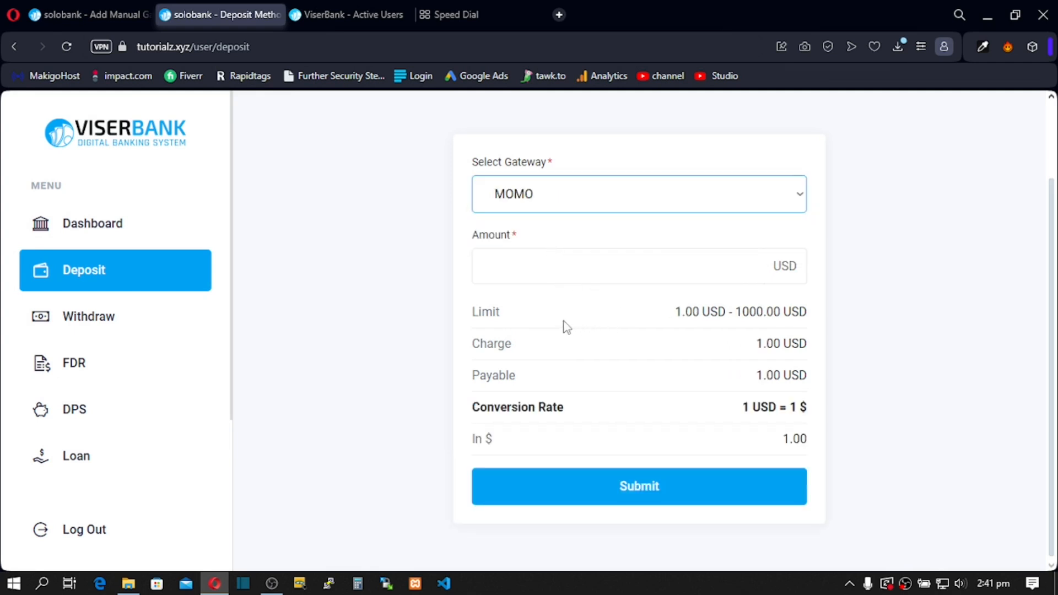
drag(492, 311, 609, 318)
drag(683, 319, 781, 318)
drag(567, 352, 571, 355)
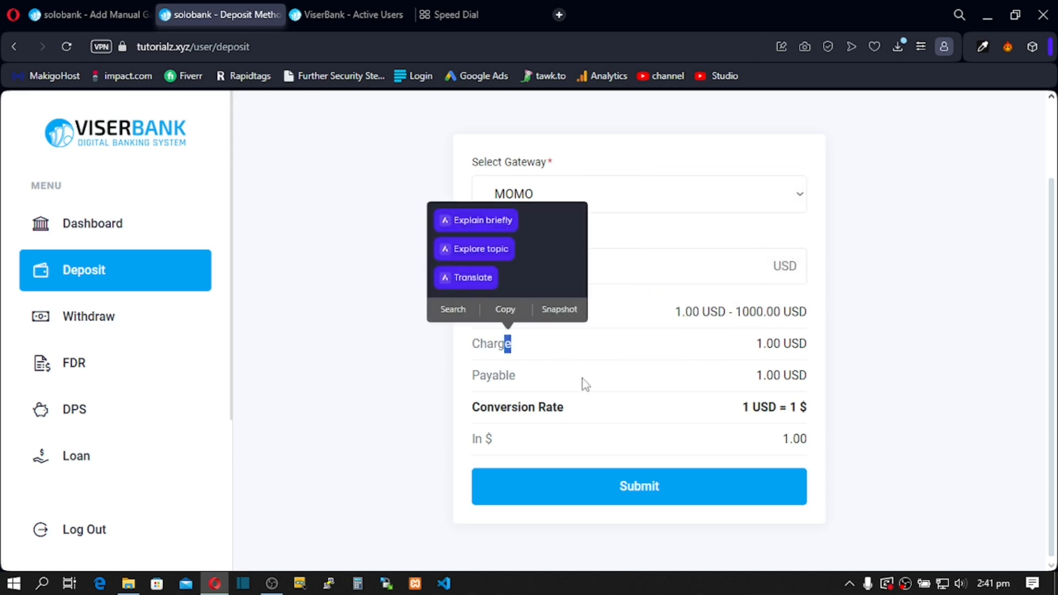
drag(507, 376, 574, 411)
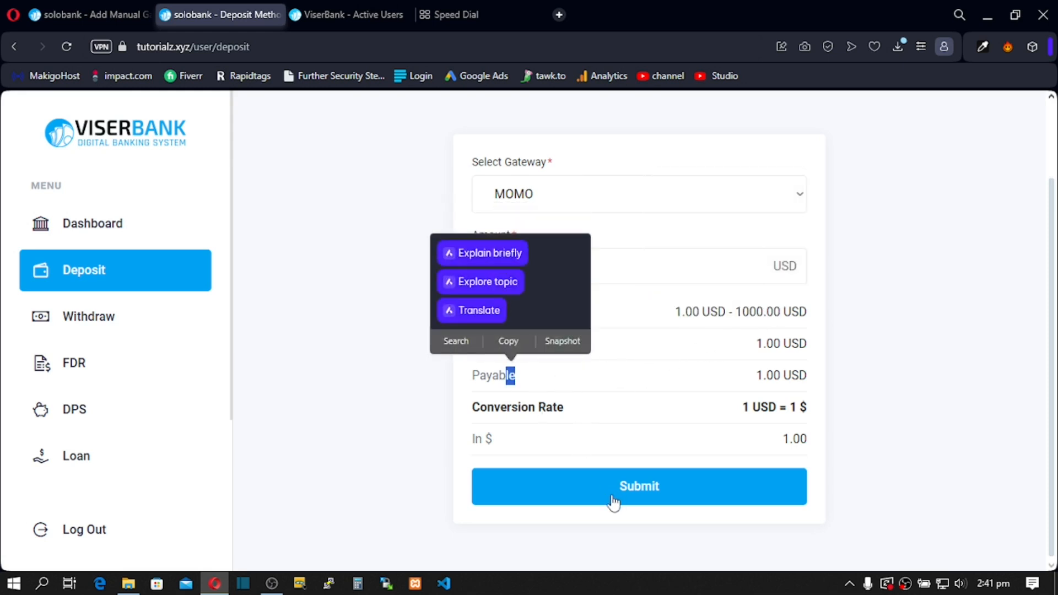
scroll(668, 321, up, 2)
Step: Enter a 50 USD amount and review the 2.00 USD charge and 52.00 USD payable
click(525, 353)
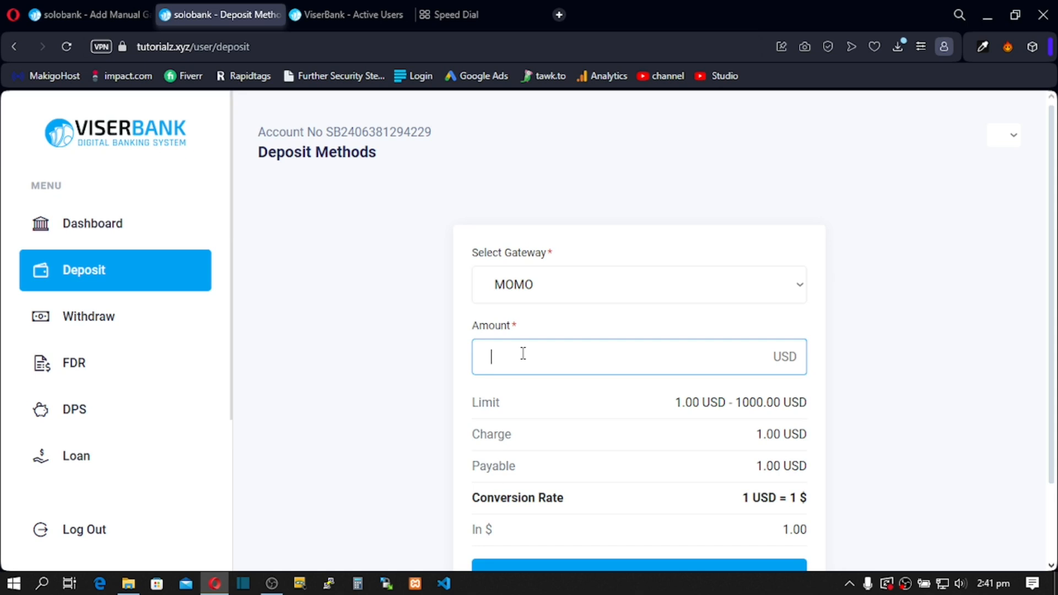
text(50)
scroll(523, 355, down, 2)
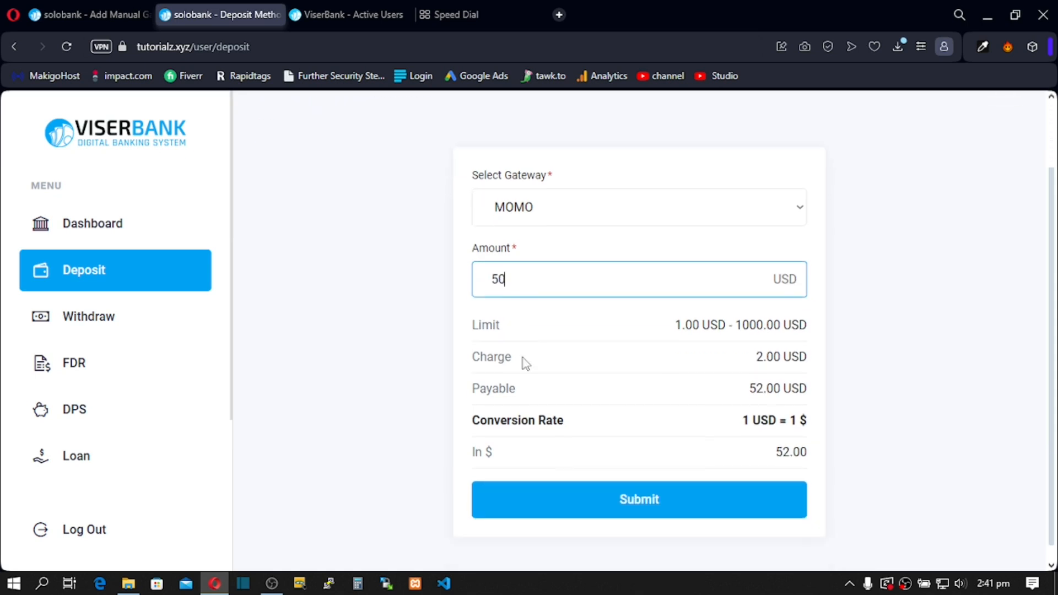
drag(492, 389, 667, 379)
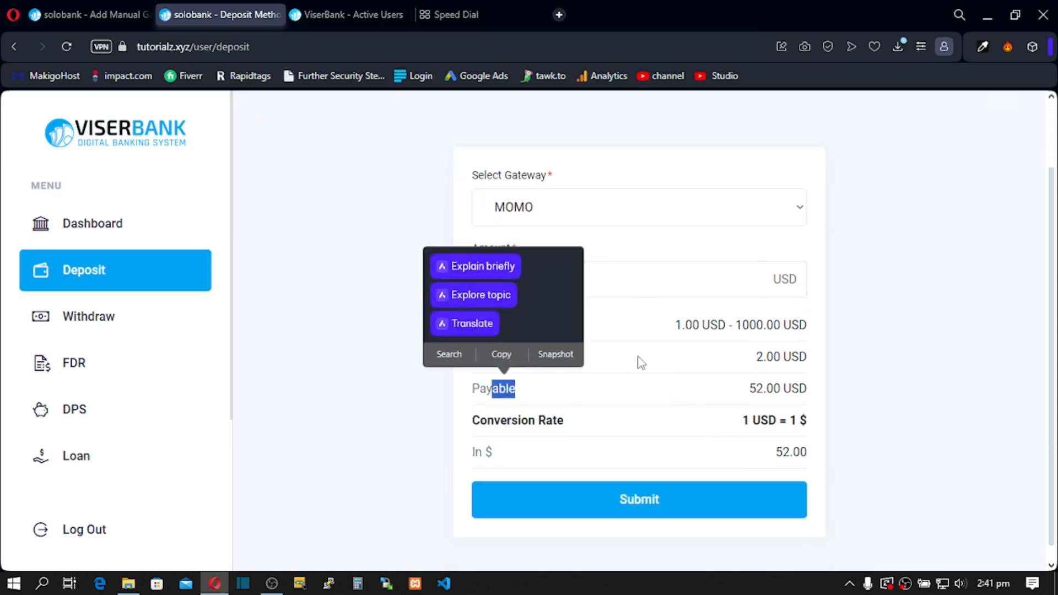
click(563, 365)
drag(495, 358, 517, 364)
click(526, 372)
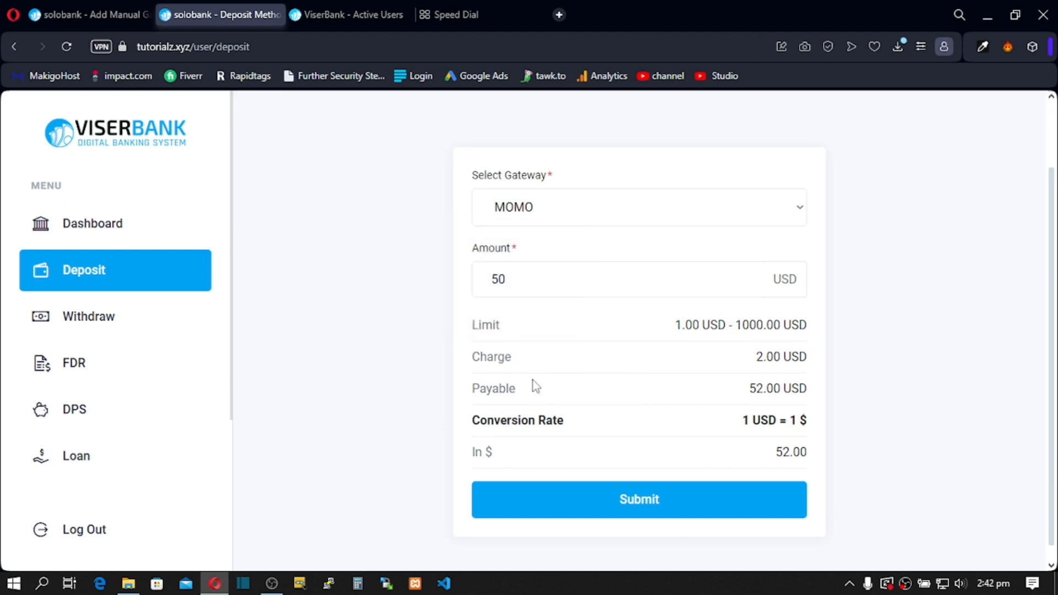
drag(497, 453, 485, 453)
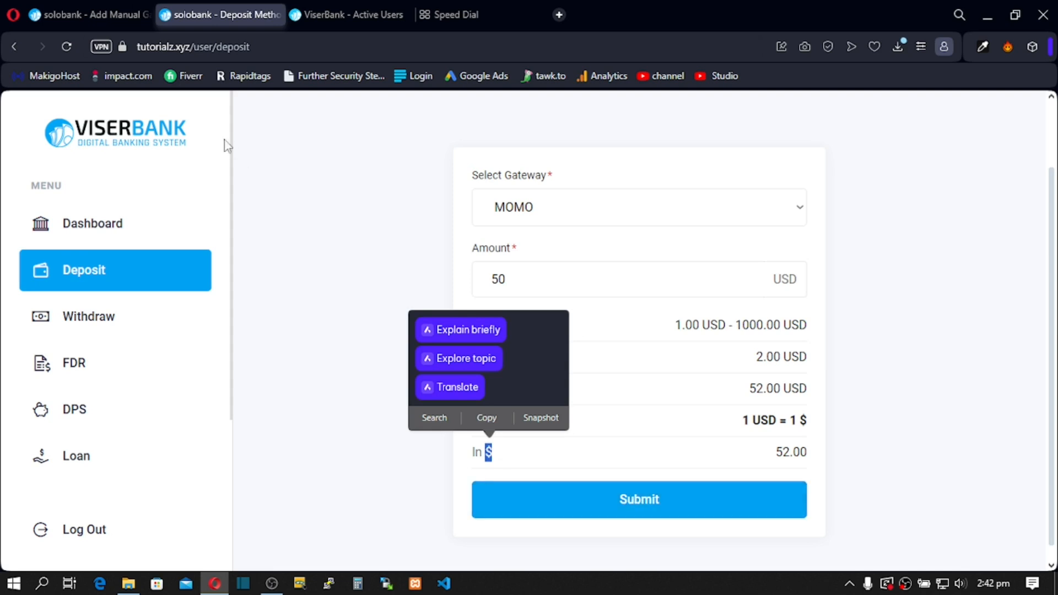
click(101, 15)
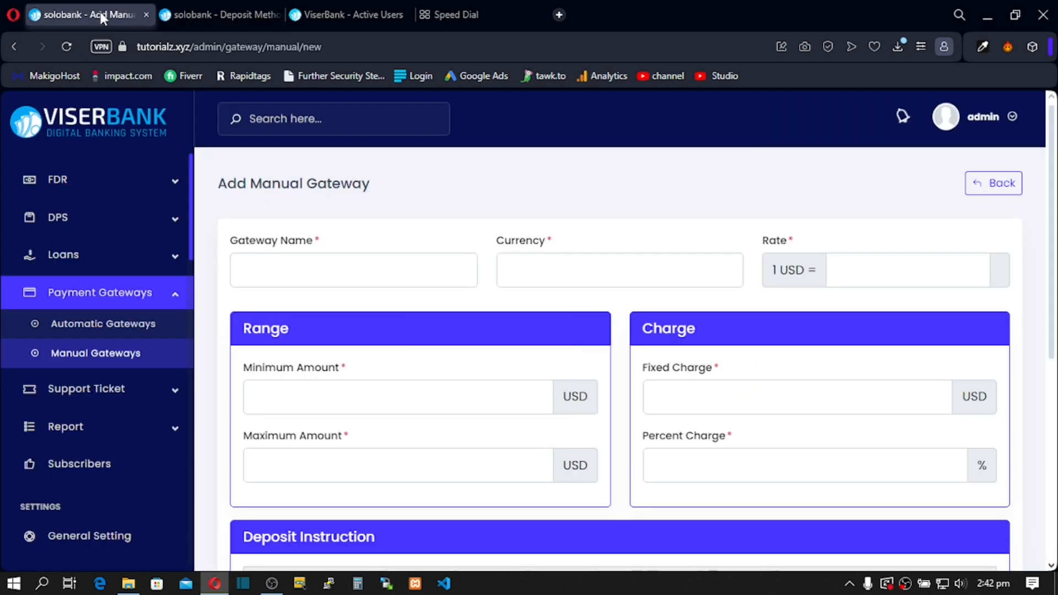
Step: Open MOMO from Manual Gateways for editing and change its currency from $ to USD
click(556, 265)
scroll(531, 286, down, 6)
click(503, 279)
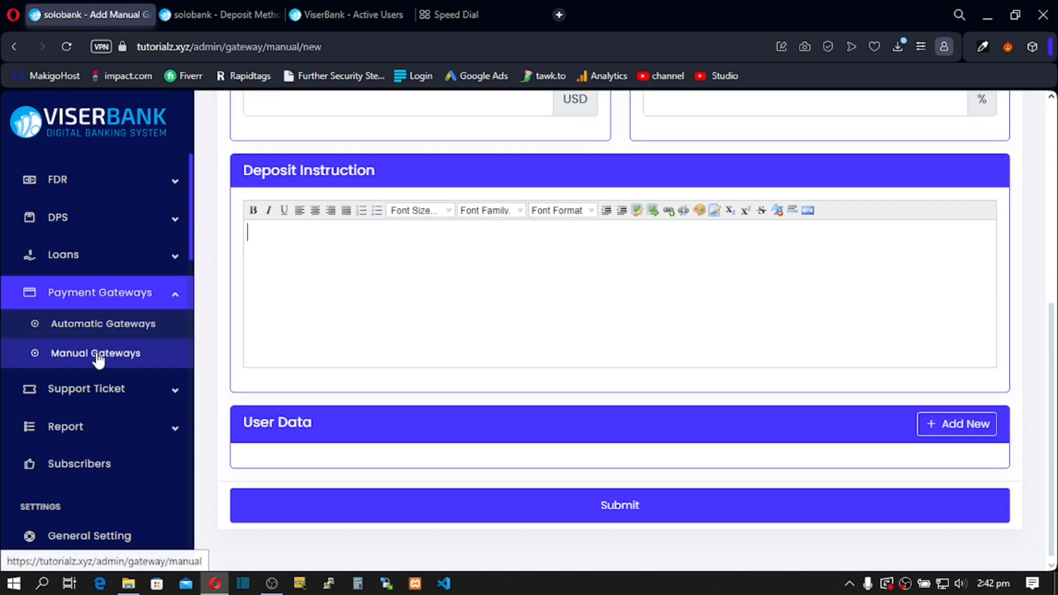
click(97, 359)
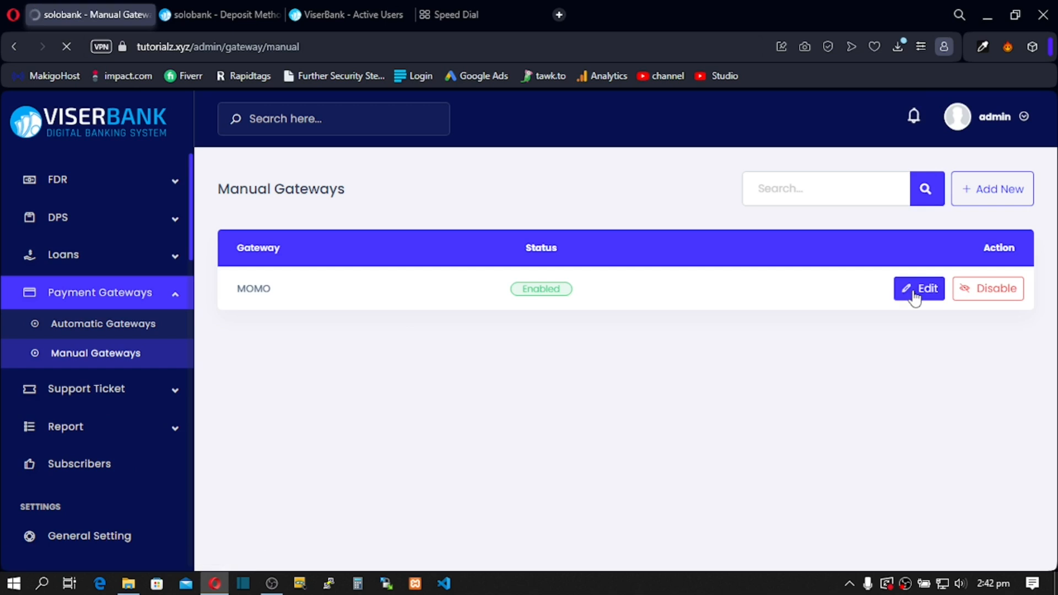
click(916, 294)
drag(623, 295, 483, 295)
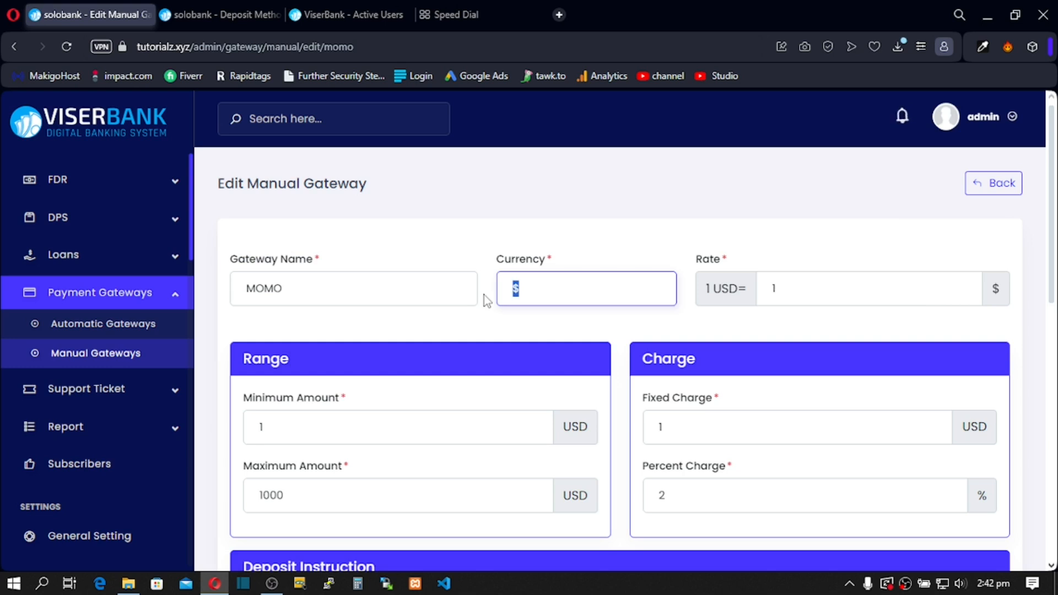
text(USD)
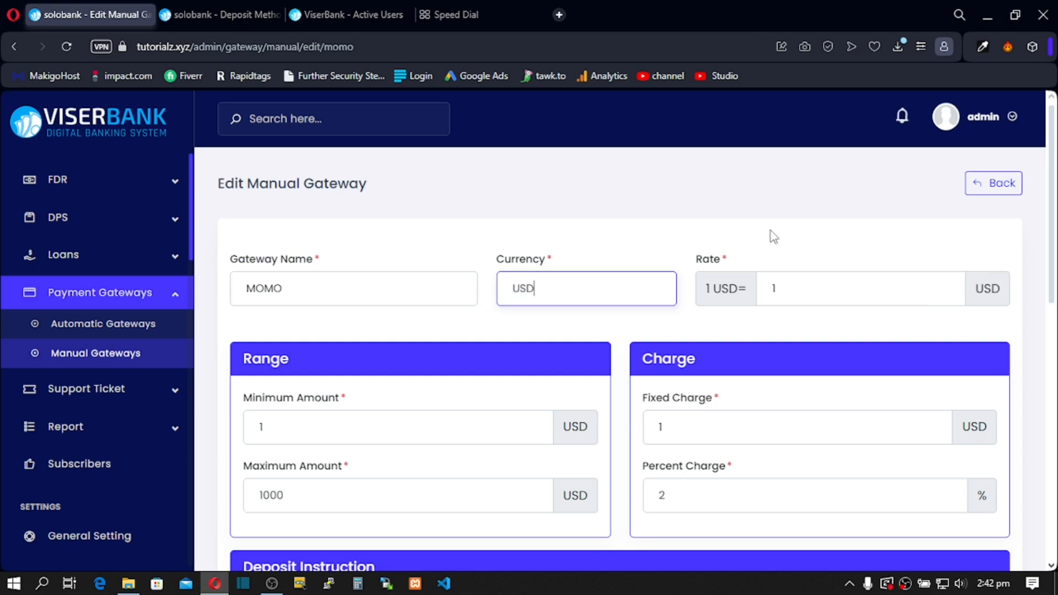
scroll(598, 363, down, 15)
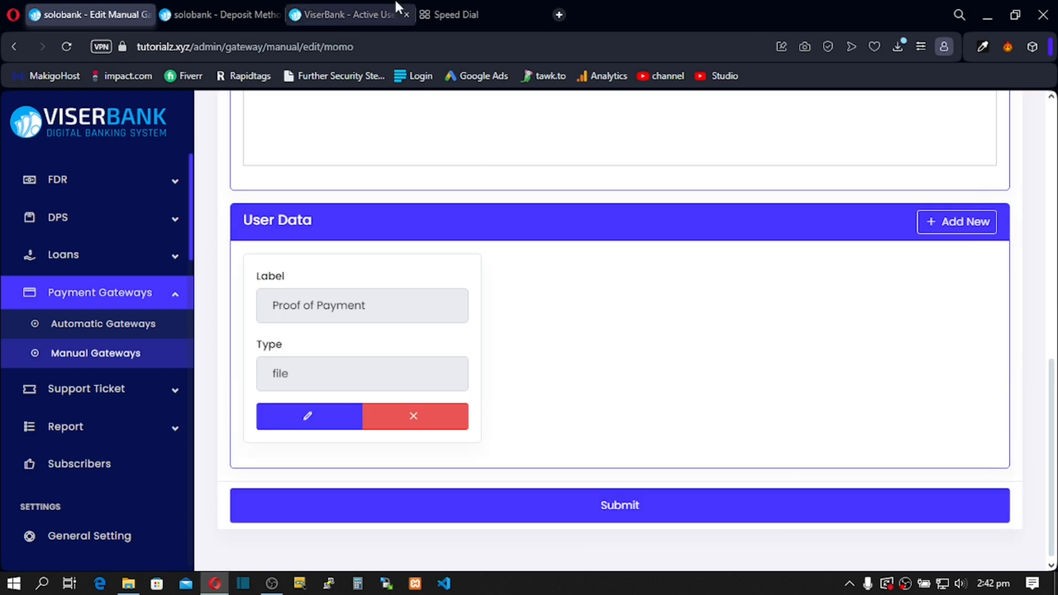
click(253, 6)
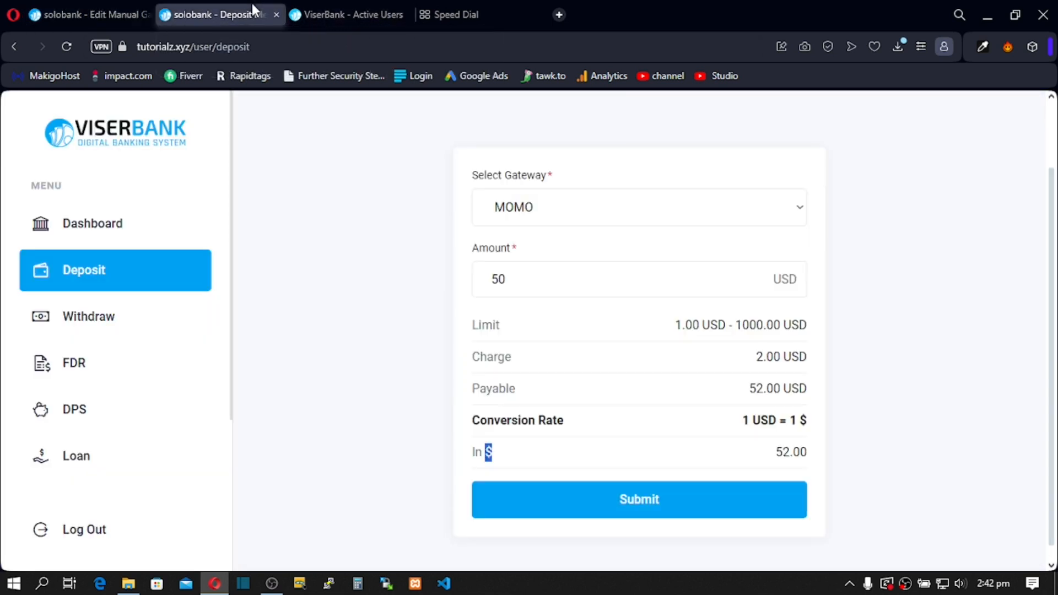
Step: Submit the 50 USD MOMO deposit and review its payment instructions, jpg proof field and amounts
click(641, 488)
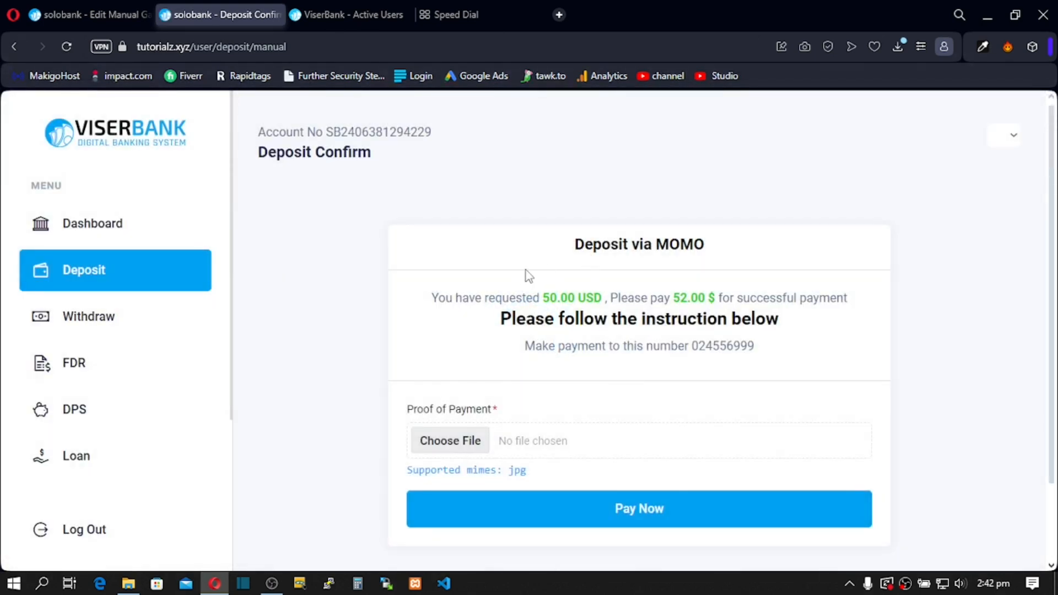
drag(574, 244, 693, 245)
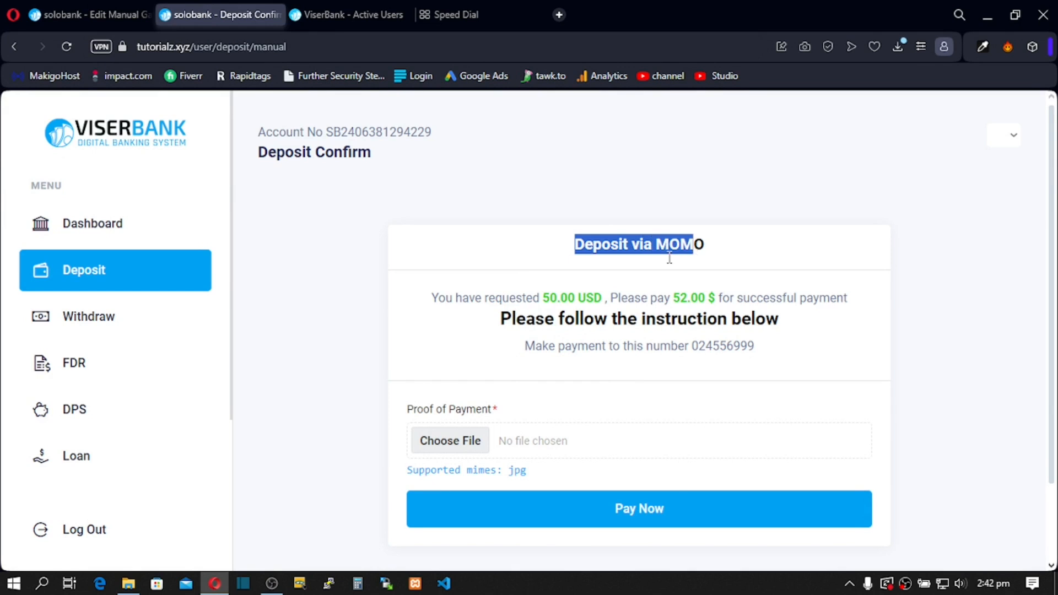
drag(535, 318, 741, 320)
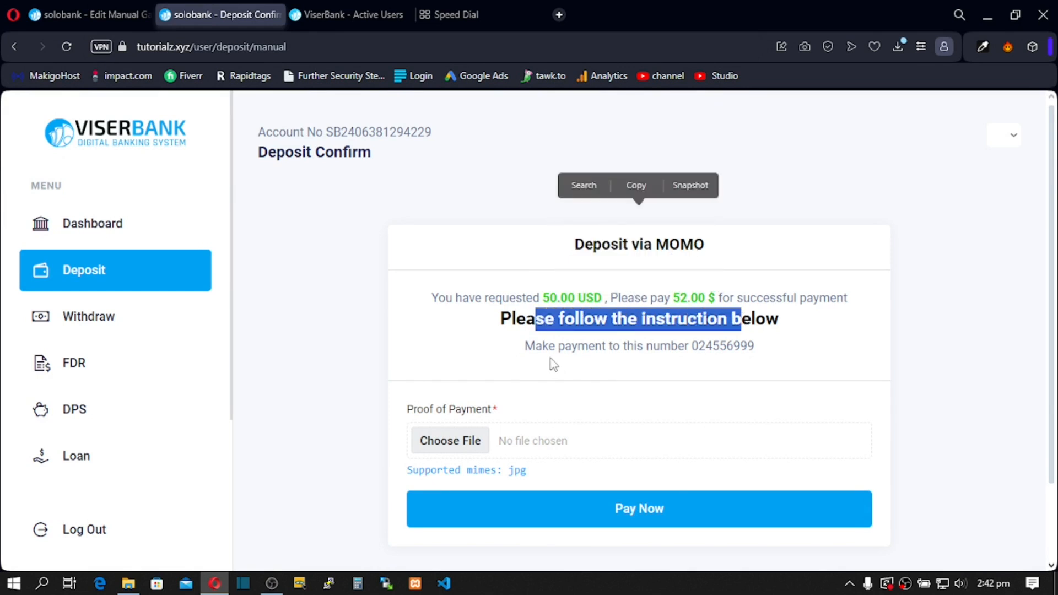
drag(555, 346, 700, 346)
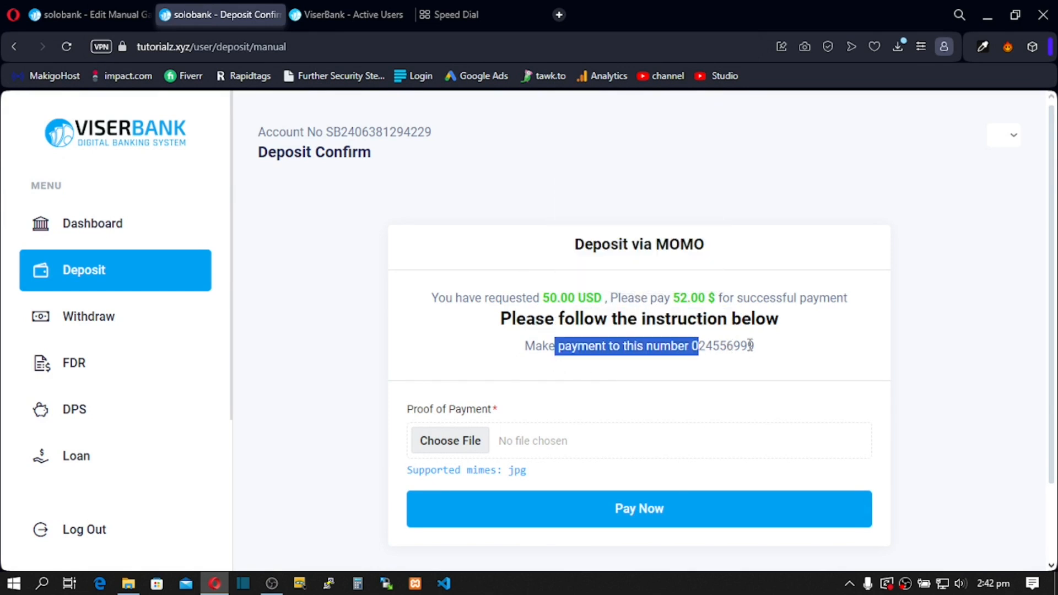
triple_click(722, 346)
click(523, 394)
drag(408, 409, 494, 424)
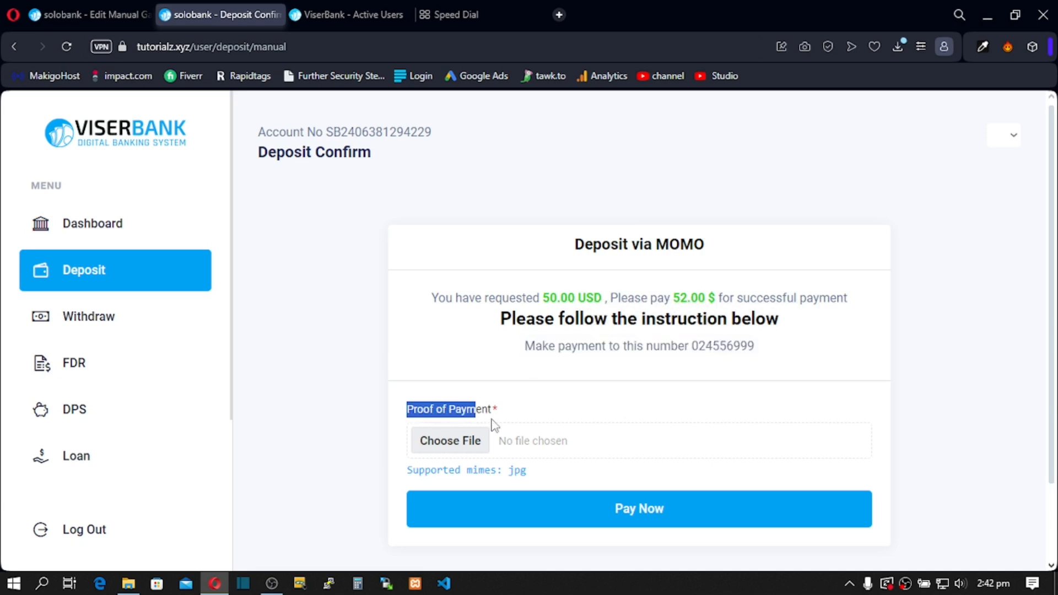
click(453, 444)
click(456, 444)
click(522, 474)
drag(519, 472, 506, 473)
click(387, 324)
drag(602, 244, 564, 324)
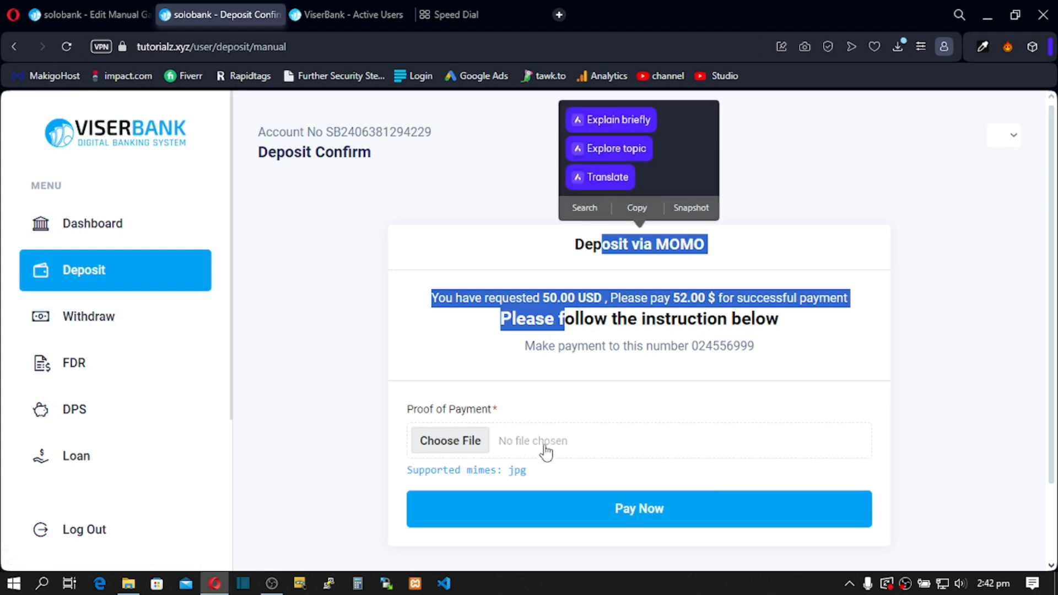
Step: Attach cpanel migration.jpg as proof and pay, leaving the deposit Pending, then open the admin dashboard
click(463, 441)
click(568, 329)
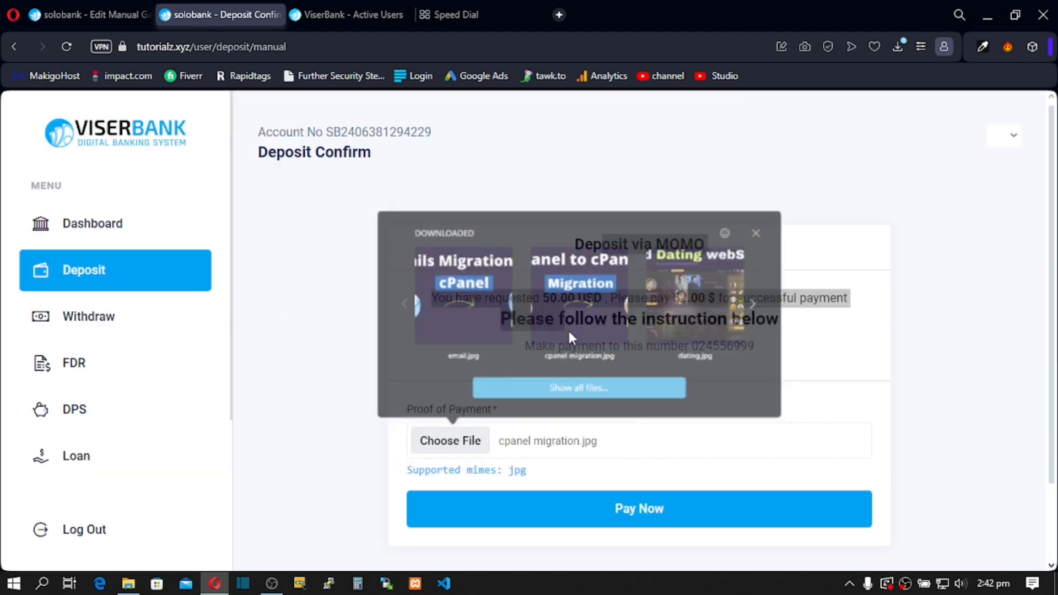
scroll(579, 390, down, 2)
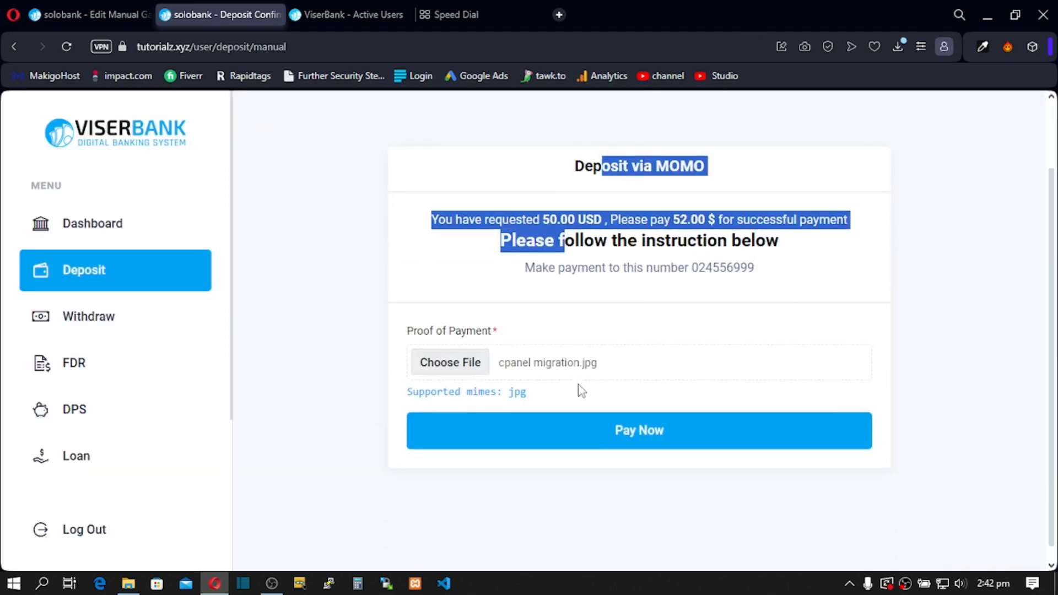
click(574, 423)
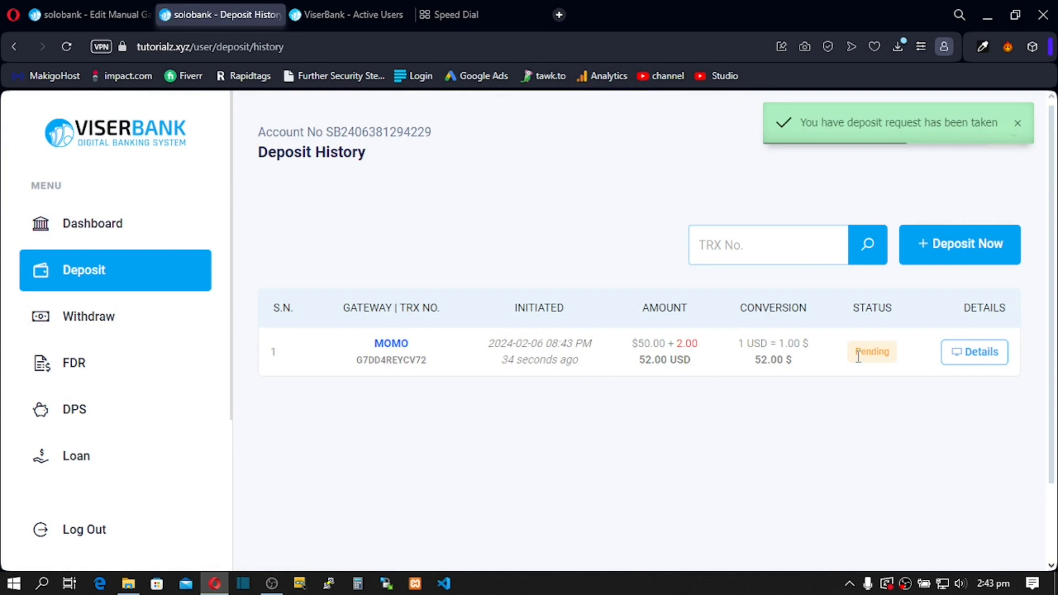
drag(852, 356, 895, 368)
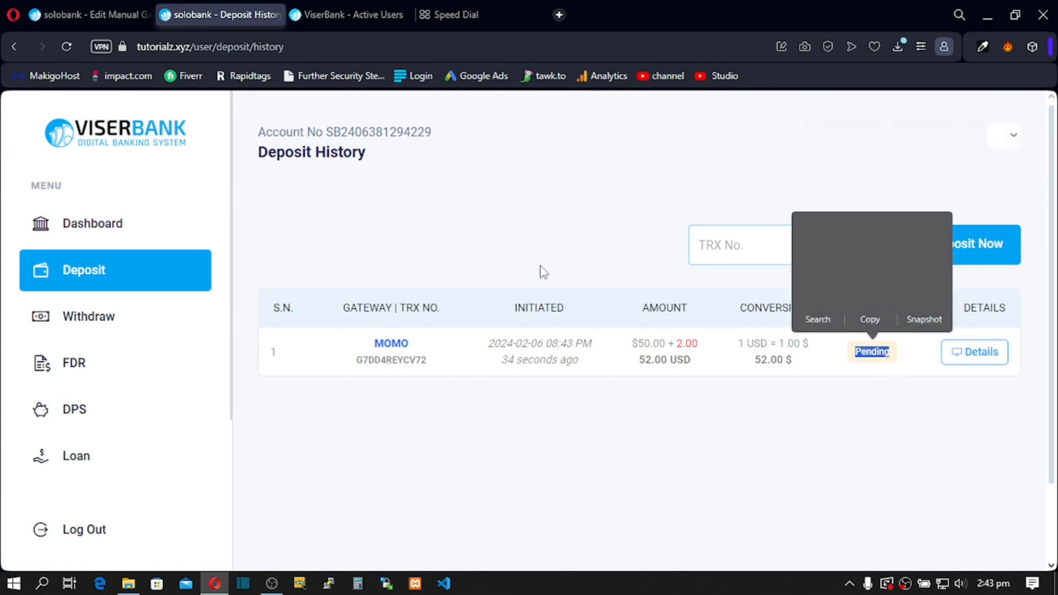
click(99, 13)
click(86, 133)
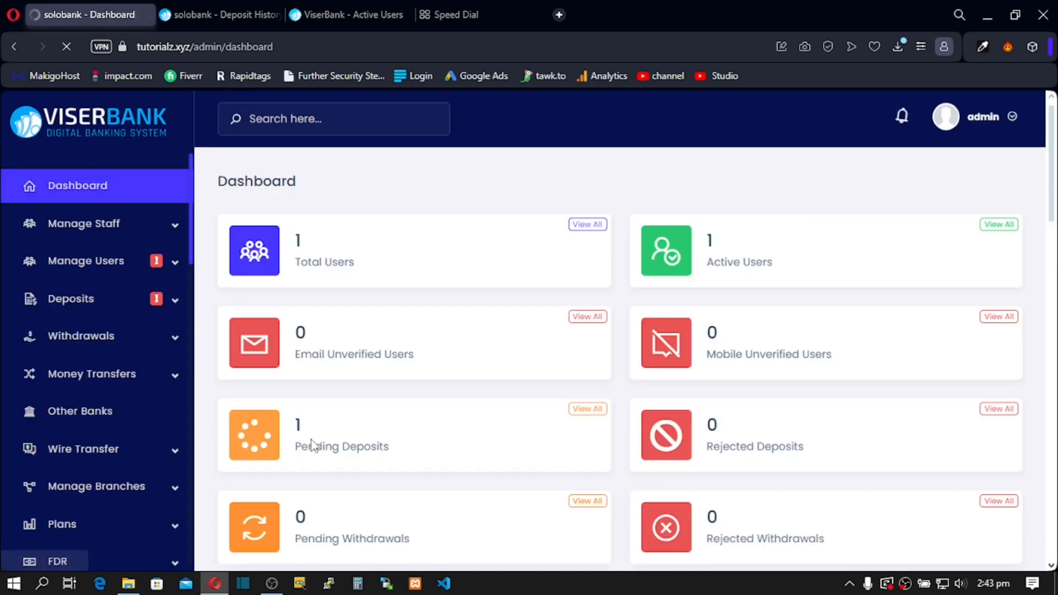
Step: Open Deposits > Pending Deposits and approve the 50 USD MOMO deposit from its details
click(175, 304)
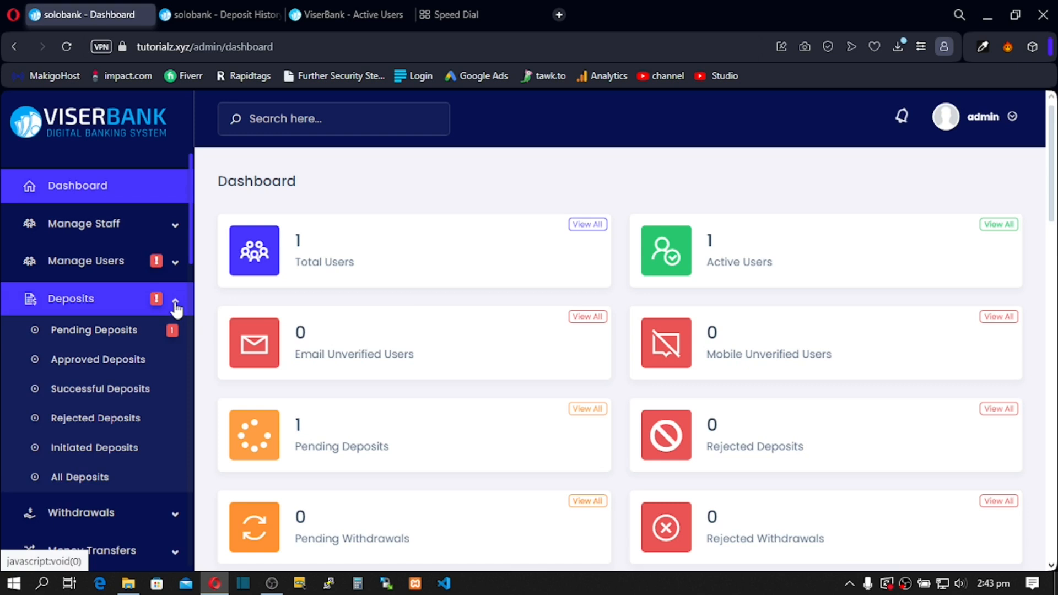
click(131, 333)
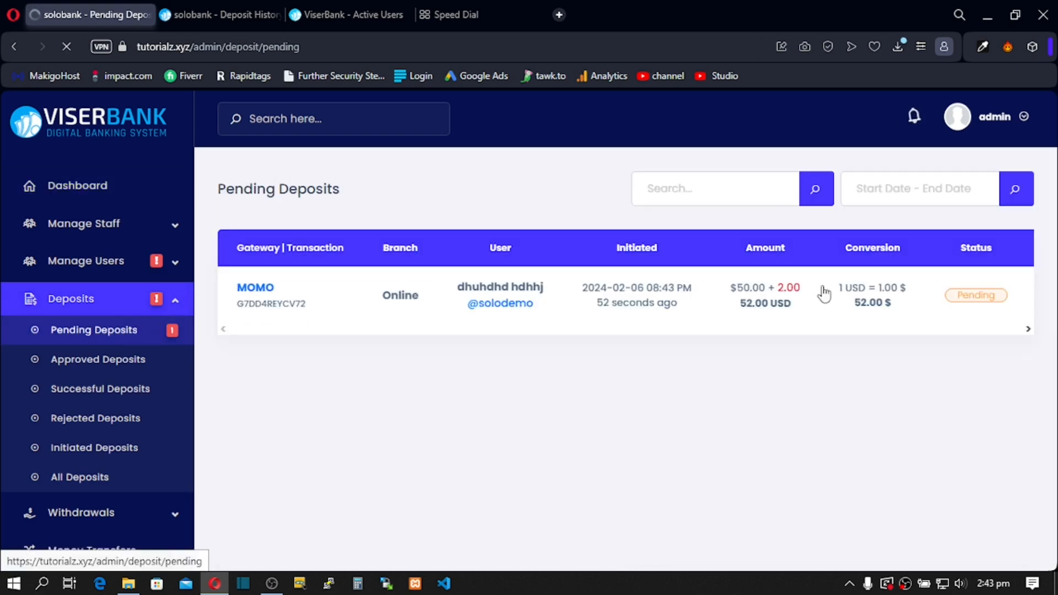
click(256, 294)
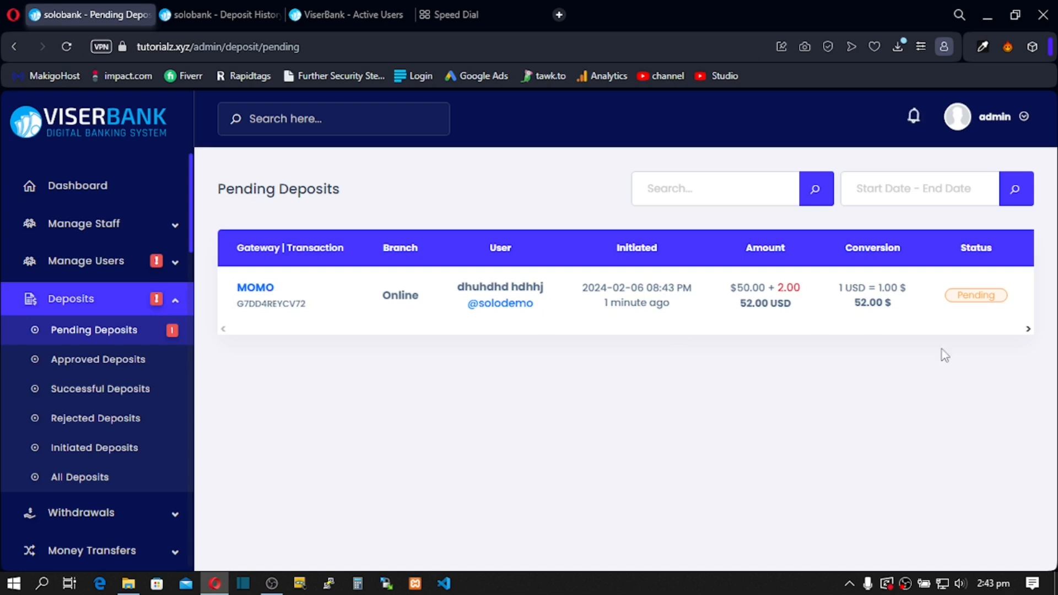
click(1028, 329)
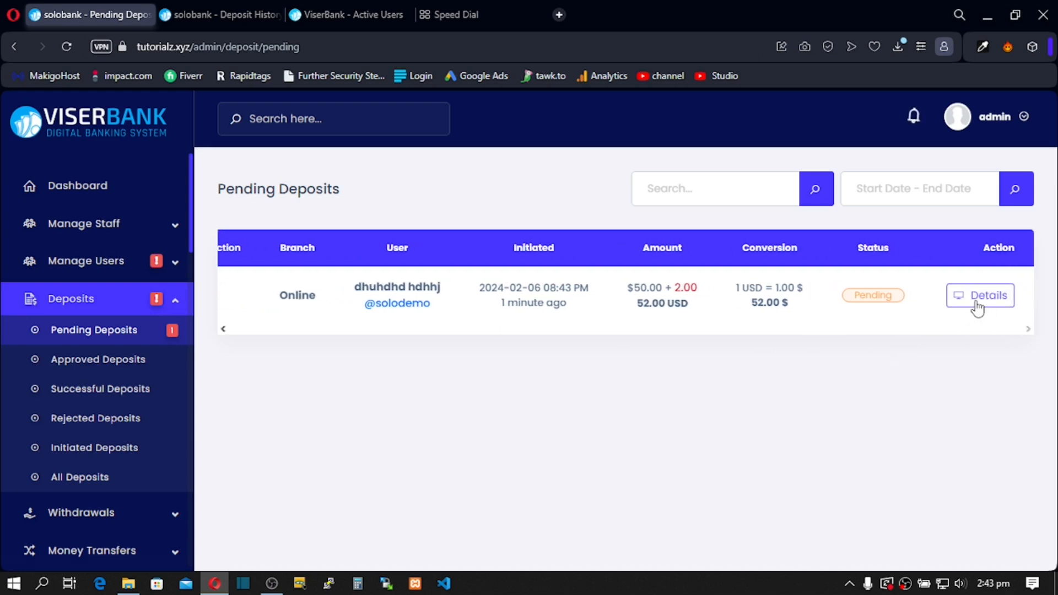
click(982, 306)
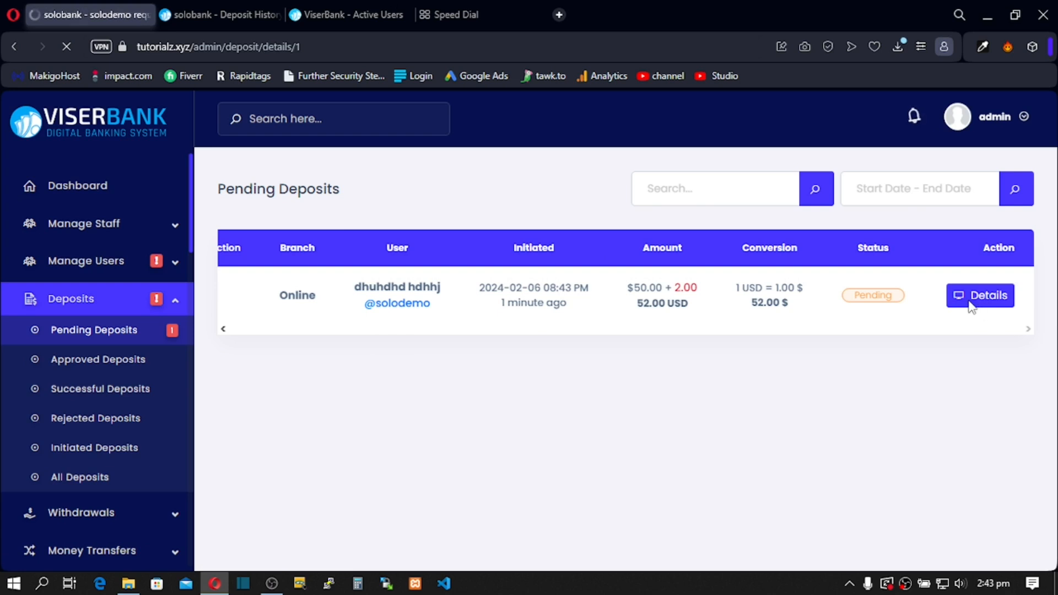
click(538, 355)
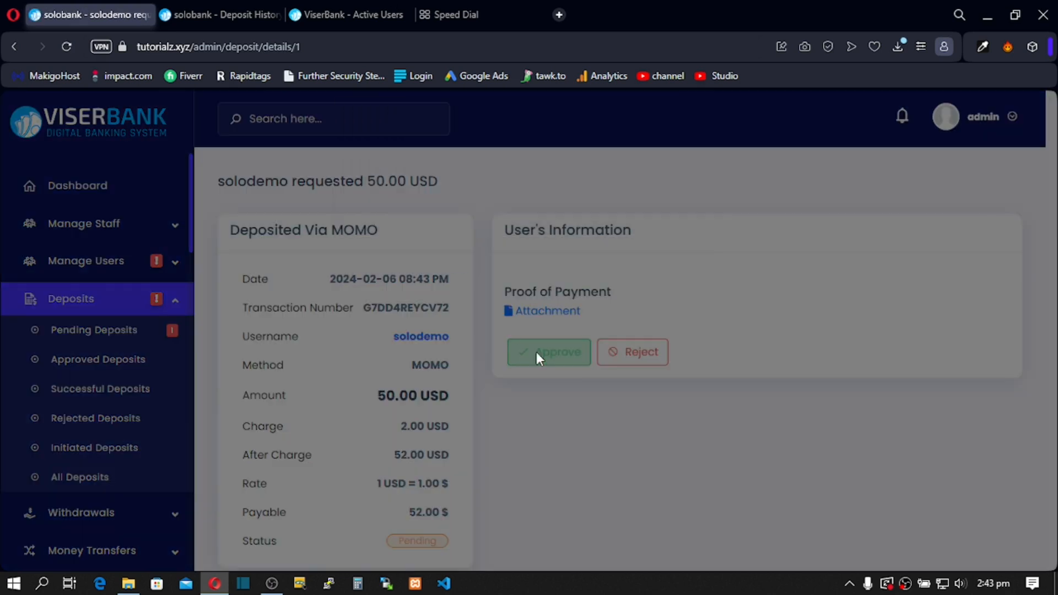
click(689, 234)
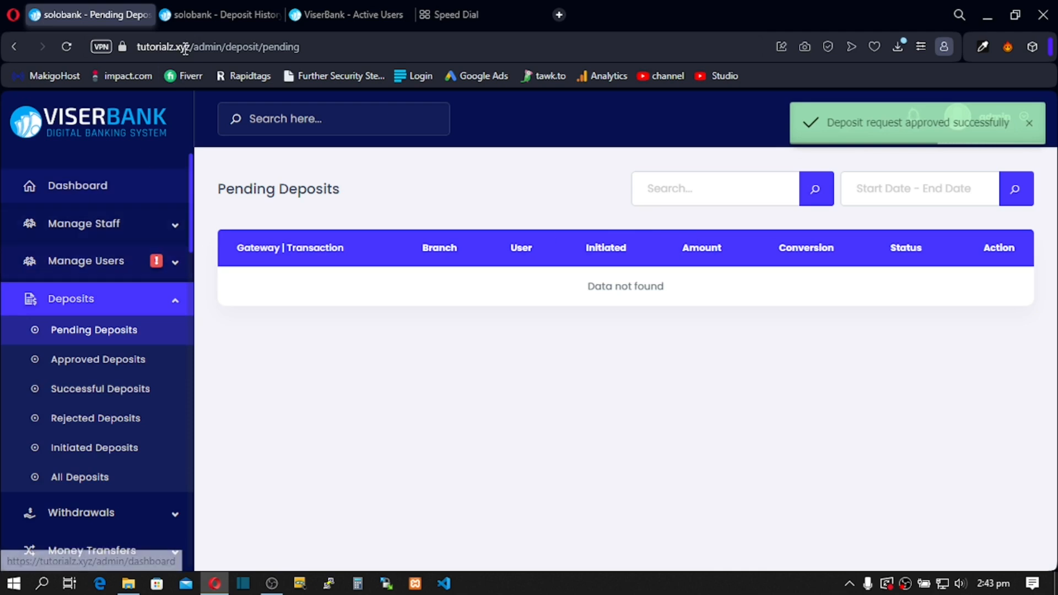
click(197, 14)
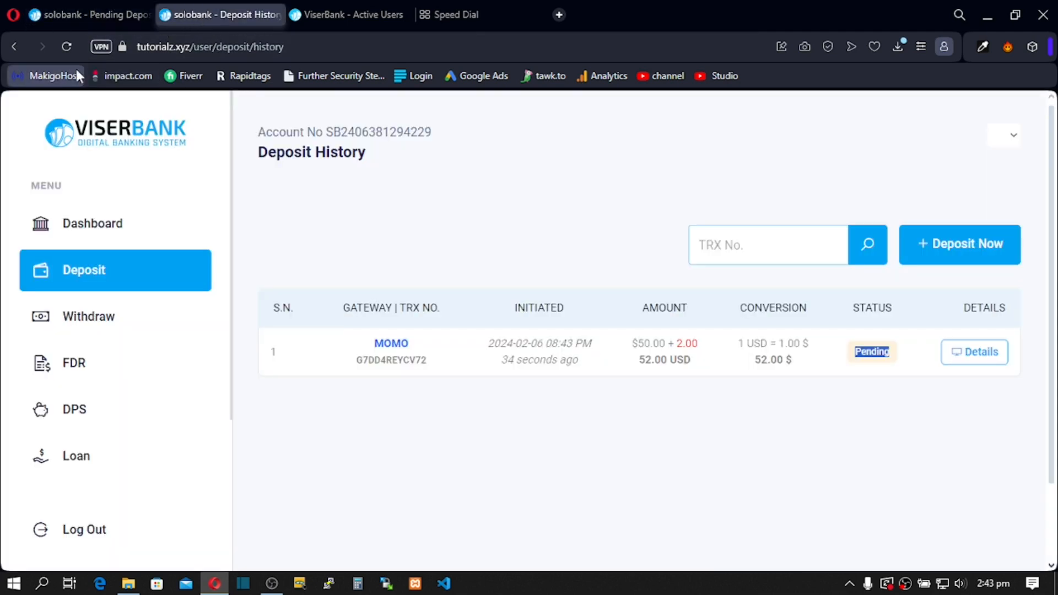
Step: Confirm the dashboard's $50.00 balance, then open the Transfer beneficiaries page
click(80, 234)
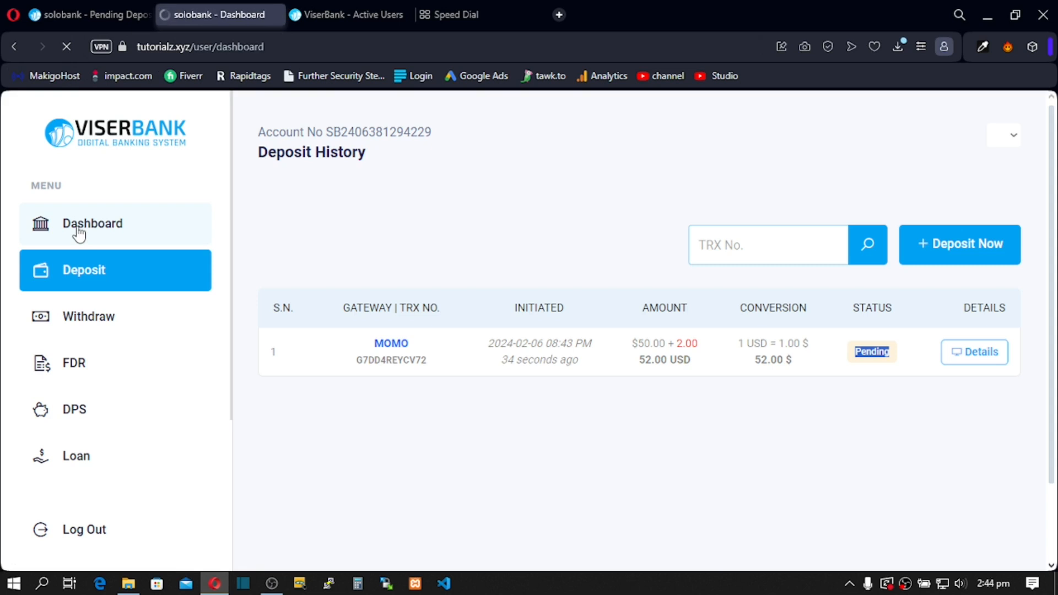
scroll(307, 314, down, 1)
scroll(307, 314, down, 4)
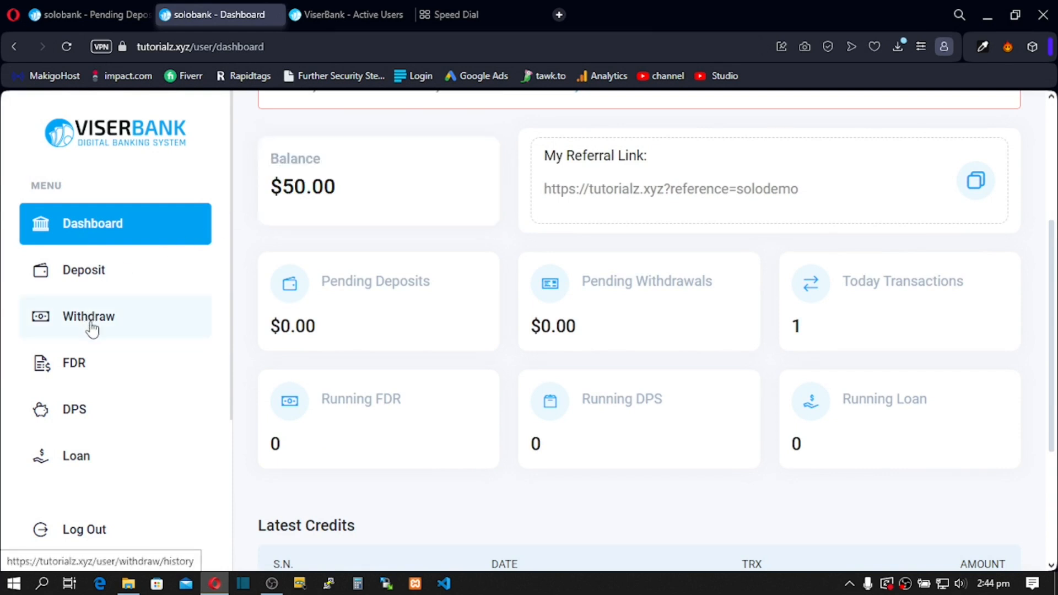
scroll(92, 329, down, 3)
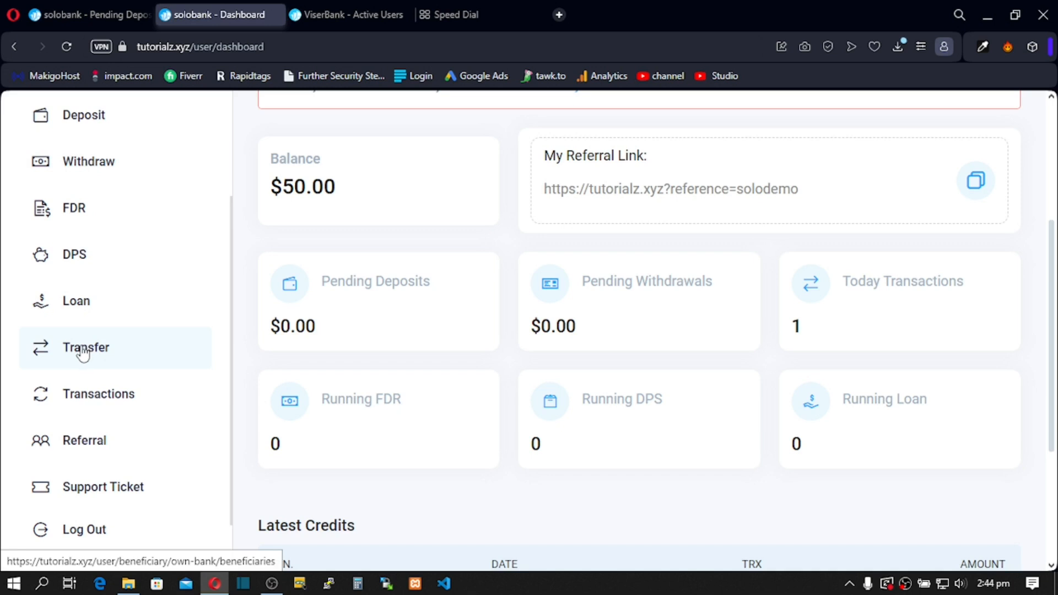
click(80, 354)
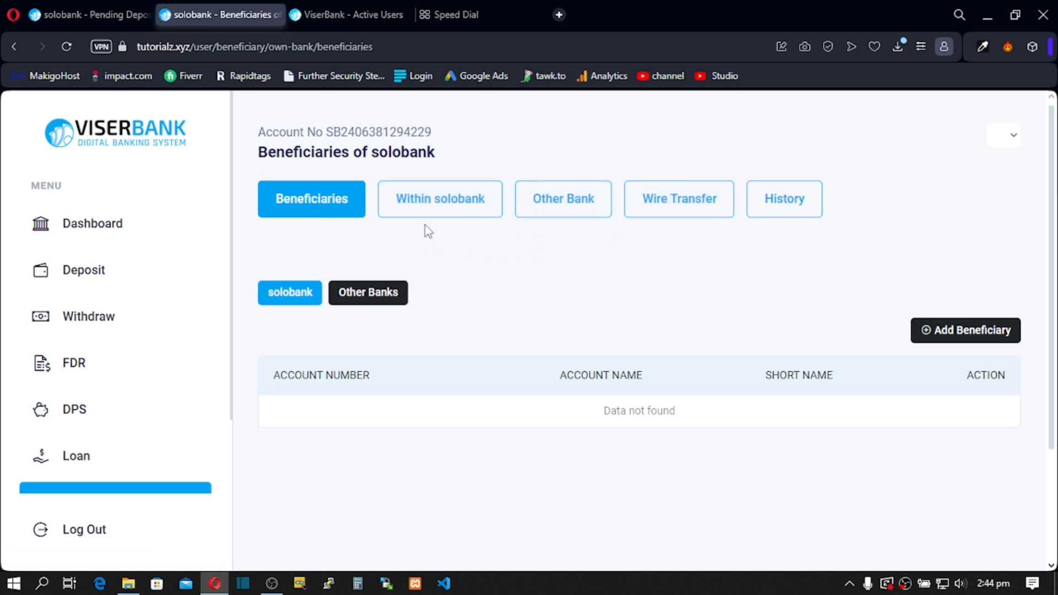
Step: Open the Add Beneficiary form and enter the beneficiary's account number
click(950, 345)
scroll(420, 411, down, 3)
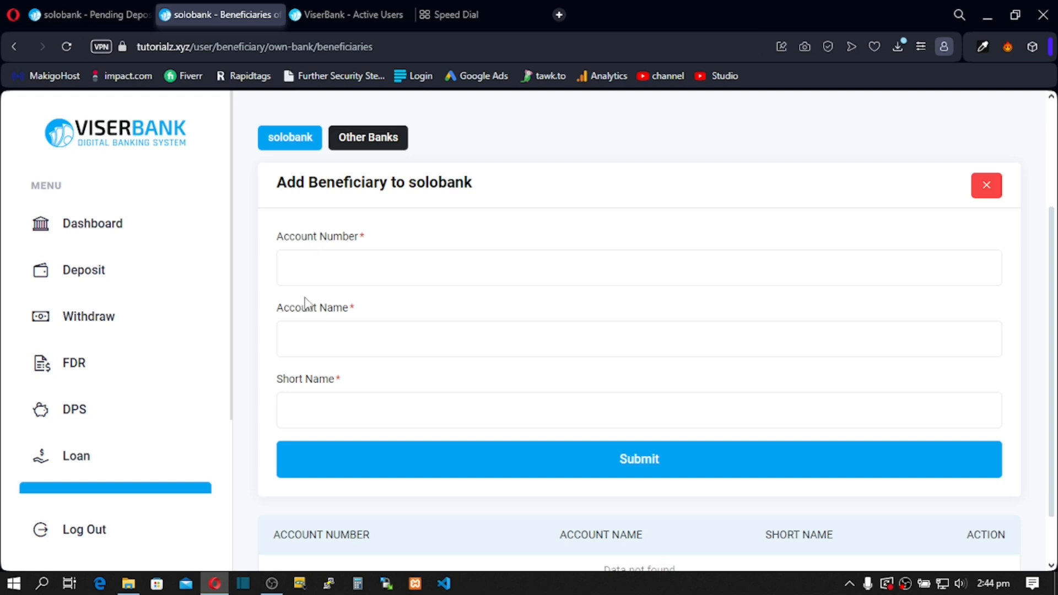
scroll(319, 292, up, 3)
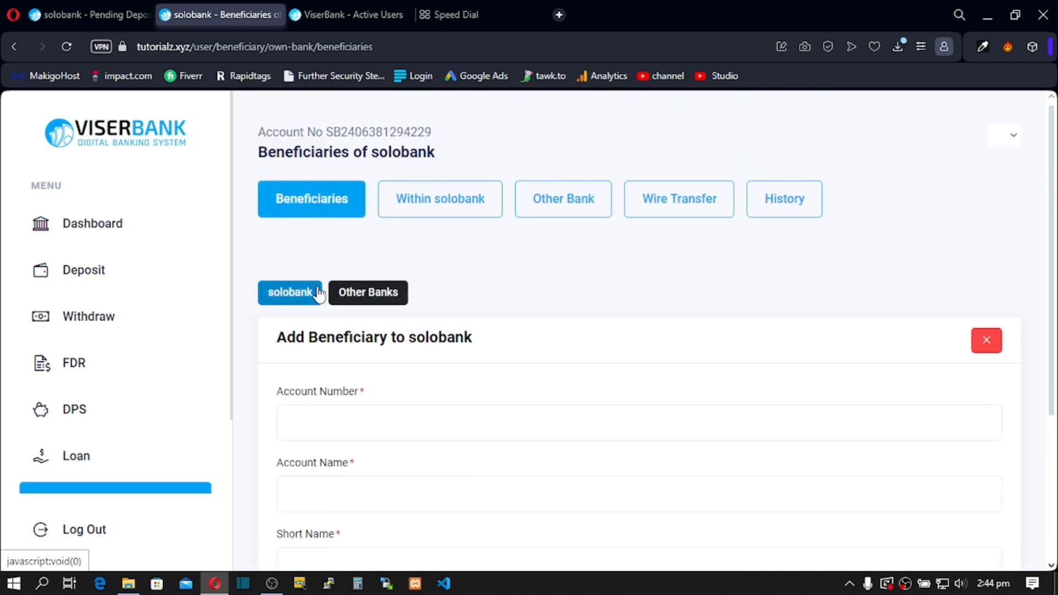
scroll(354, 401, down, 3)
click(319, 254)
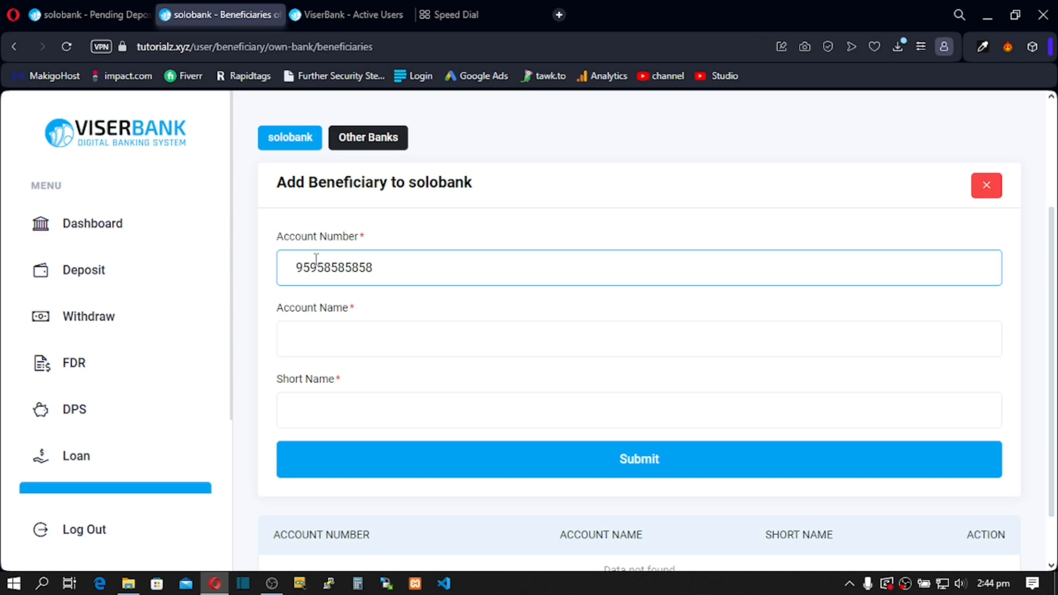
Step: Fill the account holder's name from autofill, then go to the Transfer Money to Other Bank page
click(300, 345)
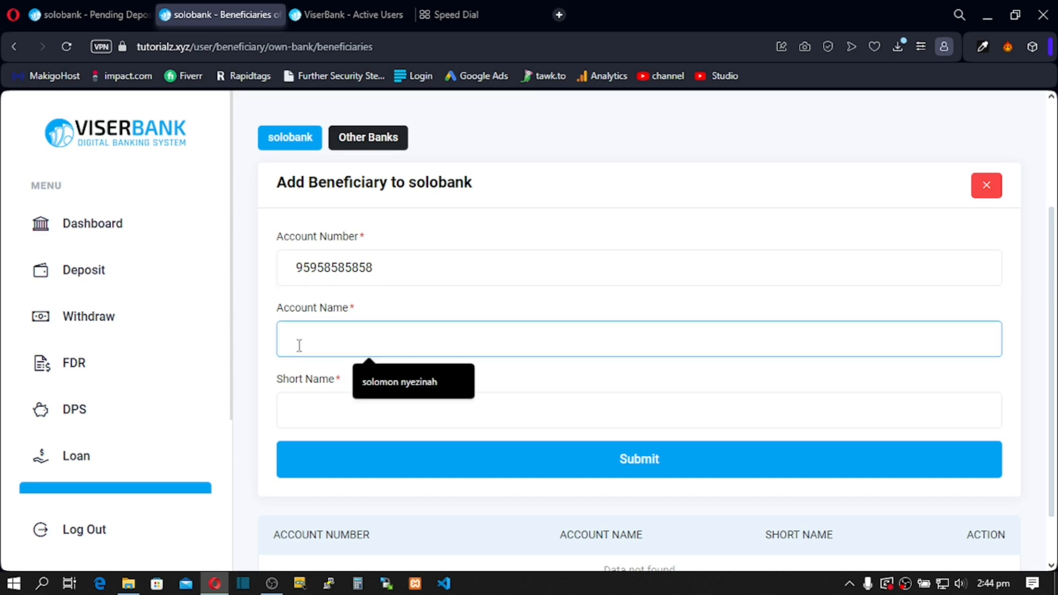
click(399, 383)
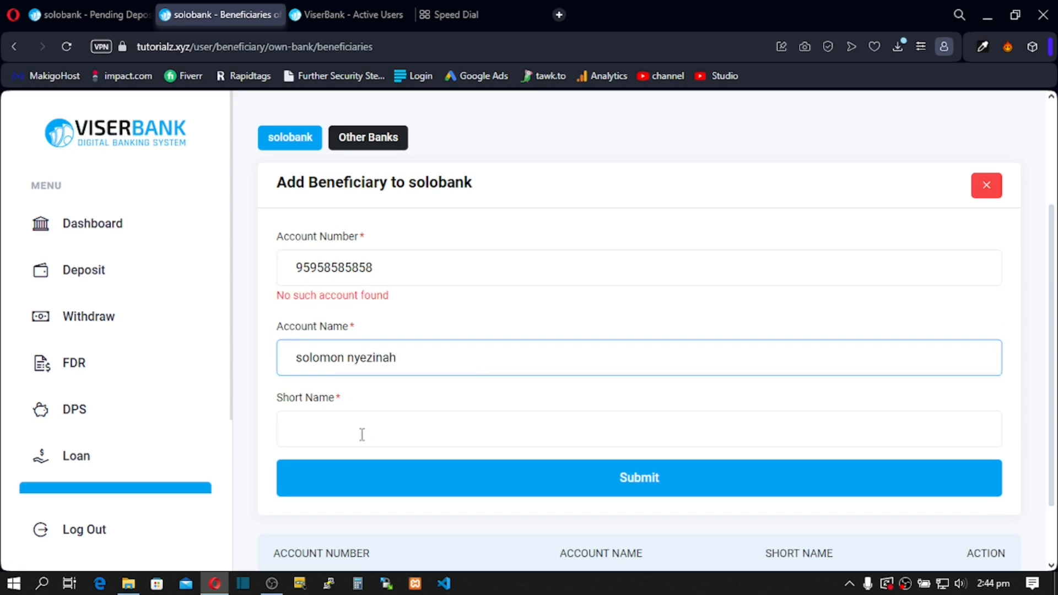
click(345, 433)
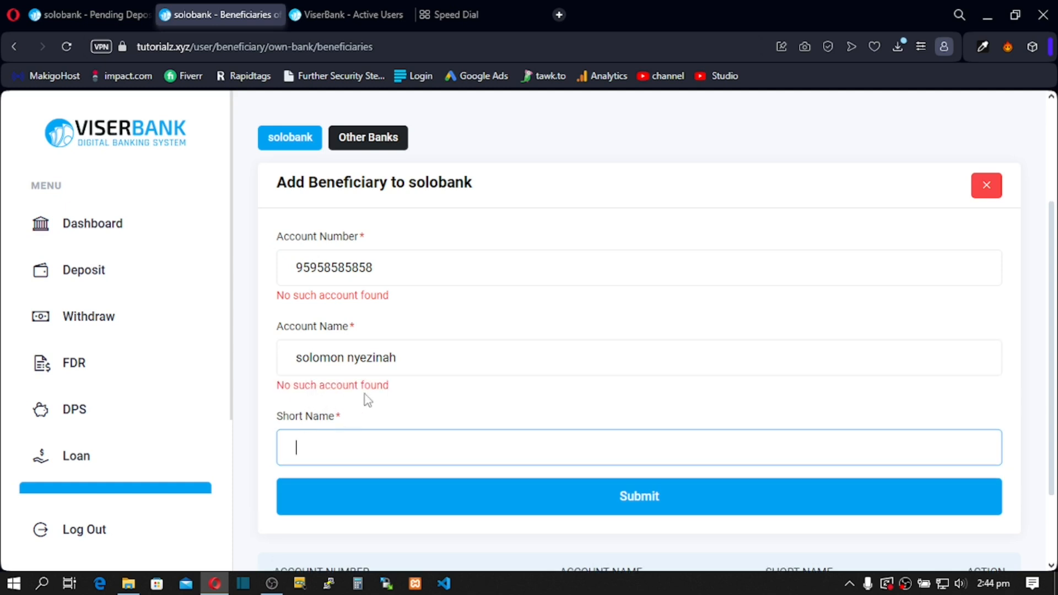
scroll(371, 324, up, 3)
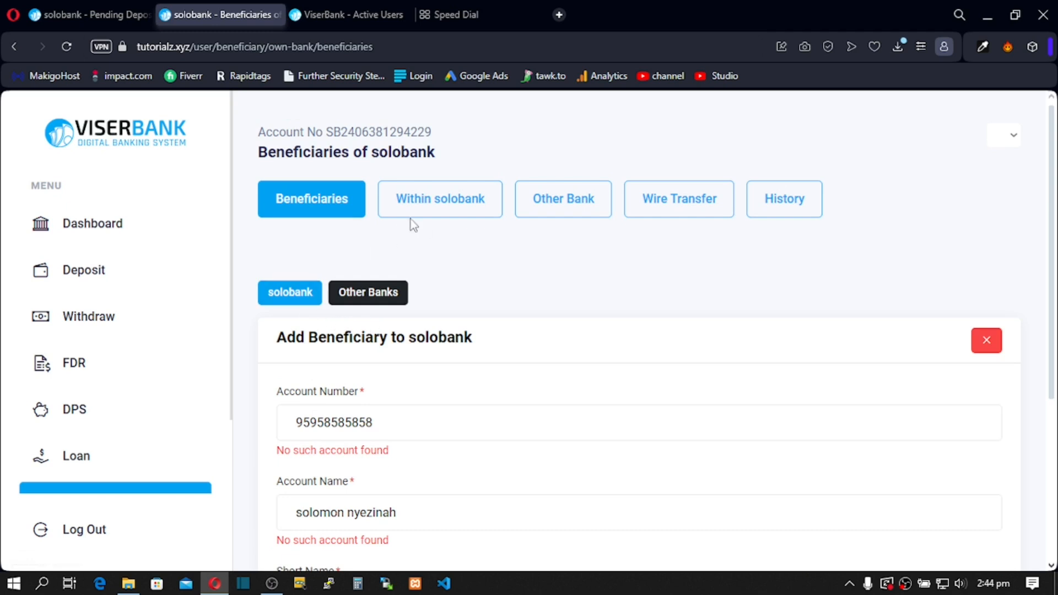
click(554, 205)
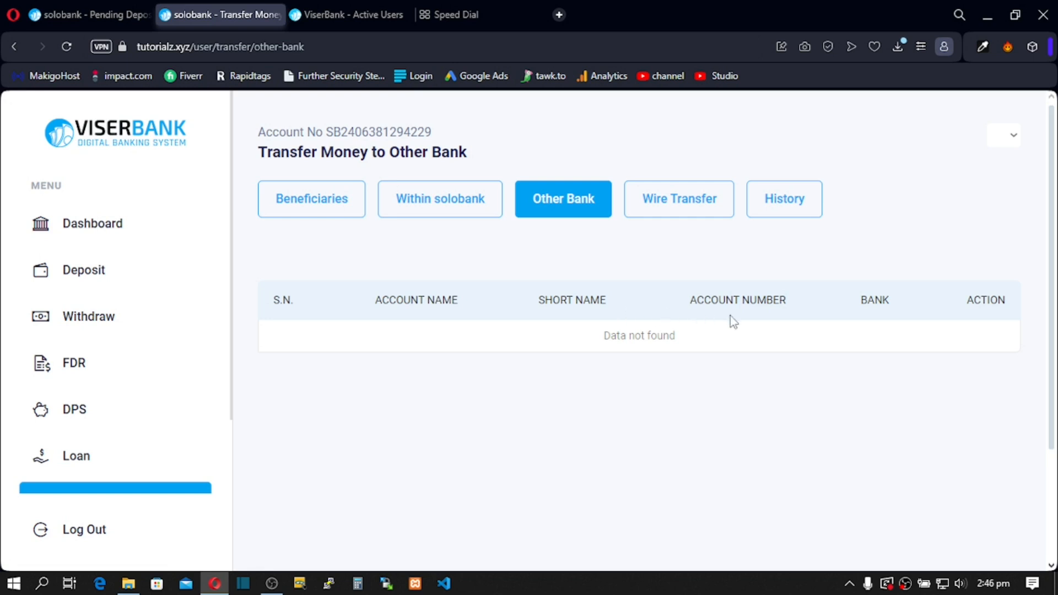
Step: Check the Other Banks Add Beneficiary form's Select Bank list, find it empty, and switch to the admin tab
click(312, 208)
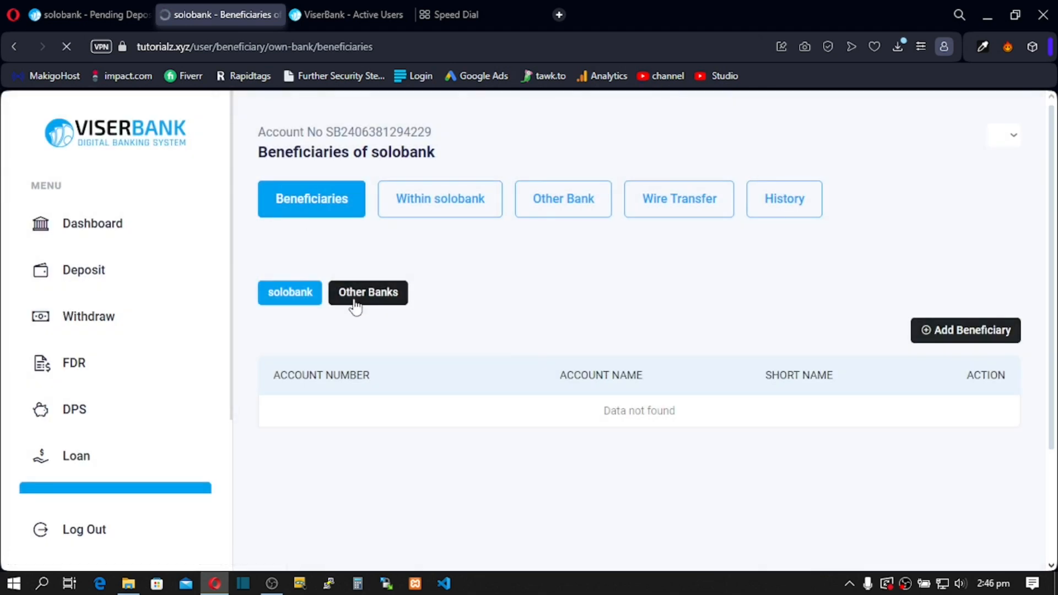
click(356, 305)
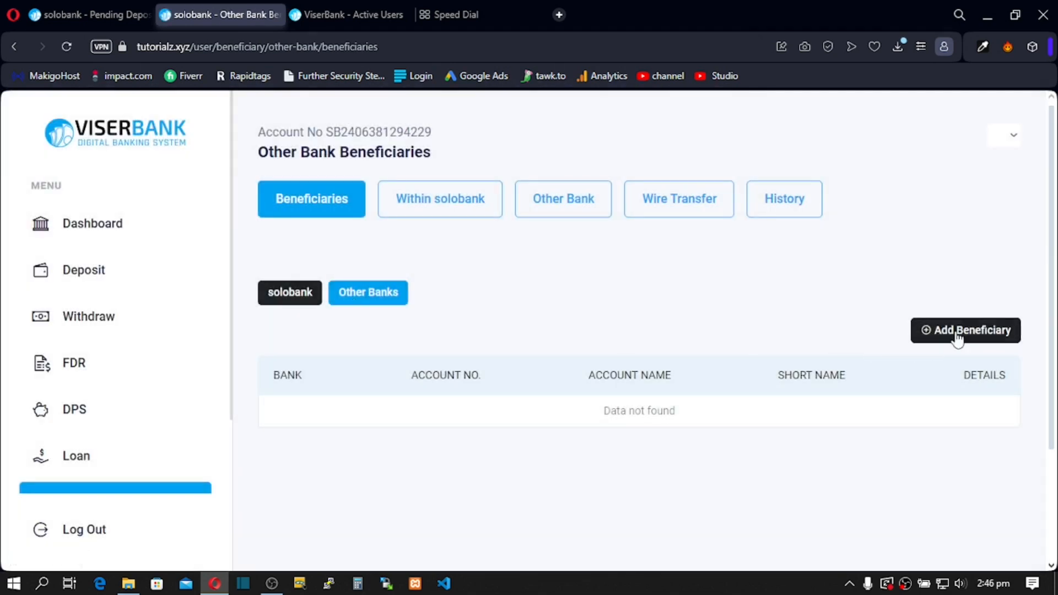
click(958, 334)
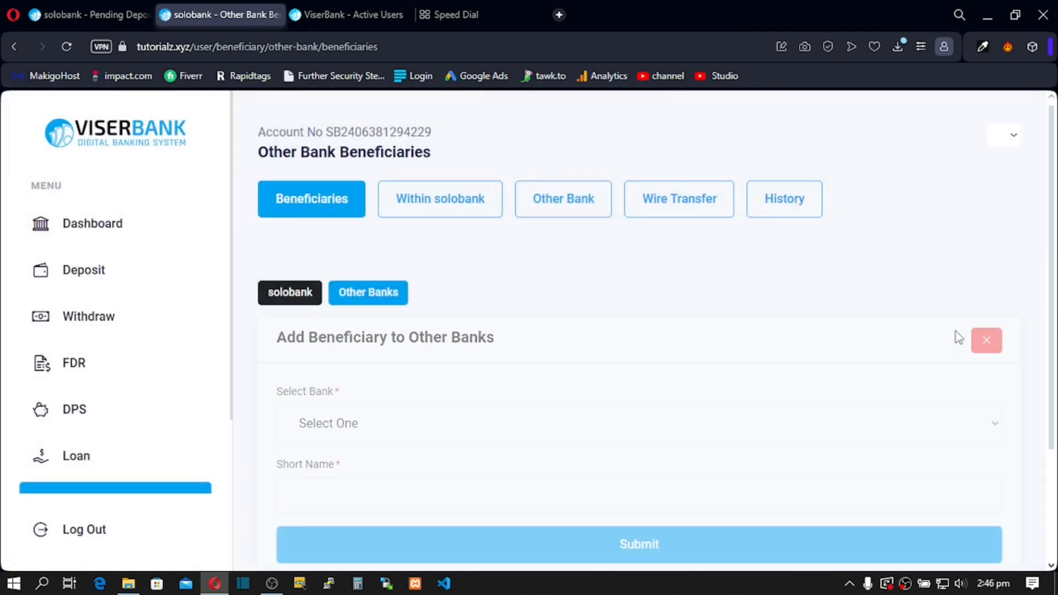
click(351, 428)
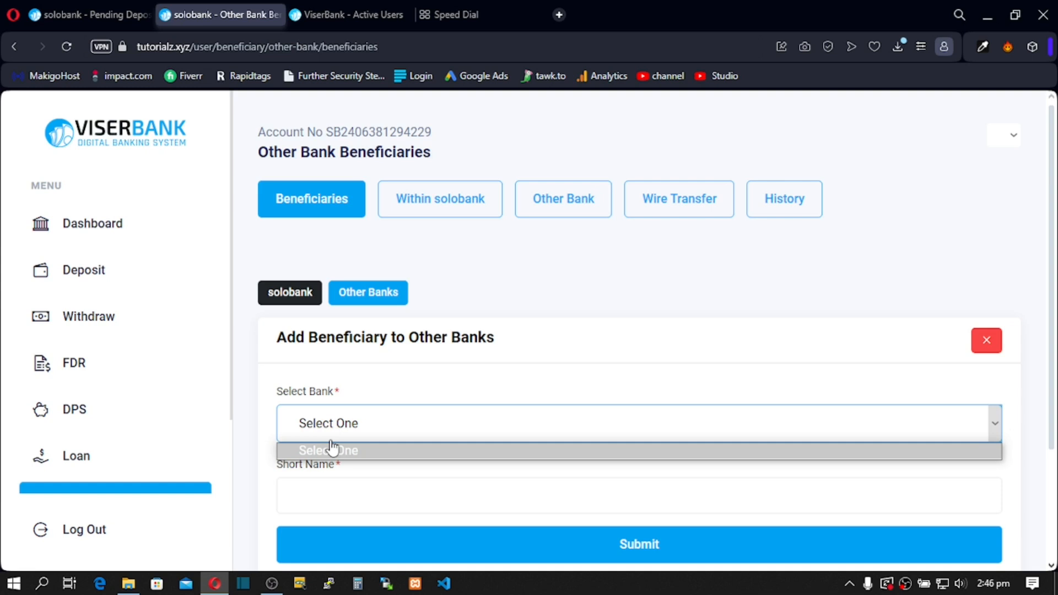
click(87, 11)
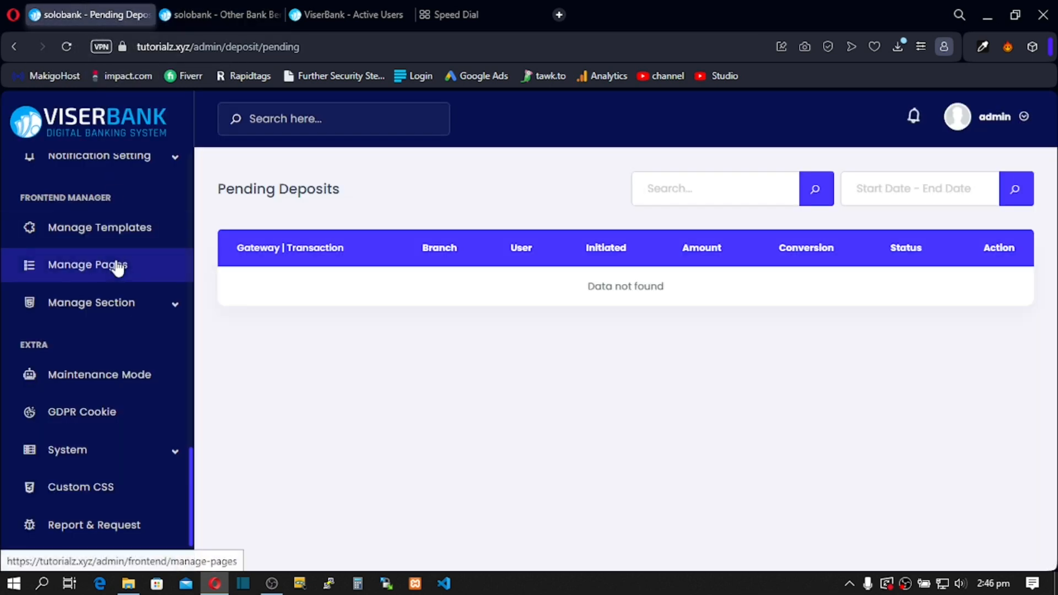
Step: Go to Other Banks in the admin sidebar and start the Add New Bank form at Bank Name
scroll(116, 278, down, 1)
scroll(116, 282, up, 3)
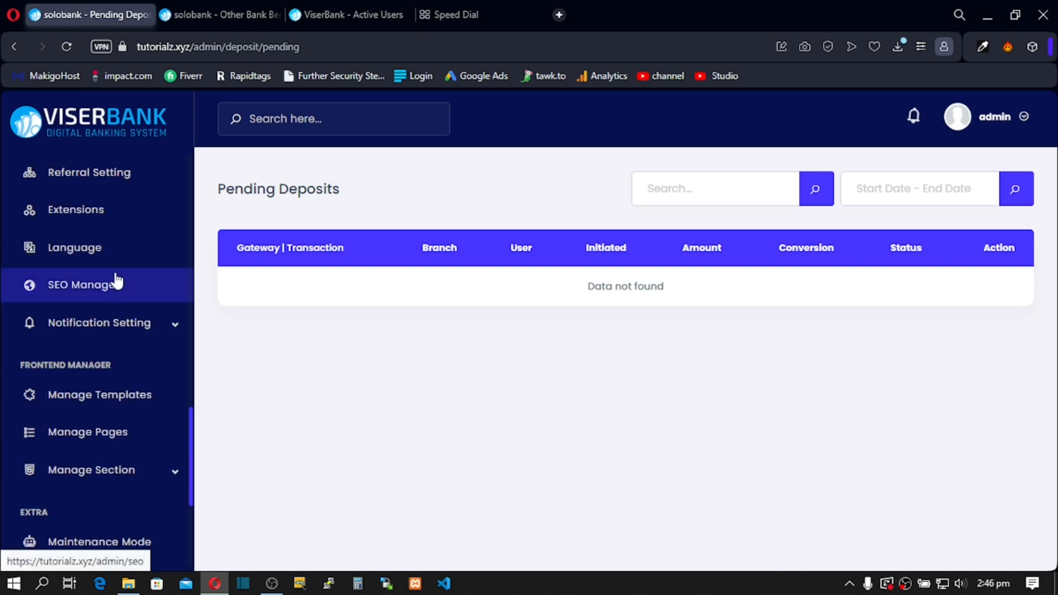
scroll(117, 282, up, 6)
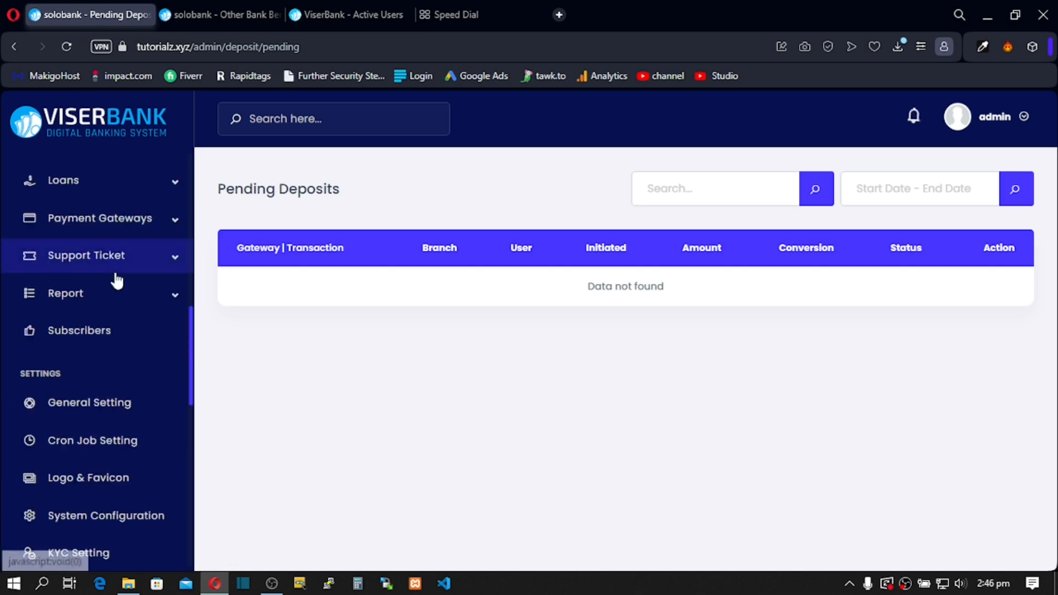
scroll(117, 281, up, 1)
scroll(115, 280, up, 3)
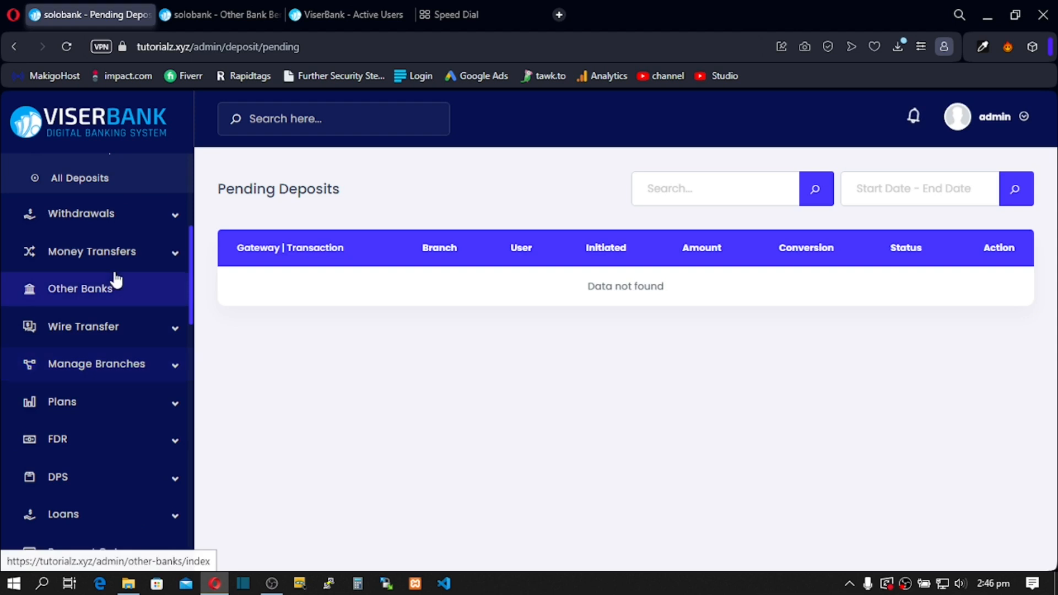
click(83, 293)
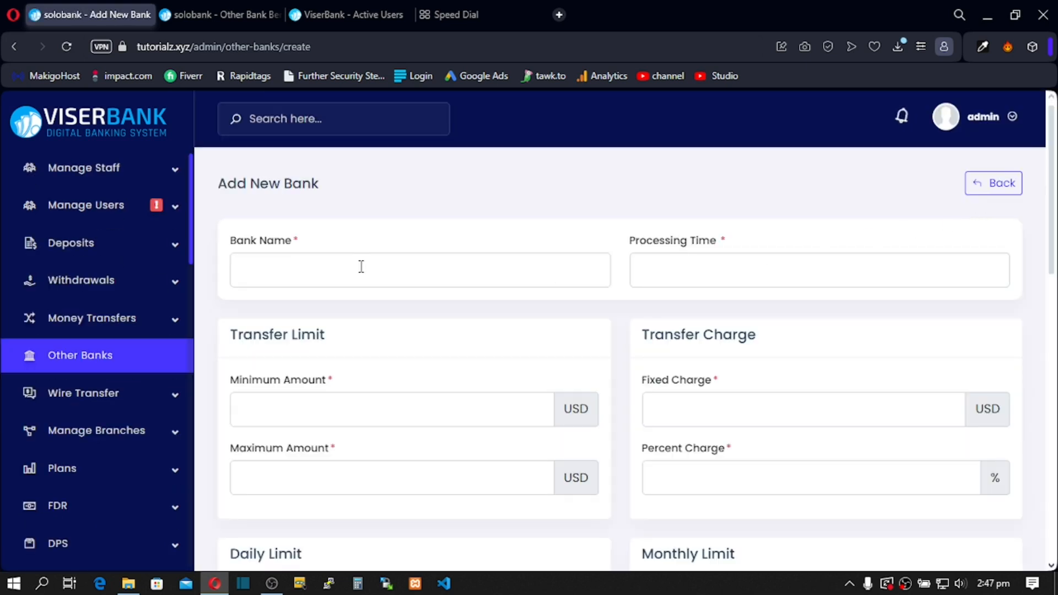
click(278, 267)
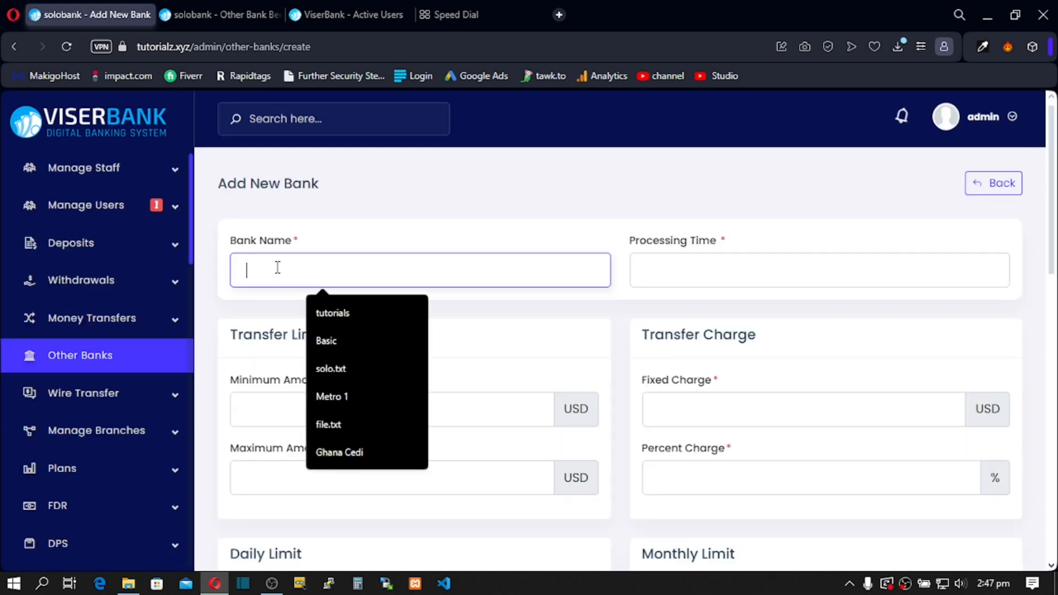
Step: Name the new bank UBA and set its processing time to 24
text(UBA)
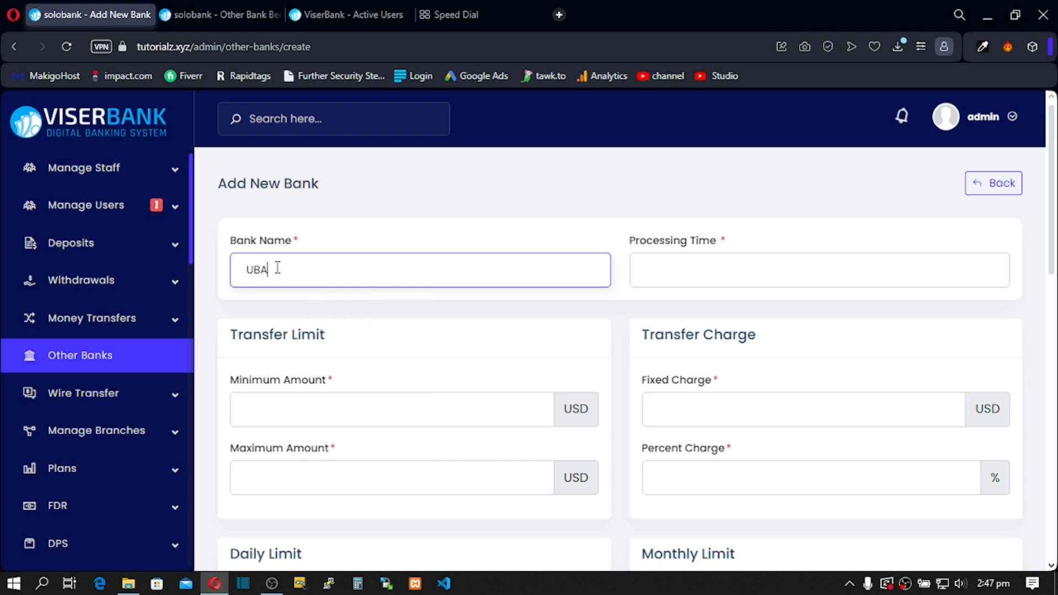
click(675, 272)
text(23)
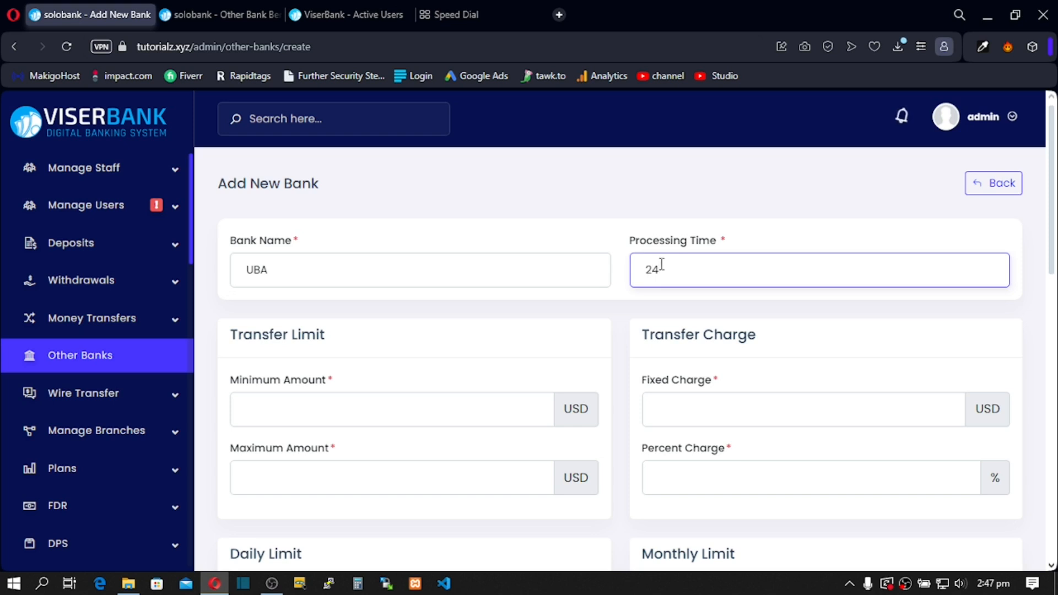
drag(664, 273, 650, 272)
click(665, 275)
scroll(368, 329, down, 2)
Step: Set transfer limits of 1 to 500 USD with a 1 USD fixed plus 2% charge
click(255, 332)
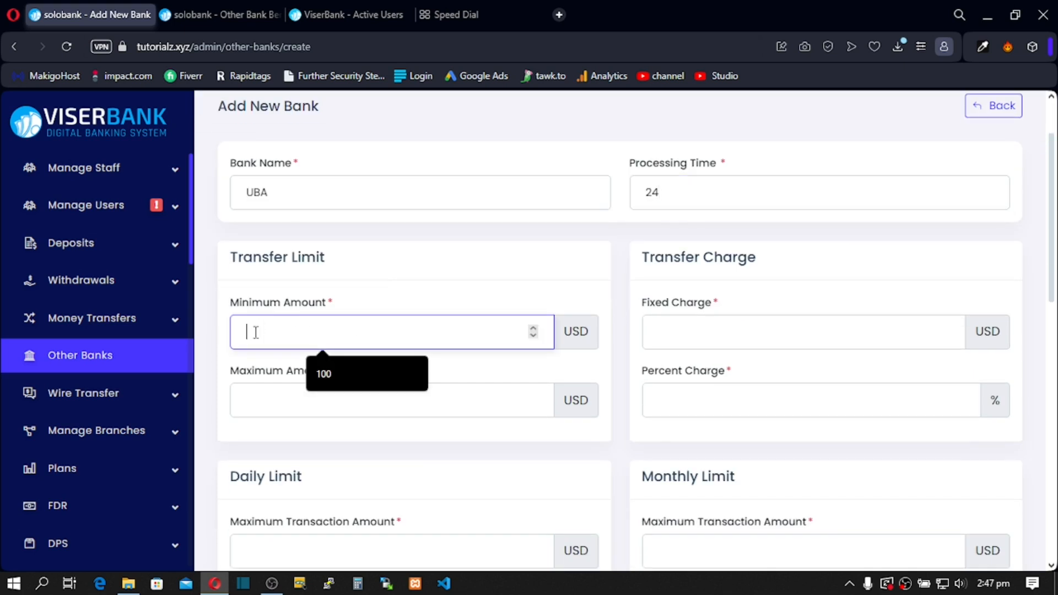
text(1)
click(258, 412)
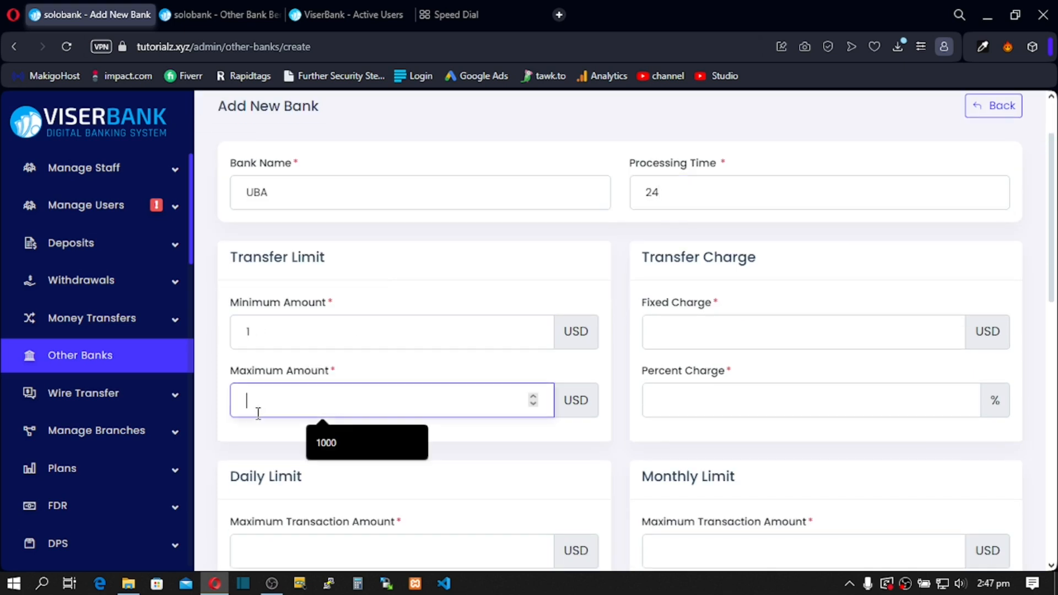
text(590)
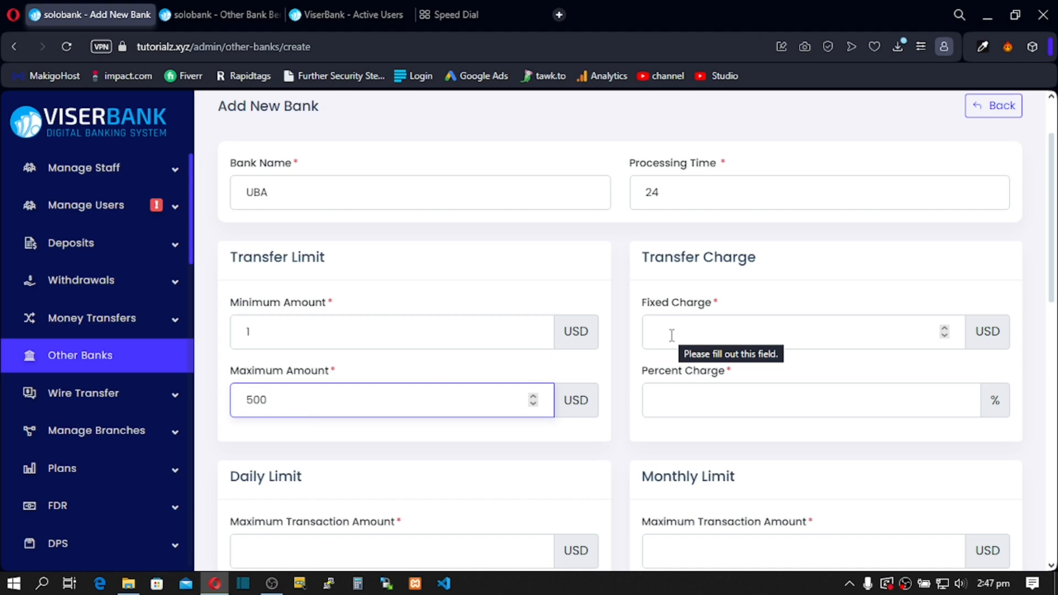
click(671, 335)
text(1)
click(690, 411)
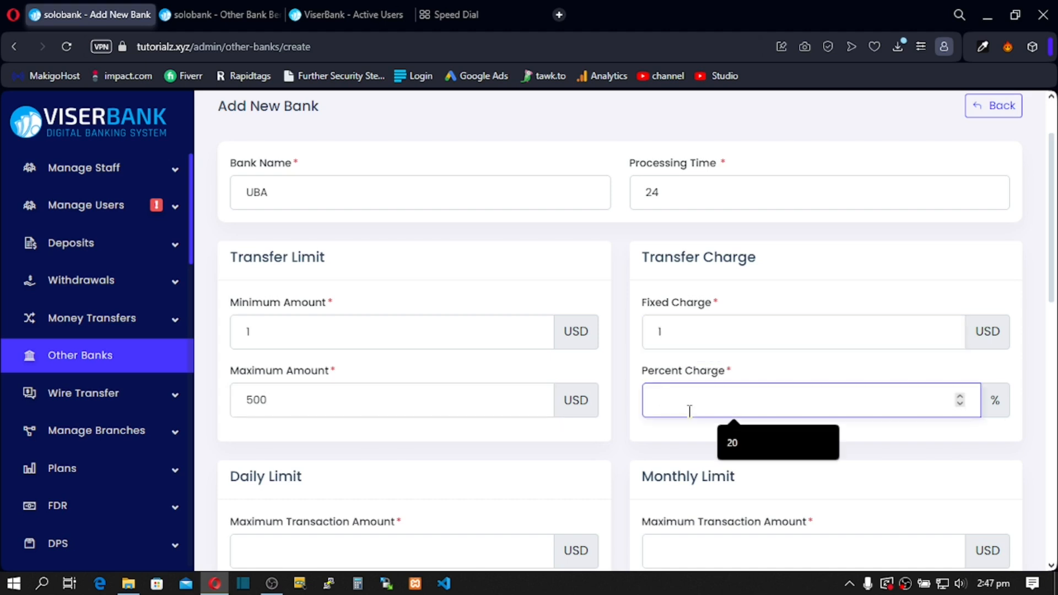
text(2)
scroll(449, 373, down, 3)
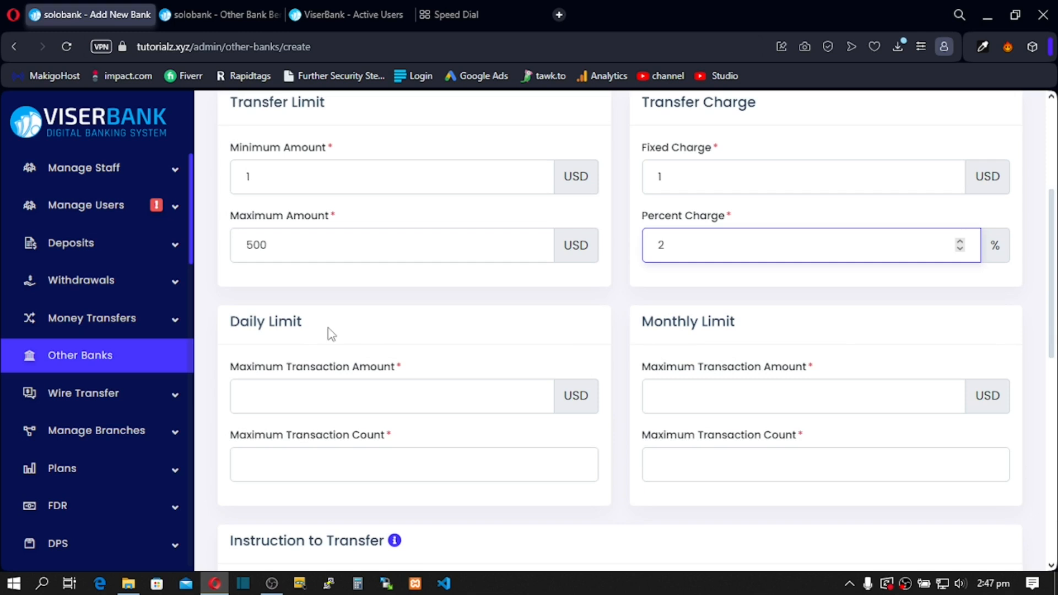
Step: Set the daily maximum transaction amount to 1 USD
click(255, 399)
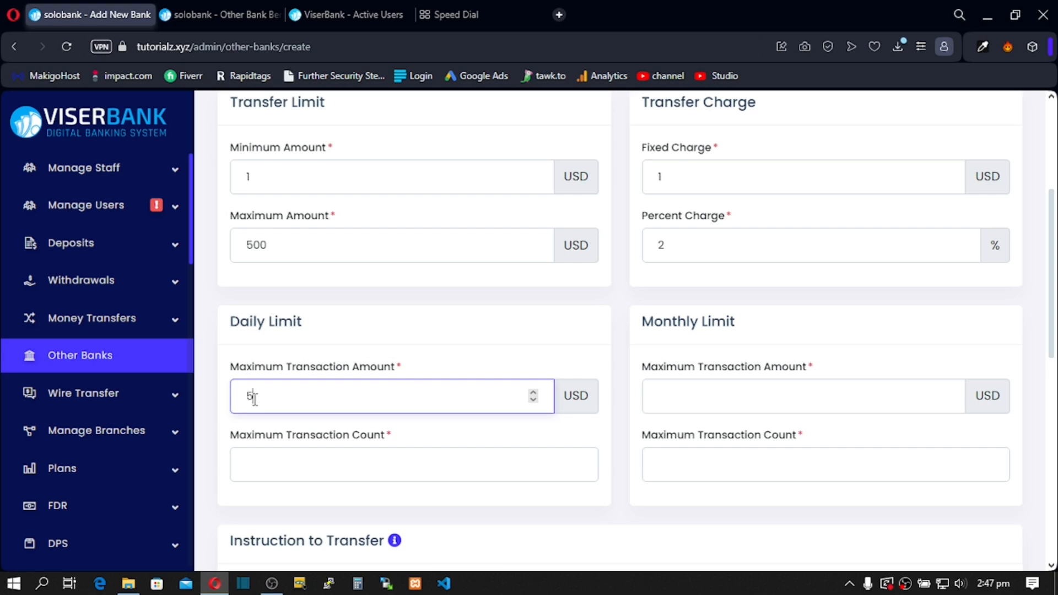
scroll(282, 395, down, 1)
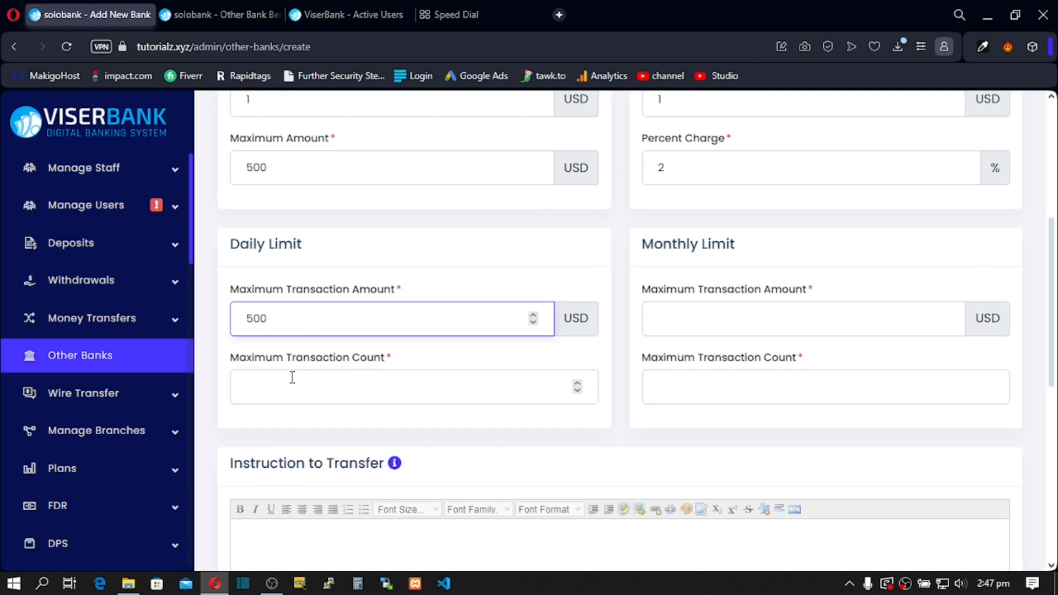
double_click(238, 315)
click(286, 389)
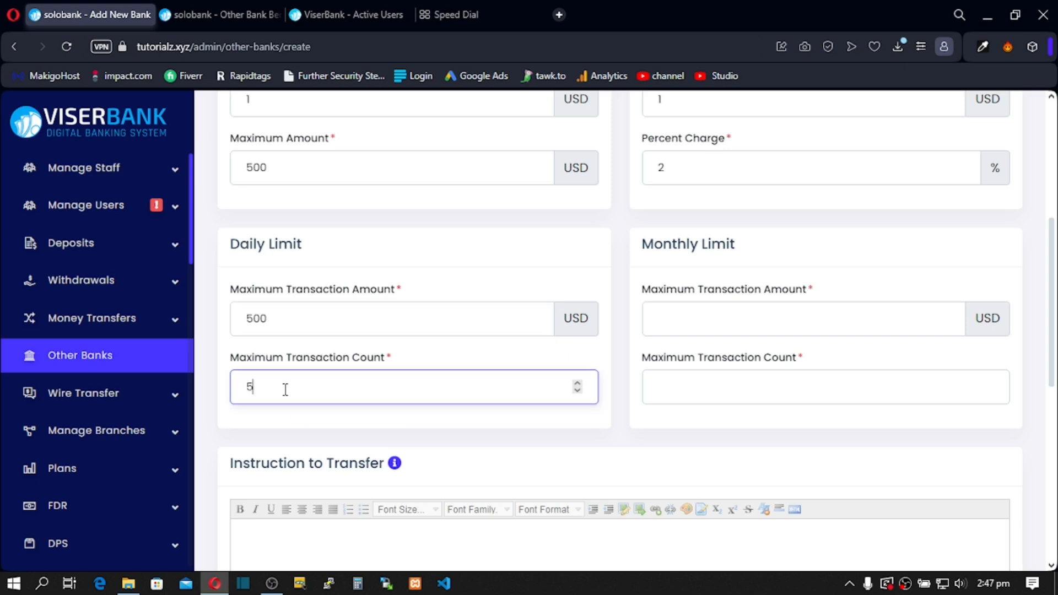
scroll(291, 389, down, 1)
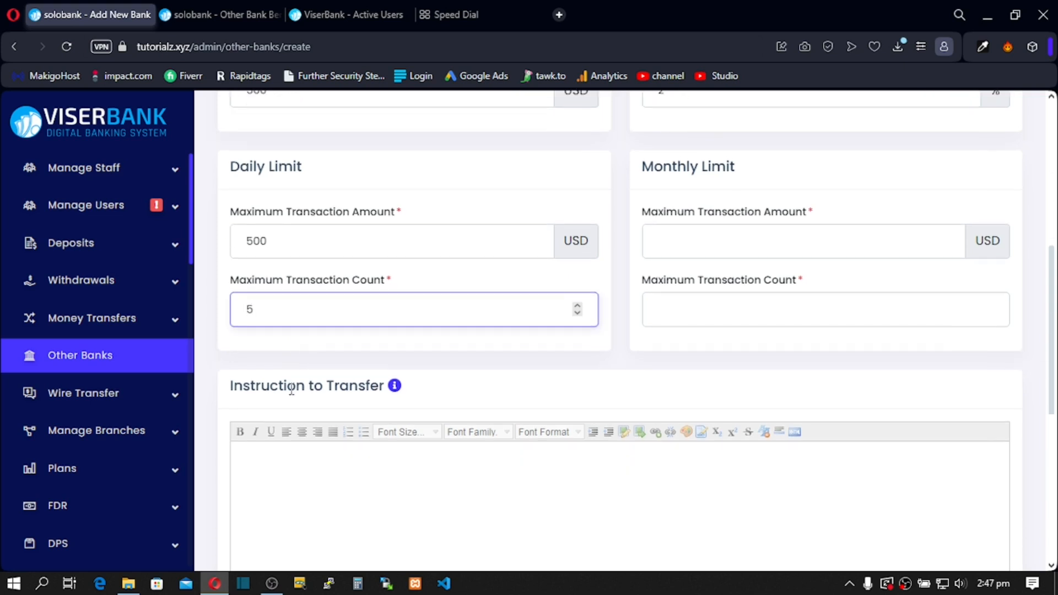
scroll(567, 352, up, 3)
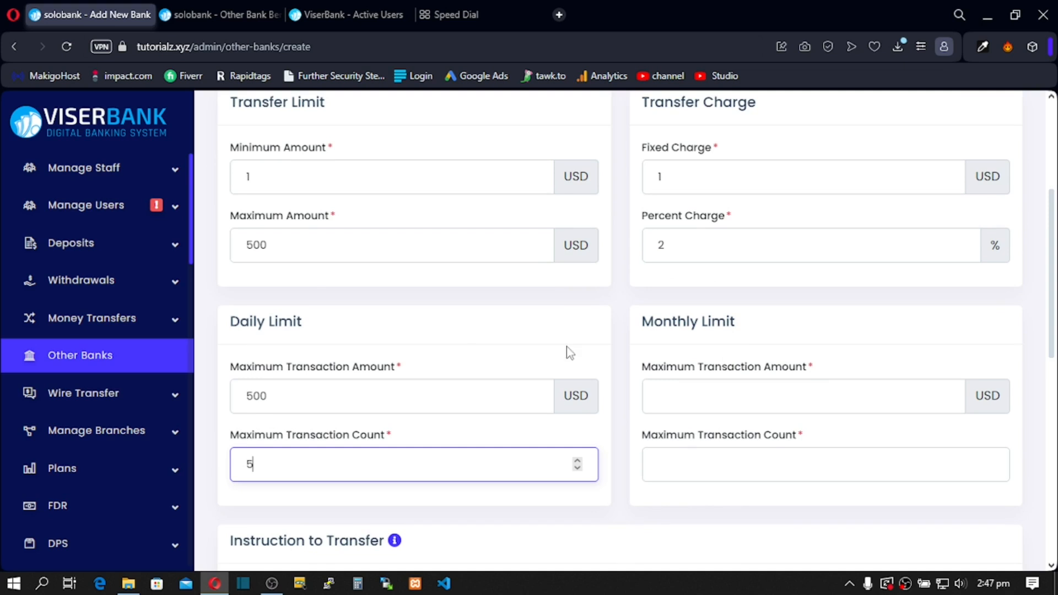
click(677, 396)
double_click(232, 404)
text(1)
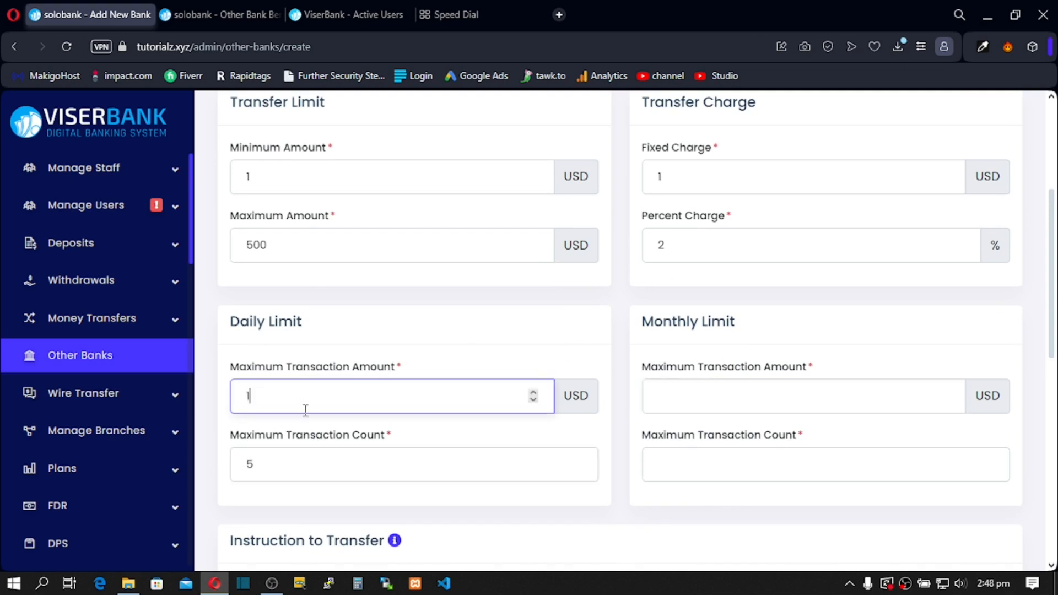
Step: Set the daily count to 1 and monthly limits to 500 USD and 10 transactions
click(698, 396)
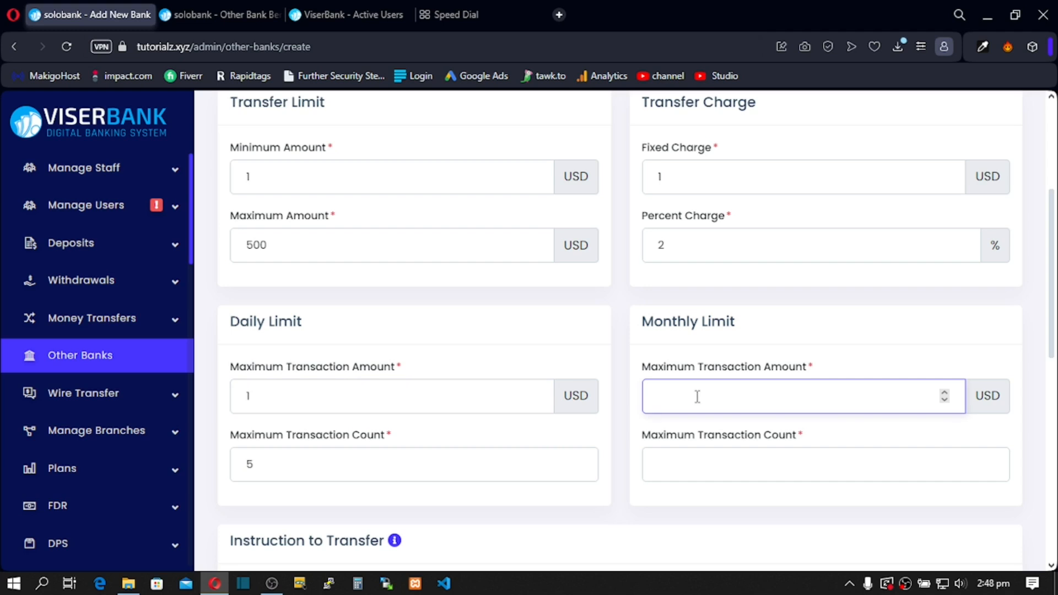
text(00)
scroll(691, 400, down, 1)
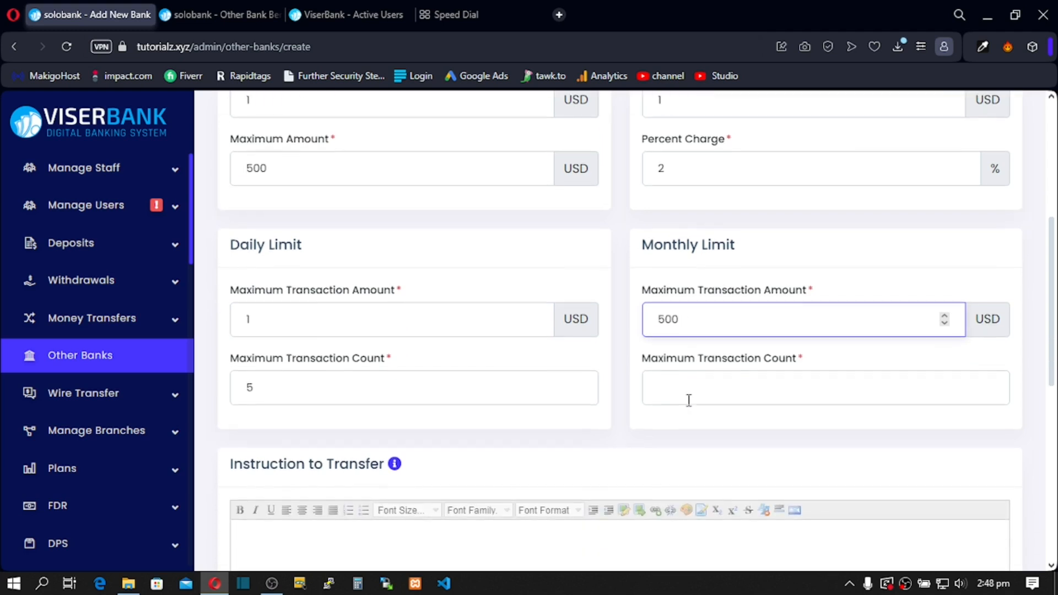
double_click(242, 384)
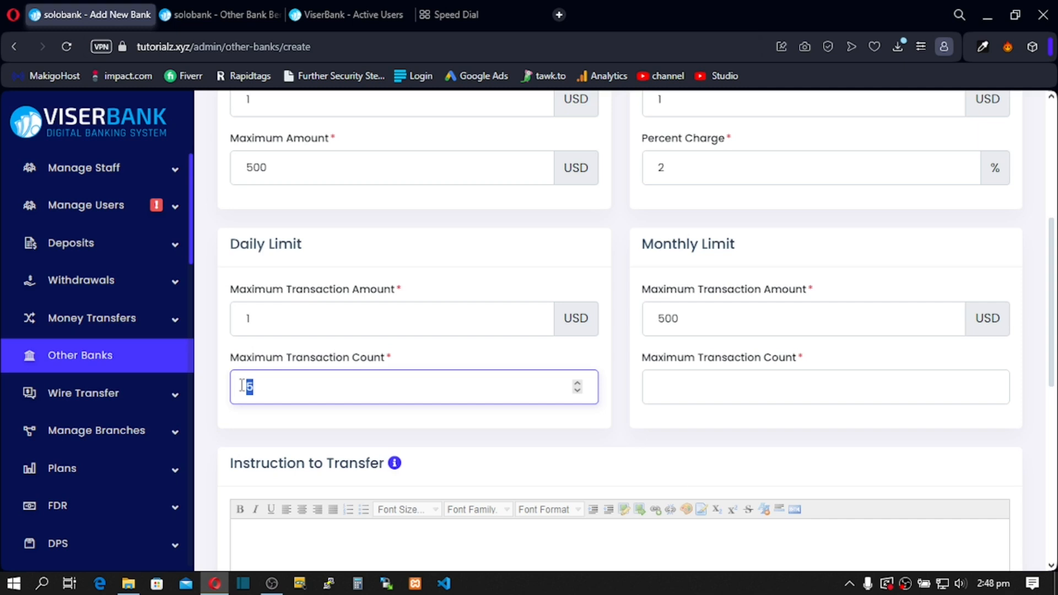
text(1)
click(669, 391)
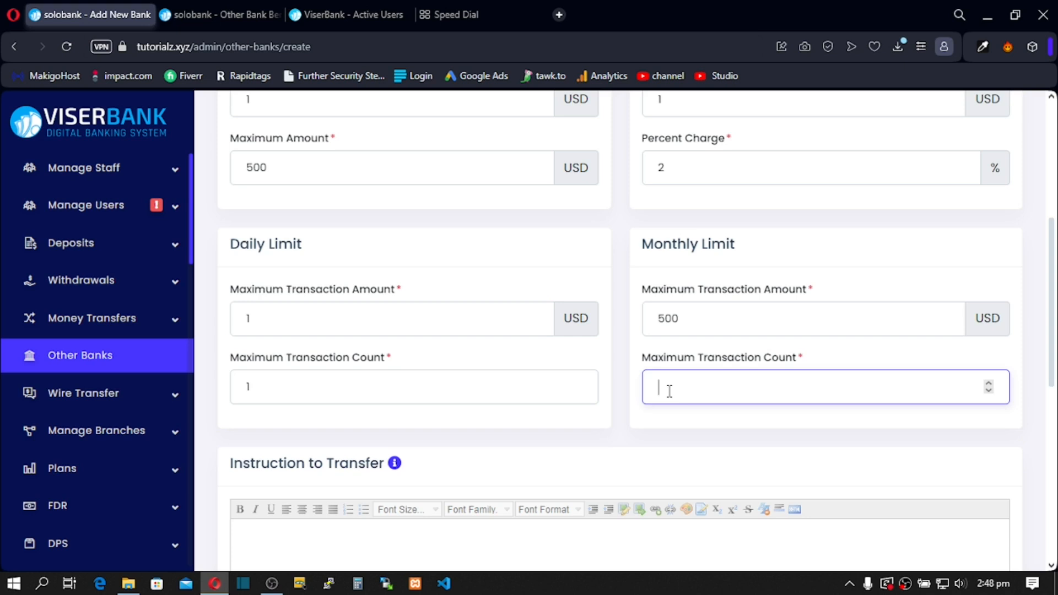
click(493, 359)
scroll(492, 359, down, 3)
click(328, 403)
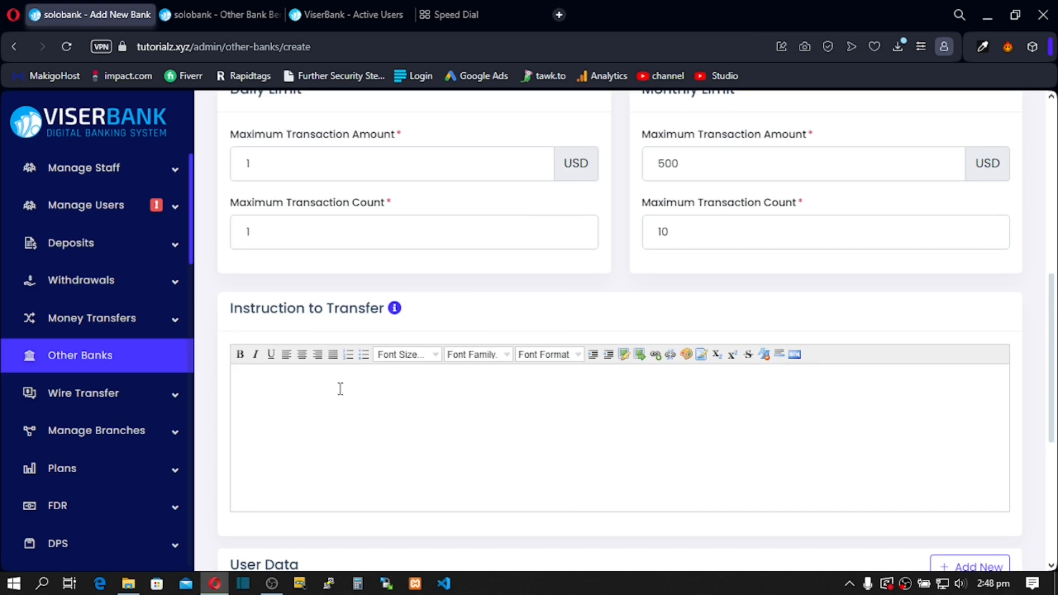
Step: Write 'Follow this carefully' as the transfer instruction and submit the new bank form
mouse_move(396, 311)
text(Follow thus)
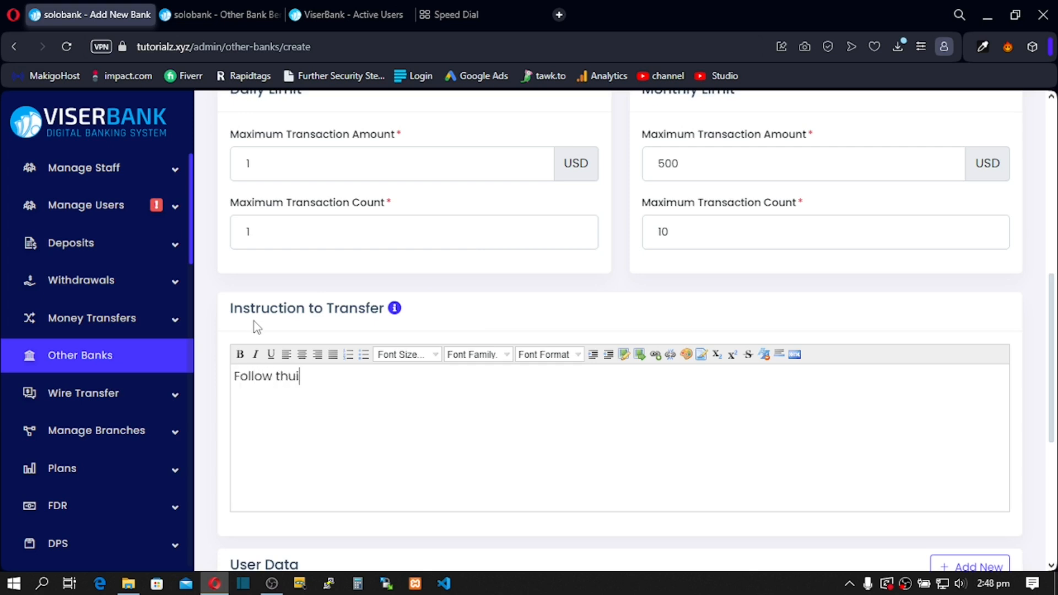
key(BackSpace)
key(BackSpace)
text(is carefully)
scroll(331, 406, down, 5)
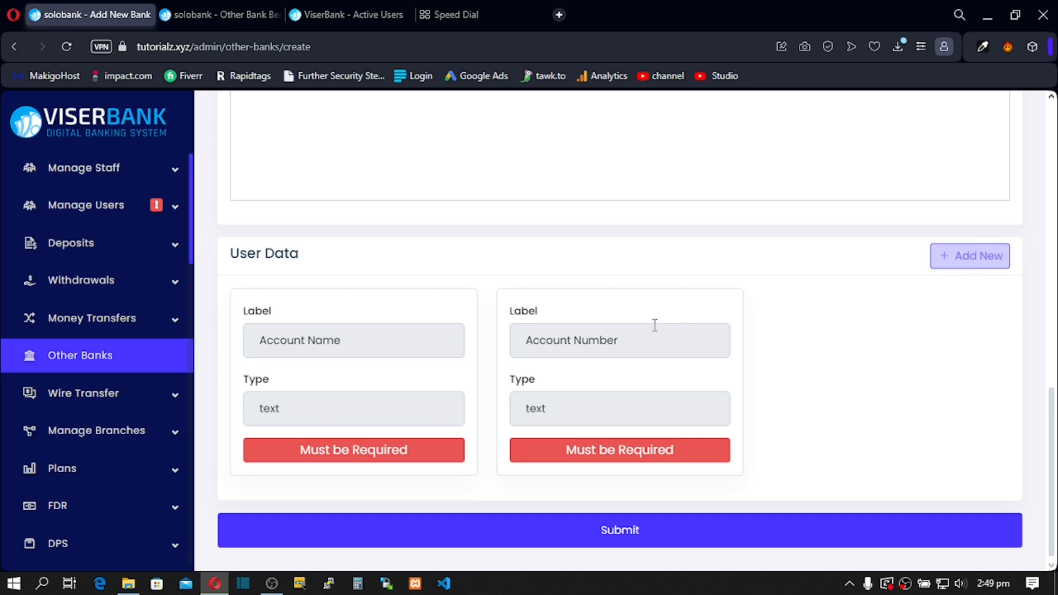
scroll(485, 383, up, 8)
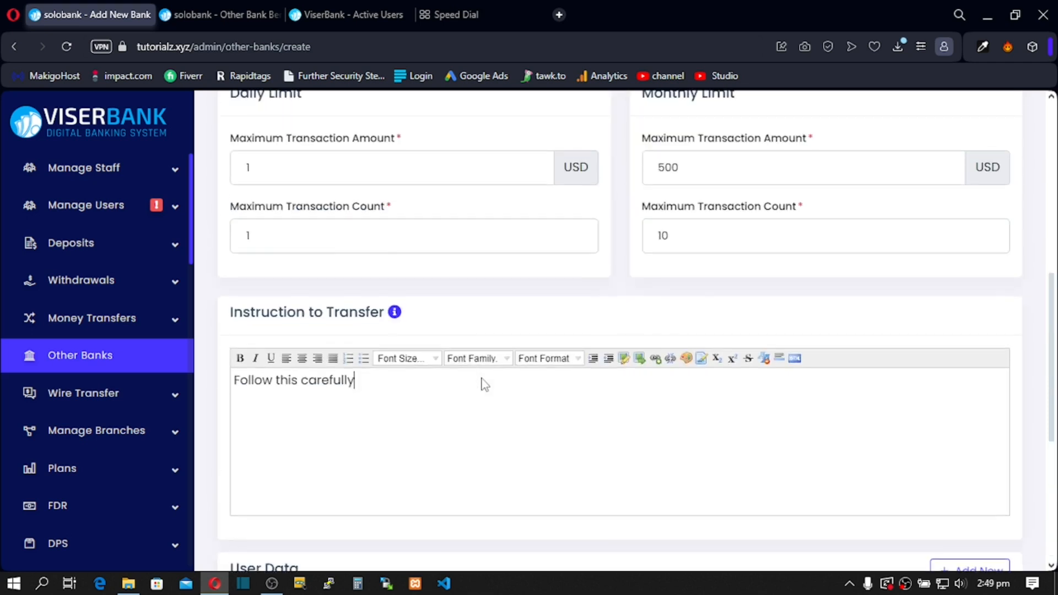
scroll(491, 397, down, 8)
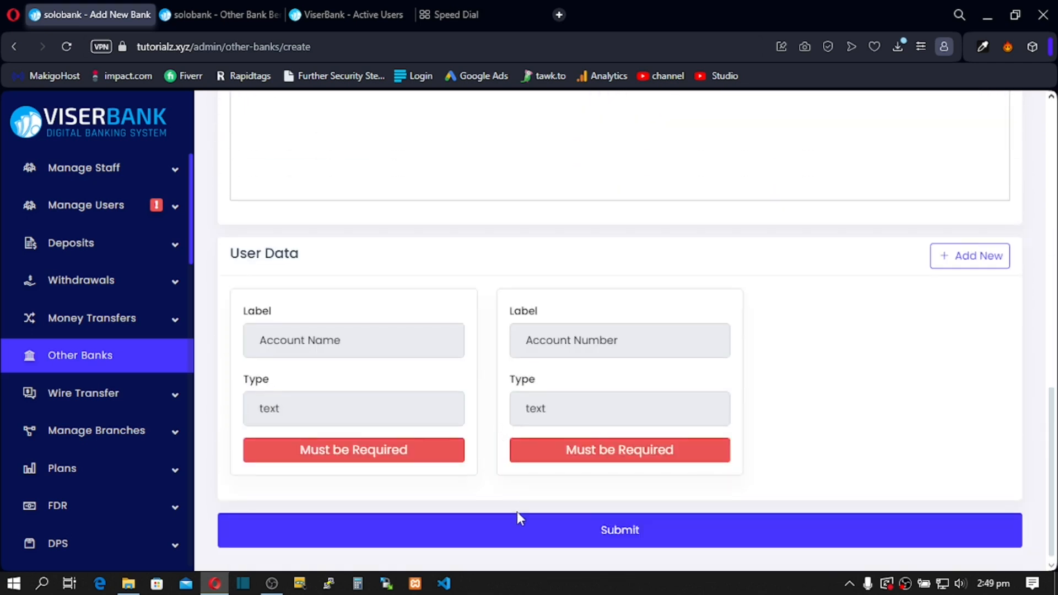
click(515, 526)
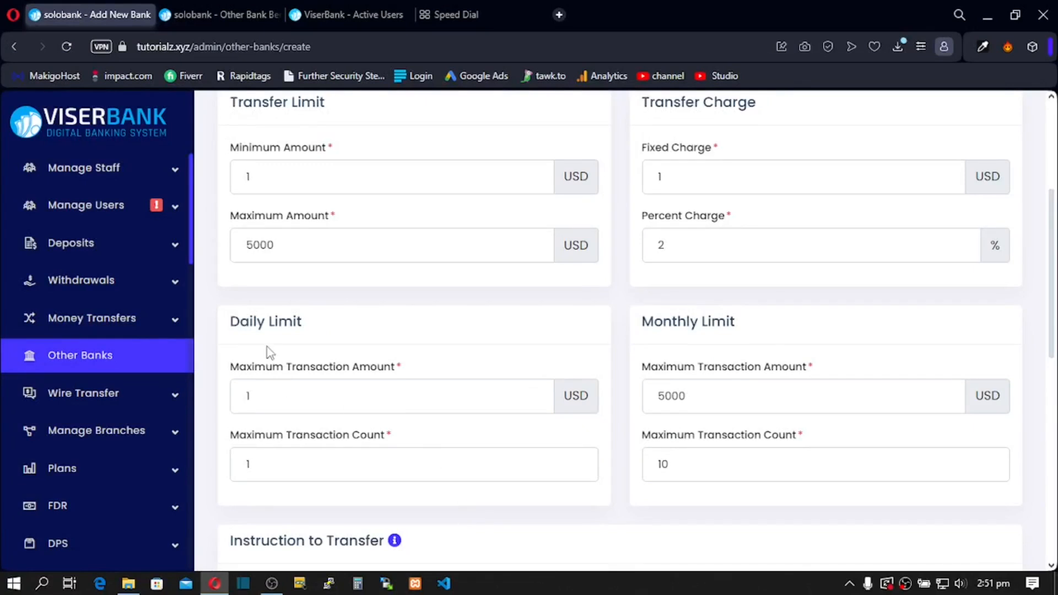
Step: Replace the daily maximum transaction amount with 5000
drag(268, 327, 292, 326)
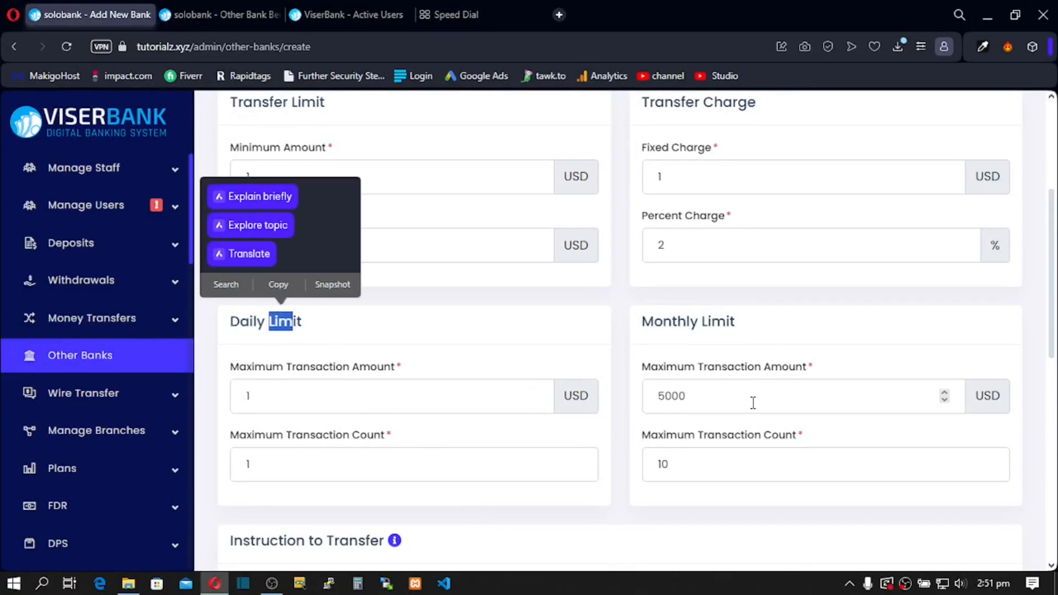
drag(375, 401, 203, 393)
text(5000)
drag(303, 463, 213, 463)
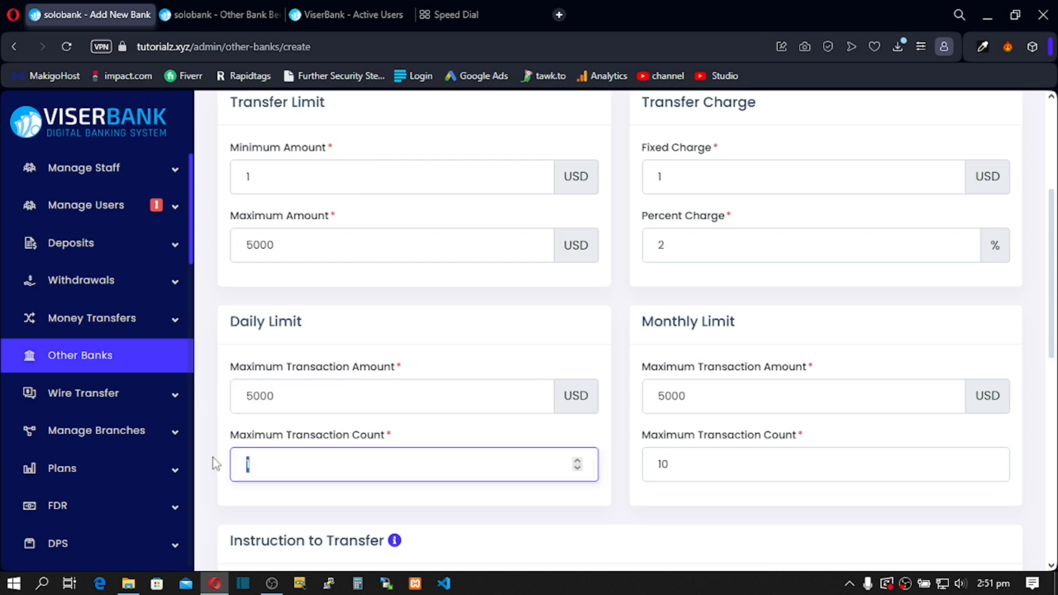
text(5000)
Step: Correct the daily maximum transaction count to 10 and submit the bank
scroll(418, 361, down, 5)
click(494, 340)
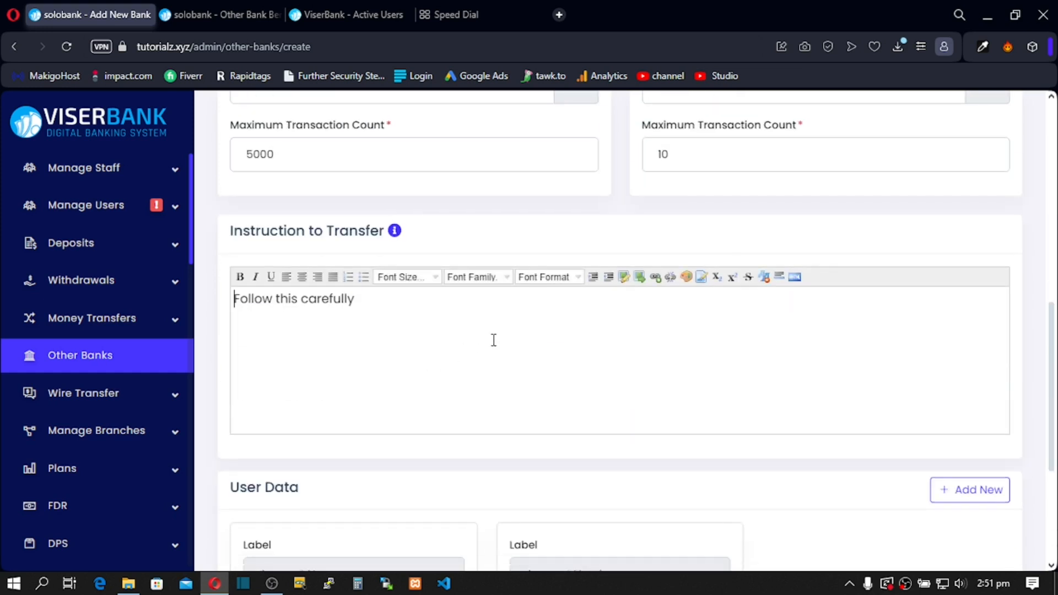
scroll(494, 340, up, 3)
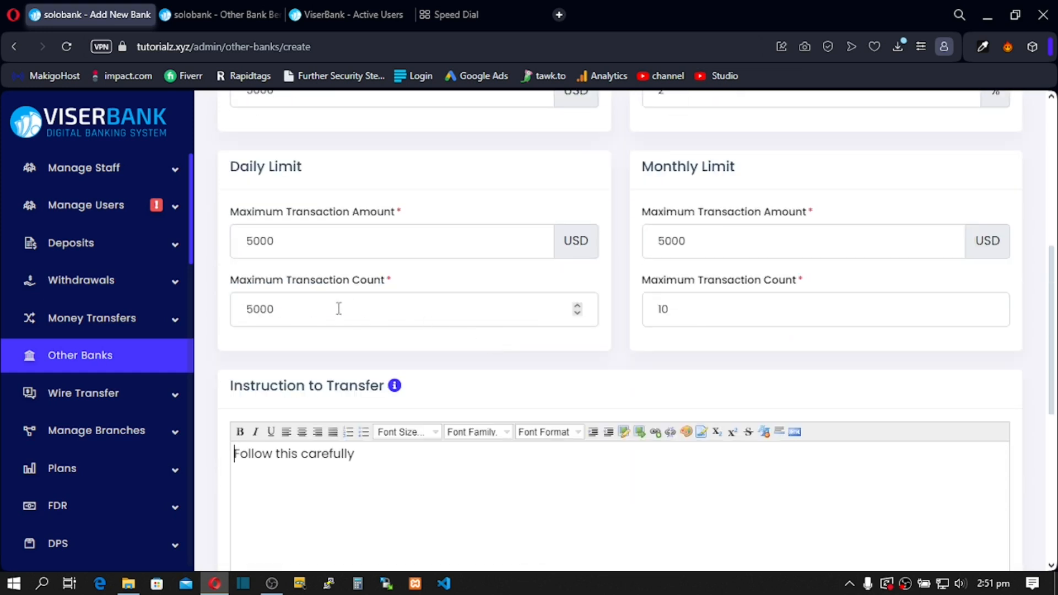
click(316, 310)
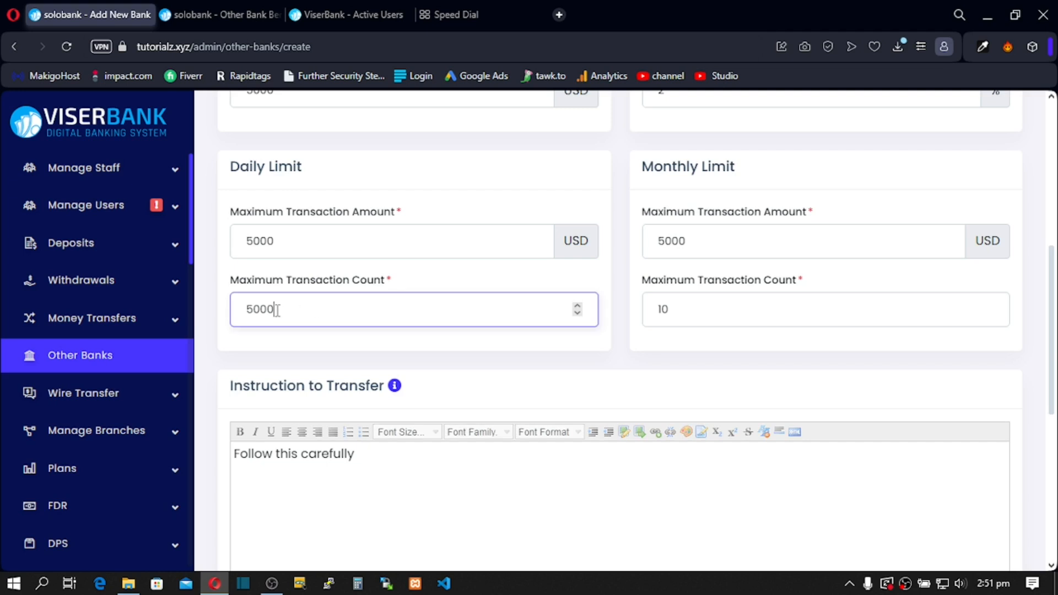
drag(274, 310, 246, 311)
key(BackSpace)
text(10)
scroll(362, 365, down, 8)
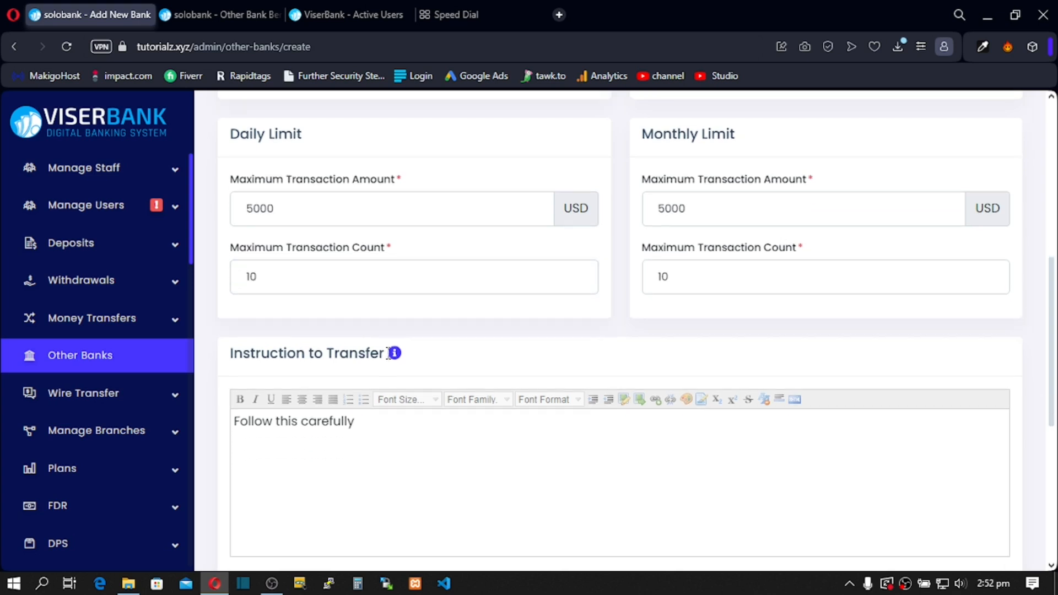
click(505, 543)
Step: Switch to the user's Other Bank Beneficiaries tab and reload it to pick up UBA
scroll(503, 368, up, 8)
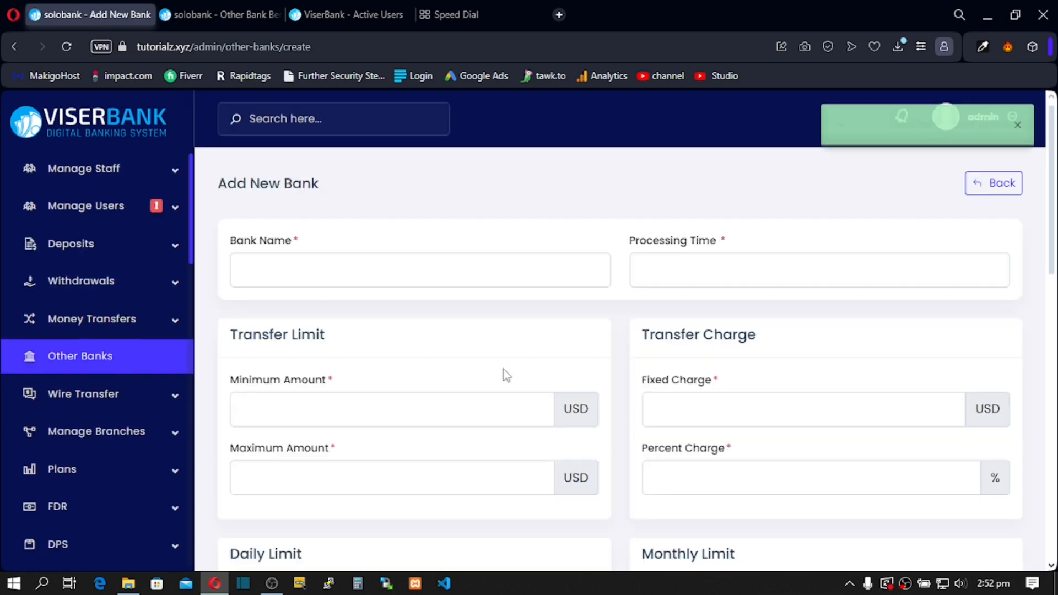
scroll(361, 413, down, 4)
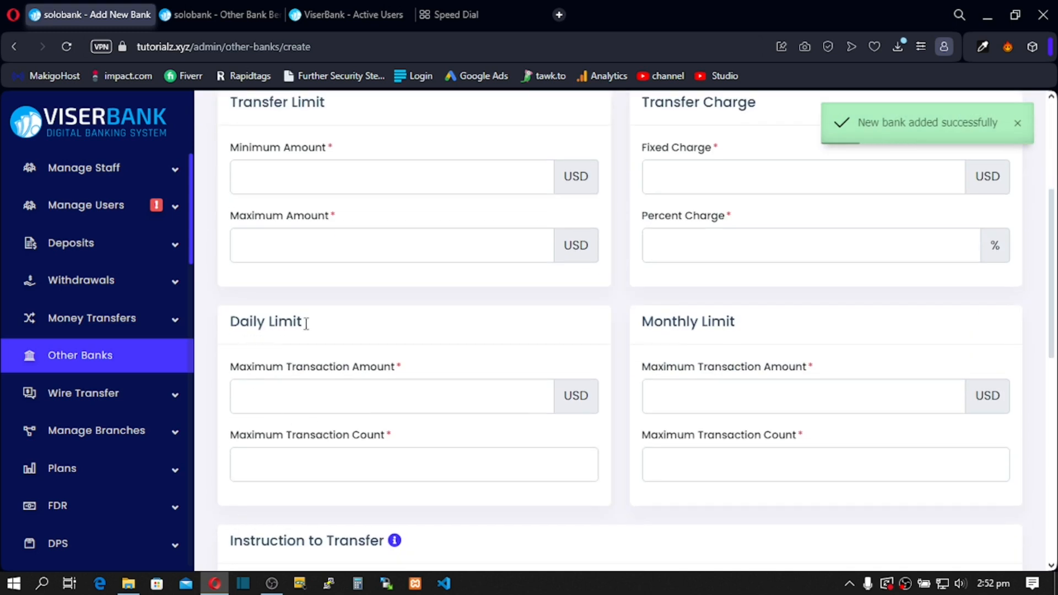
click(286, 405)
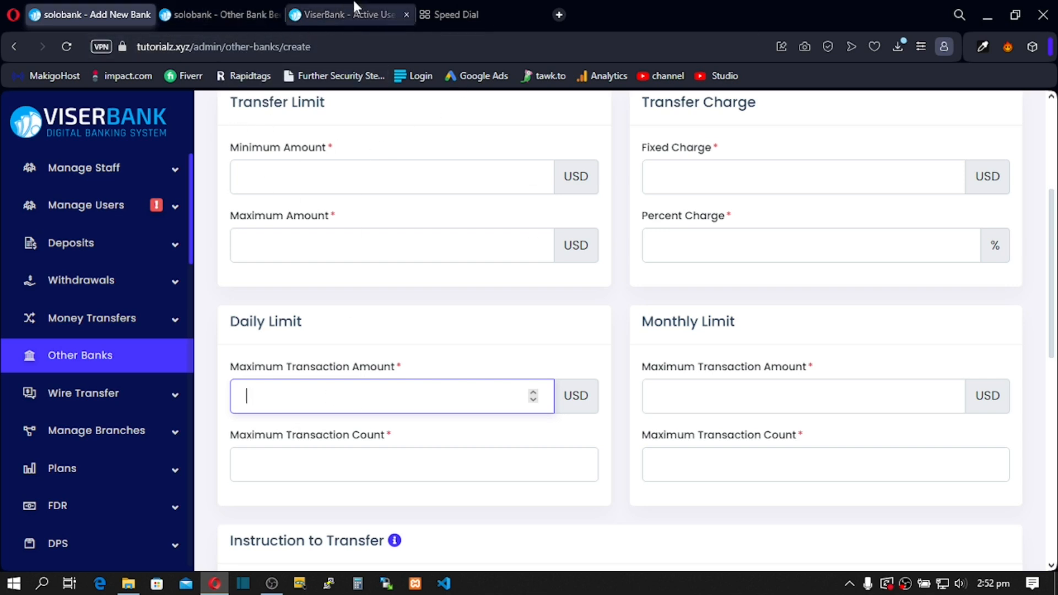
click(227, 15)
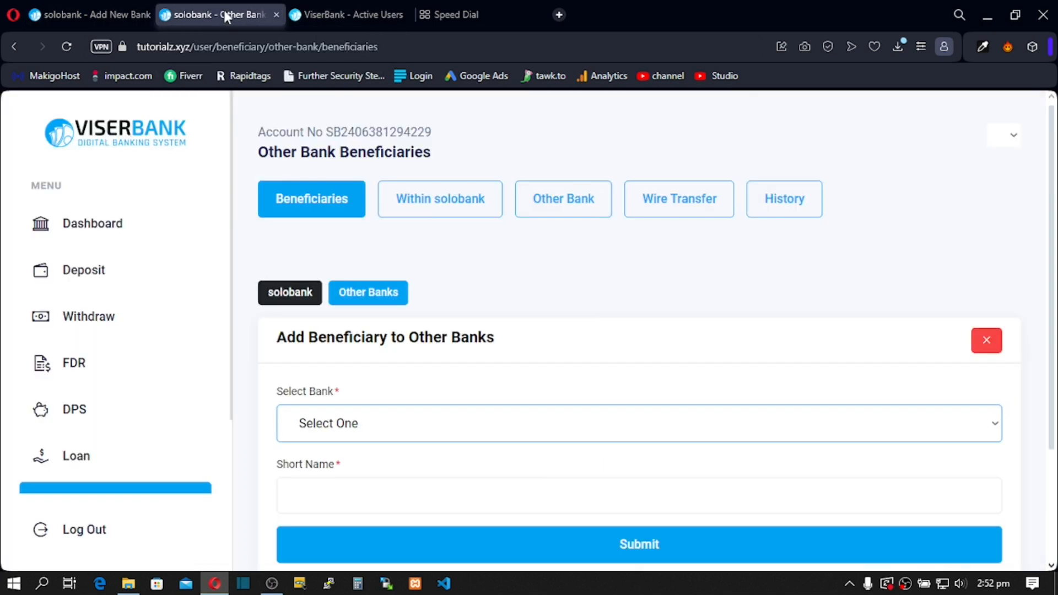
click(67, 47)
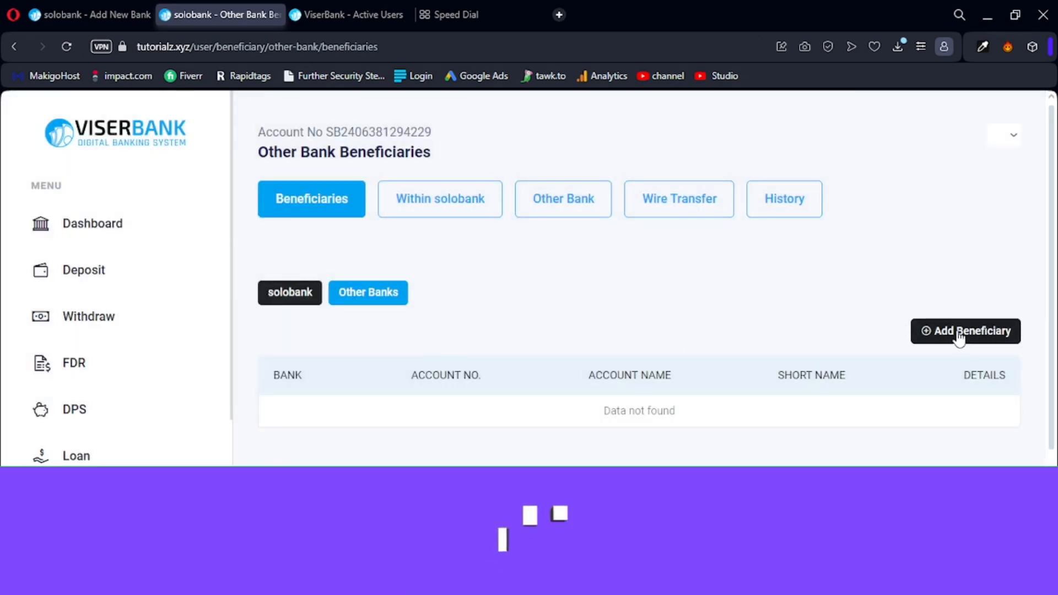
Step: Start a new other-bank beneficiary and choose UBA as its bank
click(935, 330)
click(329, 429)
click(329, 429)
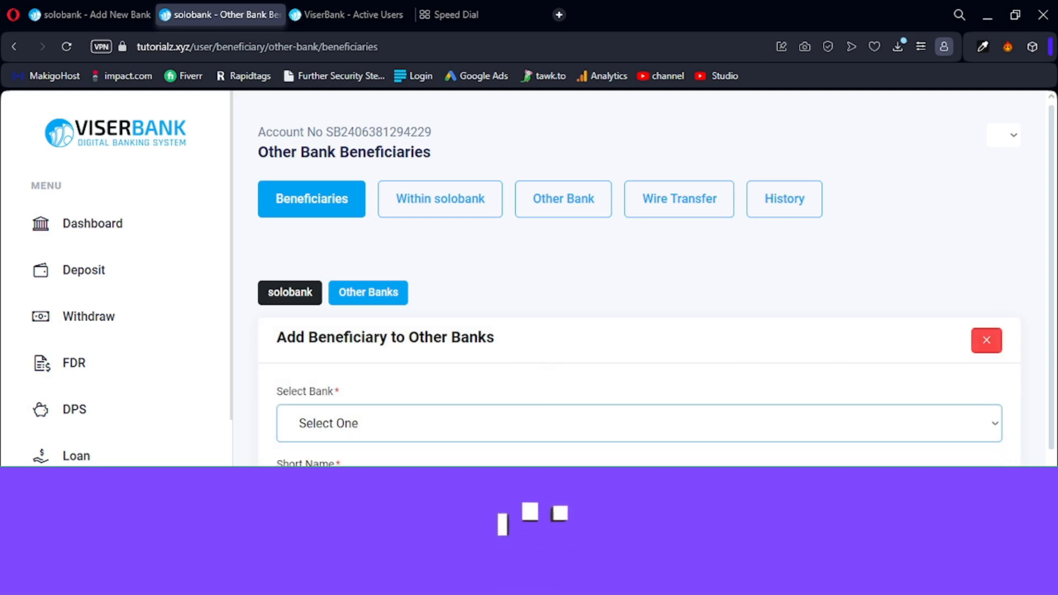
click(331, 424)
click(330, 464)
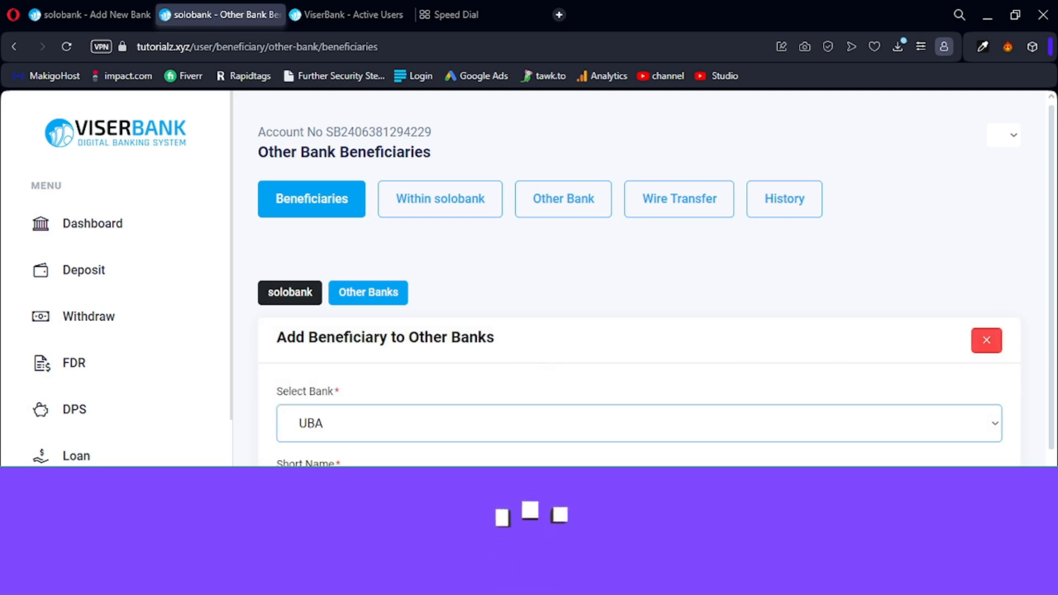
scroll(354, 442, down, 4)
Step: Enter the suggested account name, the account number and short name UBA, then submit
click(349, 264)
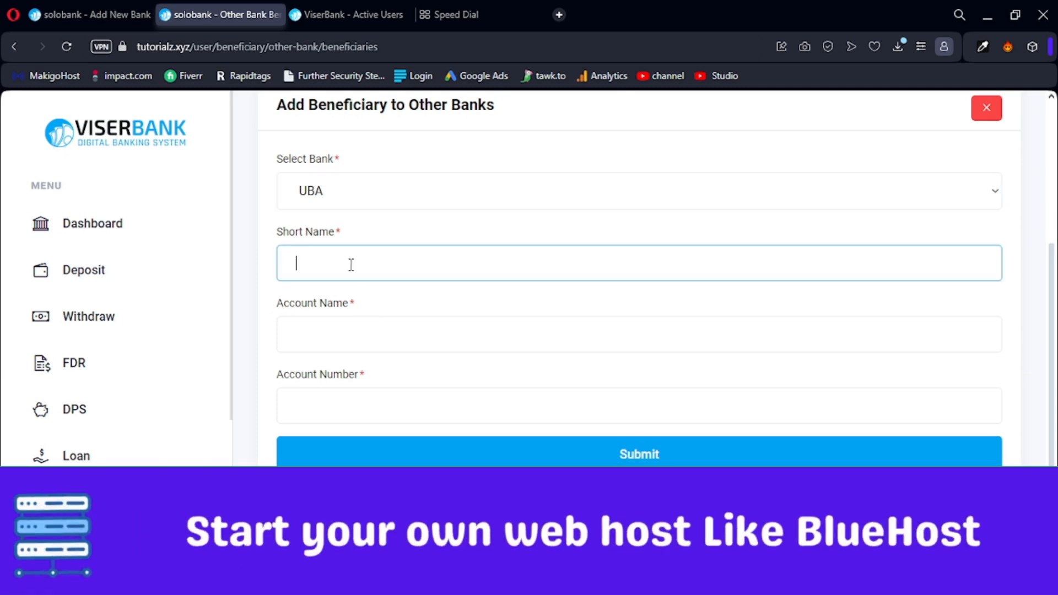
click(324, 332)
click(395, 377)
click(337, 411)
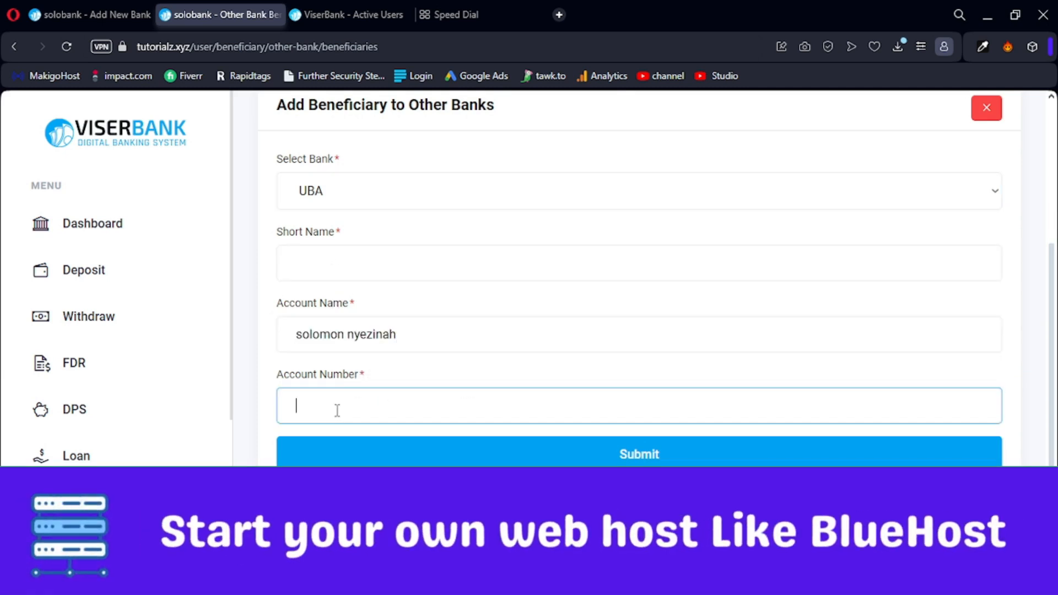
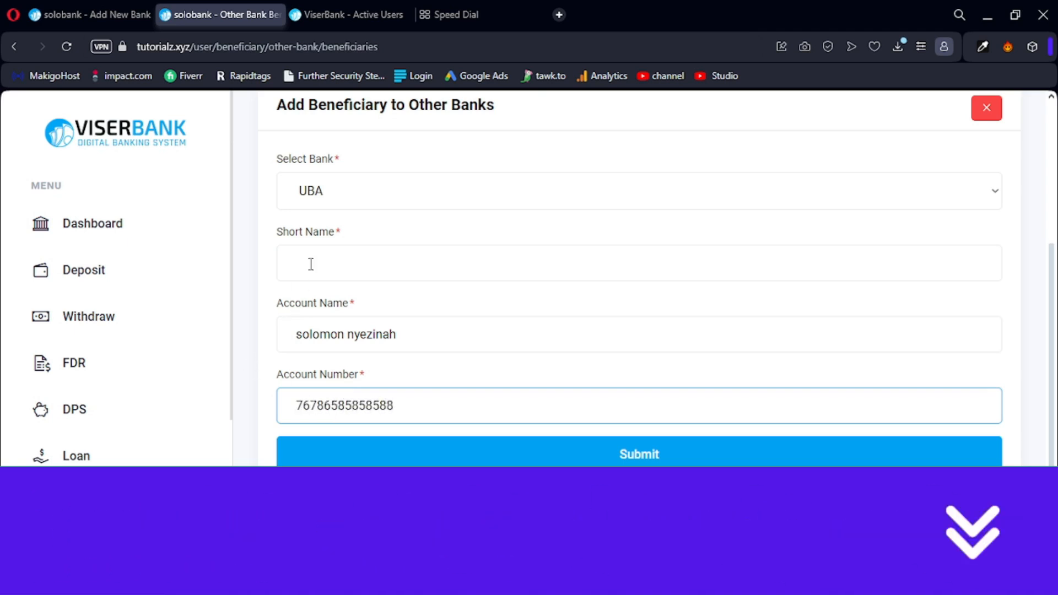
click(311, 264)
text(UBA)
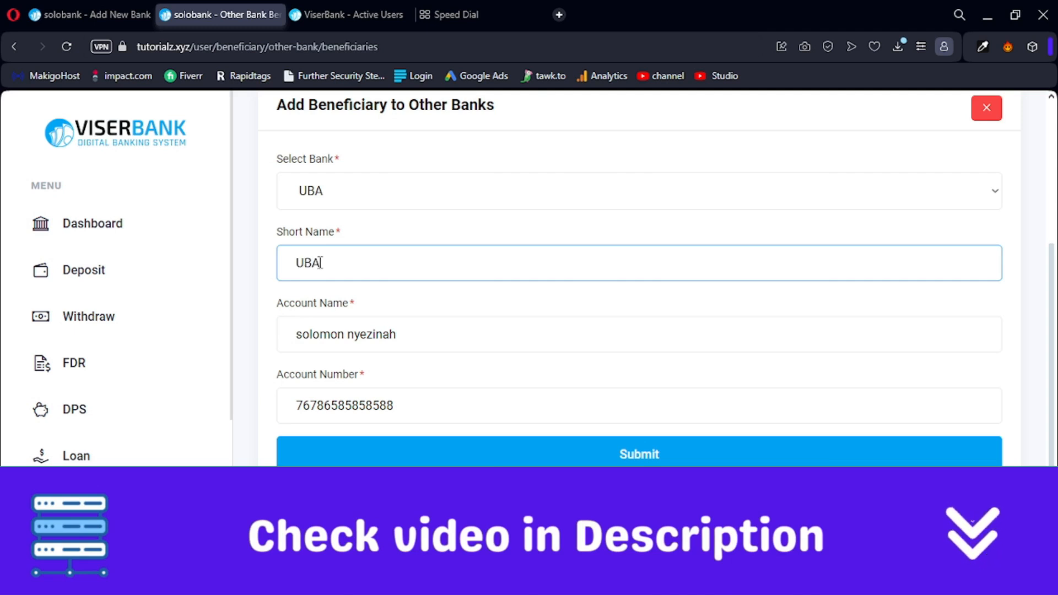
click(350, 245)
scroll(376, 237, down, 1)
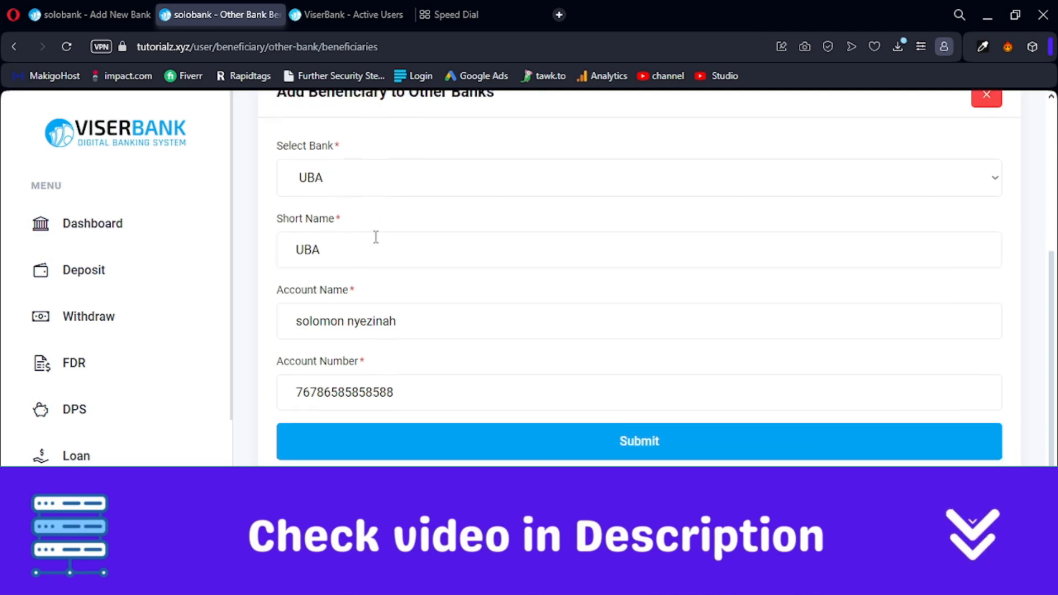
click(491, 401)
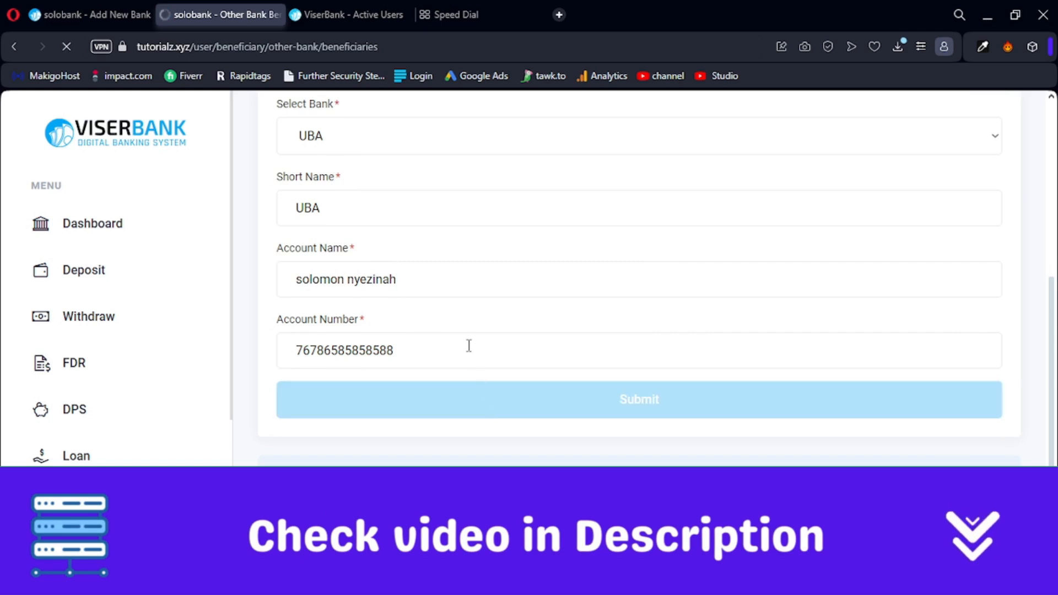
scroll(461, 333, up, 3)
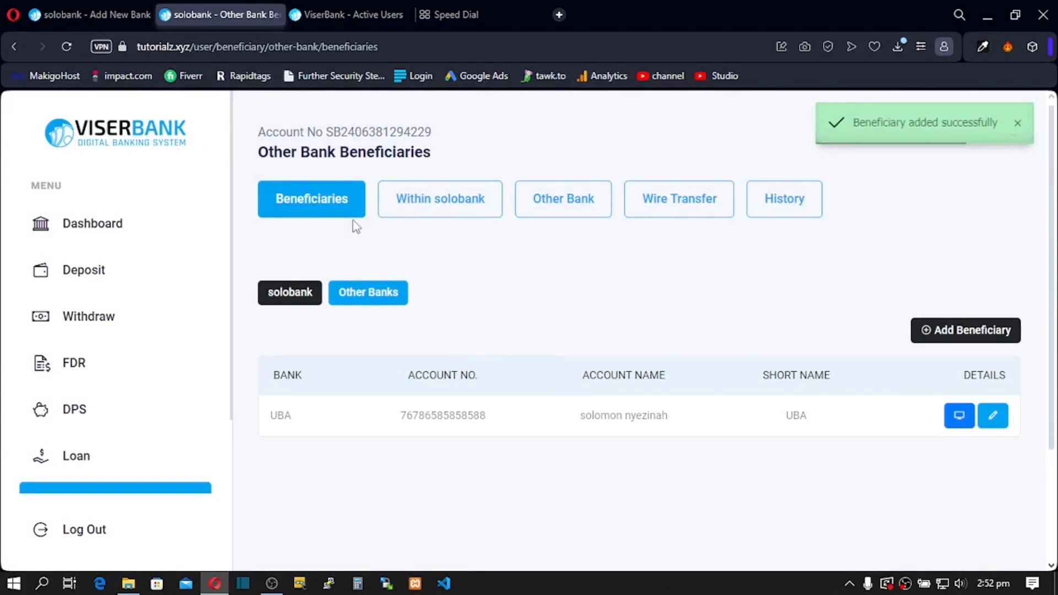
Step: Return to the admin tab and reload the page
click(92, 14)
click(67, 47)
scroll(50, 221, up, 1)
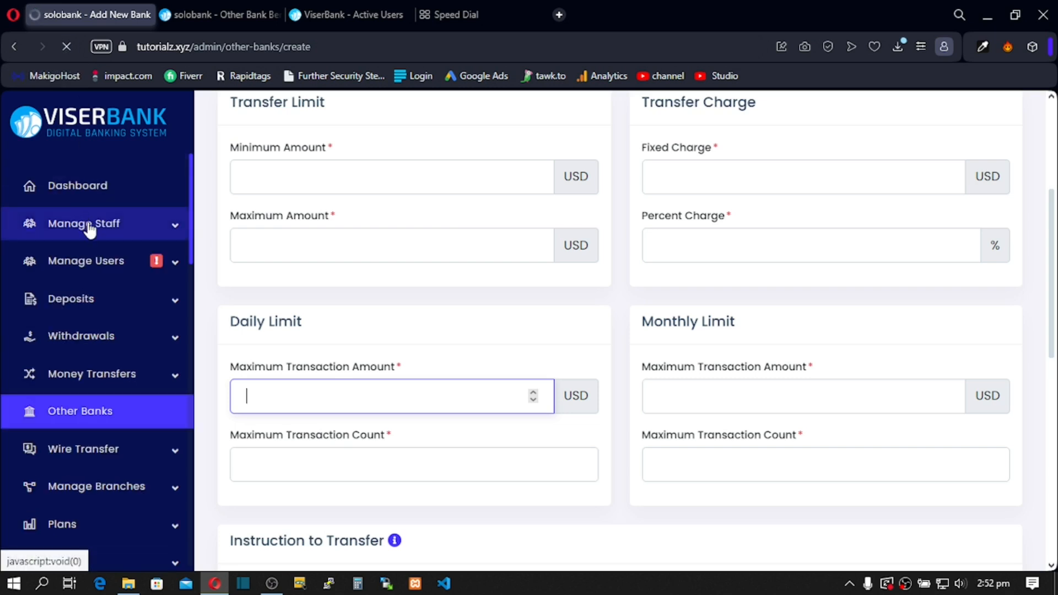
scroll(88, 223, down, 5)
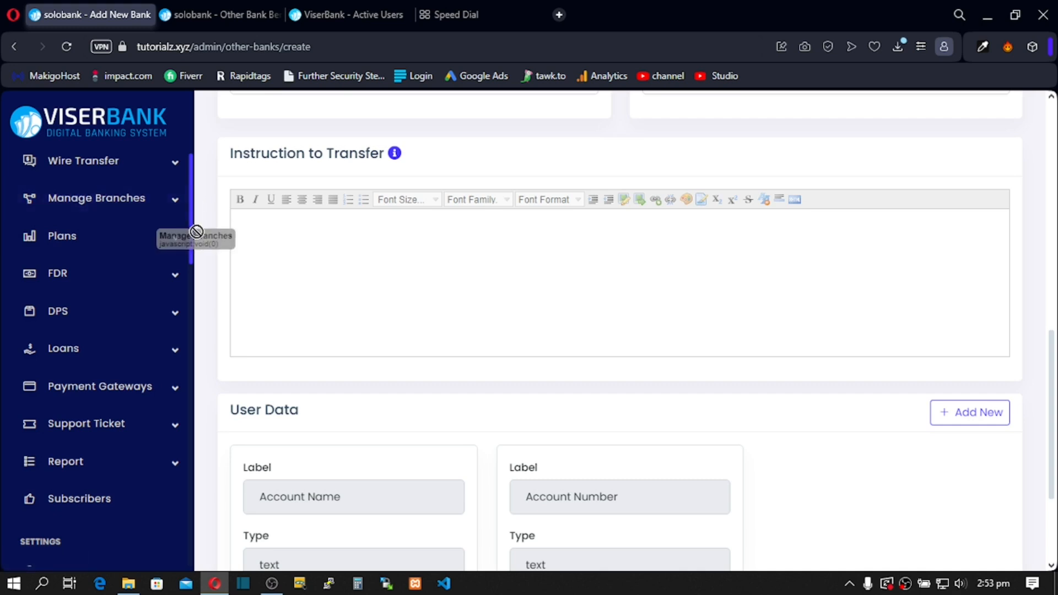
scroll(122, 295, down, 5)
scroll(115, 283, up, 10)
scroll(116, 283, down, 10)
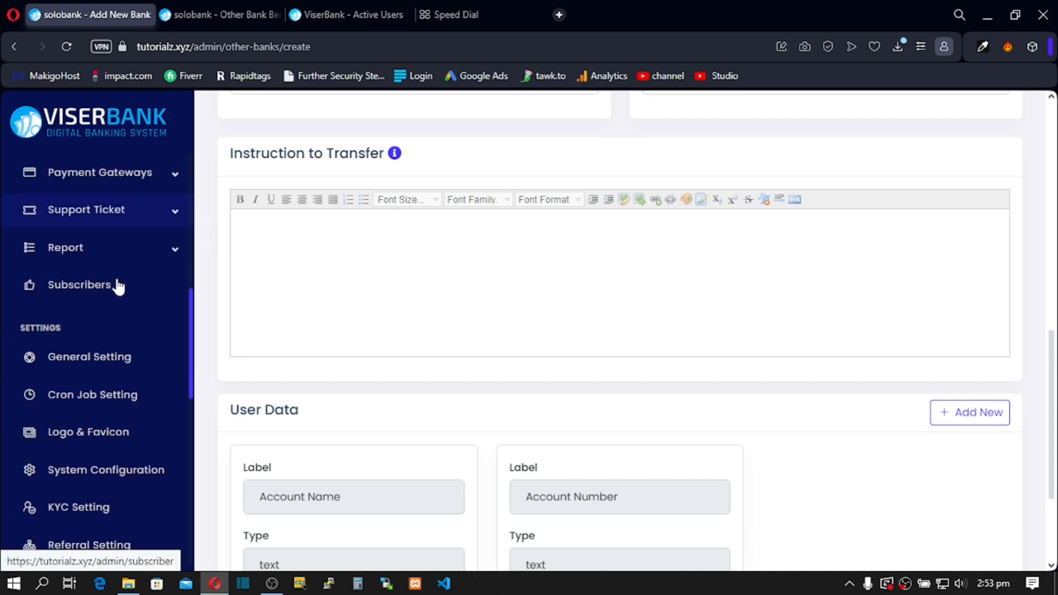
scroll(118, 288, up, 10)
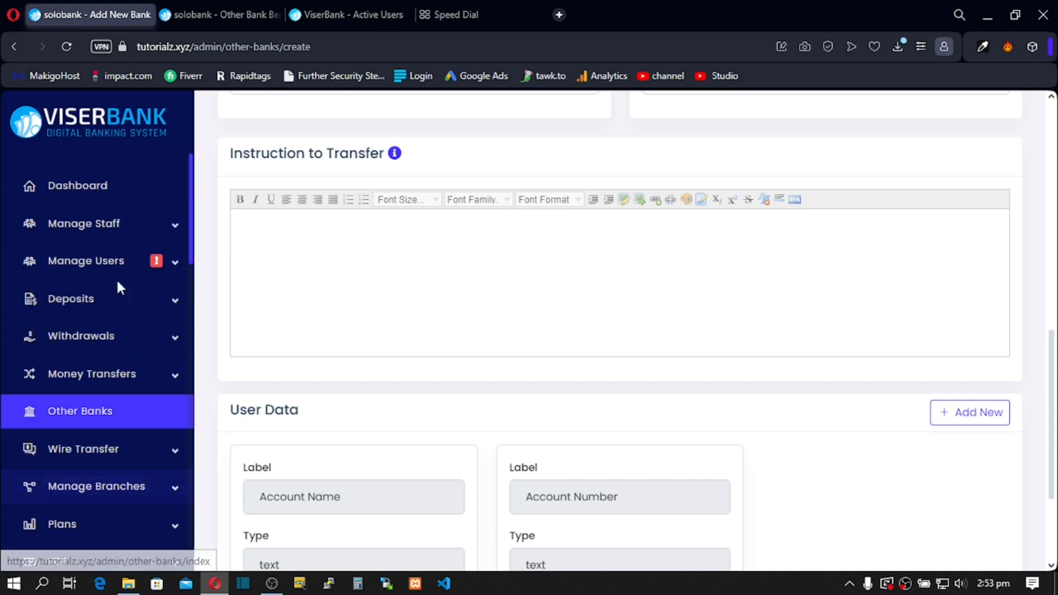
Step: Open the KYC-unverified user's details, set KYC to Verified and save
click(170, 263)
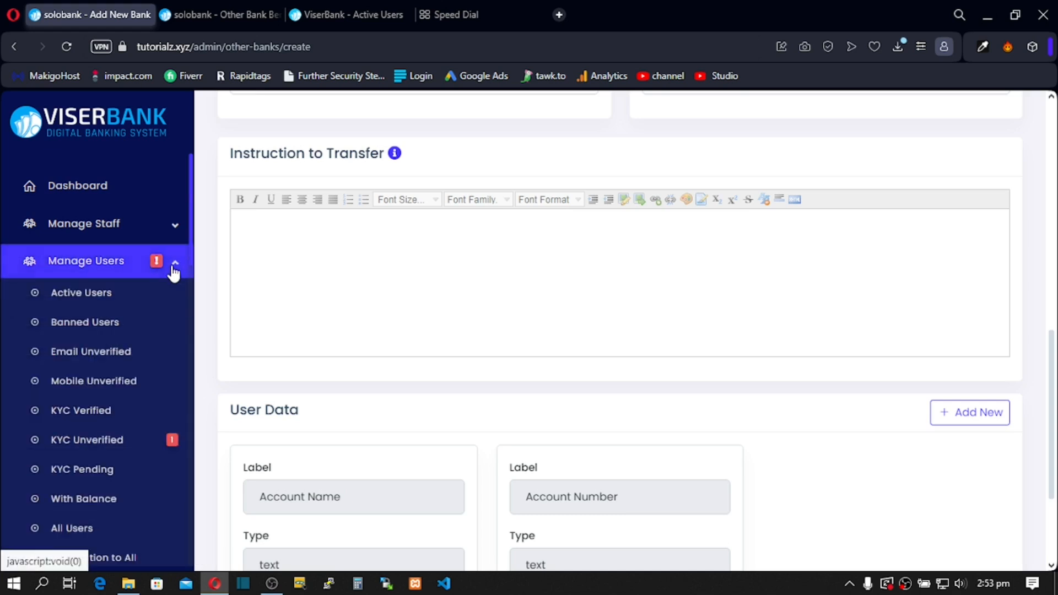
click(106, 446)
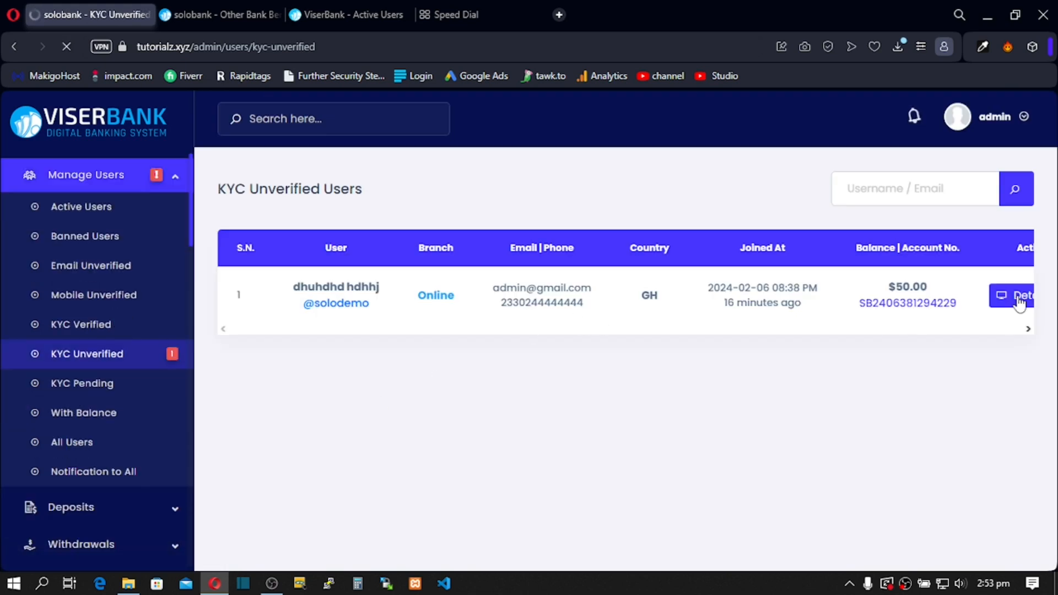
click(987, 296)
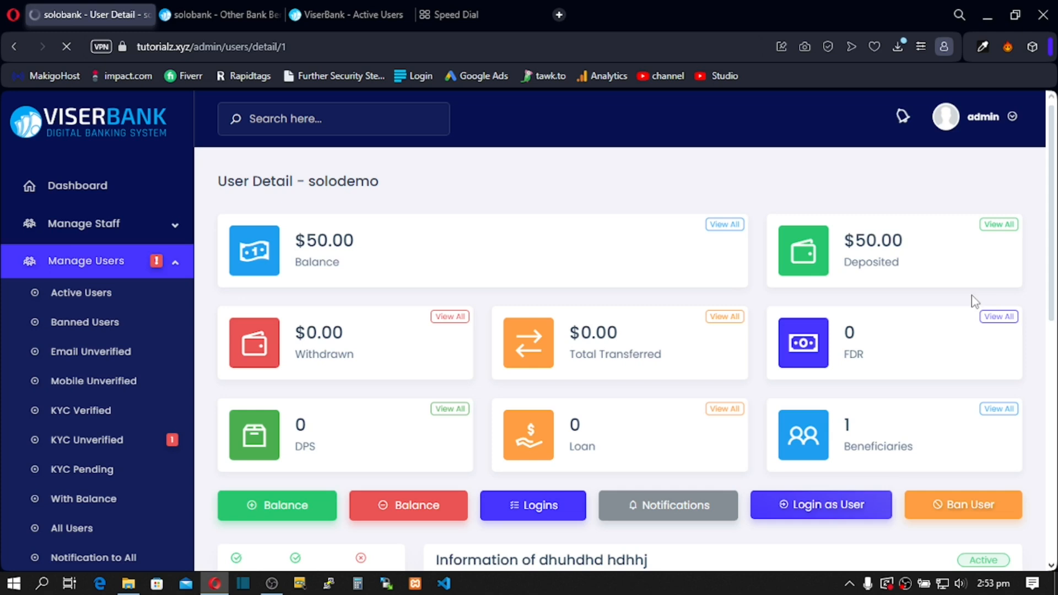
scroll(682, 398, down, 4)
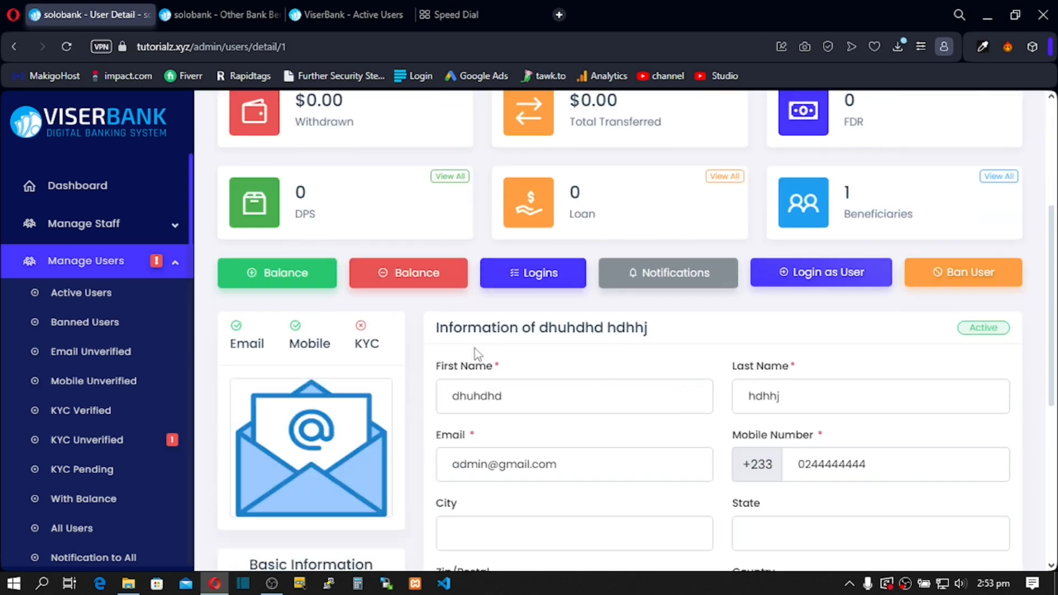
scroll(474, 348, down, 6)
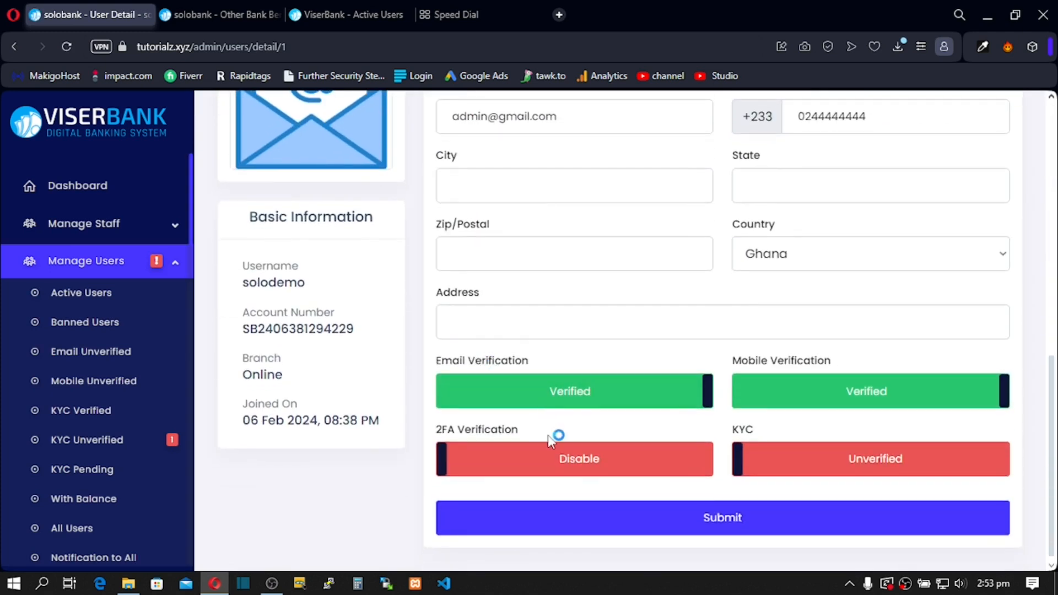
click(799, 474)
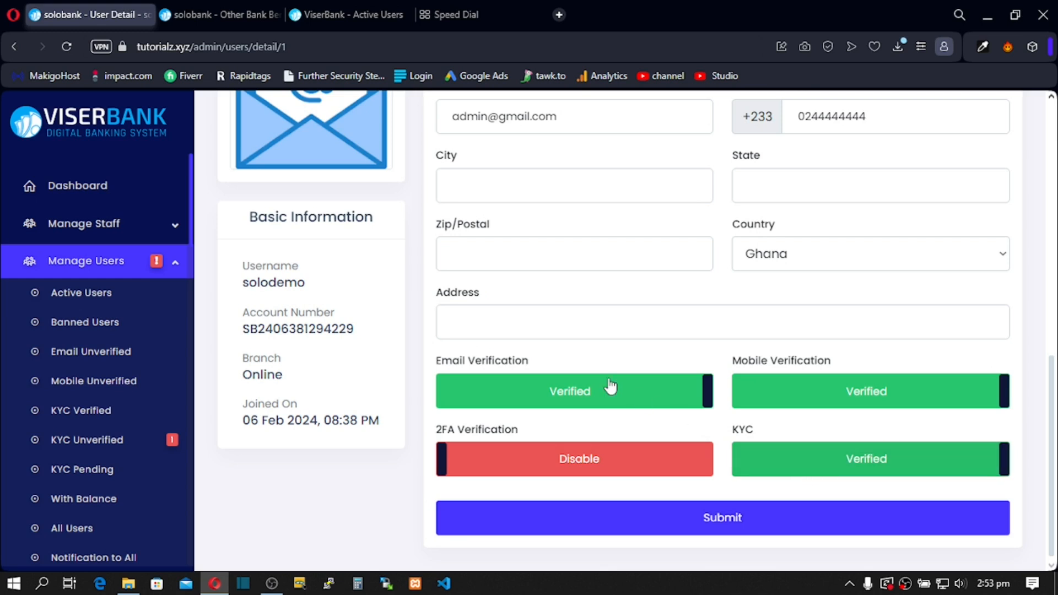
click(600, 533)
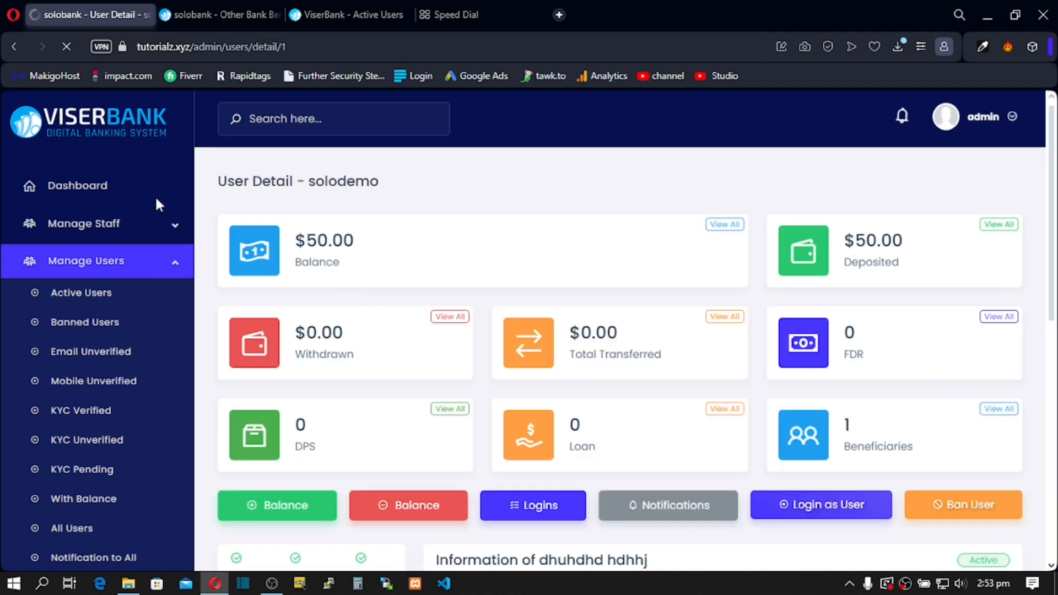
click(133, 183)
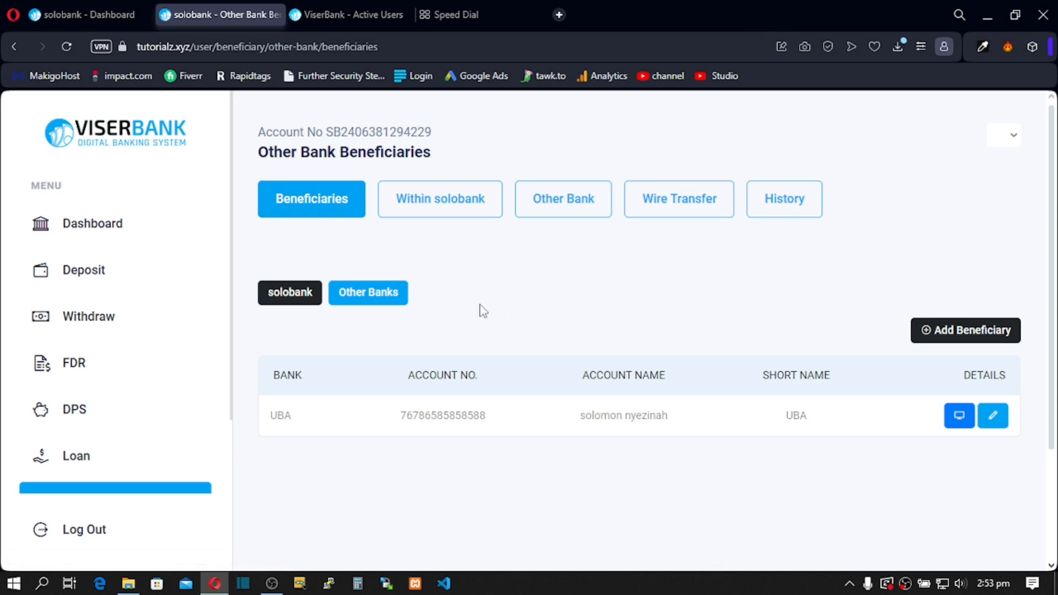
Step: From Transfer, show the Other Banks beneficiaries with UBA and open the other-bank transfer page
scroll(173, 355, down, 4)
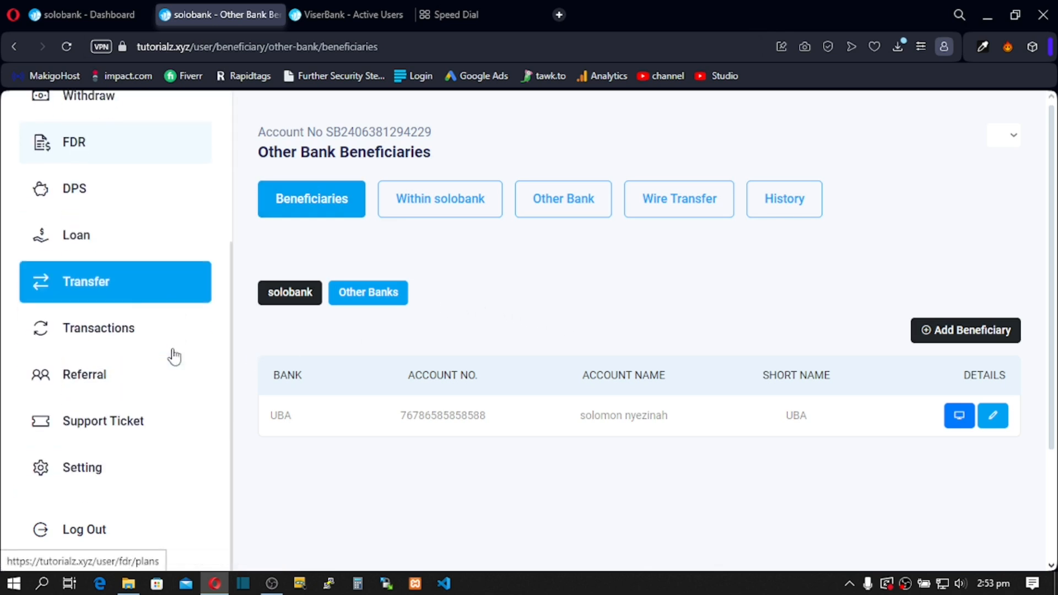
click(97, 287)
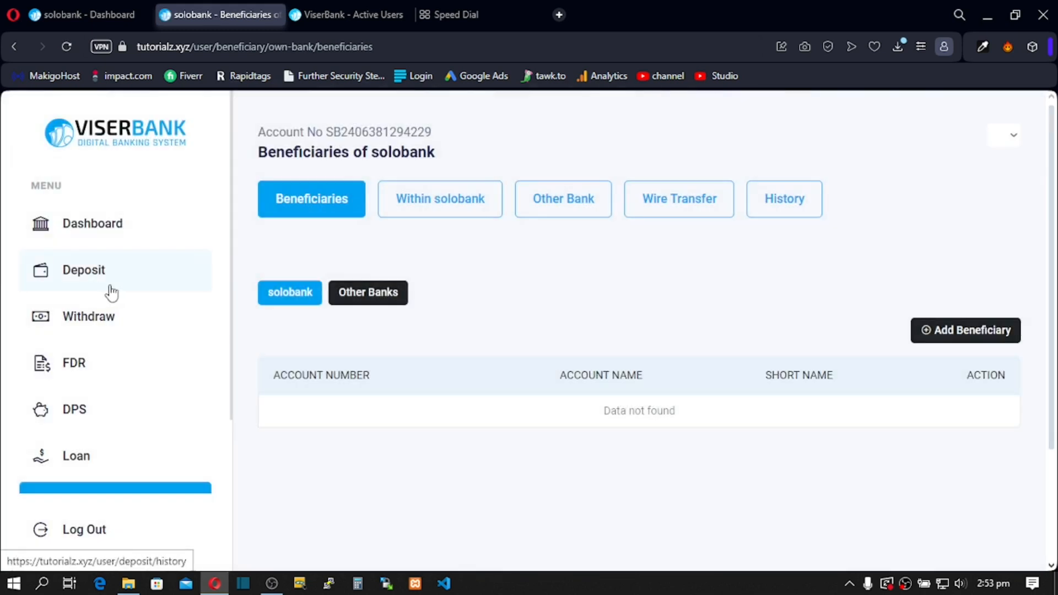
click(368, 292)
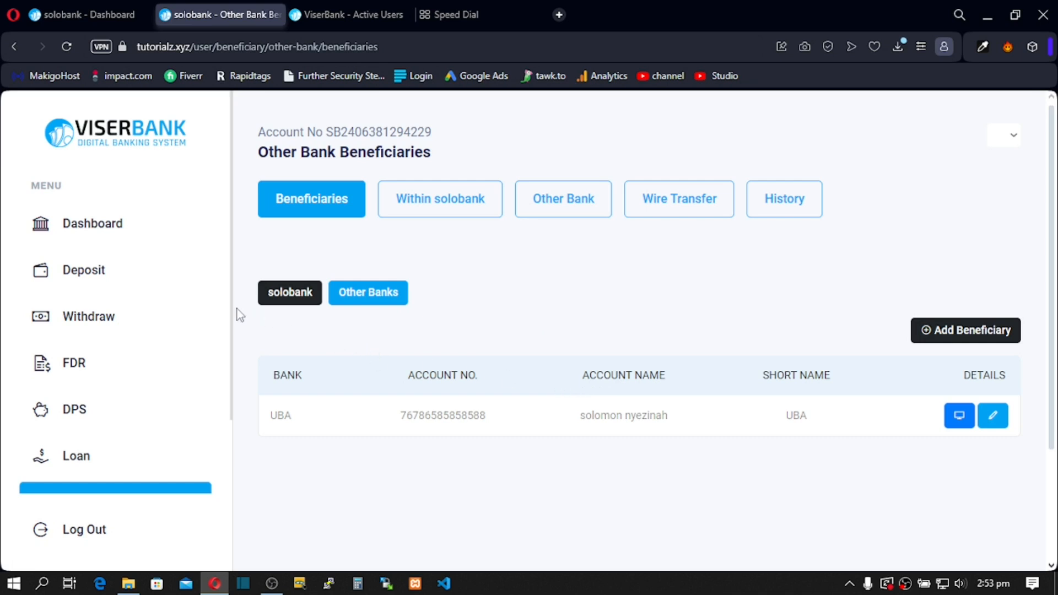
click(562, 214)
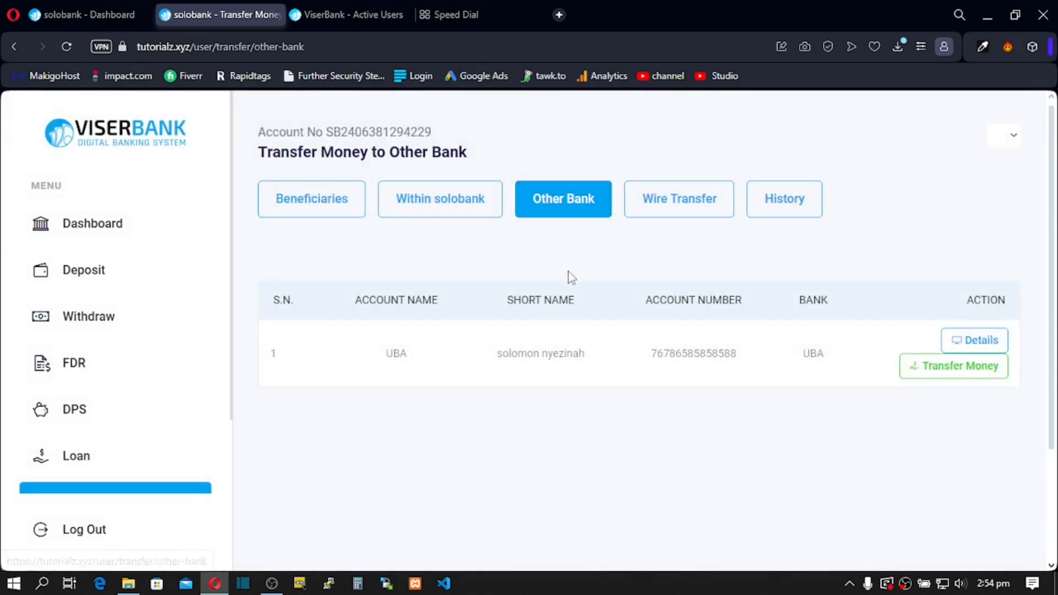
Step: Start a transfer to the UBA beneficiary and enter an amount of 40
click(952, 367)
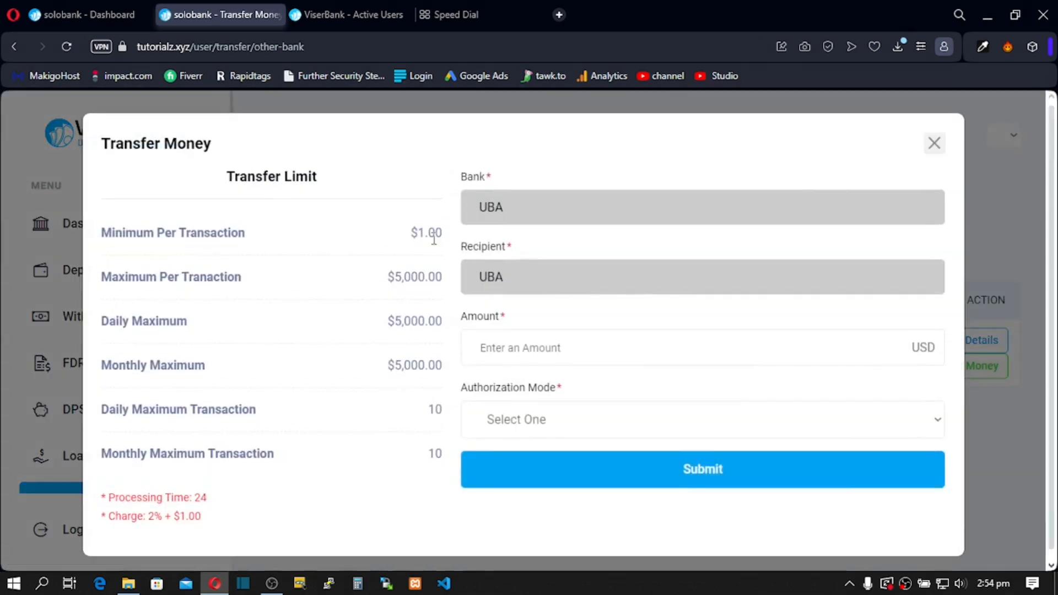
drag(469, 180, 486, 178)
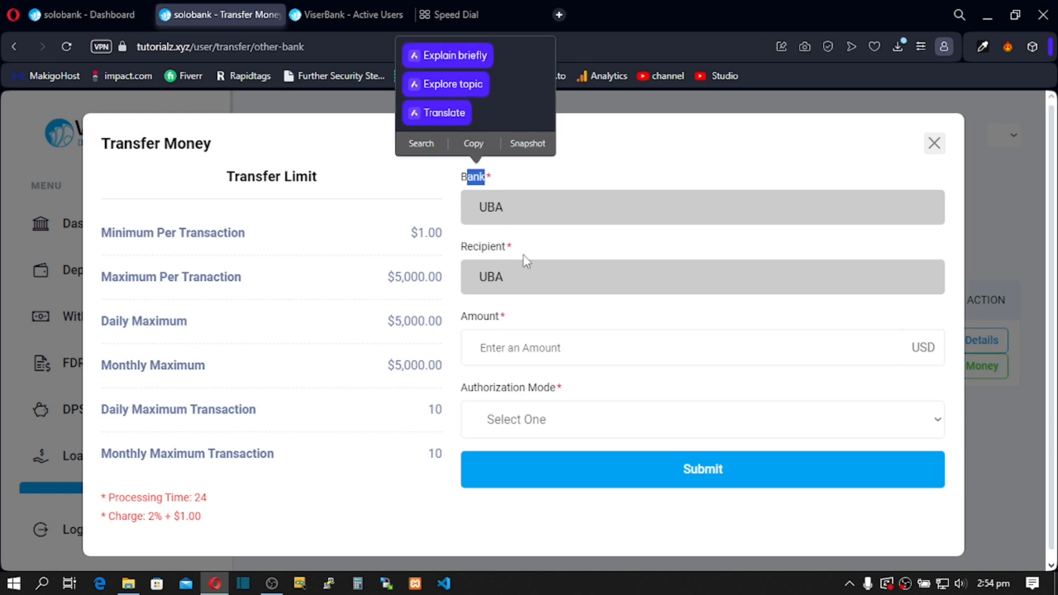
click(489, 274)
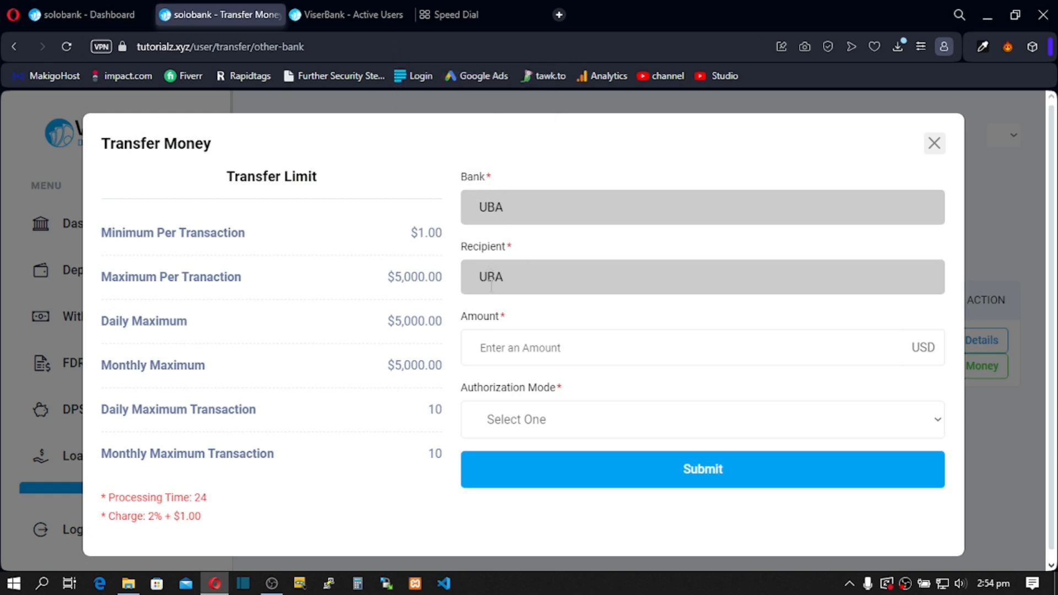
click(491, 350)
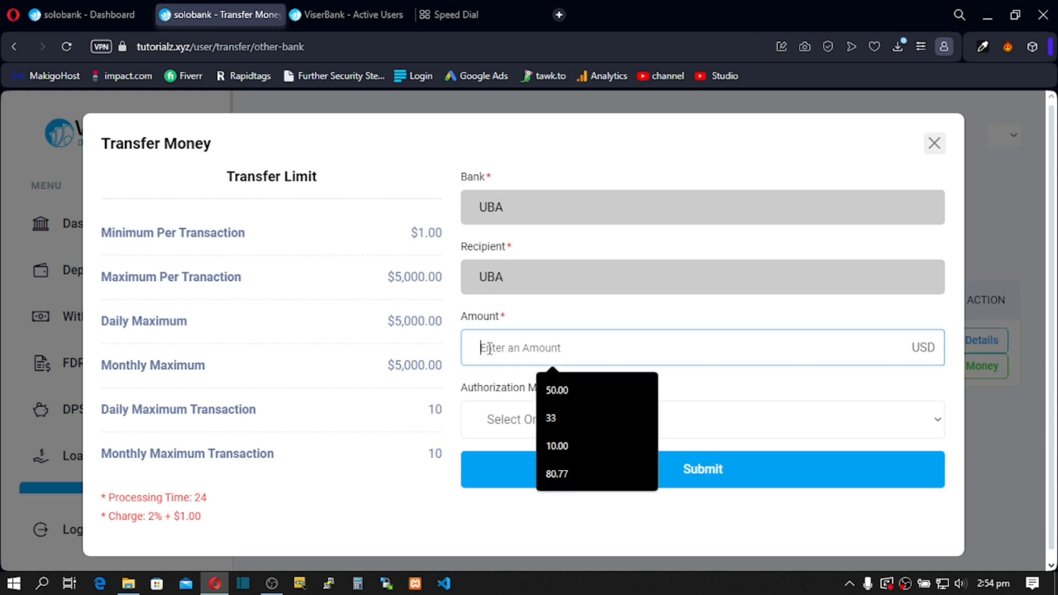
text(40)
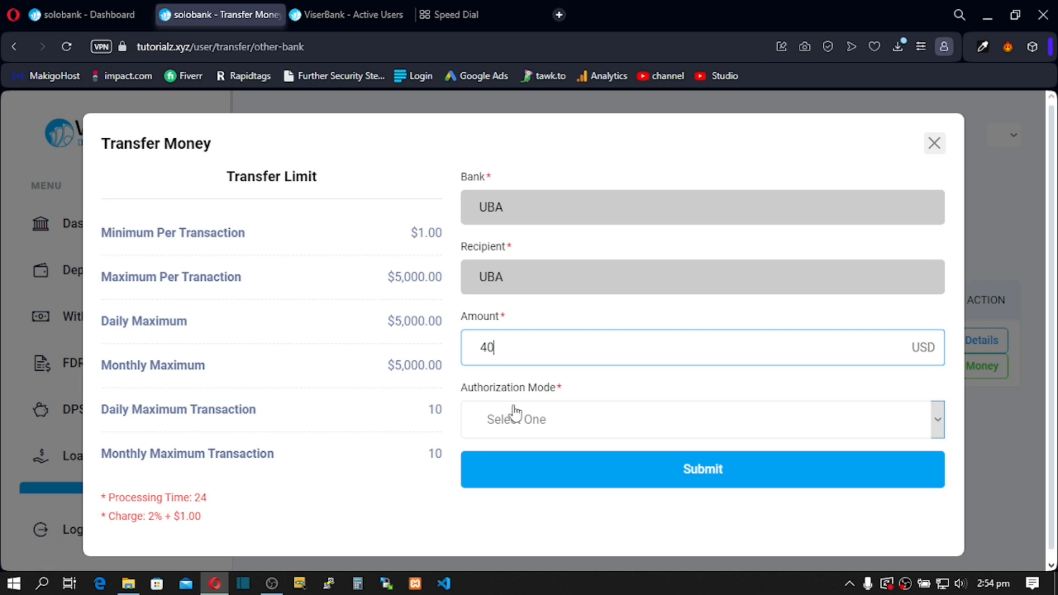
Step: Choose SMS as the authorization mode and submit the transfer request
click(533, 421)
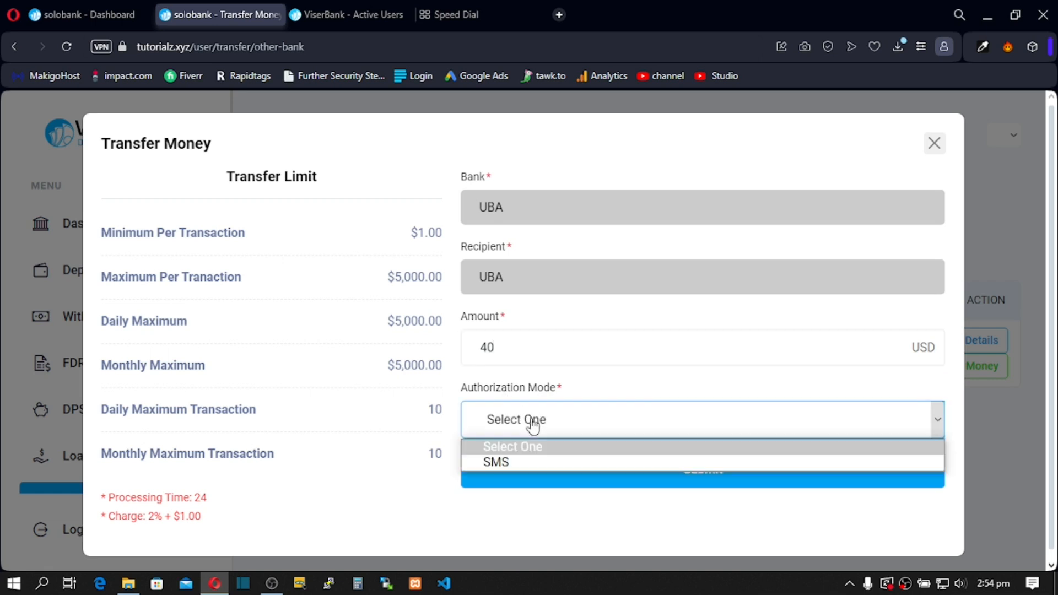
click(525, 463)
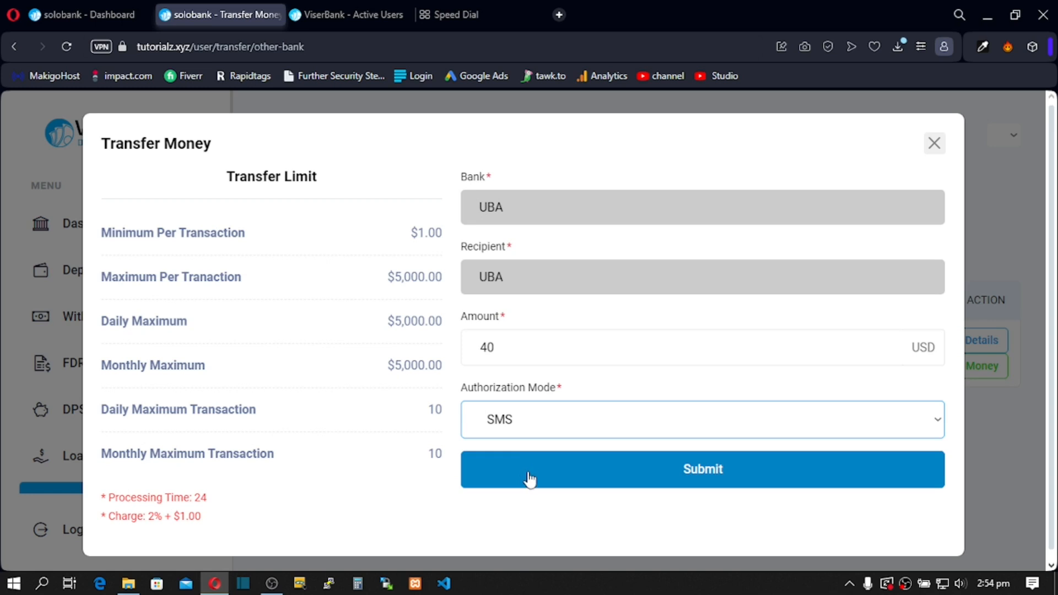
click(574, 464)
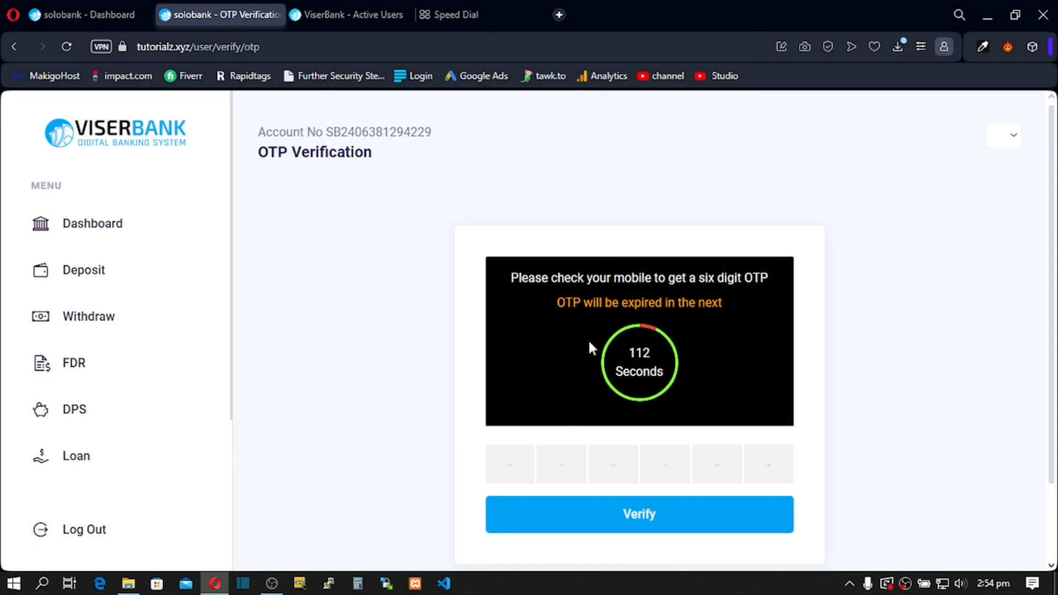
Step: Go to the admin panel's Settings > System Configuration page
click(91, 7)
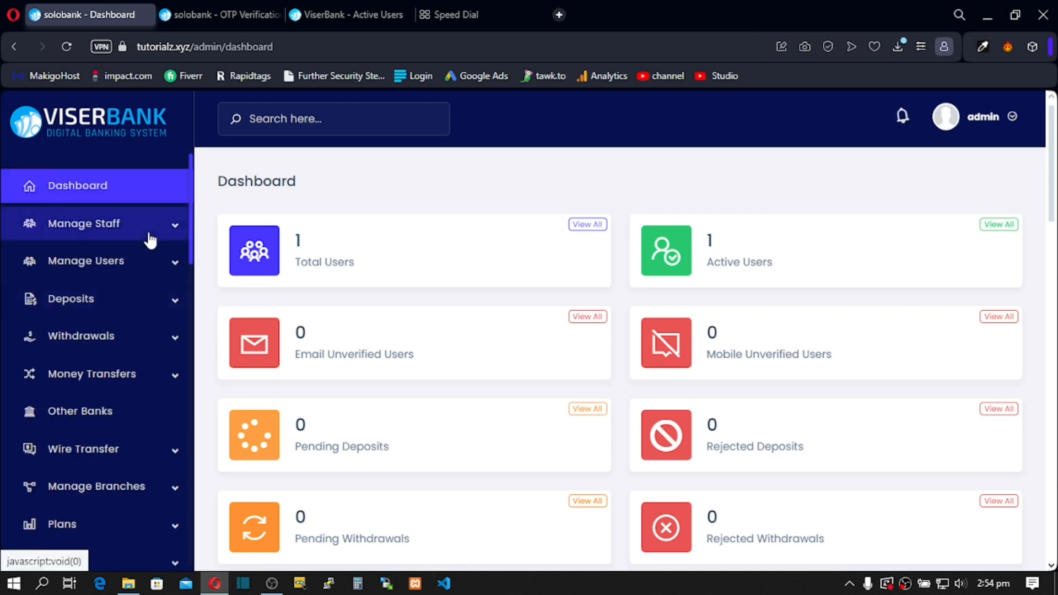
scroll(149, 243, down, 9)
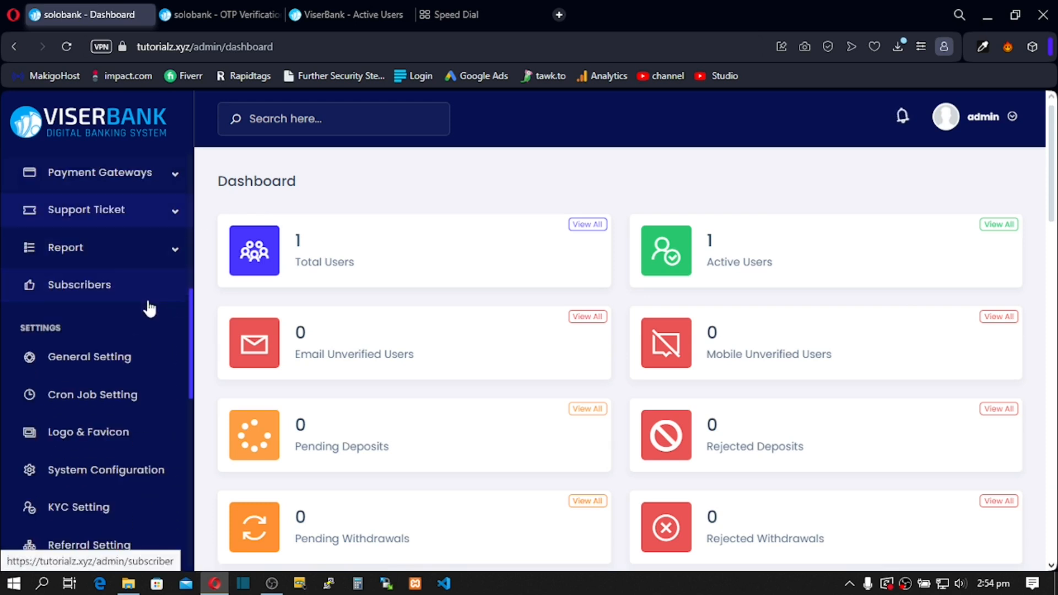
scroll(148, 309, down, 3)
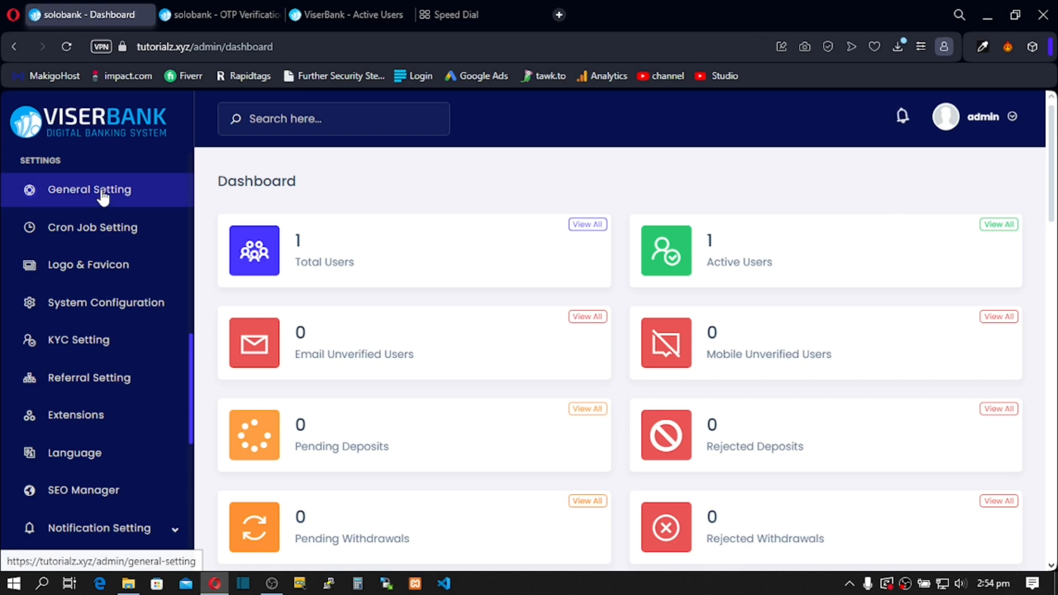
click(105, 302)
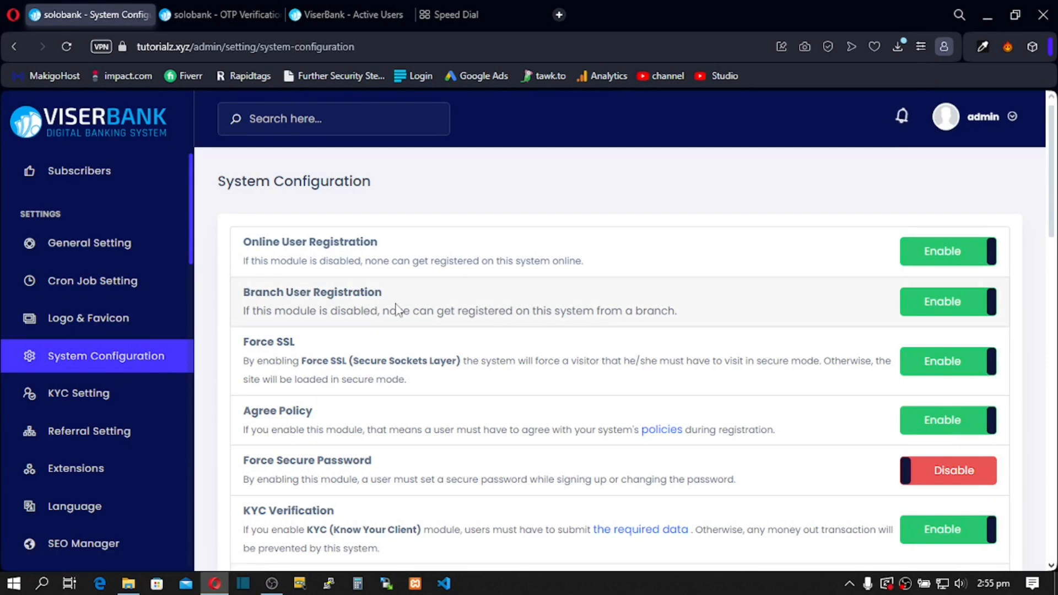
scroll(593, 331, down, 5)
scroll(594, 330, down, 9)
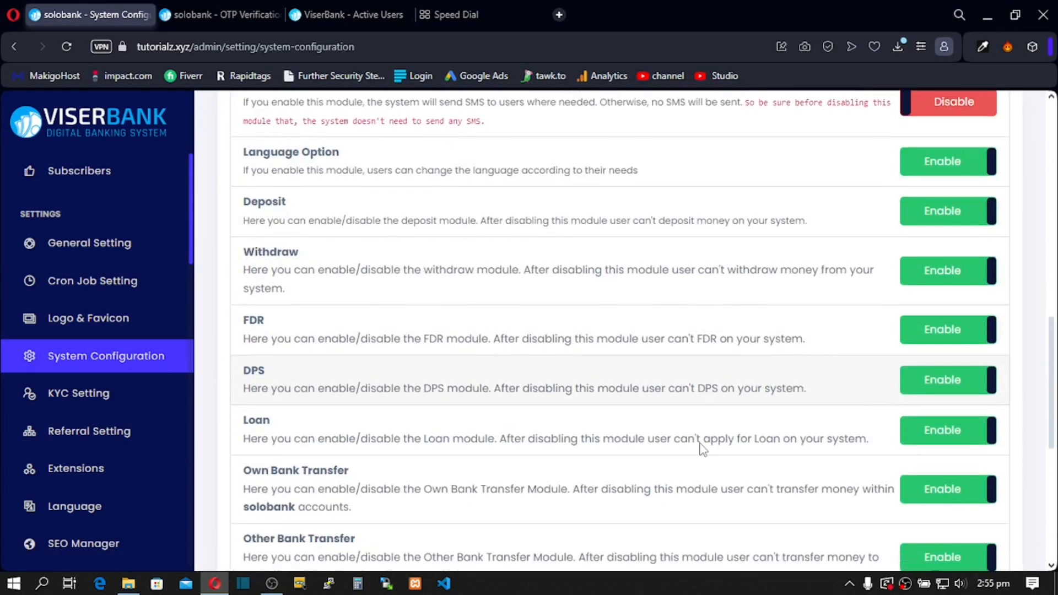
scroll(703, 450, down, 2)
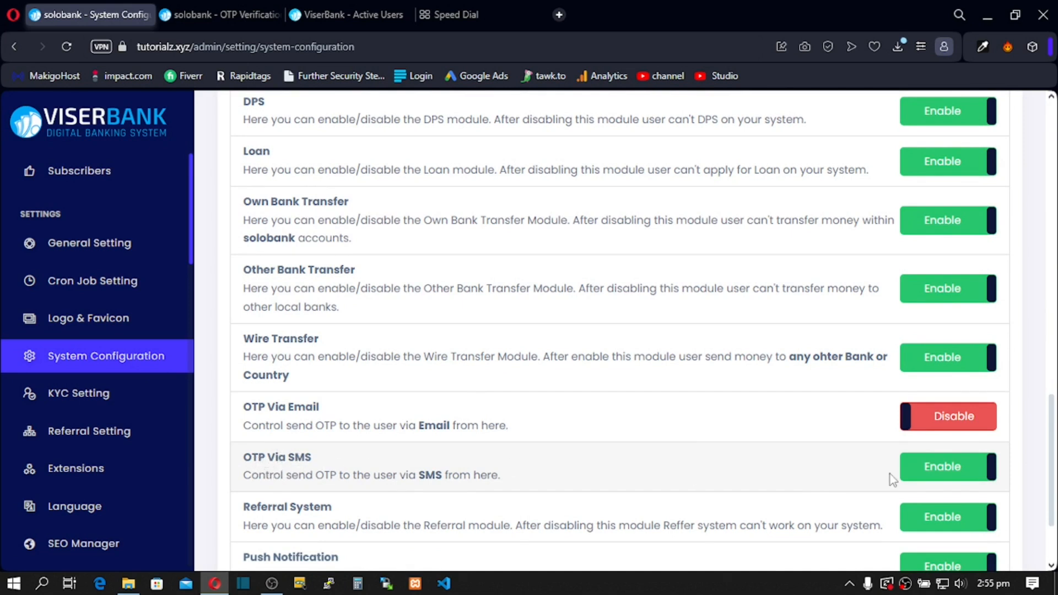
Step: Set both OTP Via SMS and OTP Via Email to Disable and save the configuration
click(959, 467)
click(939, 430)
drag(461, 425, 515, 417)
click(530, 427)
drag(427, 428, 488, 426)
click(444, 427)
mouse_move(418, 426)
mouse_down()
mouse_move(461, 427)
mouse_move(406, 427)
mouse_up()
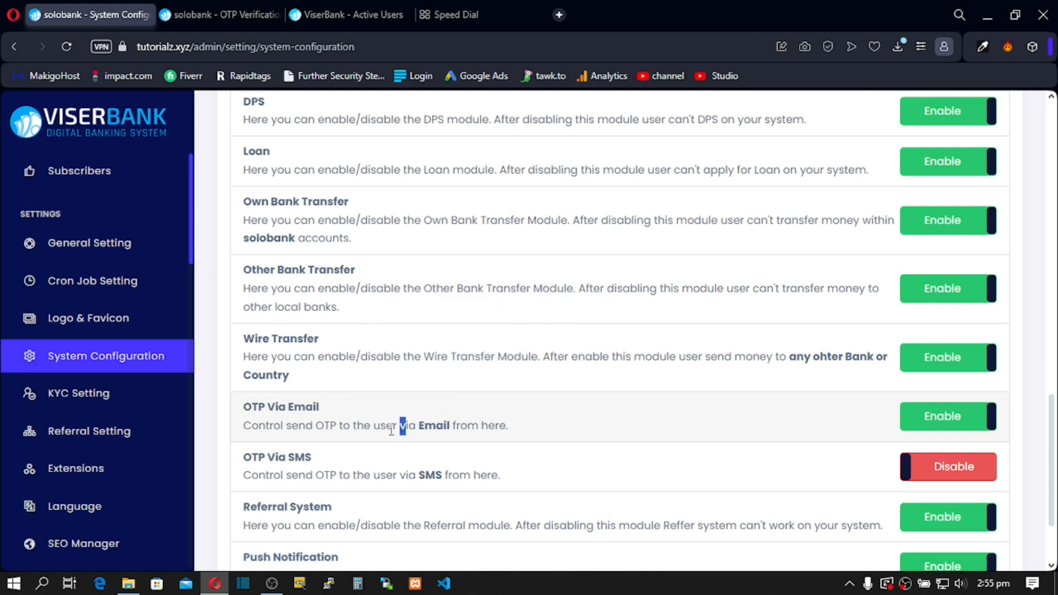
drag(370, 475, 446, 476)
click(943, 420)
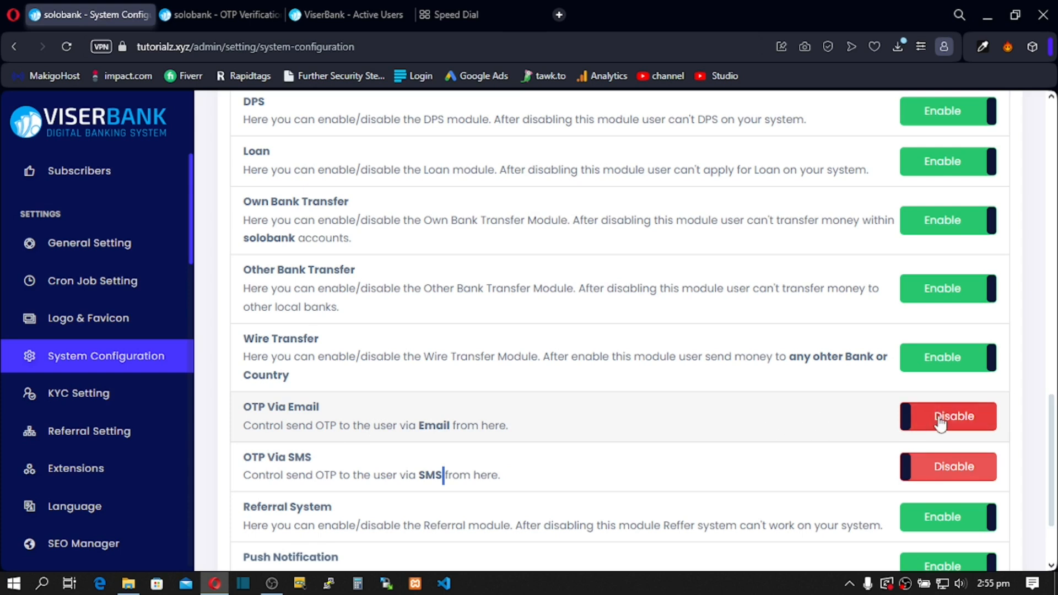
scroll(699, 371, down, 2)
click(529, 527)
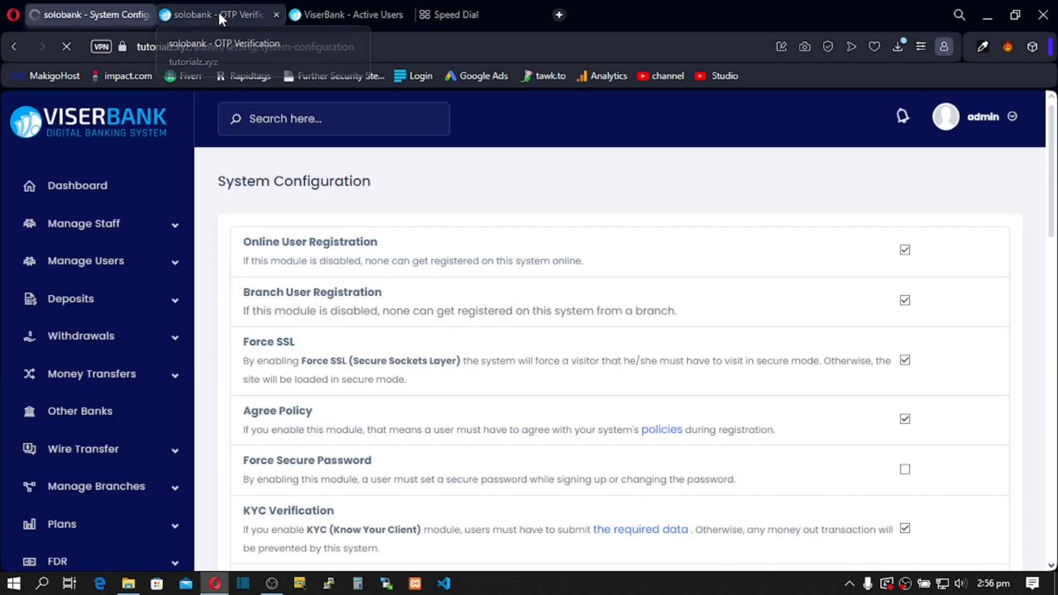
Step: Reload the pending OTP Verification page and select verify/otp in its address
click(217, 13)
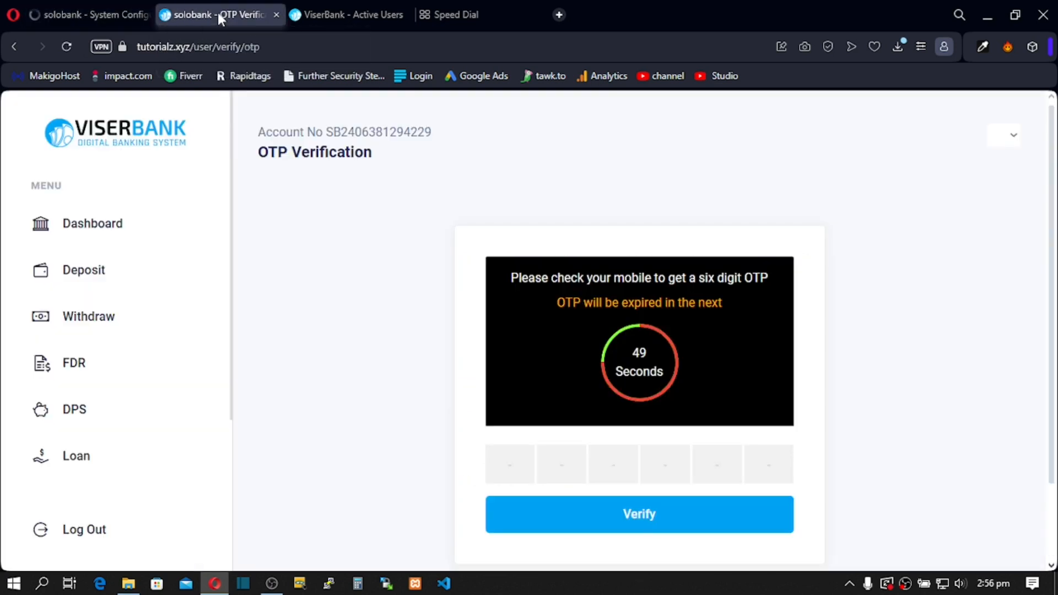
click(63, 47)
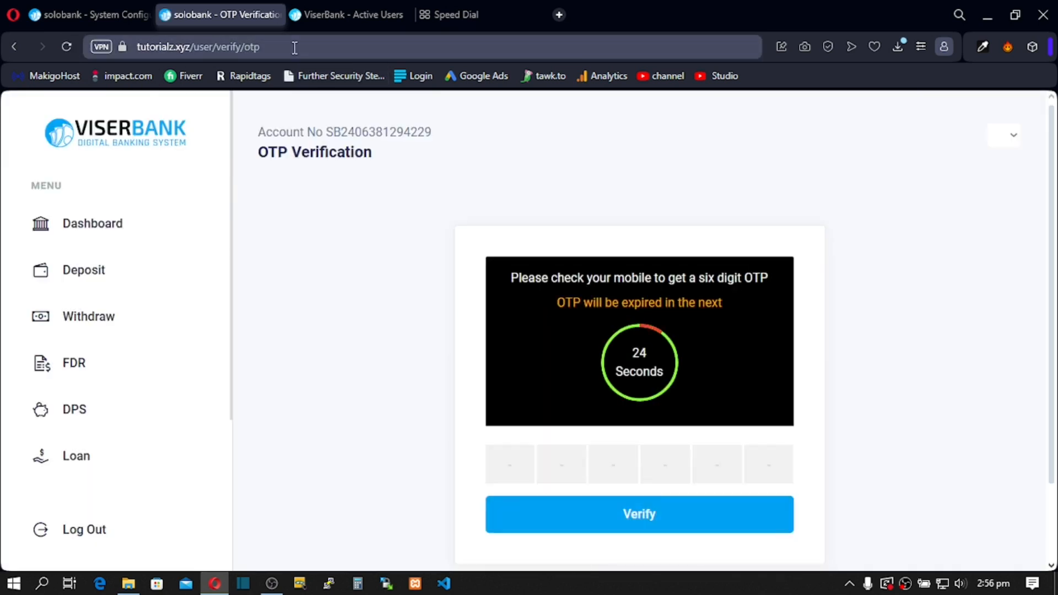
drag(266, 47, 235, 47)
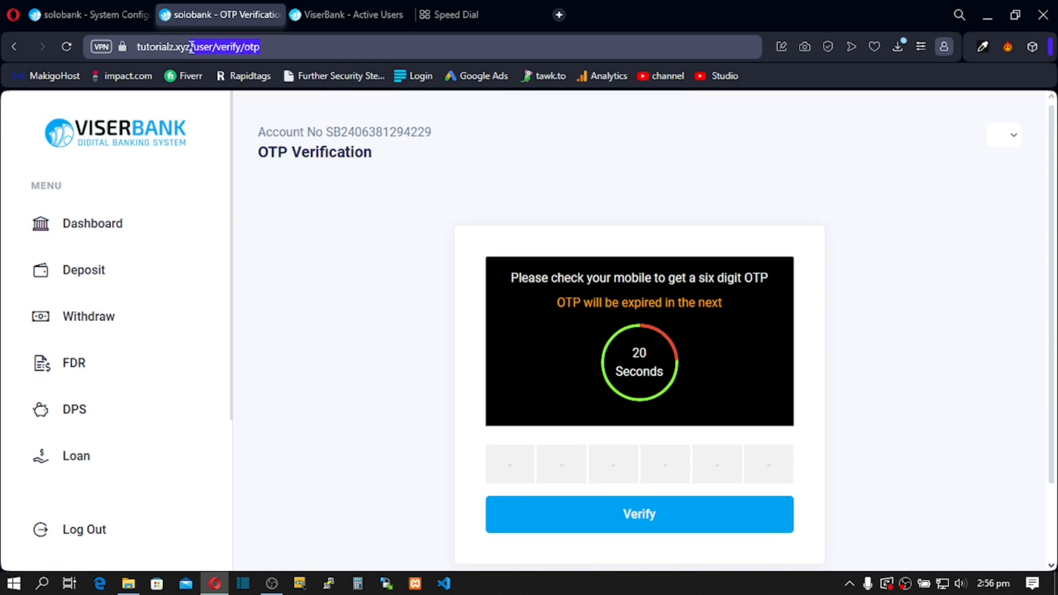
Step: Remove '/user/verify/otp' from the address so only tutorialz.xyz remains, and load that page
key(BackSpace)
key(Return)
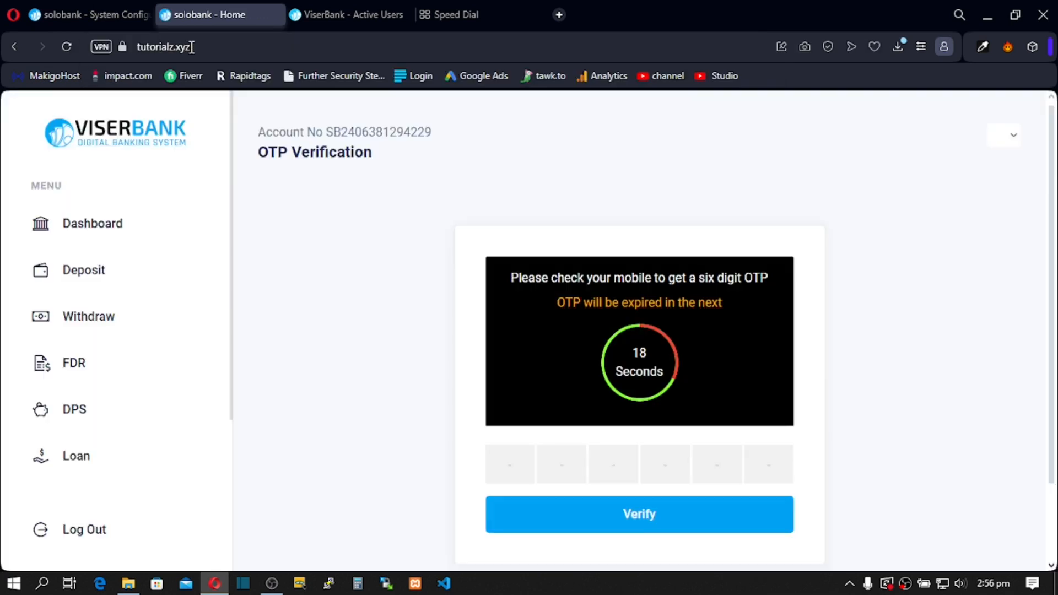
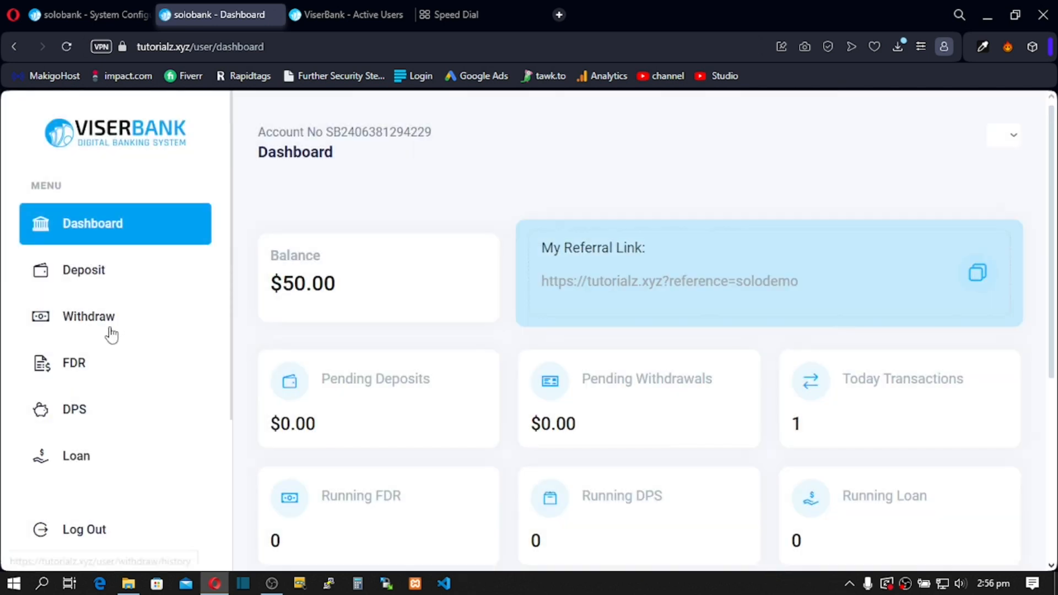
Step: Start an Other Bank transfer to the UBA beneficiary
scroll(99, 414, down, 4)
click(98, 281)
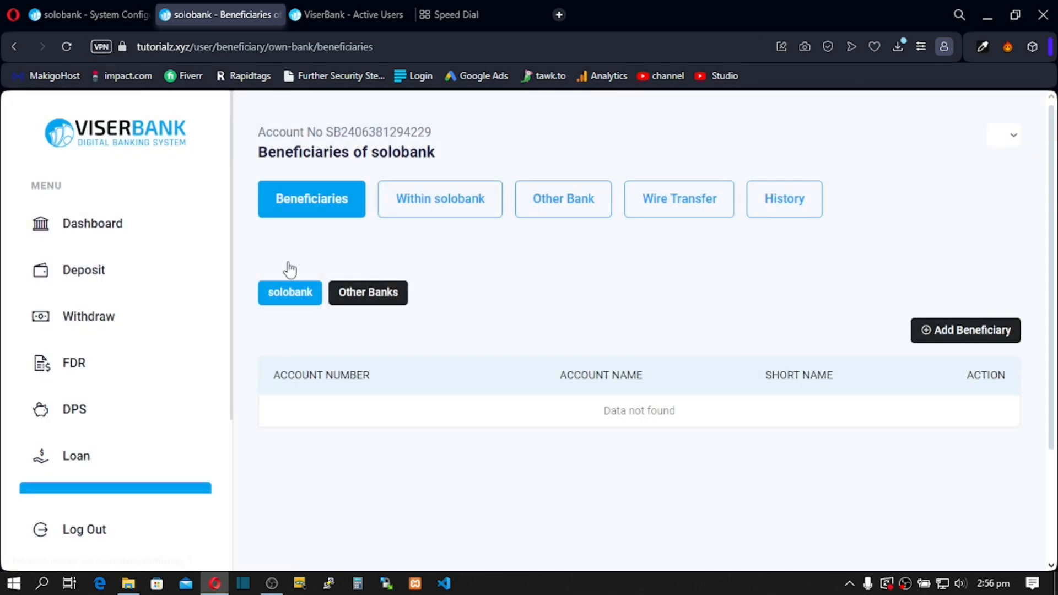
click(568, 199)
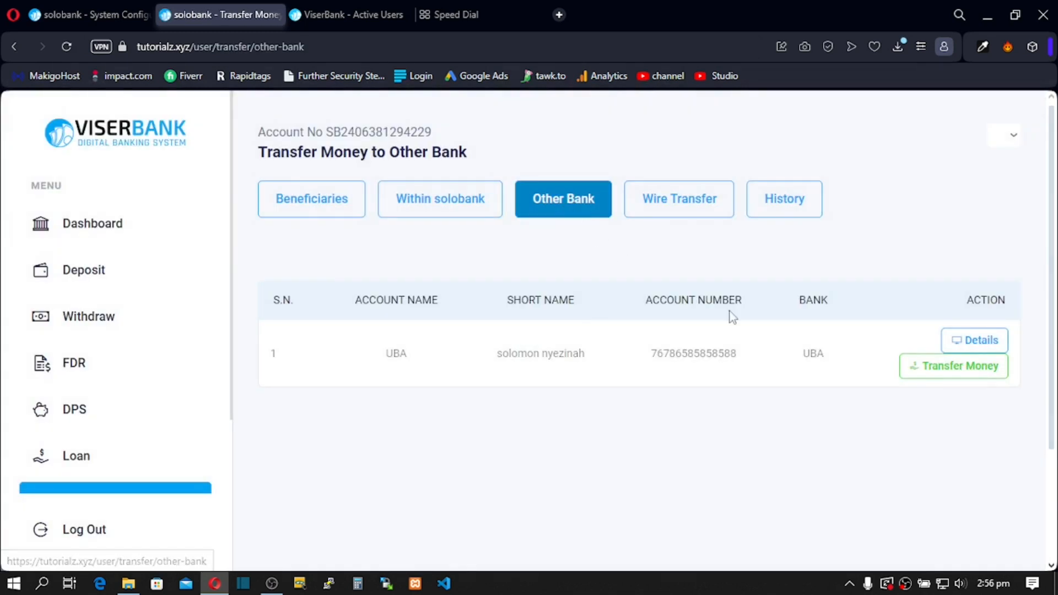
click(949, 367)
Step: Enter 40 as the transfer amount and submit it
click(537, 344)
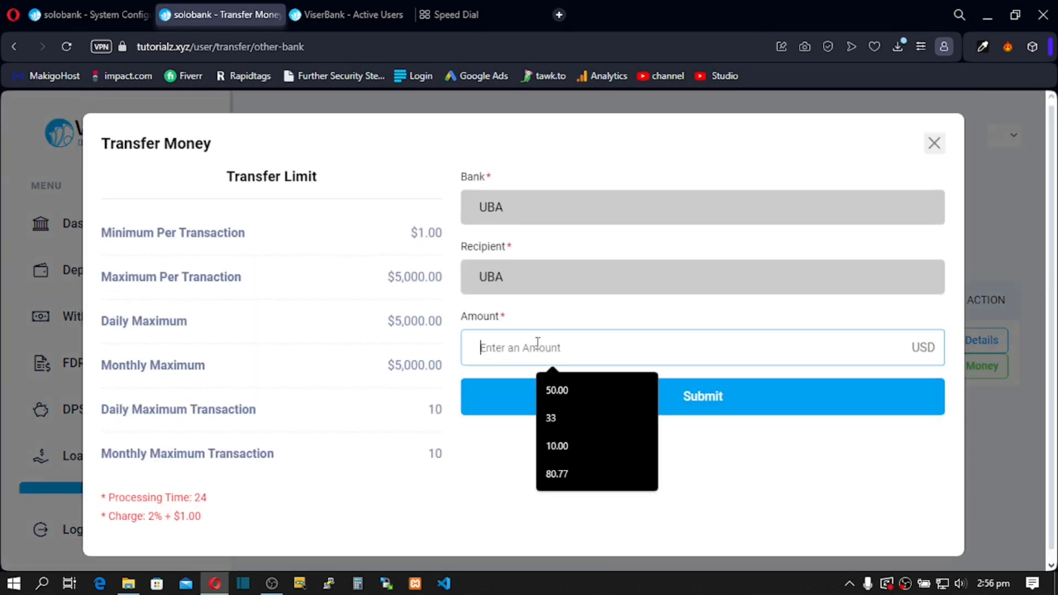
text(5)
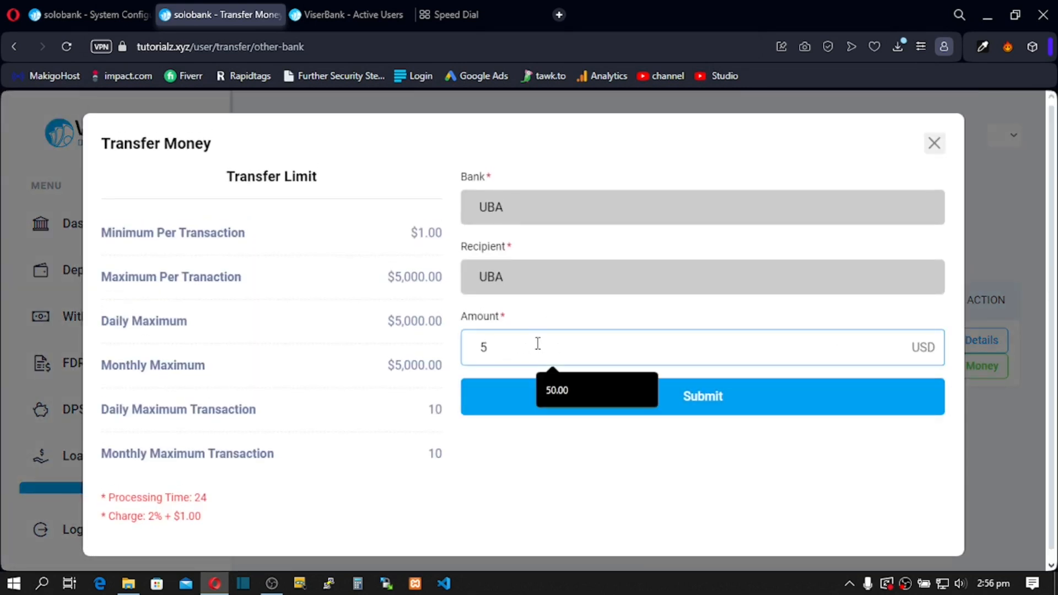
key(BackSpace)
text(40)
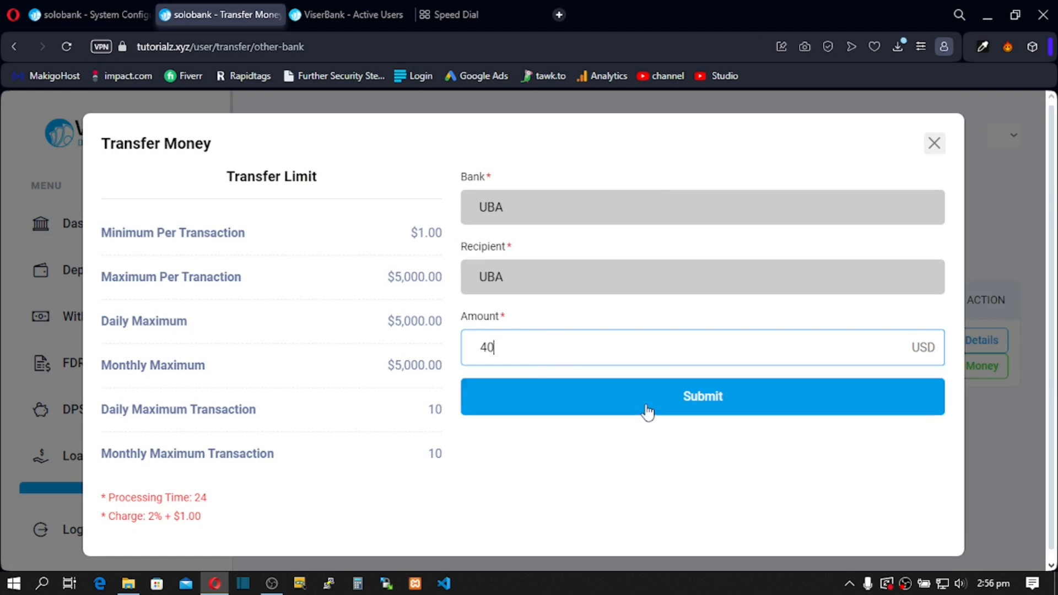
click(648, 408)
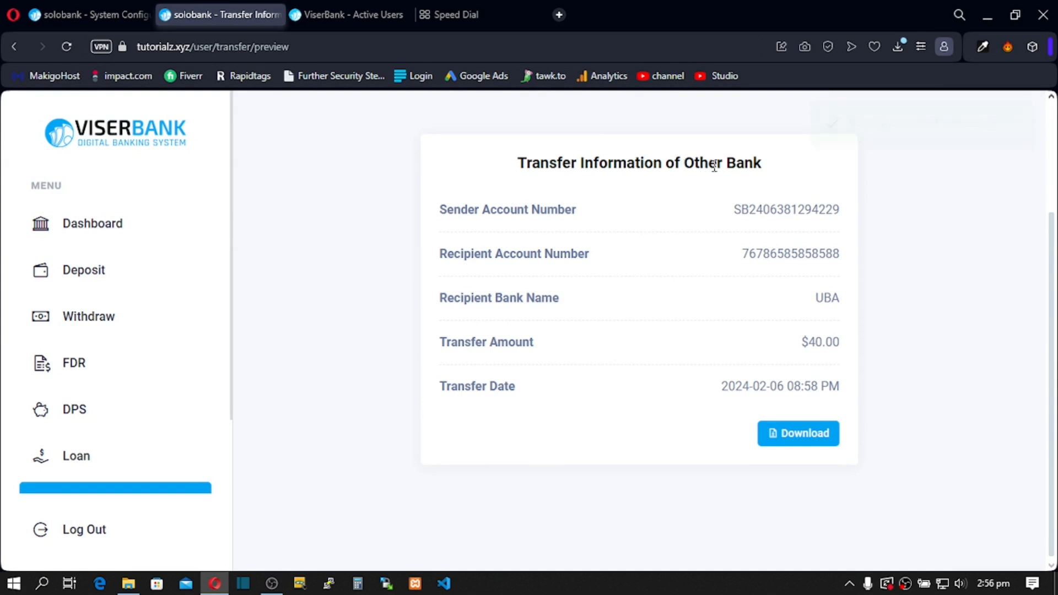
Step: Highlight the sender and recipient account numbers in the Transfer Information card
drag(460, 216, 837, 223)
drag(447, 254, 473, 255)
drag(566, 210, 806, 217)
drag(474, 255, 825, 248)
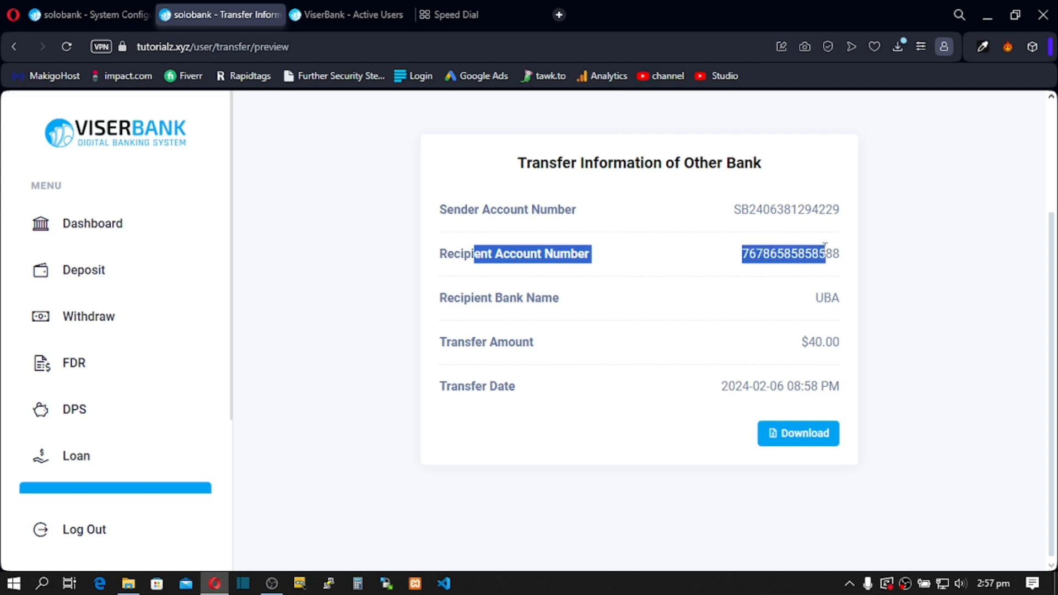
Step: Highlight the recipient bank, the $40 amount and the transfer date, then return to the admin panel
drag(448, 300, 830, 300)
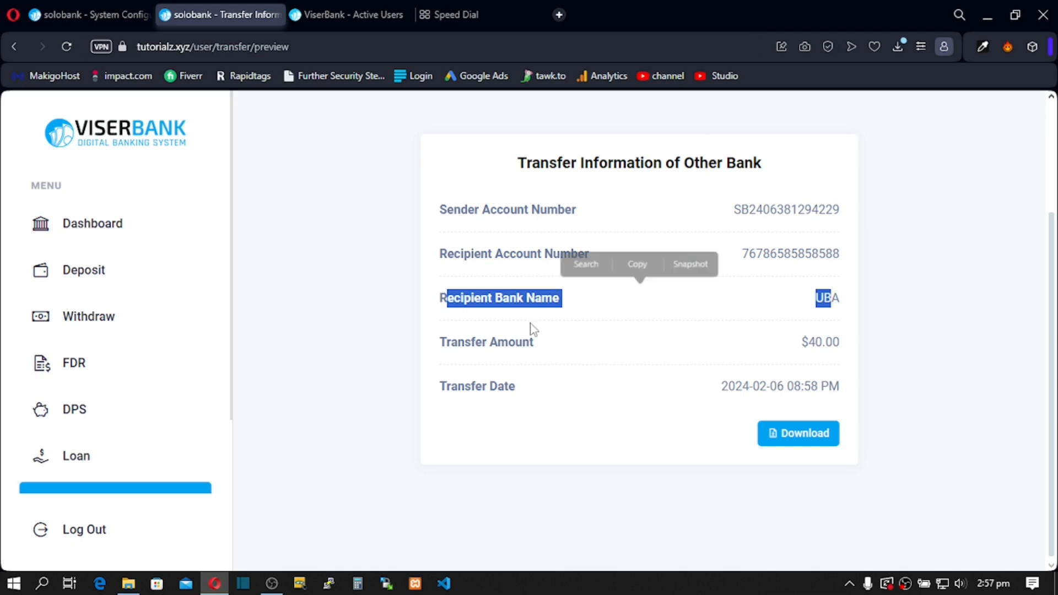
drag(483, 342, 827, 343)
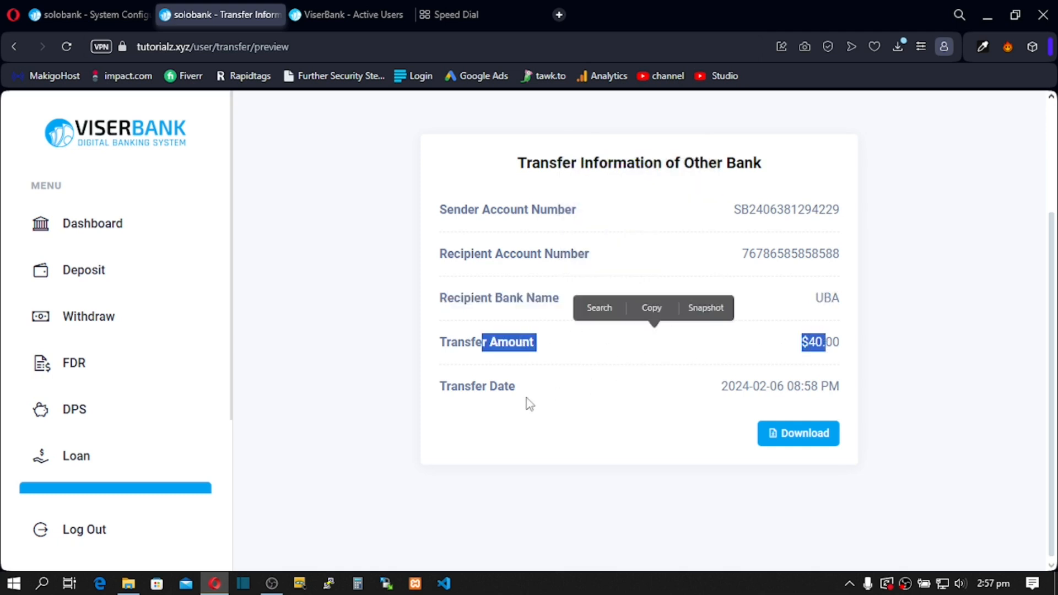
click(518, 387)
drag(518, 386, 777, 386)
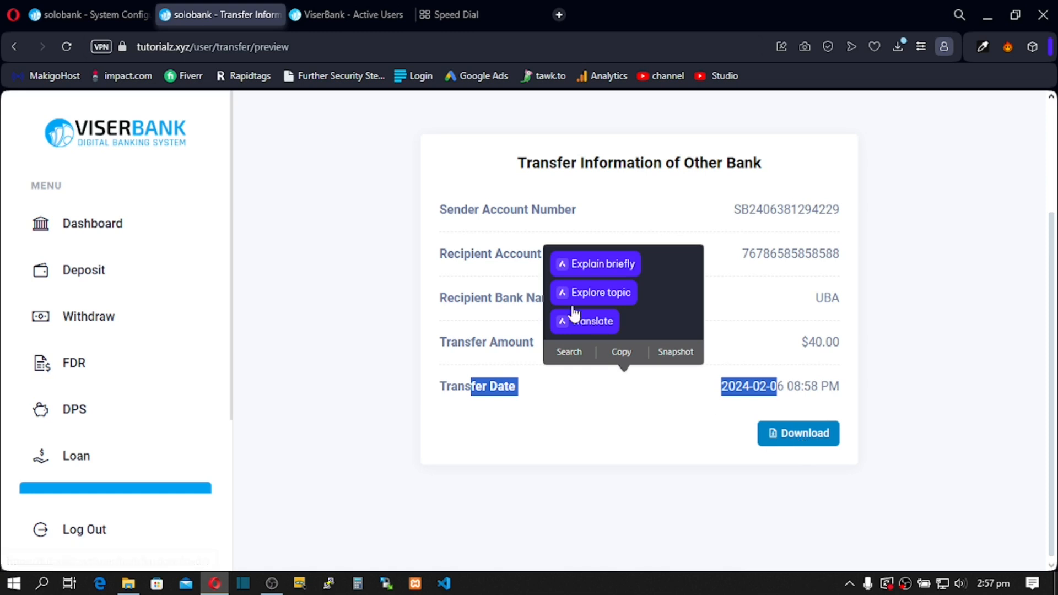
click(83, 12)
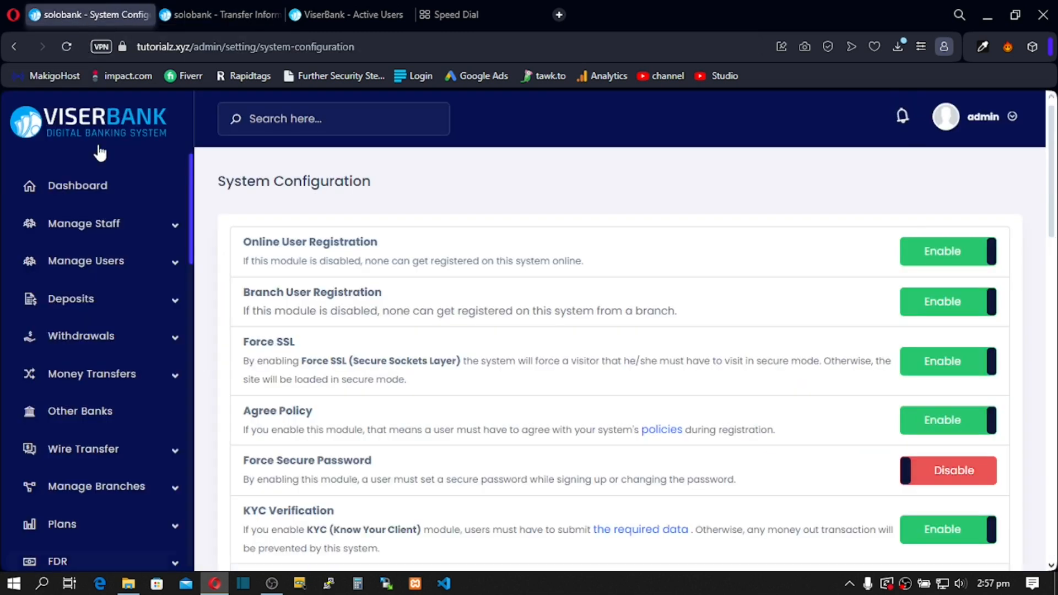
Step: Open the admin Pending Transfers list and view the details of the $40 UBA transfer
click(66, 125)
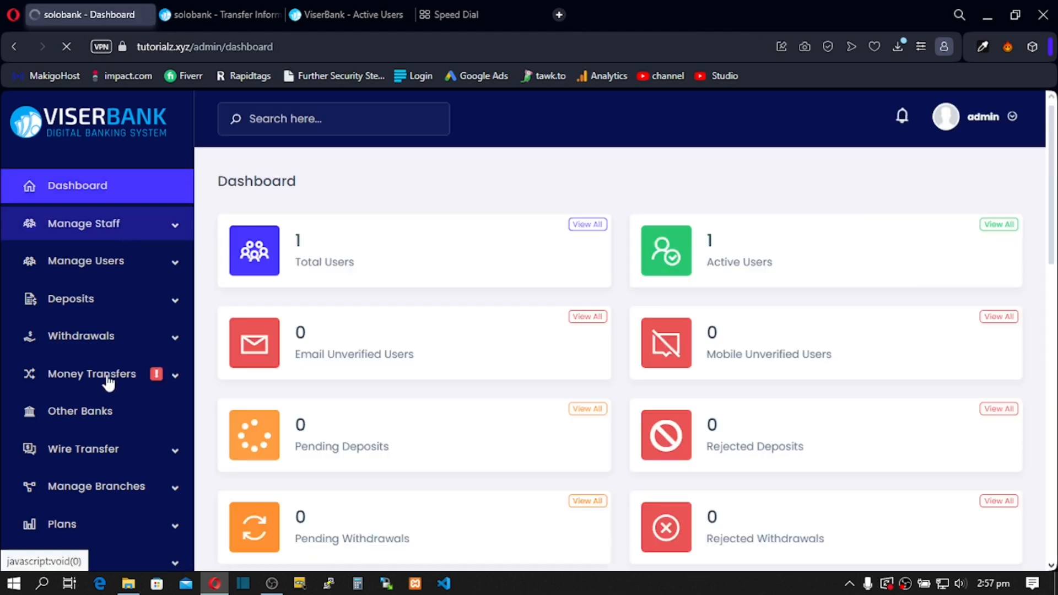
click(172, 379)
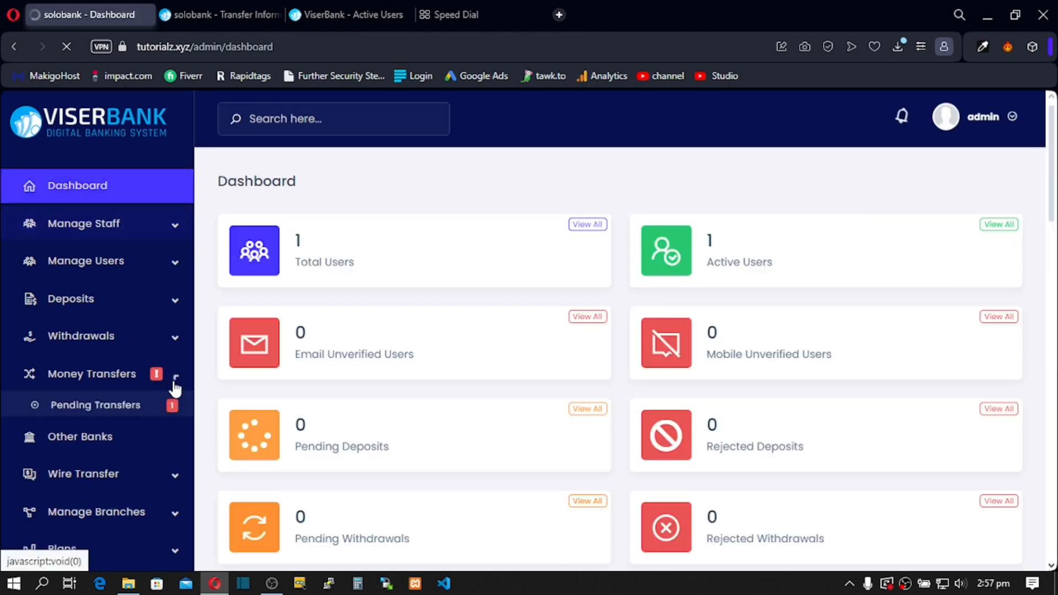
click(110, 414)
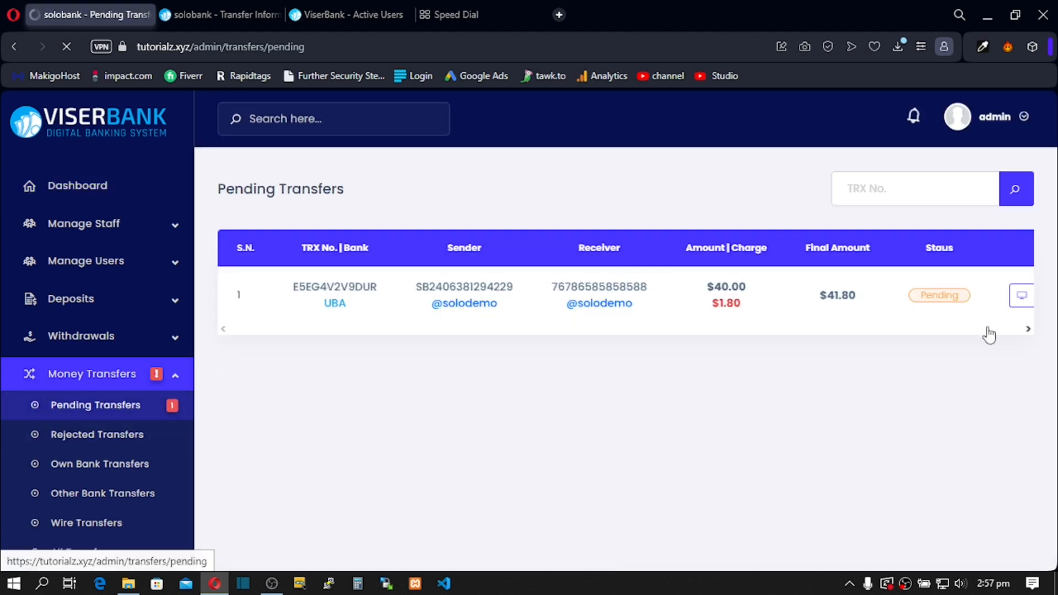
click(1028, 330)
click(985, 305)
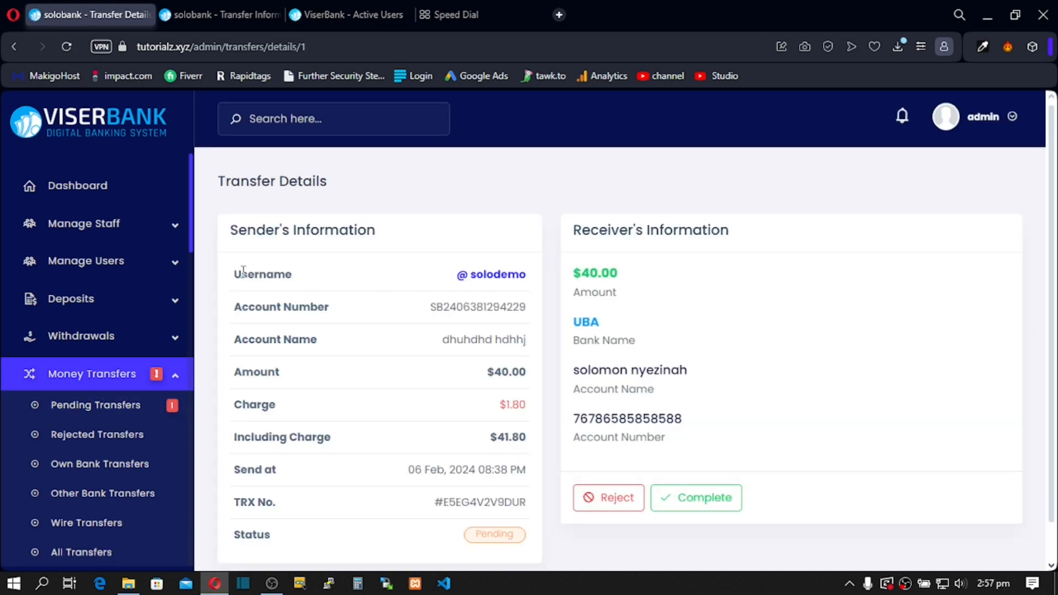
Step: Highlight the sender's username, account details, $1.80 charge and $41.80 total
double_click(243, 272)
drag(262, 306, 349, 310)
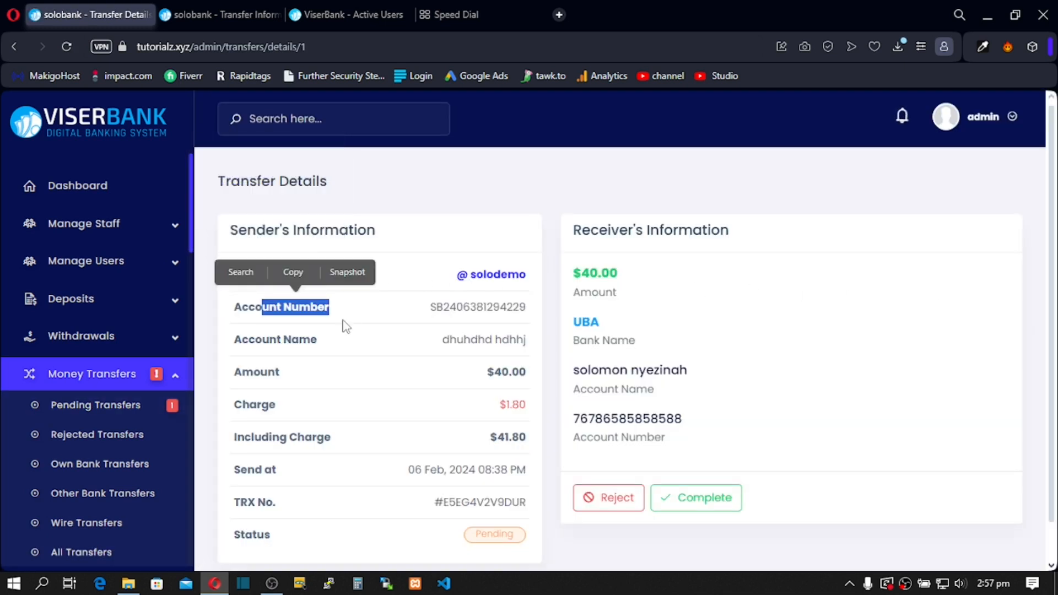
drag(285, 340, 269, 340)
click(294, 389)
drag(249, 405, 331, 455)
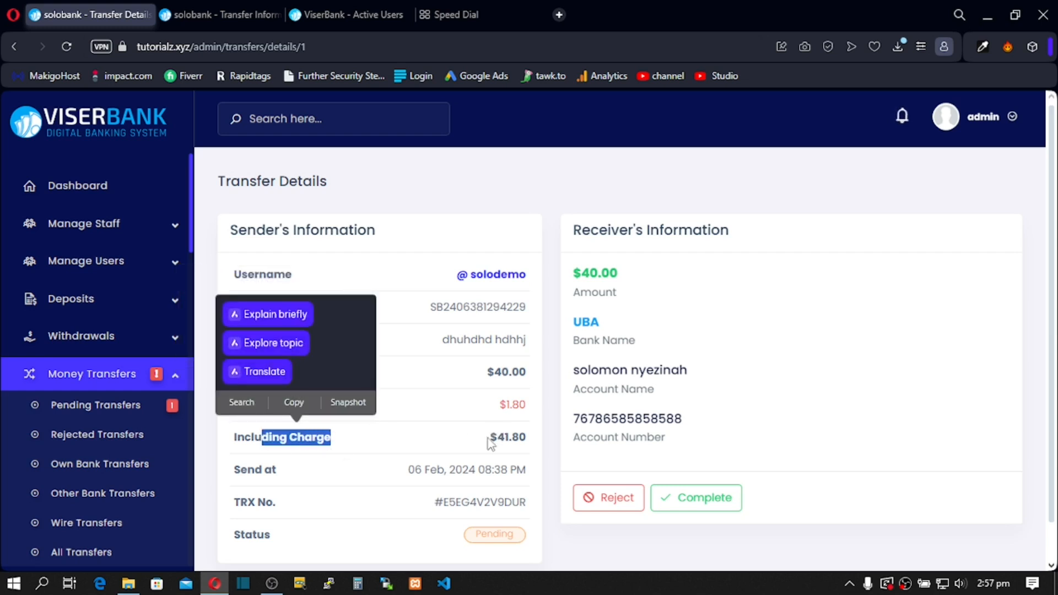
drag(490, 438, 539, 441)
Step: Highlight the send date and the receiver's account number
drag(255, 470, 300, 499)
click(299, 498)
scroll(300, 498, down, 1)
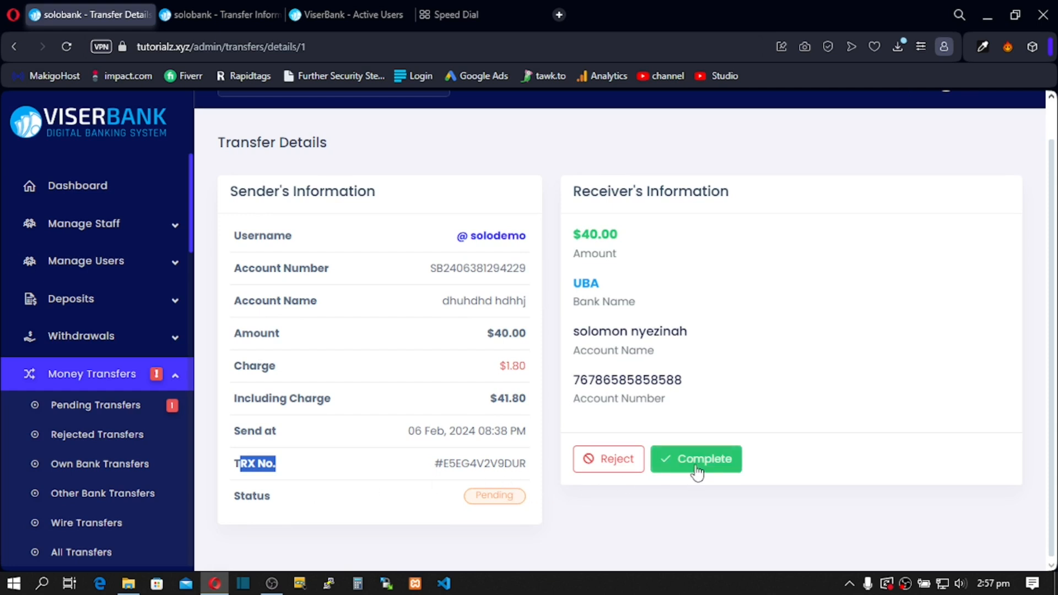
drag(573, 380, 675, 385)
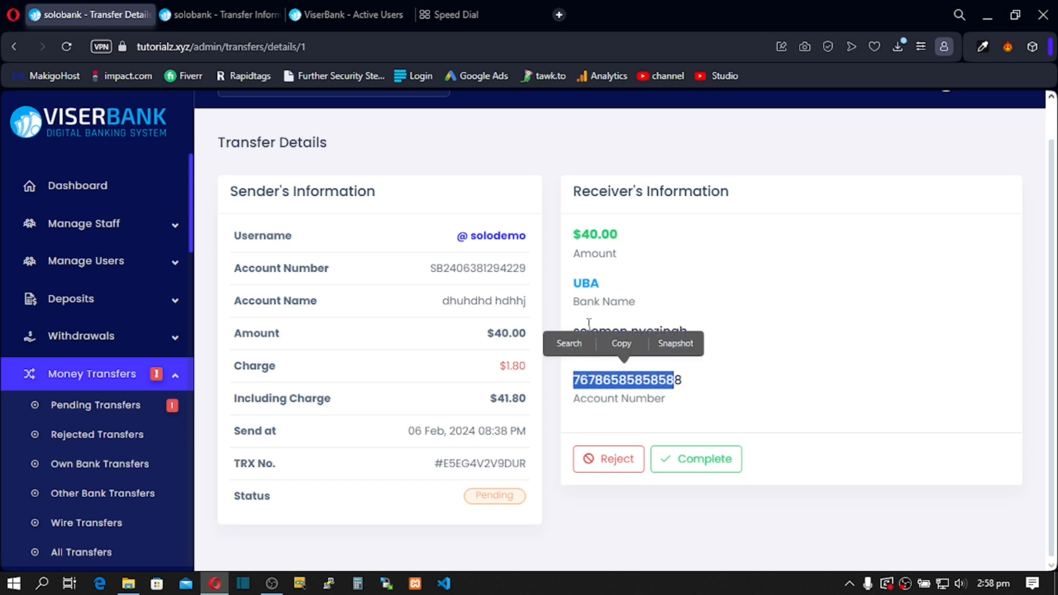
click(762, 286)
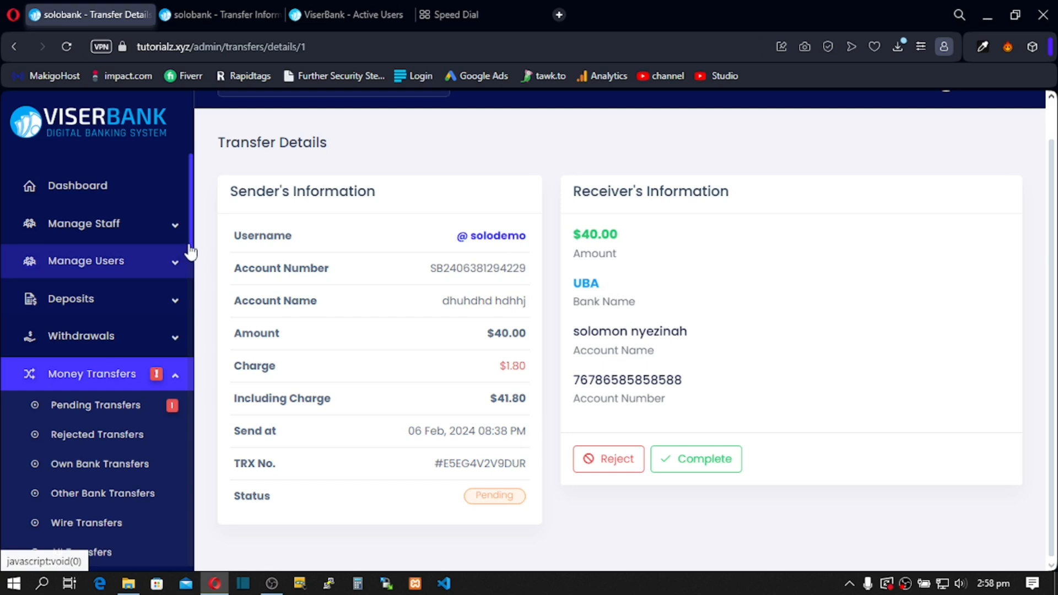
drag(193, 259, 193, 465)
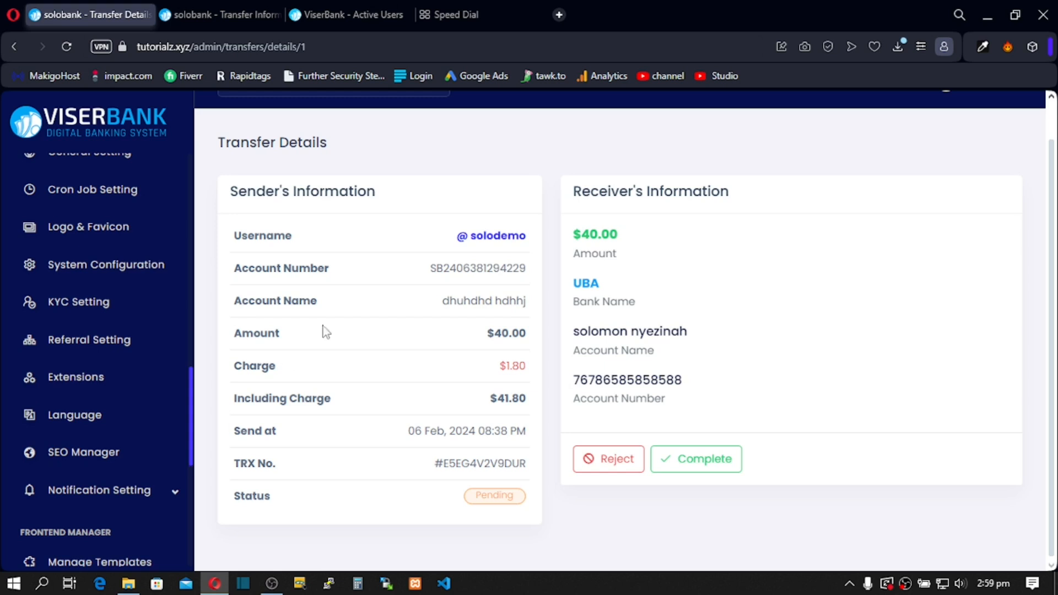
Step: Play the channel's HOW TO CREATE A WEBSITE playlist, briefly pausing and resuming the first video
click(484, 14)
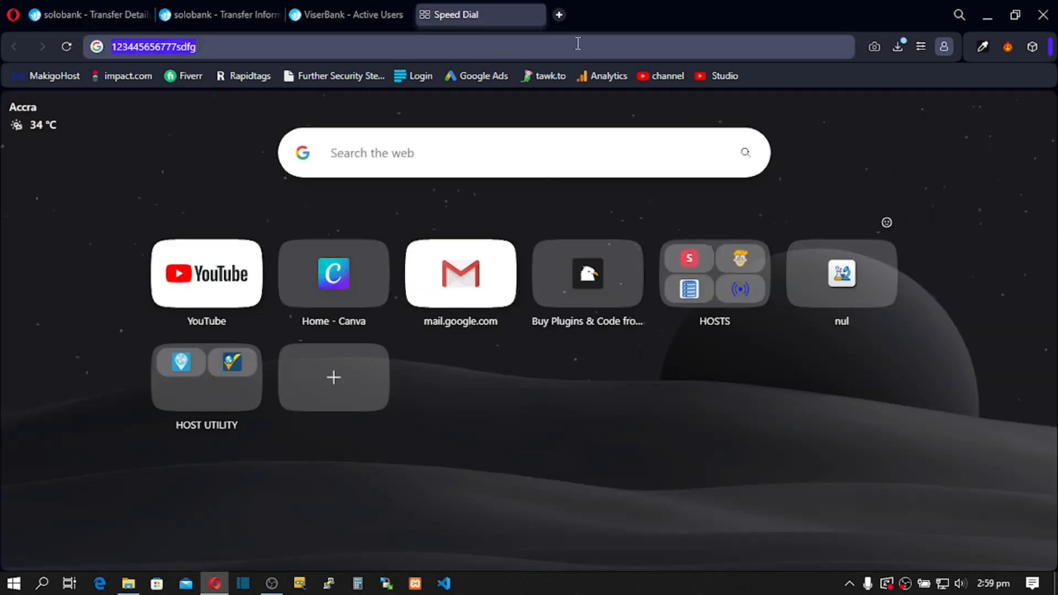
click(668, 77)
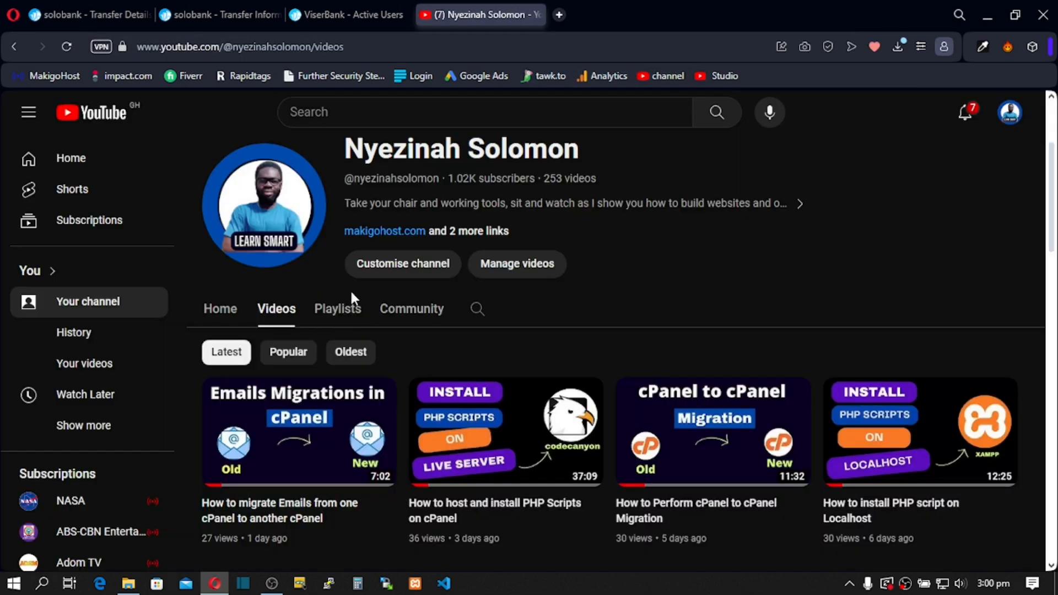
click(336, 310)
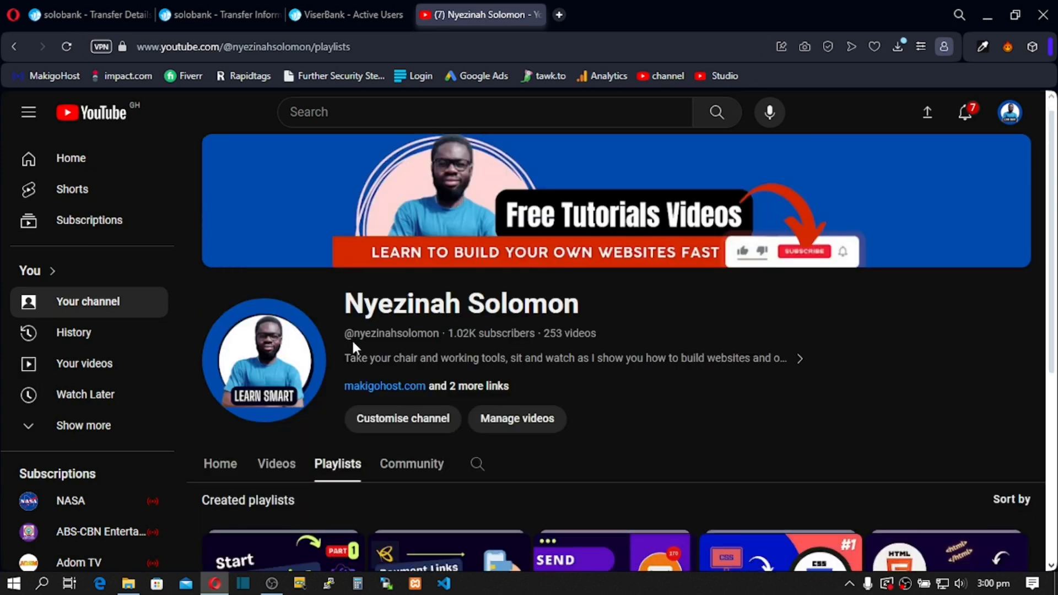
scroll(353, 343, down, 3)
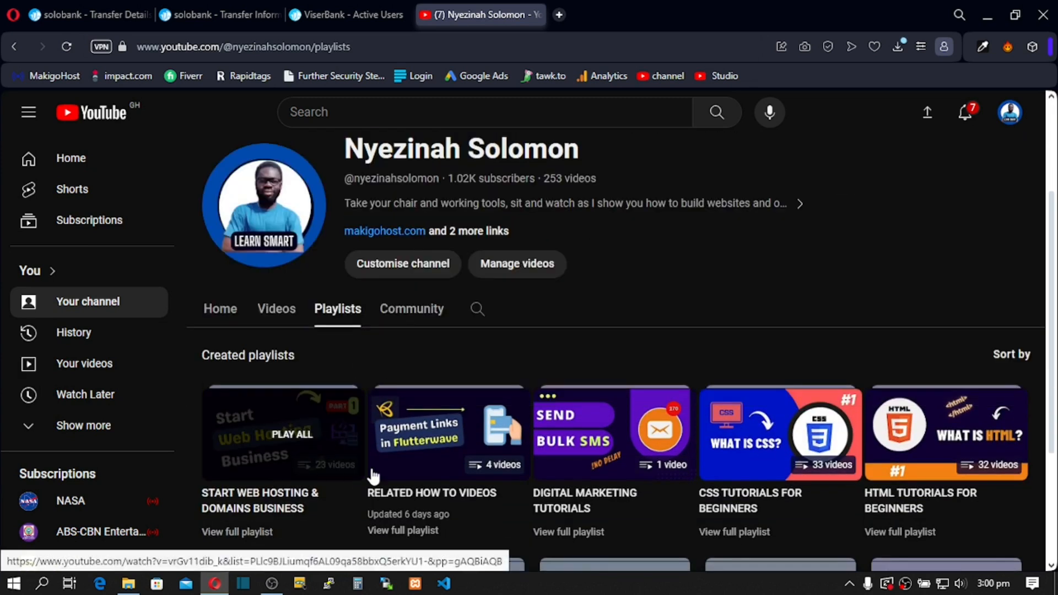
scroll(424, 477, down, 3)
click(954, 477)
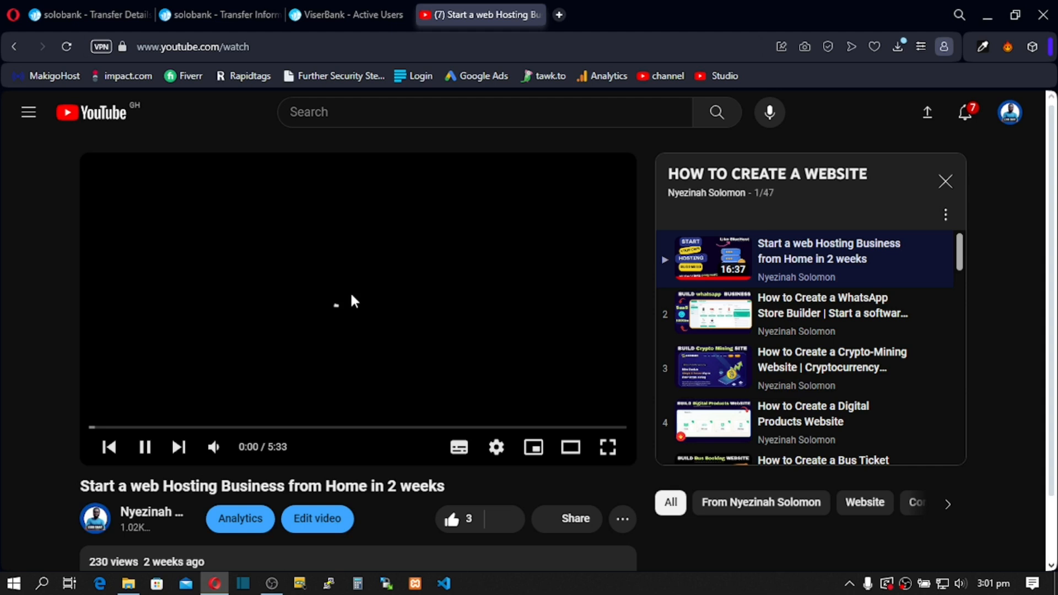
click(144, 446)
click(145, 447)
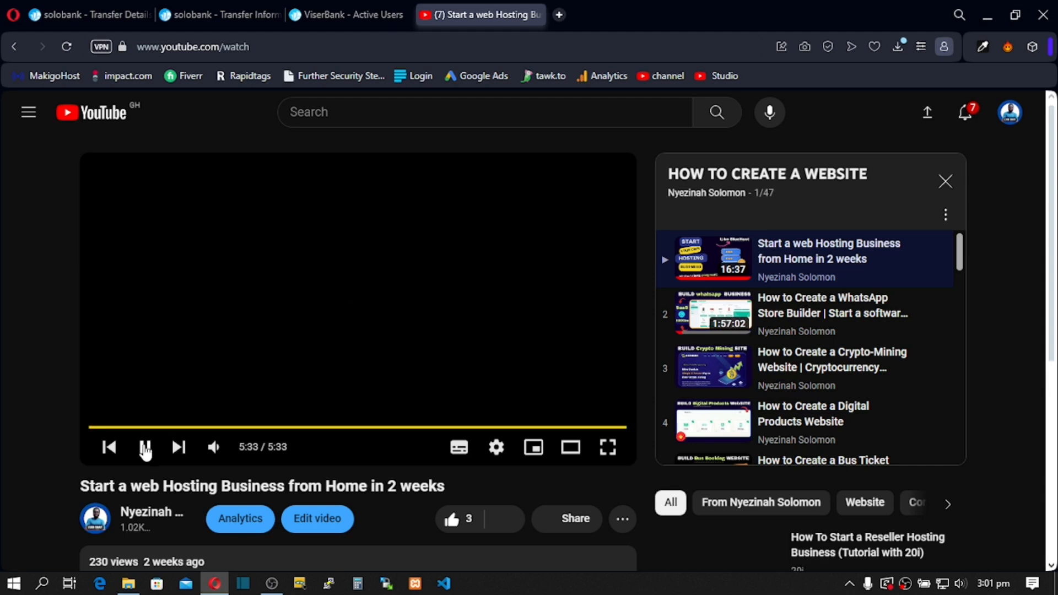